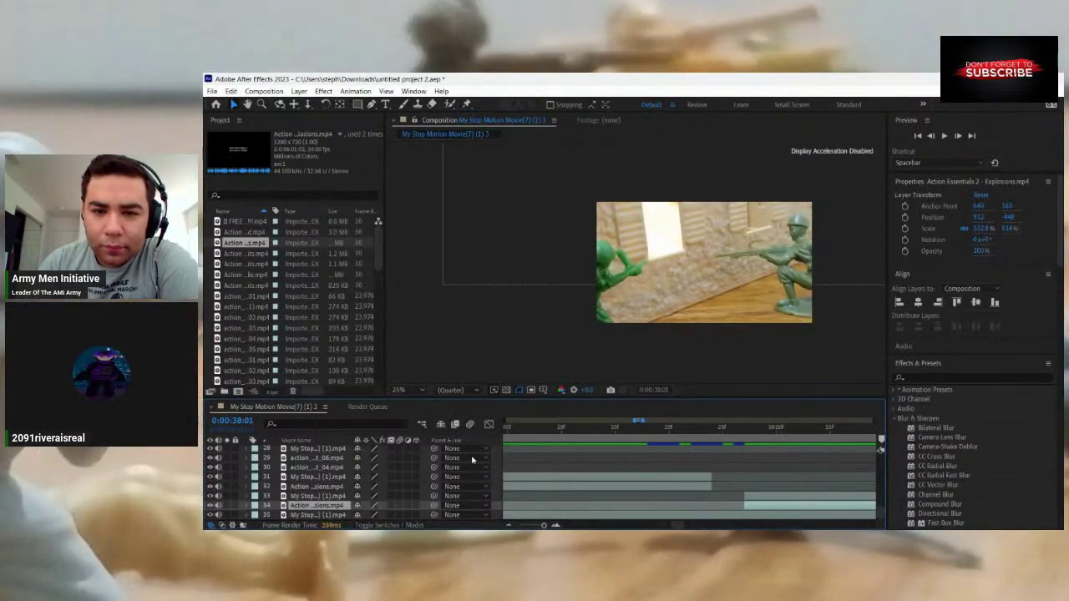
Scrub the stop-motion composition backward to about 0:00:17:27, examining the earlier soldier and tank shots along the way.
key(Page_Up)
key(Page_Up)
key(Page_Up)
key(Page_Up)
key(Page_Up)
key(Page_Up)
key(Page_Up)
key(Page_Up)
key(Page_Up)
key(Page_Up)
key(Page_Up)
key(Page_Up)
key(Page_Up)
key(Page_Up)
key(Page_Up)
key(Page_Up)
key(Page_Up)
key(Page_Up)
key(Page_Up)
key(Page_Up)
key(Page_Up)
key(Page_Up)
key(Page_Up)
key(Page_Up)
key(Page_Up)
key(Page_Up)
key(Page_Up)
key(Page_Up)
key(Page_Up)
key(Page_Up)
key(Page_Up)
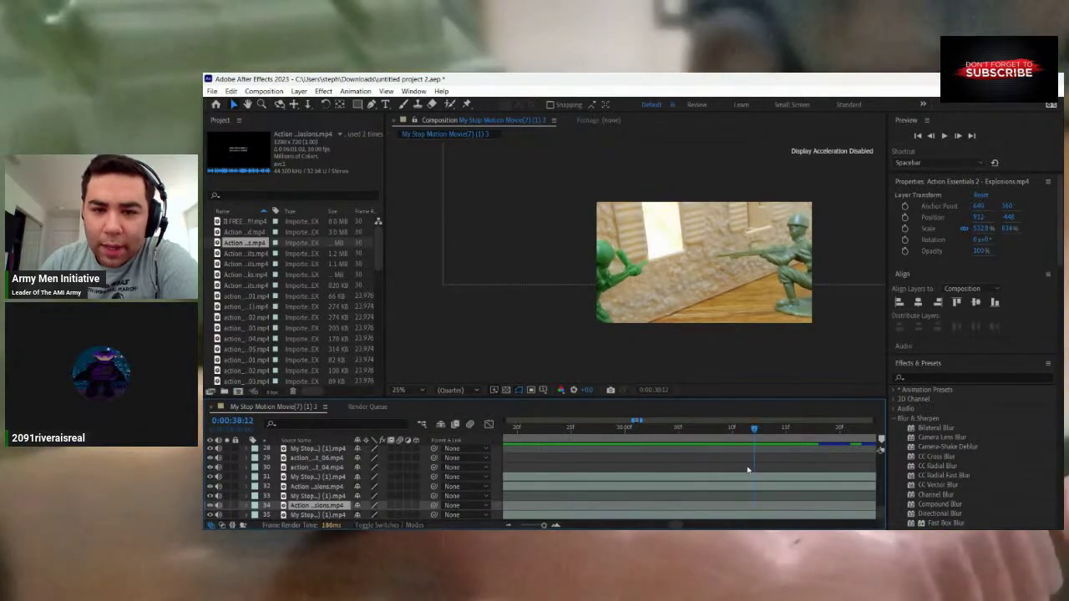
key(Page_Up)
key(Page_Up)
key(Page_Up)
key(Page_Up)
key(Page_Up)
key(Page_Up)
key(Page_Up)
key(Page_Up)
key(Page_Up)
key(Page_Up)
key(Page_Up)
key(Page_Up)
key(Page_Up)
key(Page_Up)
key(Page_Up)
key(Page_Up)
key(Page_Up)
key(Page_Up)
key(Page_Up)
key(Page_Up)
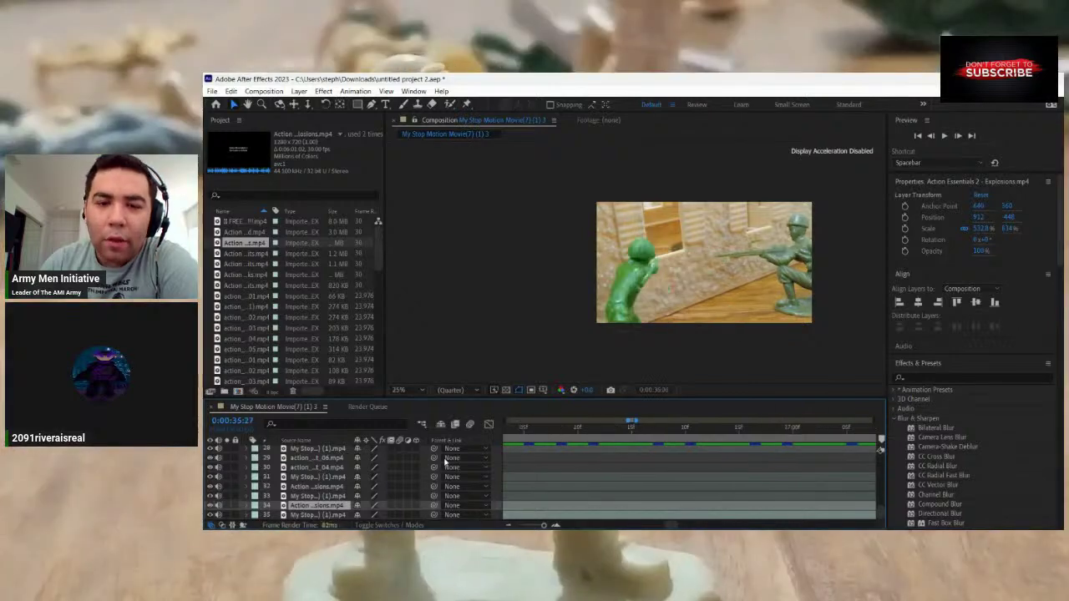
drag(506, 455, 406, 434)
key(Page_Up)
key(Page_Up)
key(Page_Up)
key(Page_Up)
key(Page_Up)
key(Page_Up)
key(Page_Up)
key(Page_Up)
key(Page_Up)
key(Page_Up)
key(Page_Up)
key(Page_Up)
key(Page_Up)
key(Page_Up)
key(Page_Up)
key(Page_Up)
key(Page_Up)
key(Page_Up)
key(Page_Up)
key(Page_Up)
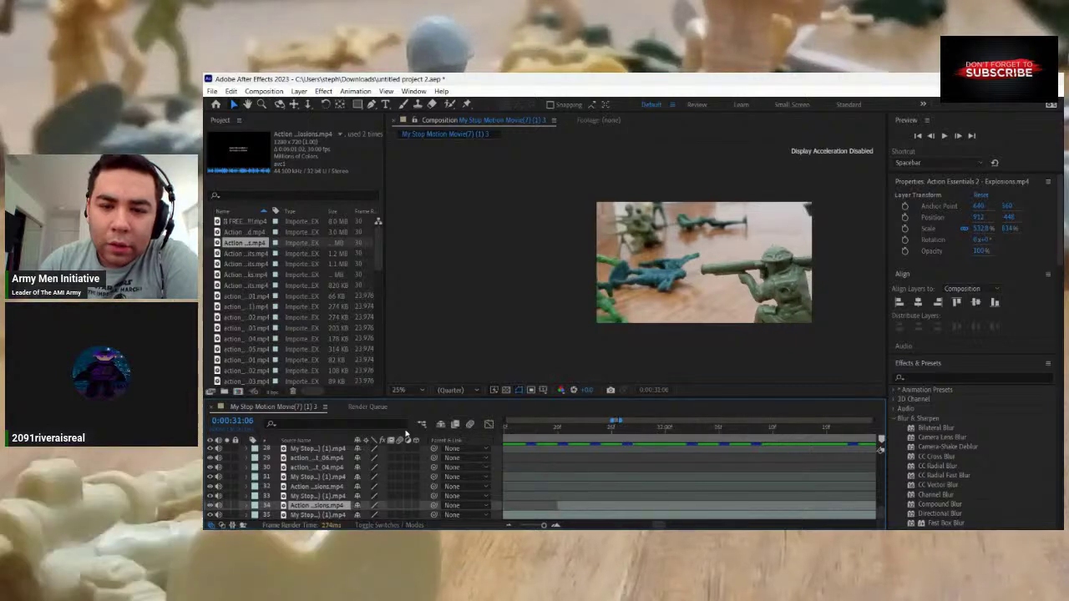
key(Page_Up)
key(Page_Up)
key(Page_Up)
key(Page_Up)
key(Page_Up)
key(Page_Up)
key(Page_Up)
key(Page_Up)
key(Page_Up)
key(Page_Up)
key(Page_Up)
key(Page_Up)
key(Page_Up)
key(Page_Up)
key(Page_Up)
key(Page_Up)
key(Page_Up)
key(Page_Up)
key(Page_Up)
key(Page_Up)
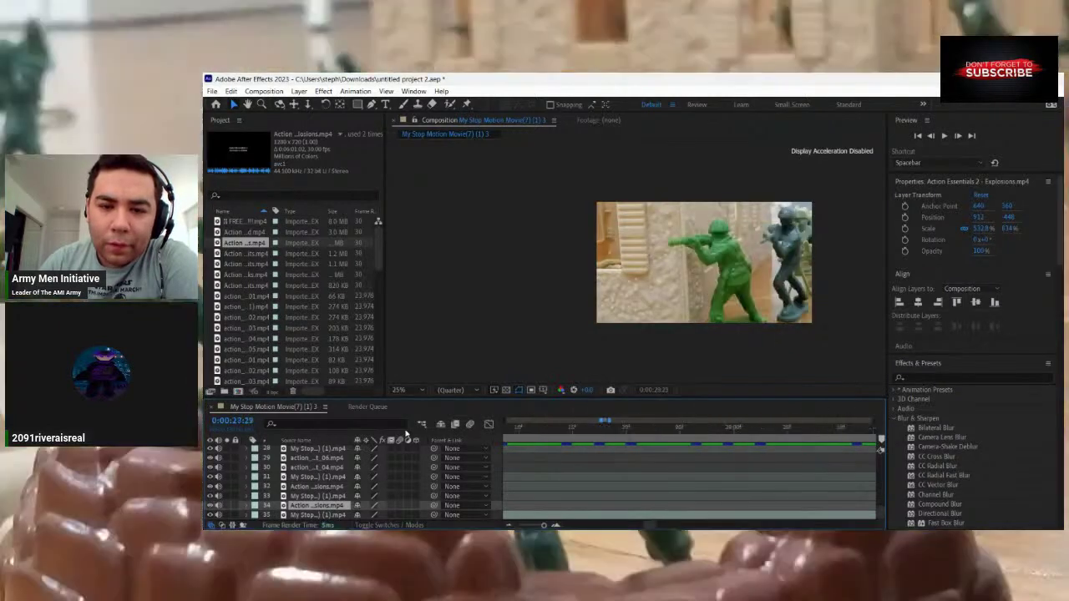
key(Page_Up)
key(Page_Up)
key(Page_Up)
key(Page_Up)
key(Page_Up)
key(Page_Up)
key(Page_Up)
key(Page_Up)
key(Page_Up)
key(Page_Up)
key(Page_Up)
key(Page_Up)
key(Page_Up)
key(Page_Up)
key(Page_Up)
key(Page_Up)
key(Page_Up)
key(Page_Up)
key(Page_Up)
key(Page_Up)
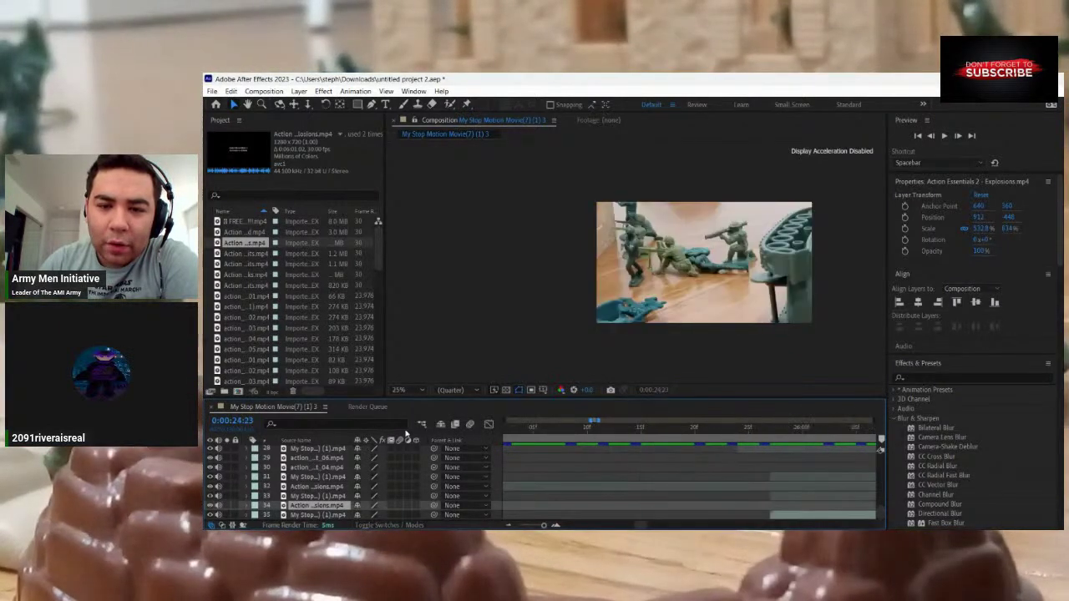
key(Page_Up)
key(Page_Up)
key(Page_Up)
key(Page_Up)
key(Page_Up)
key(Page_Up)
key(Page_Up)
key(Page_Up)
key(Page_Up)
key(Page_Up)
key(Page_Up)
key(Page_Up)
key(Page_Up)
key(Page_Up)
key(Page_Up)
key(Page_Up)
key(Page_Up)
key(Page_Up)
key(Page_Up)
key(Page_Up)
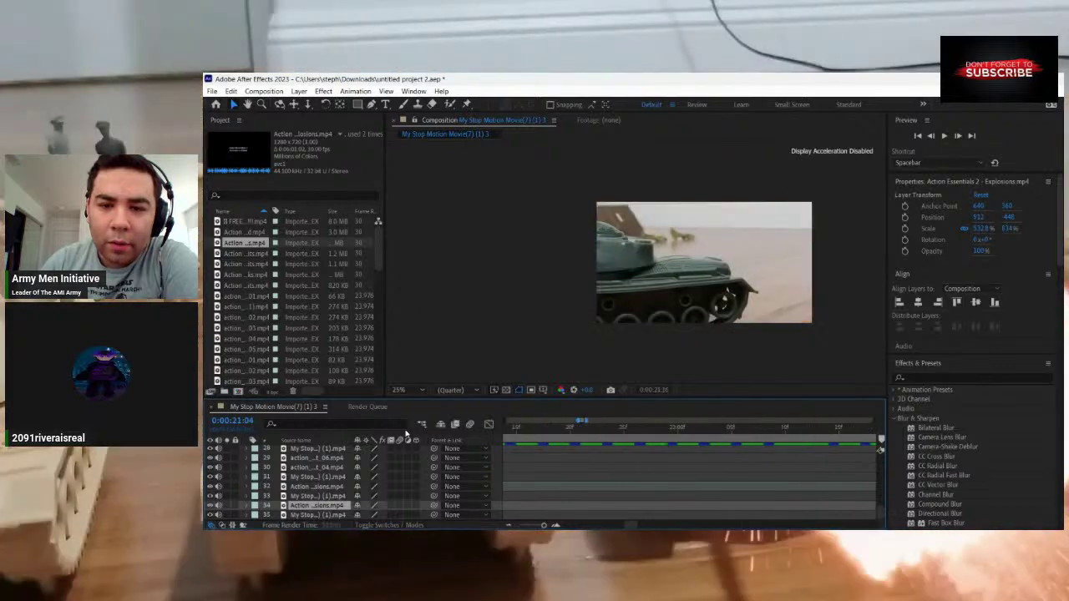
key(Page_Up)
key(Page_Up)
key(Page_Up)
key(Page_Up)
key(Page_Up)
key(Page_Up)
key(Page_Up)
key(Page_Up)
key(Page_Up)
key(Page_Up)
key(Page_Up)
key(Page_Up)
key(Page_Up)
key(Page_Up)
key(Page_Up)
key(Page_Up)
key(Page_Up)
key(Page_Up)
key(Page_Up)
key(Page_Up)
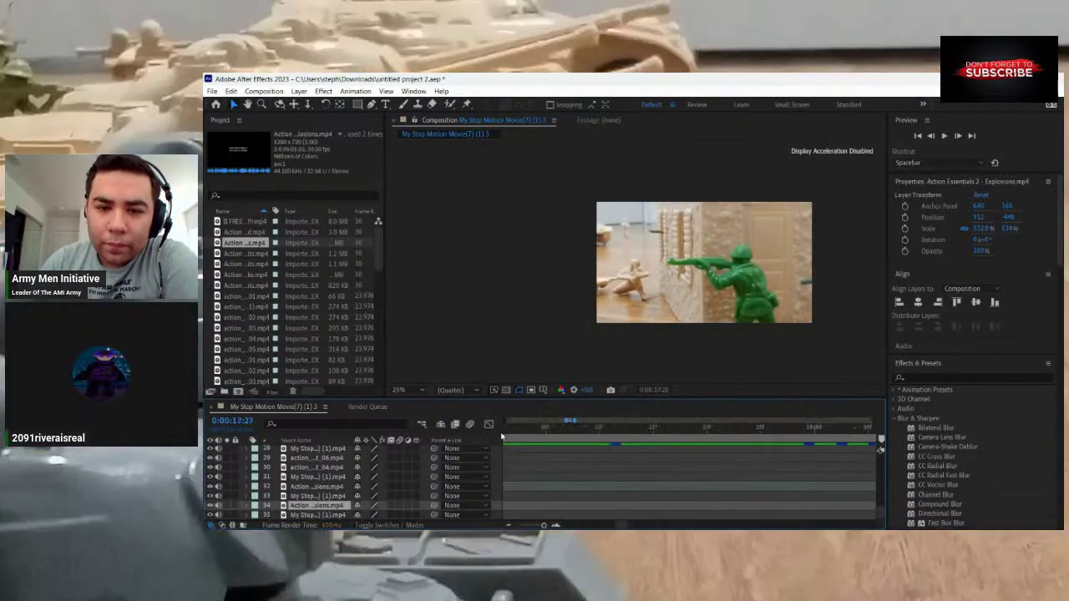
Step the playhead back from 0:00:17:27 to 0:00:16:26, examining the green soldier's firing shot frame by frame.
key(Page_Up)
key(Page_Up)
key(Page_Up)
key(Page_Up)
key(Page_Up)
key(Page_Up)
key(Page_Up)
key(Page_Up)
key(Page_Up)
key(Page_Up)
key(Page_Up)
key(Page_Up)
key(Page_Up)
key(Page_Up)
key(Page_Up)
key(Page_Up)
key(Page_Up)
key(Page_Up)
key(Page_Up)
key(Page_Up)
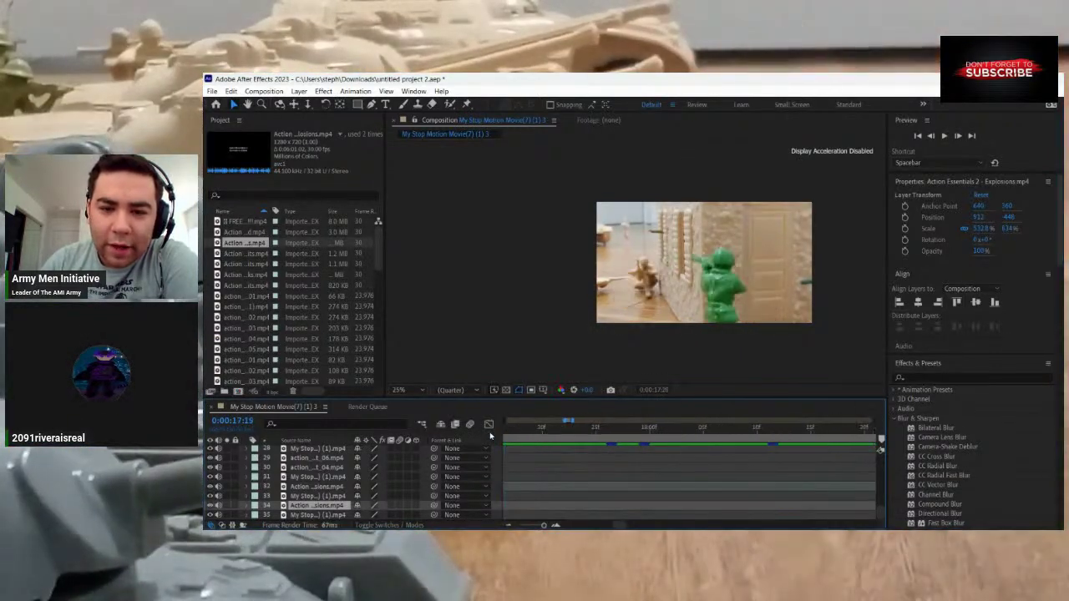
key(Page_Down)
key(Page_Down)
key(Page_Down)
key(Page_Down)
key(Page_Down)
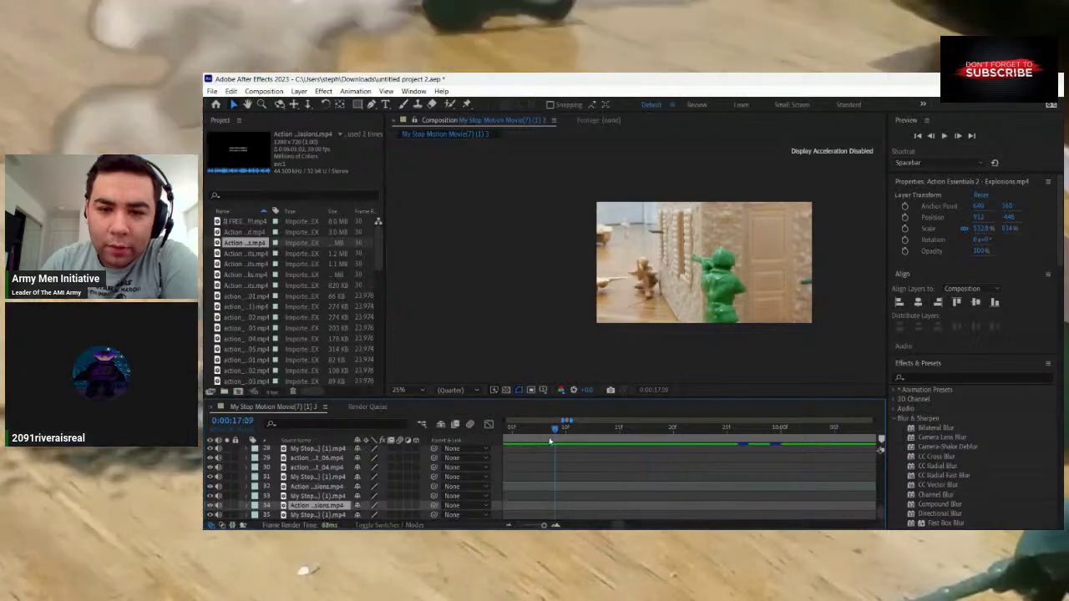
key(Page_Up)
key(Page_Up)
key(Page_Up)
key(Page_Up)
key(Page_Up)
key(Page_Up)
key(Page_Up)
key(Page_Up)
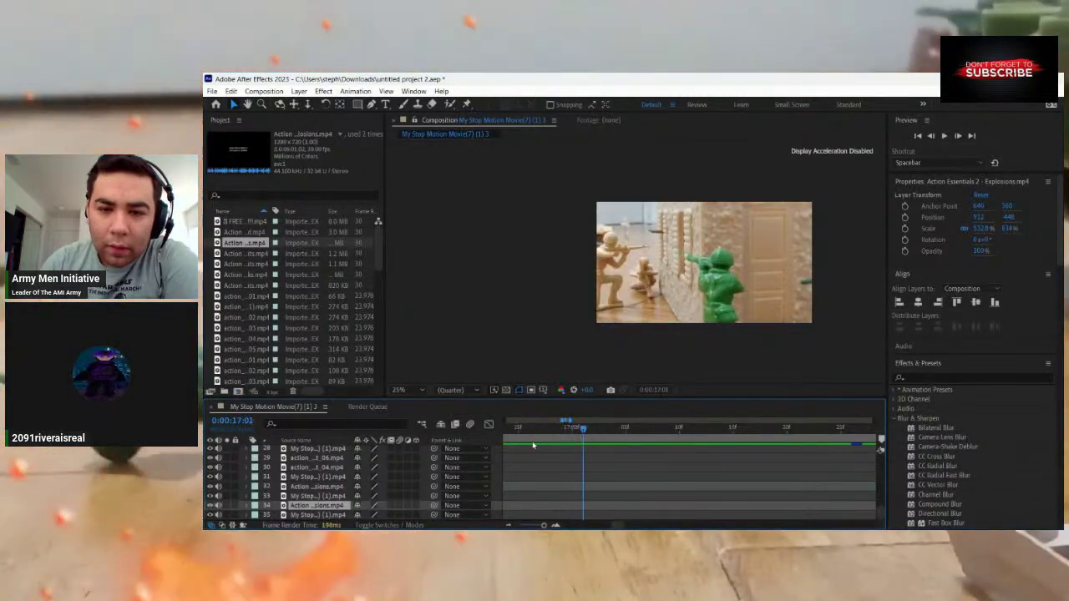
key(Page_Up)
key(Page_Up)
key(Page_Up)
key(Page_Up)
key(Page_Up)
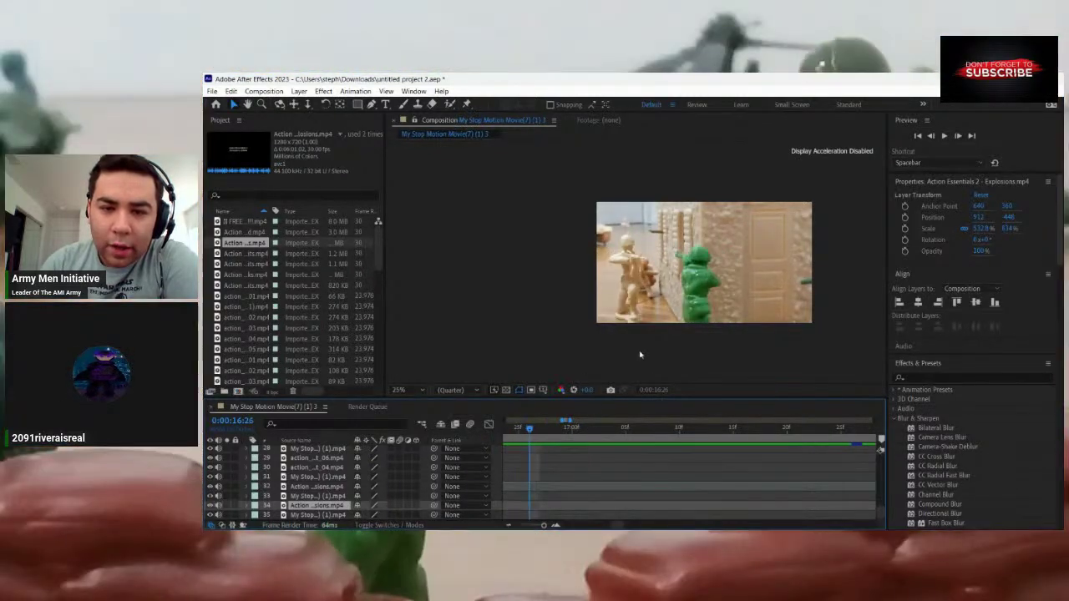
mouse_move(518, 437)
mouse_down()
mouse_move(544, 439)
mouse_move(532, 441)
mouse_up()
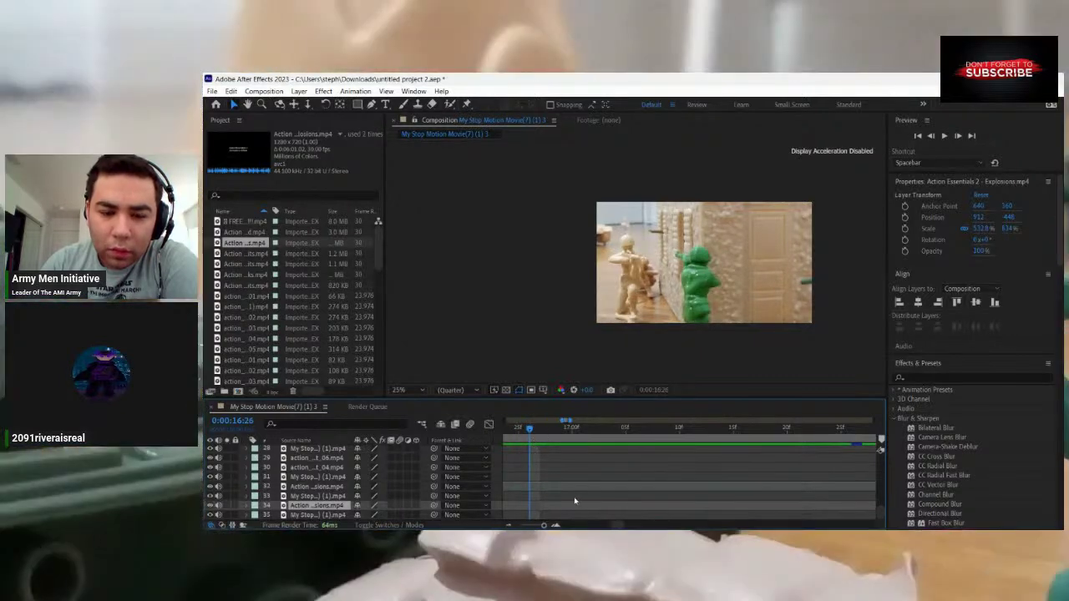
Start the action_..t_09.mp4 muzzle flash layer at 0:00:16:25 and trim the masked footage layer above it to end at 0:00:16:27.
scroll(572, 501, up, 9)
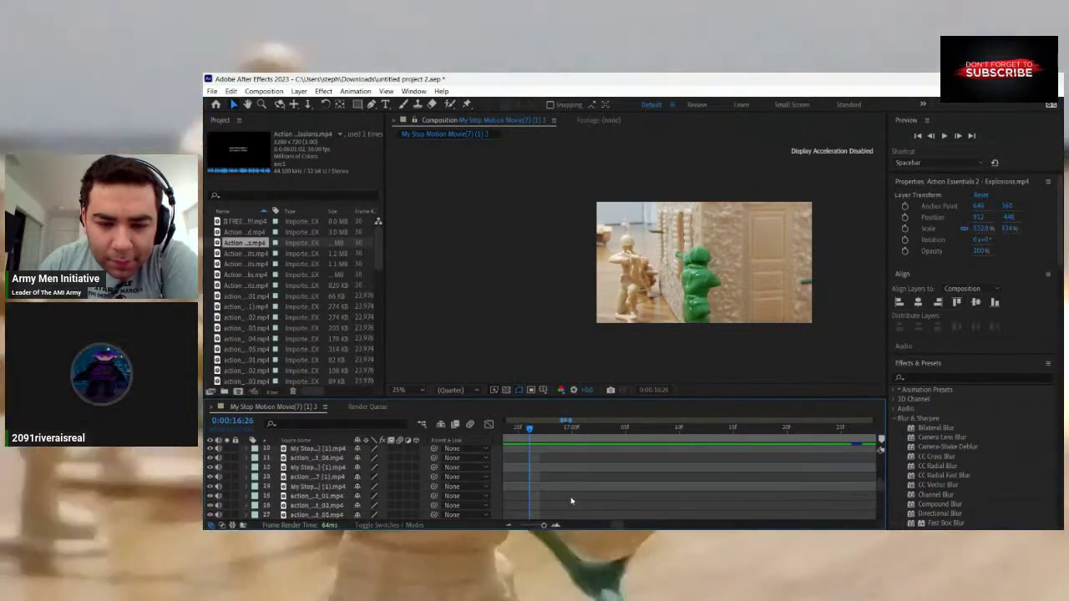
click(525, 459)
drag(525, 460, 536, 463)
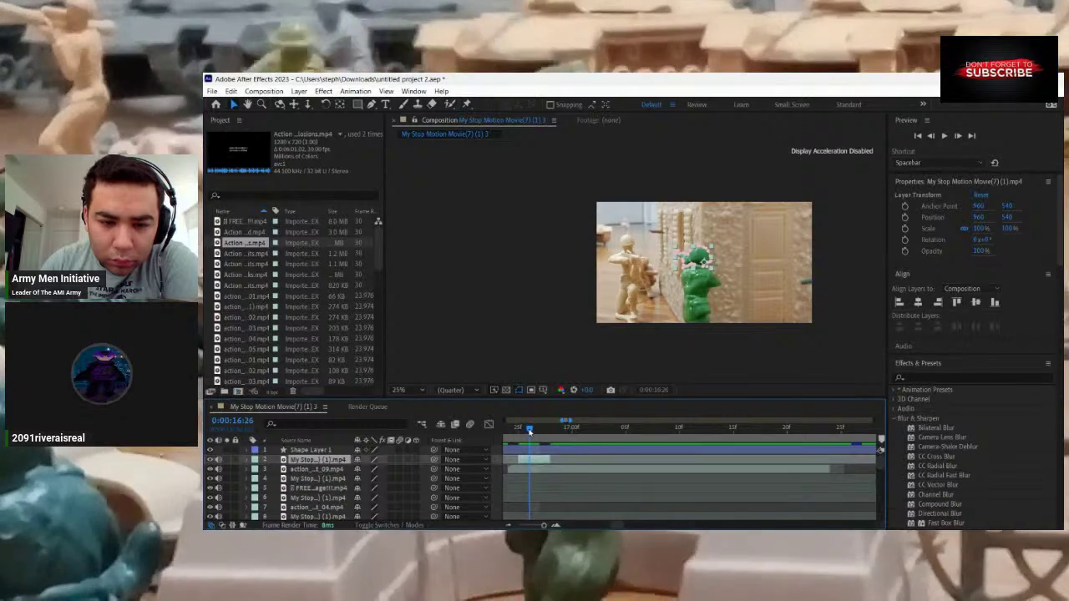
click(518, 430)
drag(506, 445, 663, 475)
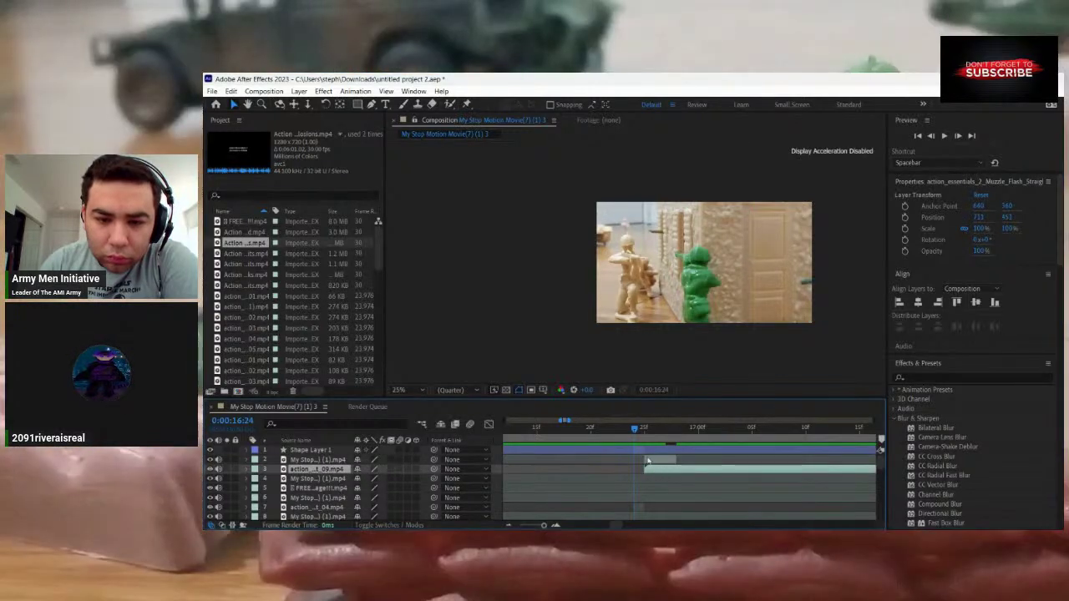
drag(640, 434, 661, 446)
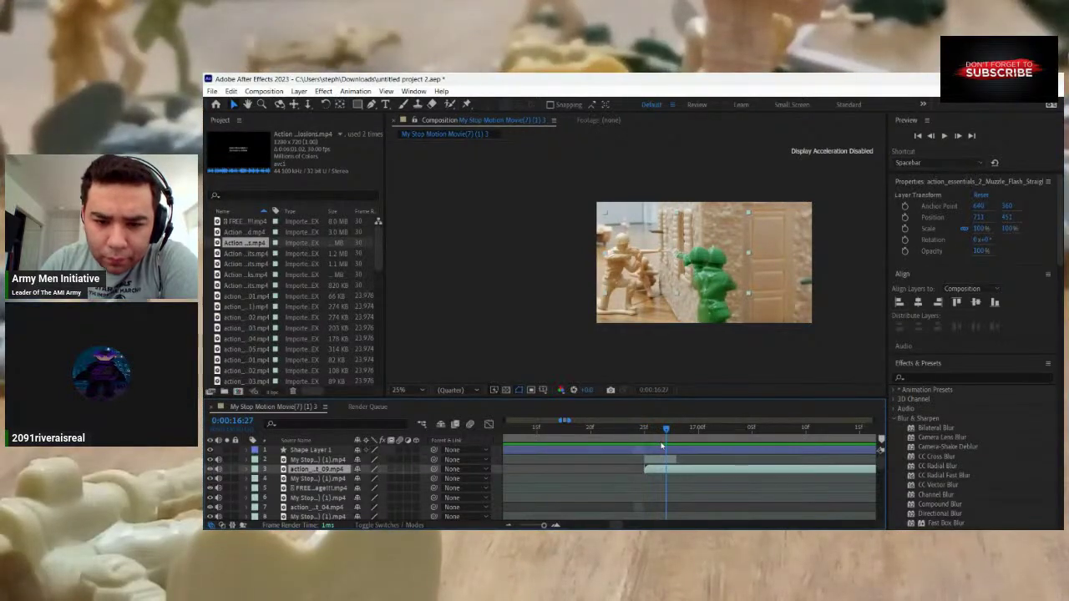
click(673, 462)
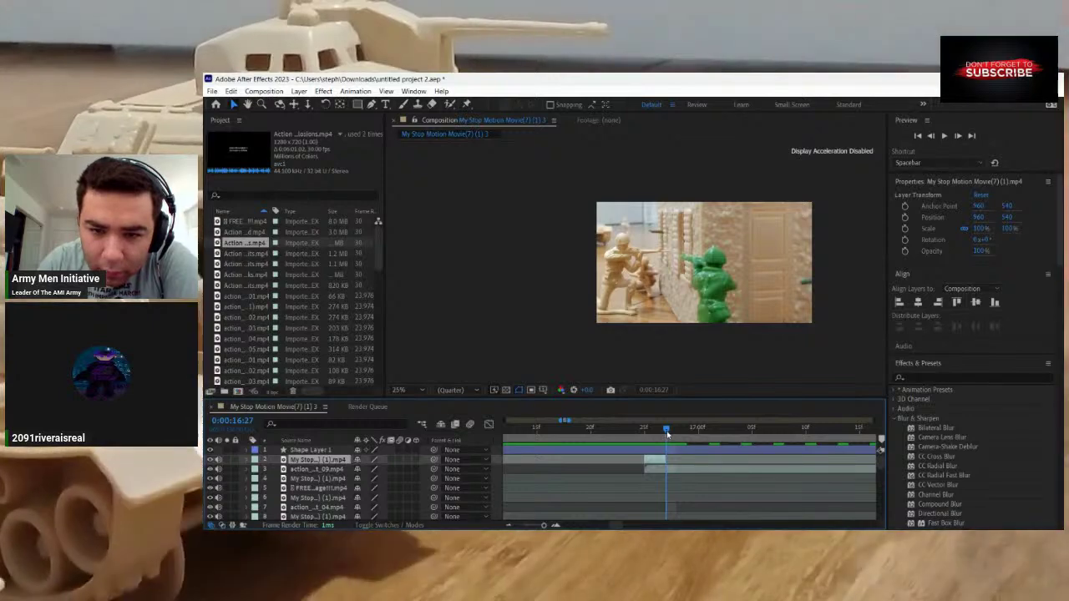
Shift the masked footage layer and the muzzle flash layer one frame earlier so both start at 0:00:16:24.
drag(667, 433, 582, 461)
key(Page_Down)
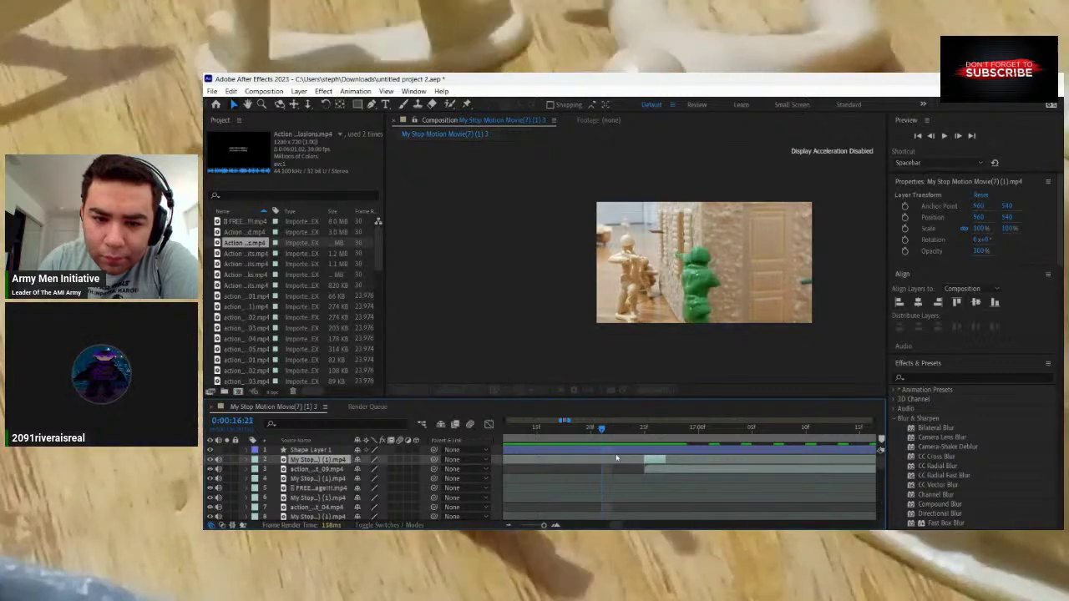
drag(601, 429, 638, 472)
click(650, 472)
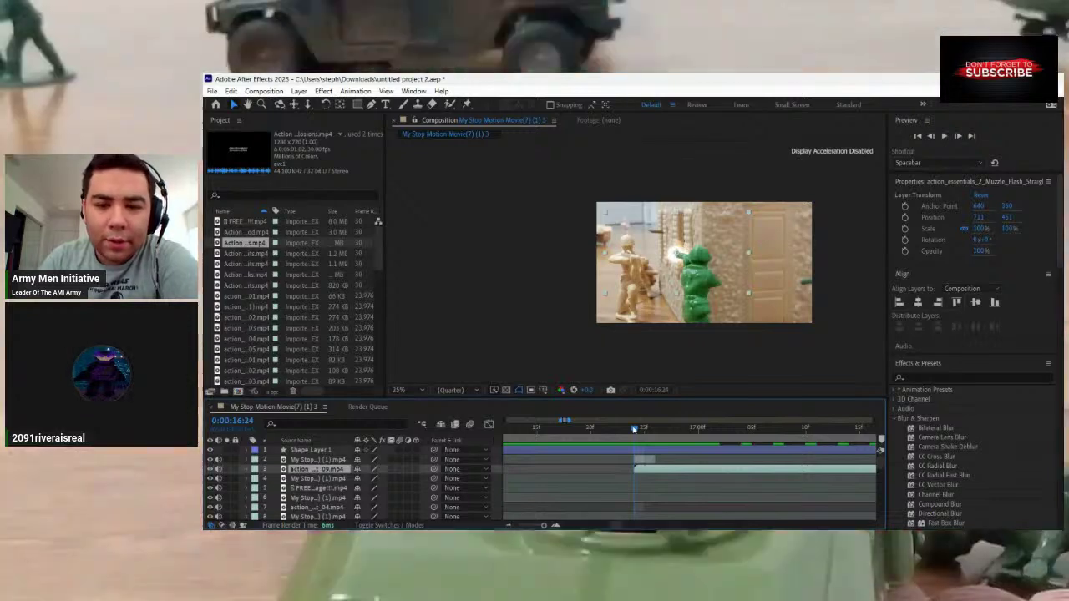
Preview the composition and inspect the masks on footage layer 14 around the green soldiers at 0:00:13:25, with the view at 50%.
key(space)
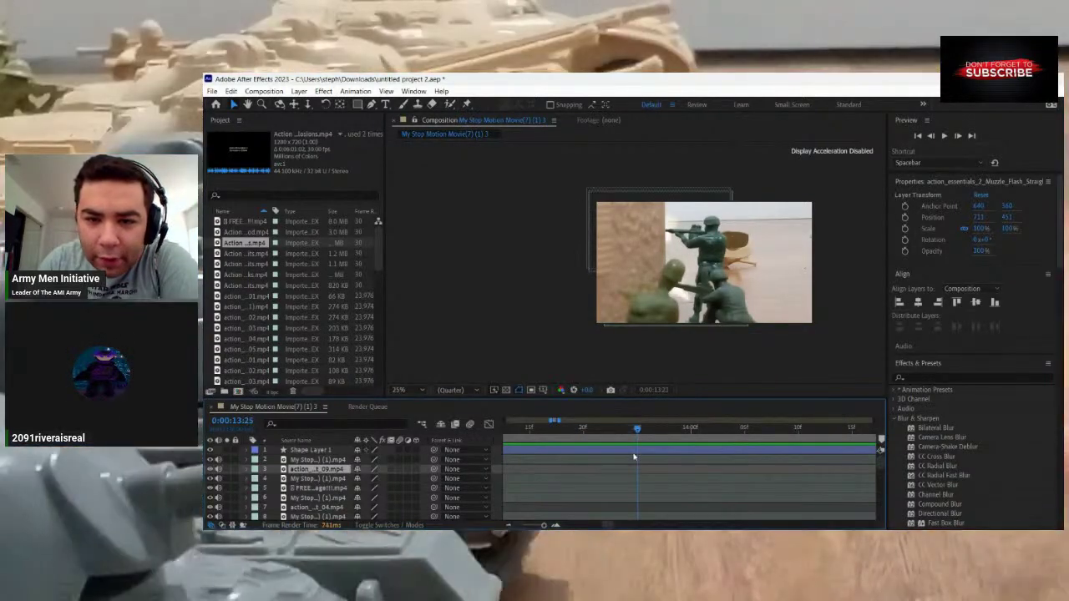
scroll(658, 477, down, 3)
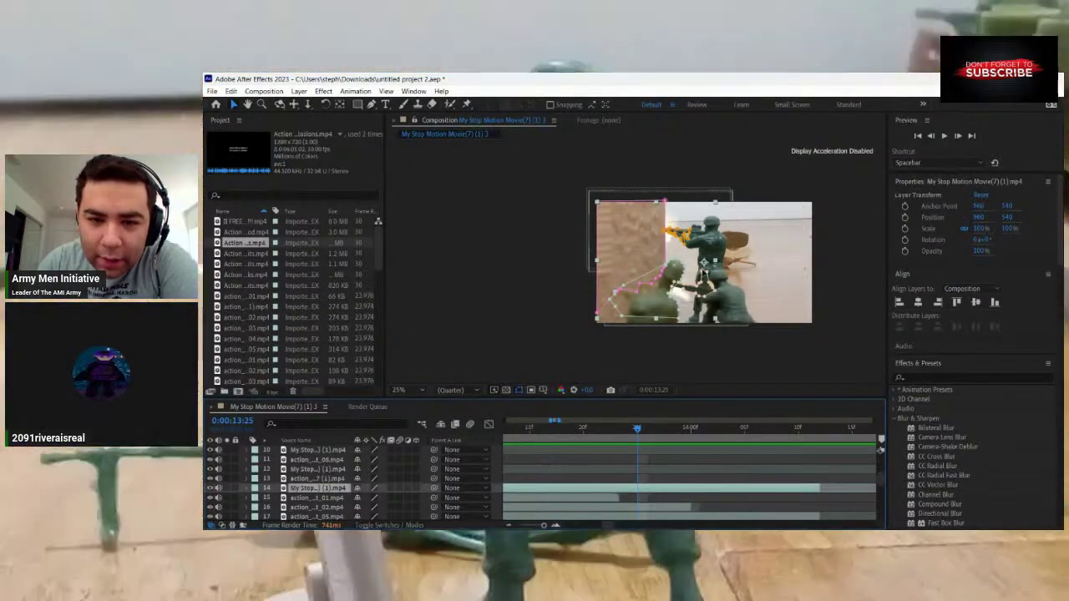
scroll(704, 273, up, 2)
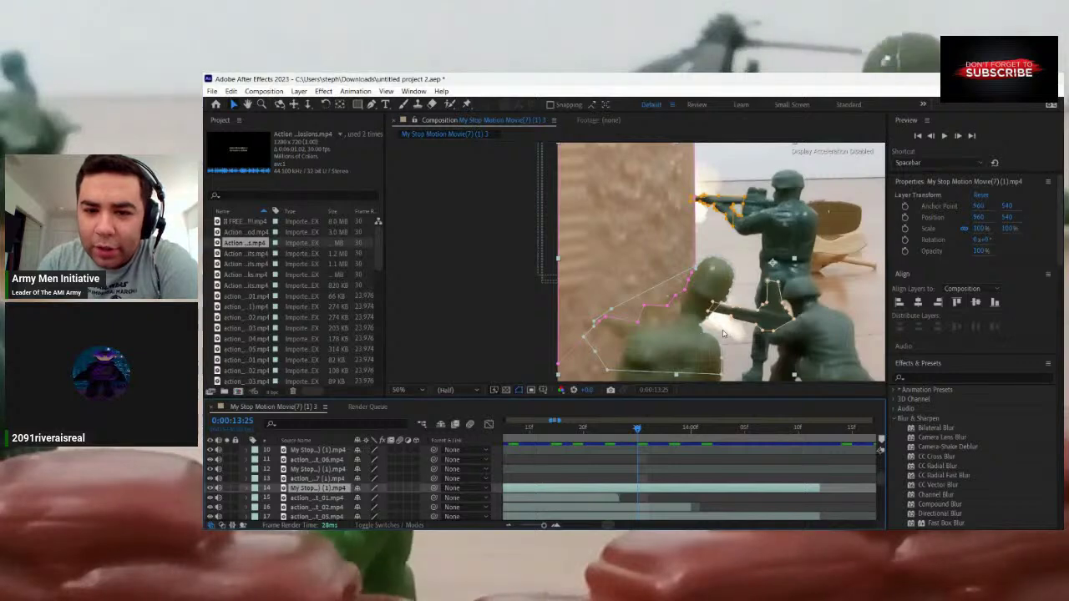
click(687, 462)
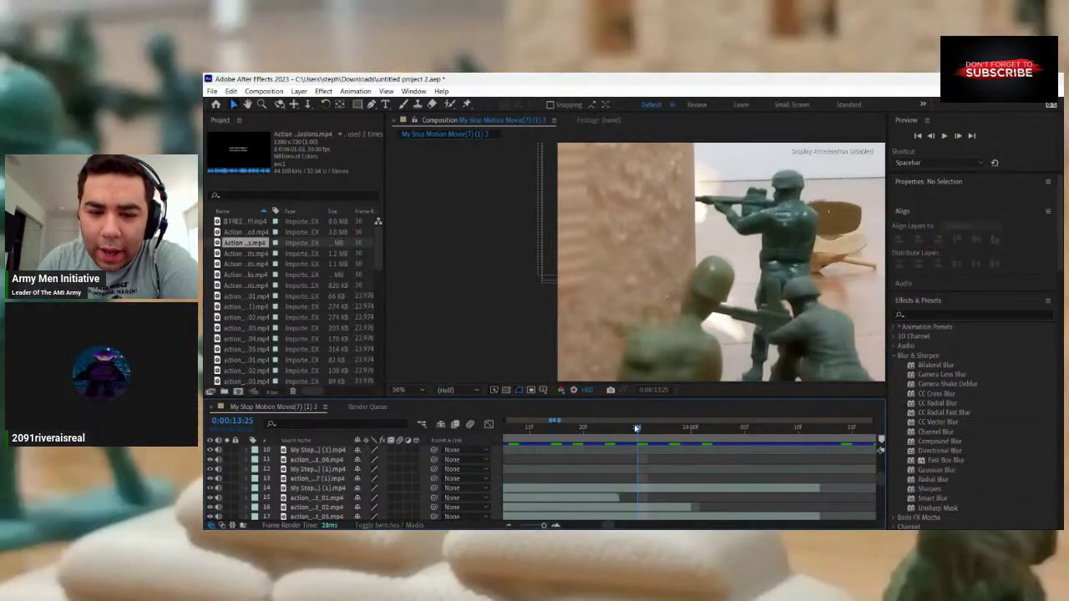
Scrub back through the building shot to 0:00:06:25 and examine the blue soldiers and muzzle flash at 50%.
drag(637, 430, 486, 439)
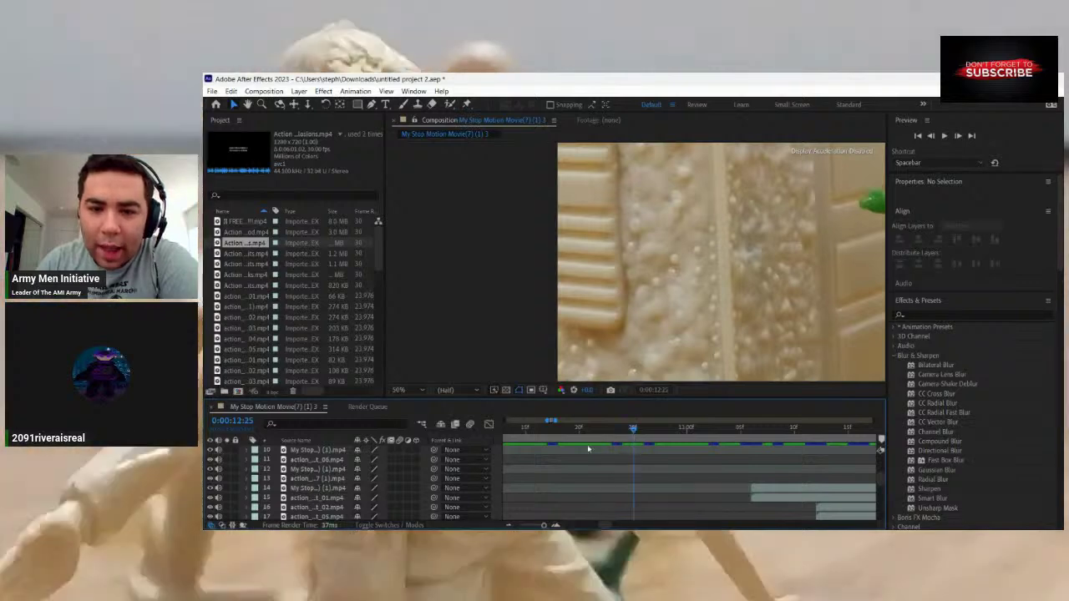
scroll(754, 256, down, 2)
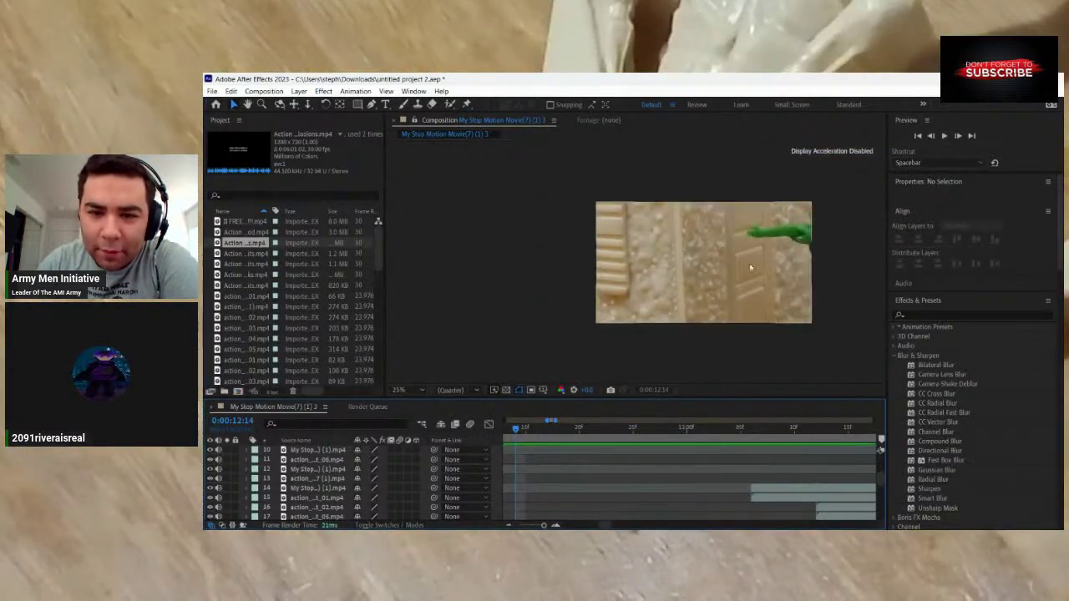
drag(514, 432, 551, 428)
scroll(632, 283, up, 1)
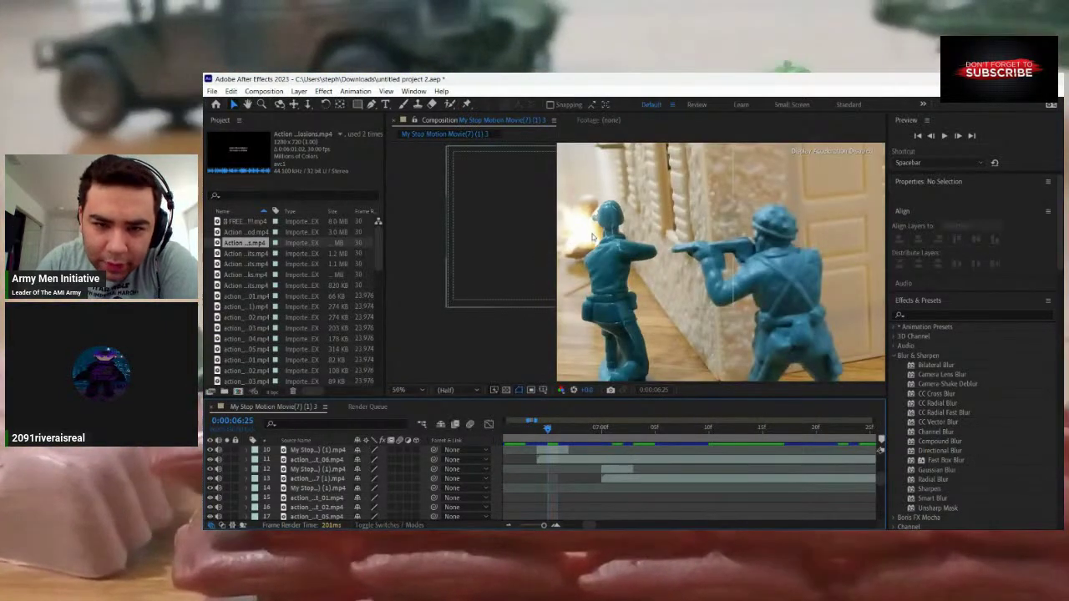
Scrub back to 0:00:04:12 and go through the layer stack to examine the masked footage of the soldier at the window.
drag(547, 428, 660, 452)
scroll(677, 493, down, 5)
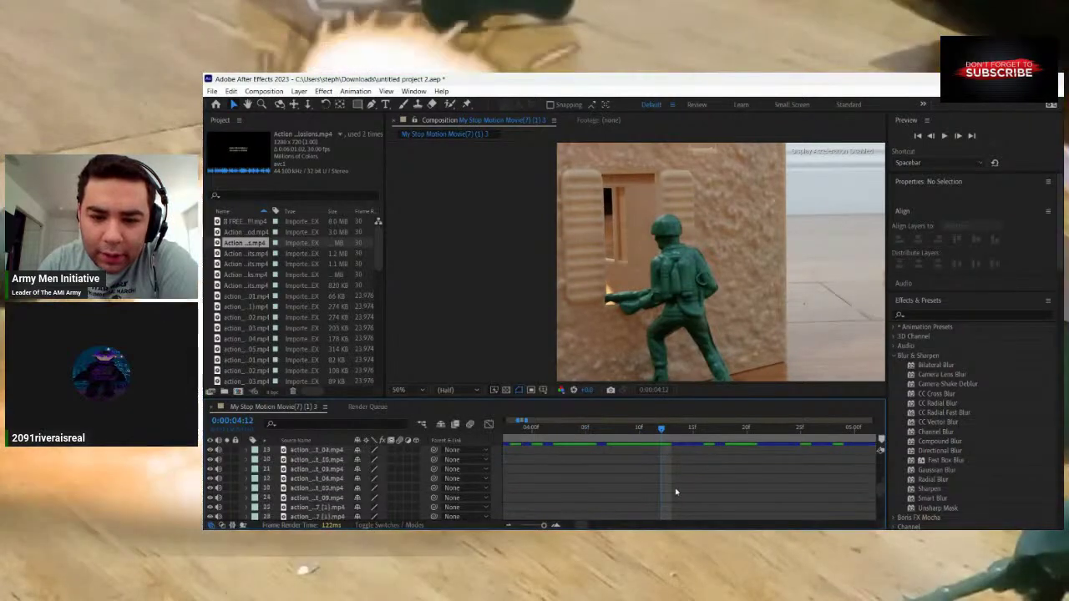
scroll(677, 493, down, 2)
scroll(678, 493, up, 2)
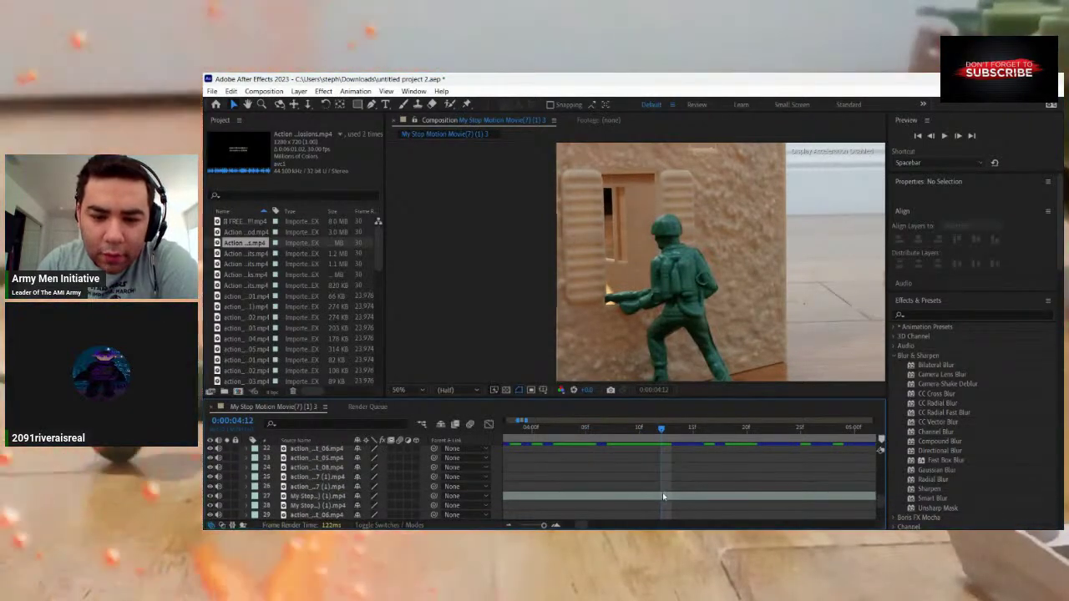
click(663, 497)
scroll(668, 484, up, 10)
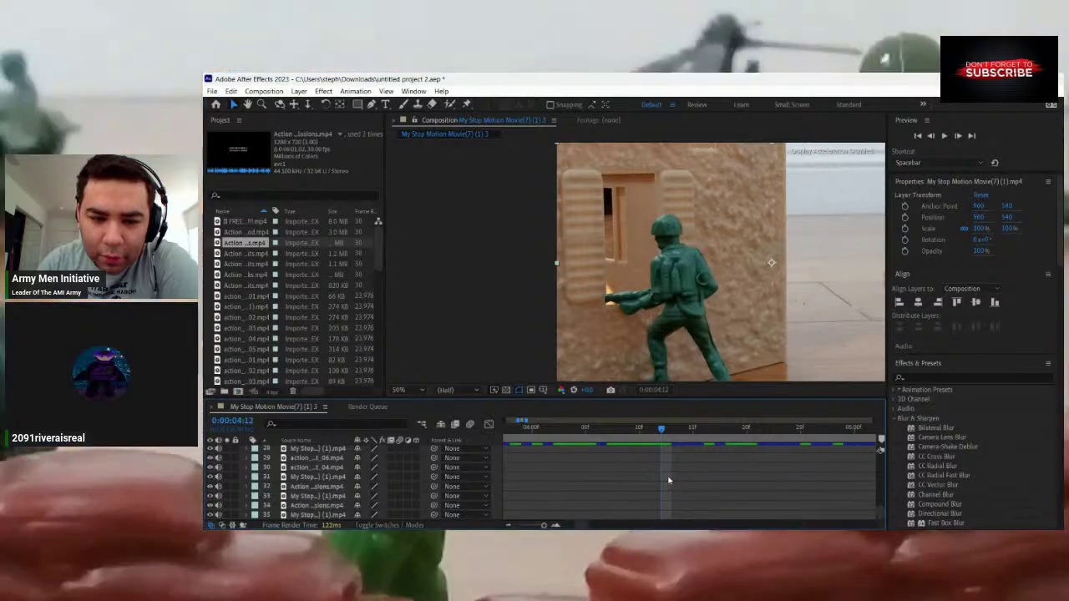
click(669, 480)
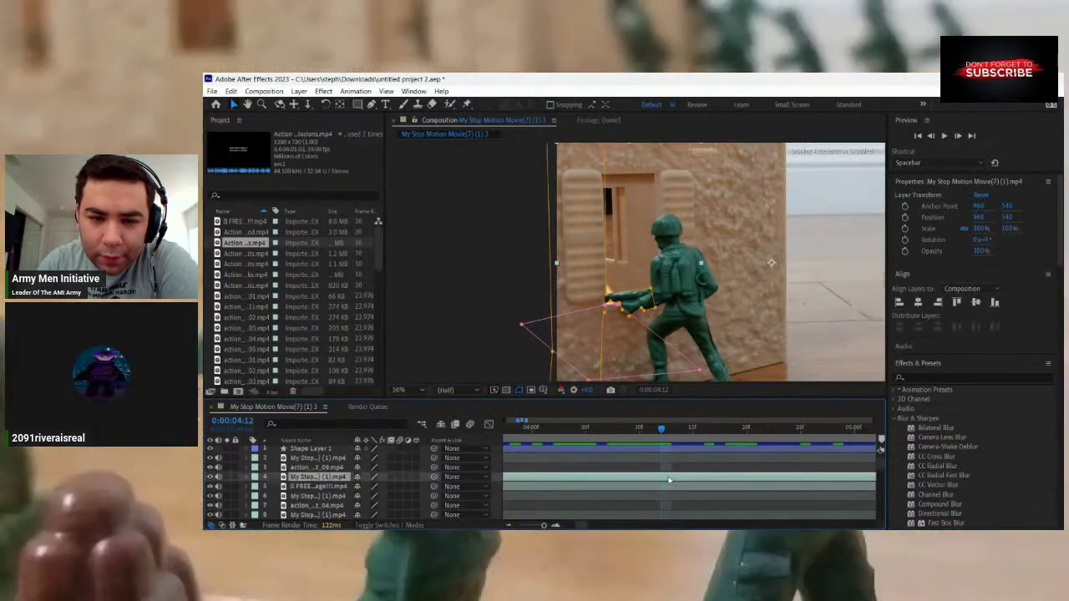
click(707, 514)
Inspect the muzzle flash behind the soldier's gun up close at 200%, then return the view to 50%.
scroll(613, 323, up, 4)
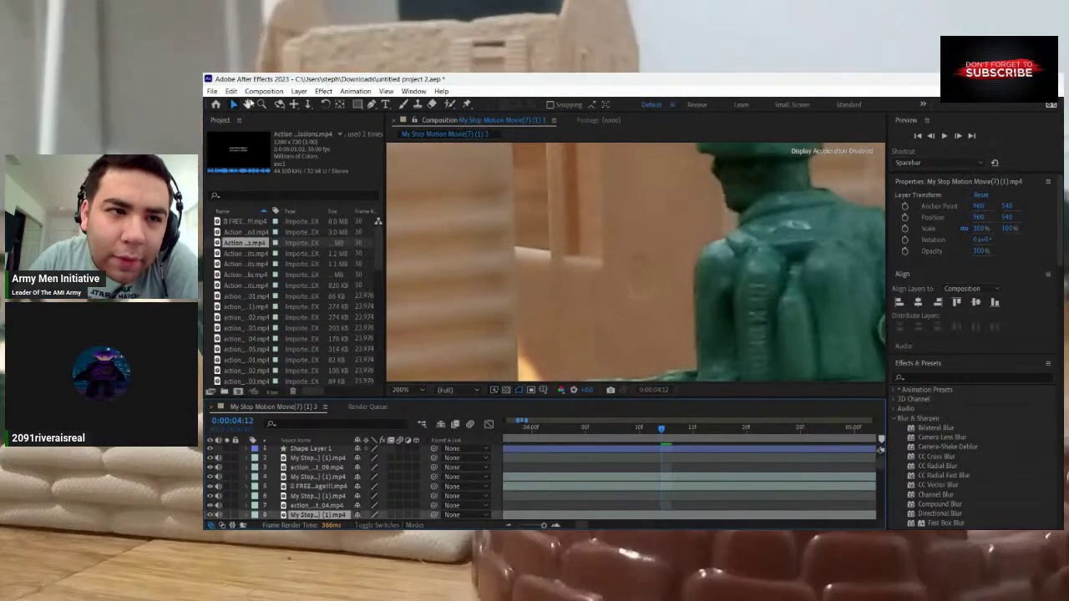
drag(520, 270, 520, 169)
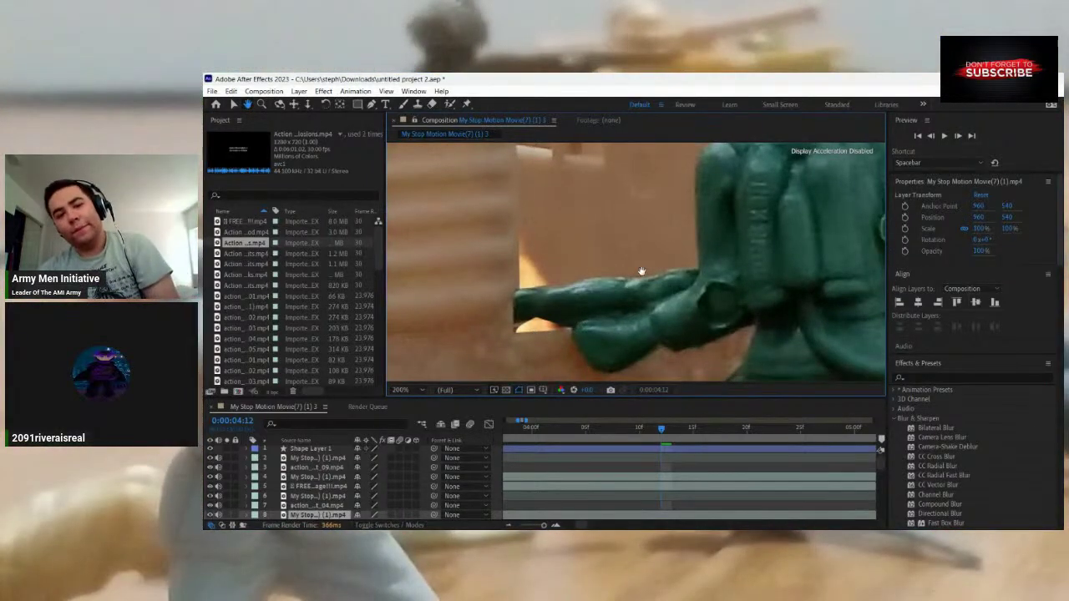
scroll(641, 272, down, 4)
scroll(649, 242, up, 1)
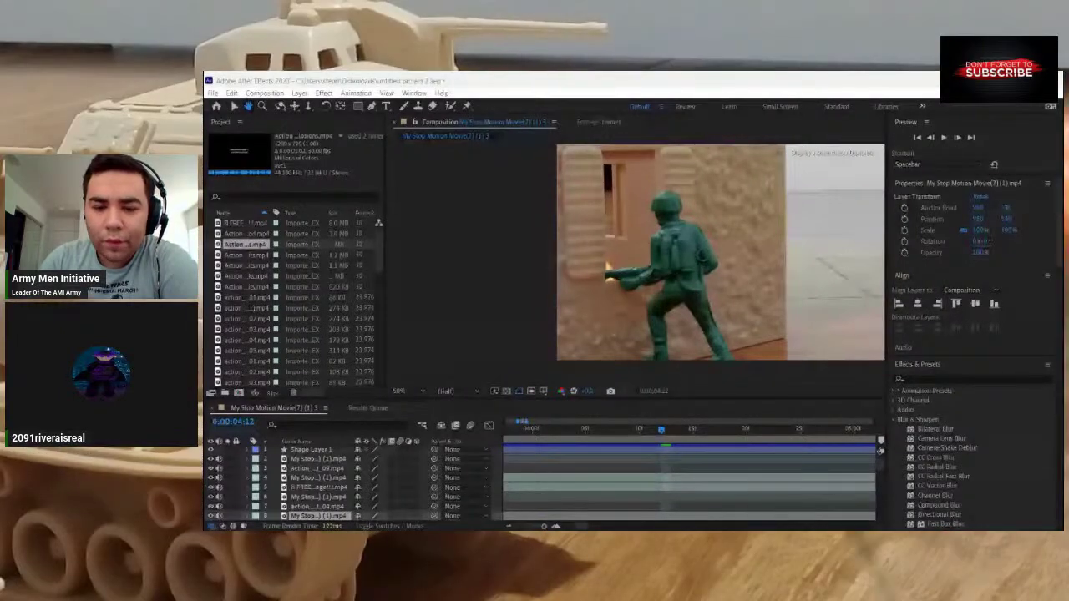
Scrub ahead to 0:00:06:19, check the mask outline around the firing blue soldier, and clear the layer selection.
drag(615, 432, 554, 433)
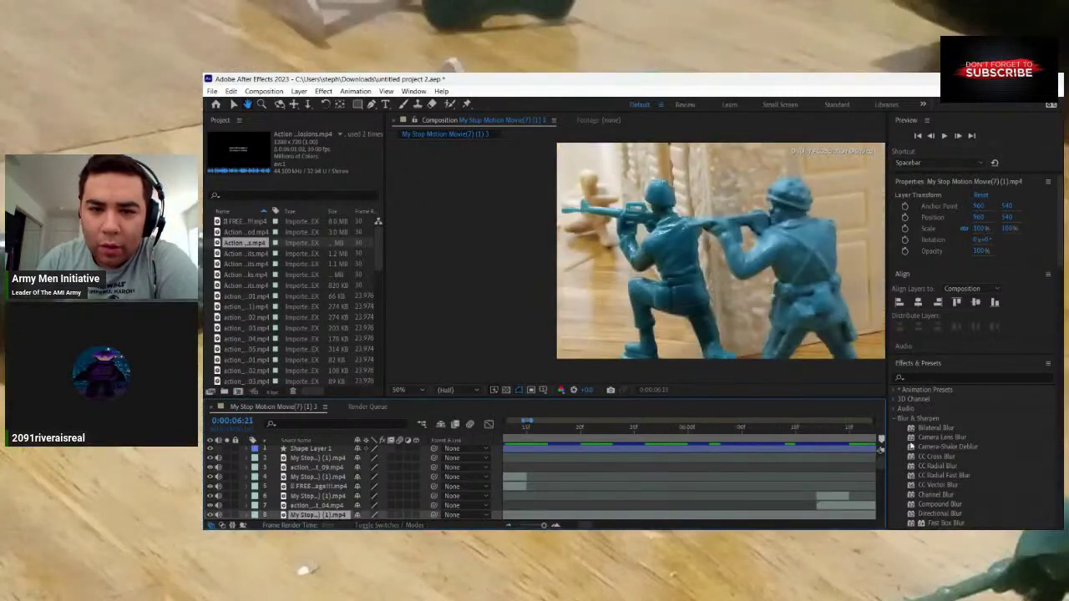
drag(911, 445, 820, 458)
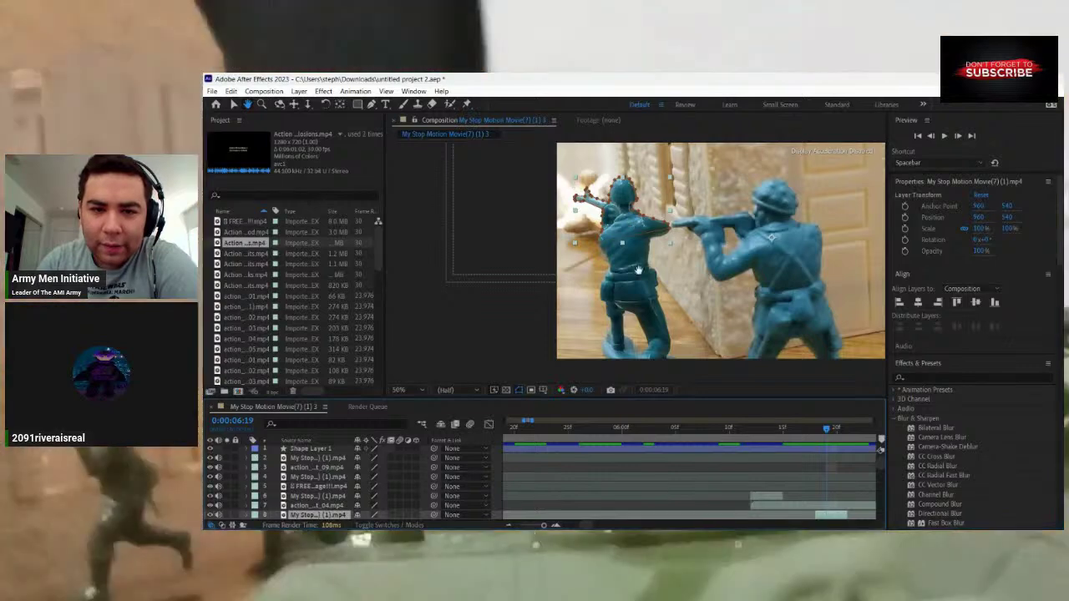
key(v)
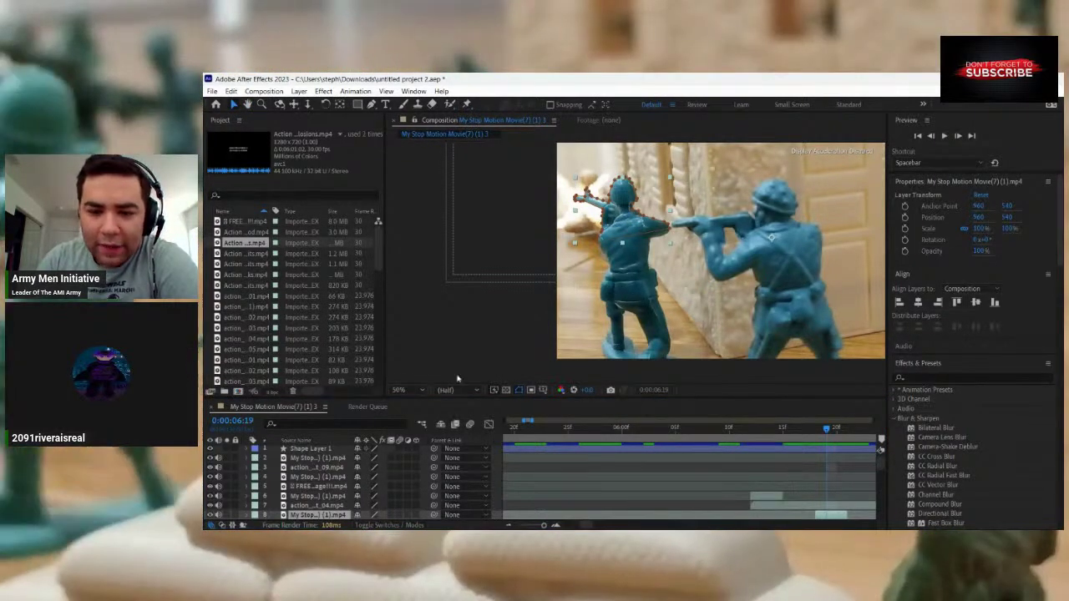
click(711, 467)
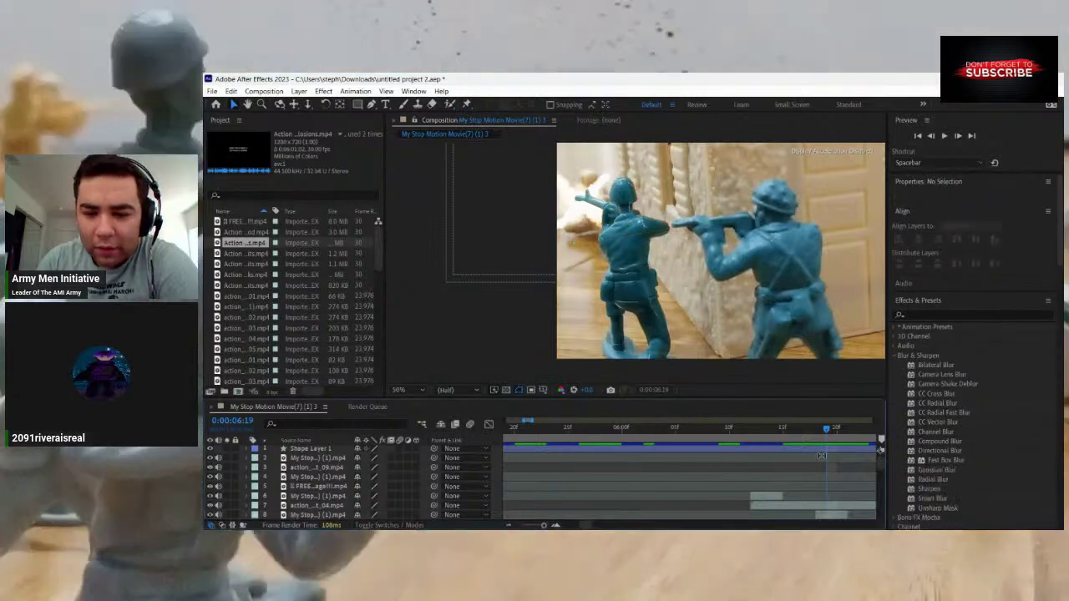
Scrub forward past the green soldiers' shot to the tan tank shot at 0:00:32:03.
drag(810, 435, 906, 462)
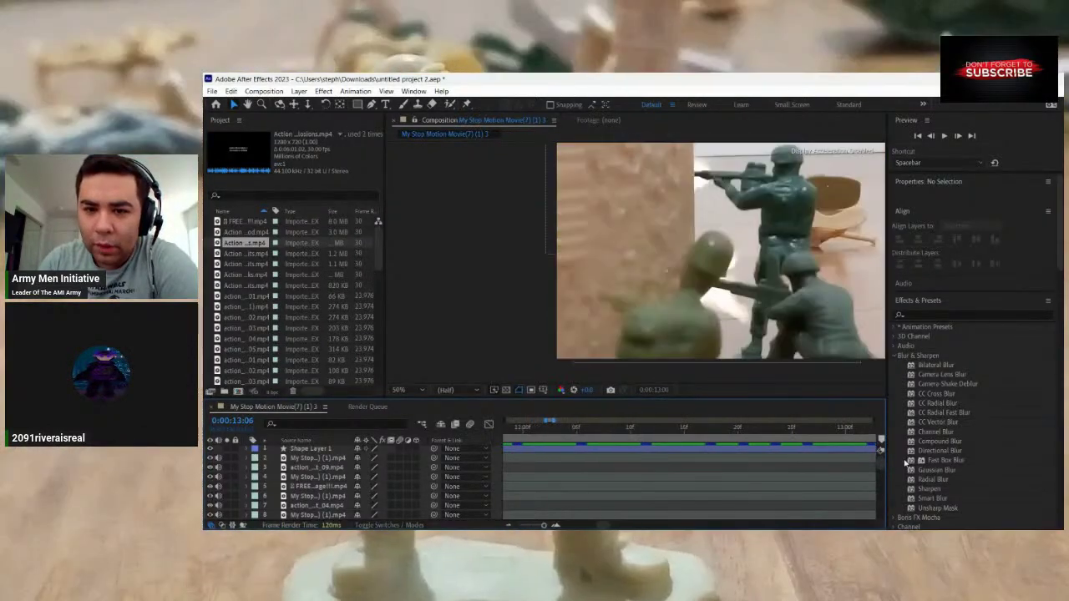
drag(828, 461, 885, 440)
drag(789, 435, 909, 421)
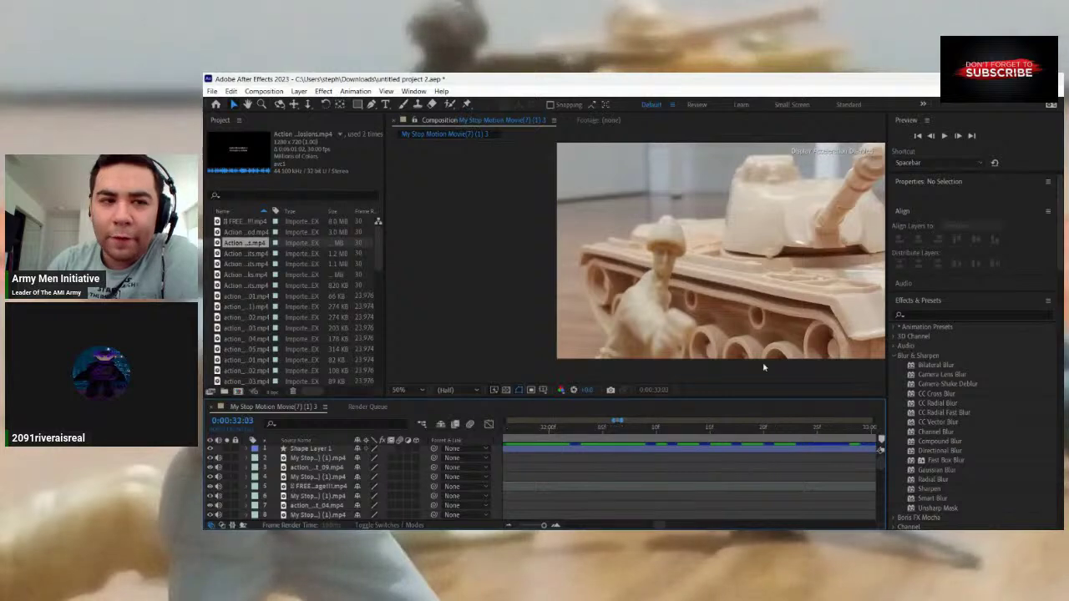
Bring the whole tank frame into view, move to 0:00:33:02, and widen the visible timeline range around it.
key(h)
drag(602, 219, 461, 217)
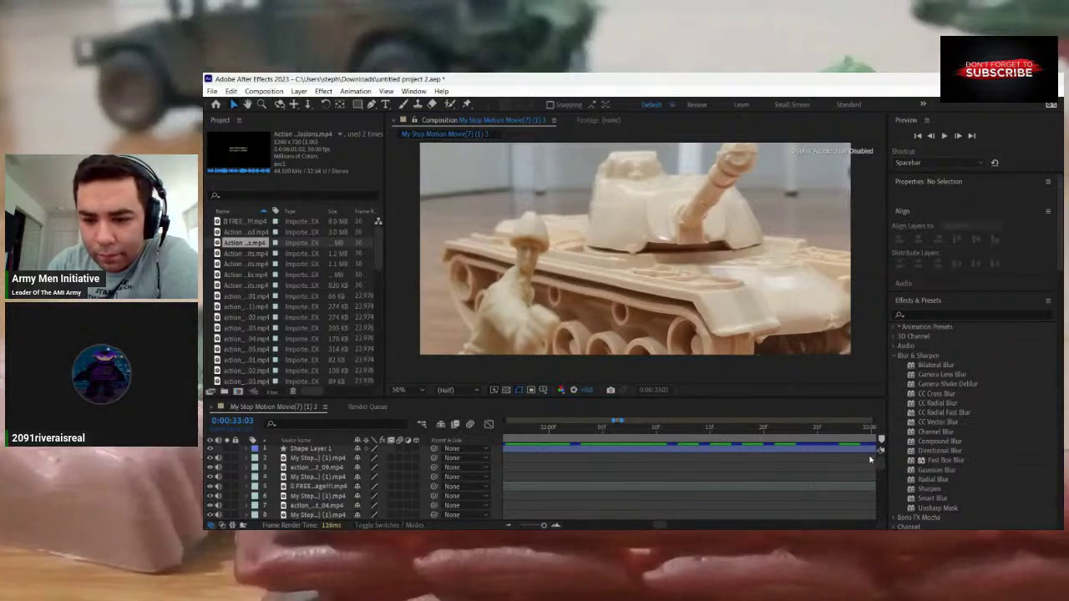
key(Page_Up)
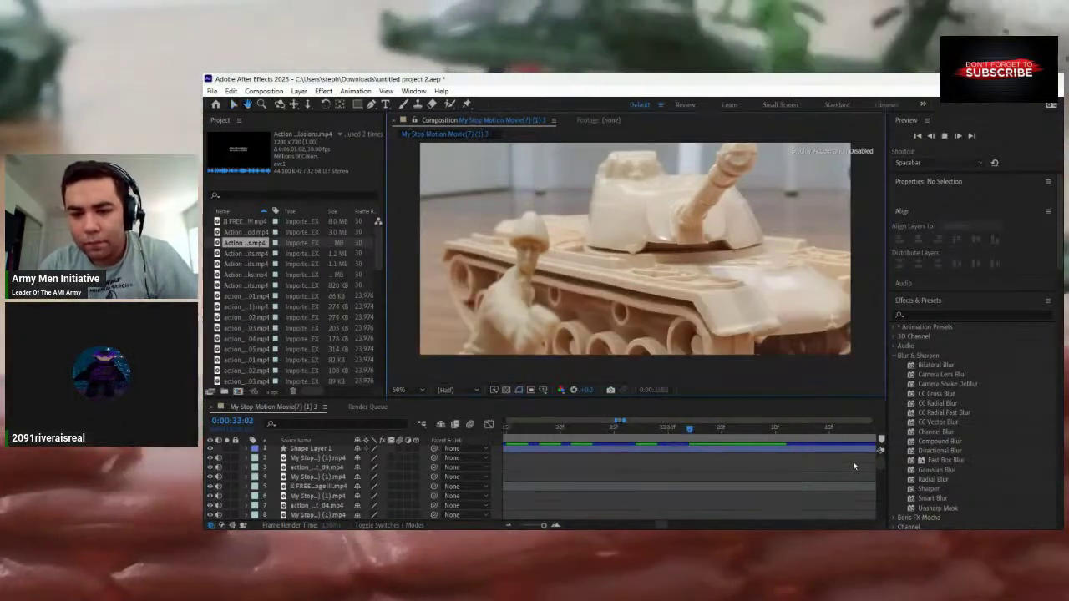
drag(623, 420, 630, 420)
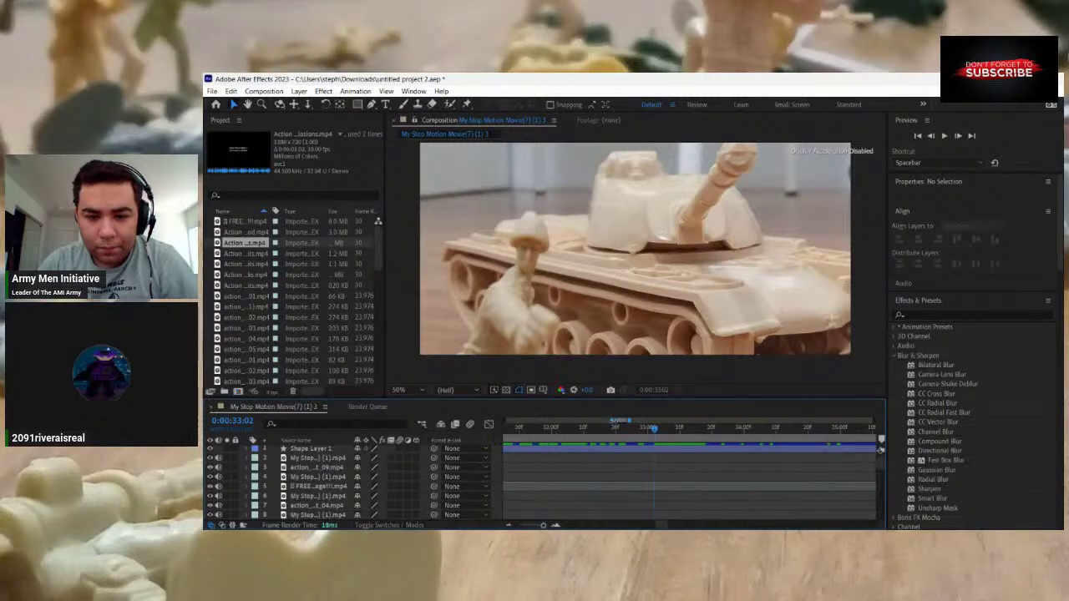
Split the explosion layer at 0:00:40:11, delete the part after it, and play the shot back from 0:00:39:05.
key(space)
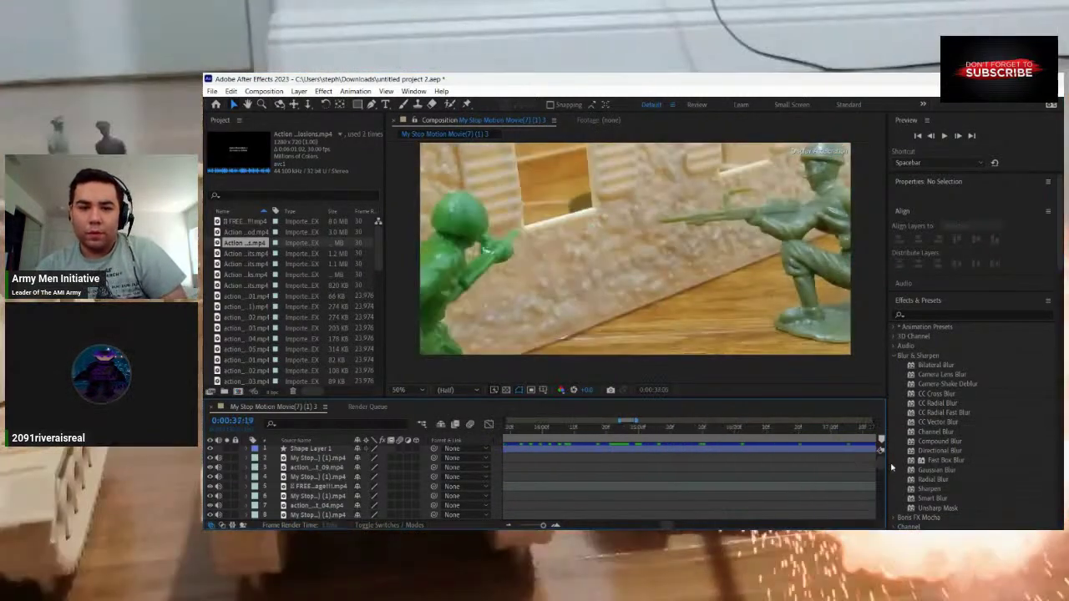
drag(891, 464, 813, 463)
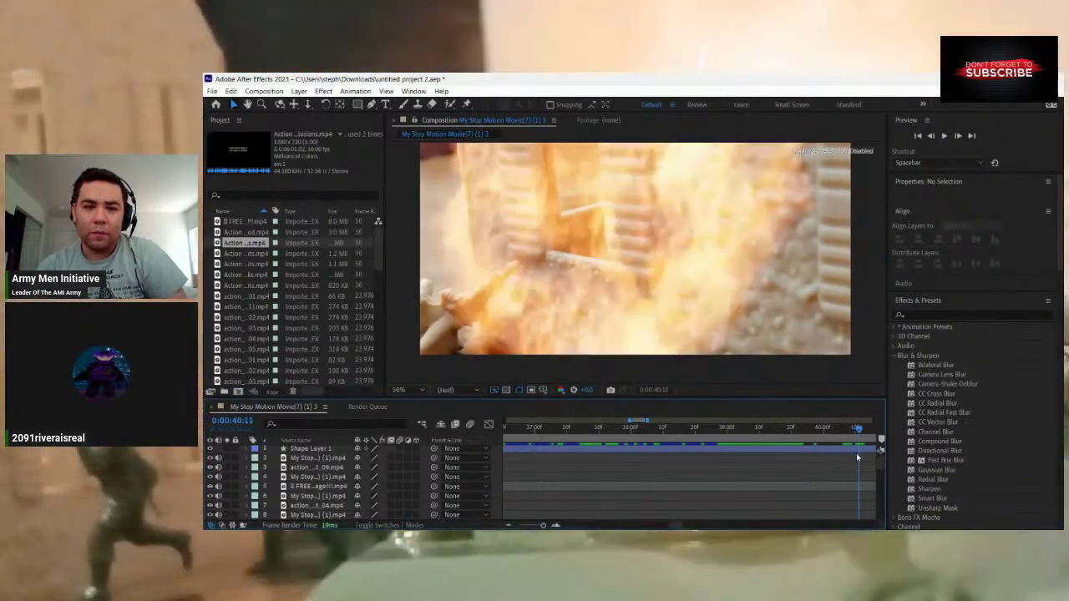
scroll(841, 479, down, 4)
scroll(841, 479, down, 2)
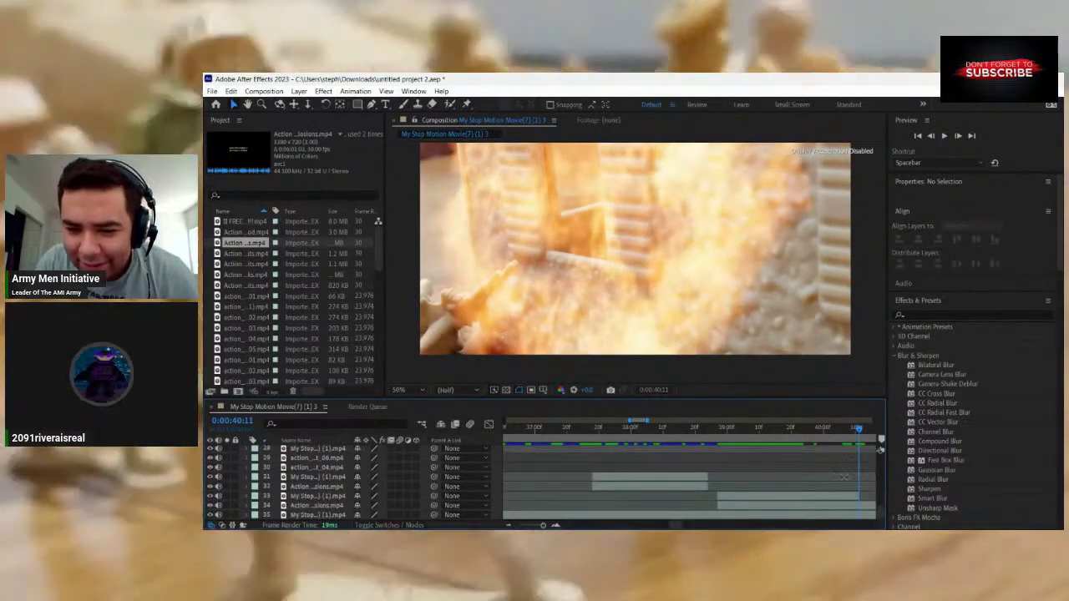
click(734, 504)
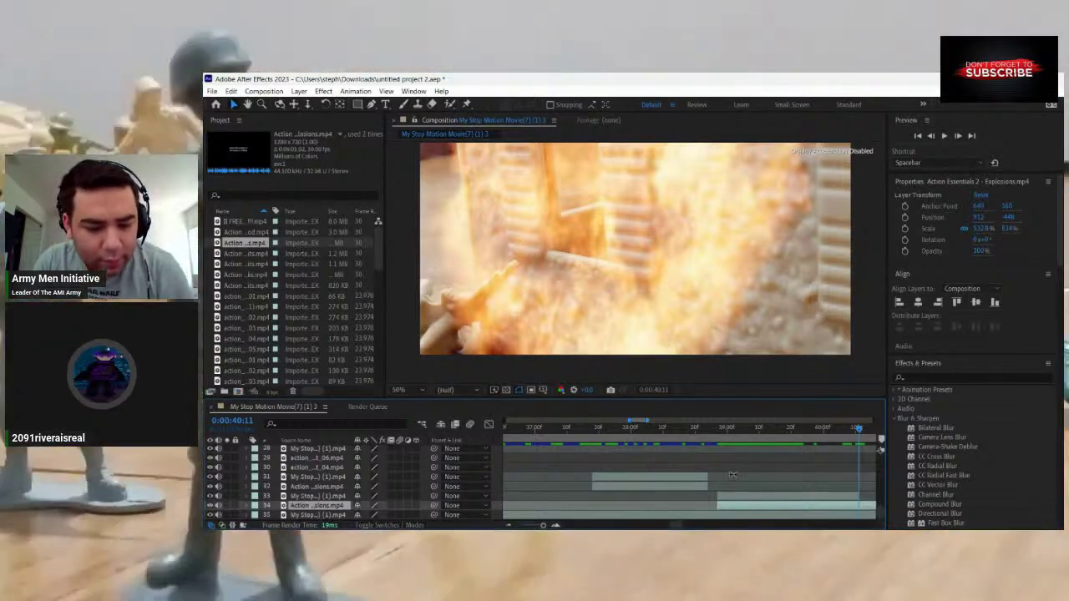
key(ctrl+d)
key(Delete)
drag(856, 428, 743, 434)
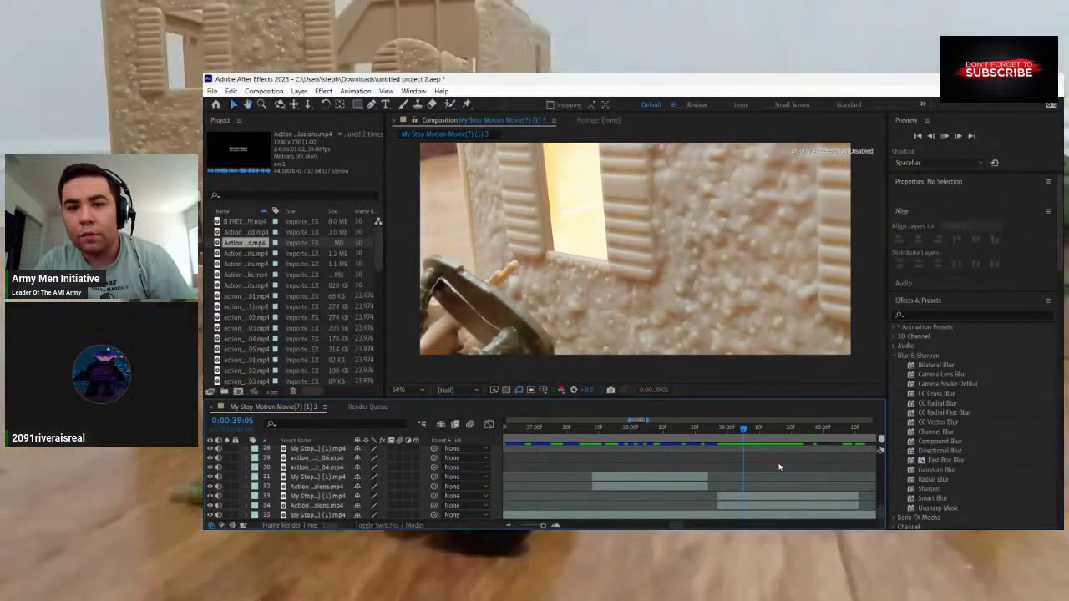
key(space)
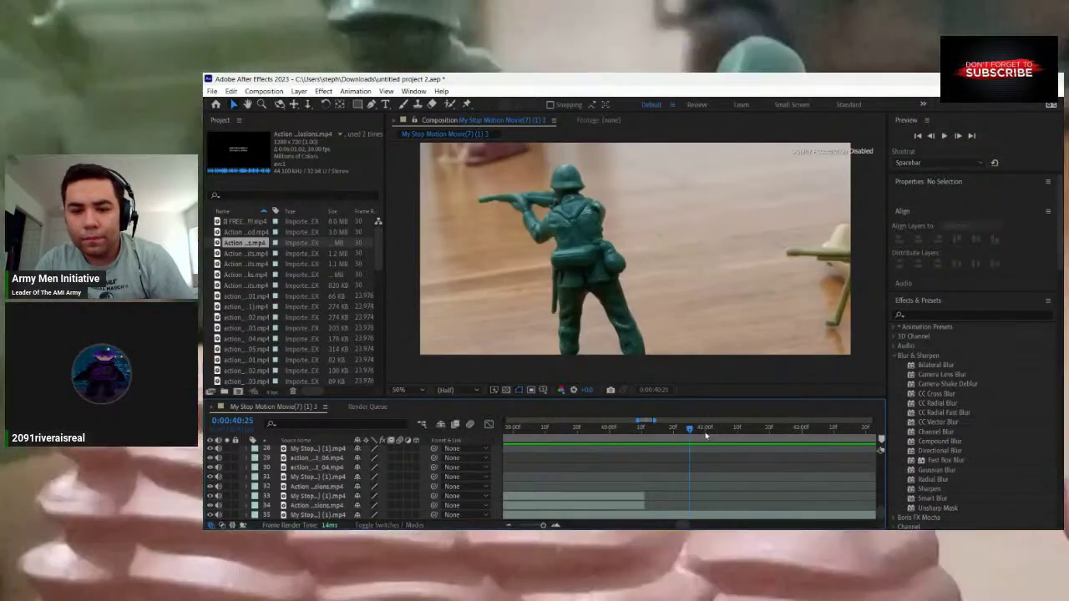
Duplicate the green rifleman's footage layer and trim the copy's start to 0:00:41:00.
drag(689, 431, 699, 470)
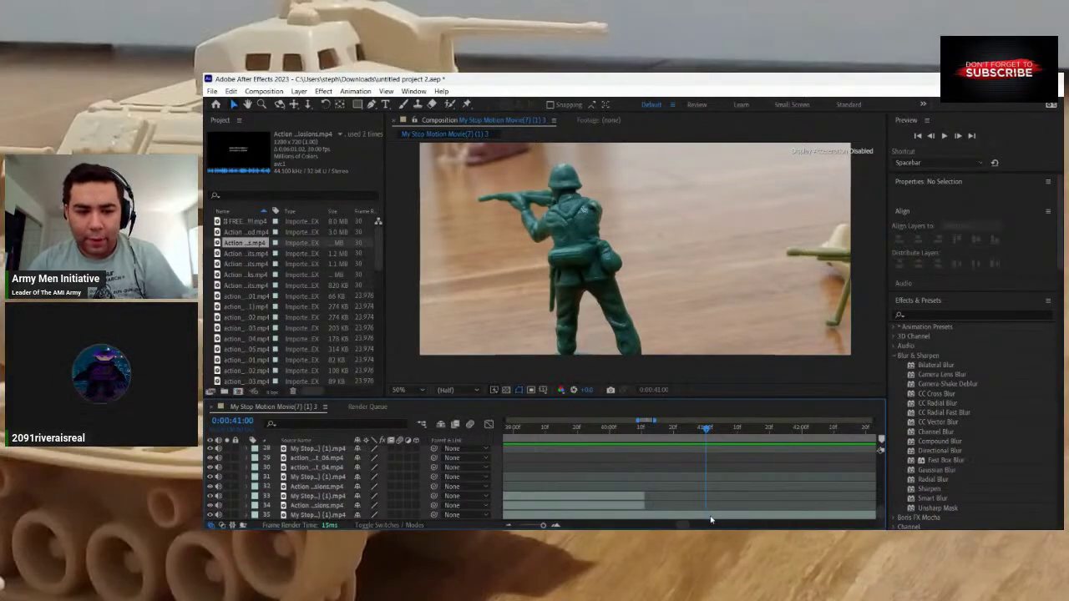
click(711, 517)
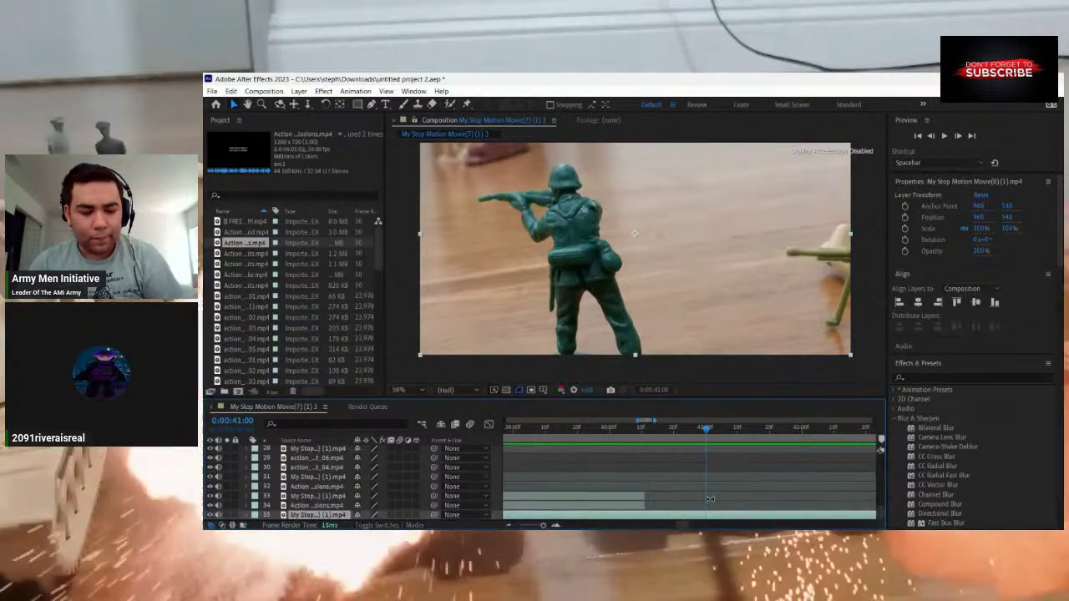
scroll(709, 499, down, 1)
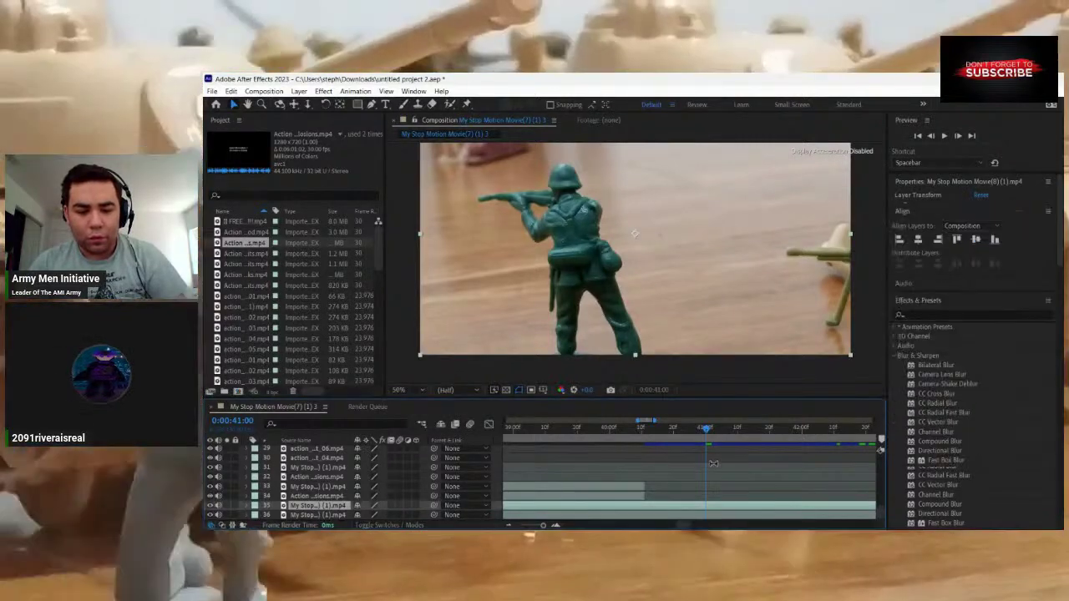
key(alt+bracketleft)
Split the copied rifleman layer at 0:00:41:11, near the shot's end, and delete the part after it.
click(754, 445)
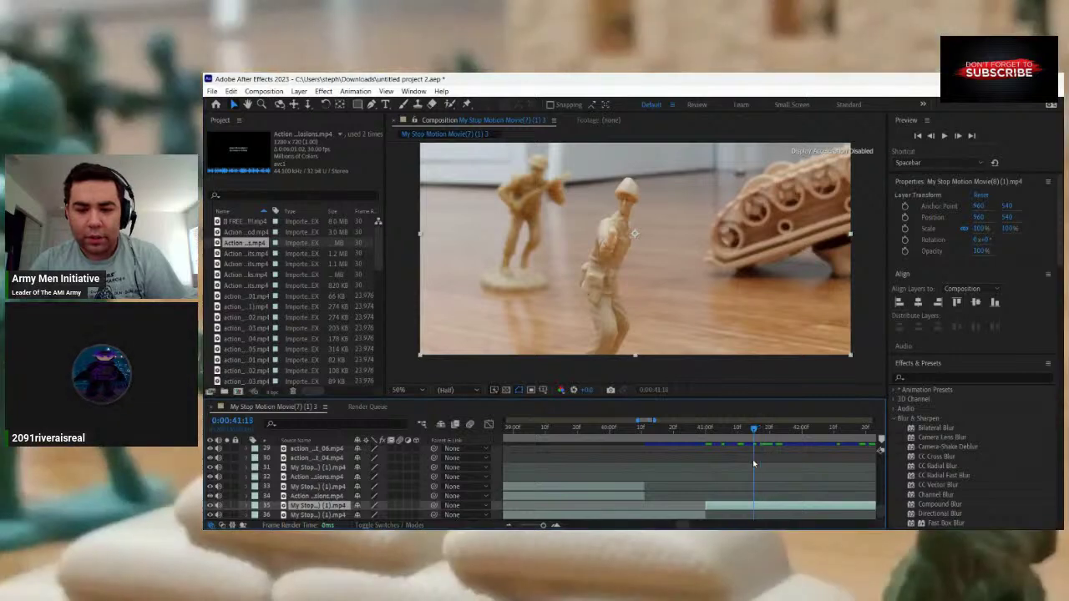
click(740, 477)
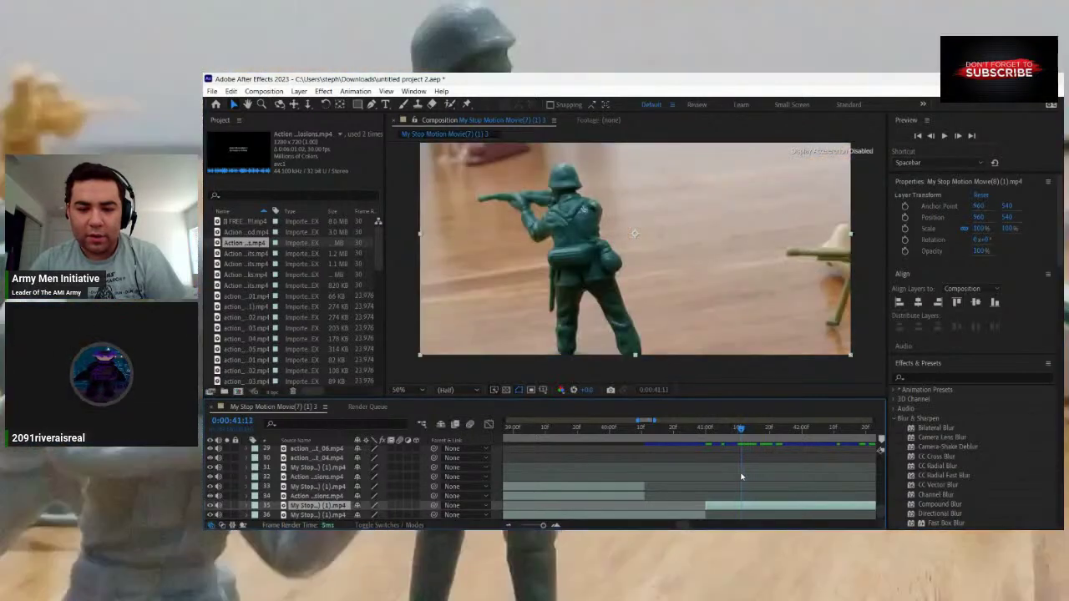
drag(740, 480, 739, 485)
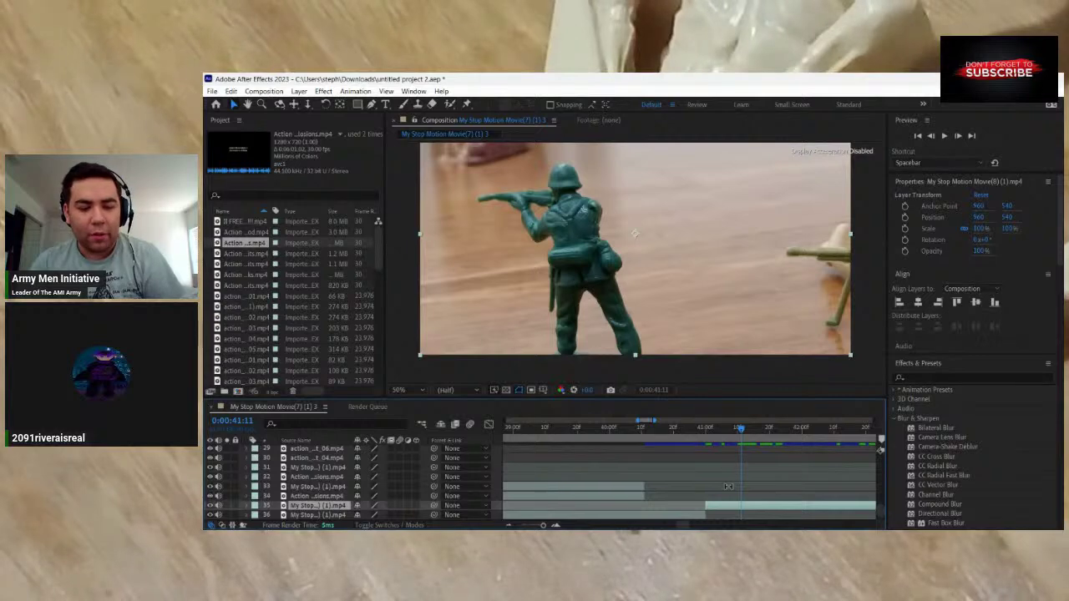
key(ctrl+shift+d)
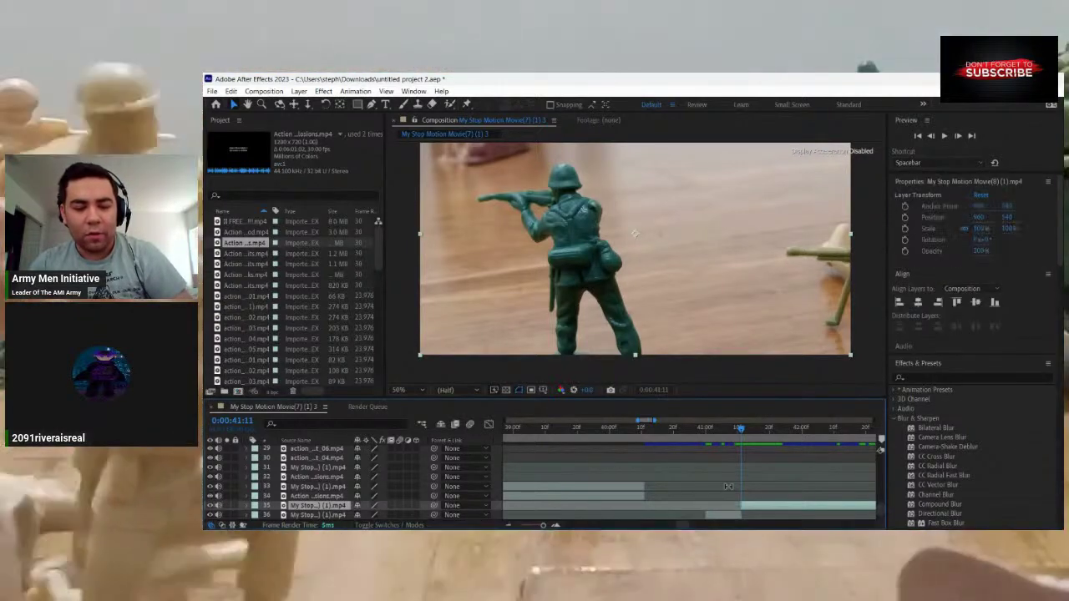
key(Delete)
scroll(706, 504, down, 1)
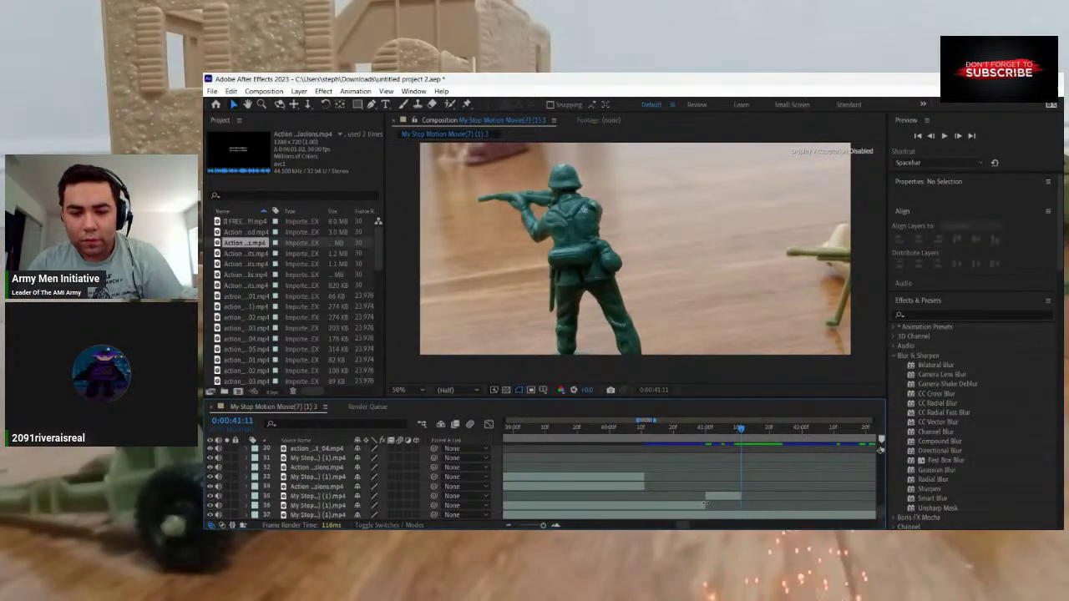
Extend the short rifleman layer's start back to 0:00:40:29 and magnify the timeline around that segment.
click(702, 504)
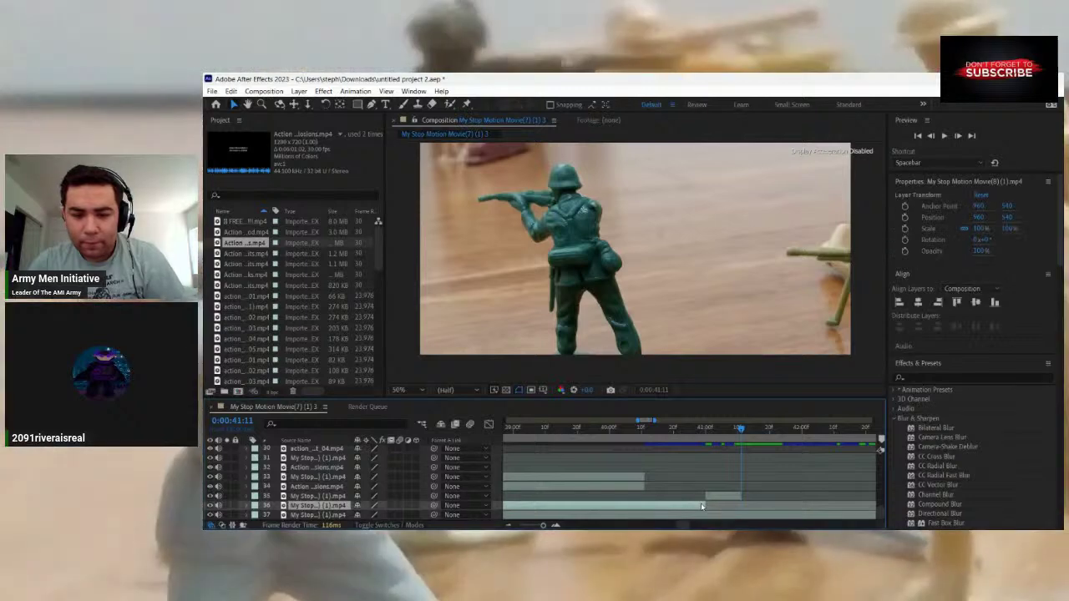
key(Delete)
click(710, 506)
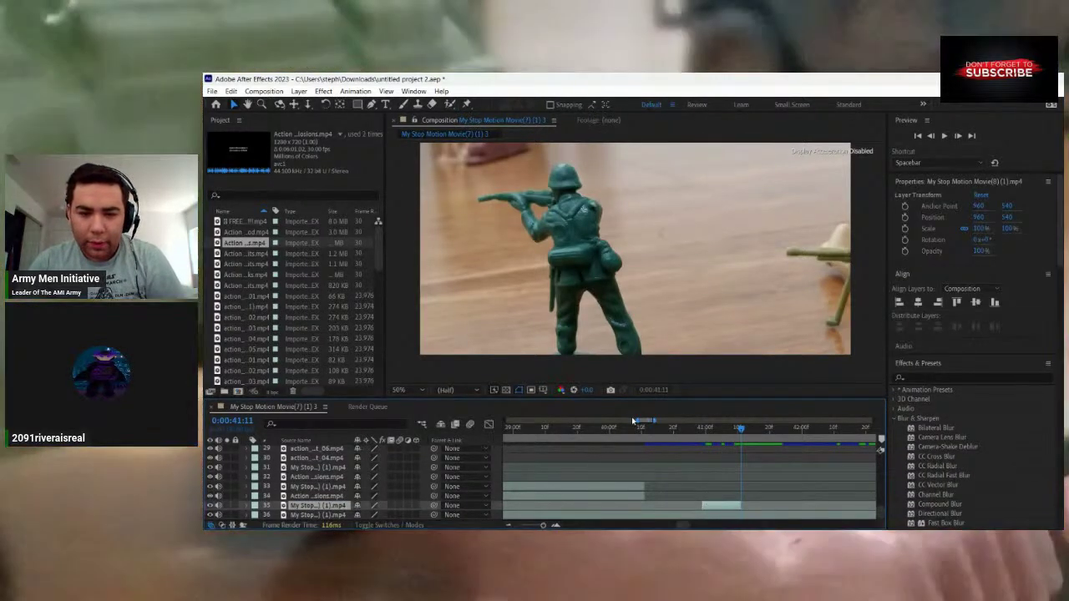
drag(637, 420, 648, 420)
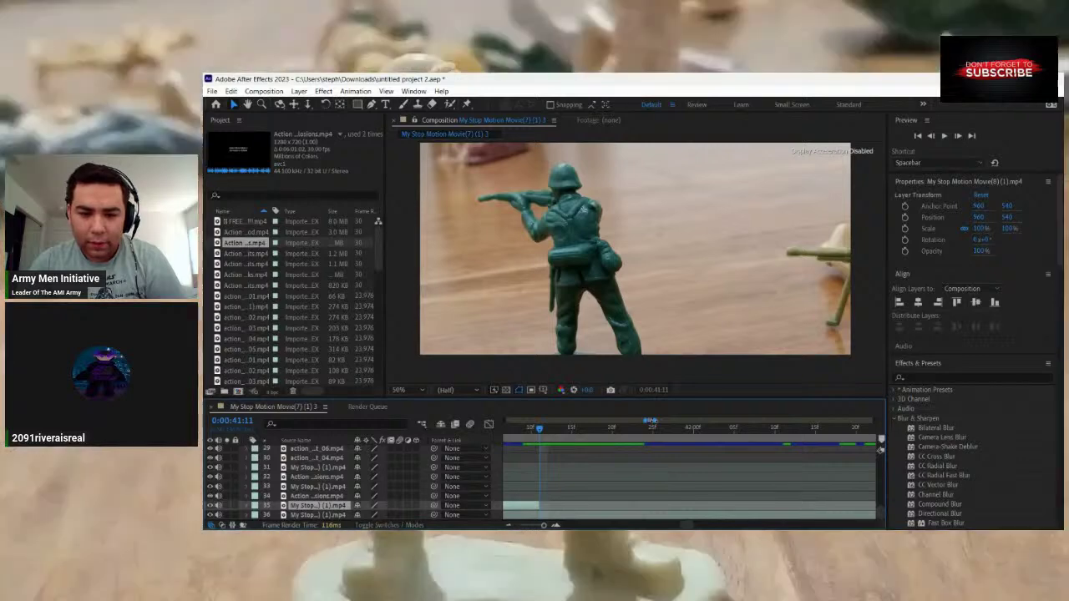
drag(557, 430, 592, 474)
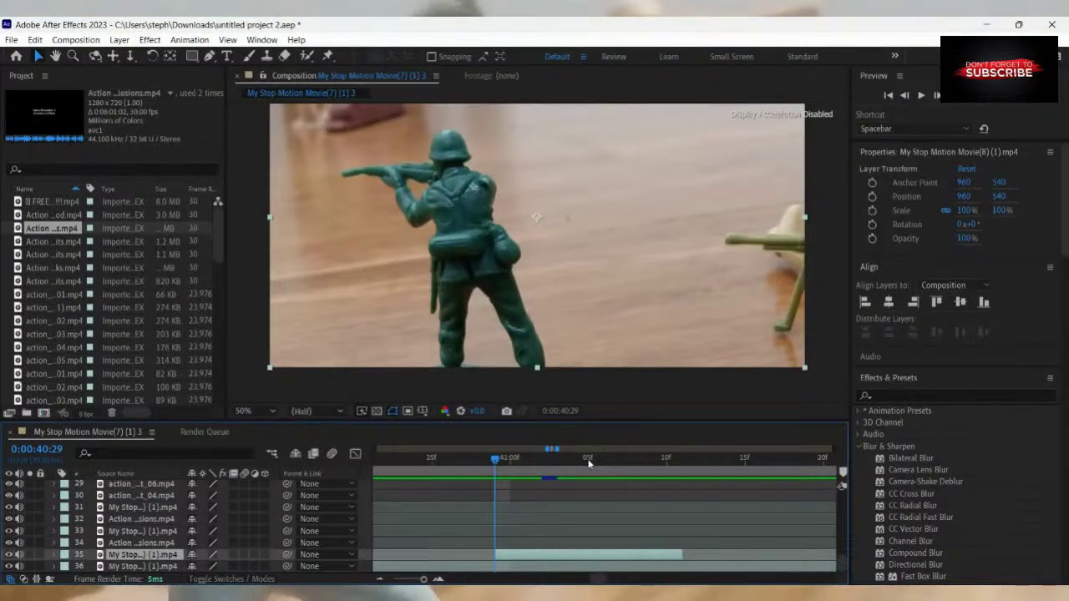
scroll(575, 499, down, 1)
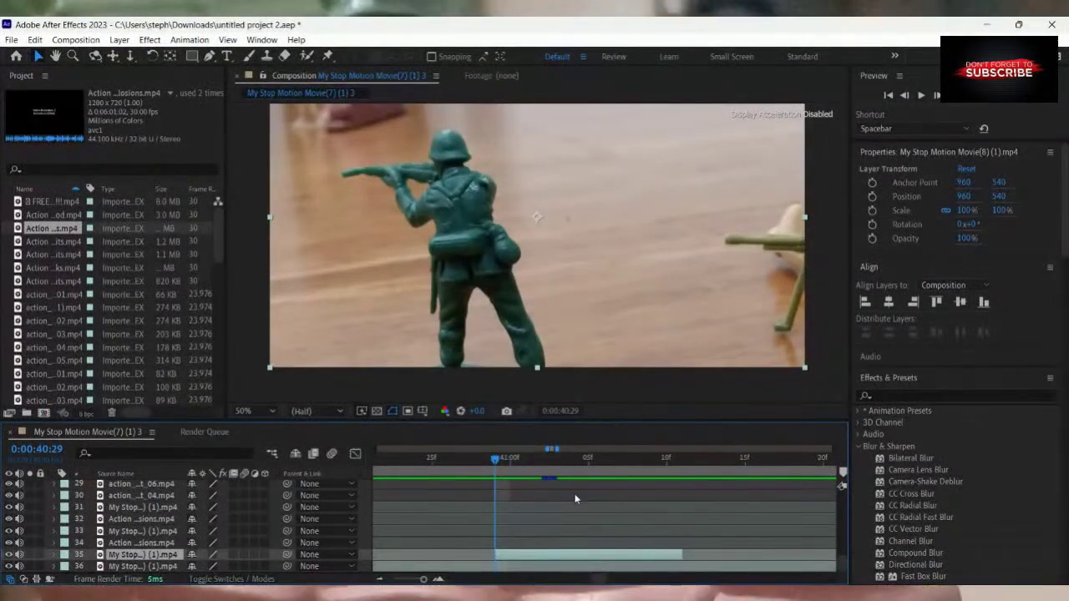
scroll(574, 499, up, 2)
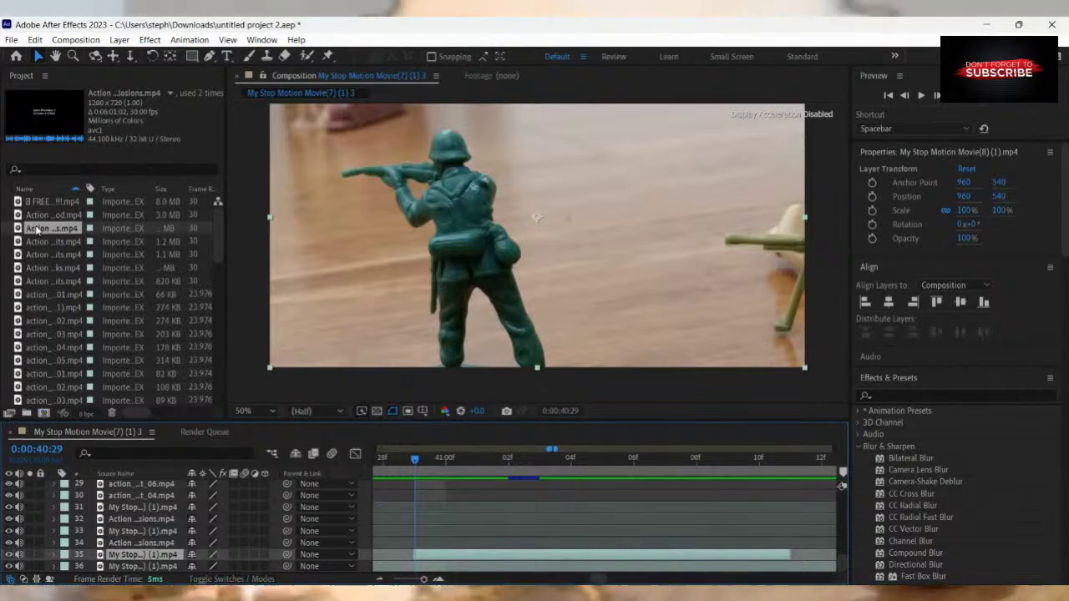
Examine the previews of the Action Essentials 2 clips in the project, from Blood through Power Hits.
click(47, 294)
click(50, 323)
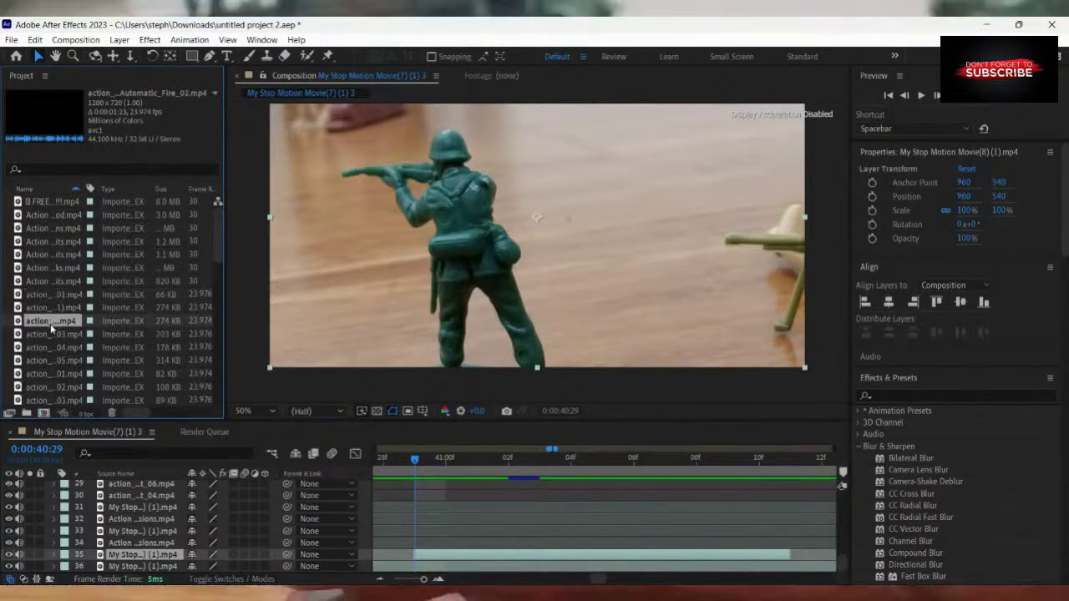
click(57, 282)
click(50, 242)
click(44, 228)
click(43, 216)
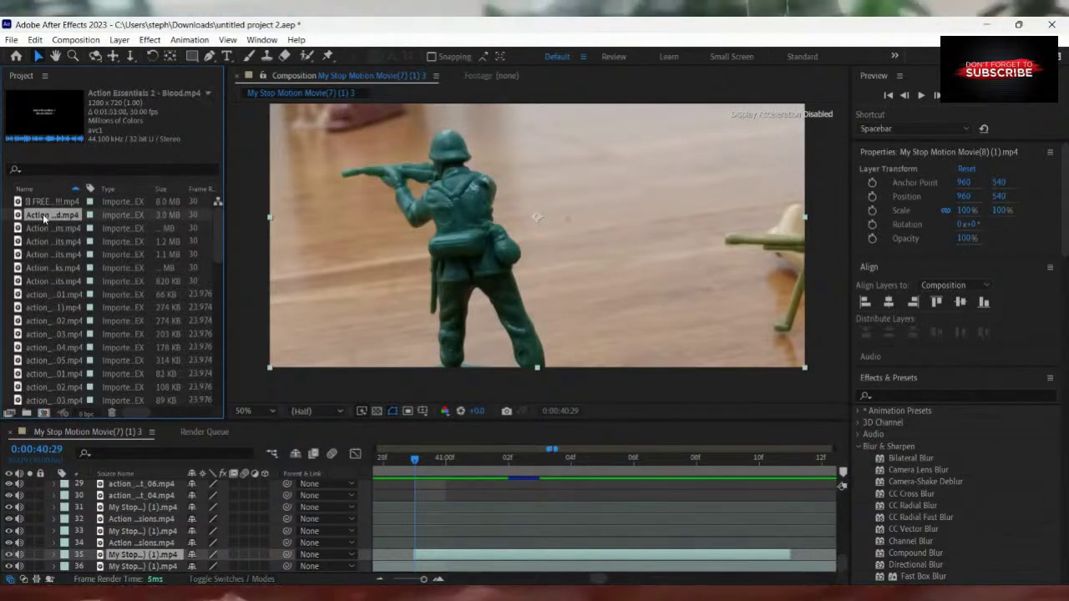
click(44, 230)
click(45, 243)
click(49, 266)
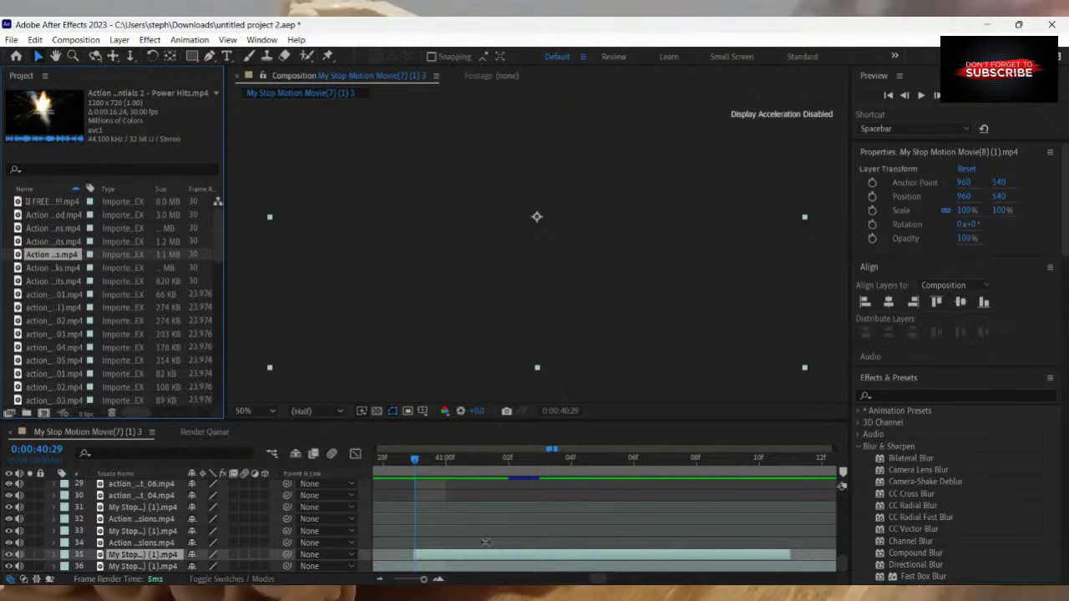
scroll(487, 540, up, 3)
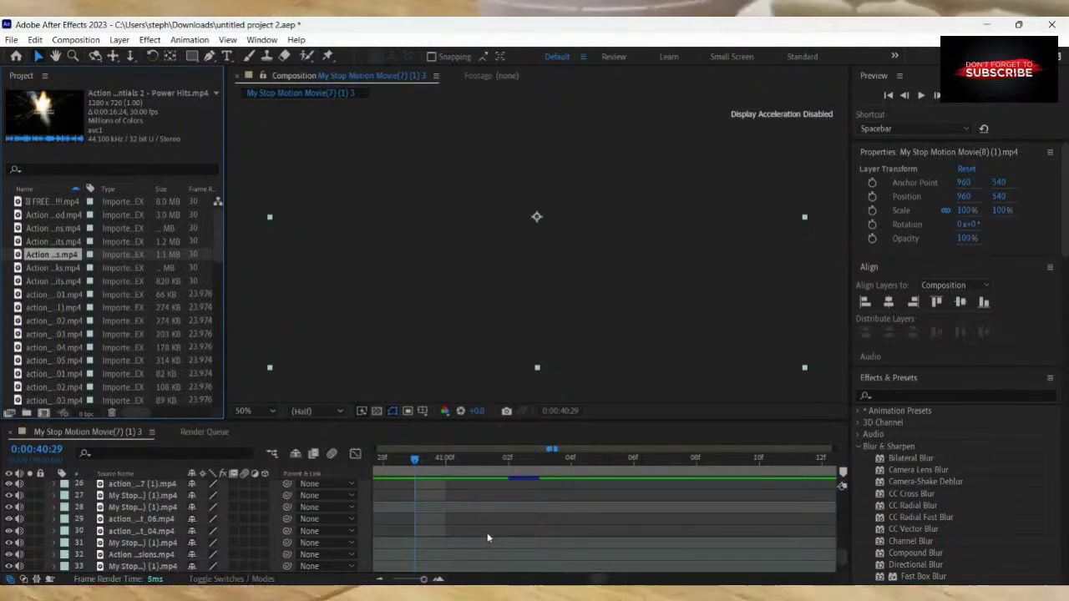
scroll(487, 540, down, 3)
Compare the previews of the Automatic Fire clips 02 to 05 for a flash suited to the rifleman.
click(55, 324)
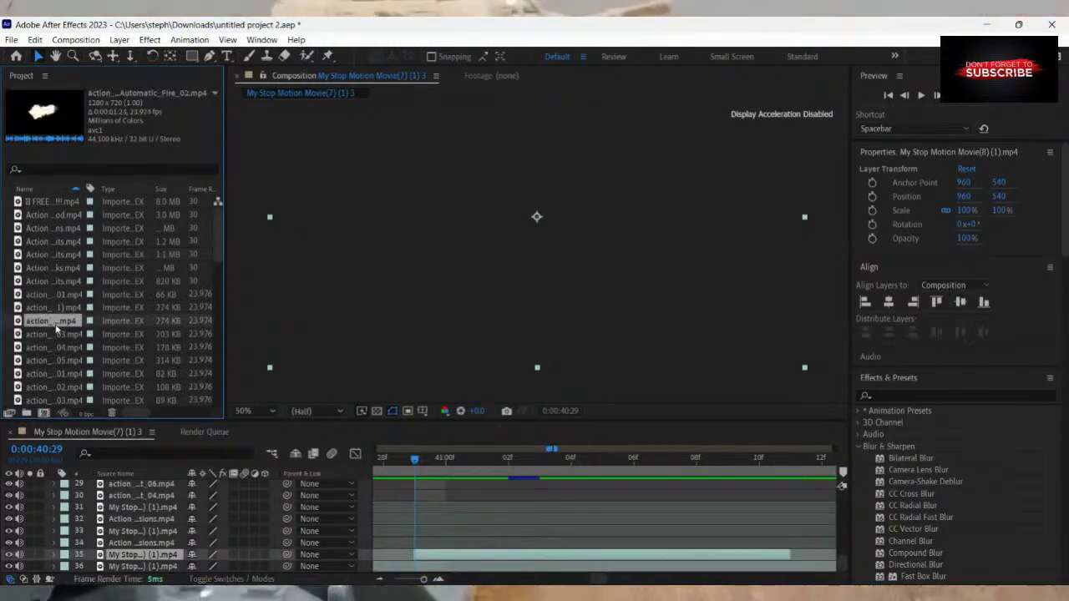
click(53, 334)
click(46, 361)
scroll(50, 321, down, 3)
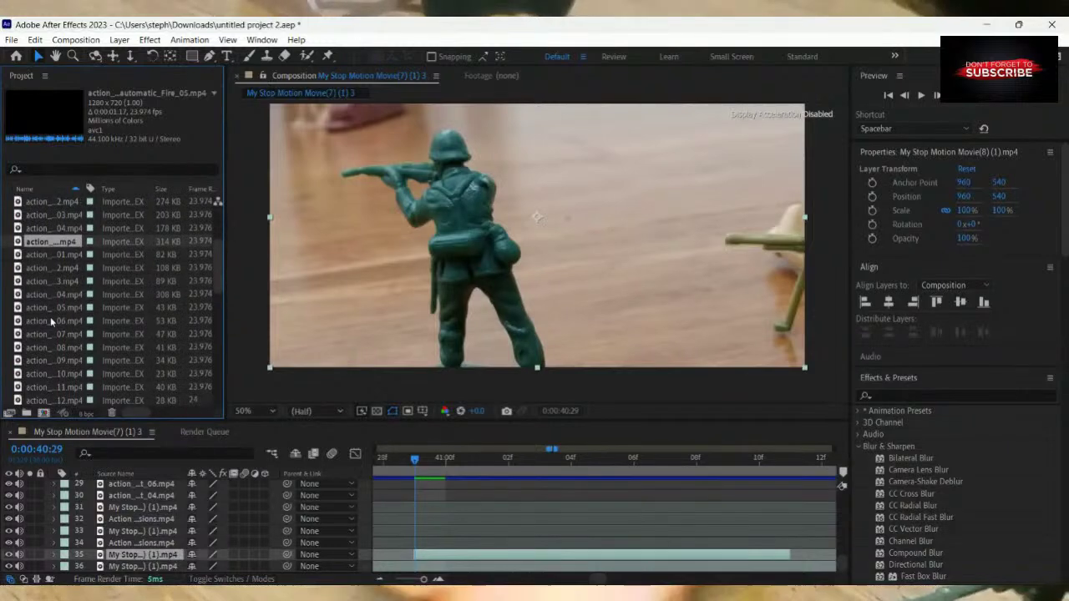
click(48, 280)
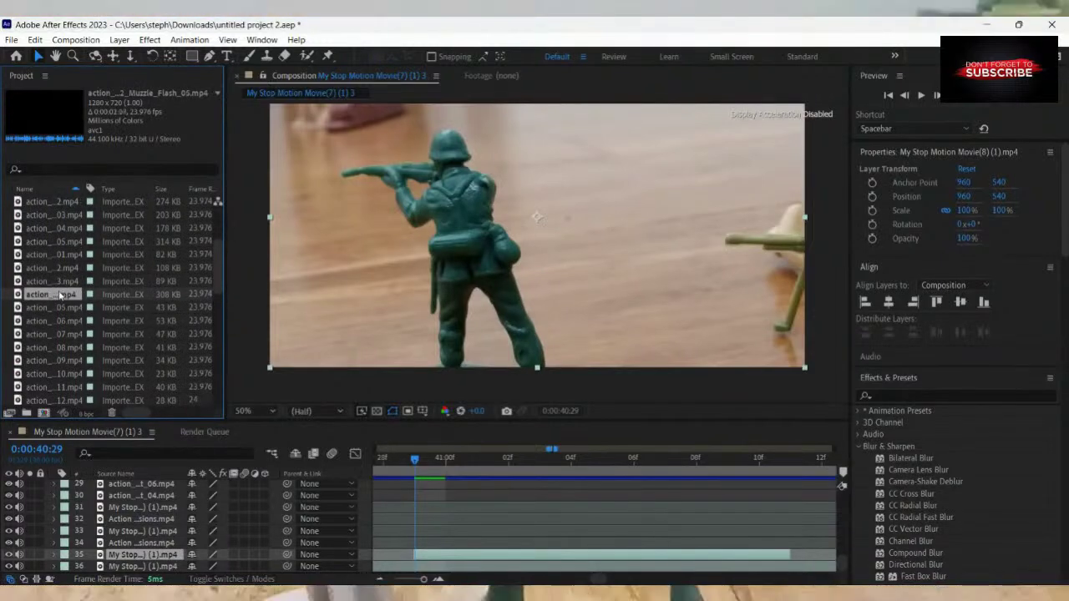
click(44, 226)
click(44, 240)
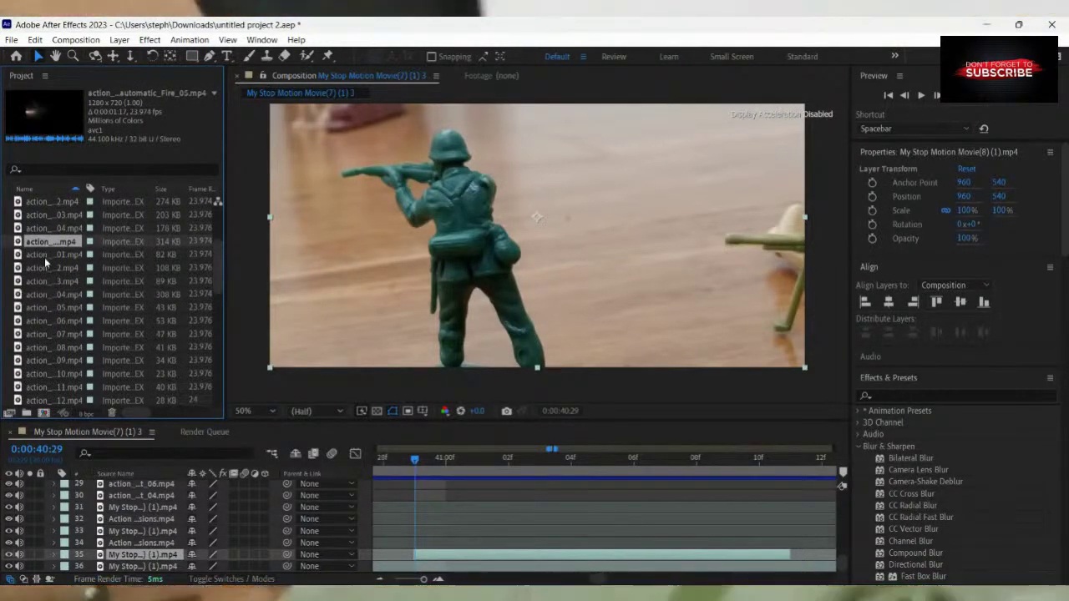
Look through the previews of the numbered Muzzle Flash clips for one matching the rifleman's gun.
click(45, 267)
click(47, 308)
click(51, 334)
click(50, 348)
scroll(50, 344, down, 2)
click(51, 294)
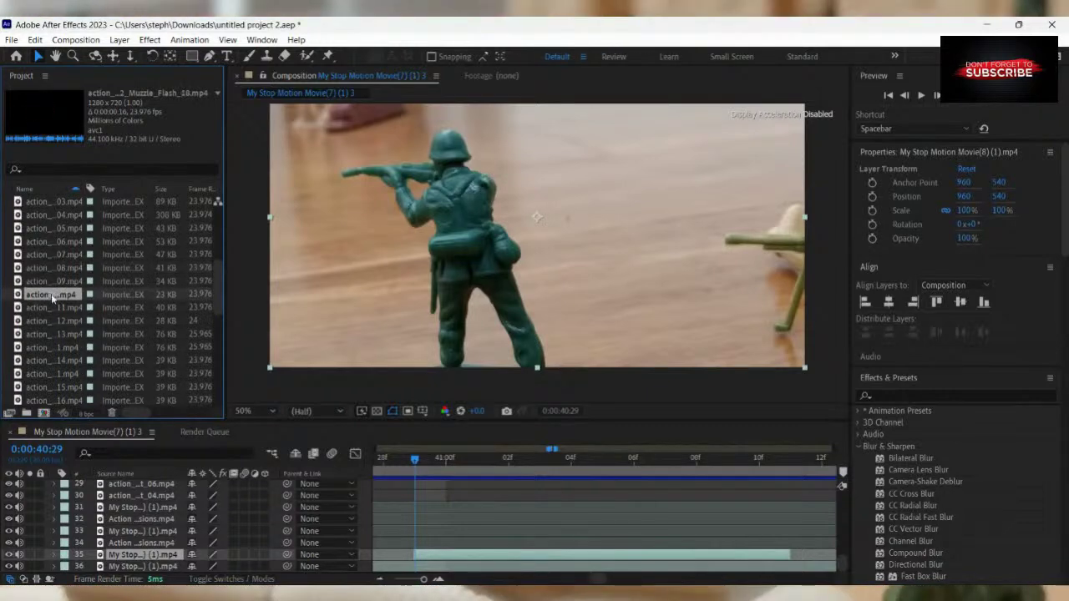
click(53, 307)
click(60, 334)
click(67, 359)
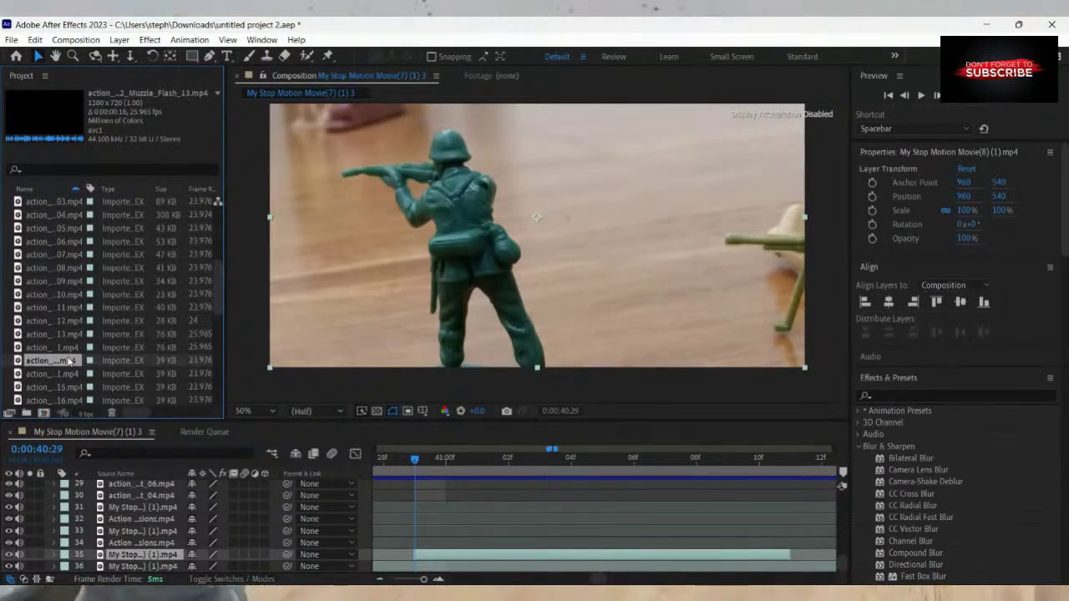
click(60, 349)
click(58, 359)
scroll(57, 359, down, 1)
click(59, 360)
scroll(56, 357, down, 3)
Compare the previews of Muzzle Flash 18 and the Muzzle Flash Straight clips for one matching the rifleman's gun.
click(57, 360)
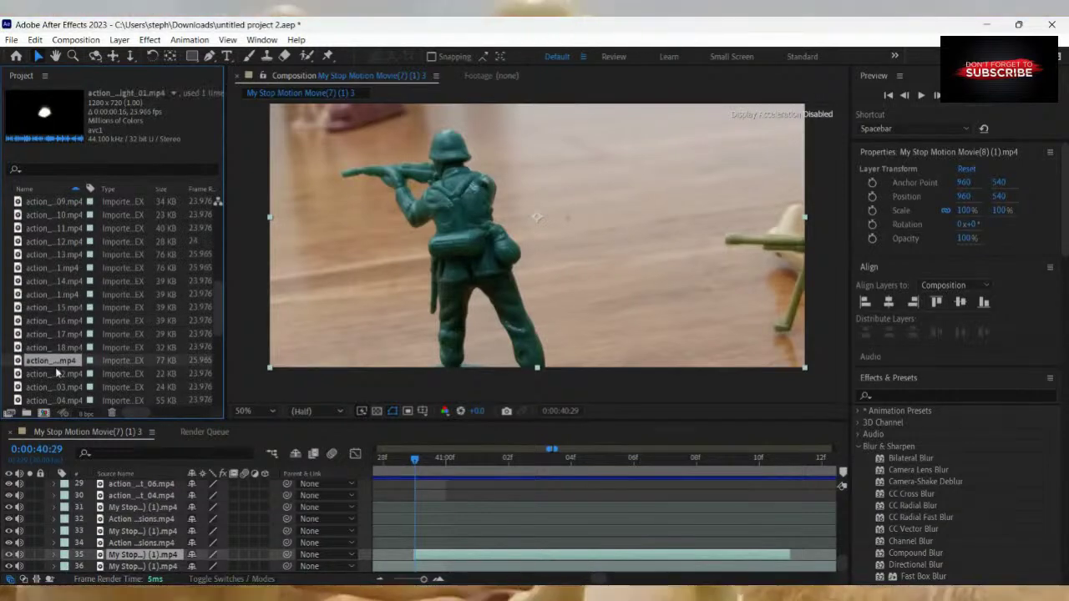
click(62, 347)
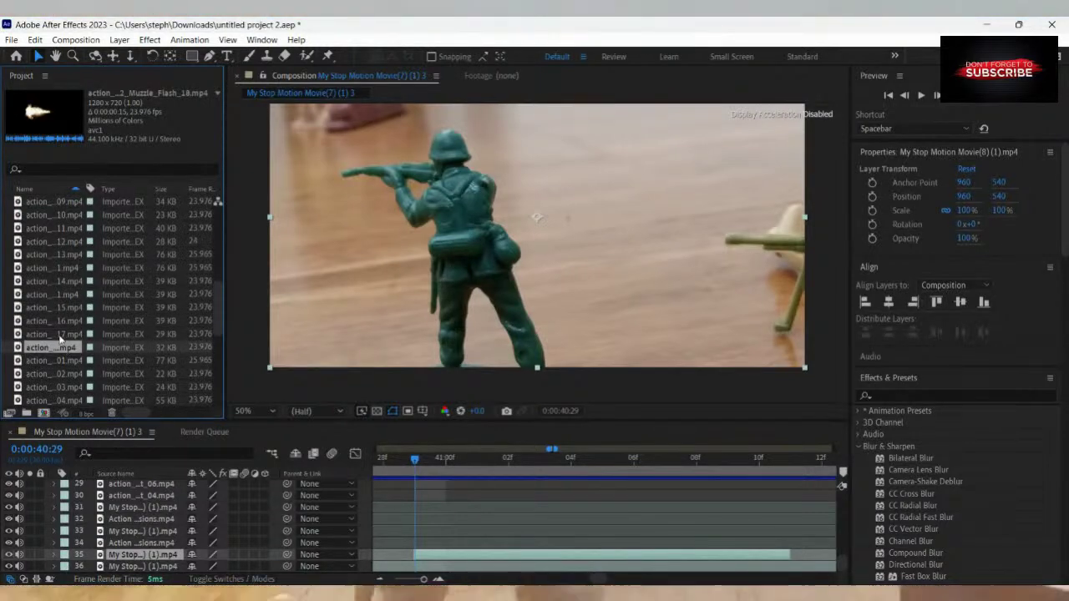
click(47, 362)
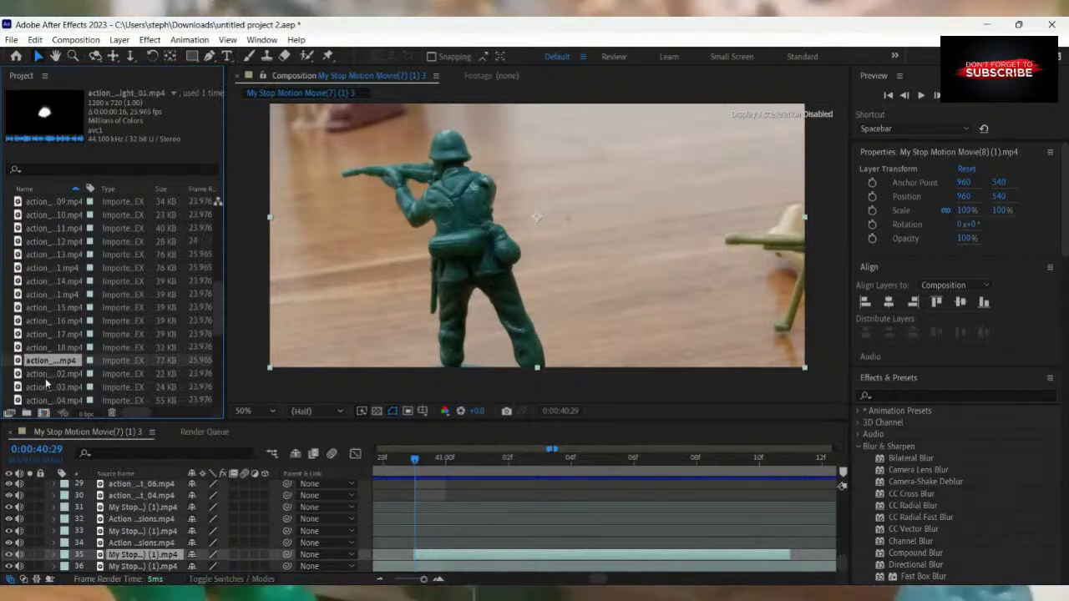
click(46, 379)
scroll(46, 383, down, 1)
click(51, 350)
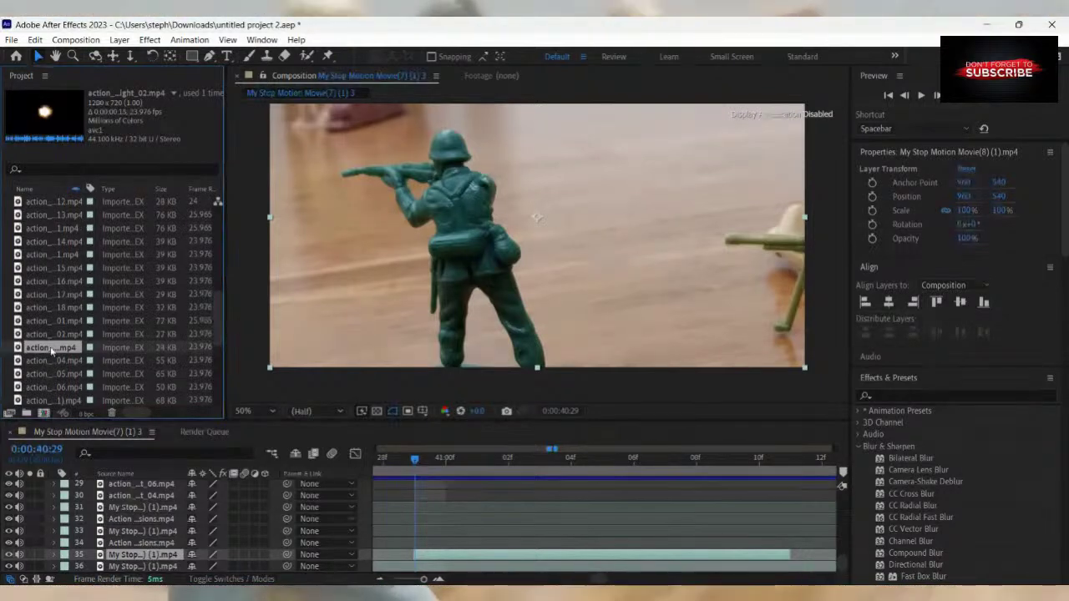
scroll(52, 347, down, 6)
click(54, 336)
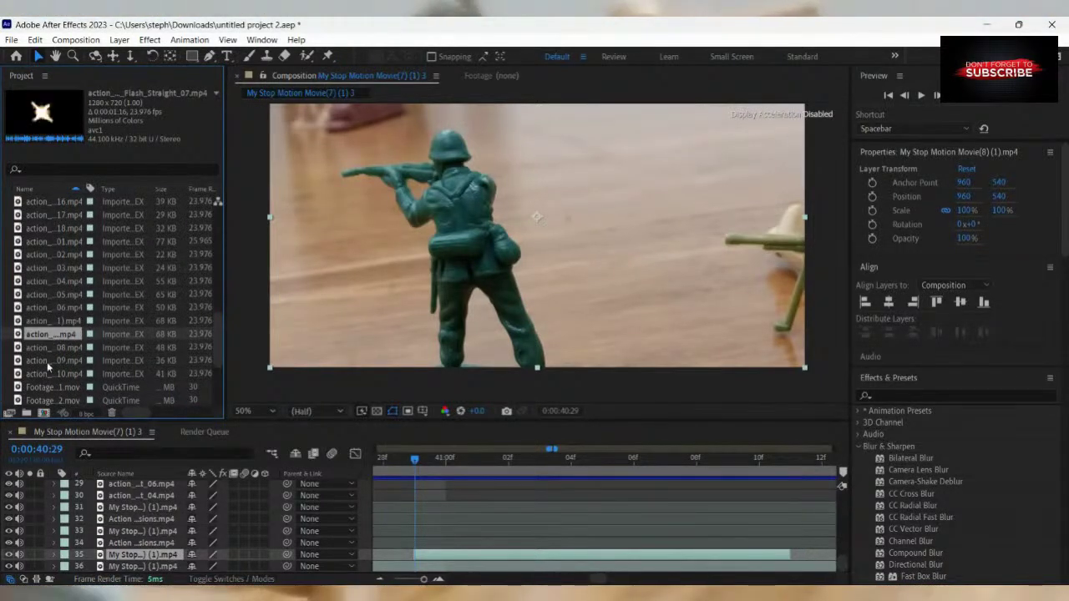
click(45, 359)
scroll(50, 350, down, 3)
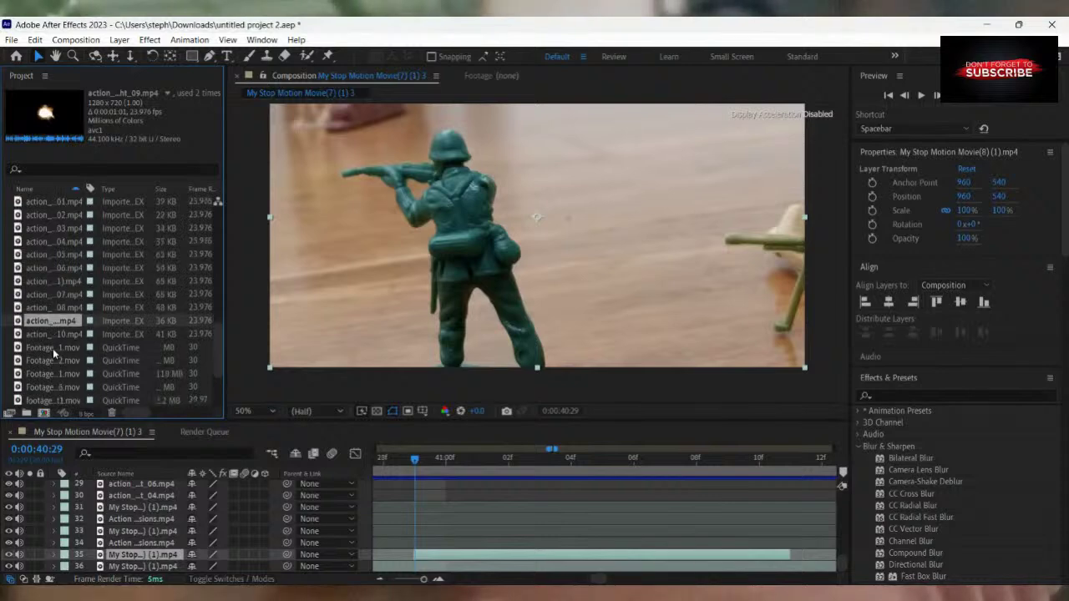
Place the Muzzle Flash Straight 10 clip directly beneath the short rifleman layer, starting at 0:00:40:29.
click(52, 344)
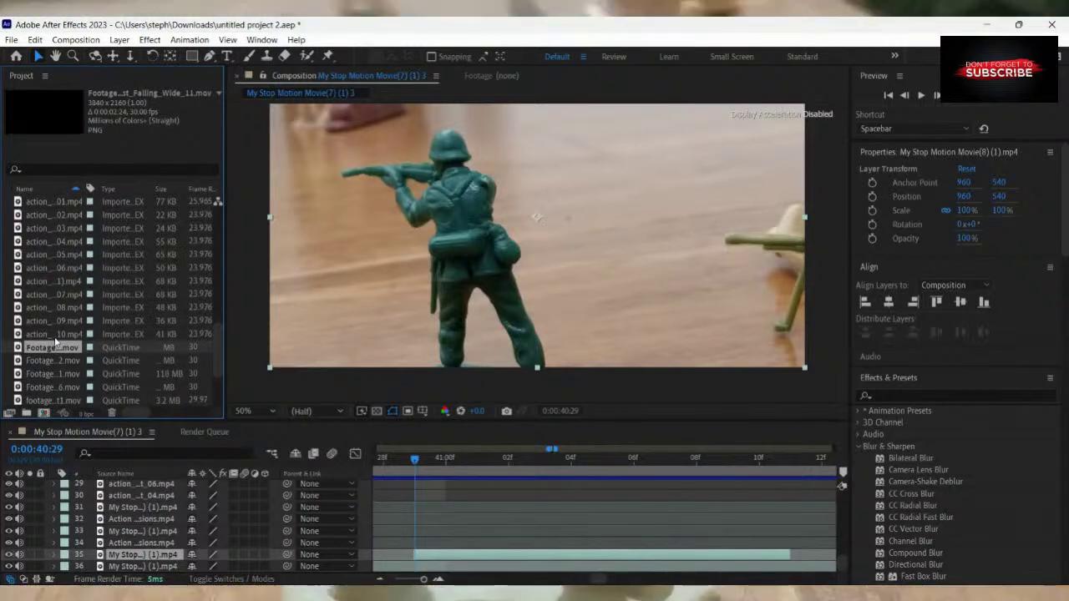
click(56, 354)
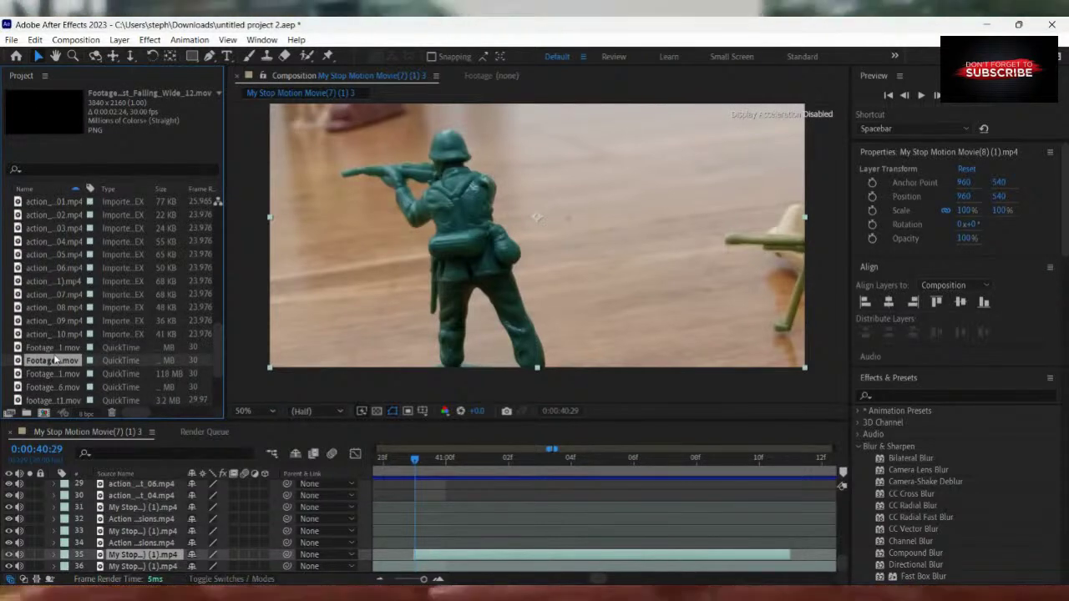
click(52, 348)
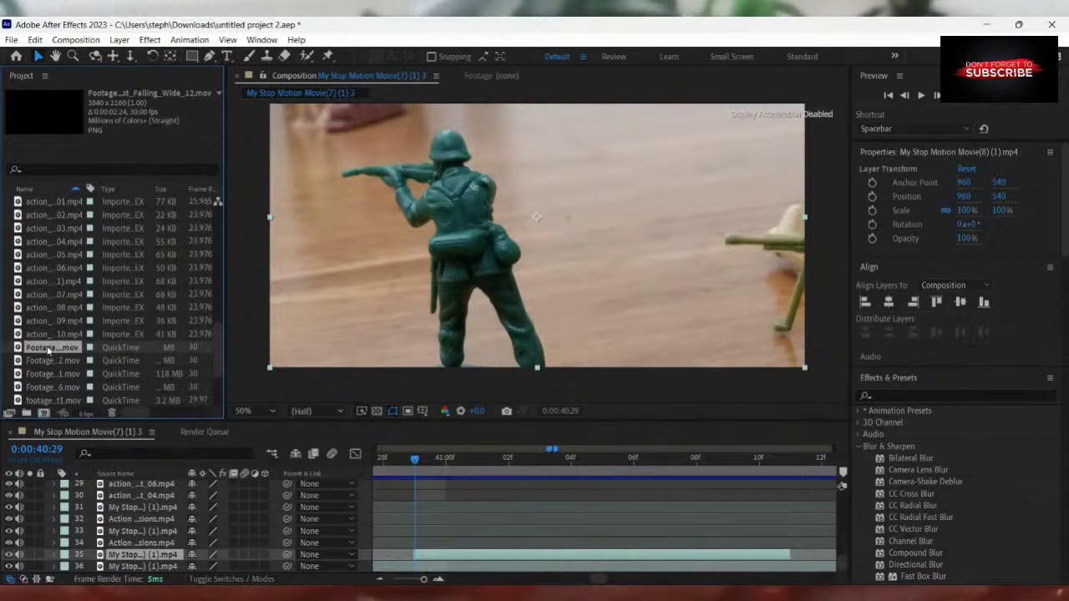
click(51, 334)
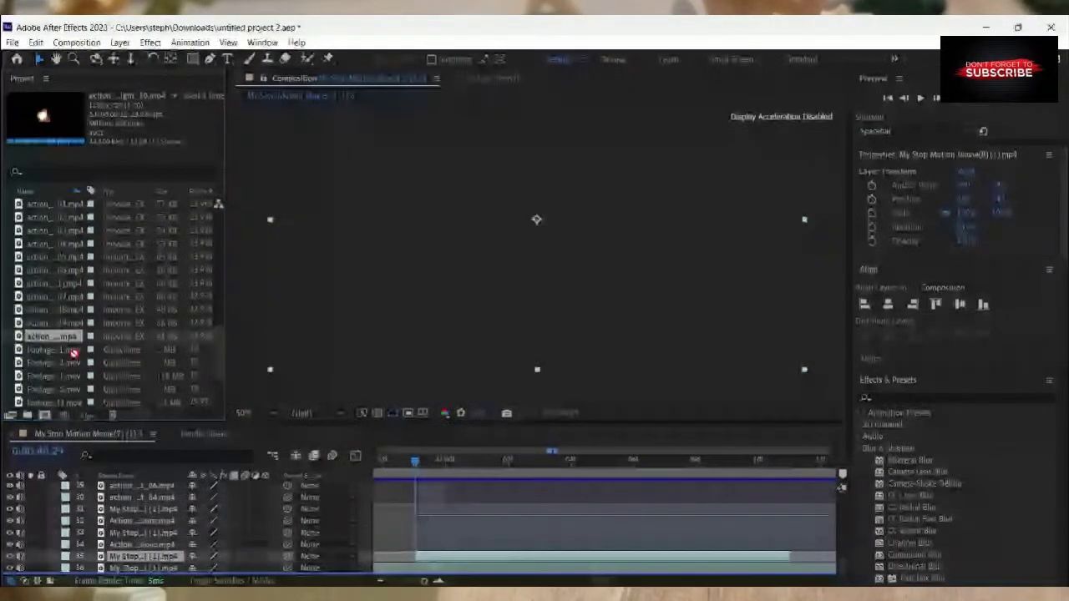
drag(74, 353, 458, 563)
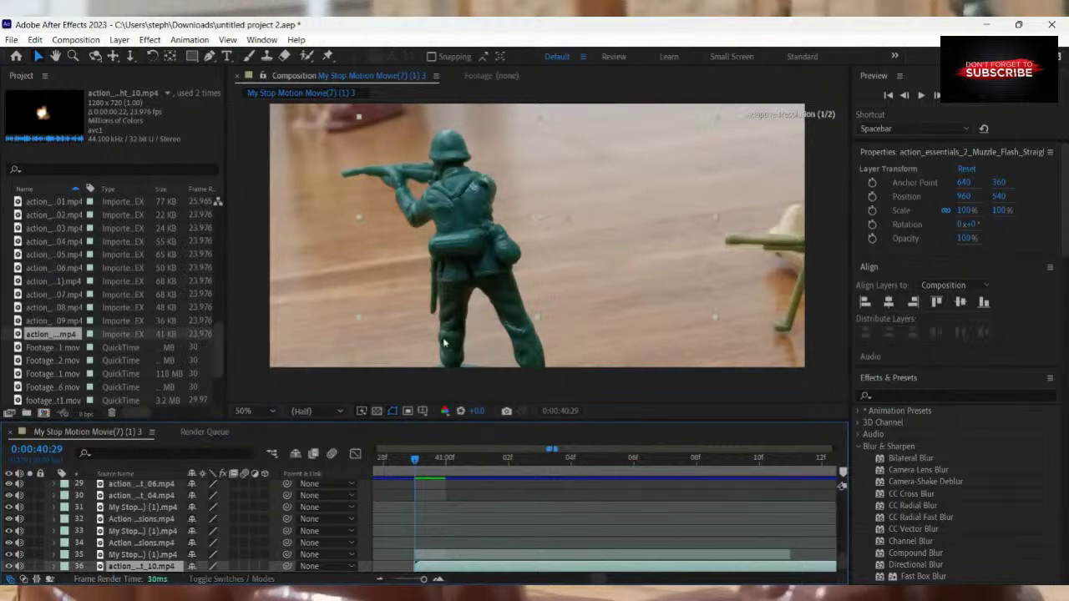
Start a Pen tool mask on the short rifleman layer at the muzzle, tracing the rifle's upper edge toward the helmet.
key(period)
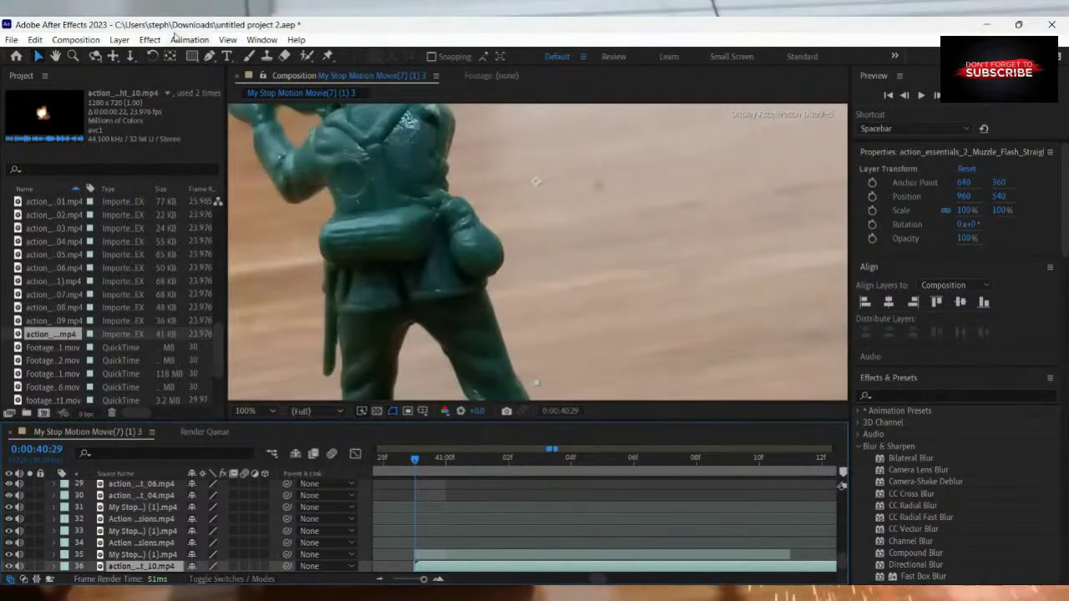
click(56, 56)
drag(310, 175, 545, 303)
key(period)
click(209, 56)
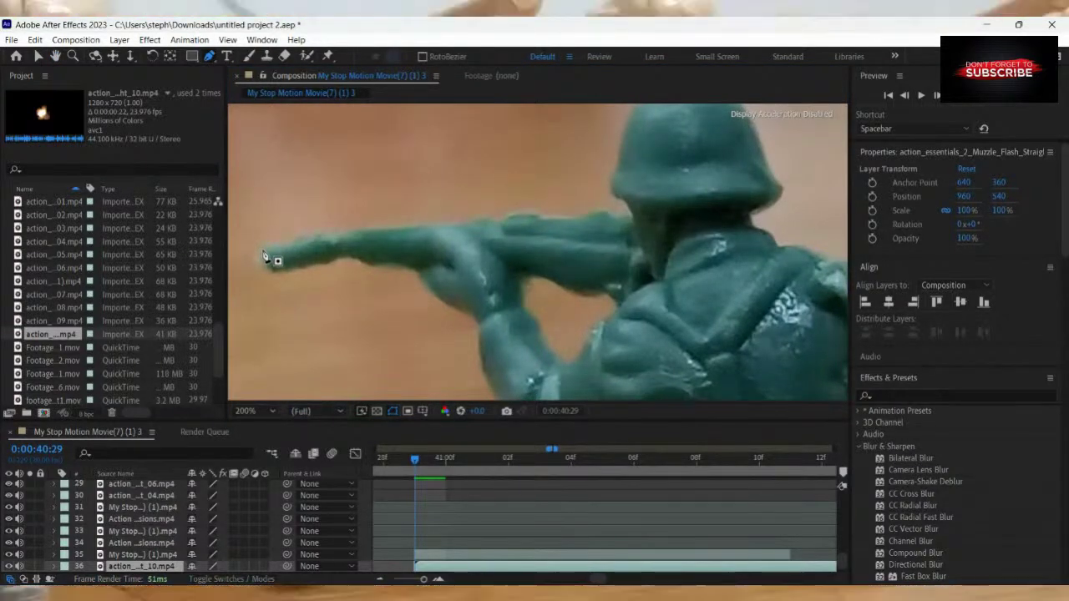
key(ctrl+Up)
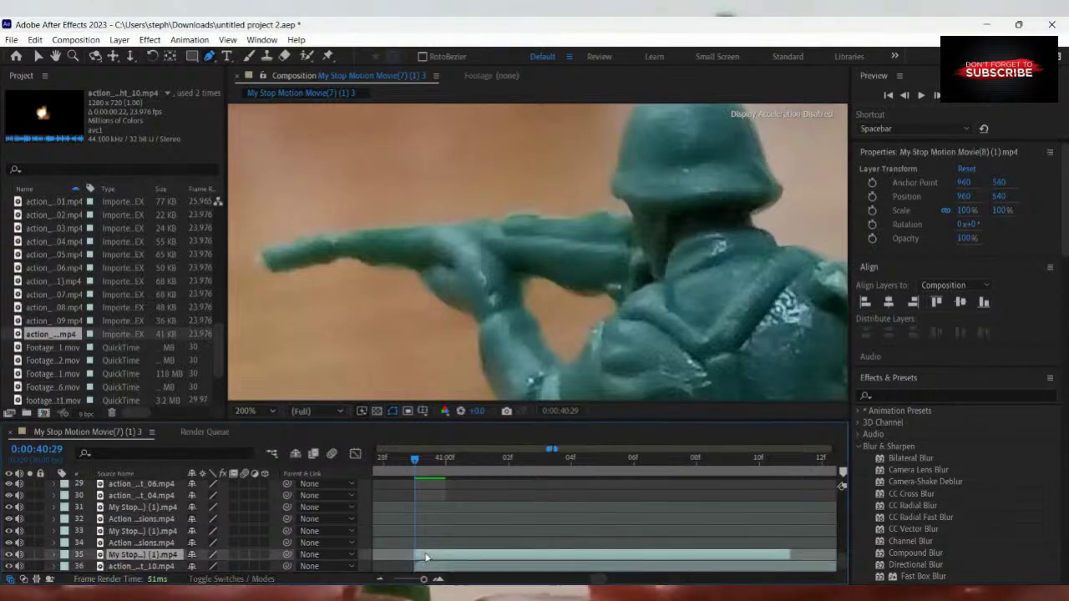
click(261, 250)
click(316, 237)
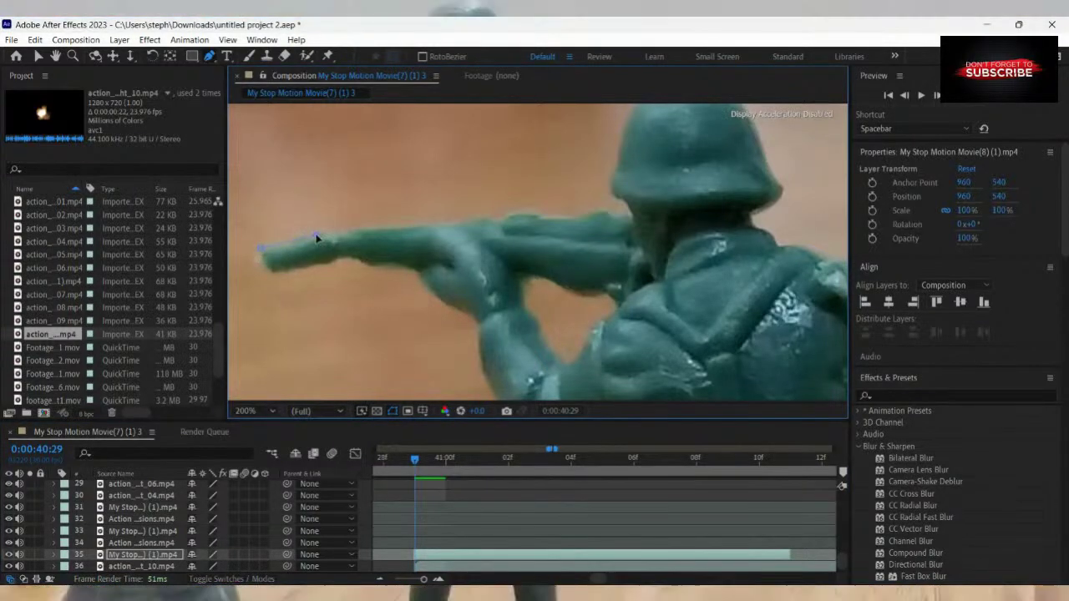
click(402, 226)
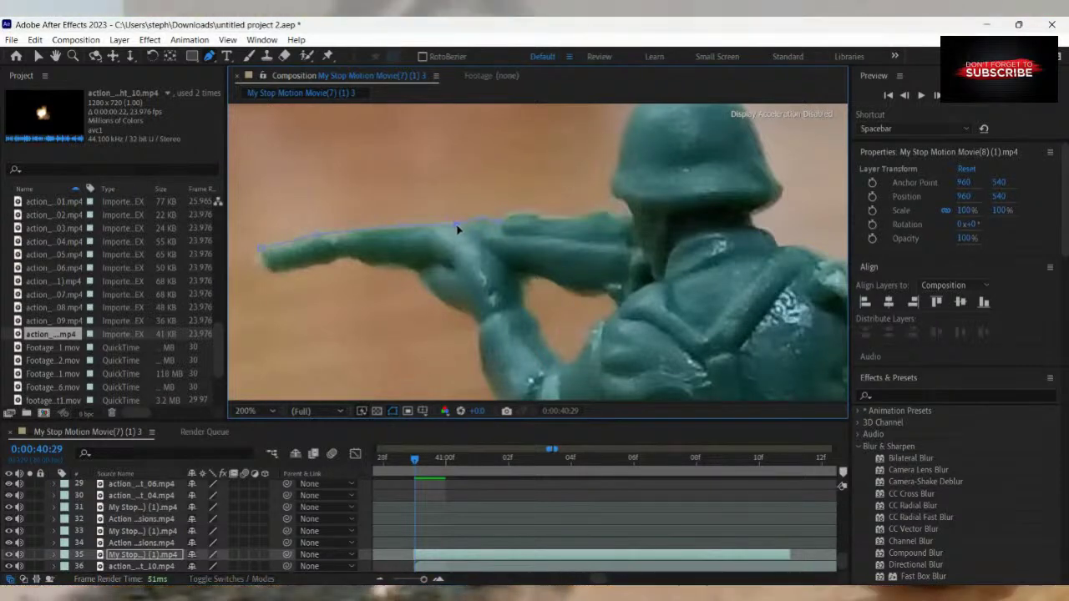
click(503, 221)
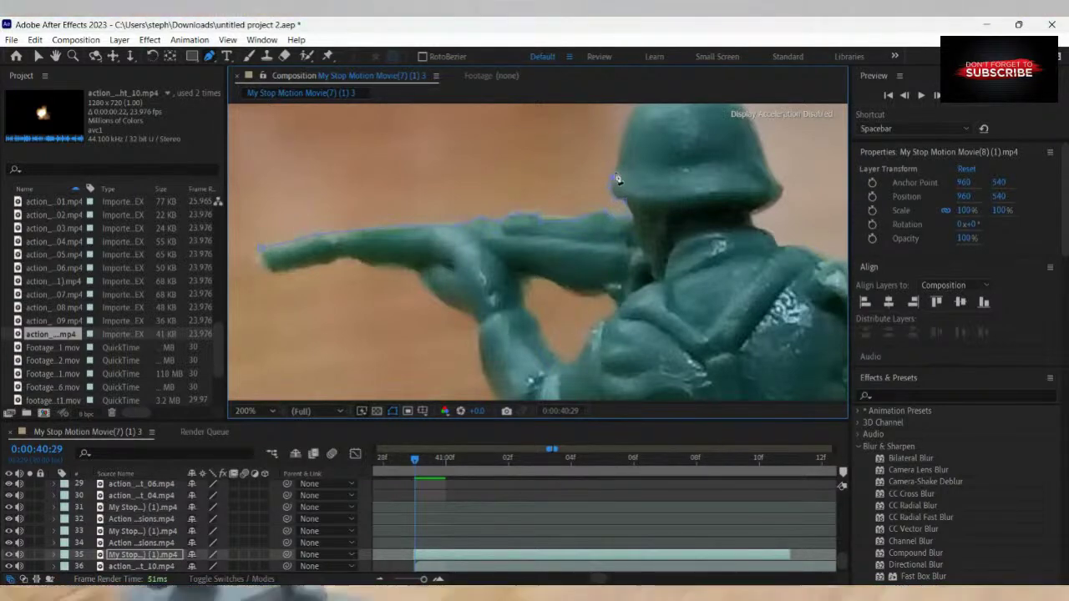
Continue the rifleman mask around the helmet and down the neck to the far shoulder.
scroll(639, 172, up, 1)
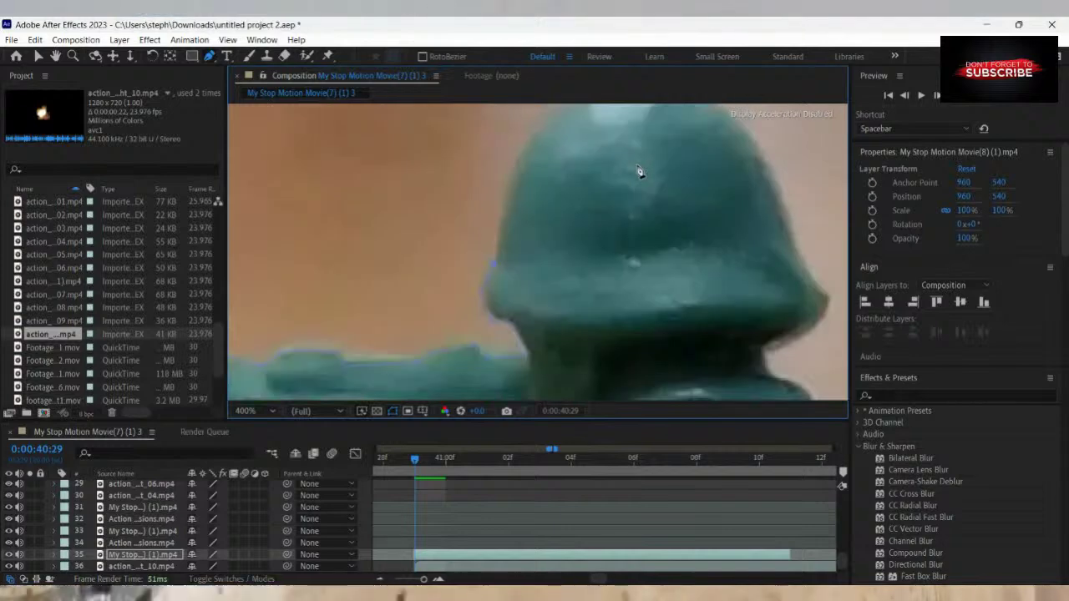
scroll(631, 177, down, 1)
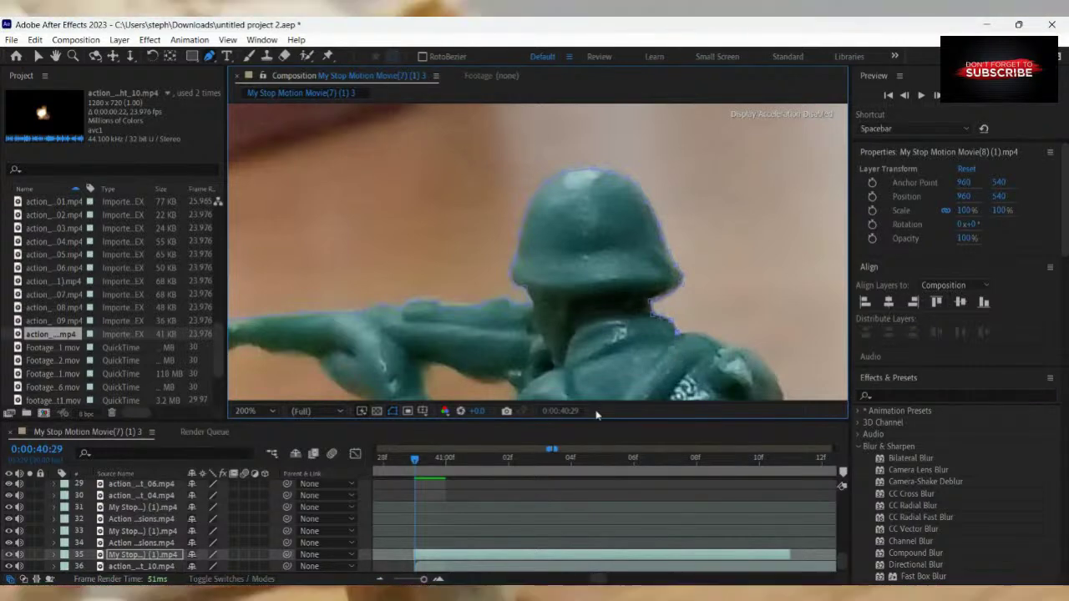
key(comma)
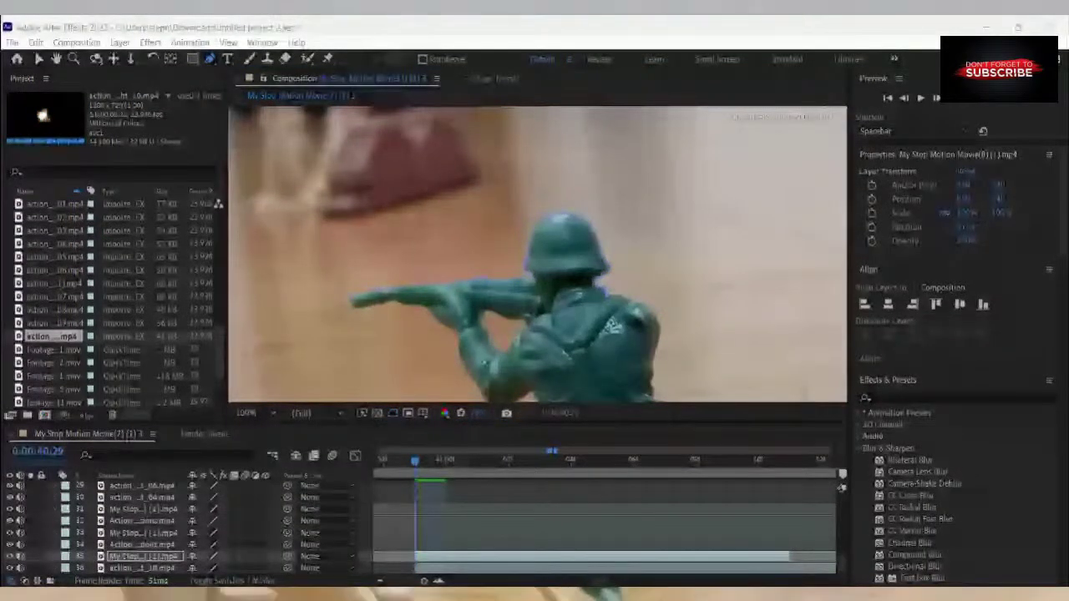
Run the mask diagonally across the soldier's back and trace around the underside of the raised elbow.
scroll(583, 303, up, 1)
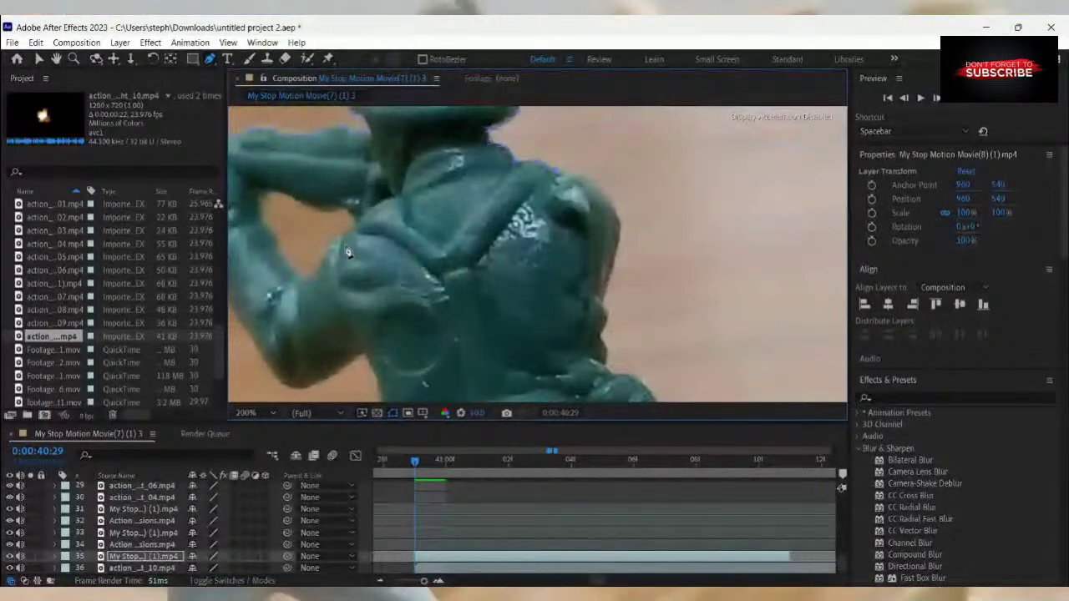
click(364, 357)
click(335, 373)
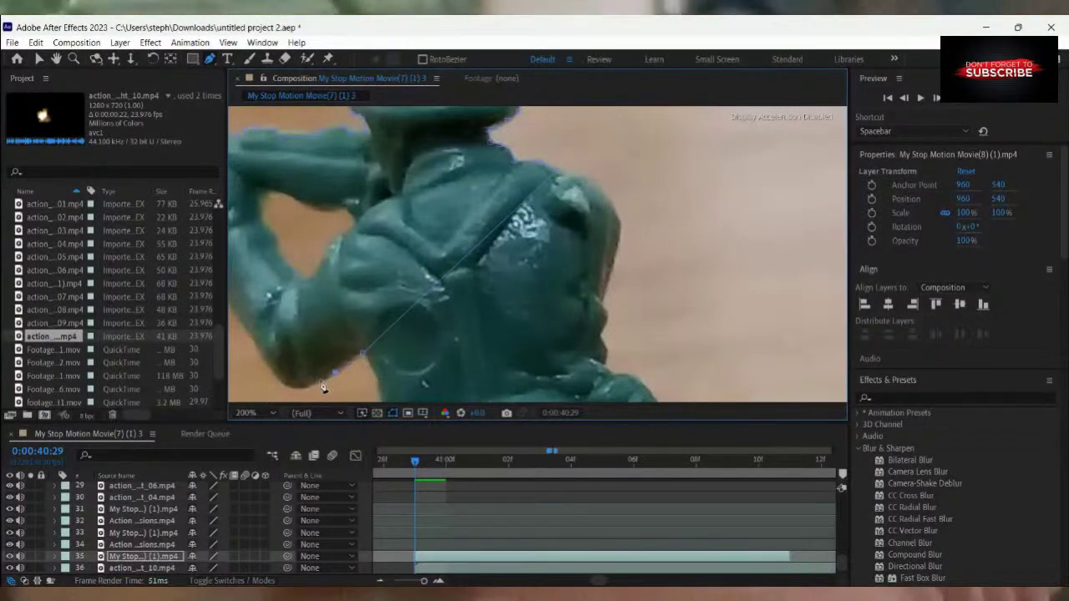
click(317, 384)
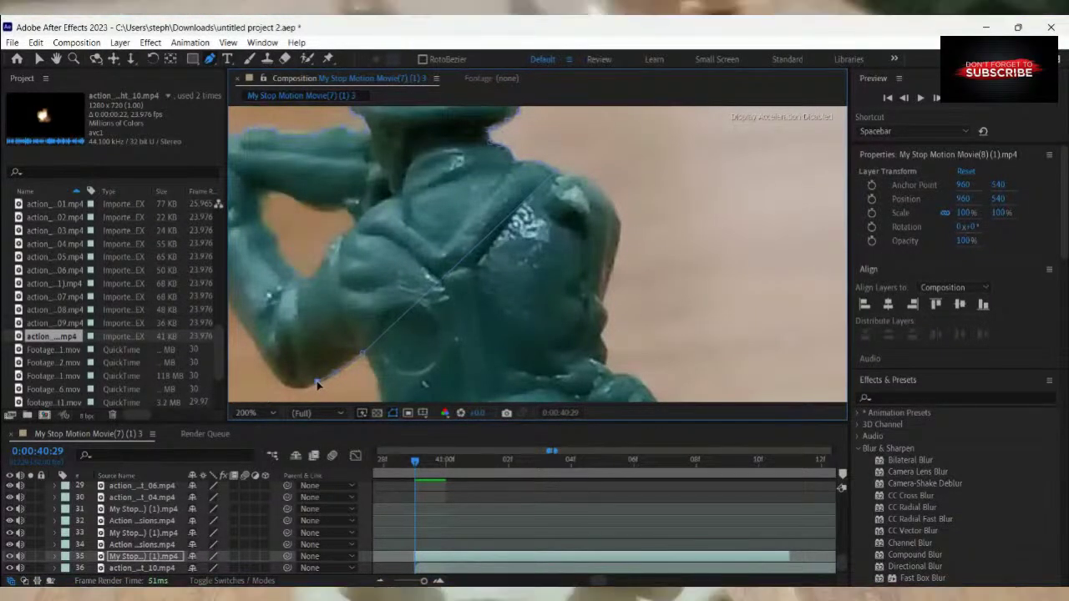
click(280, 382)
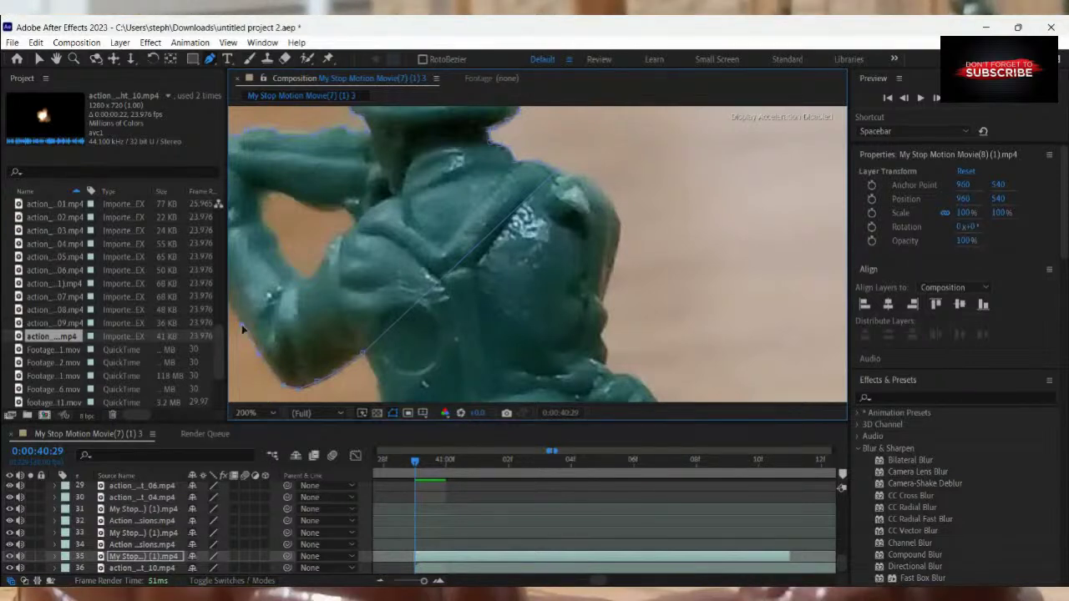
Trace the forearm, hand and rifle's lower edge, and close the mask at its starting point on the muzzle.
scroll(357, 246, down, 1)
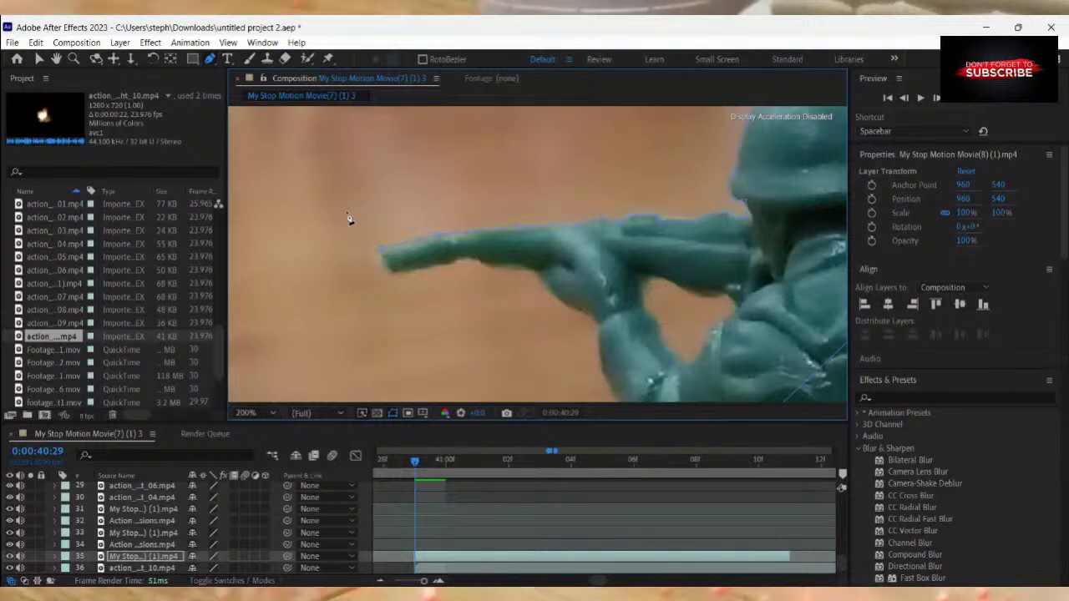
drag(349, 218, 280, 116)
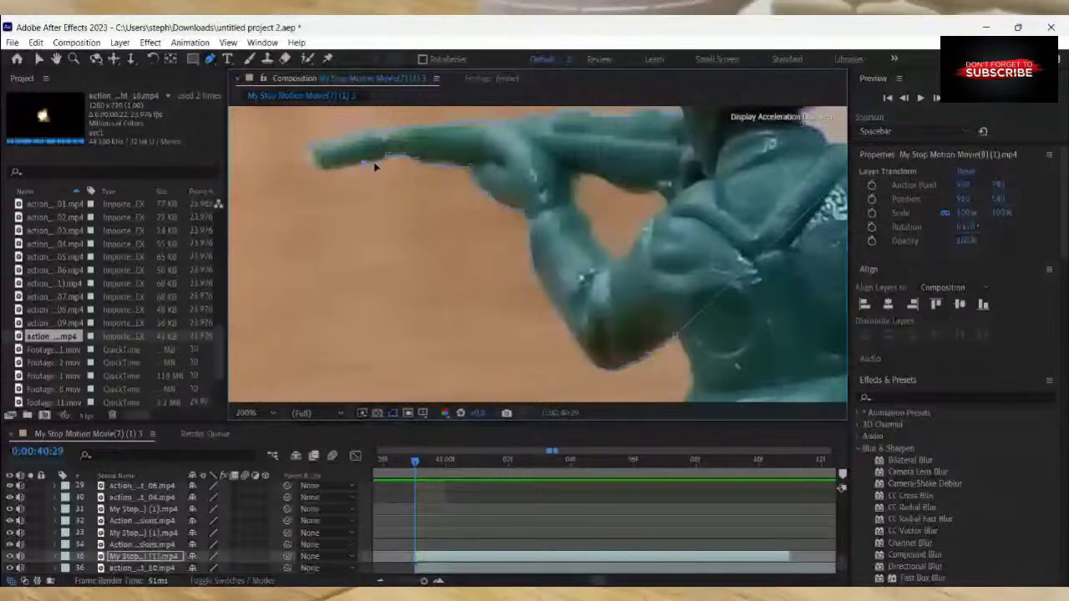
click(332, 171)
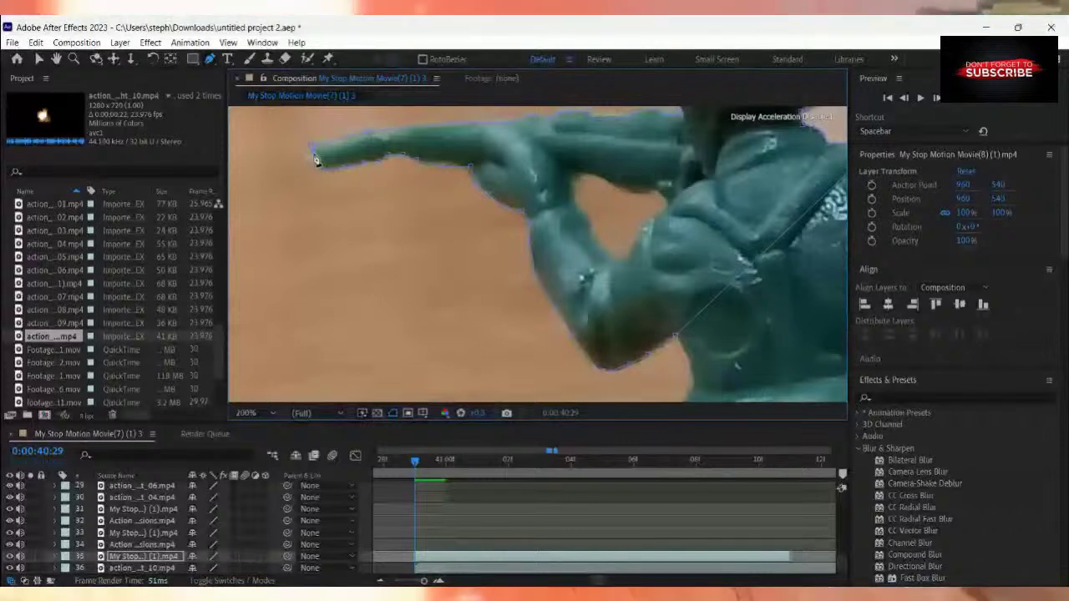
click(313, 150)
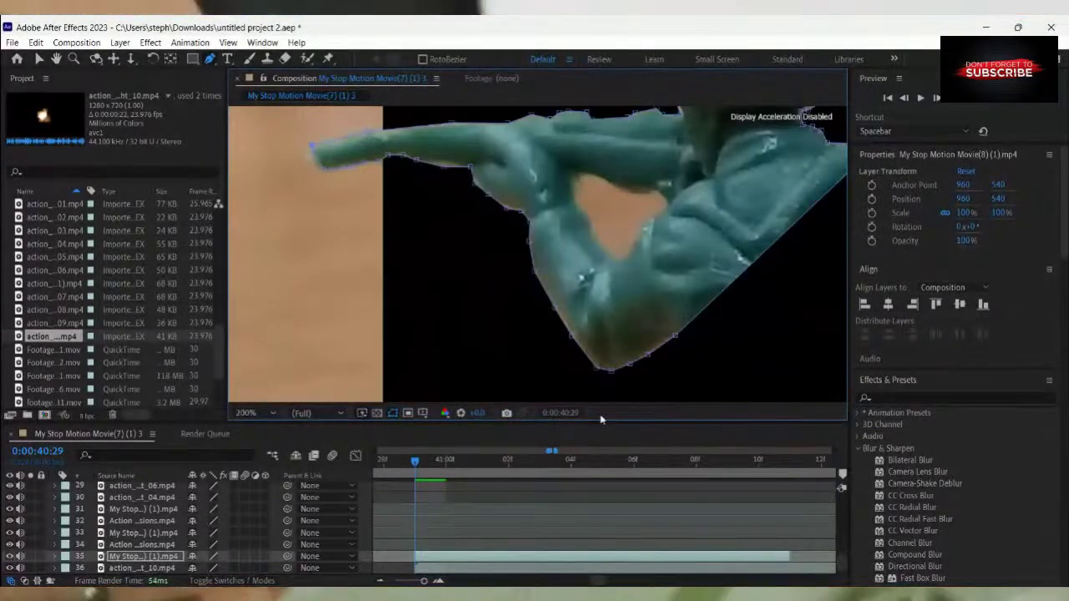
scroll(680, 208, down, 2)
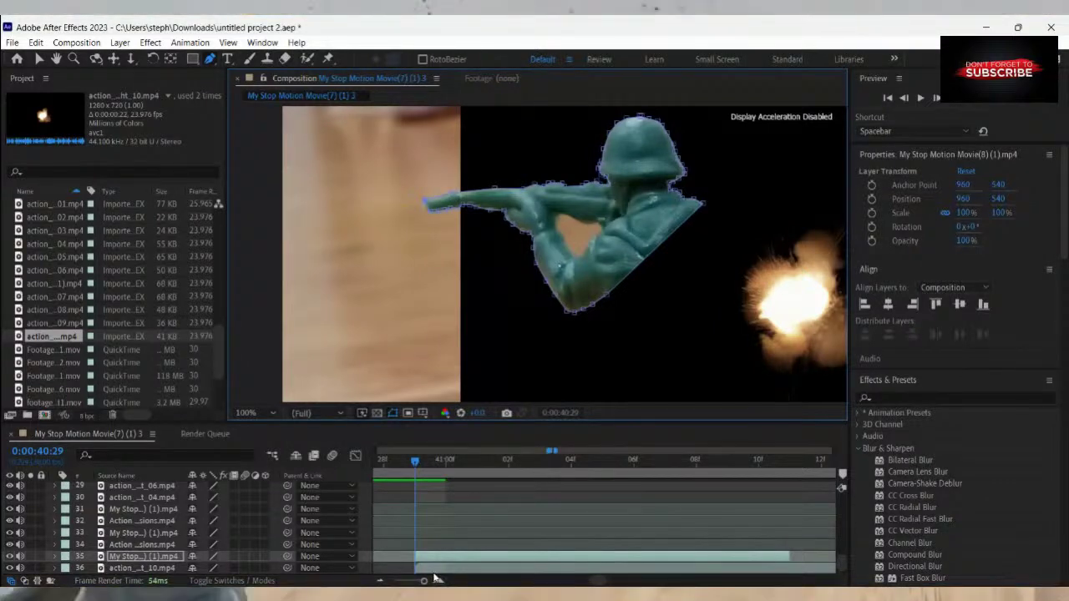
Change the Muzzle Flash Straight 10 layer's blending mode to drop out its black background.
key(v)
click(709, 342)
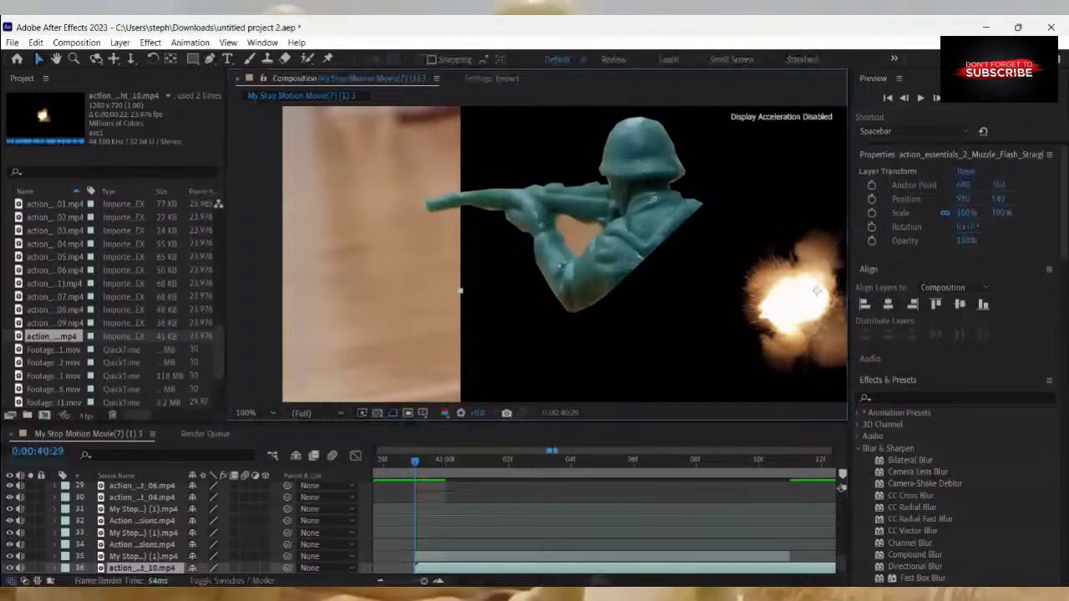
right_click(746, 257)
key(Return)
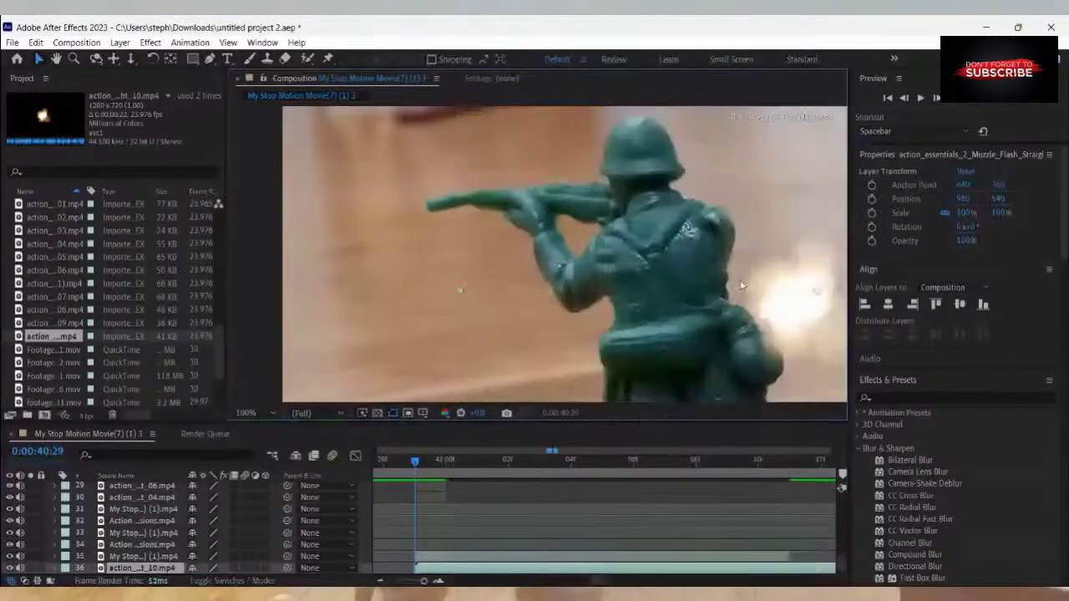
Move the muzzle flash onto the tip of the rifleman's barrel, at position 291, 377, and deselect the layer.
drag(740, 285, 422, 226)
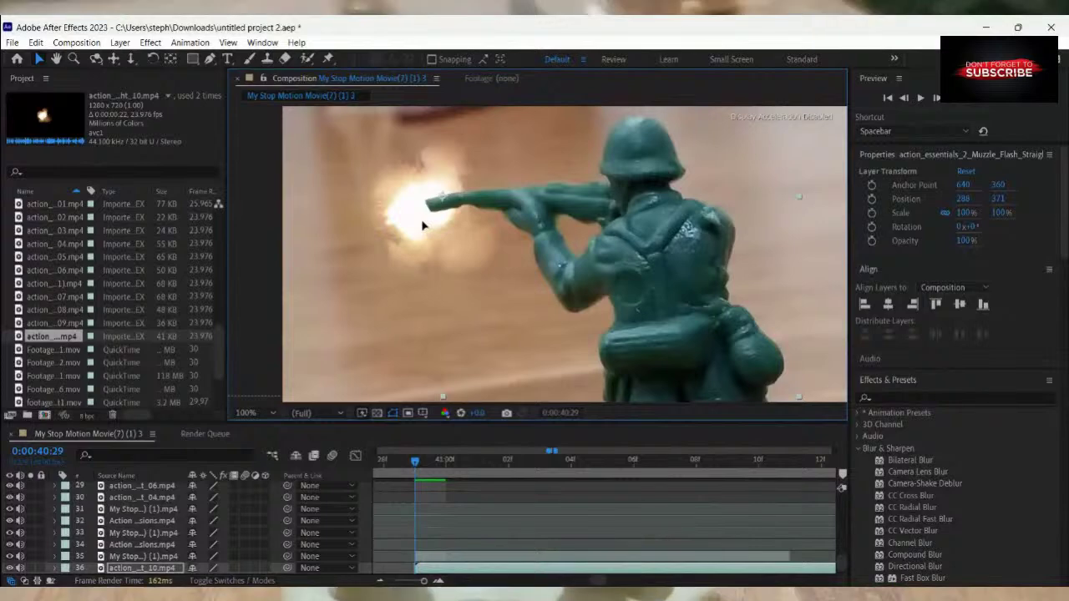
drag(421, 225, 472, 228)
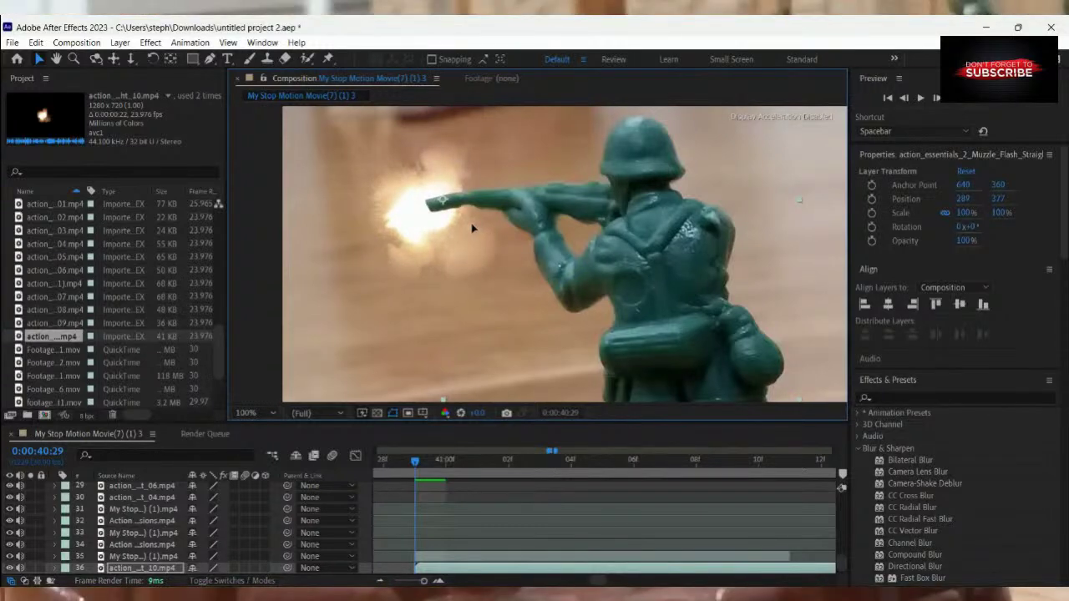
drag(472, 228, 475, 228)
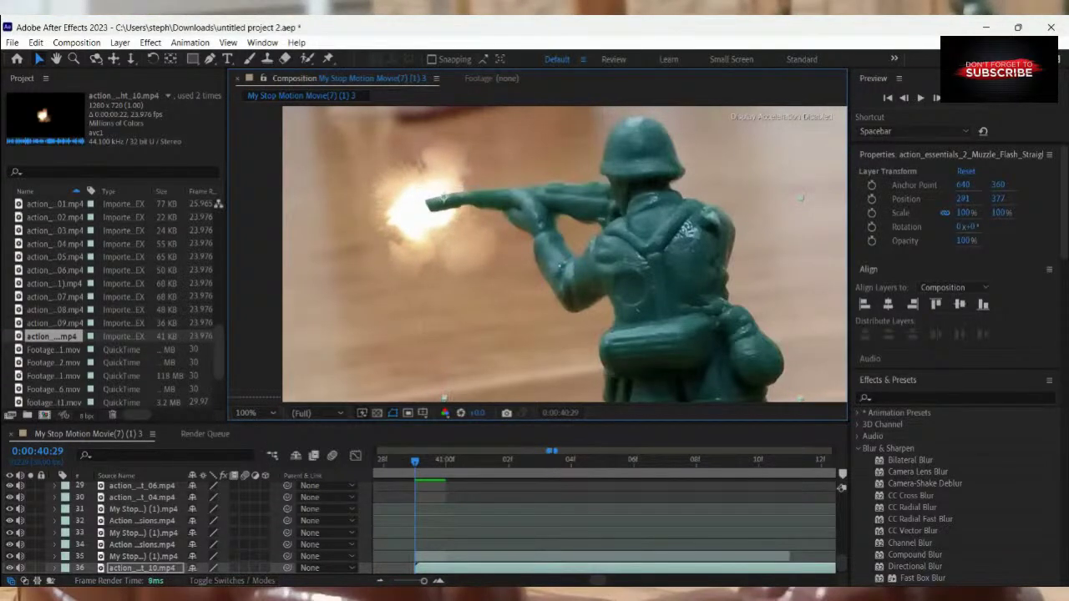
click(474, 492)
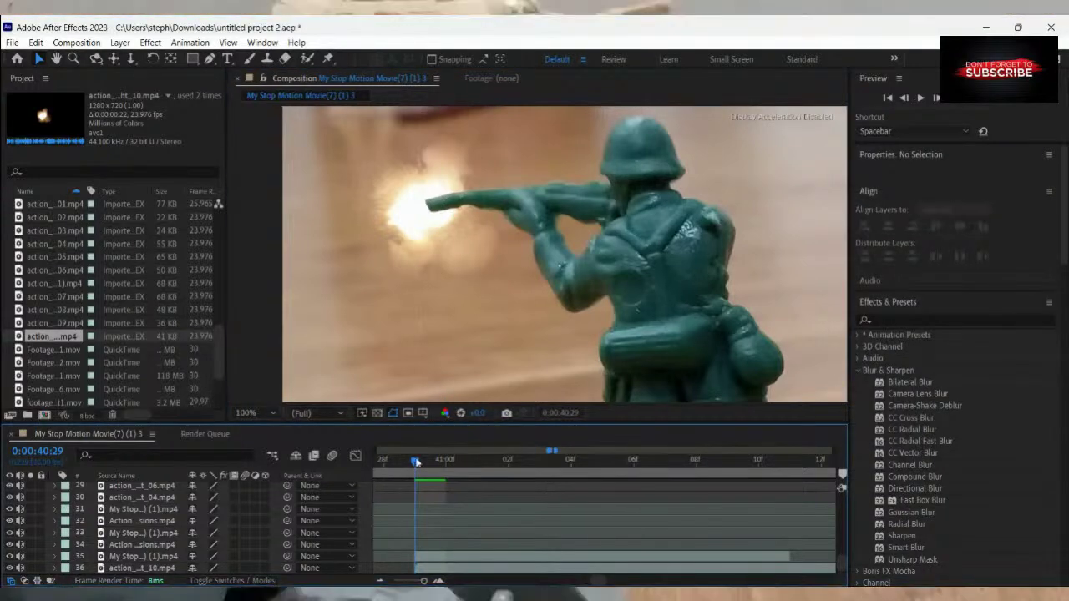
Add the Muzzle Flash Straight 08 clip at 0:00:41:03, directly beneath the masked rifleman layer.
drag(416, 462, 525, 484)
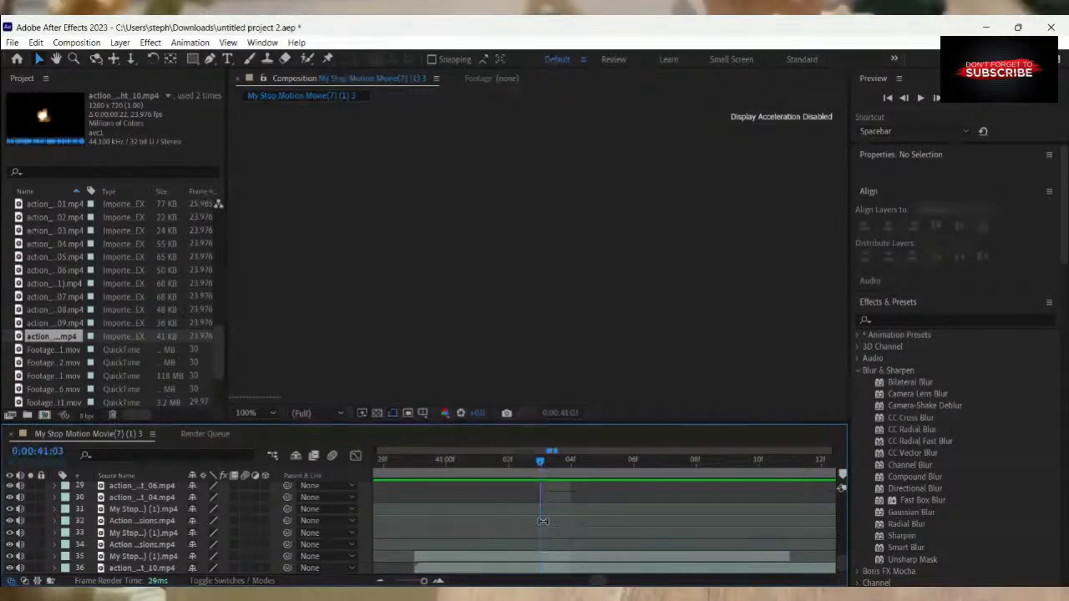
click(60, 322)
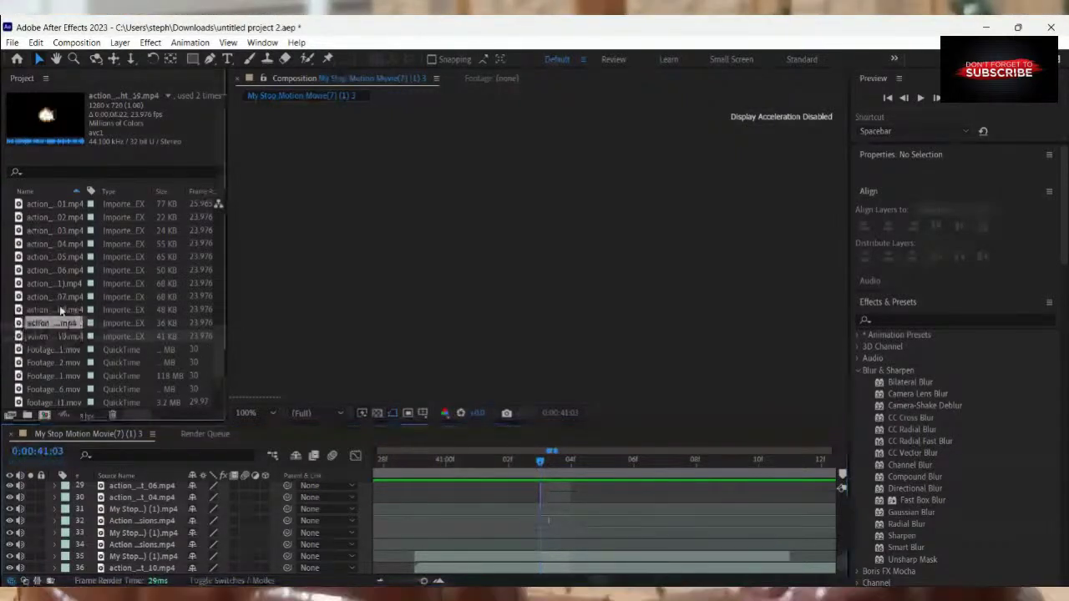
drag(60, 311, 52, 311)
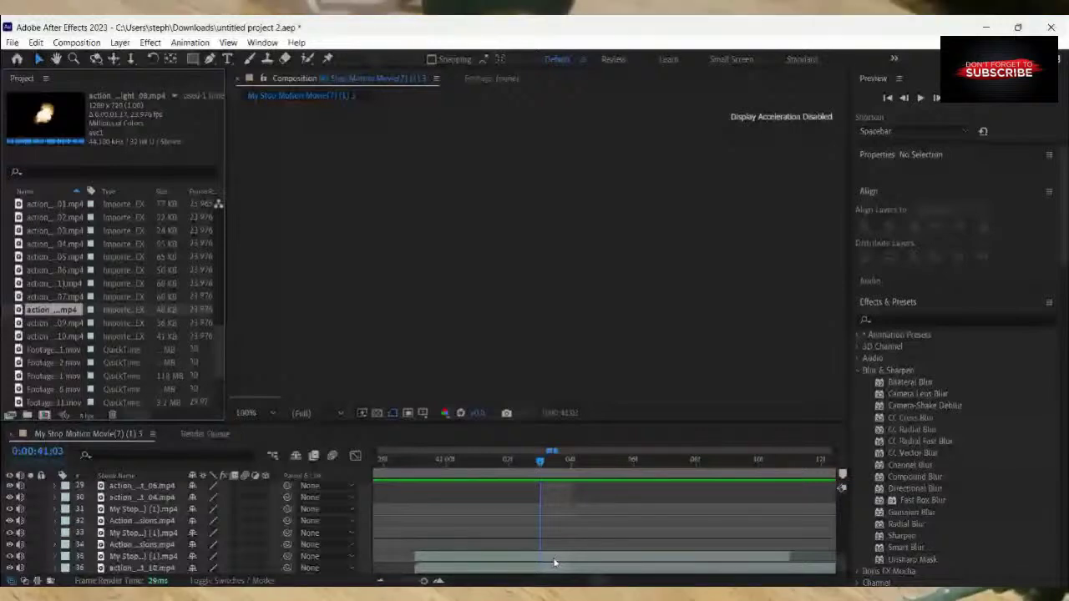
drag(52, 310, 759, 519)
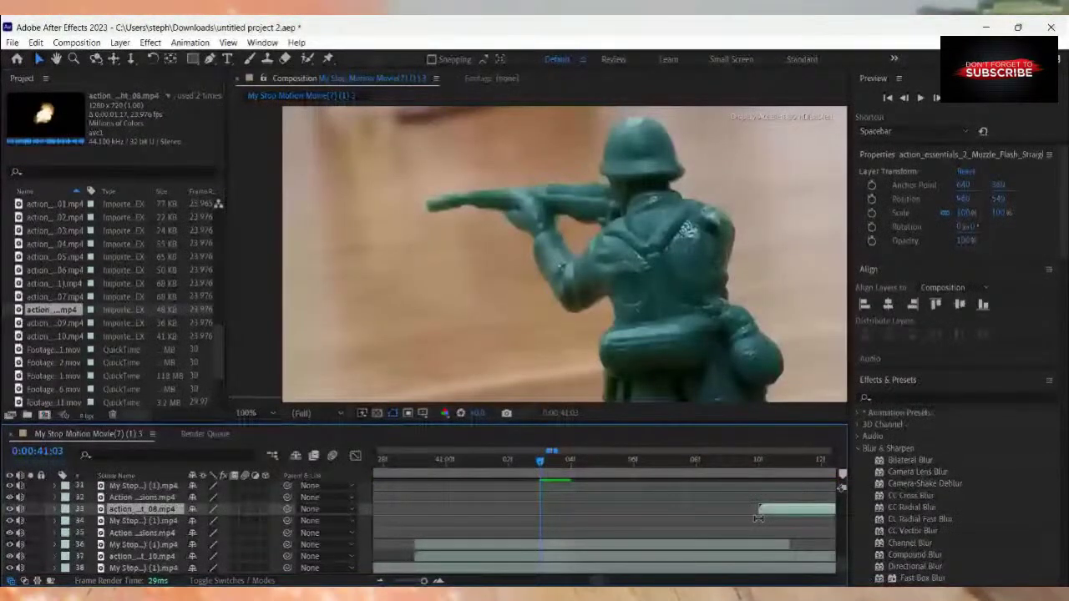
key(Delete)
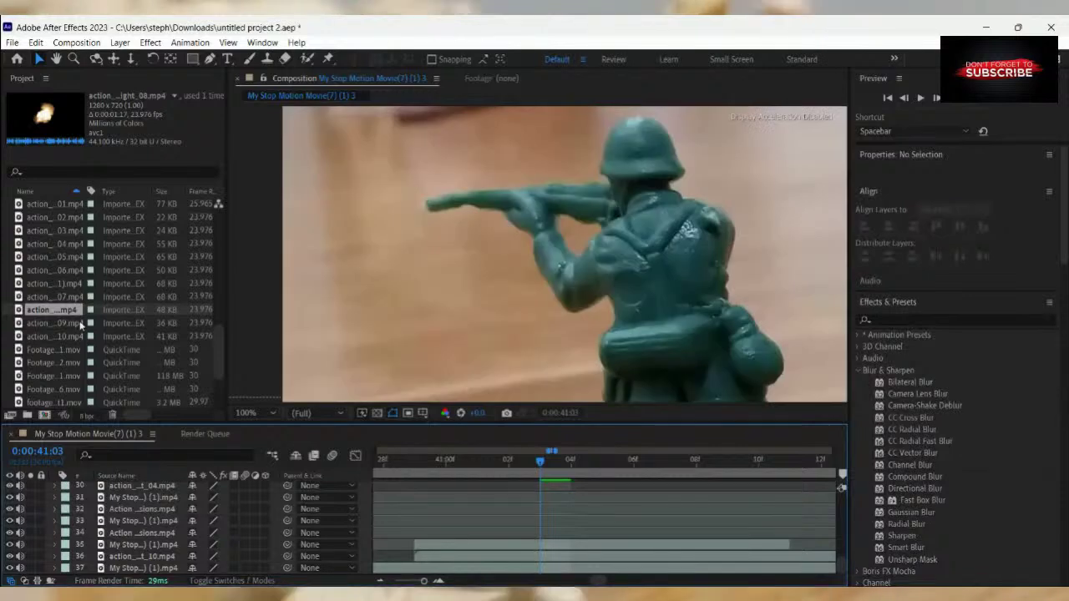
drag(81, 325, 568, 558)
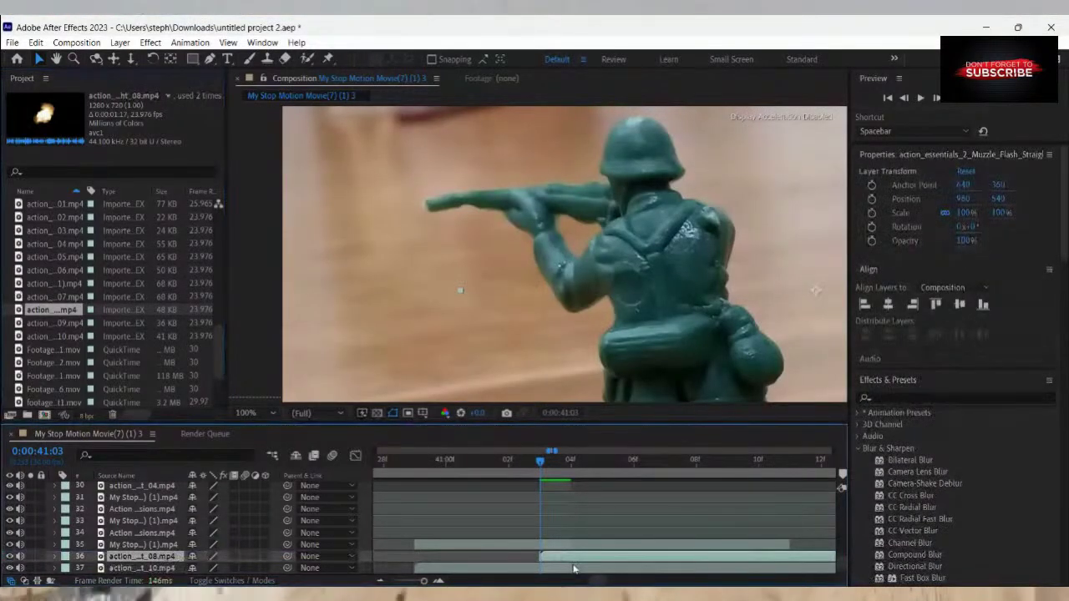
drag(573, 567, 604, 567)
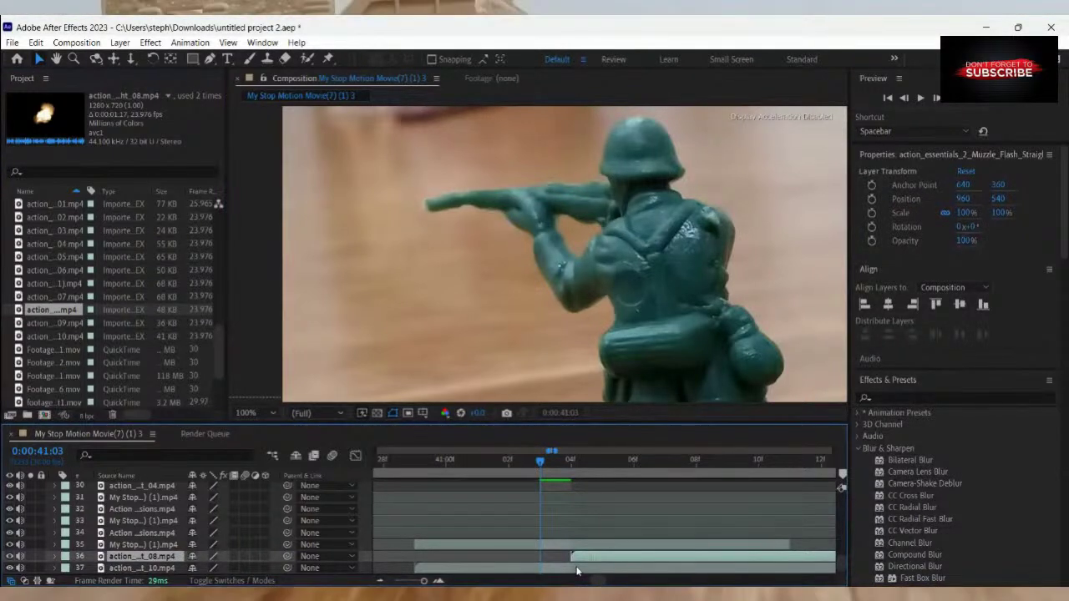
key(ctrl+z)
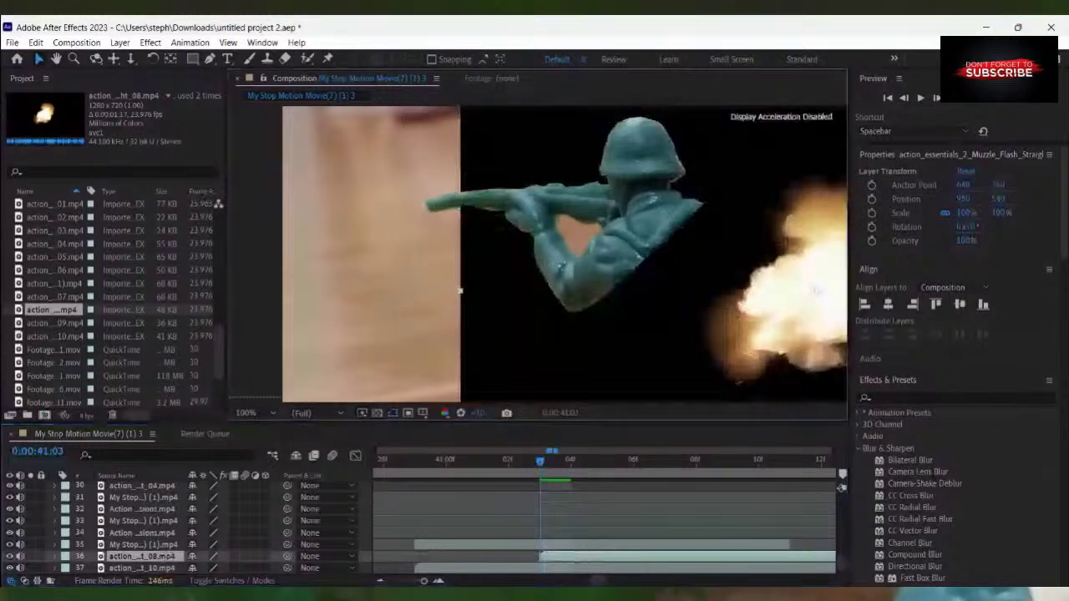
Set the Muzzle Flash 08 layer's blending mode to Screen and move the flash onto the rifle's muzzle, at position 286, 386.
right_click(793, 308)
mouse_move(843, 334)
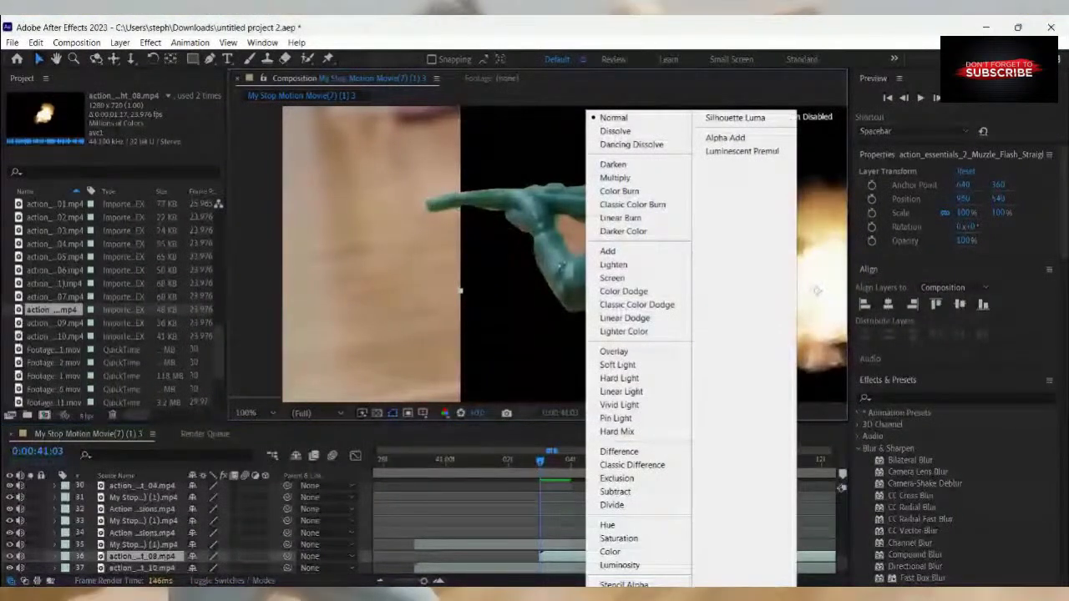
click(606, 275)
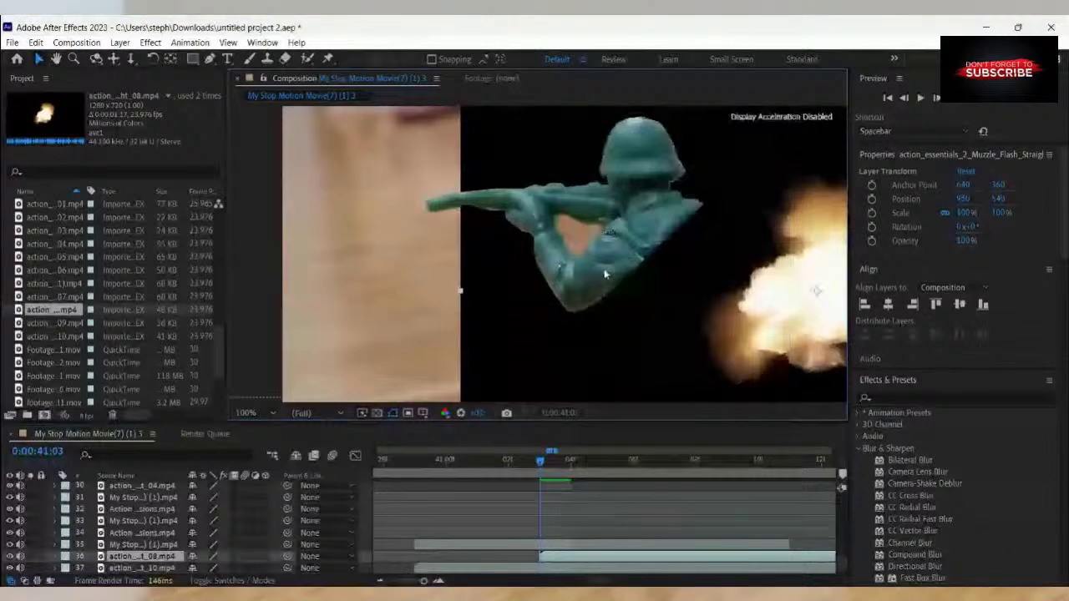
drag(707, 289, 370, 209)
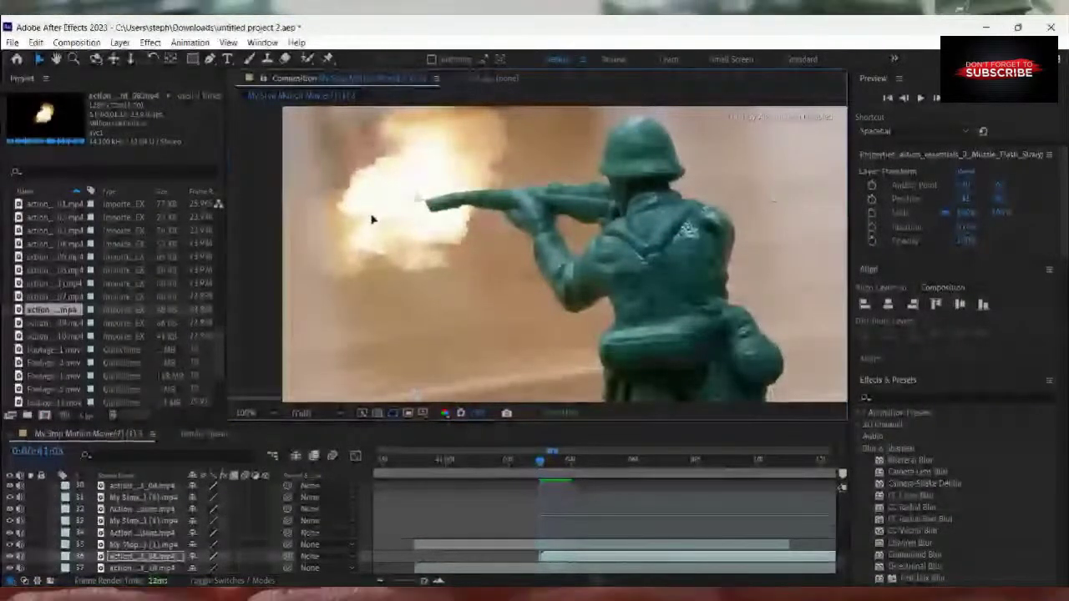
drag(372, 219, 399, 222)
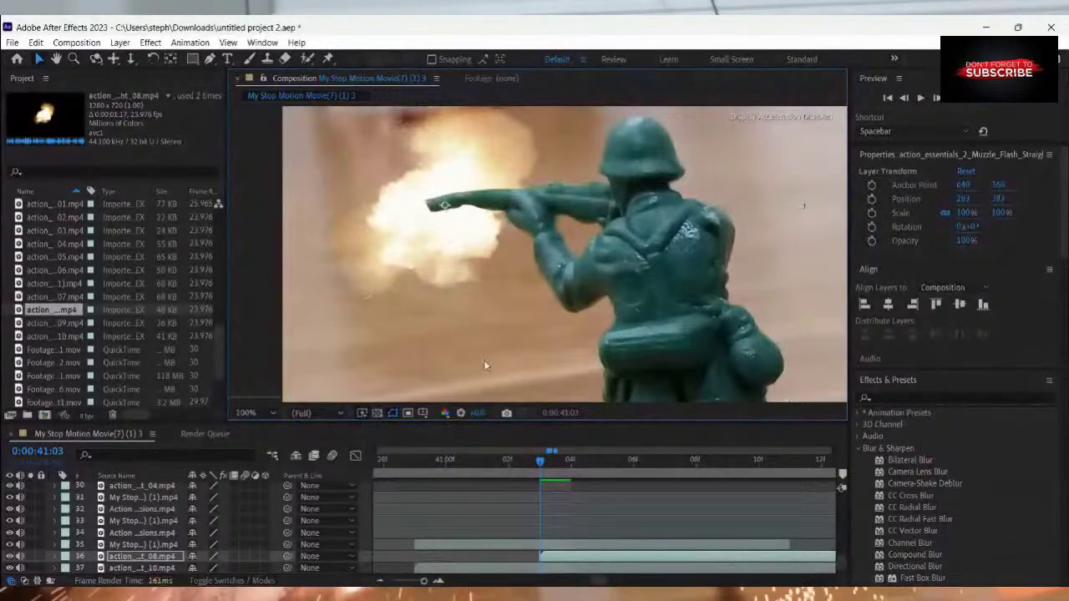
drag(416, 276, 411, 275)
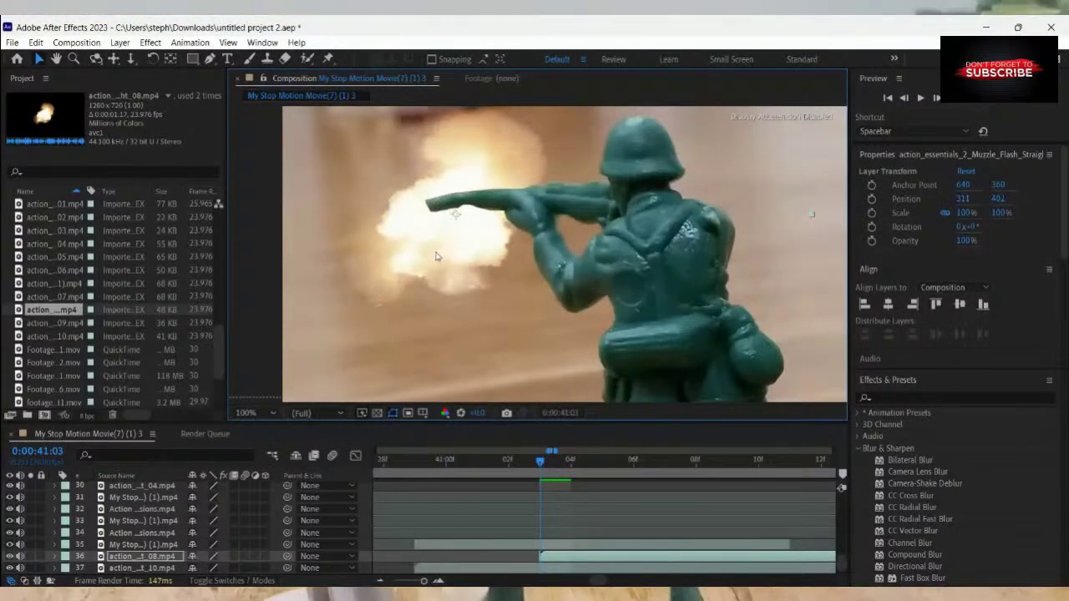
drag(426, 251, 421, 247)
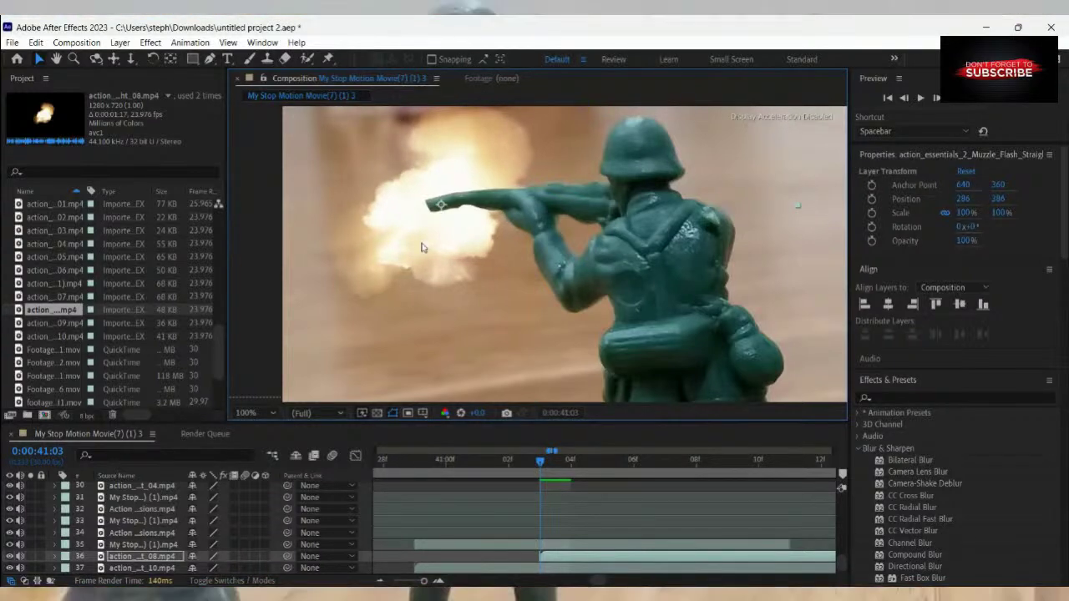
click(556, 516)
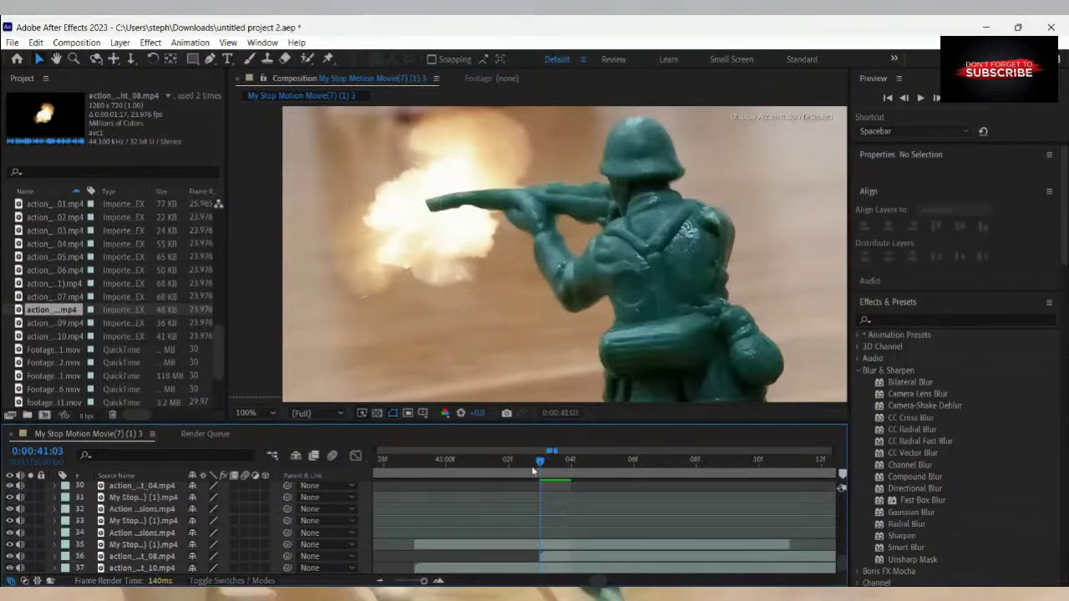
Nudge the Muzzle Flash 08 layer slightly up and left to position 268, 382, and preview the shot.
drag(541, 462, 571, 461)
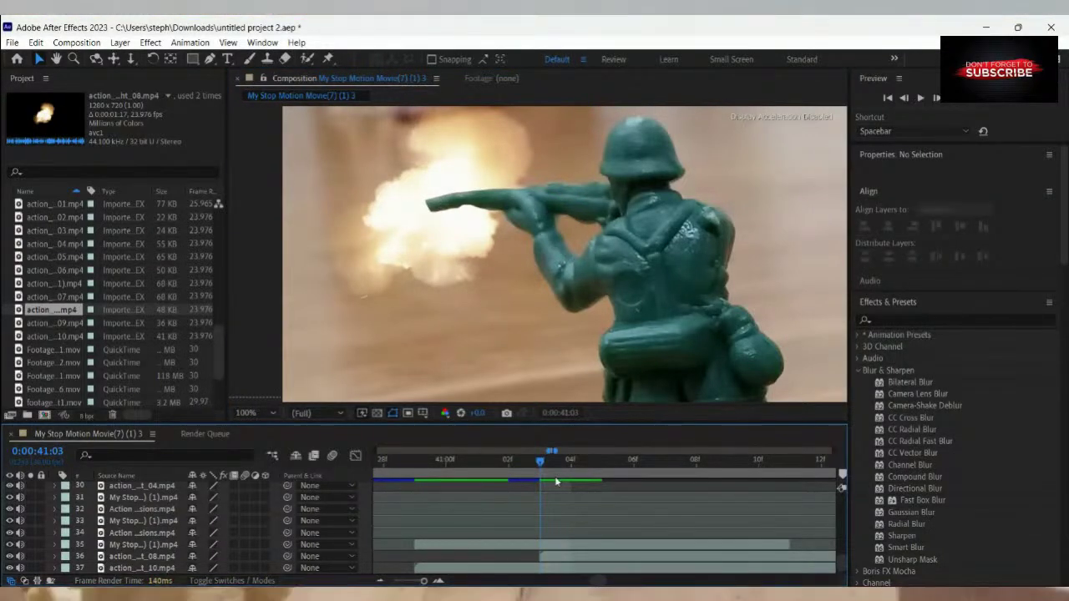
click(551, 556)
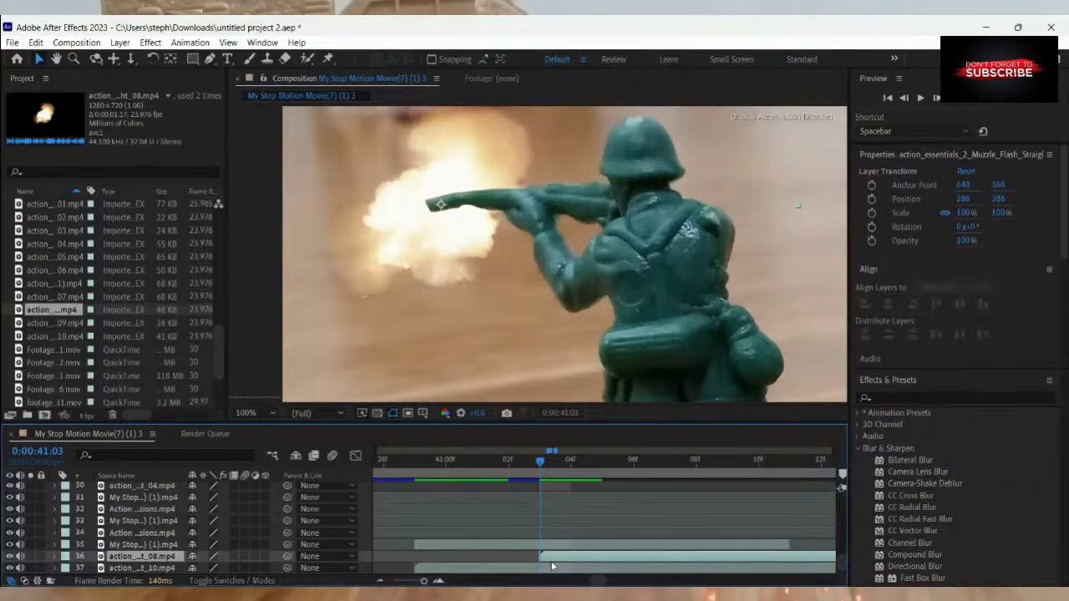
click(428, 258)
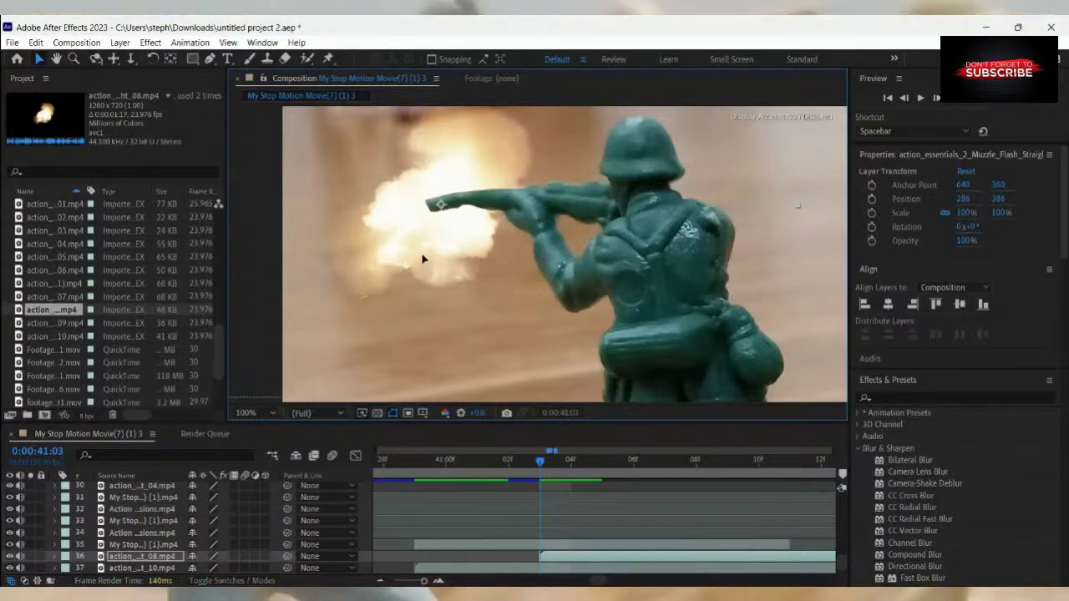
key(Up)
key(Up)
key(Up)
key(Up)
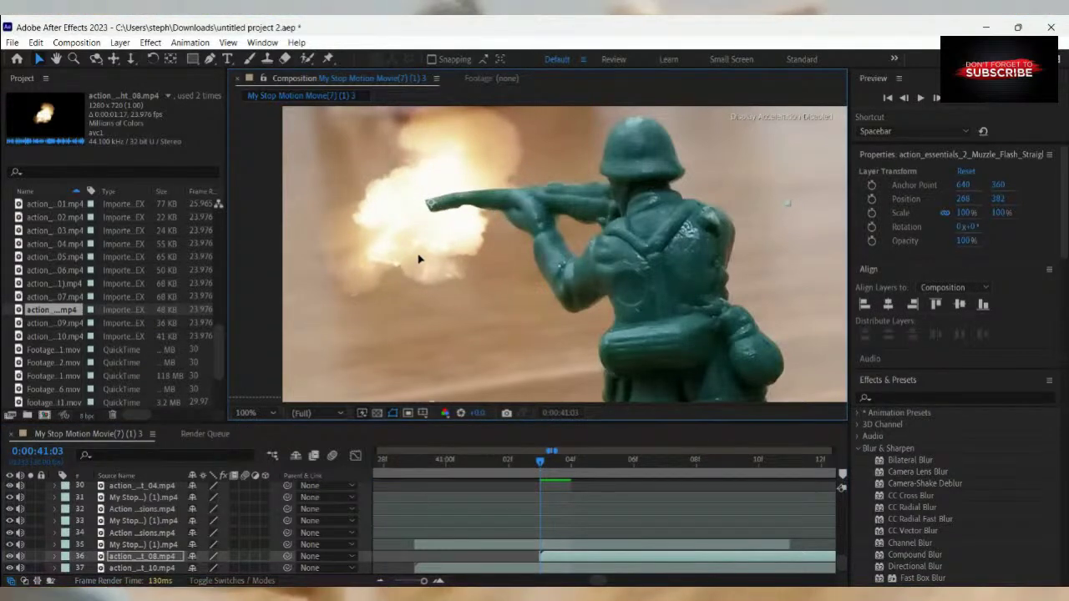
click(616, 500)
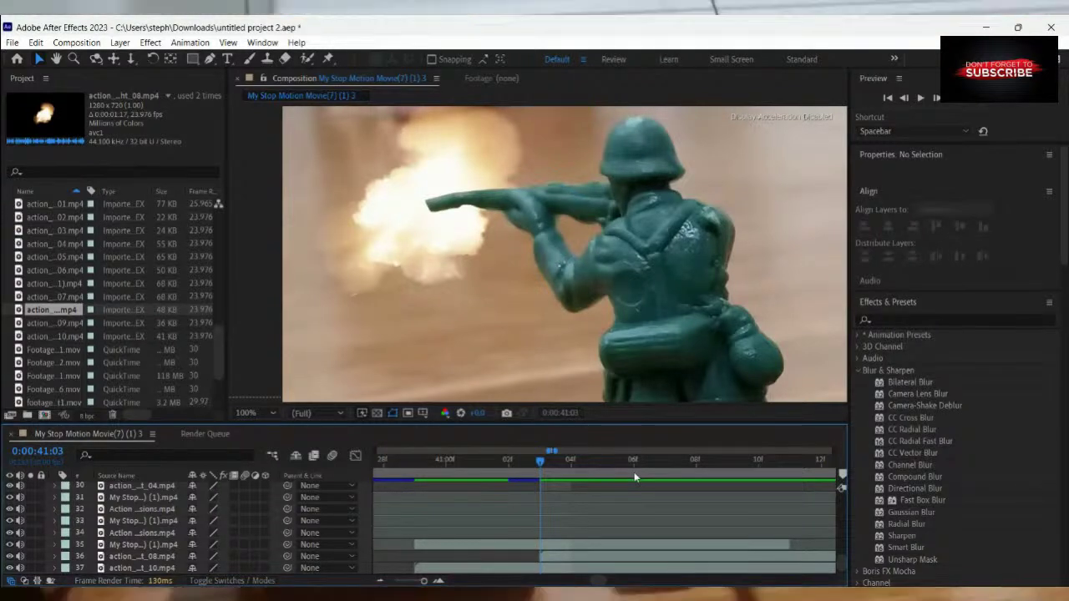
key(space)
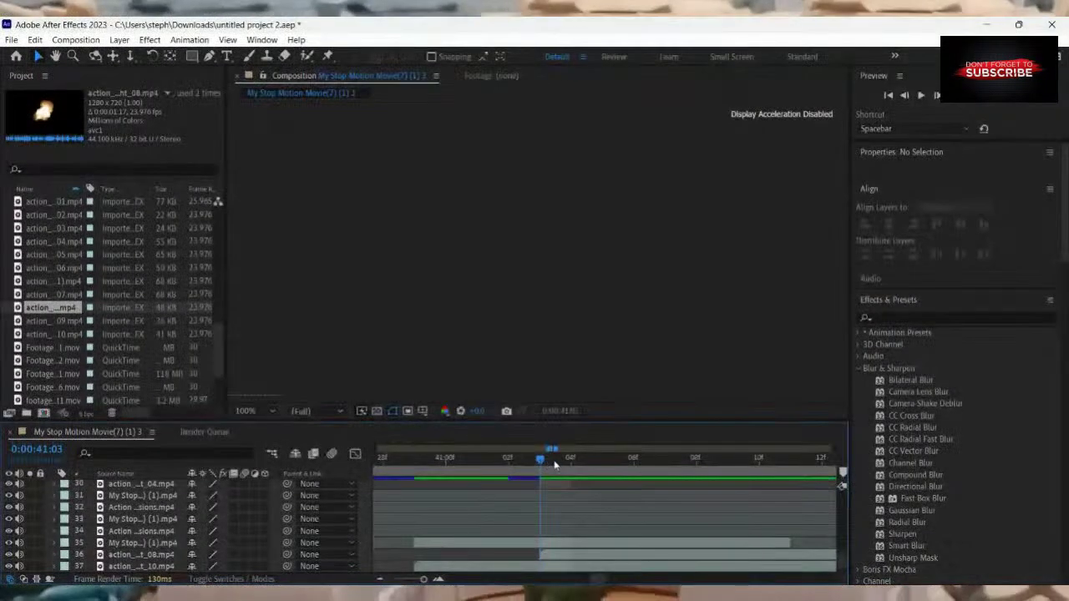
Add the Muzzle Flash Straight 09 clip at 0:00:41:07, directly beneath the masked rifleman layer.
drag(553, 462, 639, 502)
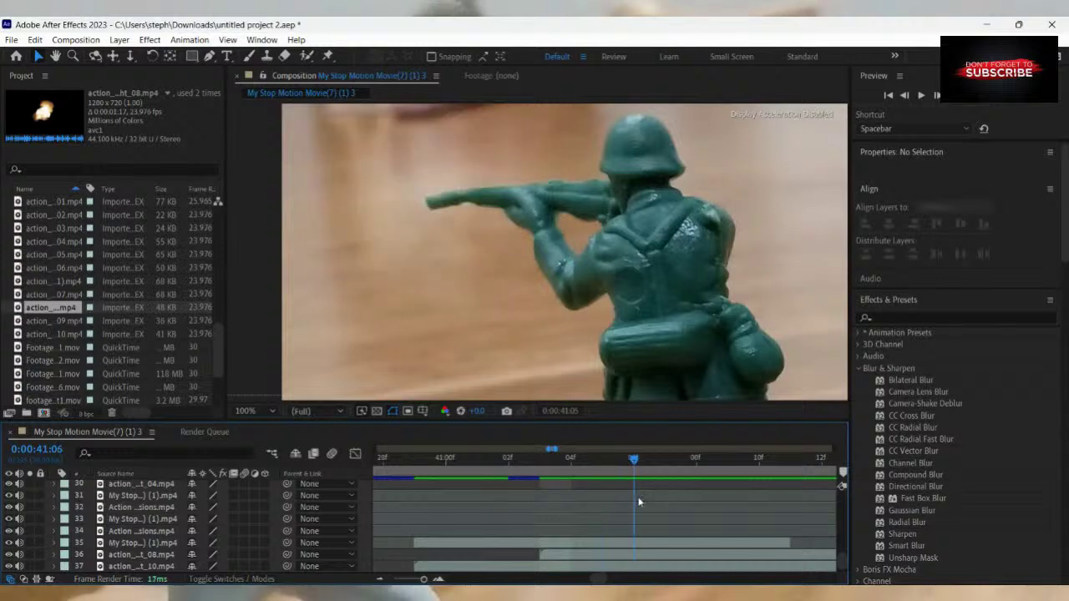
click(48, 294)
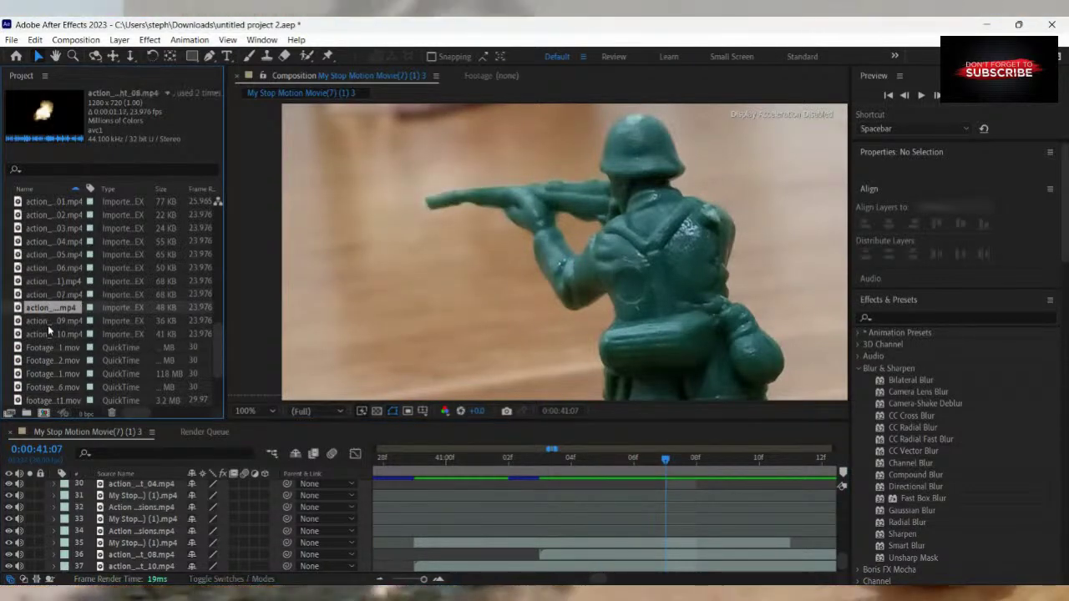
click(48, 322)
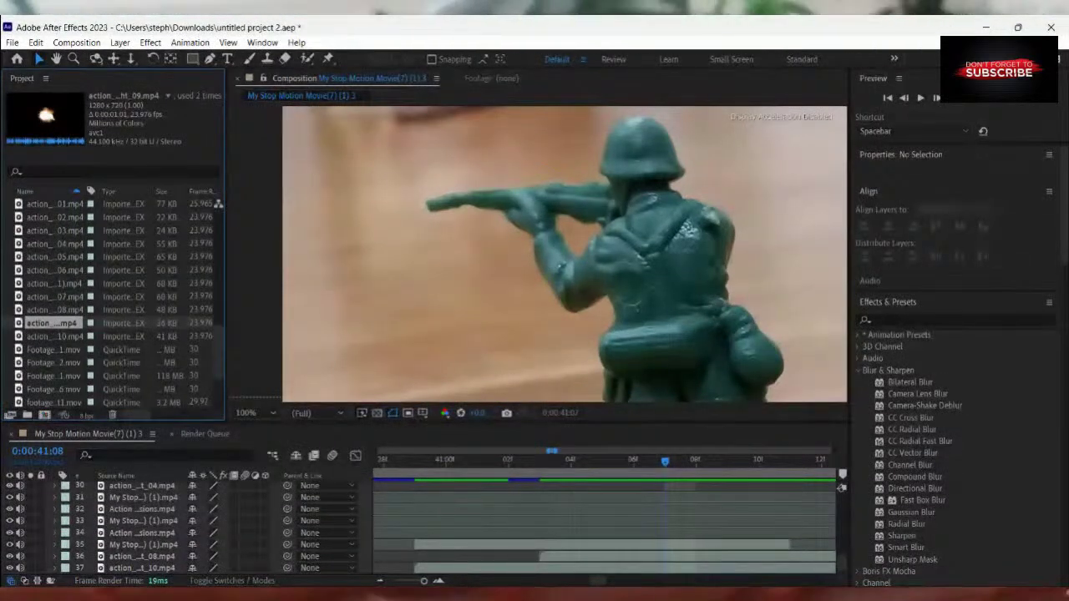
scroll(709, 545, down, 1)
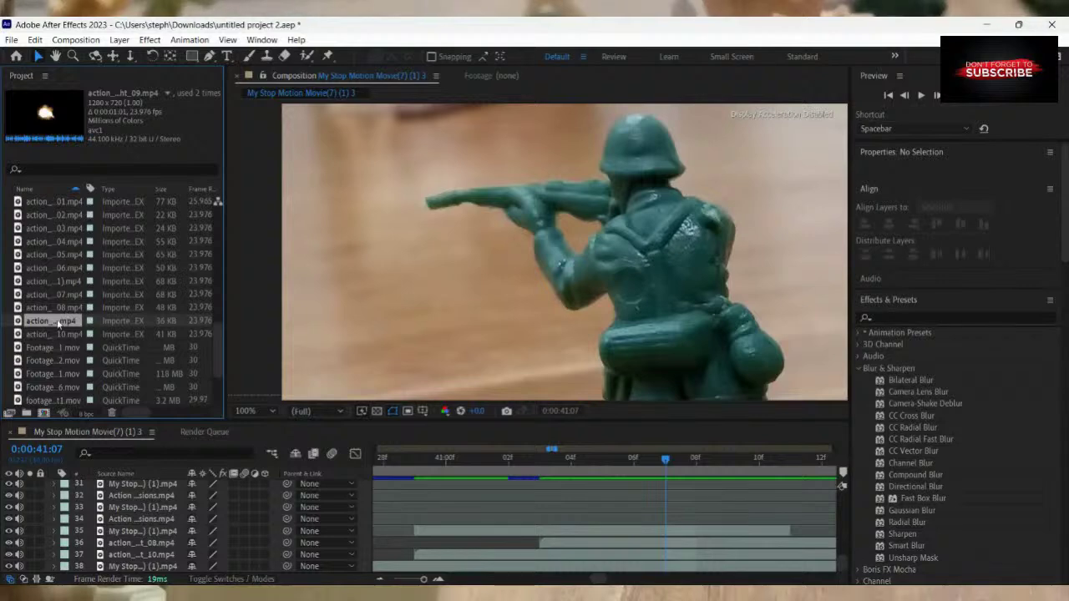
mouse_move(58, 323)
mouse_down()
mouse_move(88, 320)
mouse_move(667, 561)
mouse_move(681, 547)
mouse_up()
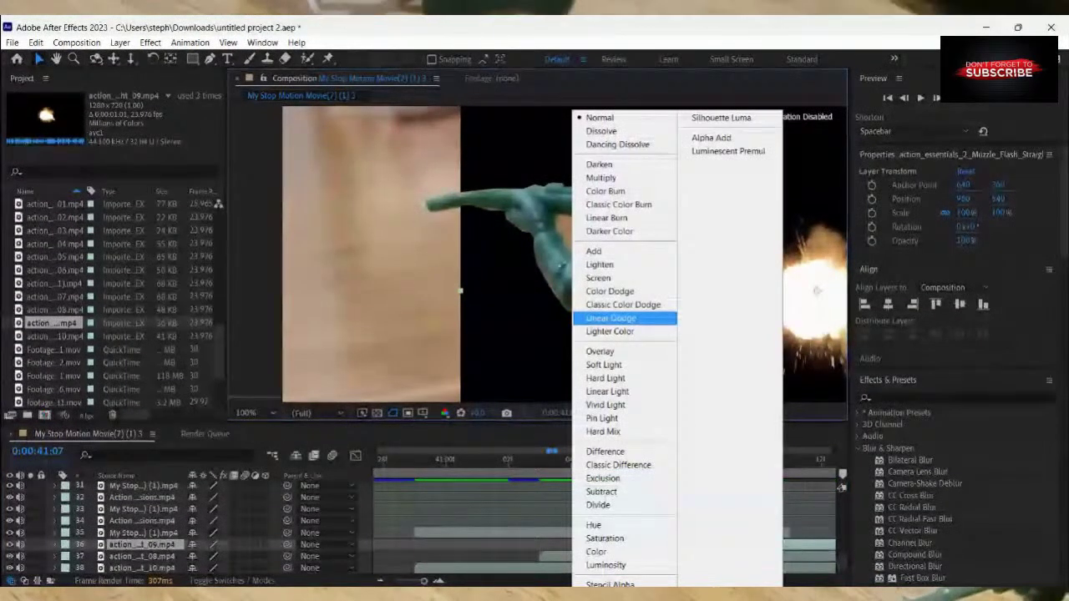
Blend the Muzzle Flash 09 layer with Linear Dodge and move it onto the rifle's muzzle, at position 251, 377.
click(610, 318)
mouse_move(379, 232)
mouse_down()
mouse_move(322, 208)
mouse_move(334, 167)
mouse_move(339, 219)
mouse_move(380, 230)
mouse_up()
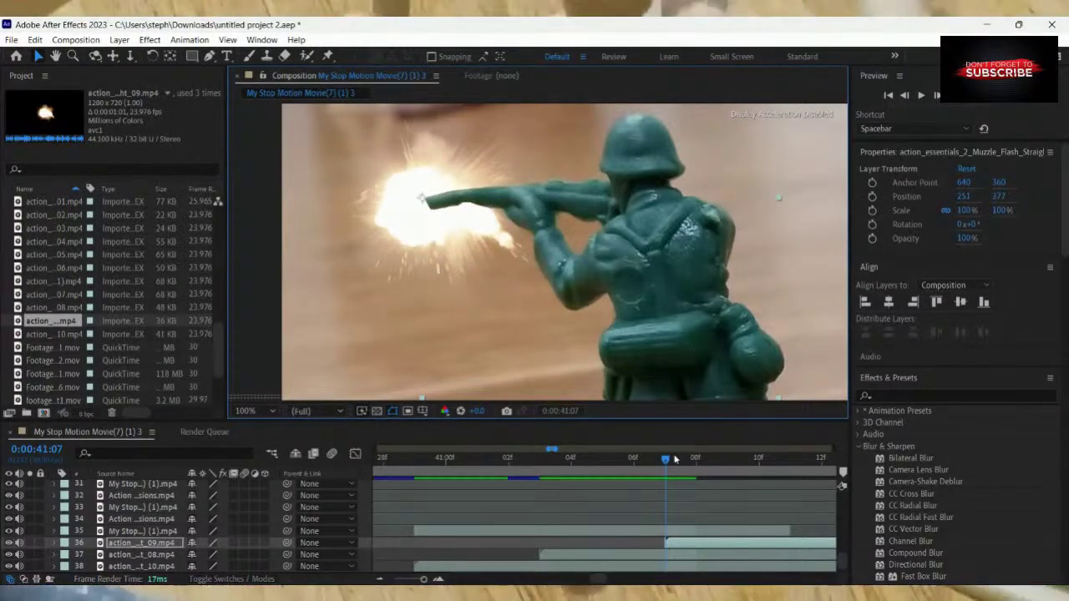
Split the Muzzle Flash 09, 08 and 10 layers at 0:00:41:11 and delete the portions after that point.
drag(665, 462, 774, 494)
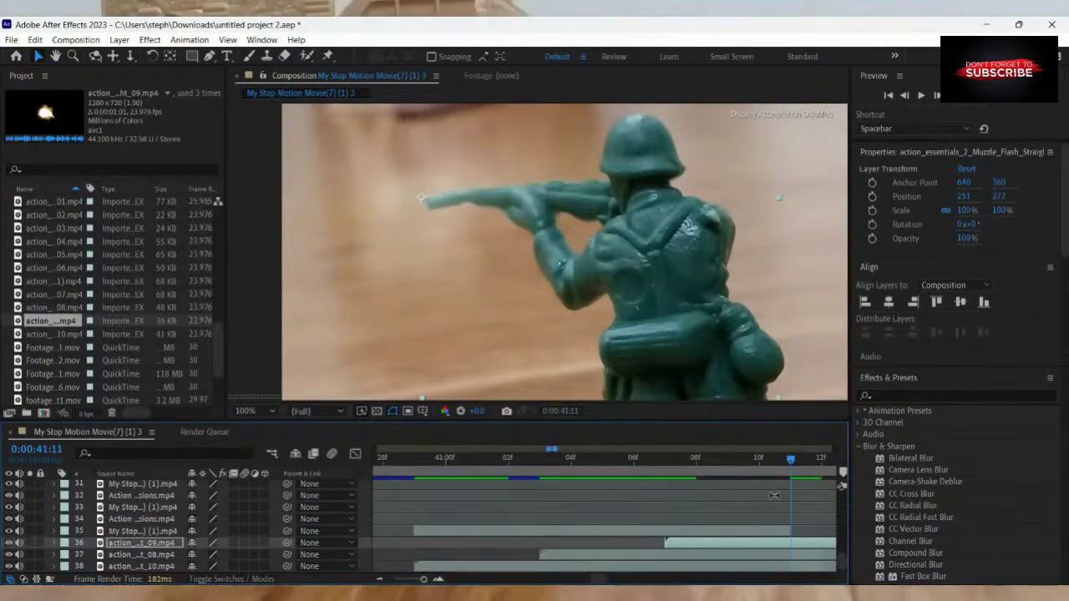
key(ctrl+shift+d)
key(Delete)
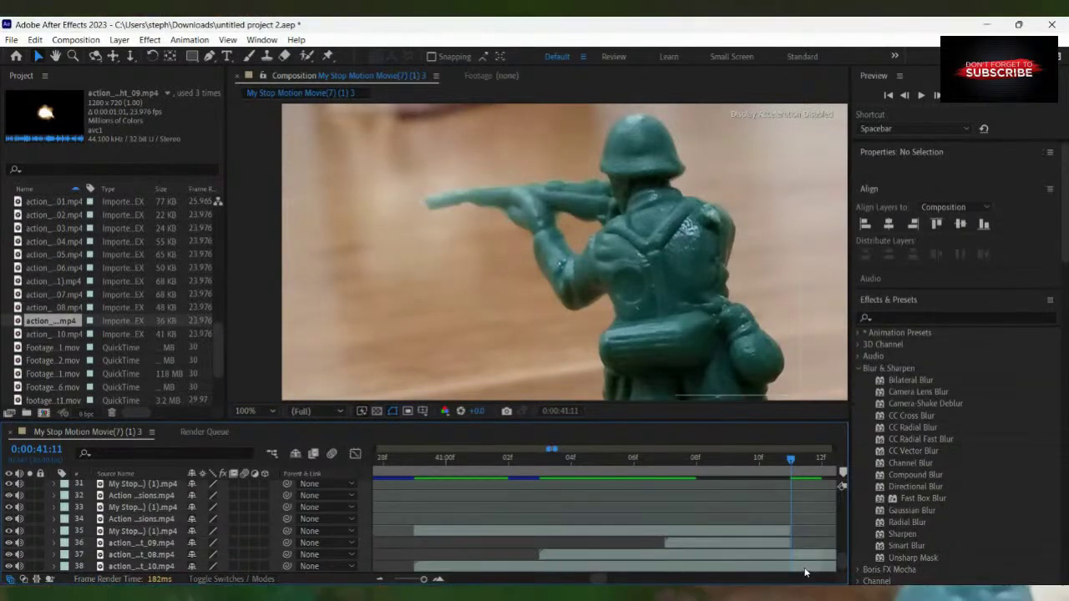
click(794, 554)
key(ctrl+shift+d)
key(Delete)
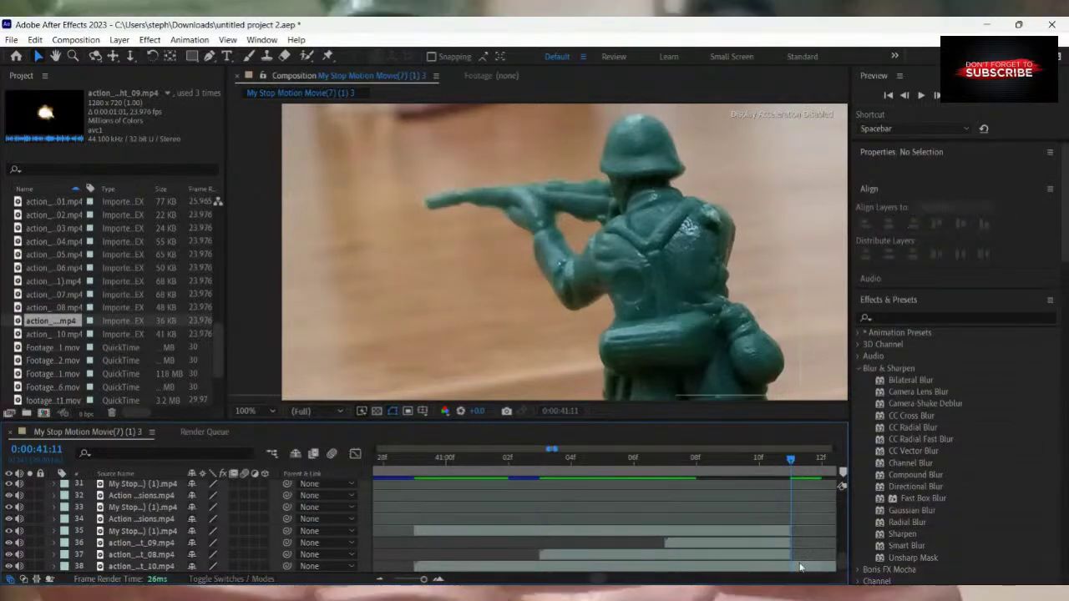
click(800, 566)
scroll(777, 559, down, 1)
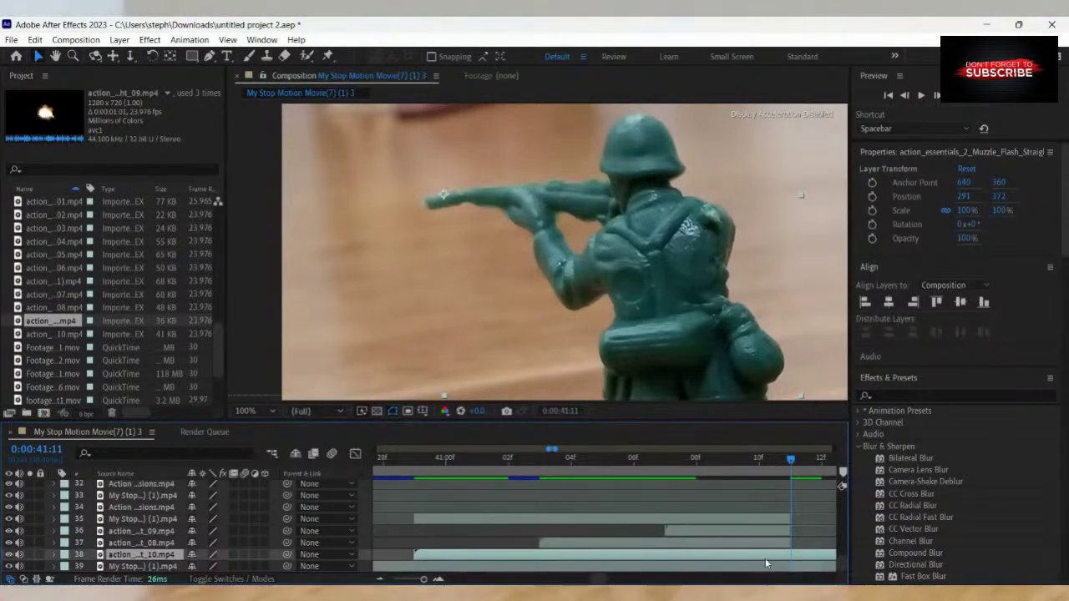
key(ctrl+shift+d)
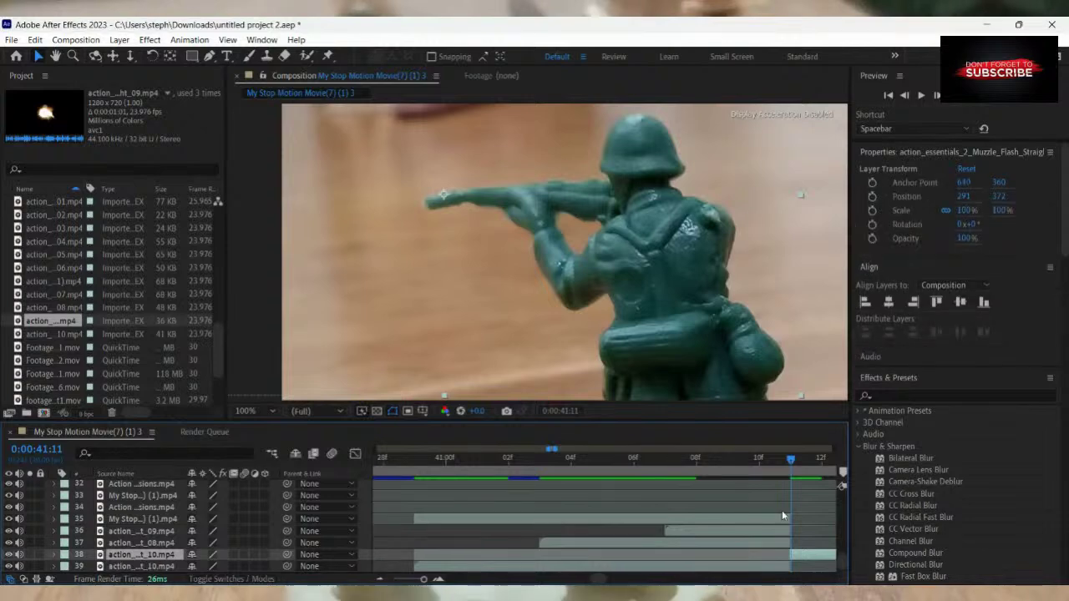
key(Delete)
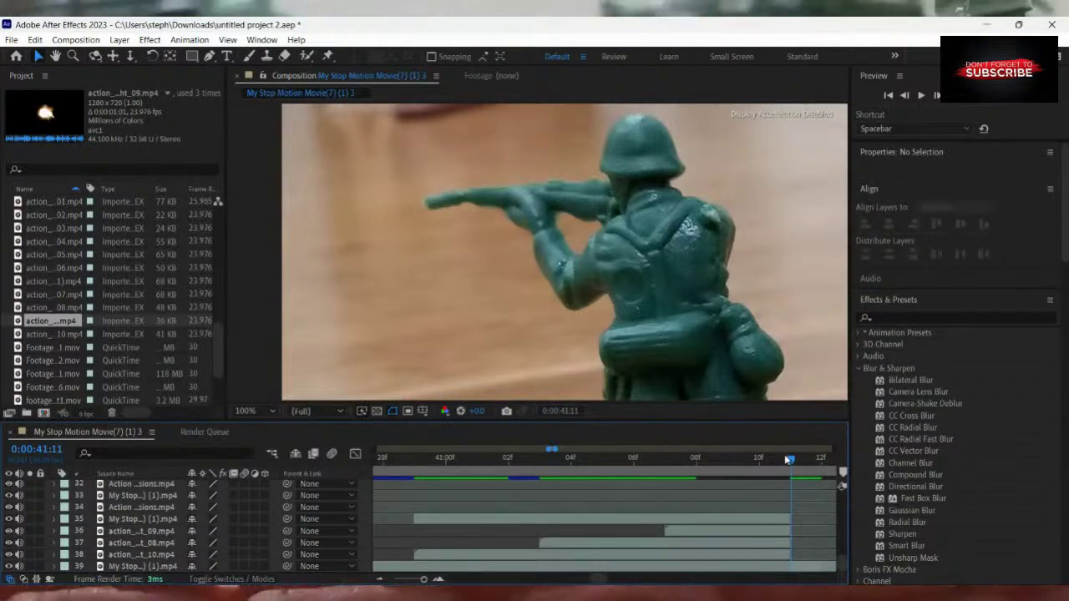
Return to 0:00:40:29 and scrub the timeline around the start of the muzzle flashes to review them.
drag(789, 459, 415, 459)
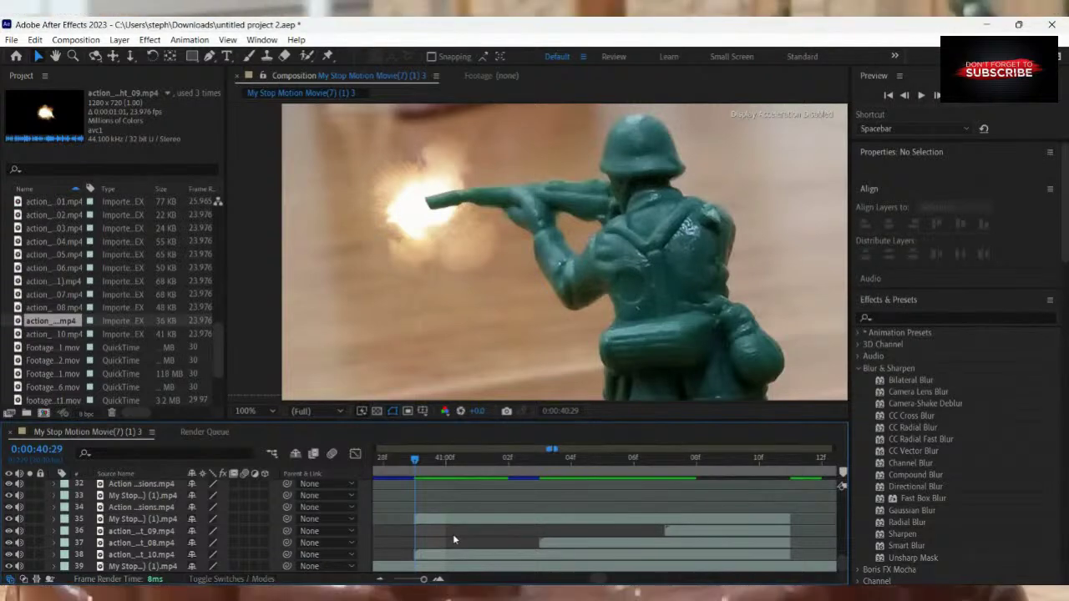
drag(418, 461, 470, 479)
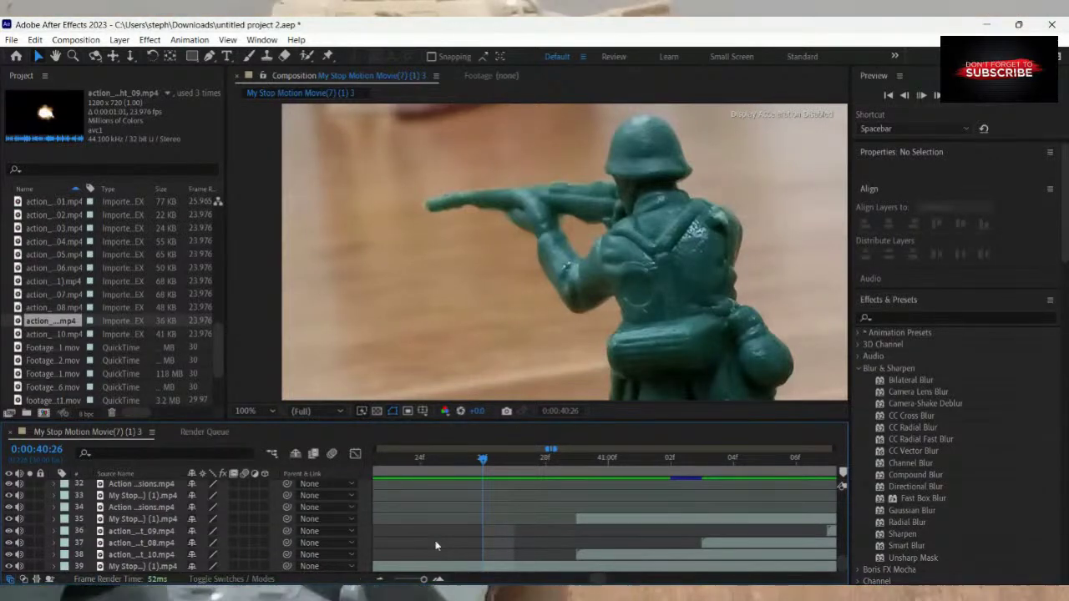
Play back the muzzle flashes from 0:00:40:26 and advance through the following shots to 0:00:42:26.
key(space)
key(space)
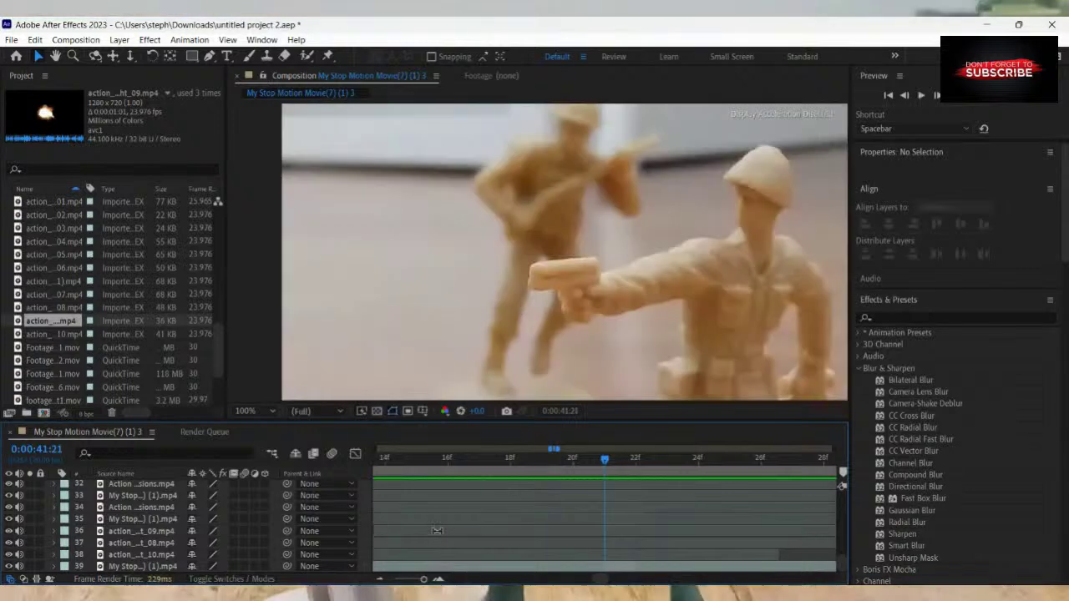
drag(604, 460, 816, 492)
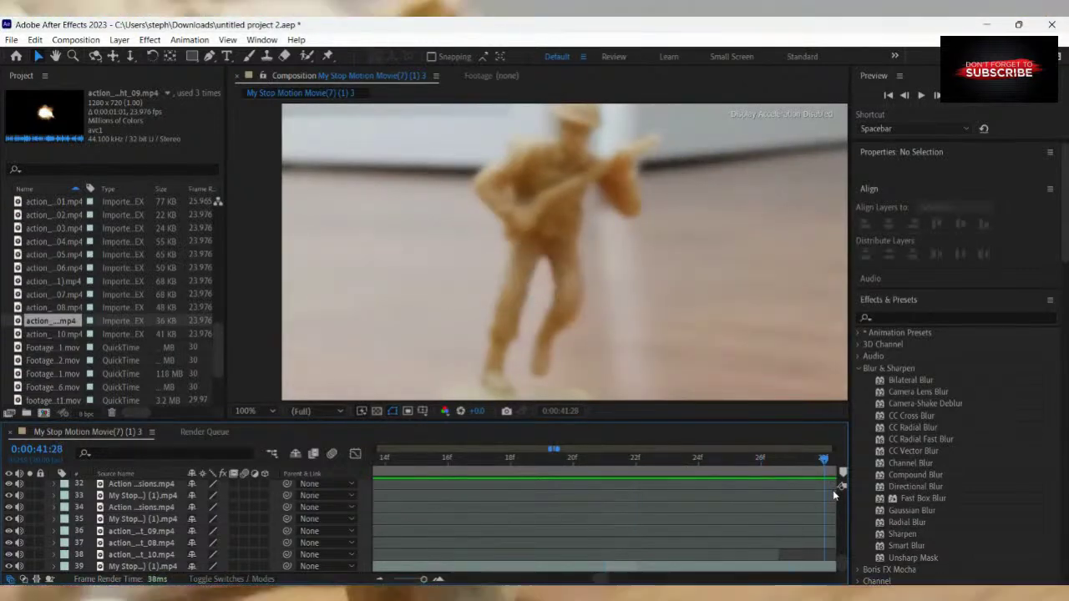
key(Page_Down)
key(Page_Down)
key(Page_Down)
key(Page_Down)
key(Page_Down)
key(Page_Down)
key(Page_Down)
key(Page_Down)
key(Page_Down)
key(Page_Down)
key(Page_Down)
key(Page_Down)
key(Page_Down)
key(Page_Down)
key(Page_Down)
key(Page_Down)
key(Page_Down)
key(Page_Down)
key(Page_Down)
key(Page_Down)
key(Page_Down)
key(Page_Down)
key(Page_Down)
key(Page_Down)
key(Page_Down)
key(Page_Down)
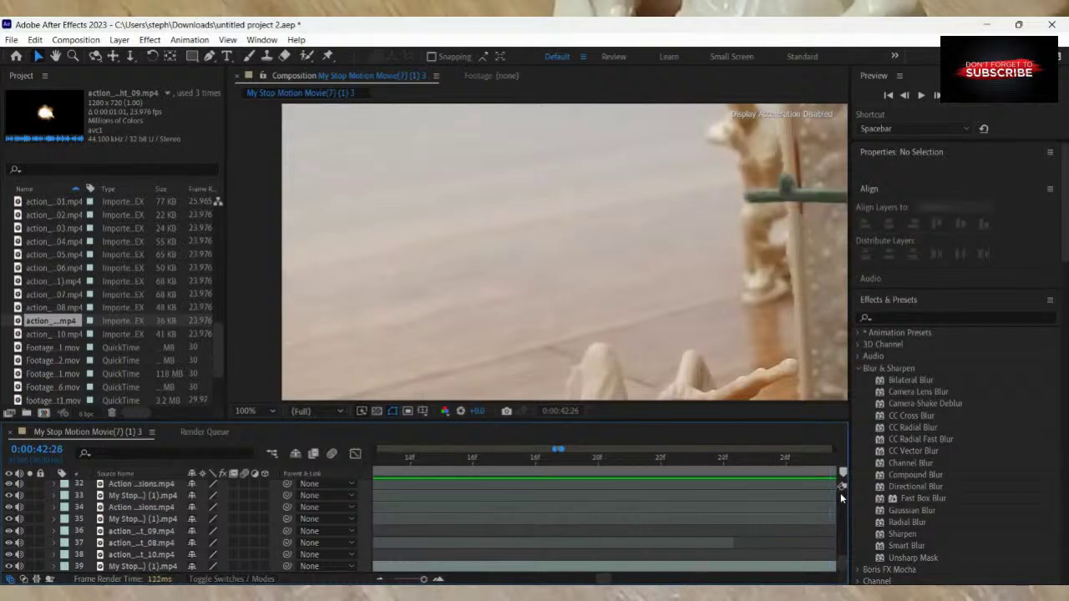
Examine the green soldier's shooting scene frame by frame up to 0:00:43:25.
key(Page_Down)
key(Page_Down)
key(Page_Down)
key(Page_Down)
key(Page_Down)
key(Page_Down)
key(Page_Down)
key(Page_Down)
key(Page_Down)
key(Page_Down)
key(Page_Down)
key(Page_Down)
key(Page_Down)
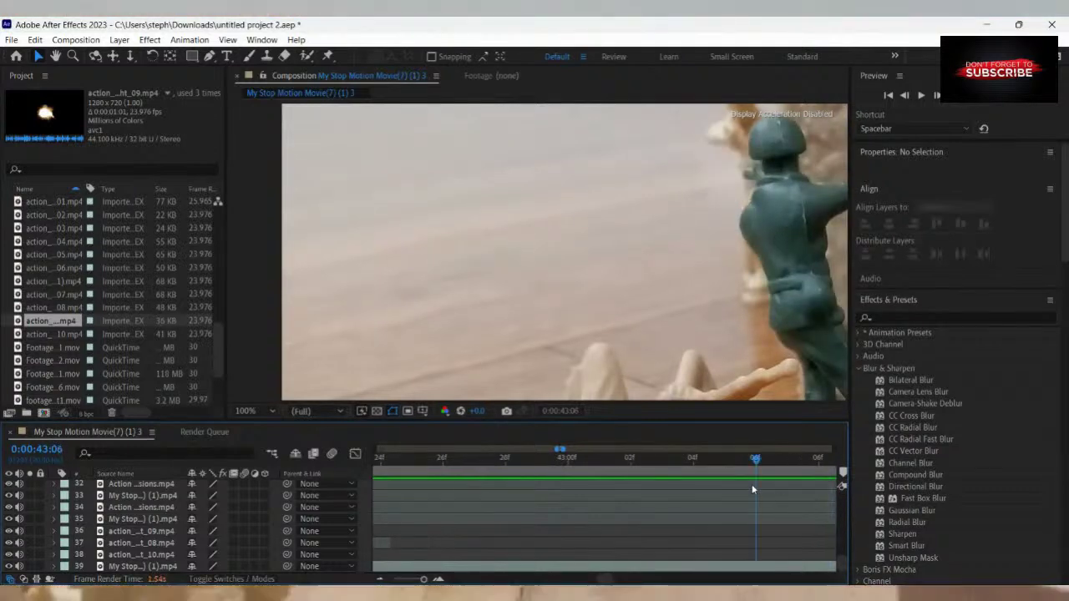
key(Page_Up)
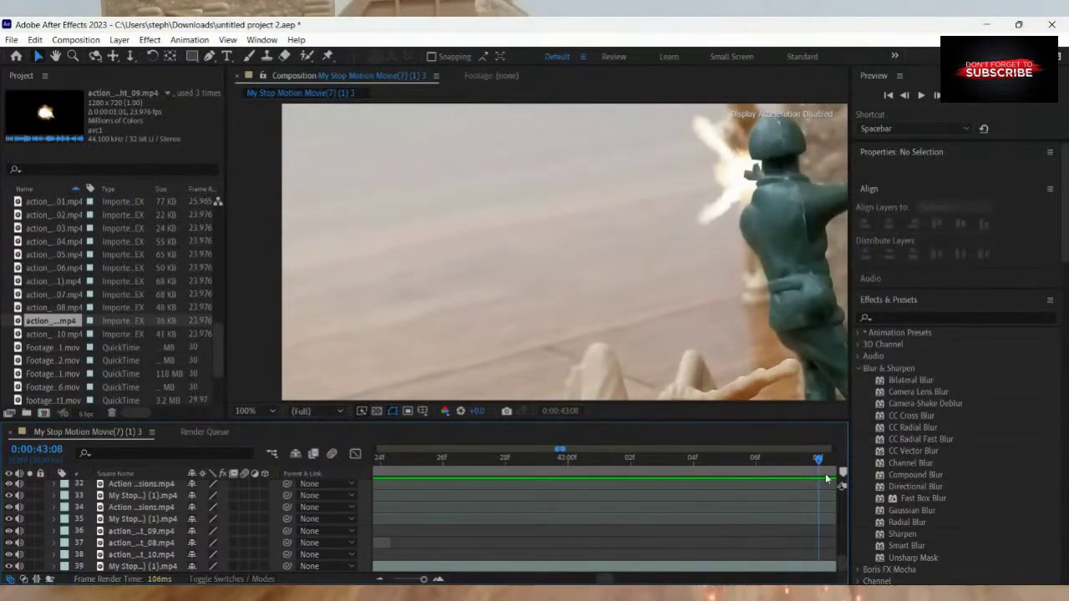
key(Page_Down)
key(Page_Down)
key(Page_Down)
key(Page_Down)
key(Page_Down)
key(Page_Down)
key(Page_Down)
key(Page_Down)
key(Page_Down)
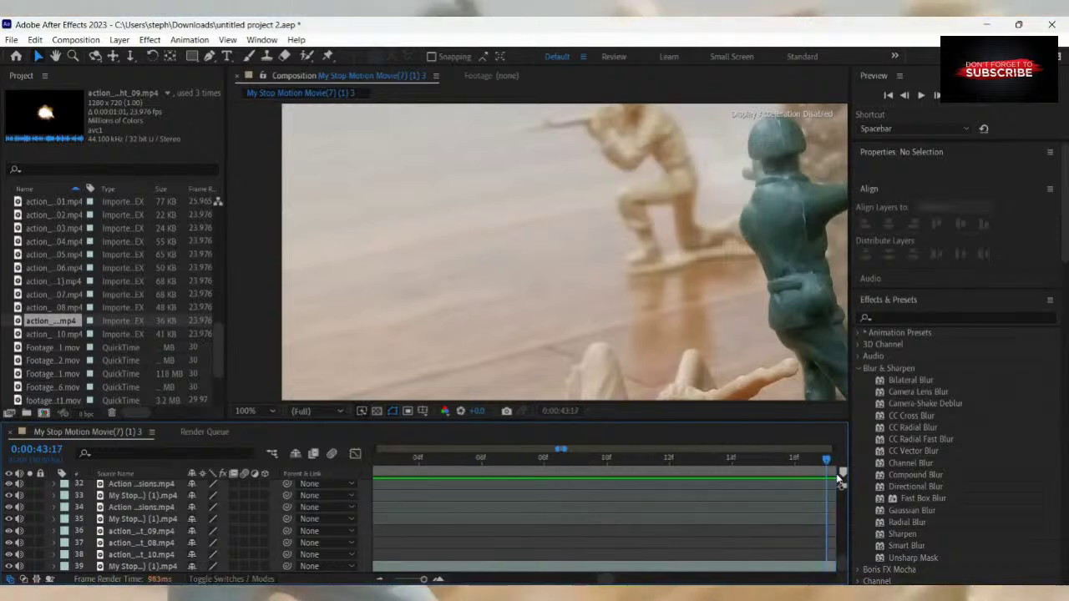
key(Page_Down)
key(Page_Down)
key(Page_Down)
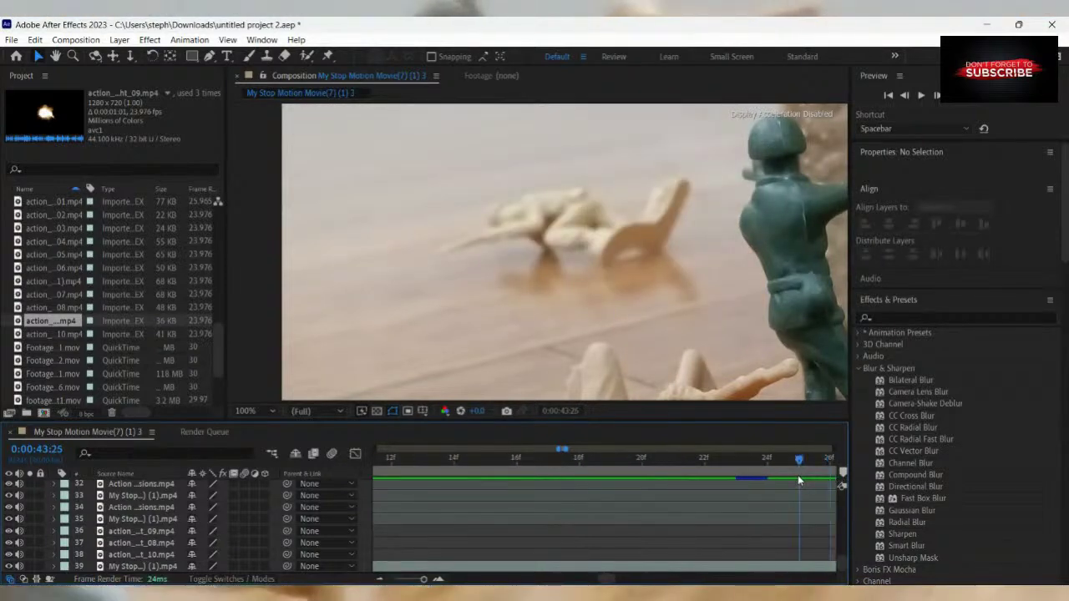
Step on to the walking green soldier at 0:00:44:27 and show more of the frame at 50% magnification.
key(Page_Down)
key(Page_Down)
key(Page_Down)
key(Page_Down)
key(Page_Down)
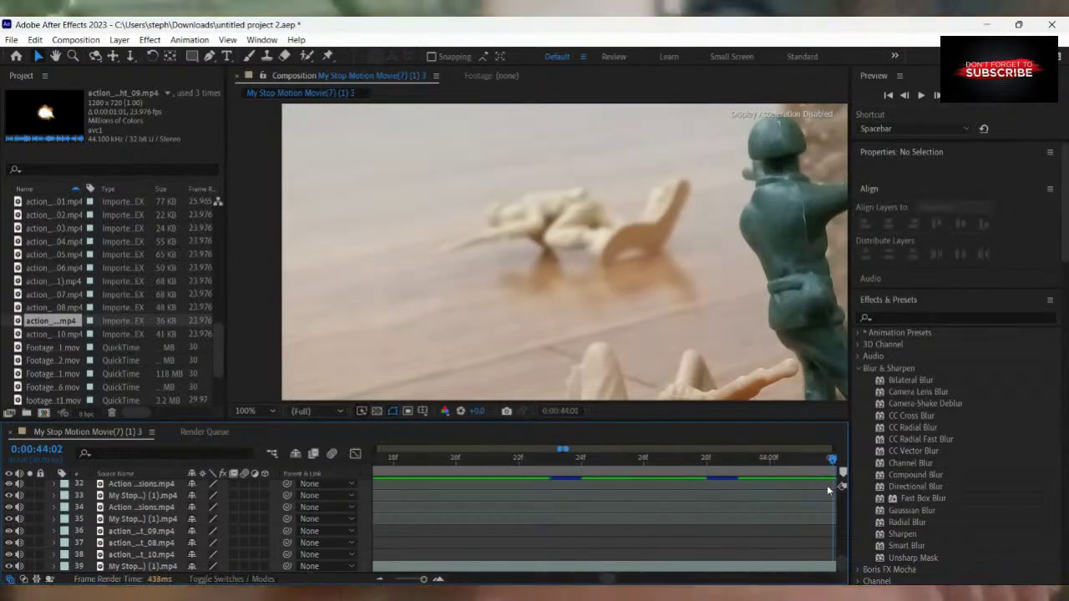
key(Page_Down)
key(Page_Down)
key(Page_Down)
key(Page_Down)
key(Page_Down)
key(Page_Down)
key(Page_Down)
key(Page_Down)
key(Page_Down)
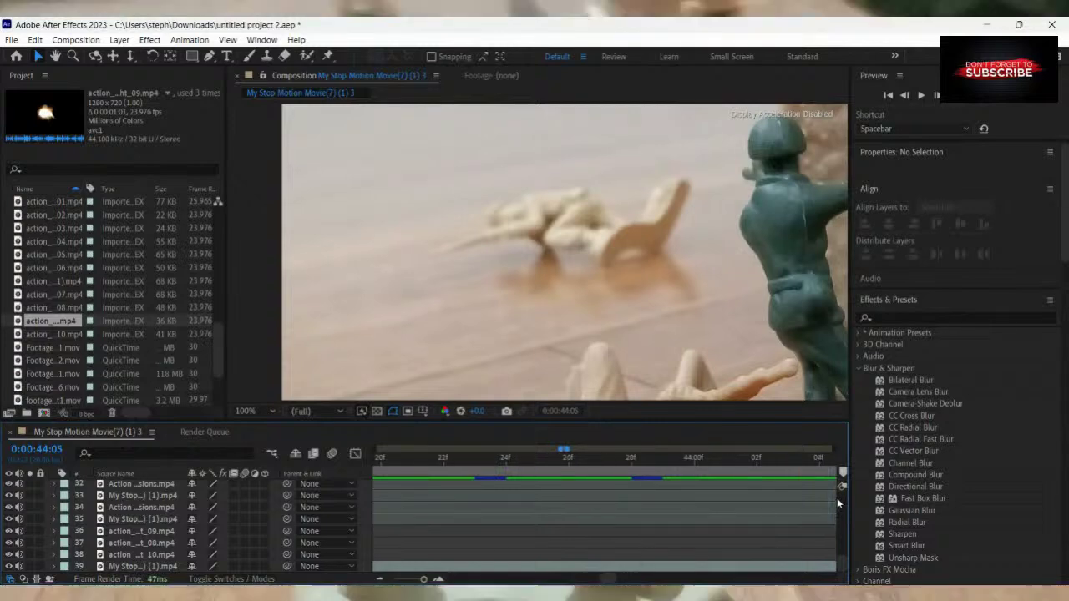
key(Page_Down)
key(Page_Down)
key(Page_Down)
key(Page_Down)
key(Page_Down)
key(Page_Down)
key(Page_Down)
key(Page_Down)
key(Page_Down)
key(Page_Down)
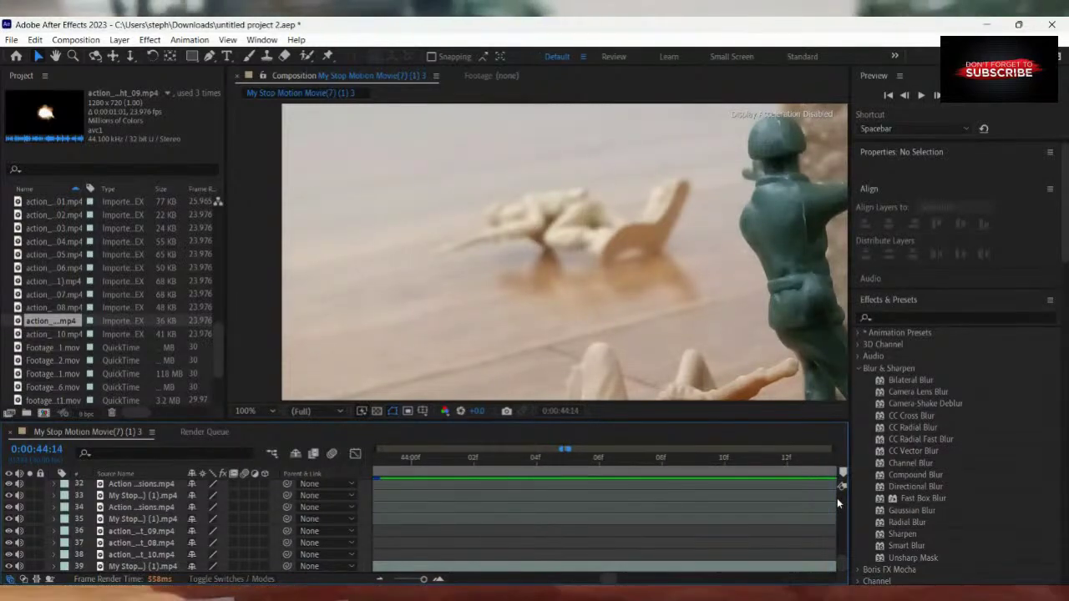
key(Page_Down)
key(Page_Down)
key(Page_Down)
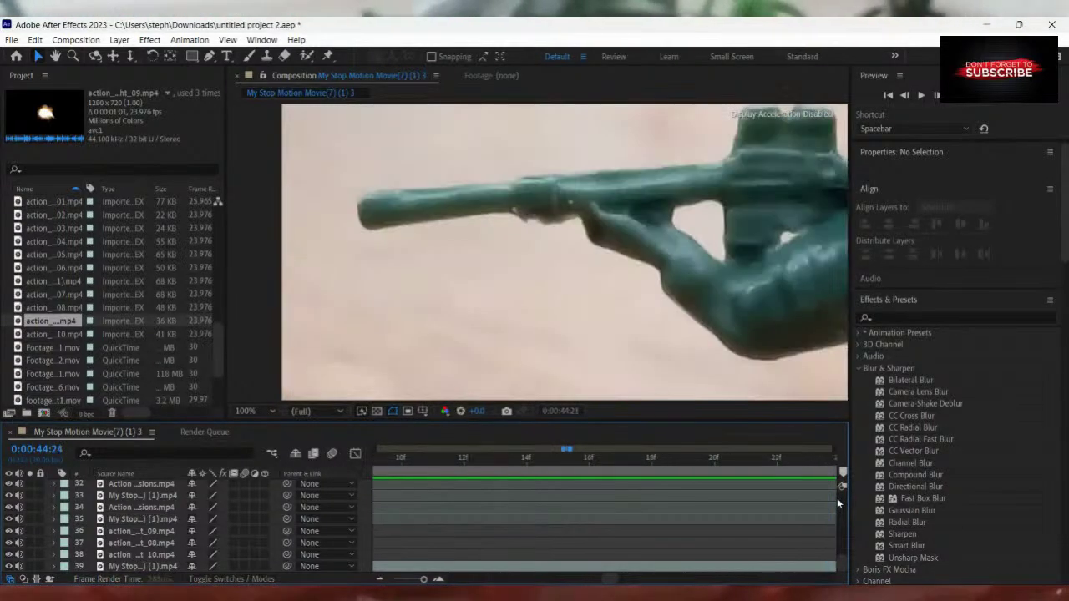
key(Page_Down)
key(Page_Down)
scroll(743, 347, down, 2)
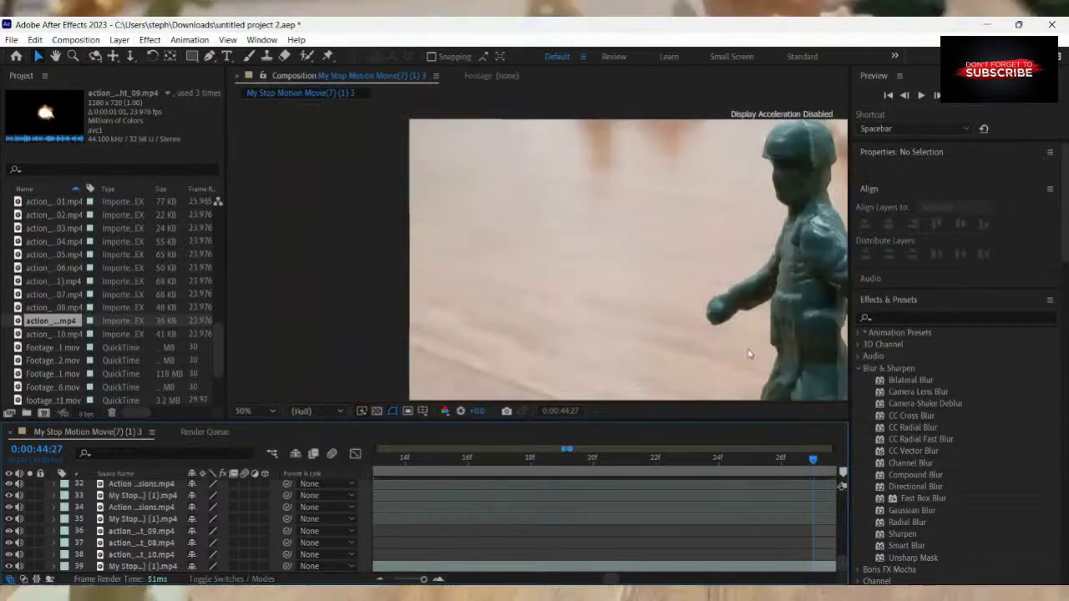
click(55, 56)
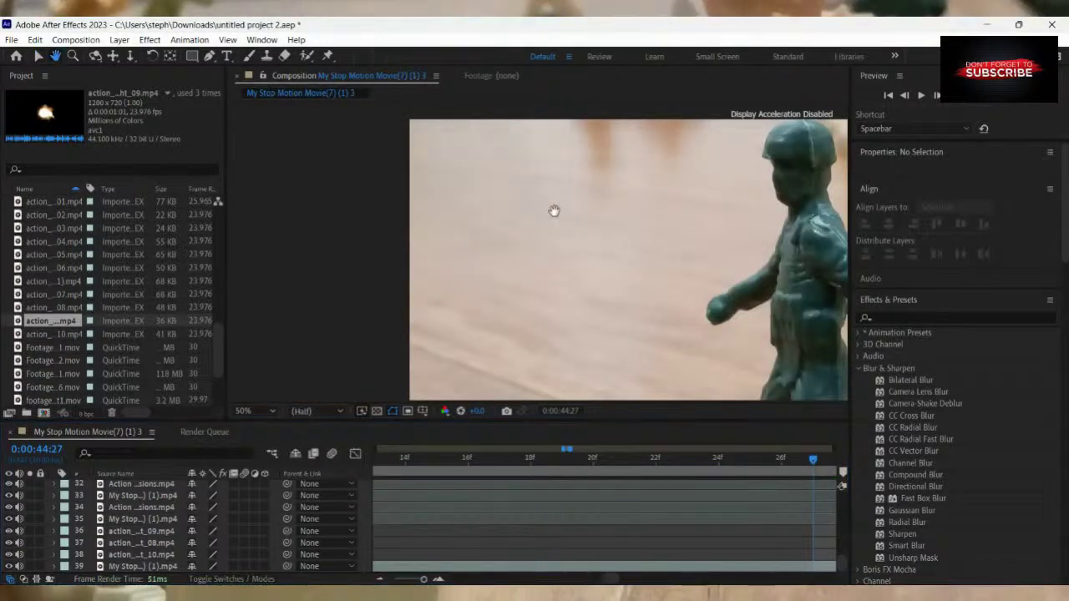
drag(548, 208, 401, 160)
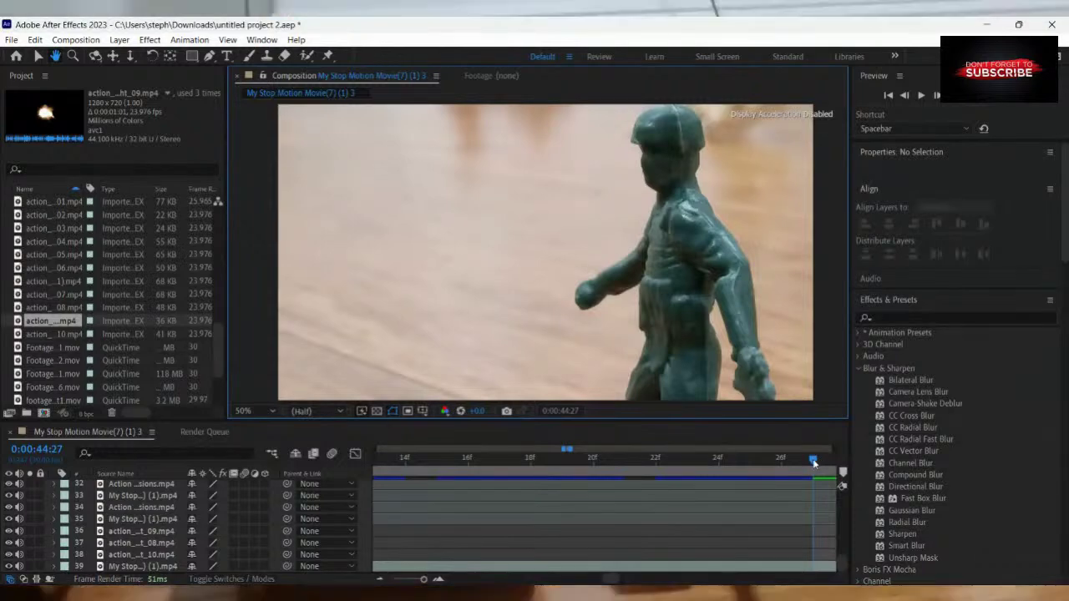
Scan the remaining footage for the next gunfire scene, up to the brown barricade shot at 0:01:10:02.
drag(813, 458, 842, 473)
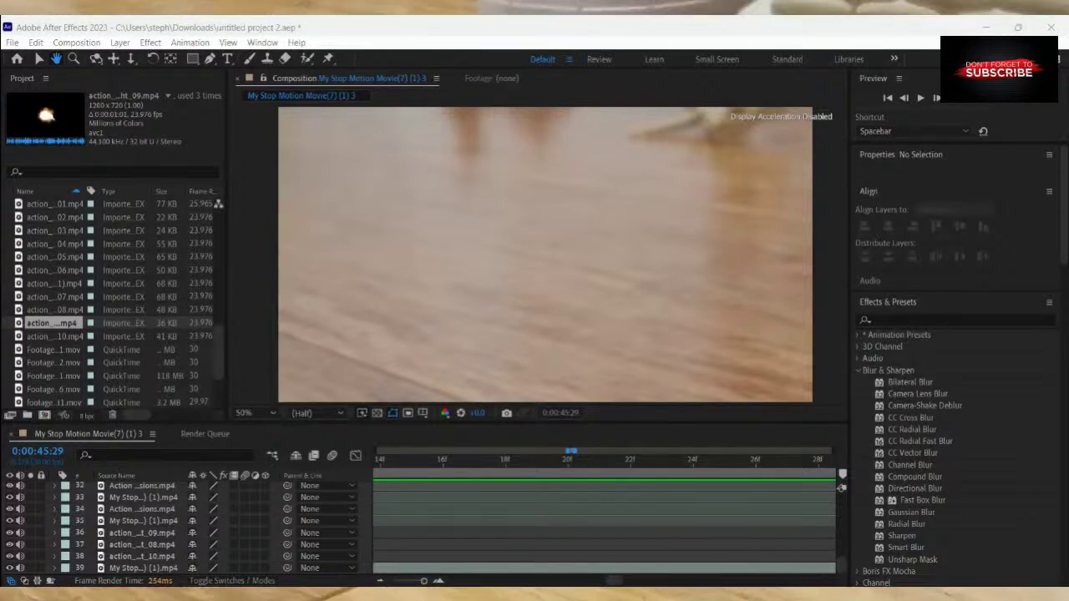
key(space)
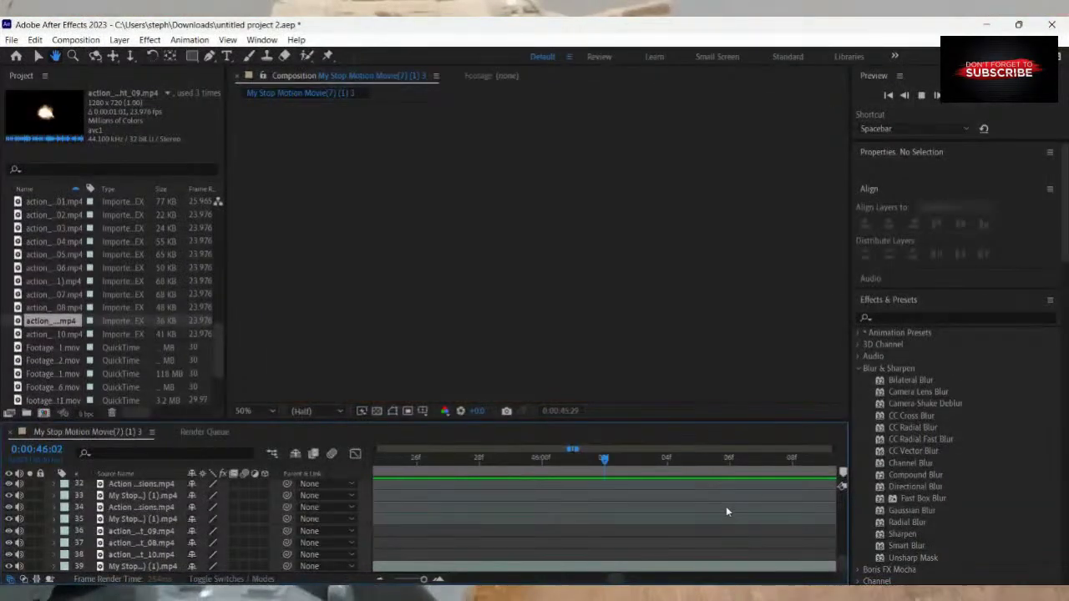
drag(644, 467, 853, 482)
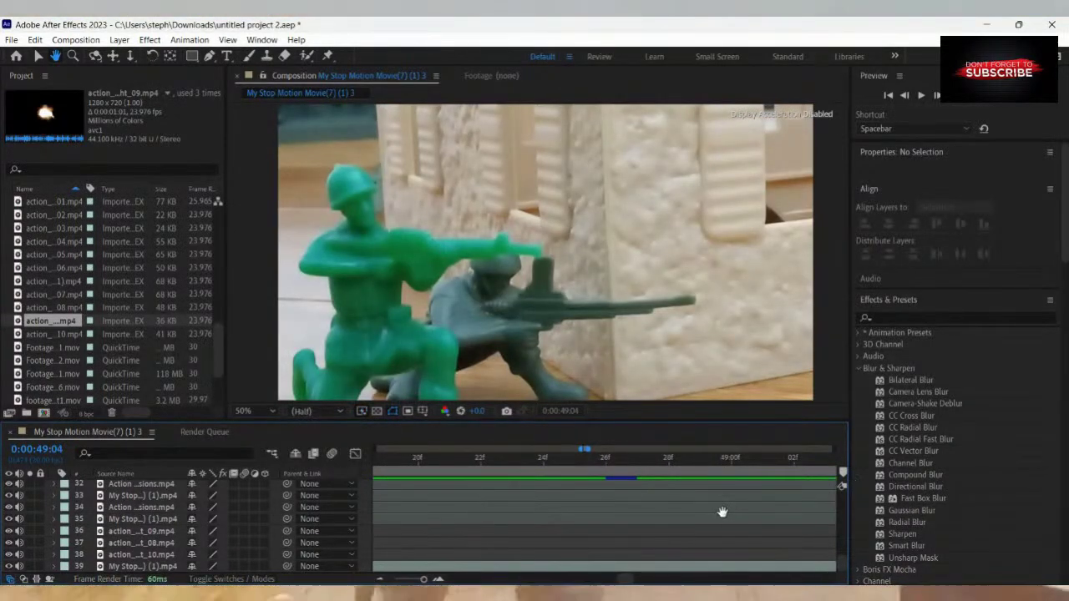
scroll(722, 512, up, 1)
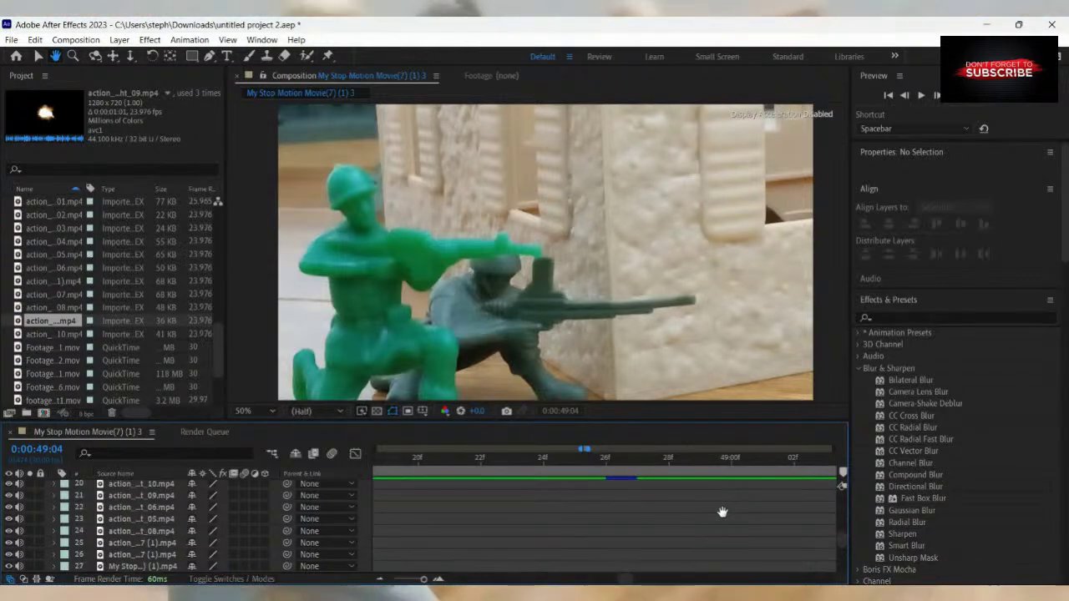
scroll(722, 511, down, 1)
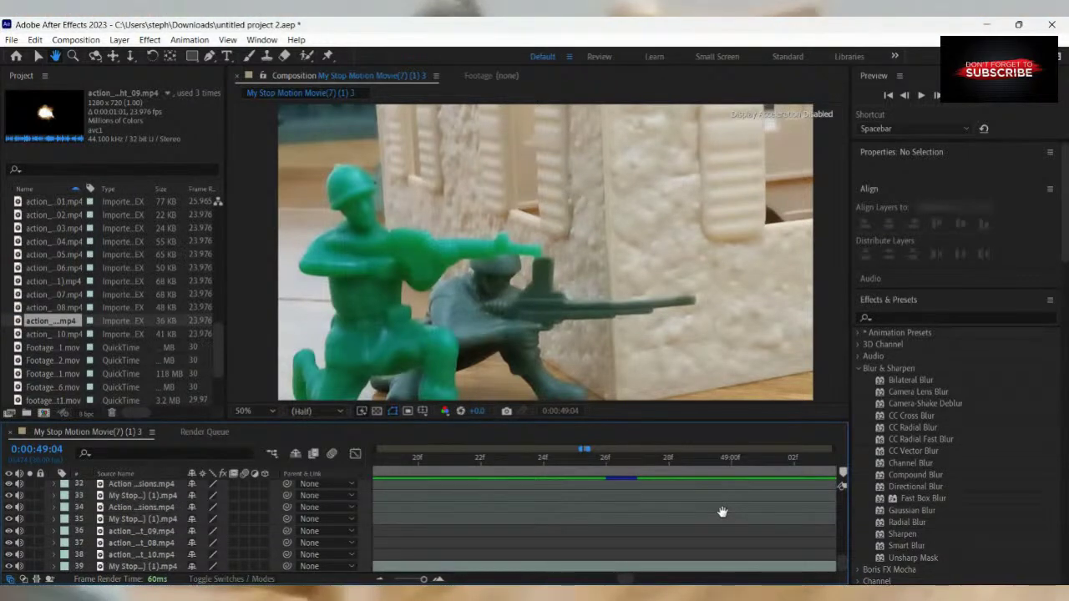
scroll(722, 511, down, 3)
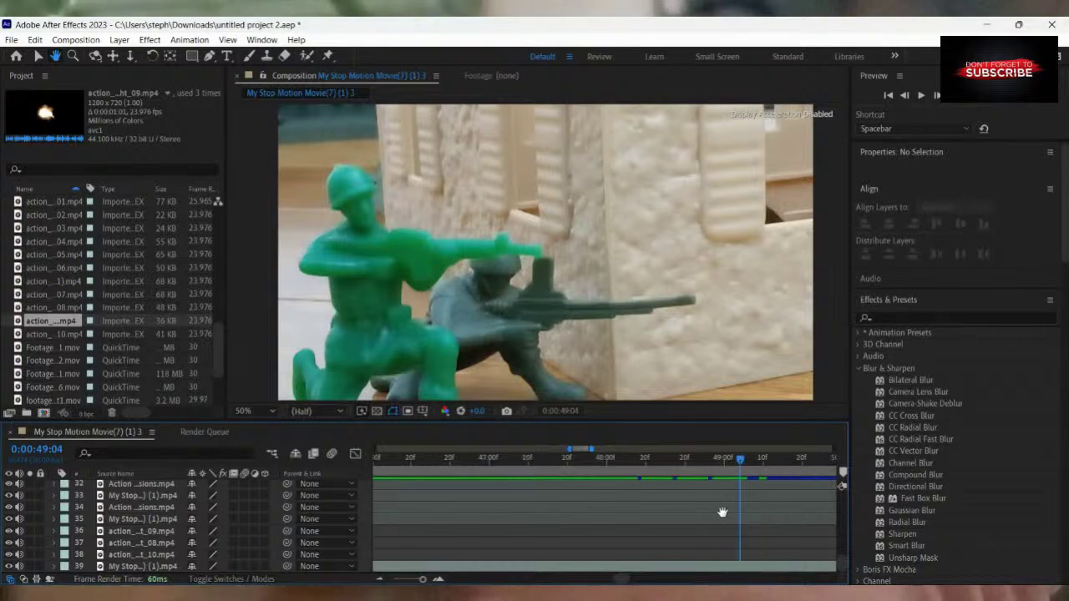
scroll(749, 491, down, 1)
drag(747, 462, 869, 490)
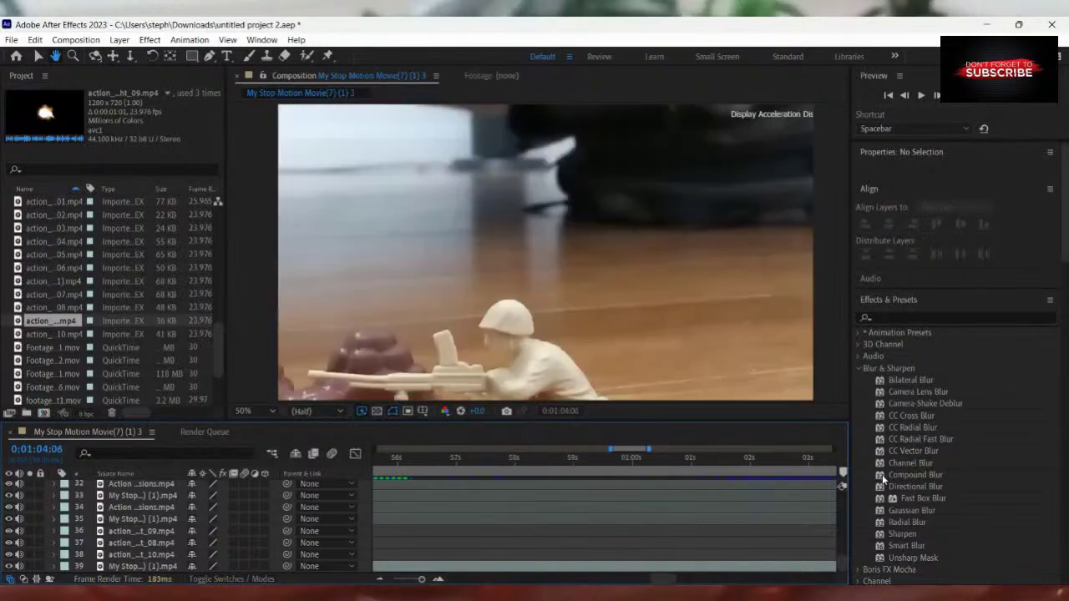
drag(868, 466, 589, 500)
drag(526, 508, 720, 543)
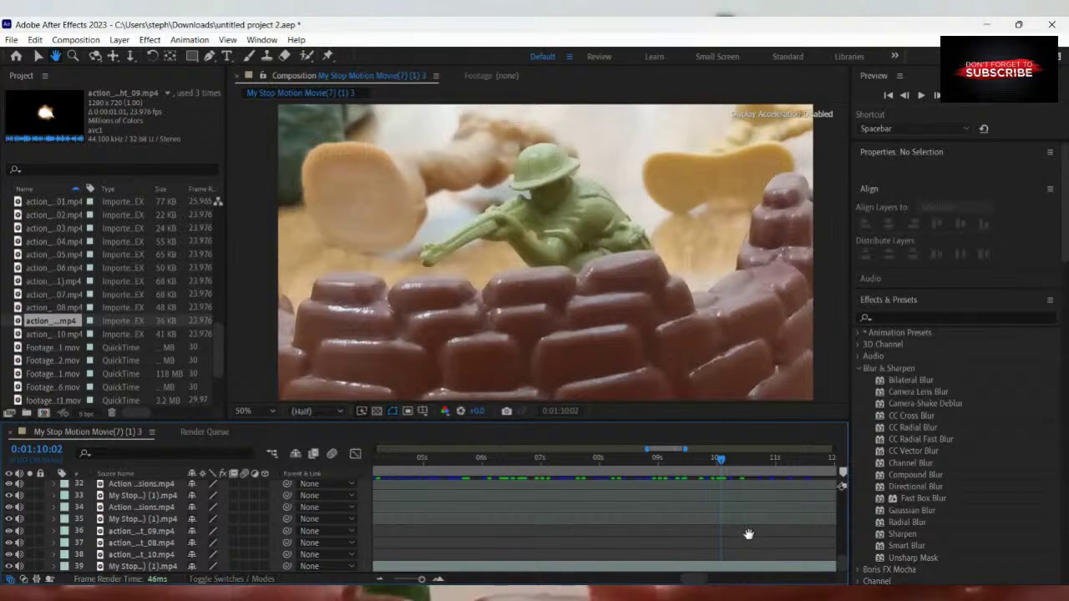
Duplicate the My Stop Motion Movie footage layer (layer 39) with the time set to 0:01:10:04, where the green rifleman aims at the barricade.
scroll(749, 534, up, 1)
scroll(748, 534, up, 2)
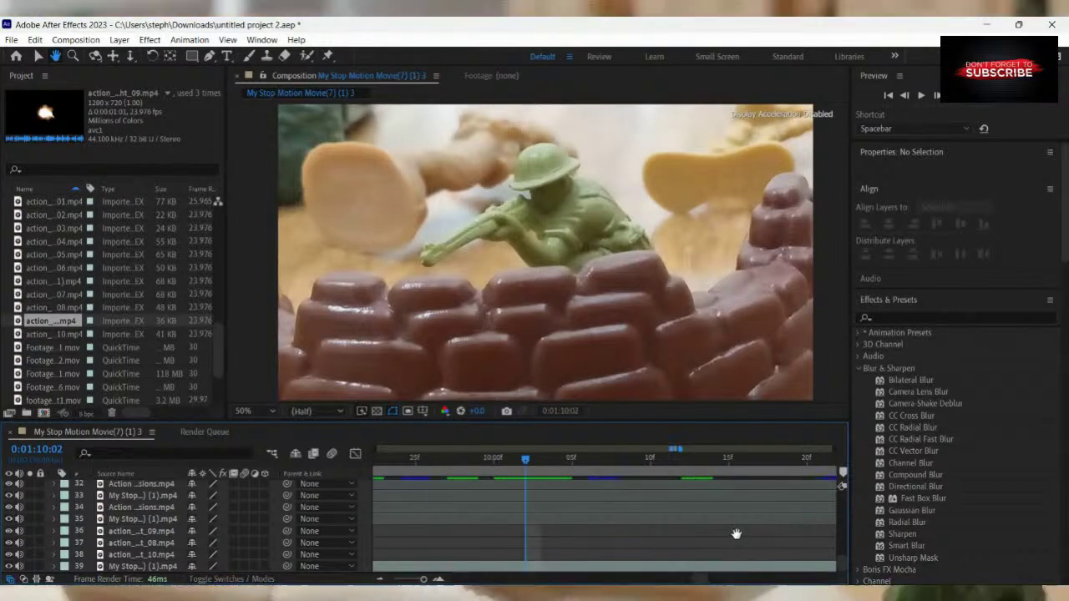
drag(527, 465, 560, 526)
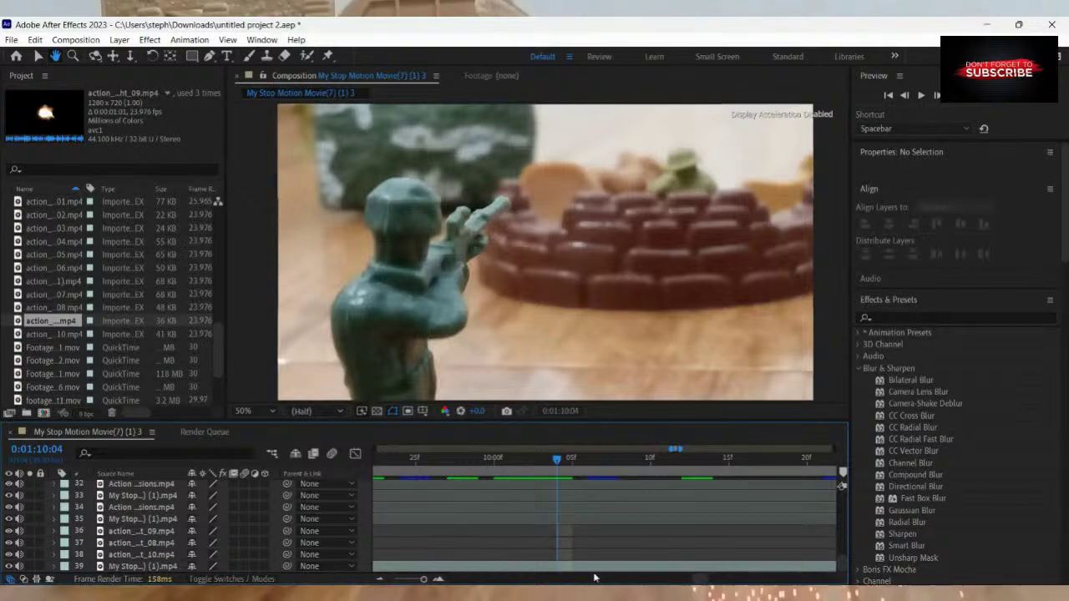
click(38, 55)
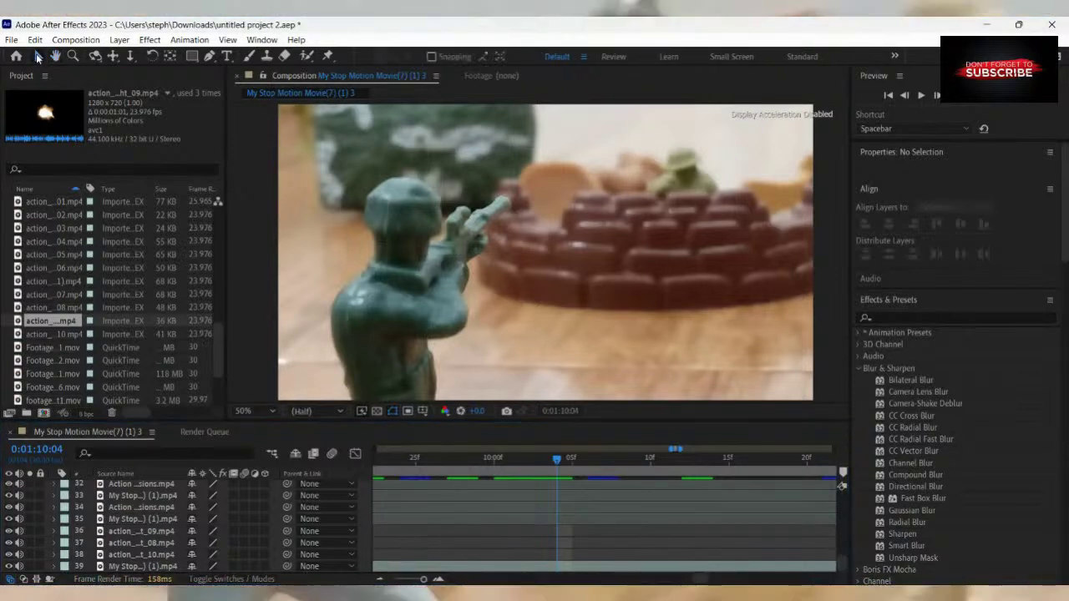
click(566, 568)
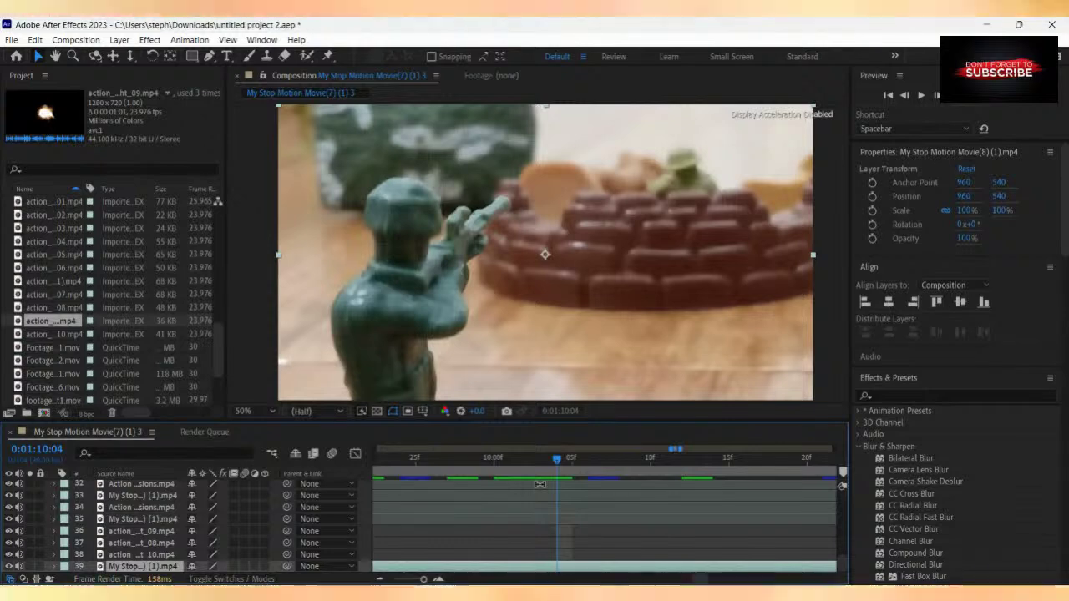
key(ctrl+d)
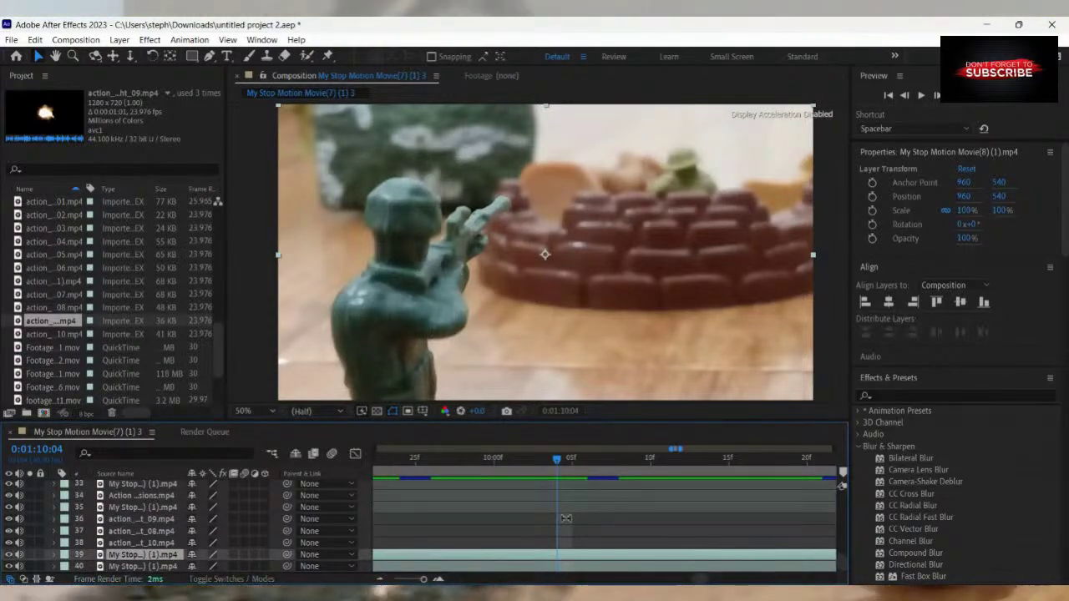
Add the Muzzle Flash Straight 07 clip at 0:01:10:04, between the two duplicate footage layers.
key(Up)
key(Up)
key(Up)
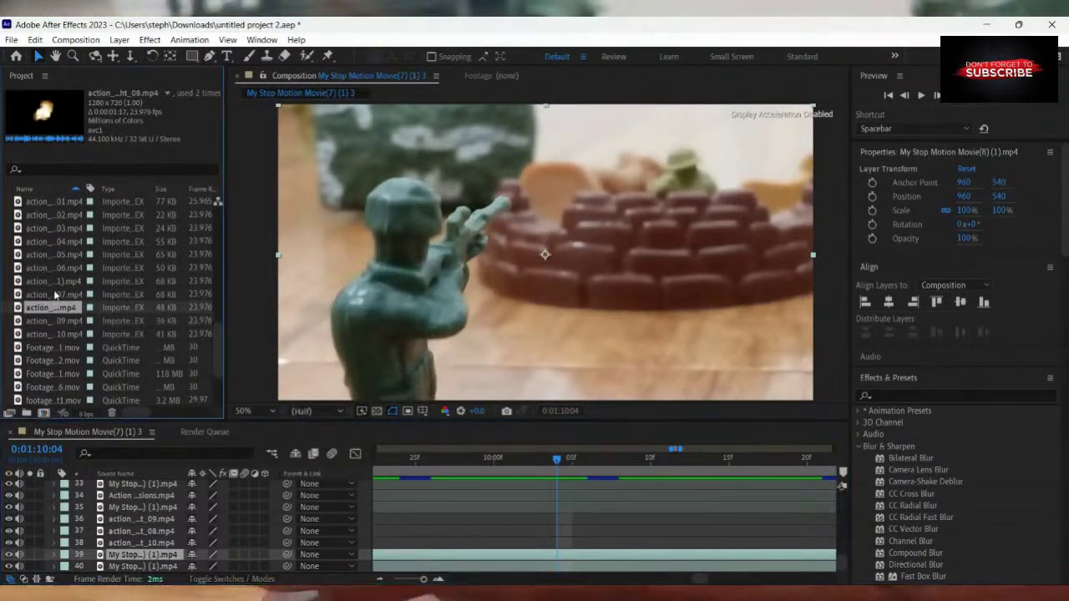
click(51, 294)
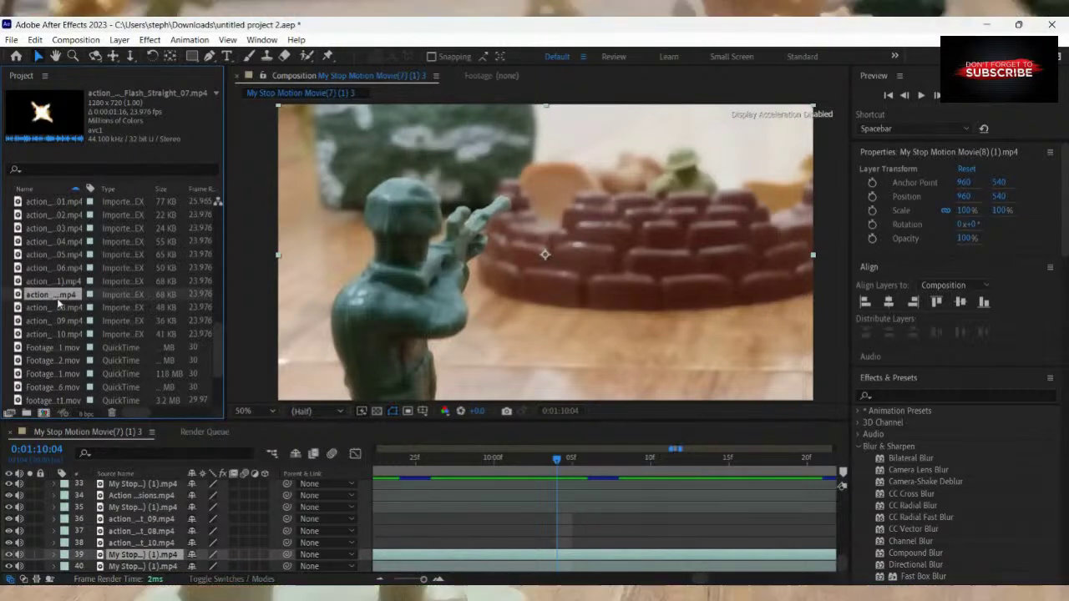
drag(59, 303, 573, 575)
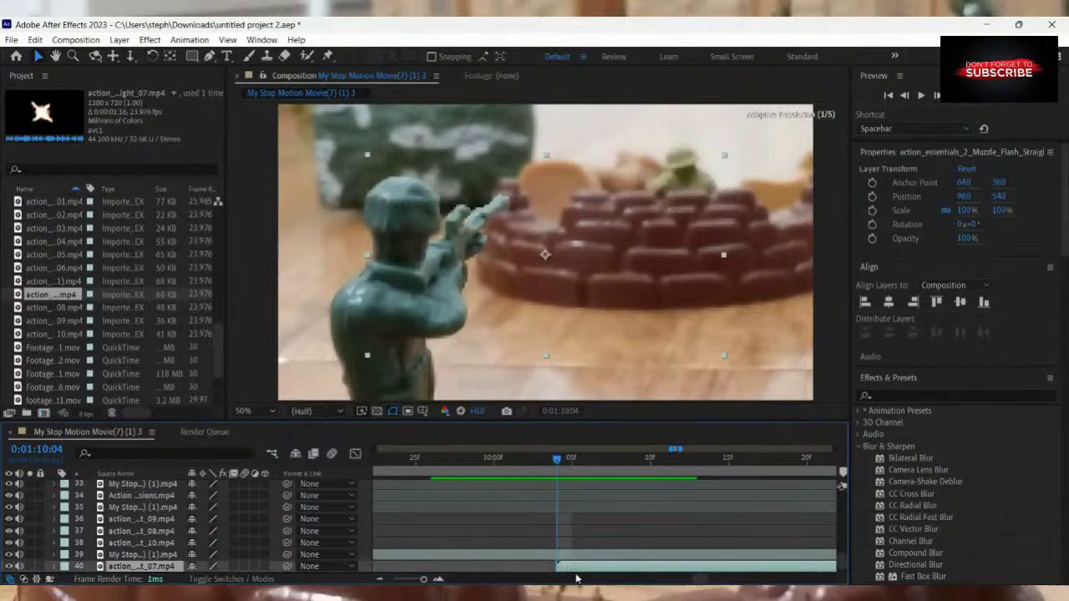
Split the upper duplicate footage layer at 0:01:10:04 and delete the portion before that point.
click(565, 552)
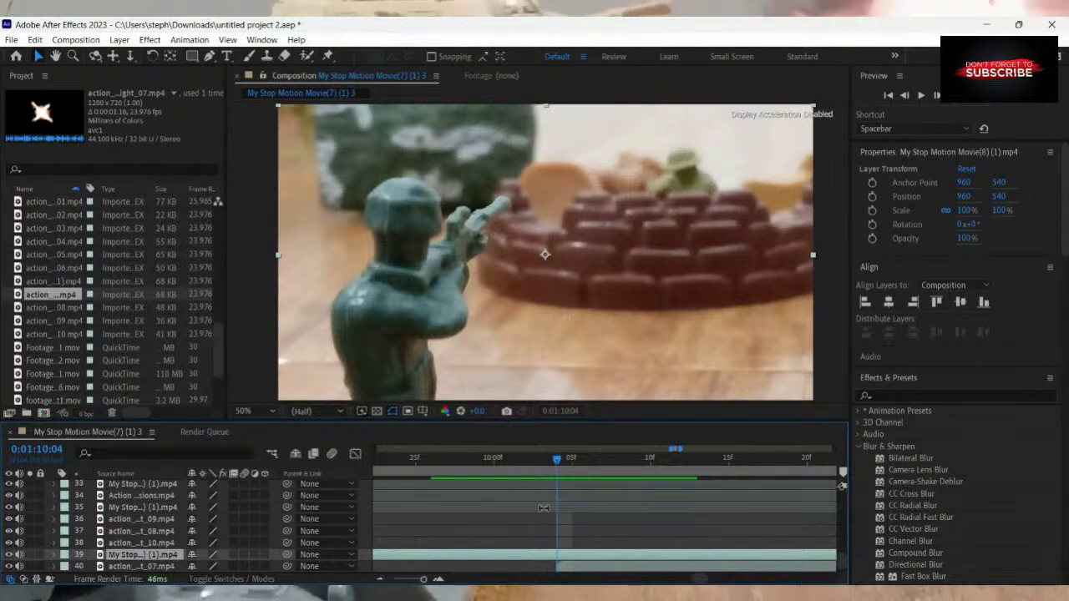
key(ctrl+shift+d)
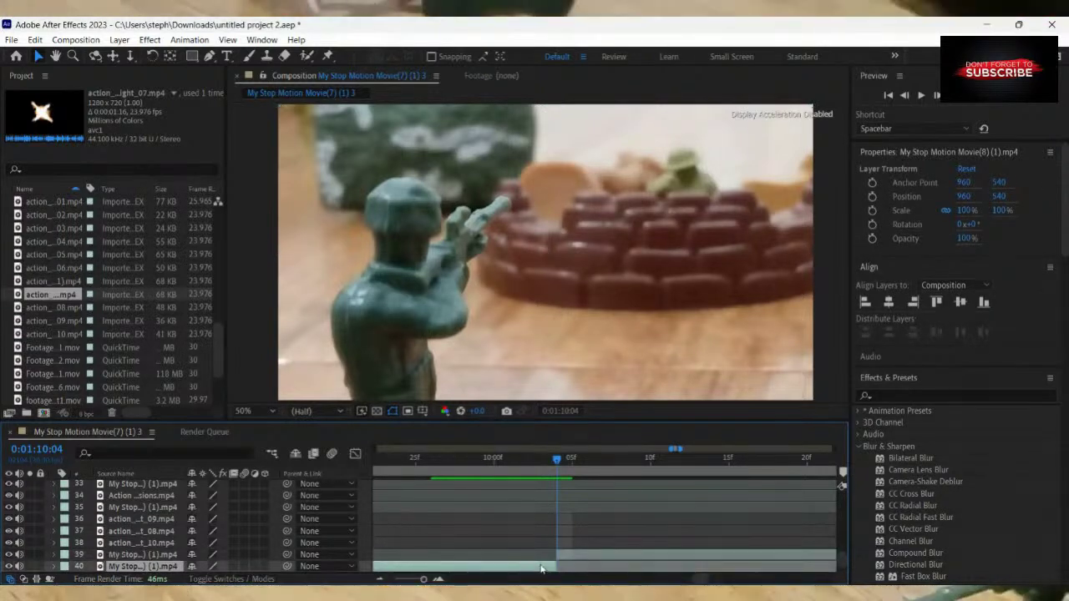
key(Delete)
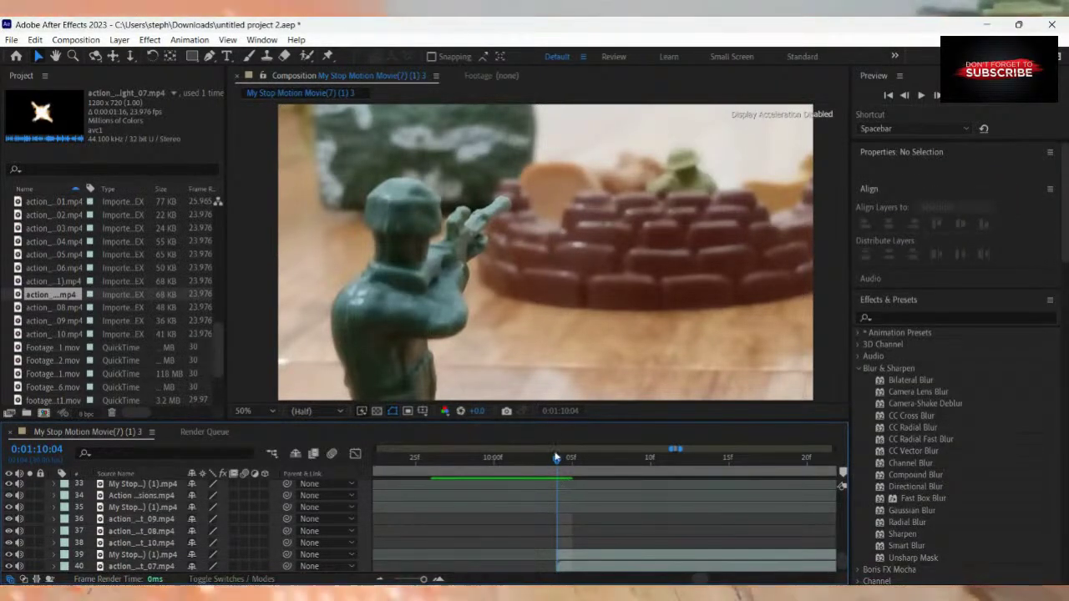
Split the upper duplicate footage layer again at 0:01:10:06 and review the footage up to 0:01:10:09.
key(Page_Down)
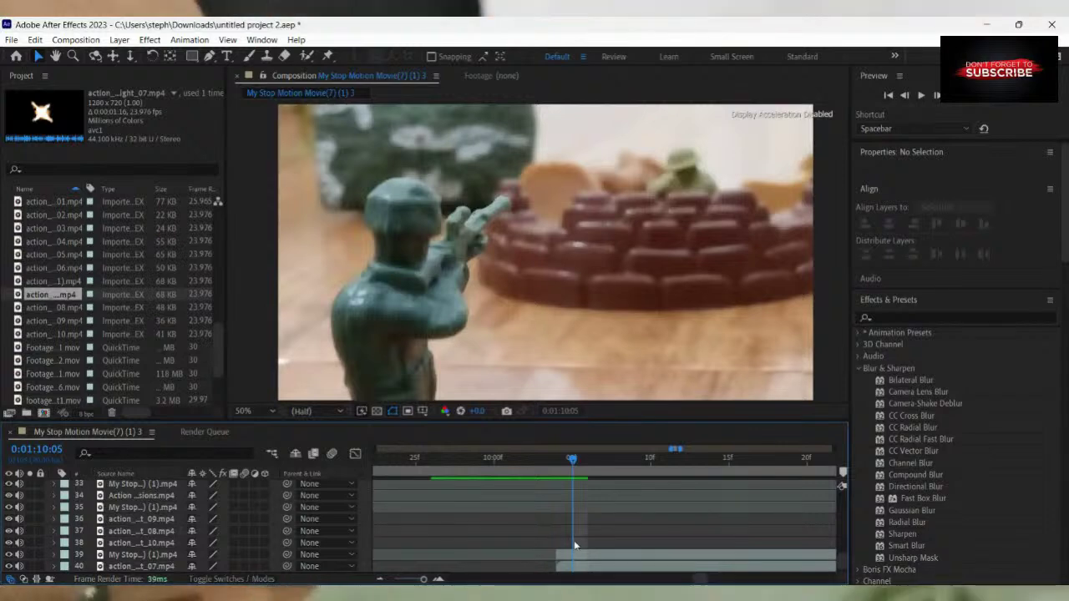
click(575, 556)
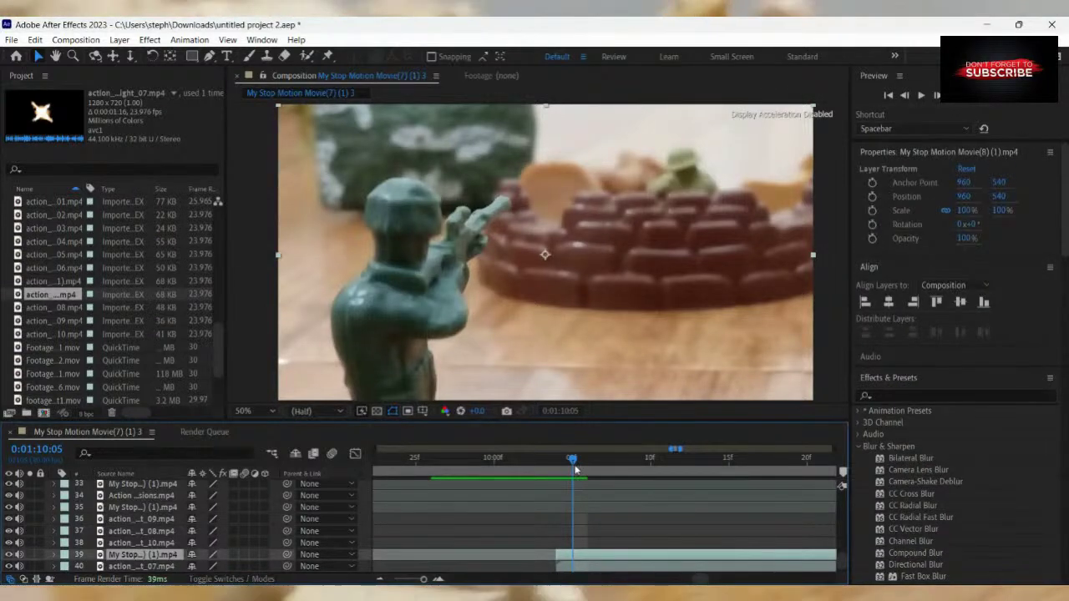
click(590, 473)
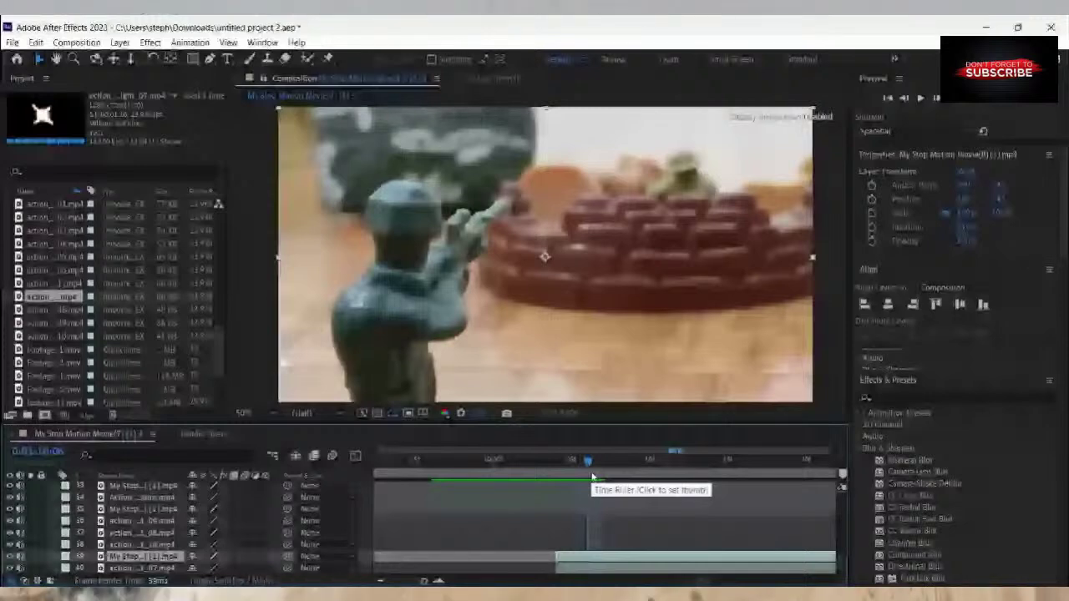
click(596, 475)
click(639, 476)
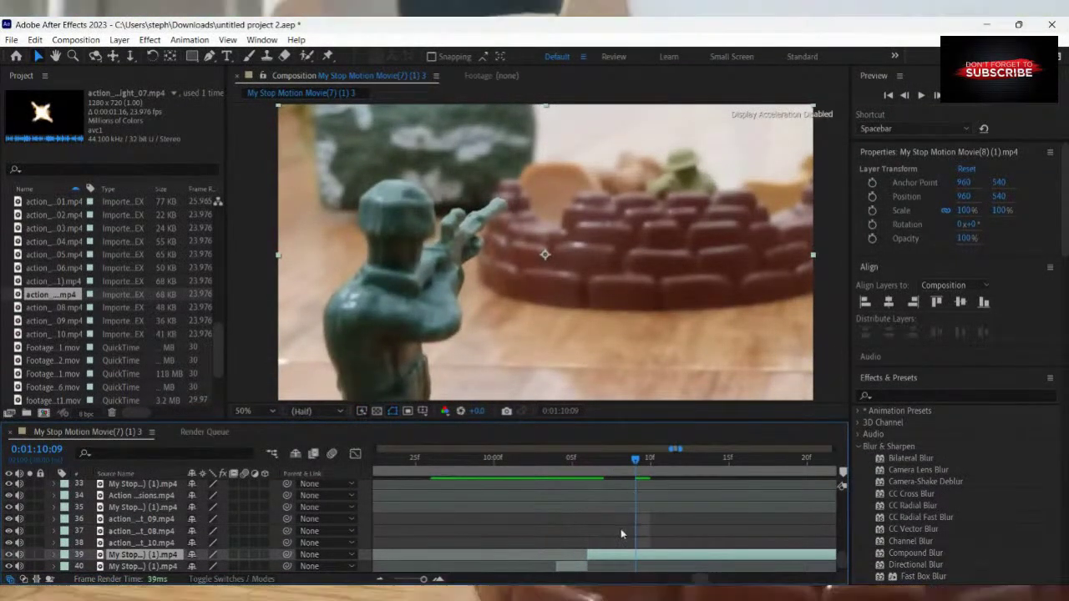
scroll(621, 534, down, 1)
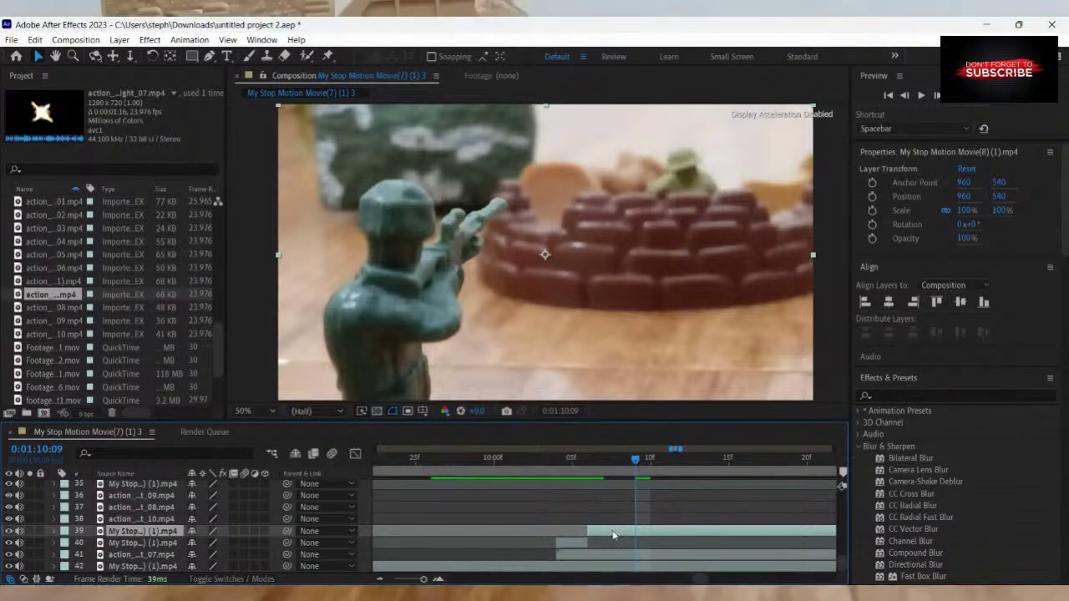
Try starting the Muzzle Flash Straight 07 layer at 0:01:10:02, then return its start to 0:01:10:04.
drag(637, 463, 598, 509)
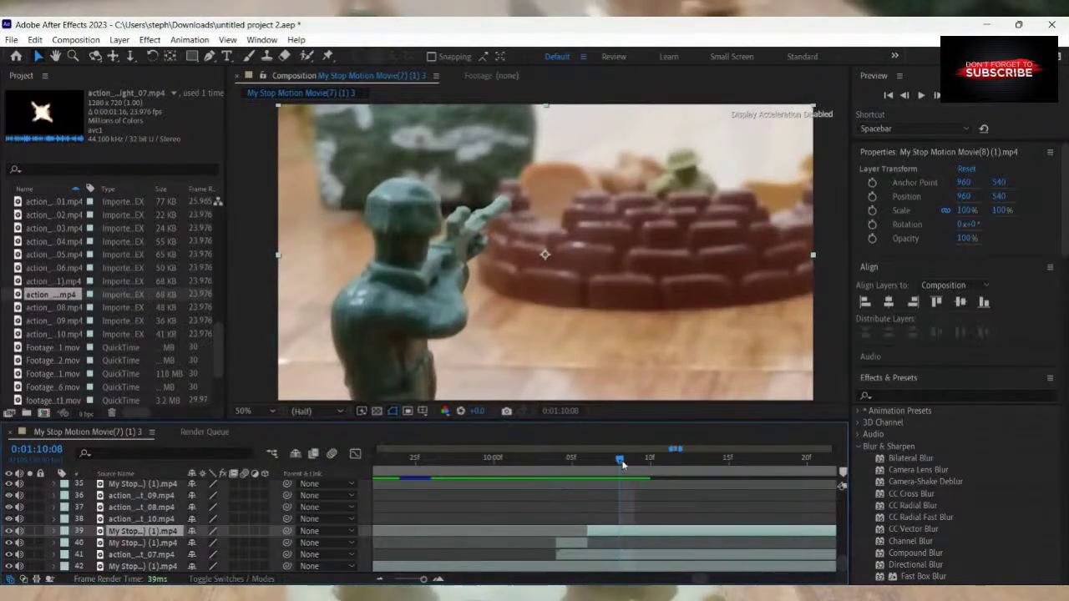
drag(623, 466, 526, 554)
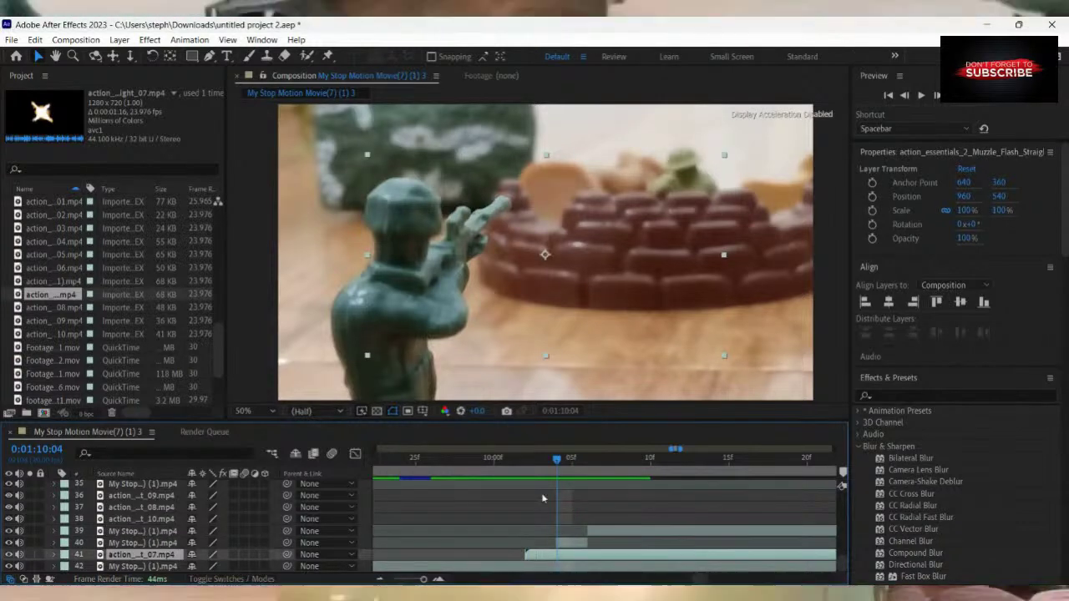
drag(547, 471, 546, 485)
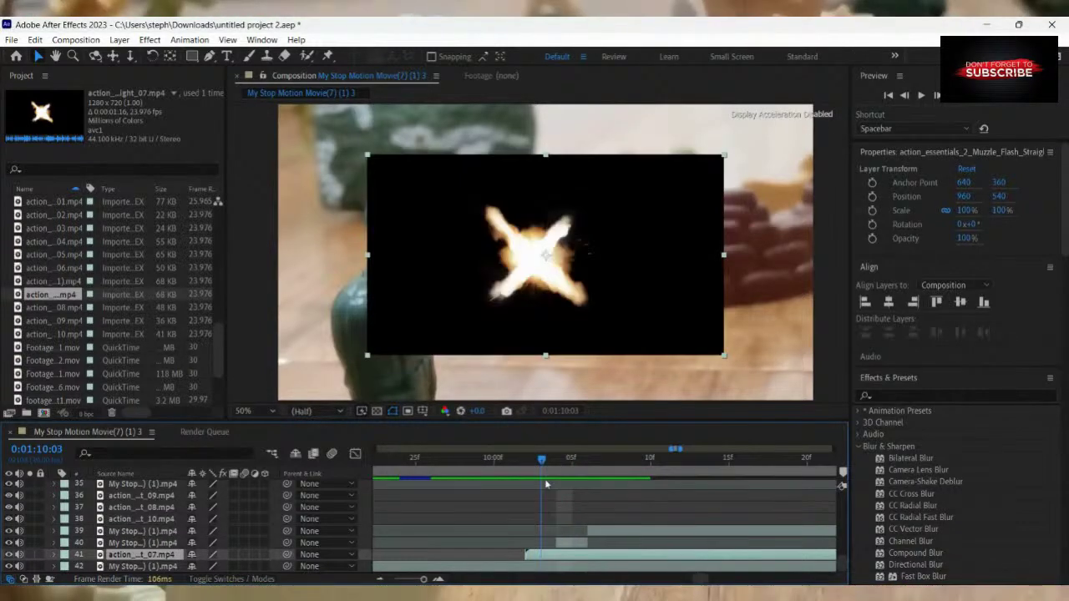
key(Page_Up)
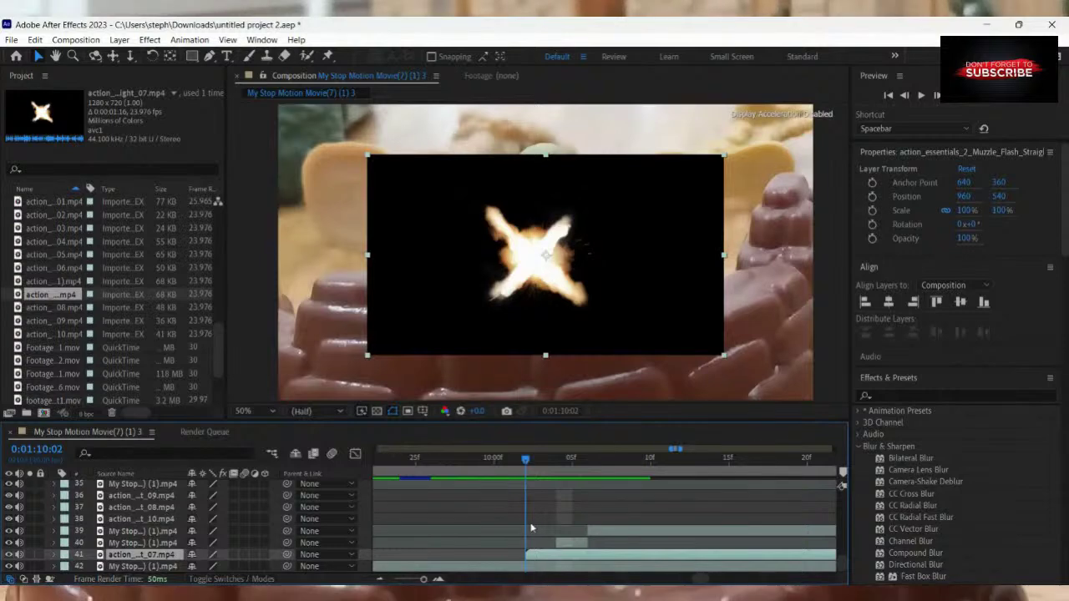
drag(561, 557, 582, 561)
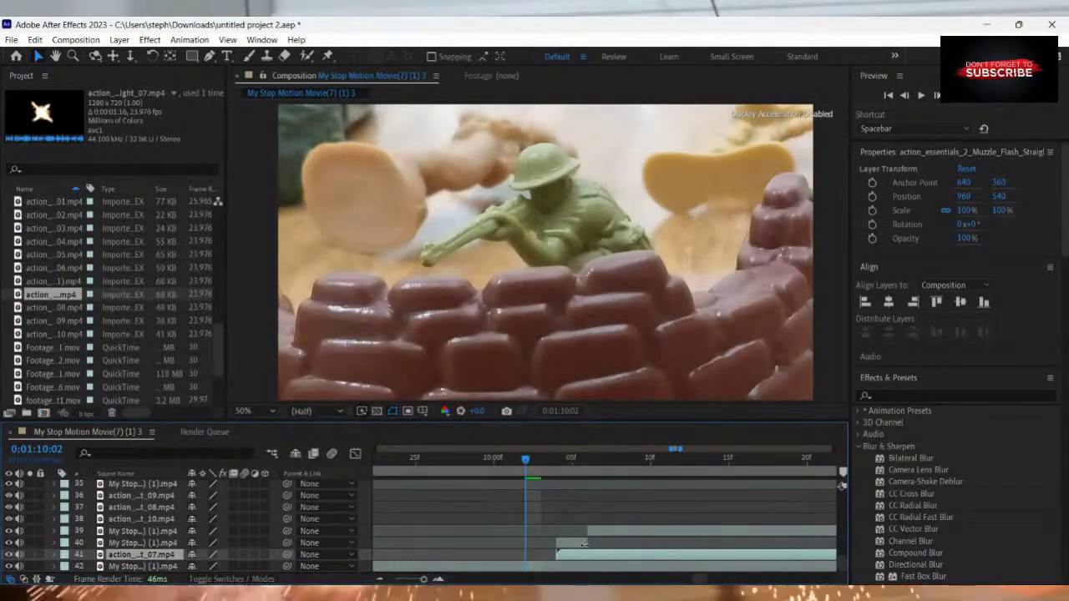
Extend the end of the short footage segment on layer 40 to 0:01:10:07.
double_click(590, 542)
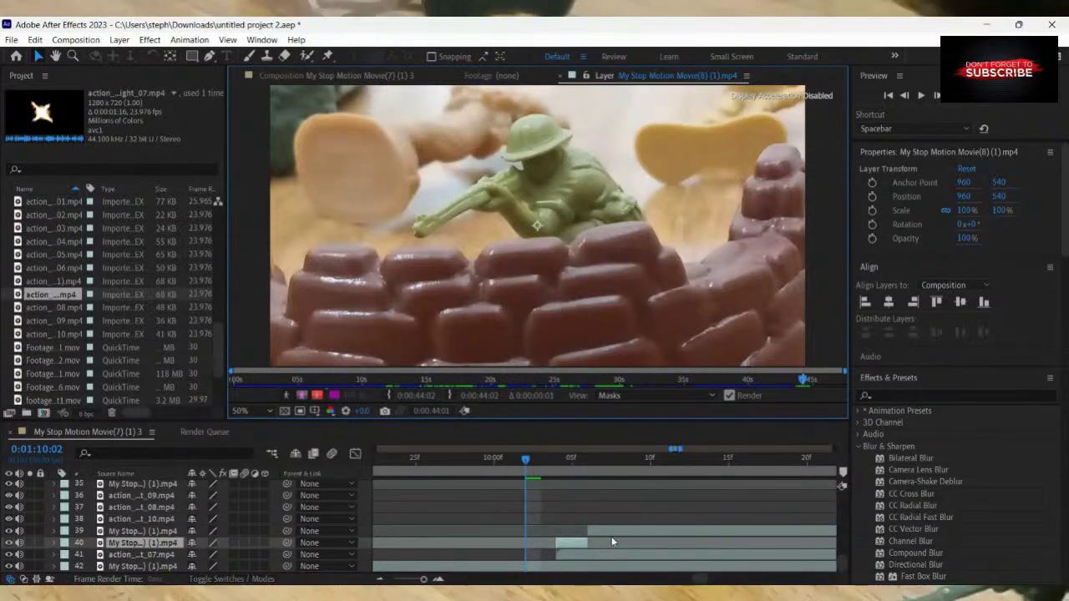
scroll(599, 543, down, 2)
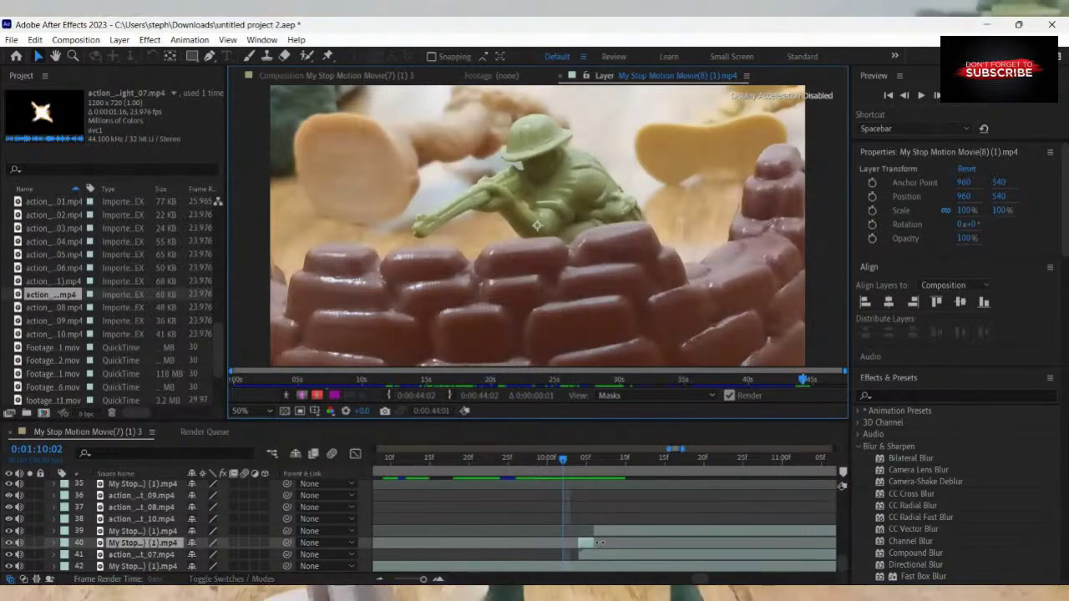
drag(591, 541, 600, 542)
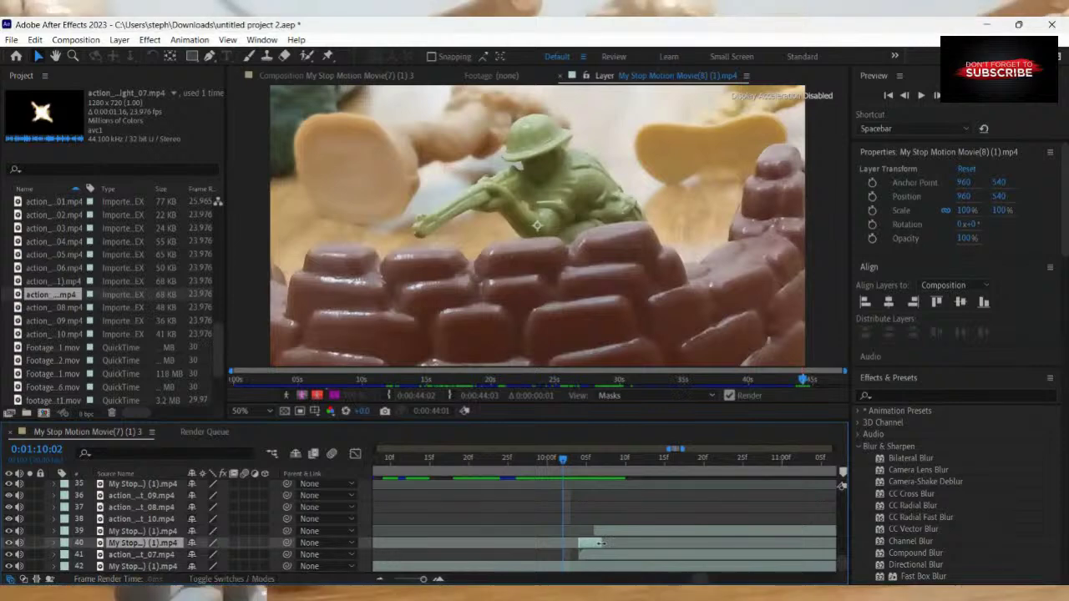
Try shifting the Muzzle Flash Straight 07 layer frame by frame to an earlier start, as far back as 0:01:09:28.
click(576, 554)
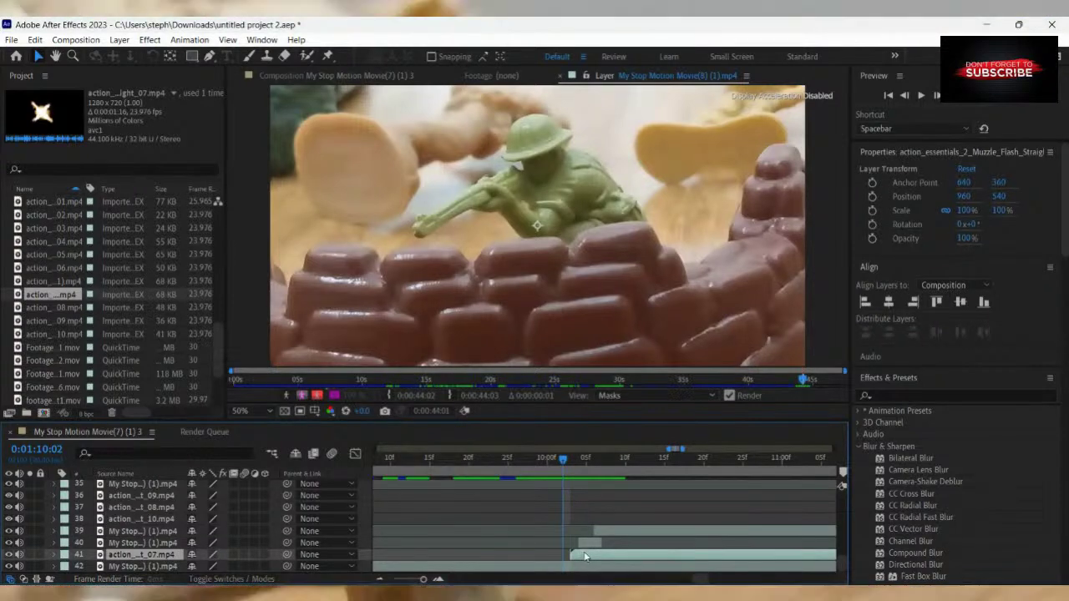
key(Page_Down)
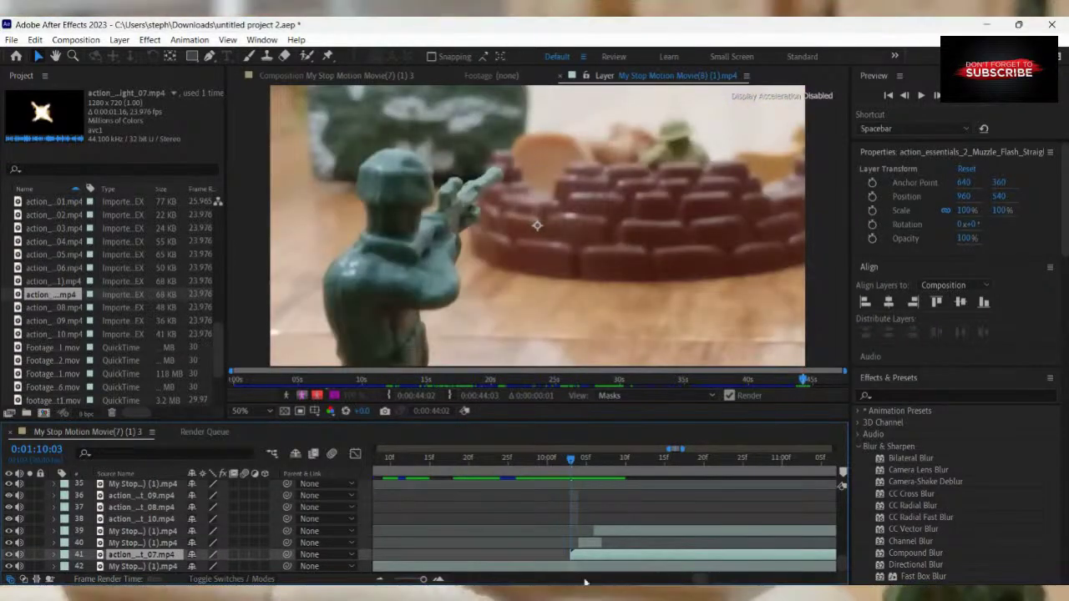
drag(592, 560, 571, 560)
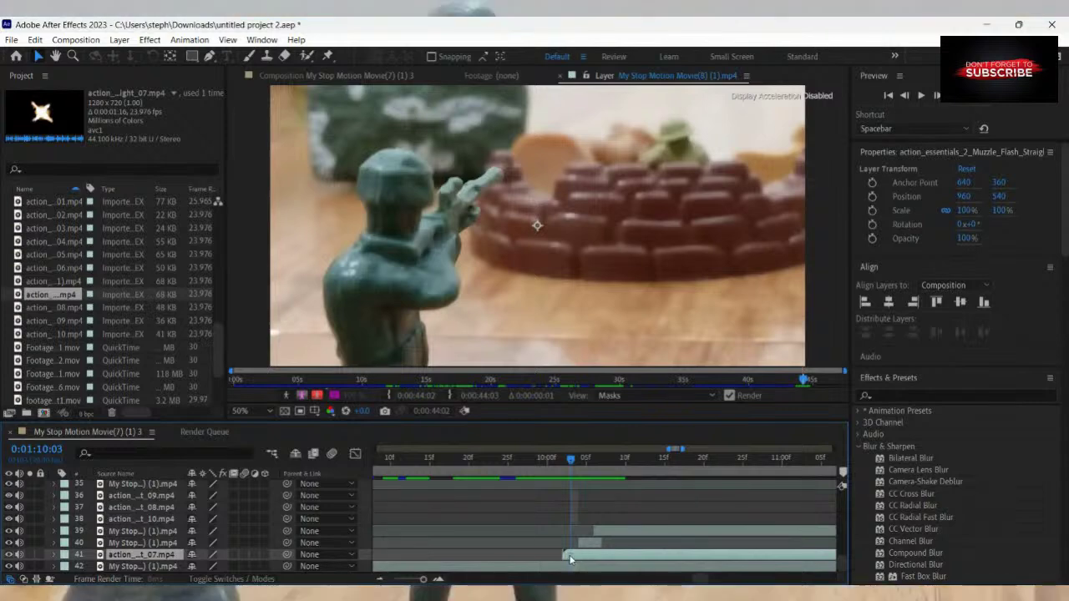
key(Page_Up)
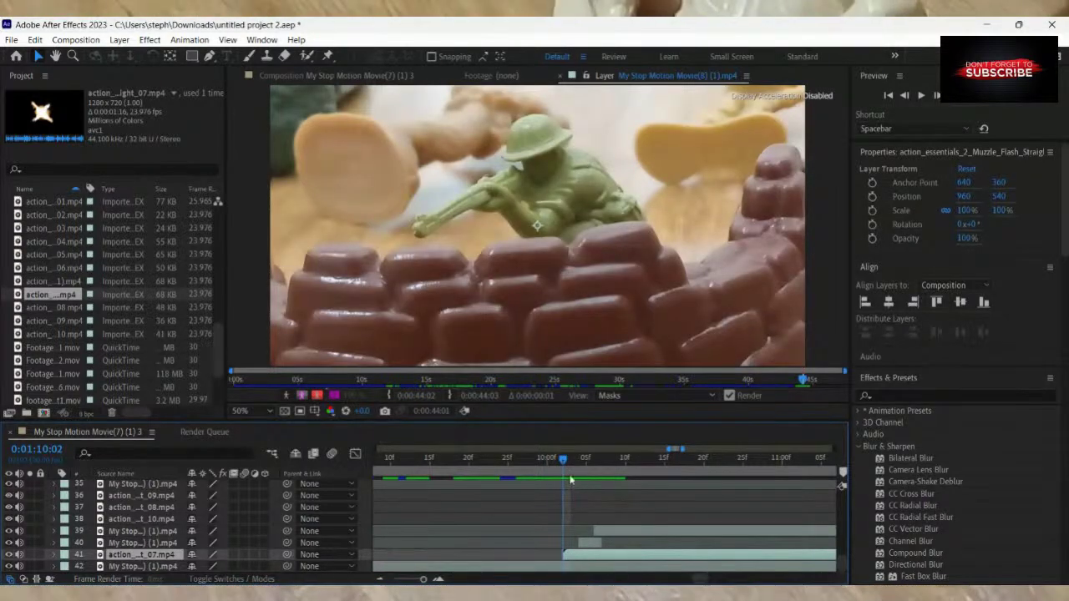
key(Page_Down)
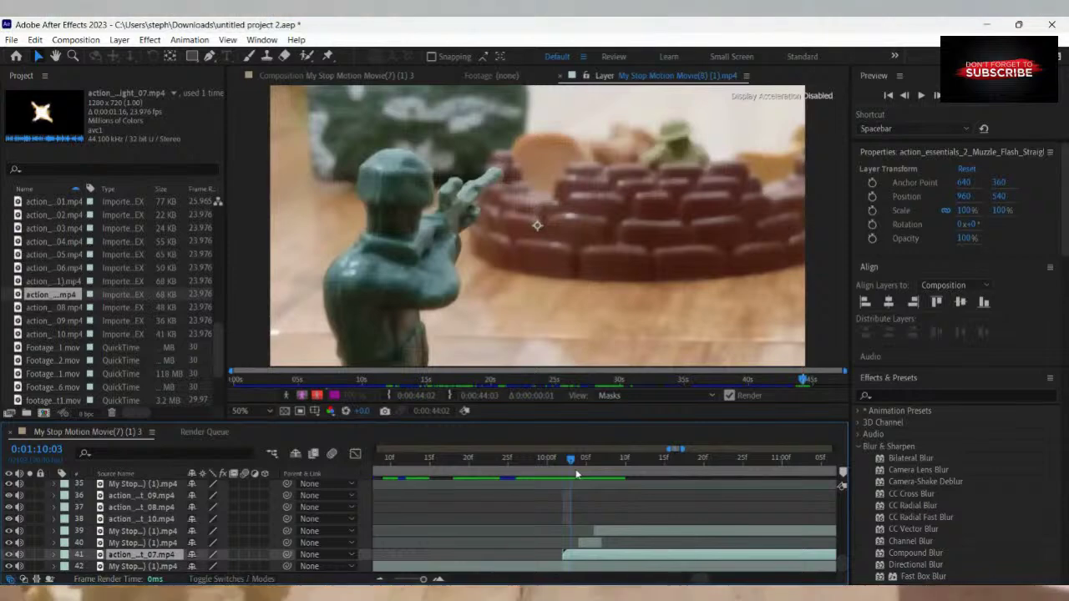
key(Page_Down)
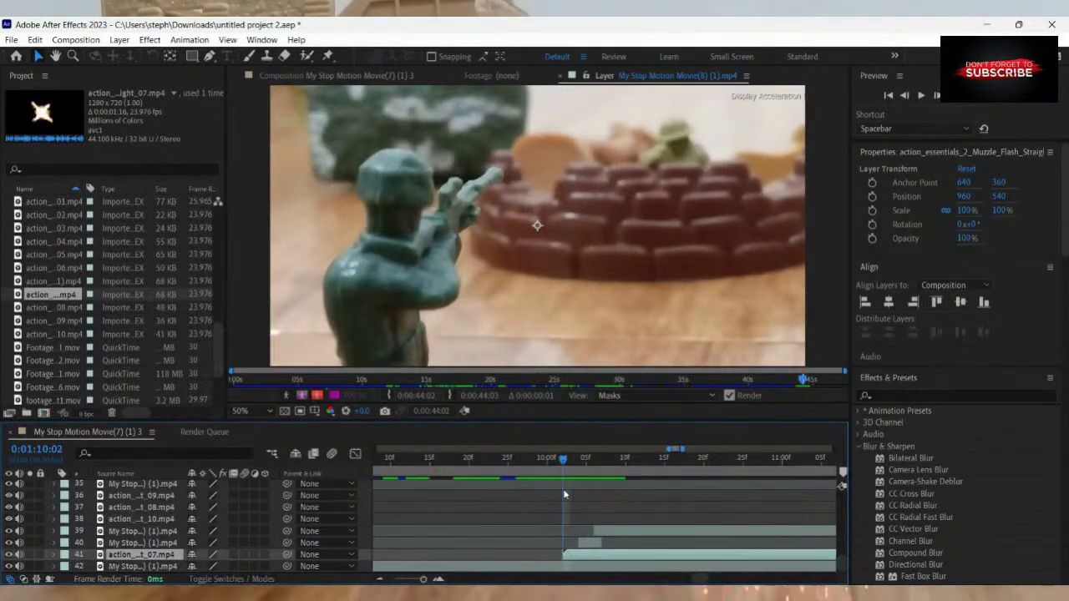
drag(595, 557, 574, 564)
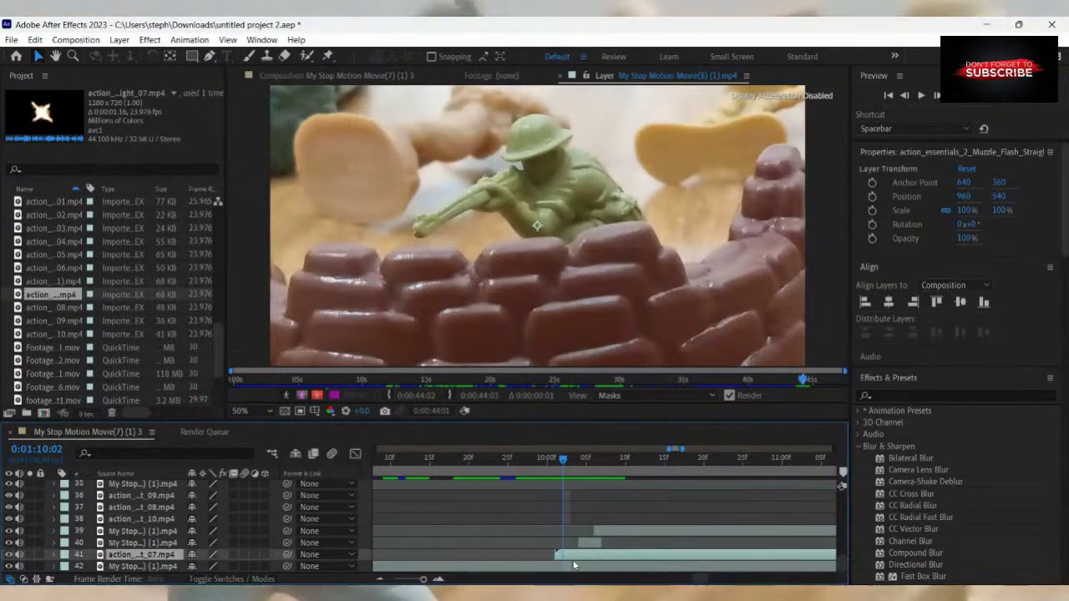
drag(565, 461, 544, 475)
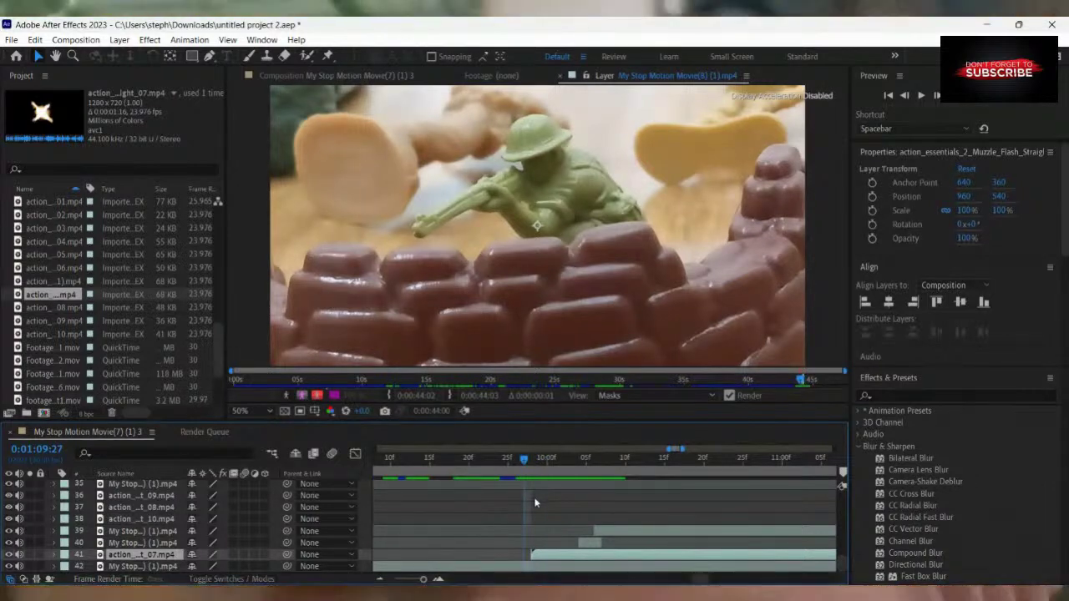
Delete the Muzzle Flash Straight 07 layer and set the start of the later footage segment on layer 39 to 0:01:10:08.
key(Delete)
click(631, 548)
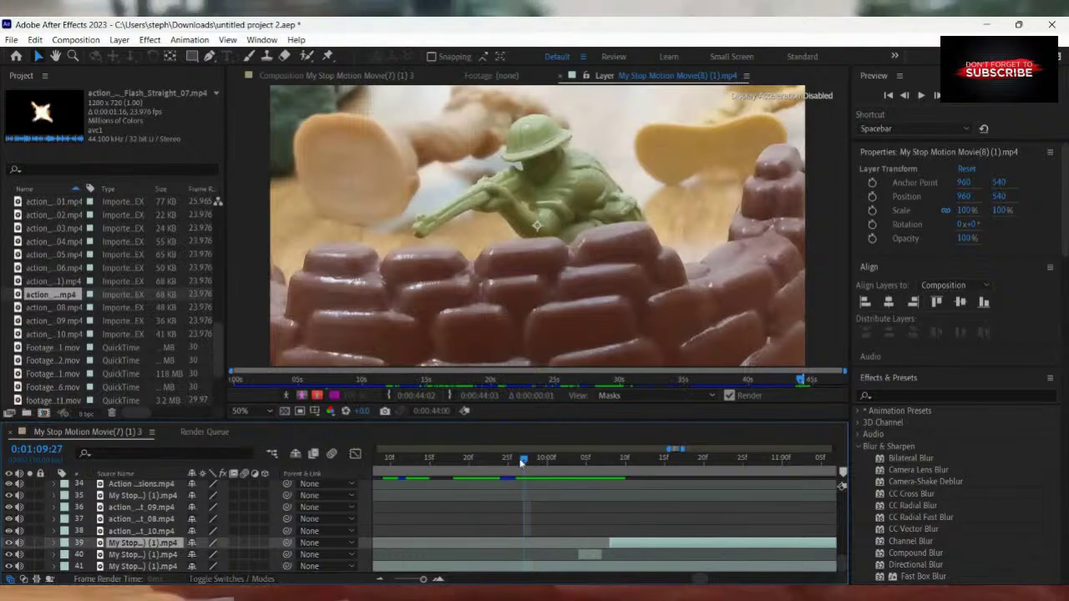
Step through the rifleman shot between 0:01:10:04 and 0:01:10:11 to examine the frames around the footage segment cuts.
drag(527, 464, 569, 475)
click(582, 478)
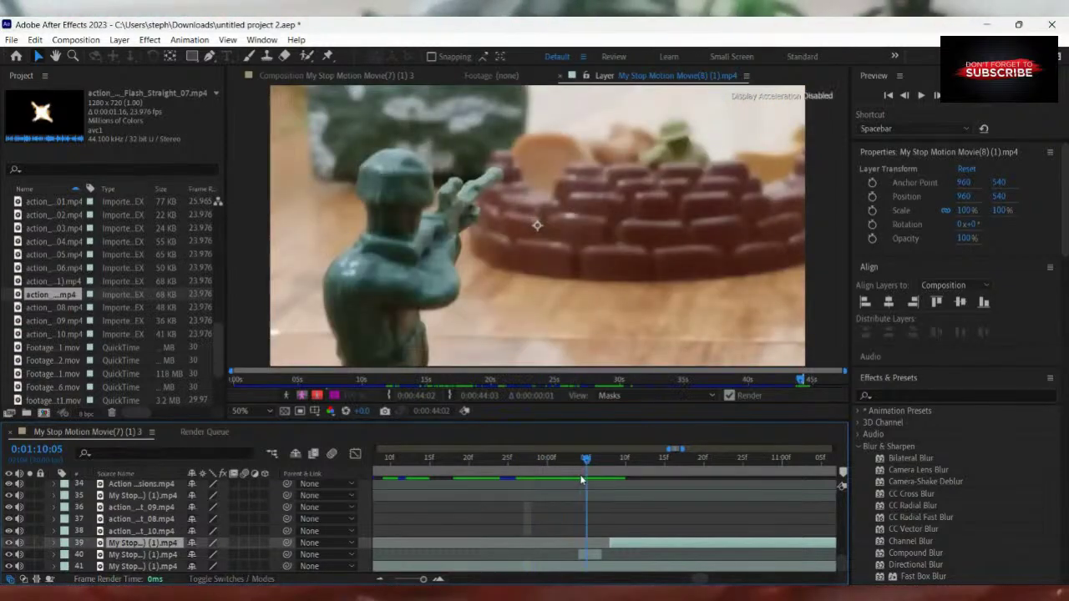
click(598, 480)
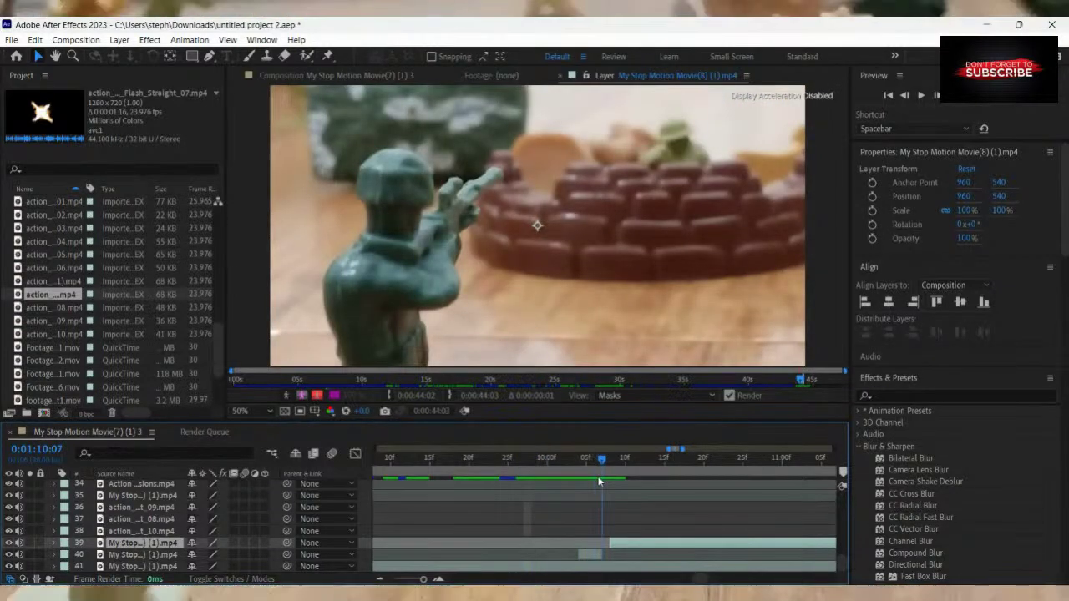
key(minus)
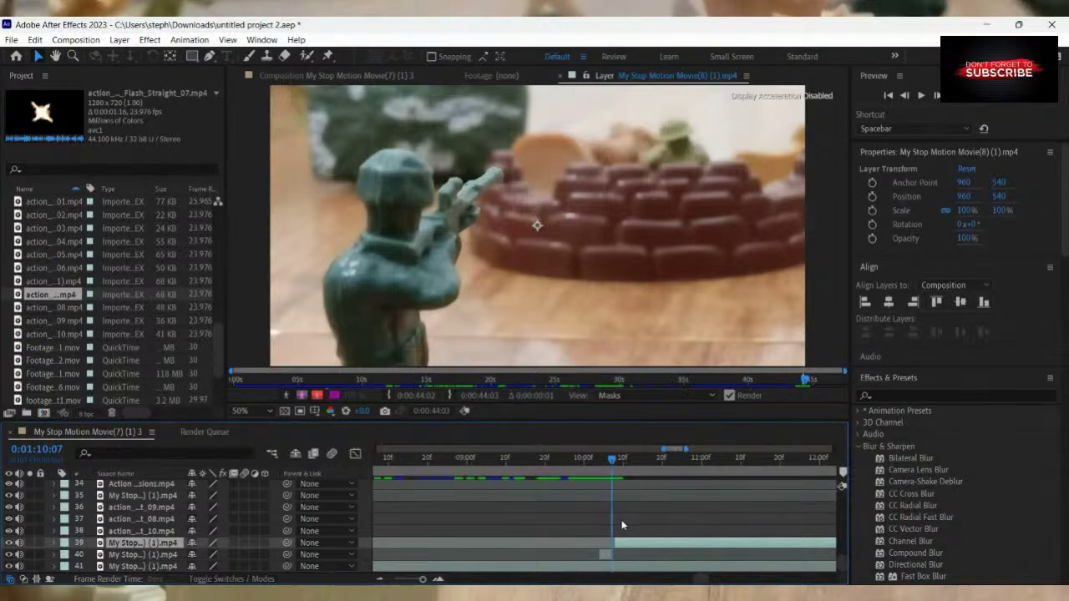
drag(614, 461, 603, 518)
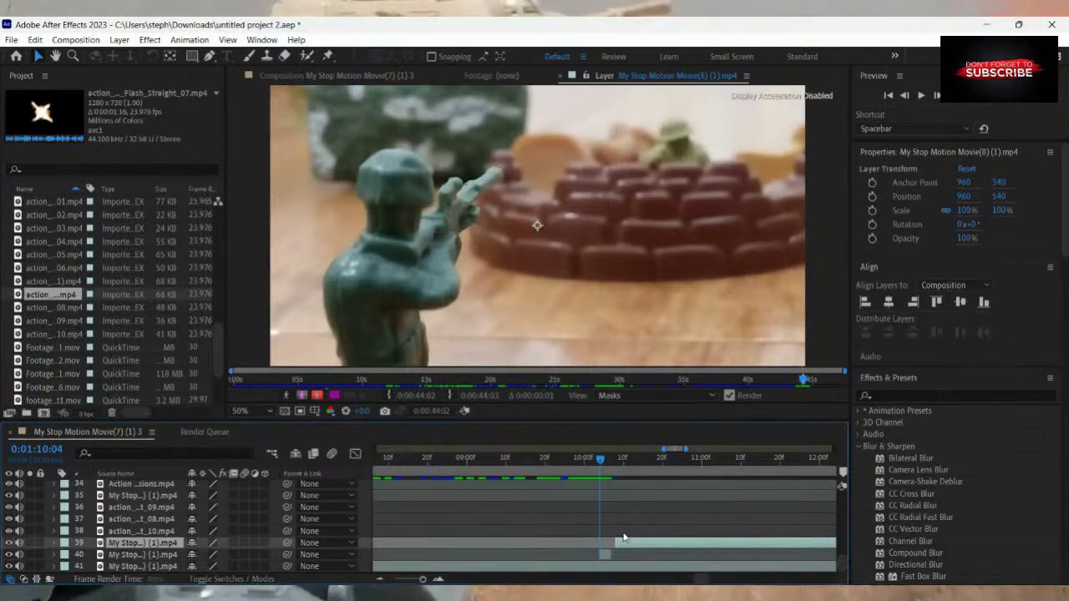
scroll(623, 537, down, 2)
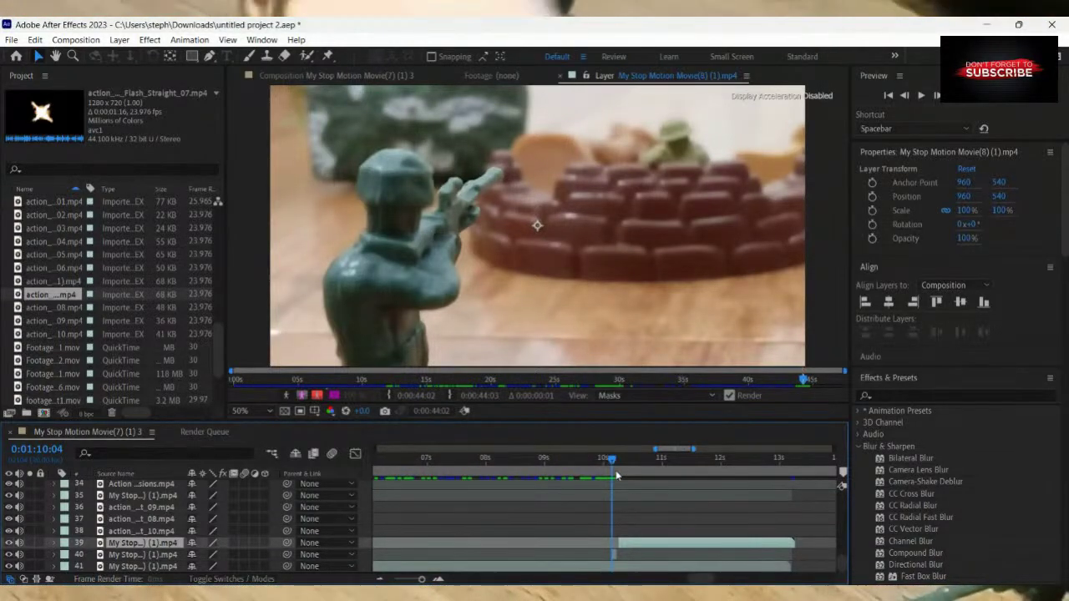
mouse_move(613, 466)
mouse_down()
mouse_move(628, 474)
mouse_move(619, 485)
mouse_up()
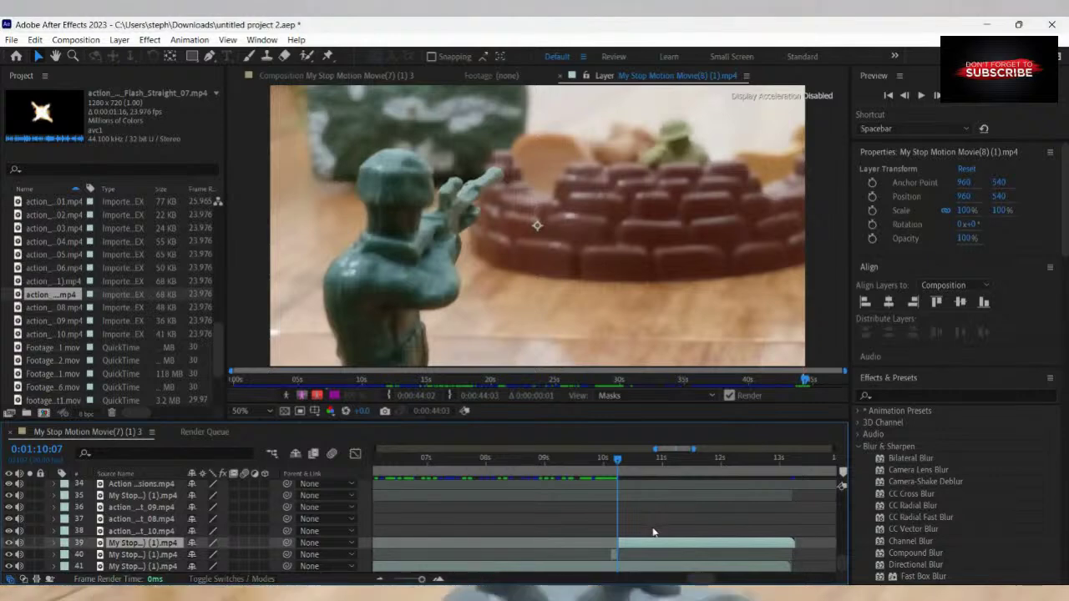
scroll(656, 532, up, 3)
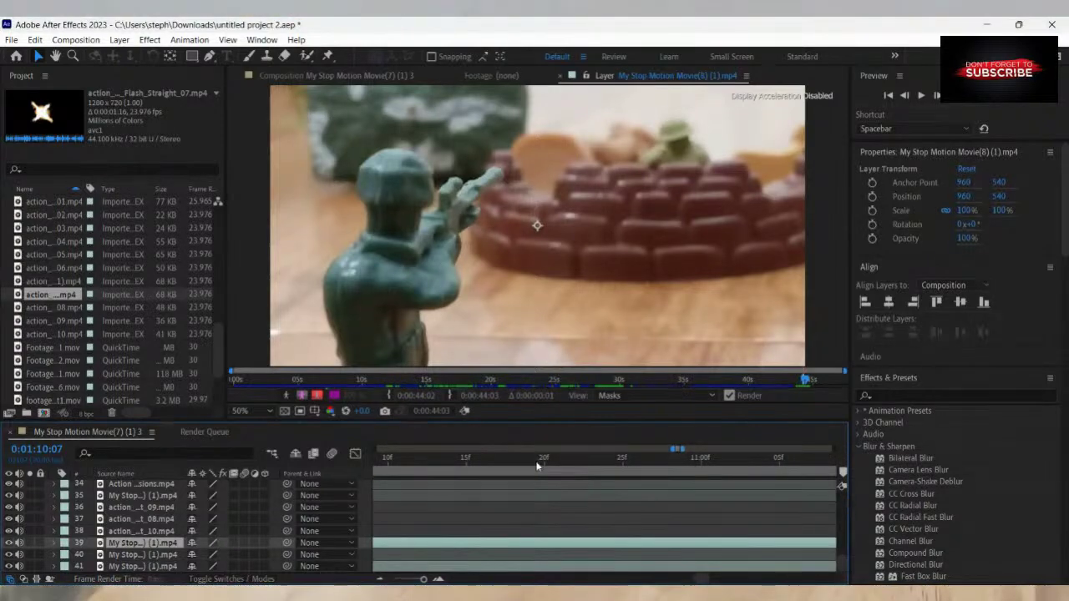
key(Page_Down)
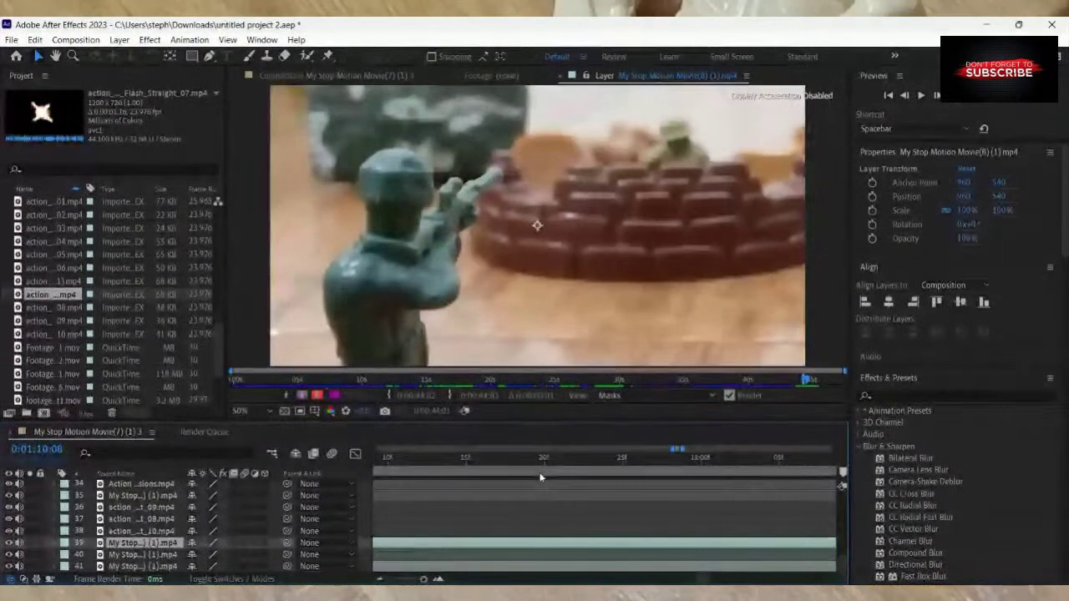
click(561, 524)
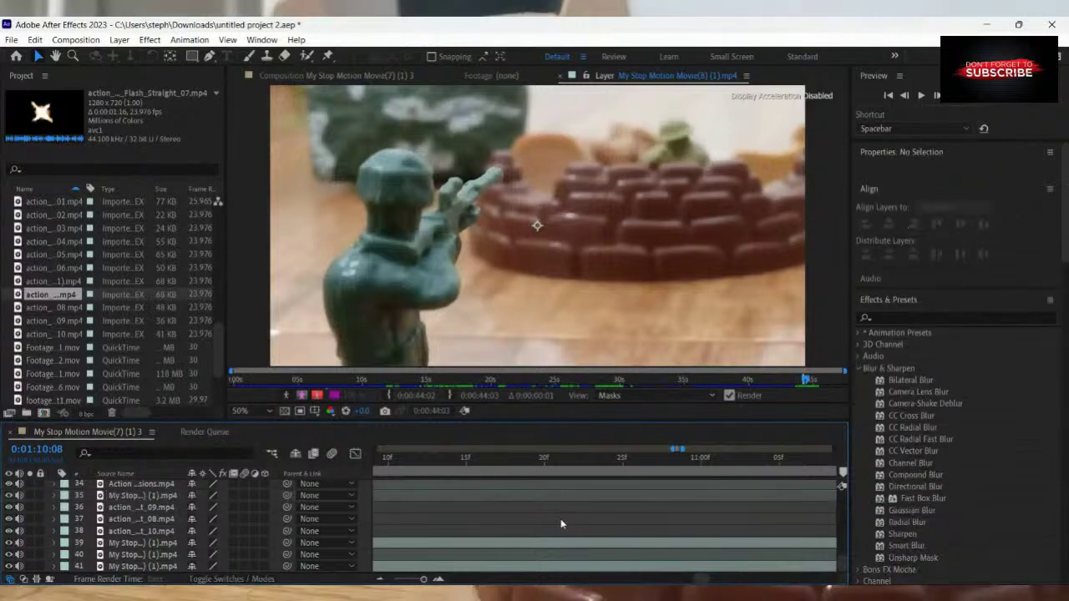
click(408, 459)
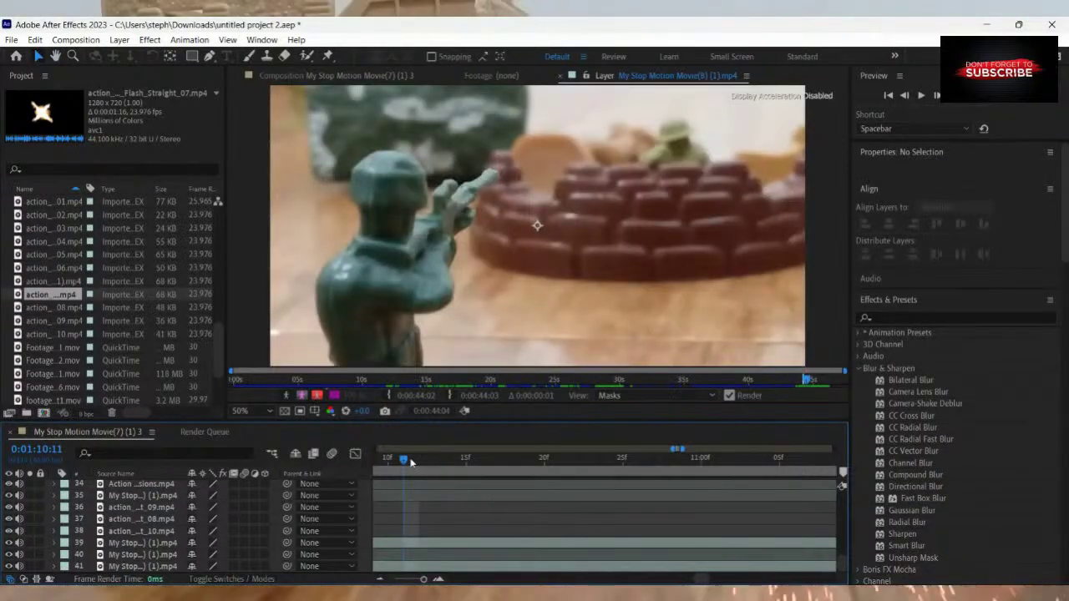
drag(409, 463, 441, 464)
key(Page_Down)
key(Page_Down)
key(Page_Down)
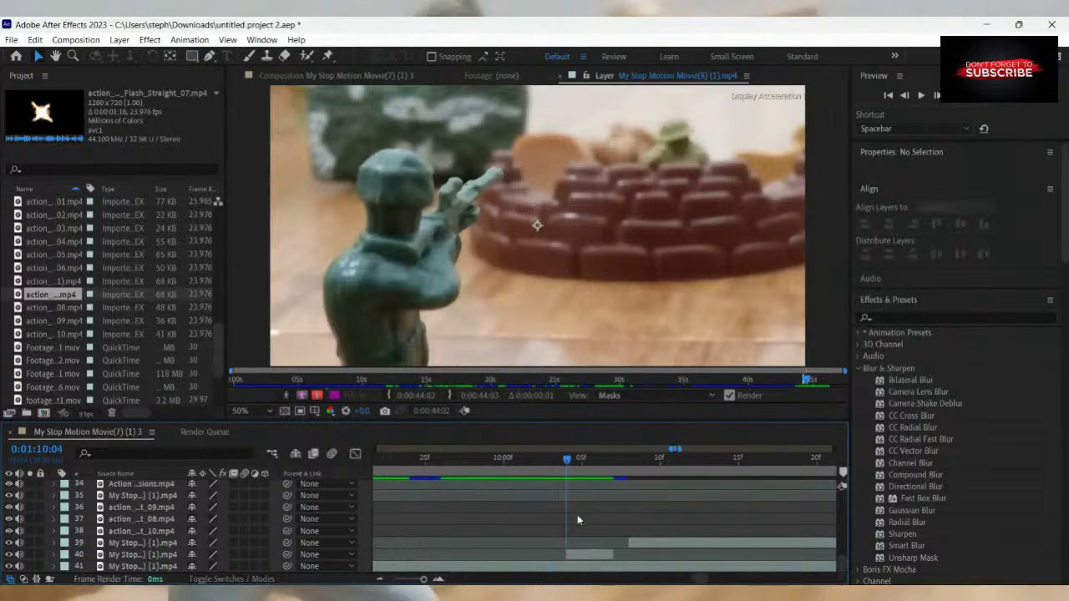
key(Page_Down)
key(Page_Down)
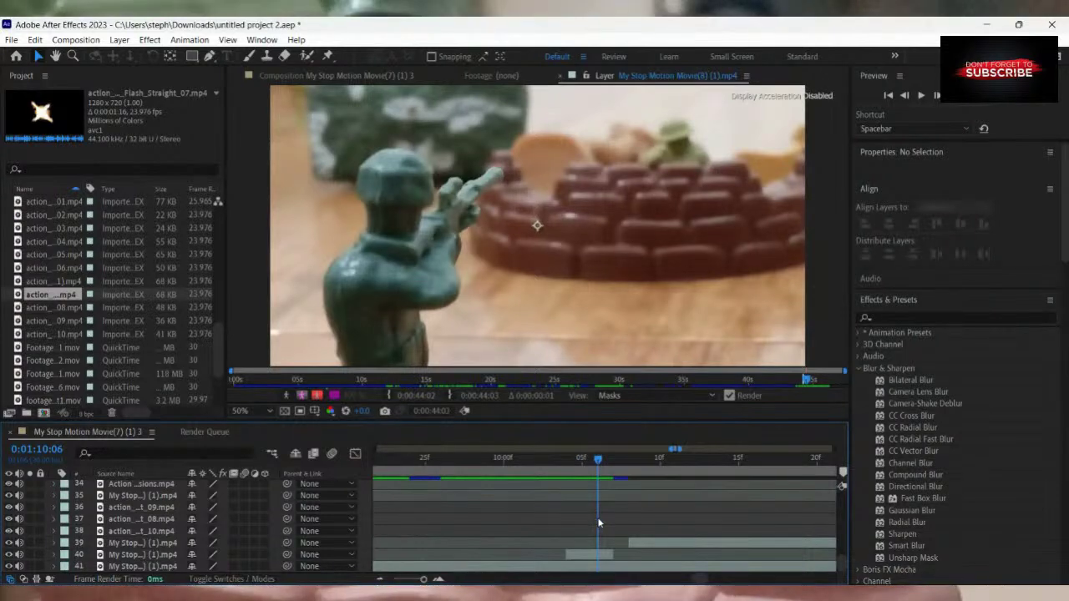
key(Page_Down)
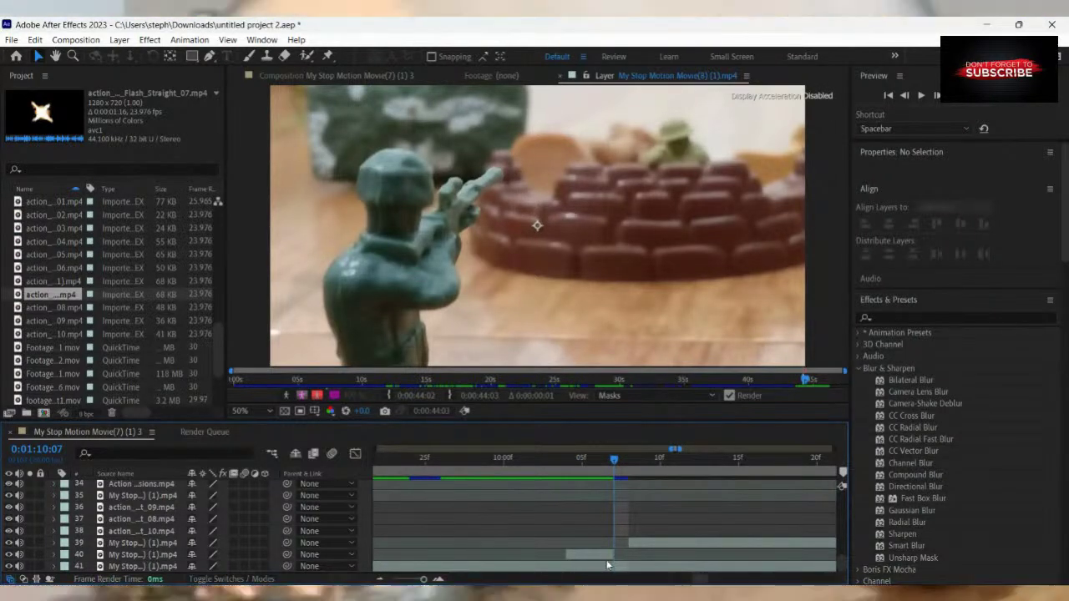
Extend the layer 40 footage segment's end to 0:01:10:08 and add the Muzzle Flash Straight 07 clip beneath it, starting at 0:01:10:04.
click(612, 555)
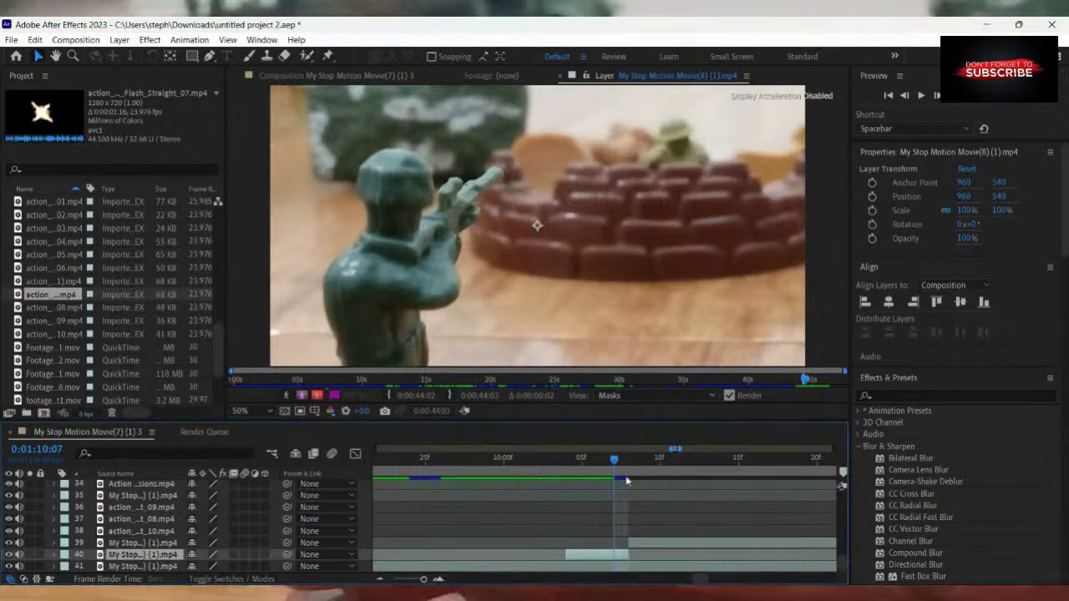
click(567, 475)
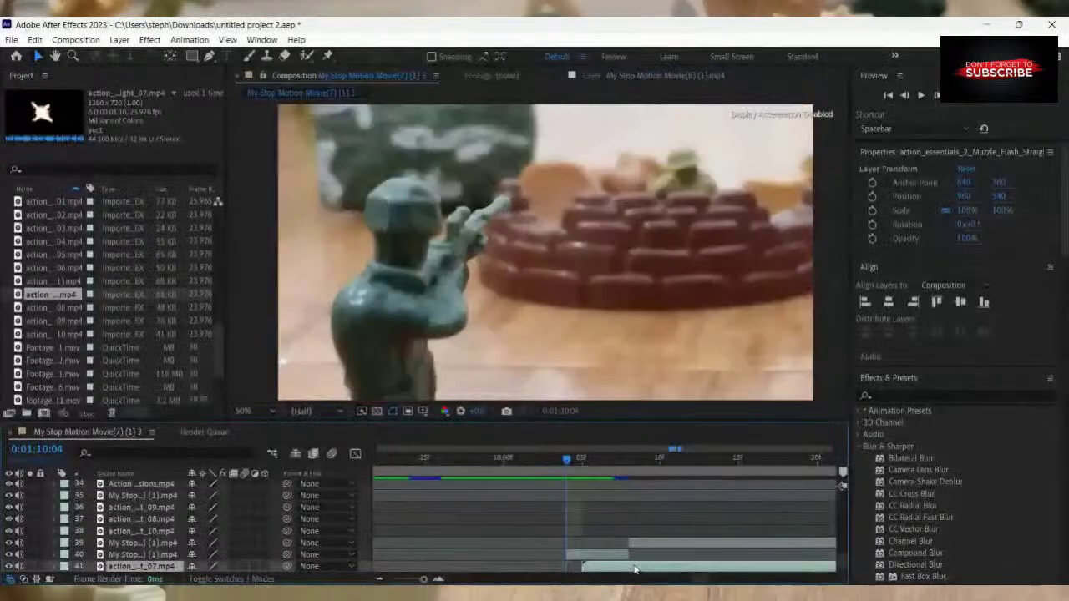
drag(603, 570, 562, 574)
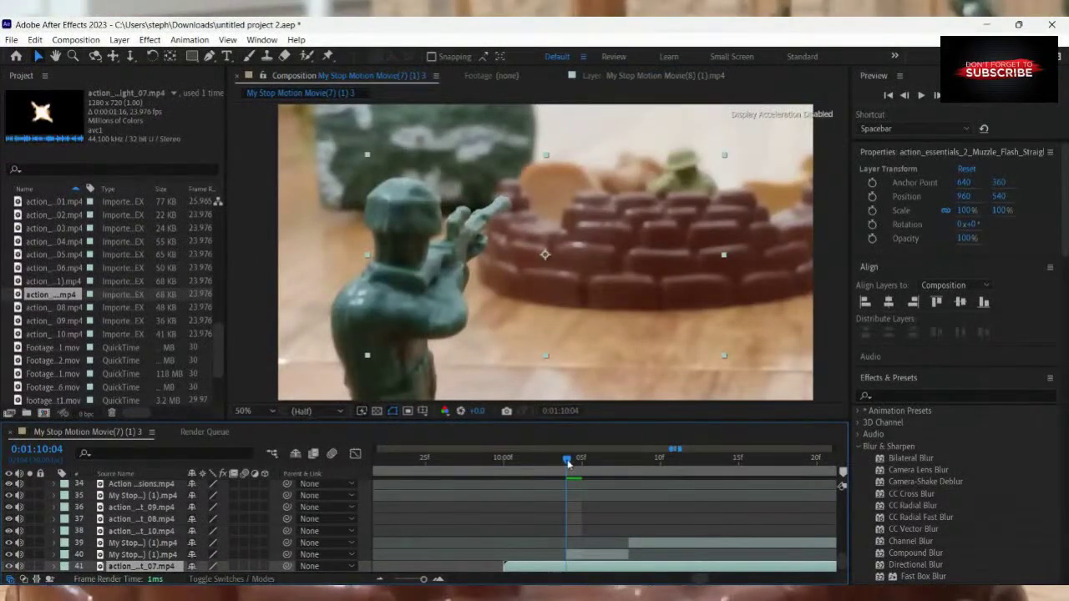
drag(567, 463, 534, 519)
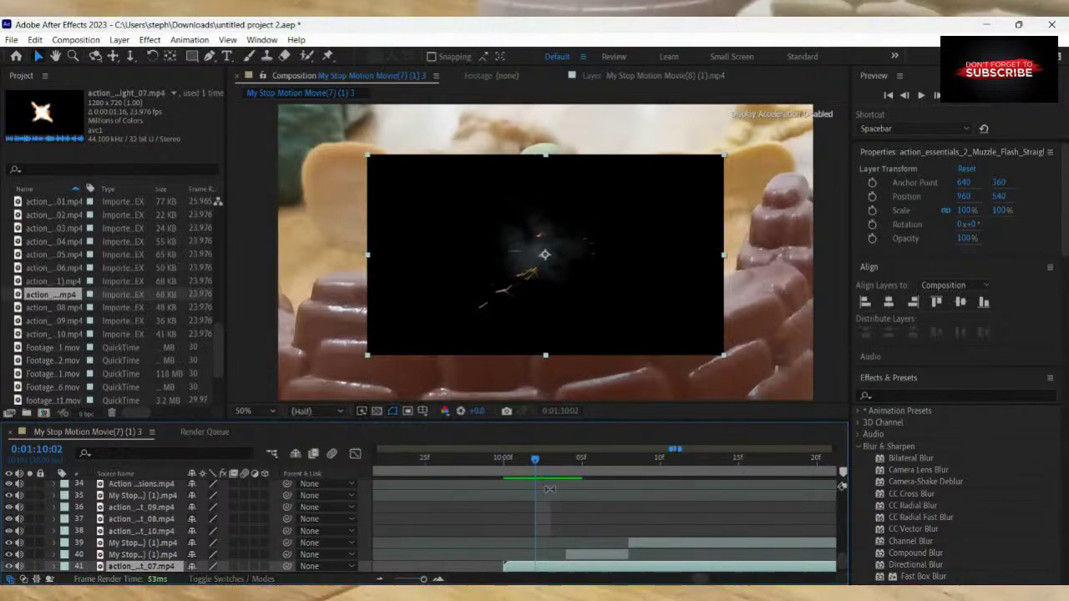
drag(553, 573, 599, 574)
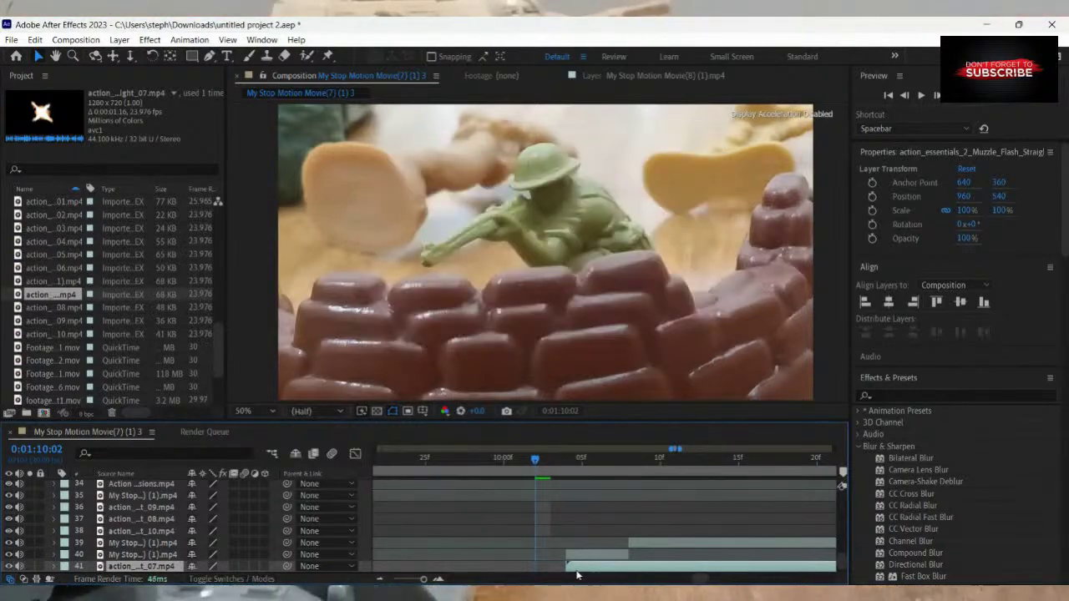
Check the frames after the shot and split the later footage segment on layer 39 at 0:01:10:12.
drag(537, 467, 604, 485)
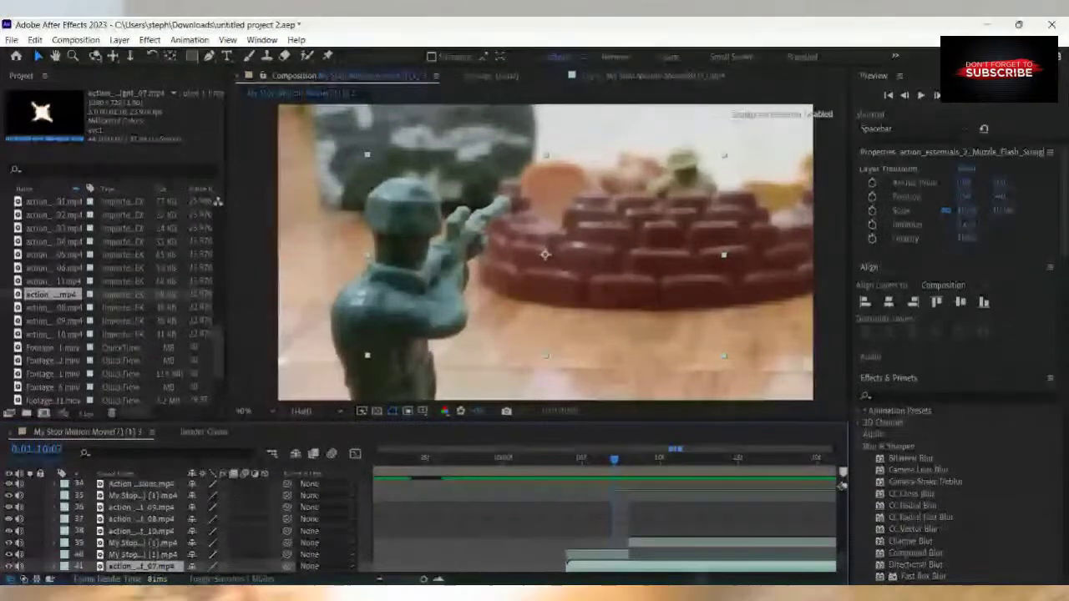
drag(614, 462, 580, 479)
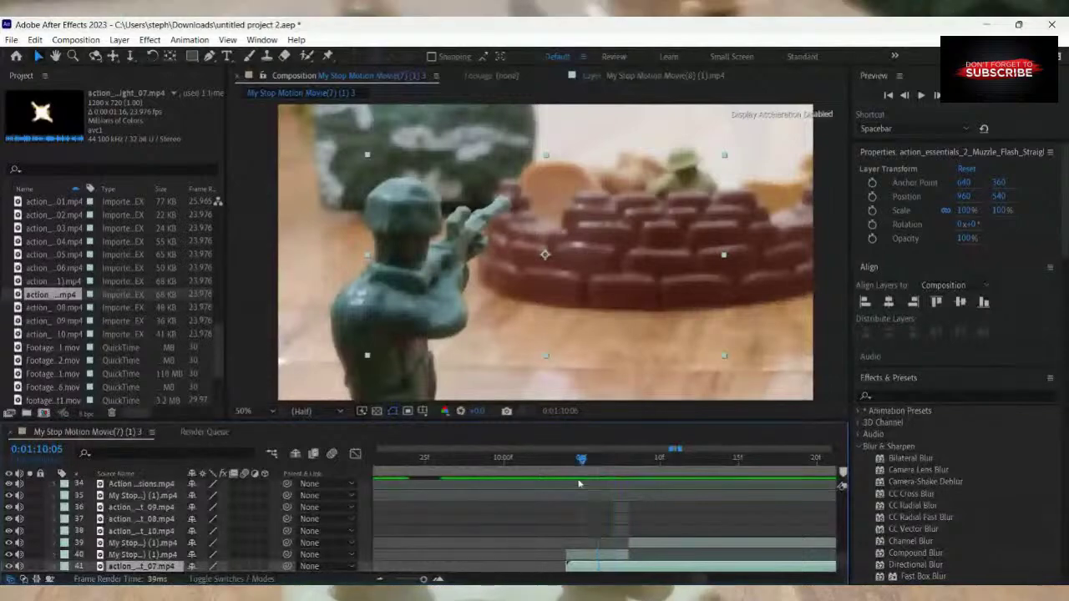
click(565, 461)
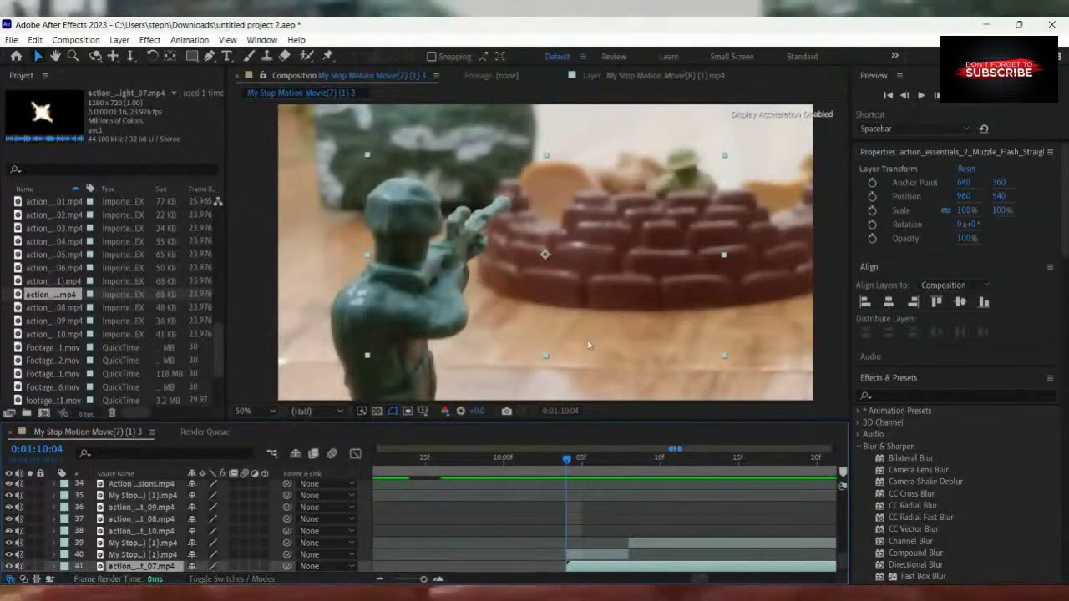
drag(565, 461, 702, 545)
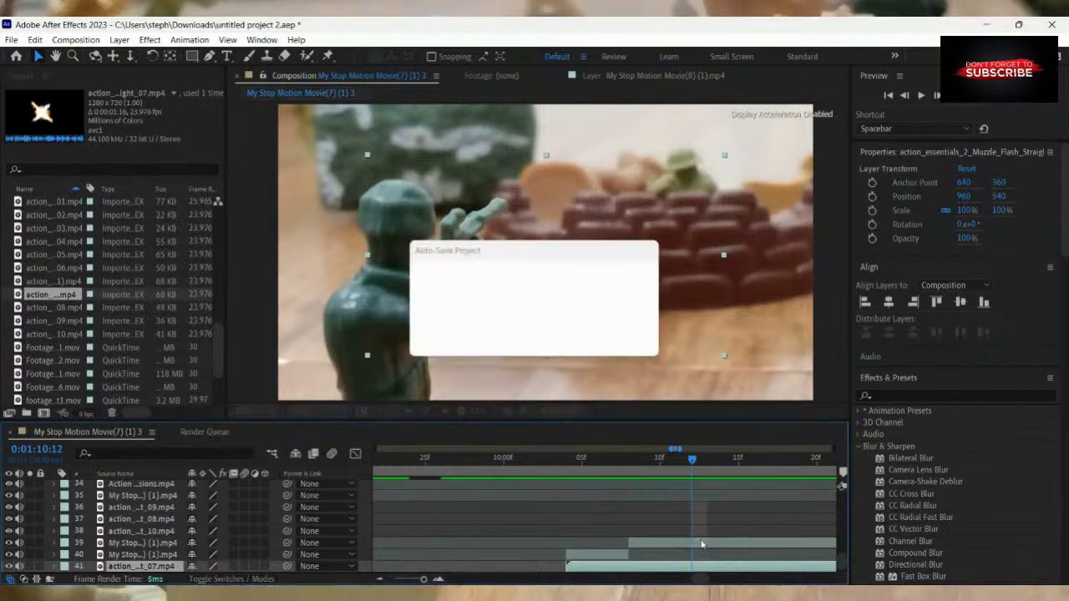
click(701, 544)
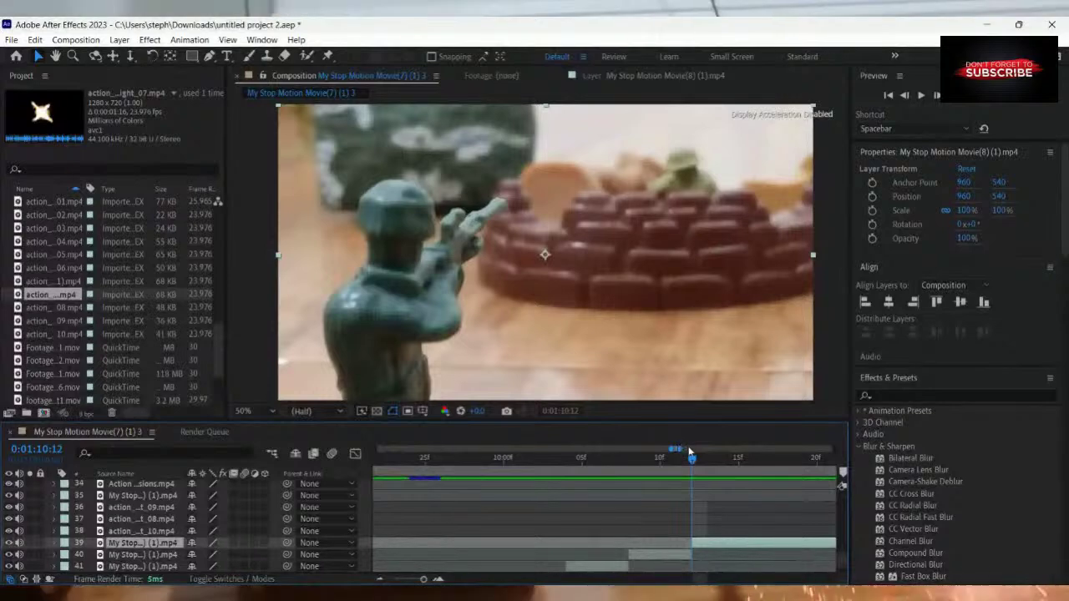
On the layer 41 footage segment at 0:01:10:04, start a Pen tool mask along the upper edge of the rifleman's rifle and hands.
drag(692, 464, 565, 501)
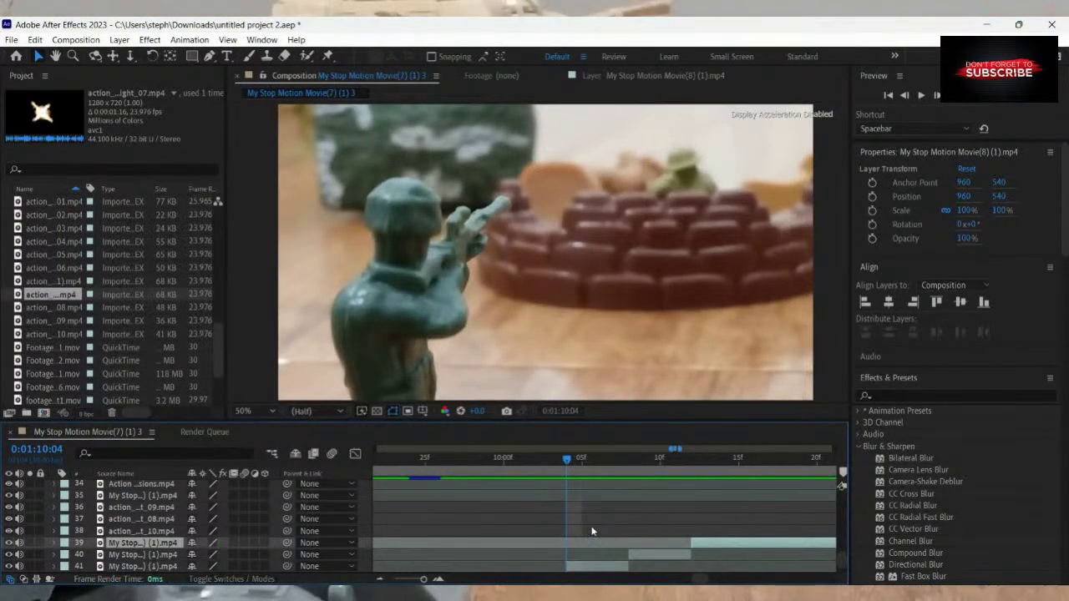
scroll(591, 531, down, 1)
click(576, 541)
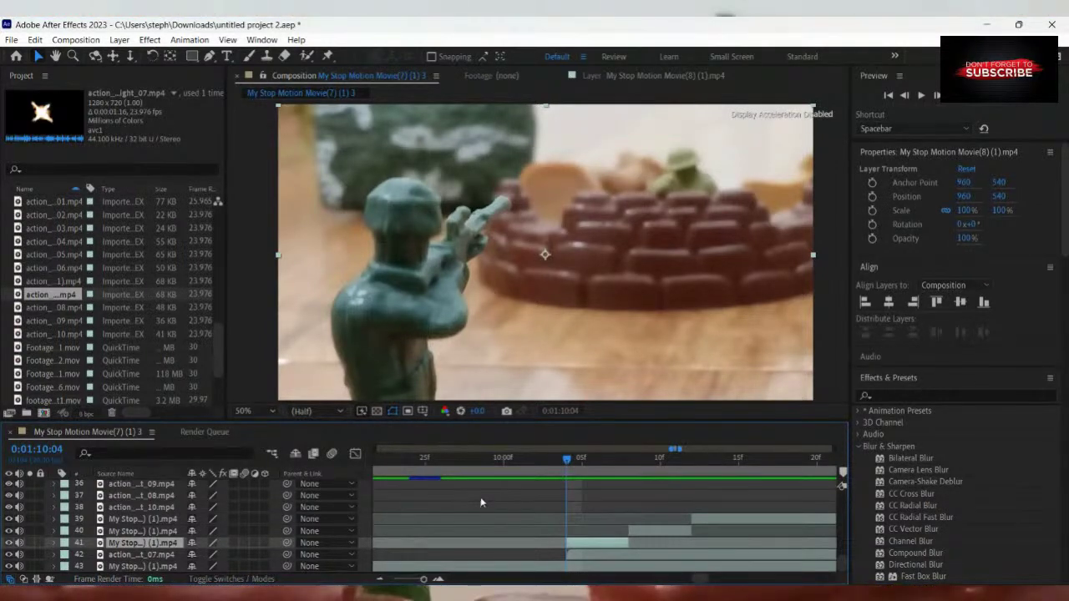
click(210, 56)
scroll(442, 169, up, 2)
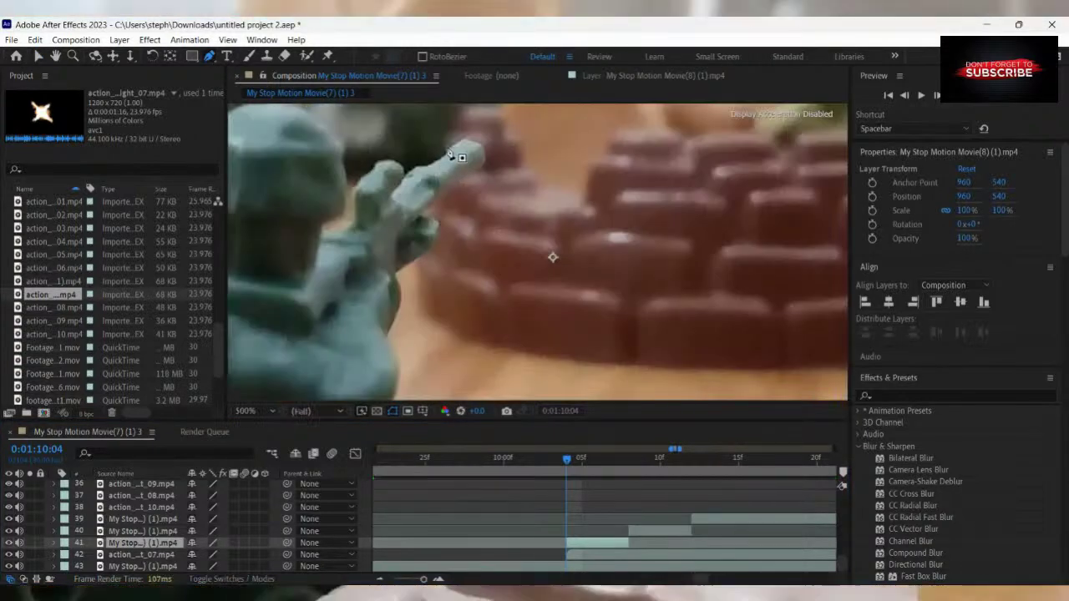
click(449, 151)
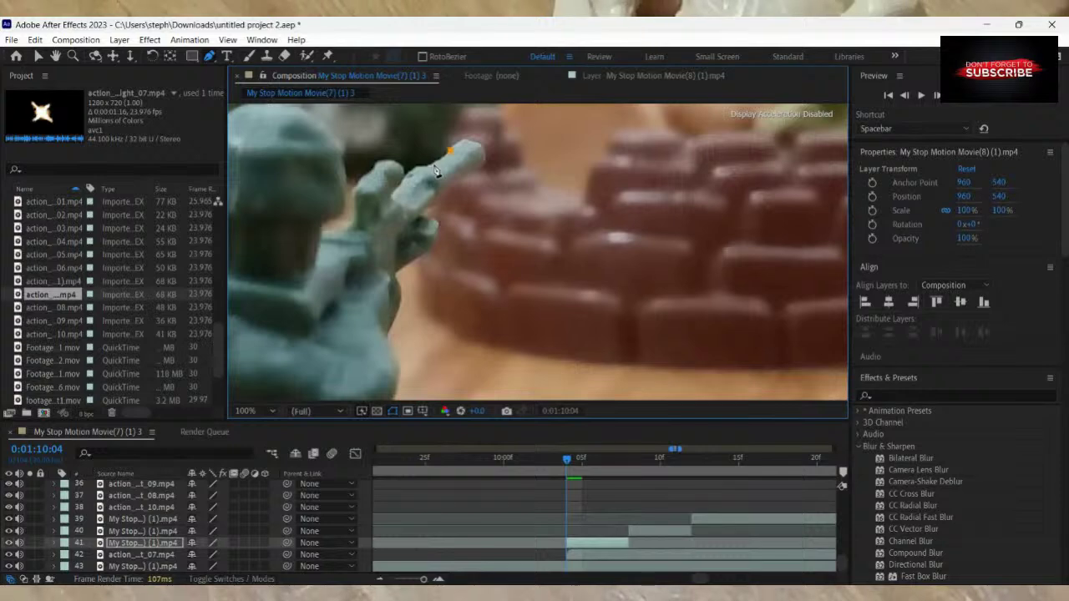
click(427, 167)
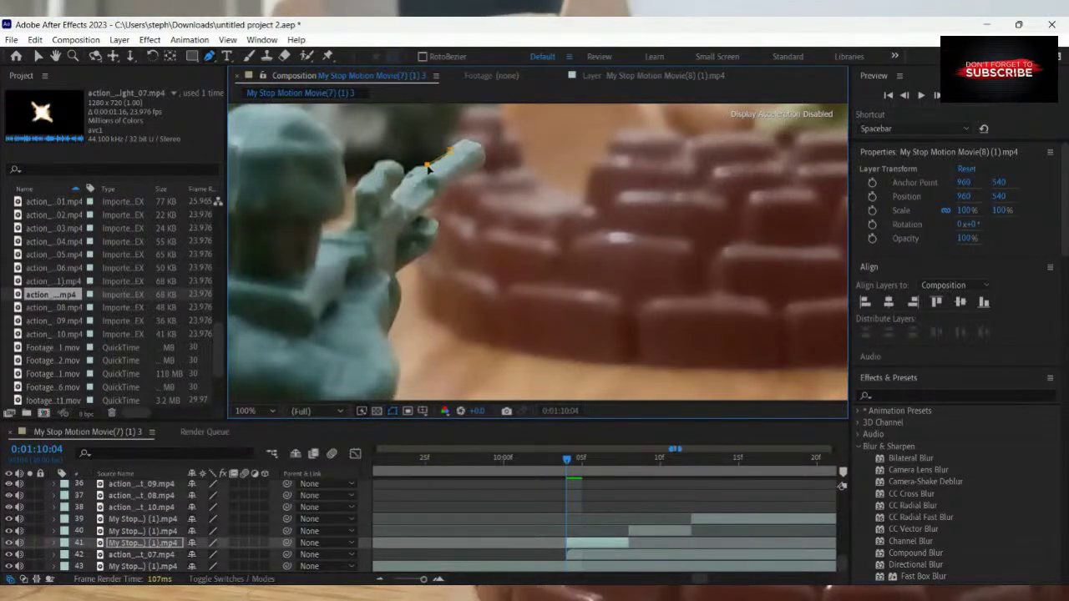
drag(427, 167, 428, 170)
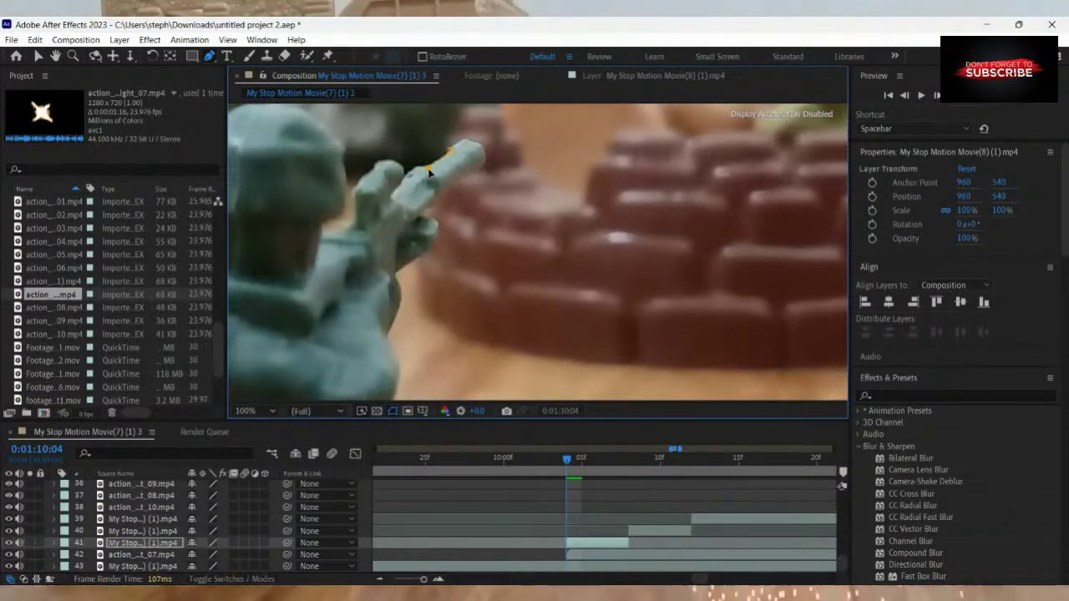
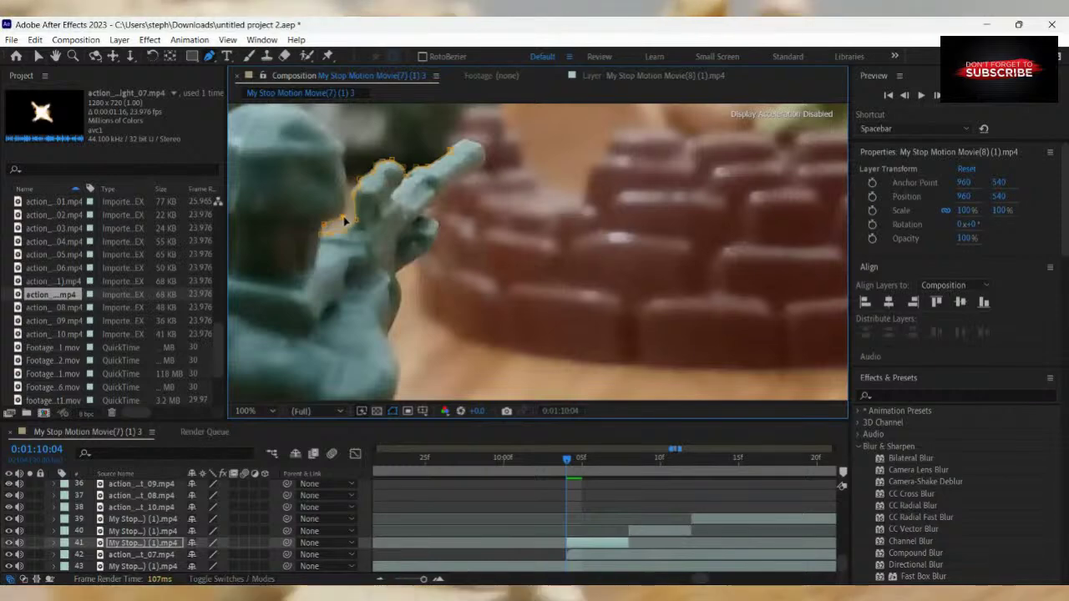
Continue the mask path up the rifle-facing side of the helmet and over its crown.
scroll(344, 193, up, 1)
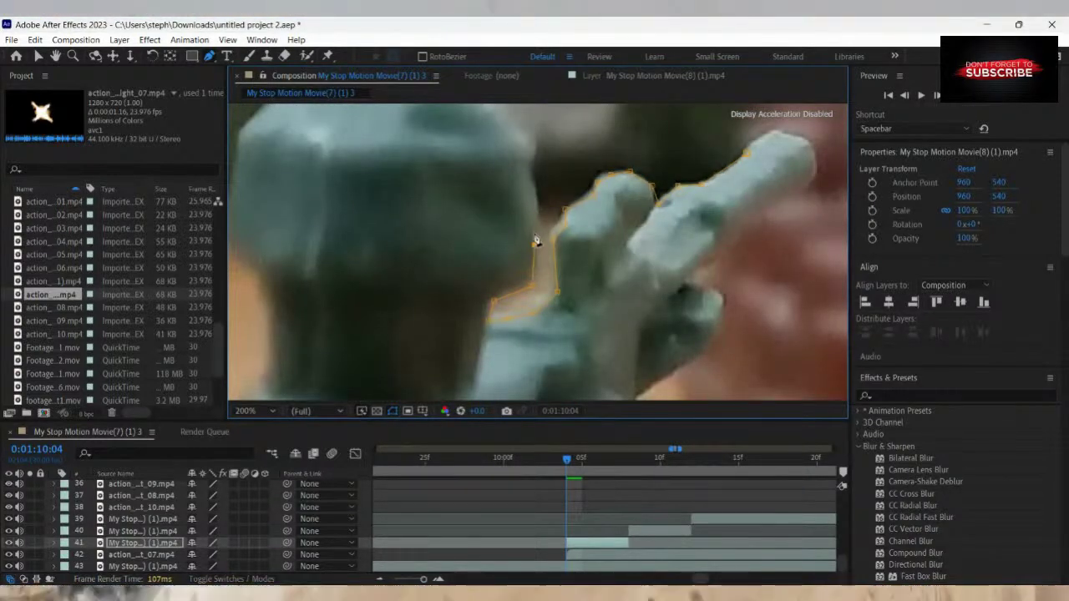
drag(537, 250, 540, 265)
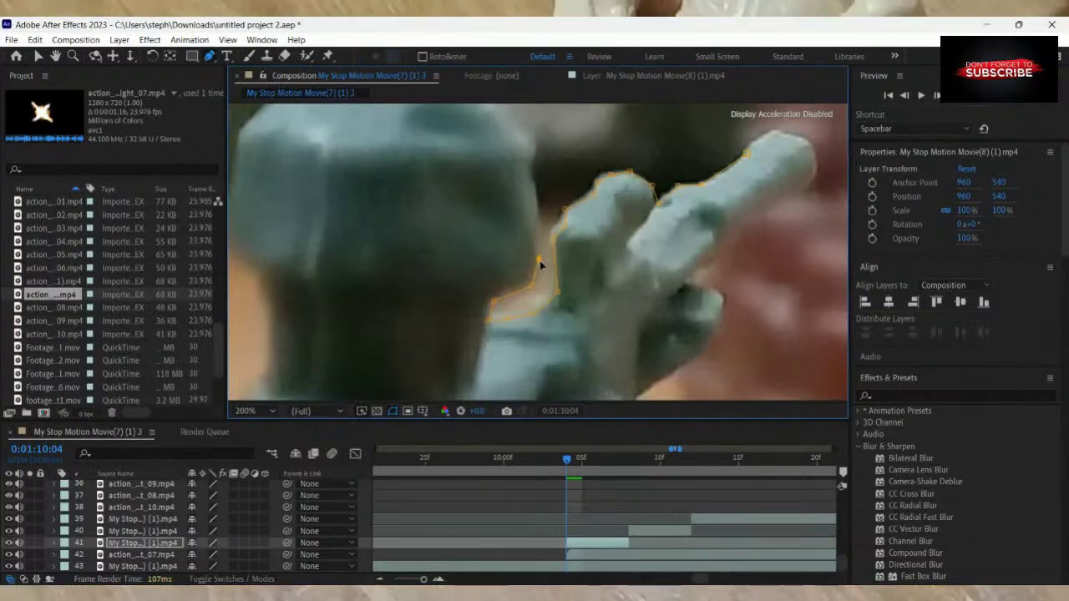
click(536, 205)
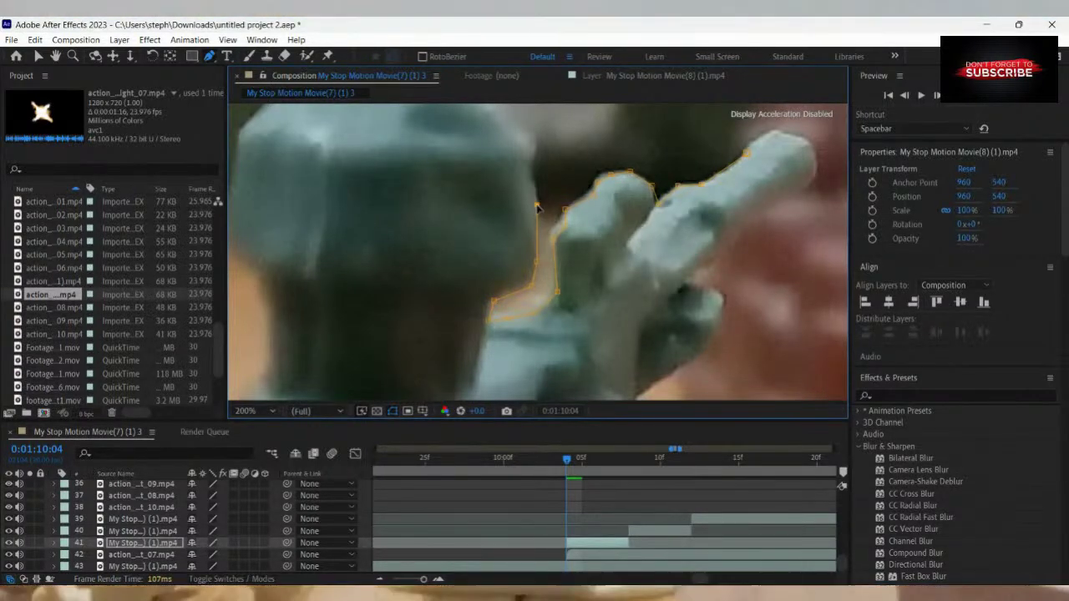
click(528, 160)
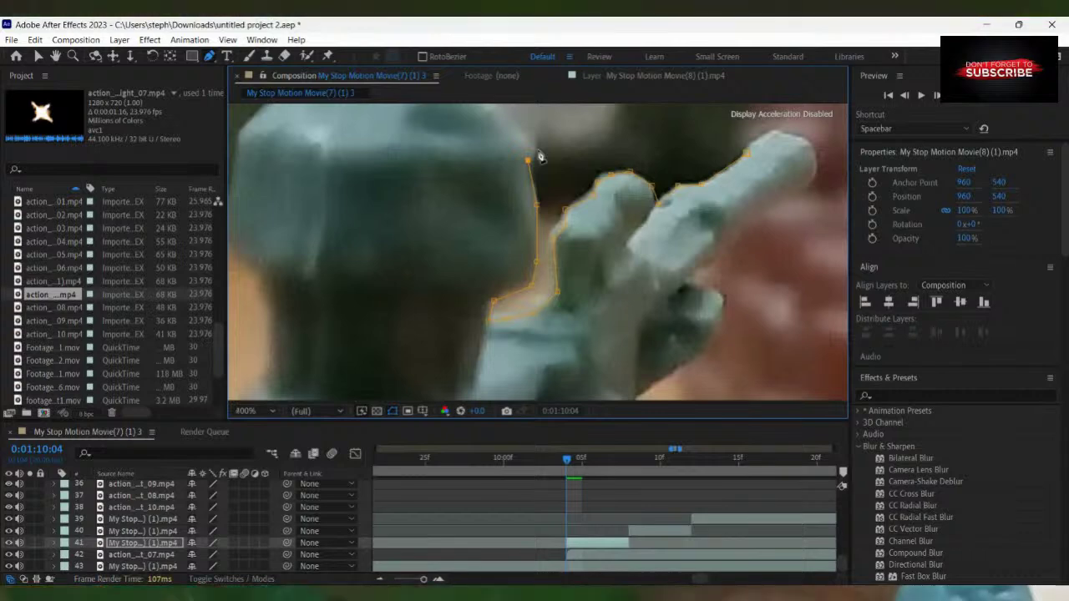
scroll(539, 157, up, 1)
scroll(535, 169, down, 2)
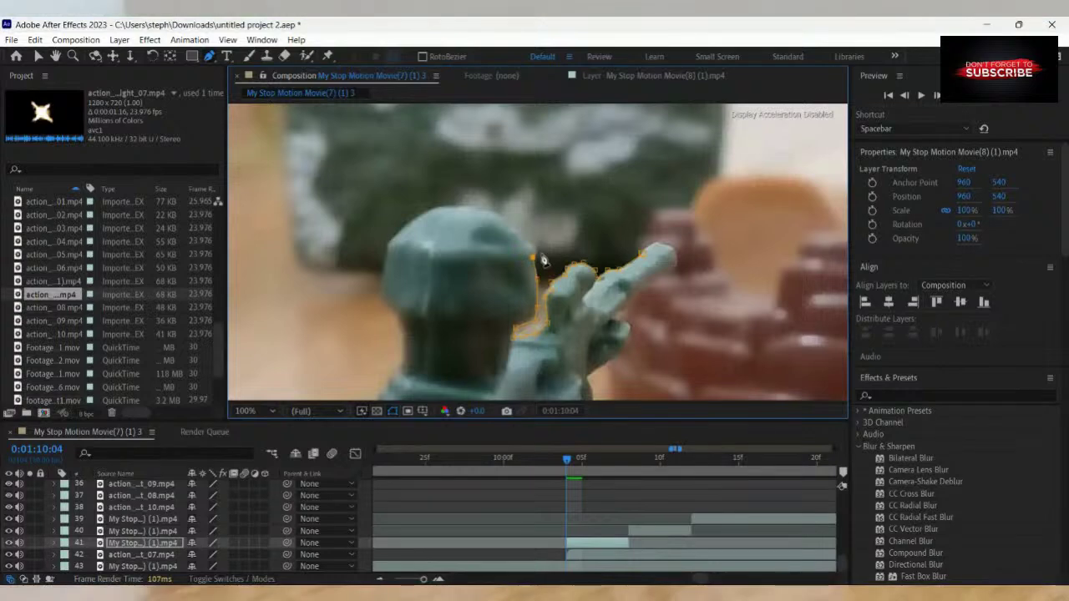
scroll(539, 258, up, 1)
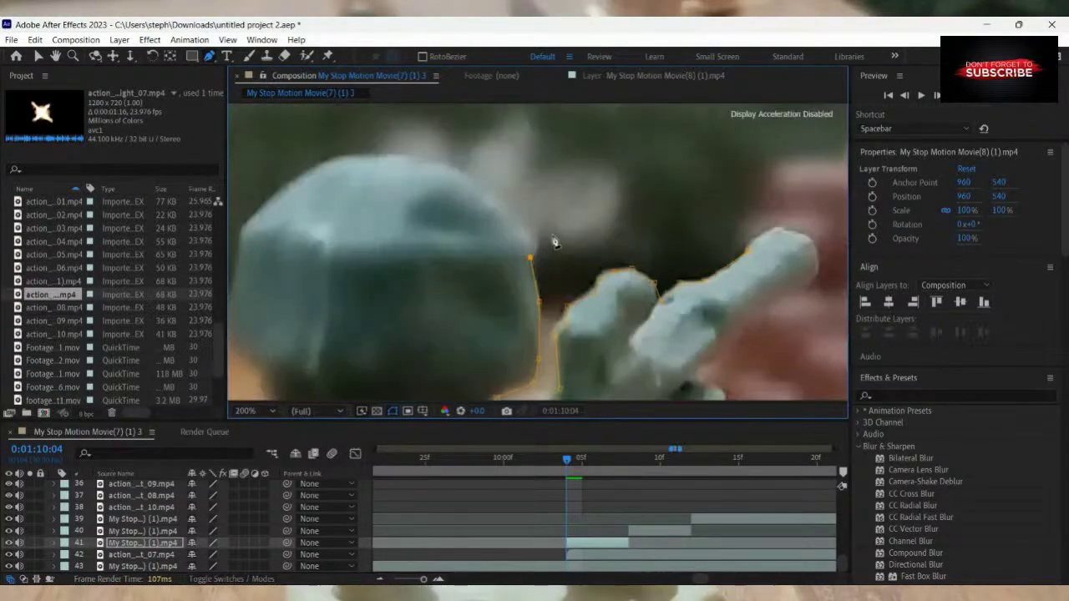
drag(534, 255, 539, 247)
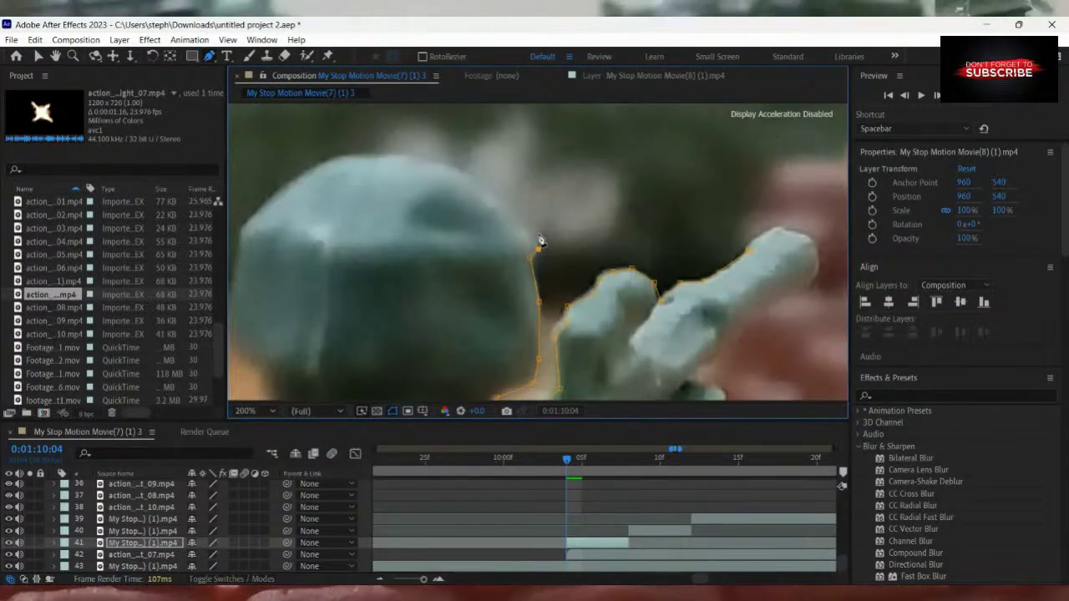
click(523, 231)
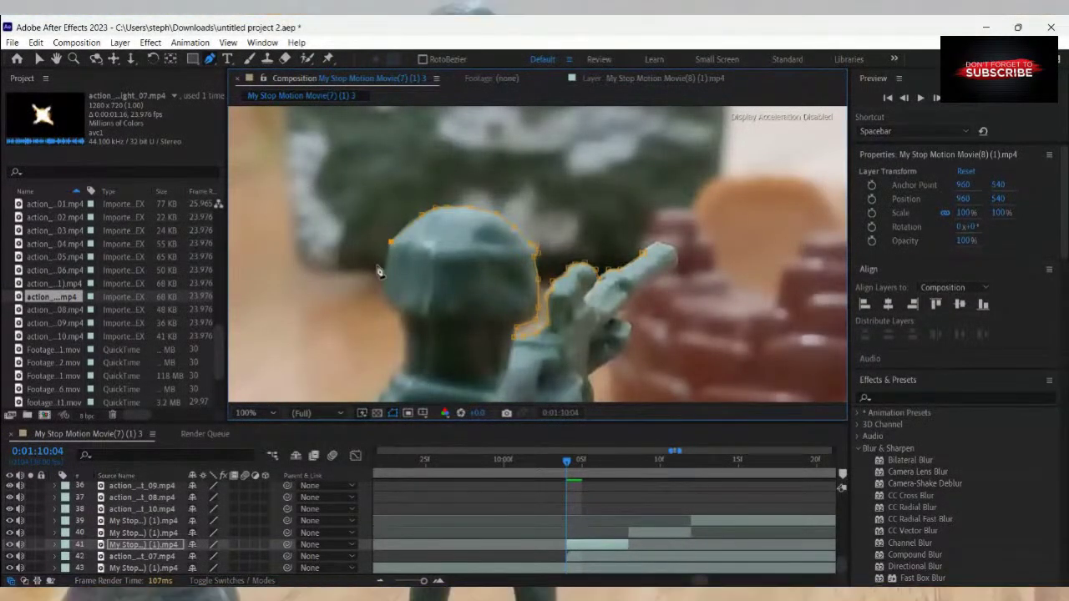
Trace the mask path down the helmet's side away from the rifle and along the neck to the collar.
click(382, 294)
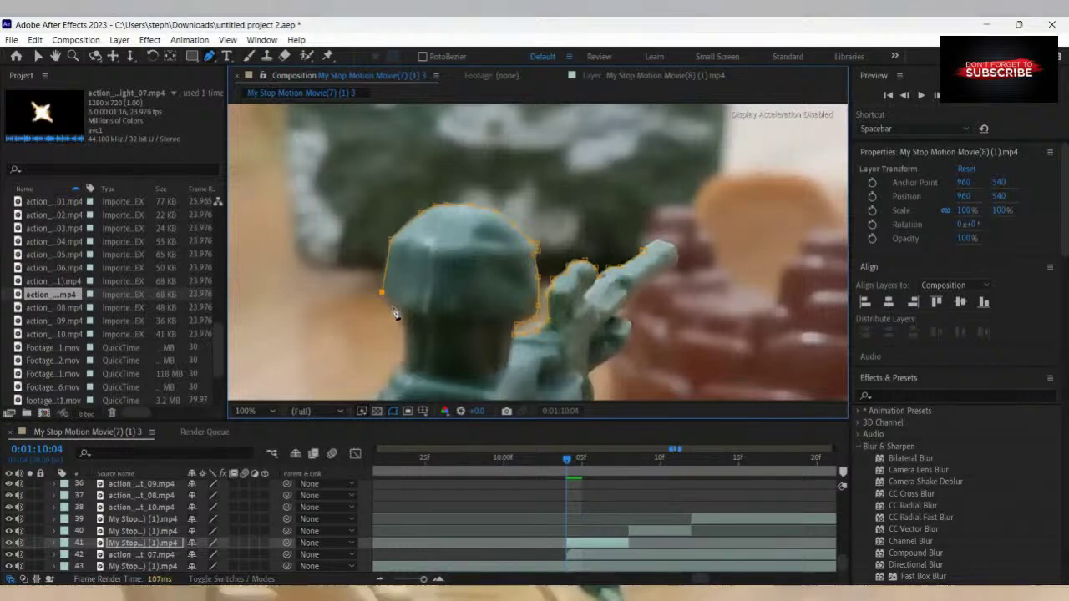
click(393, 307)
click(401, 320)
click(403, 343)
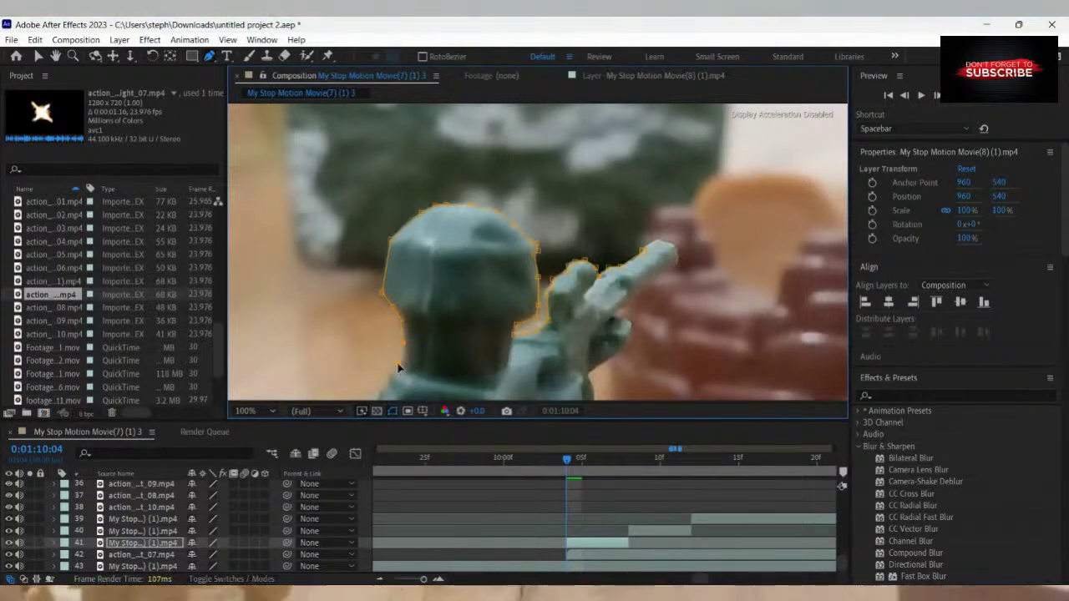
click(399, 365)
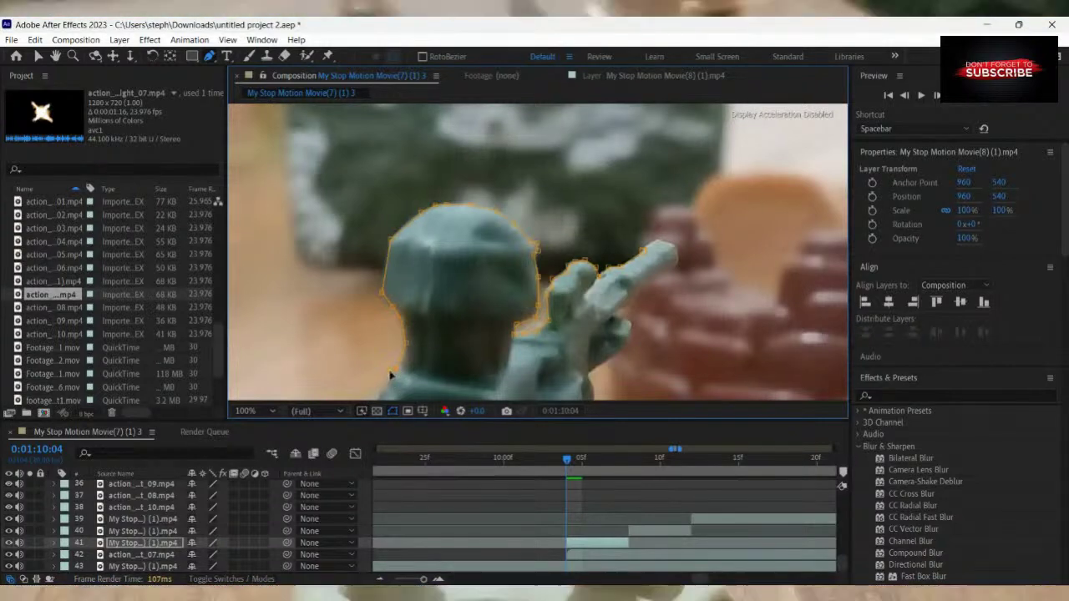
Continue the mask path from the rifleman's collar down over the shoulder to the outer upper arm.
scroll(409, 365, up, 1)
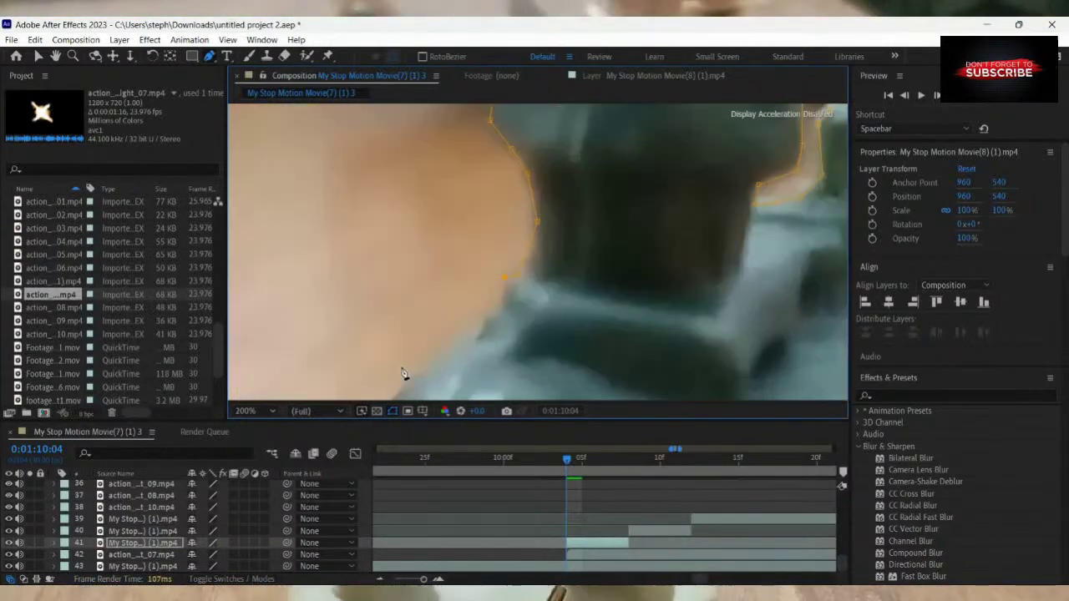
click(501, 312)
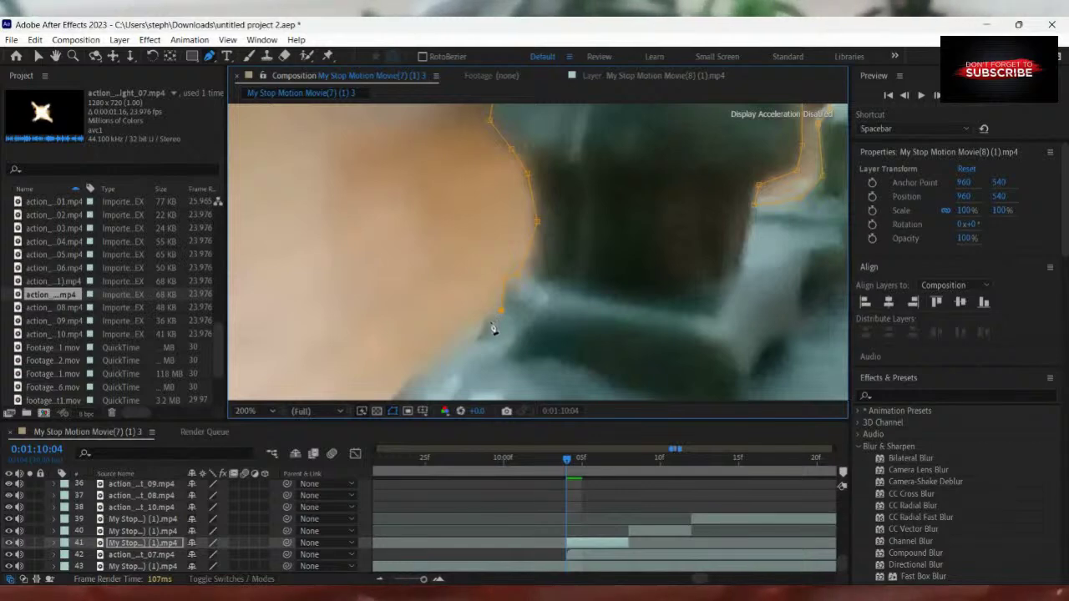
click(487, 324)
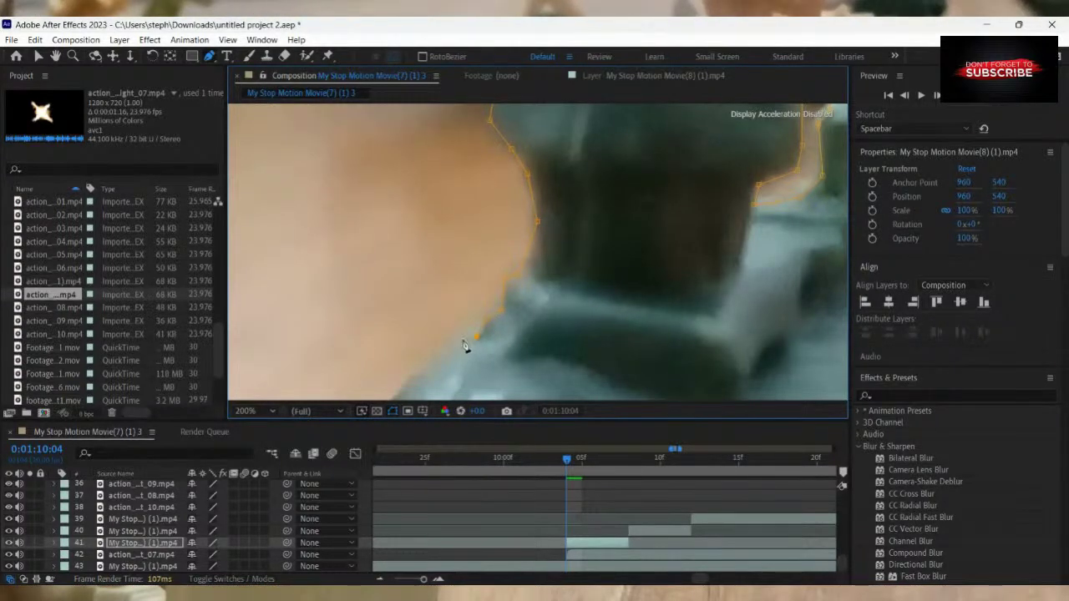
click(459, 344)
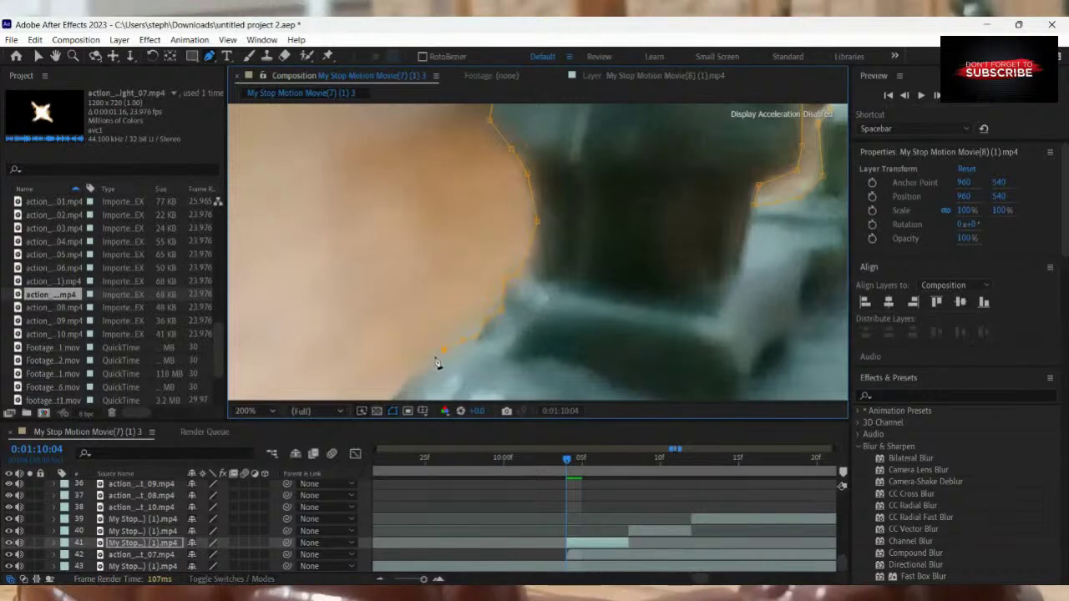
click(427, 365)
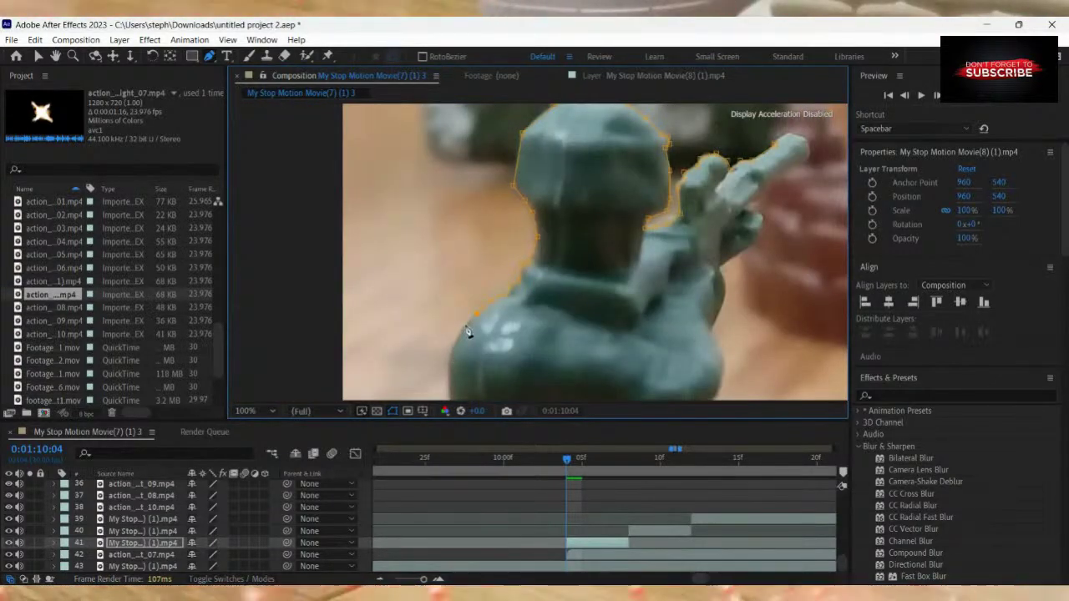
click(447, 381)
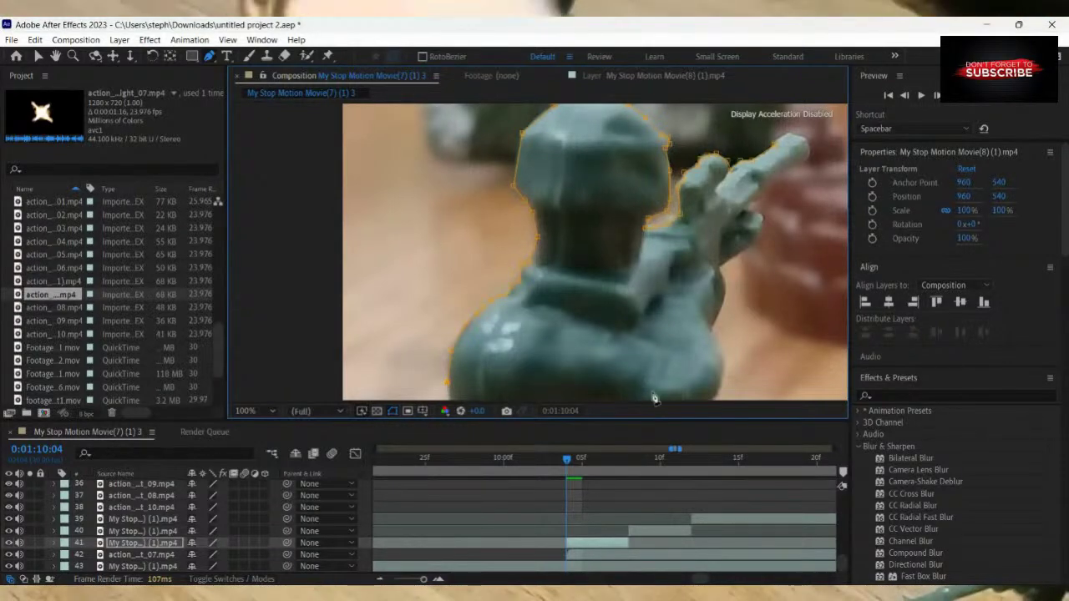
Run the mask path across the rifleman's torso and around the elbow on the rifle side.
scroll(668, 362, down, 2)
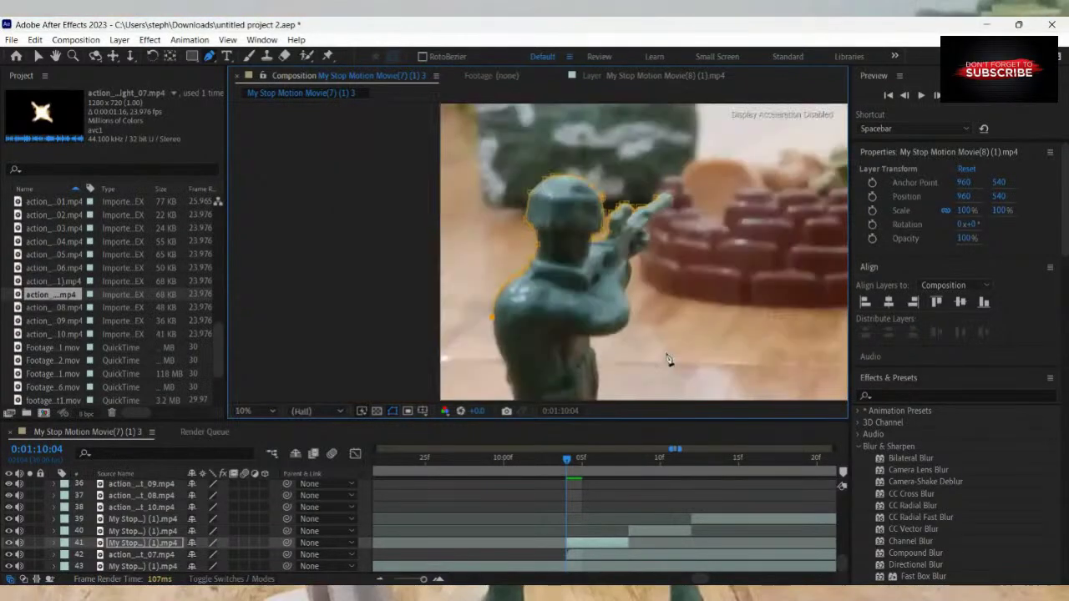
click(607, 337)
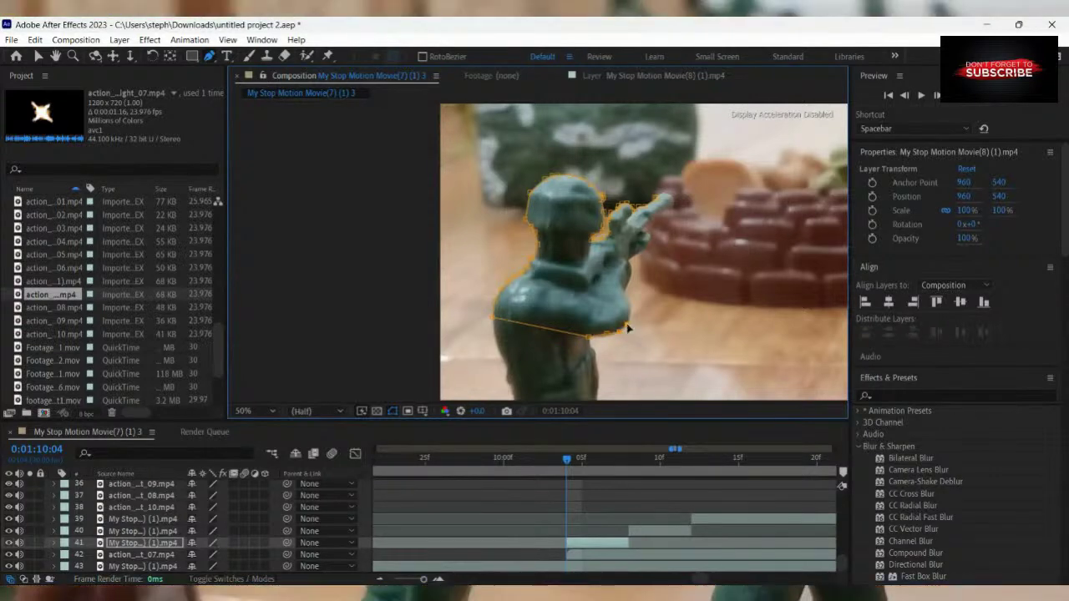
click(631, 325)
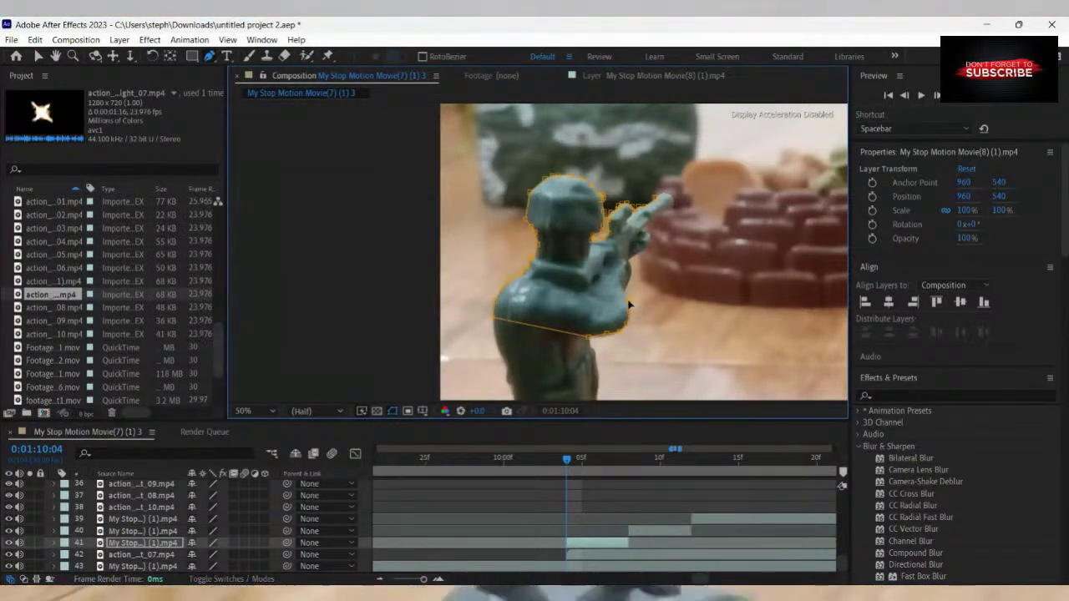
key(ctrl+s)
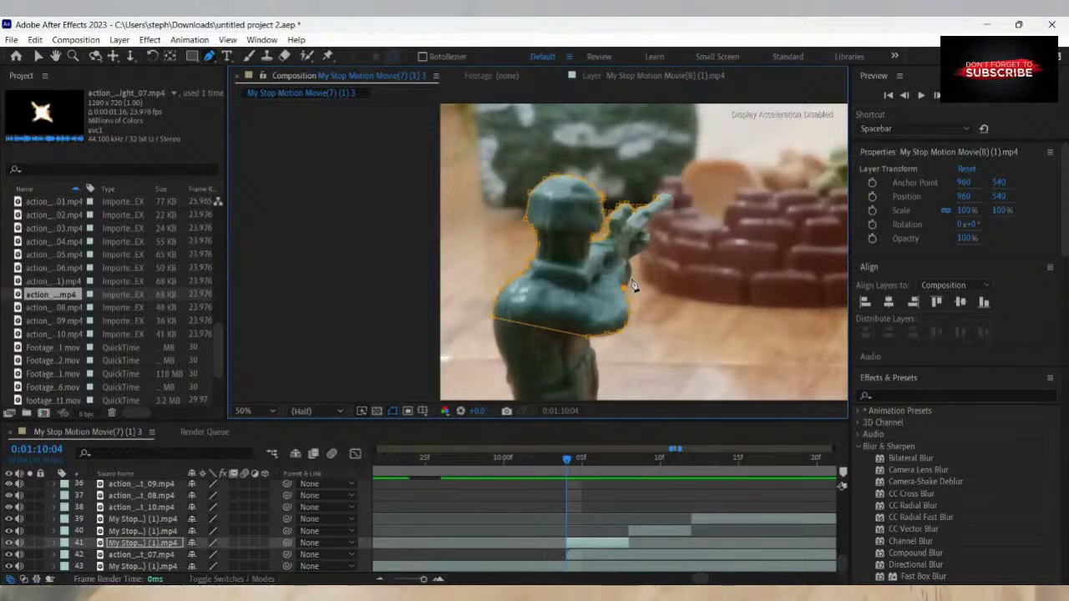
Trace the mask path up the forearm and around the hand supporting the rifle.
scroll(632, 286, up, 2)
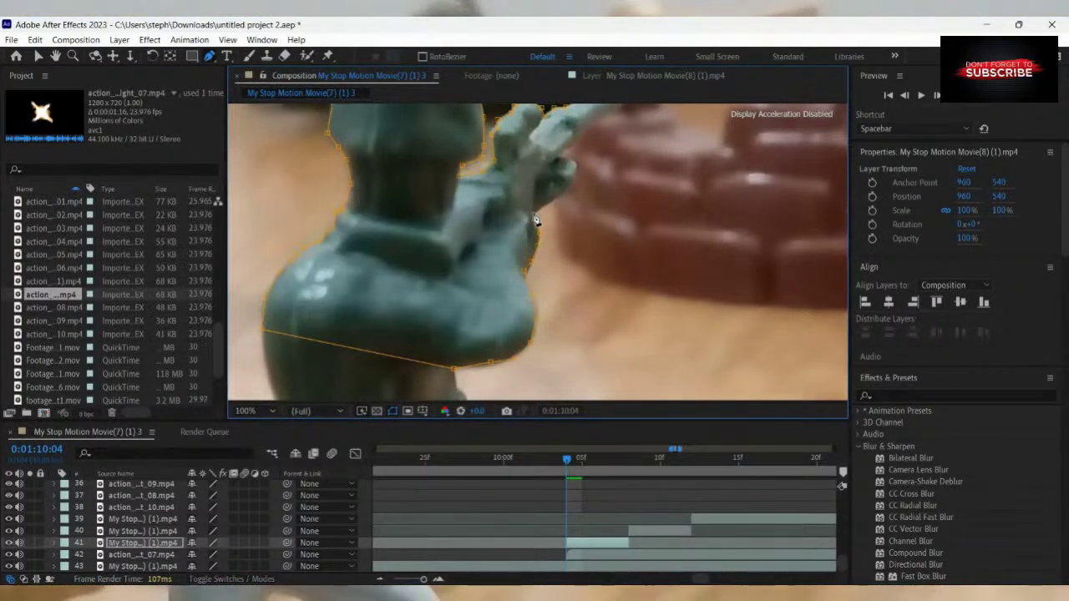
click(570, 183)
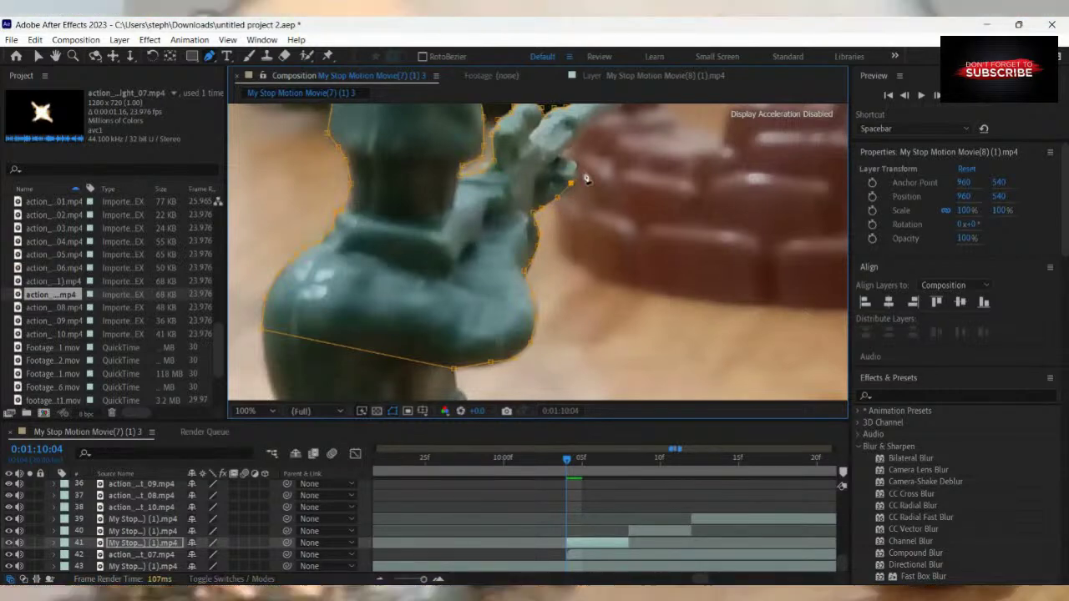
scroll(586, 180, up, 2)
drag(512, 287, 513, 296)
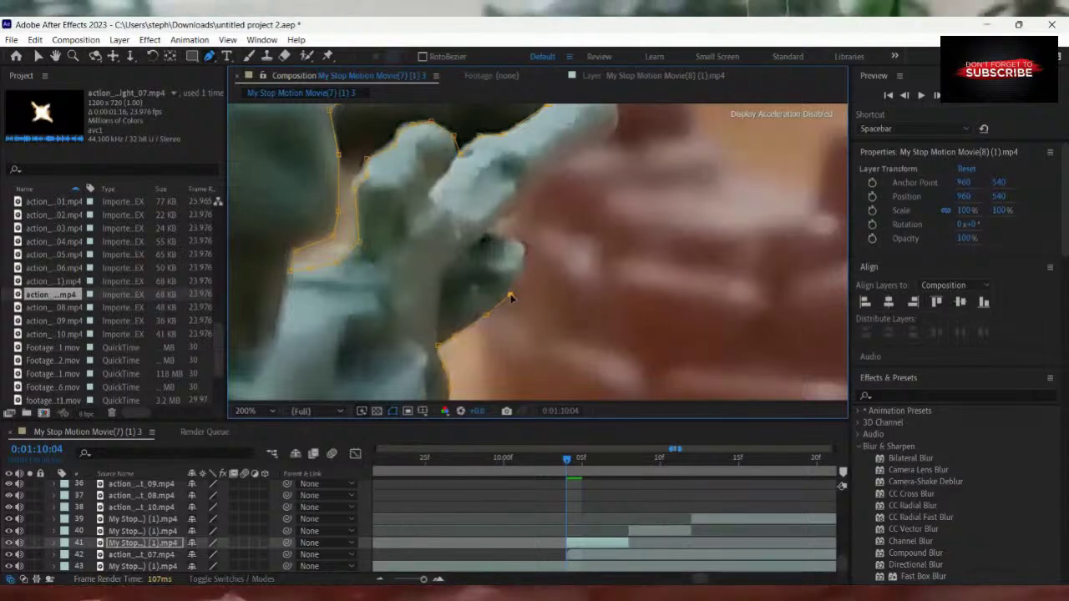
click(522, 274)
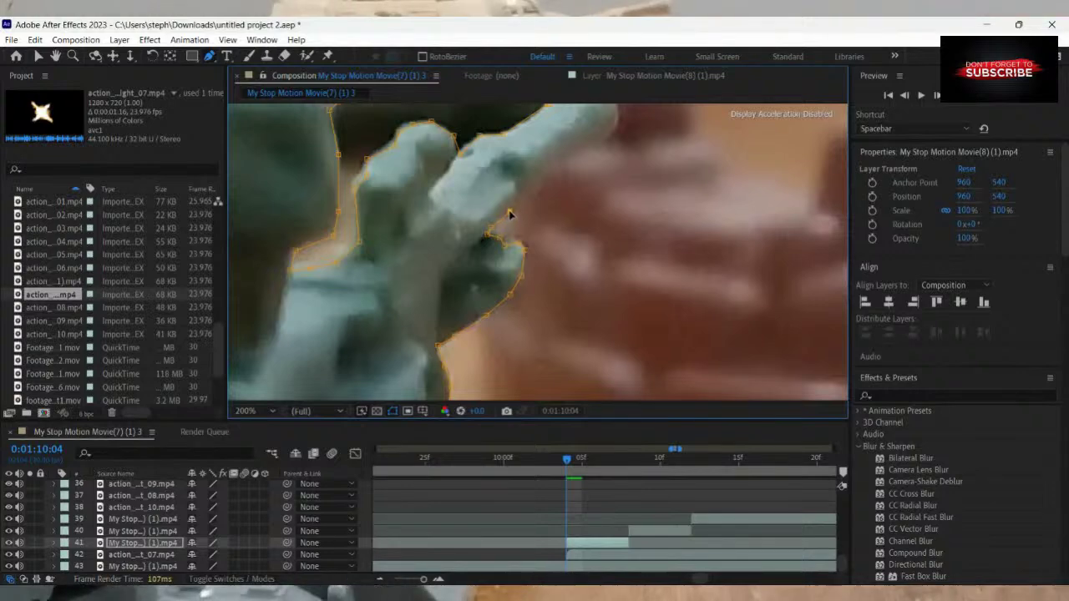
Trace the mask along the underside of the rifle barrel and around the muzzle, closing the path at its starting point.
scroll(537, 184, up, 2)
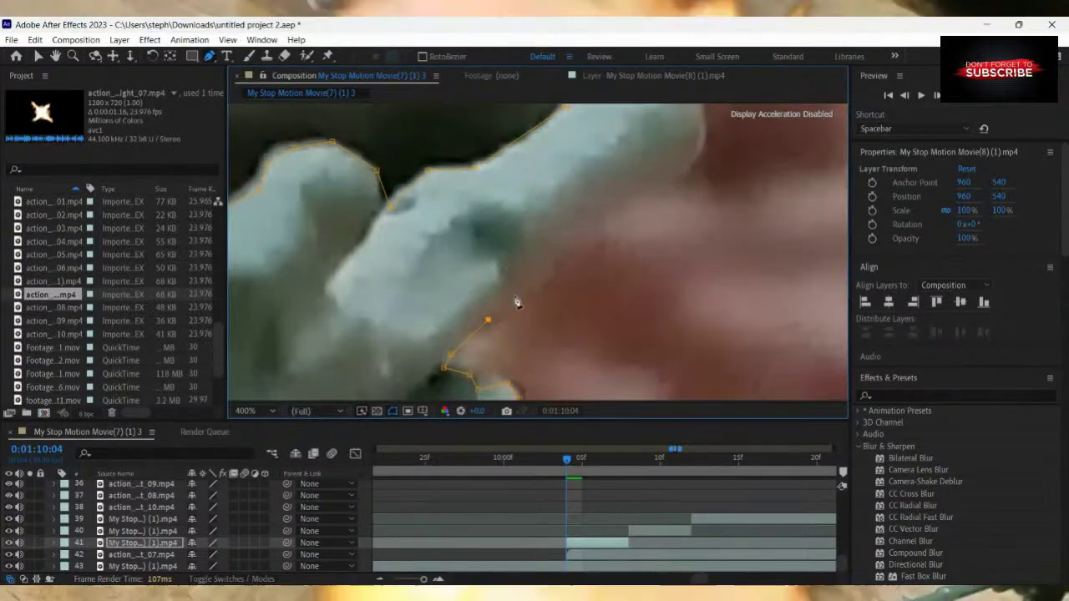
drag(488, 320, 481, 314)
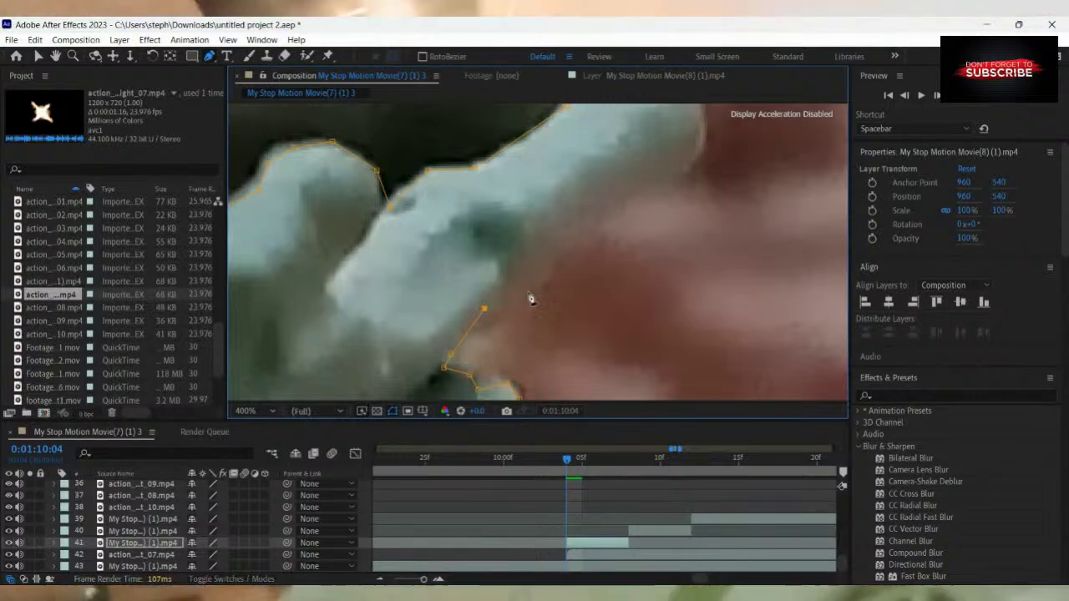
scroll(530, 292, down, 4)
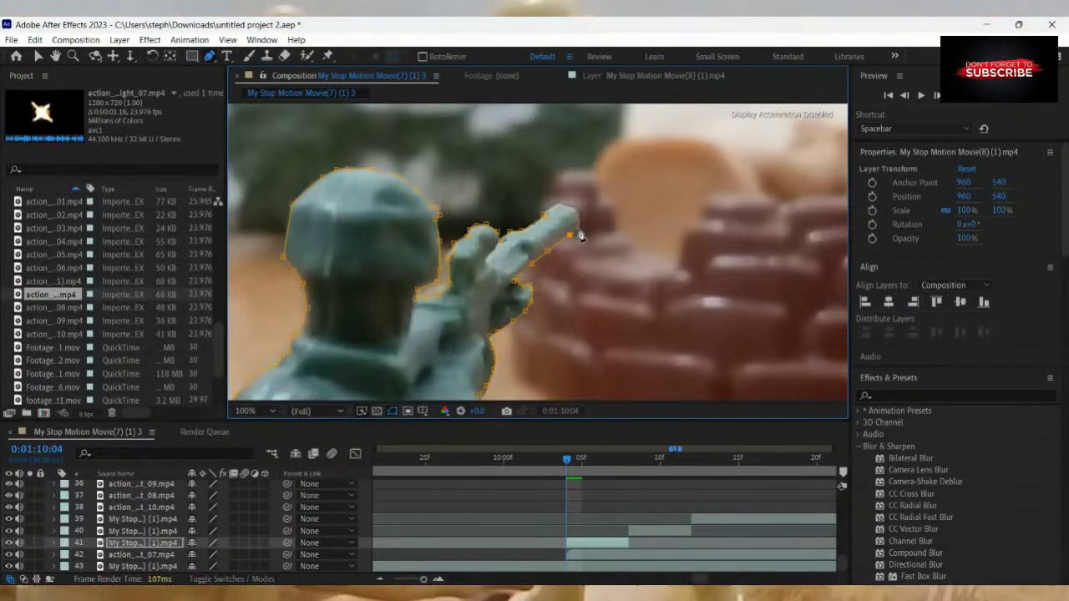
click(578, 228)
scroll(585, 224, up, 1)
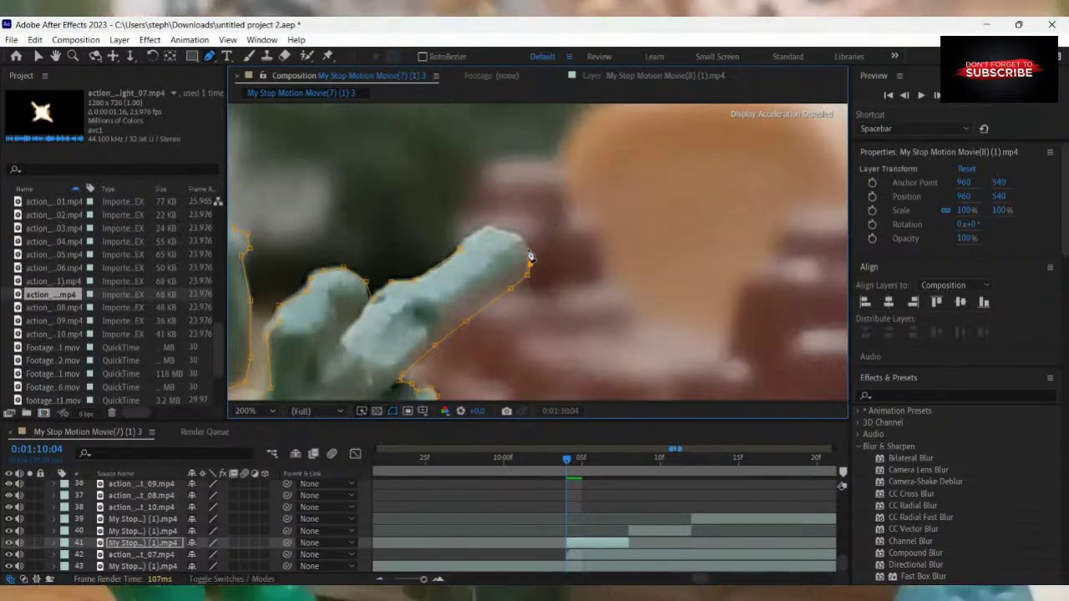
click(515, 240)
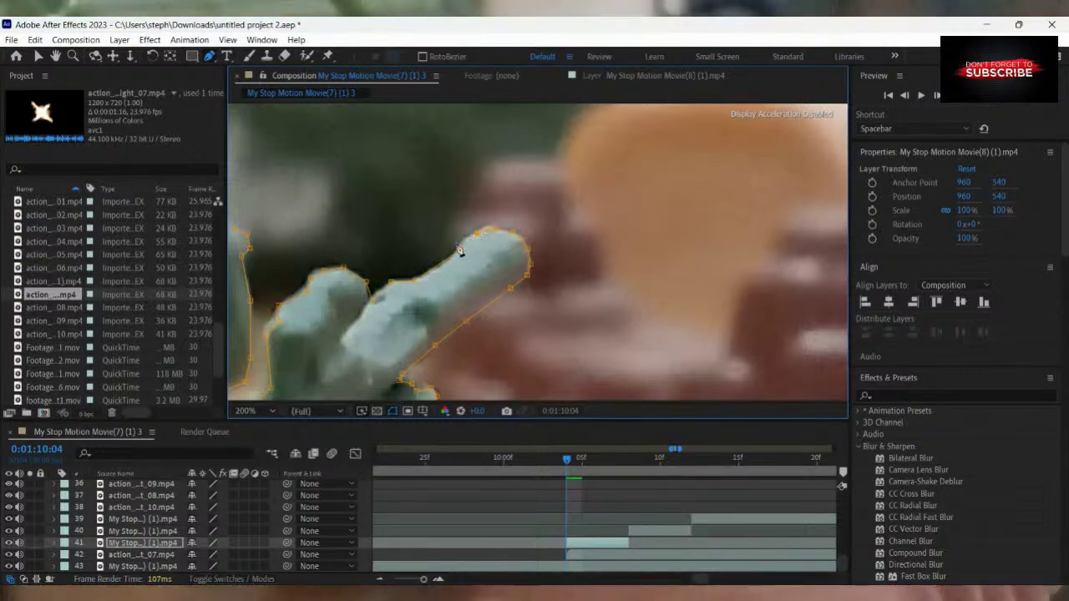
click(475, 235)
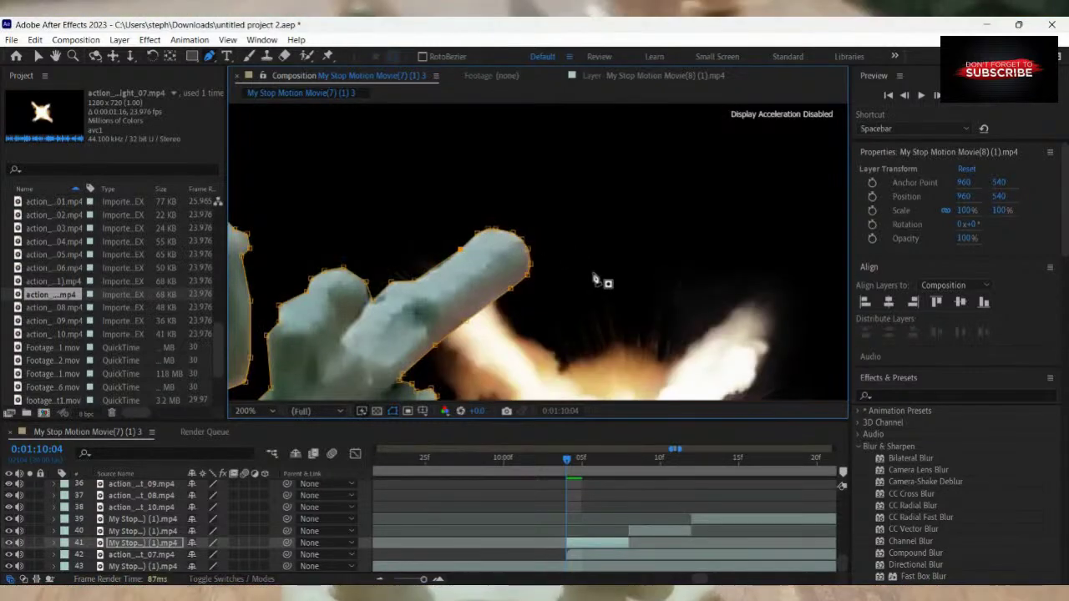
Move the Muzzle Flash Straight 07 layer behind the rifle muzzle at about 860, 334 and set its blending mode to Classic Color Dodge.
scroll(637, 314, down, 4)
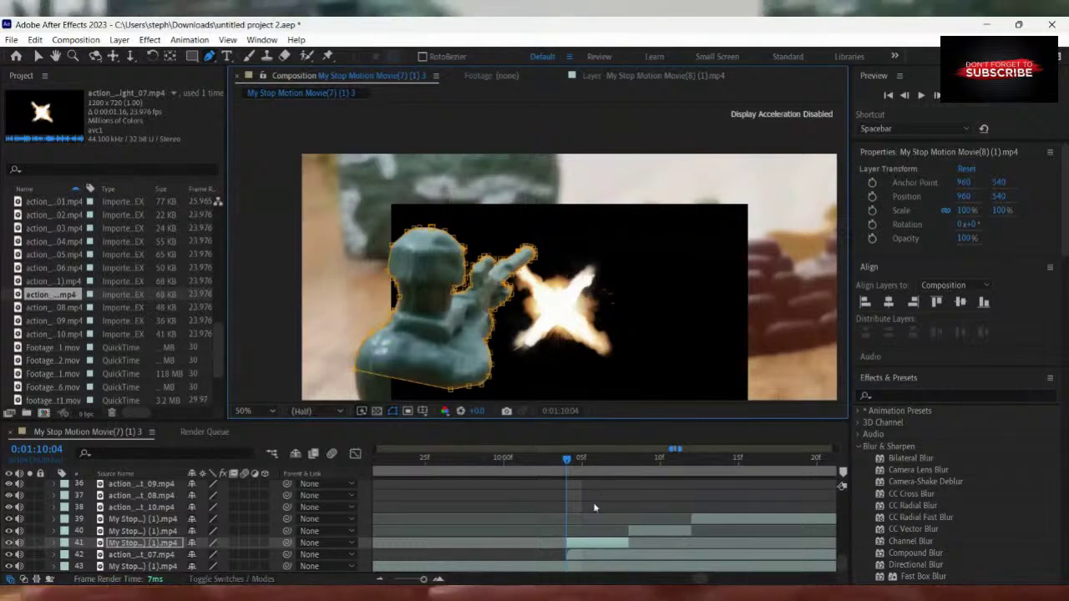
click(577, 554)
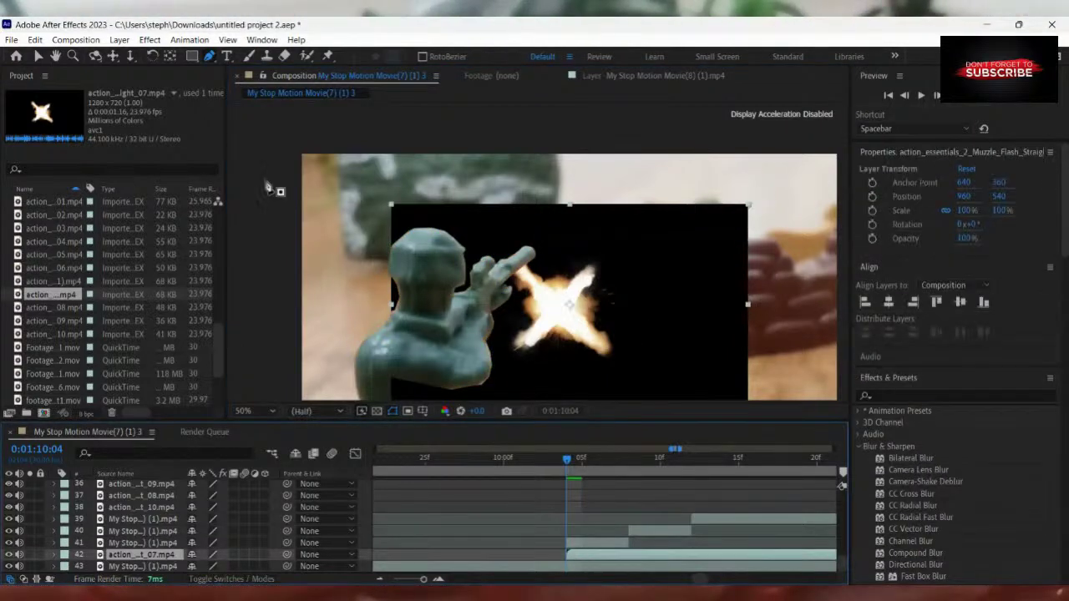
click(37, 56)
drag(664, 341, 637, 284)
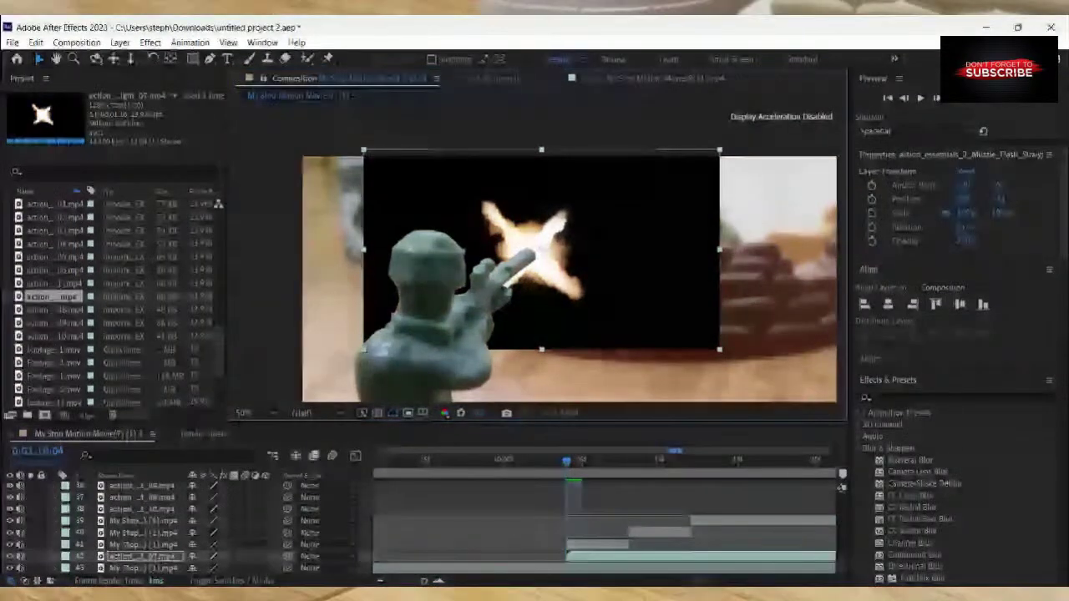
right_click(637, 284)
mouse_move(710, 401)
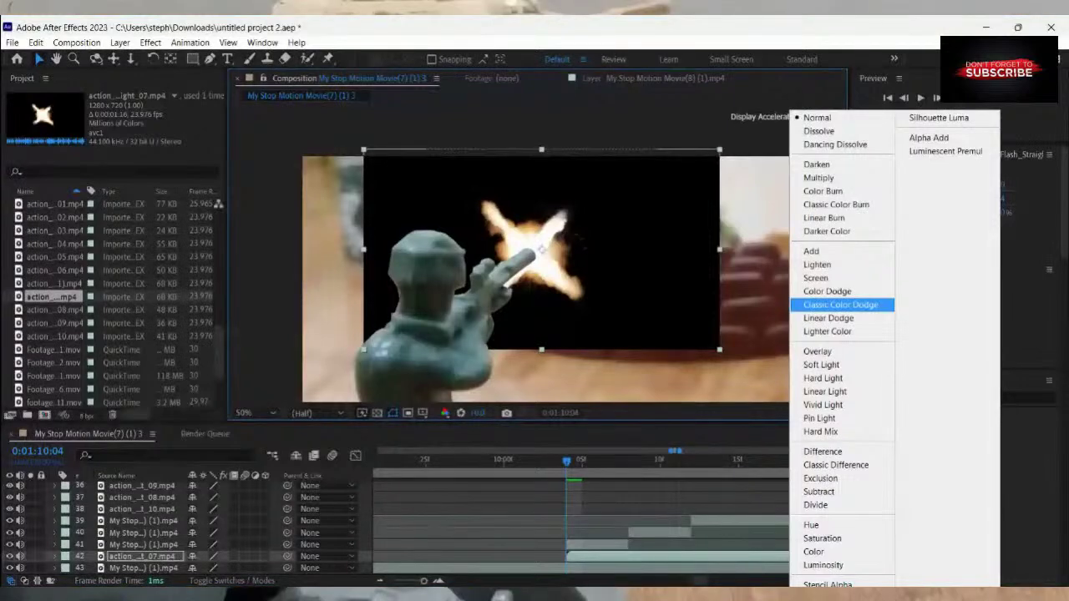
click(840, 304)
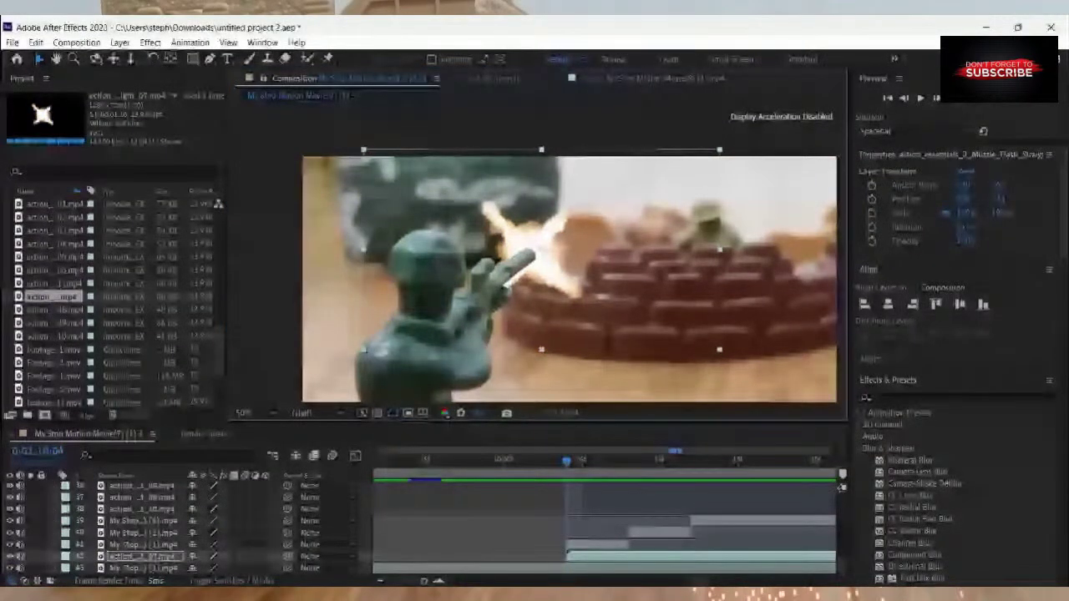
Delete the short footage segment on layer 40 and trim the masked segment and the following footage segment to meet at 0:01:10:11.
drag(567, 461, 644, 468)
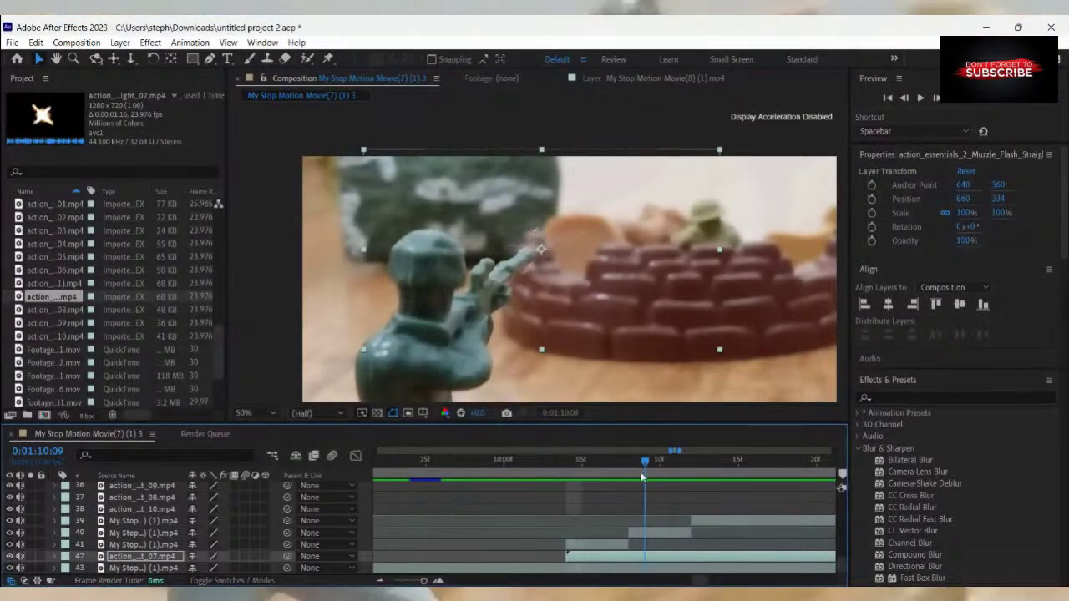
key(Page_Up)
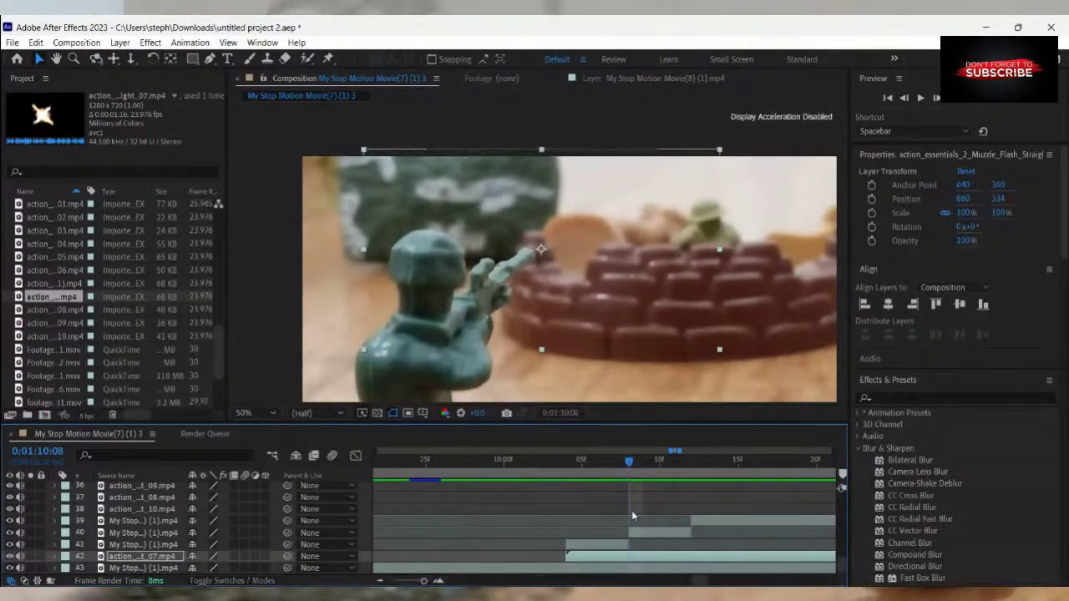
drag(631, 515, 675, 519)
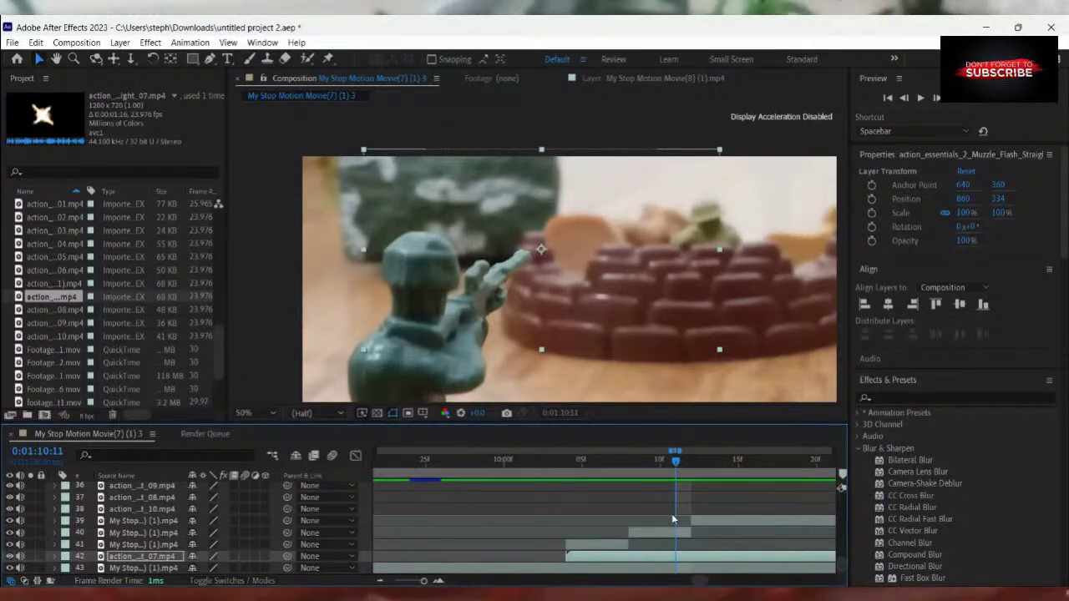
click(627, 546)
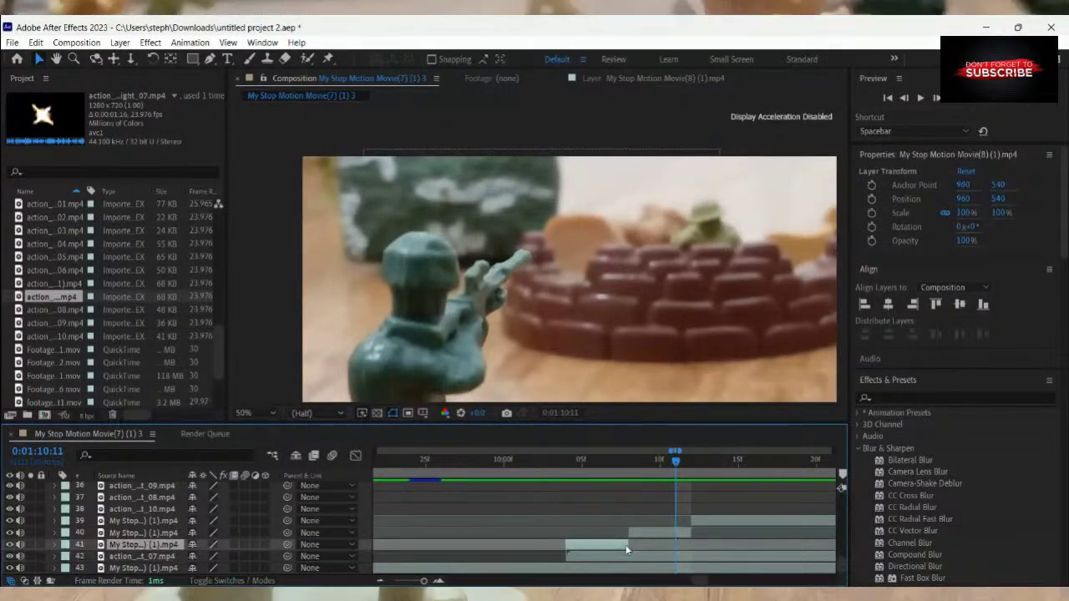
click(676, 532)
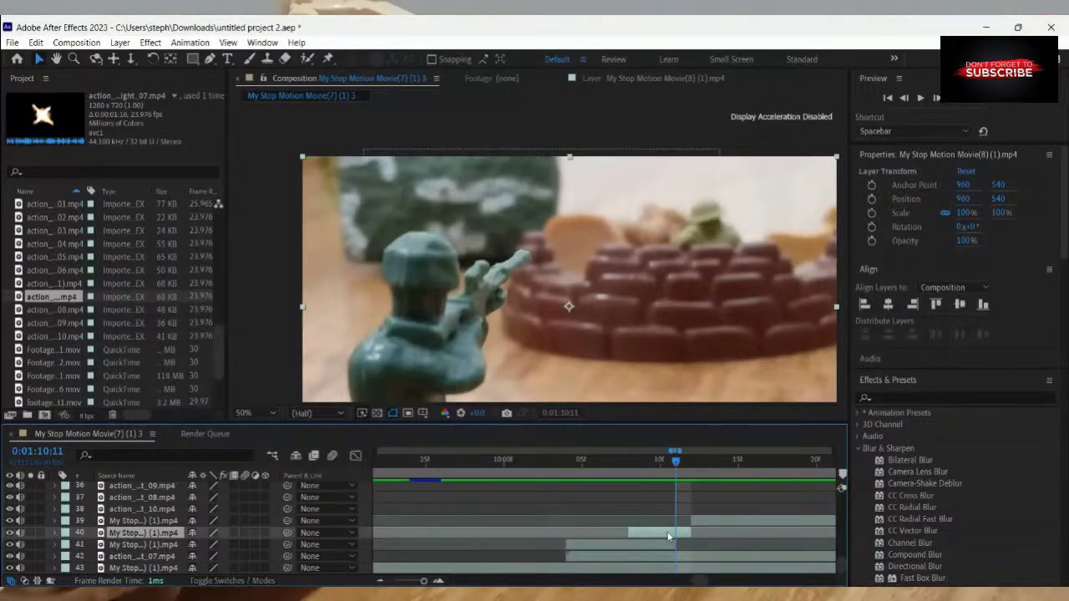
key(Delete)
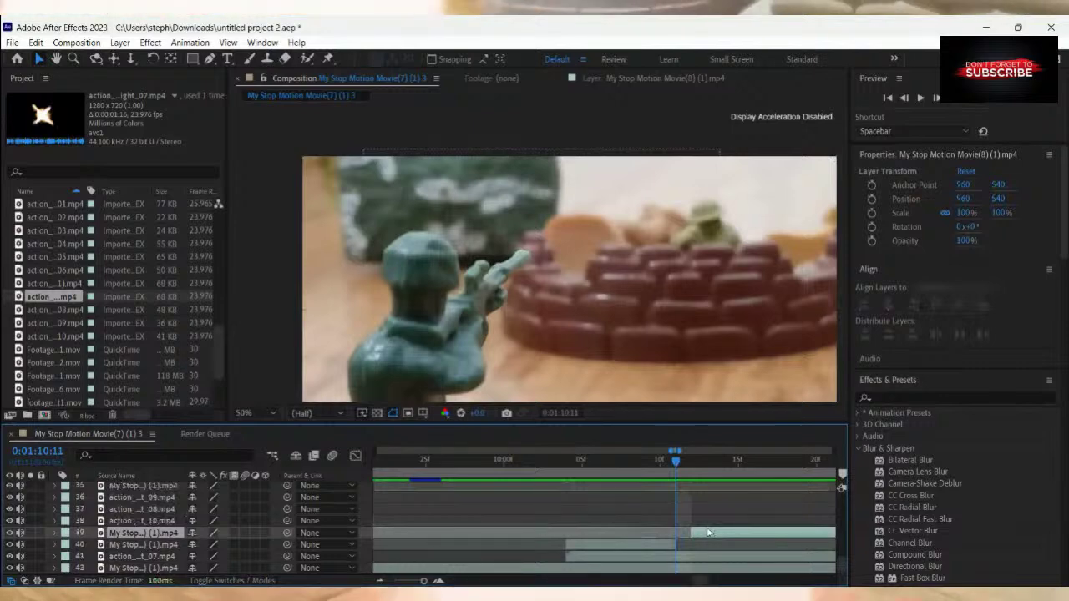
drag(709, 532, 692, 532)
Add the Muzzle Flash Straight 06 clip directly beneath the masked rifleman layer, starting at 0:01:10:06.
click(627, 464)
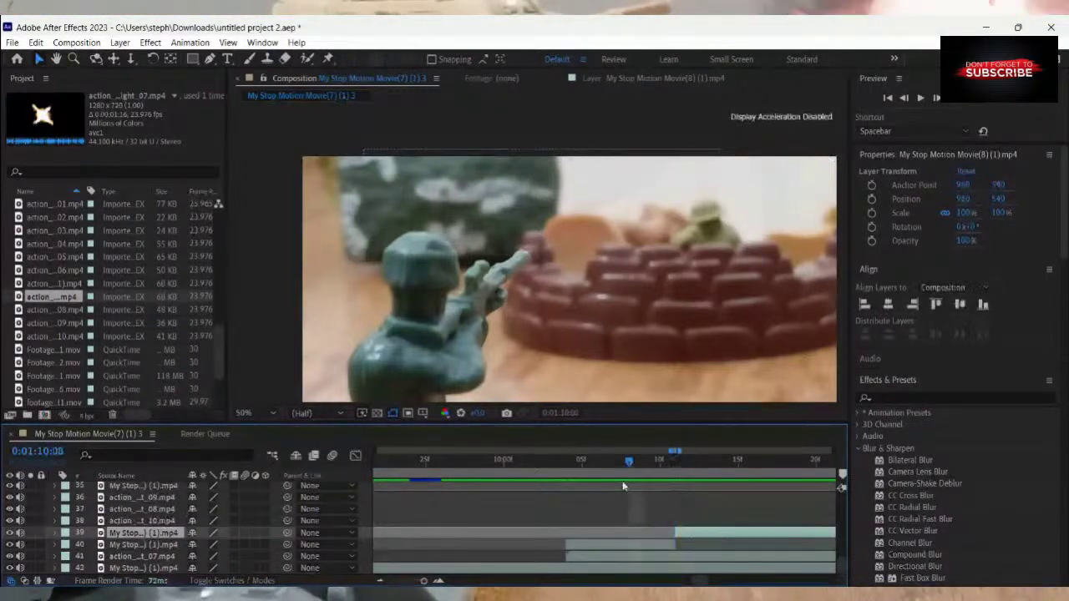
drag(623, 486, 612, 555)
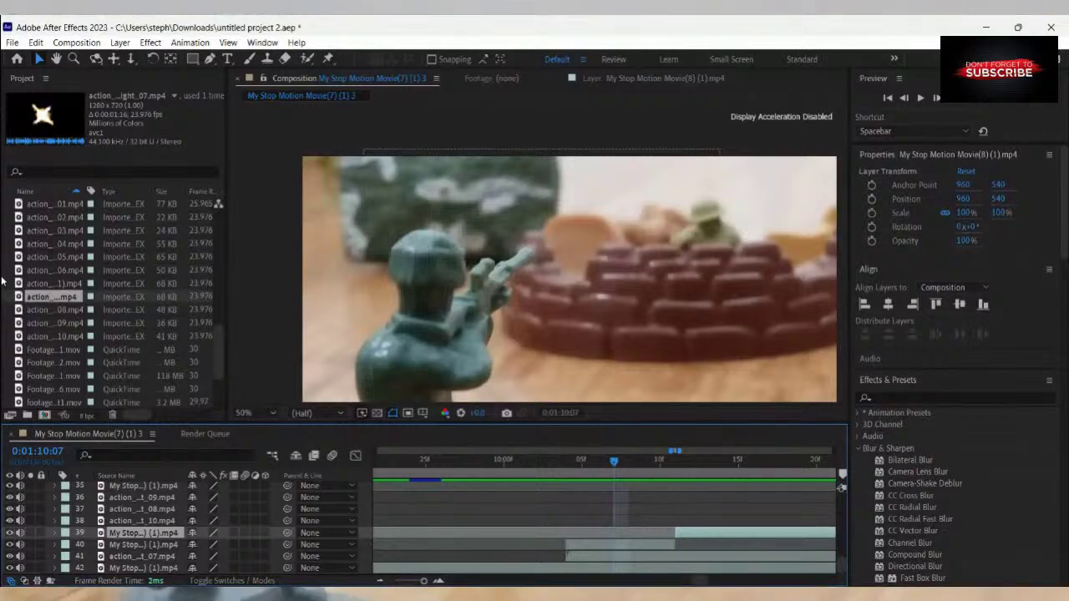
click(56, 285)
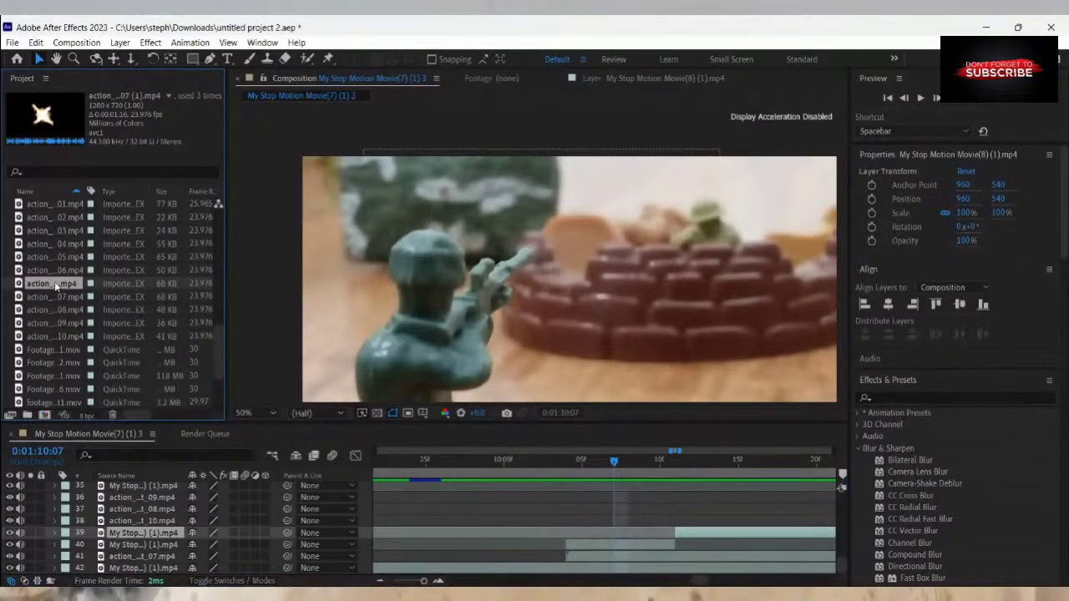
click(60, 272)
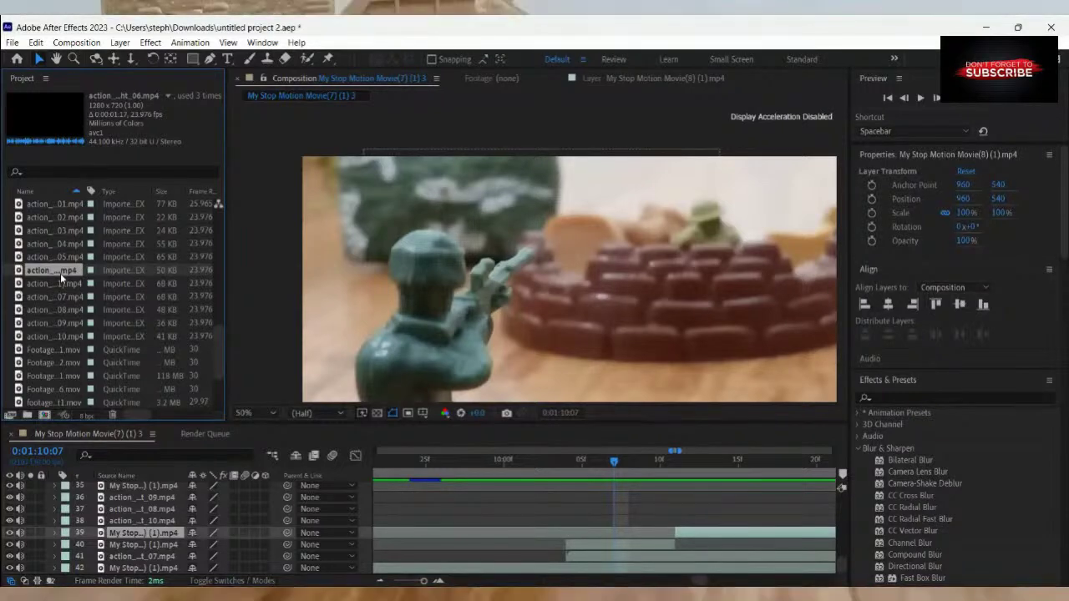
drag(60, 273, 622, 559)
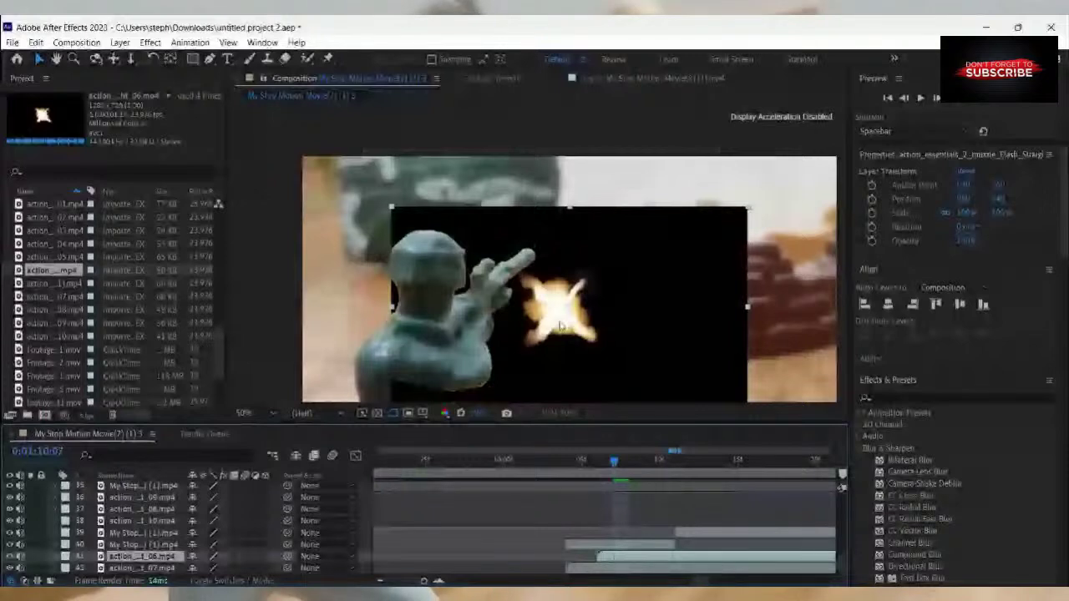
Change the Muzzle Flash Straight 06 layer's blending mode to drop out its black background.
right_click(561, 325)
mouse_move(643, 334)
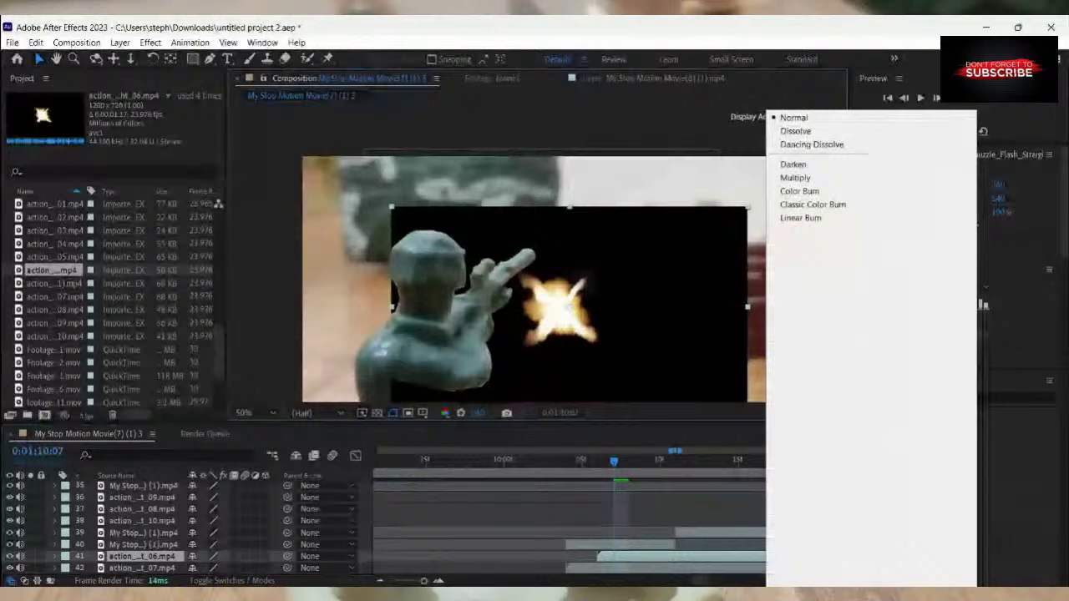
click(790, 278)
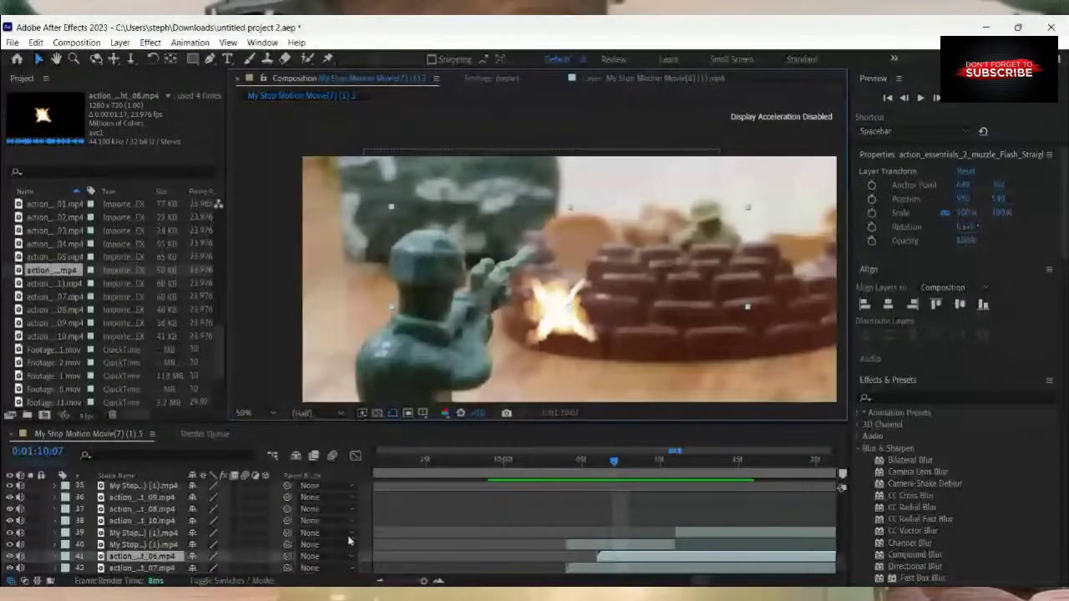
Try making the Muzzle Flash Straight 06 layer 3D and tilting it about its X axis.
click(264, 556)
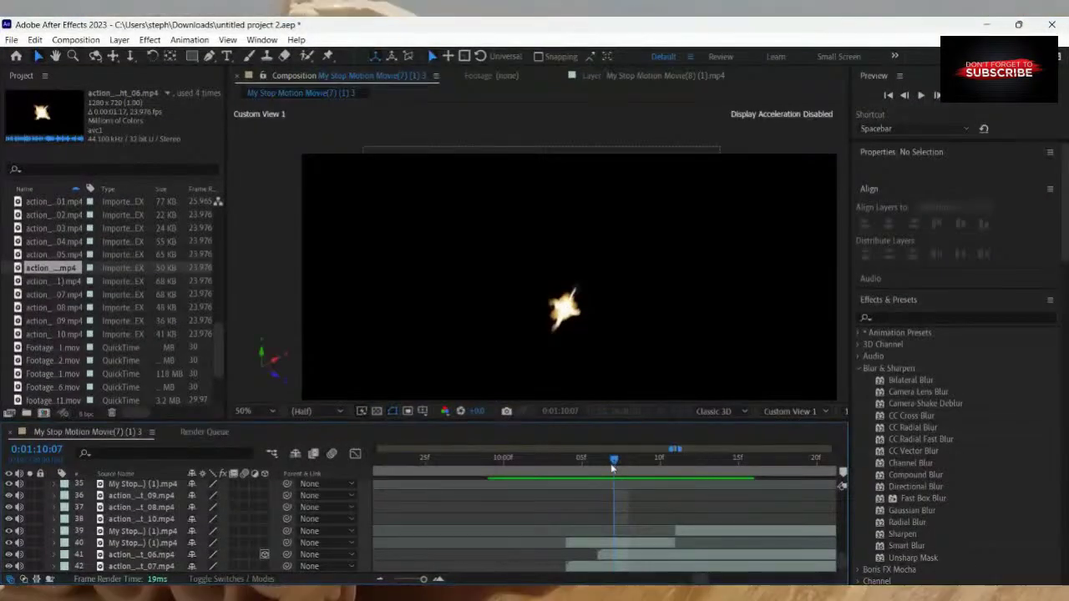
drag(616, 461, 605, 486)
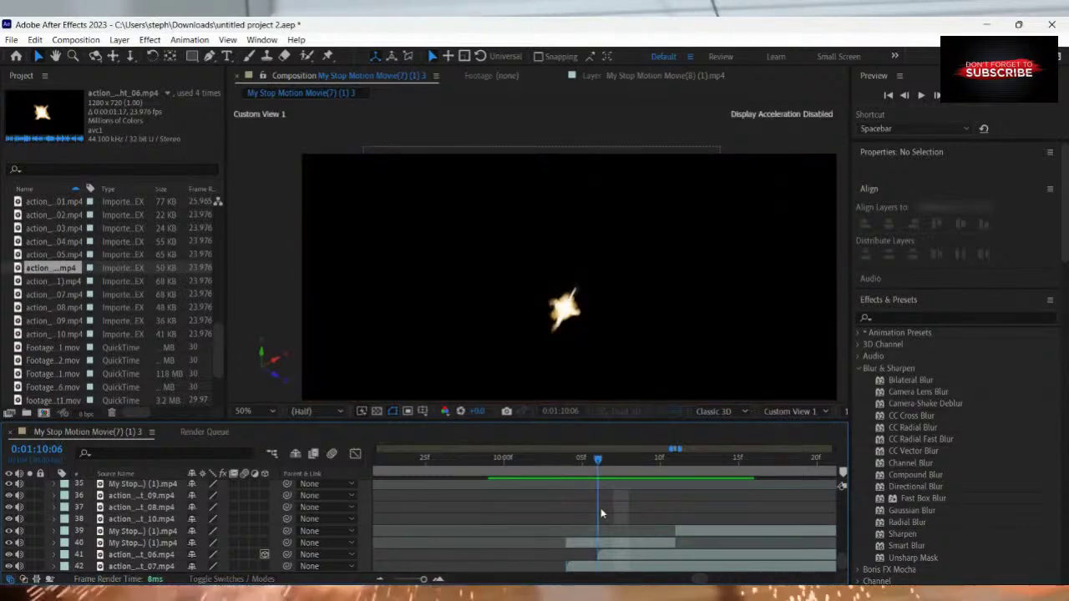
click(668, 284)
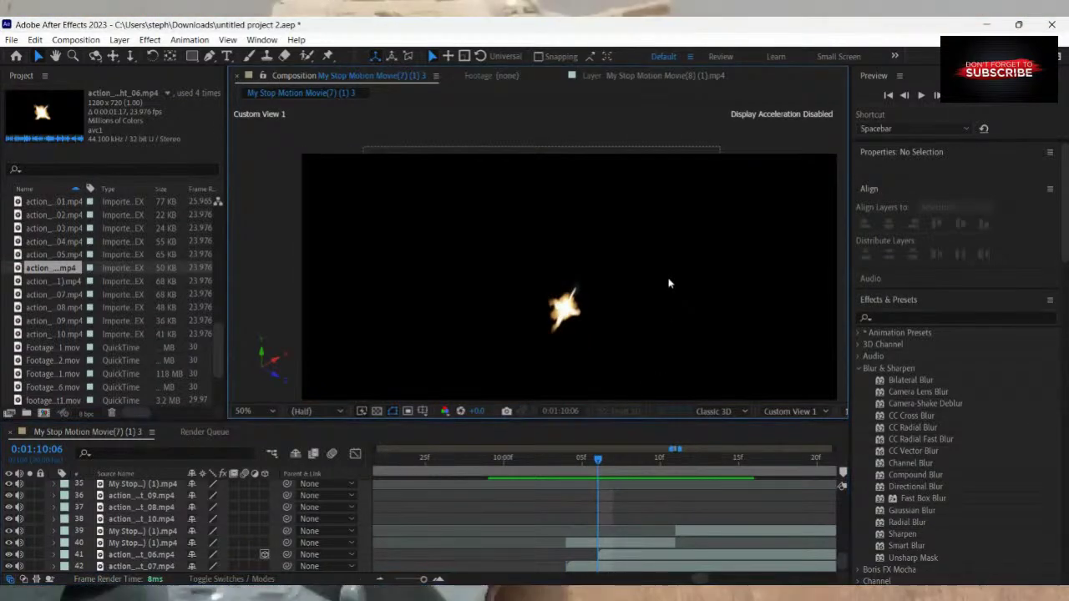
click(674, 269)
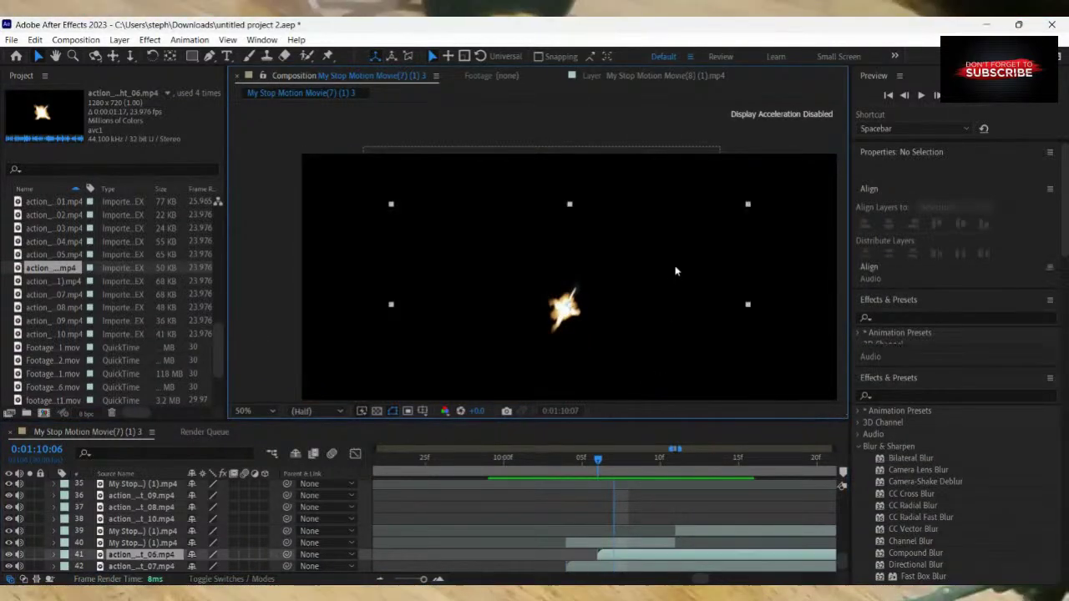
key(Page_Down)
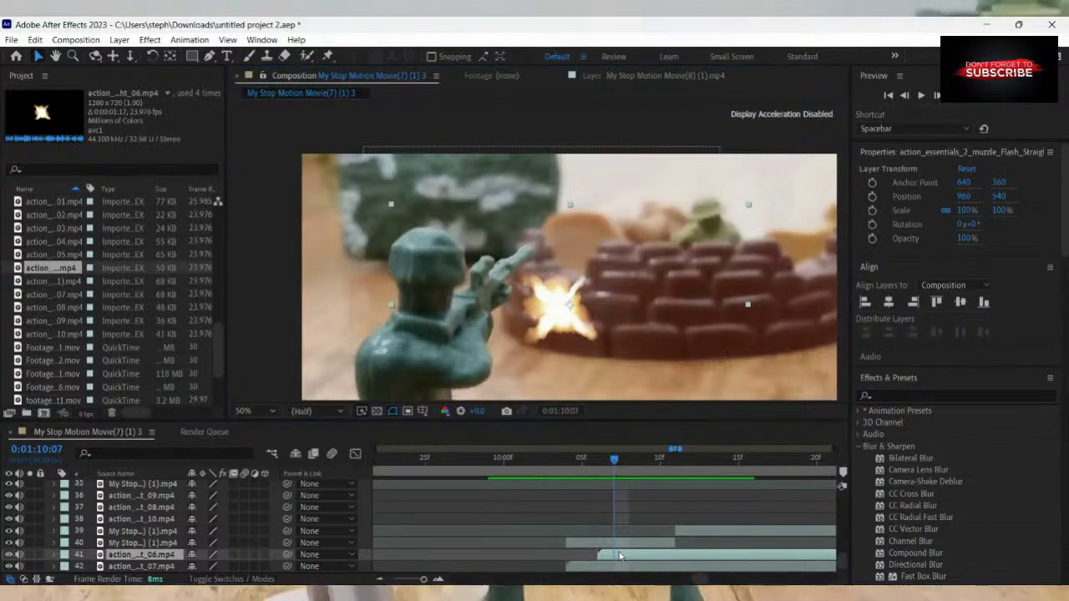
click(265, 554)
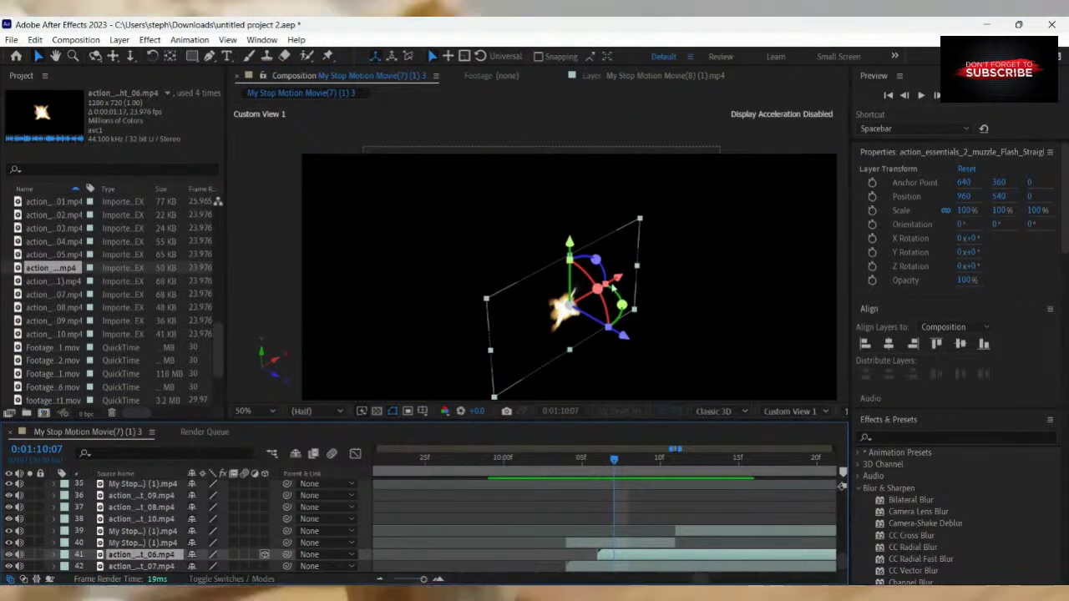
drag(597, 289, 629, 322)
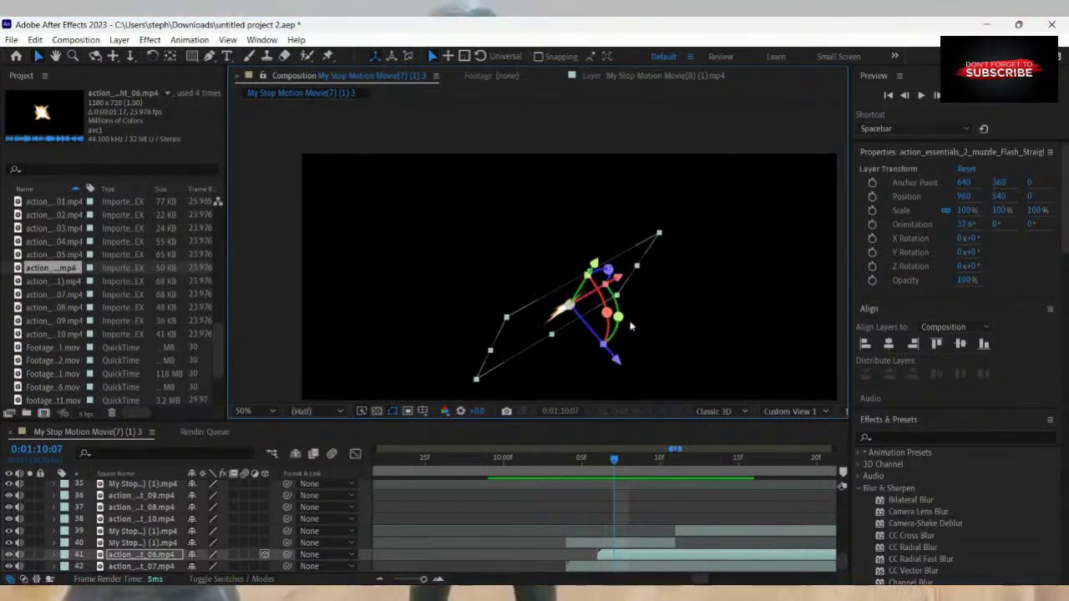
key(ctrl+z)
key(ctrl+z)
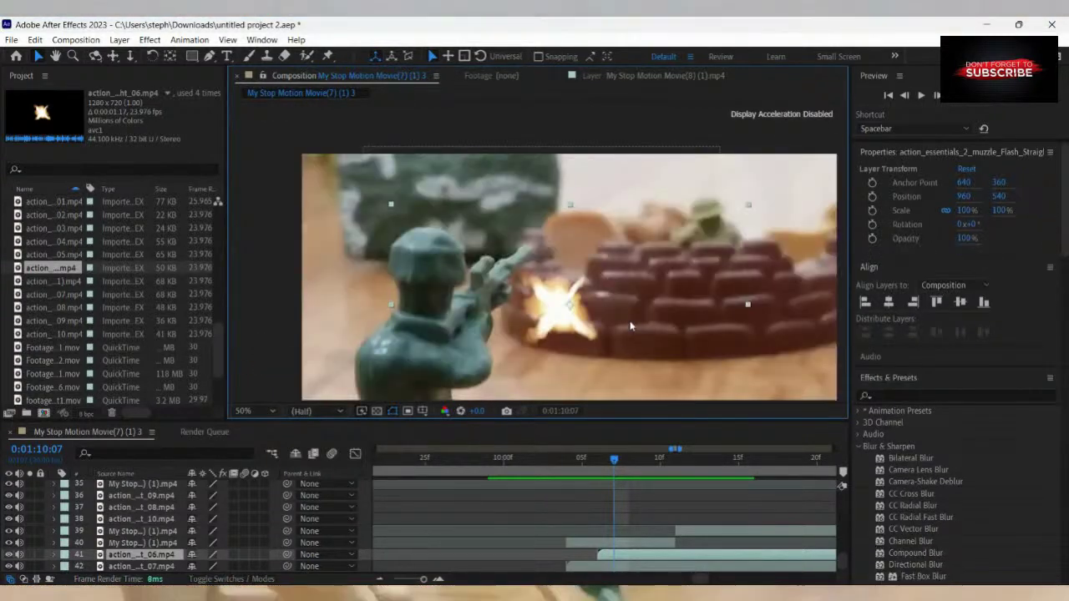
Move the Muzzle Flash Straight 06 layer behind the rifle muzzle at about 868, 344 and enlarge it to about 114.4% by 122.2%.
drag(557, 311, 531, 269)
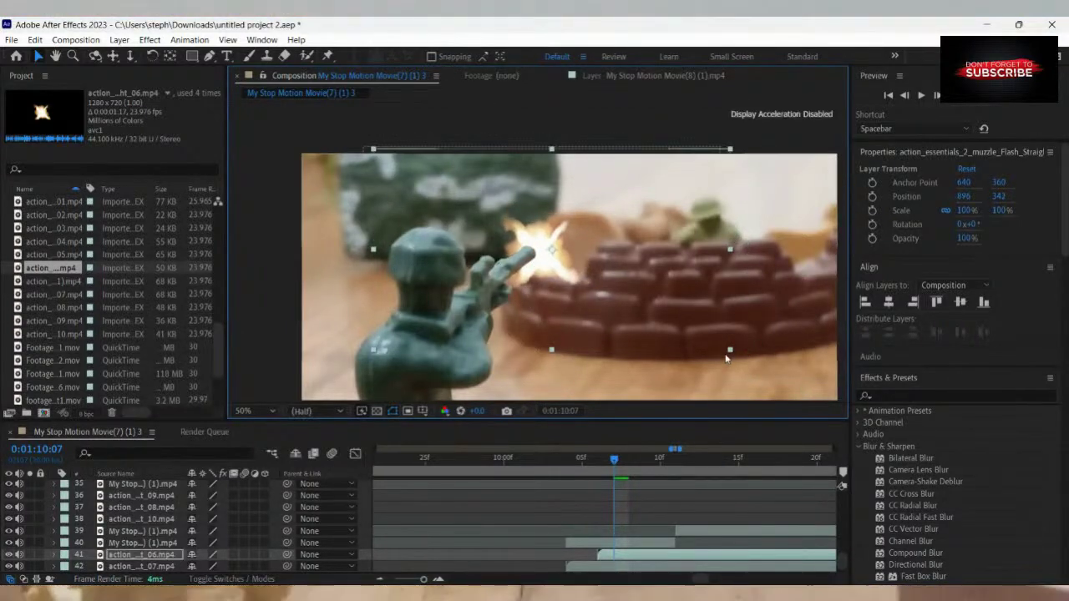
drag(725, 351, 755, 372)
drag(553, 278, 557, 279)
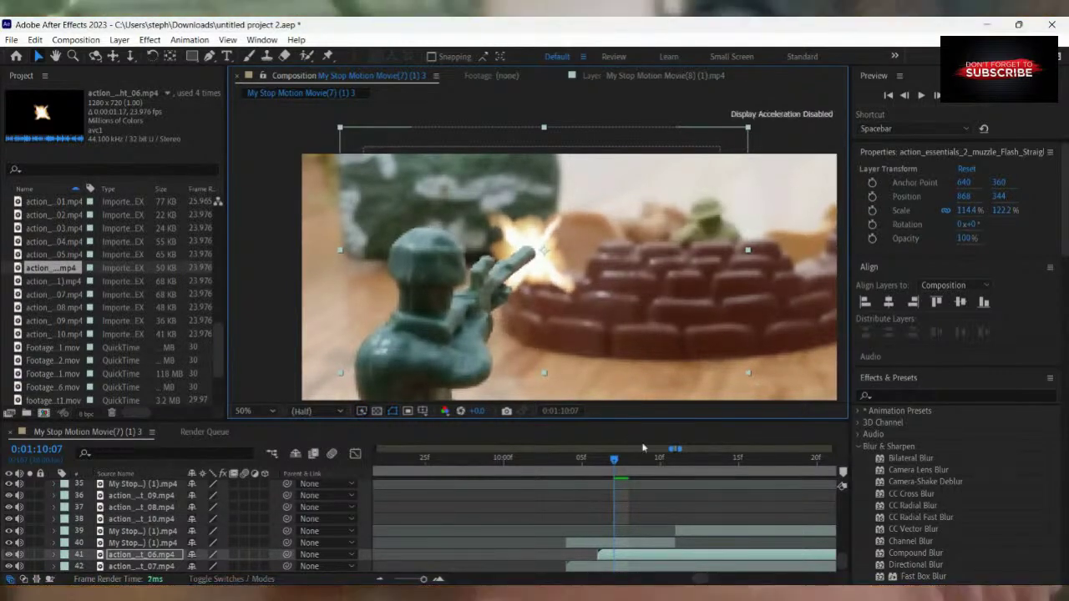
click(651, 506)
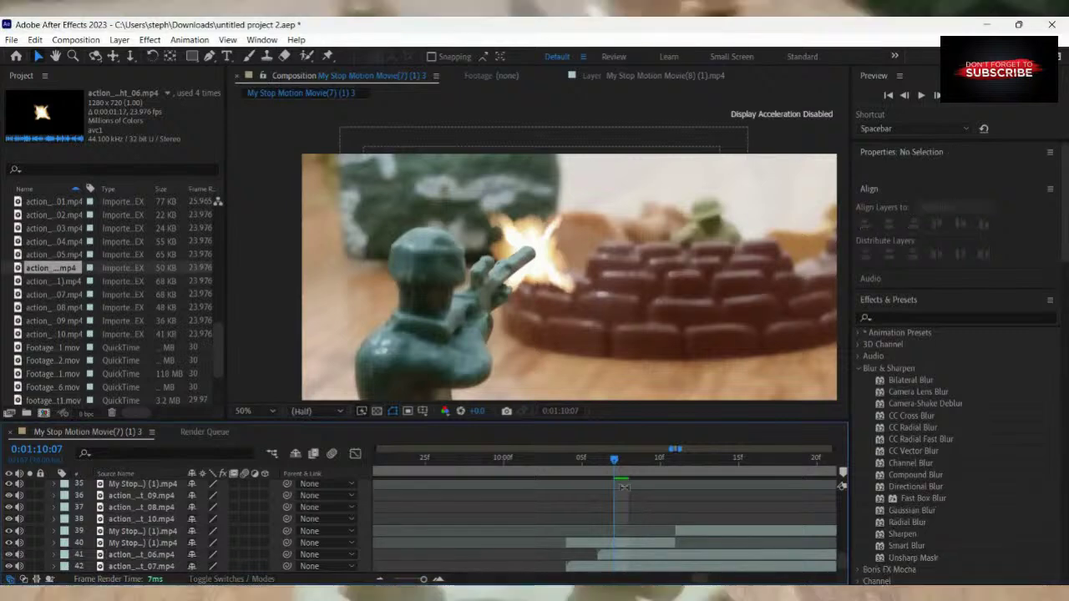
Play through the flash and split the masked rifleman layer at 0:01:10:09.
drag(615, 461, 651, 510)
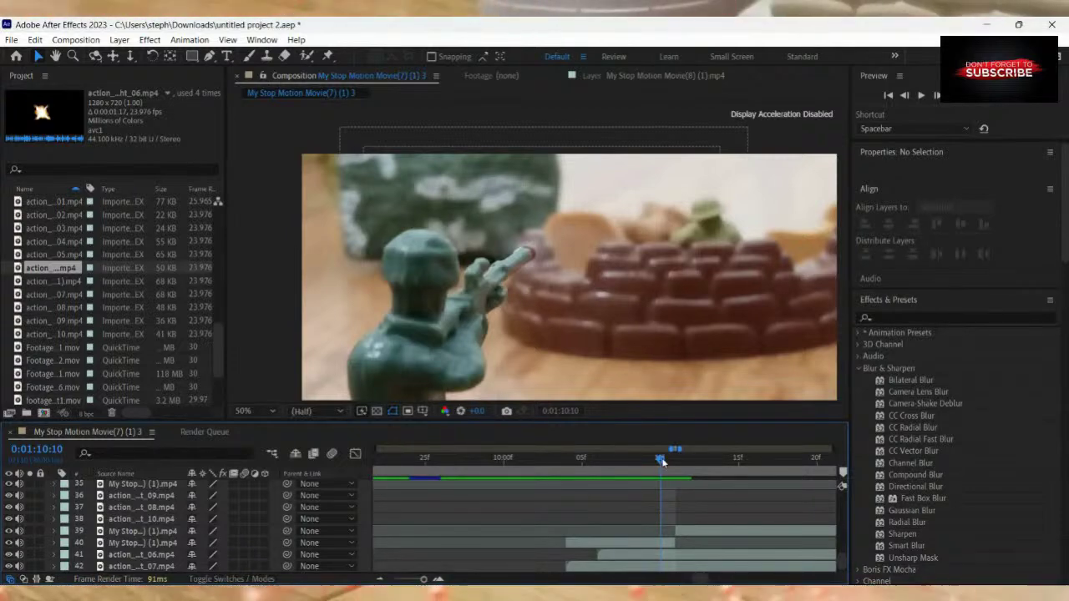
drag(661, 461, 650, 547)
click(650, 544)
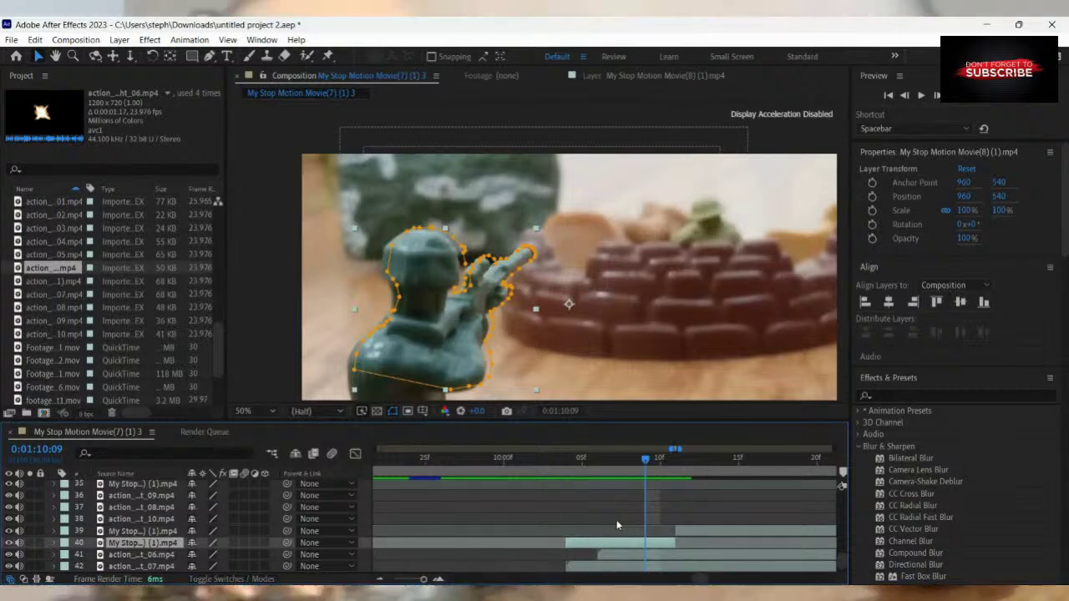
click(616, 524)
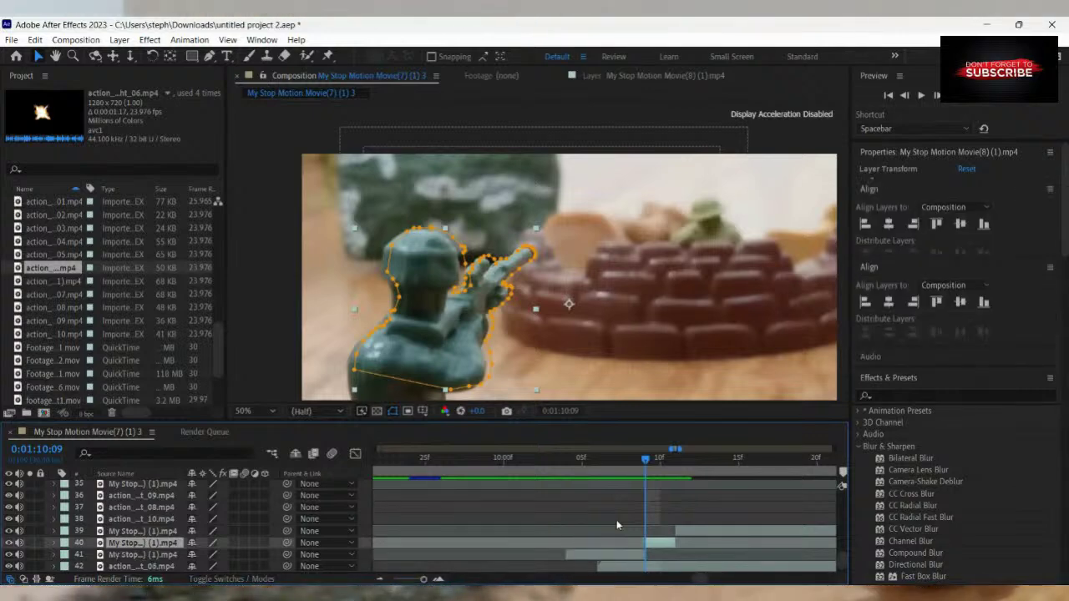
Try removing the split-off masked segment and extending the following footage on layer 39 back to 0:01:10:09.
double_click(676, 528)
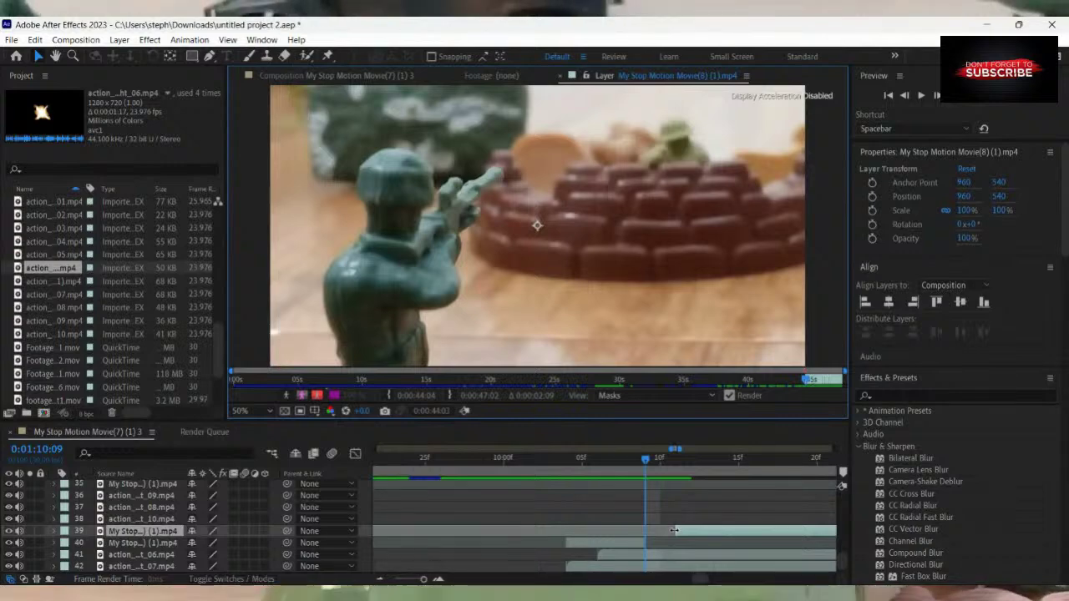
drag(673, 530, 641, 531)
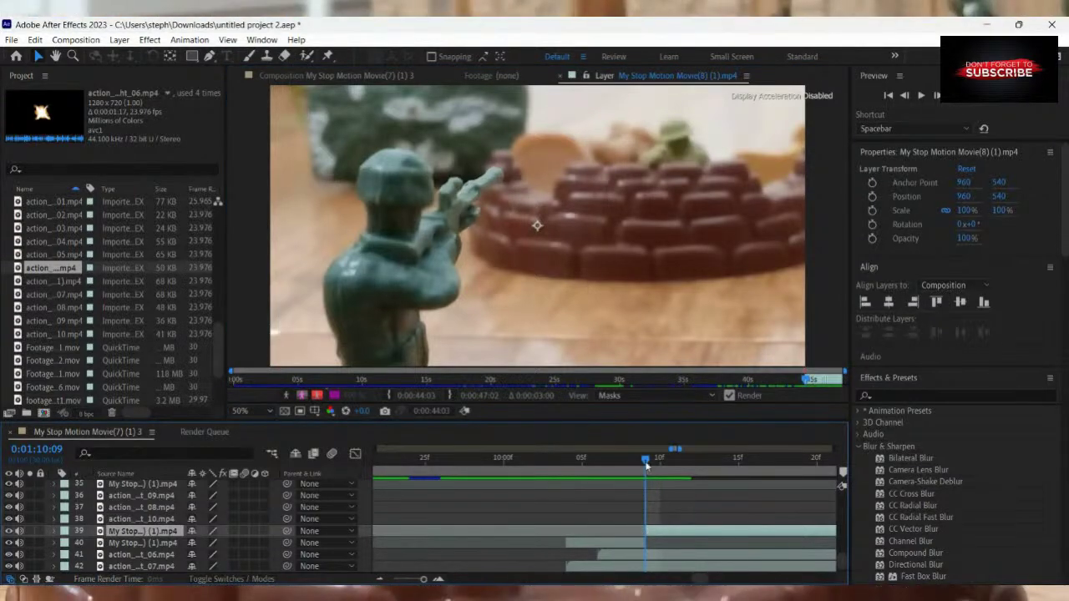
drag(627, 468, 616, 470)
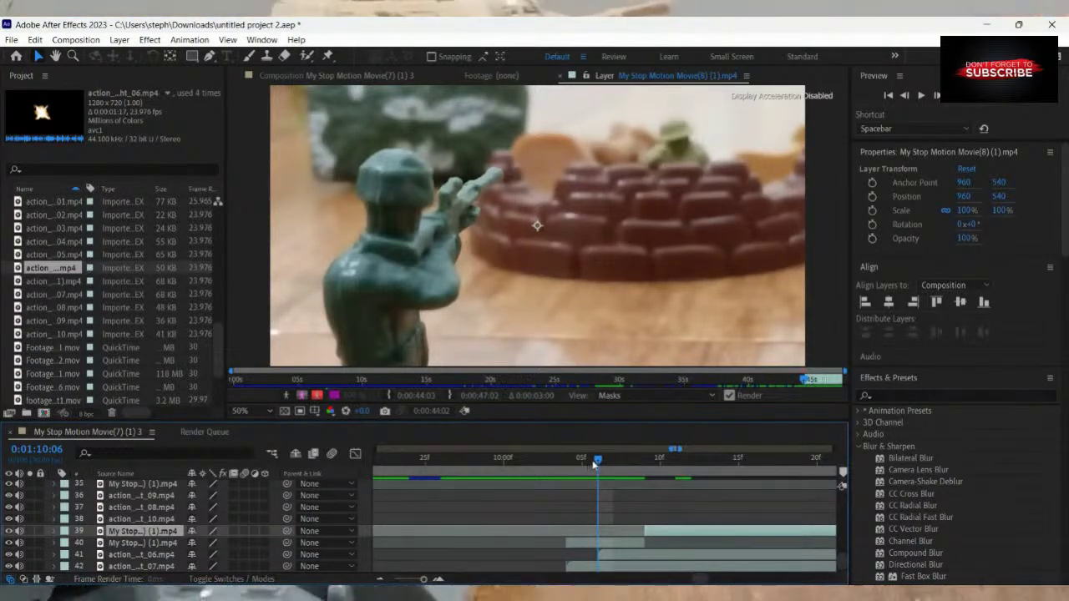
drag(593, 464, 570, 511)
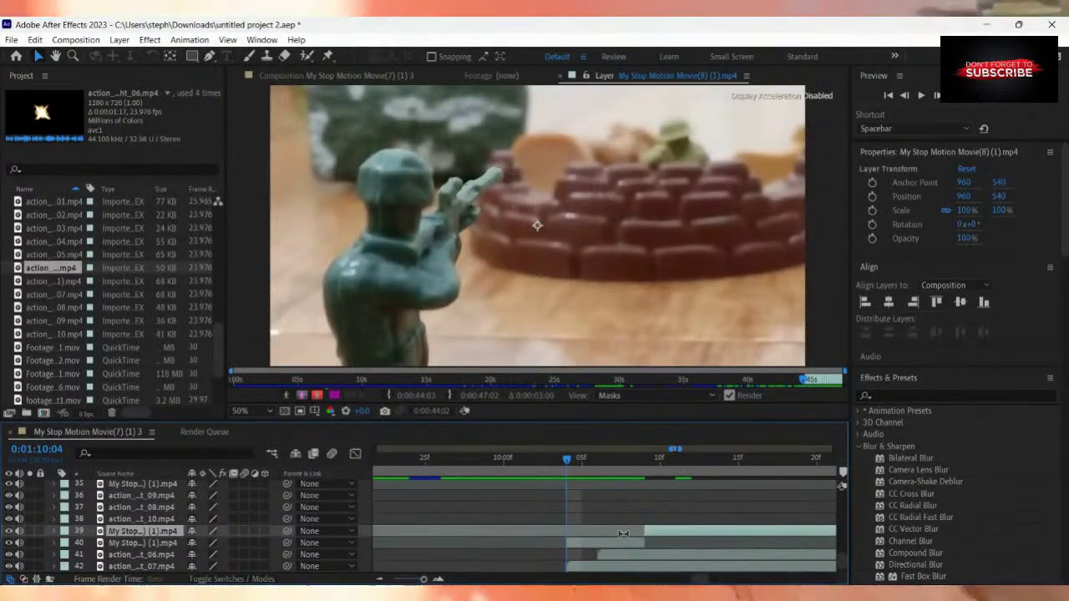
scroll(610, 528, down, 1)
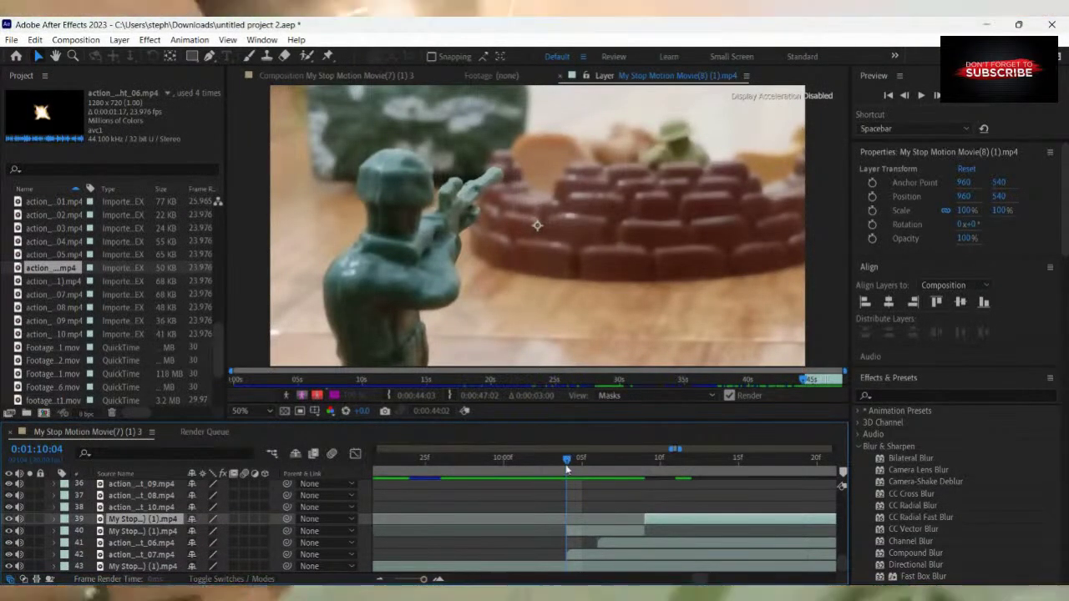
drag(567, 469, 577, 510)
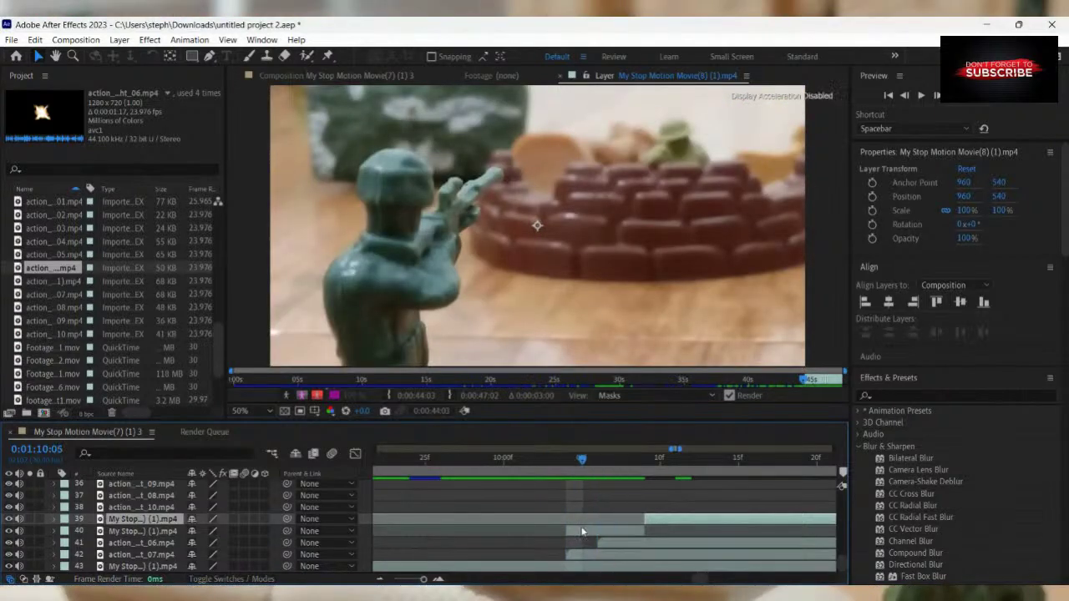
click(579, 535)
drag(583, 476, 571, 480)
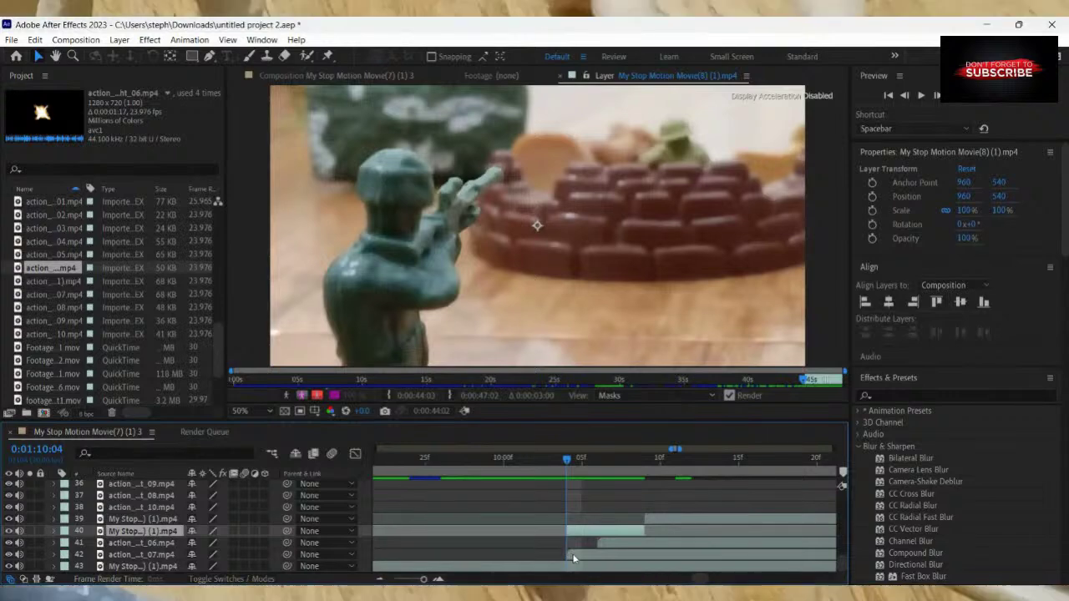
click(576, 555)
Undo the footage extension on layer 39 and the removal of the split-off masked segment.
key(ctrl+z)
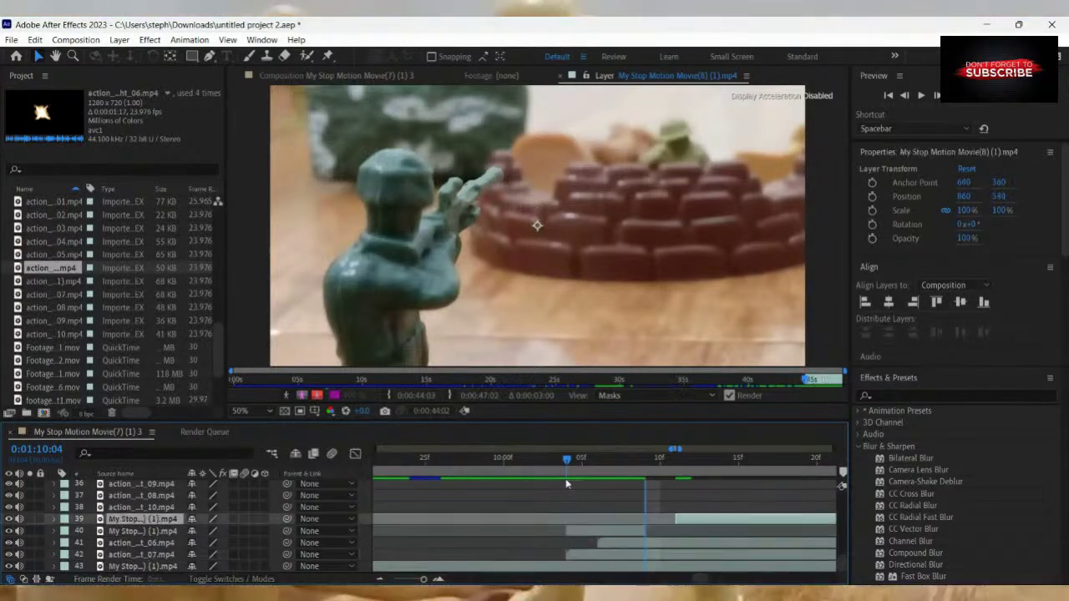
drag(646, 461, 629, 461)
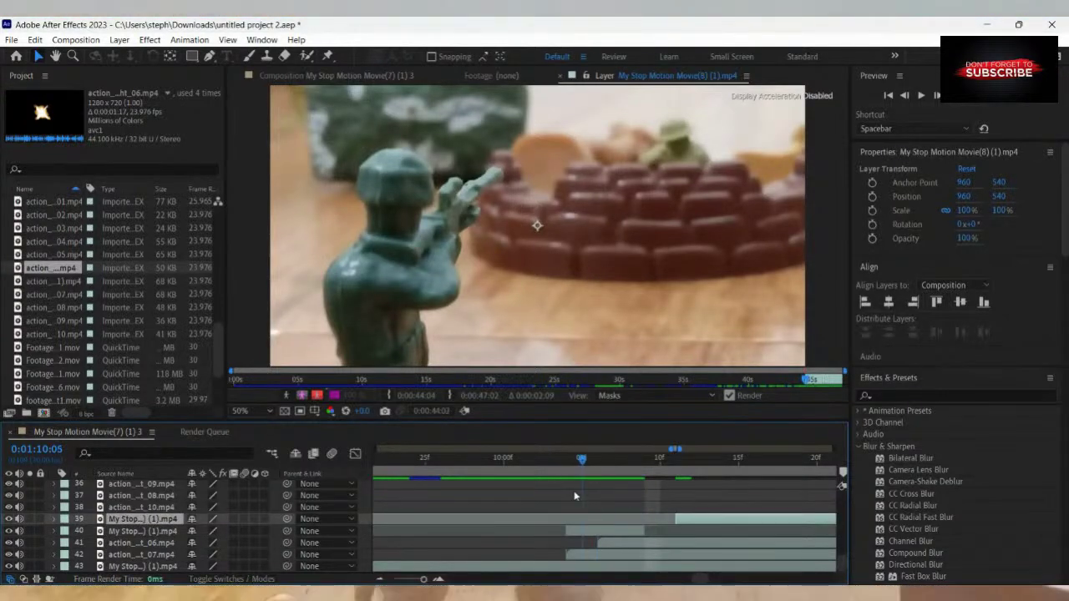
key(ctrl+Down)
key(i)
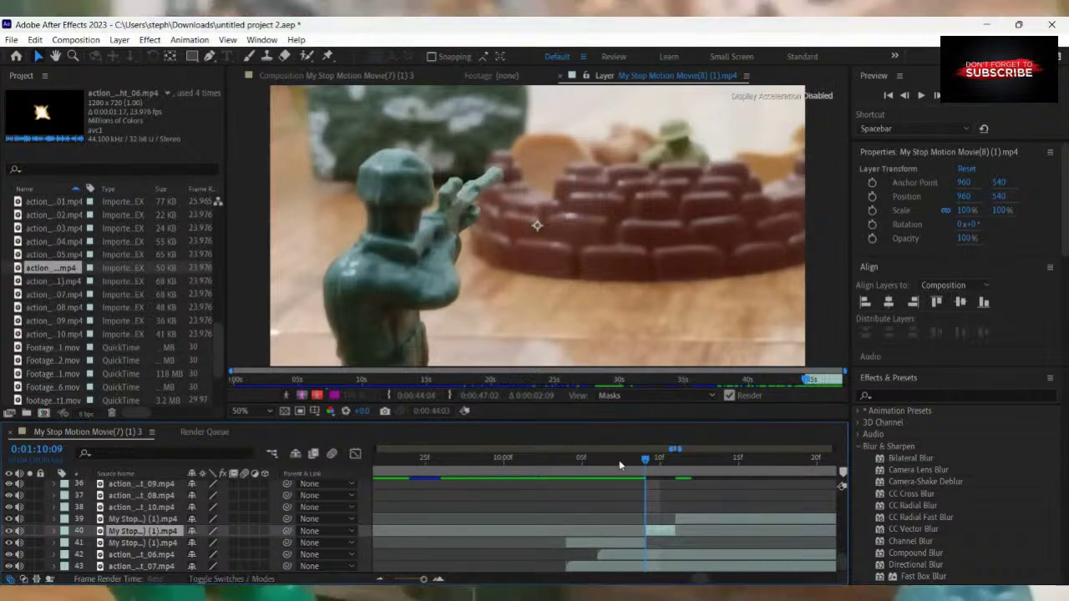
Go to 0:01:10:06 and delete the Muzzle Flash Straight 06 layer beneath the masked rifleman.
drag(645, 461, 603, 481)
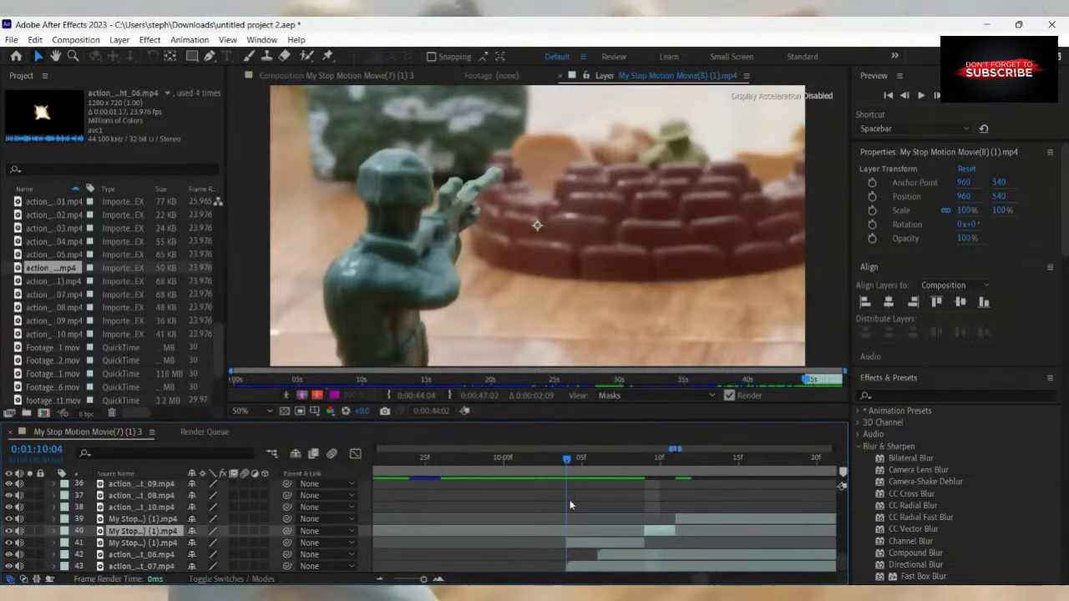
scroll(558, 520, down, 1)
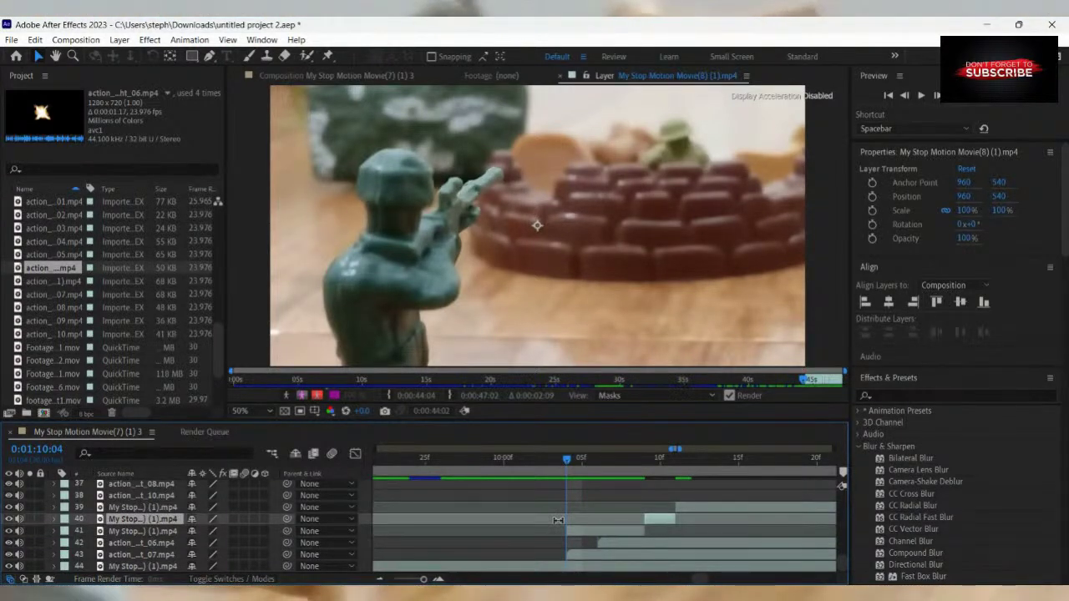
click(620, 502)
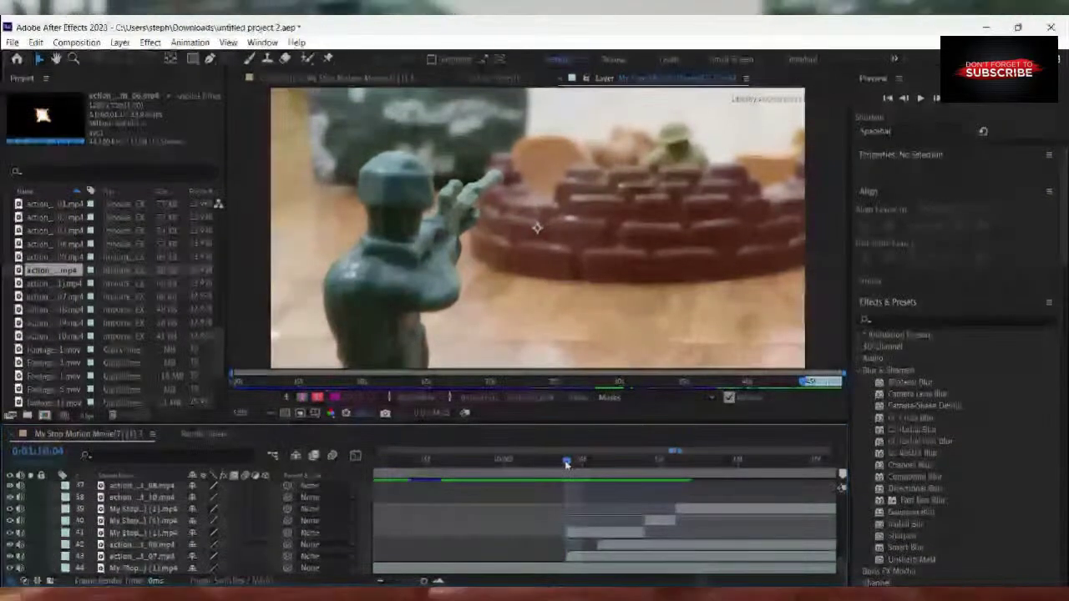
drag(567, 460, 602, 479)
click(601, 544)
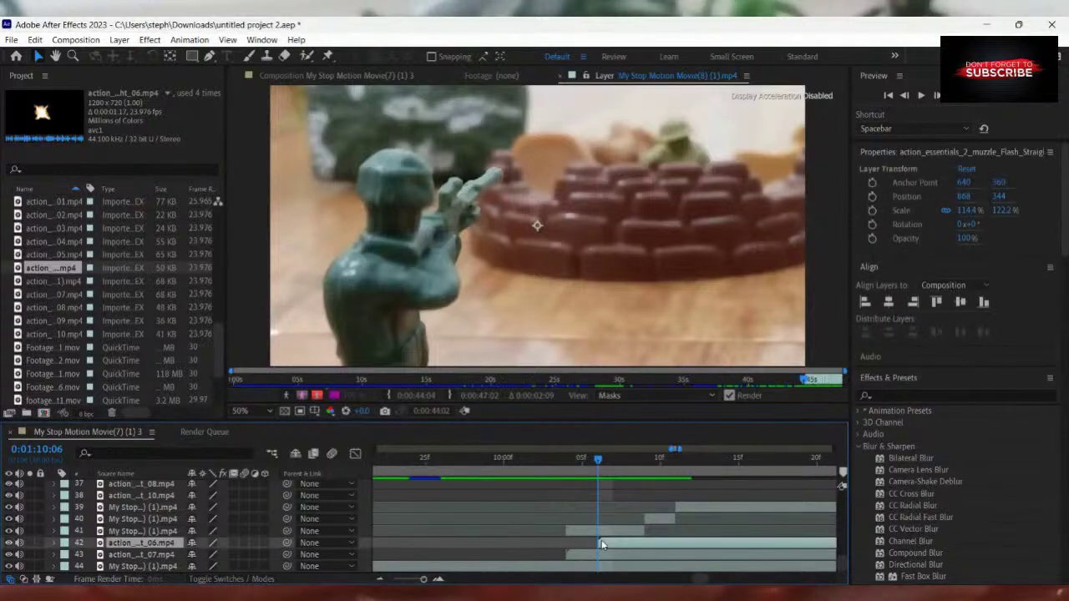
key(Delete)
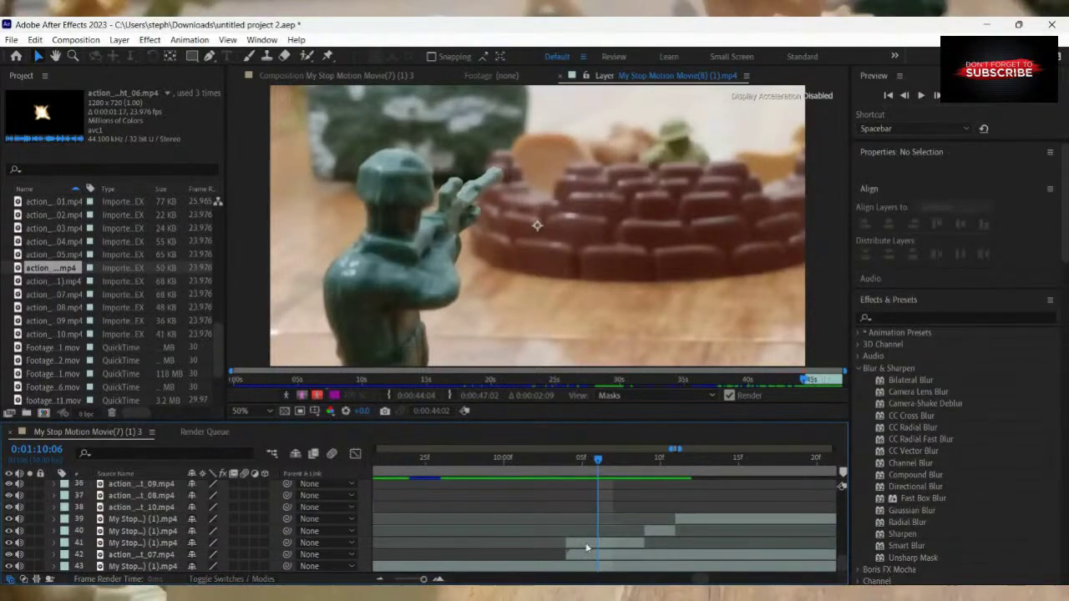
Delete the split-off masked segment on layer 40 and extend the following footage on layer 39 back to 0:01:10:09.
click(591, 546)
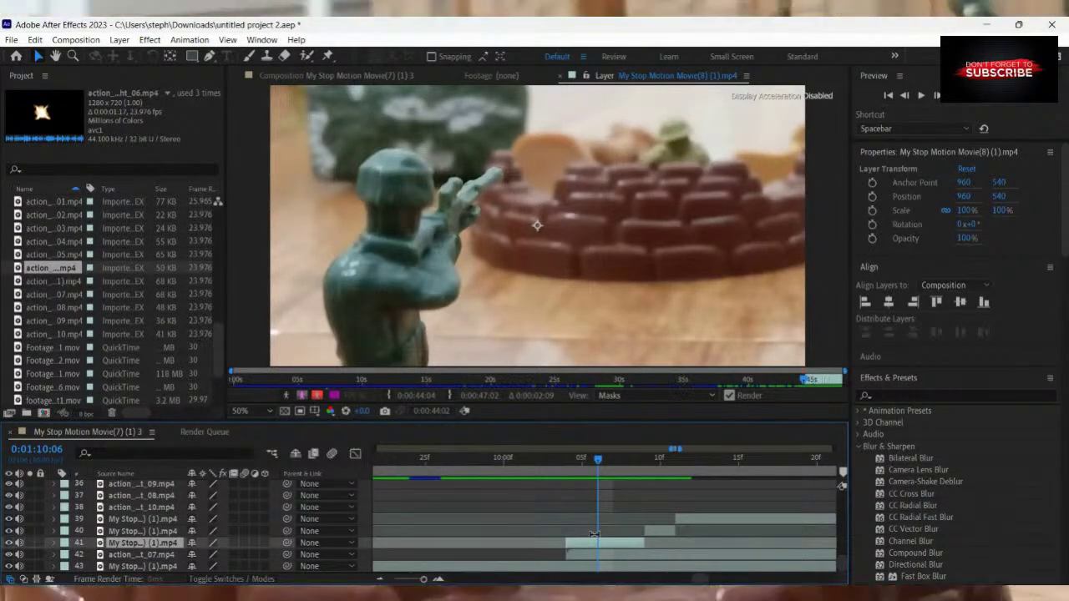
click(659, 532)
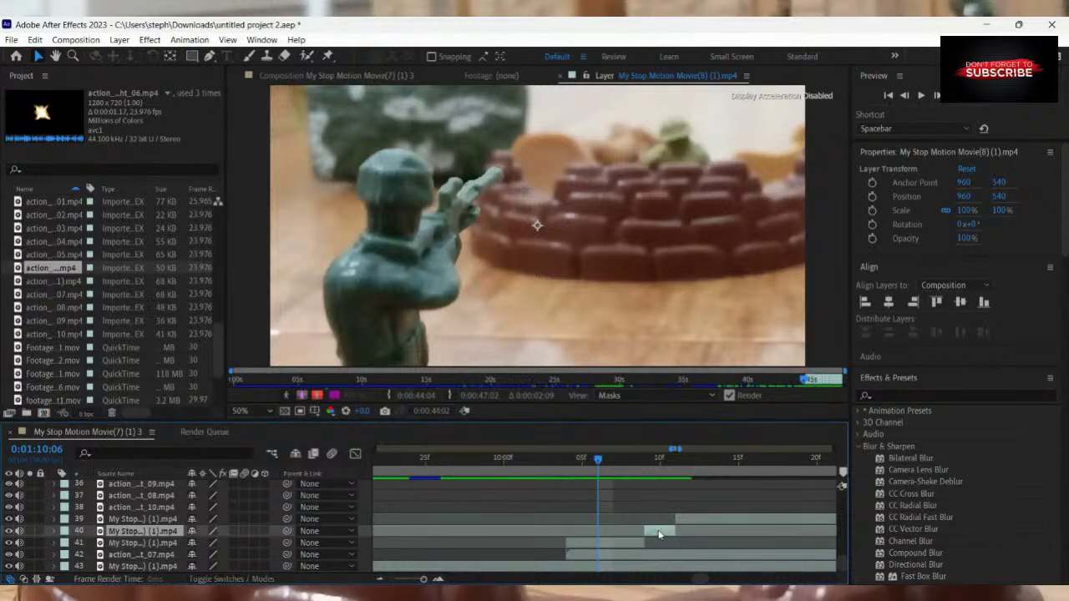
key(Delete)
click(677, 532)
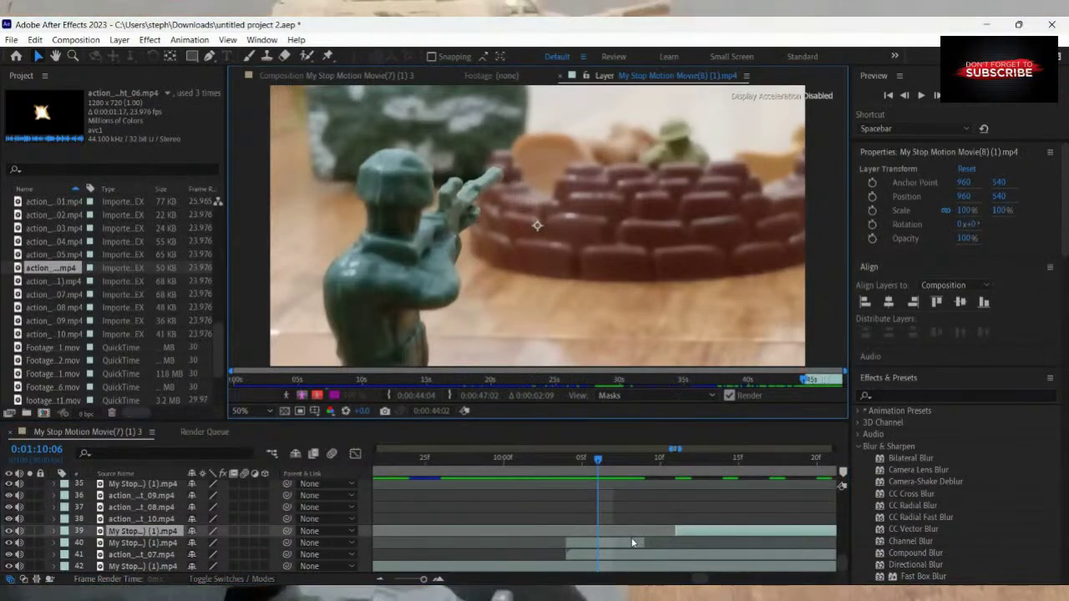
drag(668, 527, 637, 530)
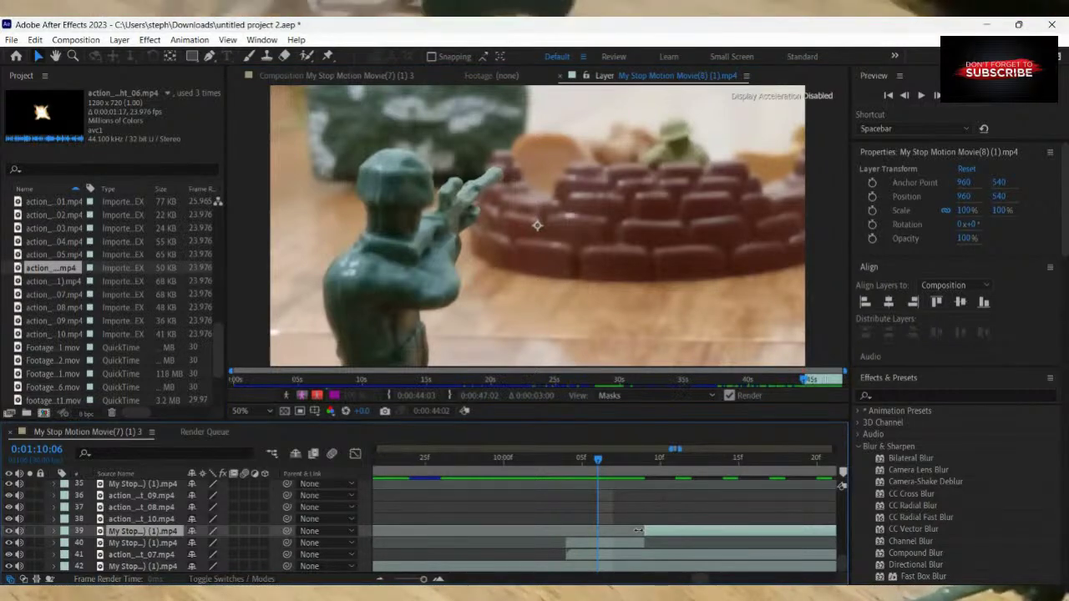
Delete the Muzzle Flash Straight 07 layer beneath the masked rifleman segment.
drag(599, 461, 583, 556)
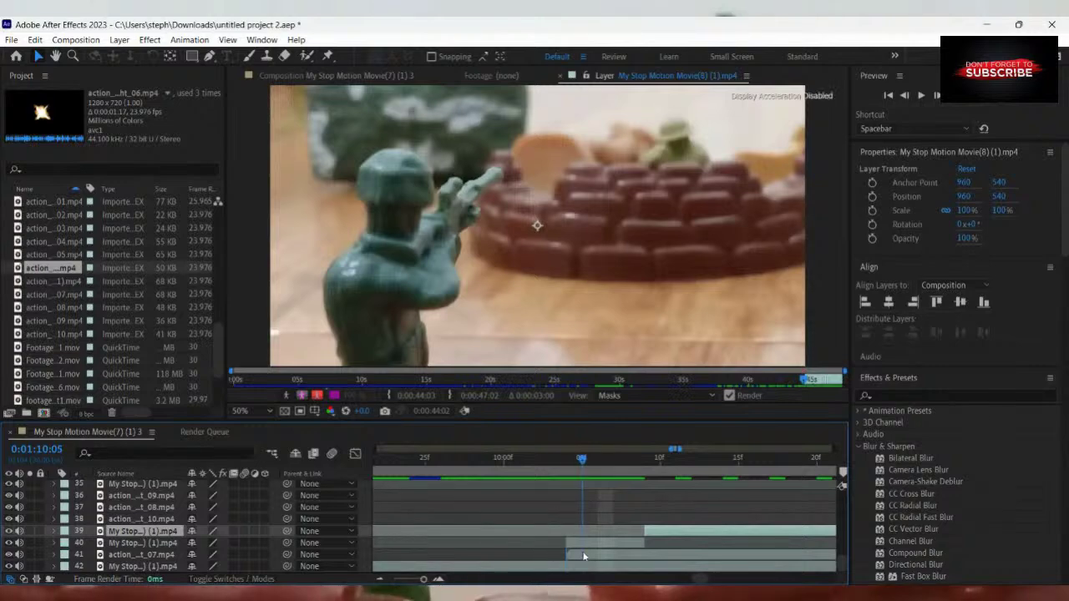
click(585, 555)
key(Delete)
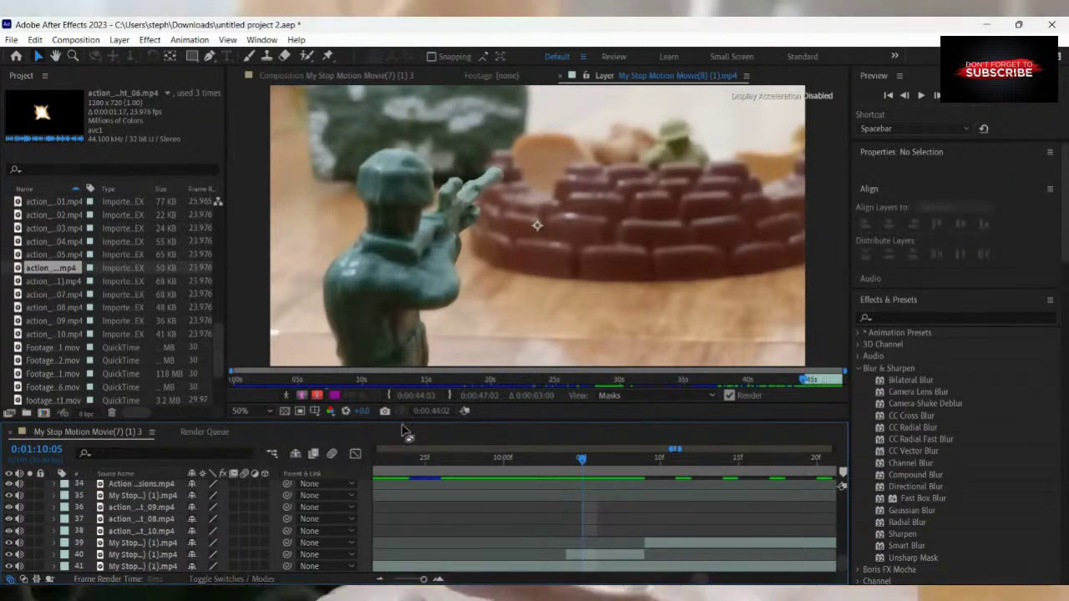
Add the Muzzle Flash Straight 07 (1) clip directly below the masked rifleman layer, starting at 0:01:10:04.
click(60, 278)
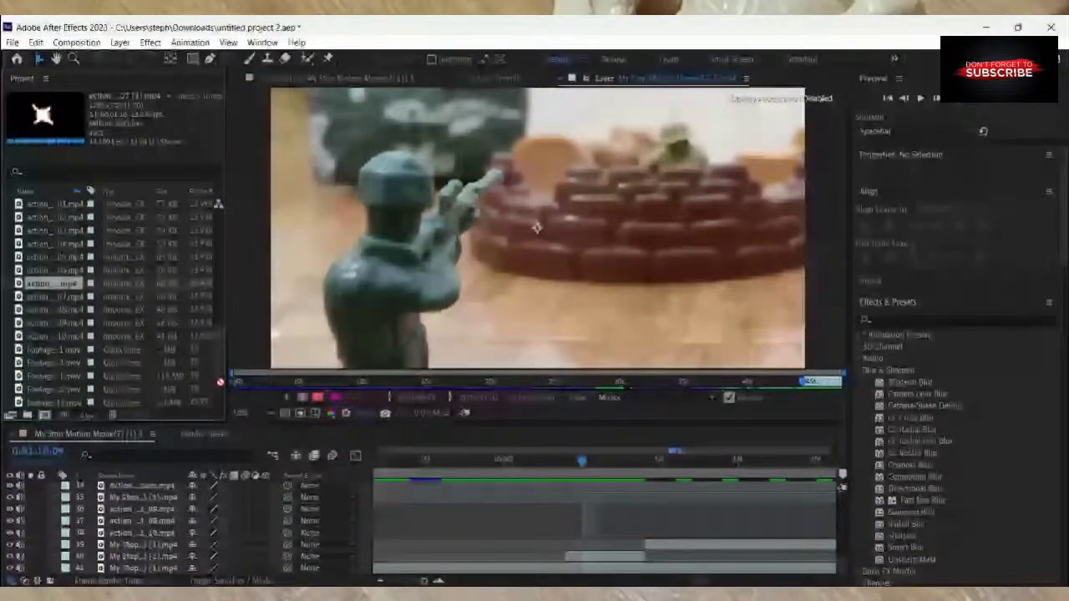
drag(220, 382, 832, 544)
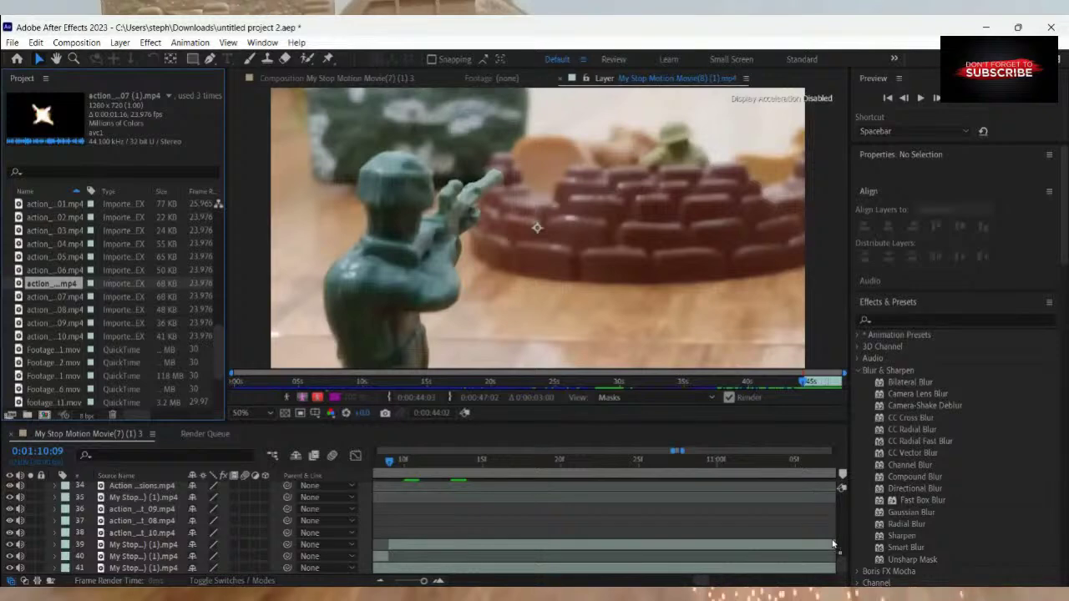
click(325, 557)
scroll(461, 568, left, 2)
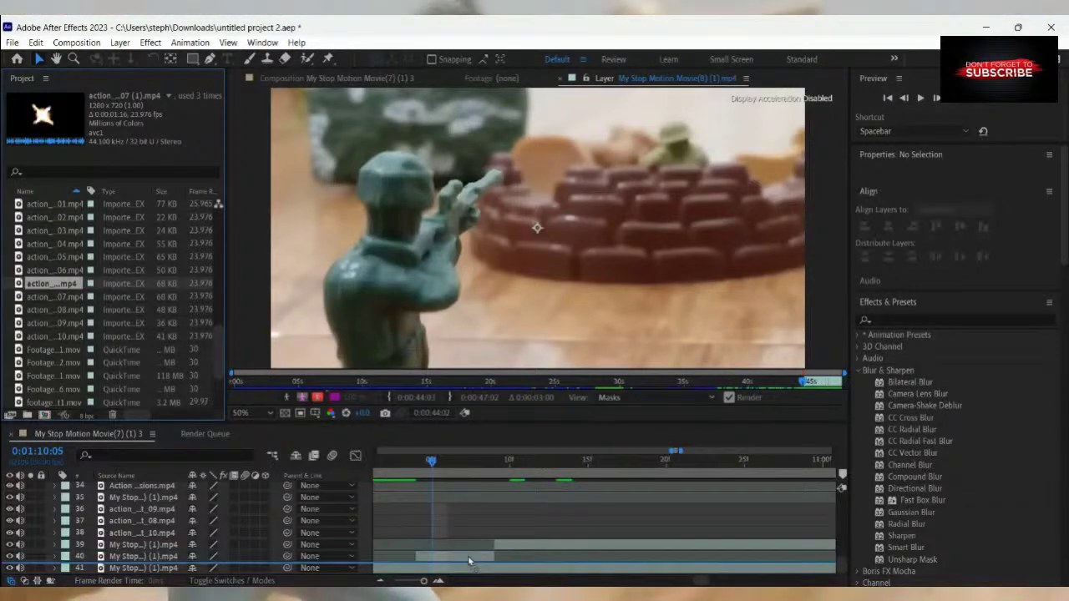
click(469, 564)
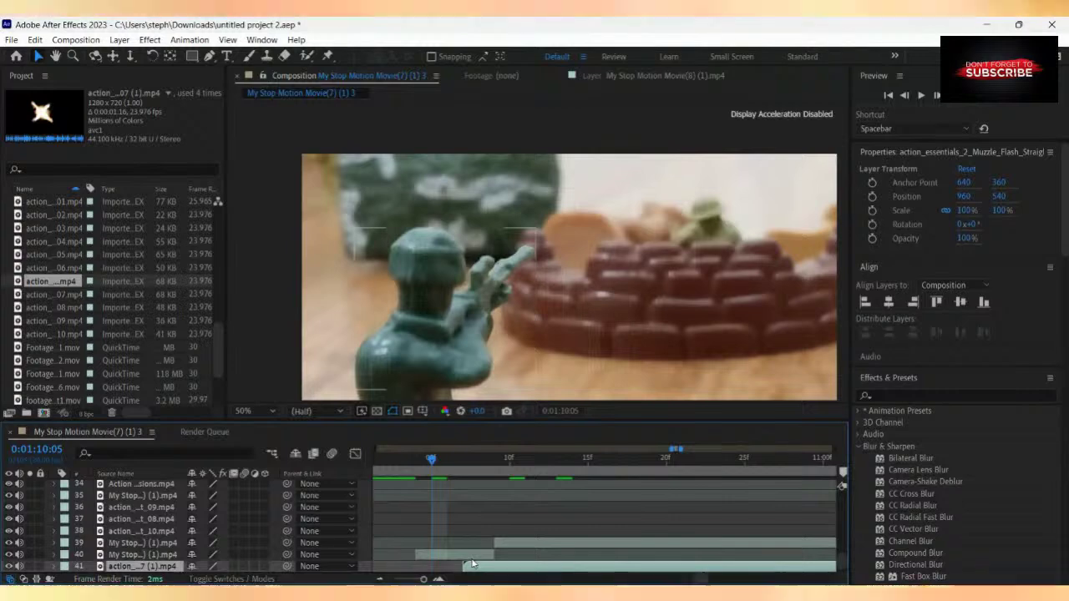
scroll(484, 561, down, 1)
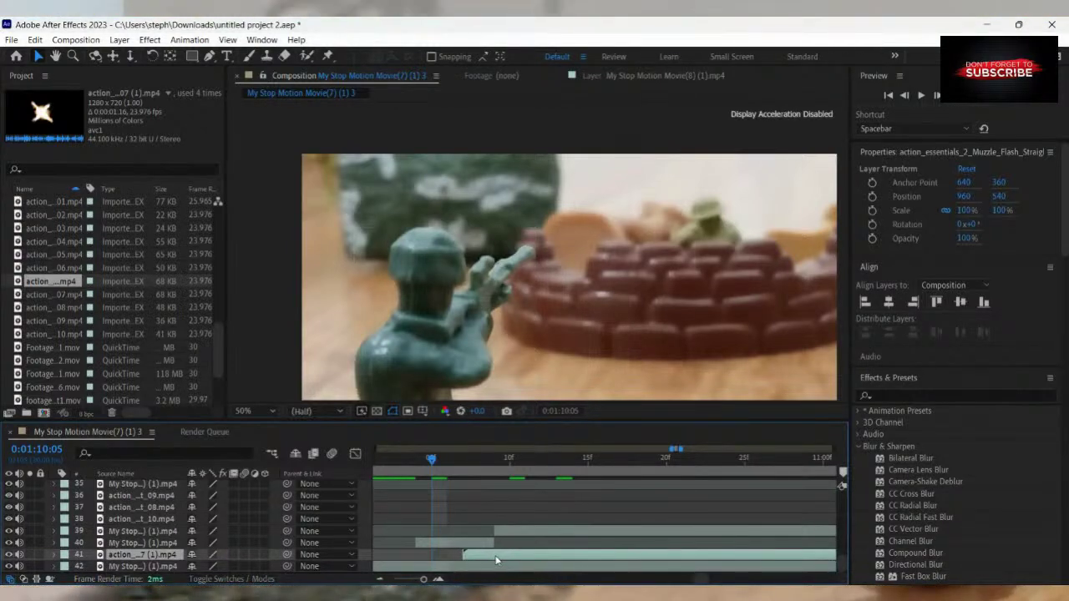
drag(496, 560, 444, 551)
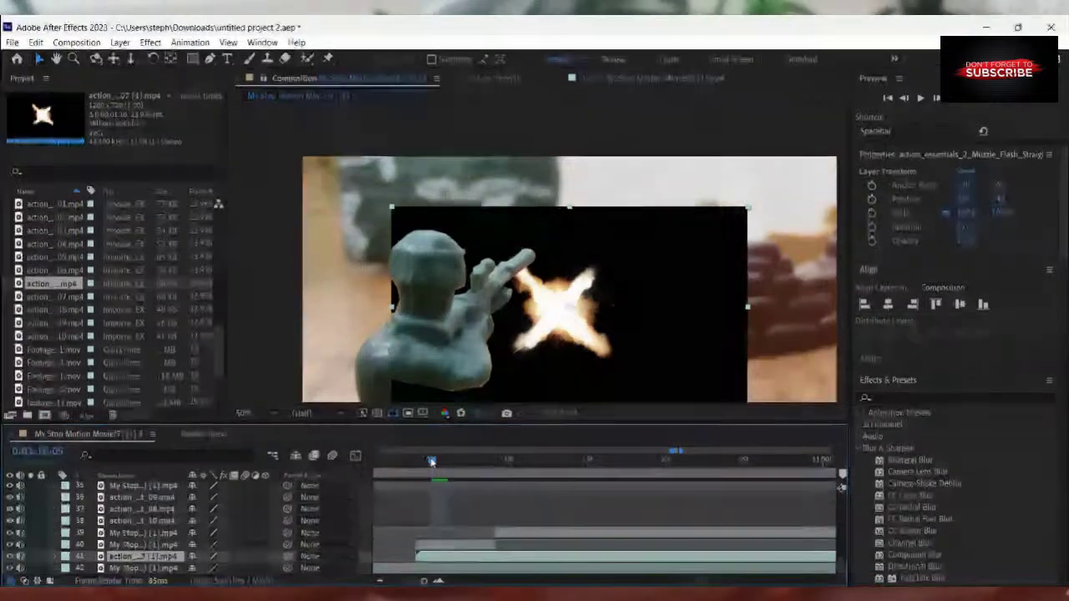
Extend the masked rifleman segment to 0:01:10:10 and trim the following footage on layer 39 to start there.
drag(432, 460, 508, 535)
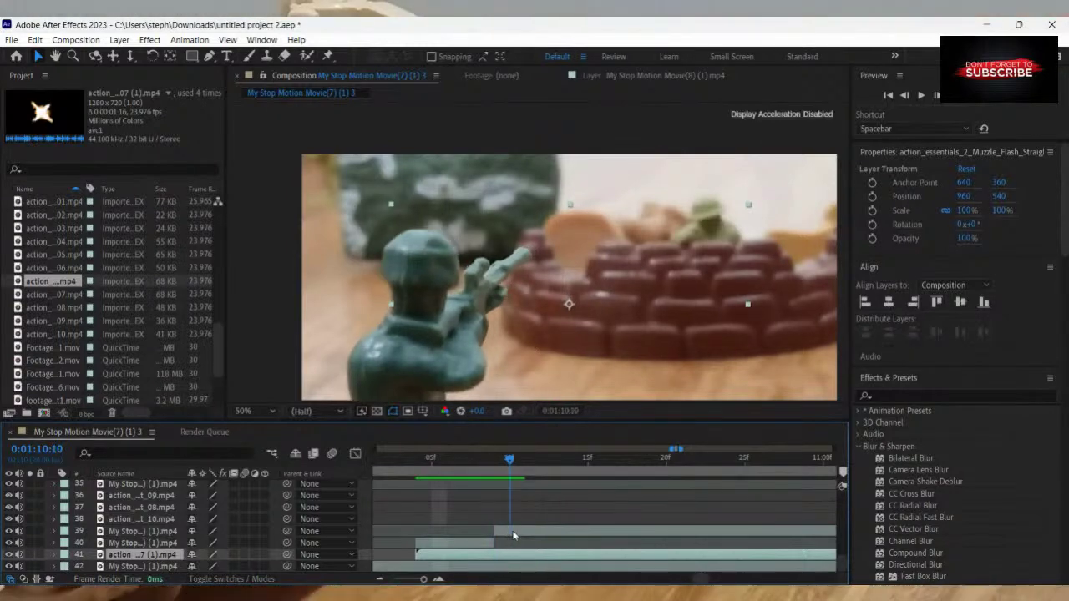
click(489, 543)
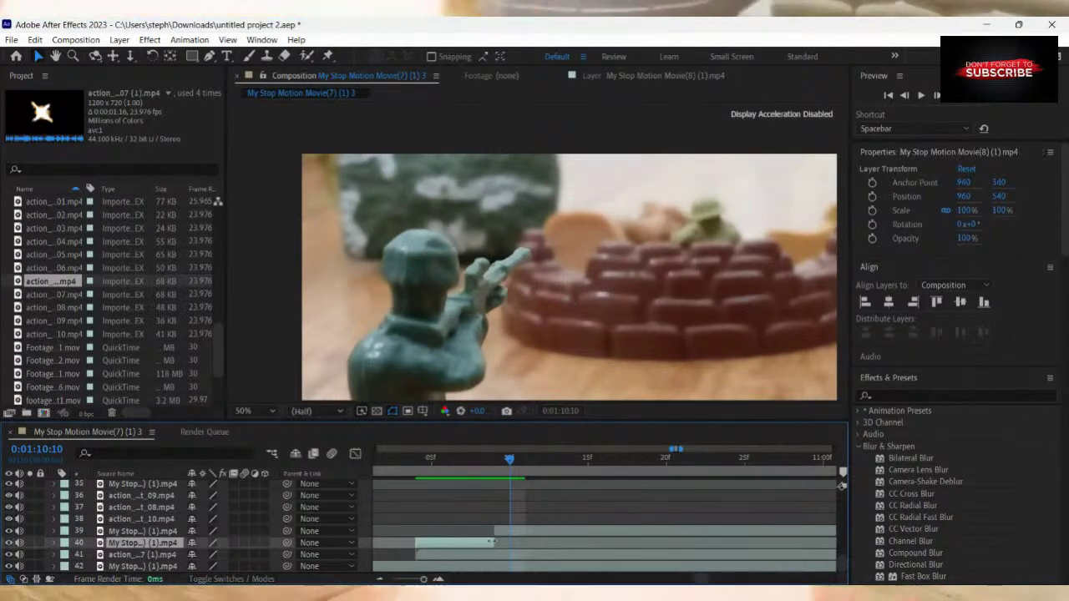
click(510, 533)
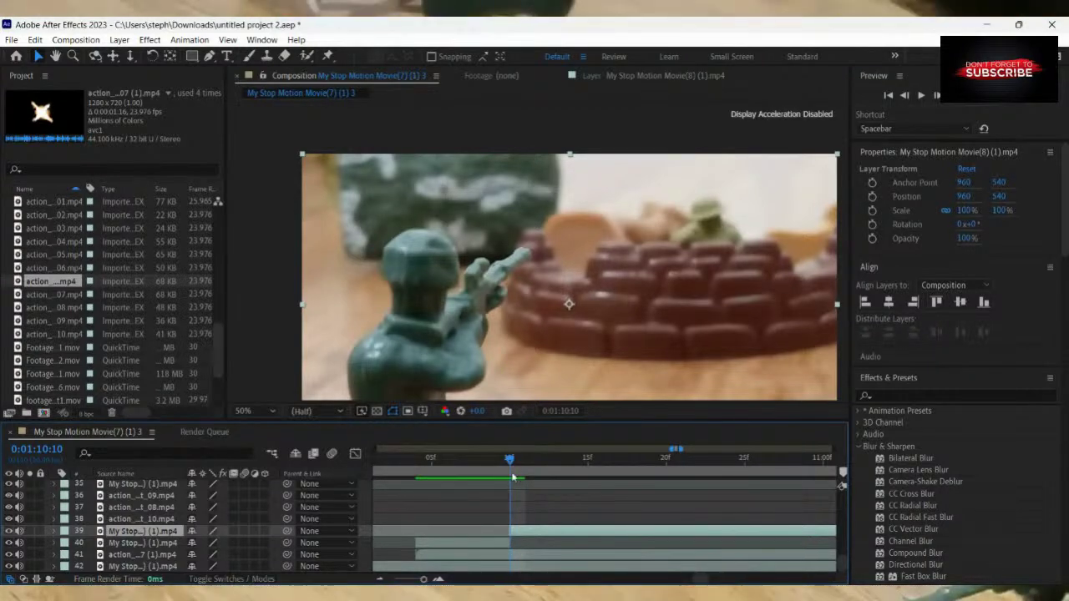
Return to 0:01:10:04 and move the muzzle flash behind the rifle's muzzle, at about 866, 350.
drag(510, 461, 444, 487)
key(Page_Up)
key(Page_Up)
key(Page_Up)
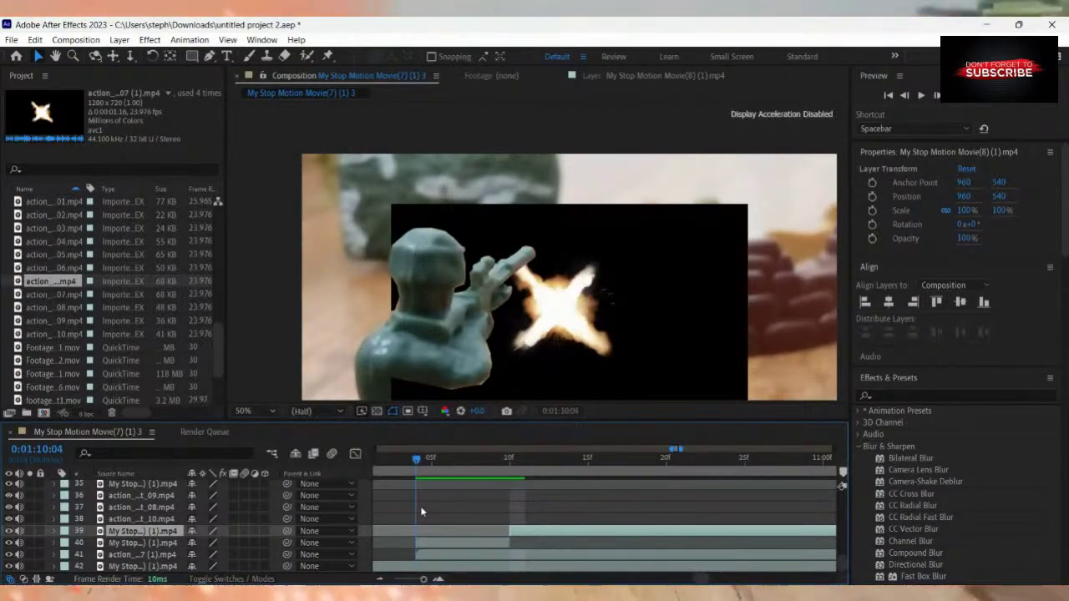
drag(612, 323, 592, 264)
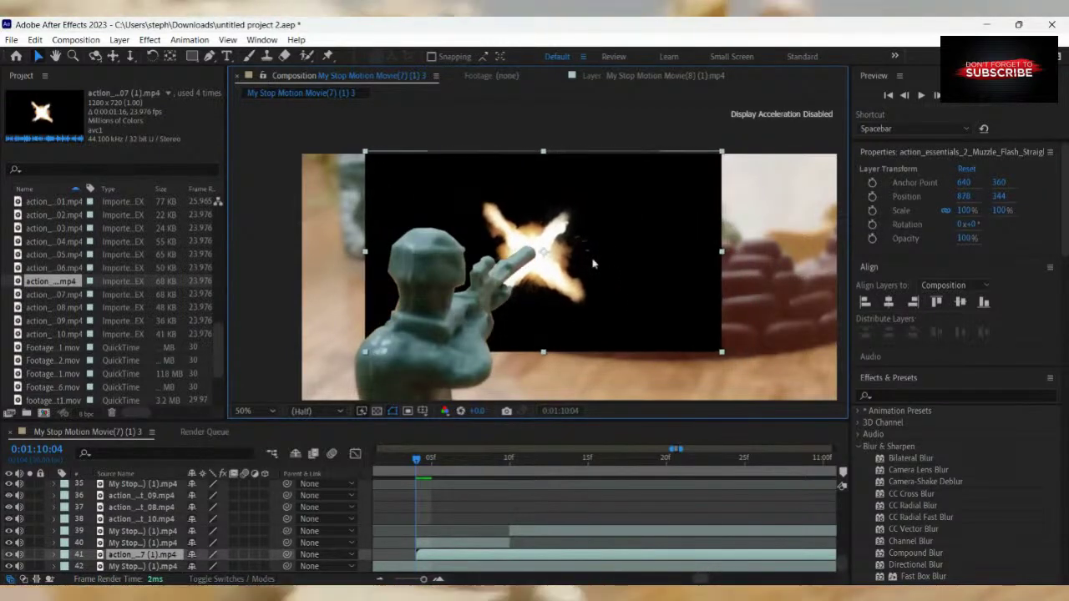
Set the Muzzle Flash Straight 07 (1) layer's blending mode to Screen.
right_click(592, 264)
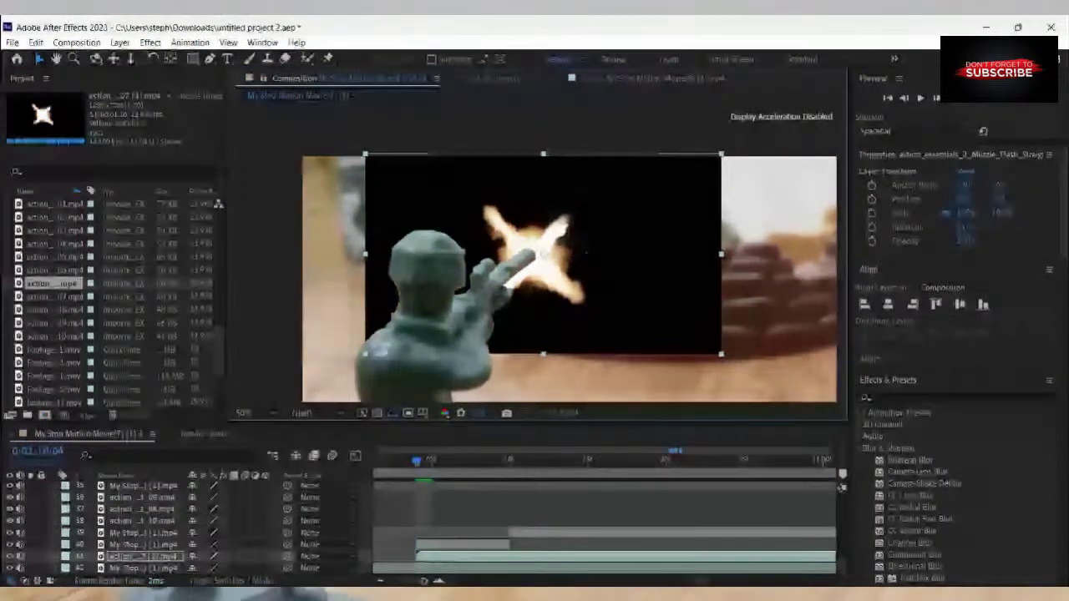
mouse_move(668, 262)
key(Escape)
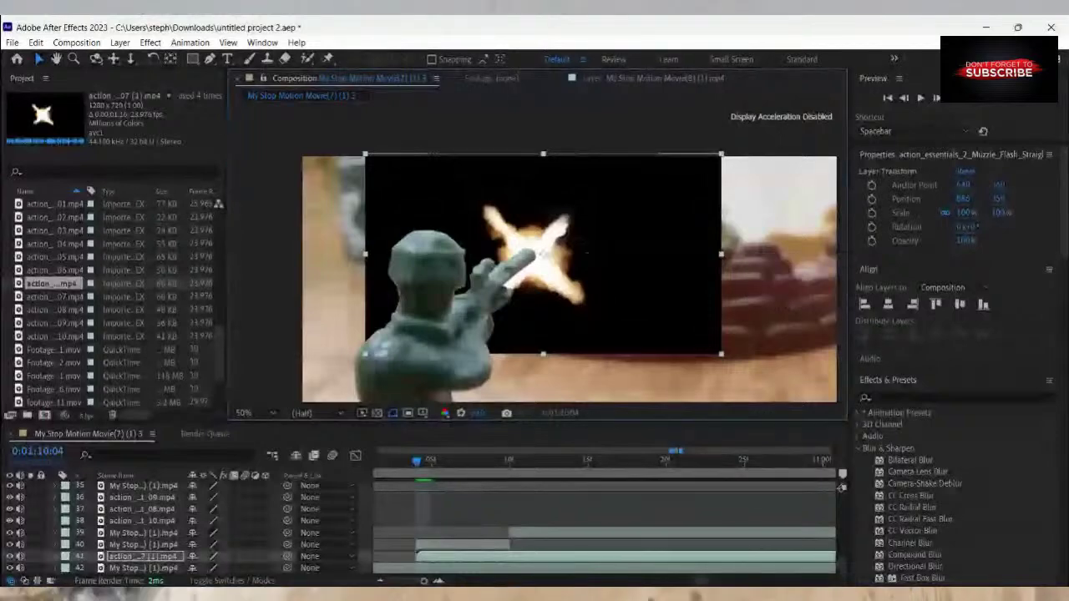
mouse_move(668, 343)
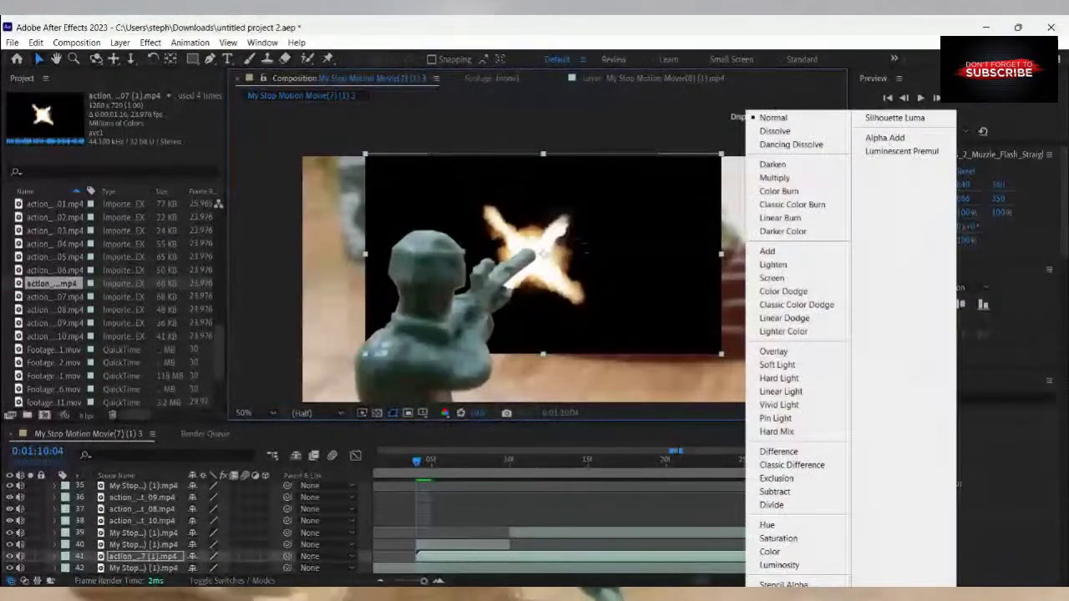
click(772, 279)
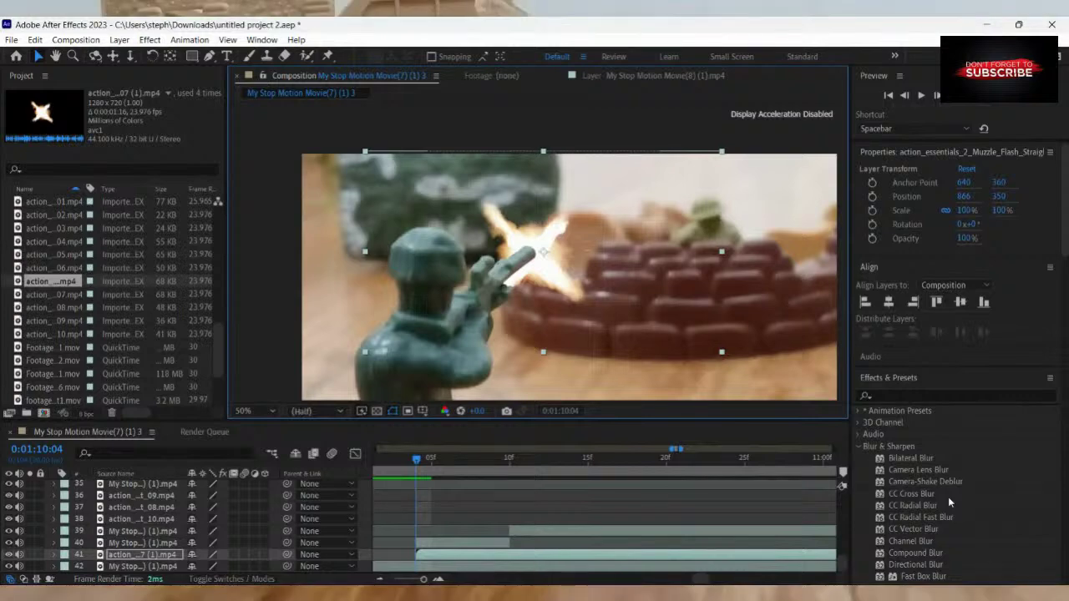
Apply the Gaussian Blur effect to the Muzzle Flash Straight 07 (1) layer.
scroll(947, 496, down, 1)
scroll(947, 498, down, 6)
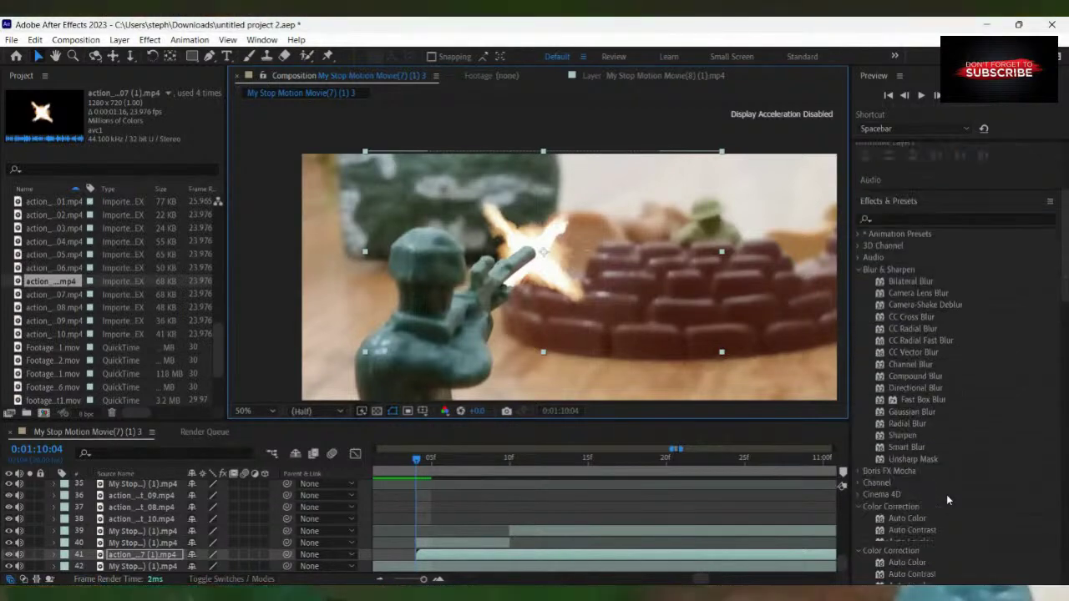
scroll(946, 494, up, 1)
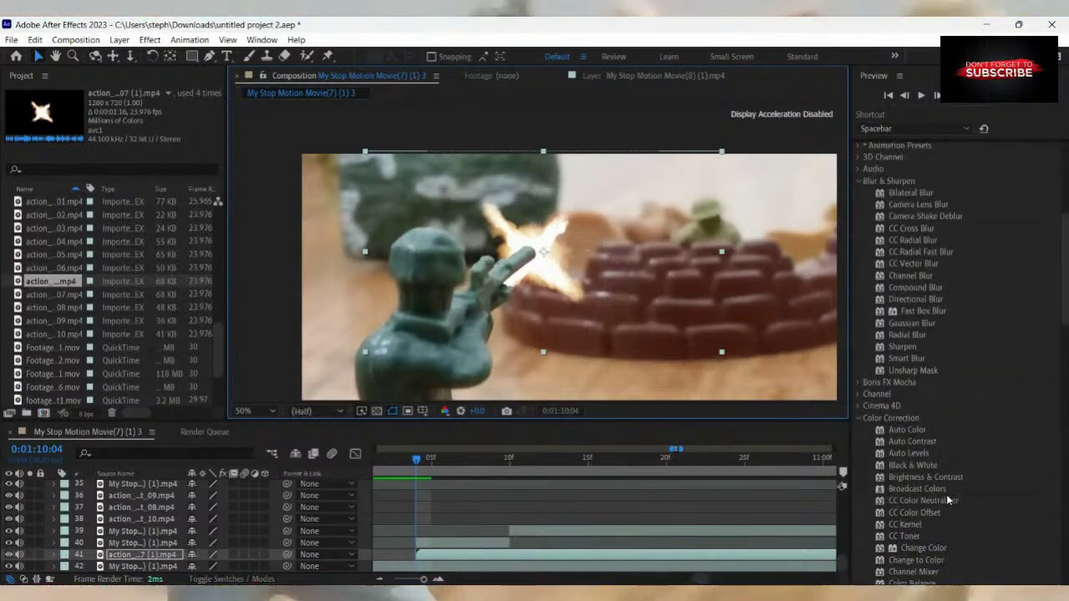
double_click(911, 324)
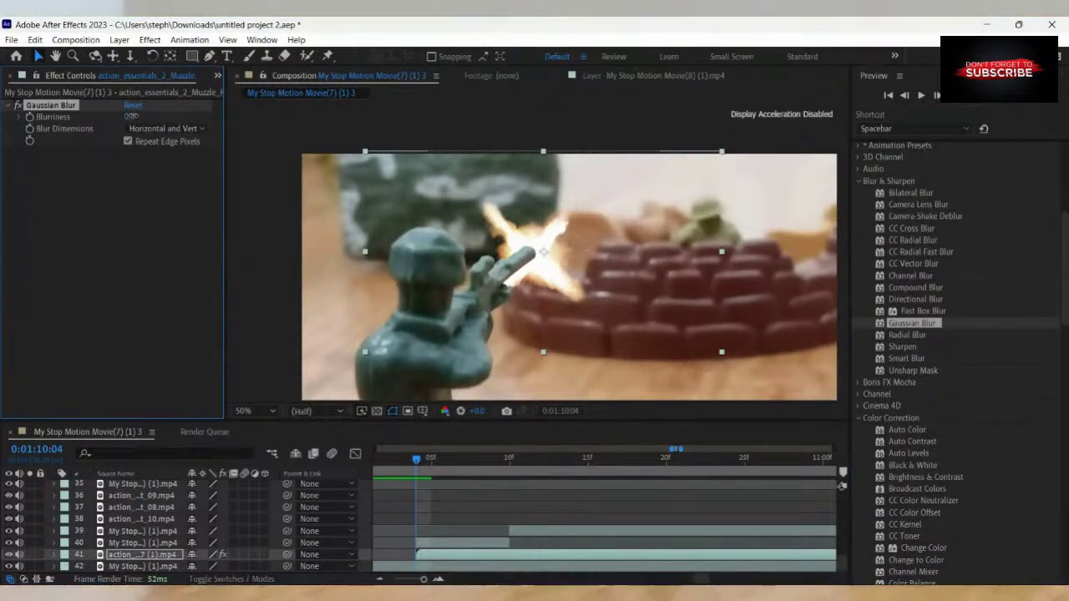
Set the muzzle flash layer's Gaussian Blur blurriness to 9.9 and check the flash on the frames from 0:01:10:04 to 0:01:10:08.
drag(130, 116, 165, 117)
mouse_move(237, 124)
mouse_down()
mouse_move(389, 127)
mouse_move(234, 117)
mouse_up()
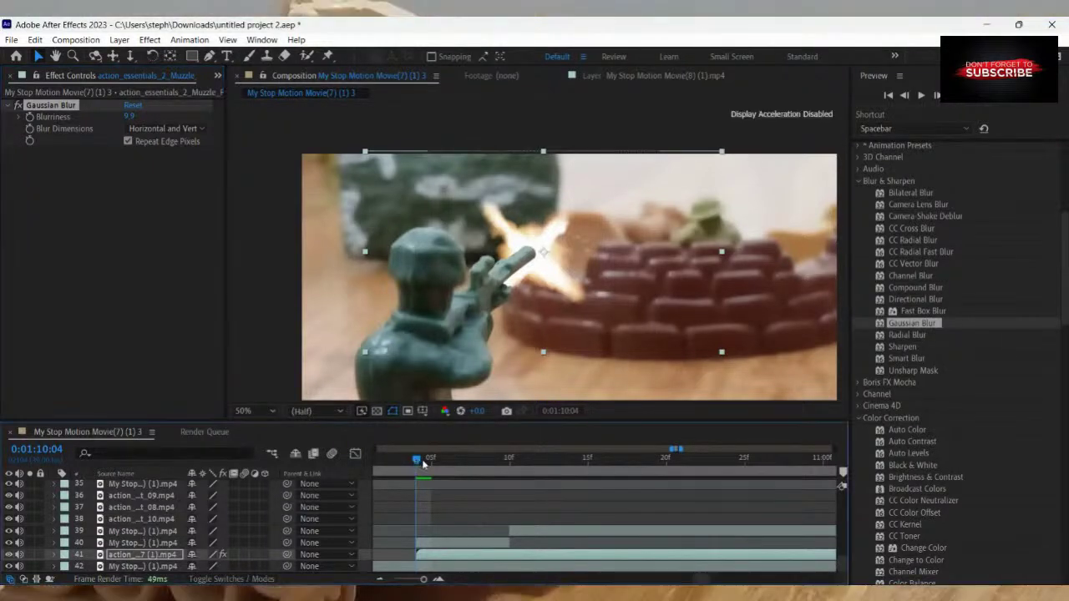
key(Page_Down)
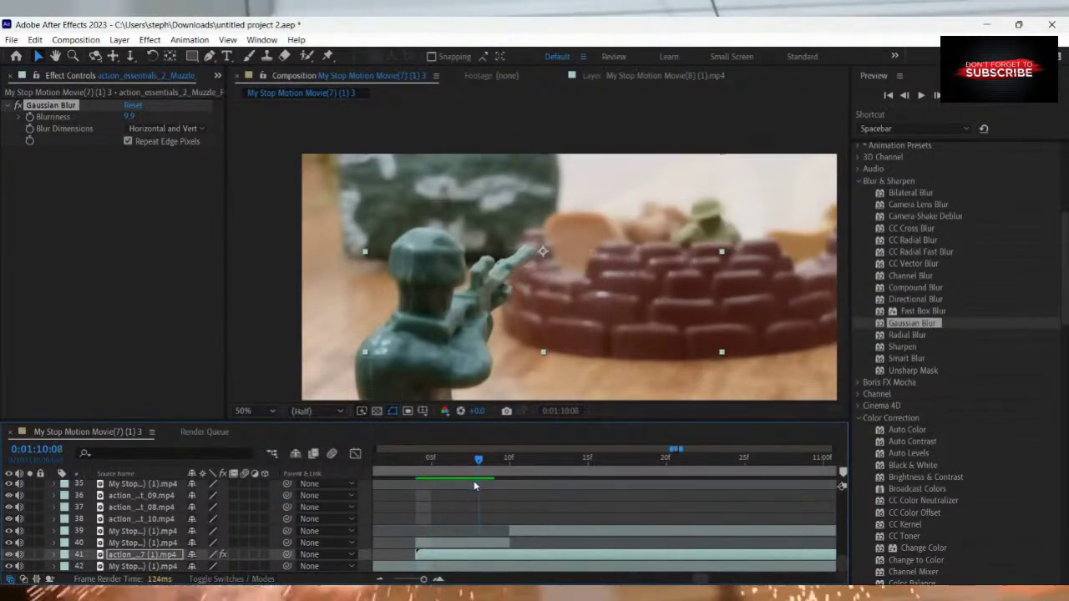
key(Page_Up)
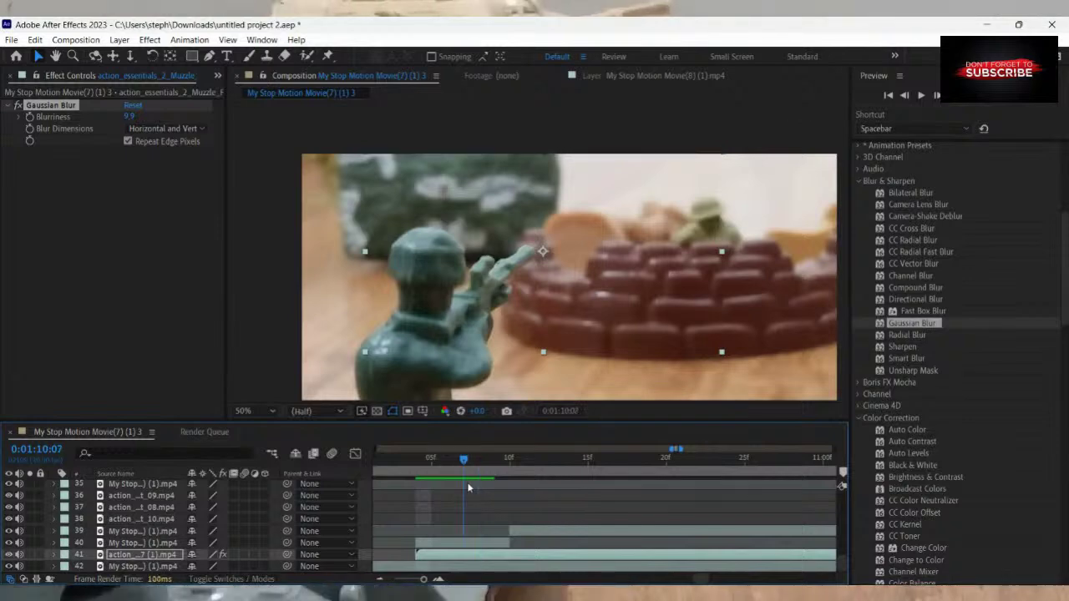
key(Page_Up)
key(Page_Up)
key(Page_Up)
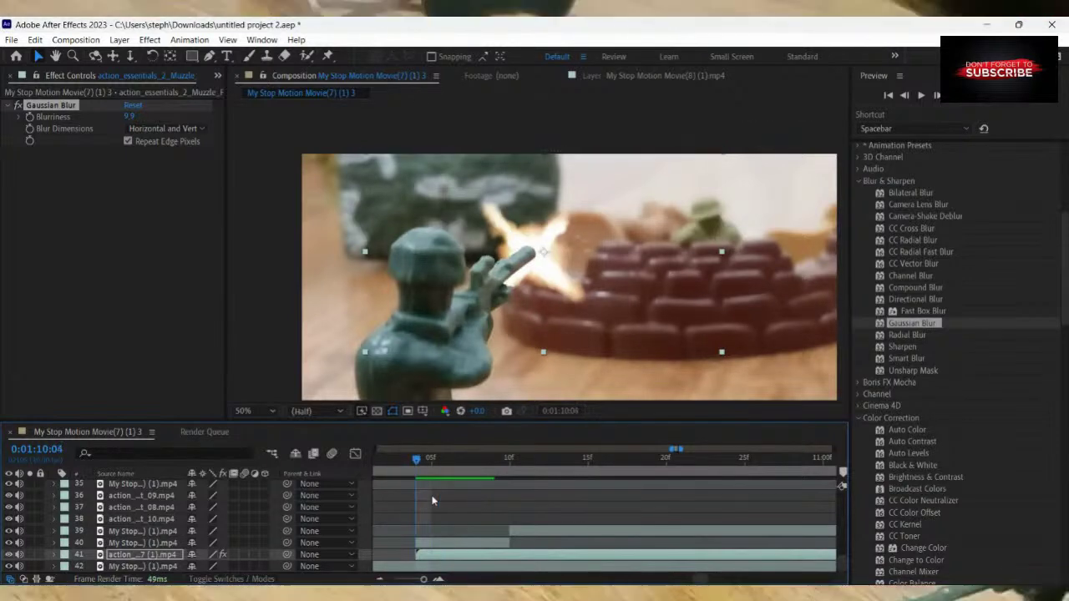
Add the muzzle flash clip ending in _06.mp4 to the timeline at 0:01:10:08, directly beneath layer 40.
key(Page_Down)
key(Page_Down)
key(Page_Down)
key(Page_Down)
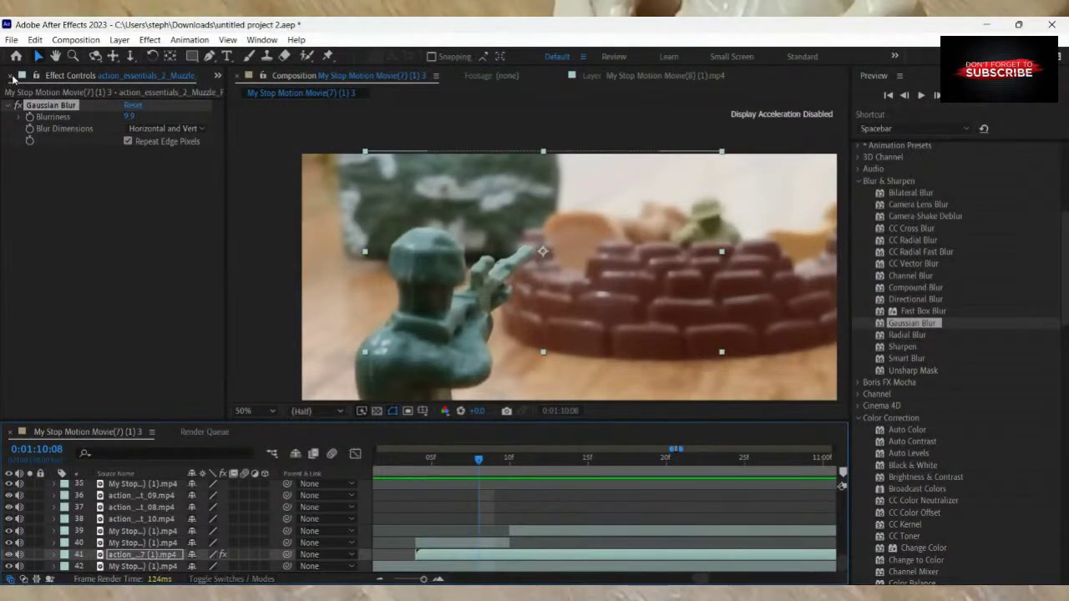
click(10, 76)
click(59, 255)
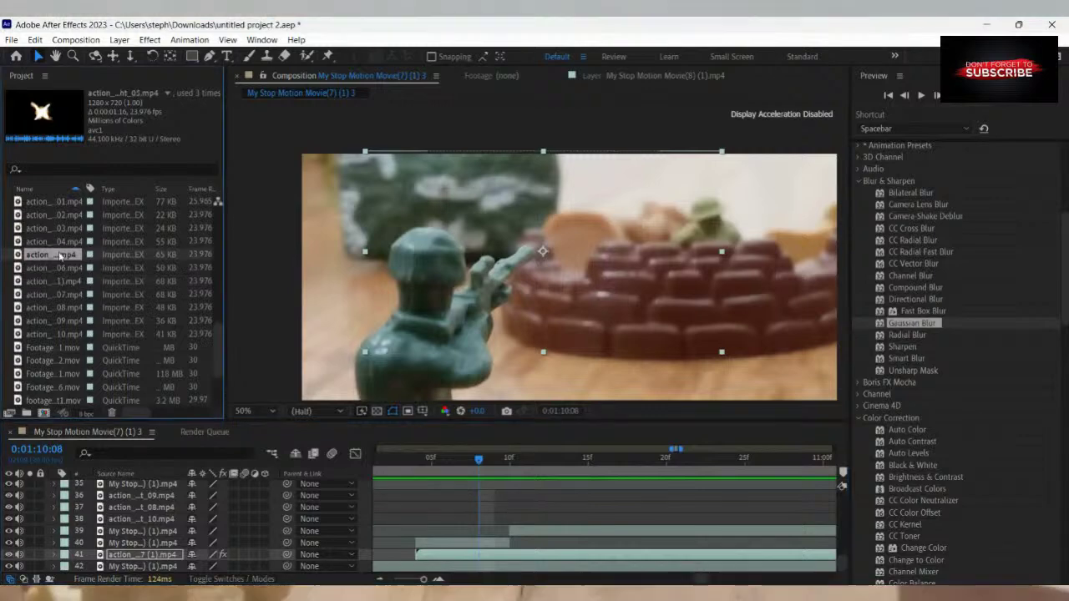
click(46, 270)
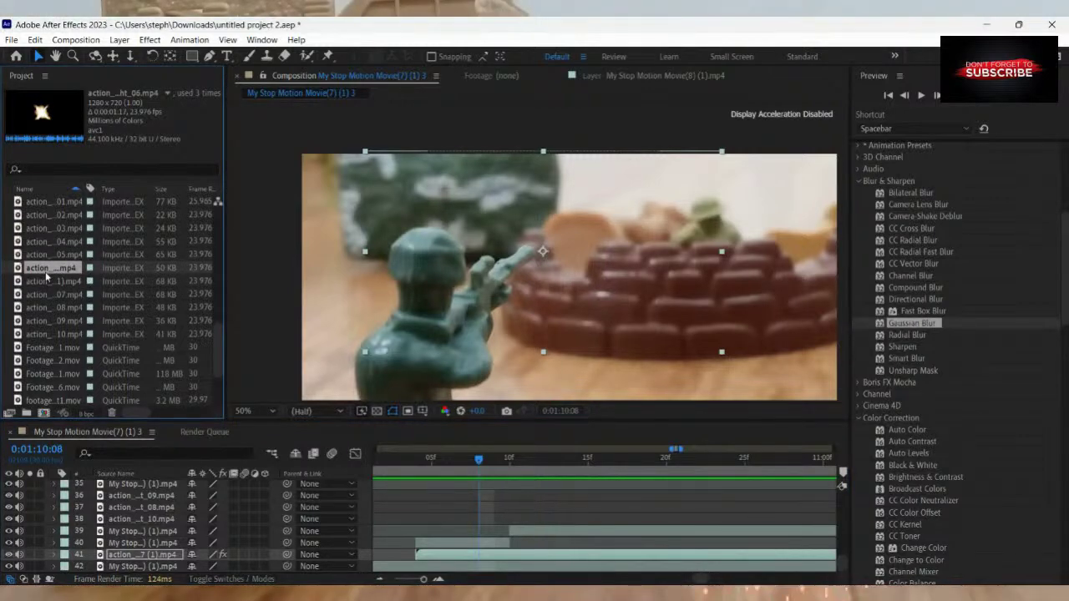
drag(46, 272, 509, 559)
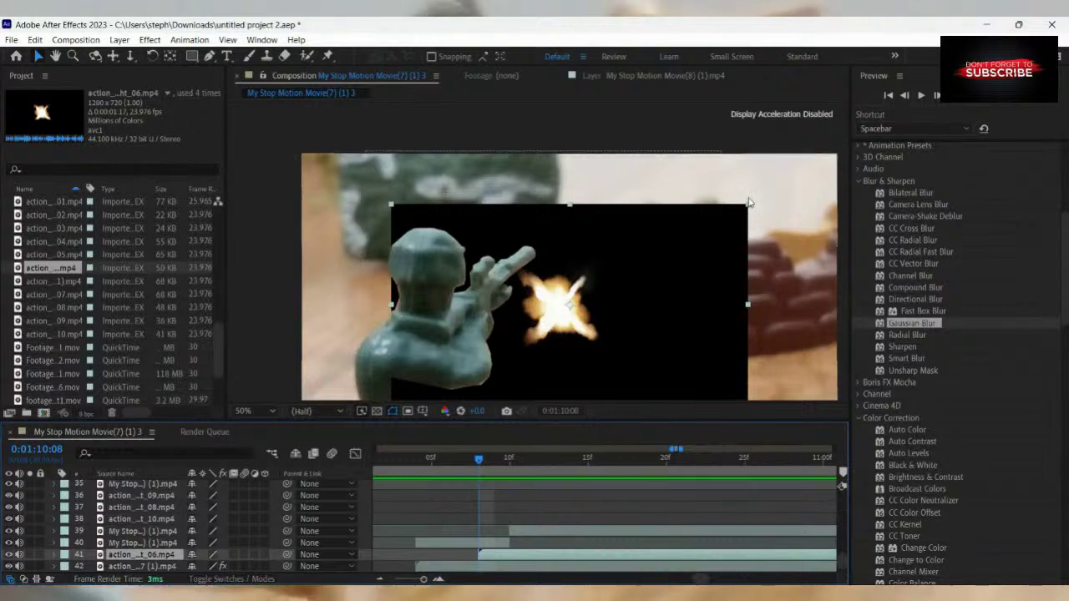
Enlarge the new muzzle flash, align it with the rifle's tip, and set its blending mode to Color Dodge.
drag(748, 207, 795, 171)
drag(627, 283, 597, 264)
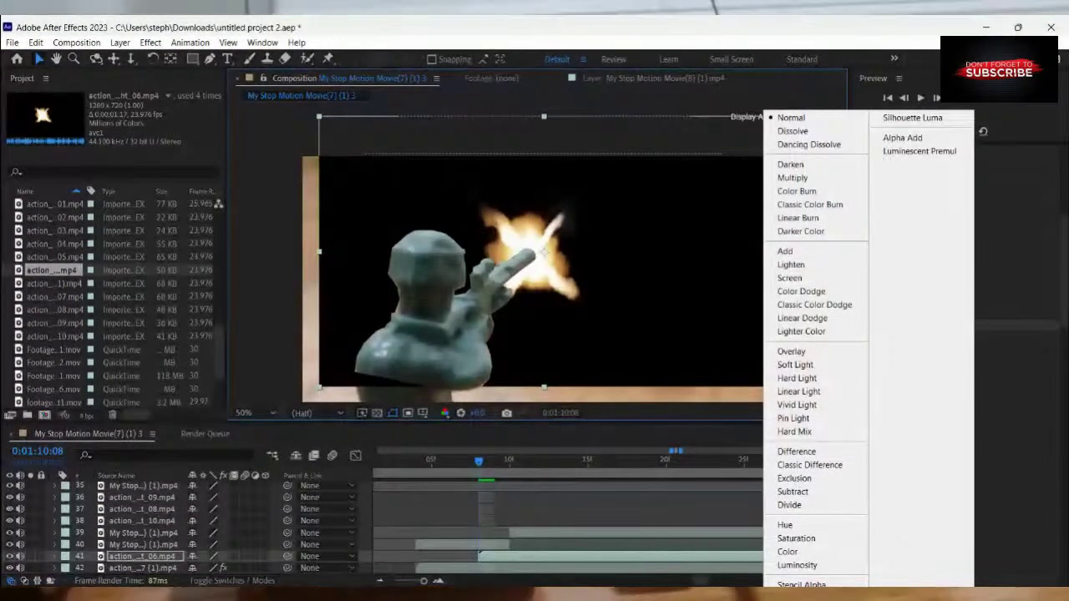
click(823, 289)
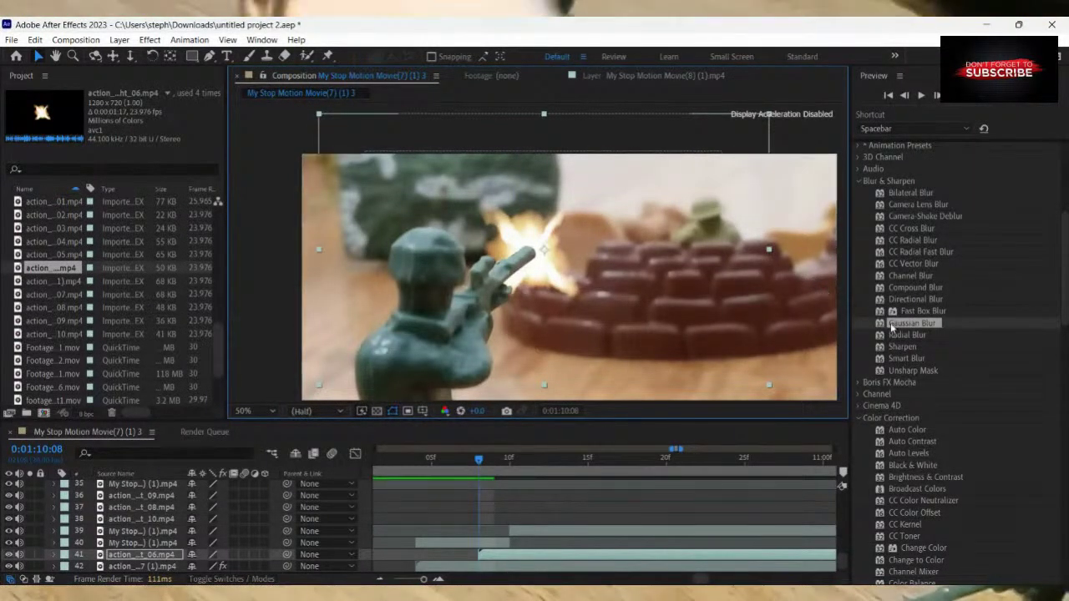
Apply Gaussian Blur to the _06 muzzle flash layer with a blurriness of 9.3.
scroll(933, 543, down, 2)
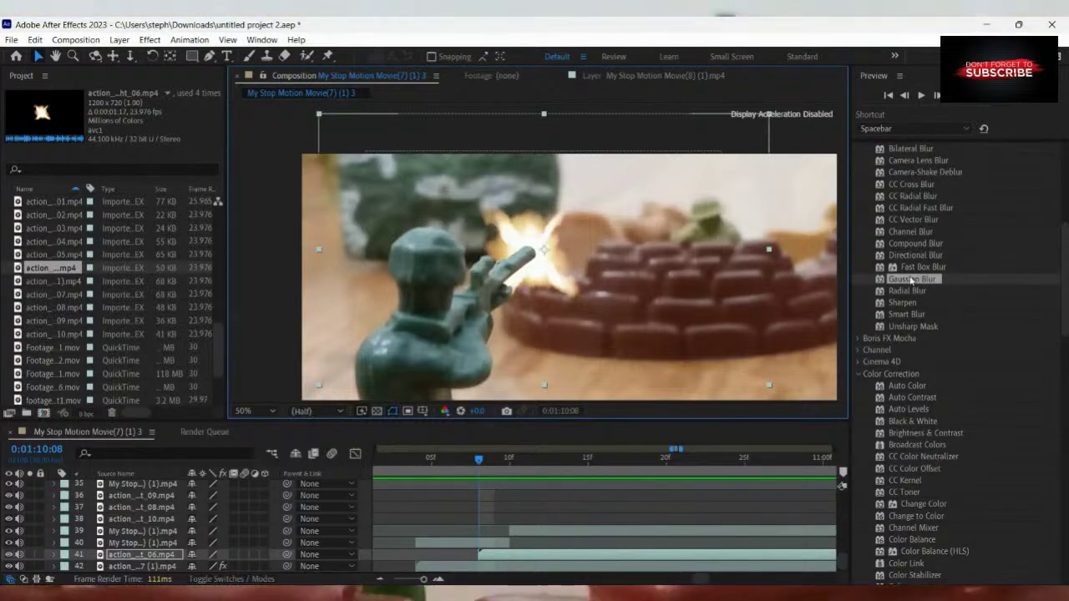
double_click(911, 285)
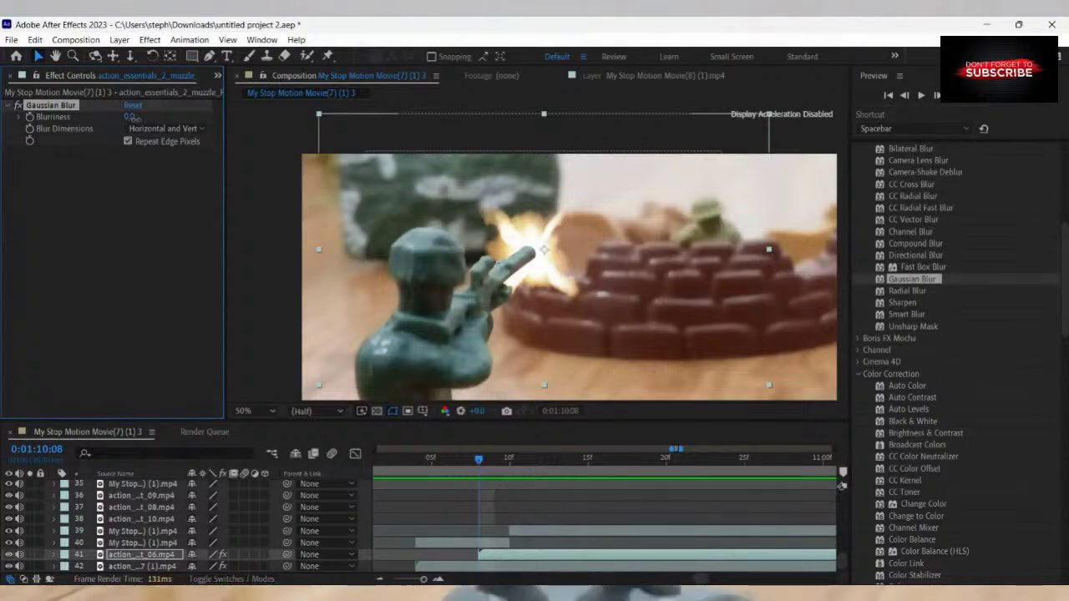
drag(132, 119, 146, 119)
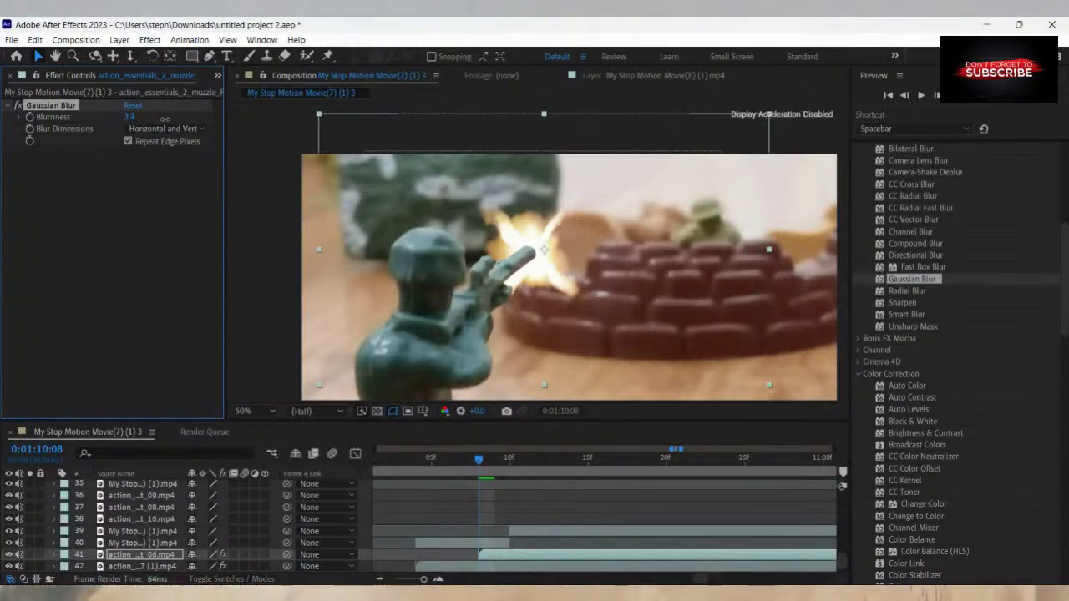
drag(171, 120, 188, 118)
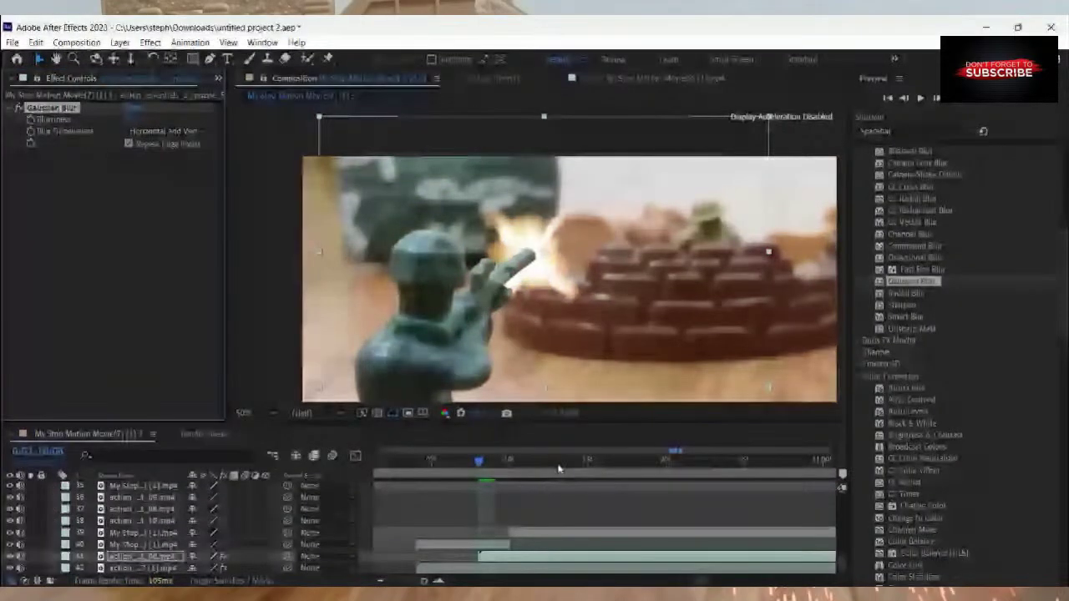
Split the soldier cutout layer that starts at 0:01:10:10 at frame 0:01:10:16.
drag(478, 475, 516, 482)
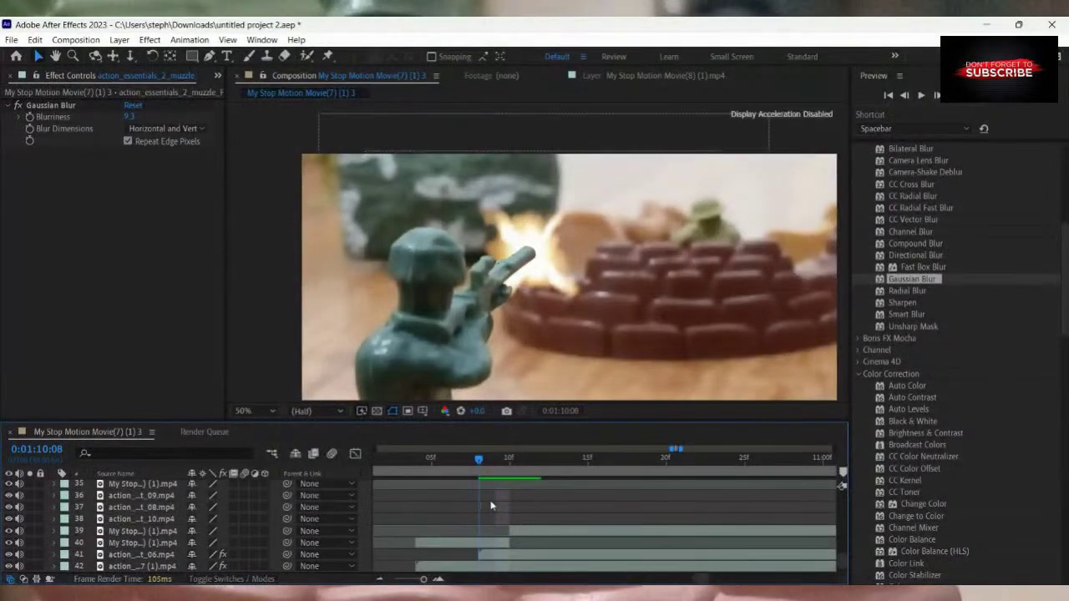
drag(513, 504, 543, 509)
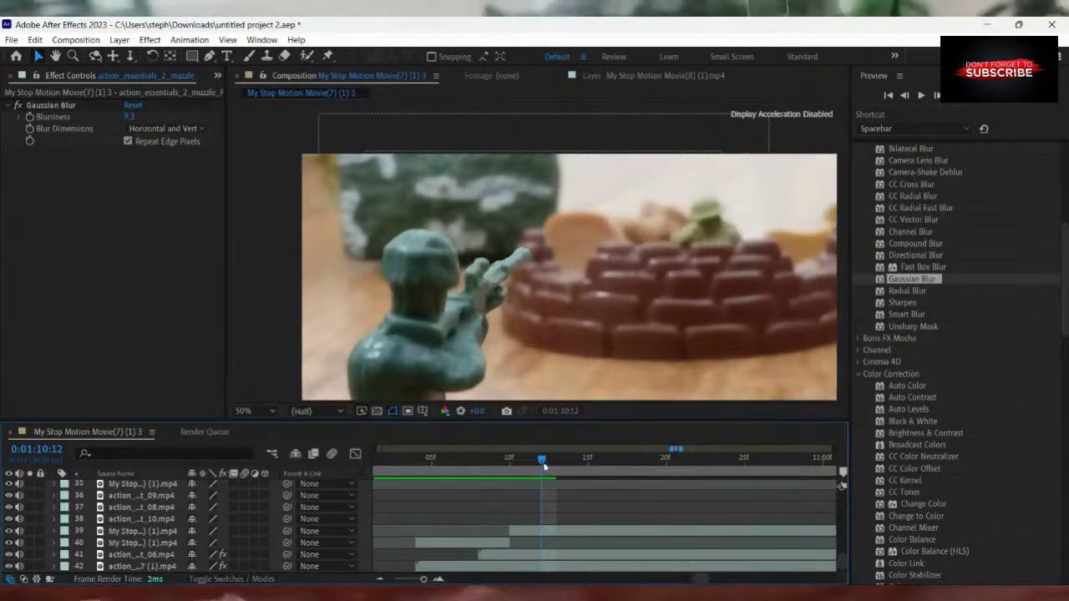
drag(544, 528, 593, 508)
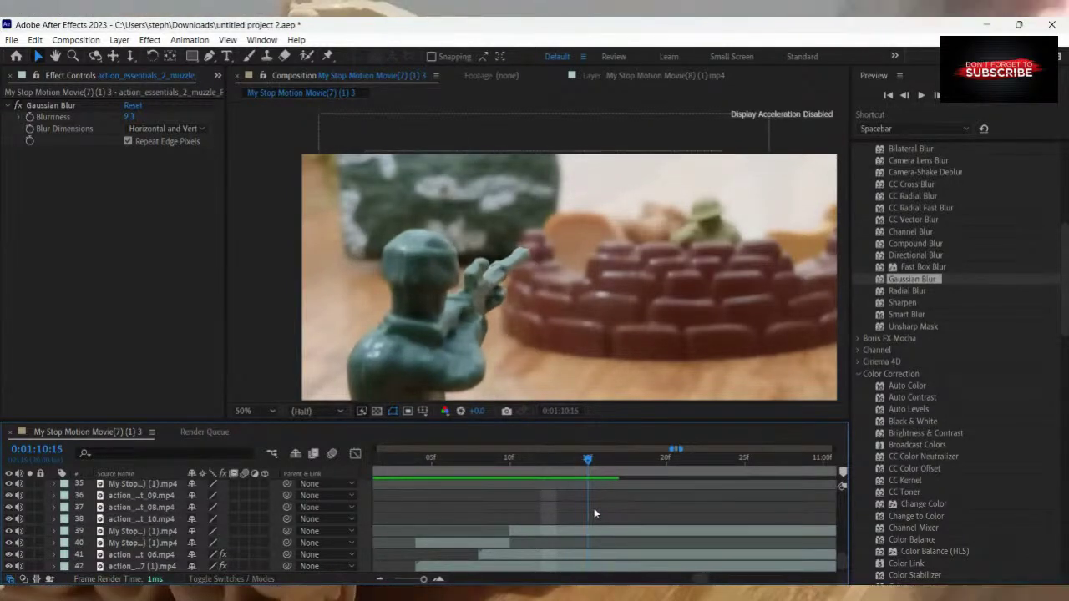
click(591, 534)
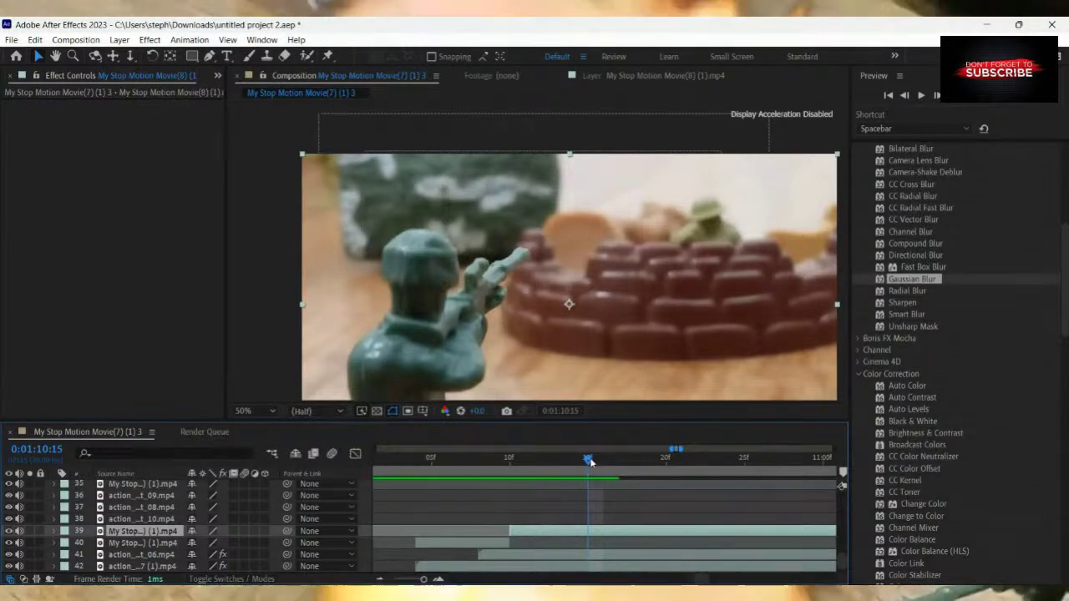
drag(590, 461, 597, 464)
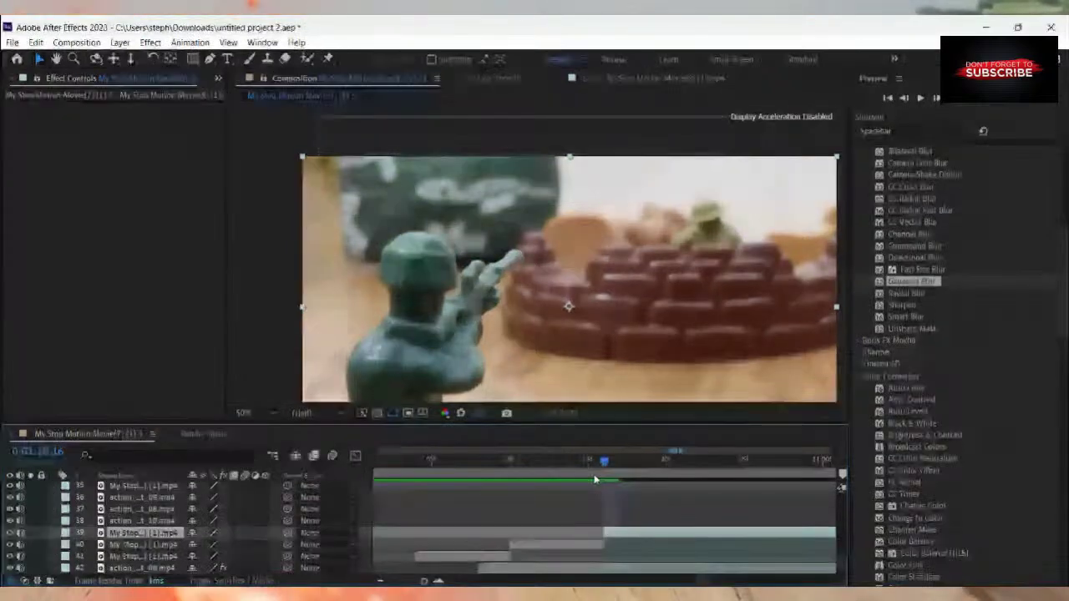
Go to frame 0:01:10:10 and select the muzzle flash clip ending in _05.mp4 among the project footage.
drag(595, 480, 513, 508)
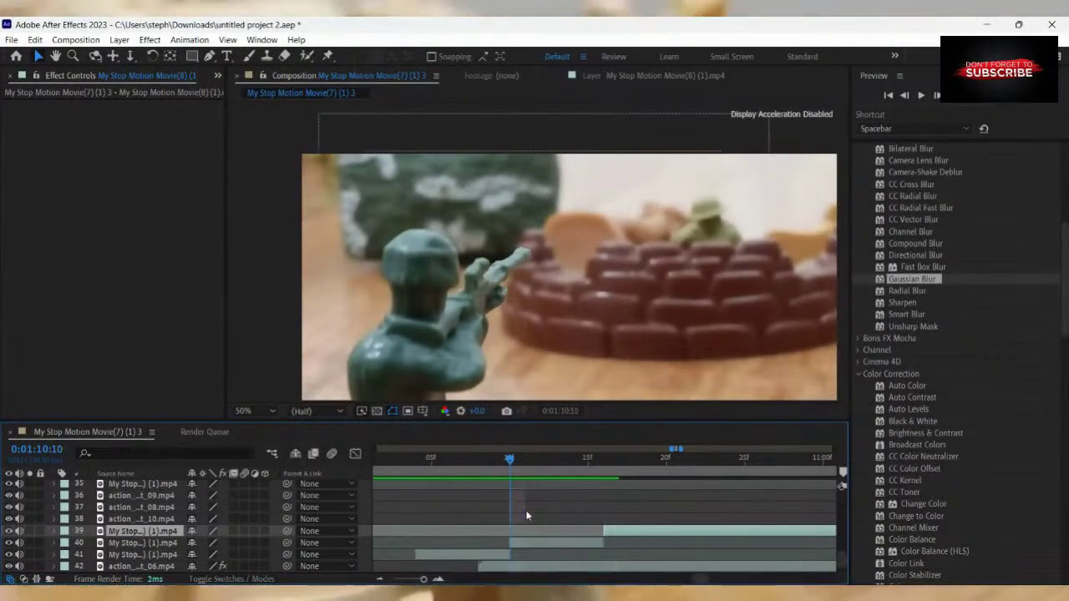
scroll(561, 523, down, 2)
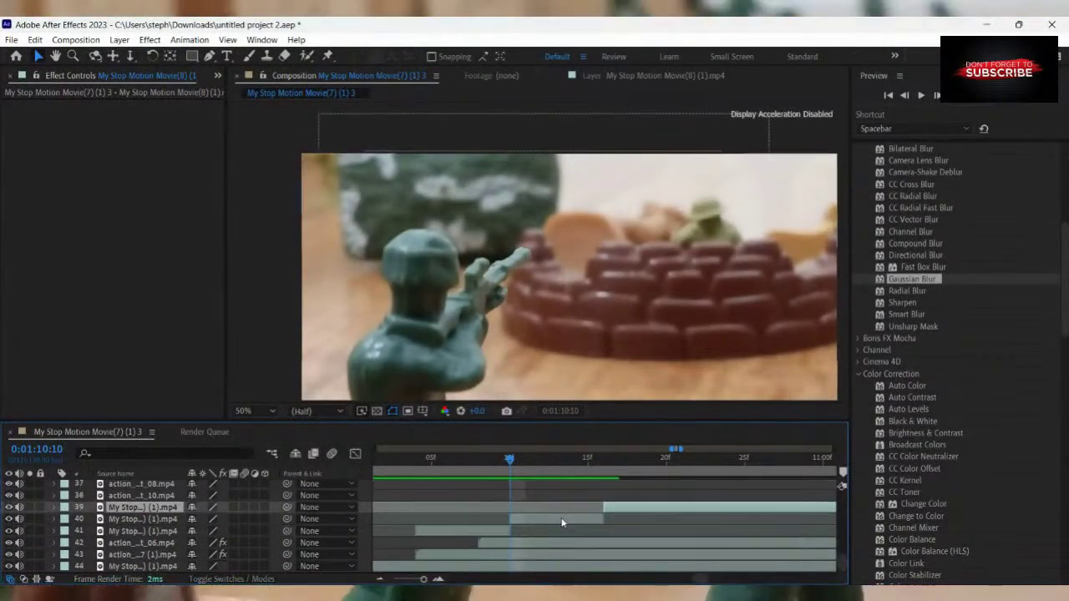
click(10, 76)
click(59, 255)
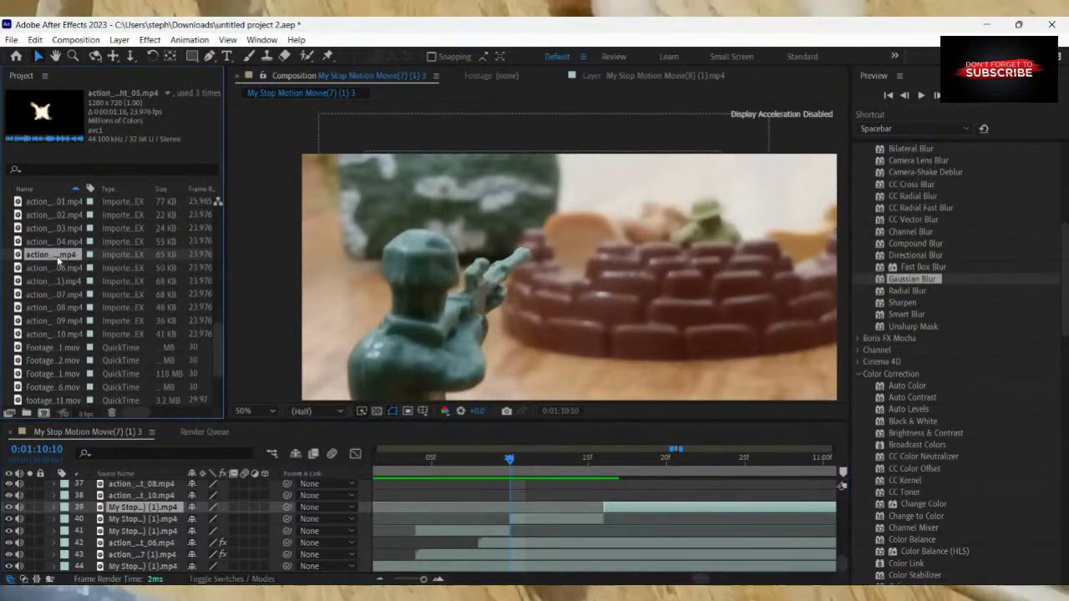
Start a Pen tool mask on the soldier segment beginning at 0:01:10:10, tracing the rifle's upper edge from near its tip to the raised hand.
click(210, 56)
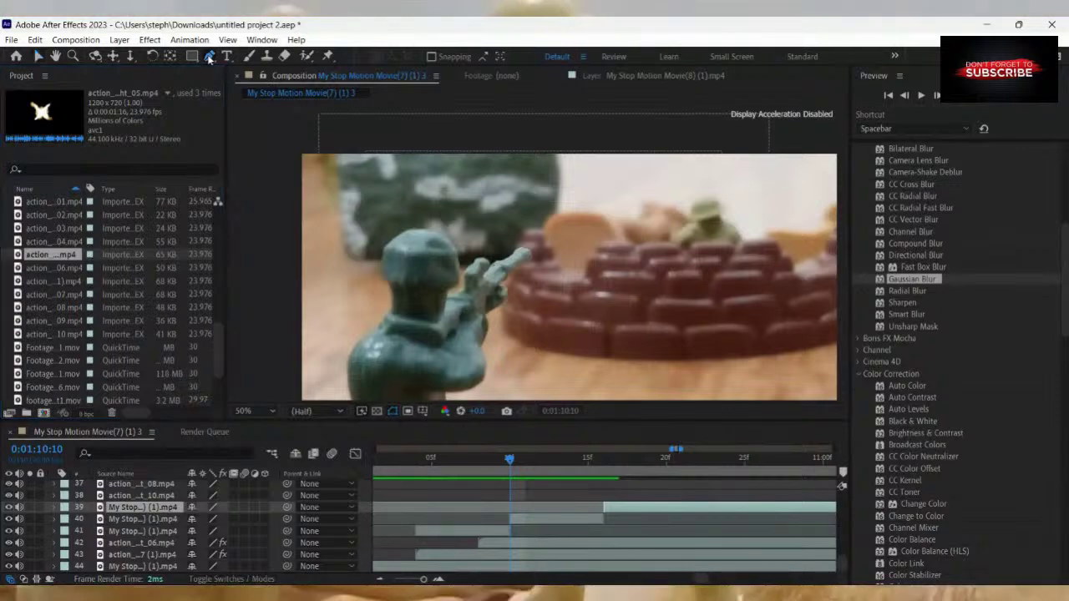
scroll(527, 280, up, 2)
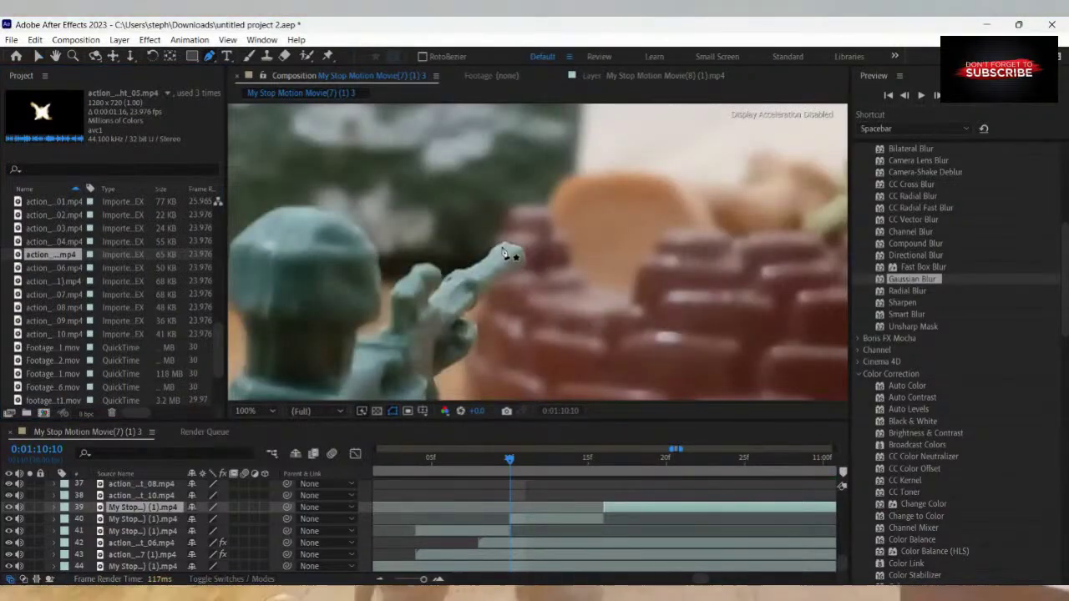
scroll(514, 241, up, 2)
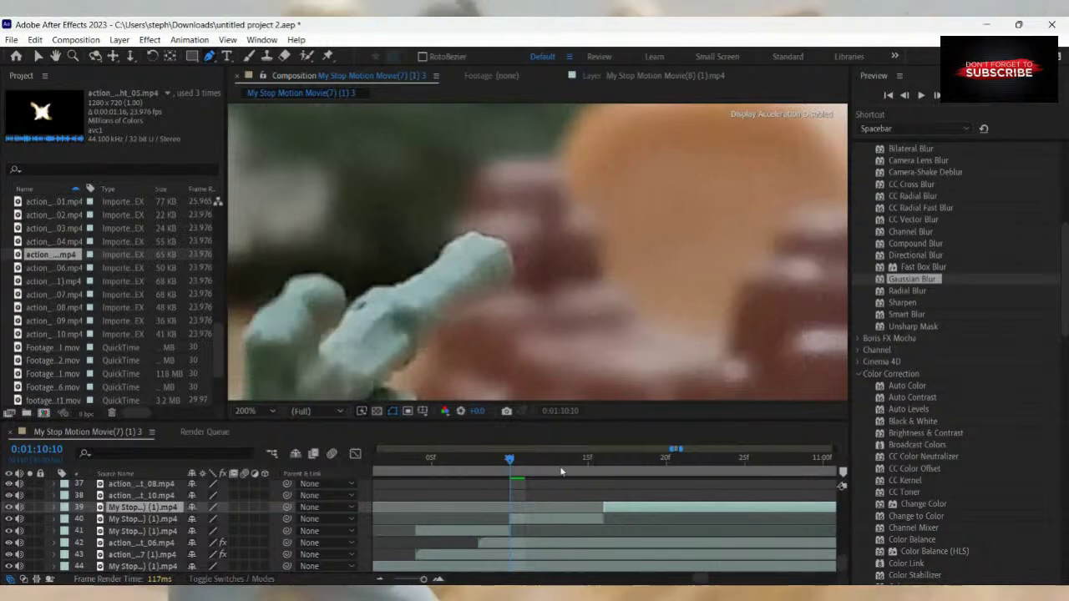
click(519, 521)
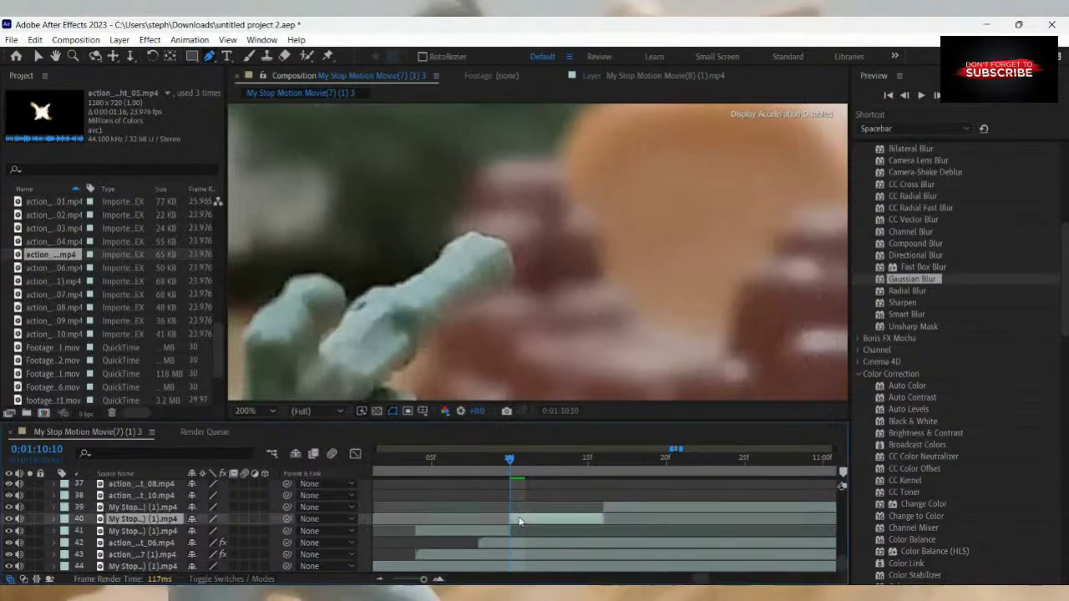
click(443, 249)
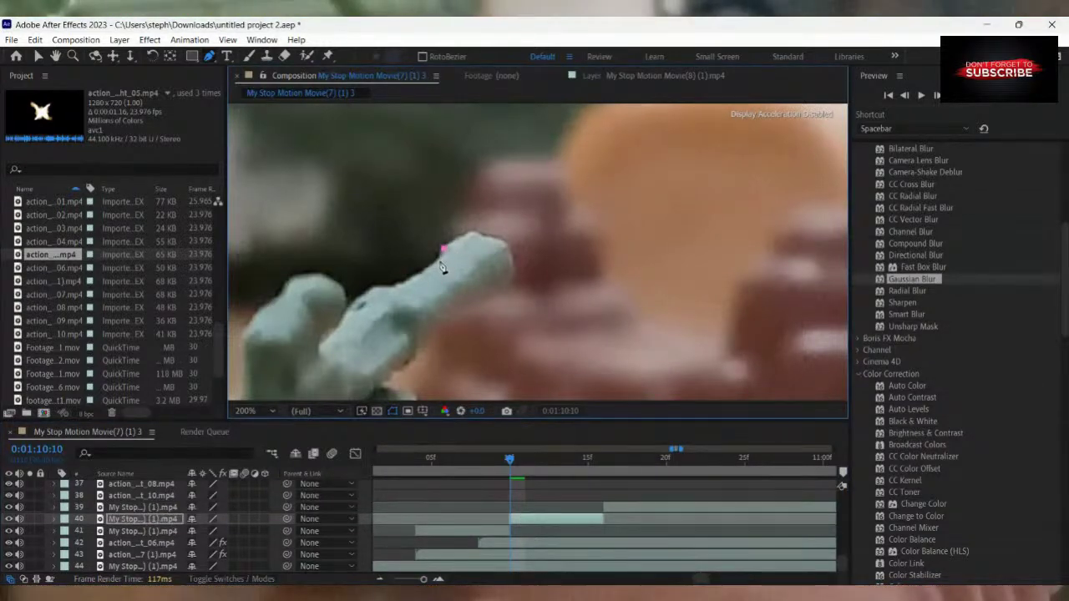
click(417, 276)
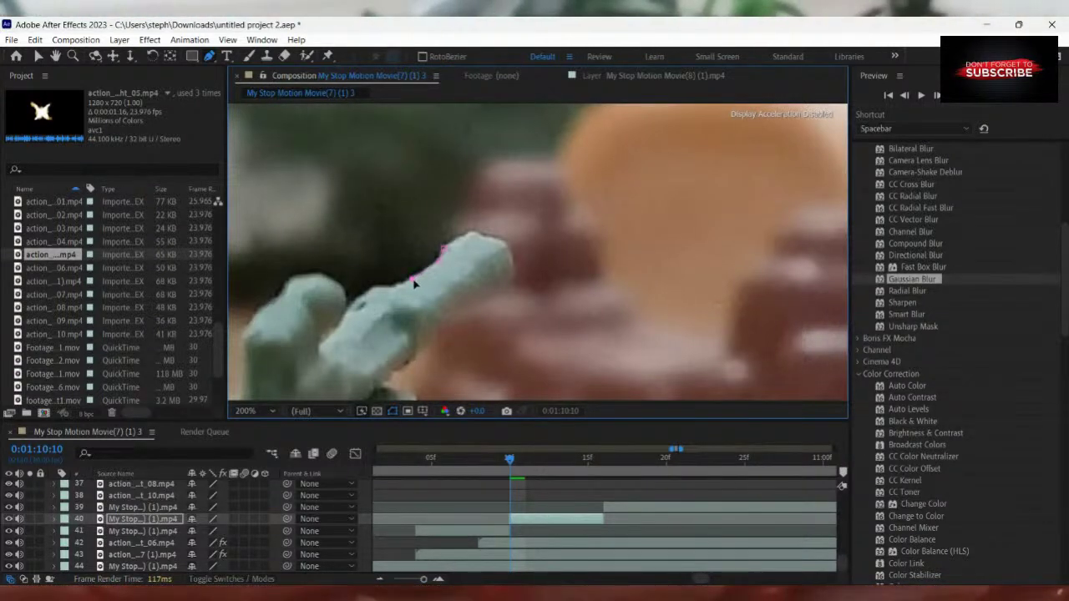
click(390, 287)
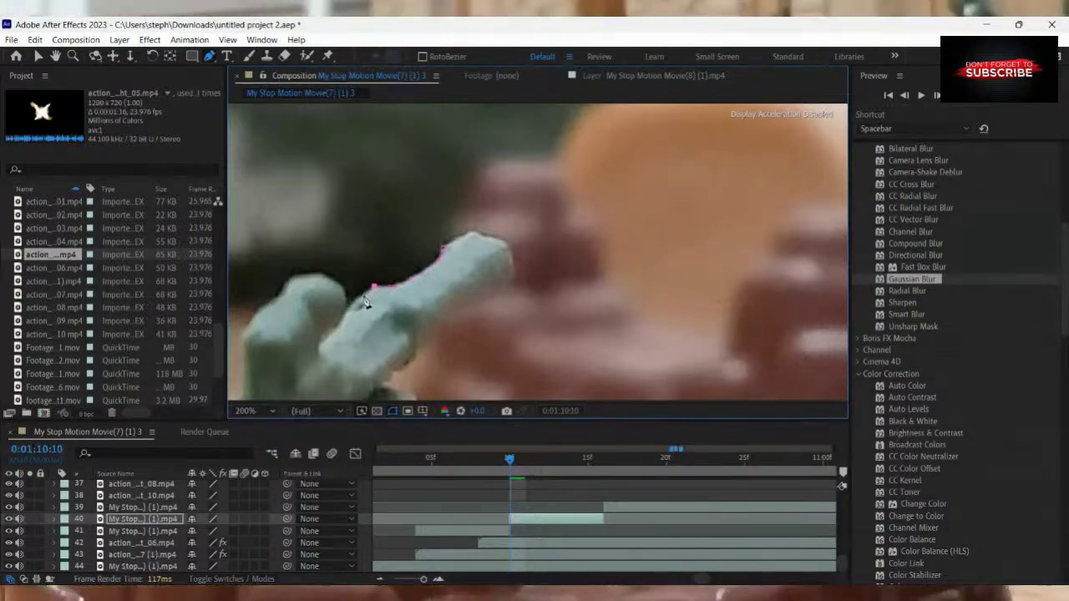
click(362, 295)
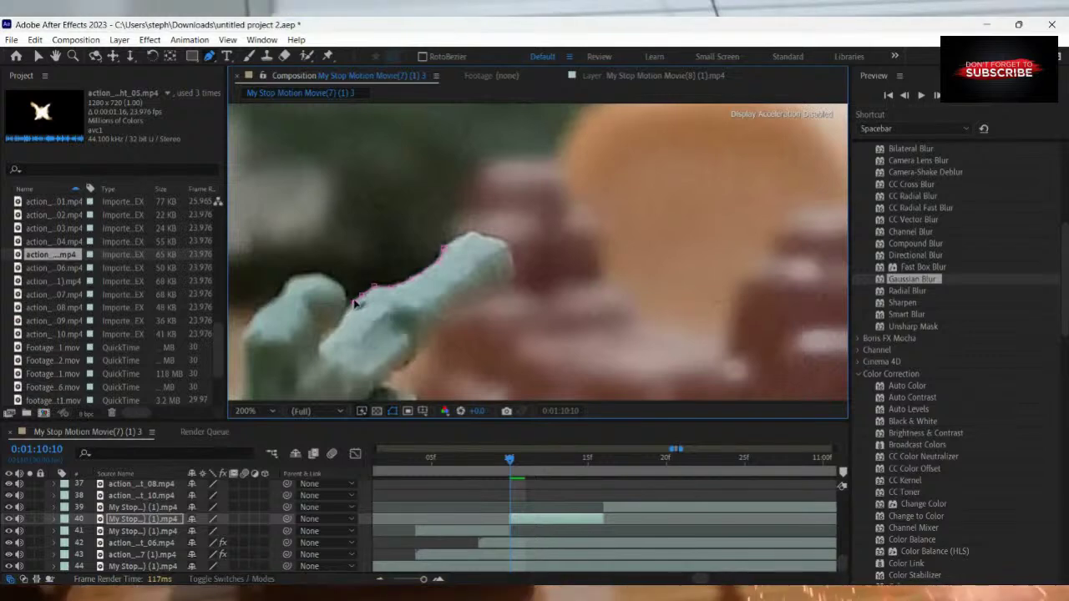
click(349, 310)
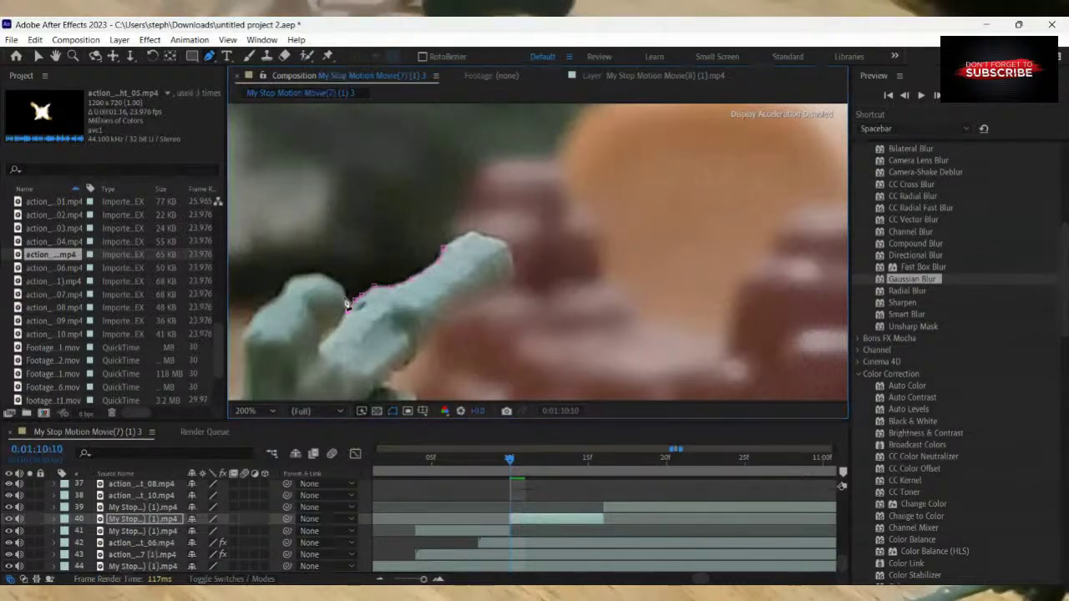
Continue the mask path over the top of the soldier's raised hand and down to its outer edge.
click(331, 281)
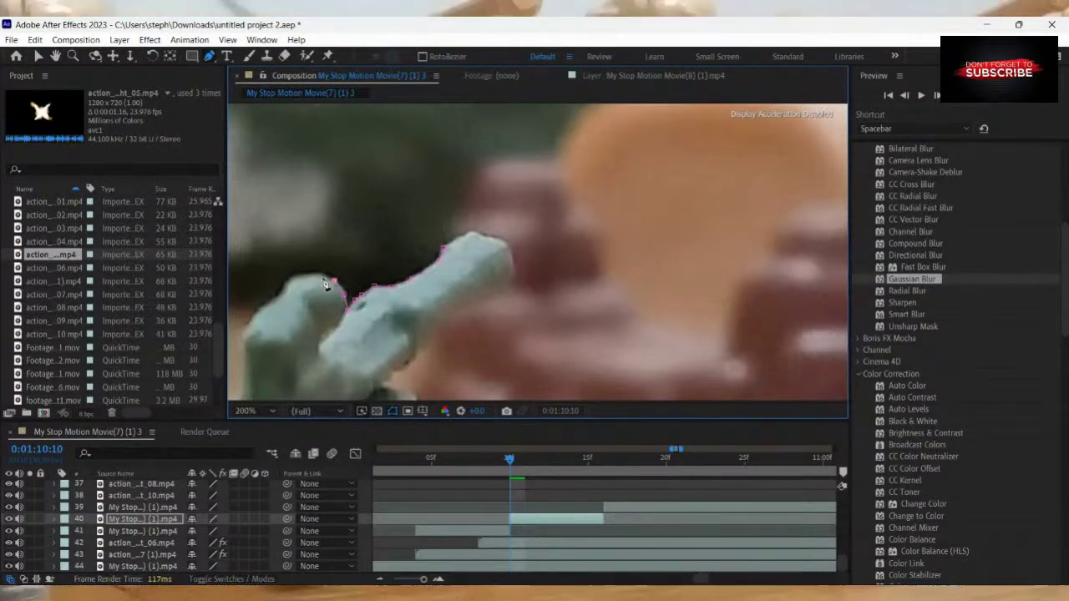
click(323, 277)
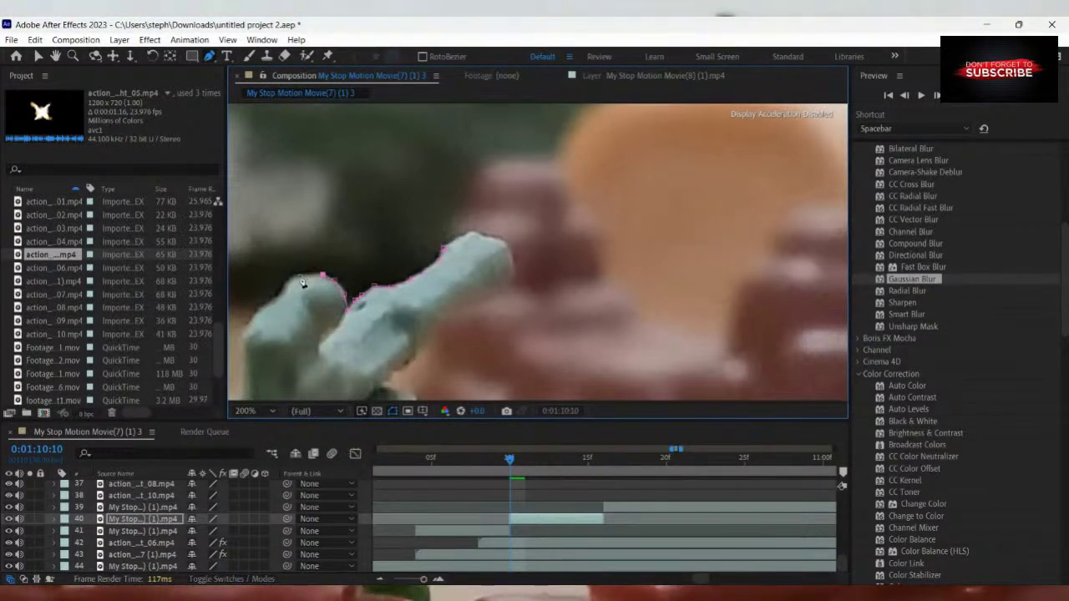
click(291, 278)
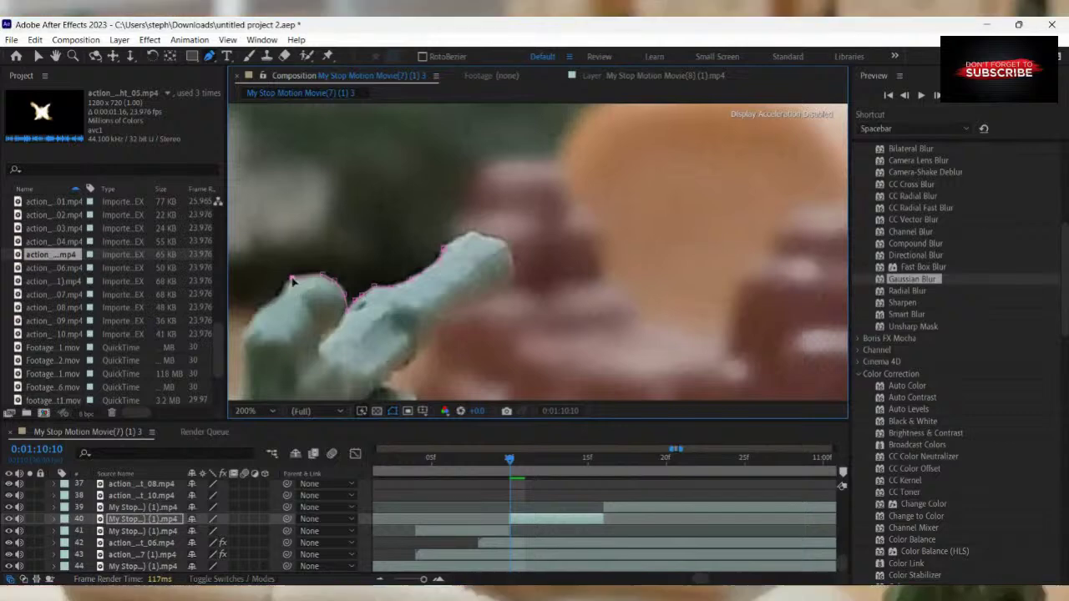
click(285, 296)
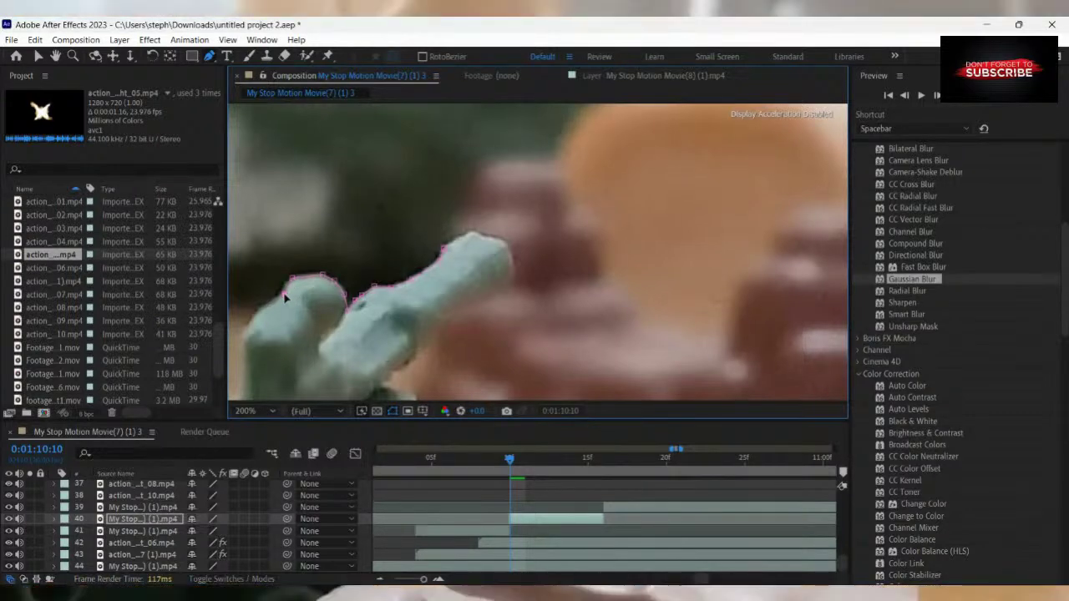
click(241, 338)
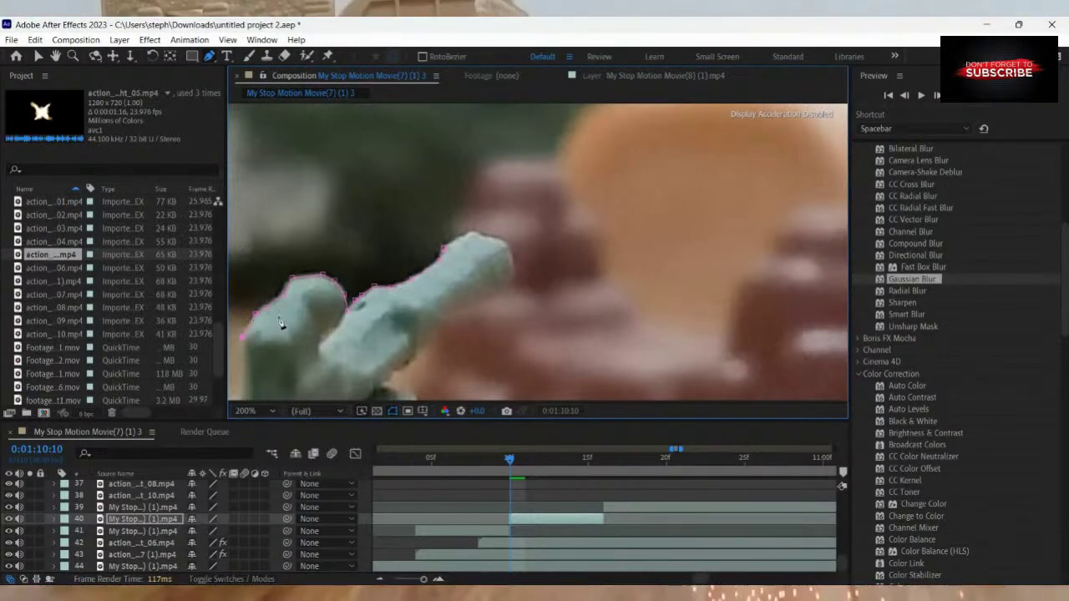
Extend the mask path down the forearm and along the shoulder to the soldier's neck.
scroll(285, 324, down, 1)
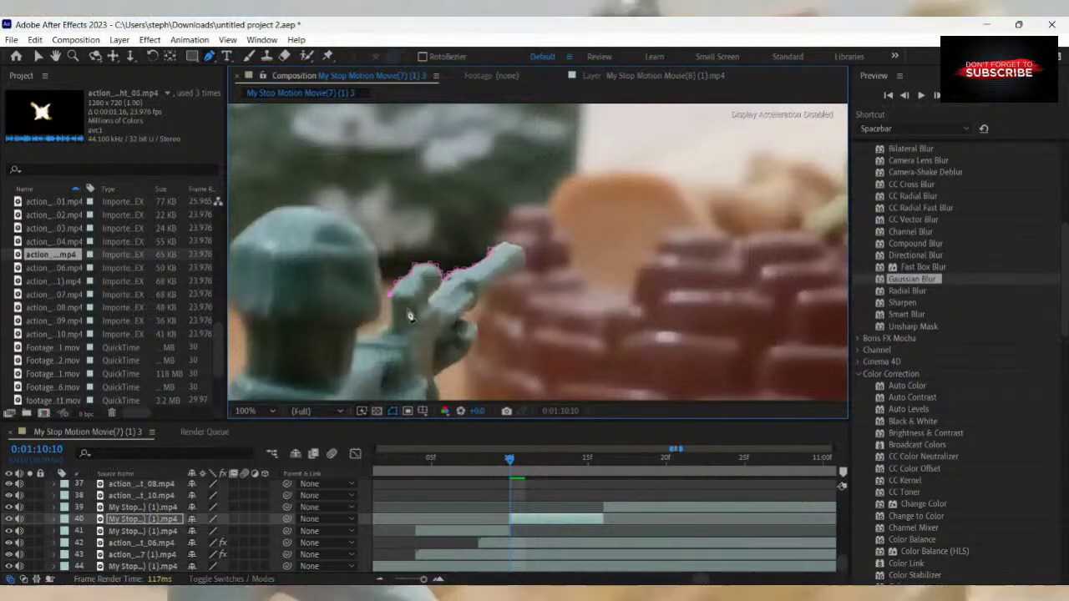
scroll(397, 319, up, 1)
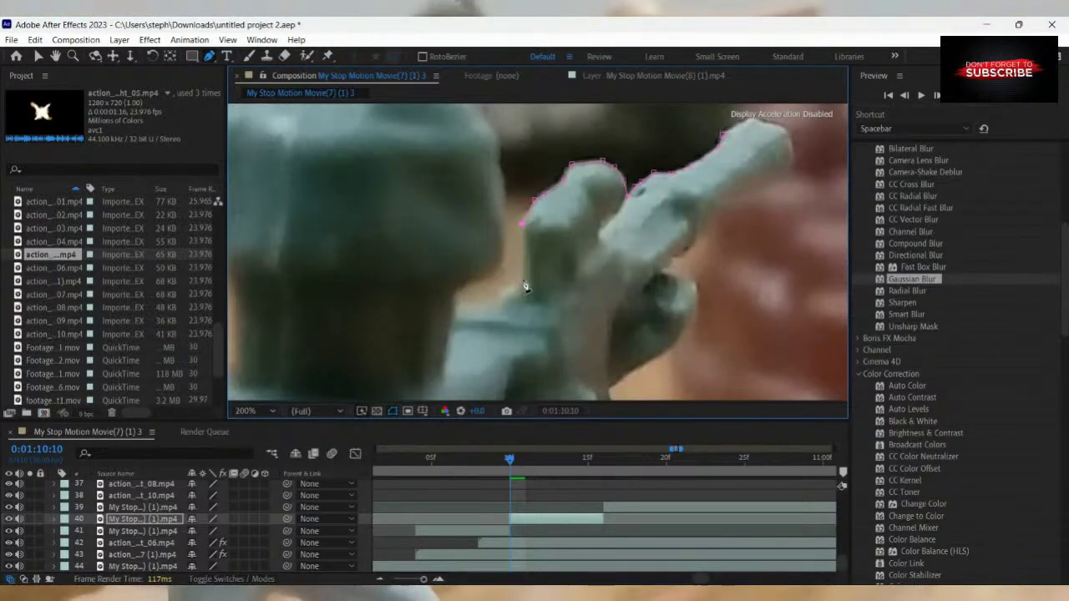
click(503, 297)
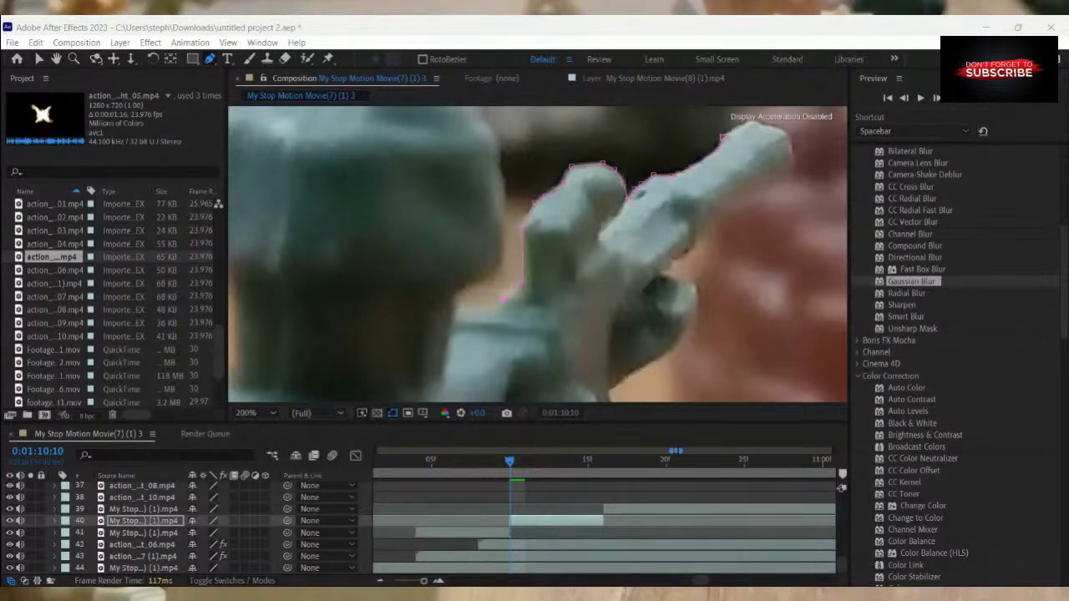
click(458, 289)
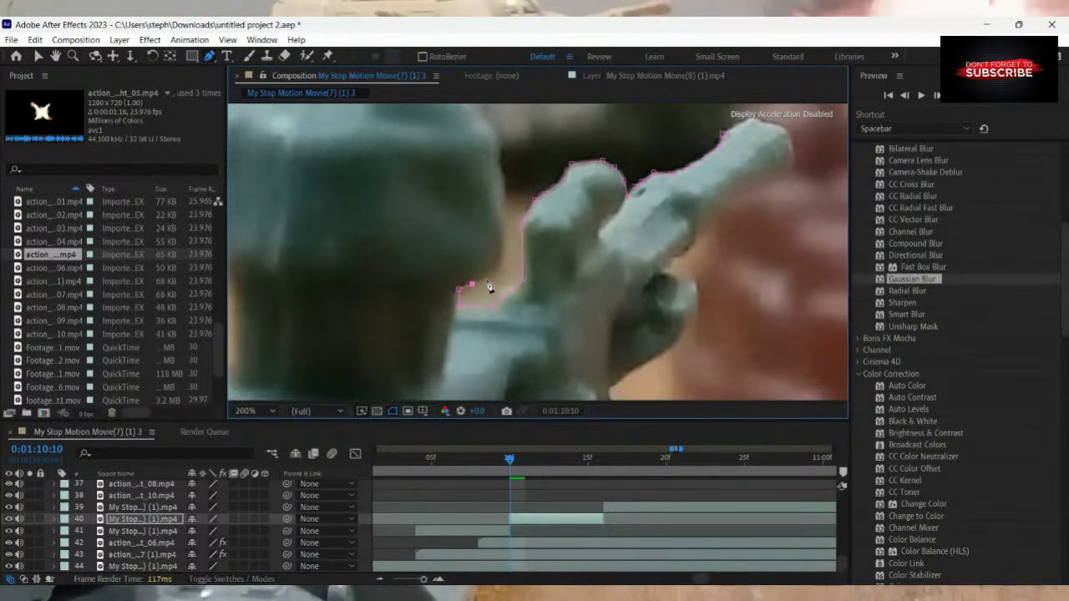
Trace the mask path along the helmet's lower rim and up its right side.
click(488, 276)
click(502, 264)
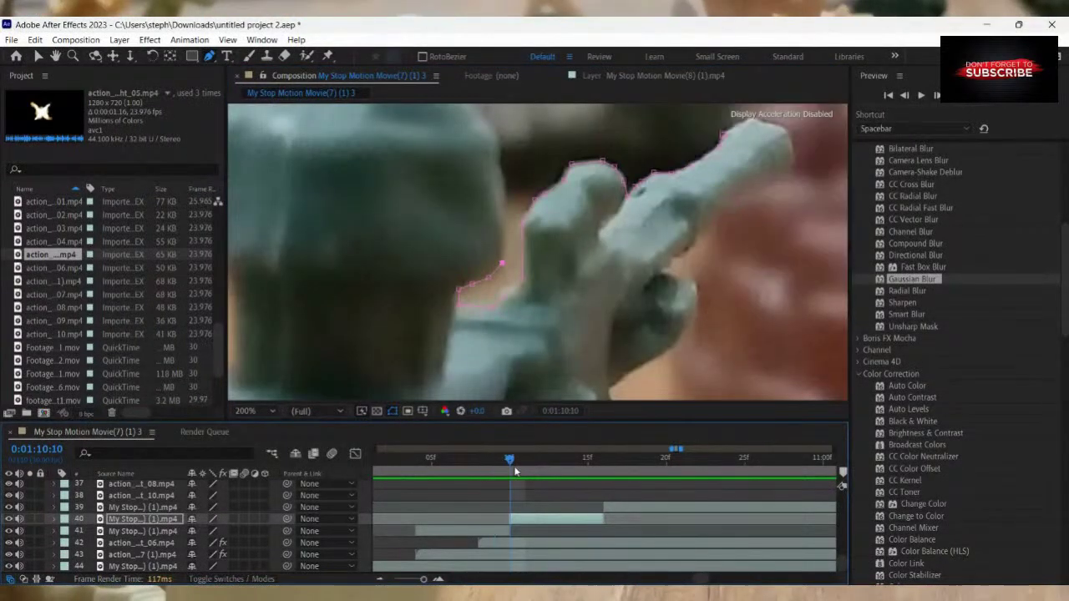
click(503, 229)
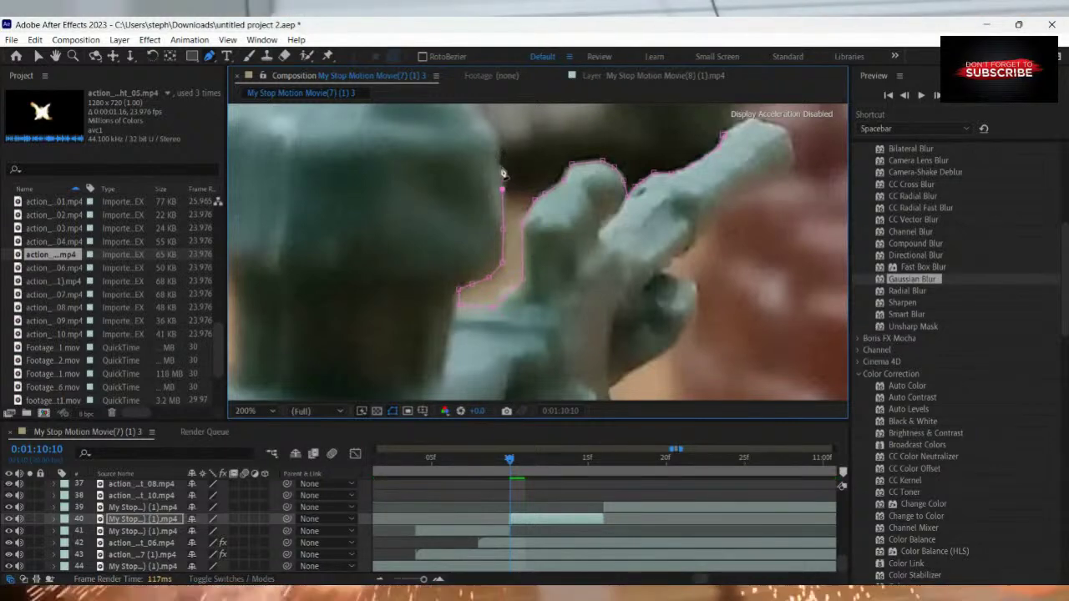
click(498, 147)
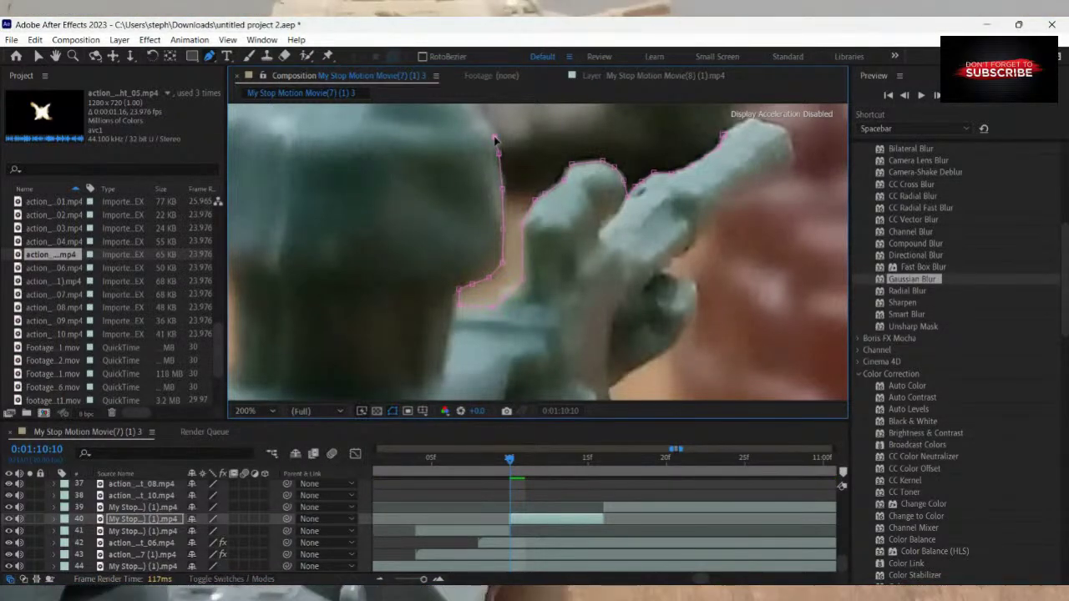
Carry the mask path over the crown of the helmet to its upper left edge.
scroll(521, 219, down, 3)
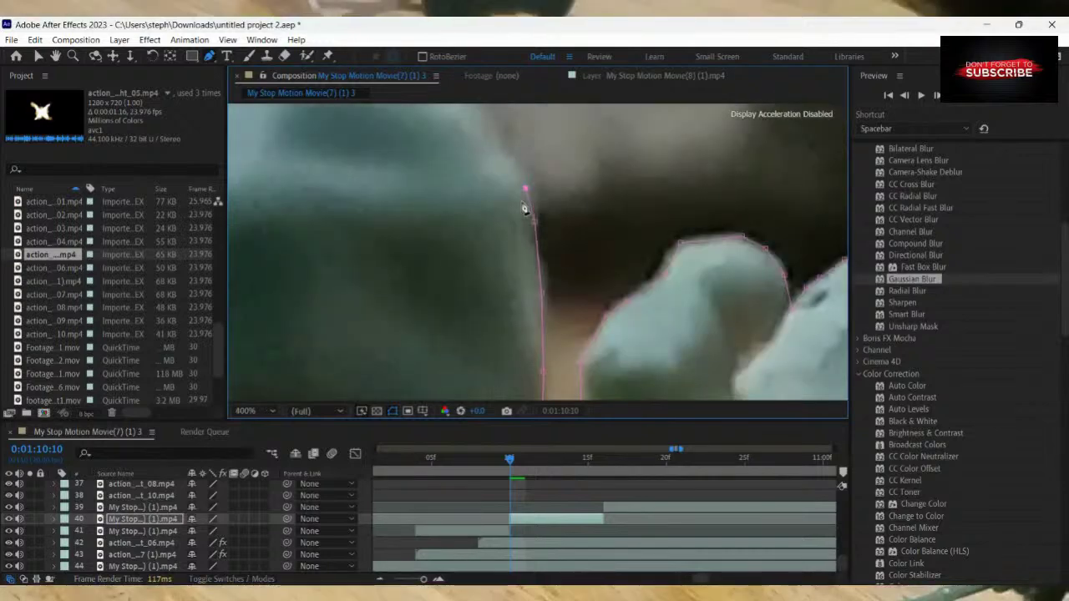
scroll(526, 218, up, 3)
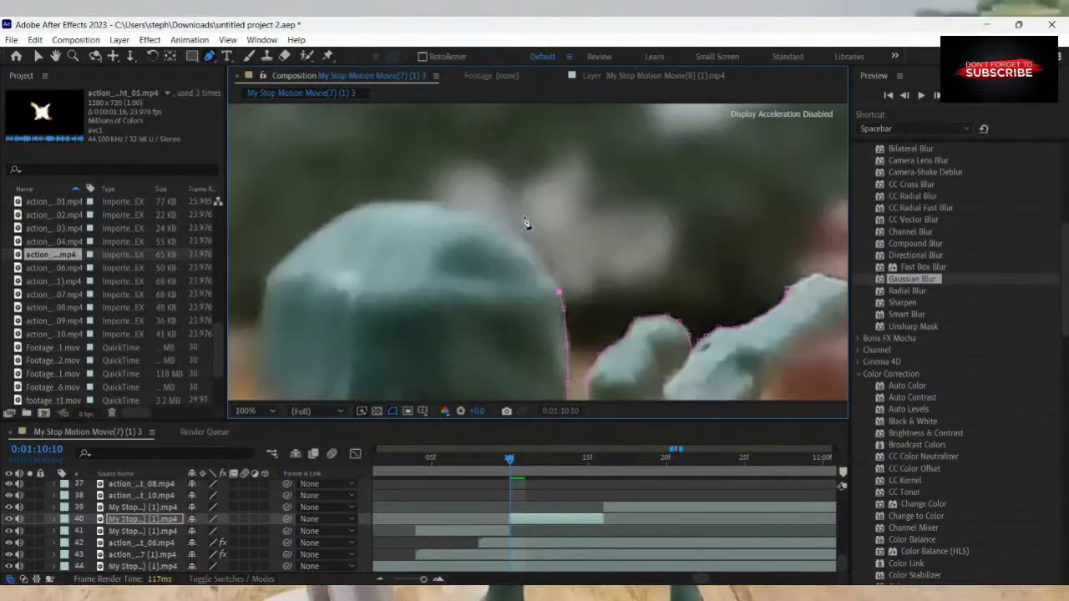
click(544, 268)
click(521, 242)
click(474, 216)
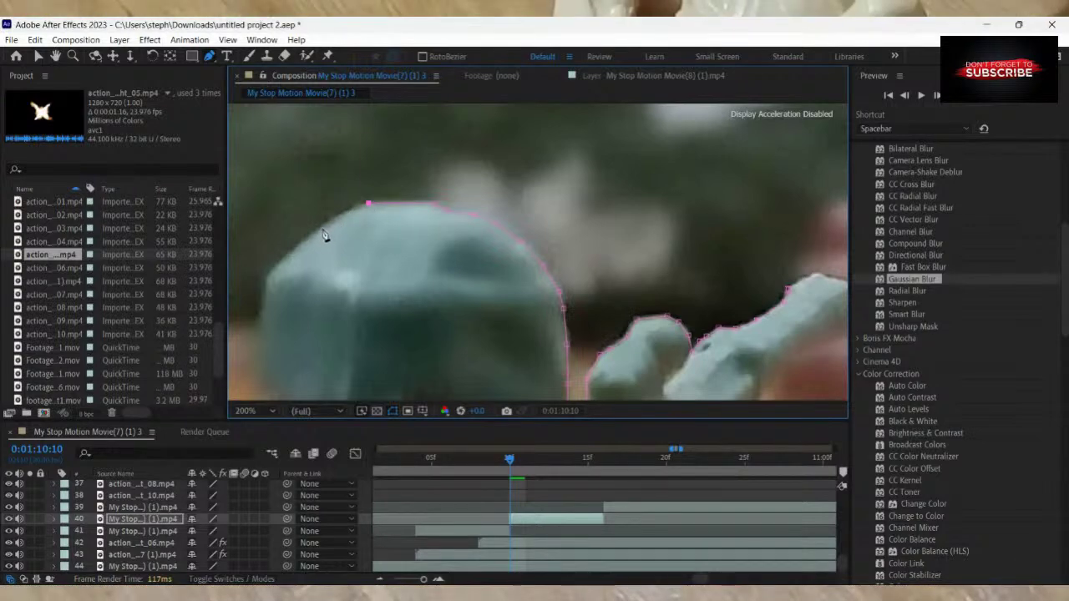
click(287, 254)
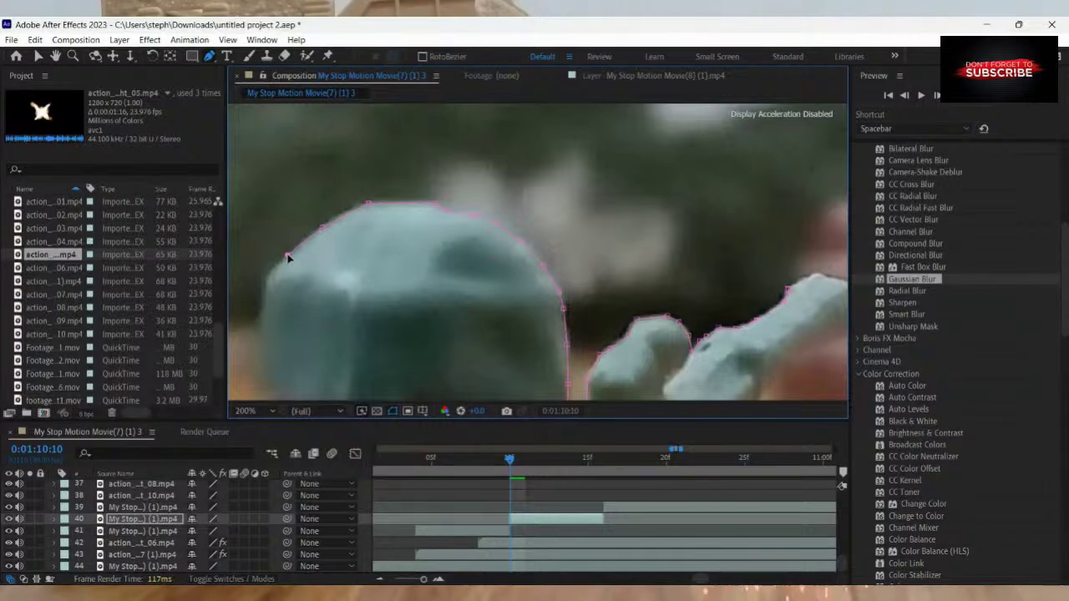
click(272, 272)
click(268, 280)
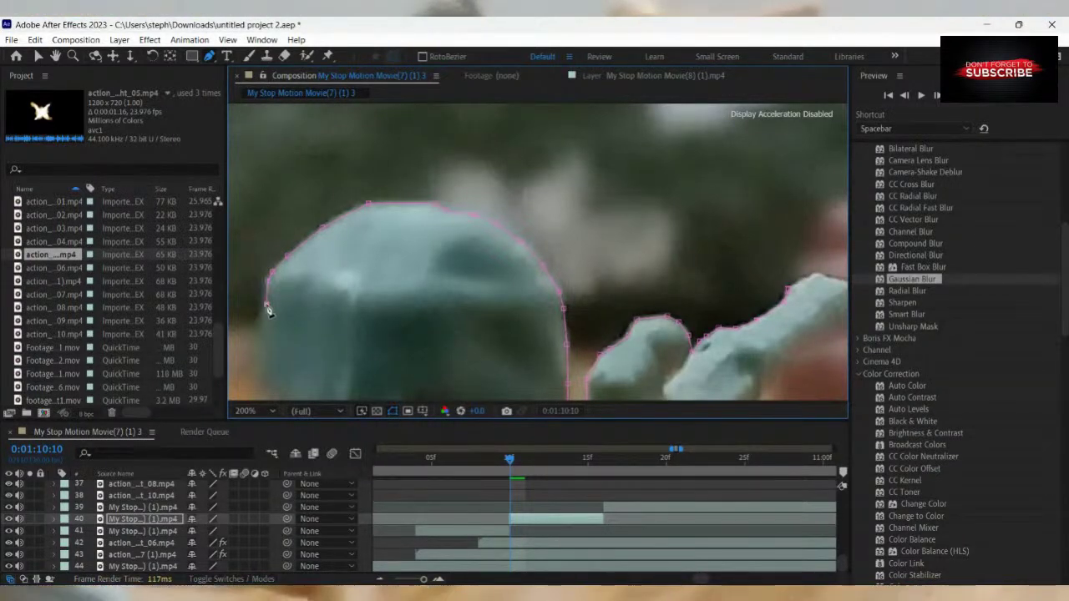
Trace the mask path down the left side of the helmet to its lower rim.
key(comma)
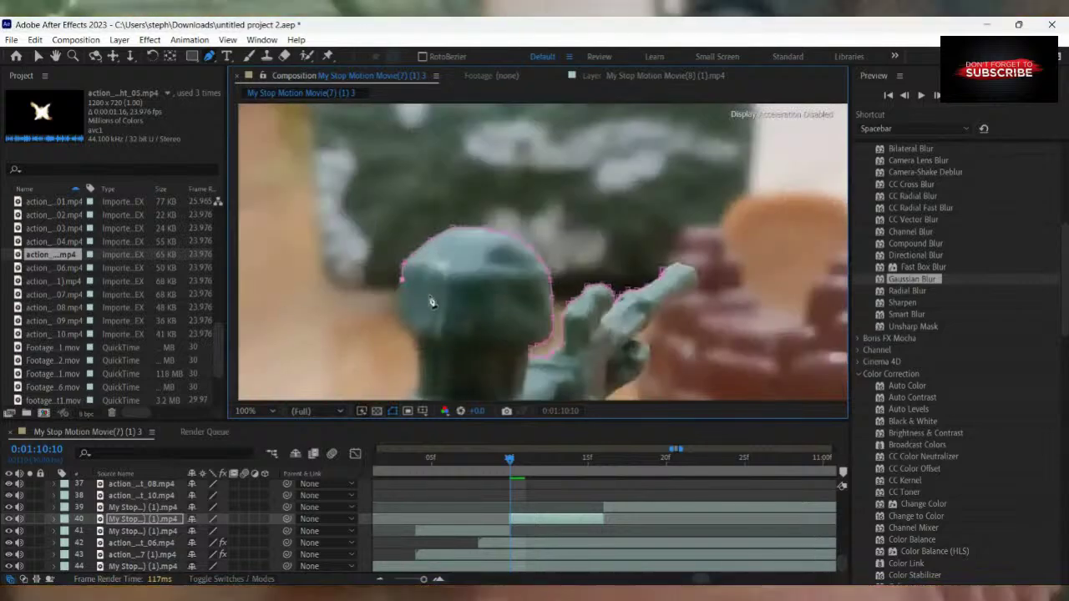
key(period)
key(period)
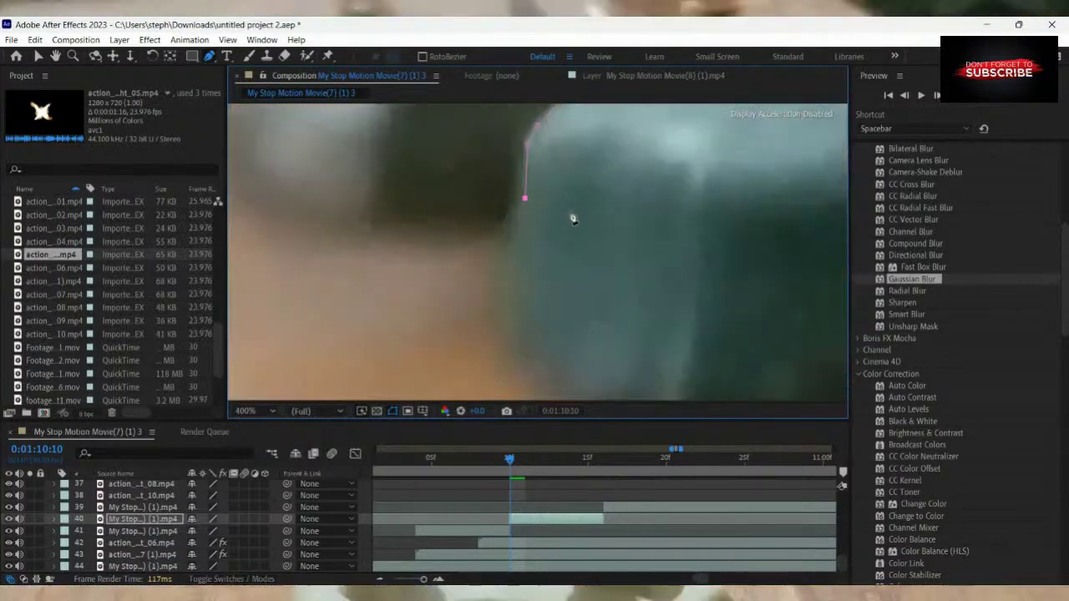
click(520, 255)
click(521, 298)
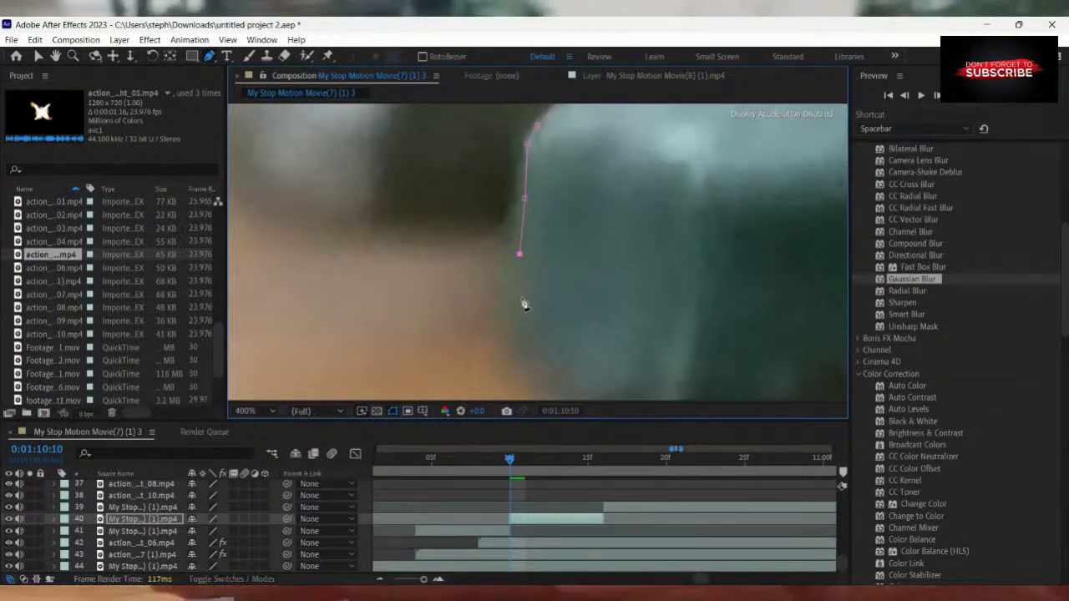
click(525, 344)
click(527, 368)
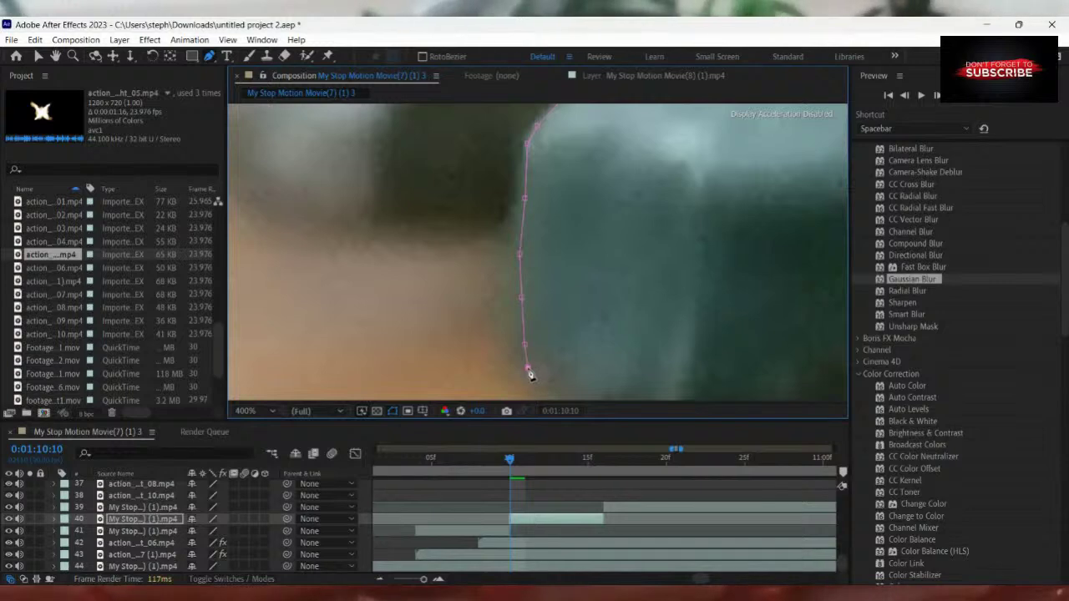
Trace the mask path from the helmet's lower left rim down the left side of the neck to the collar.
key(comma)
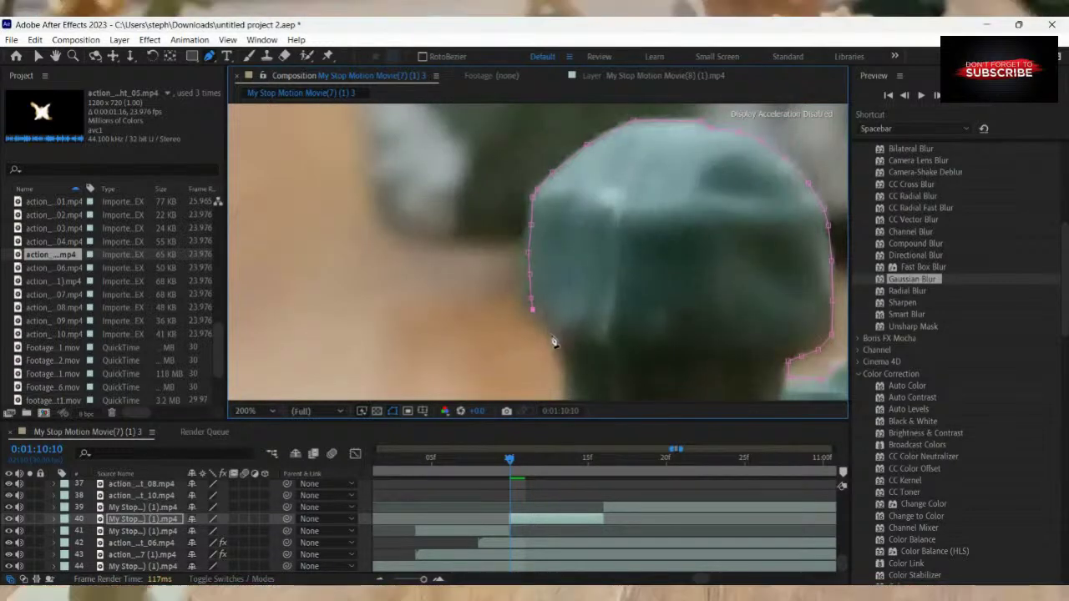
key(period)
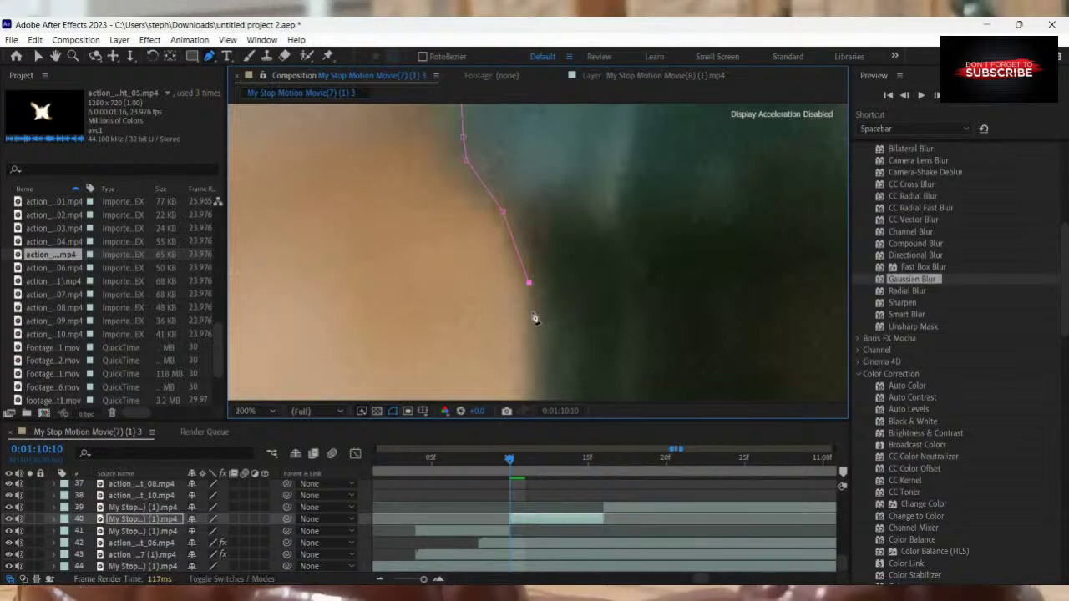
scroll(535, 313, down, 1)
scroll(535, 343, up, 1)
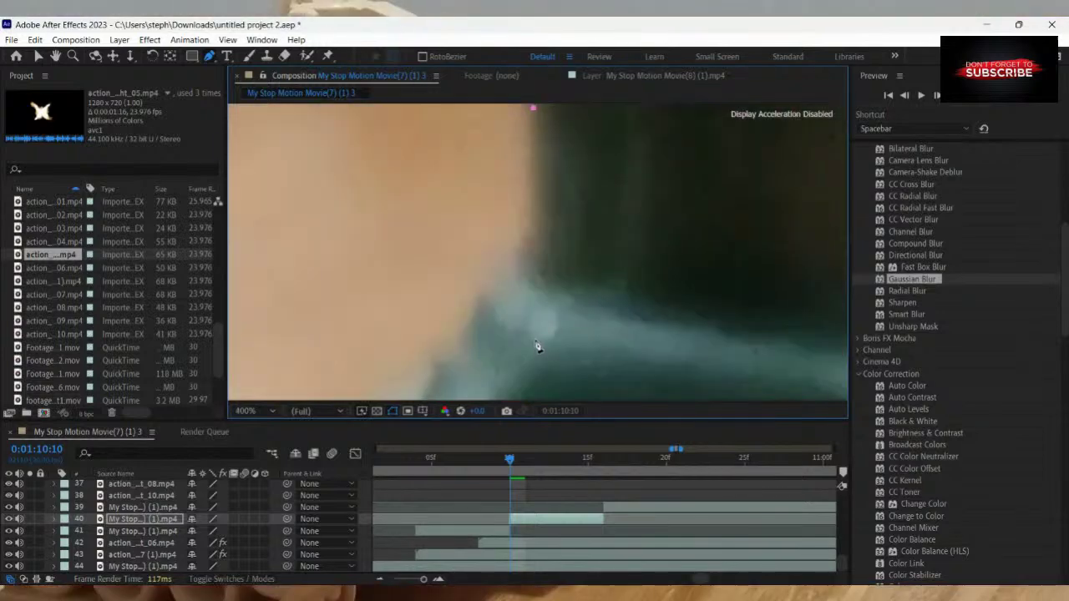
click(528, 246)
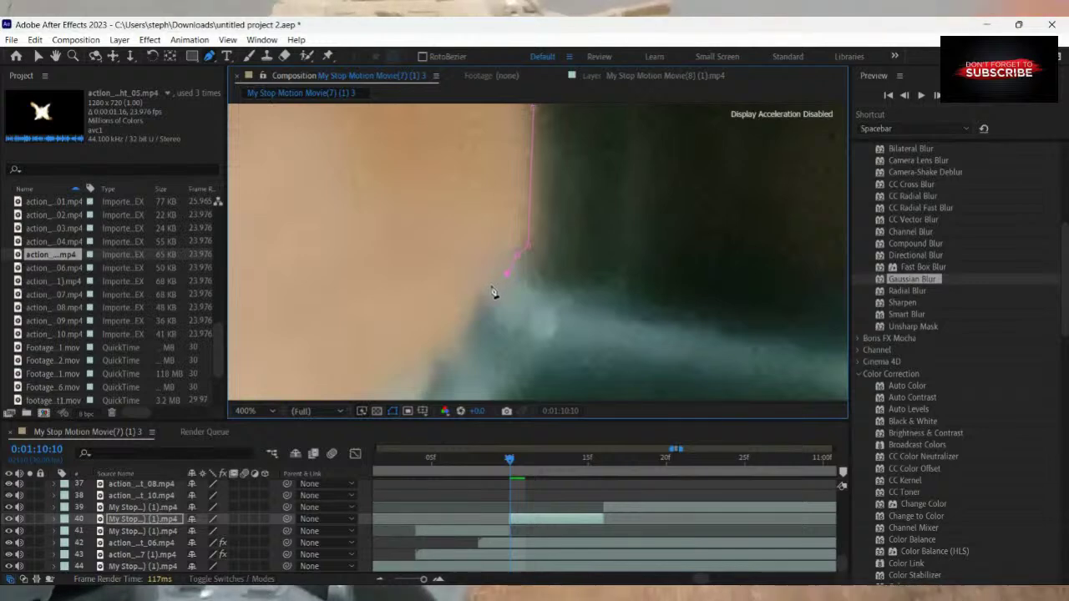
click(475, 310)
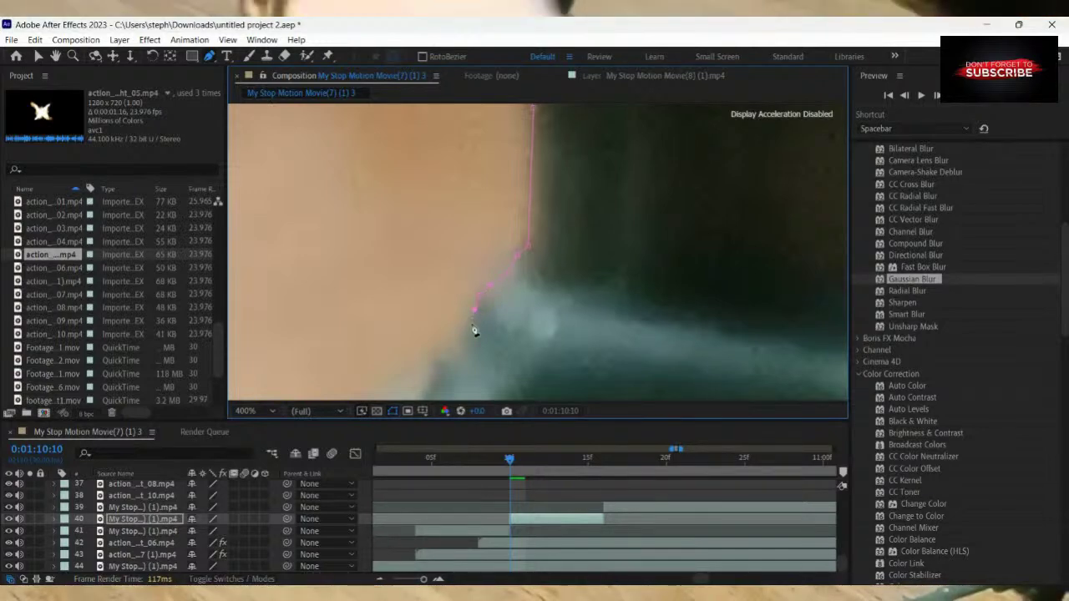
click(469, 338)
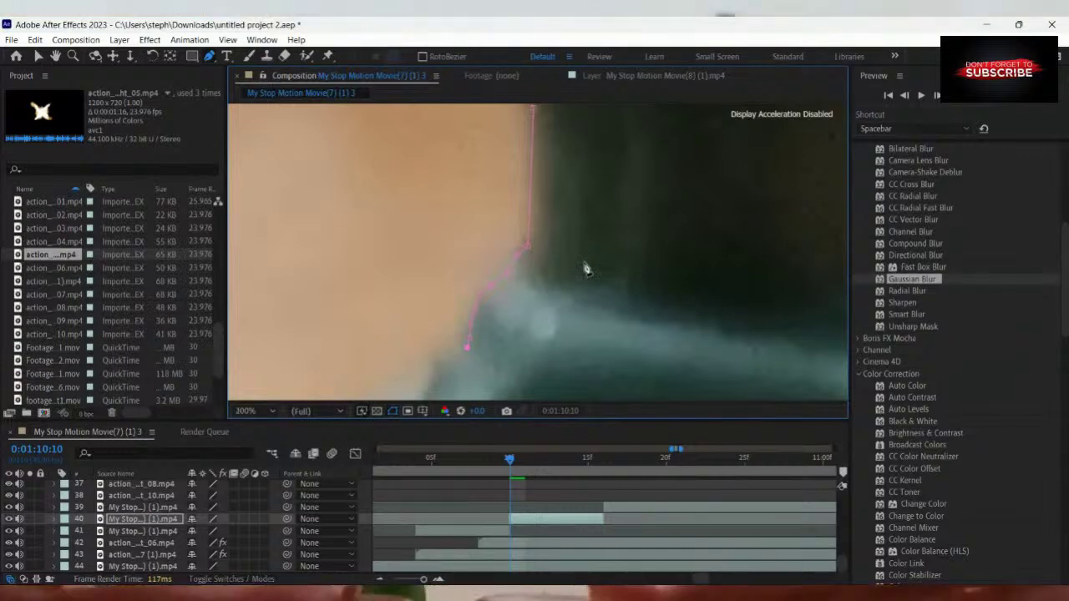
Extend the mask path onto the soldier's left shoulder and across the back to the lower edge of the right elbow.
key(comma)
key(comma)
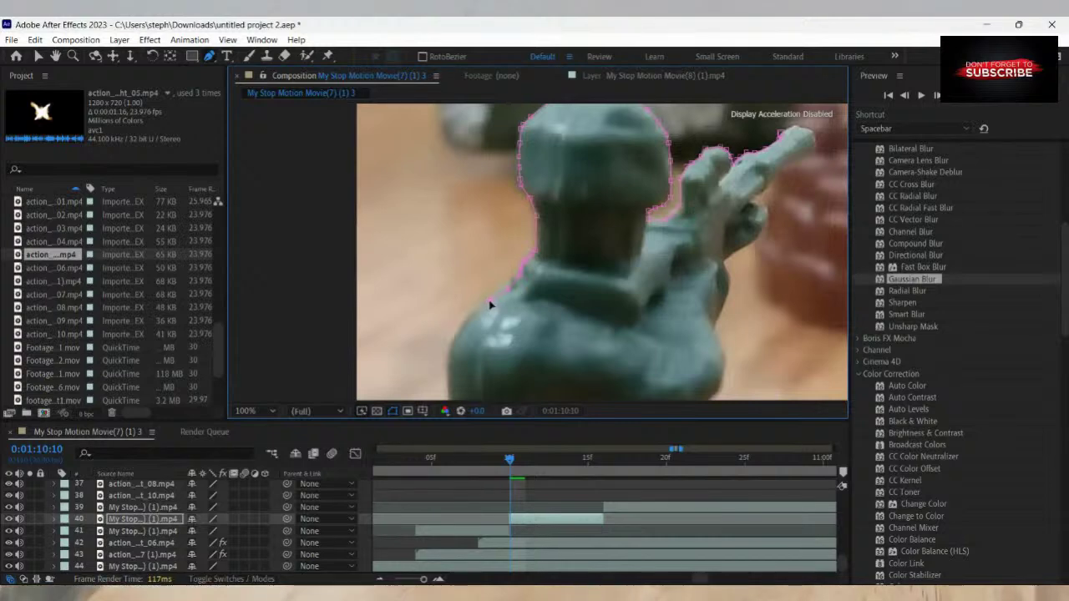
click(718, 391)
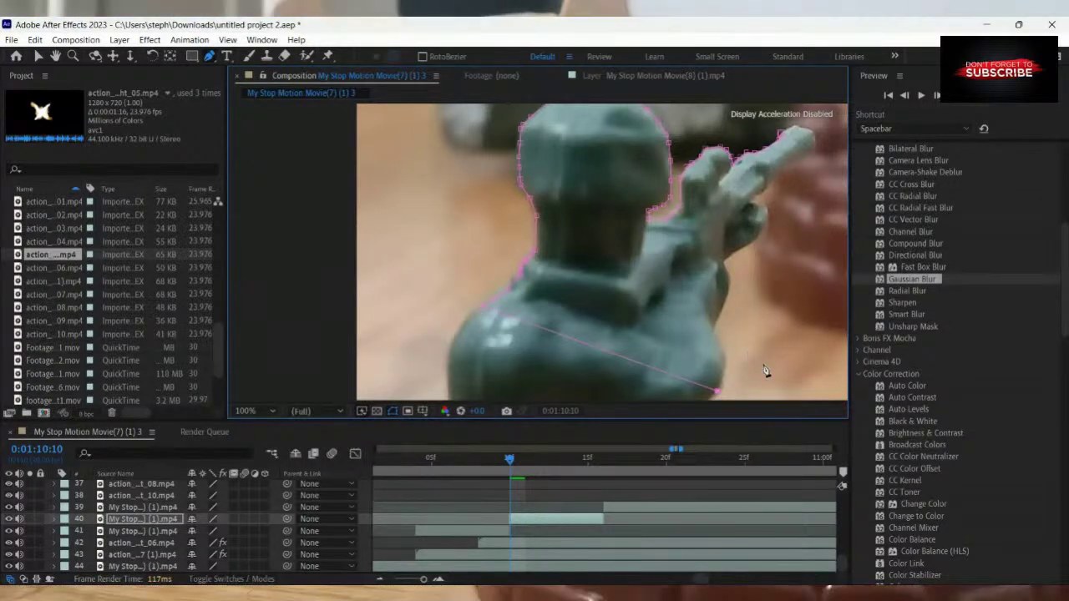
Trace the mask path up the outer edge of the right elbow to the crease above it, redoing one misplaced point.
scroll(761, 385, up, 1)
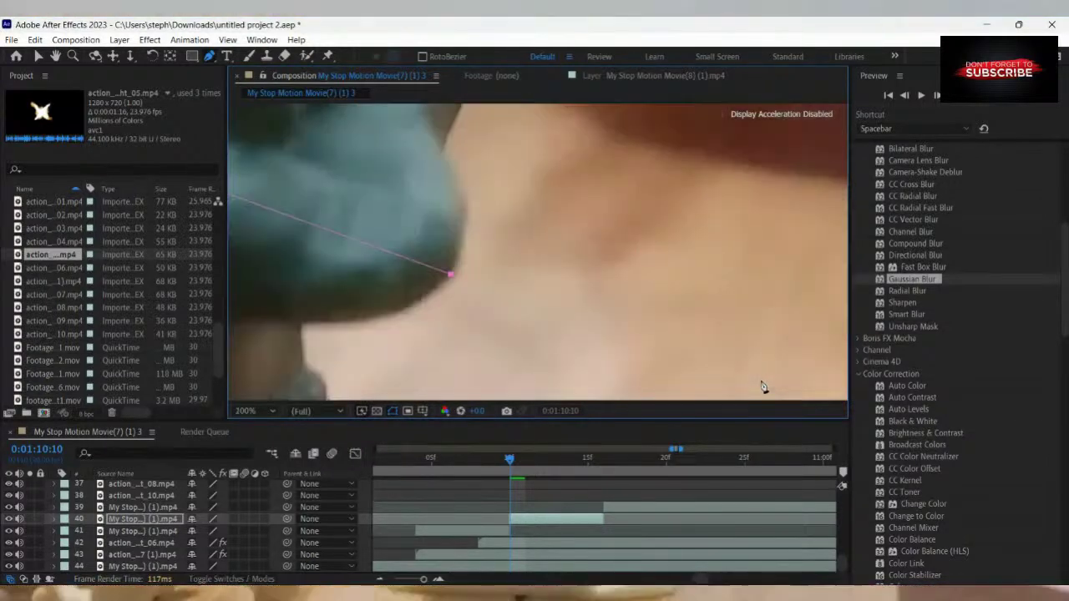
click(465, 223)
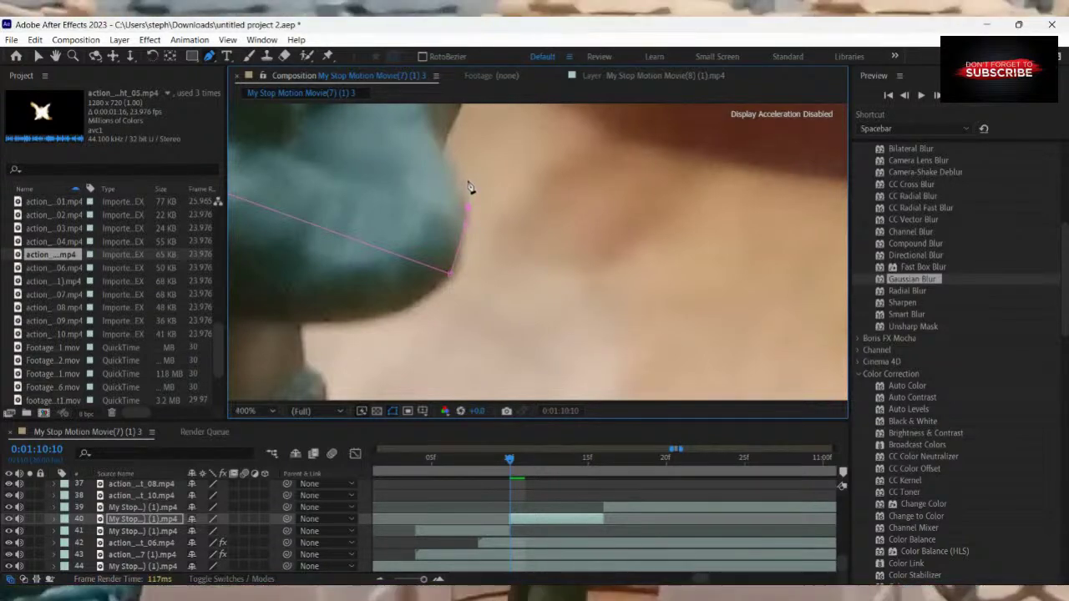
scroll(469, 217, up, 1)
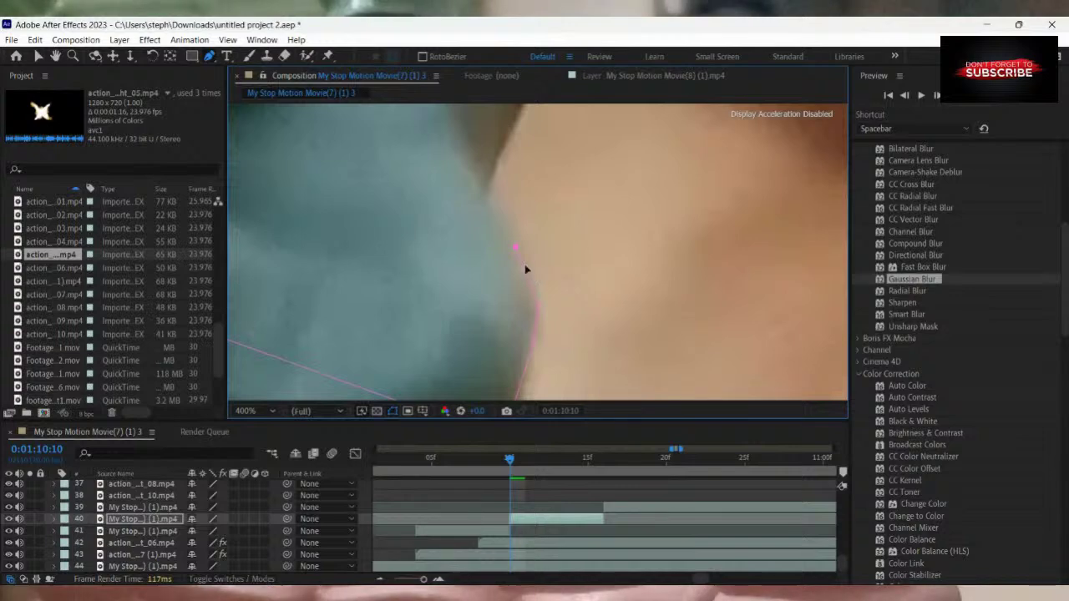
key(ctrl+z)
drag(518, 248, 487, 199)
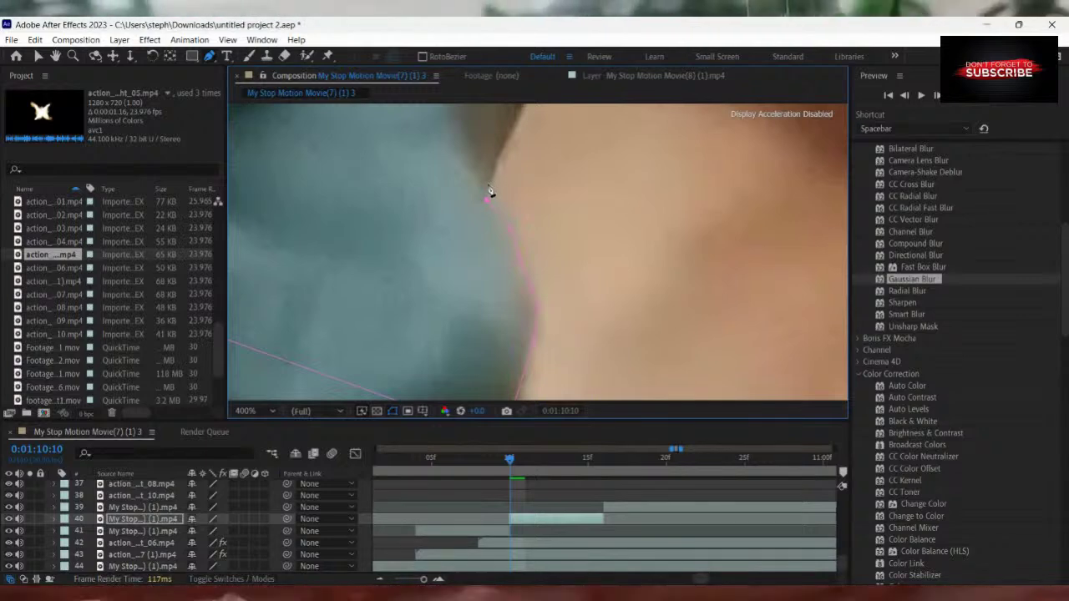
click(486, 186)
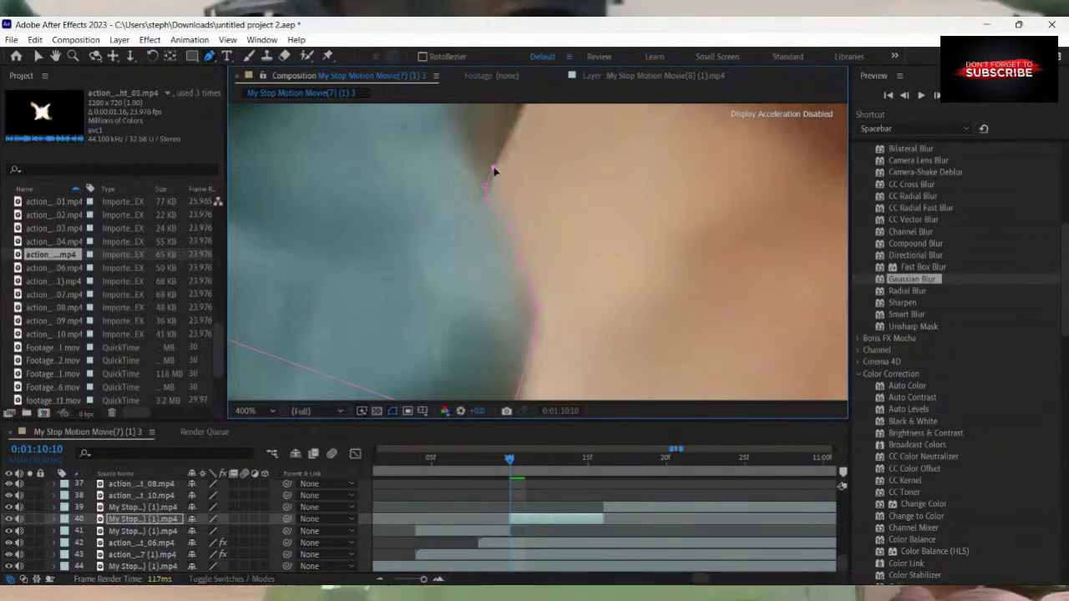
click(493, 167)
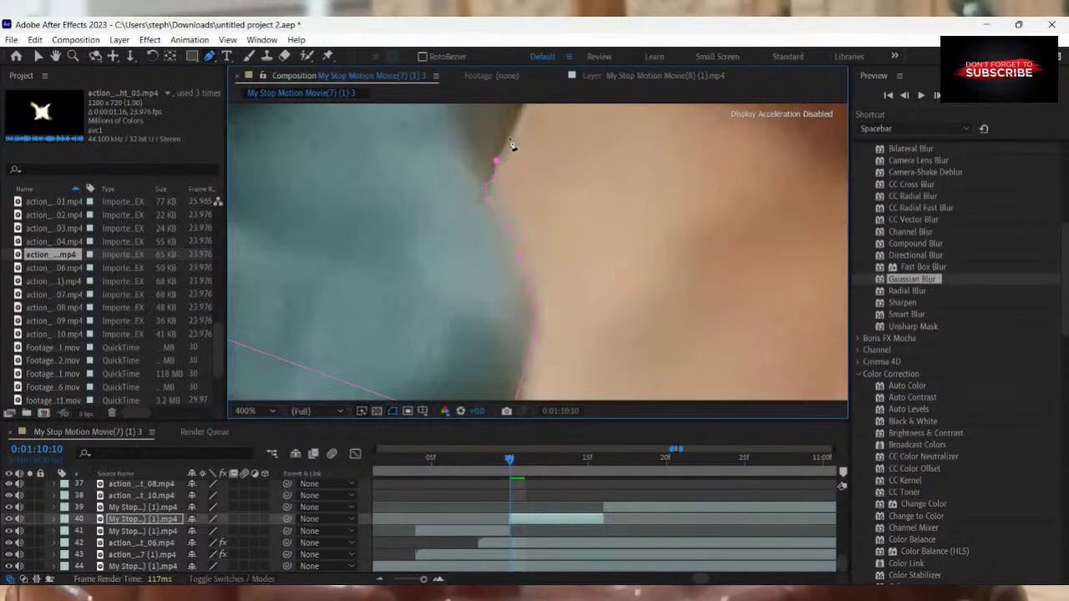
Carry the mask path up the dark edge of the arm above the elbow and along the underside of the front hand.
scroll(528, 127, down, 1)
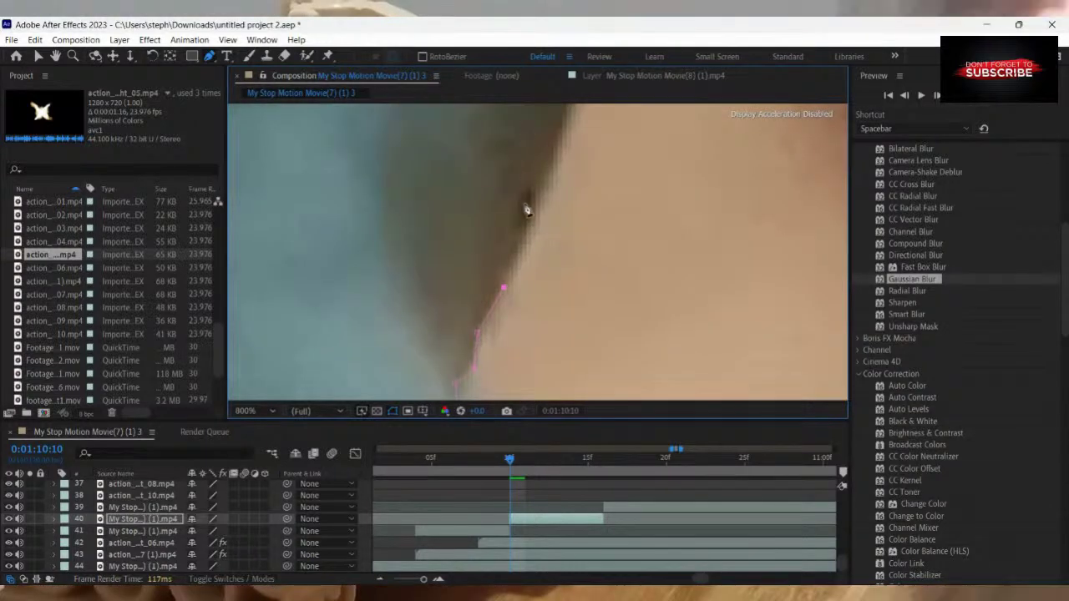
click(535, 235)
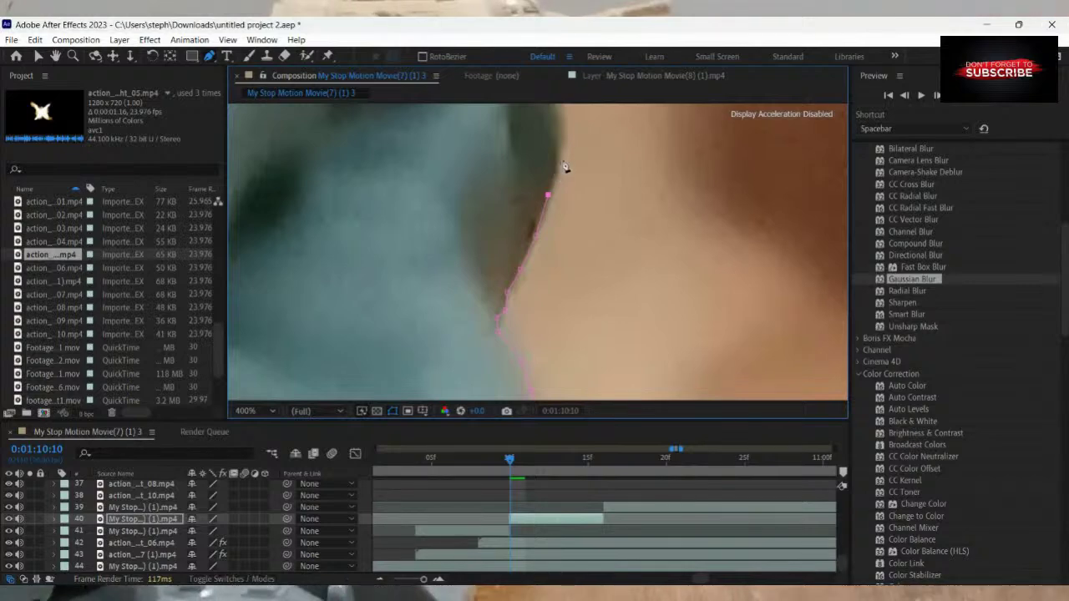
scroll(562, 154, down, 1)
scroll(562, 153, up, 1)
click(550, 193)
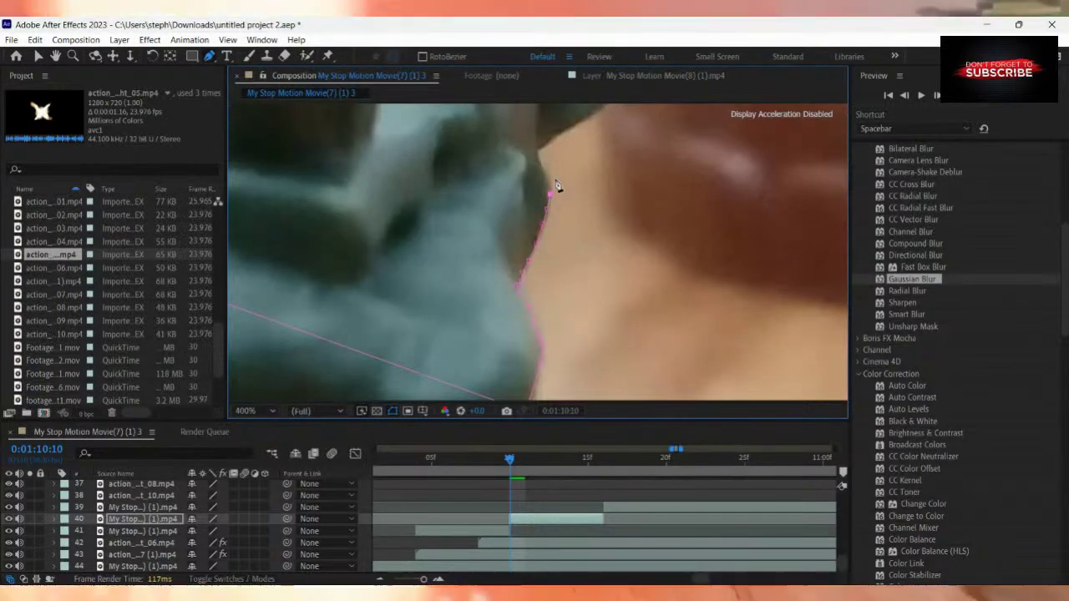
scroll(558, 185, up, 2)
scroll(537, 228, down, 1)
scroll(518, 374, up, 1)
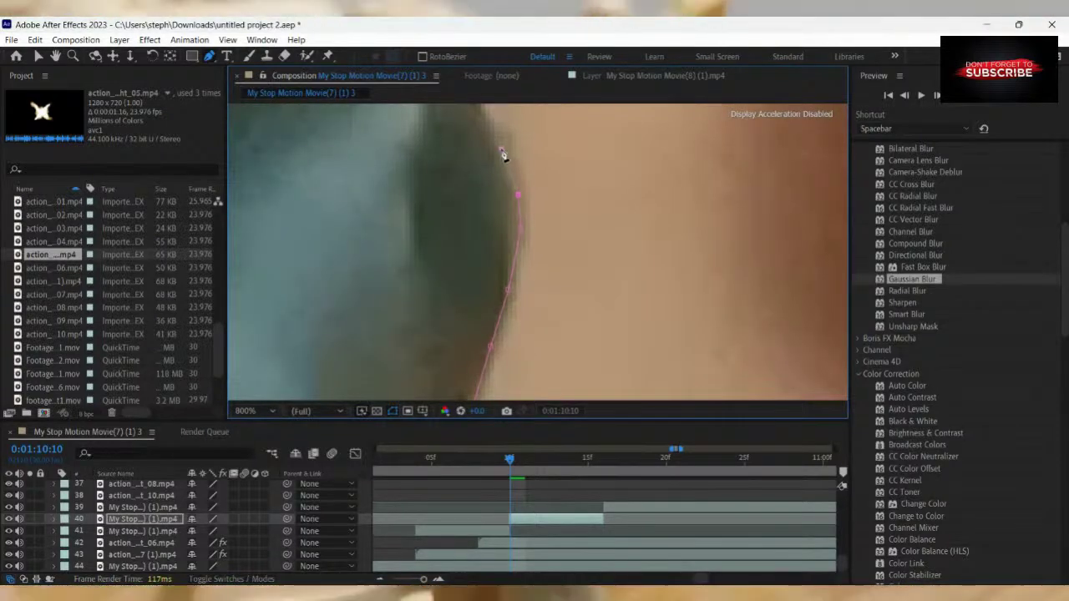
scroll(509, 171, down, 2)
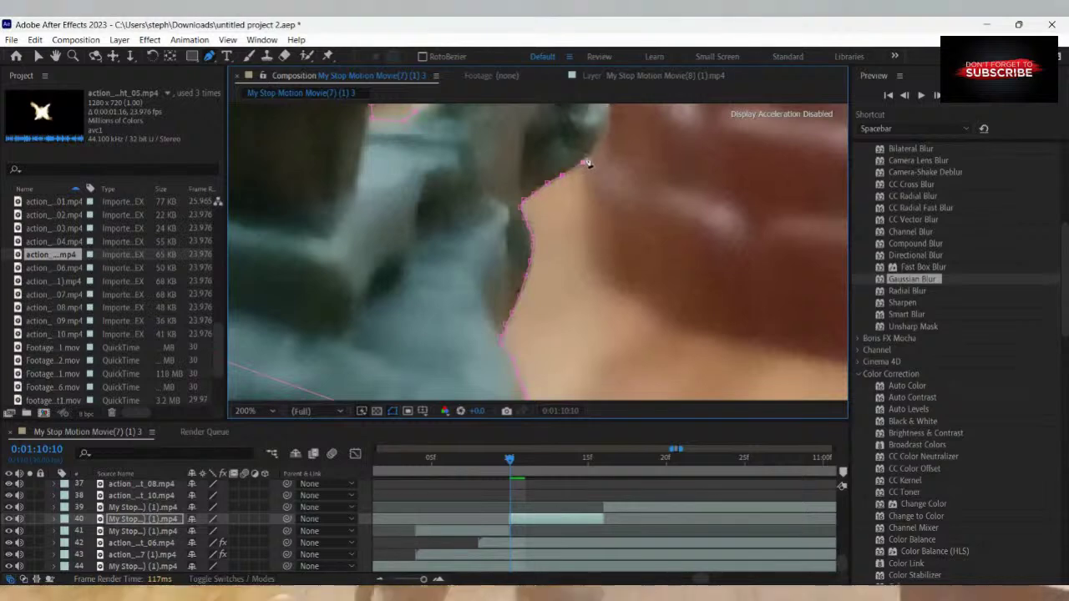
Trace the mask path around the outer edge of the front hand to the notch beneath the rifle.
scroll(597, 152, up, 2)
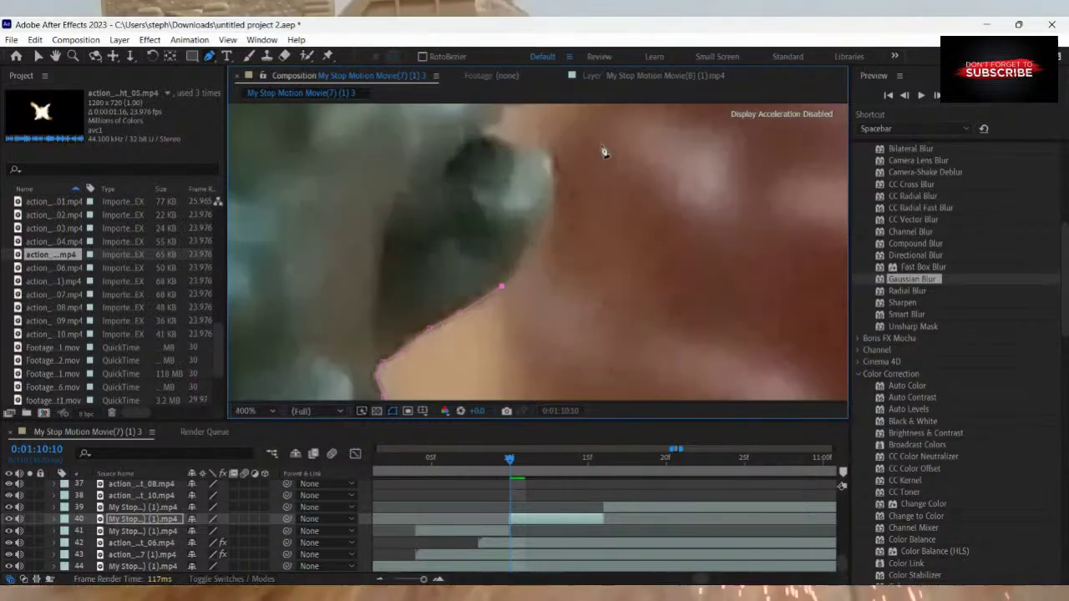
click(519, 266)
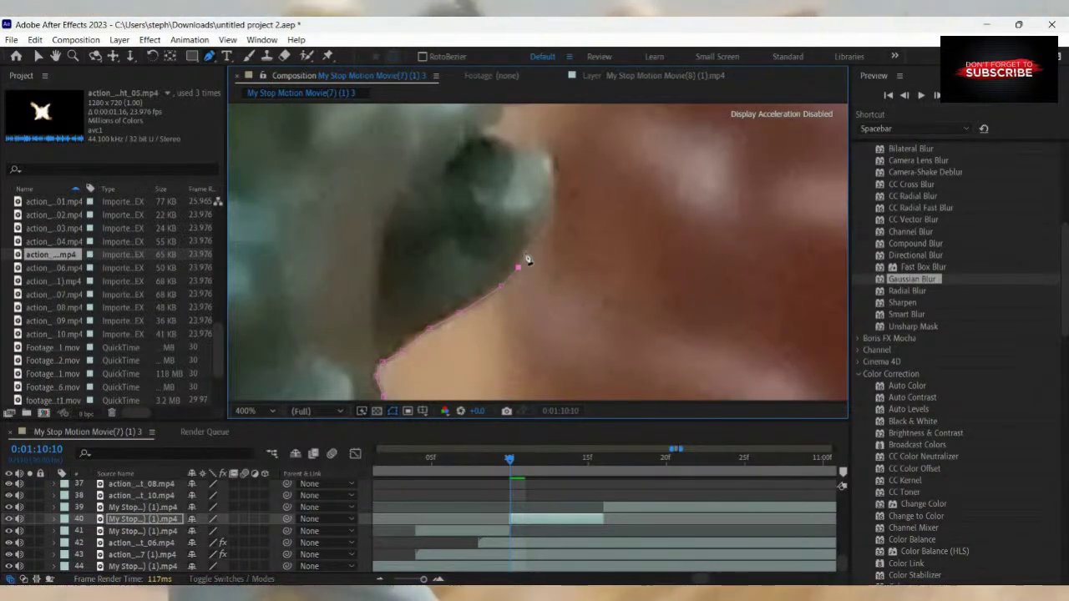
click(552, 220)
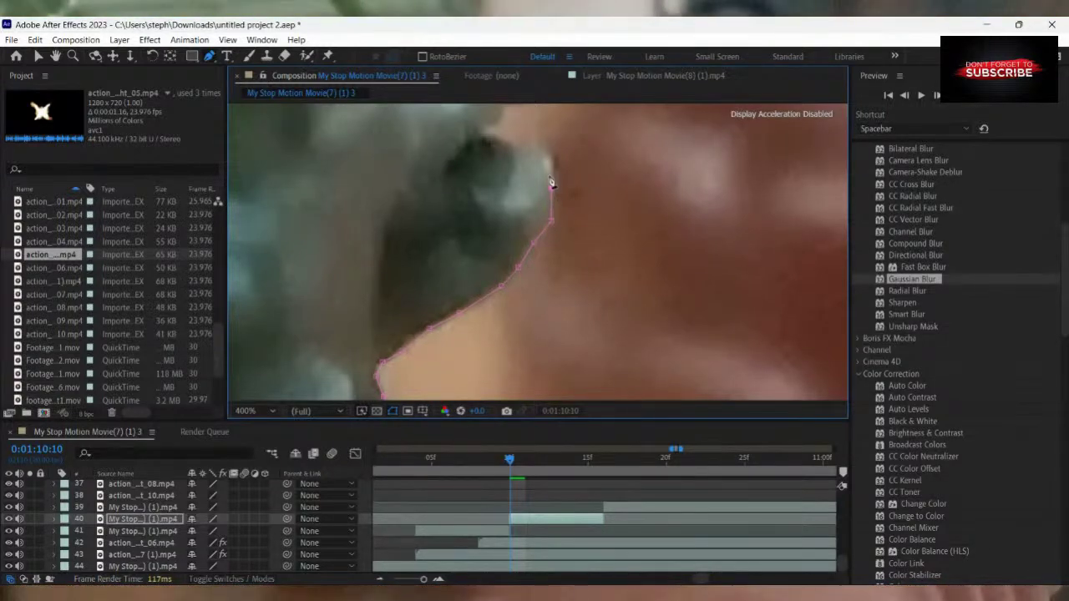
click(546, 166)
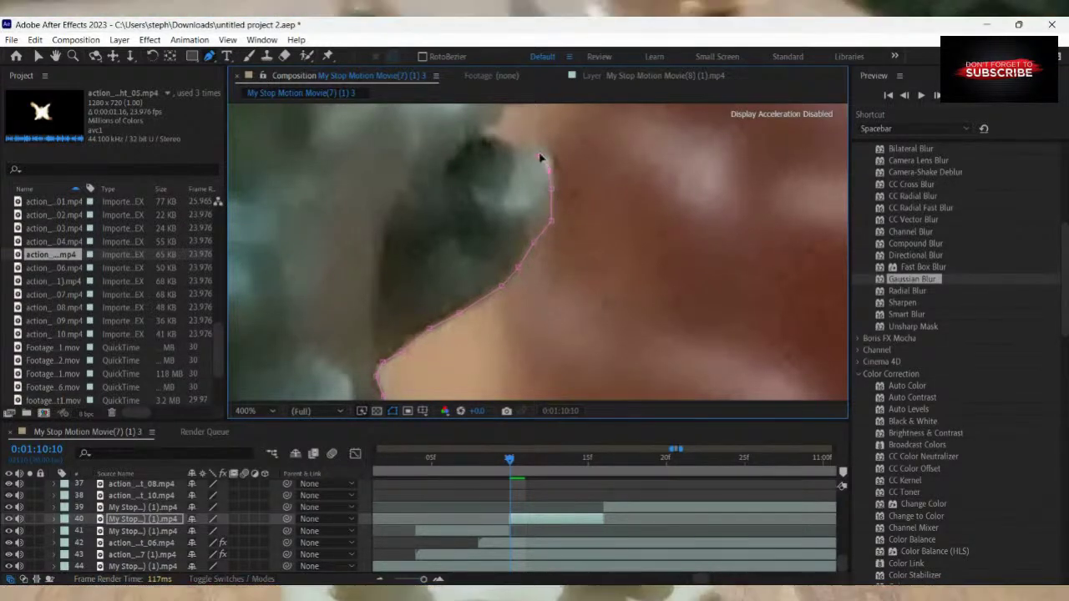
click(521, 147)
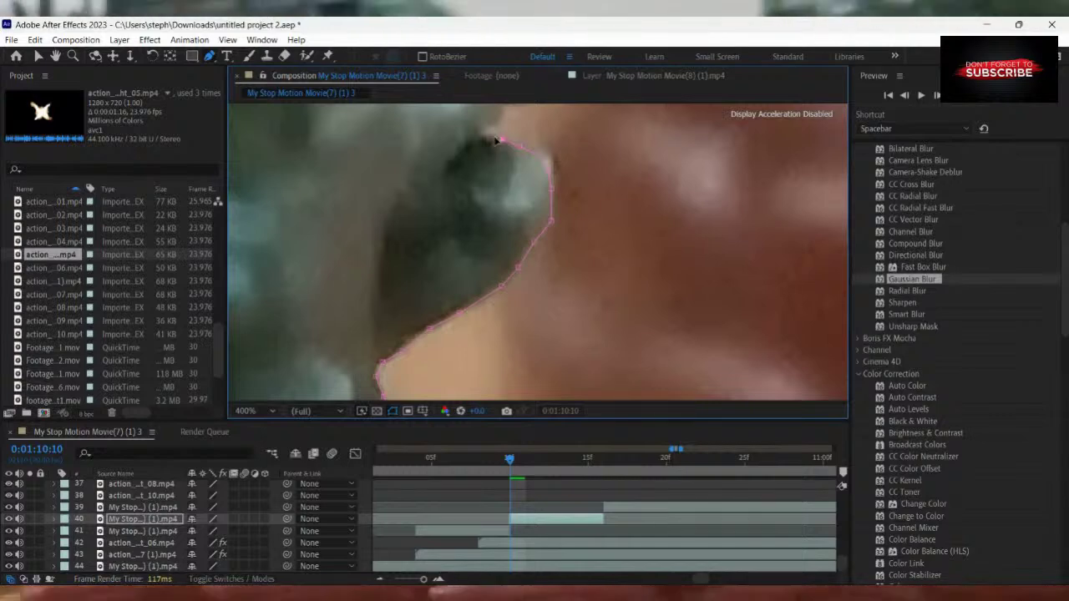
click(501, 139)
click(484, 136)
Continue the mask path from the notch above the hand along the lower edge of the rifle body.
scroll(495, 134, up, 1)
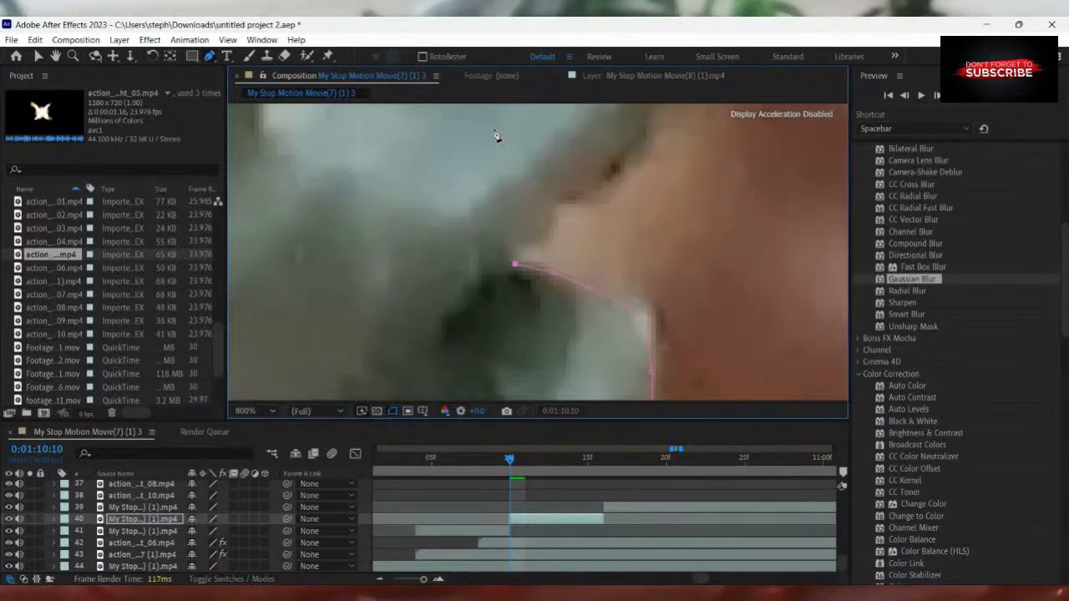
scroll(506, 154, down, 1)
scroll(523, 191, down, 1)
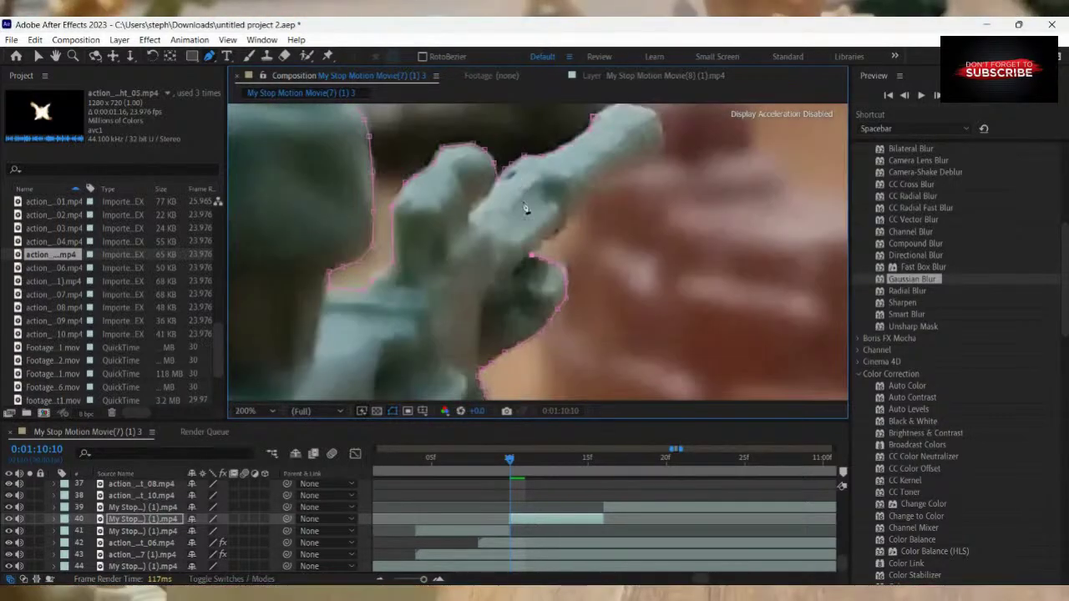
scroll(544, 258, up, 1)
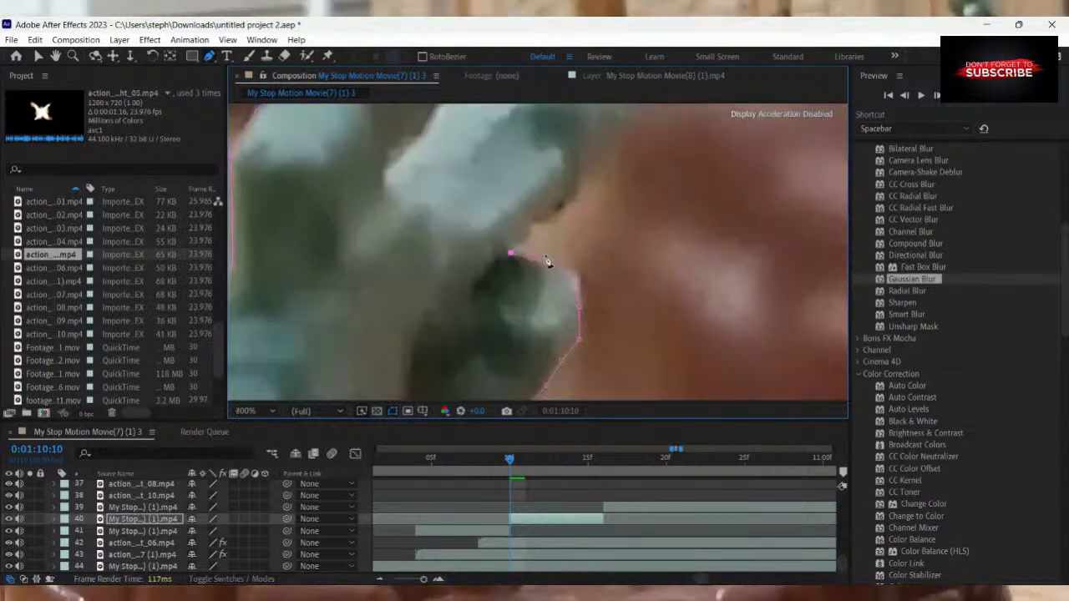
drag(533, 235, 539, 219)
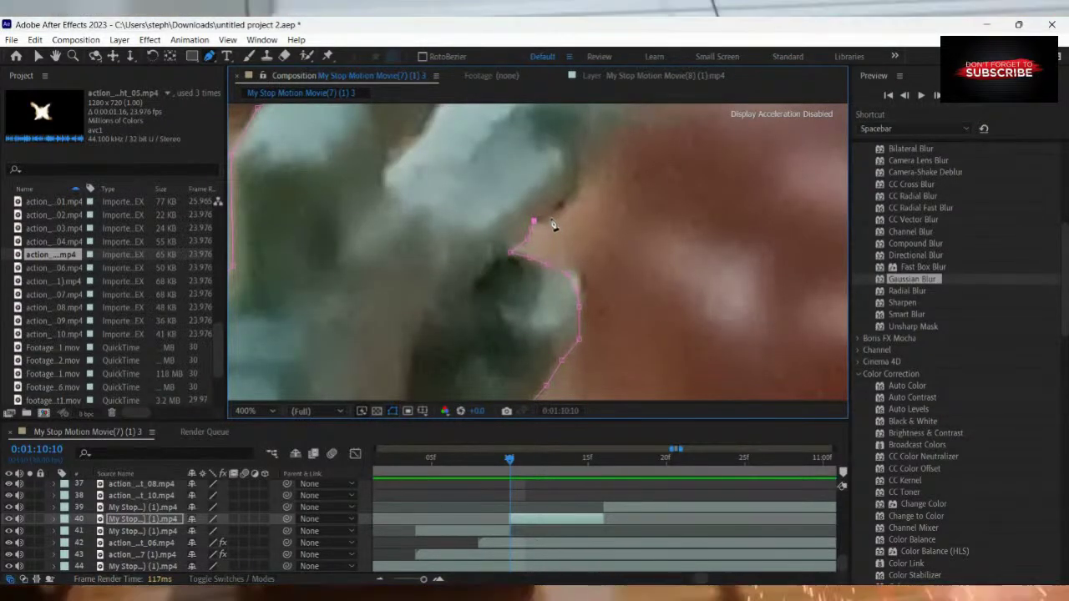
click(561, 202)
drag(562, 202, 566, 206)
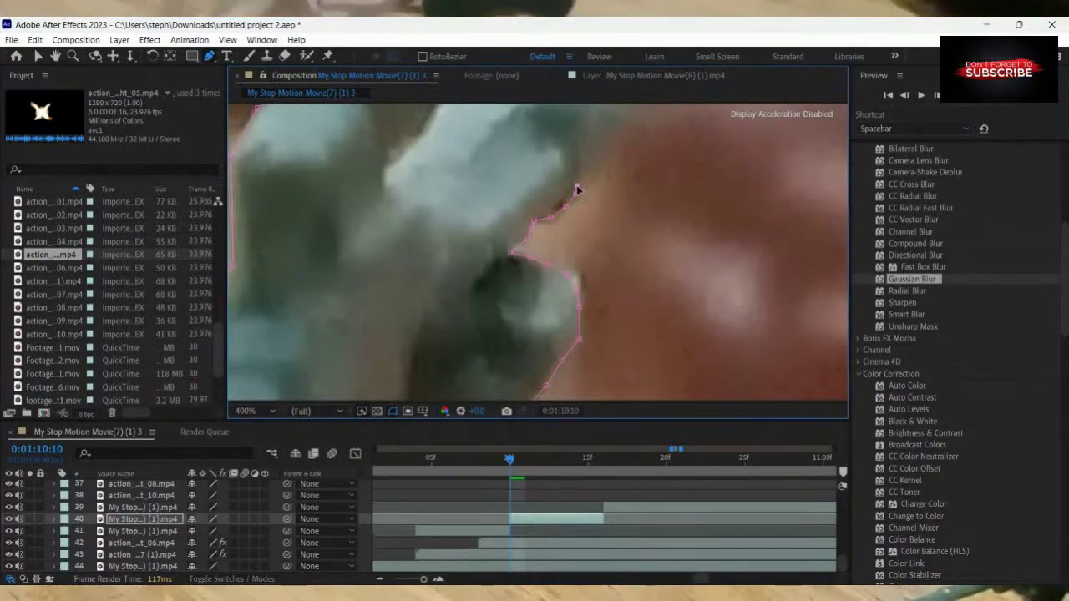
click(576, 185)
Extend the mask path along the underside of the rifle barrel to the lower edge of the muzzle.
scroll(605, 170, up, 2)
scroll(604, 171, down, 2)
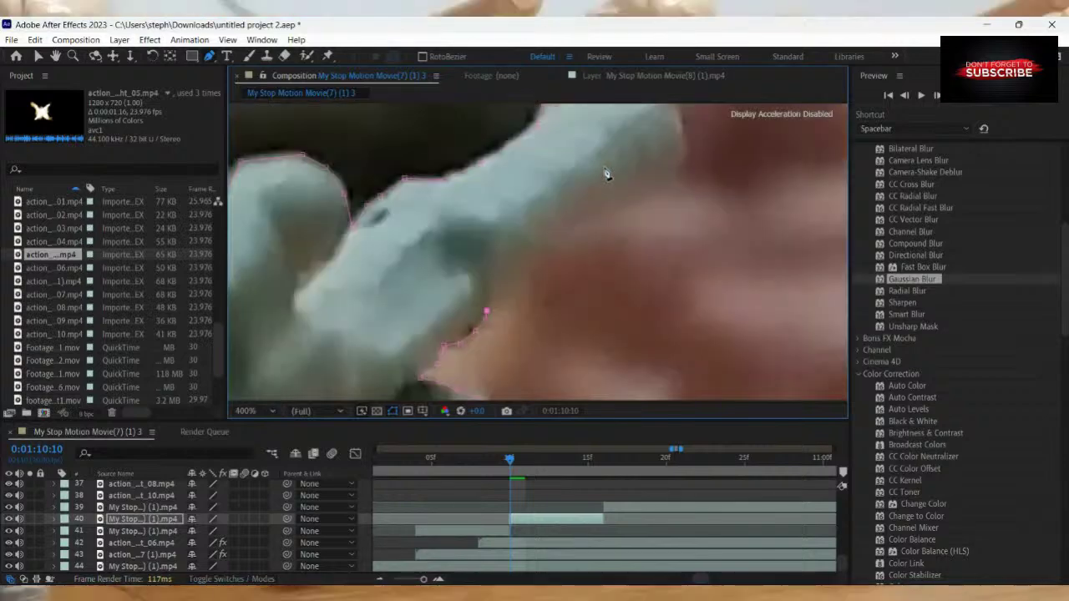
scroll(551, 268, down, 3)
scroll(550, 268, up, 2)
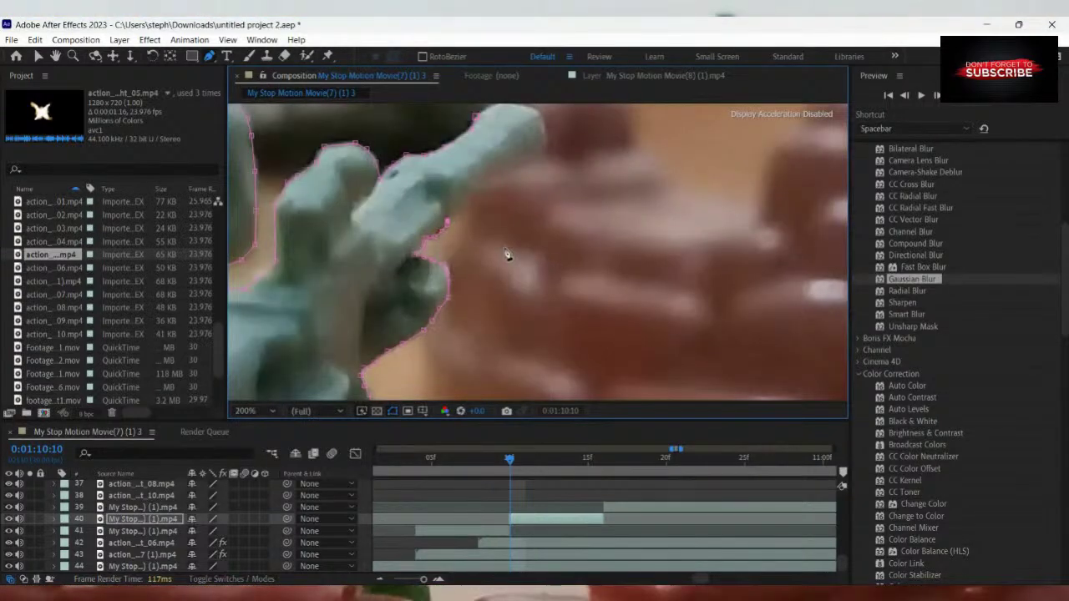
scroll(471, 249, up, 2)
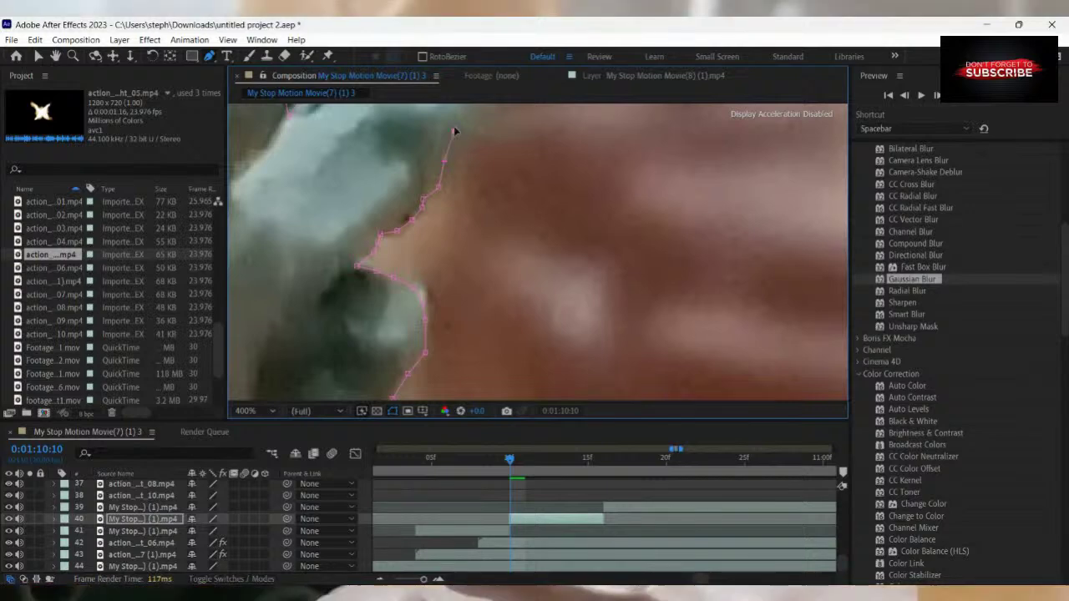
scroll(457, 124, up, 2)
scroll(458, 123, down, 5)
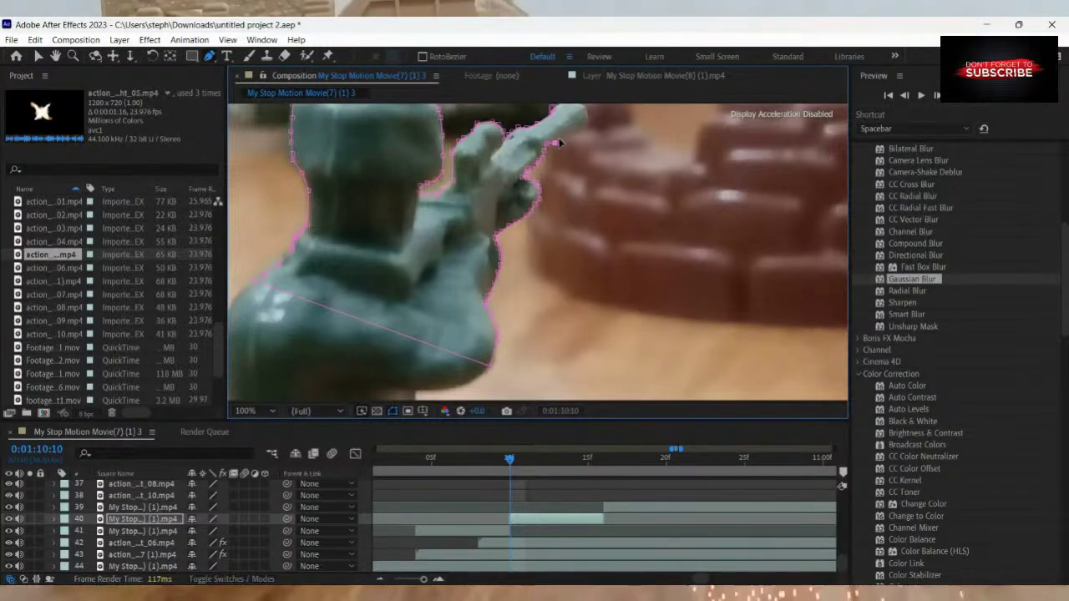
drag(562, 140, 583, 130)
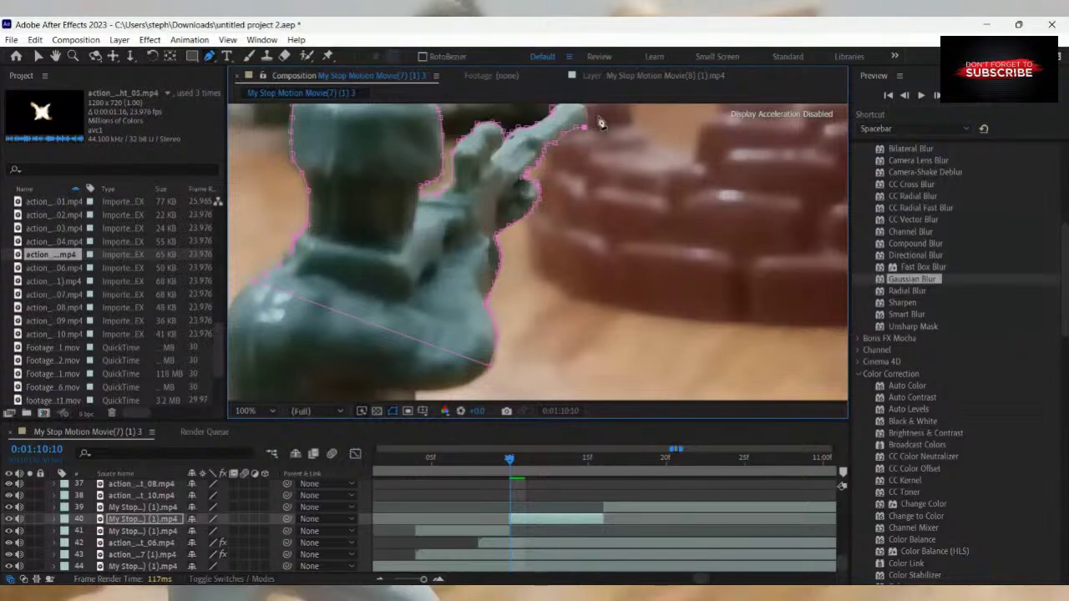
scroll(603, 124, up, 1)
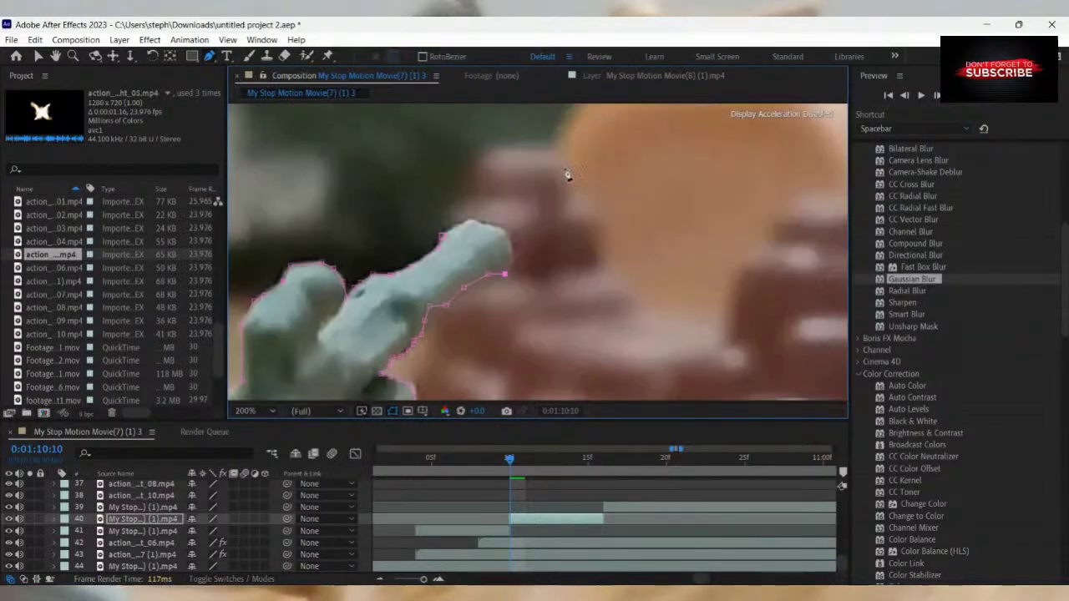
Carry the soldier's mask path around the muzzle tip and along its upper edge, closing the mask in front of the flash.
click(514, 262)
click(506, 235)
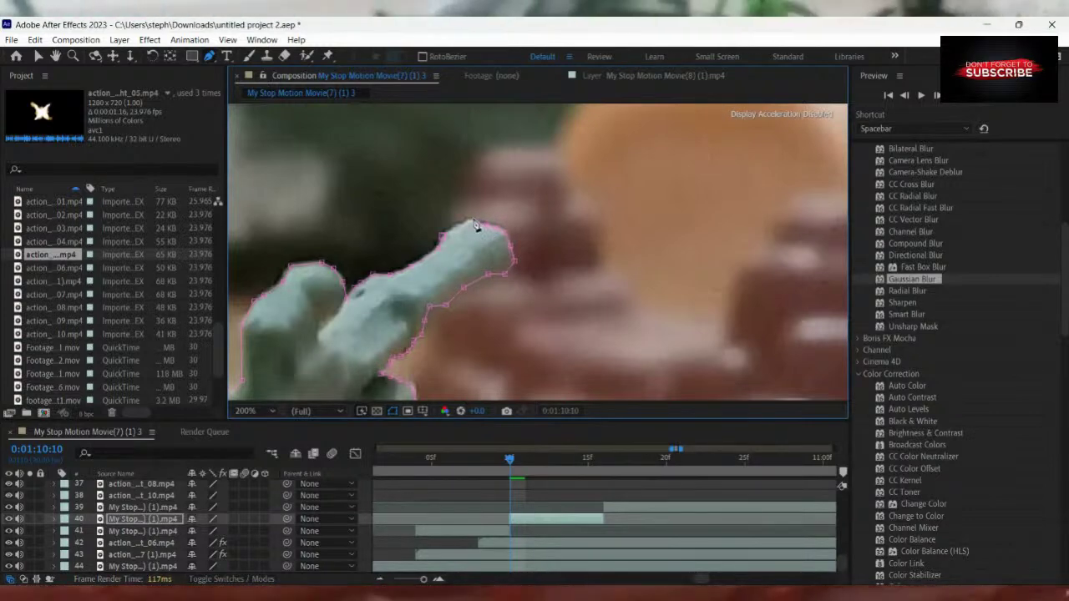
click(460, 223)
click(448, 230)
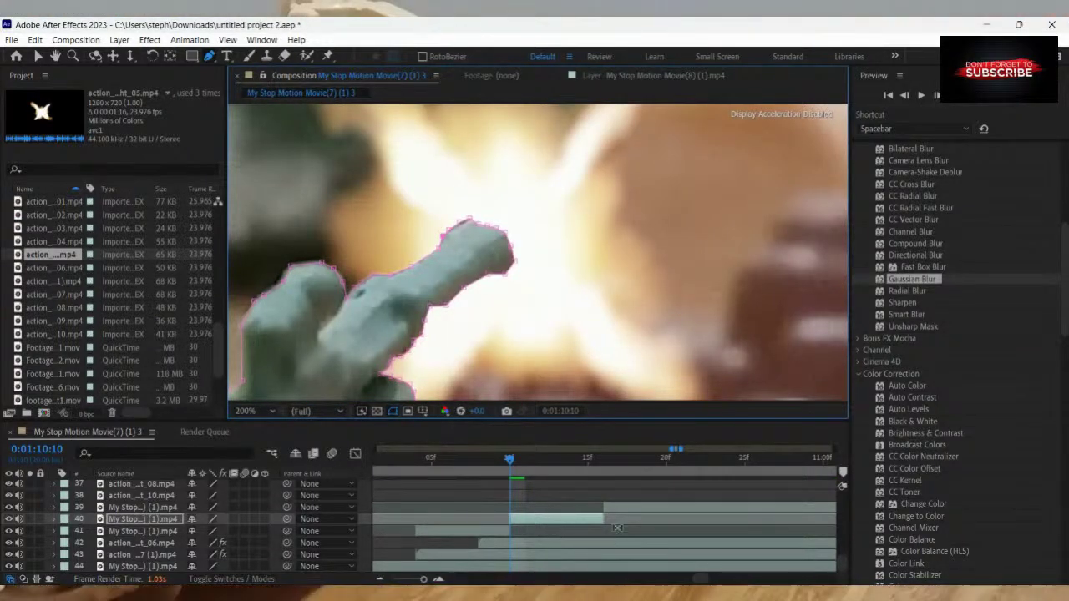
scroll(553, 533, up, 3)
scroll(551, 533, down, 3)
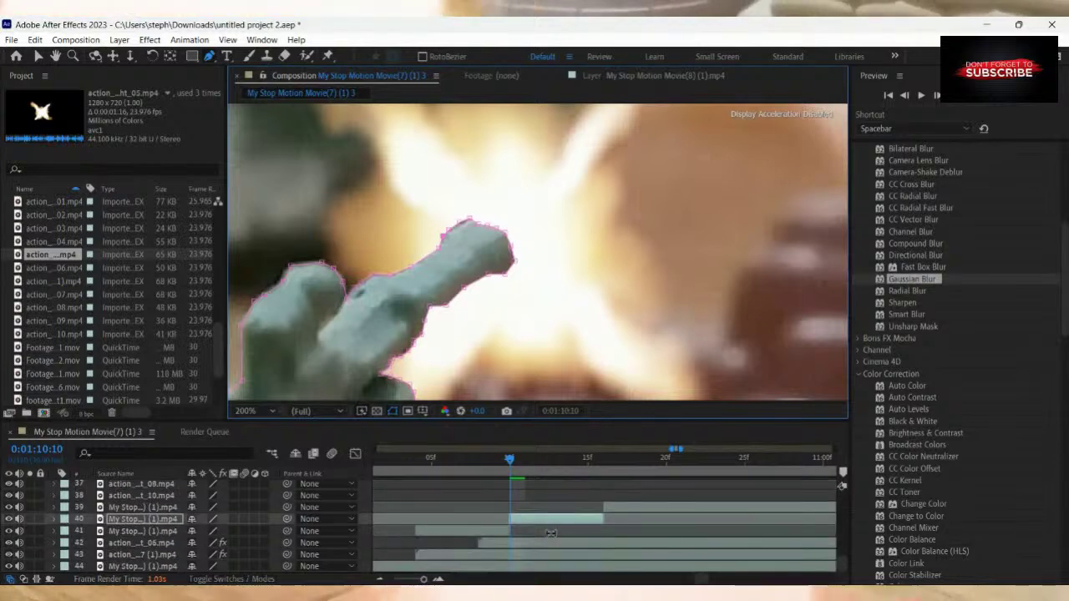
scroll(594, 301, down, 2)
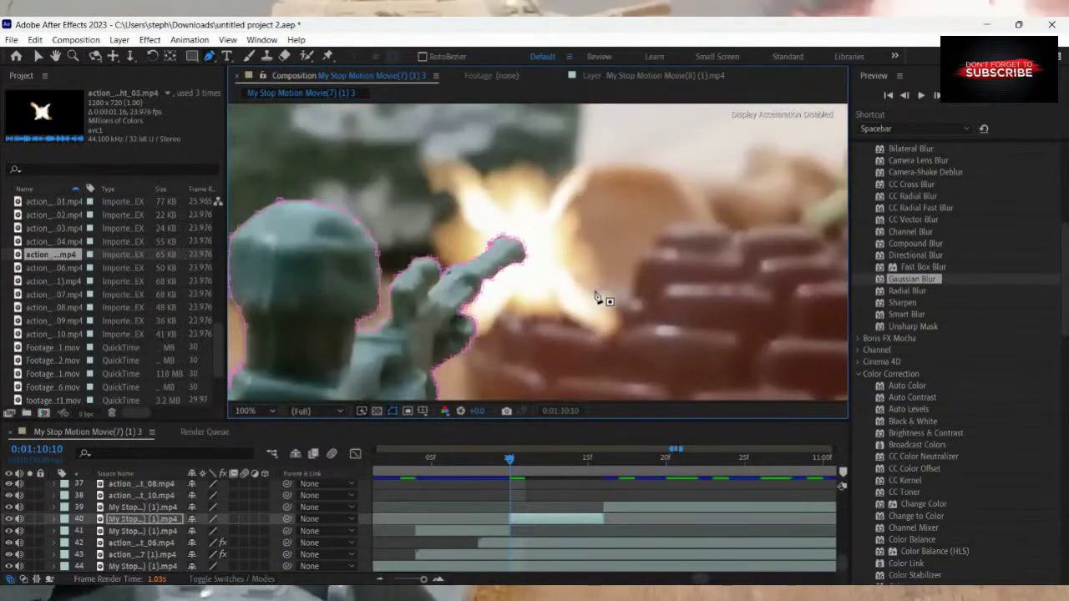
click(539, 501)
Try moving the cut between the two masked soldier segments to frame 0:01:10:09, ending the first and starting the second there.
drag(511, 459, 494, 510)
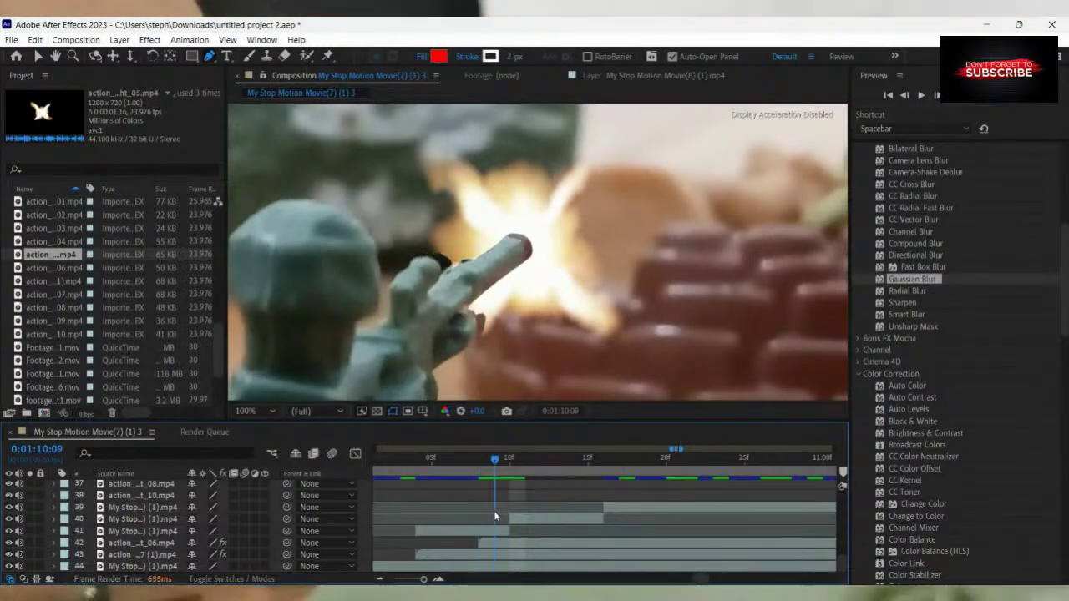
click(499, 535)
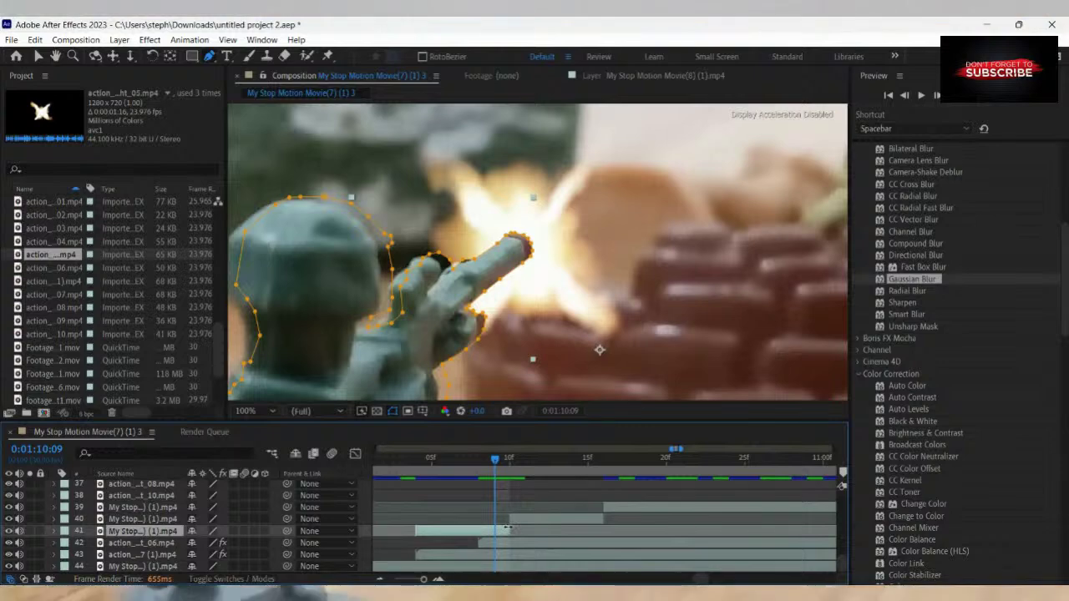
drag(507, 532, 499, 533)
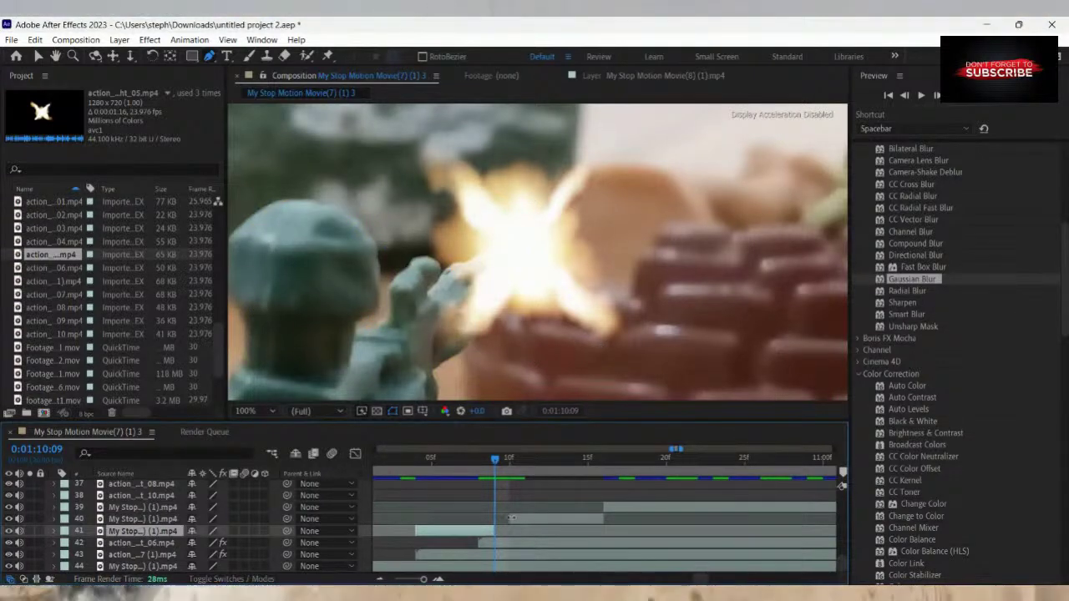
drag(510, 520, 496, 521)
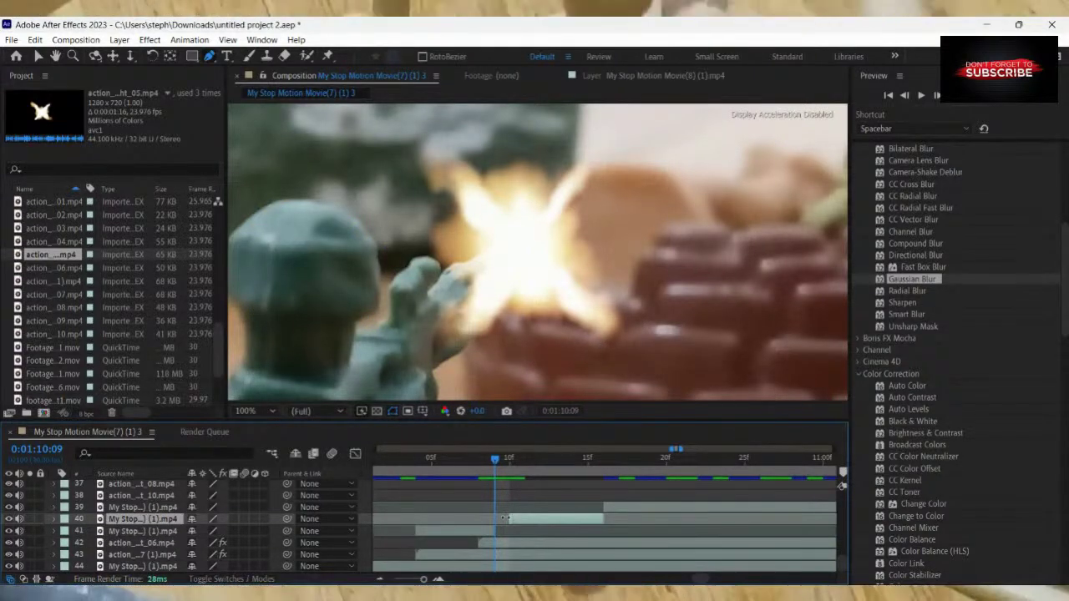
click(512, 465)
drag(536, 471, 491, 486)
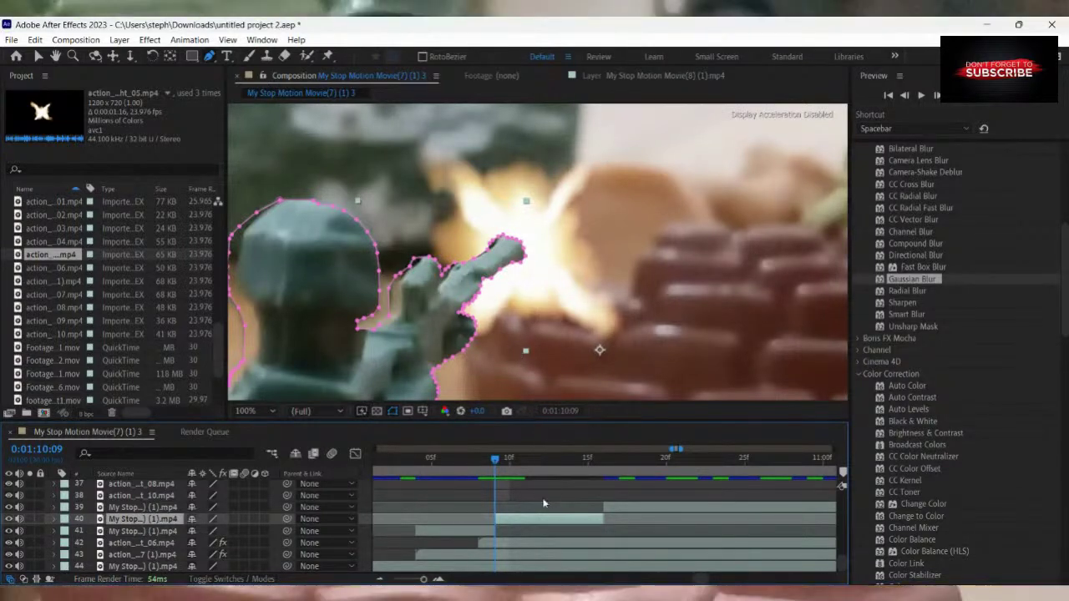
click(539, 499)
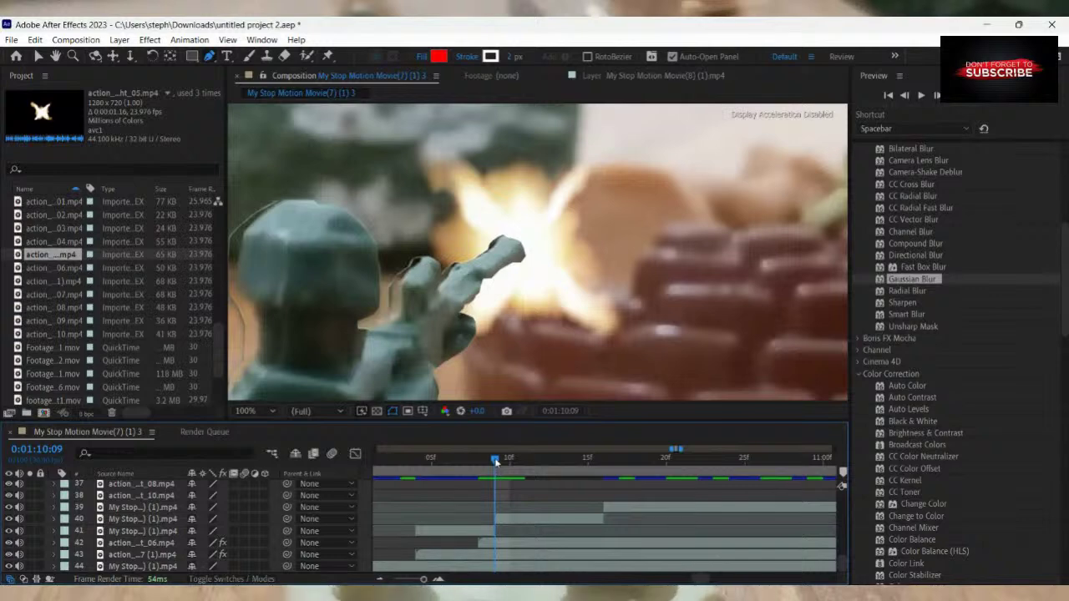
Return the cut between the two masked soldier segments to frame 0:01:10:10.
drag(495, 462, 509, 465)
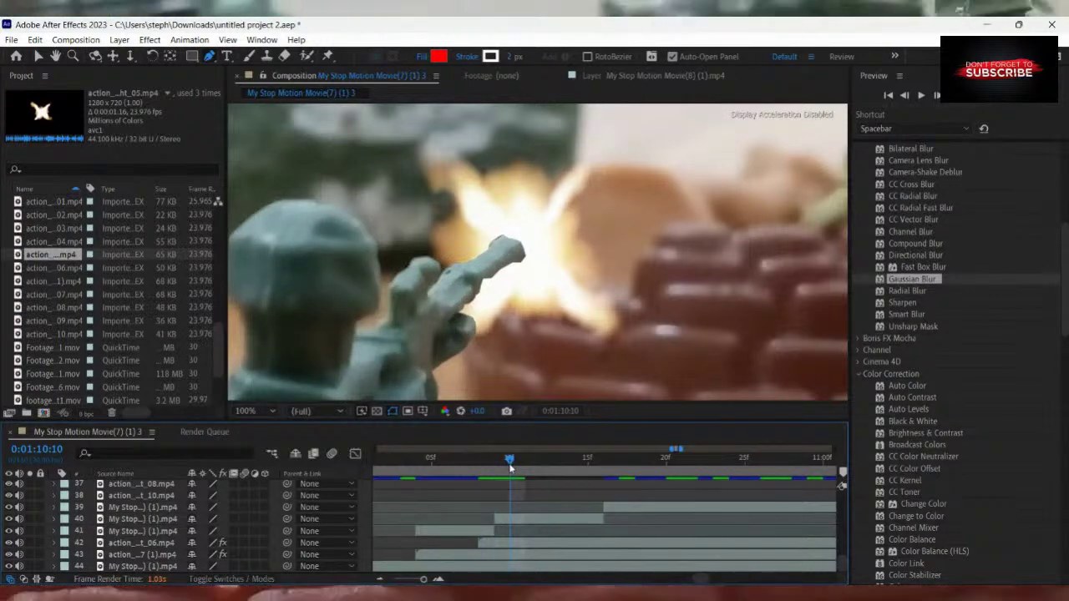
click(500, 520)
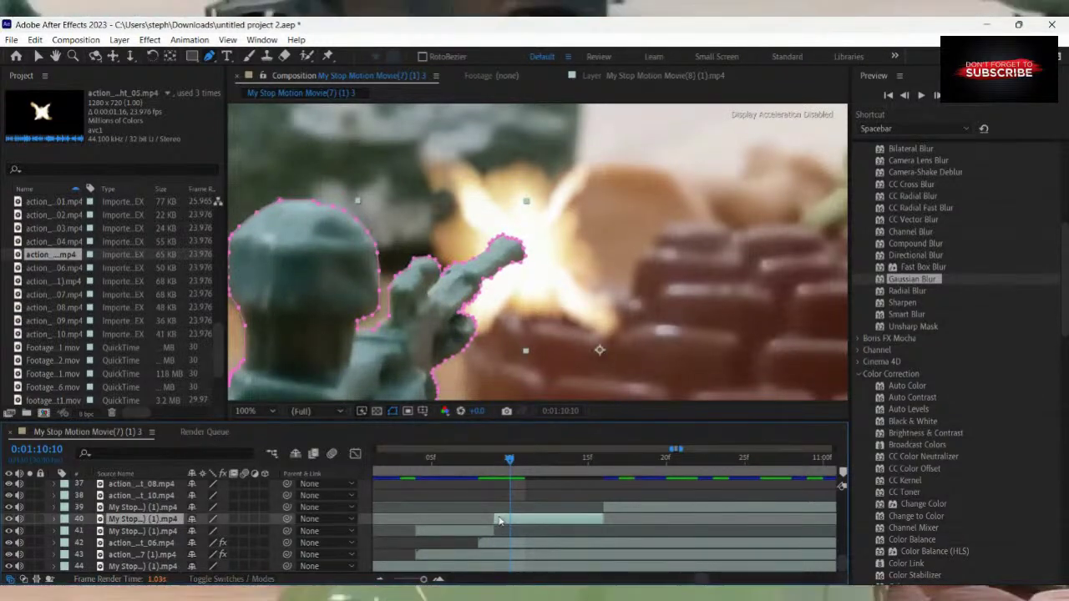
drag(495, 520, 506, 518)
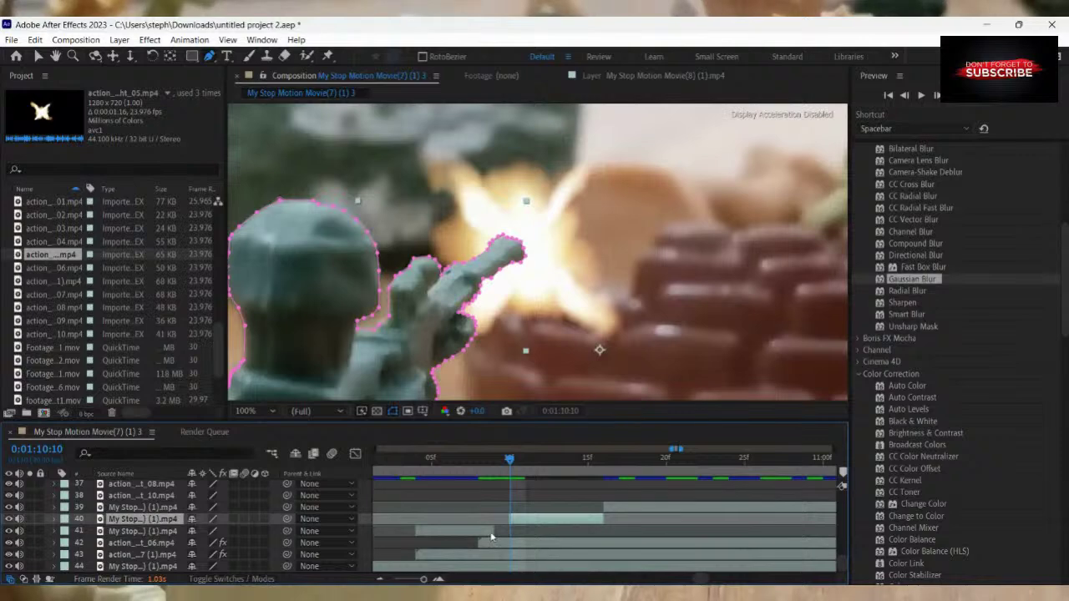
click(491, 536)
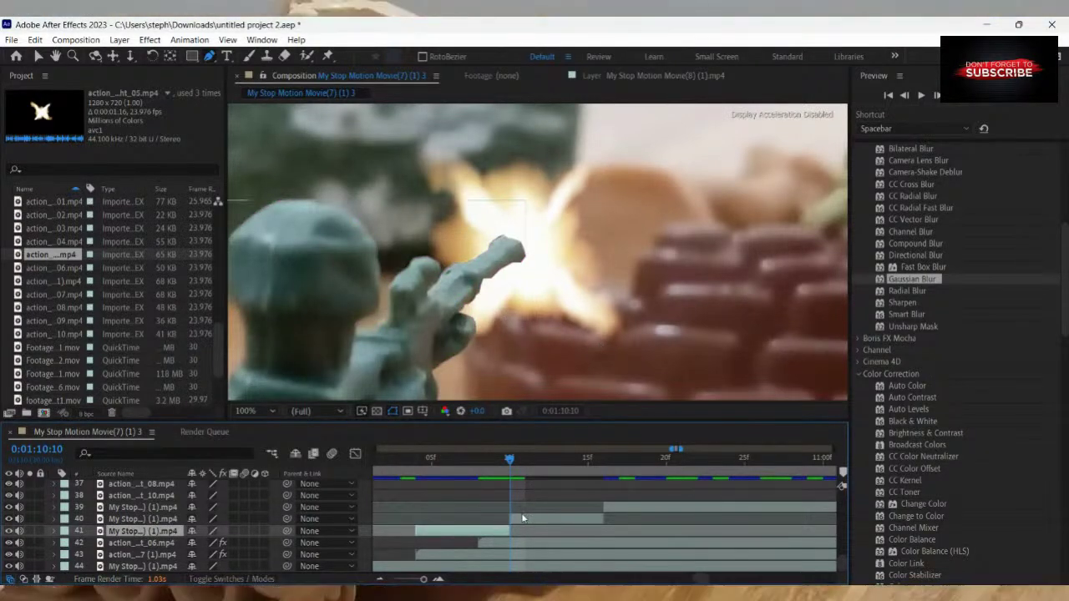
Try splitting the earlier masked soldier segment at 0:01:10:09, and undo the split.
key(Page_Up)
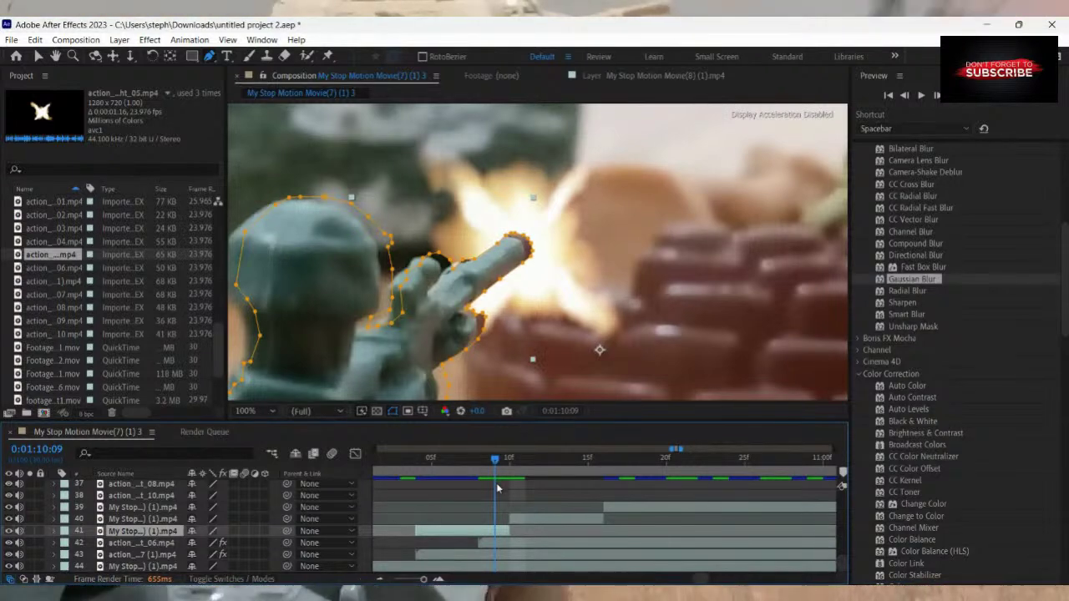
key(Page_Up)
key(Page_Down)
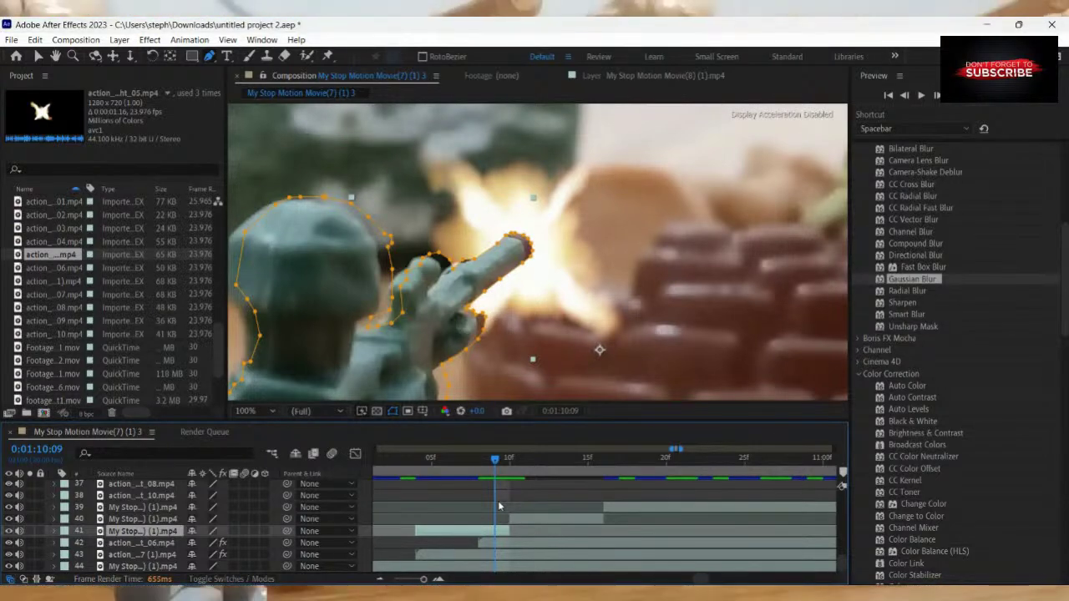
key(ctrl+shift+d)
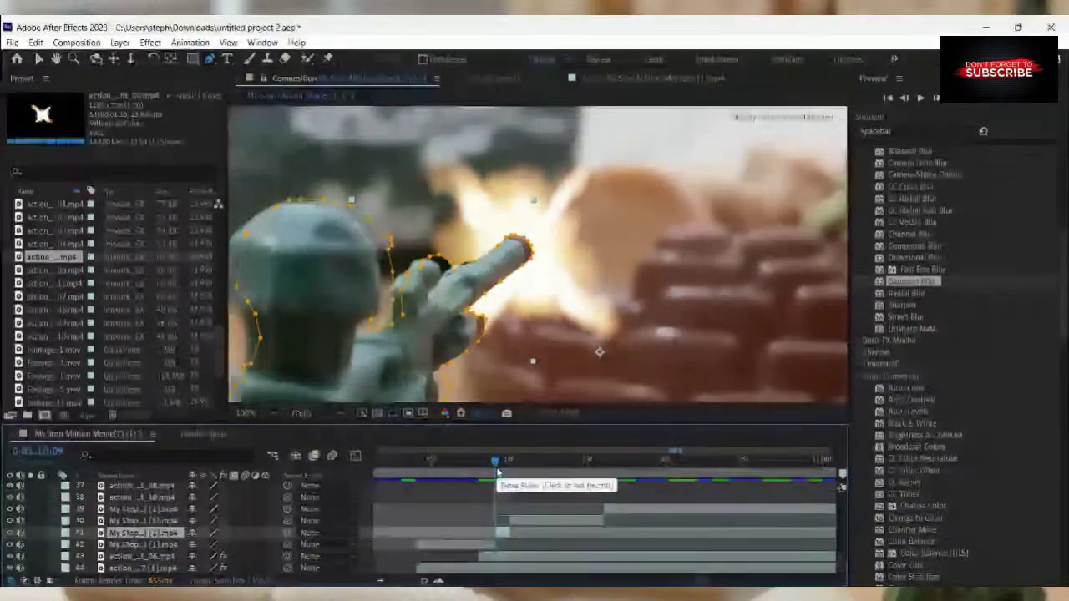
key(ctrl+z)
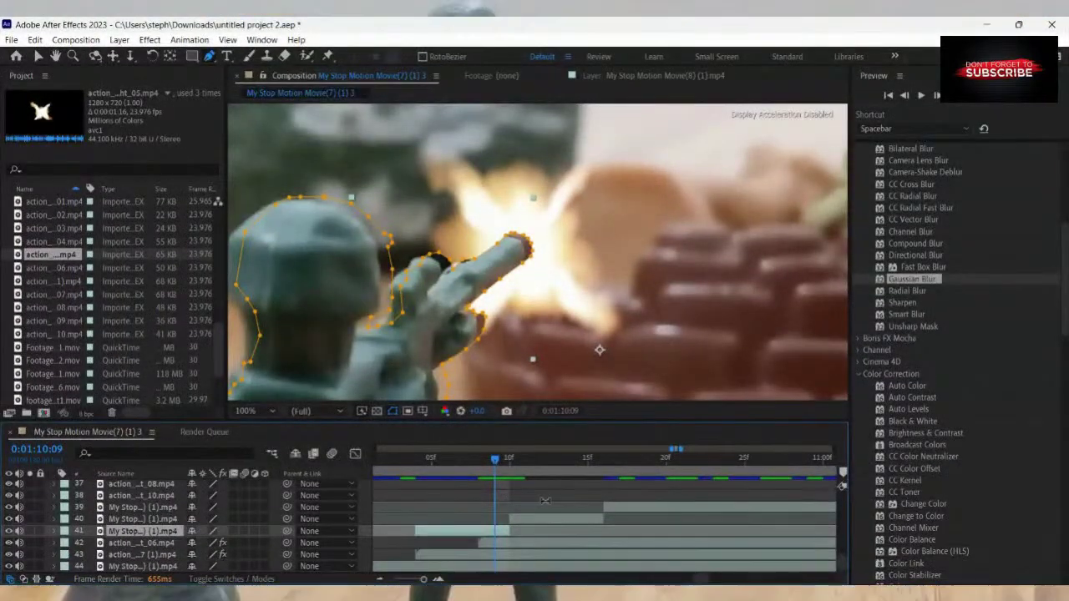
Extend the unmasked soldier clip's start back to 0:01:10:09 and trim the earlier masked segment to end there.
click(603, 505)
drag(528, 508, 493, 508)
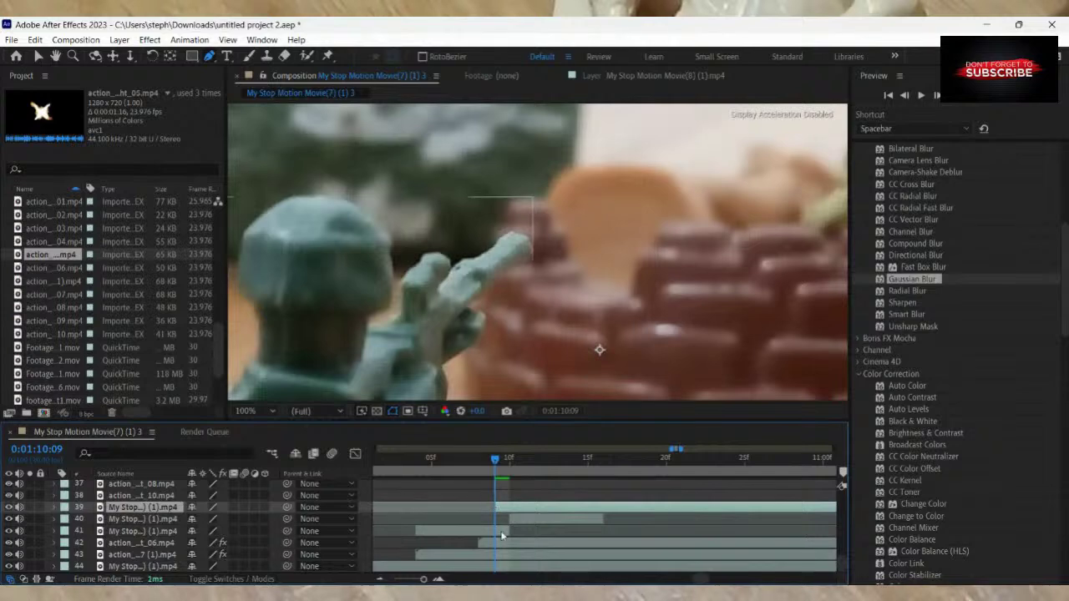
click(501, 535)
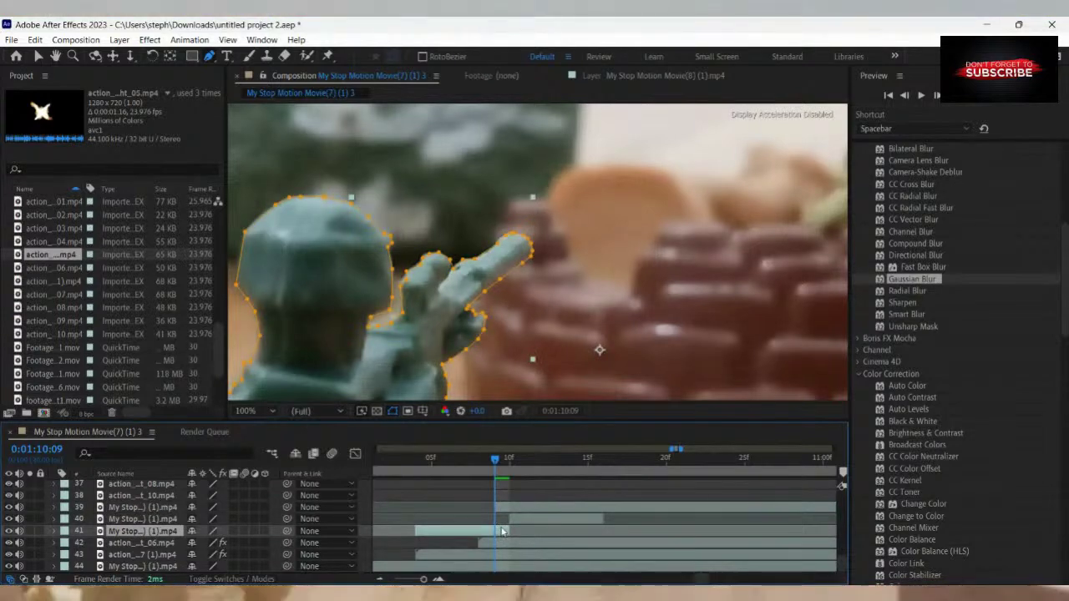
click(499, 519)
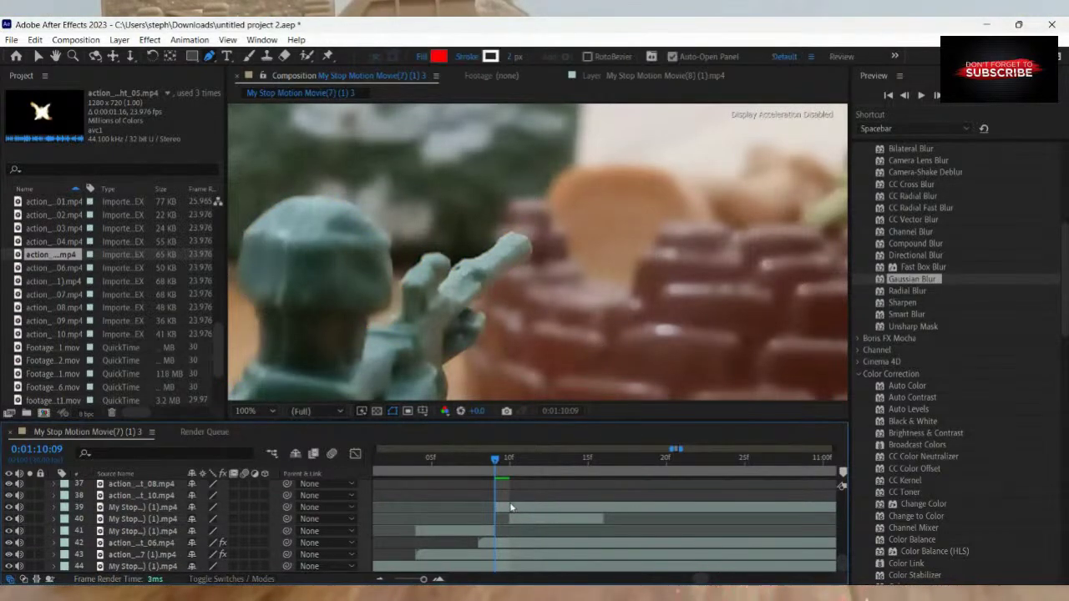
Split the unmasked soldier clip at 0:01:10:10 and delete the part after the split.
click(511, 507)
click(511, 470)
drag(511, 469, 524, 475)
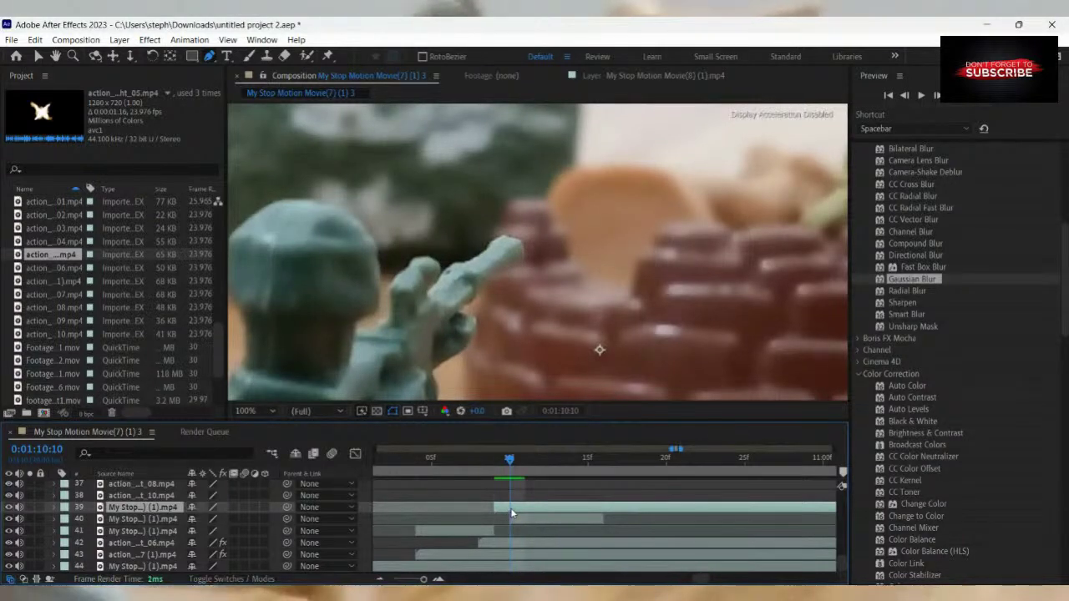
key(ctrl+shift+d)
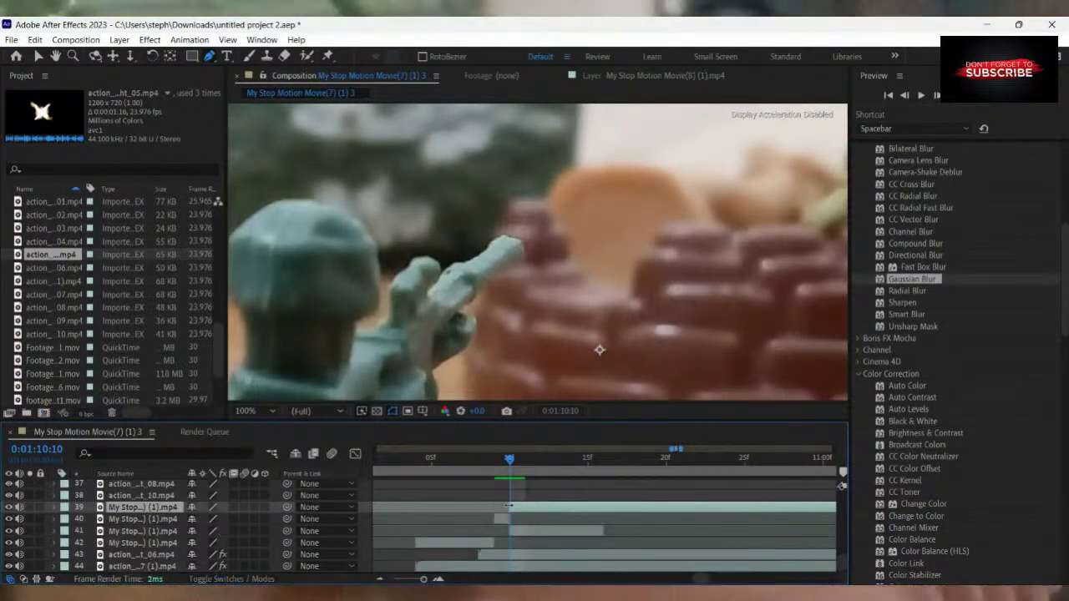
key(Delete)
Refine the mask points along the underside of the rifle barrel at 0:01:10:10 so the mask hugs its edge.
scroll(498, 300, up, 1)
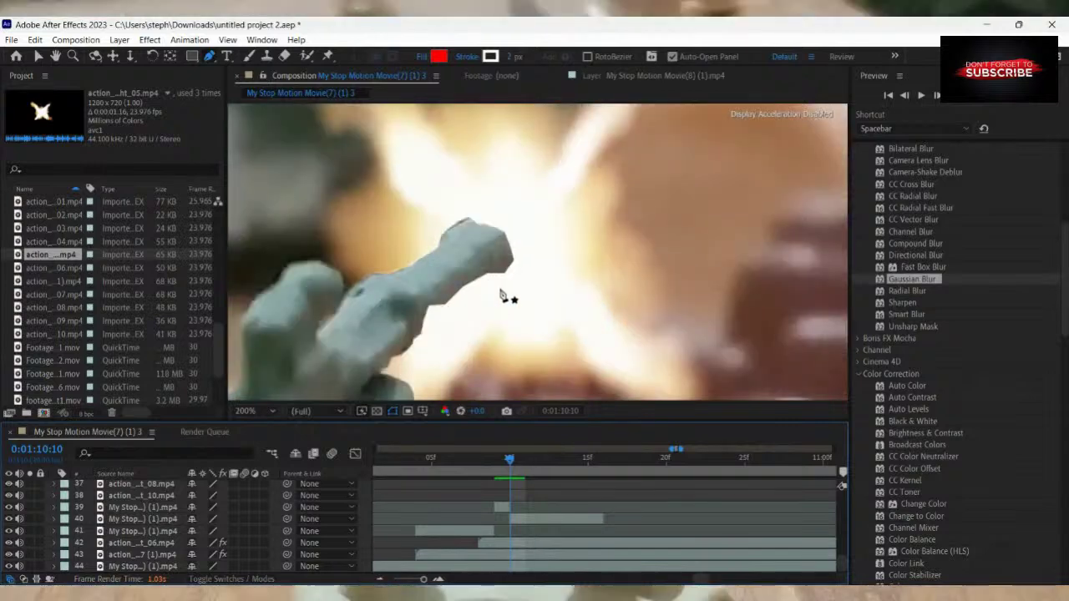
click(516, 532)
click(516, 519)
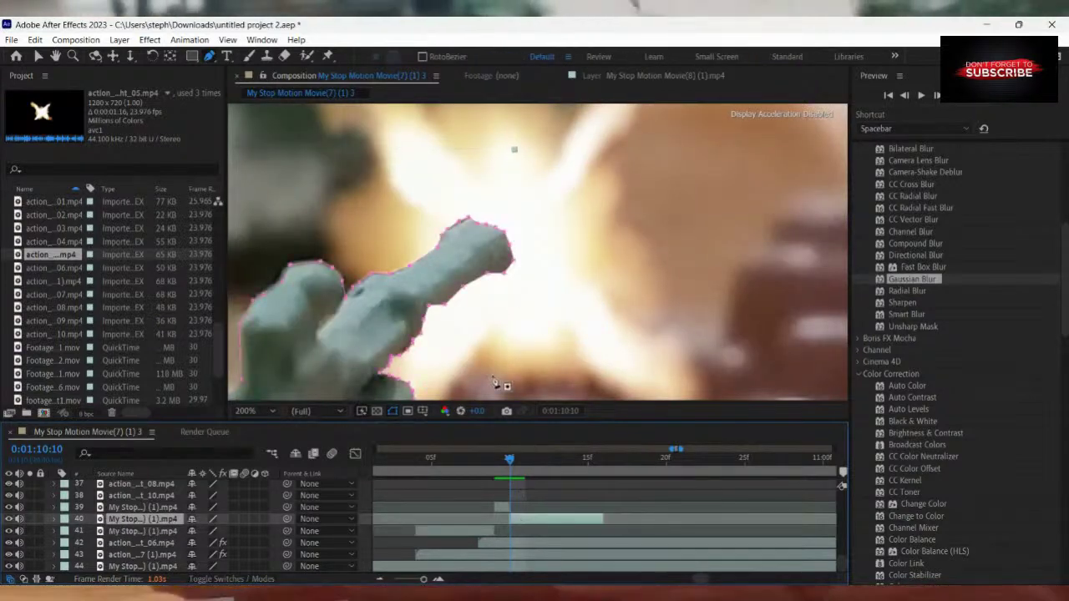
scroll(423, 320, up, 1)
scroll(423, 321, down, 1)
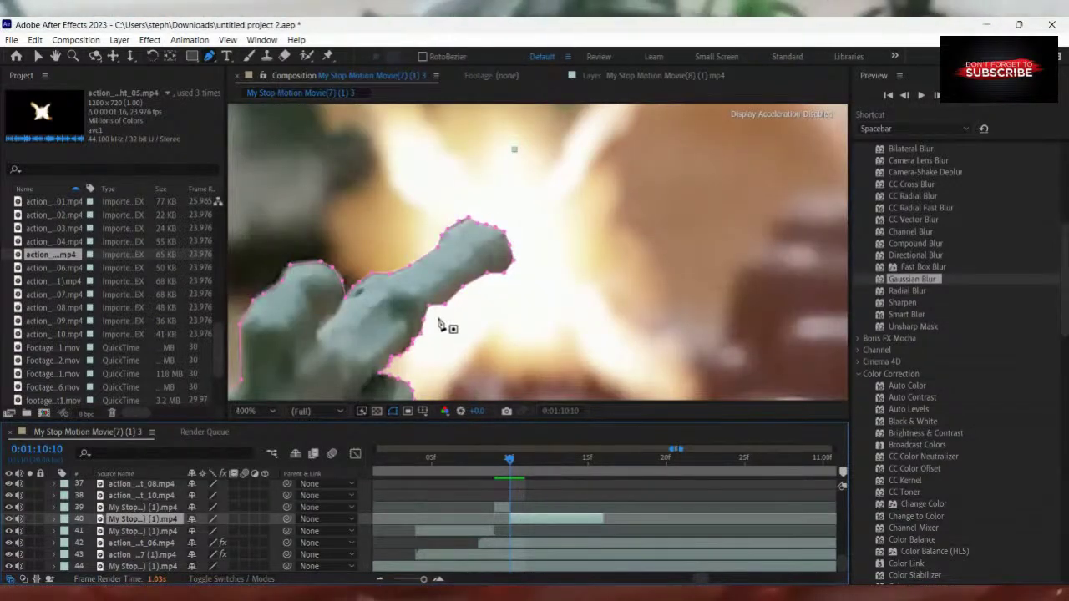
scroll(440, 321, up, 1)
drag(319, 360, 323, 370)
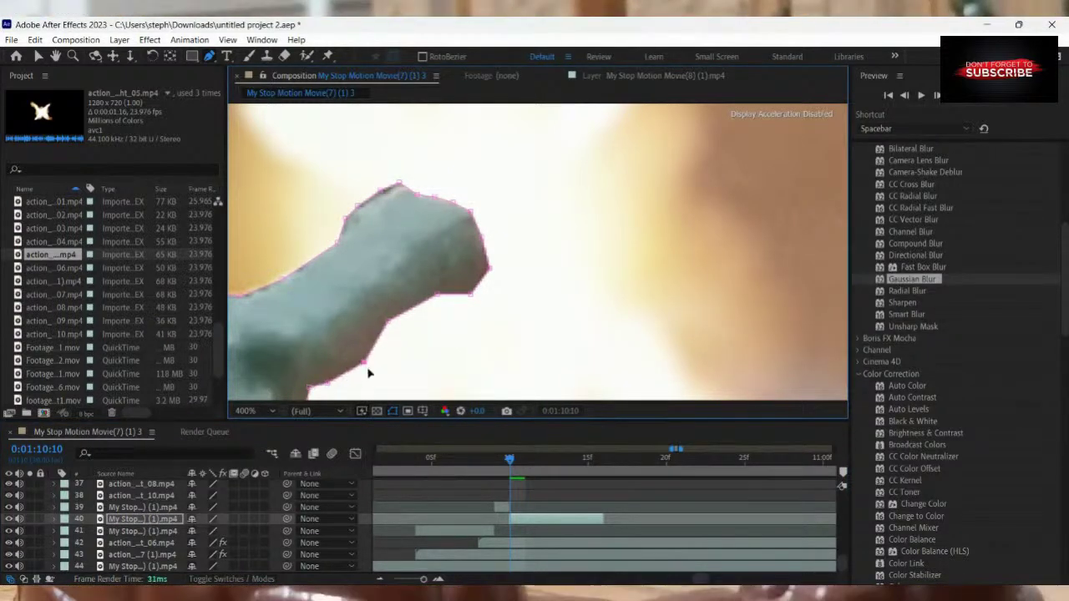
mouse_move(379, 381)
mouse_down()
mouse_move(433, 426)
mouse_move(375, 373)
mouse_up()
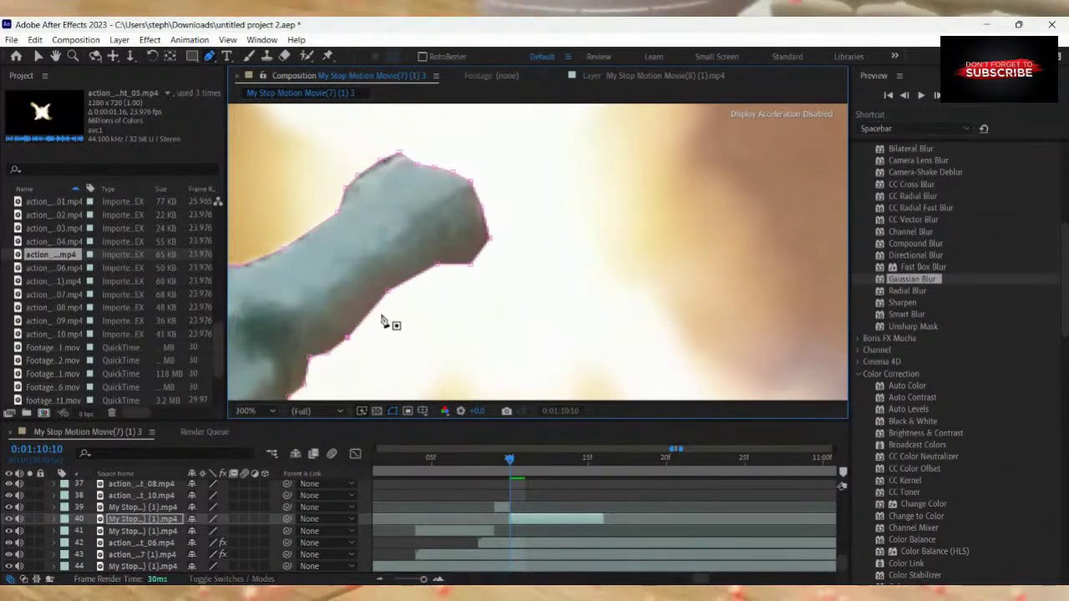
scroll(381, 317, down, 2)
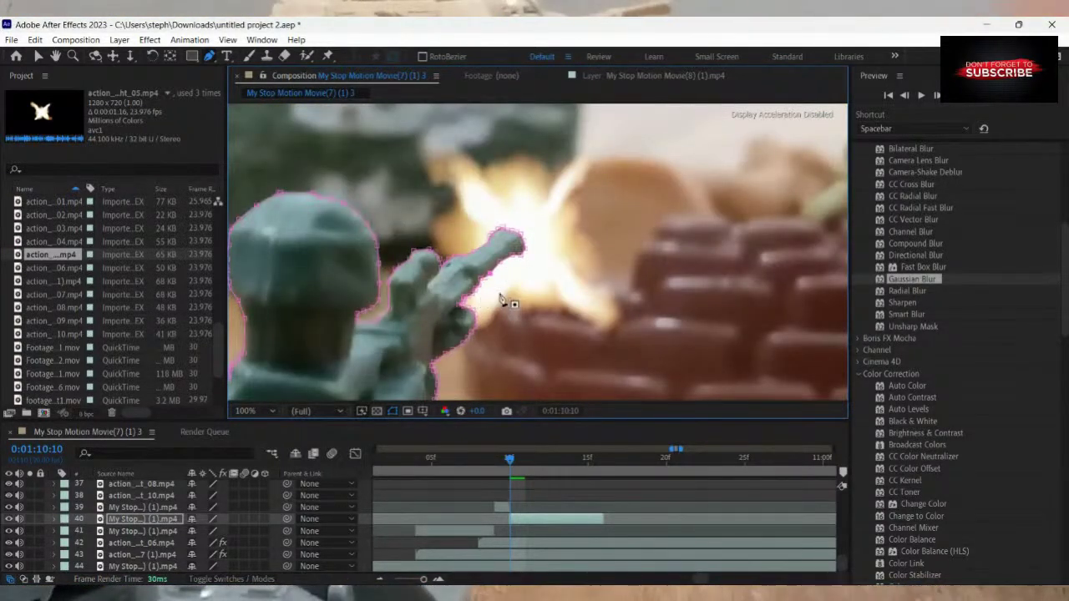
click(539, 502)
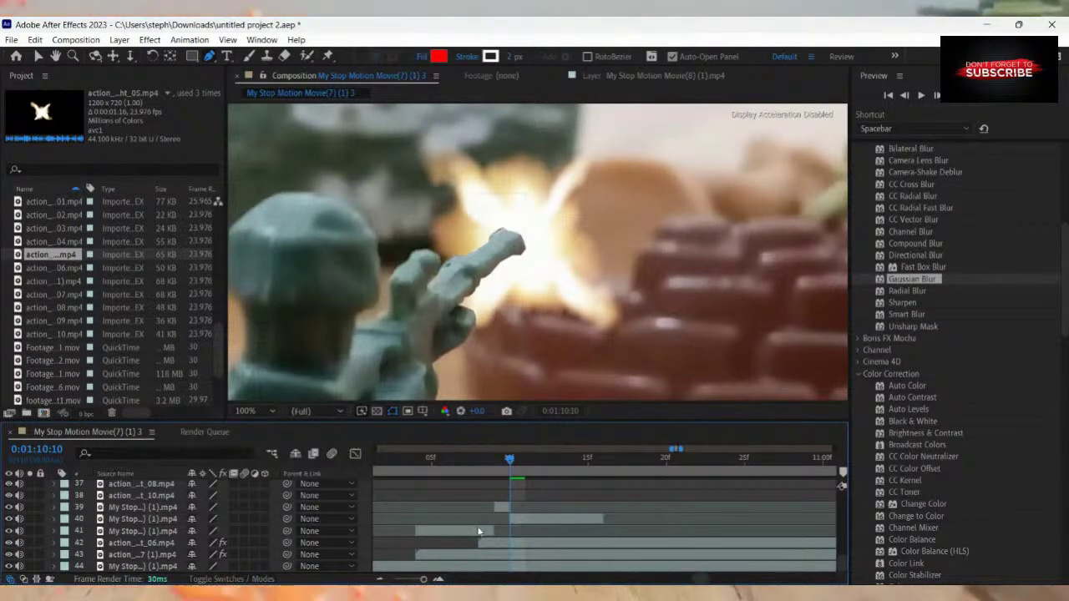
Check the frames around the flash and split the upper action_…t_06.mp4 muzzle flash layer at 0:01:10:12.
drag(511, 460, 496, 508)
drag(507, 467, 539, 552)
click(534, 542)
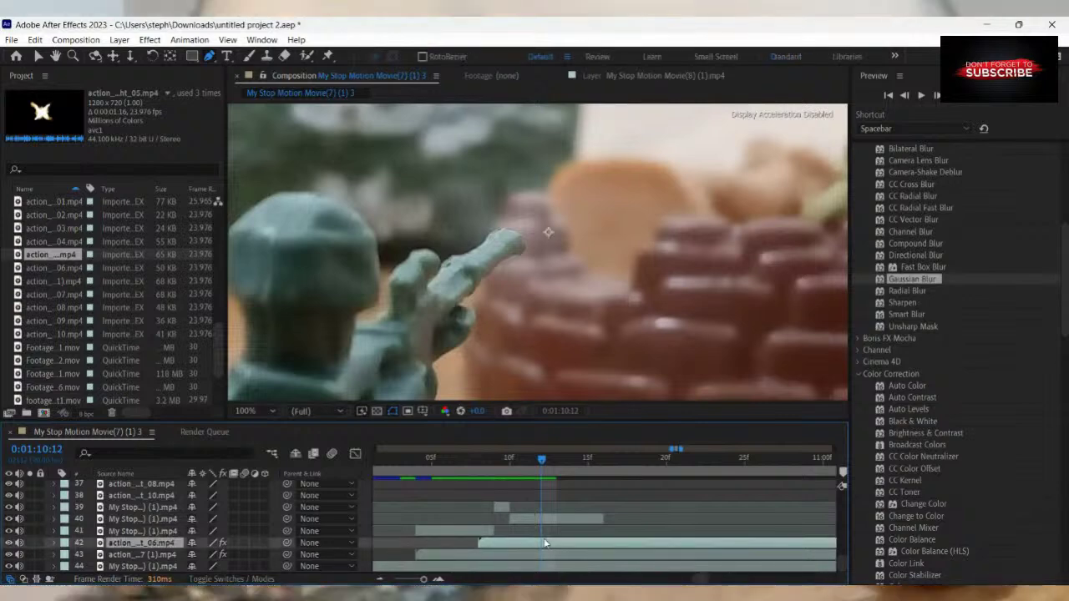
key(ctrl+shift+d)
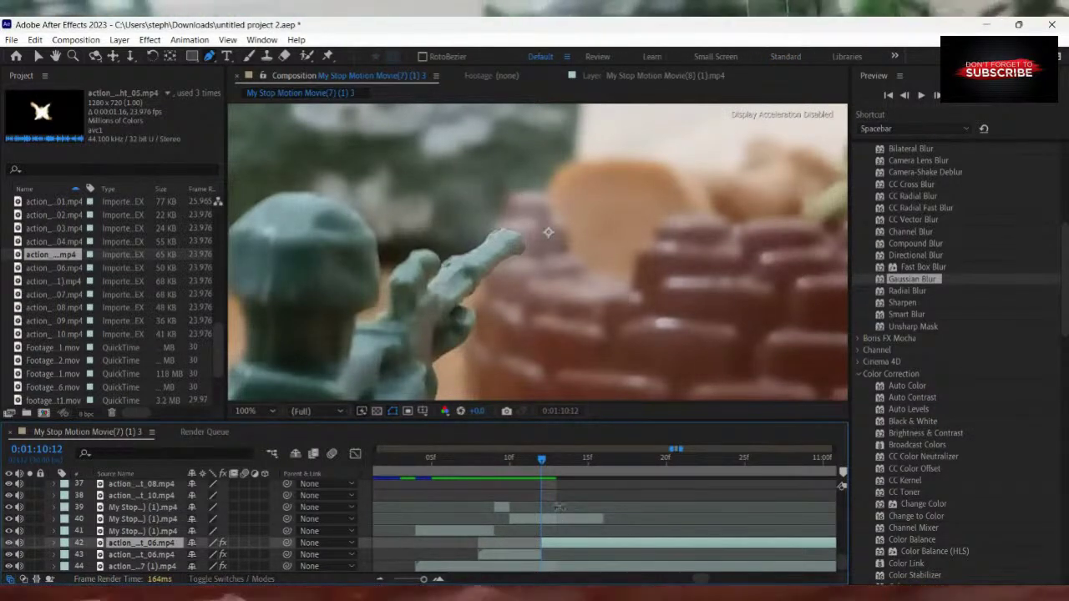
Extend the one-frame unmasked soldier segment's end to just before 0:01:11:00 and split it at 0:01:10:10.
click(505, 507)
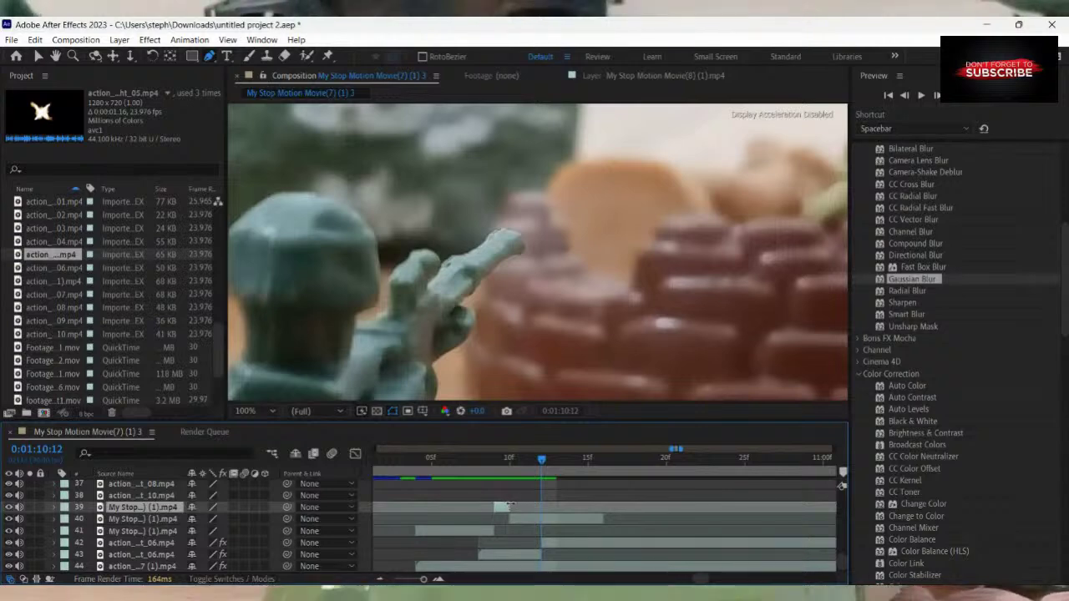
drag(508, 507, 706, 512)
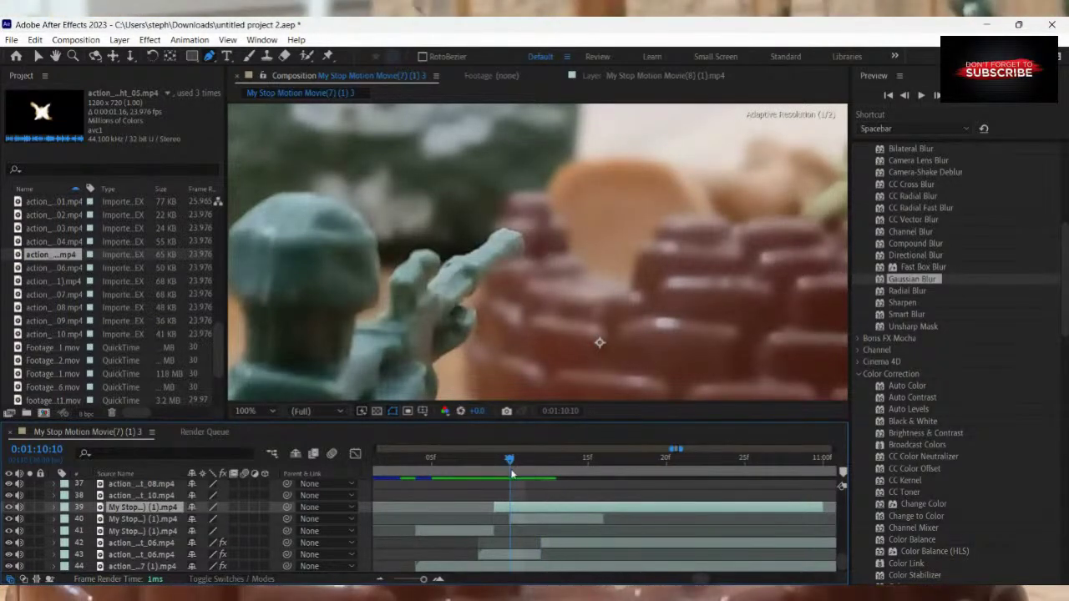
key(ctrl+shift+d)
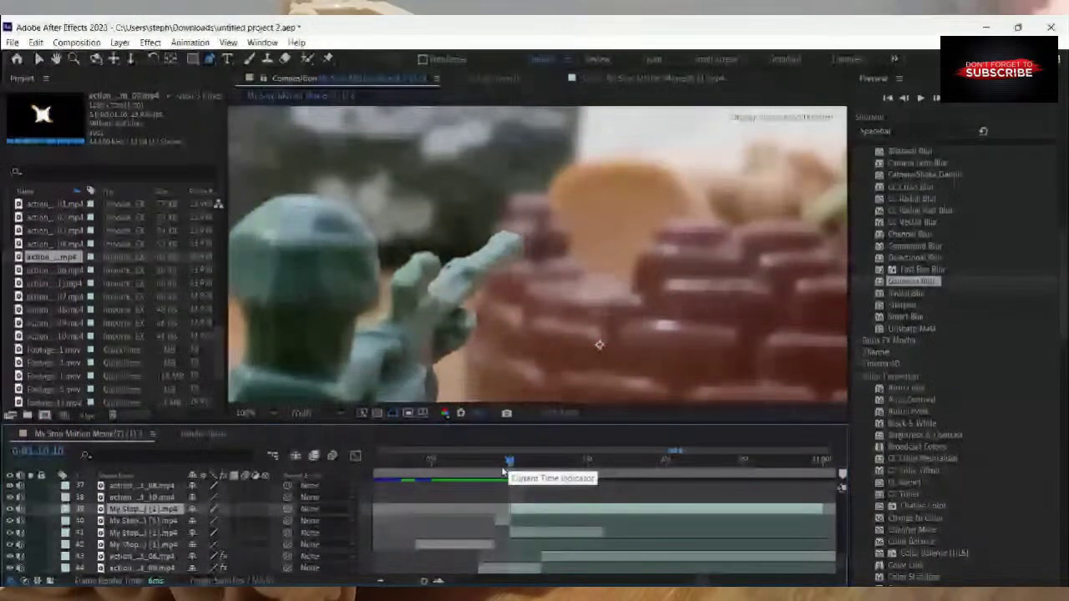
Split the unmasked soldier segment at 0:01:10:16 and delete its part before the split.
drag(503, 473, 609, 488)
key(ctrl+shift+d)
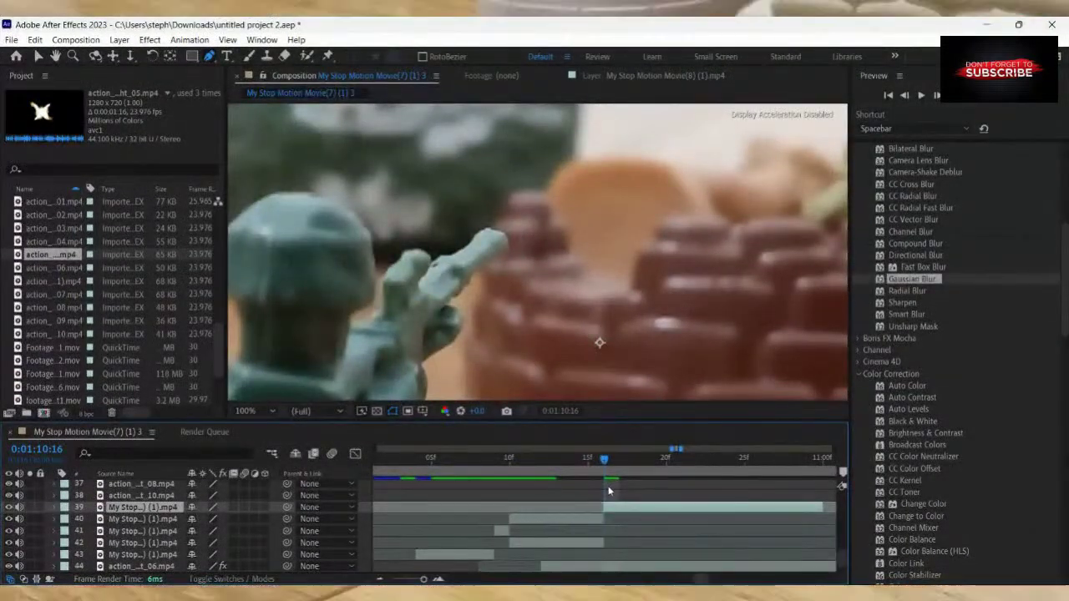
click(573, 526)
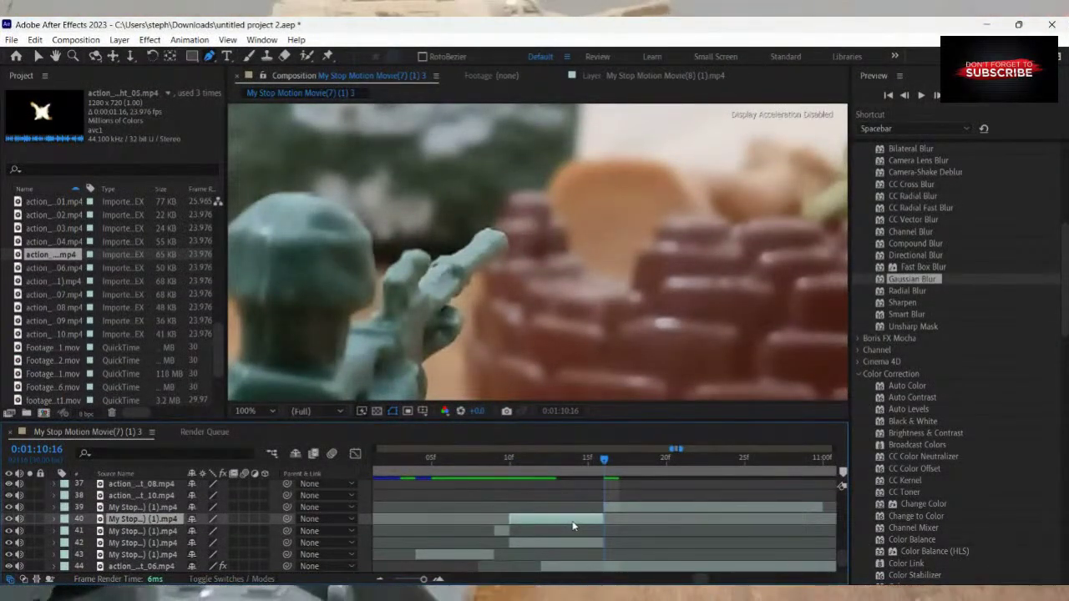
key(Delete)
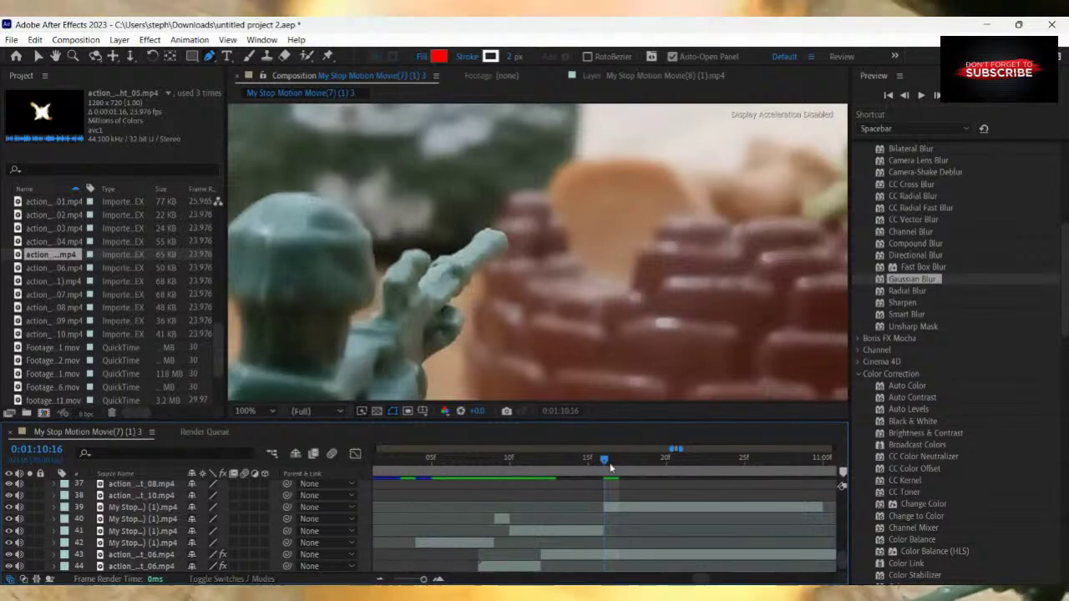
Examine the frames between 0:01:10:10 and 0:01:10:16 for how the flash and masked soldier line up.
drag(604, 461, 542, 495)
key(Page_Up)
key(Page_Up)
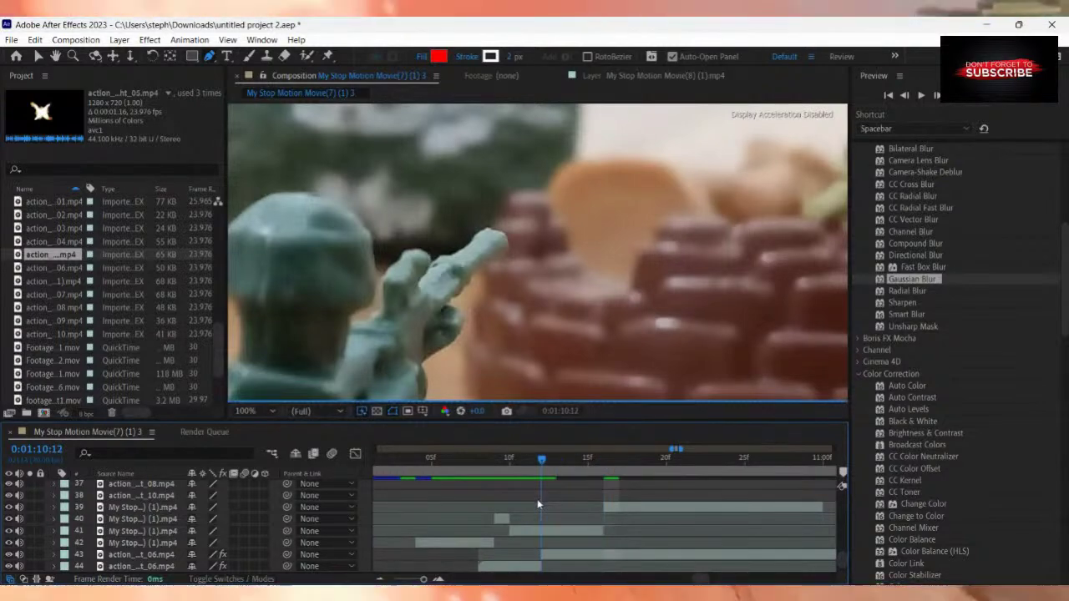
key(Page_Up)
key(Page_Up)
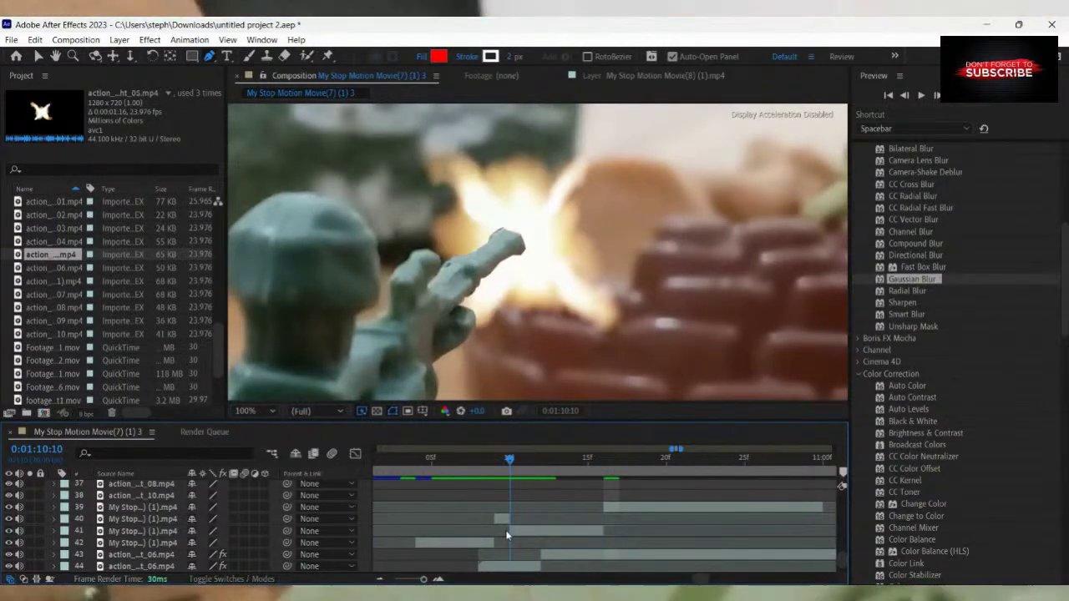
key(Page_Down)
key(Page_Down)
key(Page_Down)
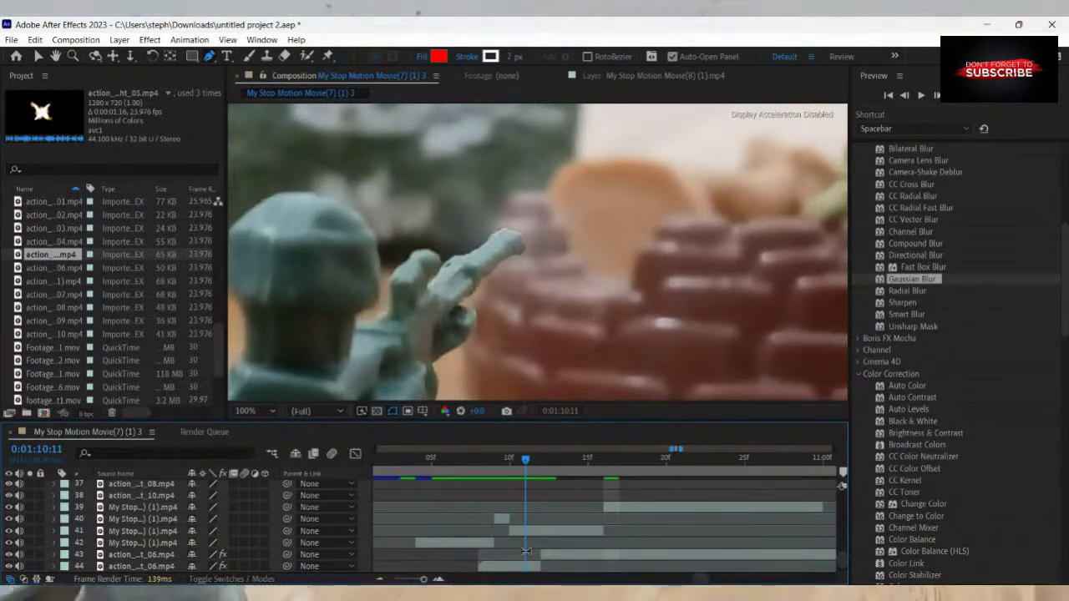
Adjust the soldier mask points under the rifle barrel's tip at 0:01:10:11 and inspect the edge up close.
click(527, 532)
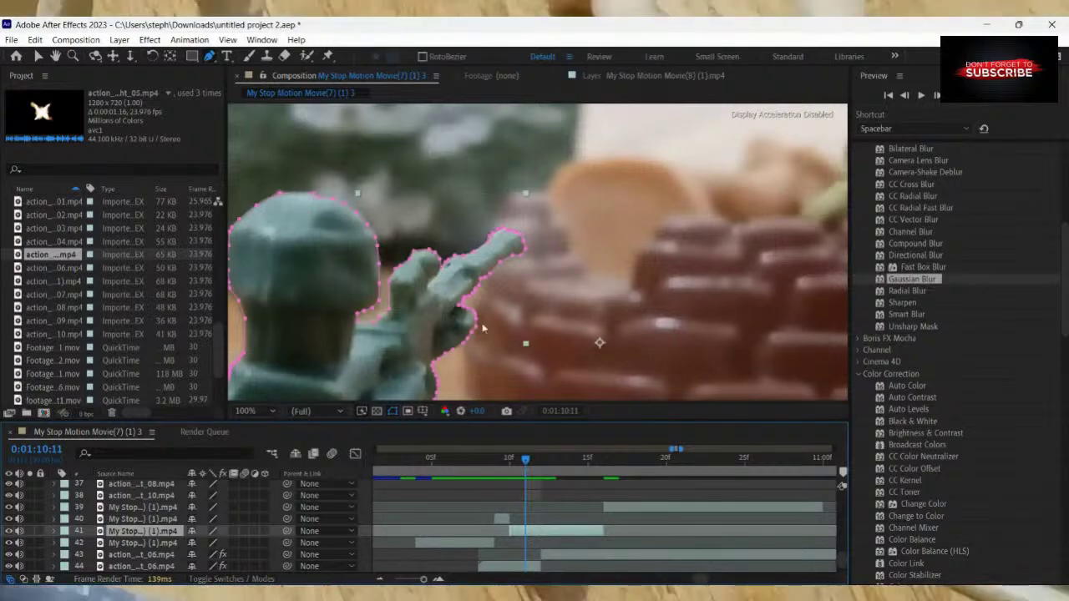
scroll(488, 288, up, 2)
drag(488, 260, 511, 312)
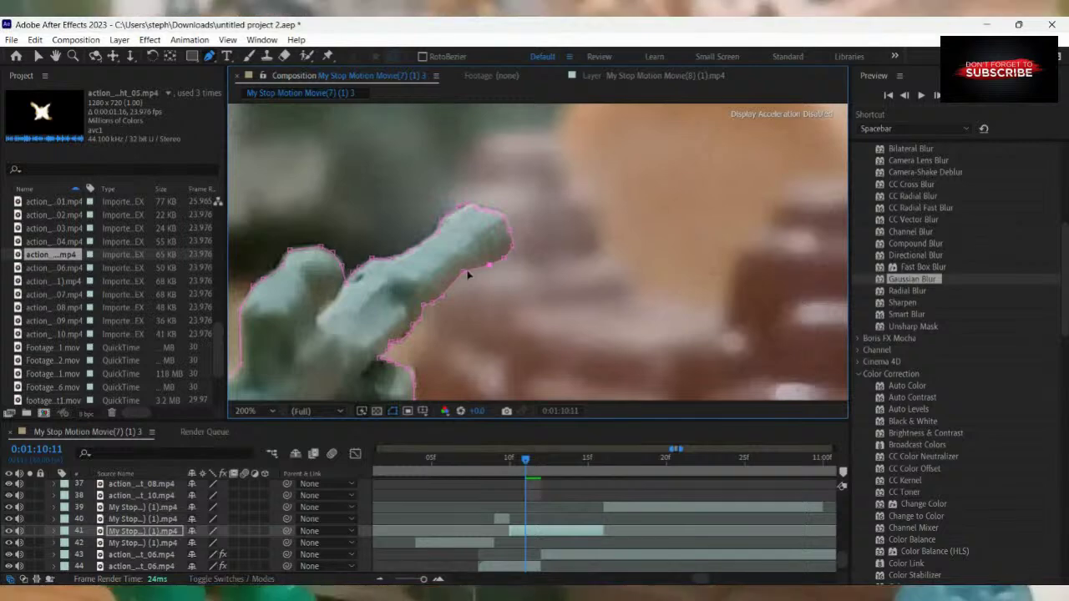
drag(466, 280, 498, 274)
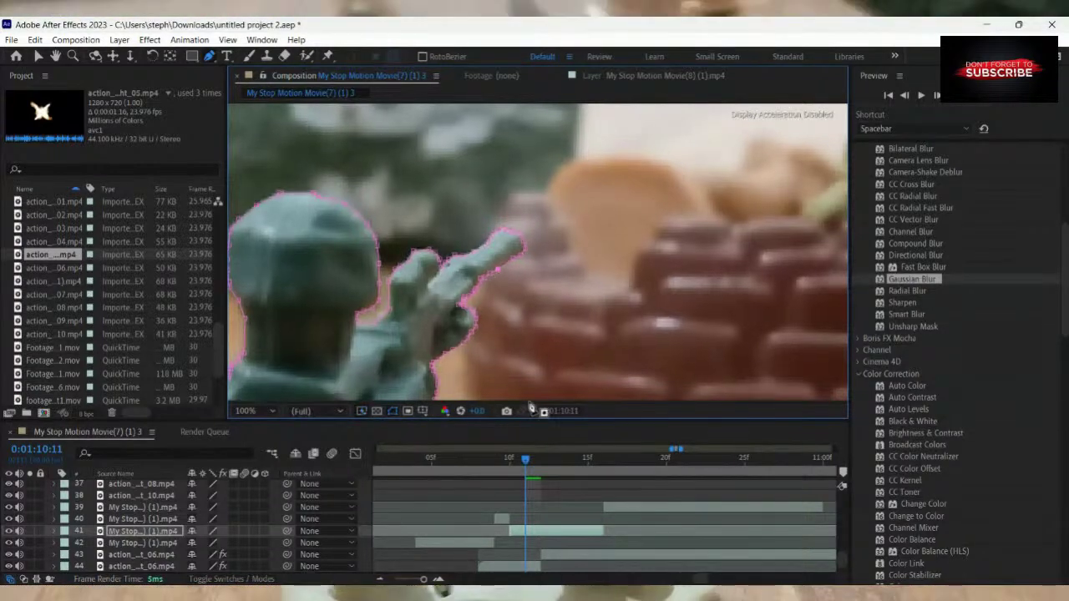
click(559, 498)
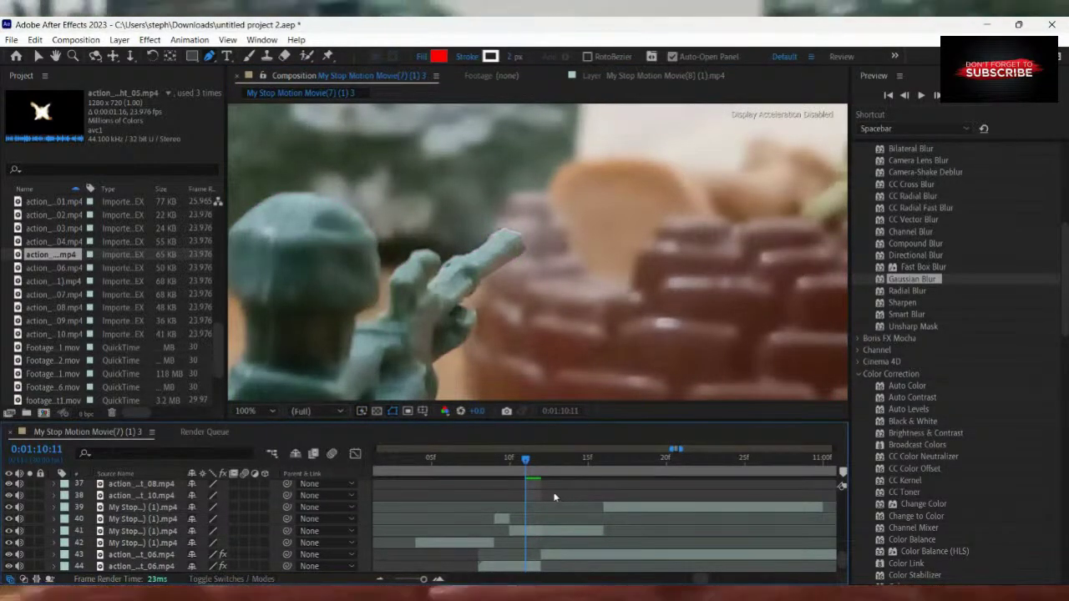
scroll(530, 243, up, 5)
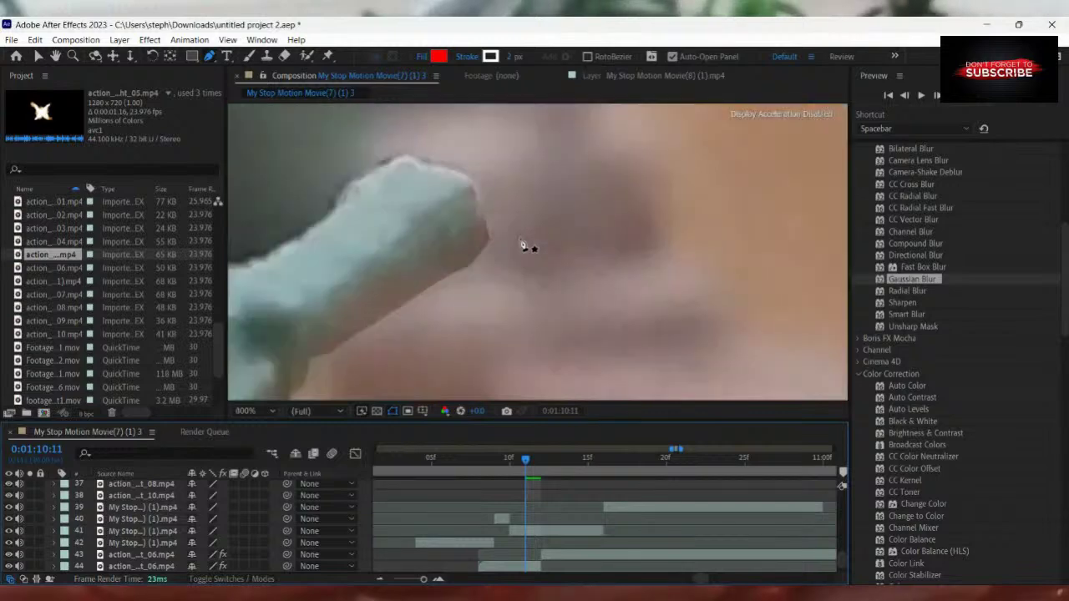
scroll(520, 244, down, 6)
scroll(520, 243, down, 4)
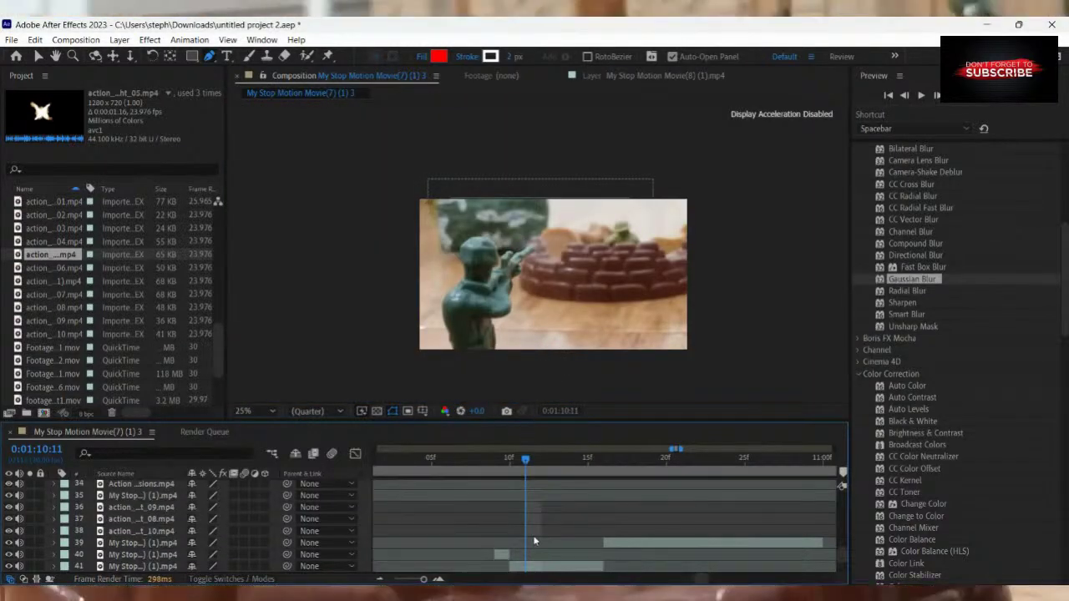
Delete the action_…t_06.mp4 muzzle flash segment that starts at 0:01:10:12.
click(513, 474)
drag(513, 470, 521, 532)
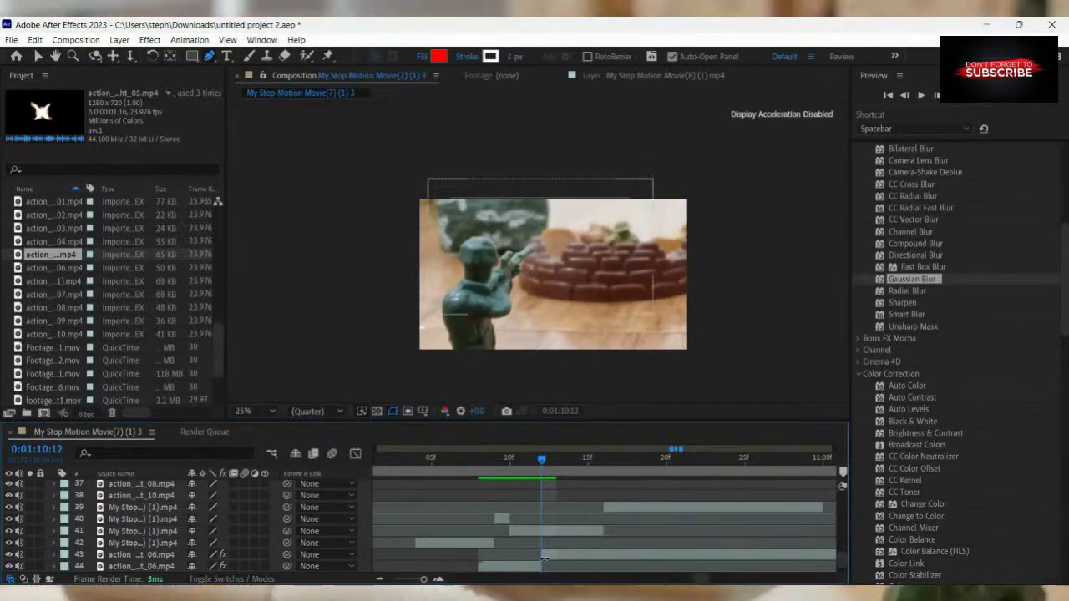
click(552, 557)
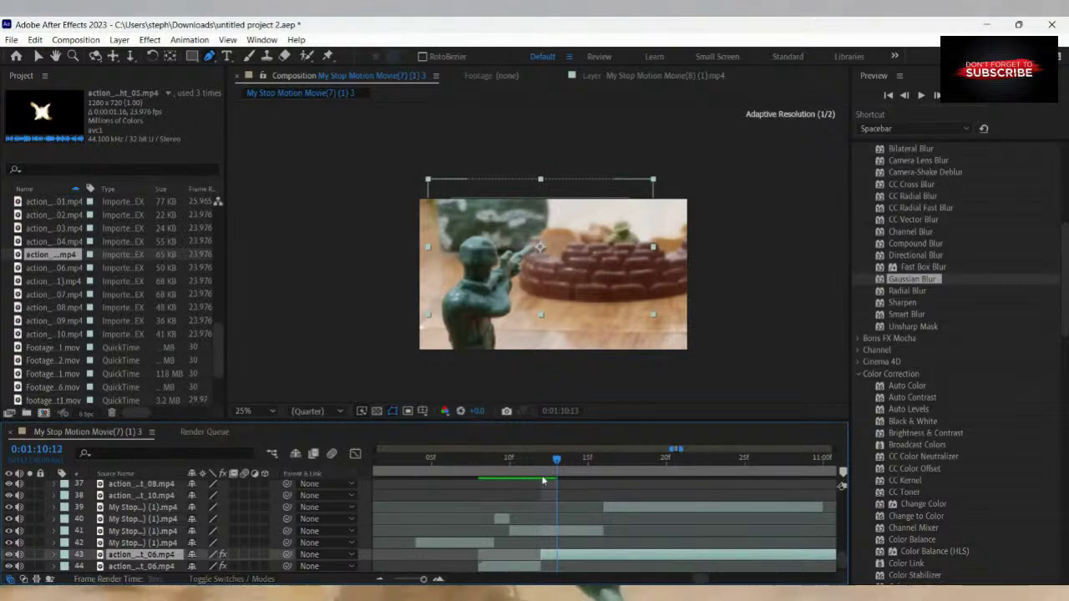
click(537, 531)
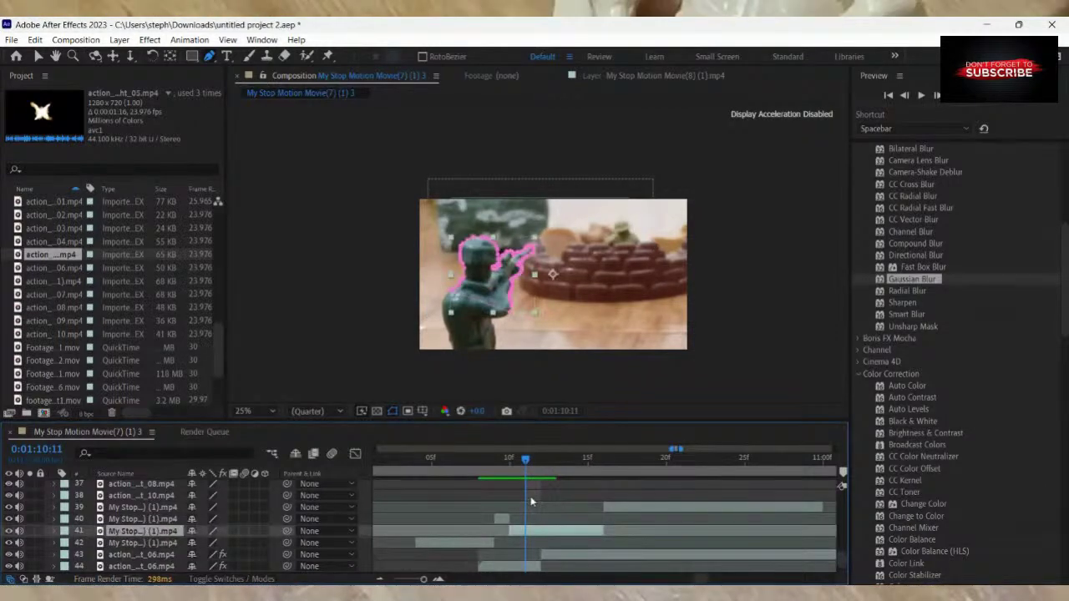
mouse_move(525, 471)
mouse_down()
mouse_move(556, 471)
mouse_move(538, 484)
mouse_up()
click(560, 555)
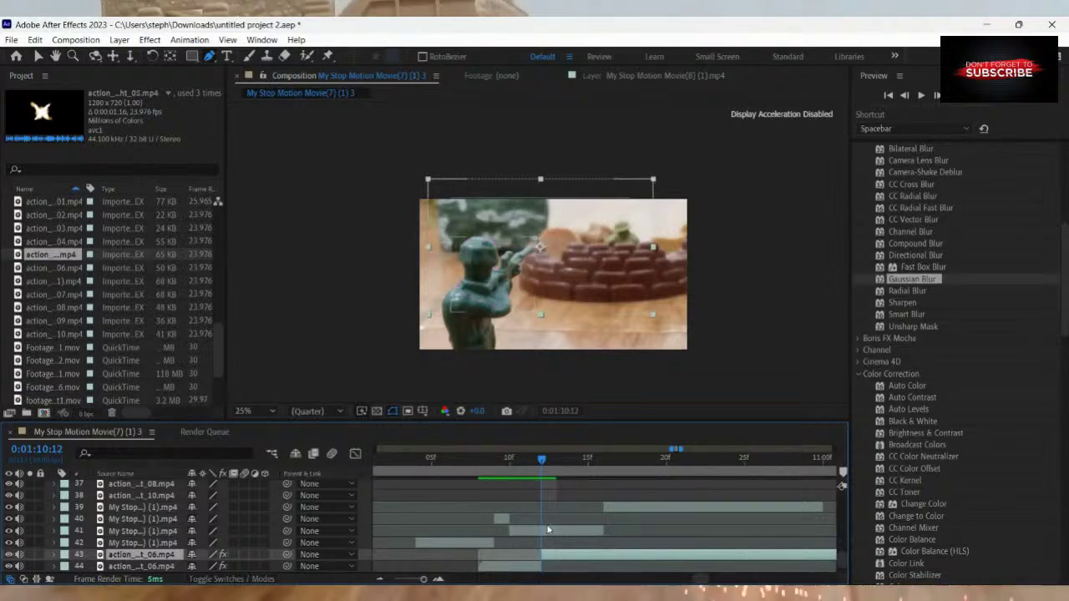
click(529, 472)
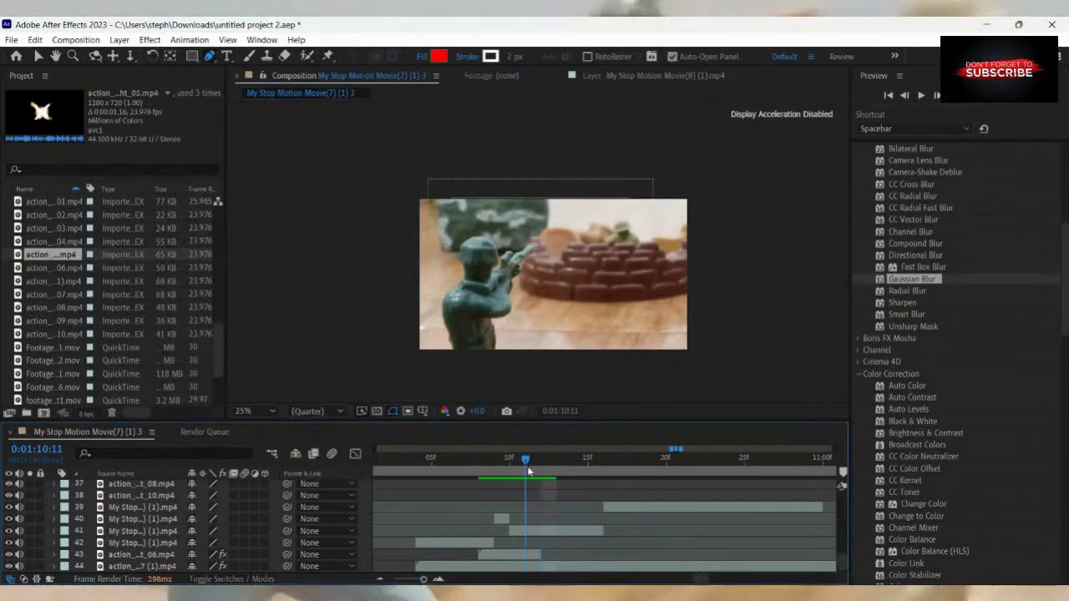
Add the action_…ht_05.mp4 muzzle flash at 0:01:10:12, directly beneath the masked soldier layers.
key(Page_Up)
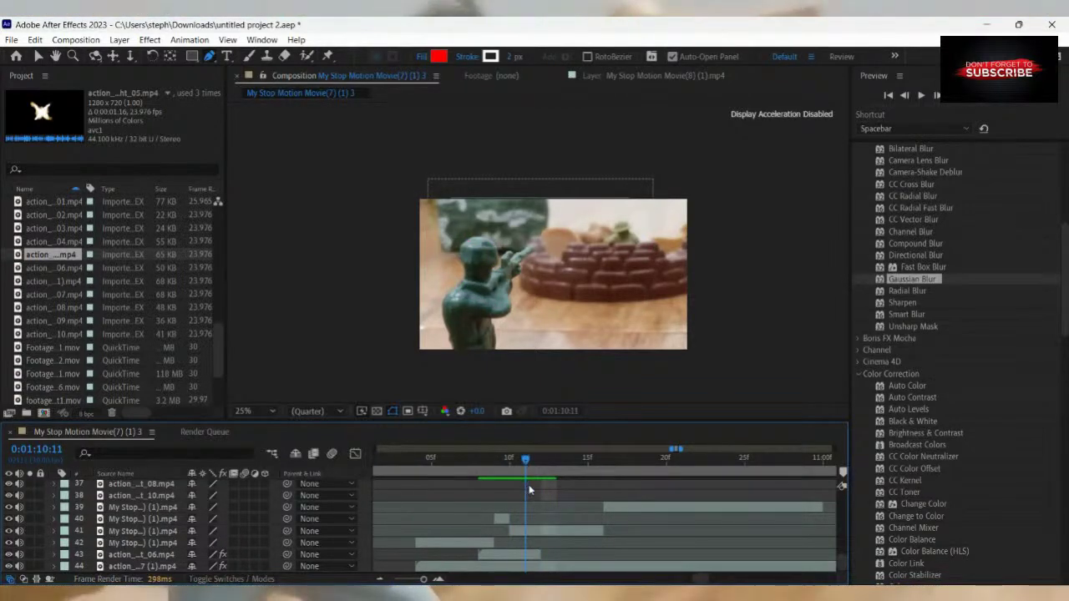
key(Page_Down)
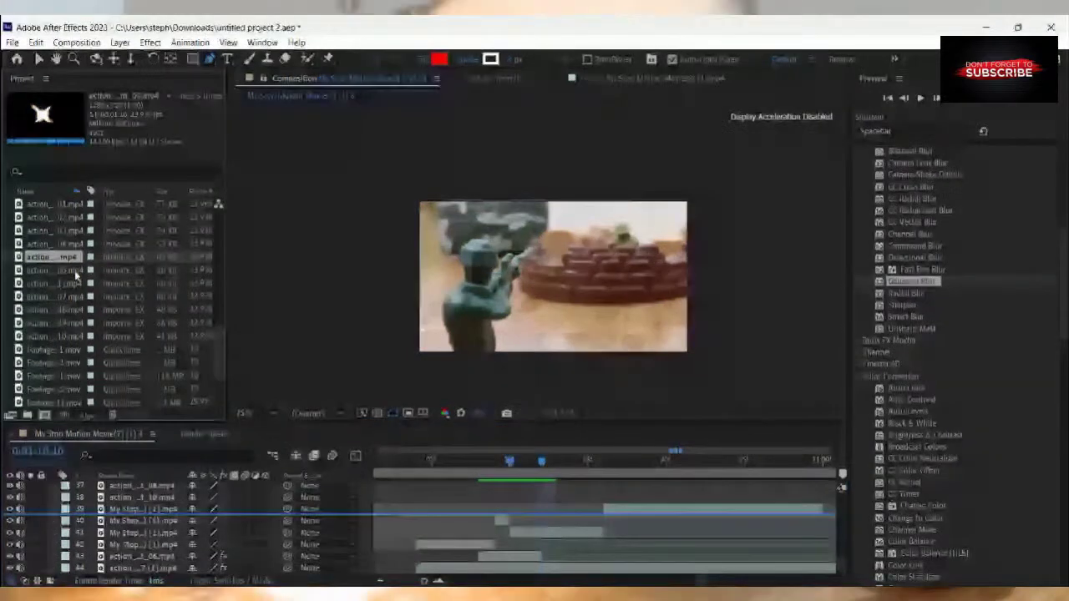
mouse_move(70, 259)
mouse_down()
mouse_move(571, 540)
mouse_move(562, 557)
mouse_up()
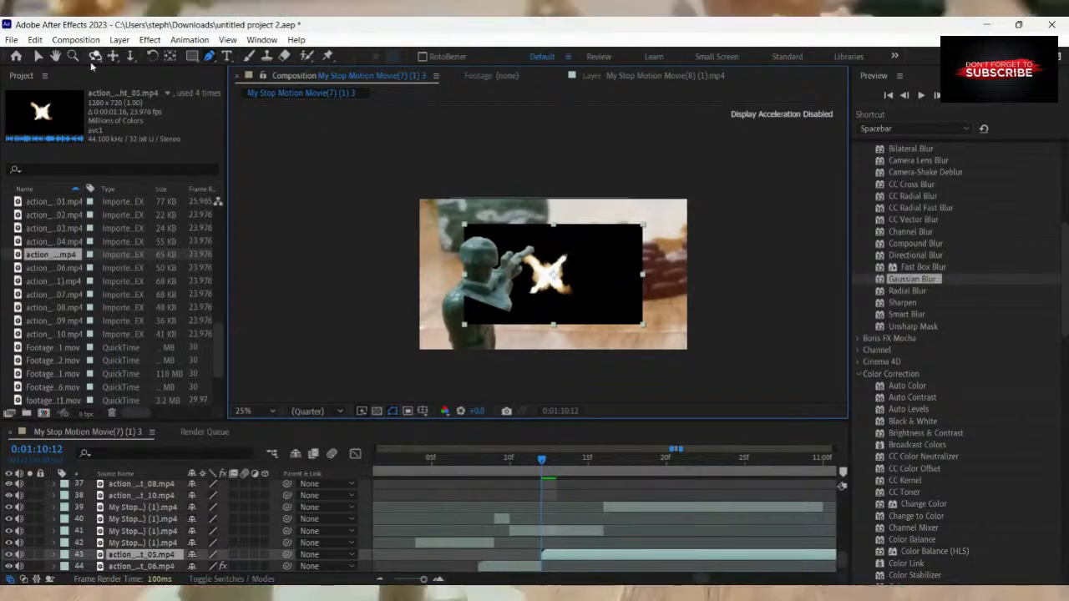
Move the new action_…ht_05.mp4 flash onto the rifle's muzzle and set its blending mode to Screen.
click(37, 57)
drag(589, 287, 574, 259)
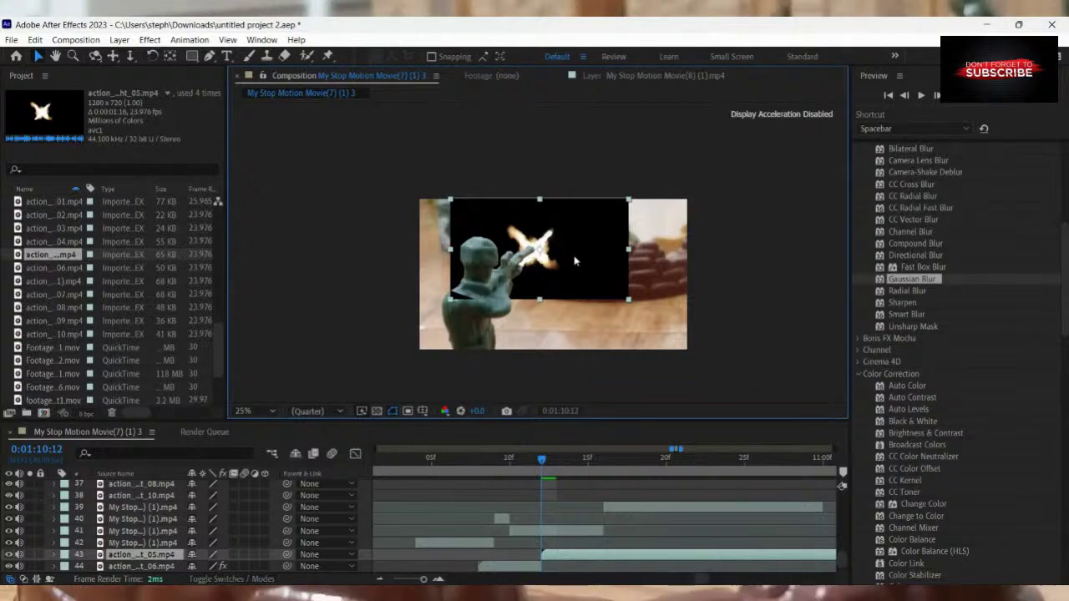
scroll(648, 342, up, 2)
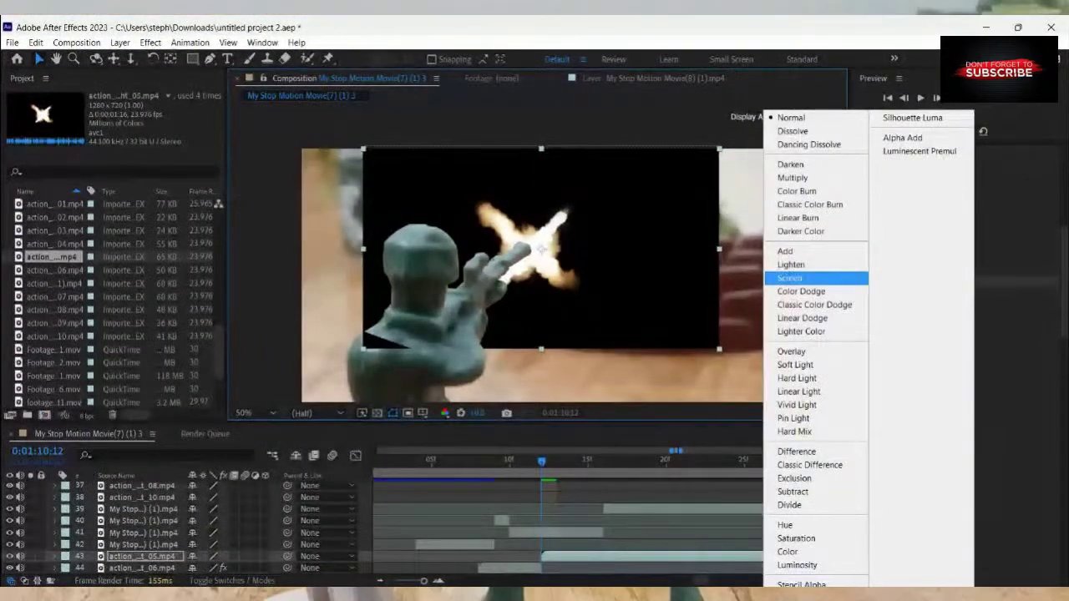
click(789, 277)
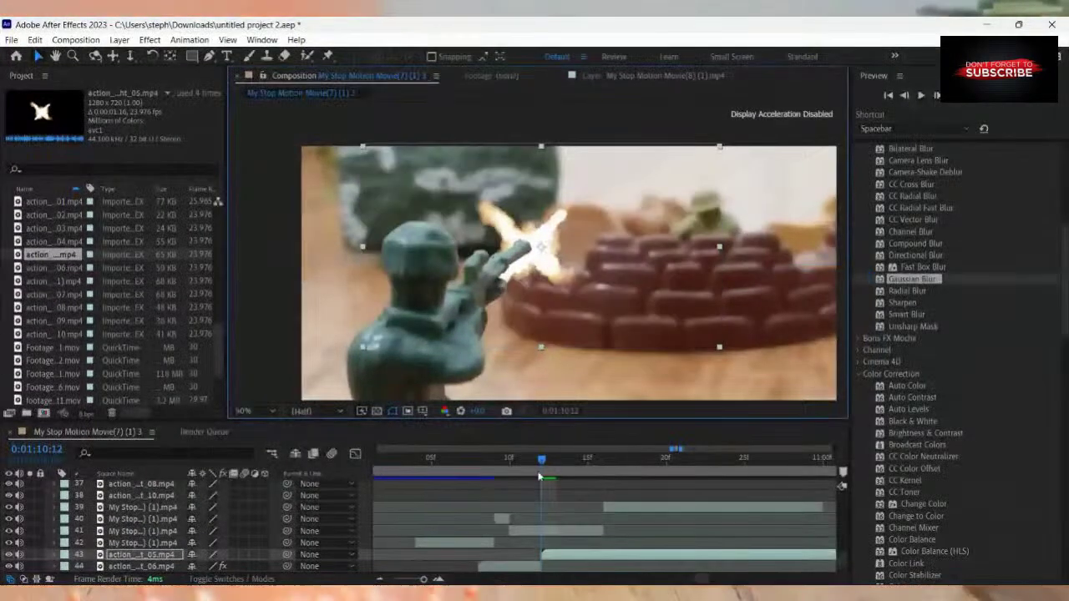
Split the action_…ht_05.mp4 flash layer at 0:01:10:15, after its visible burst.
mouse_move(541, 460)
mouse_down()
mouse_move(568, 466)
mouse_move(551, 475)
mouse_up()
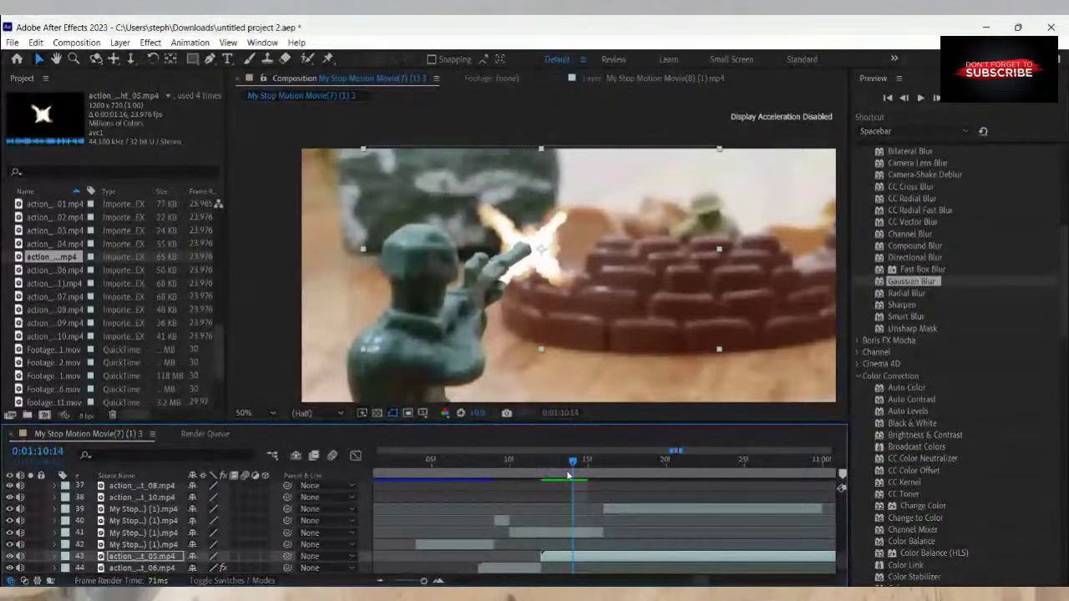
drag(568, 475, 582, 478)
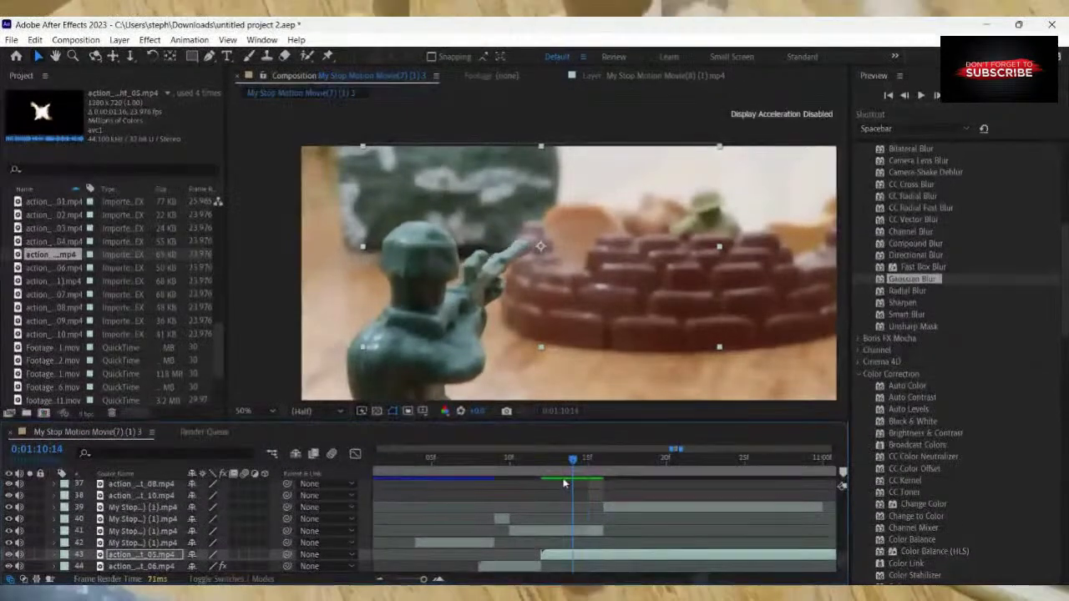
drag(565, 484, 586, 496)
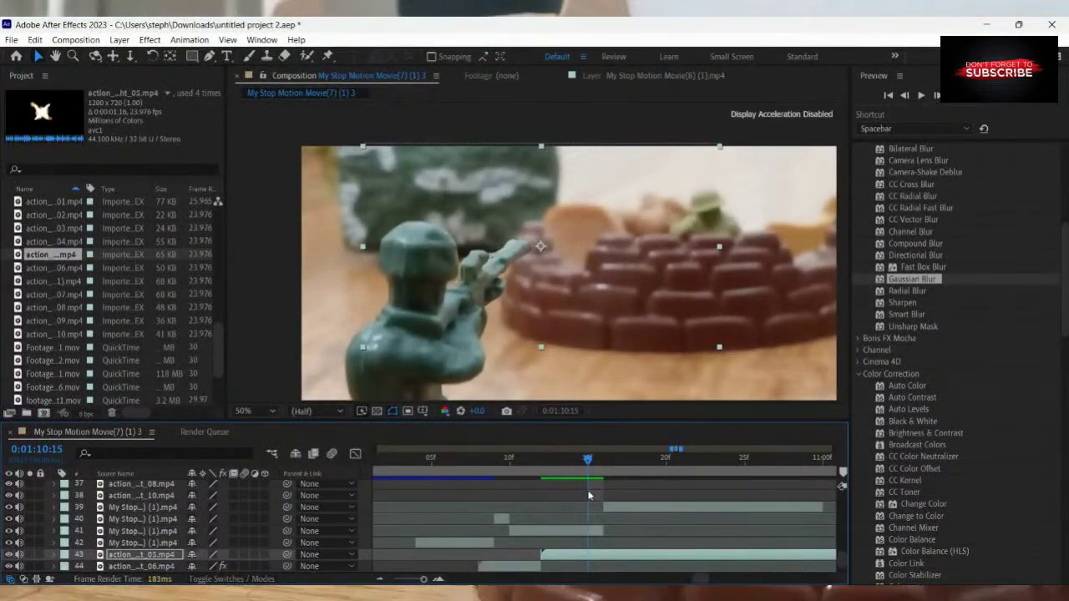
key(ctrl+shift+d)
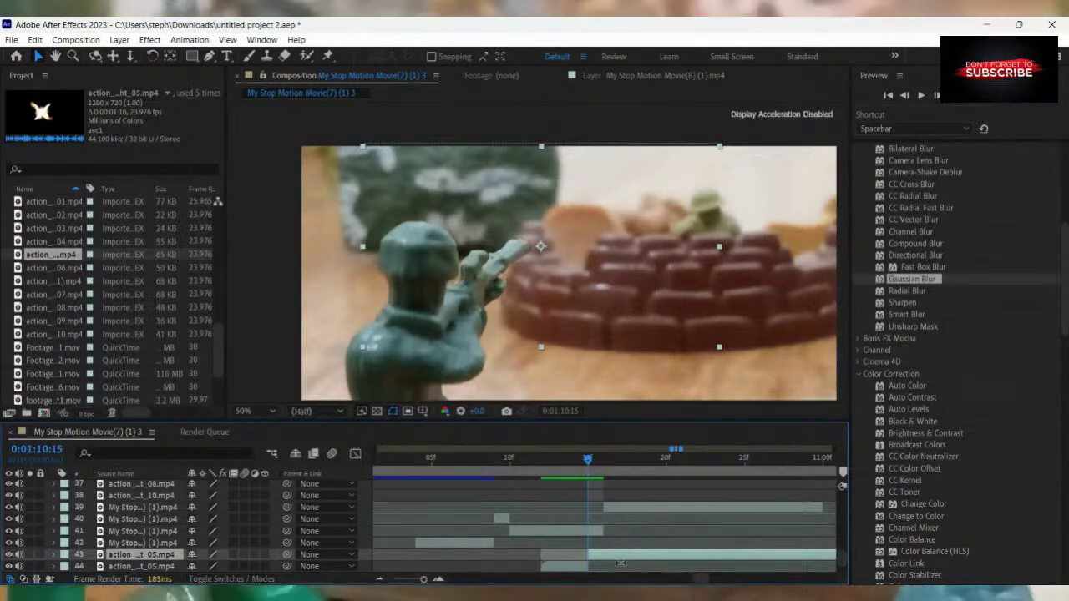
Review the frames from 0:01:10:12 to 0:01:10:15 to find where the new flash ends.
scroll(591, 480, down, 1)
drag(592, 476, 596, 502)
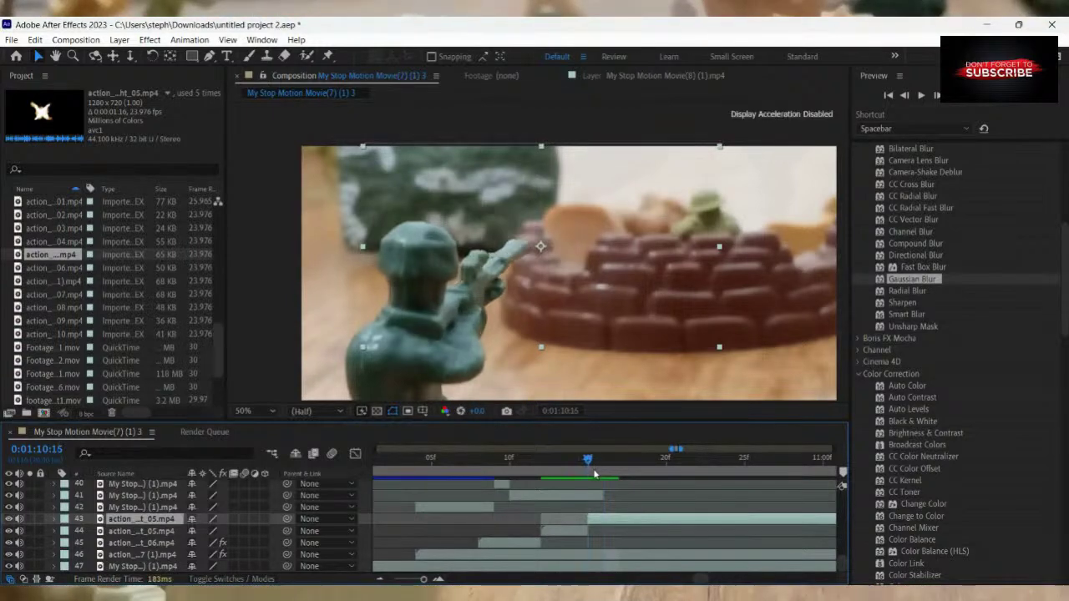
key(Page_Up)
drag(593, 478, 546, 486)
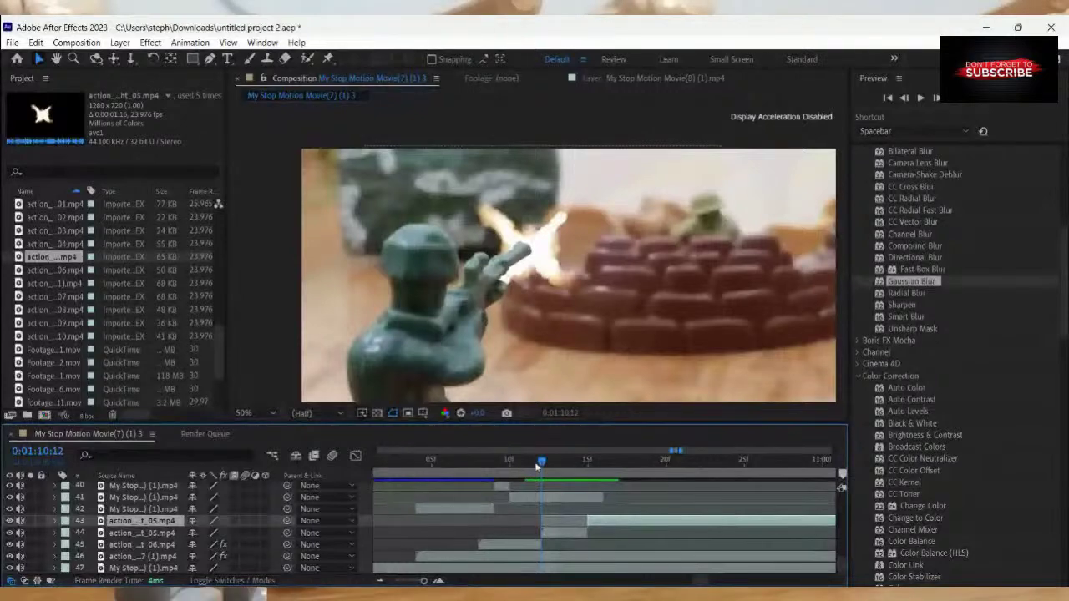
scroll(561, 521, up, 3)
scroll(561, 521, down, 3)
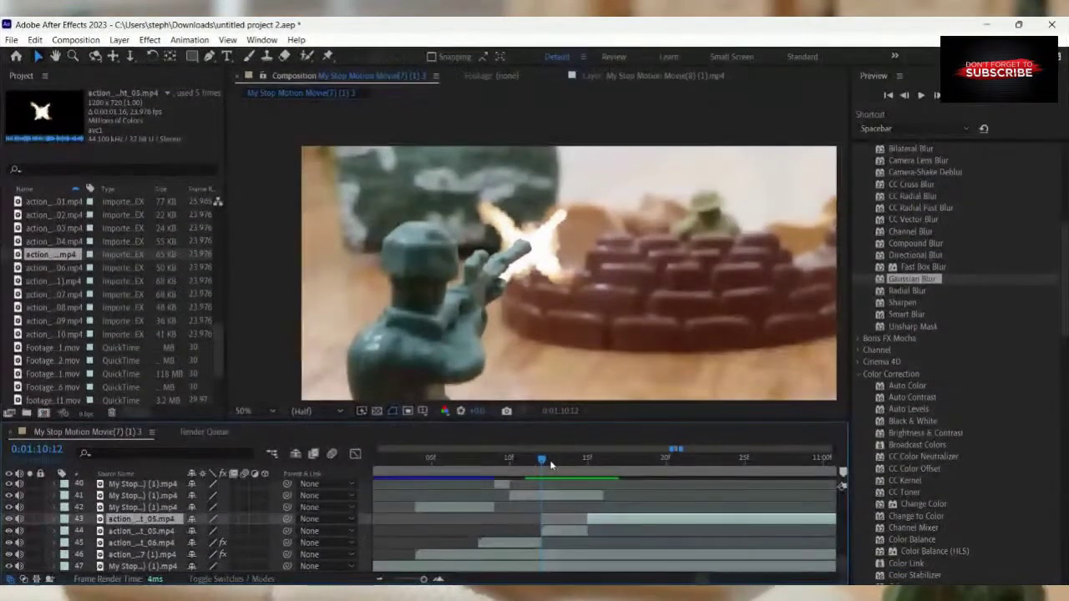
click(551, 463)
drag(558, 465, 584, 474)
Split the masked soldier segment at 0:01:10:14 and delete the part after the split.
click(574, 474)
click(574, 471)
click(574, 499)
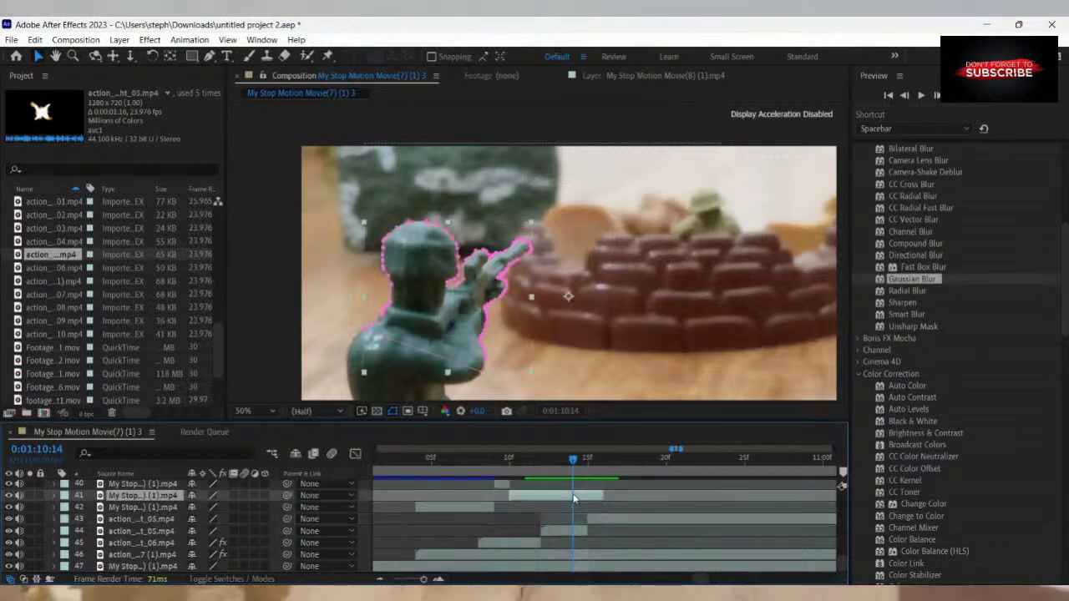
key(ctrl+shift+d)
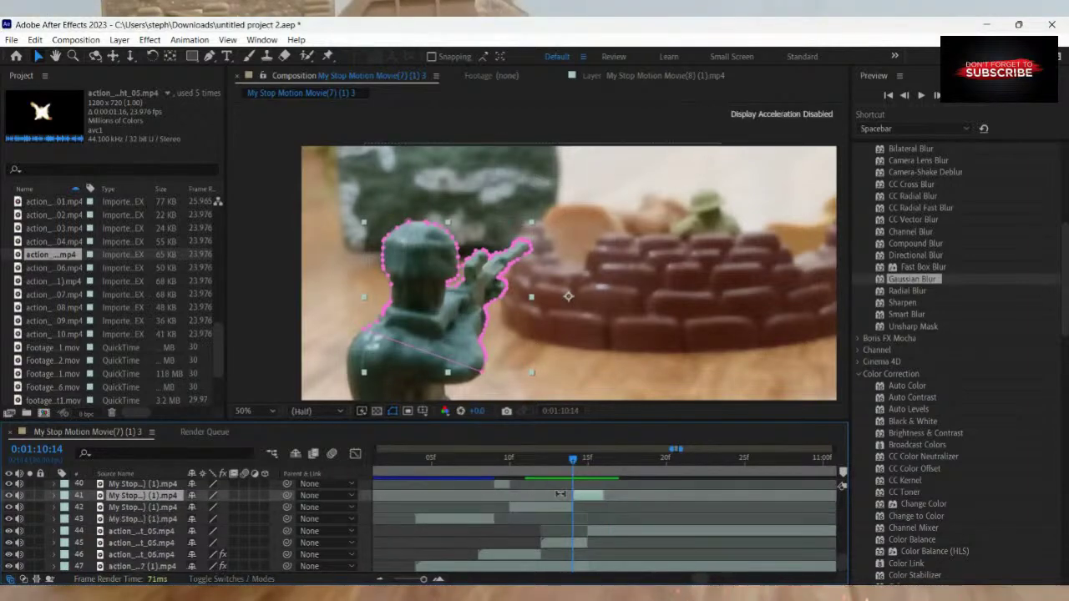
key(Delete)
Extend the start of the later unmasked soldier segment back to 0:01:10:14.
scroll(630, 516, up, 1)
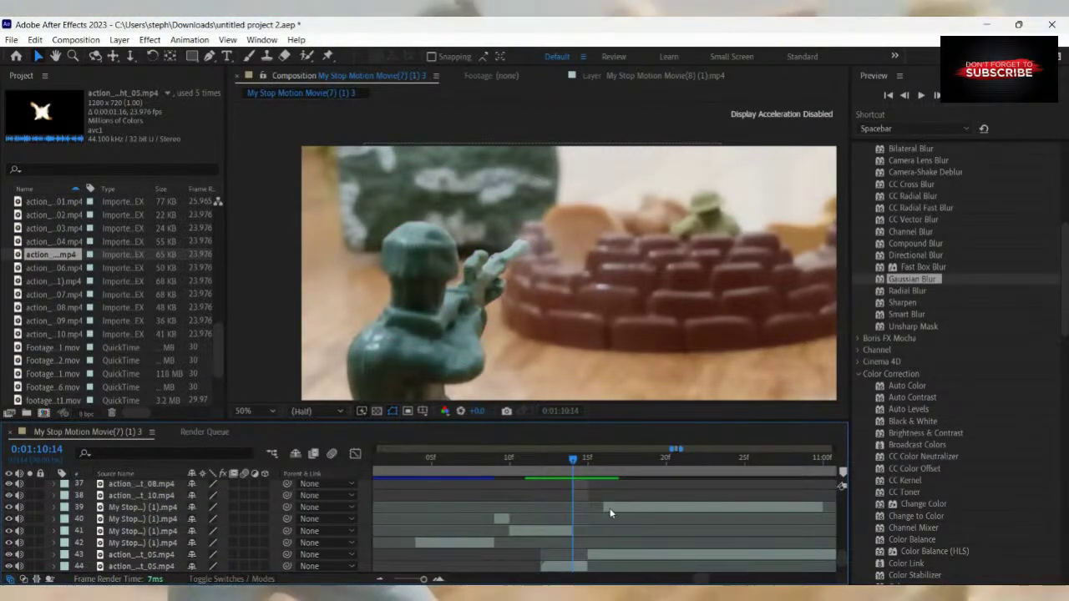
click(611, 508)
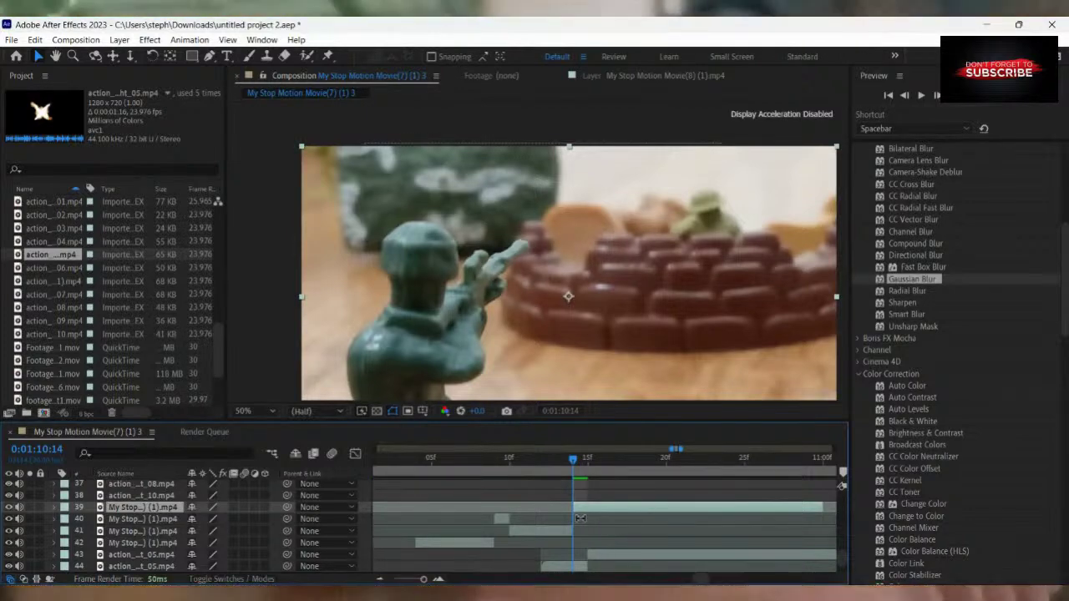
click(501, 519)
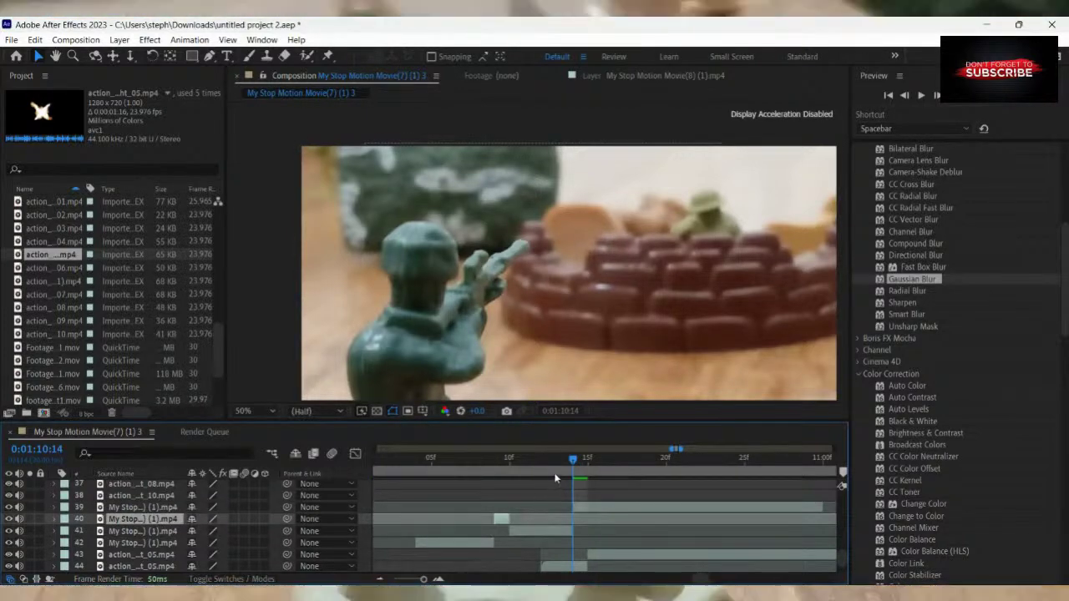
Check the frames from 0:01:10:09 to 0:01:10:13 and delete the leftover action_…ht_05.mp4 segment starting at 0:01:10:15.
drag(539, 464, 496, 466)
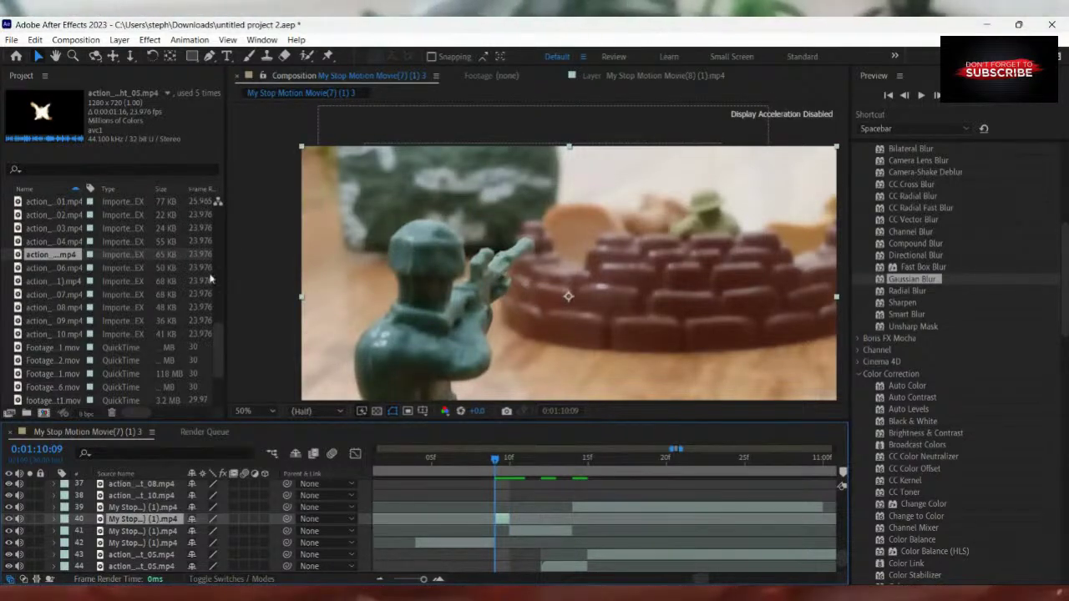
click(558, 472)
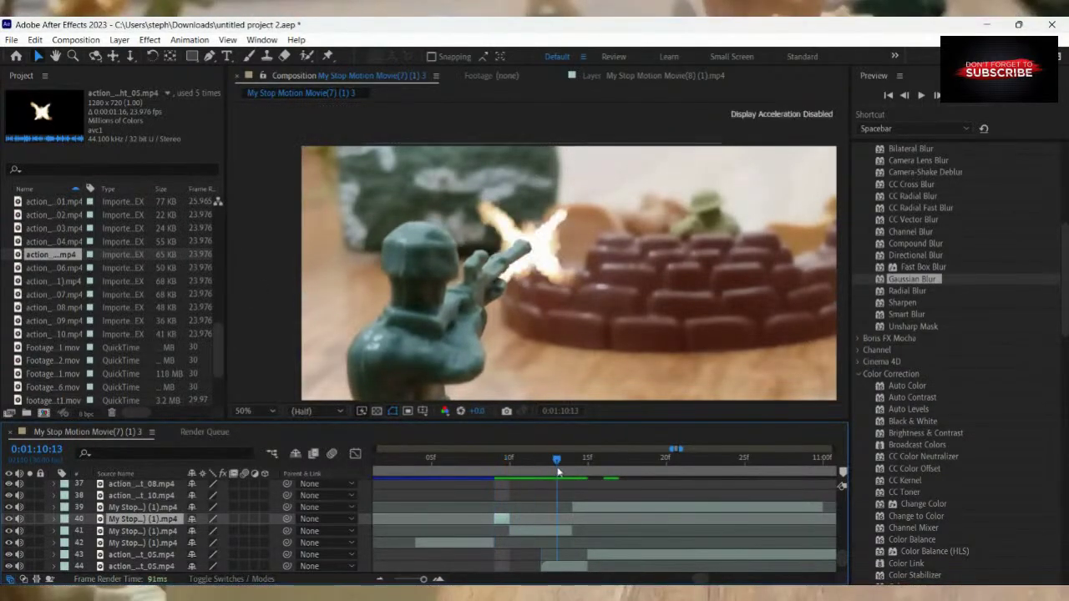
click(597, 554)
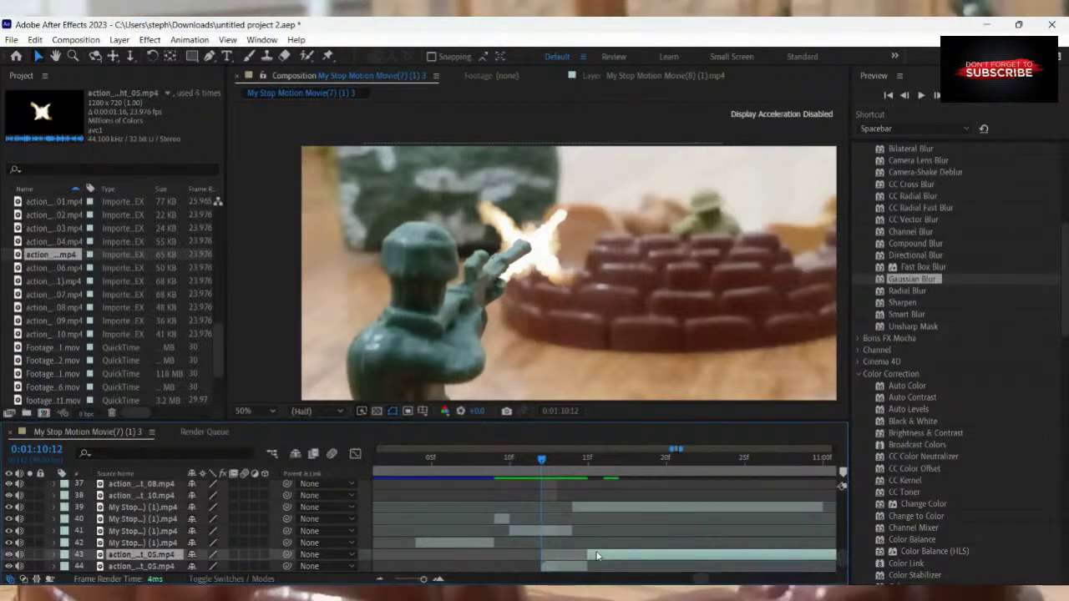
key(Delete)
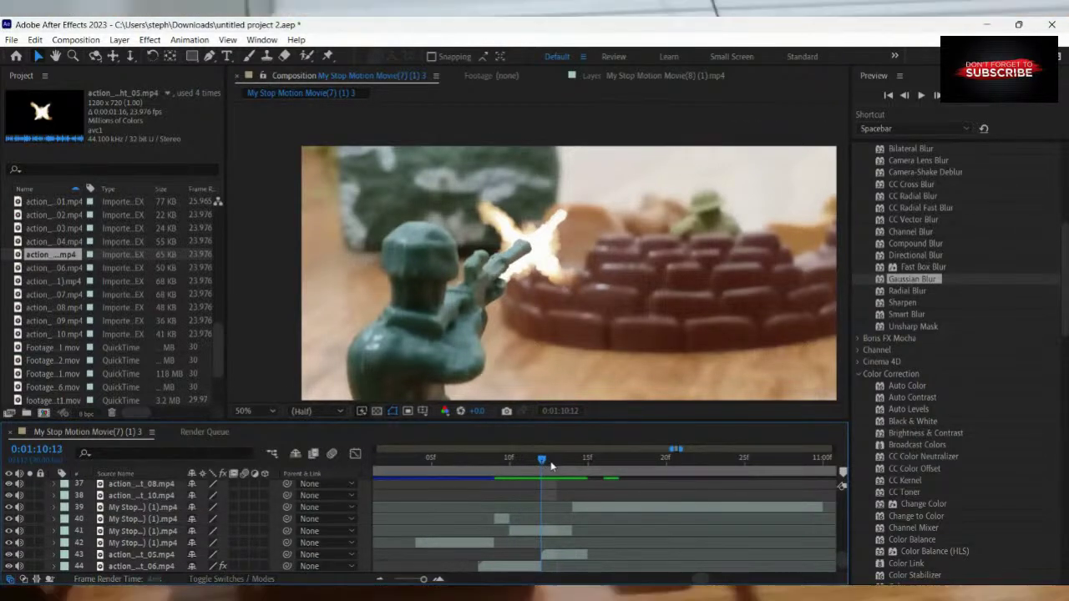
On the one-frame soldier segment at 0:01:10:09, start a Pen mask along the rifle barrel's lower edge and around its muzzle.
drag(558, 473, 589, 520)
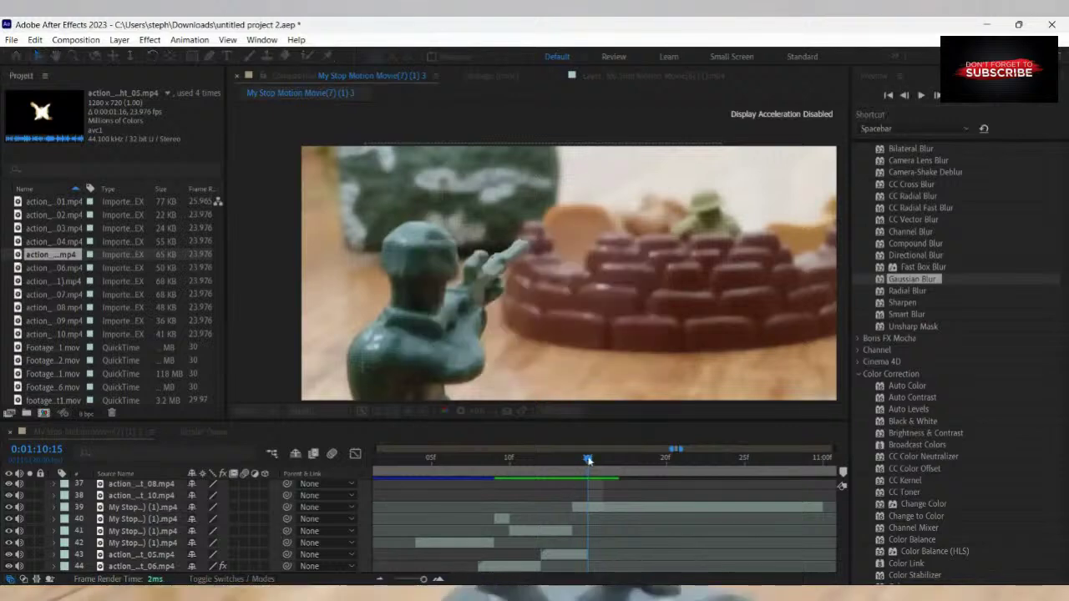
drag(574, 466, 500, 511)
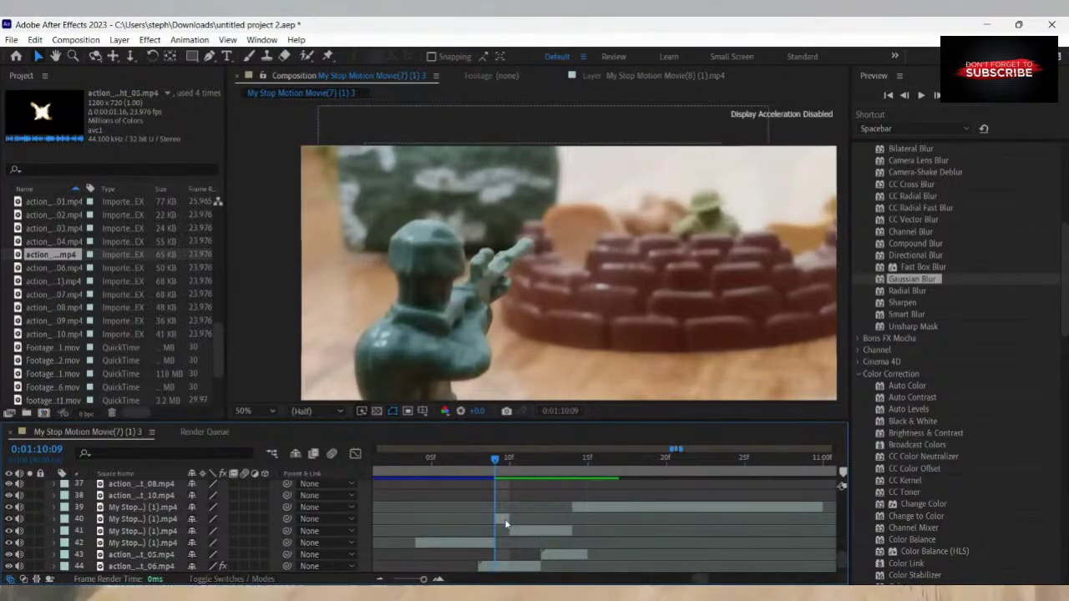
click(504, 521)
click(209, 56)
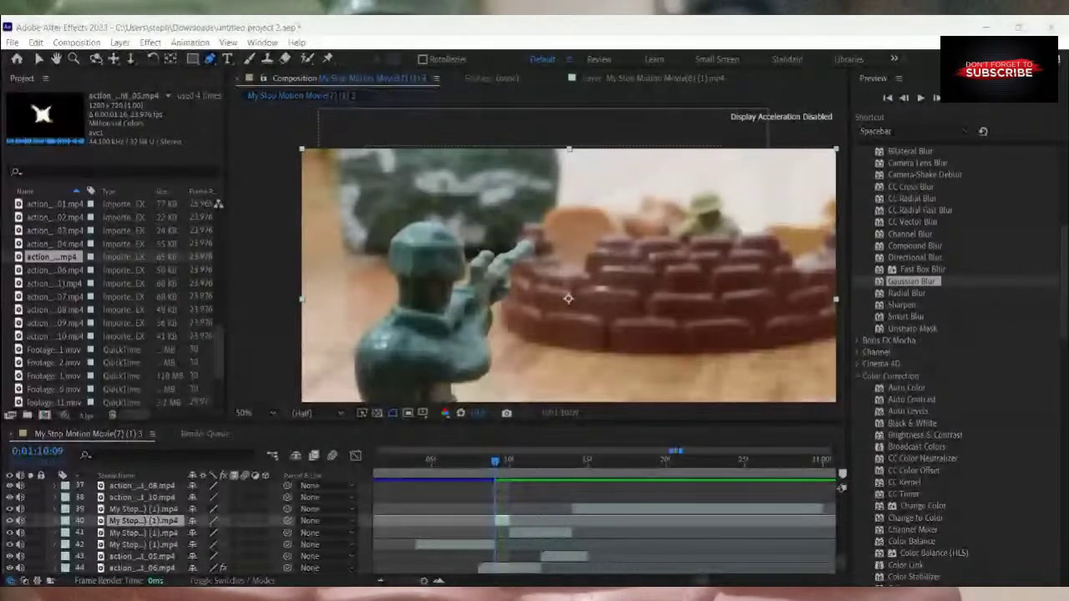
scroll(522, 261, up, 2)
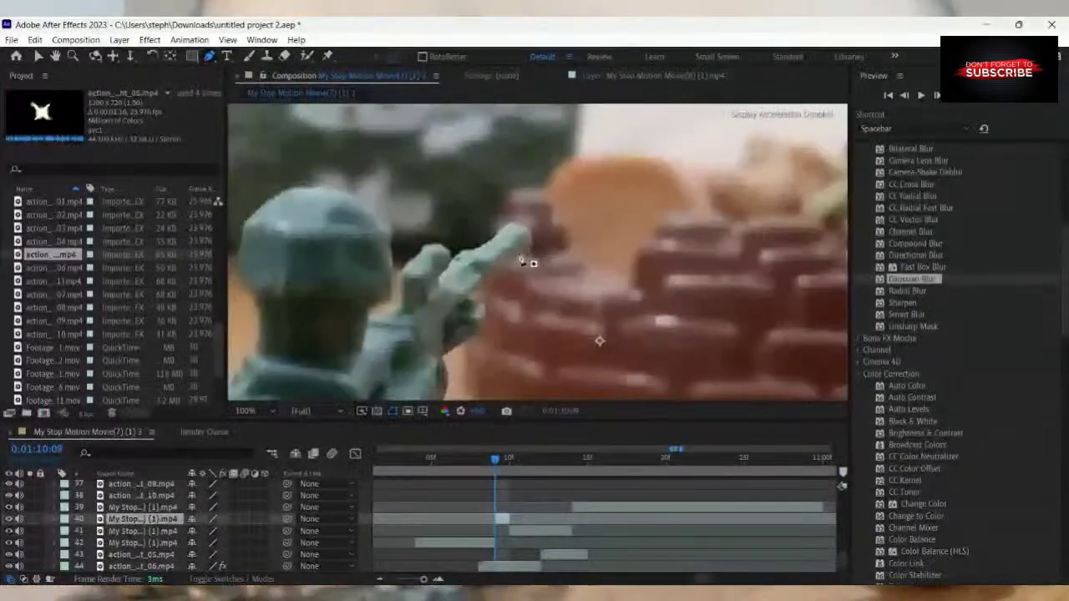
scroll(551, 288, up, 1)
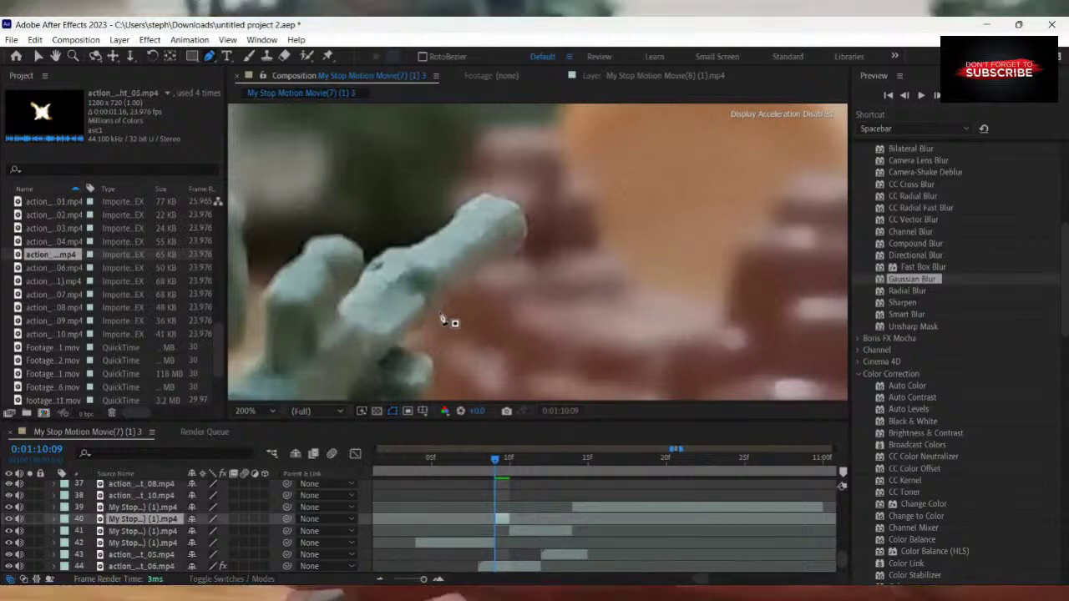
click(400, 343)
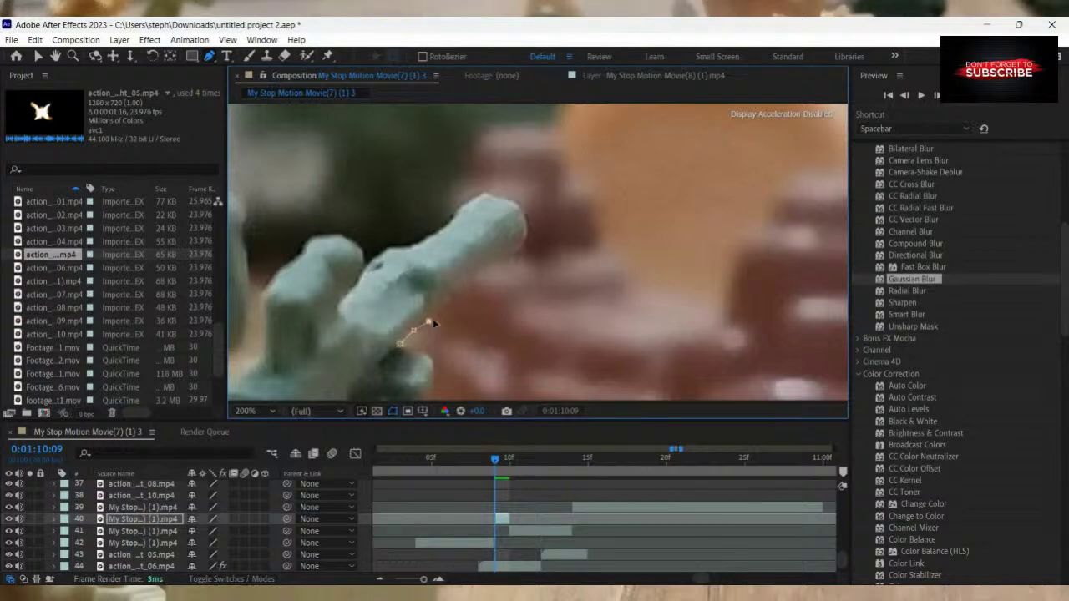
click(442, 309)
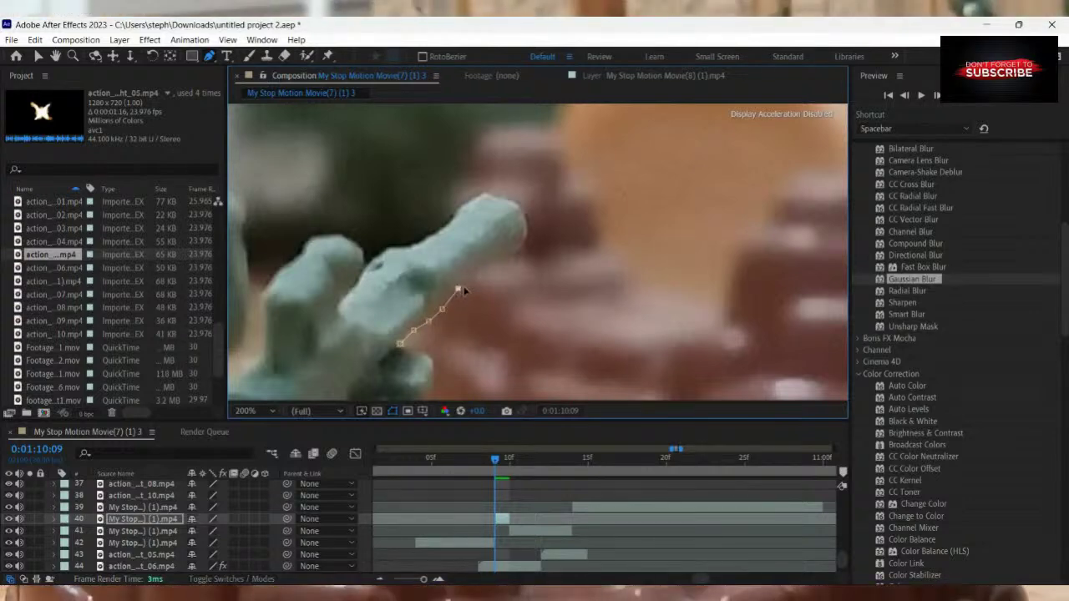
click(491, 264)
click(504, 259)
click(524, 242)
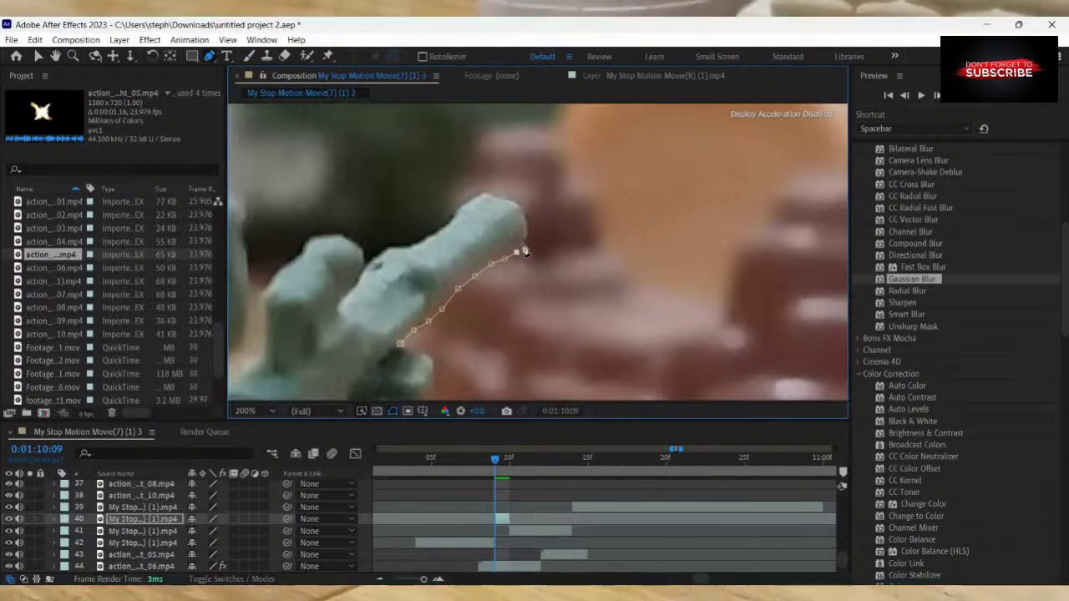
click(518, 205)
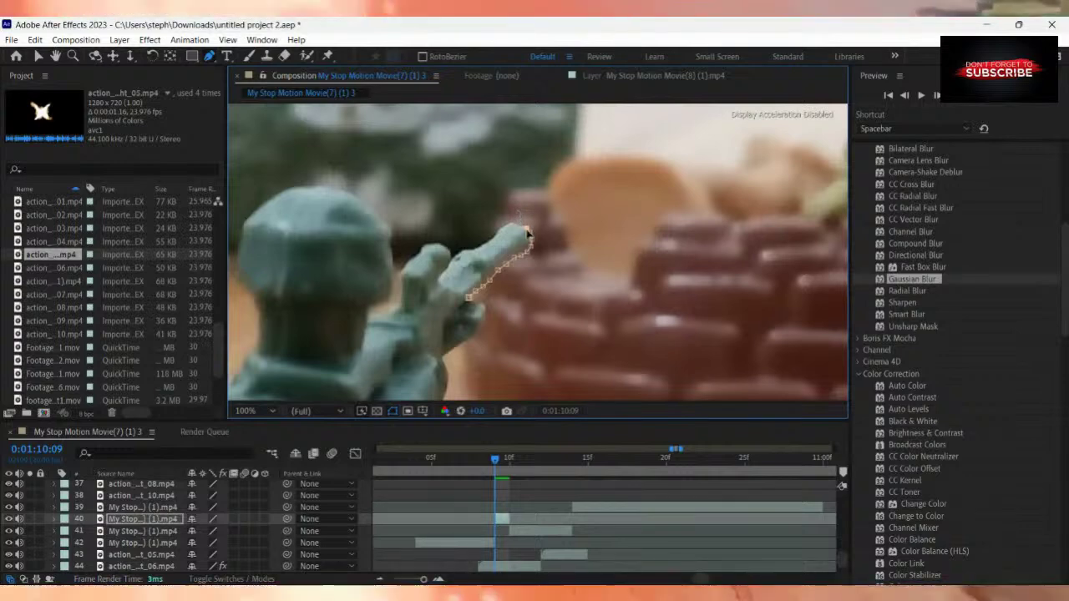
Continue the mask back along the barrel's upper edge and over the raised part beside it to its rear side.
scroll(512, 267, down, 1)
scroll(560, 271, up, 1)
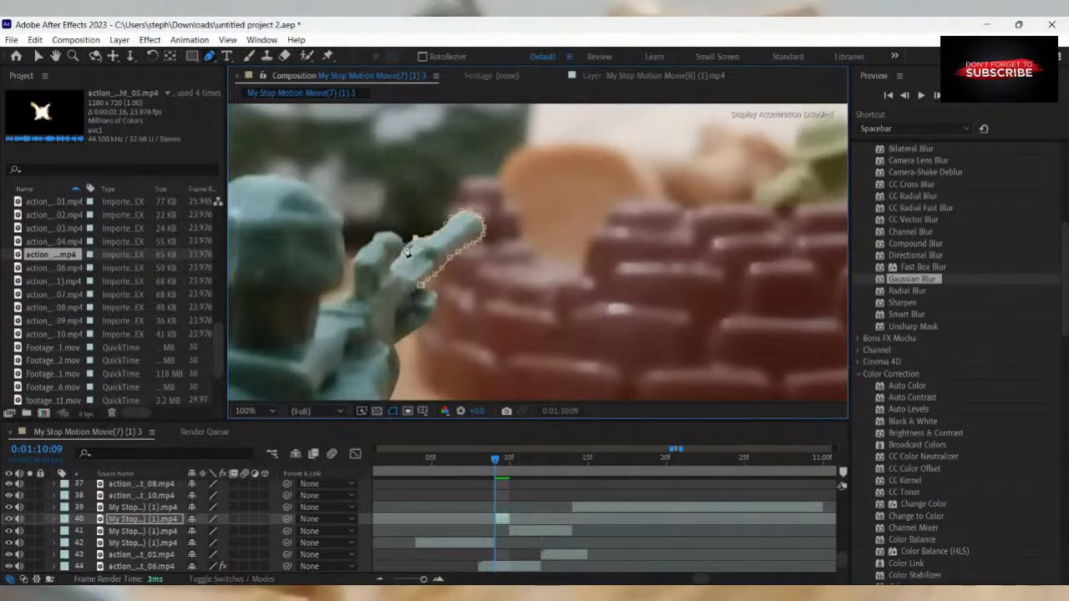
scroll(414, 242, up, 1)
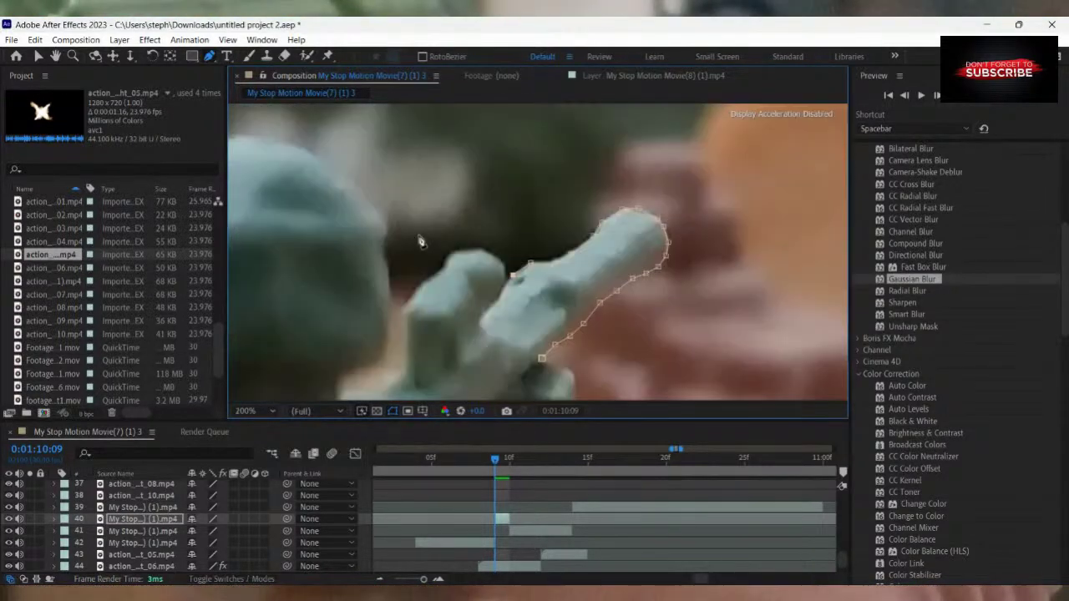
click(483, 250)
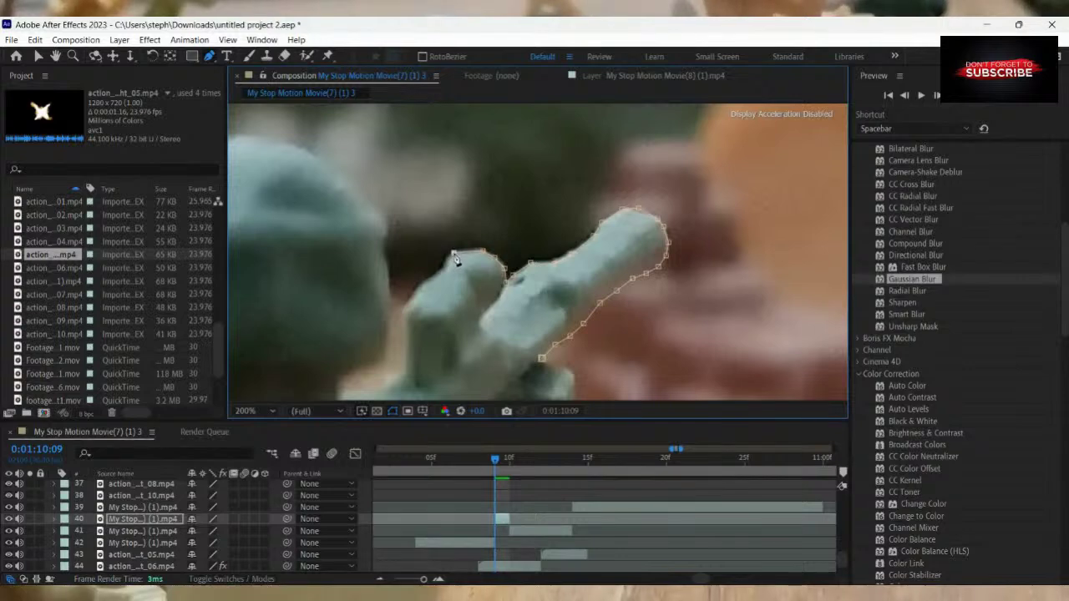
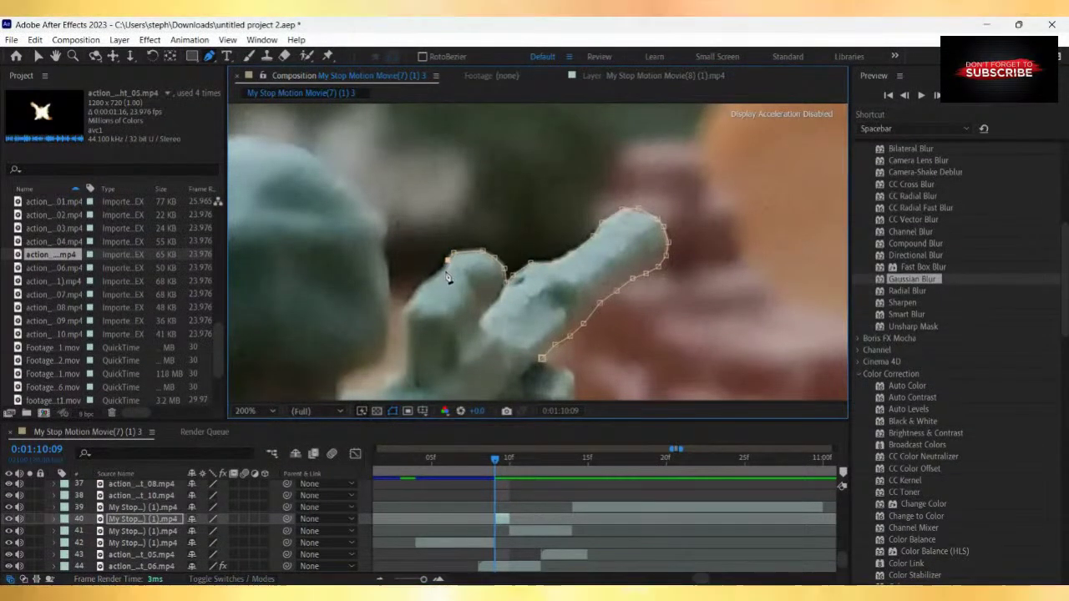
click(431, 280)
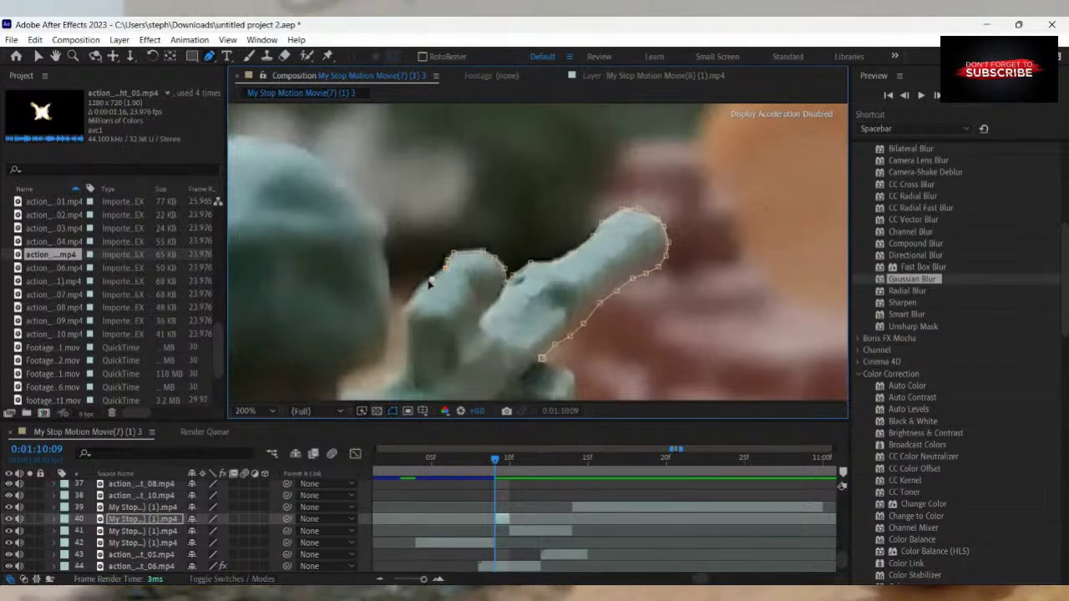
click(420, 284)
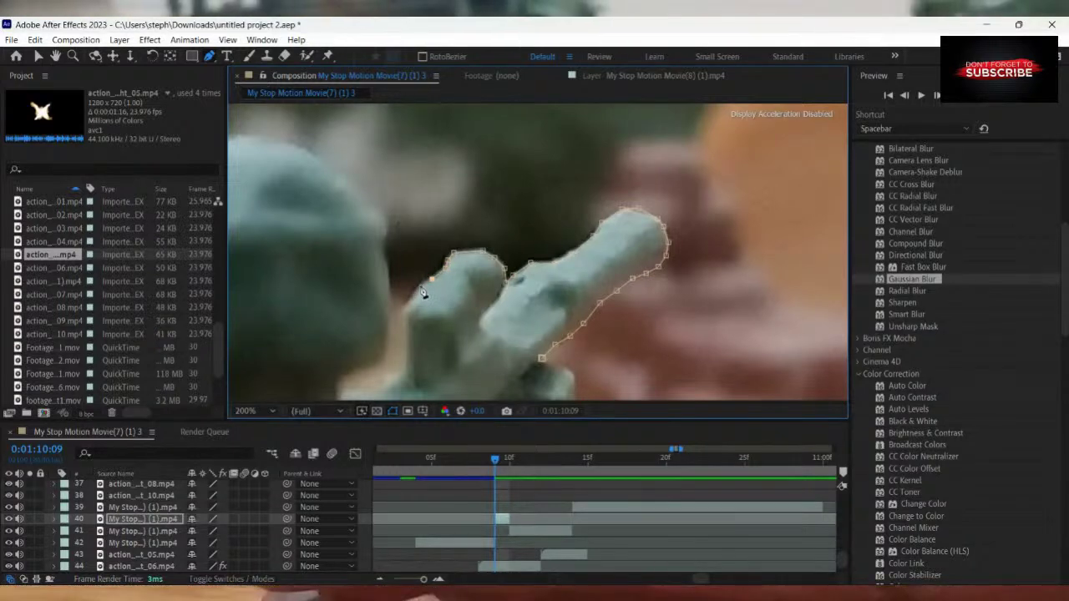
click(408, 311)
Continue the mask down to the soldier's arm, around the background gap at the neck, and up the helmet's lower rifle-side edge.
key(comma)
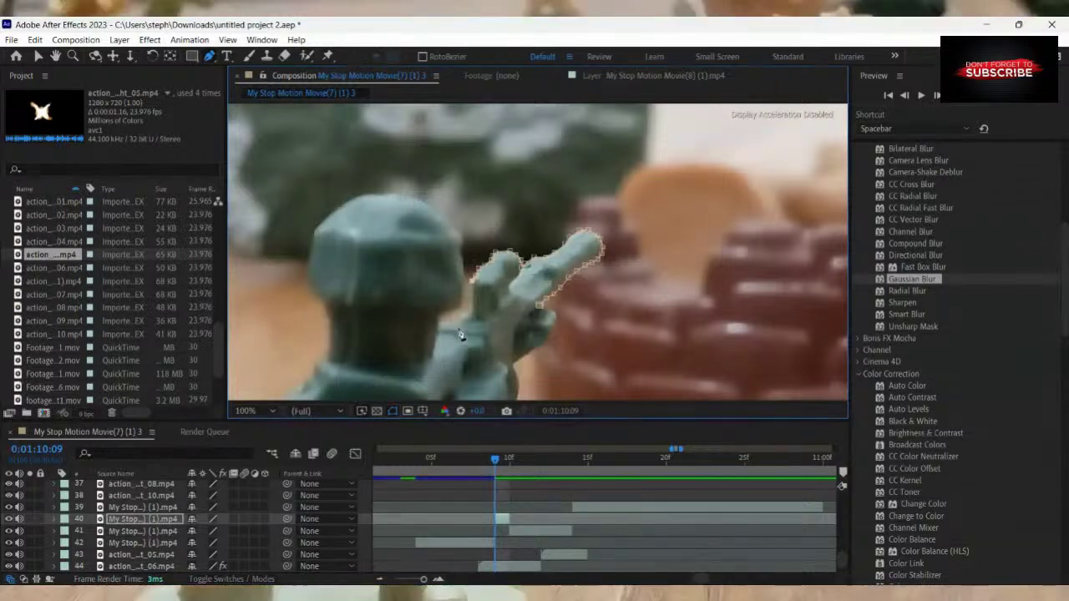
key(period)
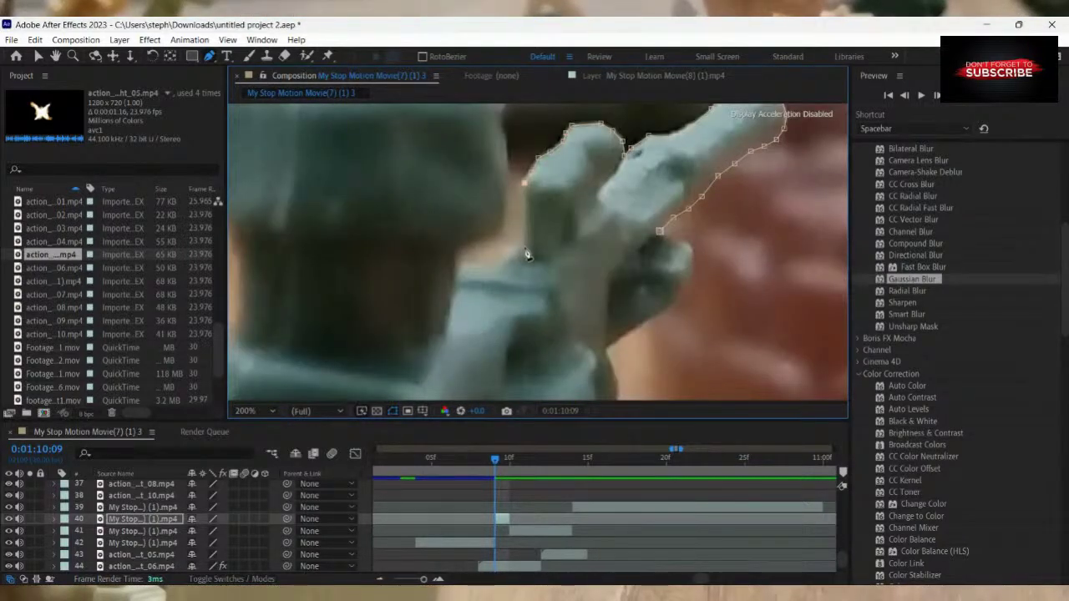
drag(525, 249, 513, 269)
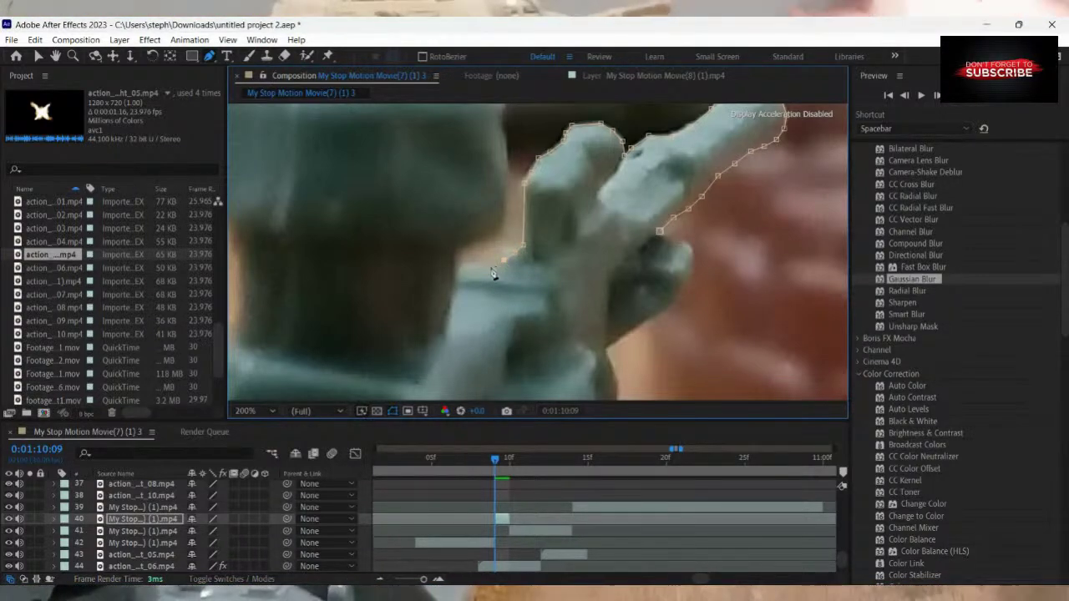
click(490, 265)
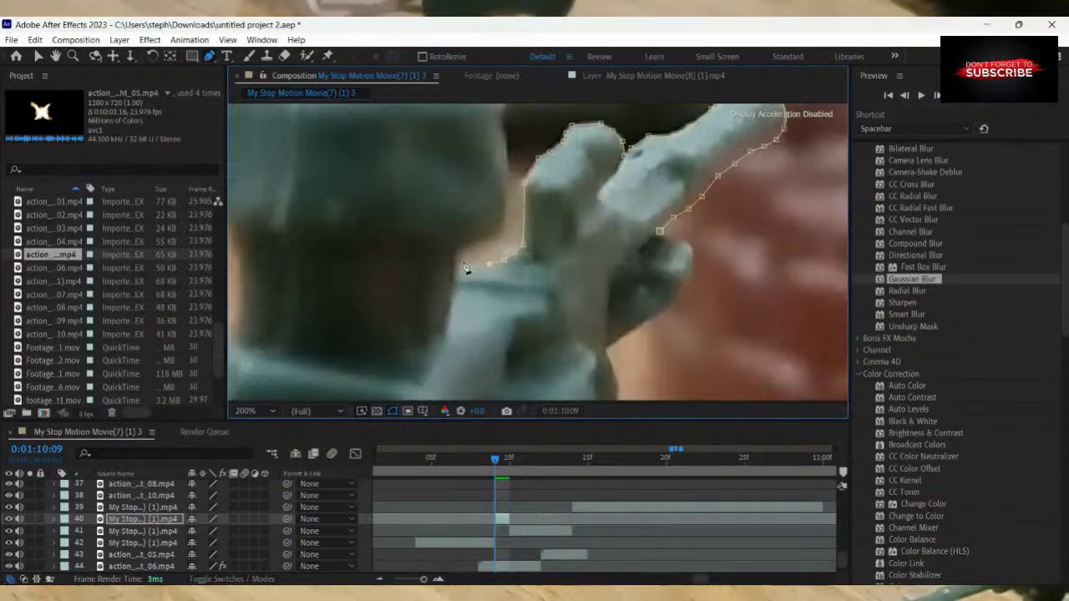
click(463, 259)
click(462, 247)
click(483, 239)
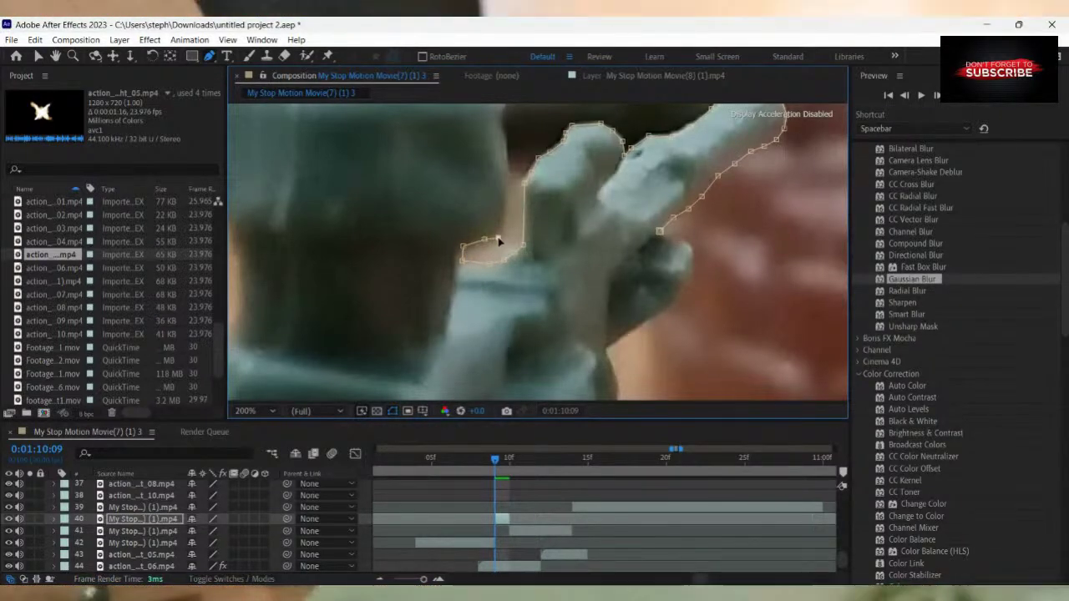
click(499, 238)
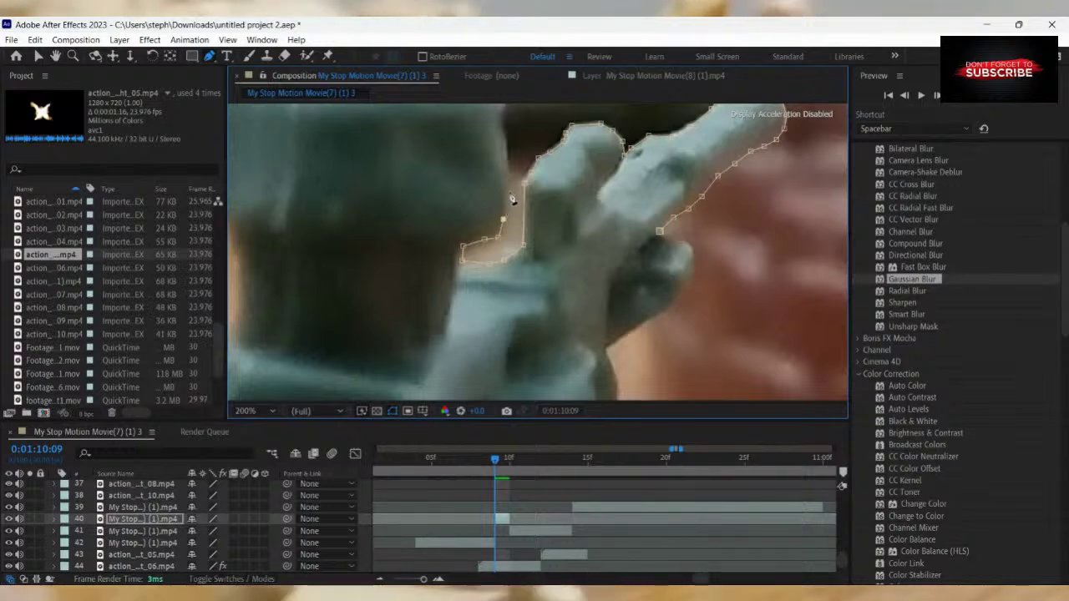
click(502, 219)
click(508, 170)
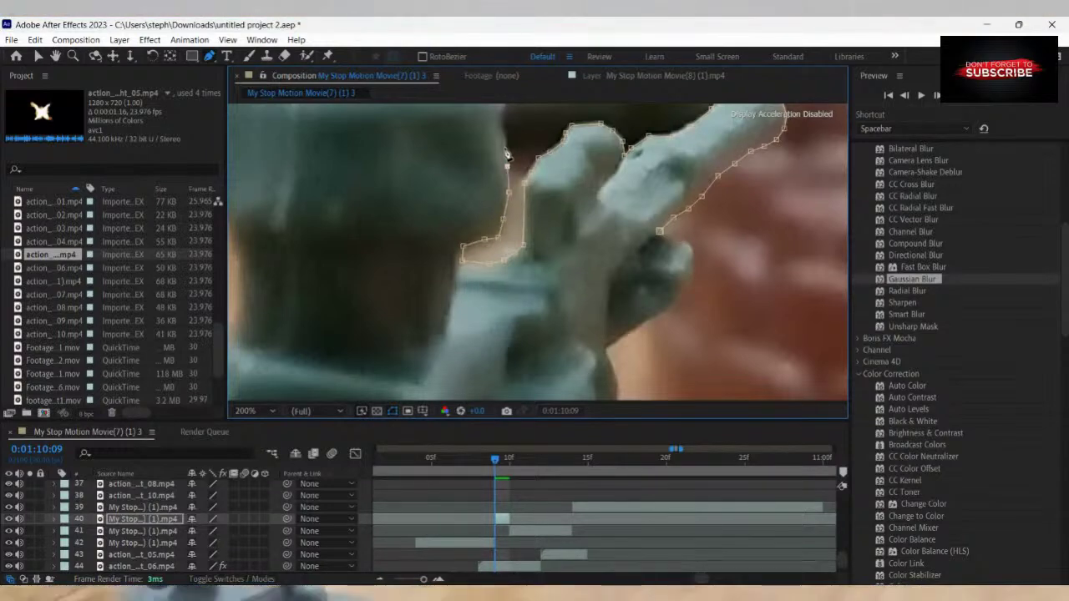
Extend the mask up the helmet's rifle-side edge to where the brim curves into the crown.
scroll(514, 123, down, 2)
scroll(548, 183, up, 1)
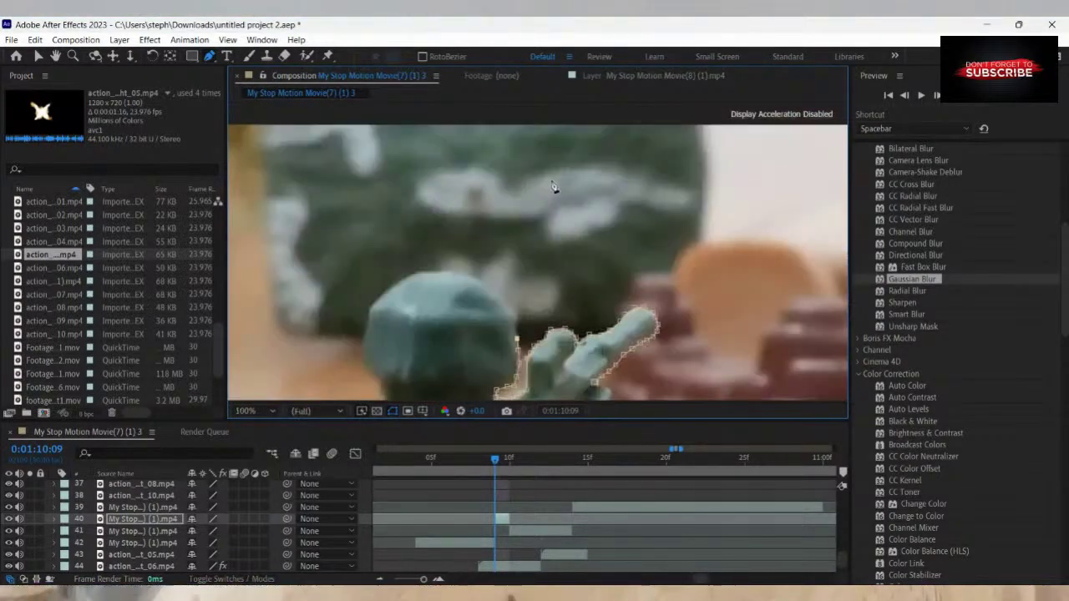
scroll(518, 298, down, 3)
scroll(521, 288, up, 6)
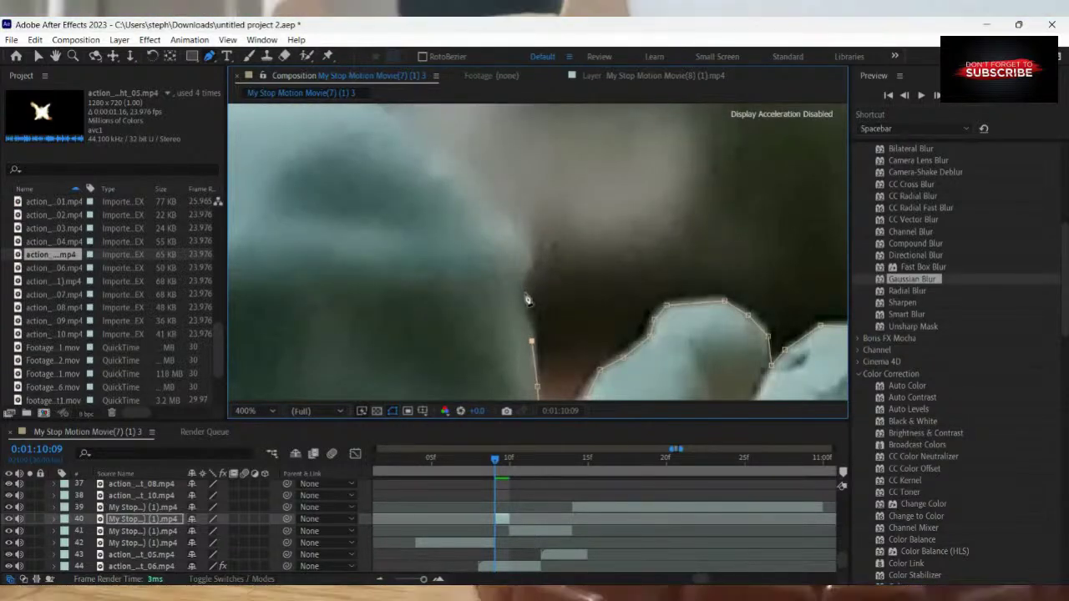
click(526, 277)
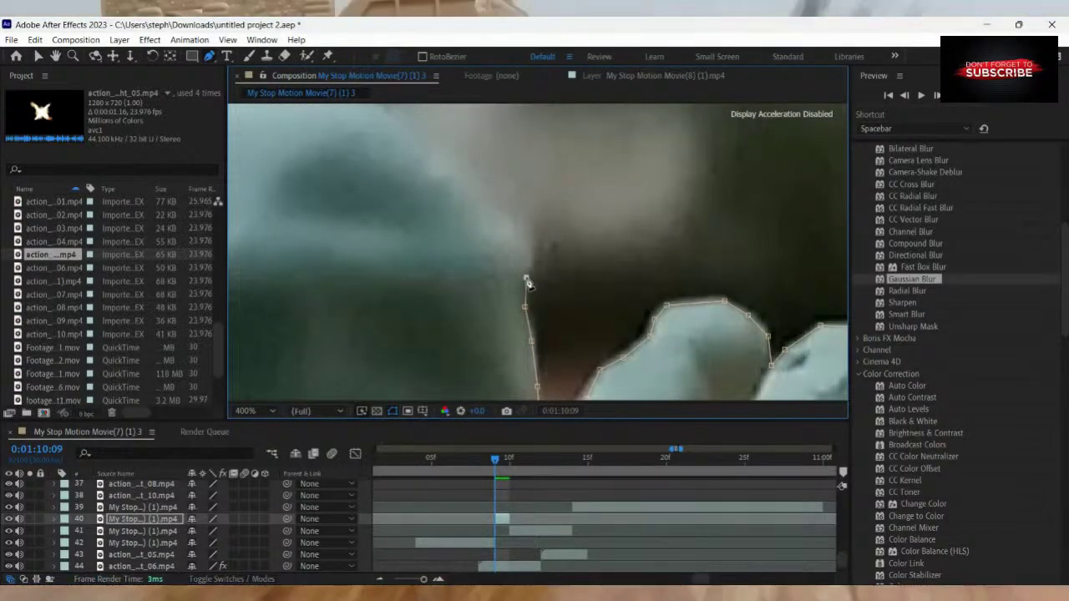
click(532, 261)
click(526, 242)
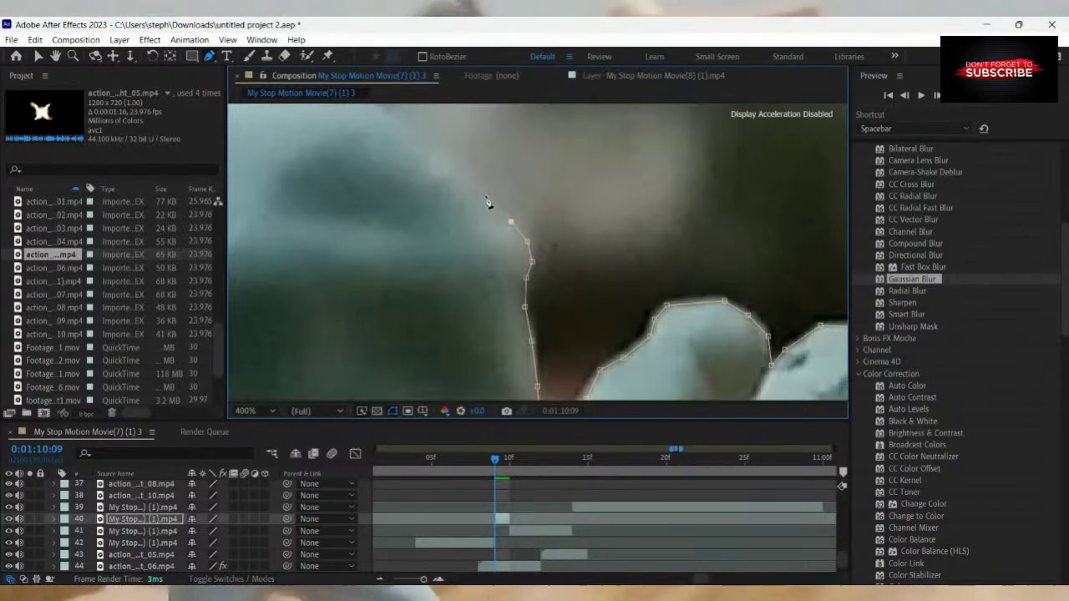
Continue the mask over the helmet's crown from the rifle side to the upper edge of the opposite side.
scroll(470, 171, down, 3)
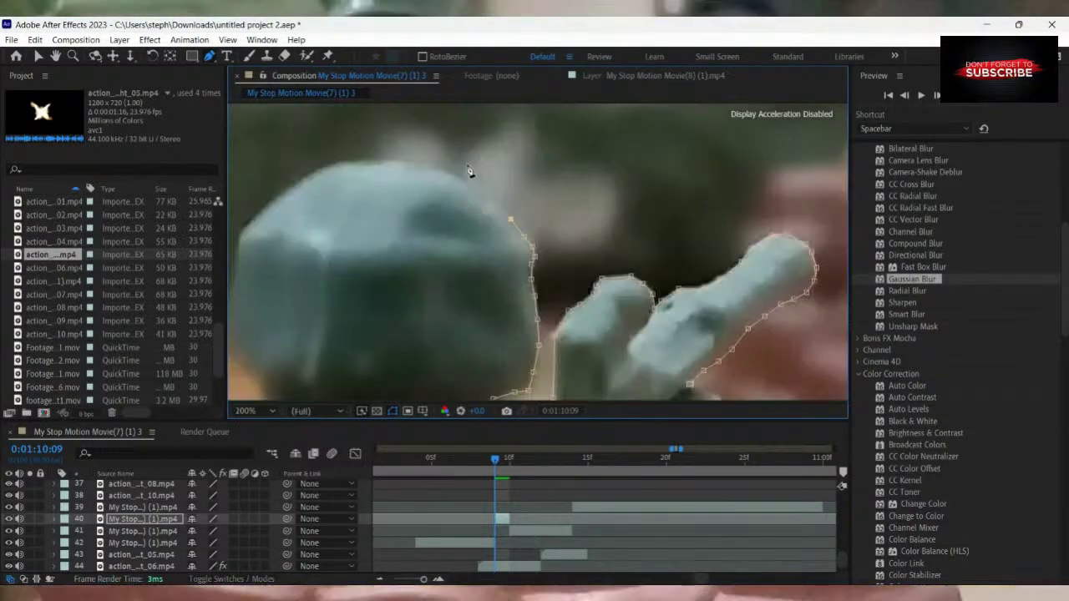
click(511, 224)
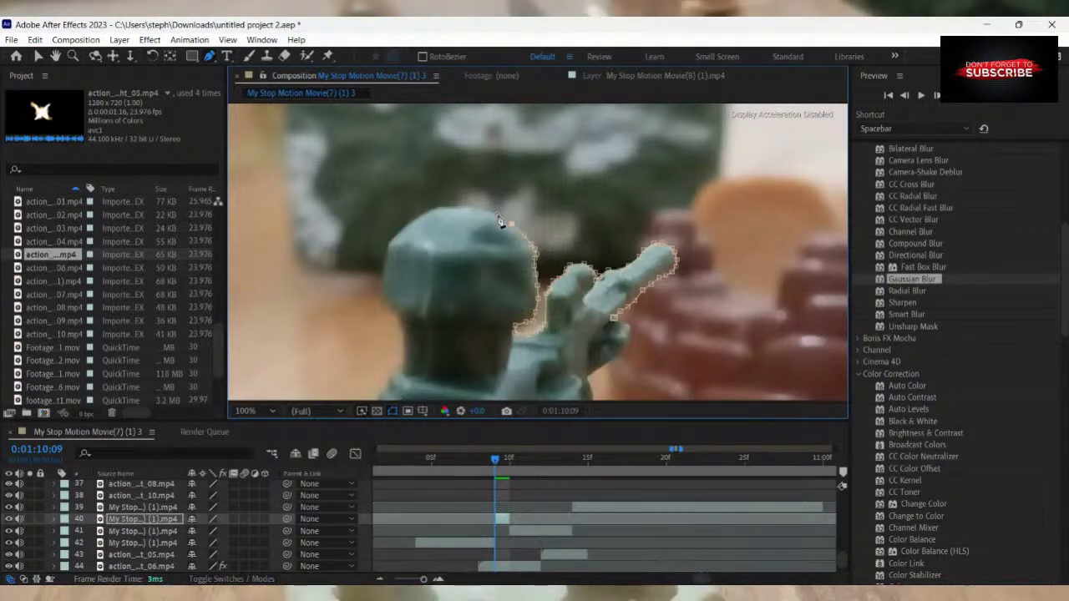
click(496, 212)
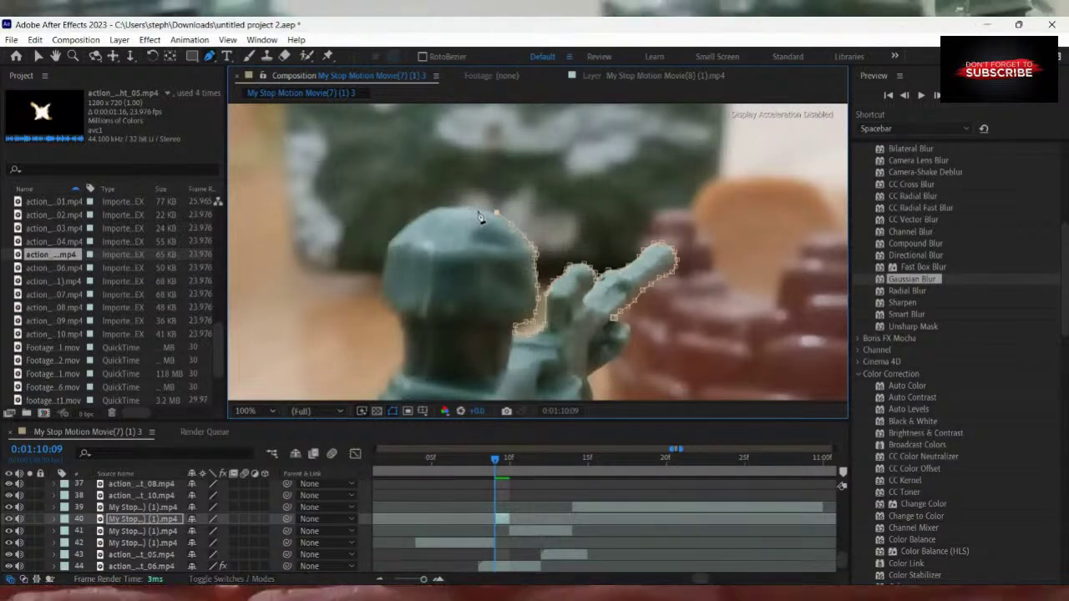
click(478, 209)
click(462, 209)
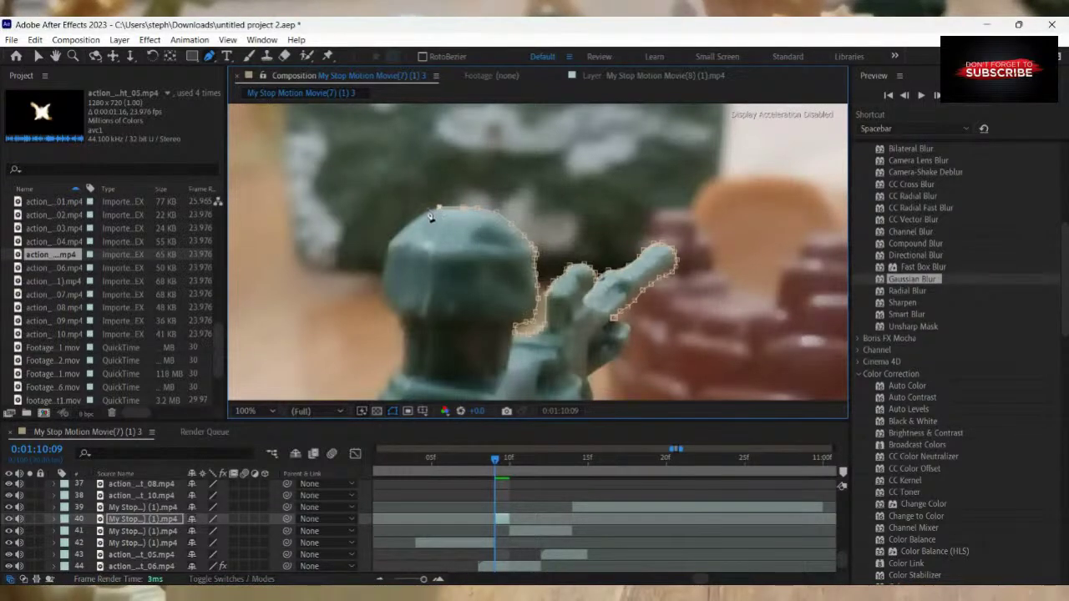
click(422, 214)
click(415, 222)
click(399, 232)
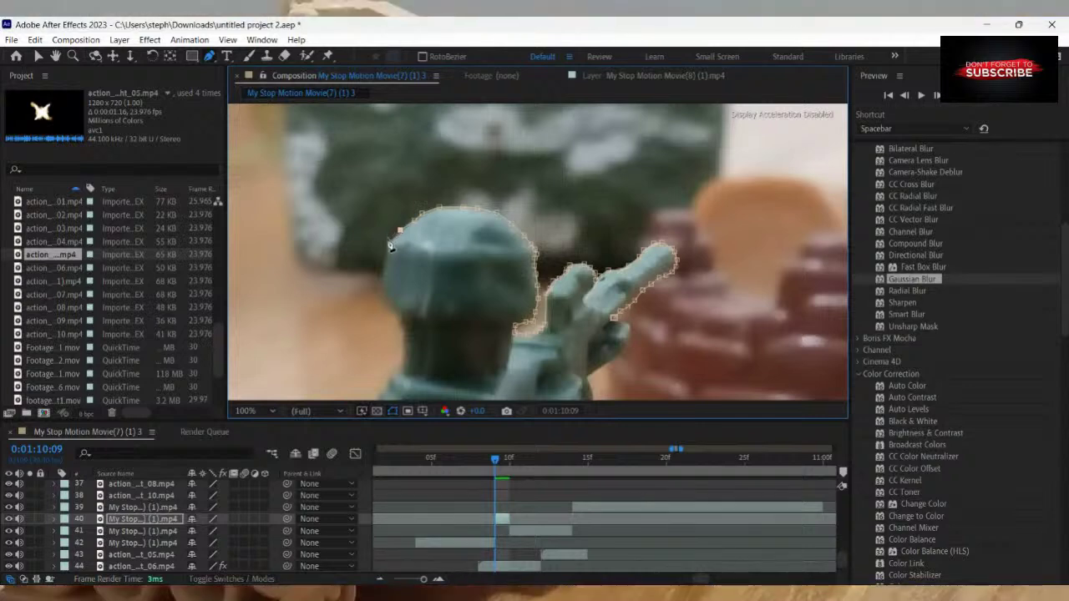
Extend the mask down the helmet side away from the rifle, under its brim and along the neck.
click(392, 241)
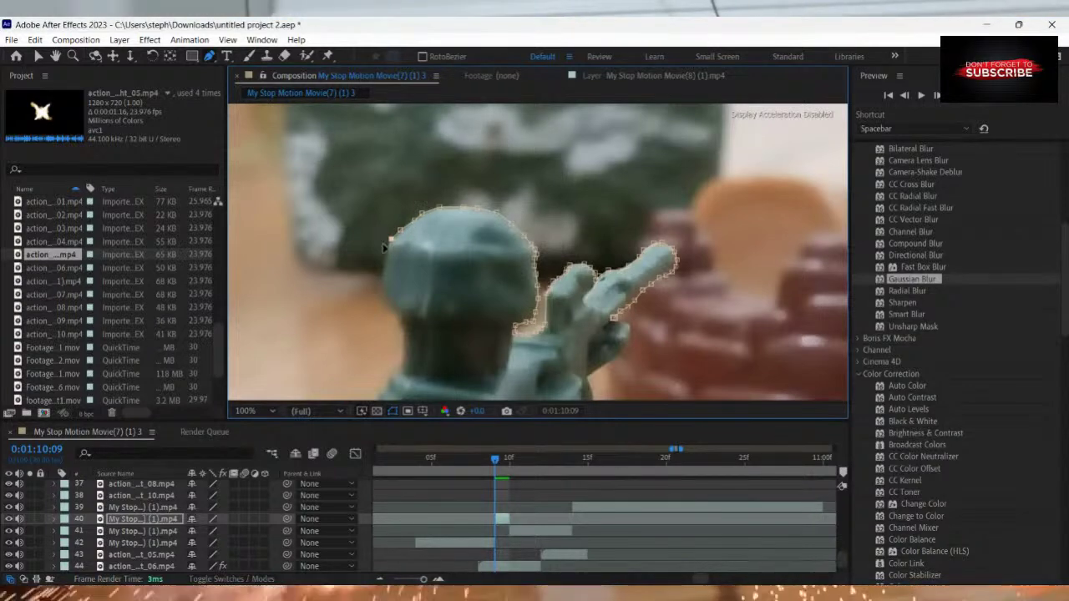
click(388, 254)
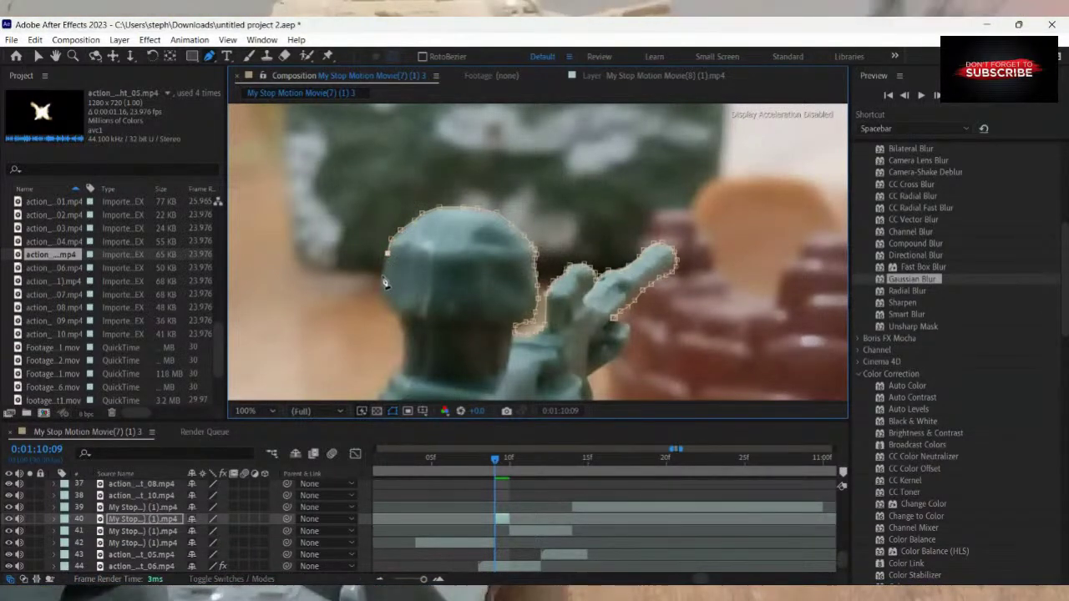
click(382, 281)
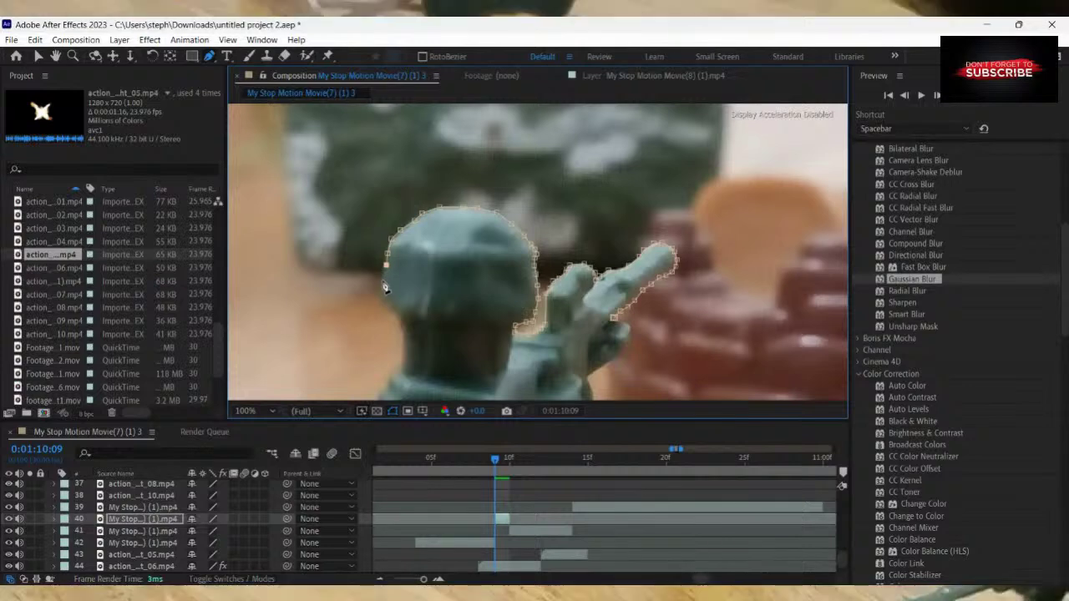
scroll(391, 312, up, 1)
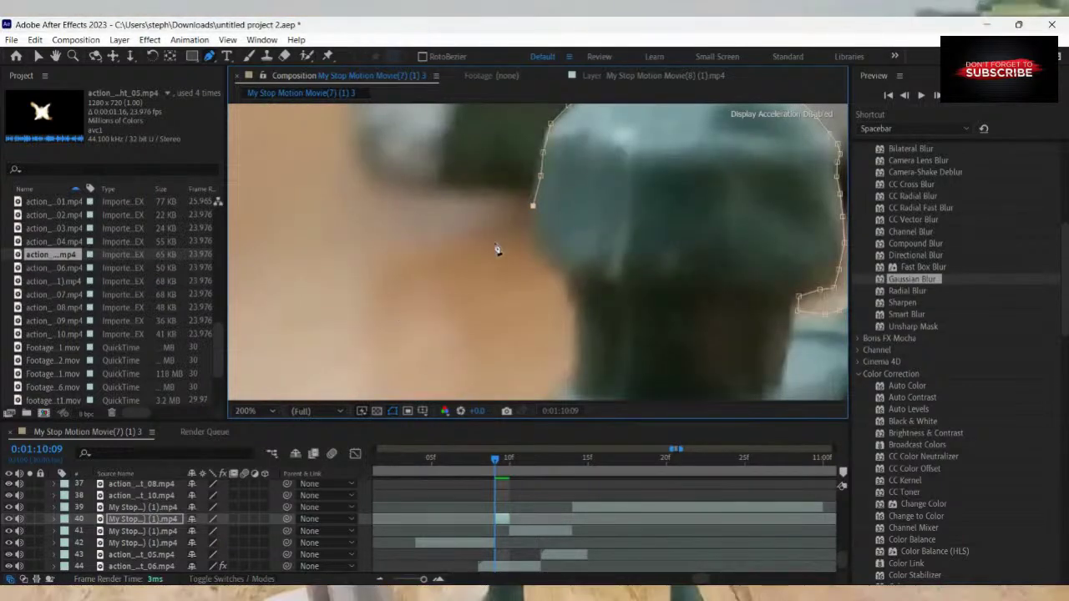
click(532, 230)
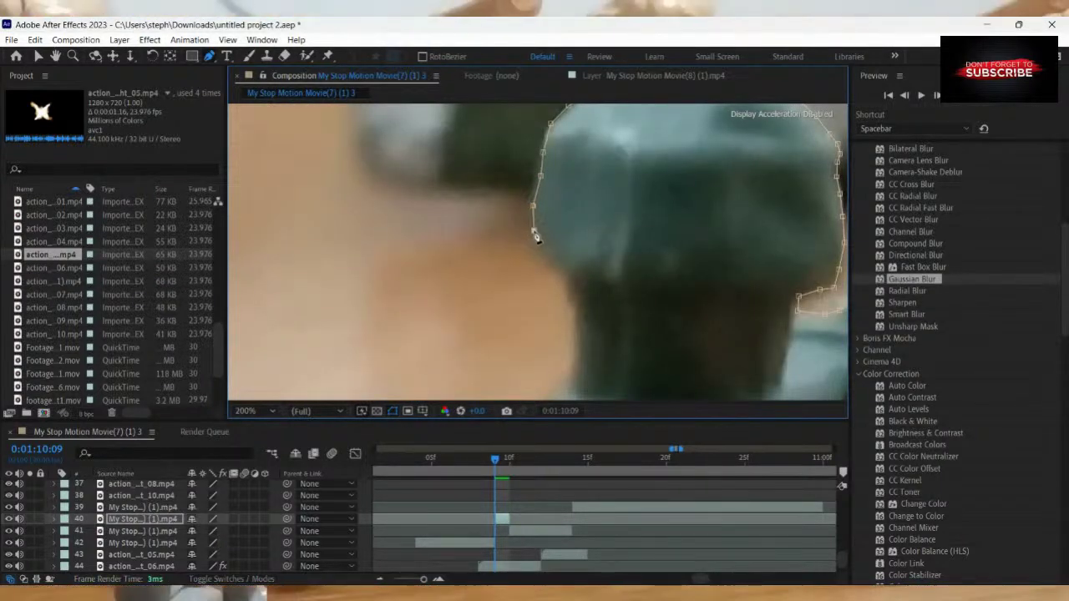
click(540, 248)
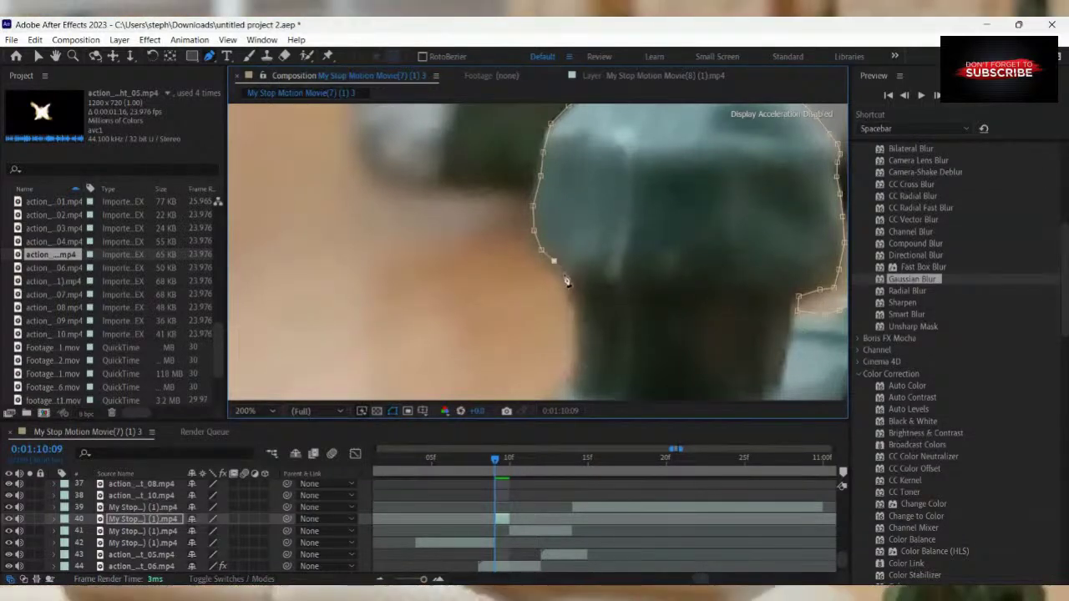
click(564, 274)
click(565, 299)
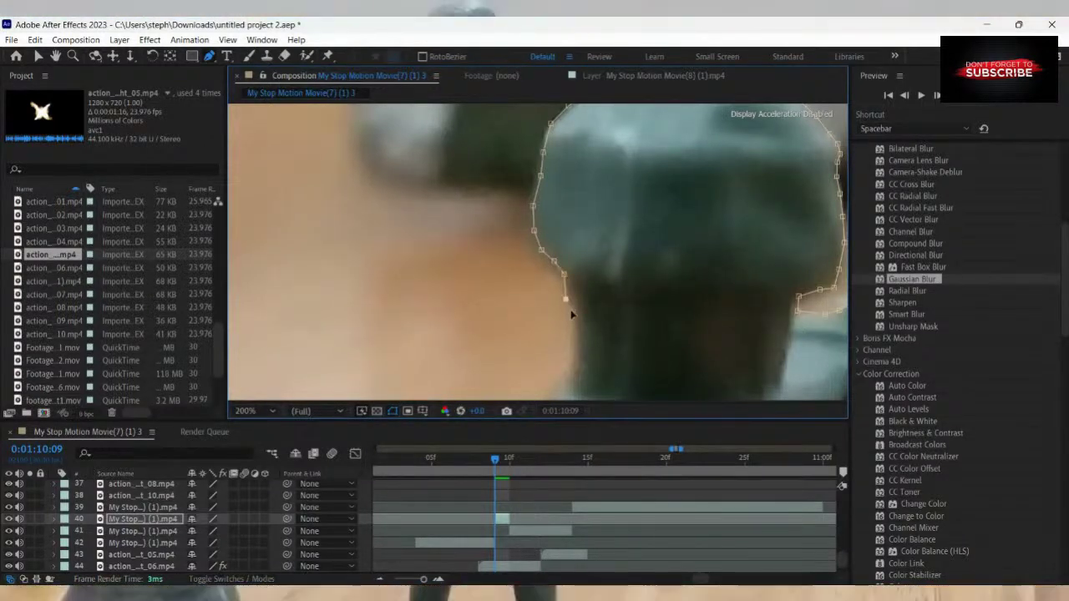
click(575, 374)
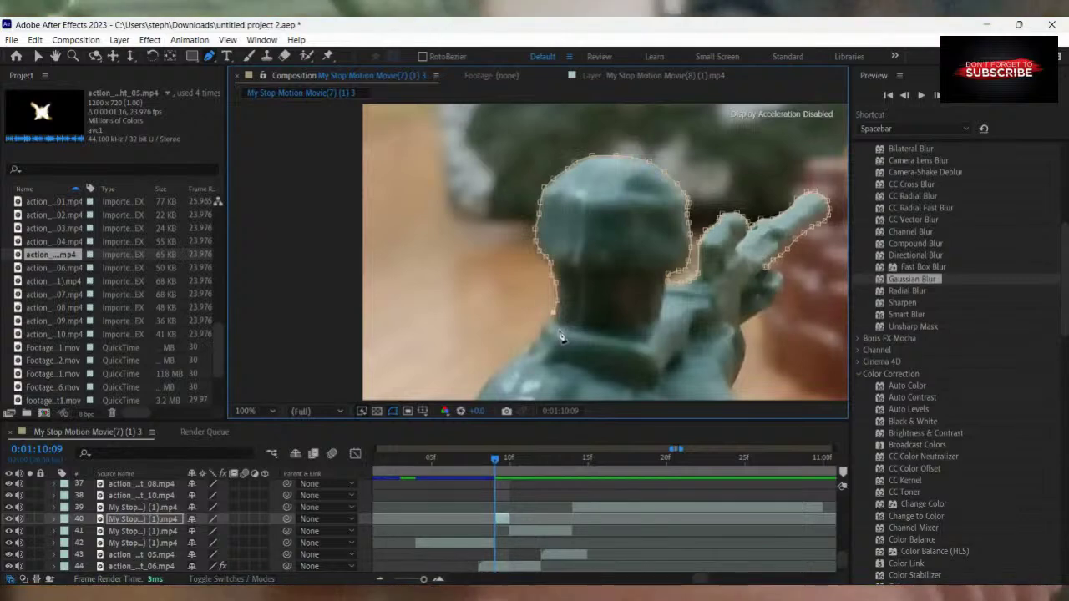
Continue the mask around the base of the neck and along the collar to the top of the shoulder.
scroll(561, 337, up, 2)
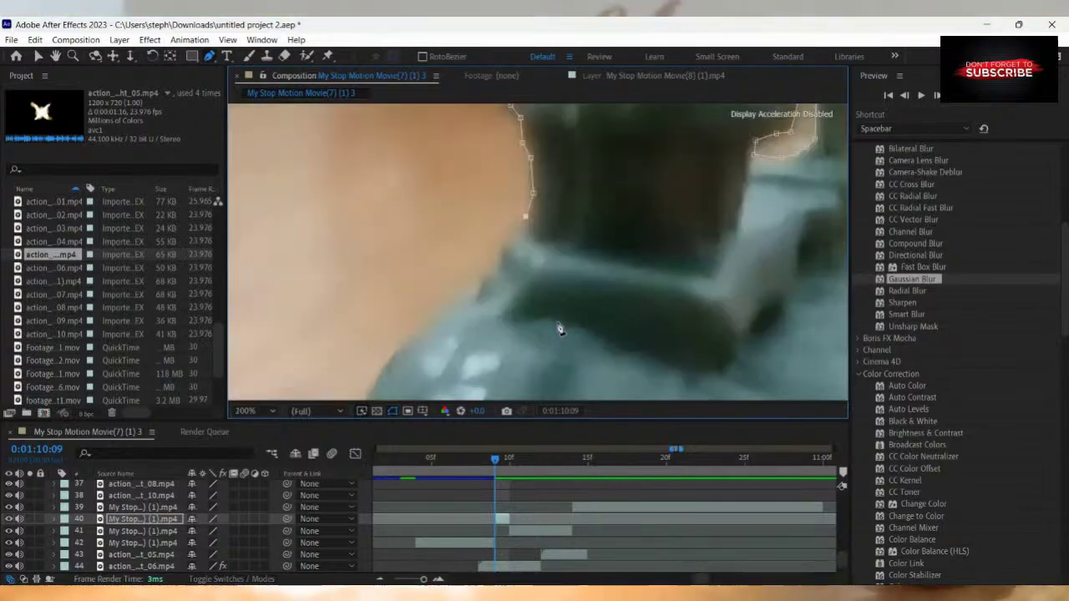
click(505, 243)
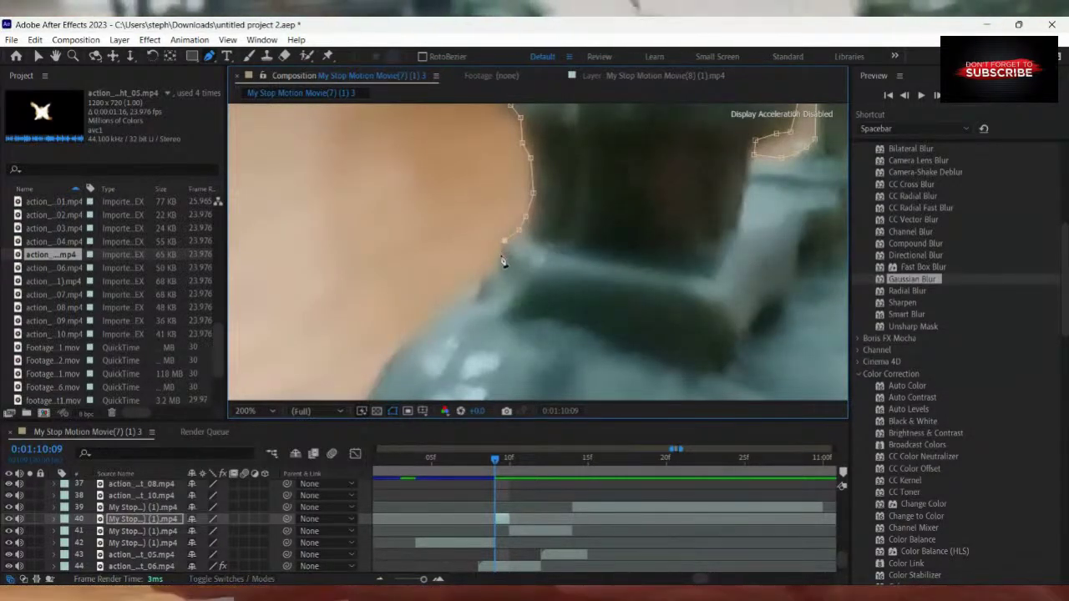
click(498, 269)
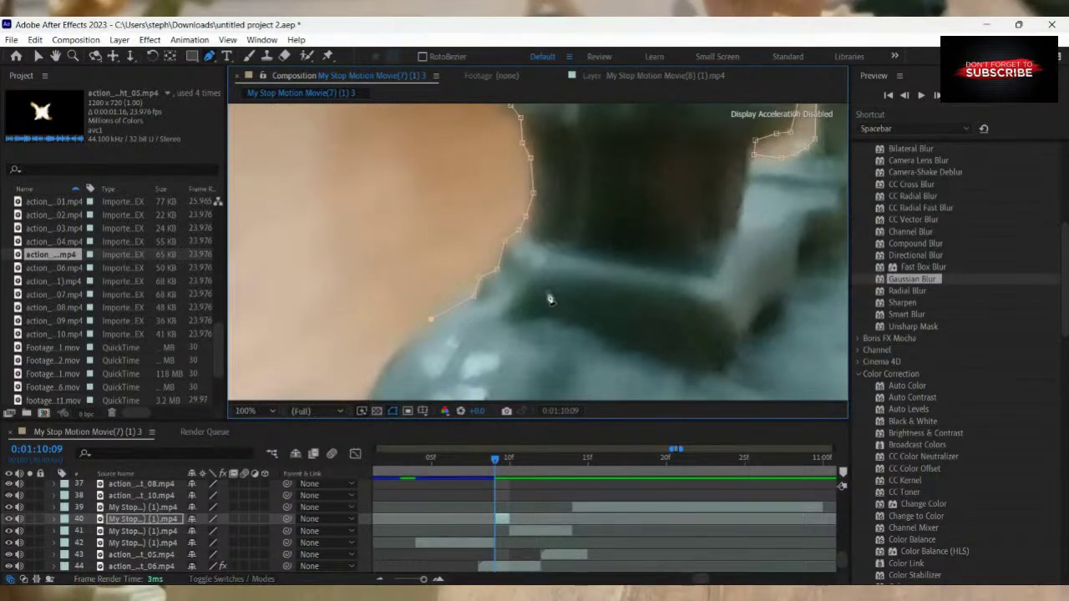
scroll(551, 300, down, 1)
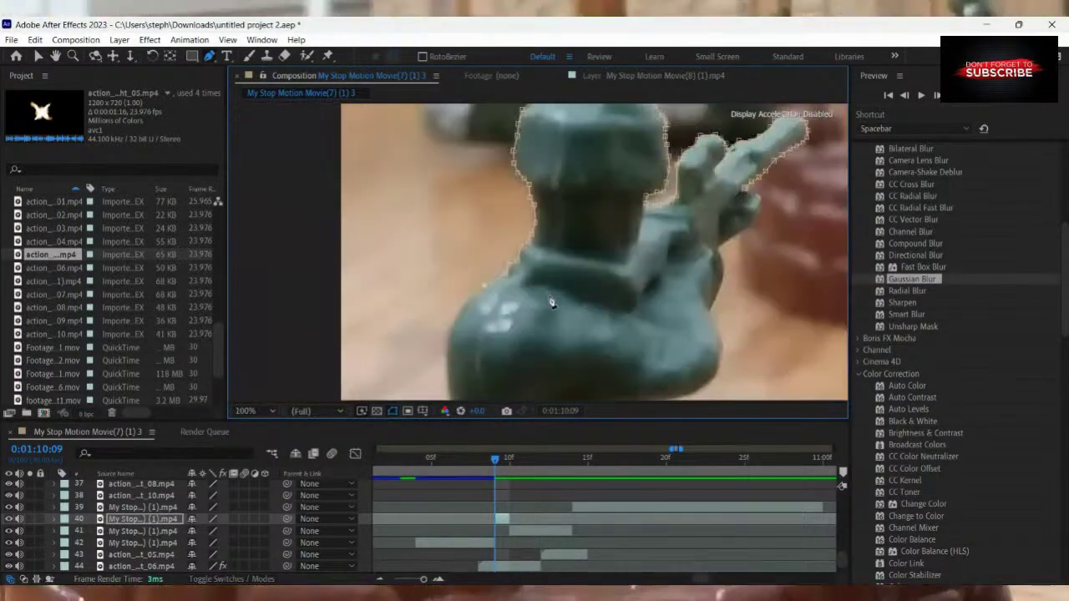
Run the mask straight across the soldier's back to the underside of the rifle-side elbow and trace around the elbow.
click(685, 394)
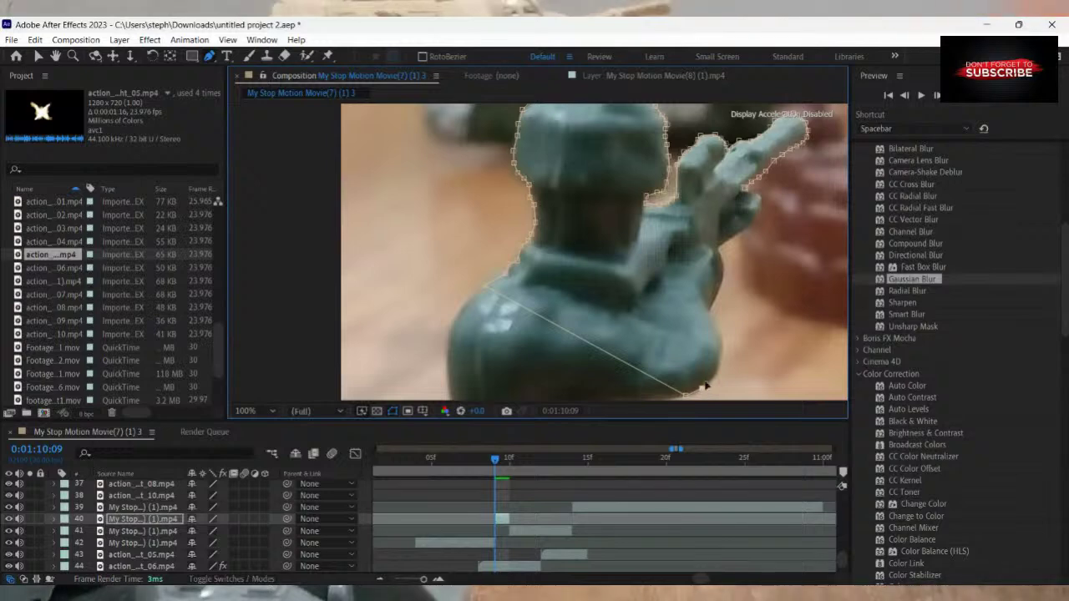
scroll(714, 378, up, 2)
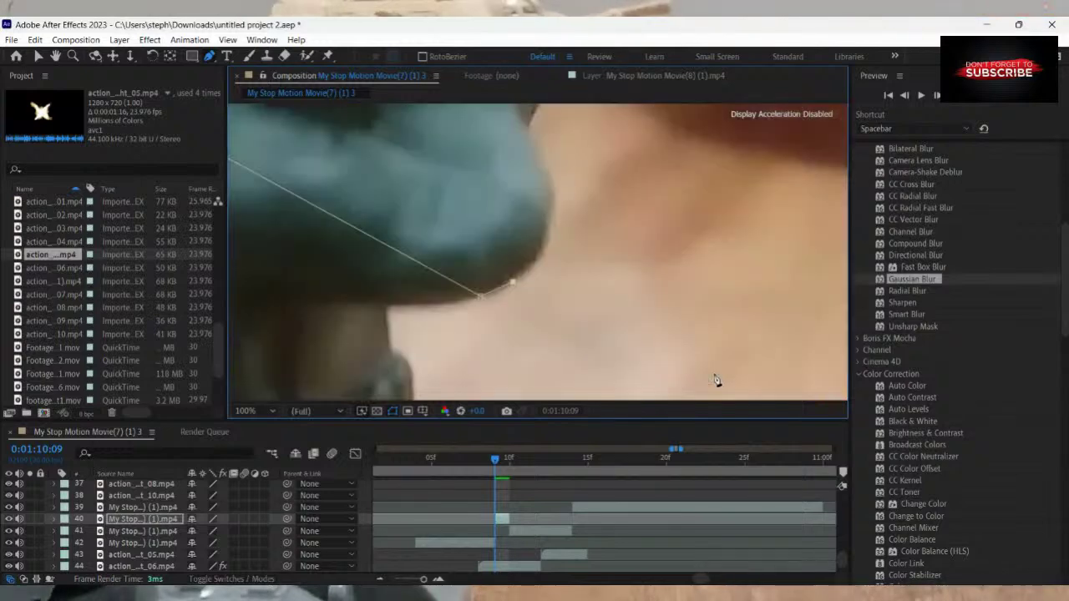
click(533, 263)
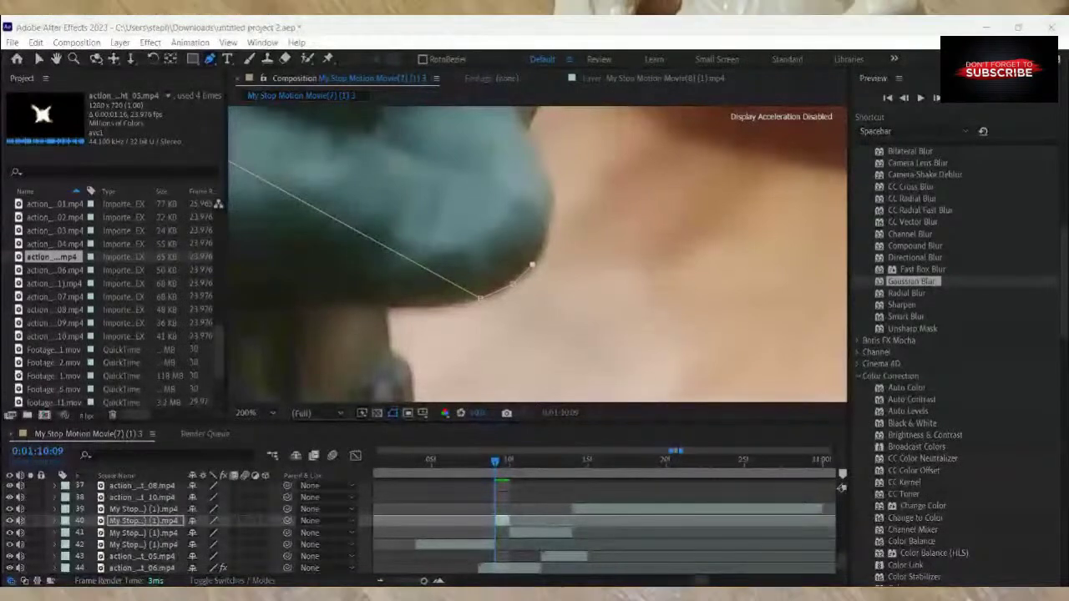
click(544, 240)
click(551, 209)
click(552, 194)
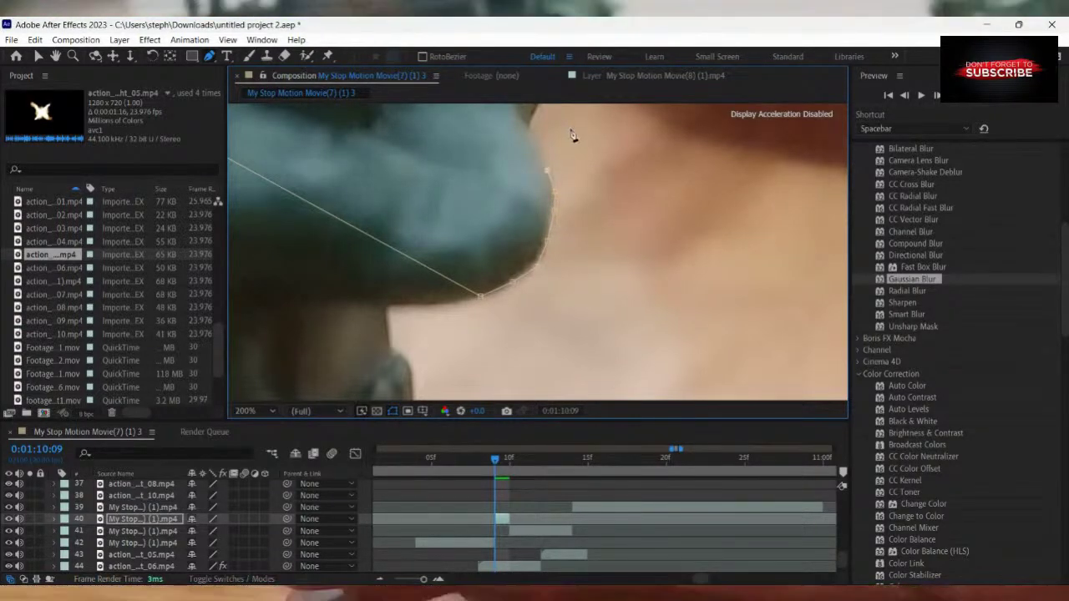
Trace the mask up the forearm and around the supporting hand, and close it at its starting point below the barrel.
key(comma)
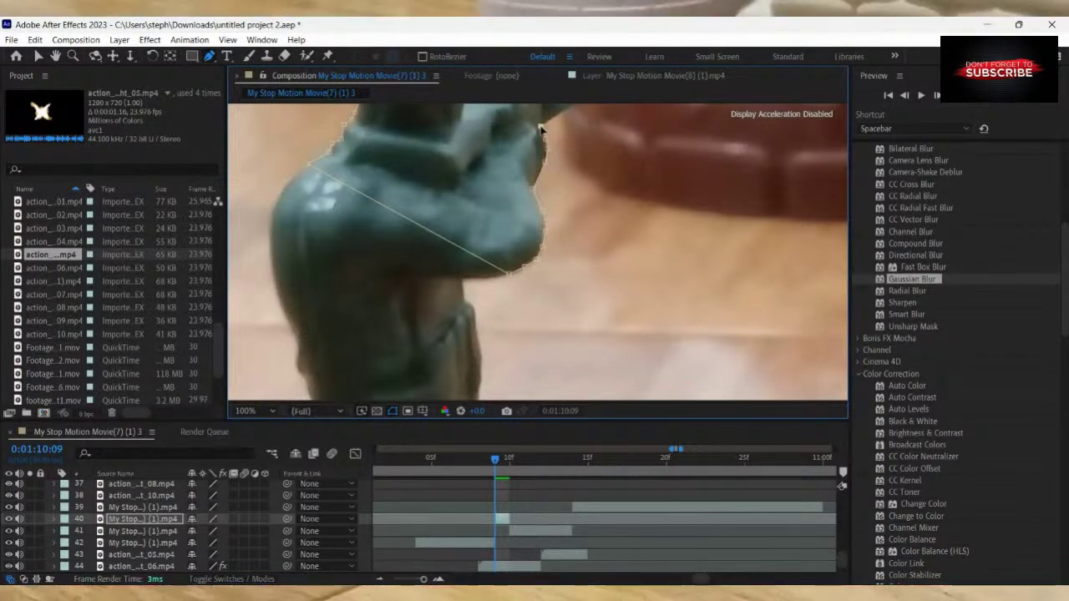
scroll(567, 121, down, 2)
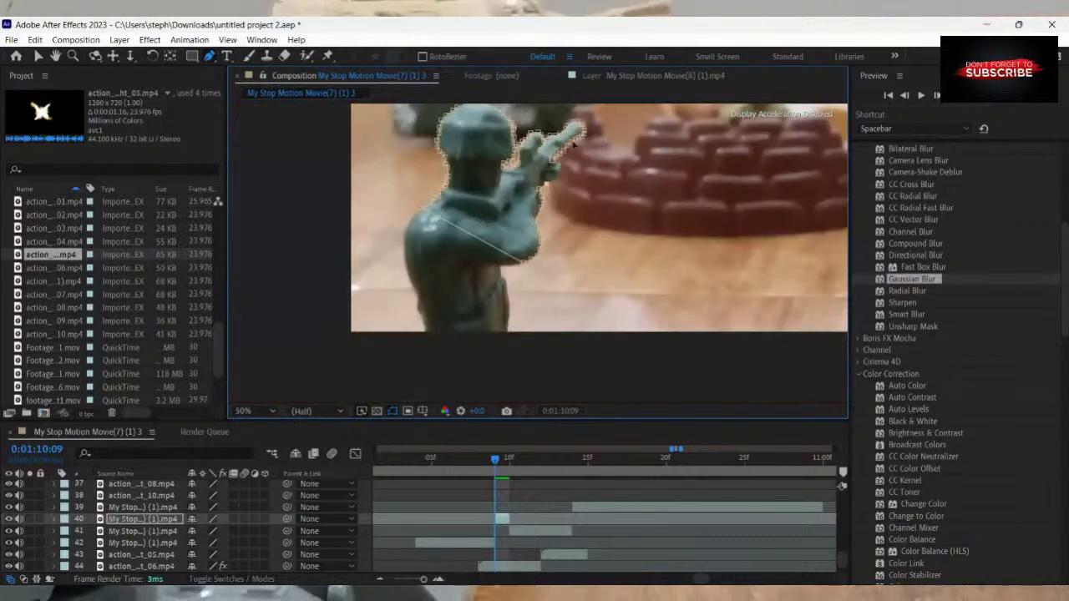
scroll(559, 185, up, 2)
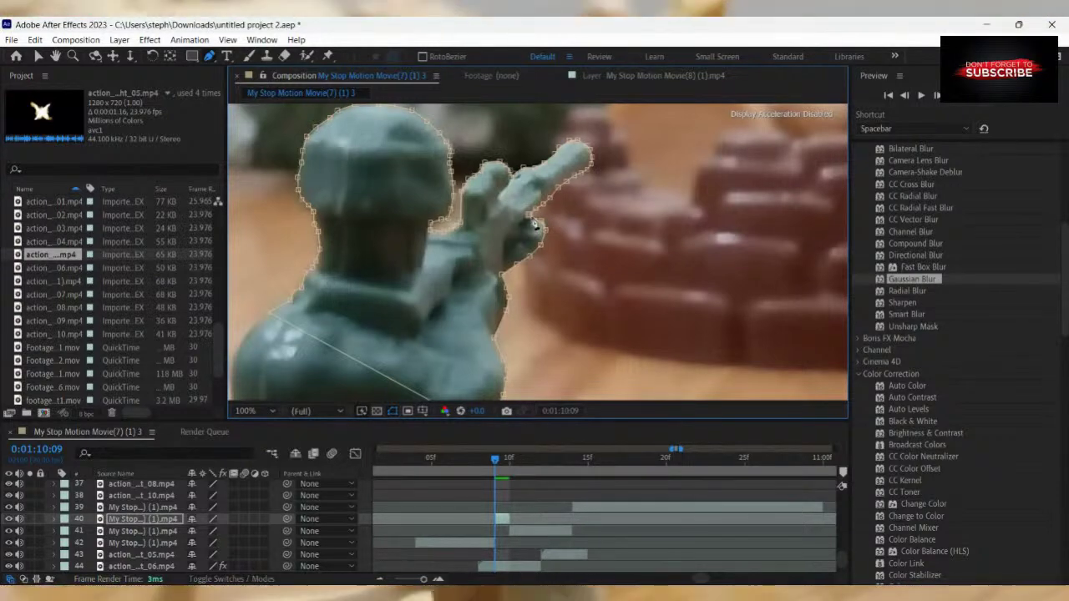
click(529, 215)
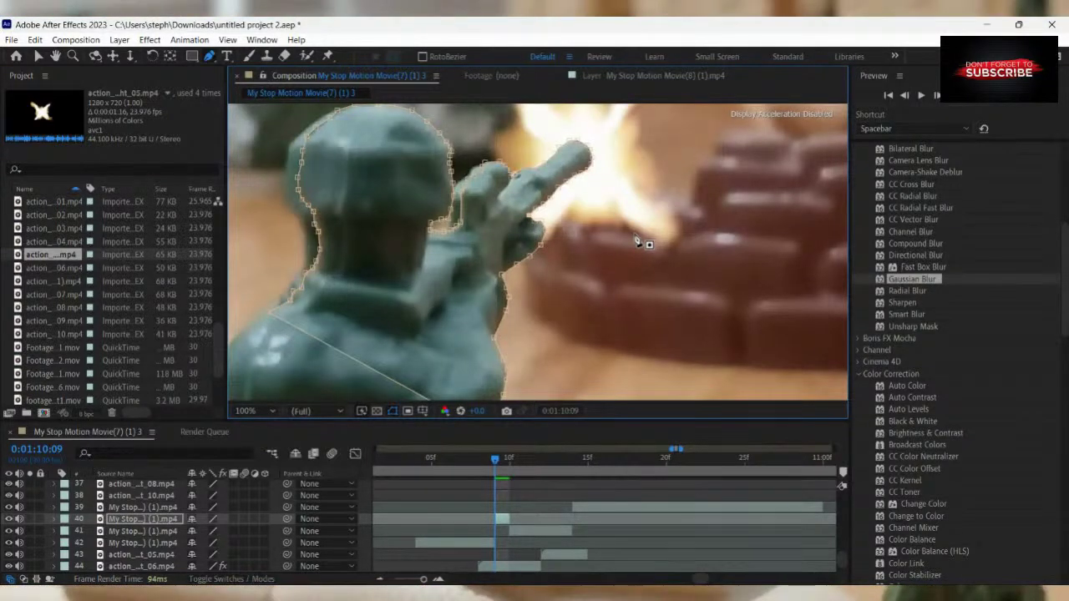
Shift the masked soldier segment at 0:01:10:09 slightly left and down in the frame to align it with the soldier underneath.
scroll(637, 241, down, 2)
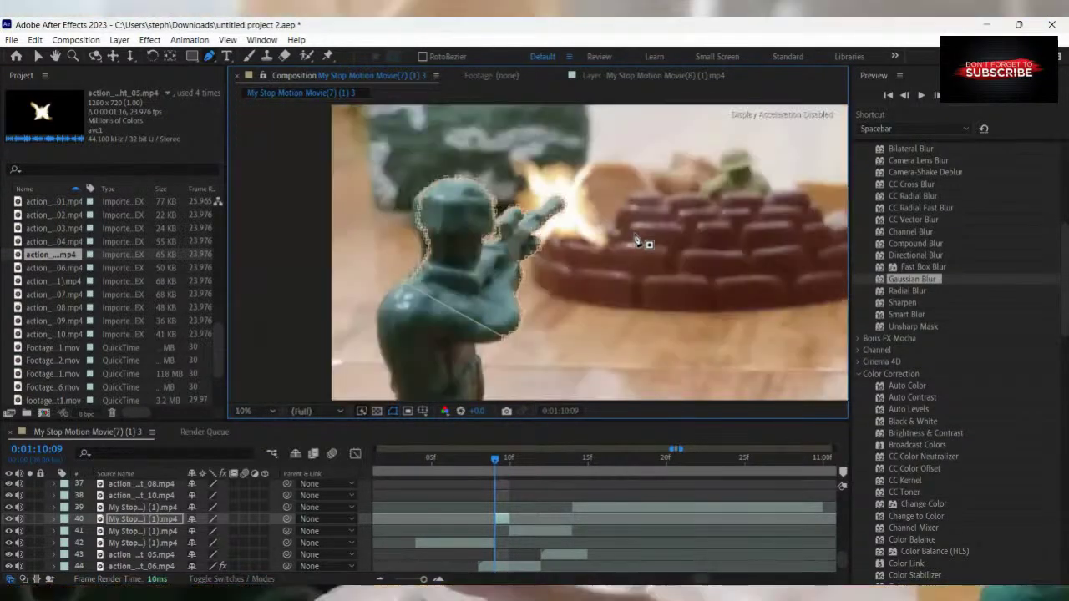
click(537, 504)
drag(487, 466, 492, 497)
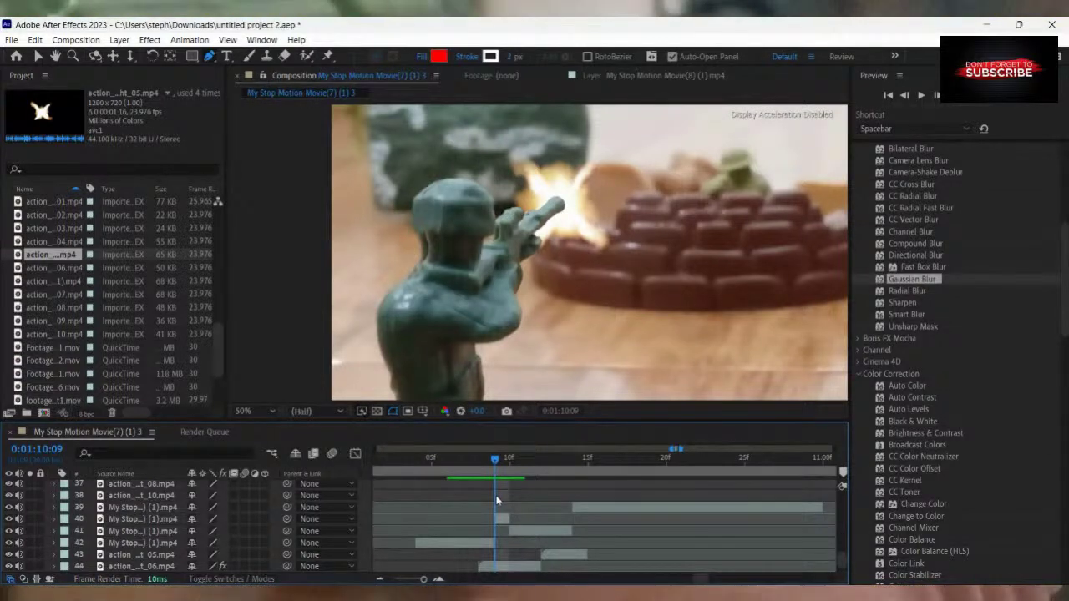
click(500, 519)
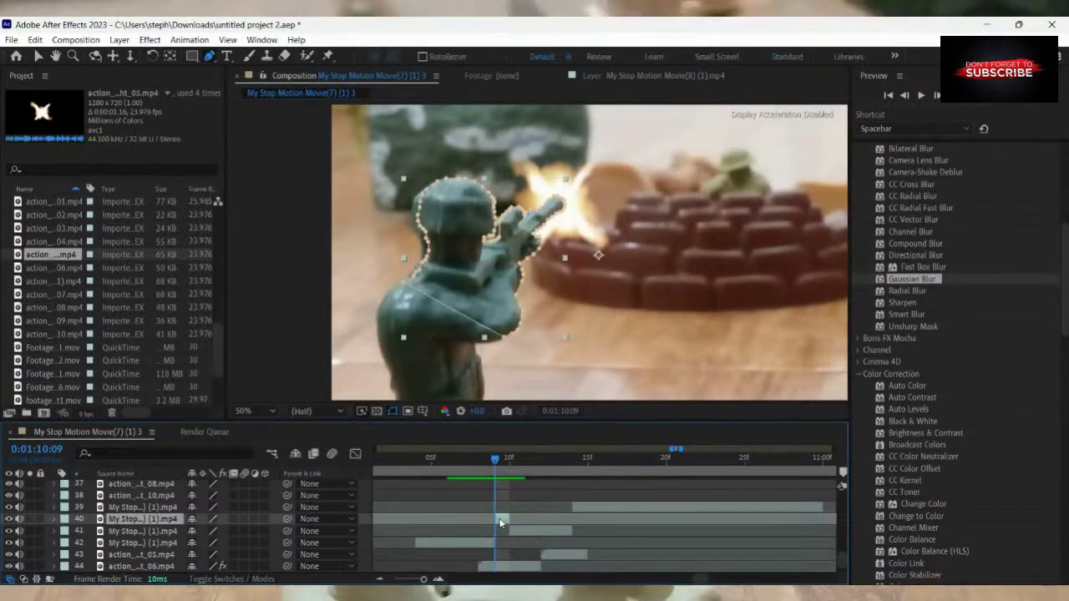
click(455, 252)
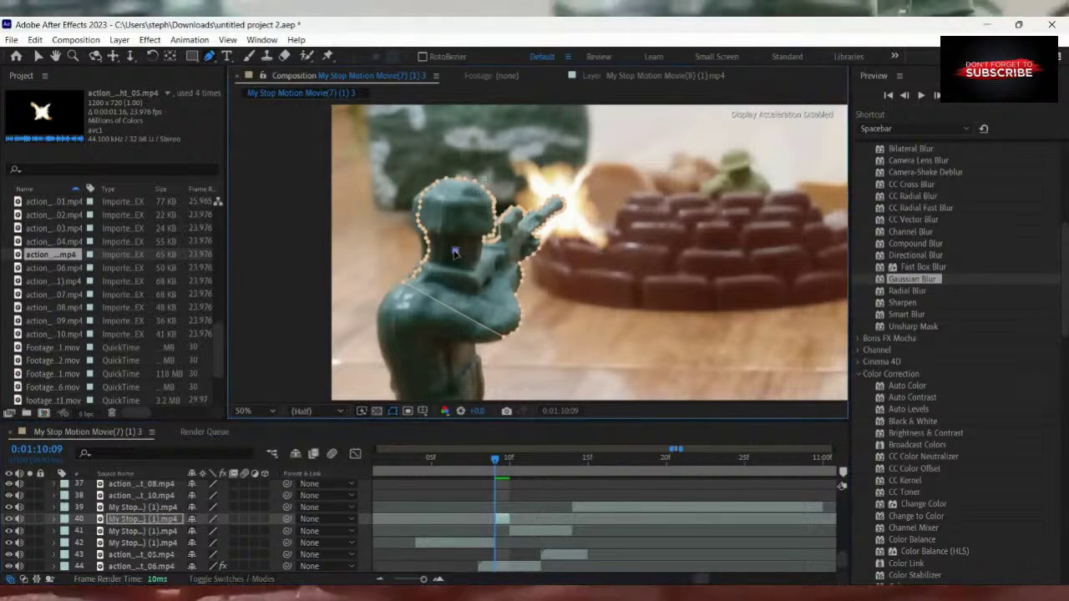
click(55, 56)
drag(470, 223, 466, 223)
click(37, 56)
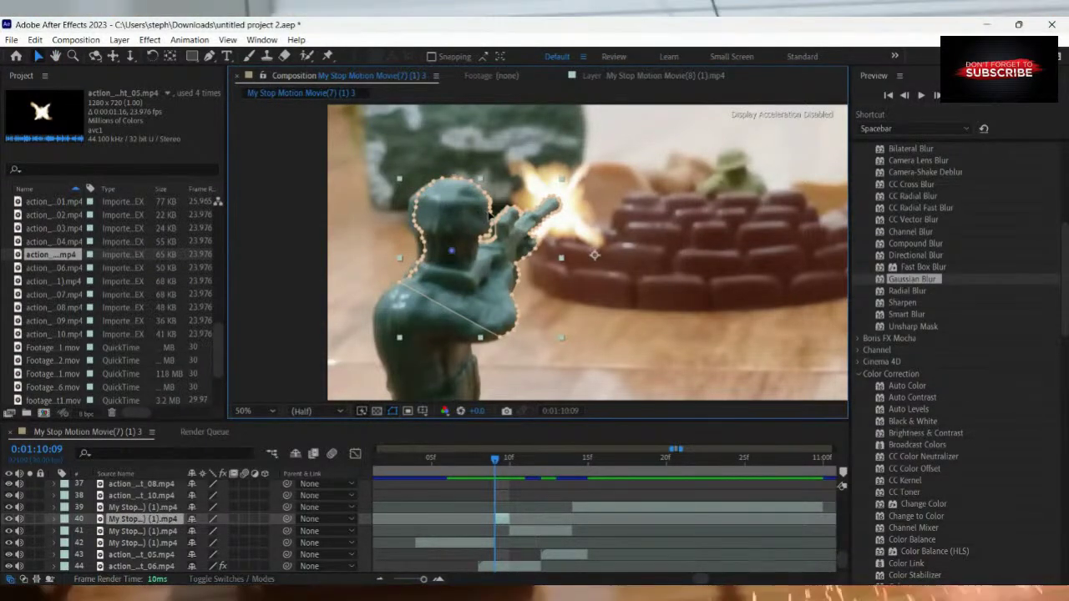
mouse_move(487, 211)
mouse_down()
mouse_move(466, 210)
mouse_move(478, 214)
mouse_up()
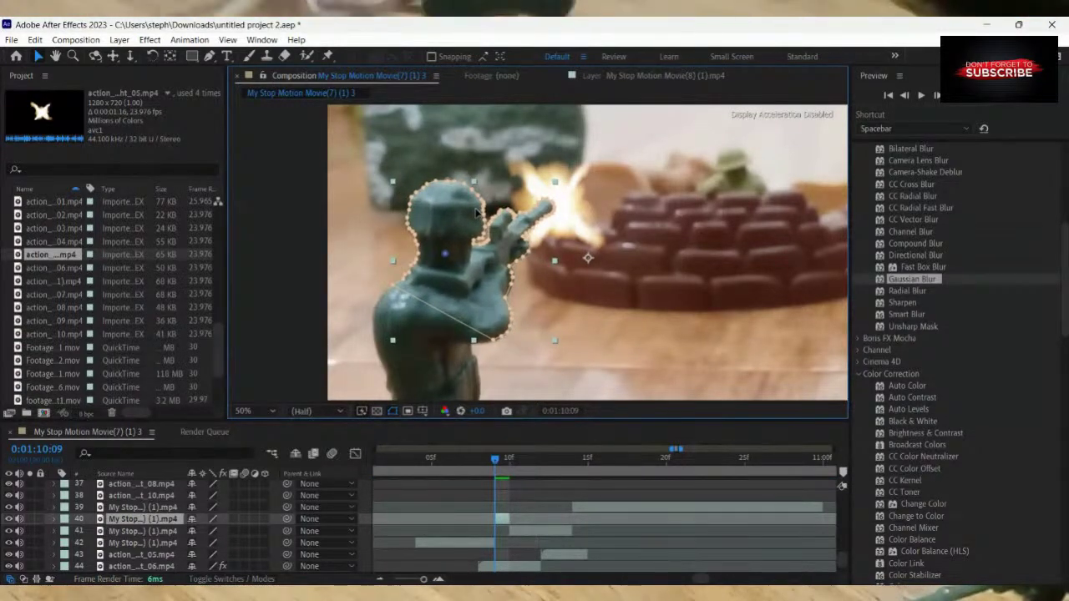
Split the soldier segment that starts at 0:01:10:14 at 0:01:10:16.
click(521, 505)
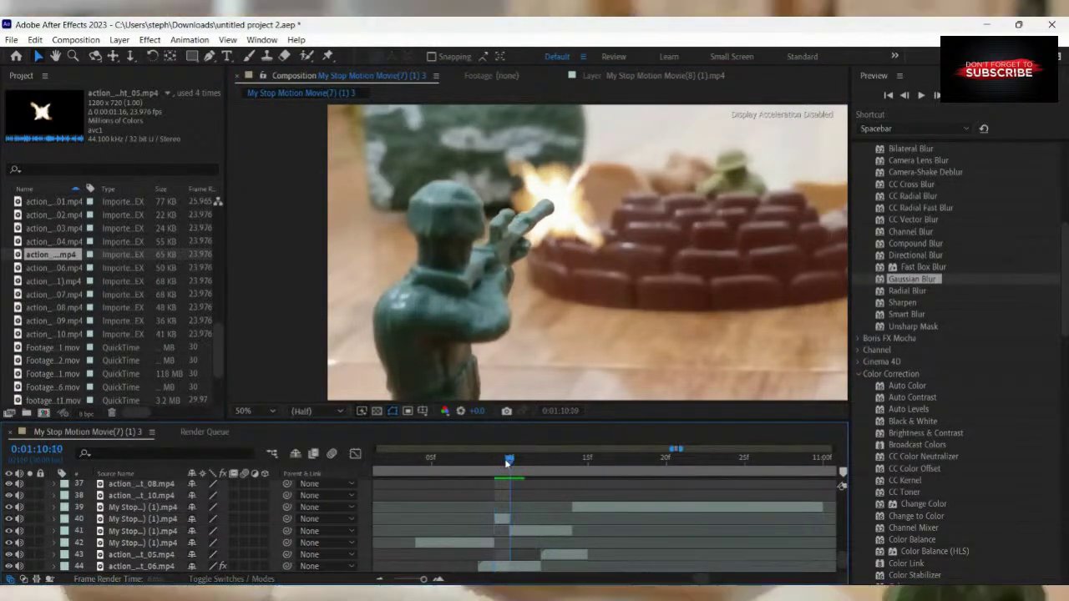
drag(508, 460, 603, 515)
click(602, 510)
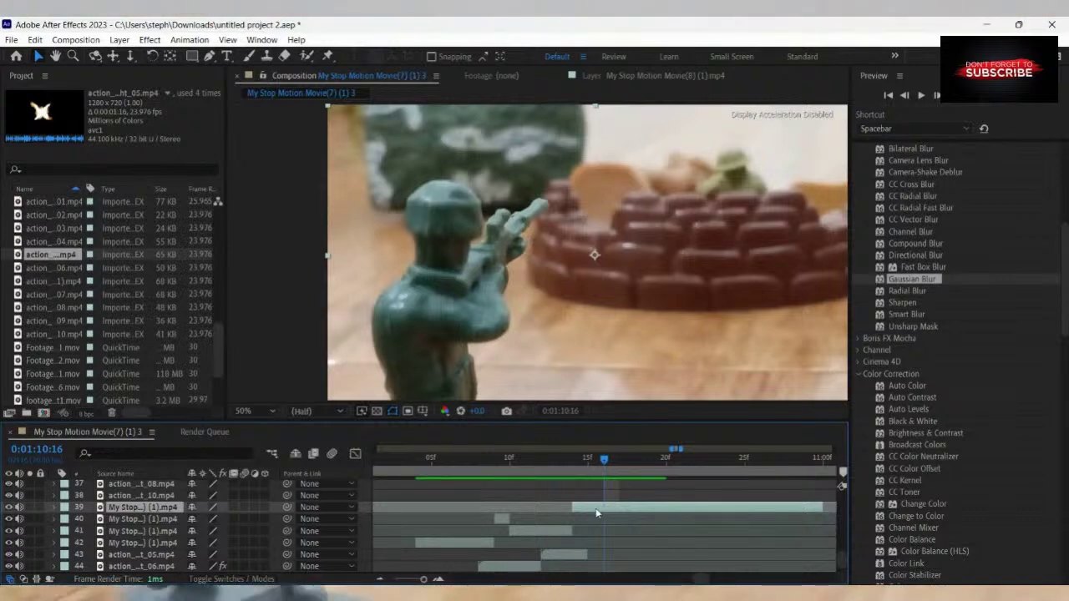
key(ctrl+shift+d)
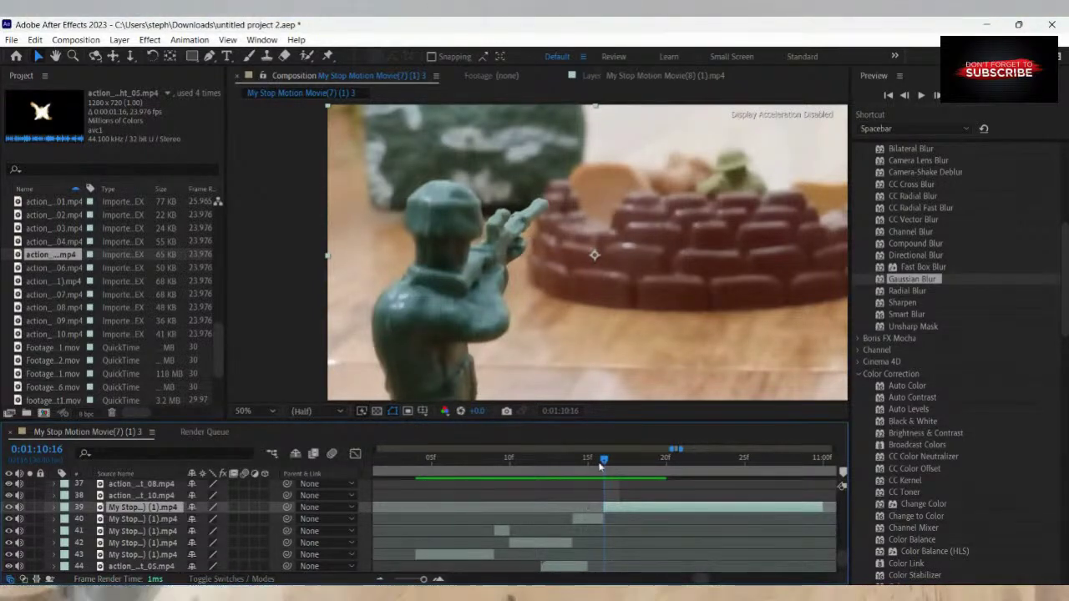
drag(596, 464, 601, 513)
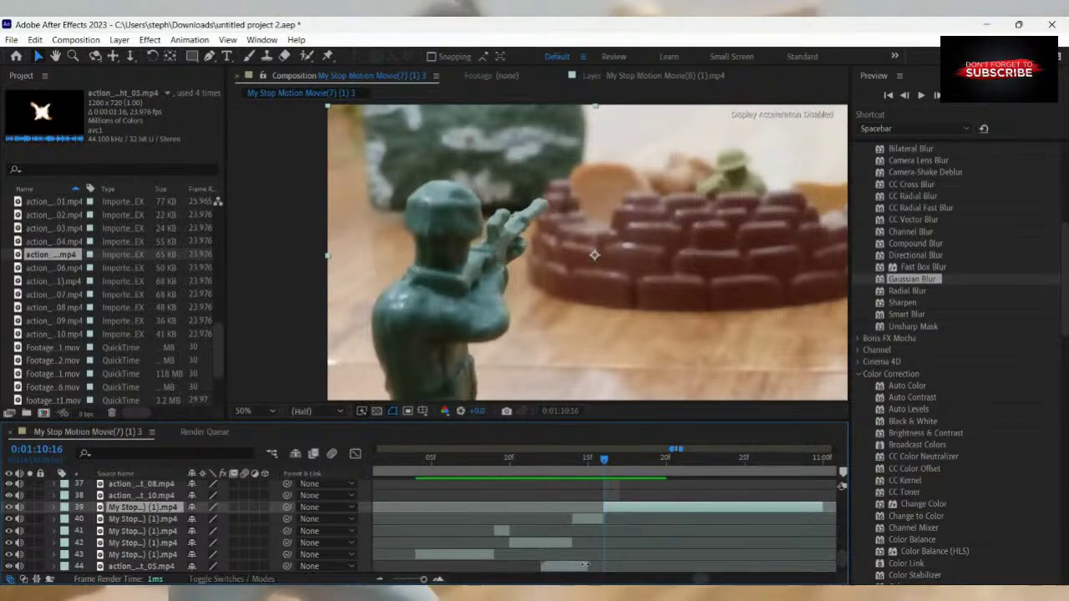
Extend muzzle-flash clip 05 to end at 0:01:10:16, and split the soldier segment above at 0:01:10:19.
click(585, 566)
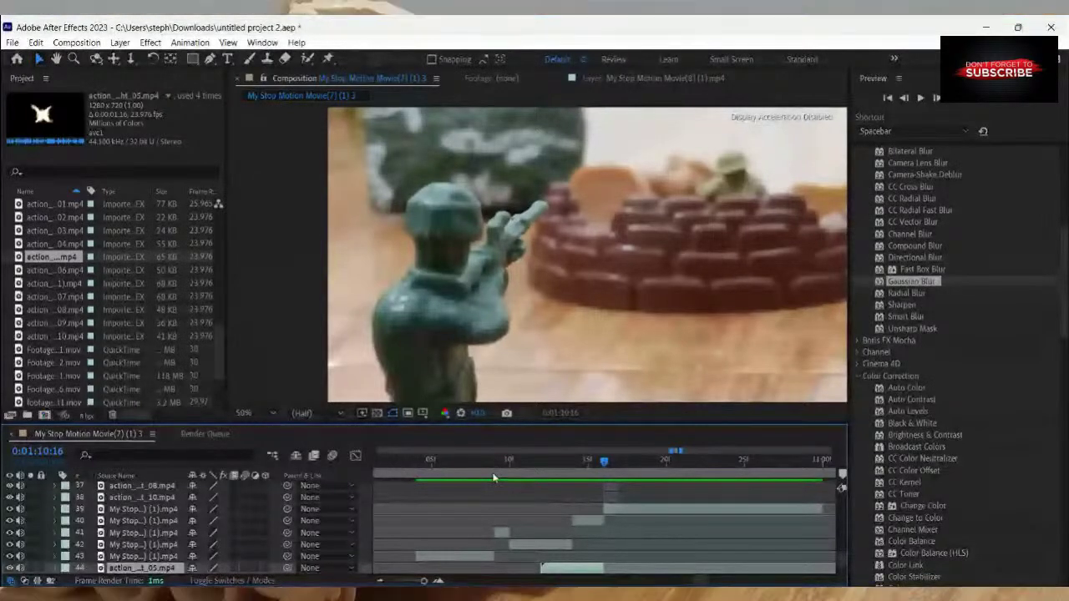
key(Page_Down)
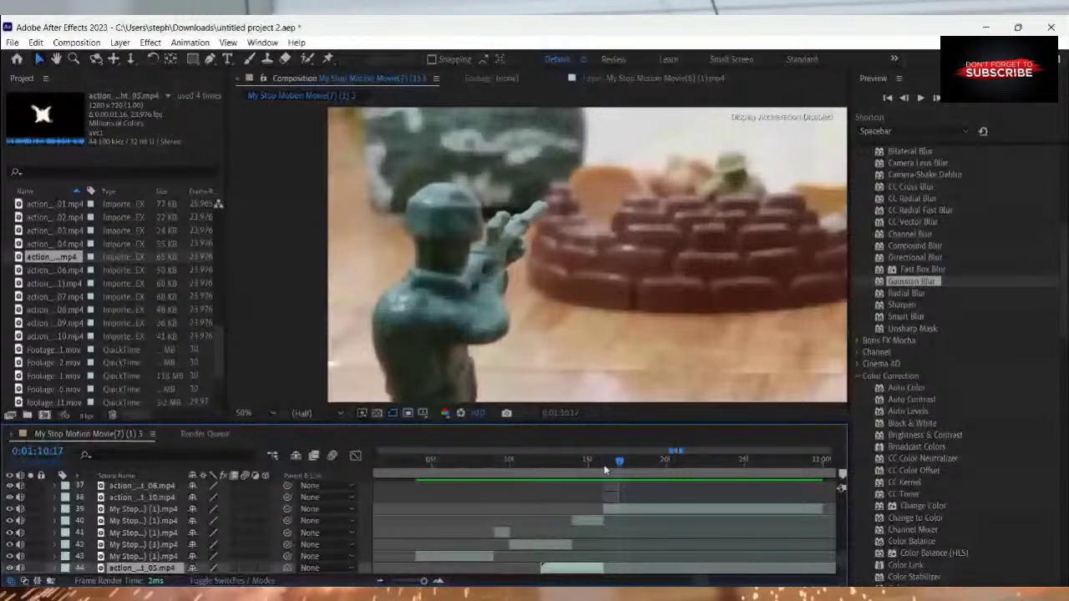
drag(619, 466, 639, 468)
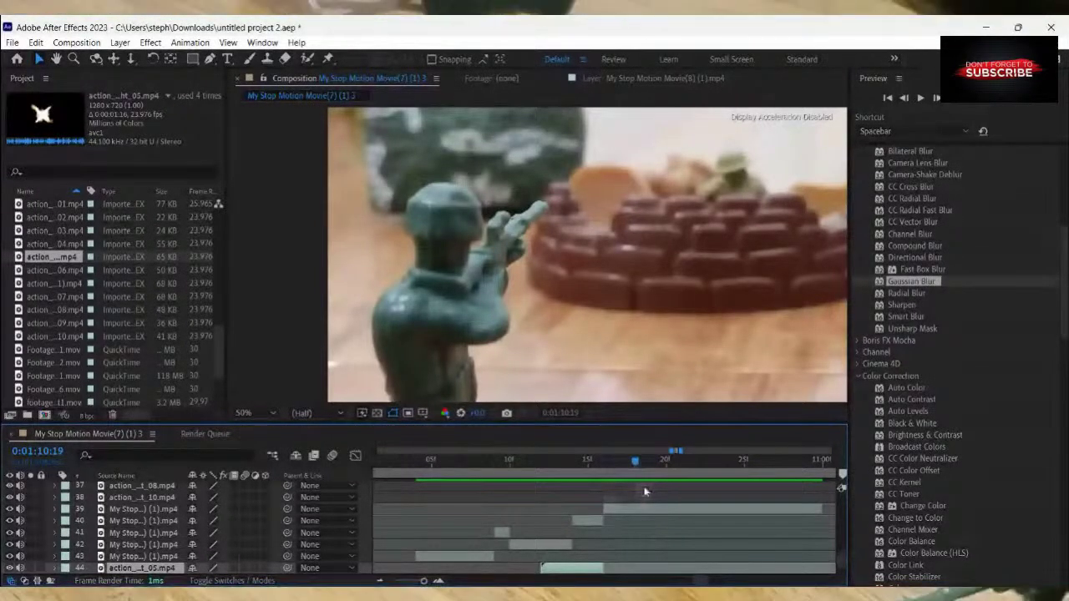
key(Page_Up)
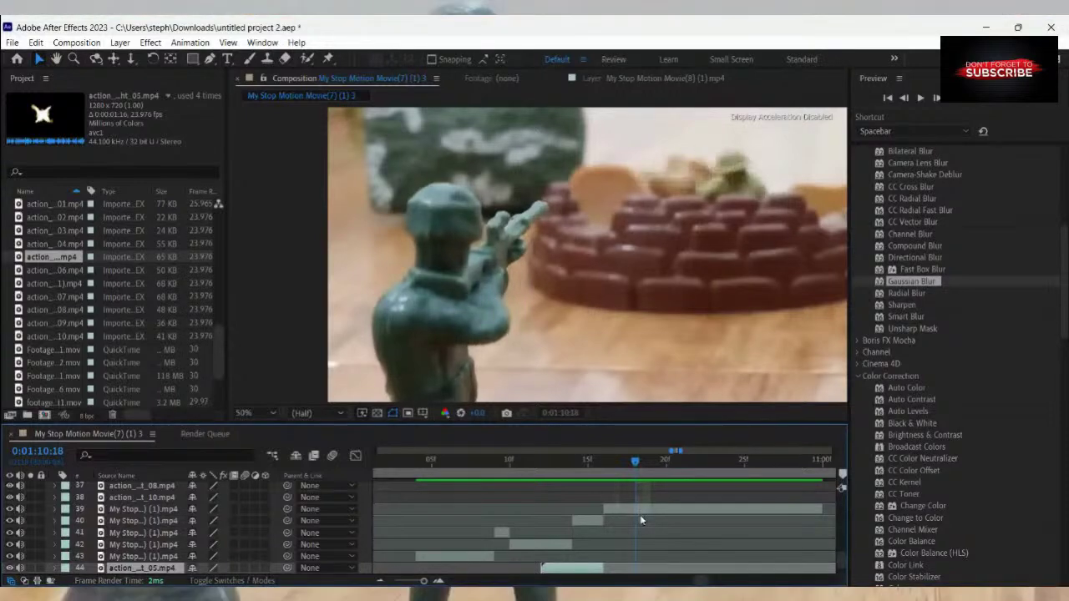
key(Page_Down)
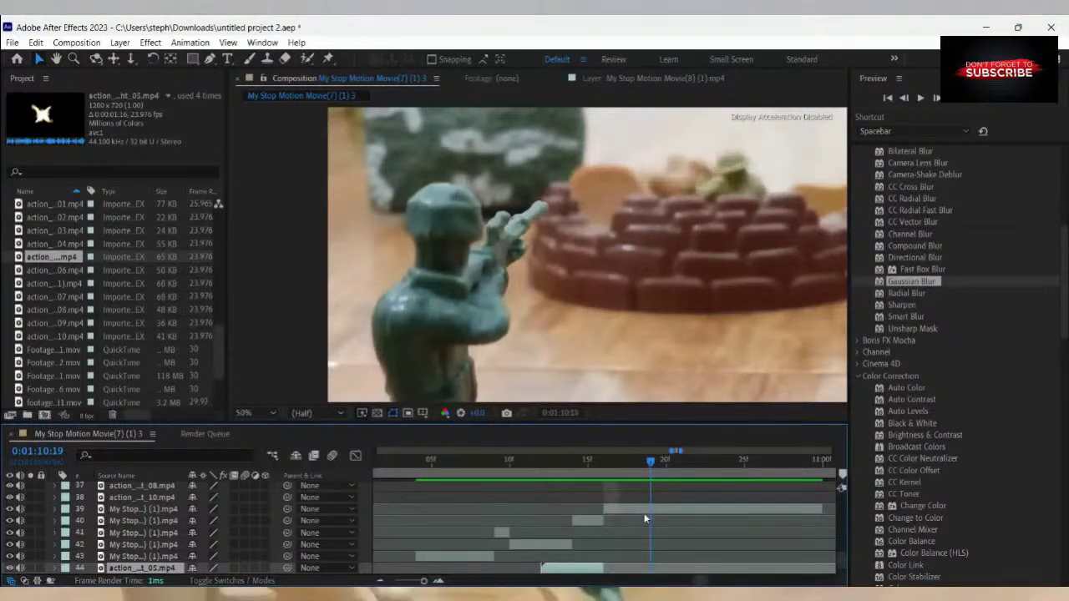
click(653, 511)
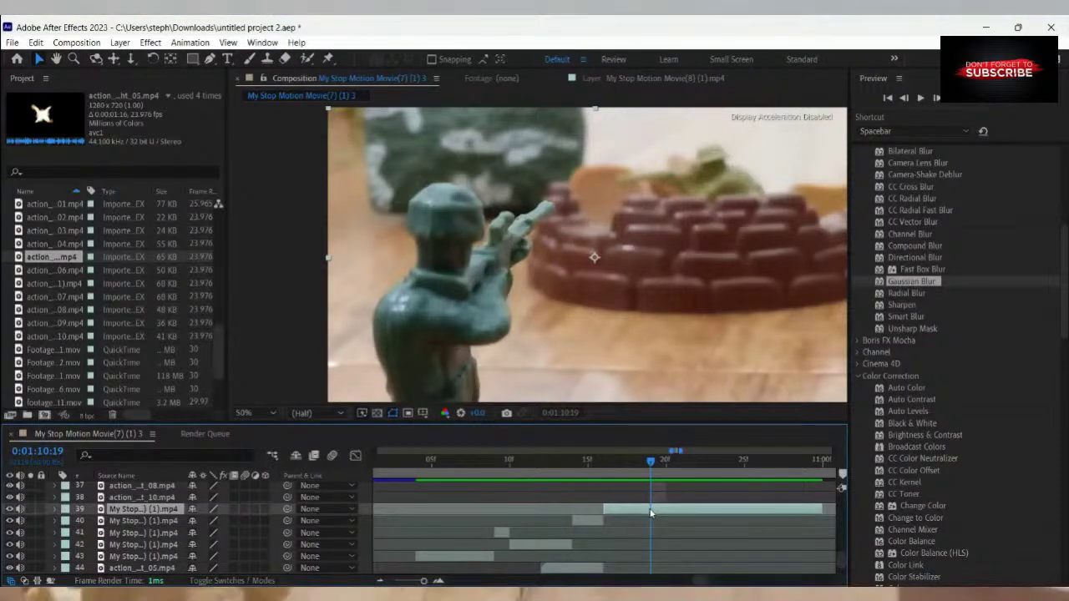
key(ctrl+shift+d)
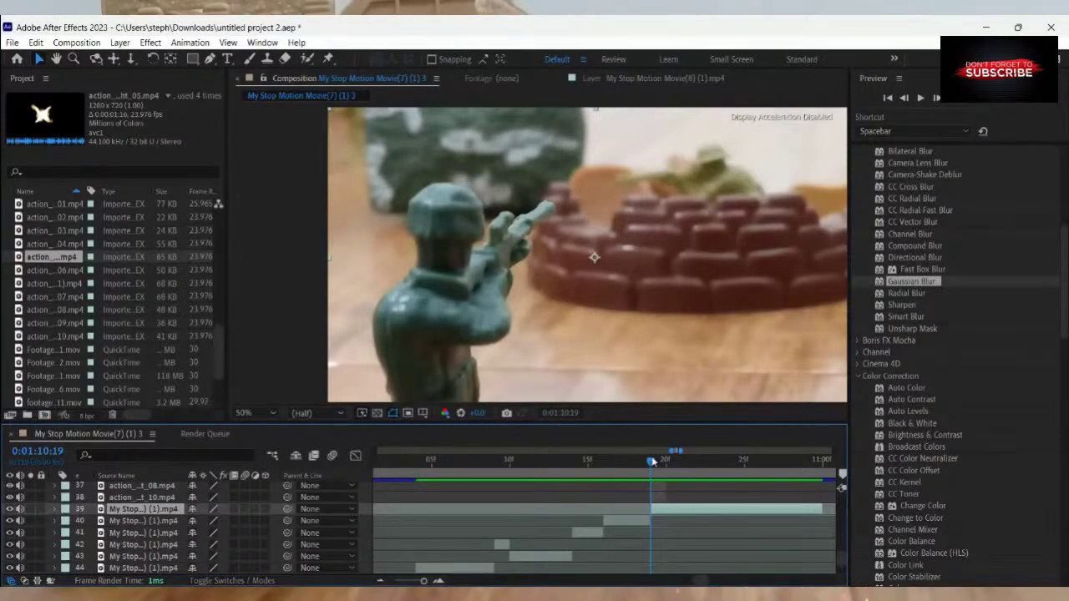
Place muzzle-flash clip 04 in the timeline starting at 0:01:10:16, directly beneath the new three-frame soldier segment.
drag(657, 485, 647, 518)
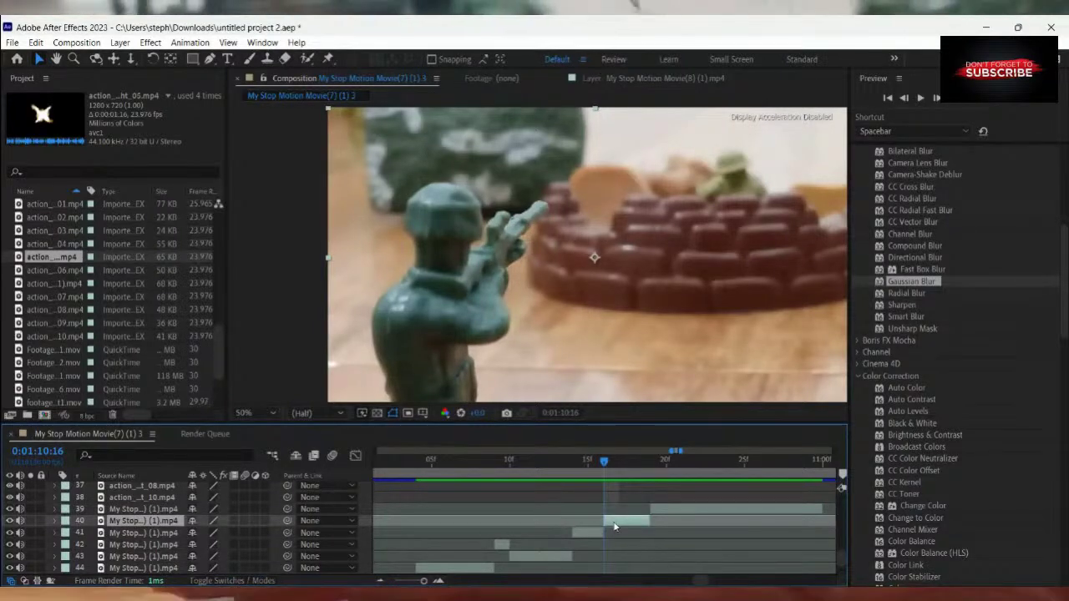
click(52, 244)
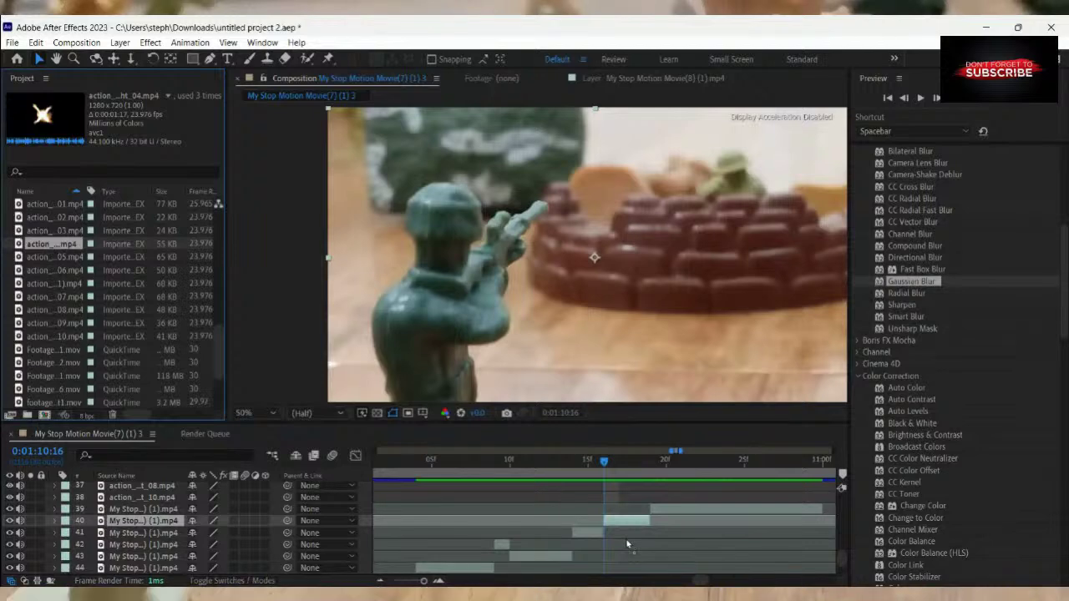
drag(627, 544, 635, 534)
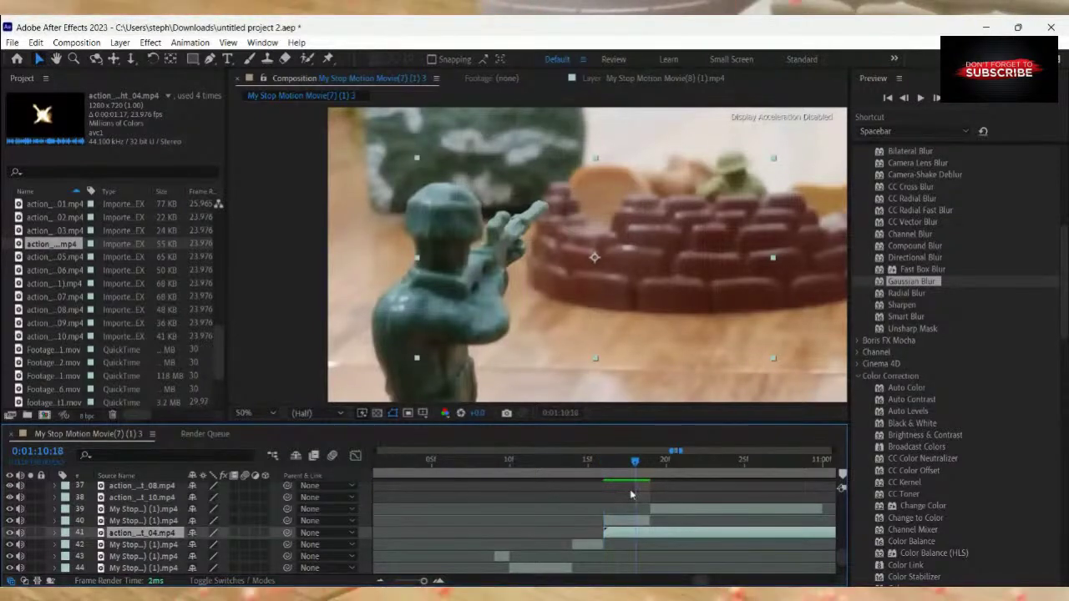
Split muzzle-flash clip 04 at 0:01:10:20 and delete the part after it.
drag(624, 481, 666, 504)
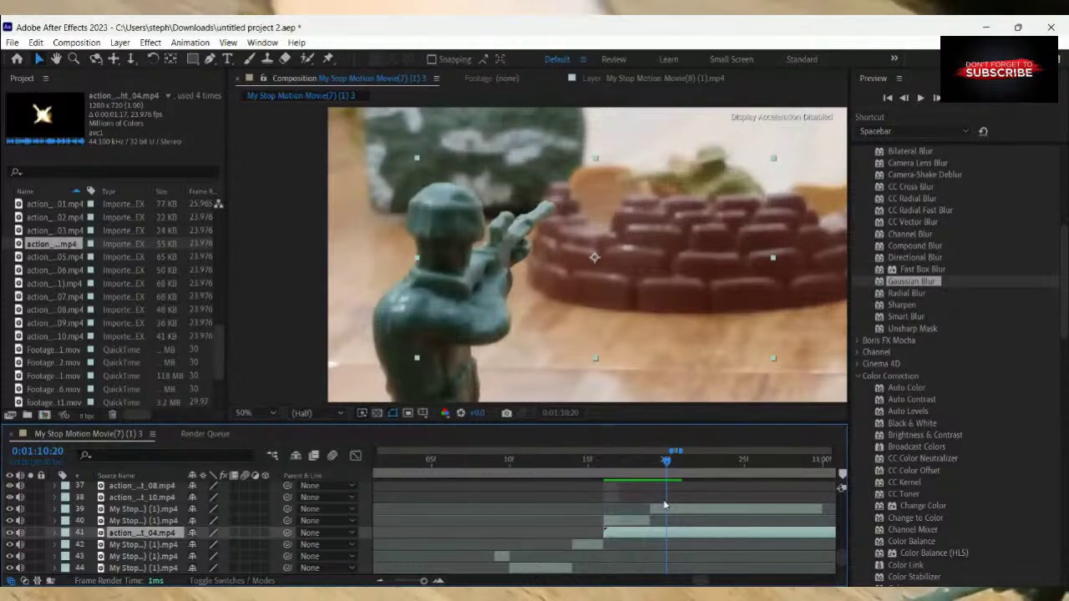
scroll(658, 521, down, 1)
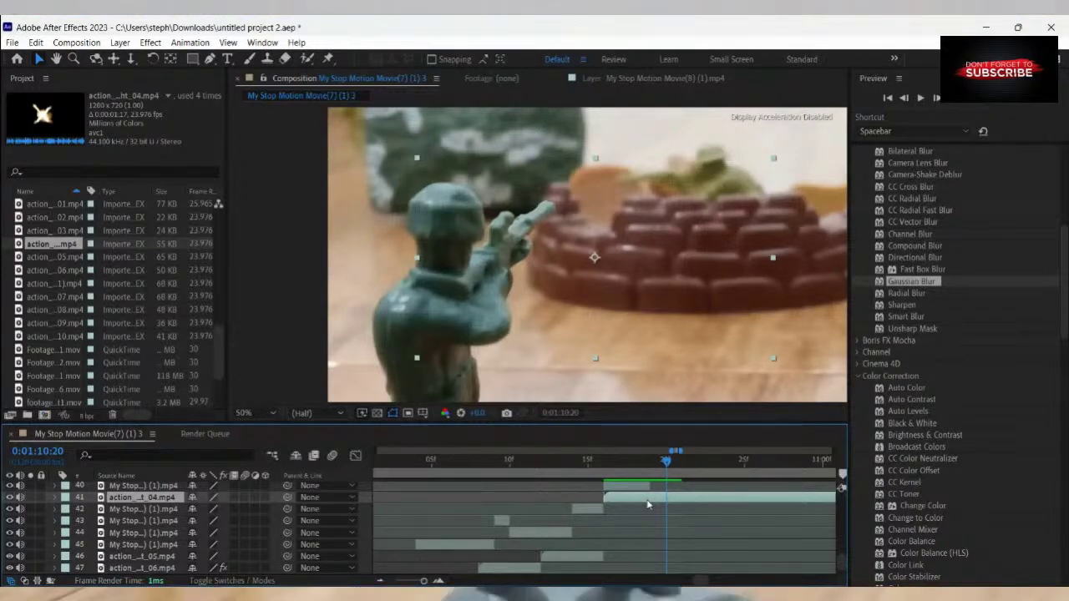
key(space)
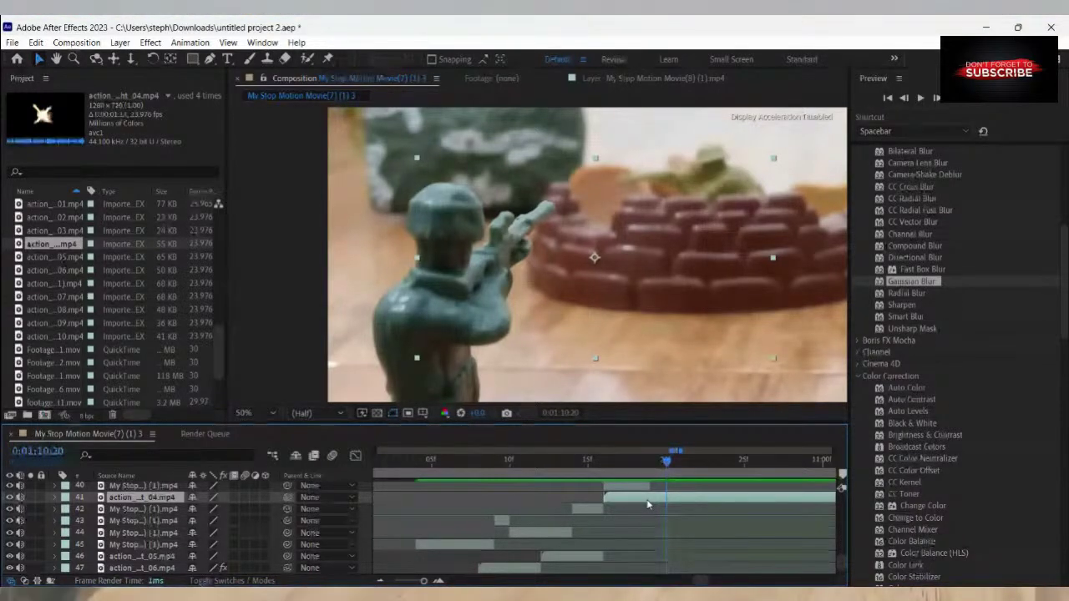
key(ctrl+shift+d)
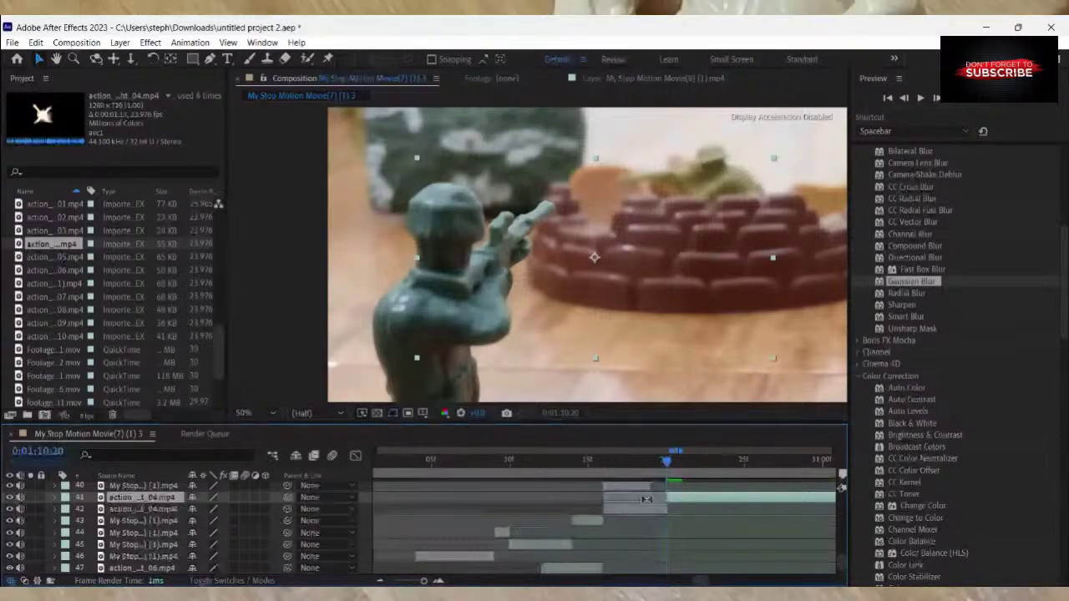
key(Delete)
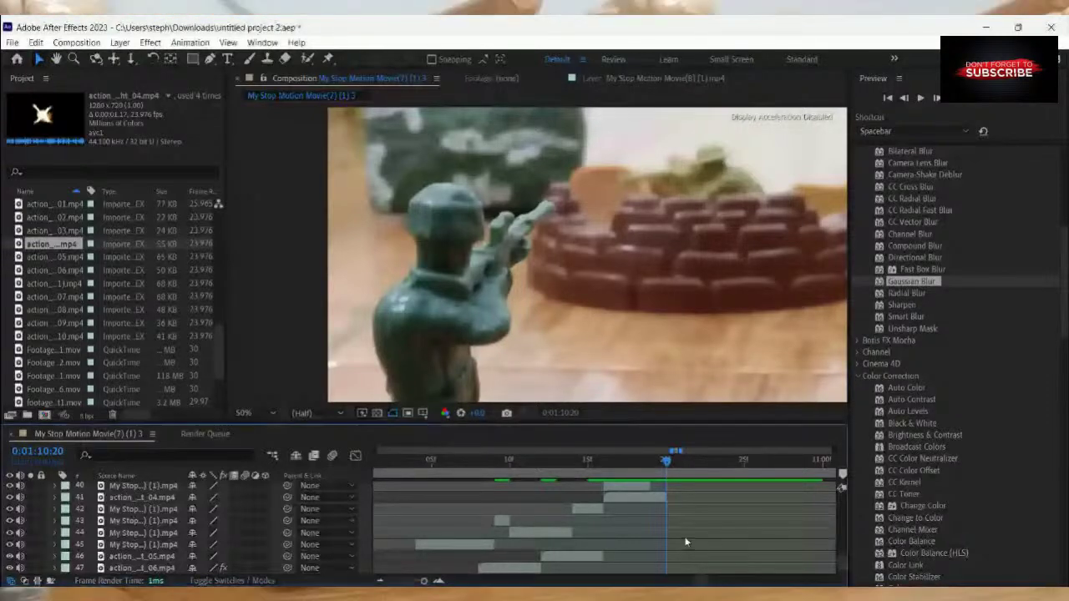
Split the soldier segment that starts at 0:01:10:19 at 0:01:10:22.
scroll(668, 513, up, 5)
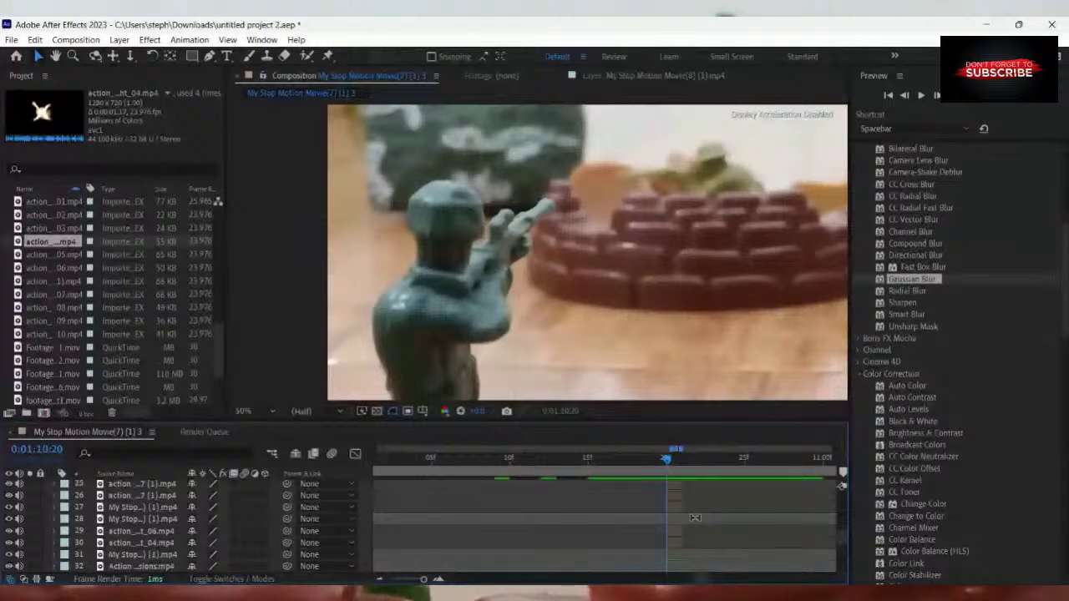
scroll(693, 518, down, 2)
scroll(676, 506, down, 2)
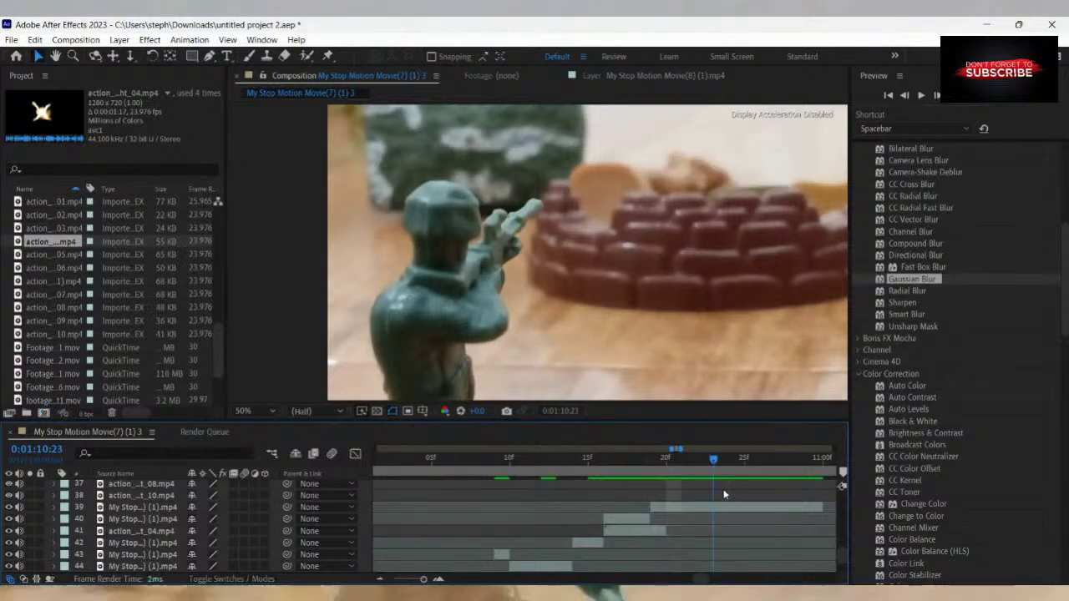
key(Page_Down)
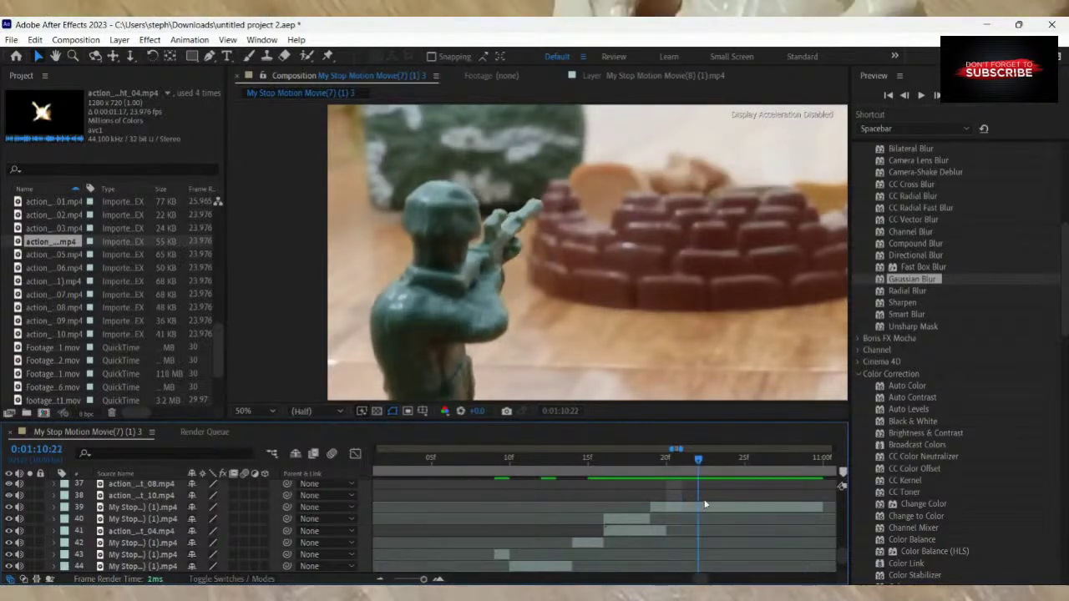
key(Page_Up)
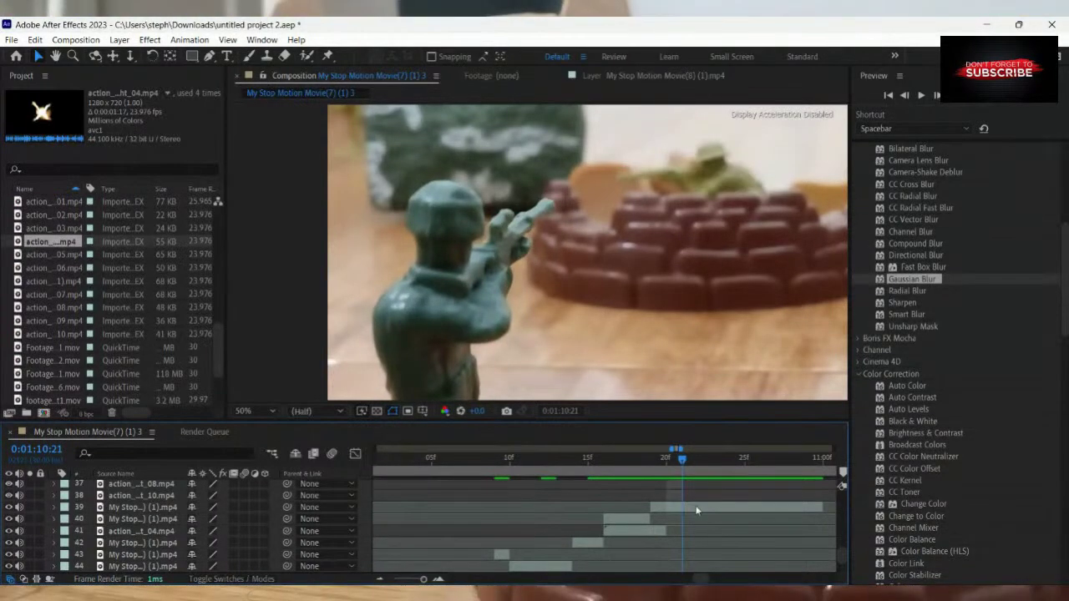
click(704, 508)
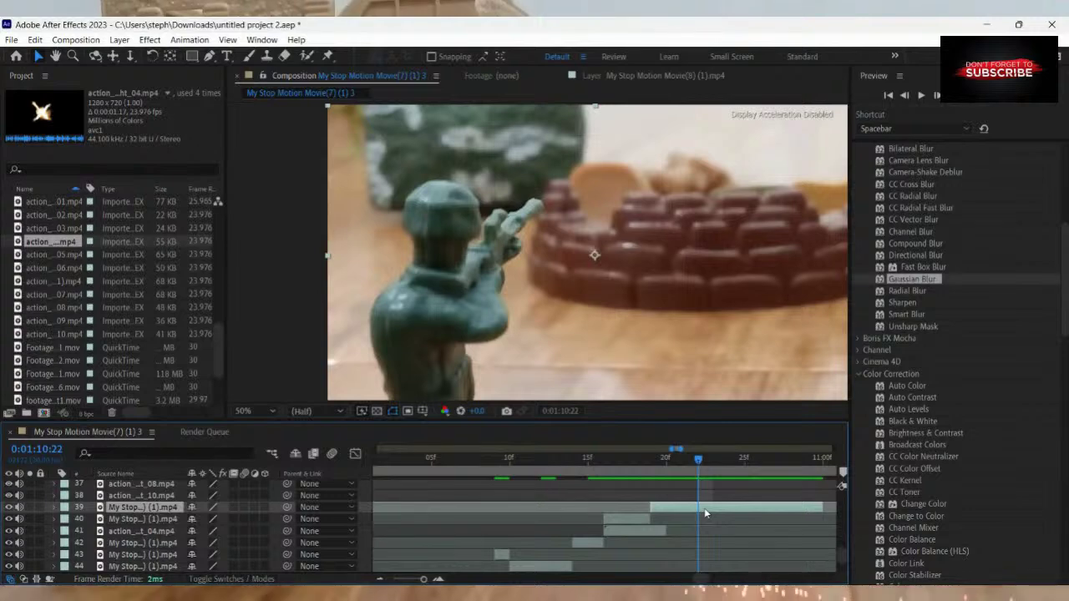
key(ctrl+shift+d)
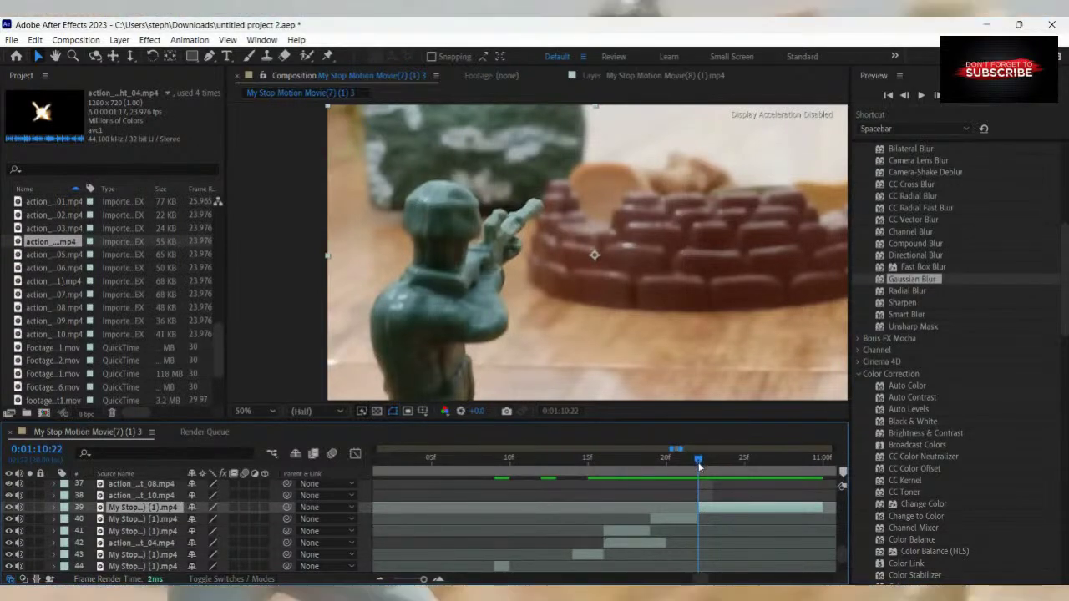
Start a Pen mask on muzzle-flash clip 04 at 0:01:10:16, tracing the underside of the rifle barrel from just above the supporting hand.
click(666, 473)
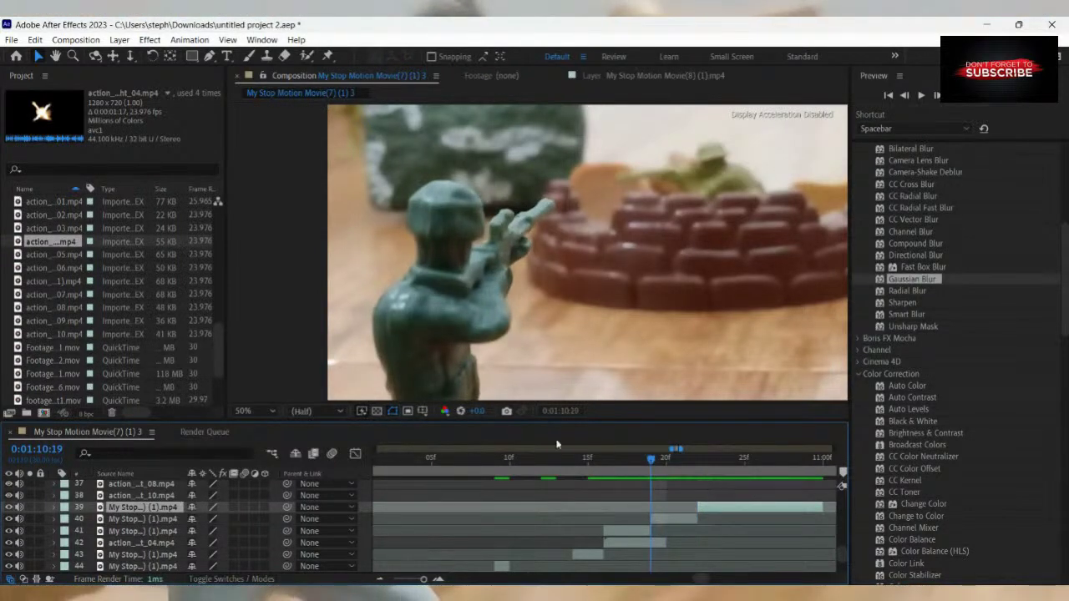
scroll(717, 553, up, 1)
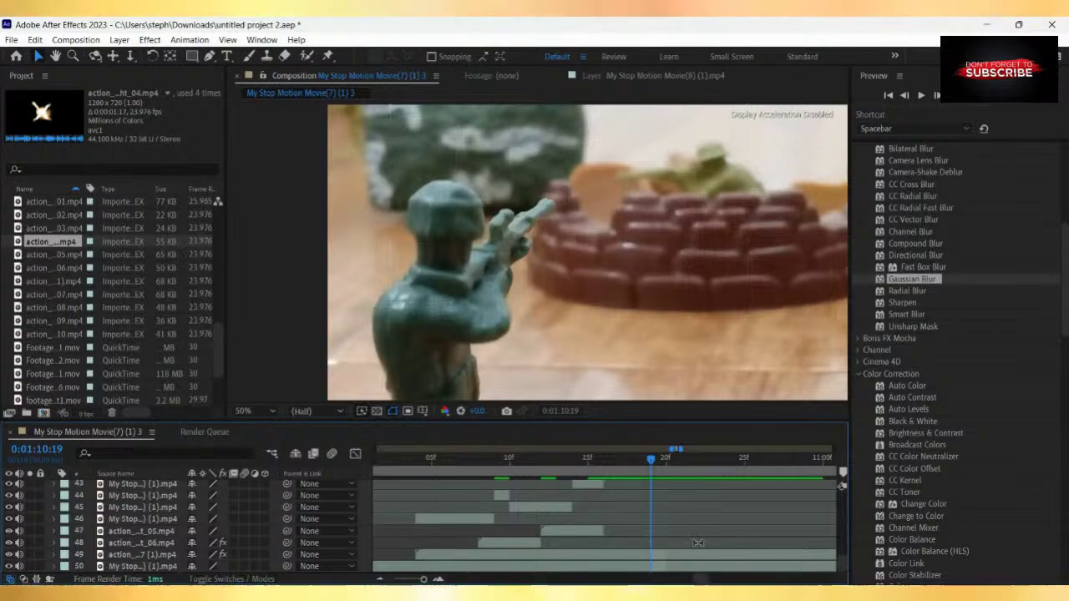
scroll(659, 553, up, 2)
scroll(659, 554, down, 3)
click(609, 543)
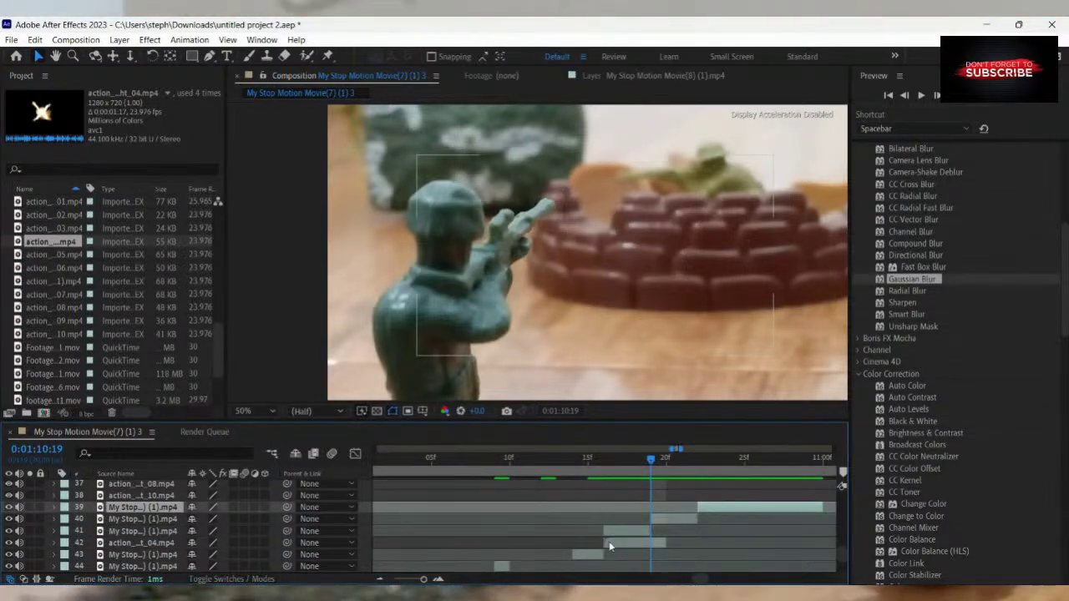
drag(656, 473, 608, 514)
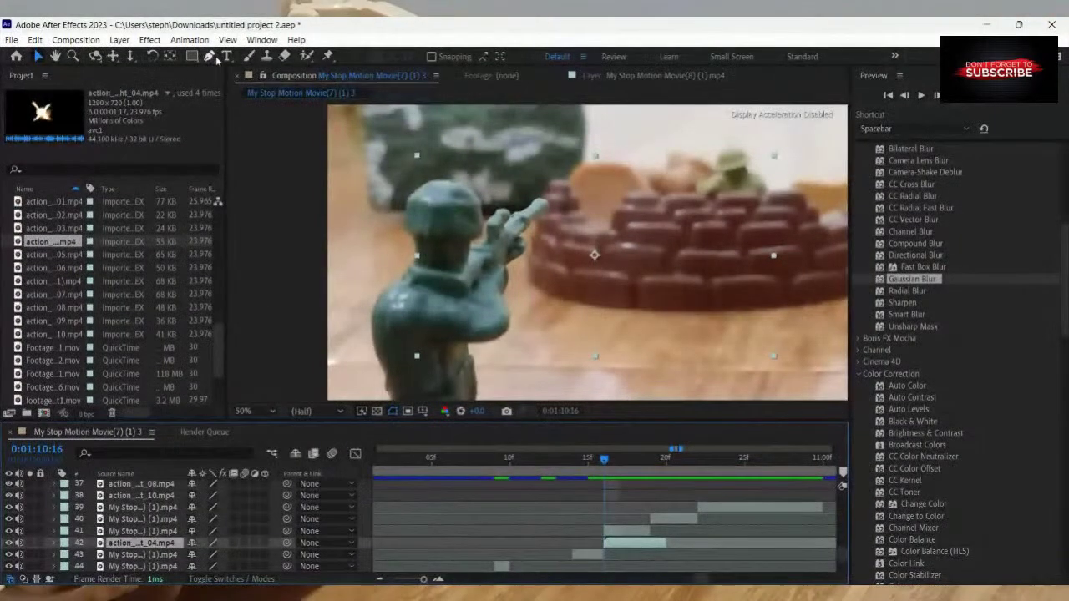
click(208, 56)
key(slash)
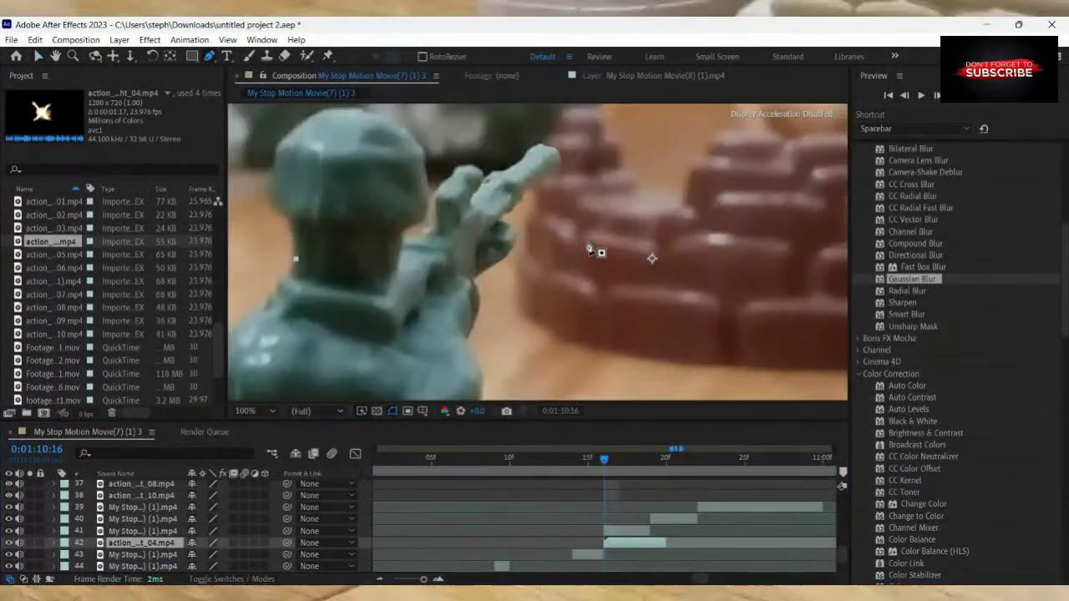
click(503, 221)
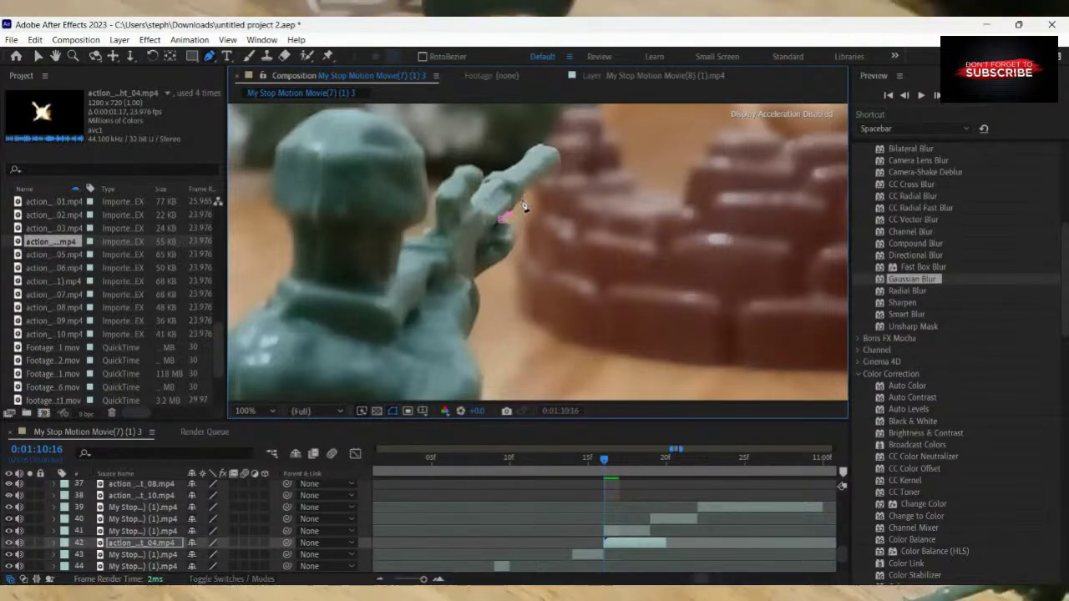
click(517, 204)
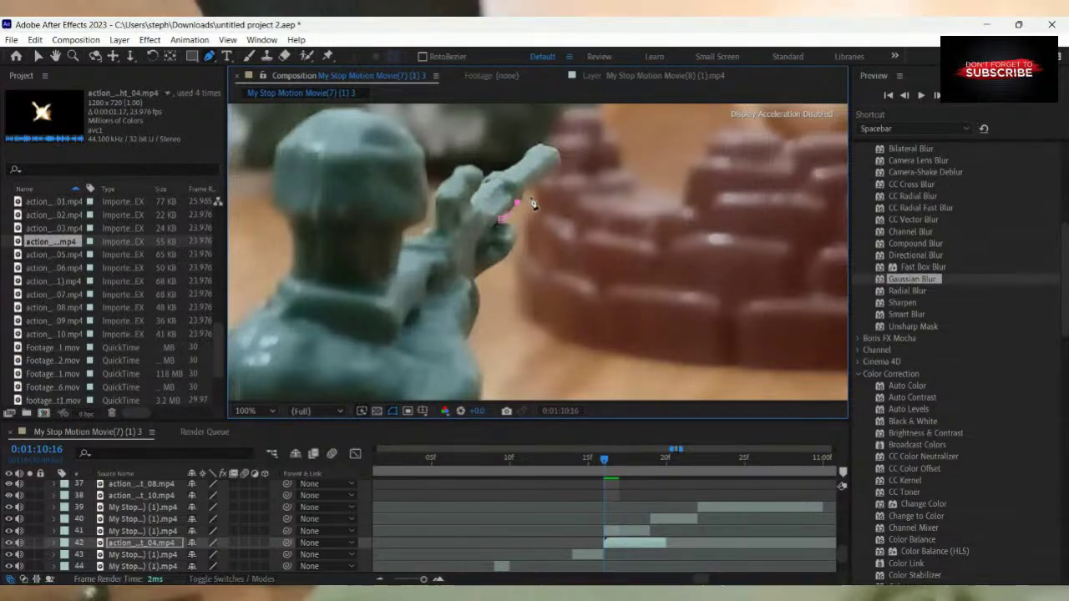
scroll(534, 201, up, 1)
click(490, 279)
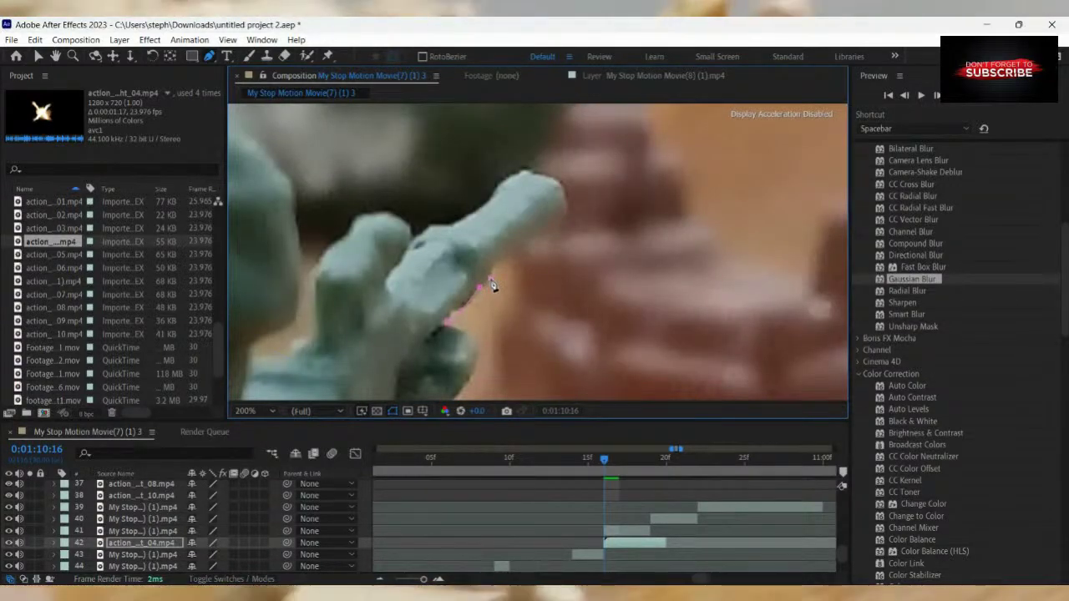
Extend the mask on muzzle-flash clip 04 around the rifle muzzle, back along the rifle's top edge and down its rear end.
scroll(510, 266, down, 1)
scroll(510, 267, down, 3)
scroll(534, 260, up, 3)
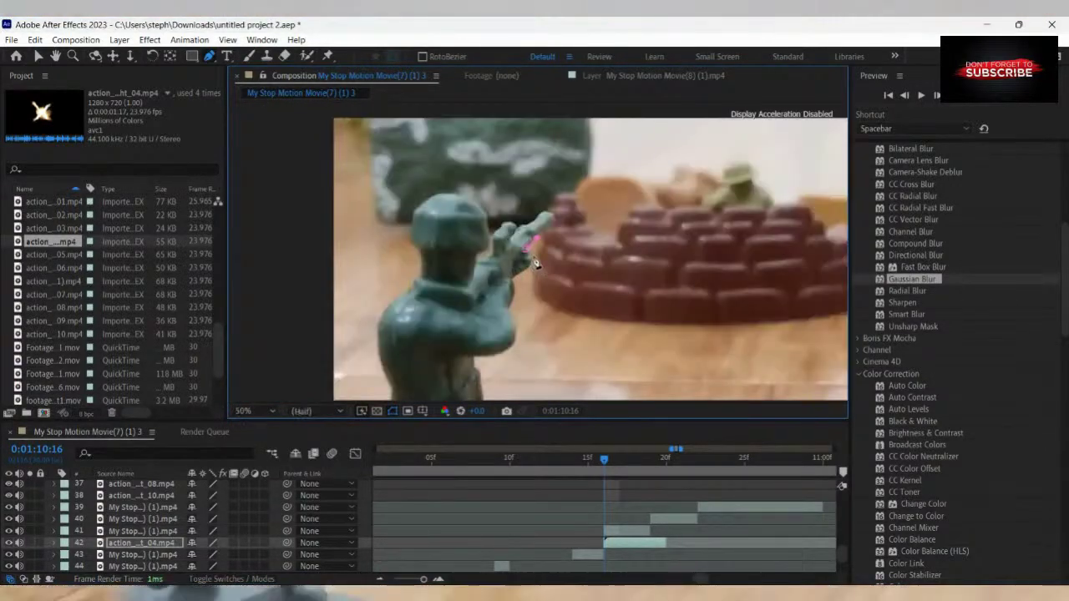
scroll(539, 208, down, 1)
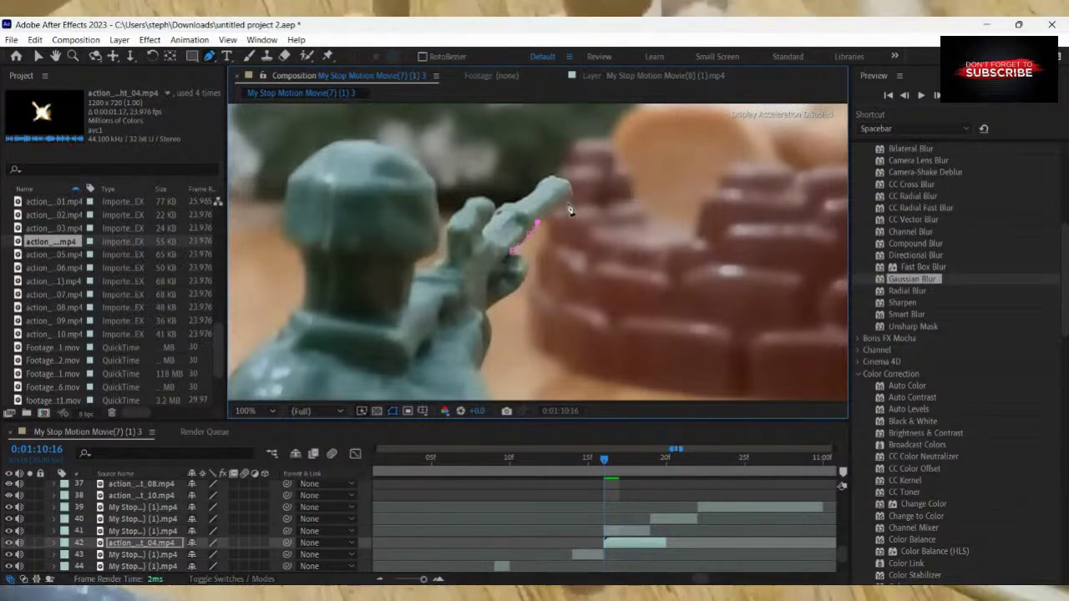
click(570, 202)
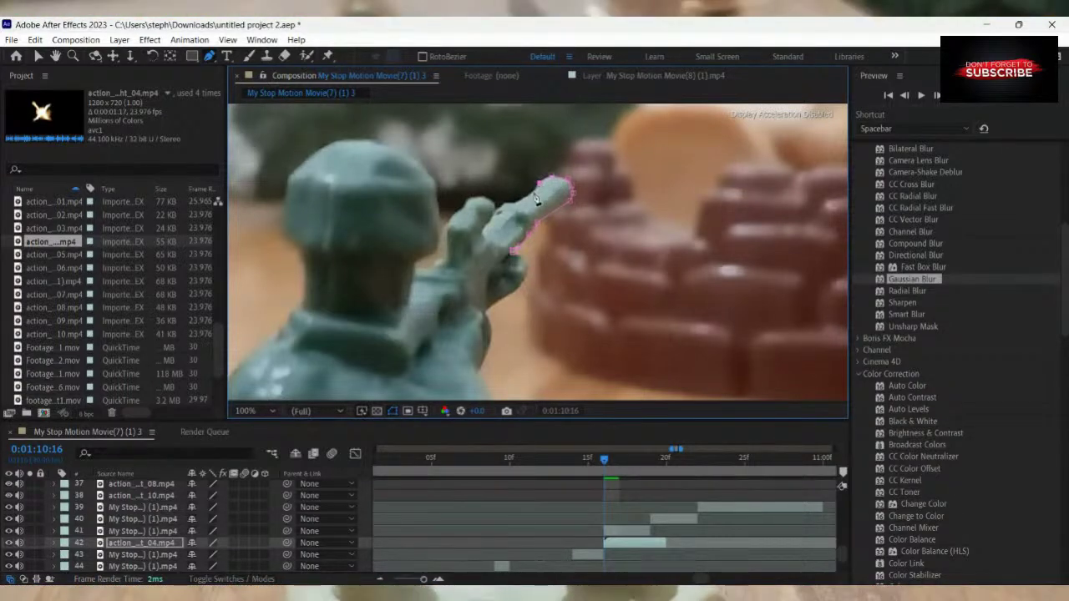
click(467, 200)
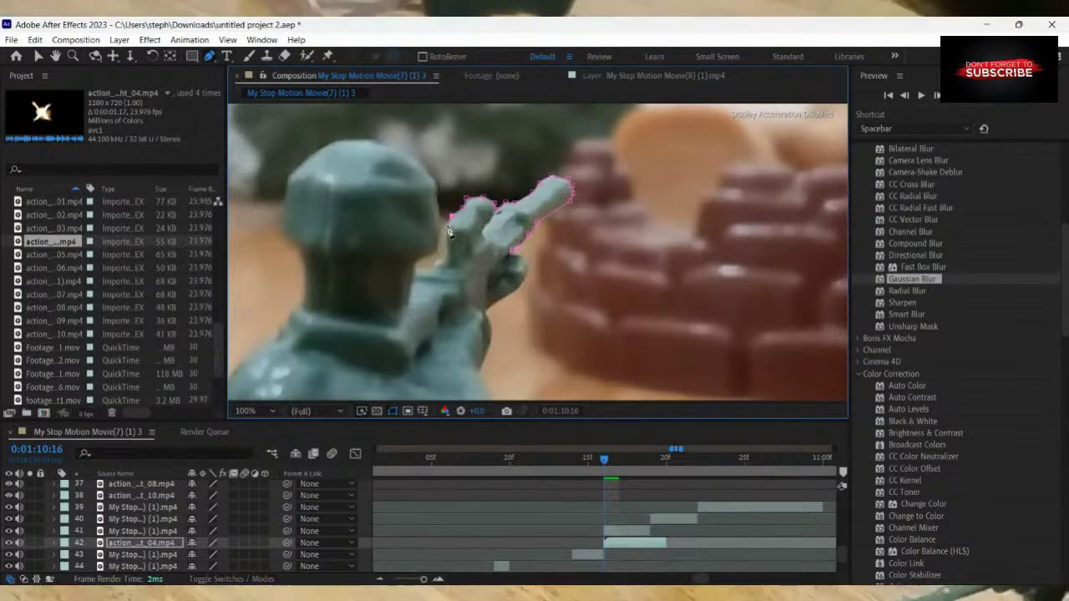
click(448, 228)
click(448, 255)
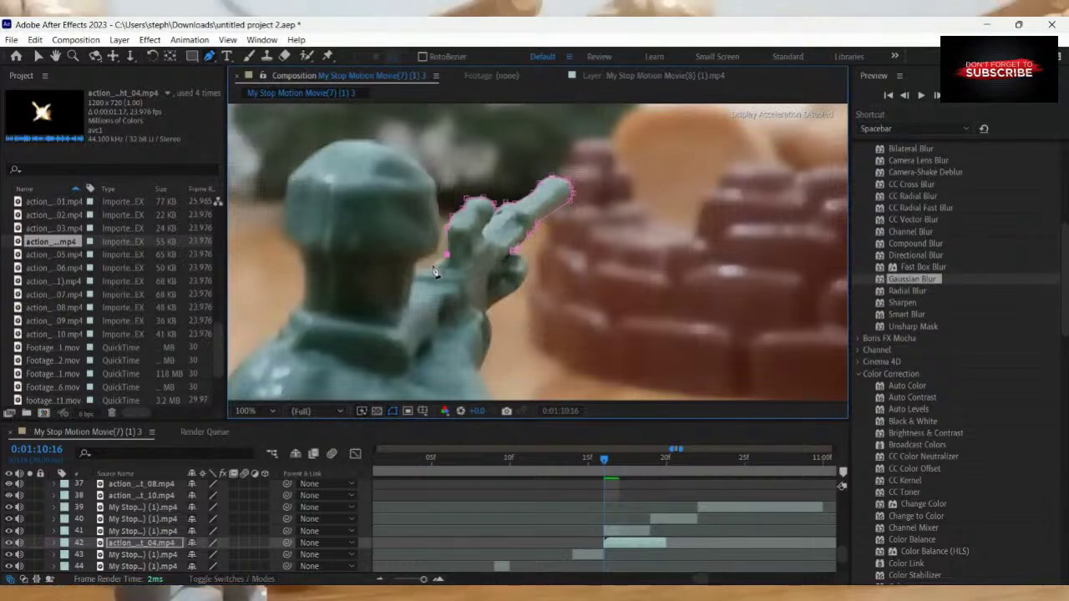
Trace the clip 04 mask through the gap between rifle and face and up the front edge of the soldier's helmet.
click(417, 269)
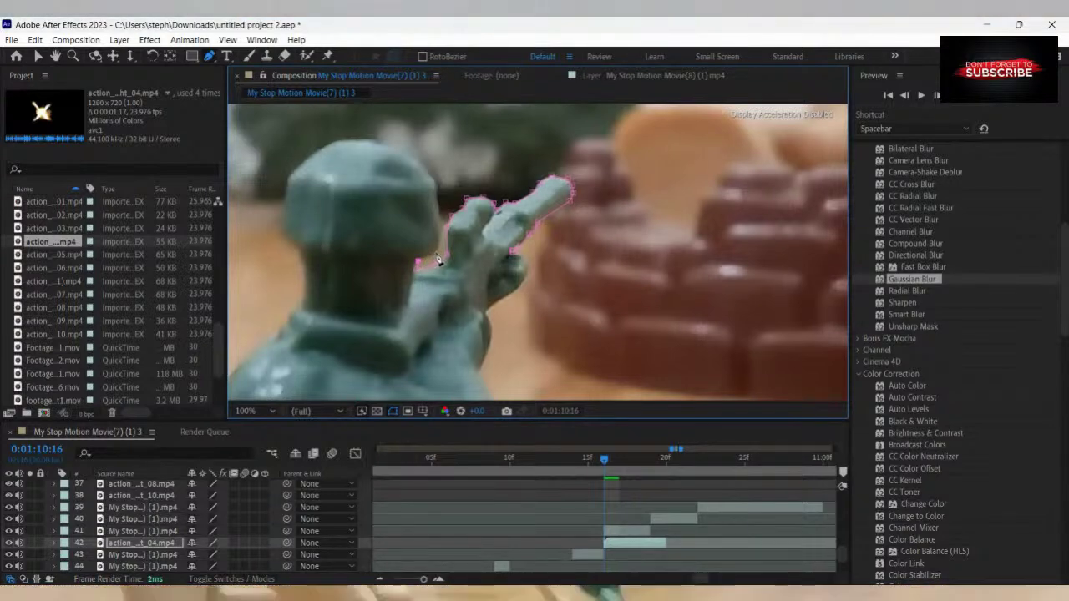
click(437, 253)
click(439, 234)
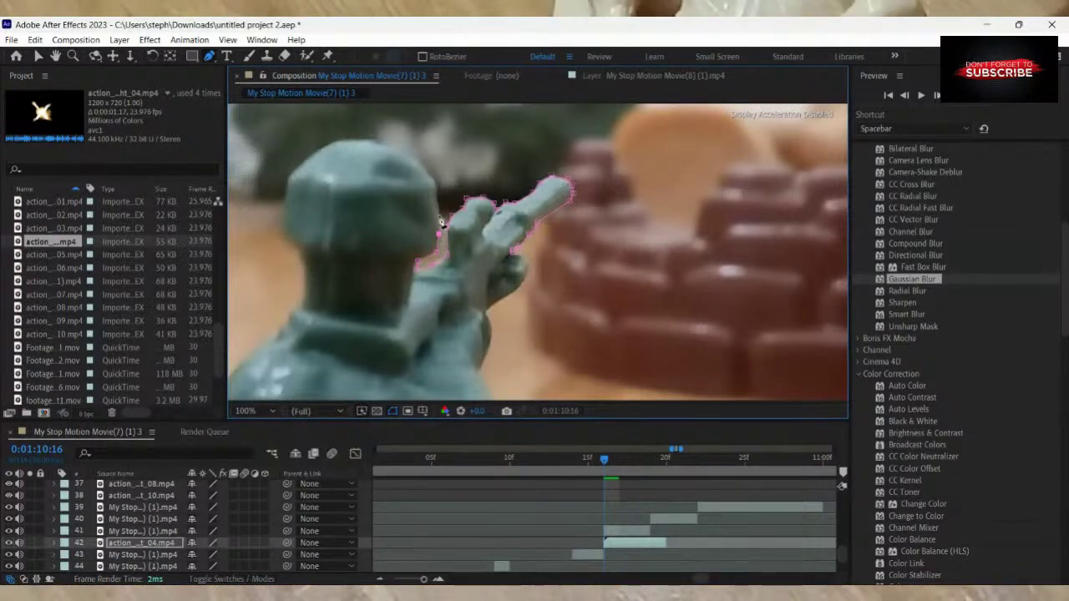
click(436, 215)
click(437, 189)
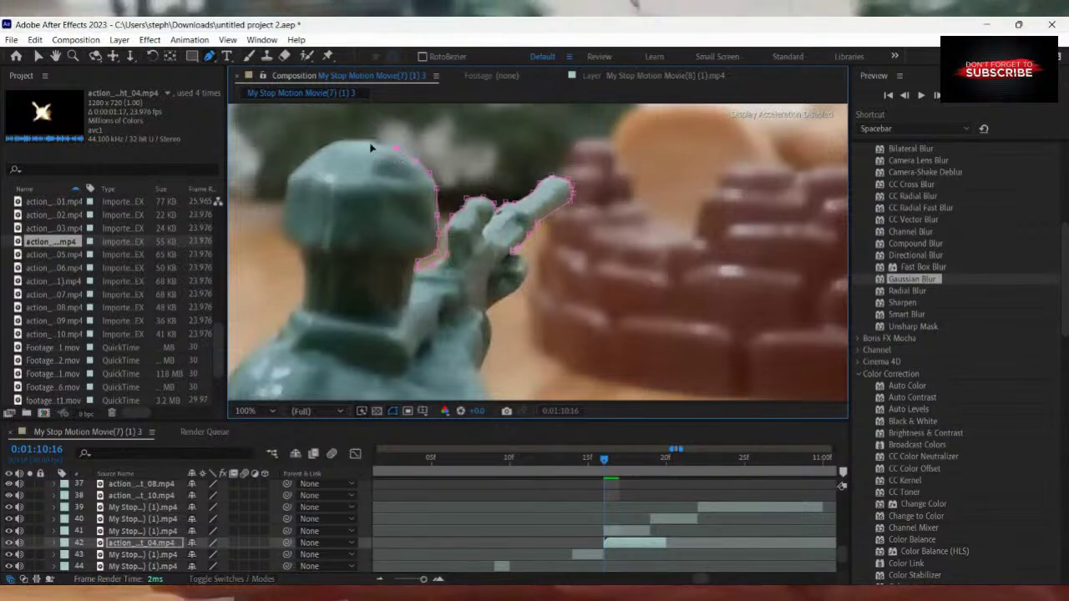
Continue the clip 04 mask over the helmet crown and down the back of the helmet and neck to the shoulder.
scroll(463, 179, down, 4)
scroll(463, 180, up, 6)
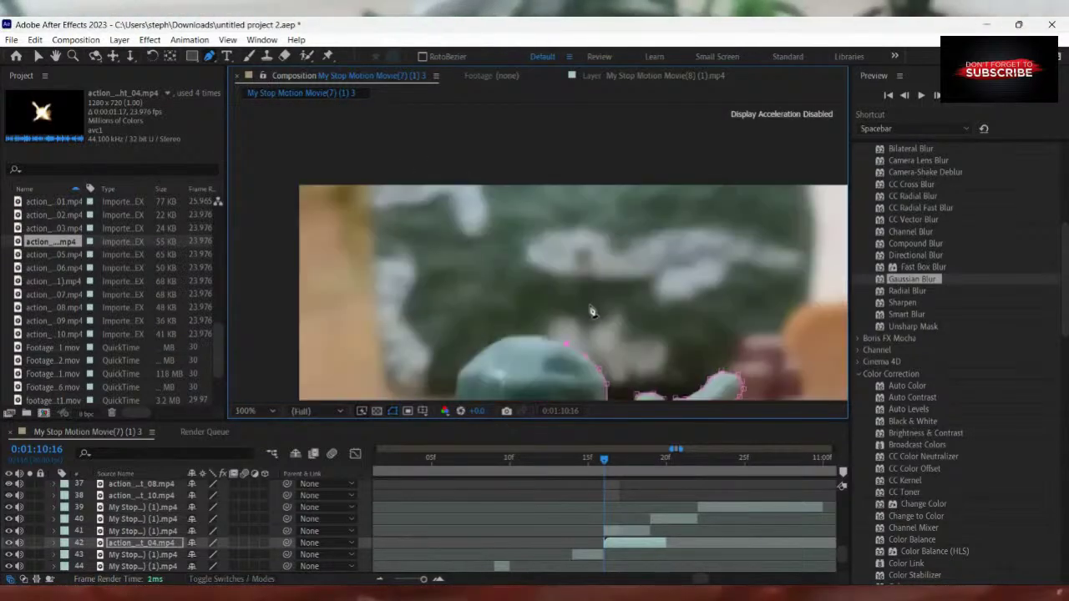
scroll(559, 338, down, 4)
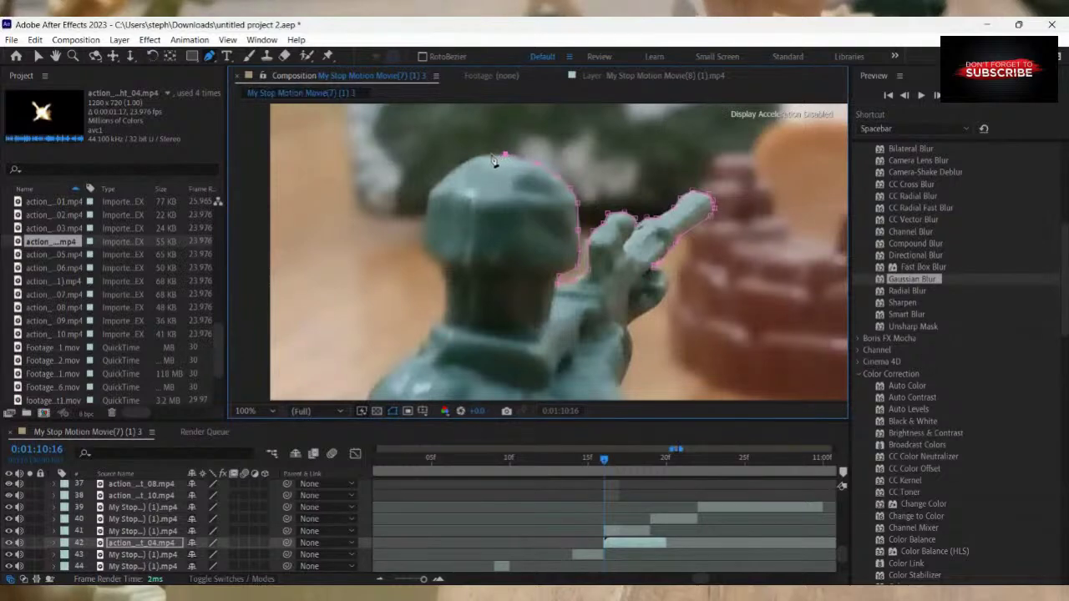
click(451, 171)
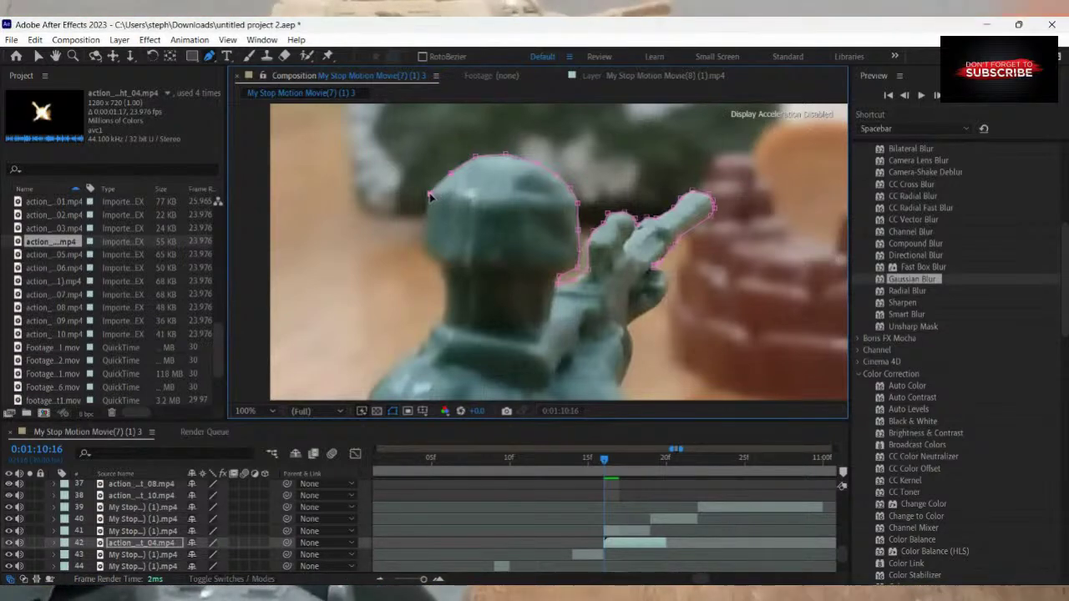
click(424, 253)
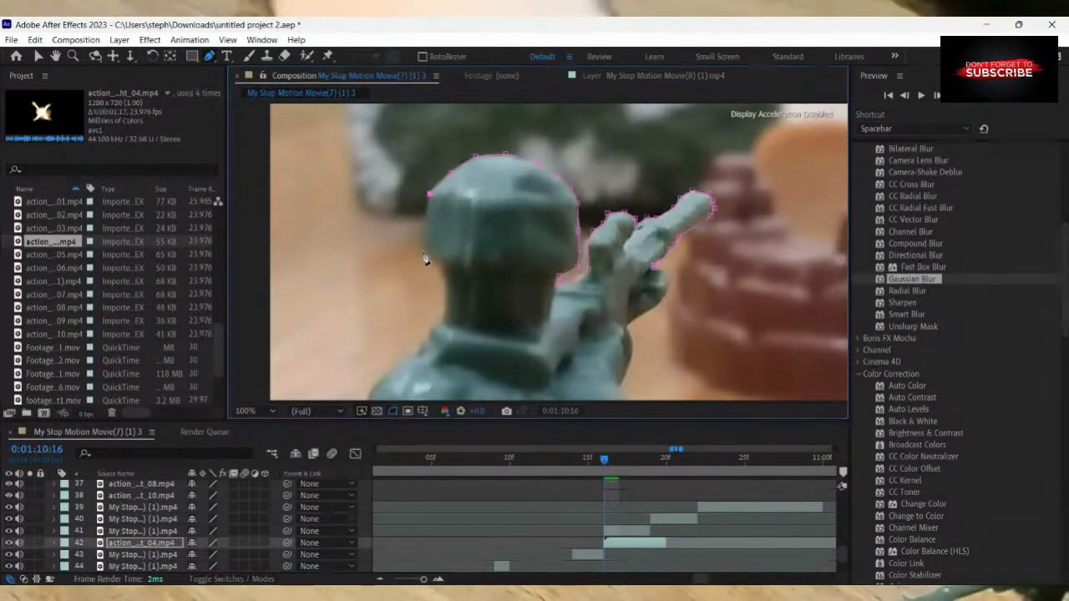
click(440, 263)
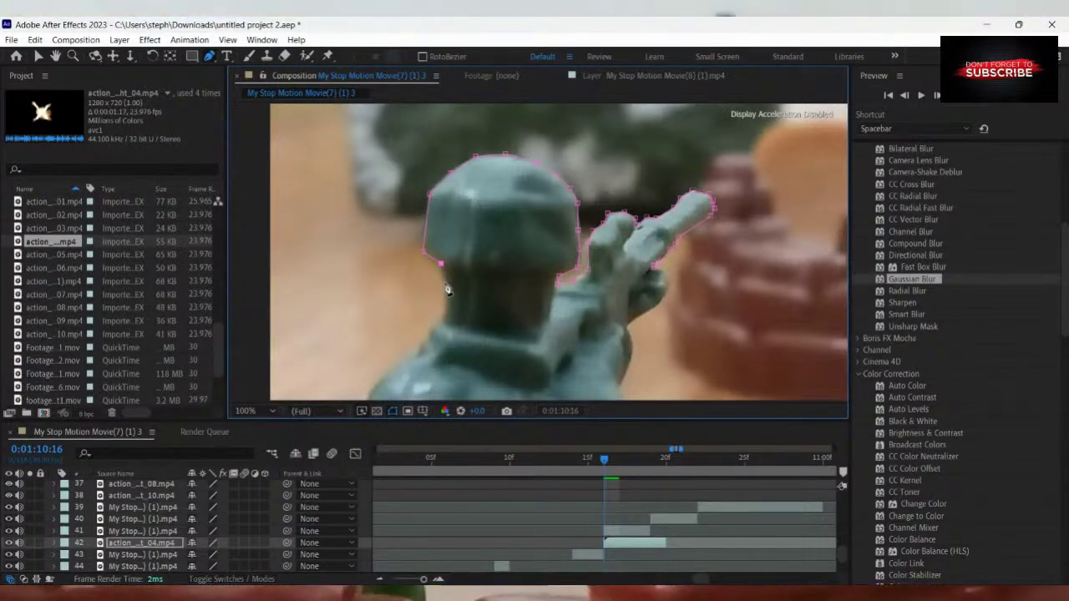
click(440, 318)
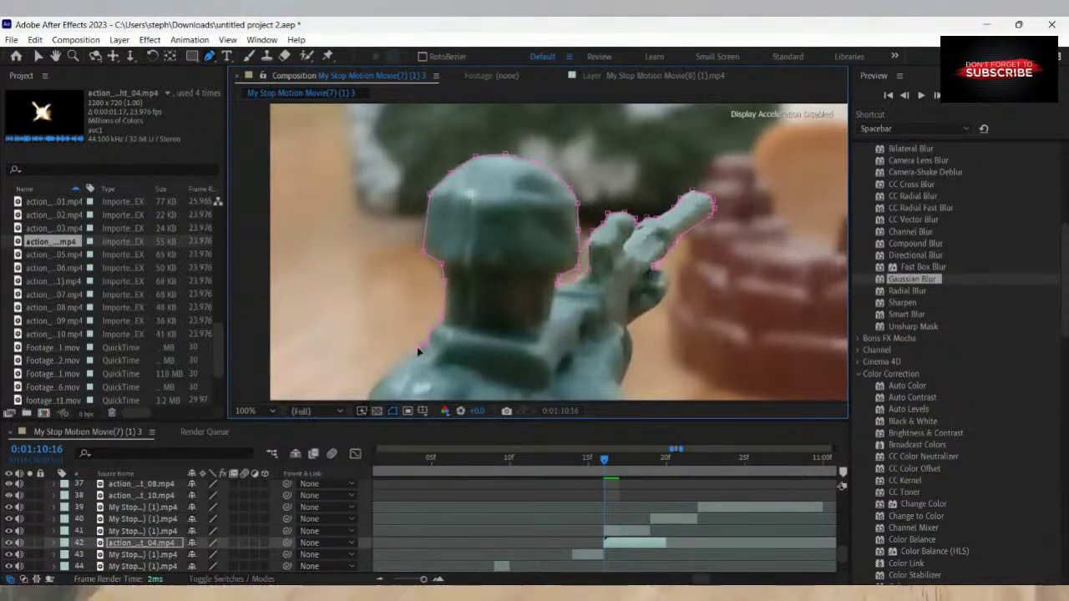
Cut the clip 04 mask straight across the soldier's back, trace the elbow and arm upward, and close it at the supporting hand.
scroll(458, 358, down, 2)
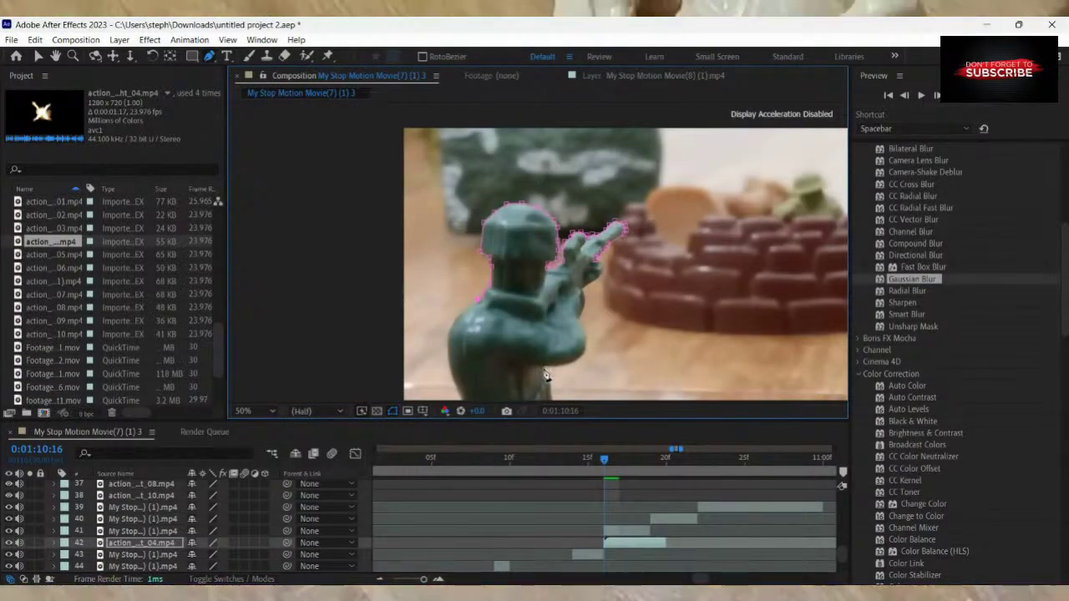
scroll(564, 372, up, 2)
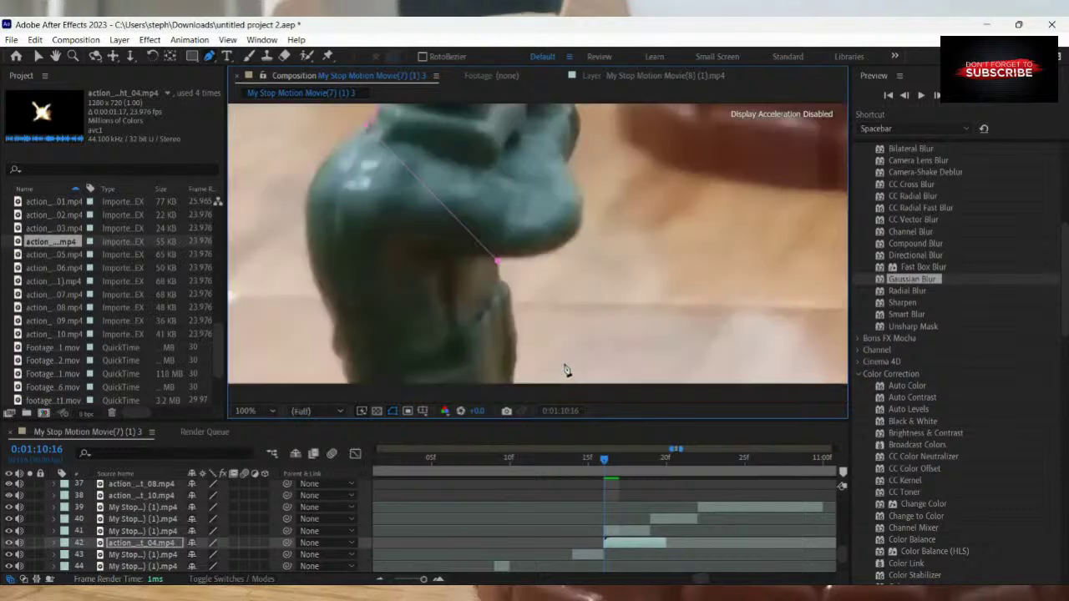
click(543, 253)
click(579, 228)
drag(579, 228, 571, 242)
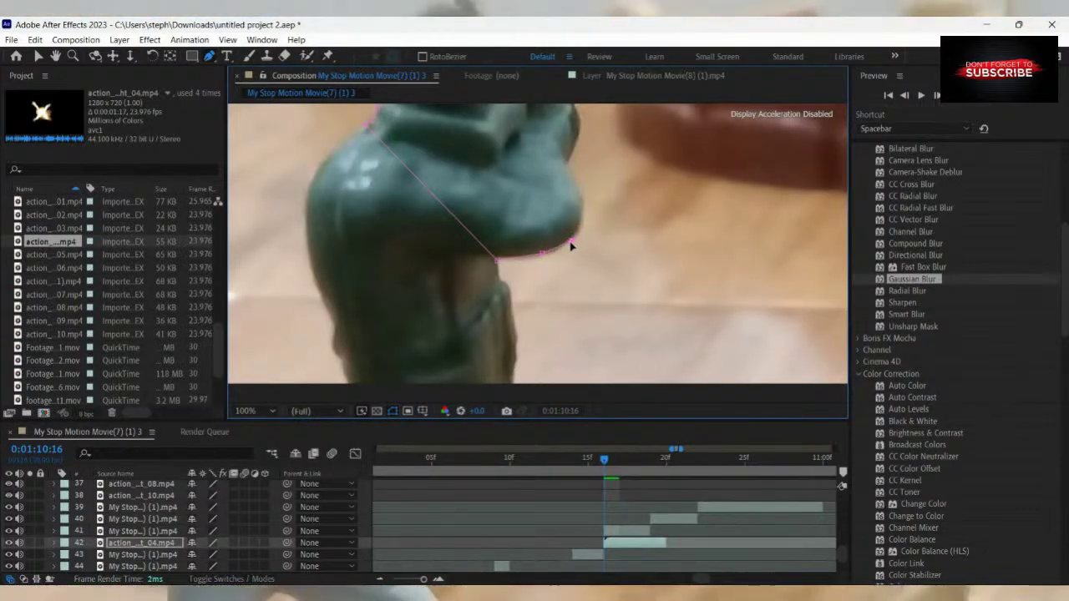
click(582, 200)
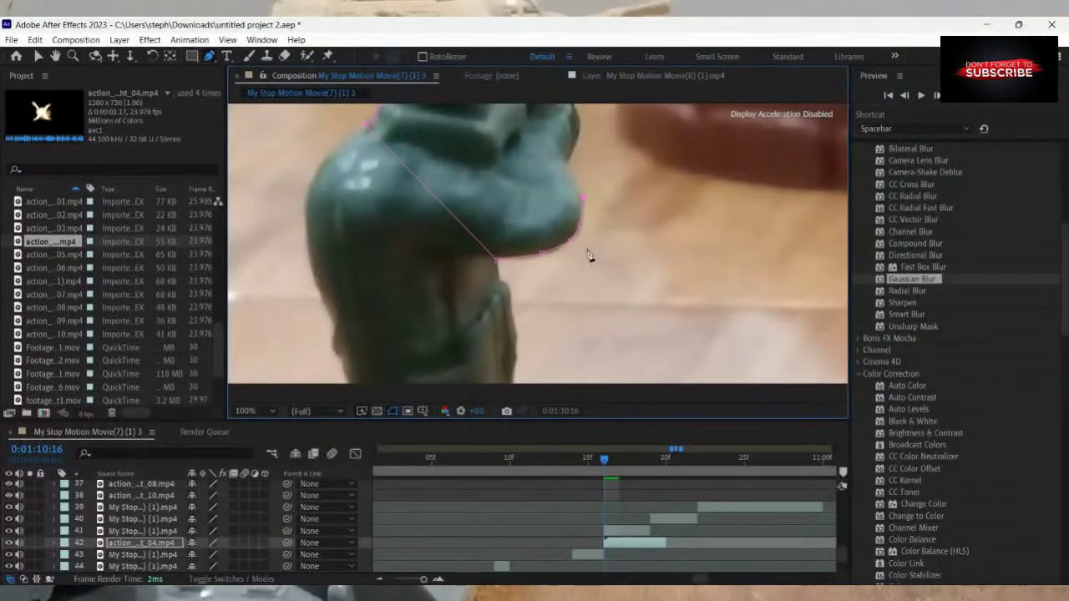
click(570, 166)
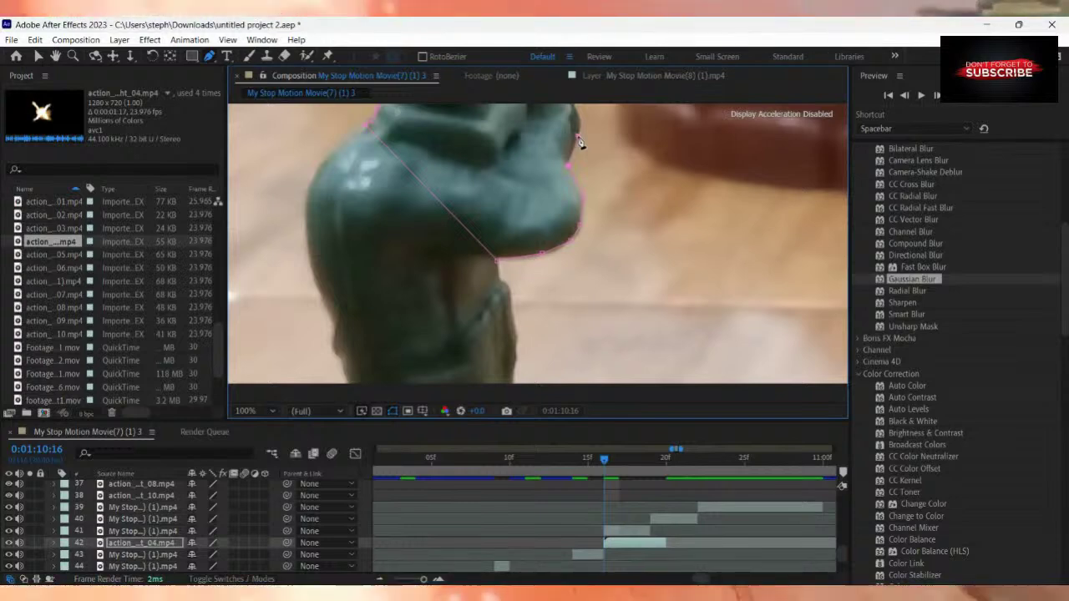
scroll(593, 138, down, 2)
scroll(589, 144, up, 2)
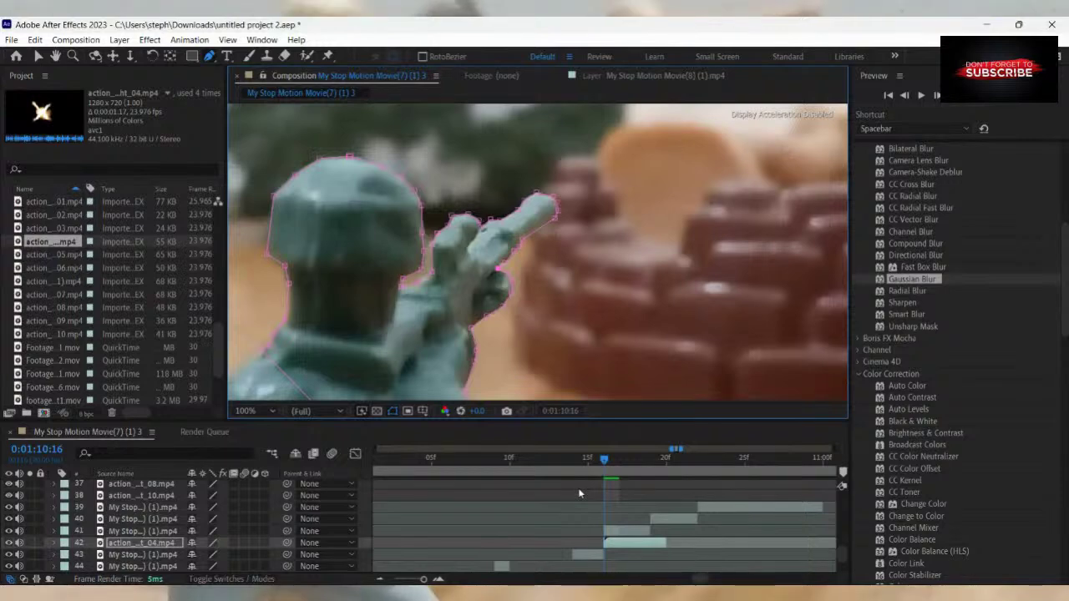
Undo the entire soldier mask drawn on muzzle-flash clip 04.
key(ctrl+z)
key(ctrl+z)
key(ctrl+z)
key(ctrl+z)
key(ctrl+z)
key(ctrl+z)
key(ctrl+z)
key(ctrl+z)
key(ctrl+z)
key(ctrl+z)
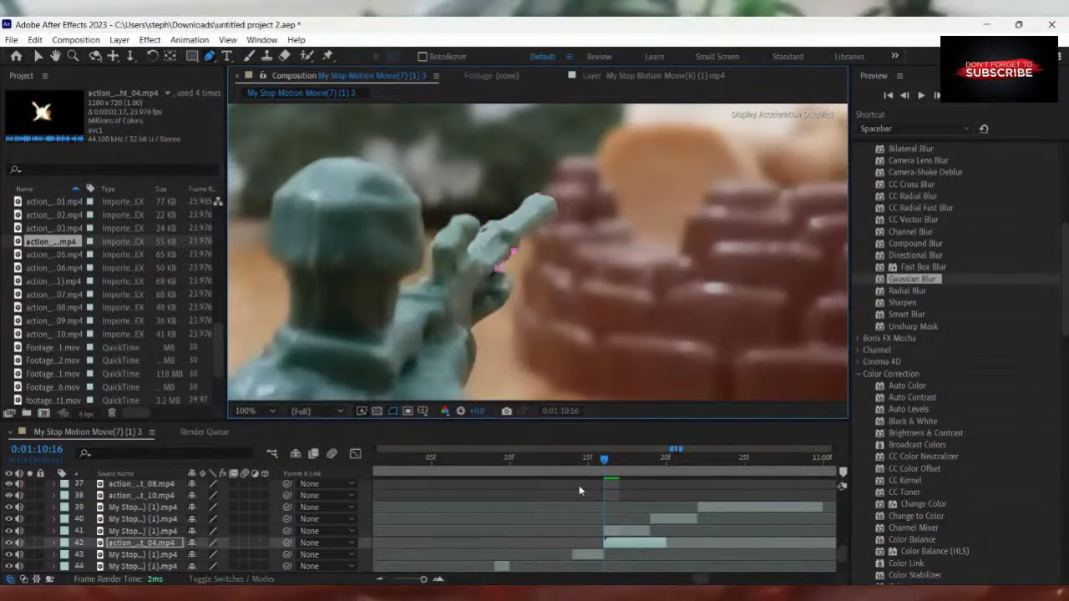
key(ctrl+z)
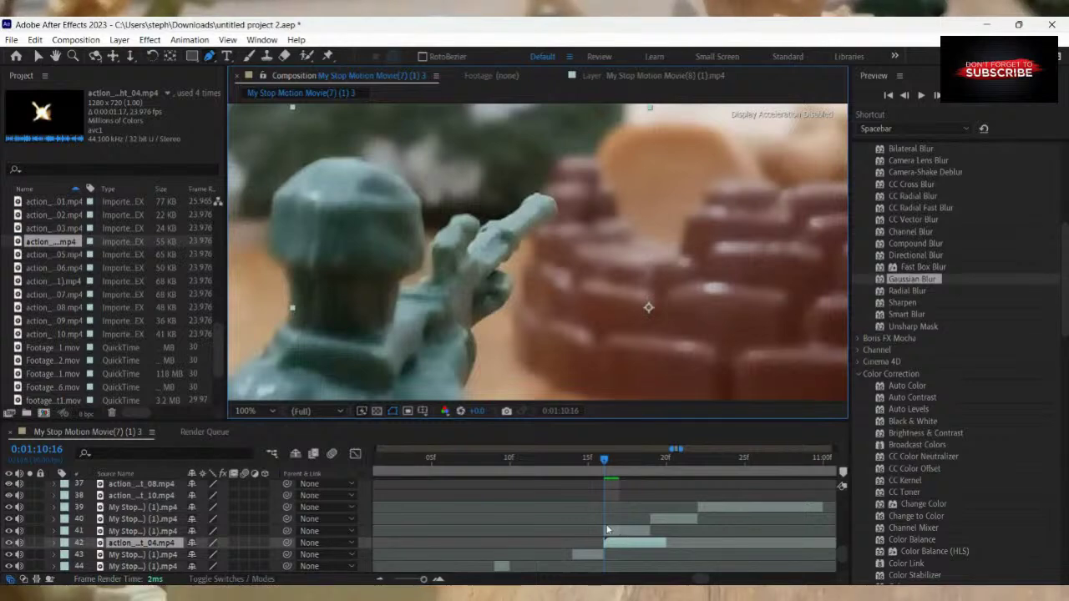
Start a Pen mask on the soldier segment at 0:01:10:16, tracing from the rifle's rear end along its top edge to the muzzle.
click(610, 531)
click(609, 534)
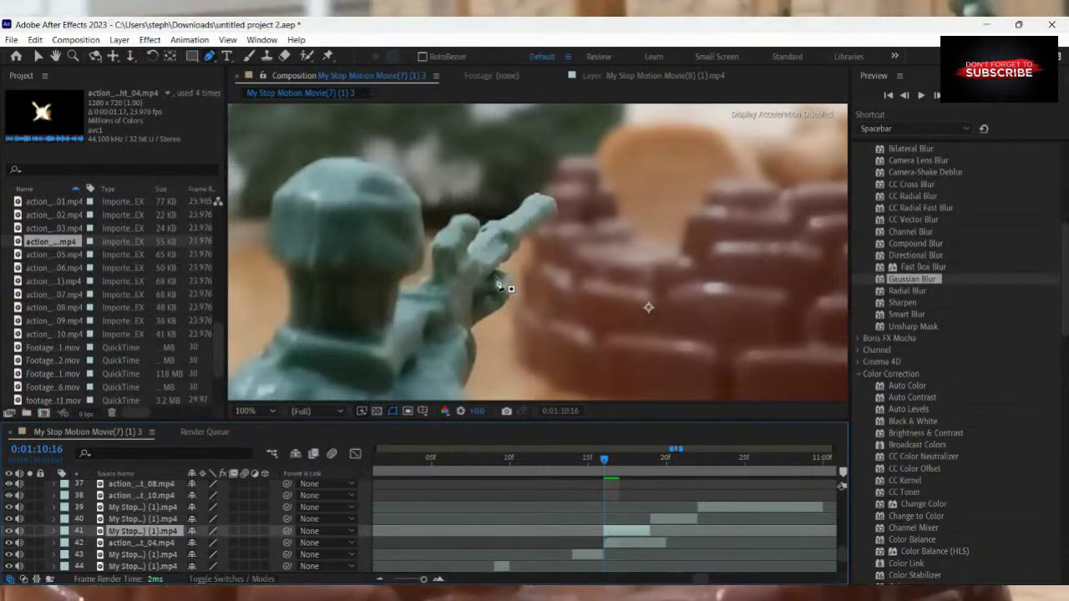
click(434, 246)
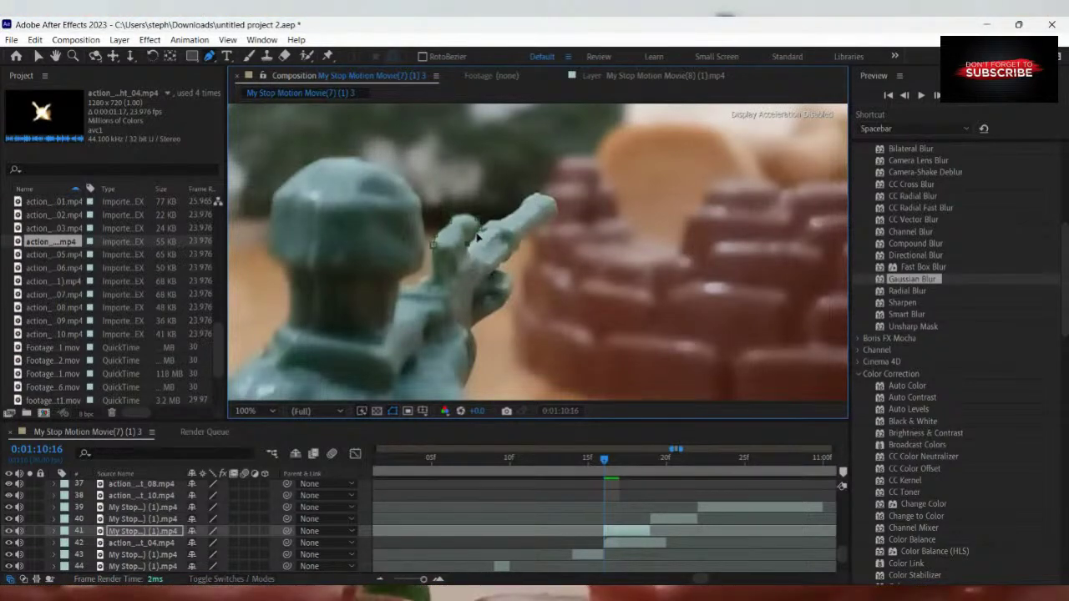
scroll(493, 234, up, 2)
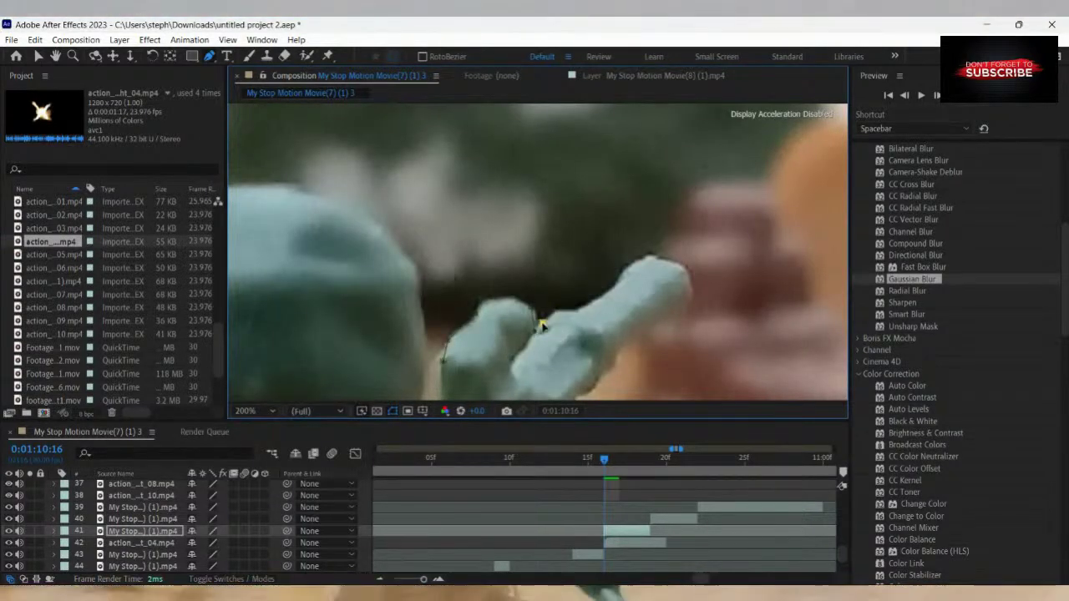
drag(547, 330, 541, 330)
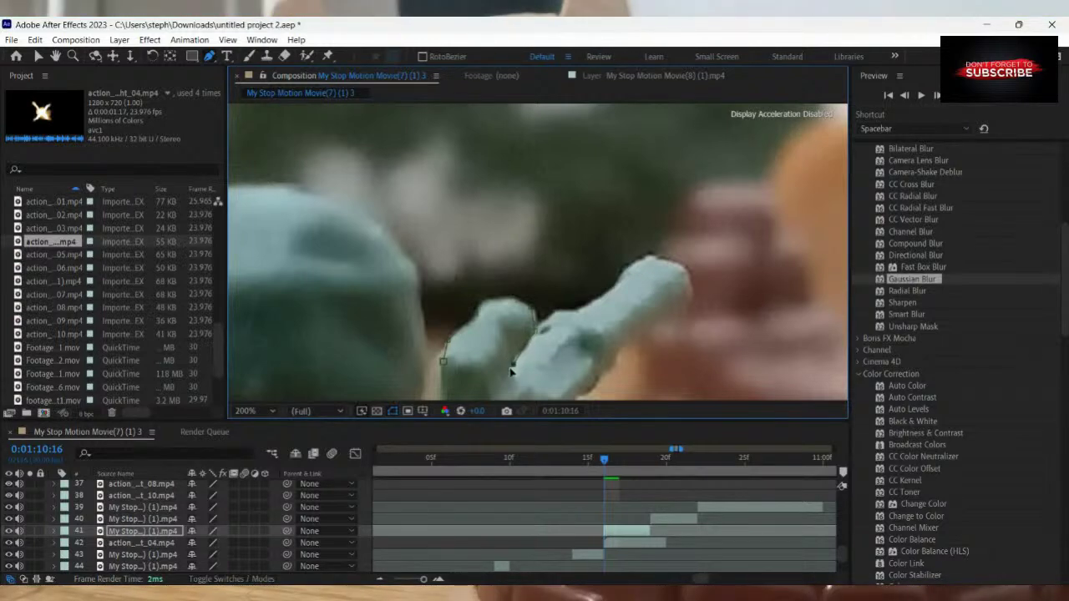
click(510, 366)
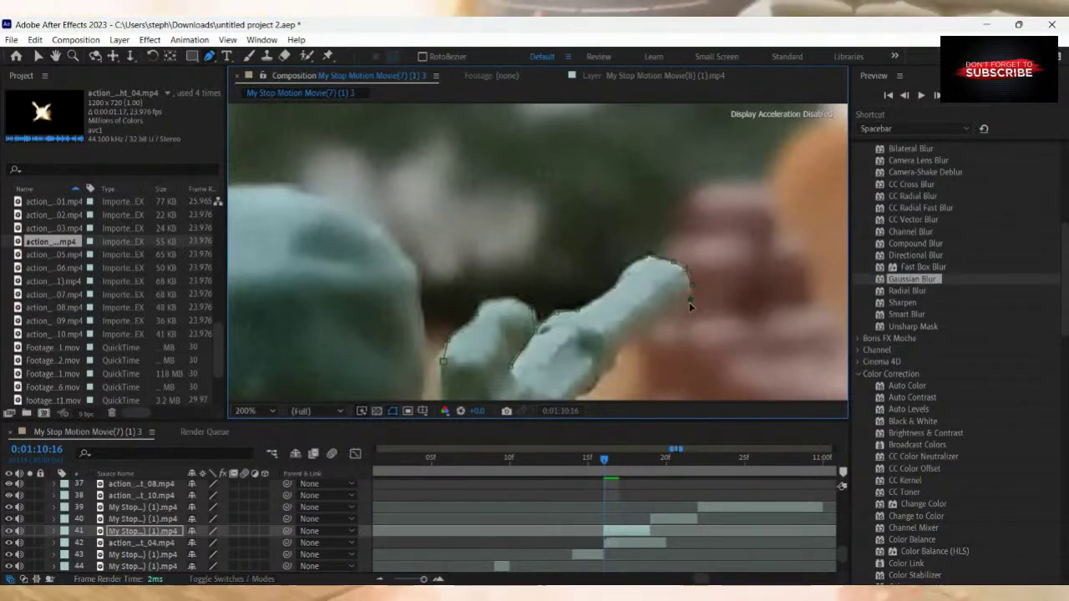
Extend the soldier segment's mask under the barrel, around the supporting hand and down to the forearm.
scroll(689, 308, down, 3)
scroll(536, 286, up, 5)
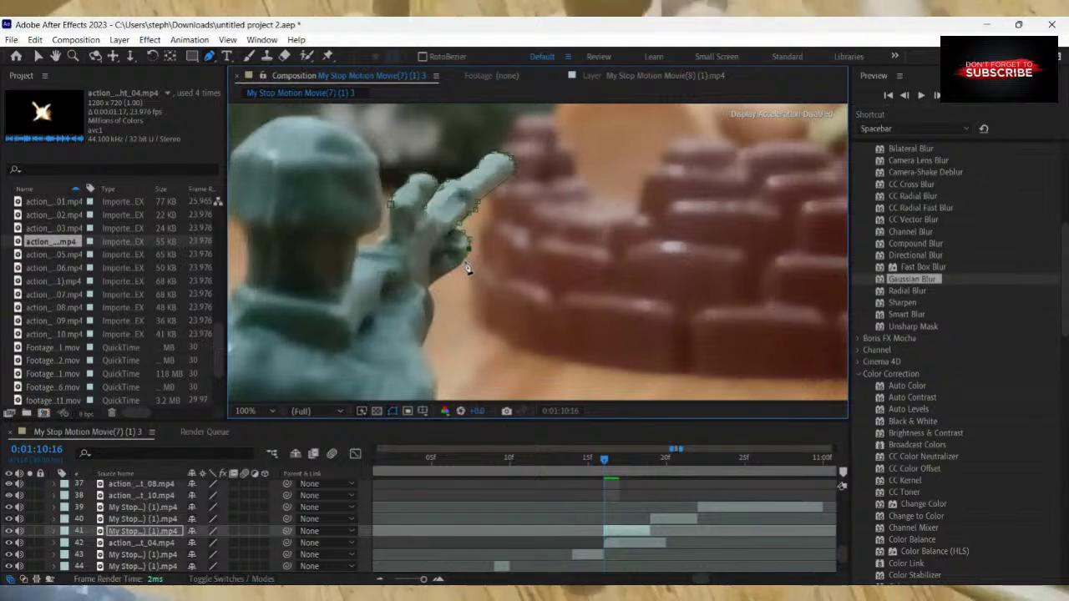
click(435, 303)
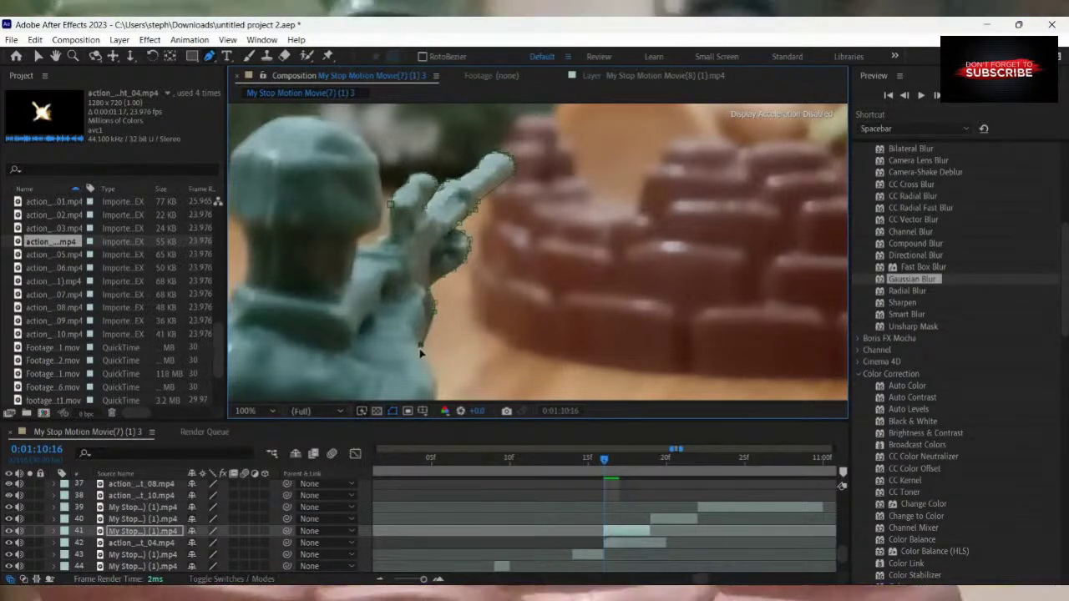
Trace the soldier segment's mask around the elbow and under the arm, ending with a straight line across the back to the shoulder.
scroll(418, 354, down, 2)
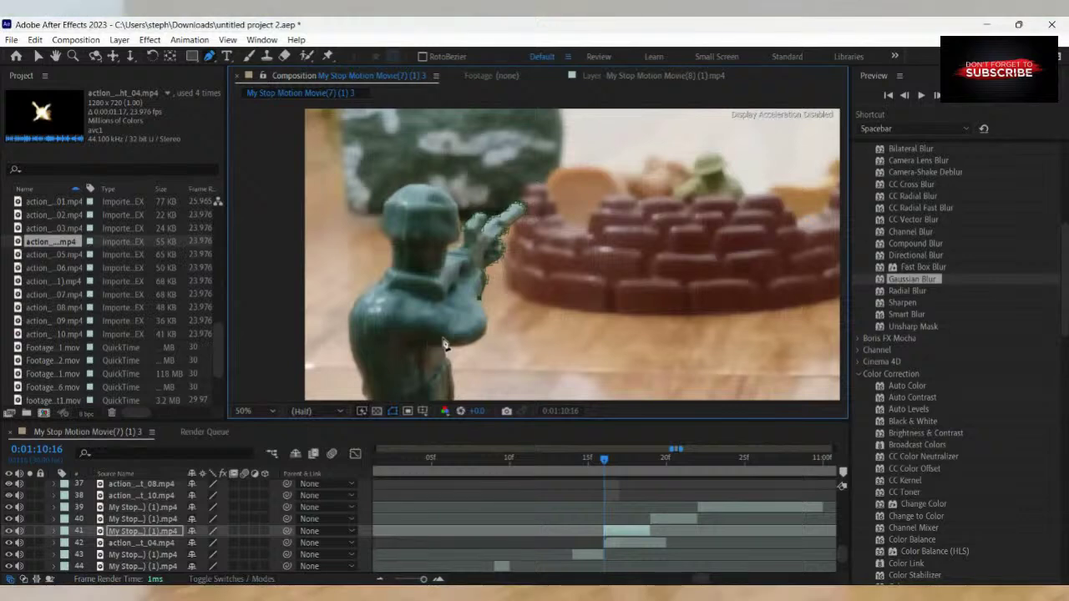
scroll(475, 345, up, 2)
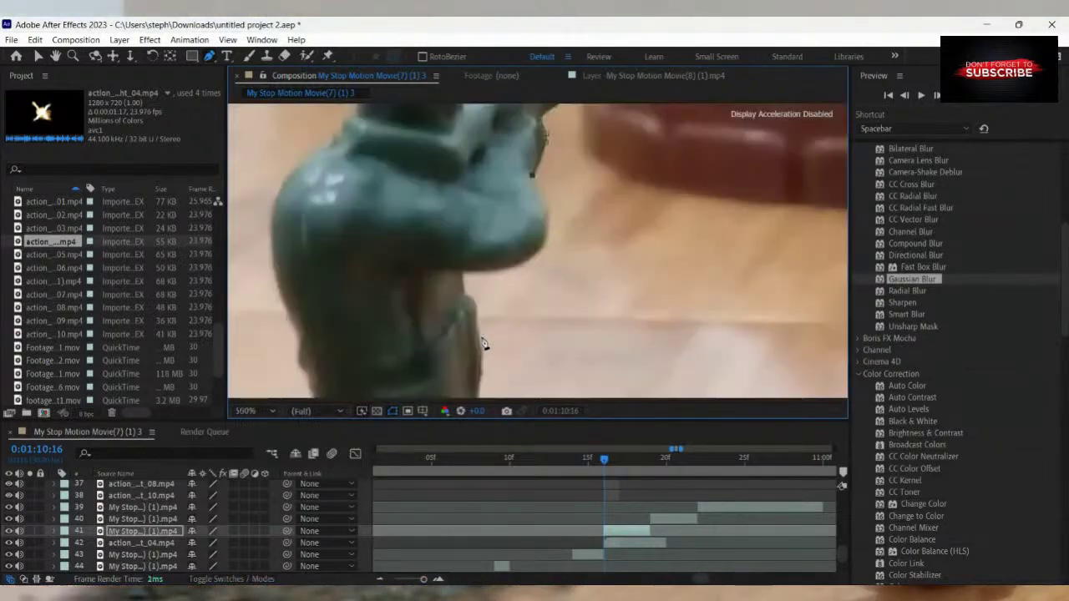
click(545, 203)
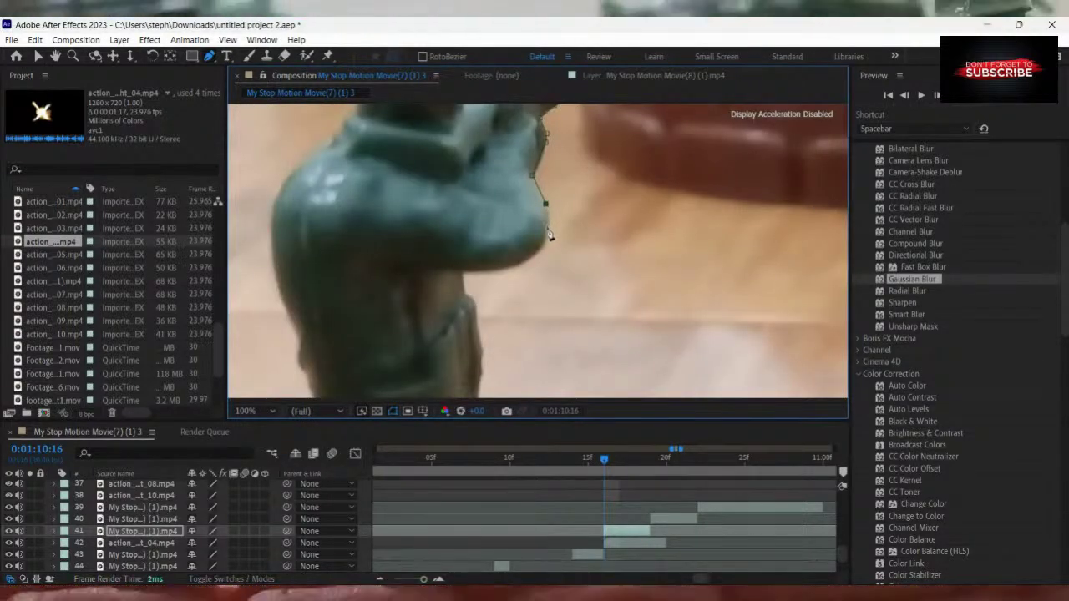
click(547, 232)
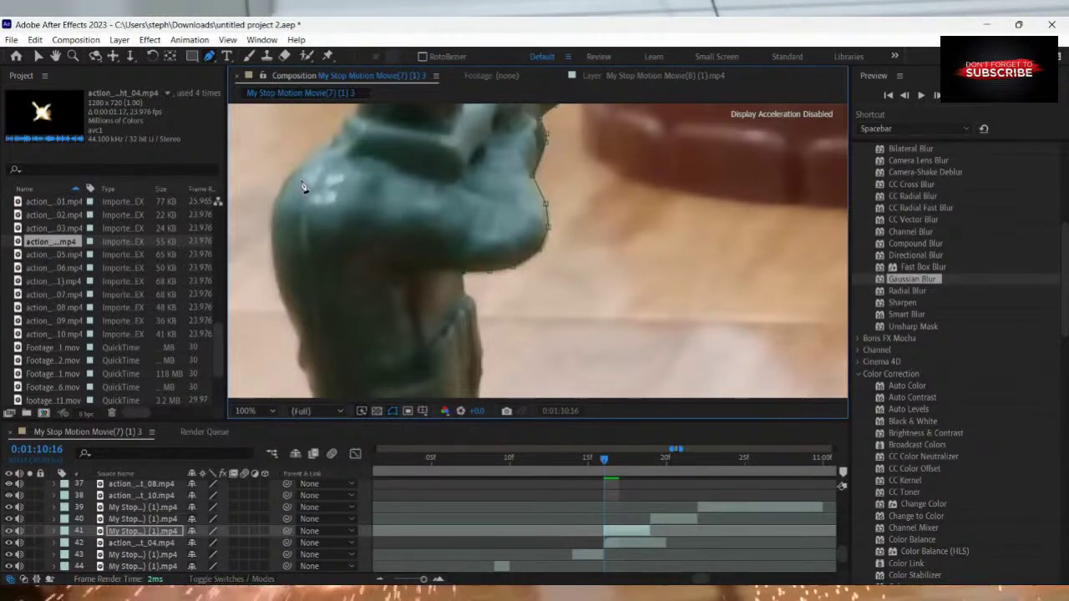
click(331, 146)
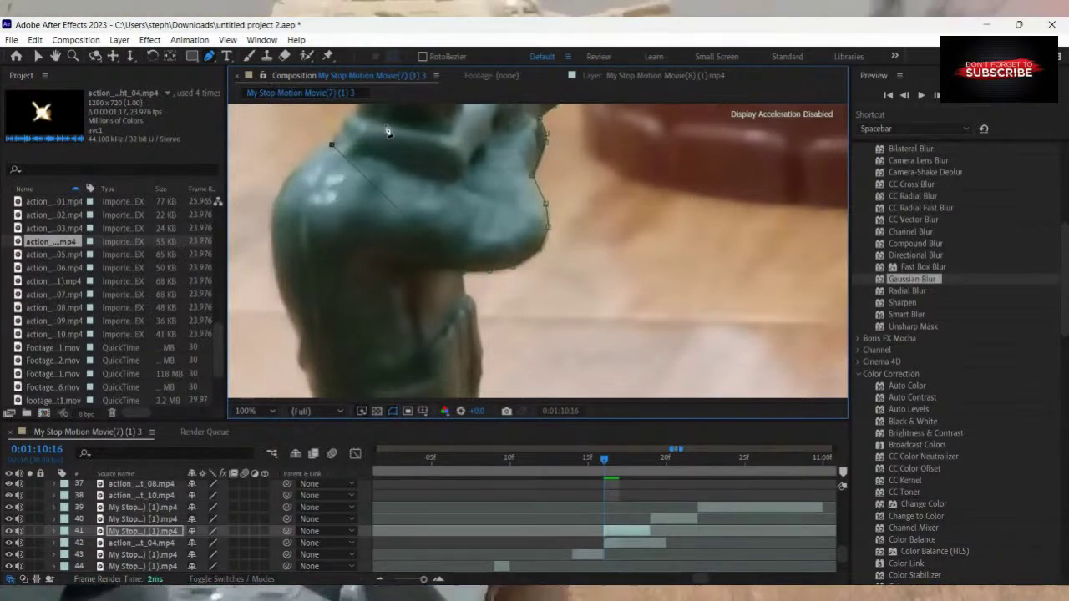
scroll(392, 132, down, 1)
scroll(455, 172, up, 1)
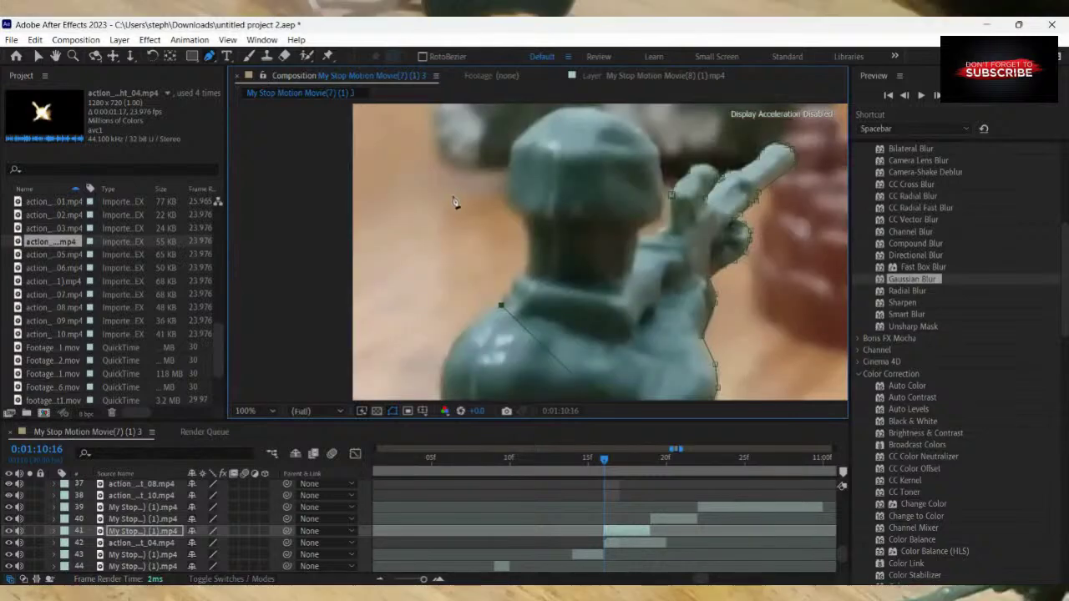
Continue the soldier segment's mask from the shoulder up the collar and neck and along the helmet's left side.
click(511, 285)
click(524, 272)
click(526, 238)
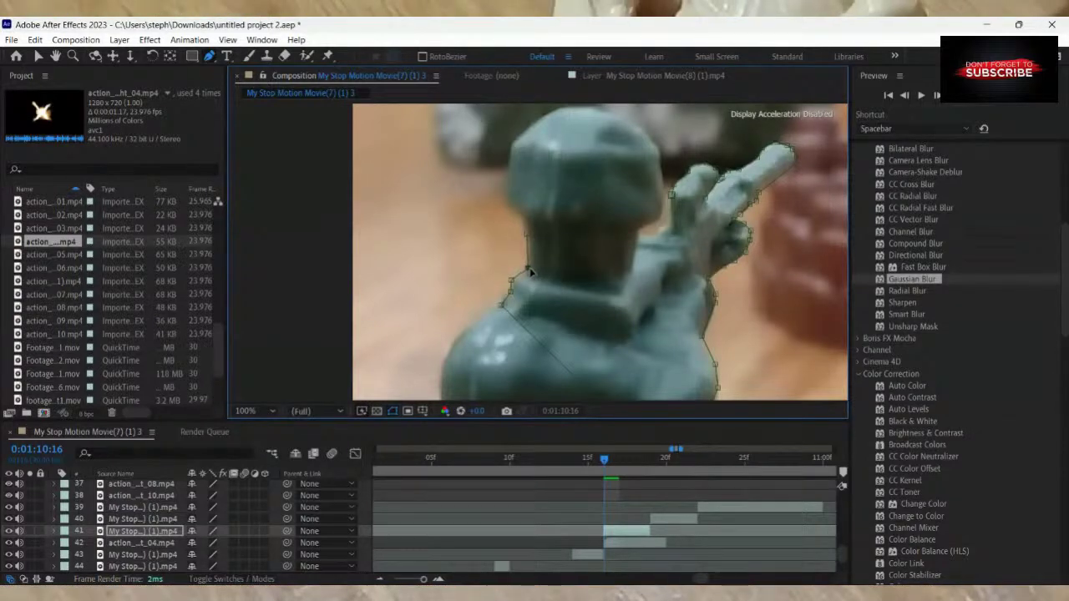
click(508, 208)
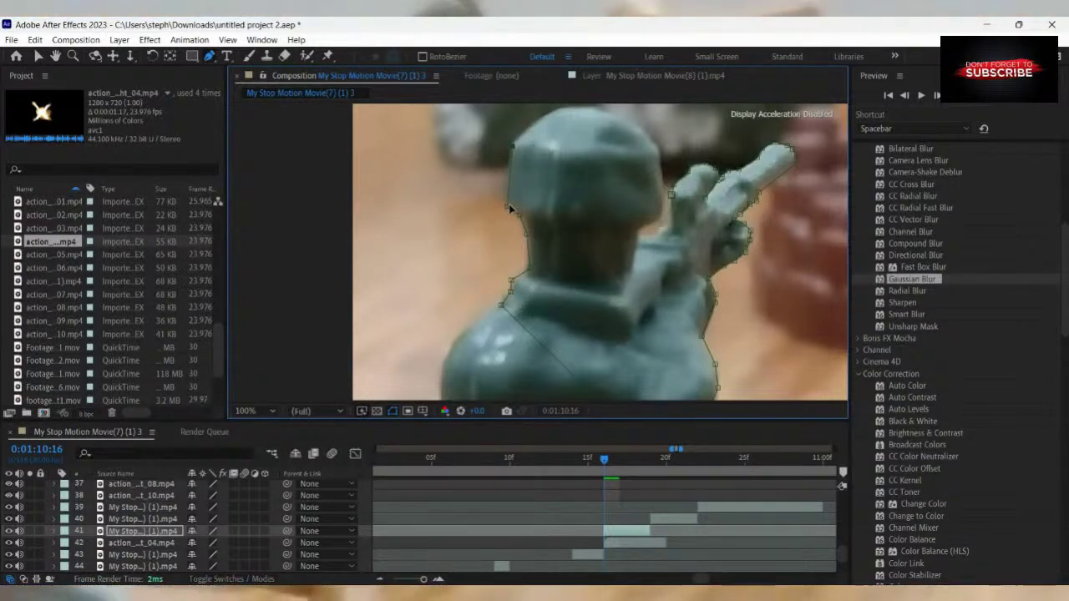
drag(510, 210, 507, 200)
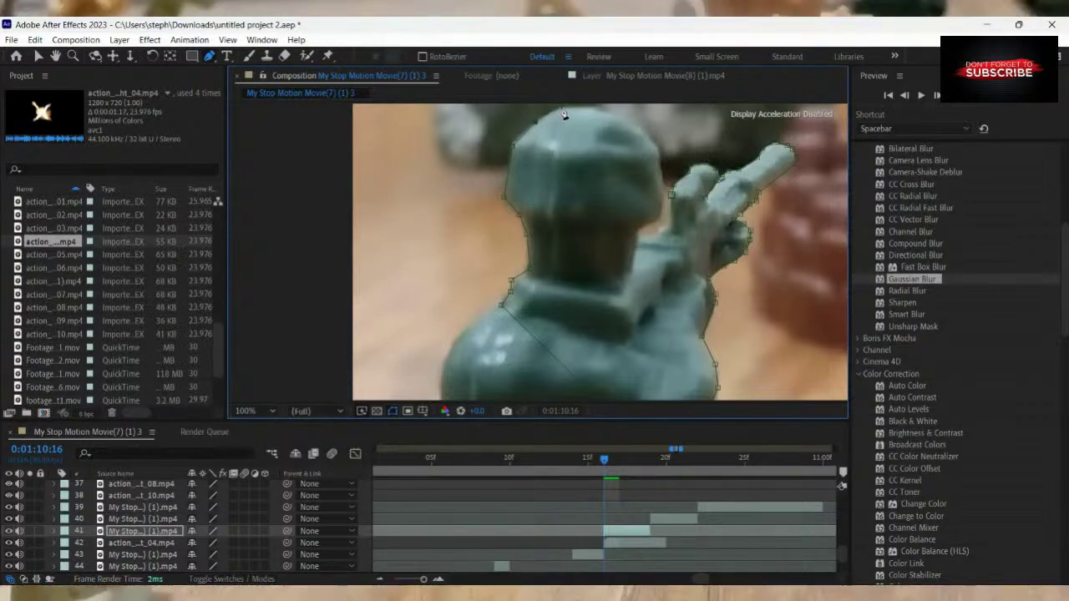
Trace the mask over the helmet's crown and down its right side, closing the path at the rifle's rear end.
scroll(664, 127, down, 2)
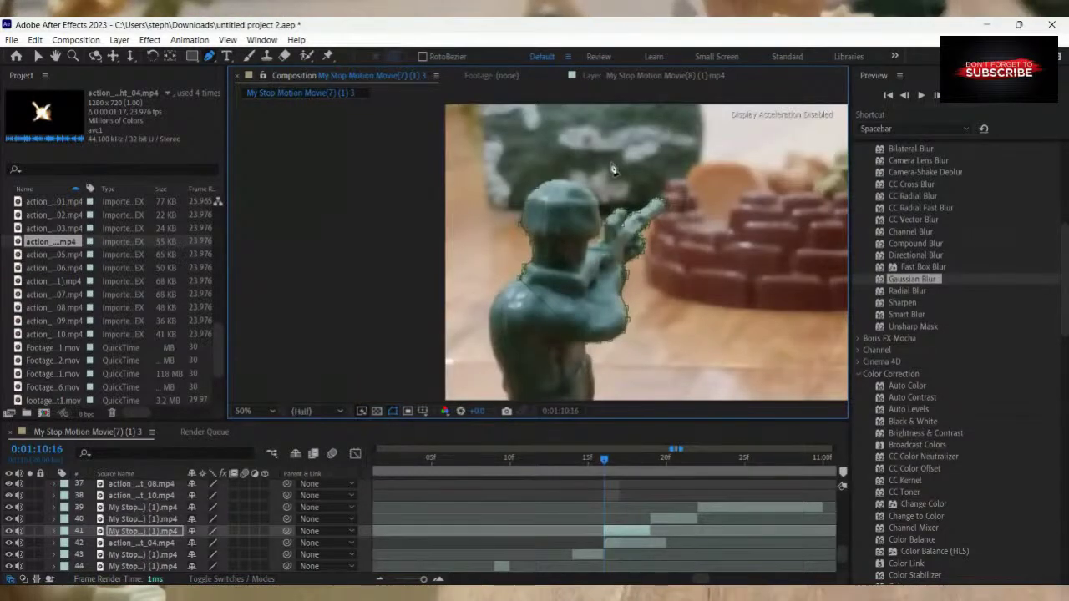
scroll(614, 172, up, 2)
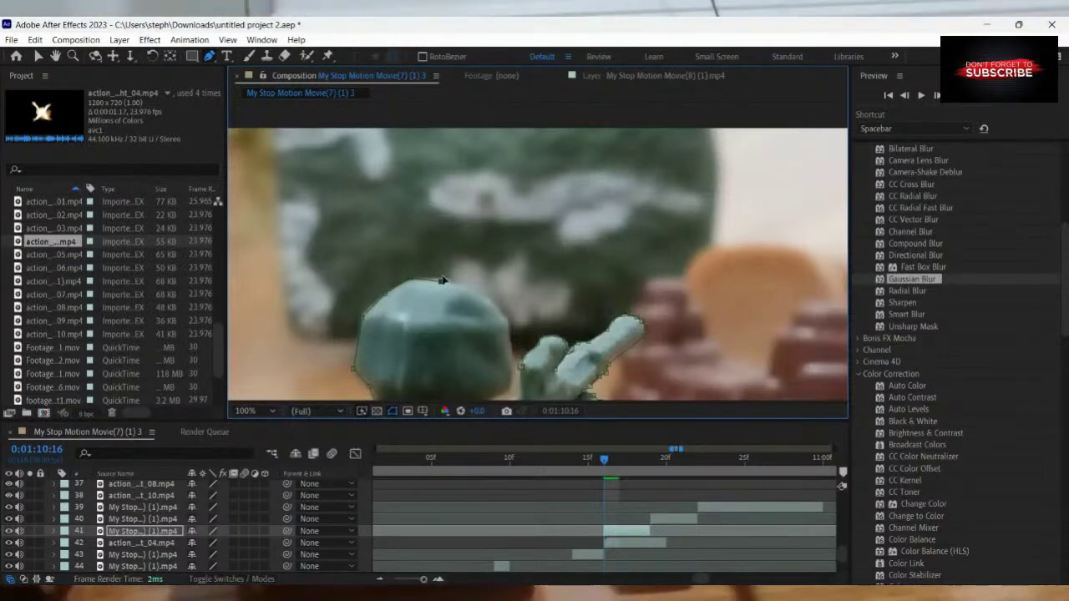
click(468, 288)
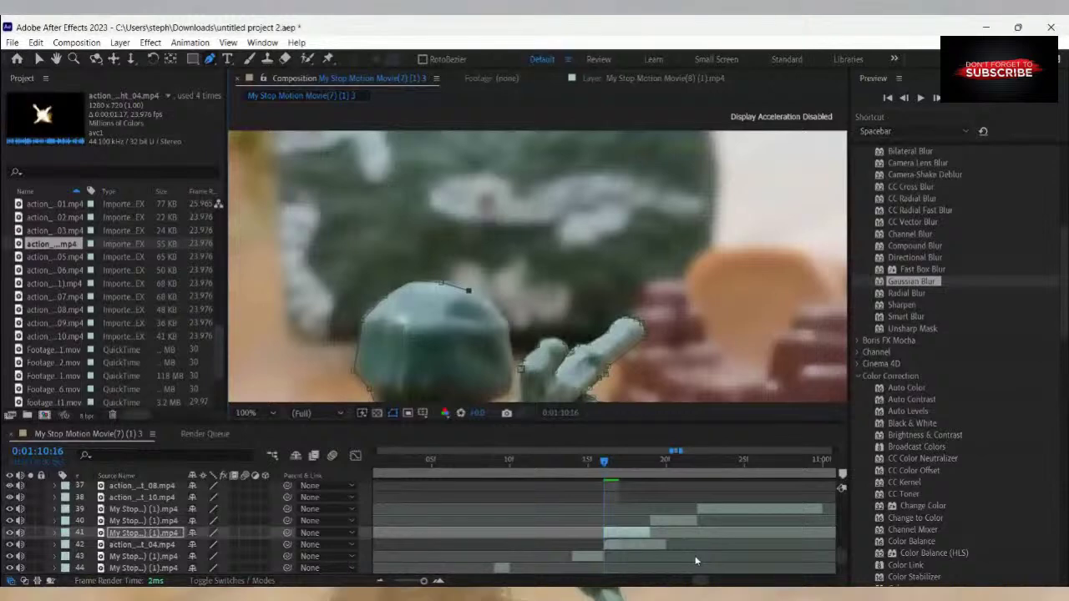
click(490, 306)
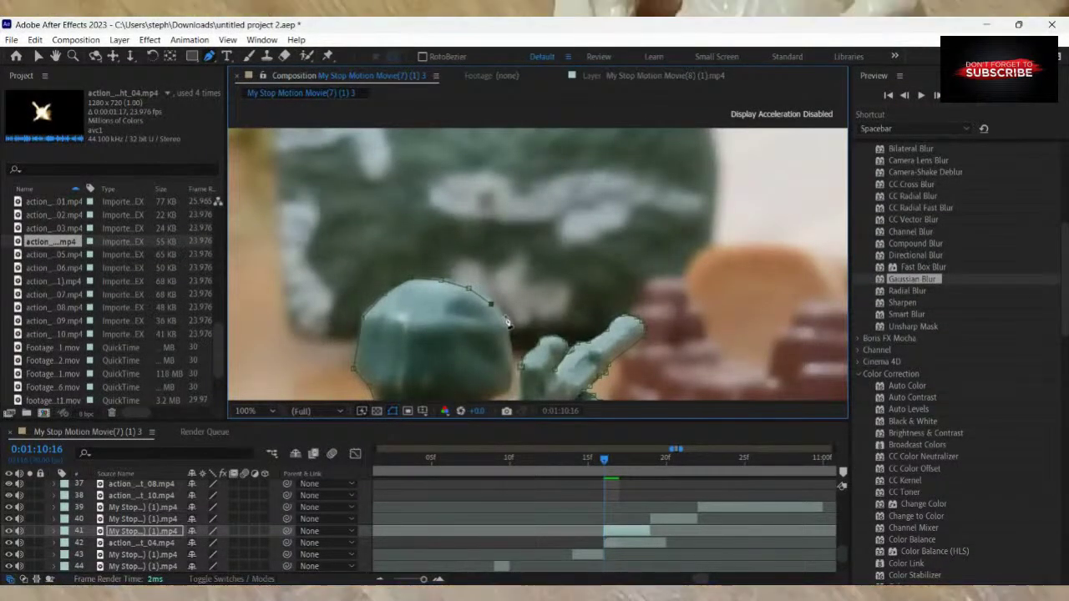
click(509, 328)
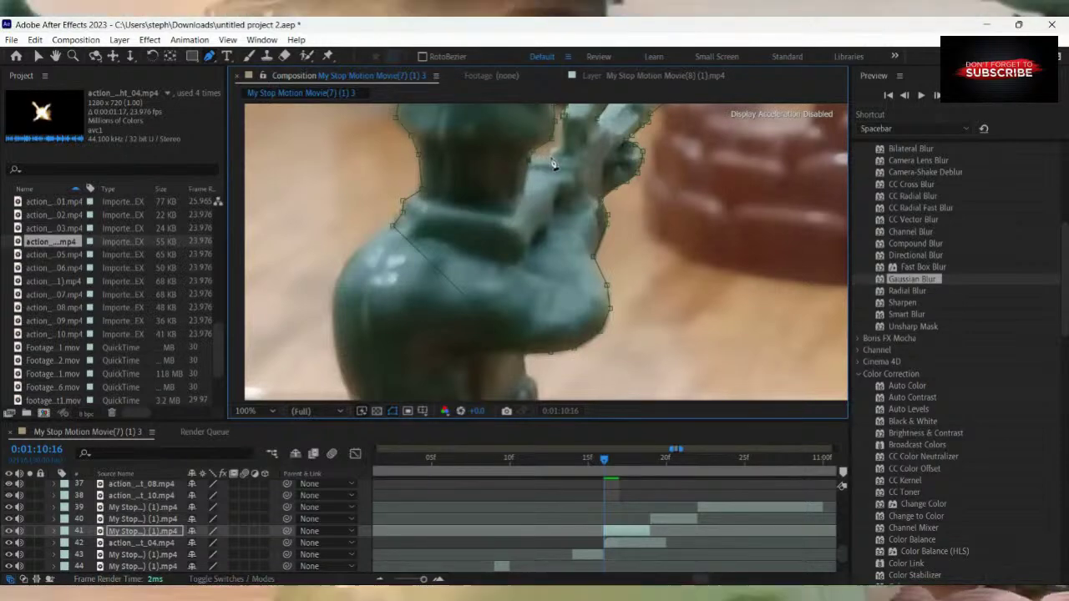
scroll(551, 159, down, 2)
scroll(566, 168, up, 2)
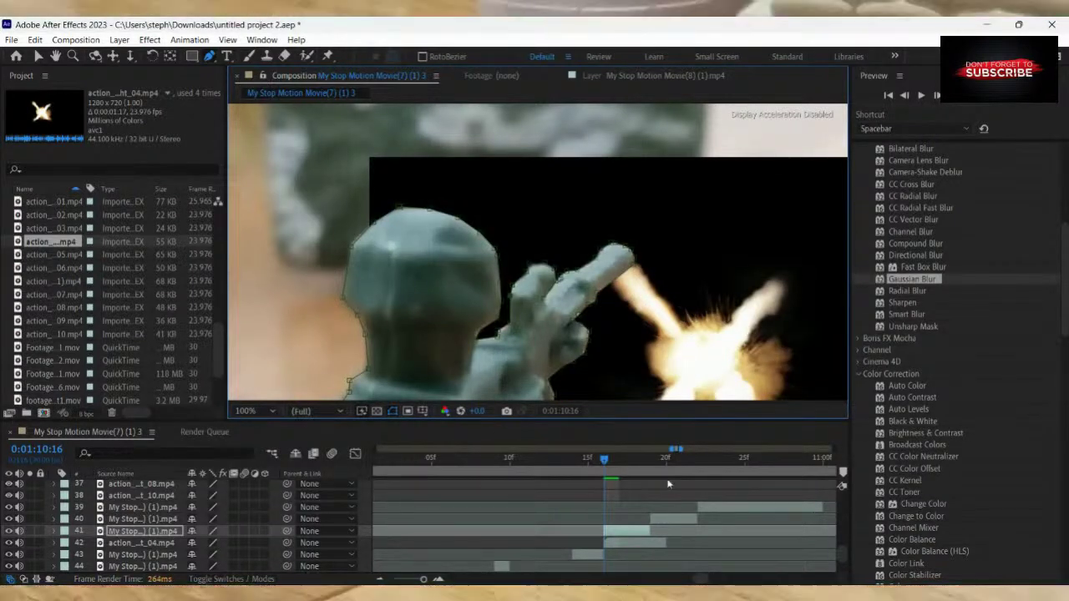
Position muzzle-flash clip 04 so the burst sits on the rifle's muzzle, and enlarge it slightly.
scroll(666, 505, down, 3)
key(comma)
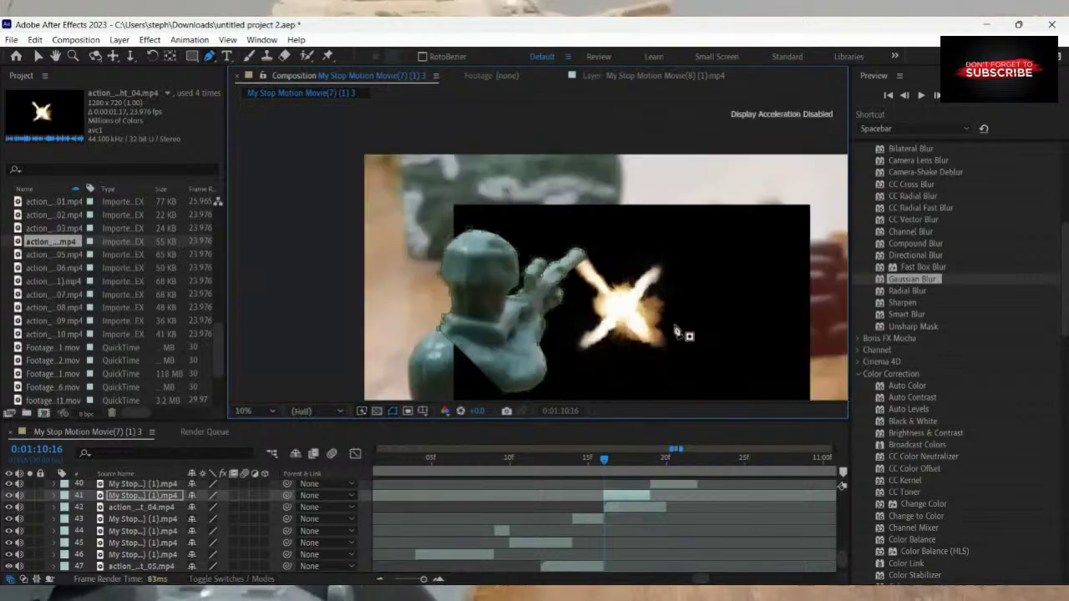
click(39, 56)
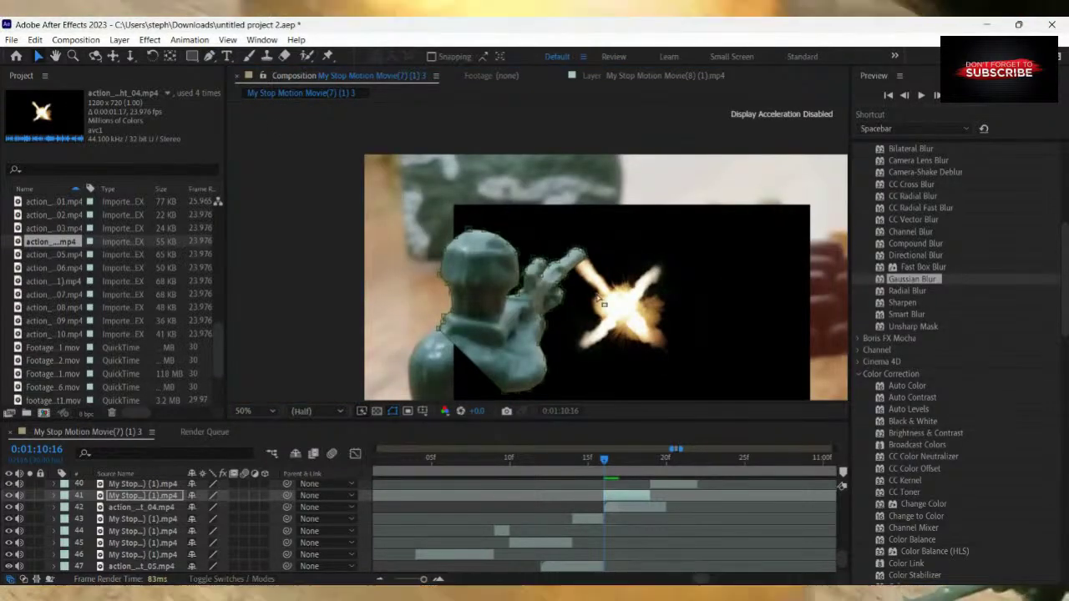
click(635, 327)
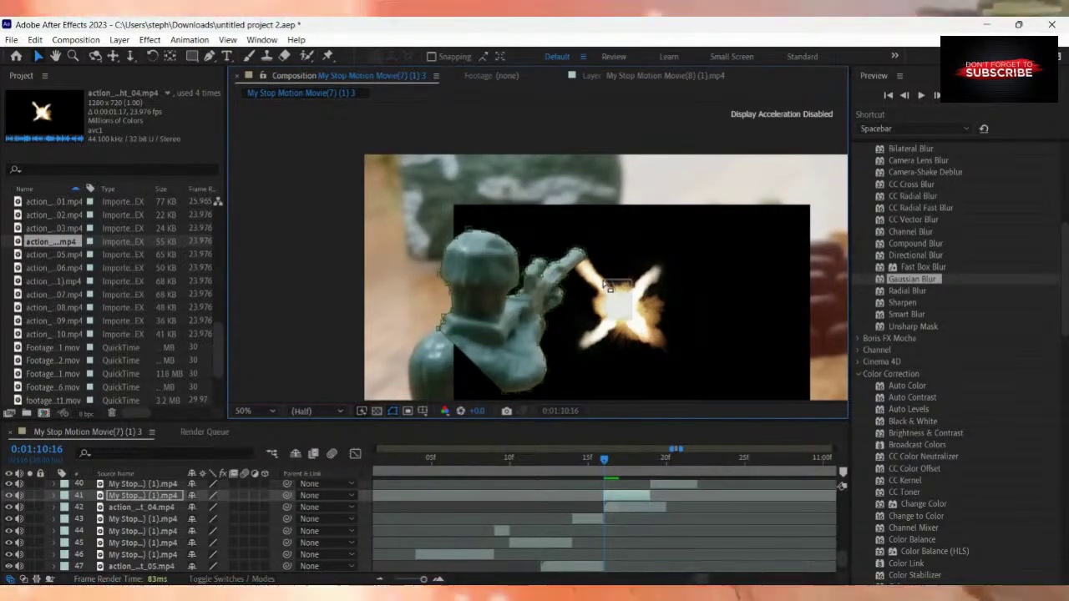
click(609, 499)
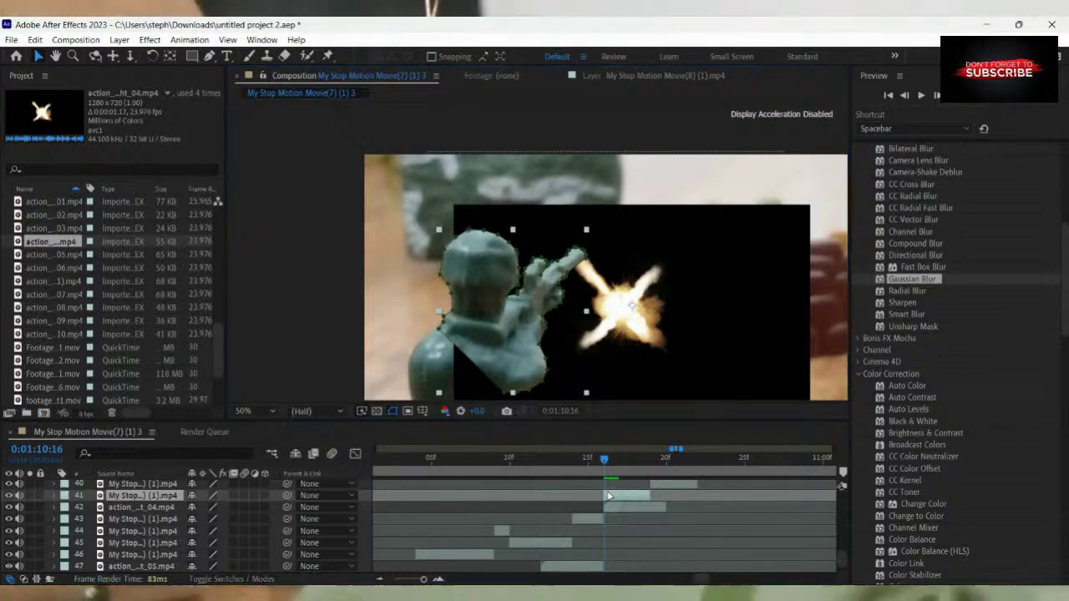
click(607, 506)
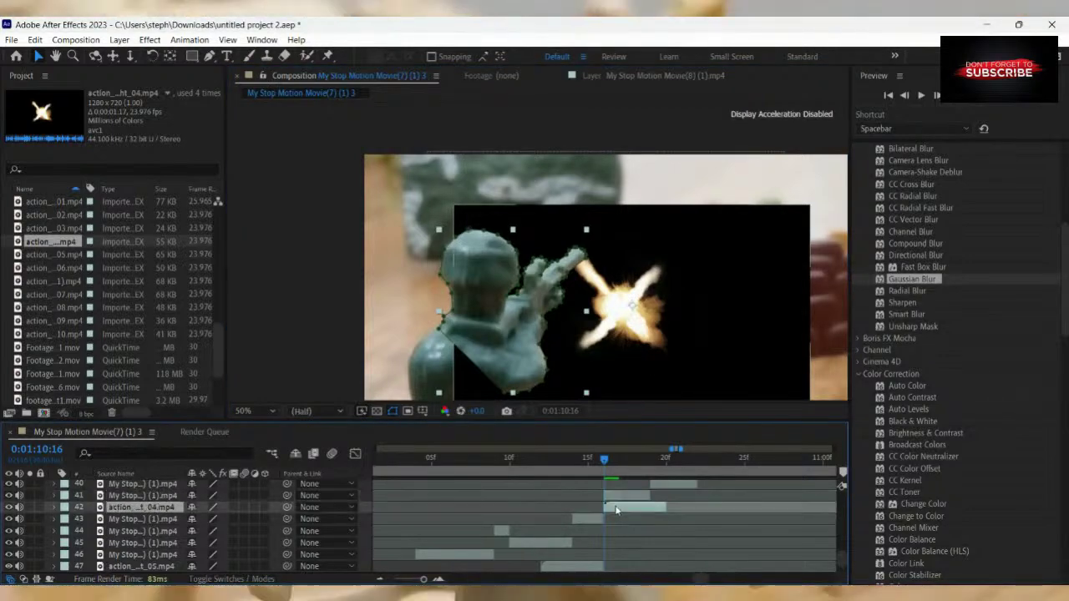
drag(656, 283, 640, 279)
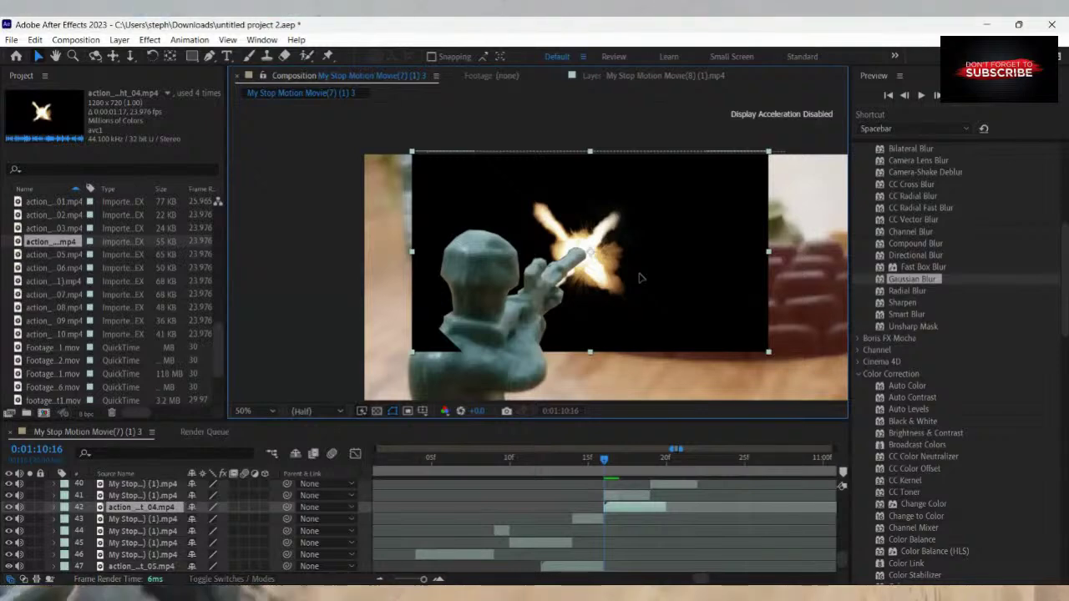
drag(768, 354, 789, 370)
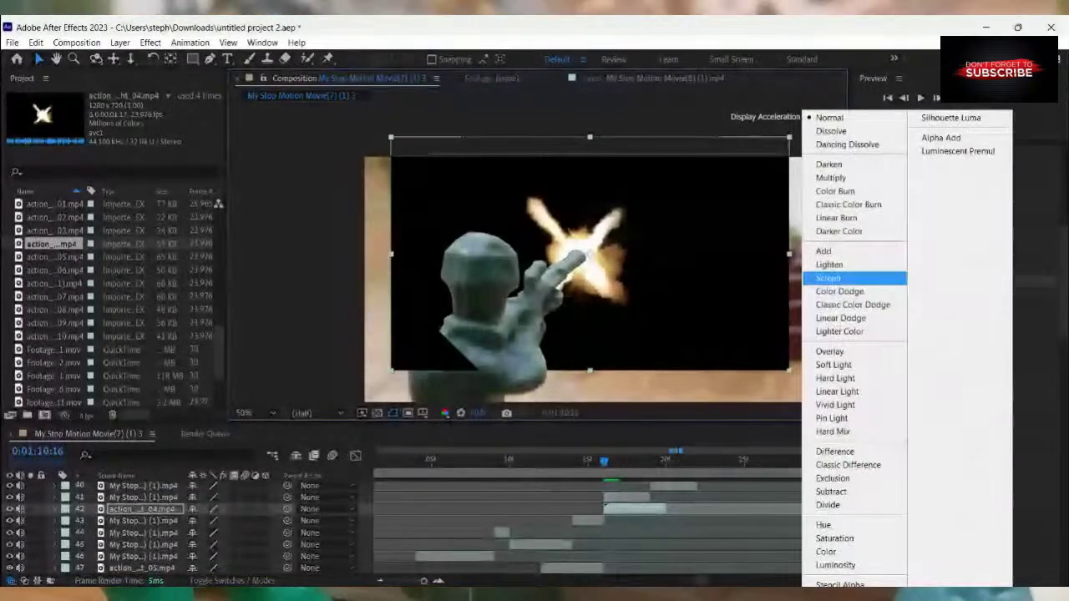
Set flash clip 04's blending mode to Screen and check the composite between 0:01:10:16 and 0:01:10:18.
click(828, 277)
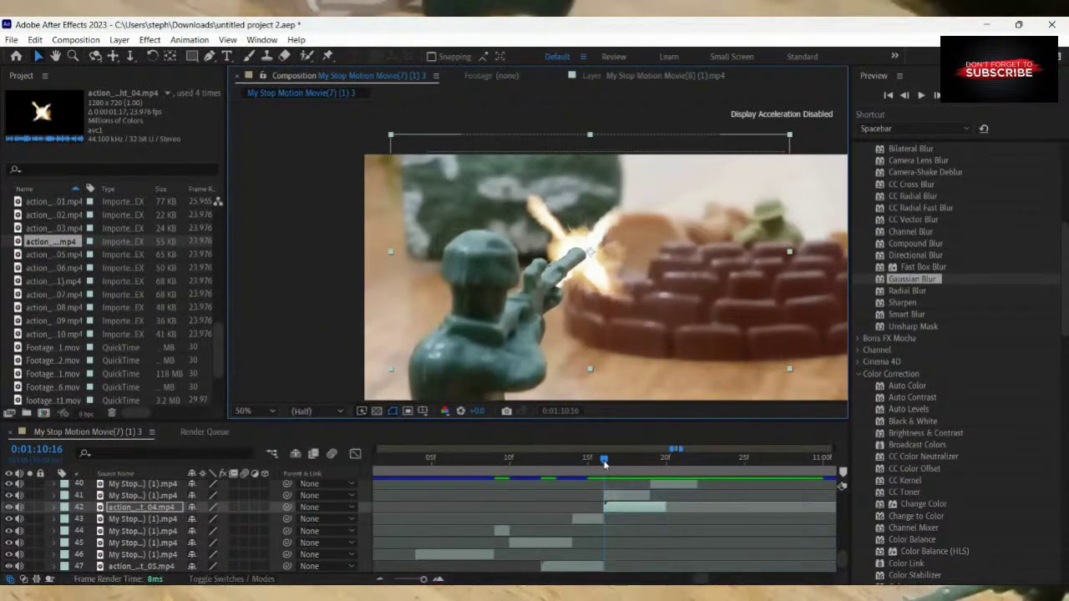
drag(607, 465, 633, 488)
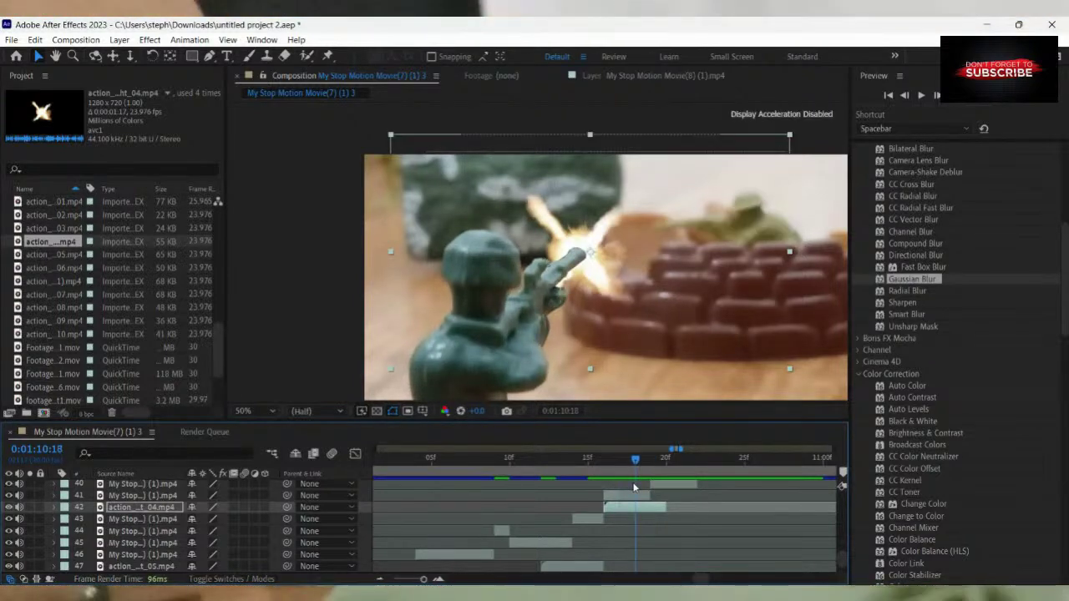
drag(634, 488, 603, 499)
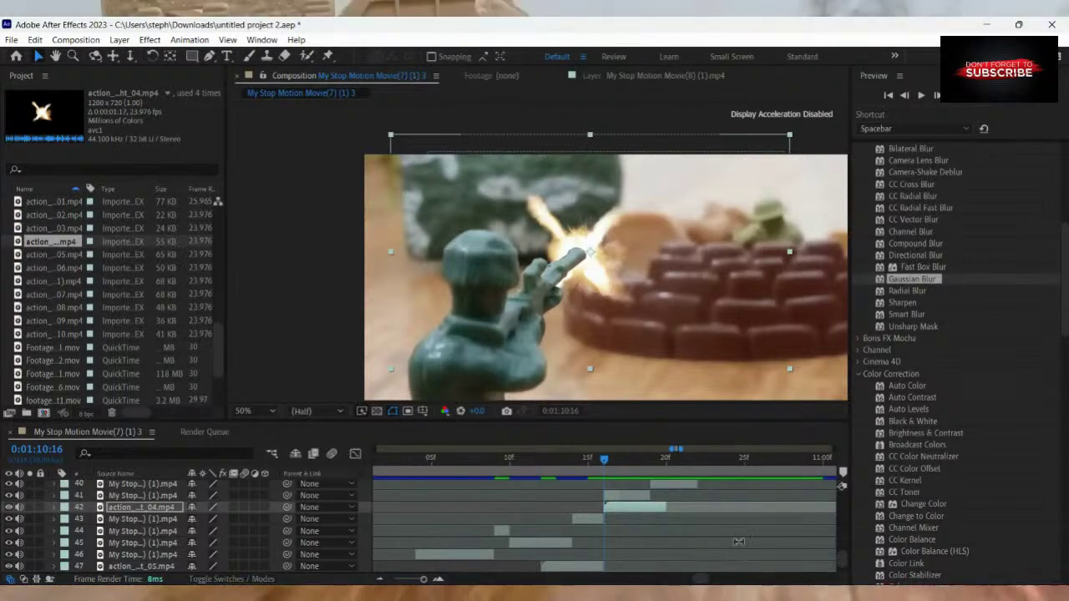
click(683, 543)
click(563, 505)
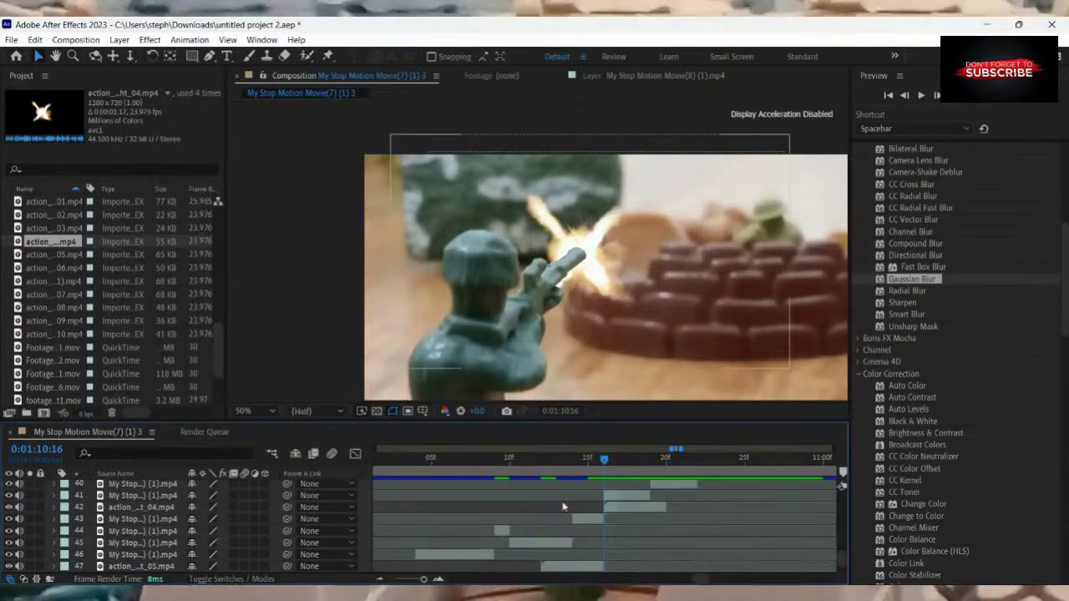
scroll(695, 521, down, 1)
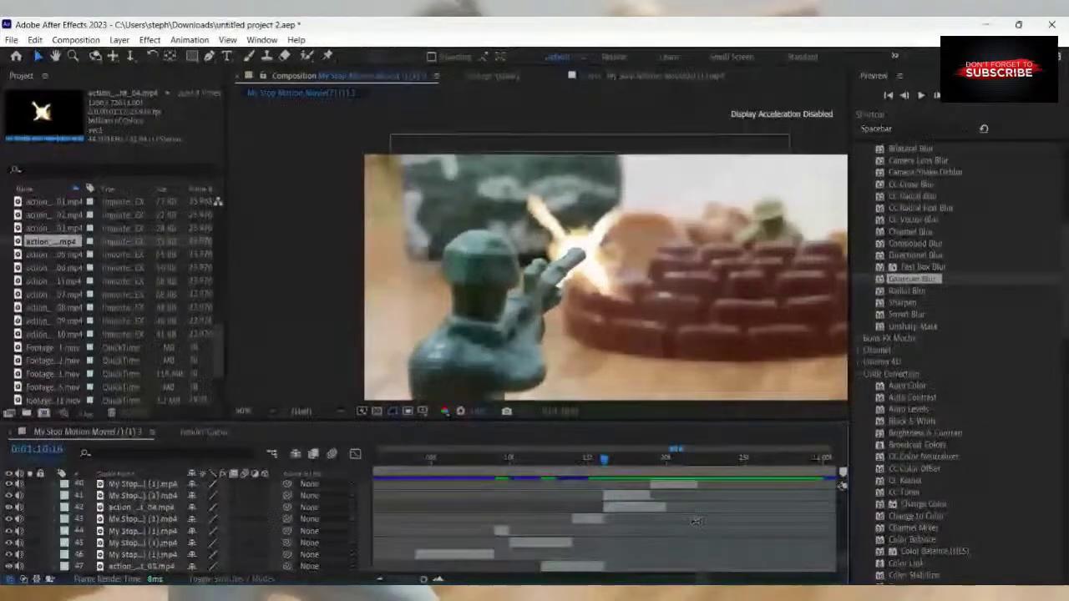
scroll(695, 521, up, 2)
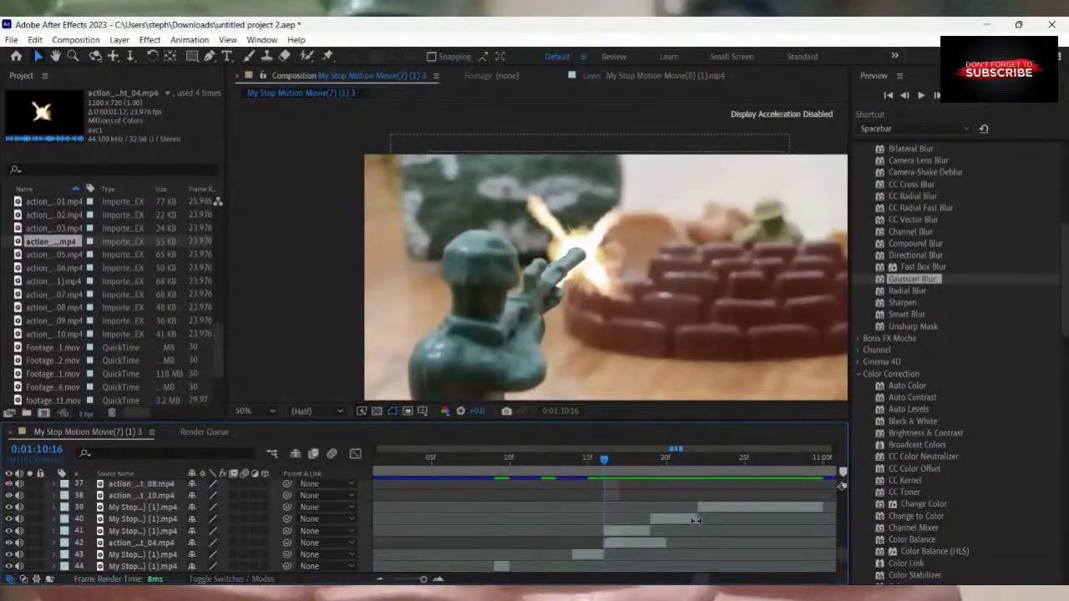
Trim the masked soldier segment to end at 0:01:10:18 and extend the following unmasked segment back to start there.
click(625, 474)
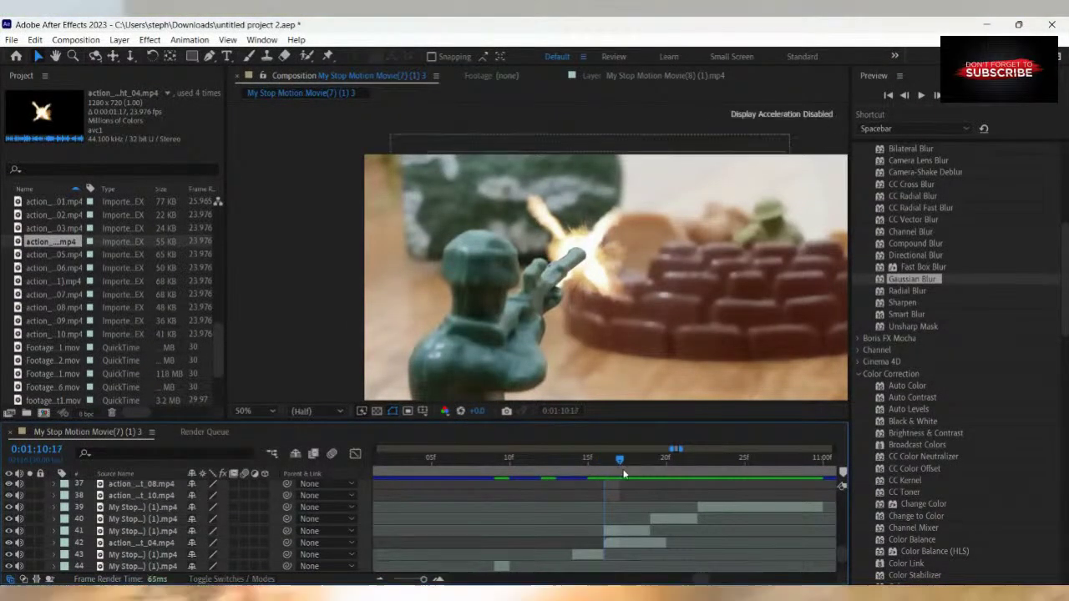
drag(624, 473, 610, 492)
key(Page_Down)
key(Page_Down)
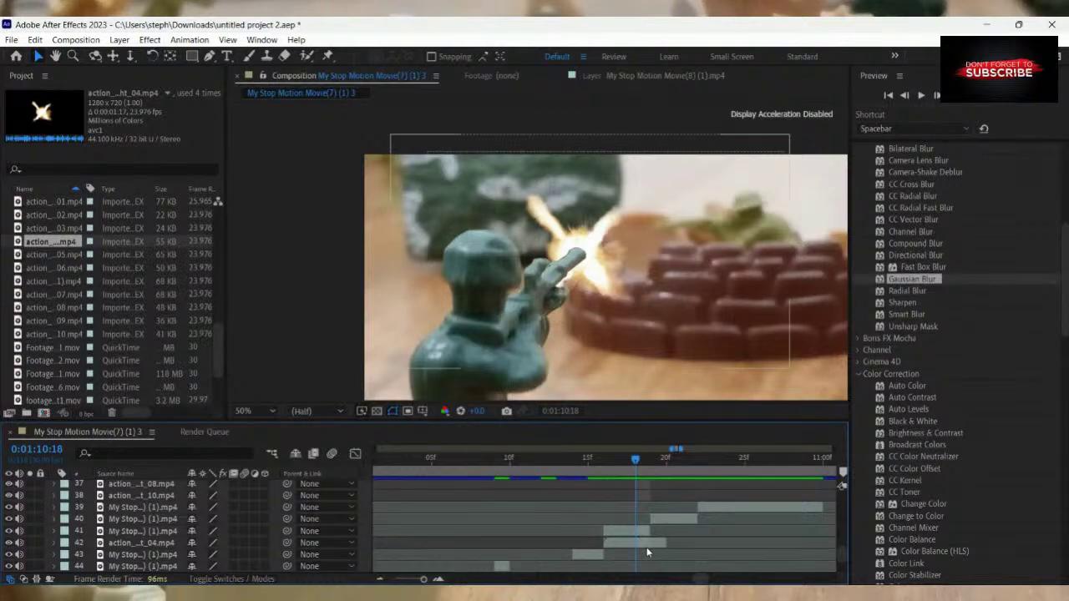
click(648, 532)
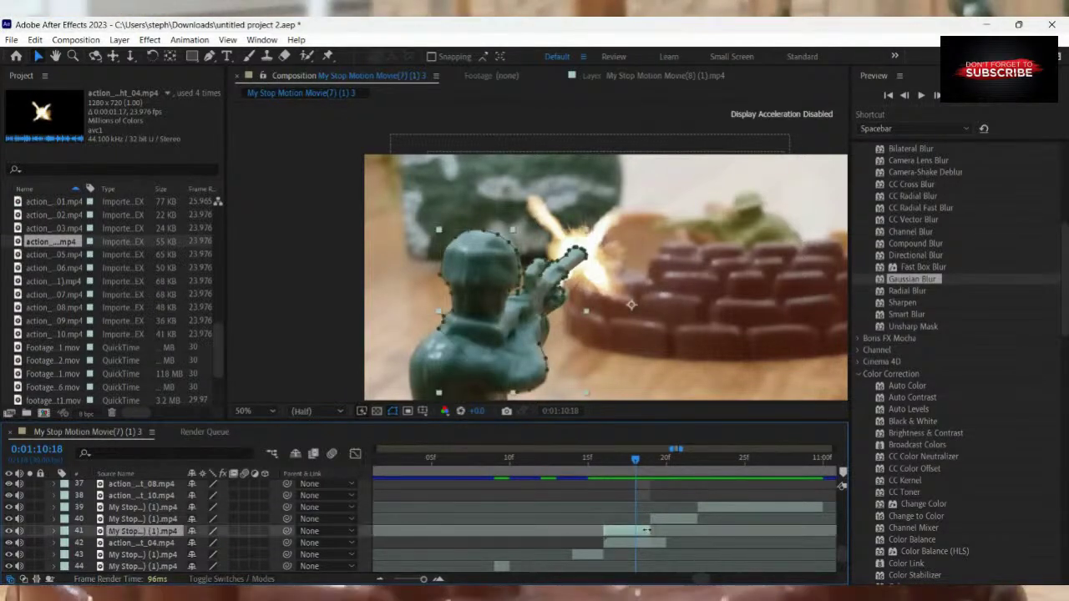
drag(648, 530, 627, 530)
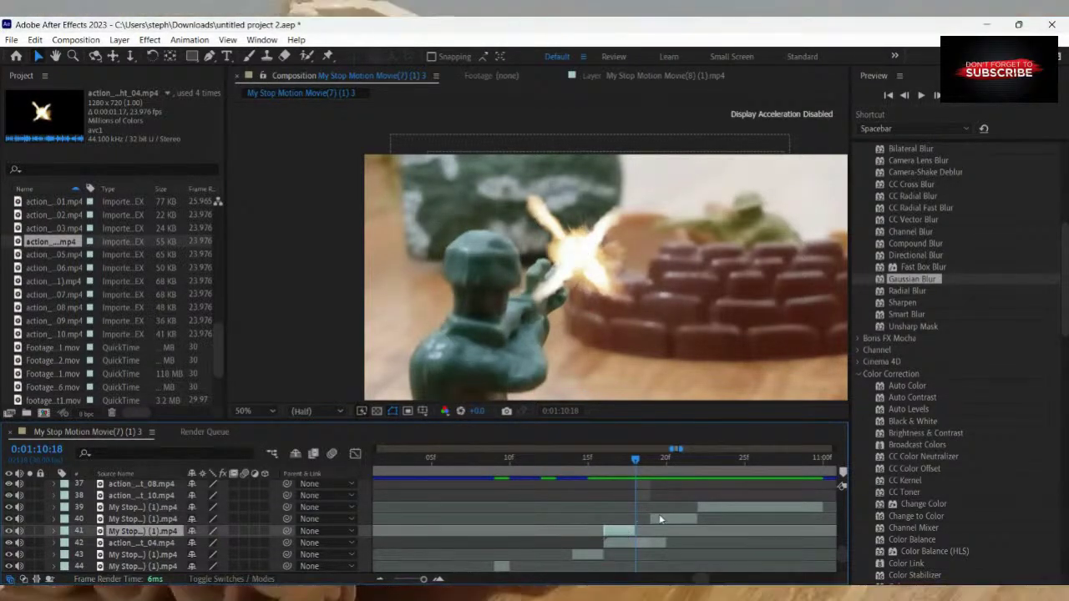
click(660, 519)
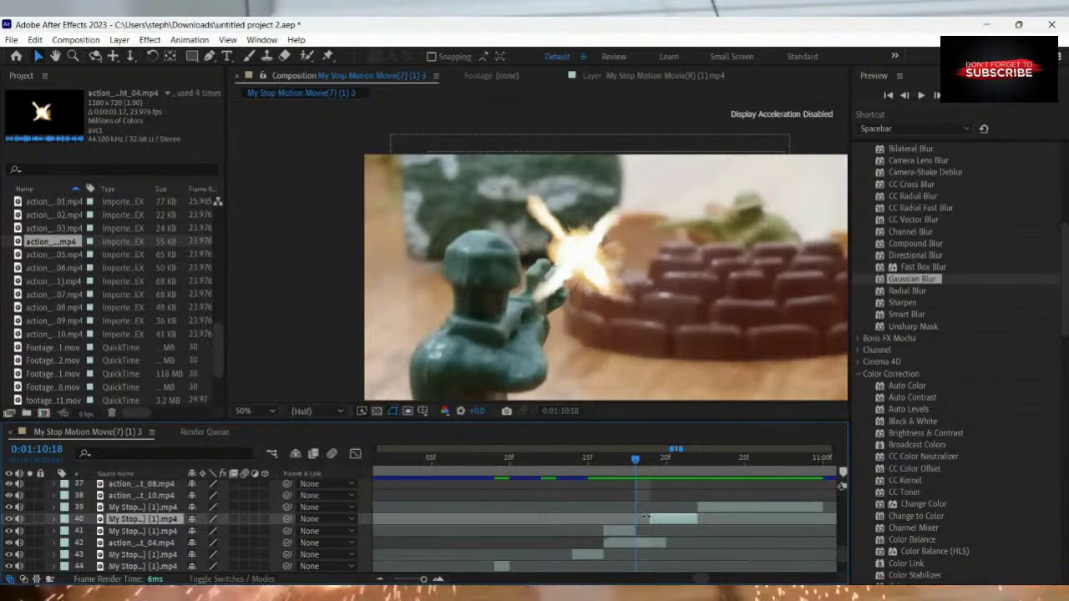
drag(648, 518, 637, 518)
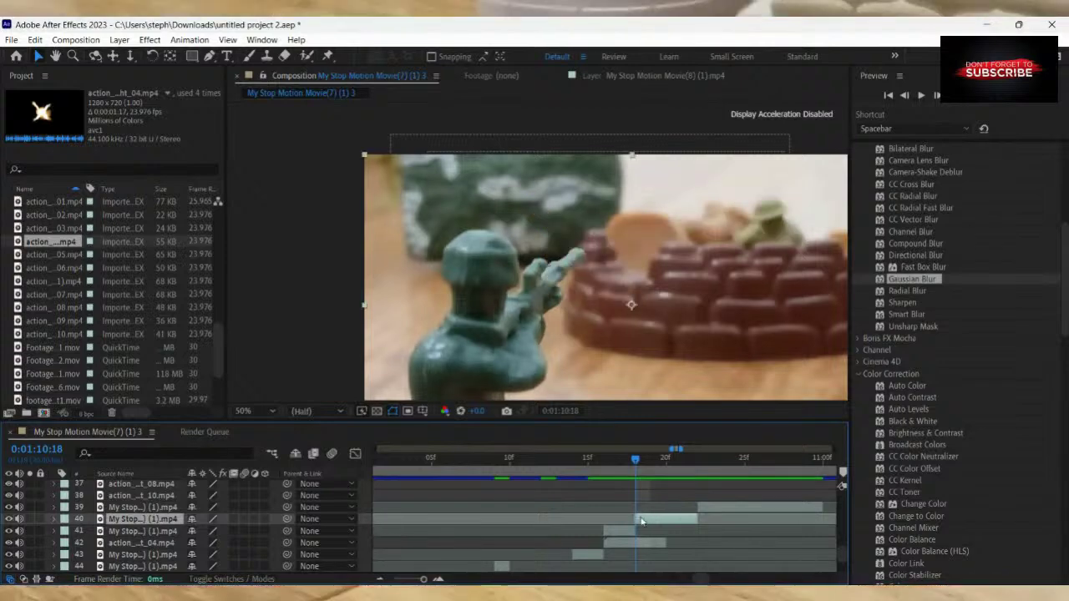
Split the unmasked soldier segment at 0:01:10:19 to isolate a one-frame piece starting at 0:01:10:18.
click(645, 473)
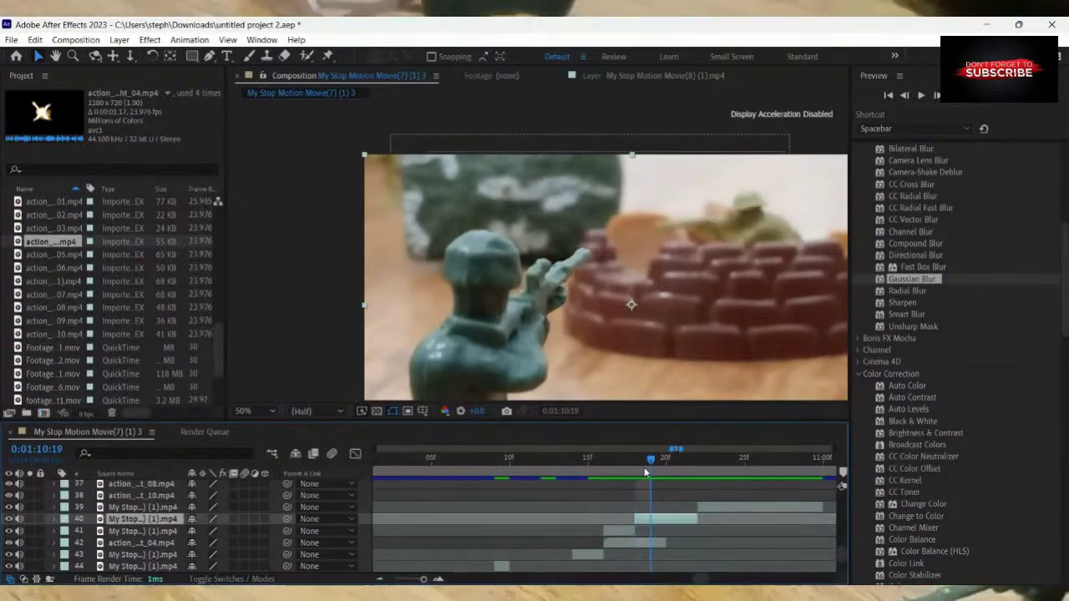
click(638, 476)
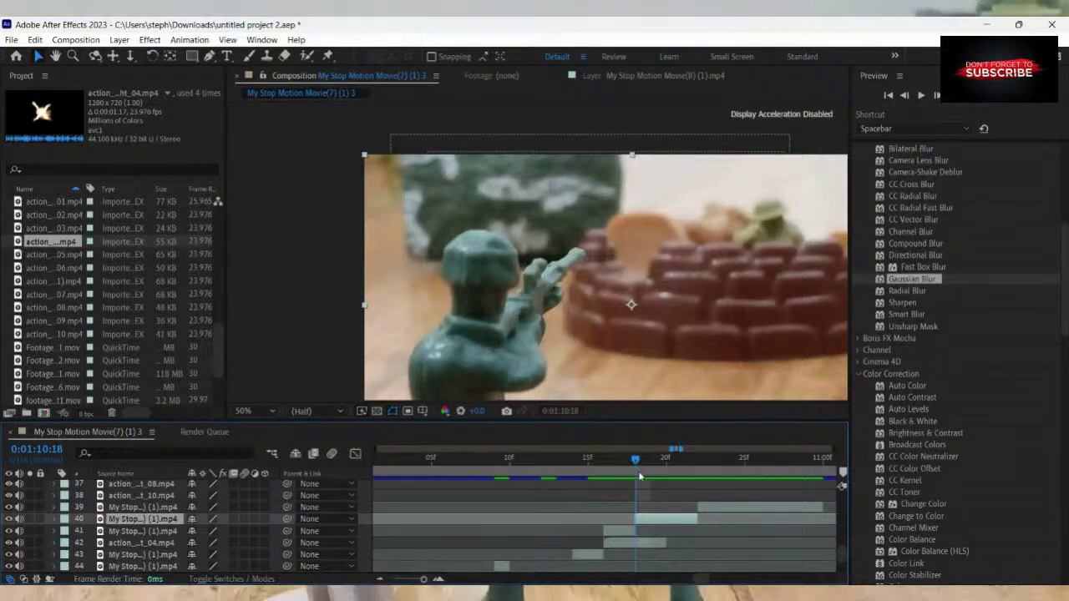
click(647, 480)
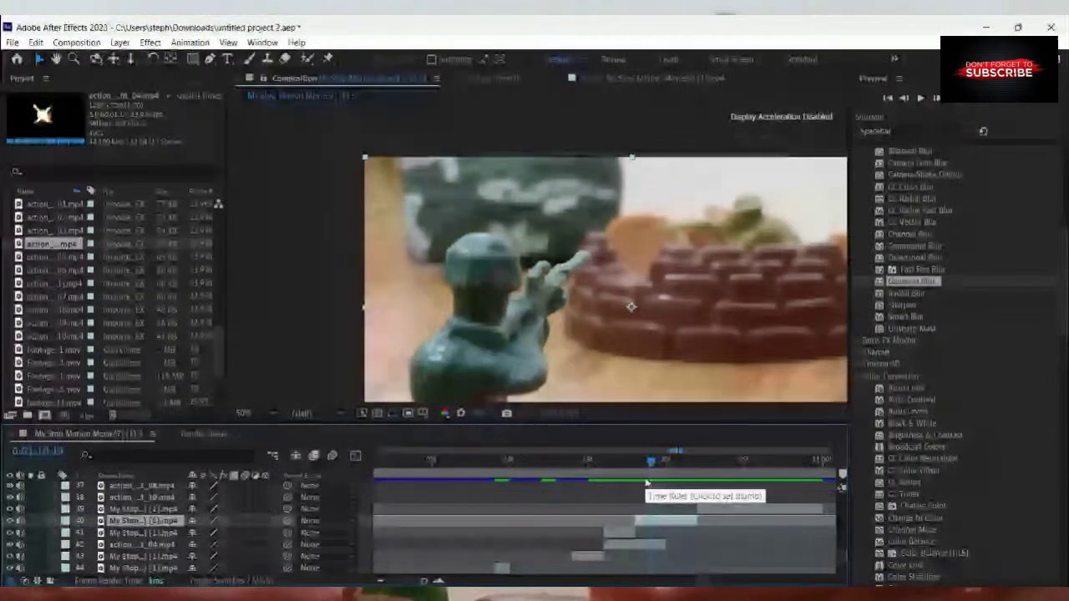
key(ctrl+shift+d)
key(Page_Up)
drag(651, 466, 647, 488)
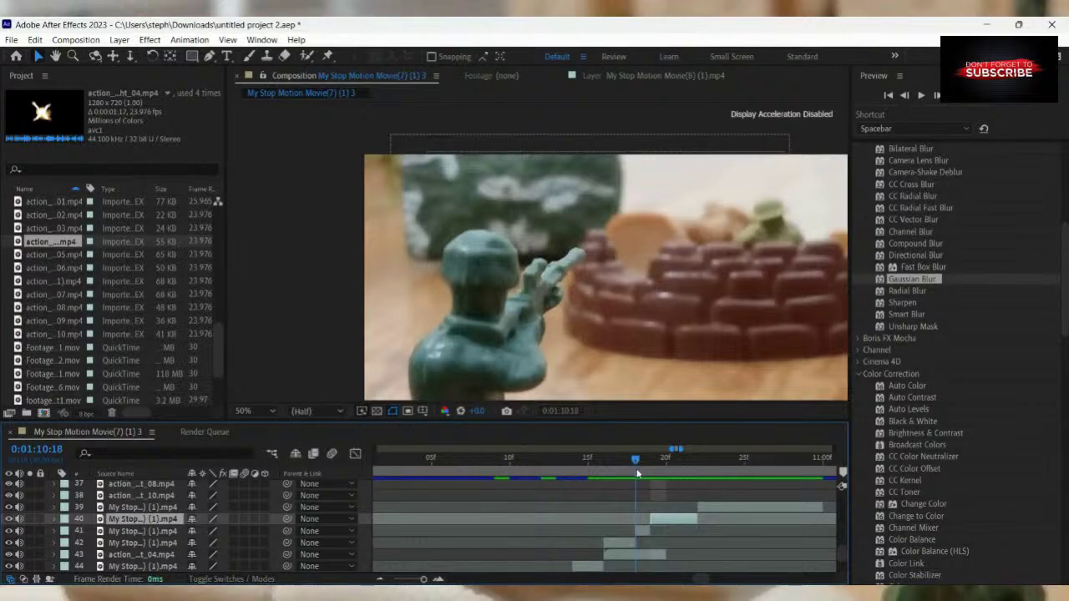
click(615, 479)
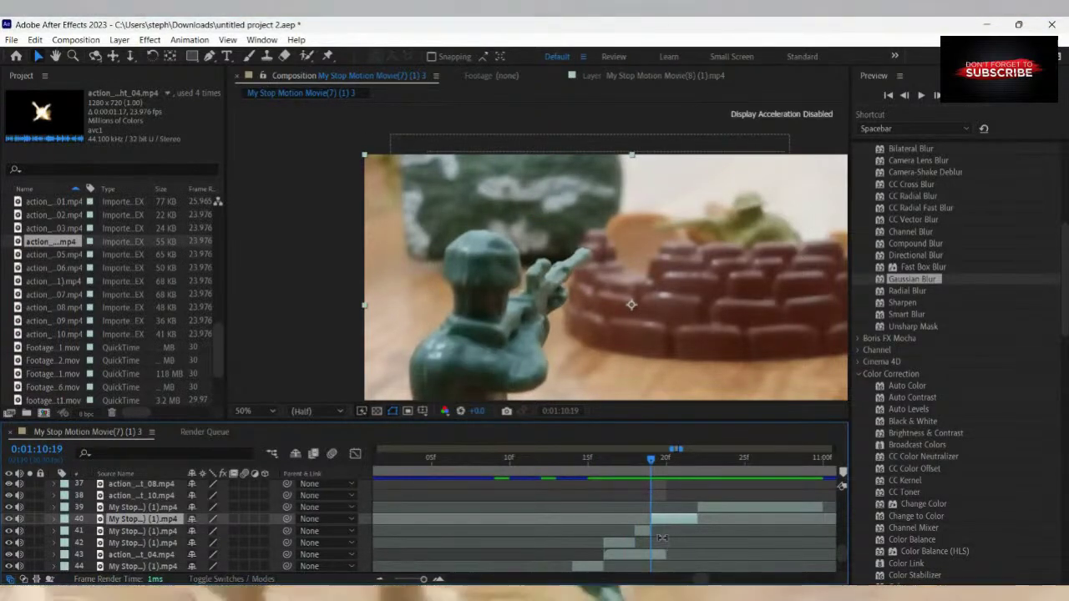
Go to 0:01:10:20 and preview the imported flash clips, from the numbered light bursts through the Muzzle_Flash series.
mouse_move(649, 465)
mouse_down()
mouse_move(683, 477)
mouse_move(658, 469)
mouse_up()
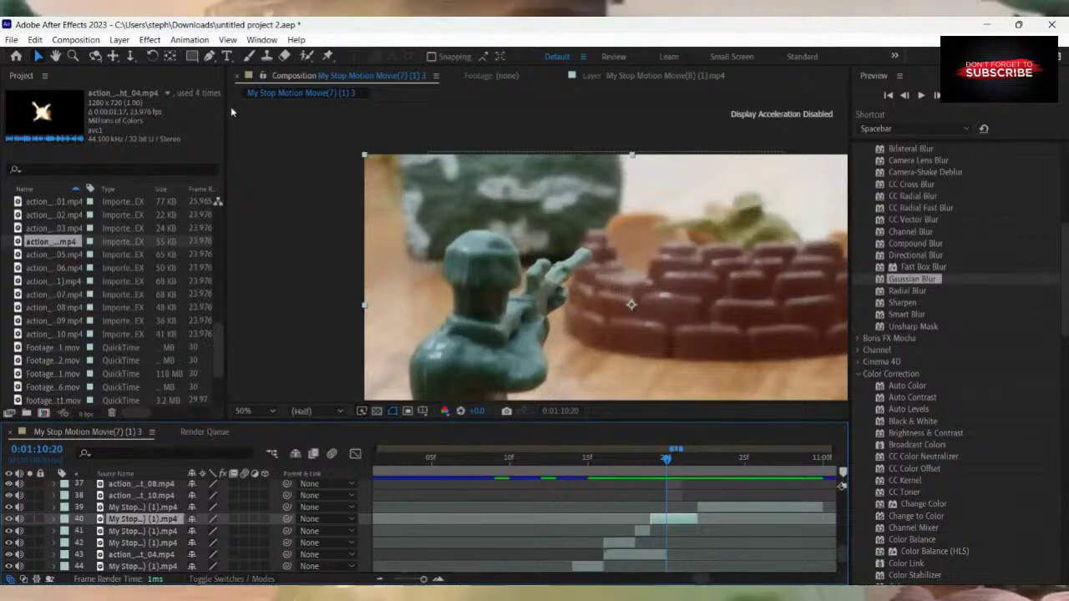
click(60, 227)
click(59, 214)
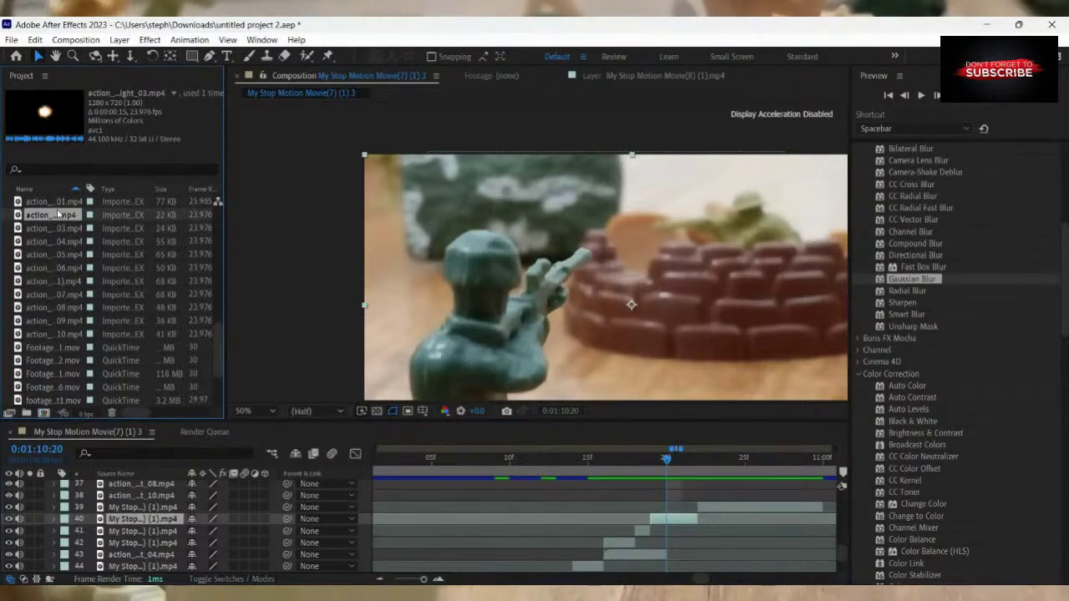
click(57, 202)
scroll(71, 205, up, 1)
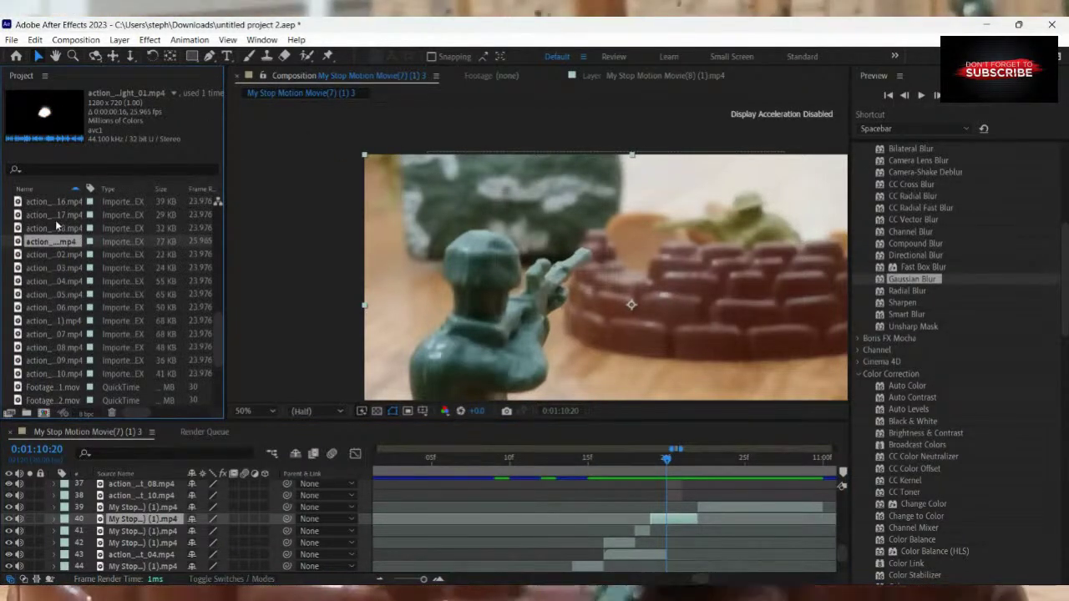
click(60, 215)
click(62, 202)
scroll(62, 218, up, 2)
click(59, 215)
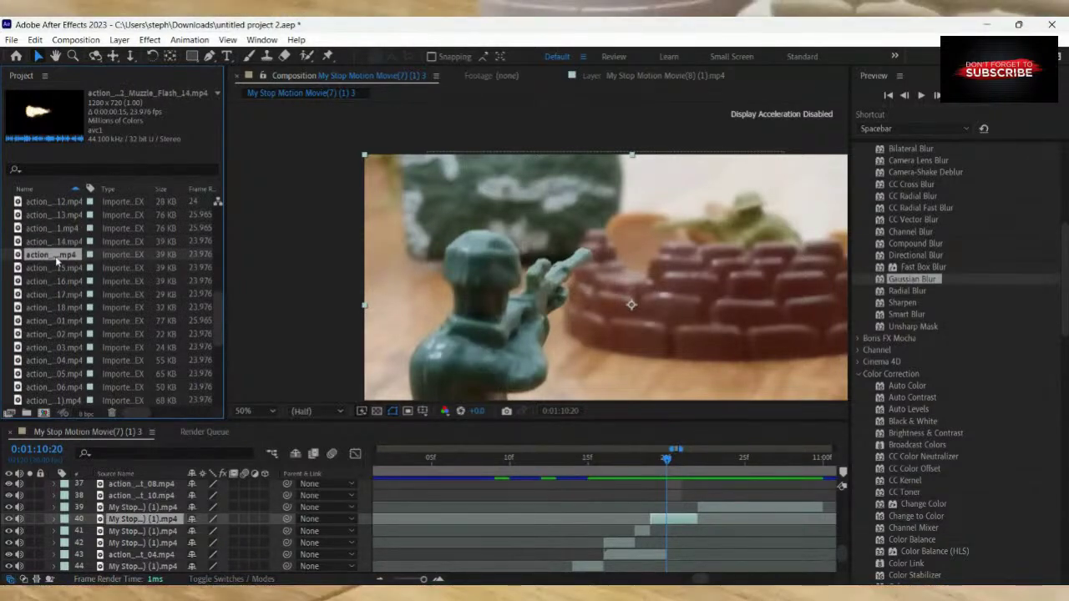
click(58, 205)
scroll(58, 204, up, 1)
click(57, 216)
click(55, 228)
scroll(59, 201, up, 2)
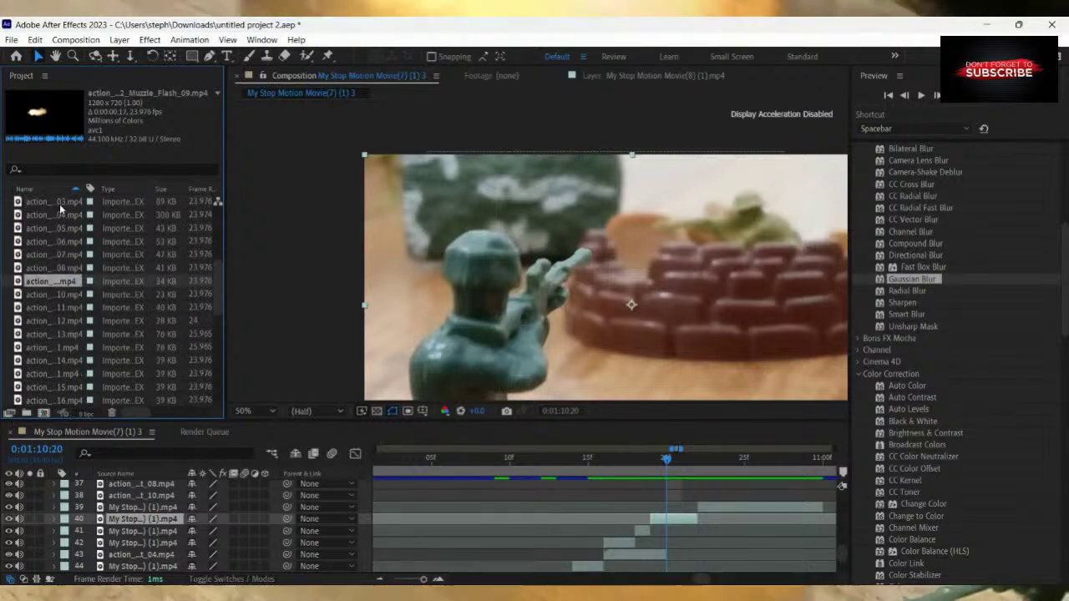
click(53, 253)
click(53, 202)
scroll(53, 223, up, 2)
Place the Automatic_Fire_04 clip in the timeline directly beneath the one-frame soldier segment, starting at 0:01:10:20.
click(53, 228)
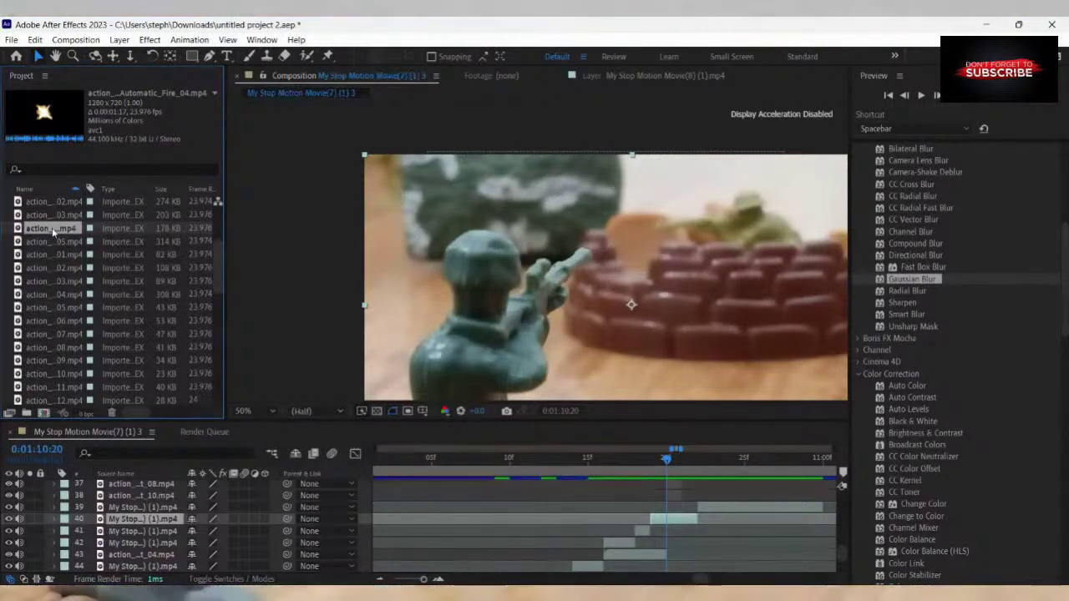
mouse_move(53, 230)
mouse_down()
mouse_move(717, 582)
mouse_move(720, 538)
mouse_move(685, 539)
mouse_up()
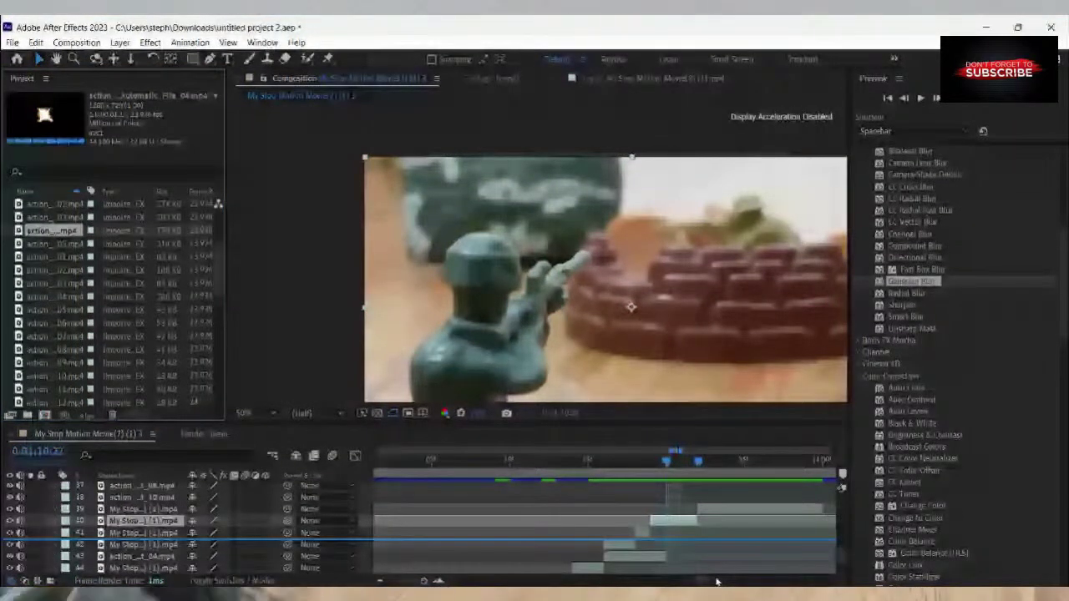
click(686, 549)
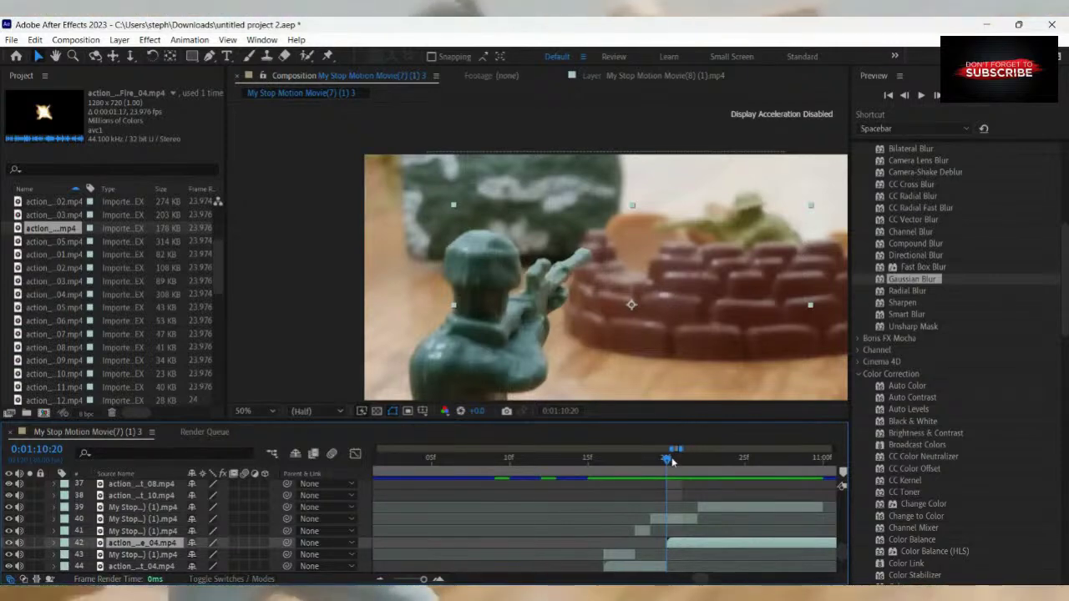
drag(668, 459, 668, 511)
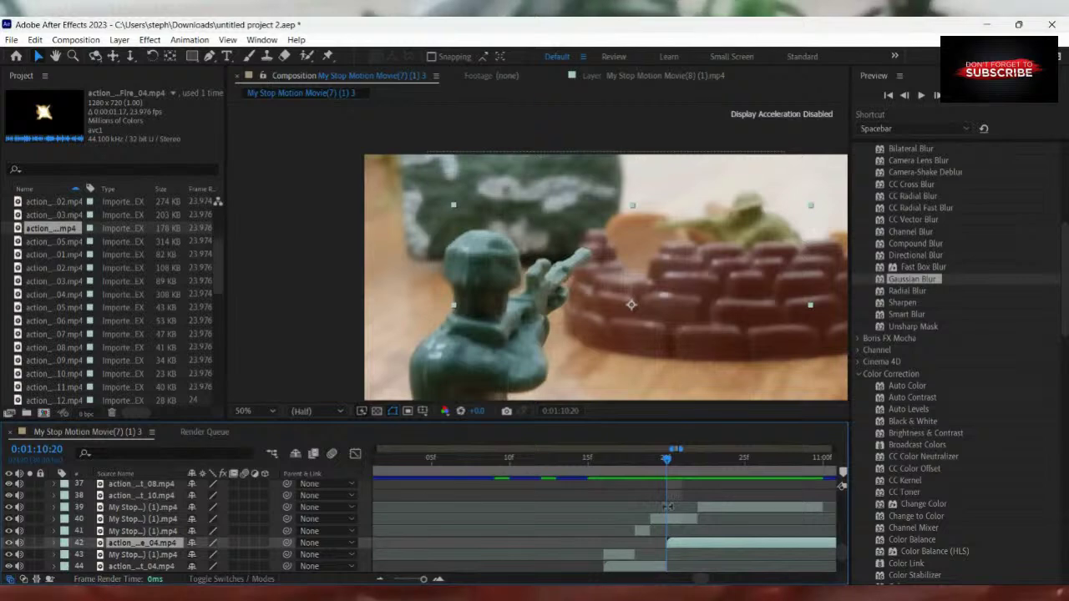
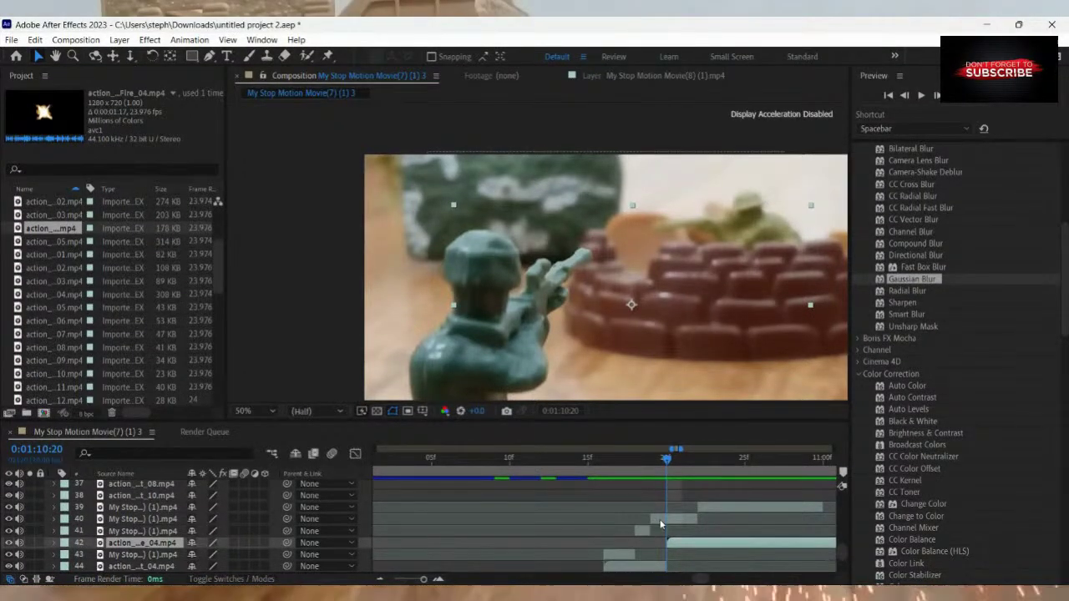
mouse_move(666, 463)
mouse_down()
mouse_move(685, 467)
mouse_move(666, 483)
mouse_up()
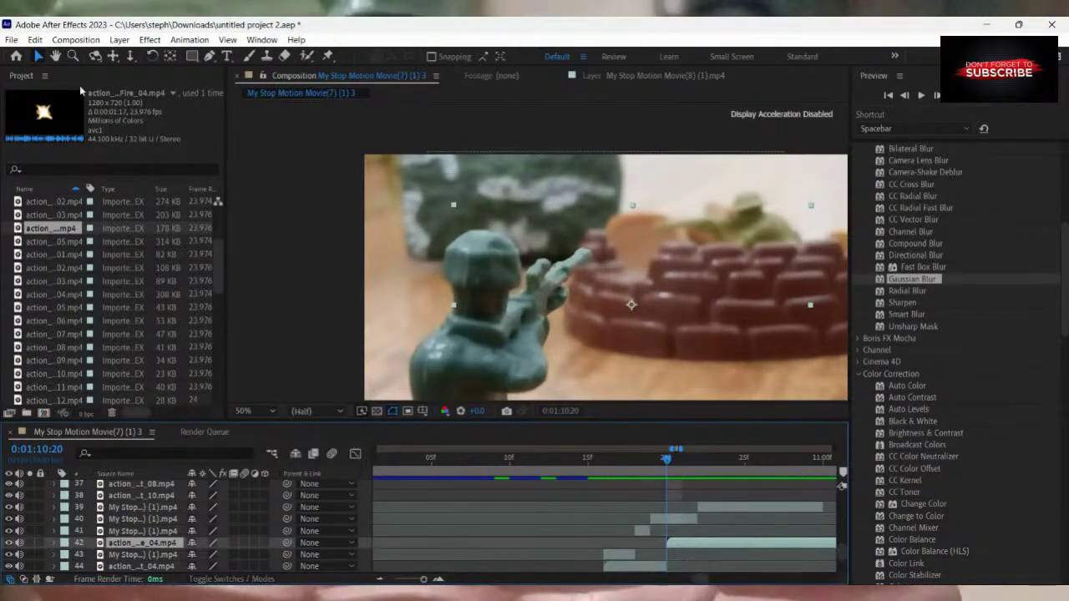
Start a Pen tool mask on the movie clip in layer 40, tracing the underside of the soldier's rifle barrel from the hand towards the muzzle.
key(g)
key(slash)
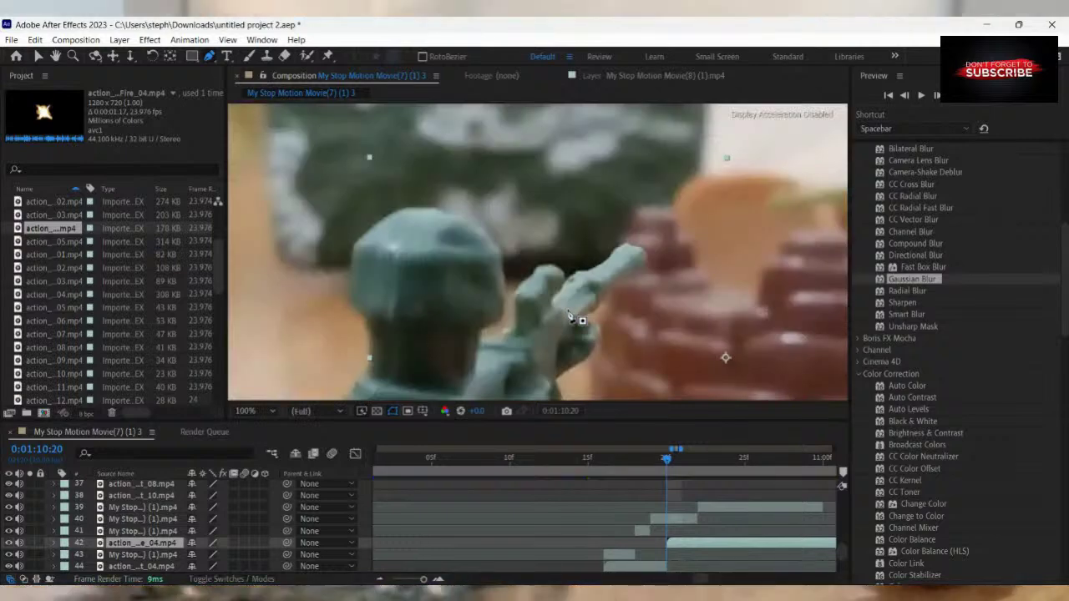
click(56, 57)
drag(488, 214, 471, 166)
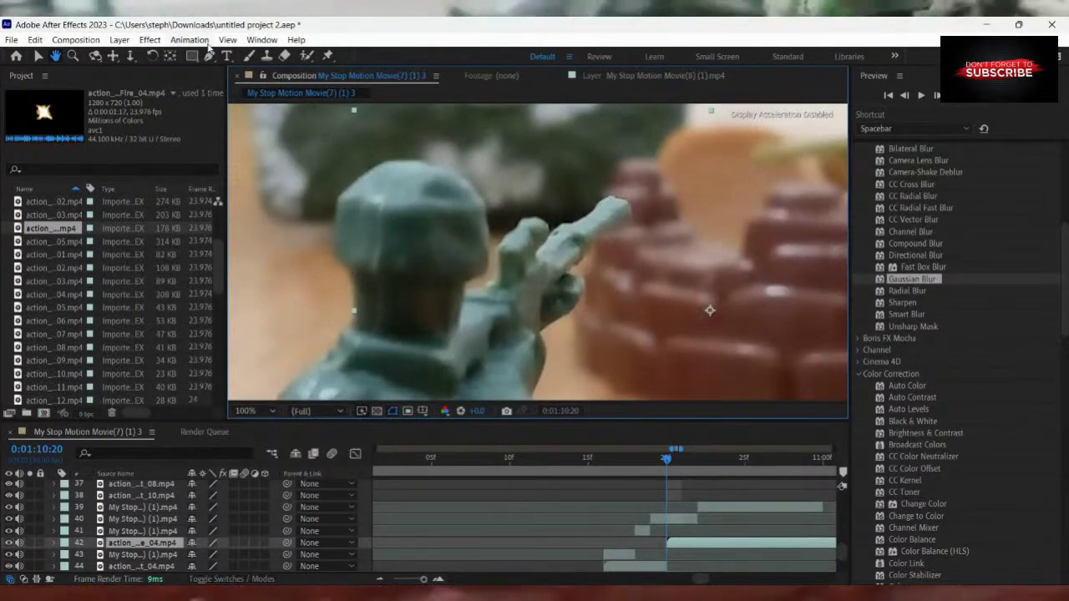
key(g)
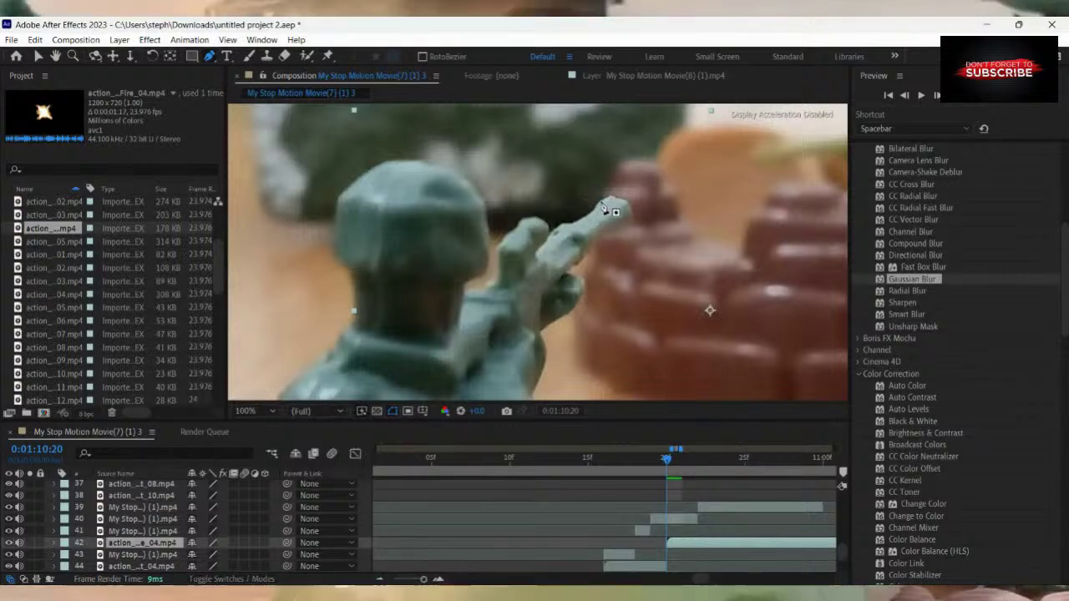
click(567, 274)
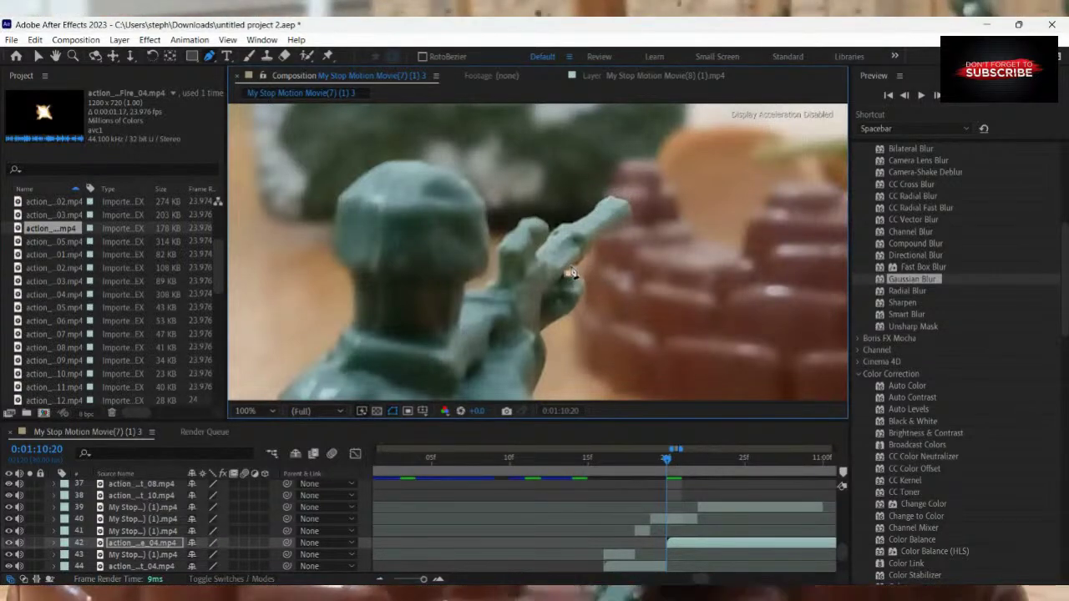
key(ctrl+z)
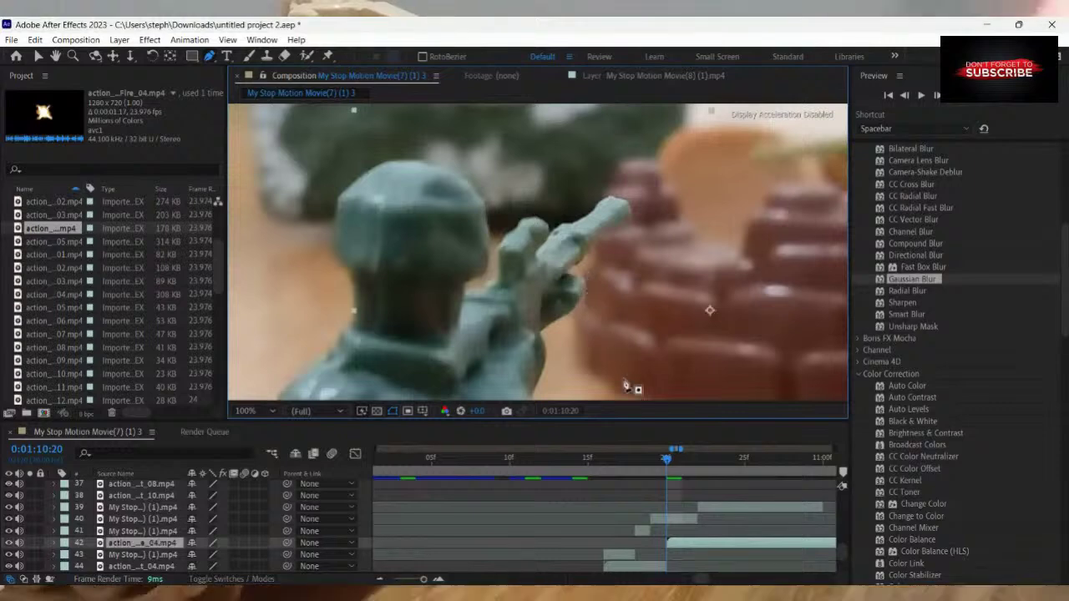
click(667, 521)
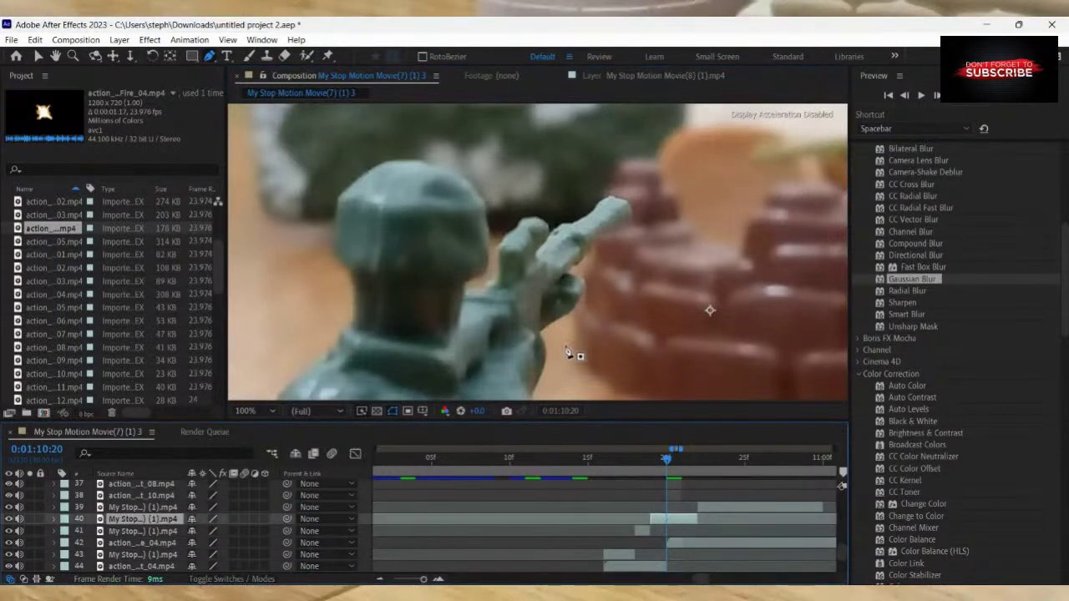
click(570, 271)
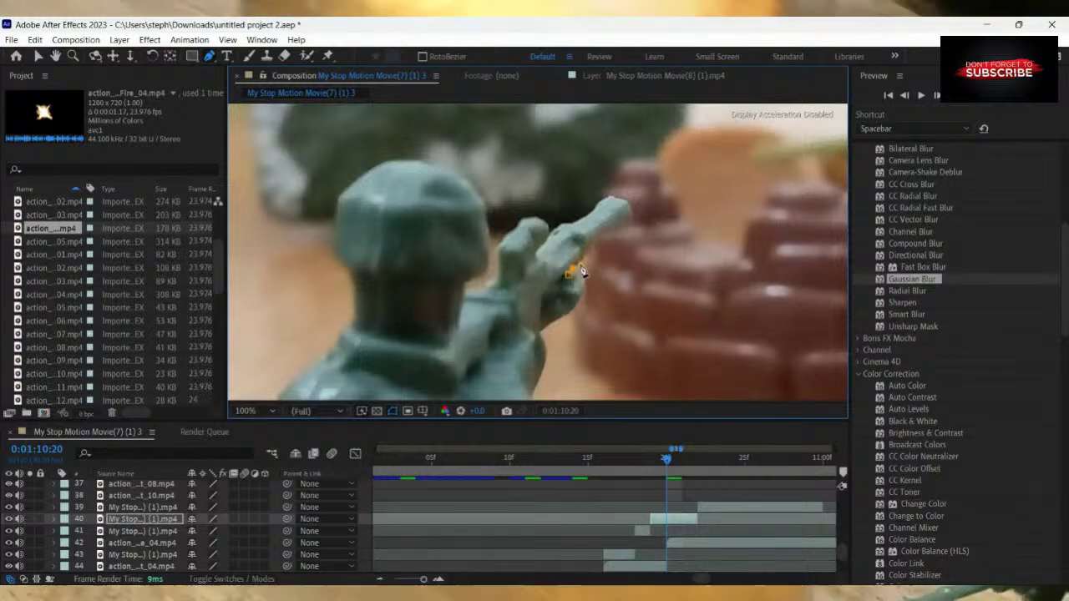
click(585, 254)
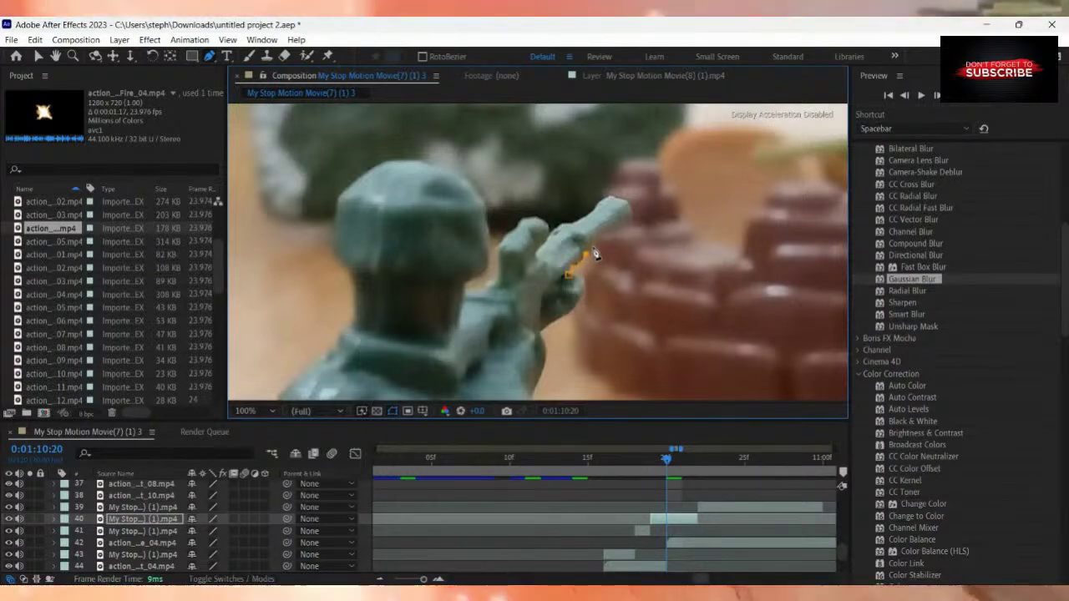
click(600, 240)
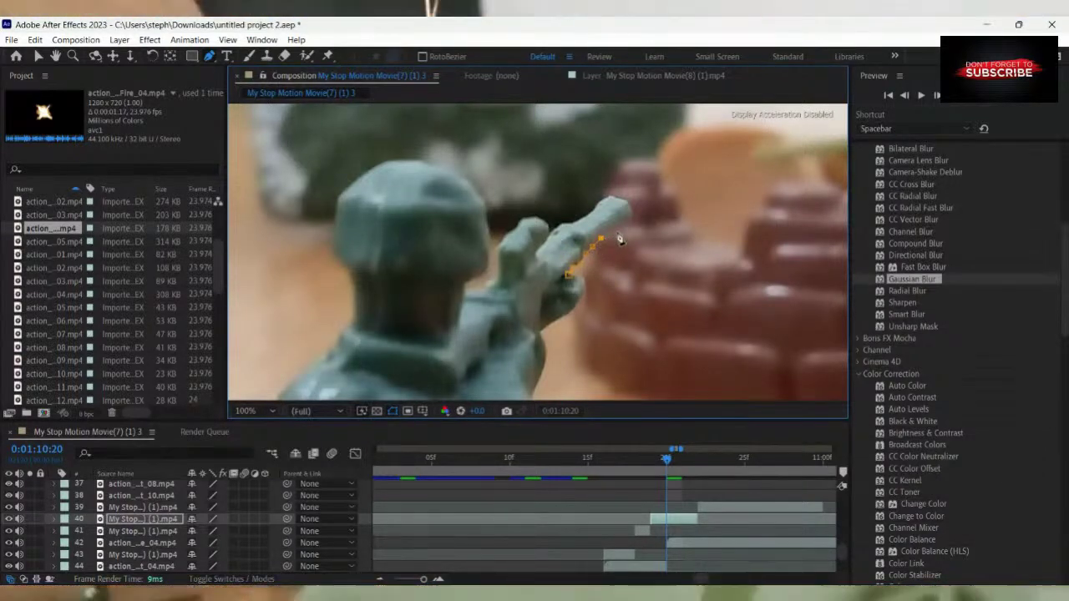
click(620, 229)
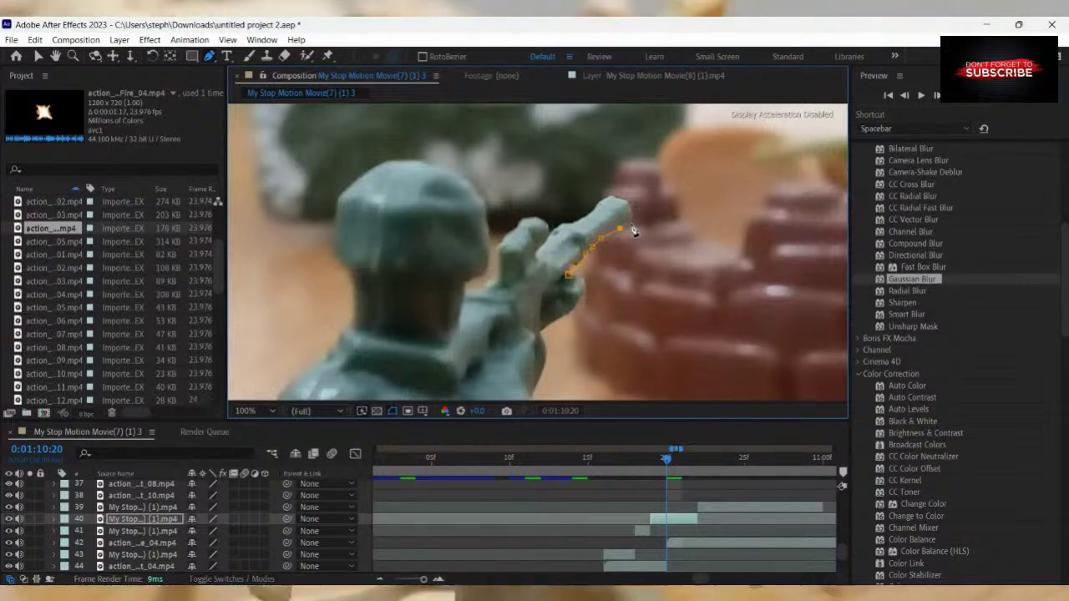
Continue the mask path around the rifle's muzzle and back along the barrel's upper edge.
scroll(651, 234, up, 3)
scroll(643, 237, down, 2)
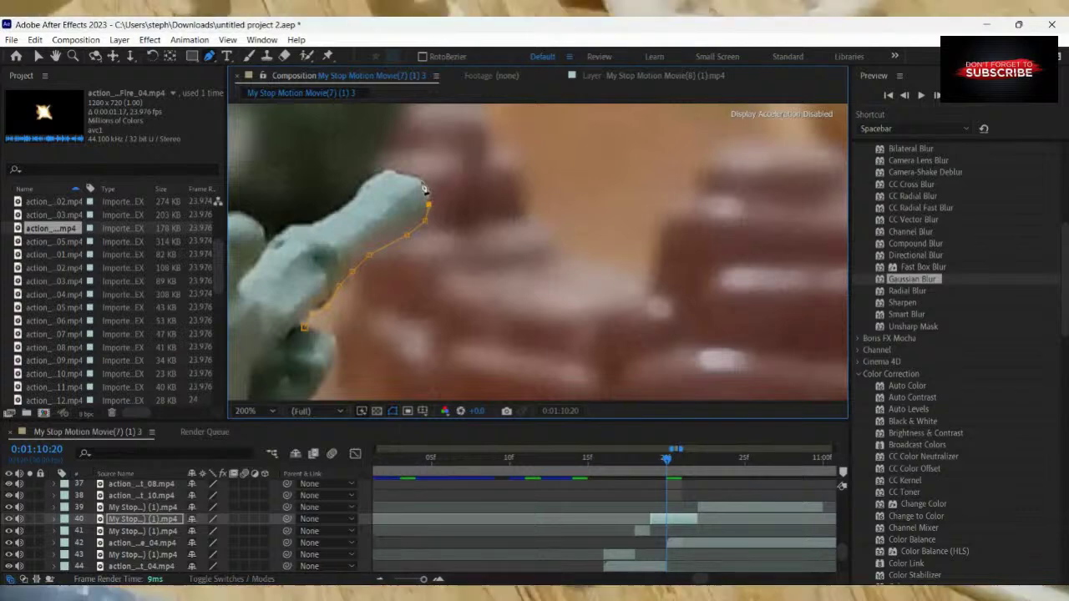
click(419, 182)
click(430, 206)
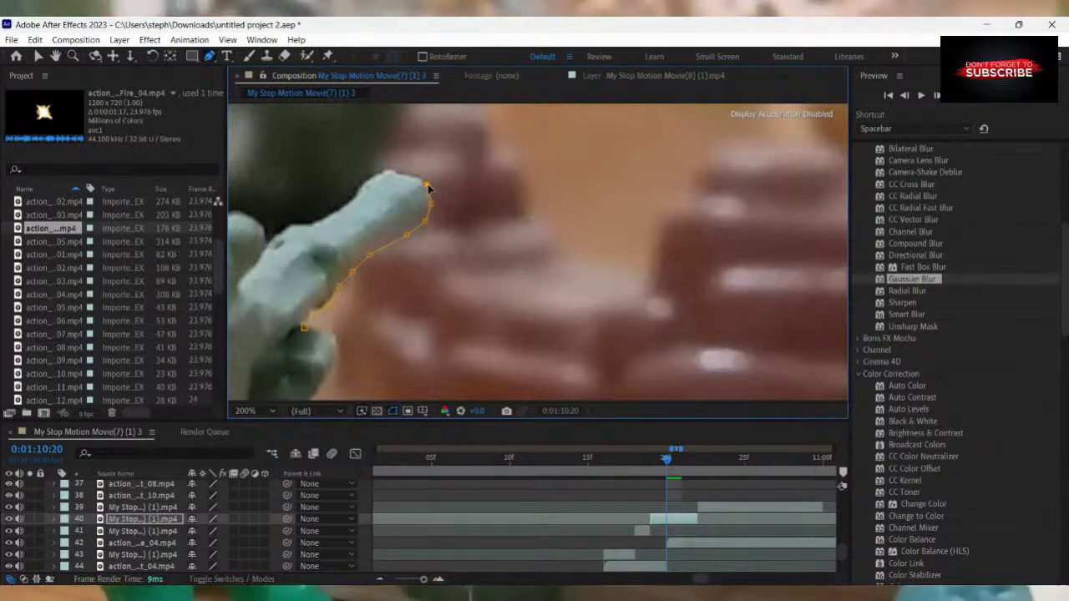
Extend the mask path over the soldier's raised hand beside the rifle and down its outer edge to the wrist.
key(comma)
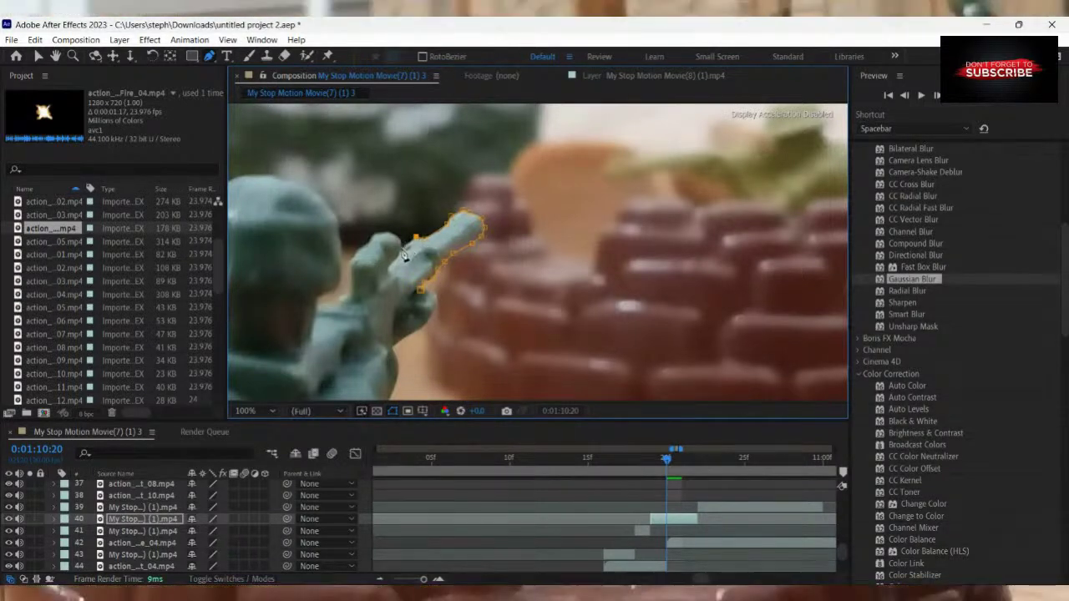
scroll(407, 248, up, 1)
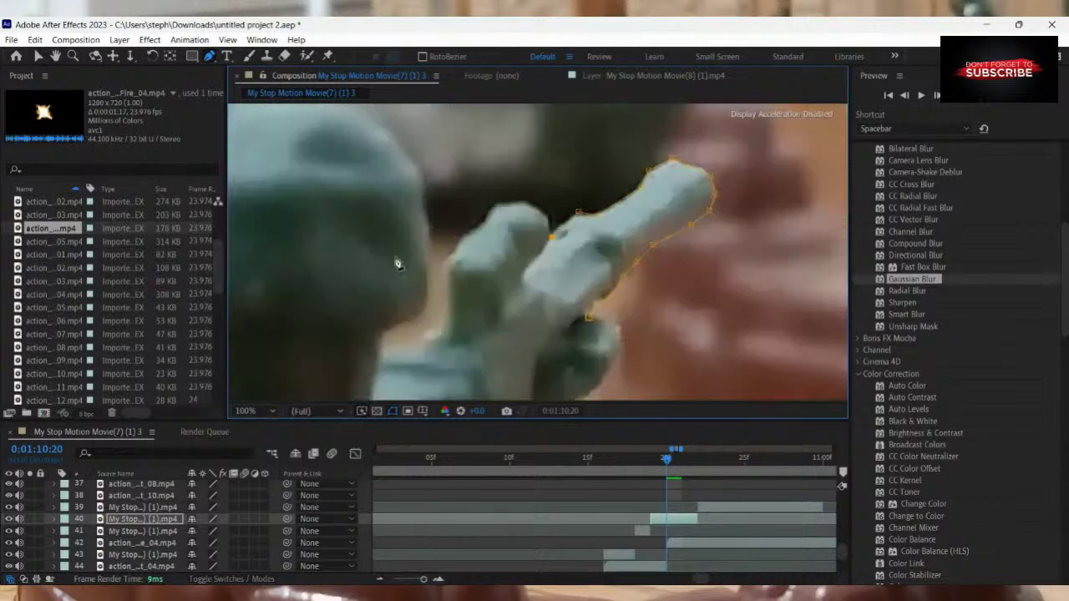
click(547, 219)
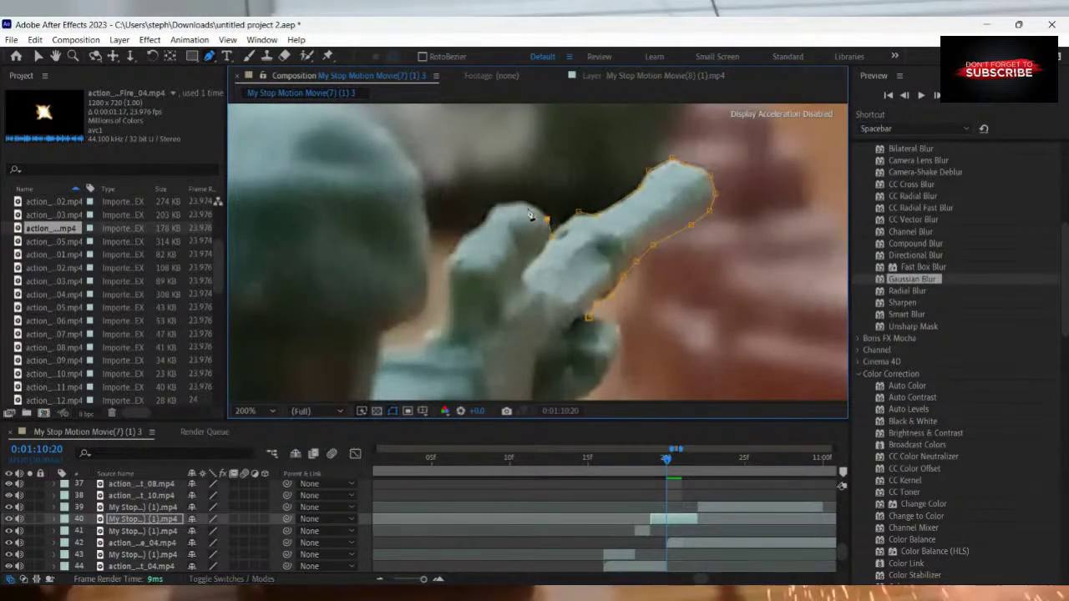
click(525, 204)
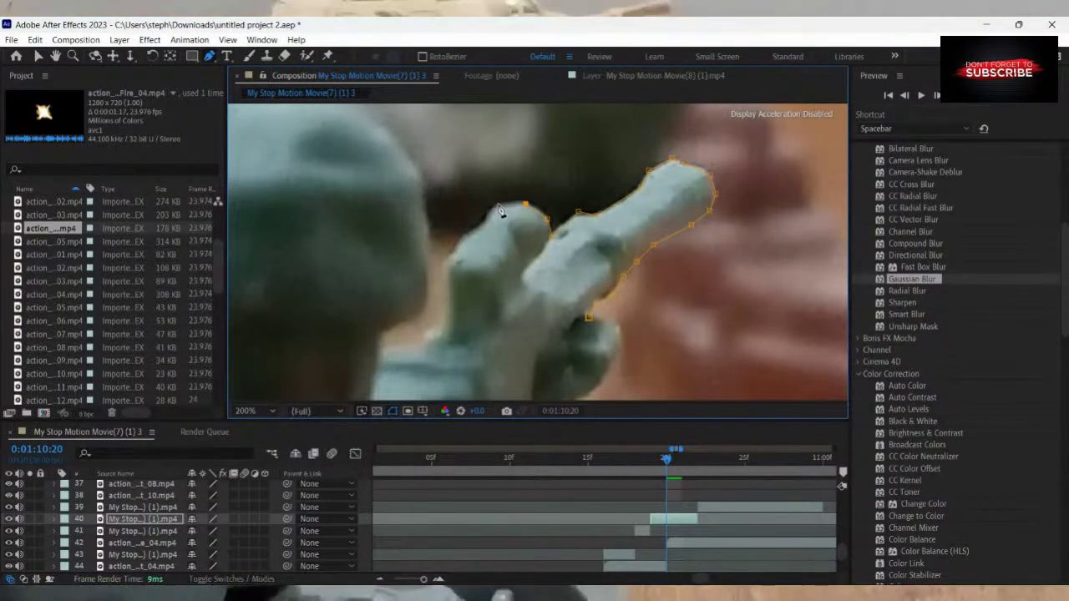
click(494, 208)
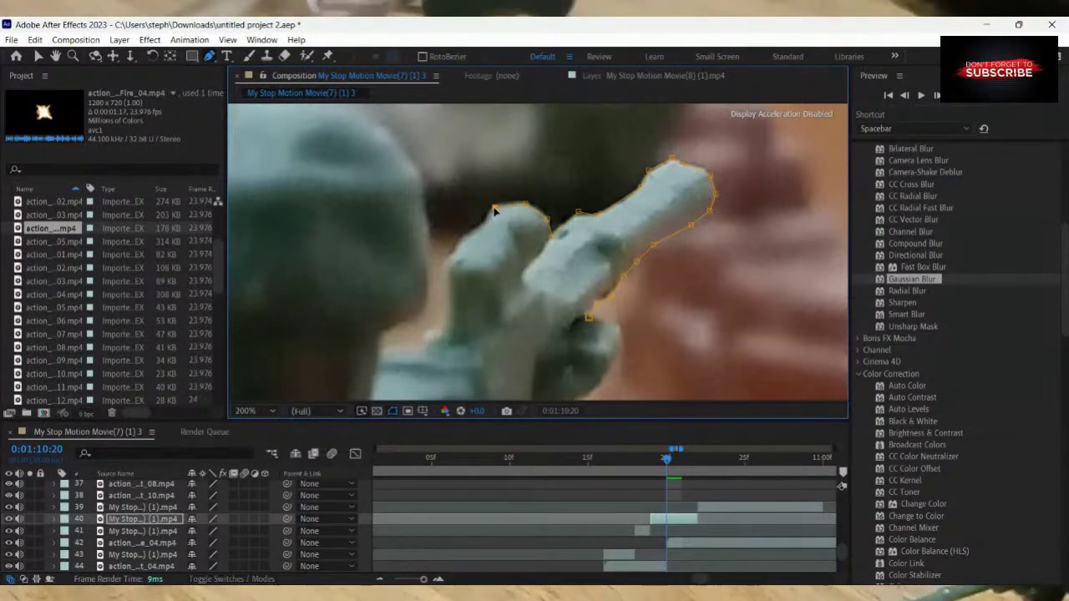
click(486, 221)
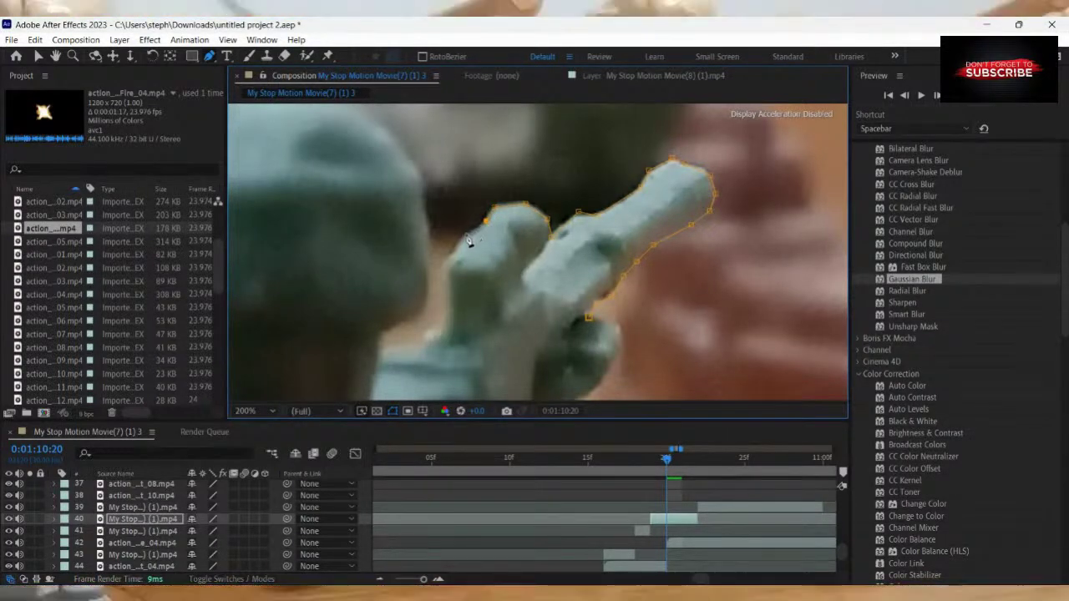
click(462, 238)
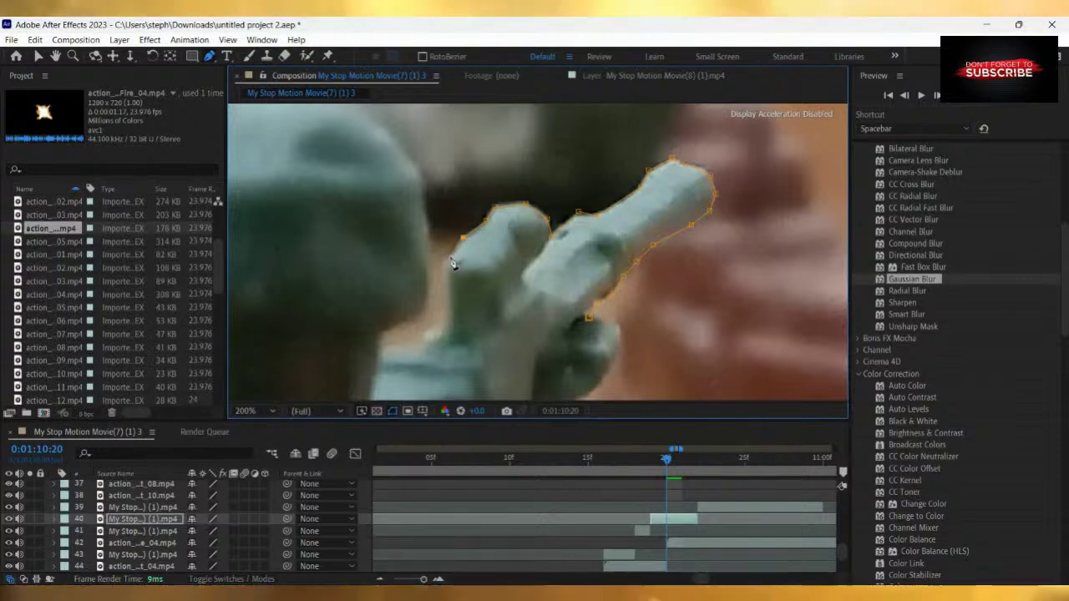
click(450, 259)
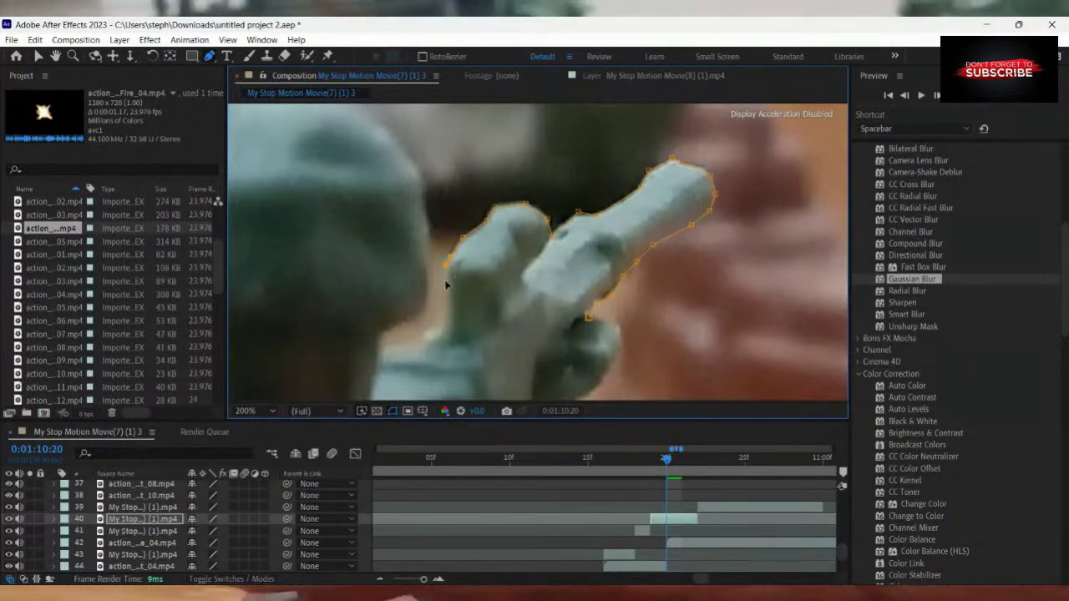
click(450, 309)
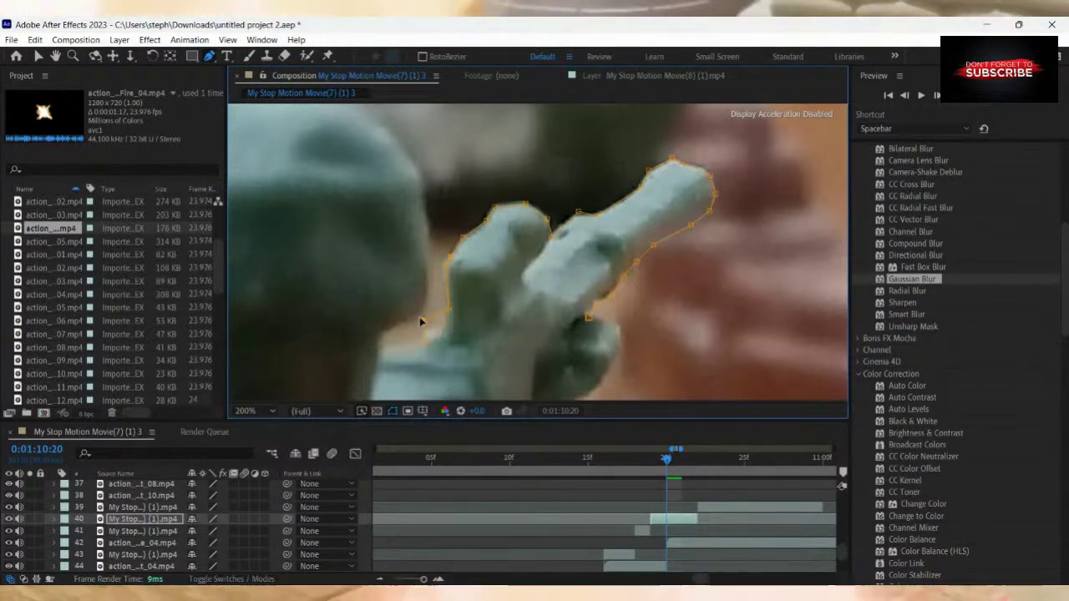
click(439, 335)
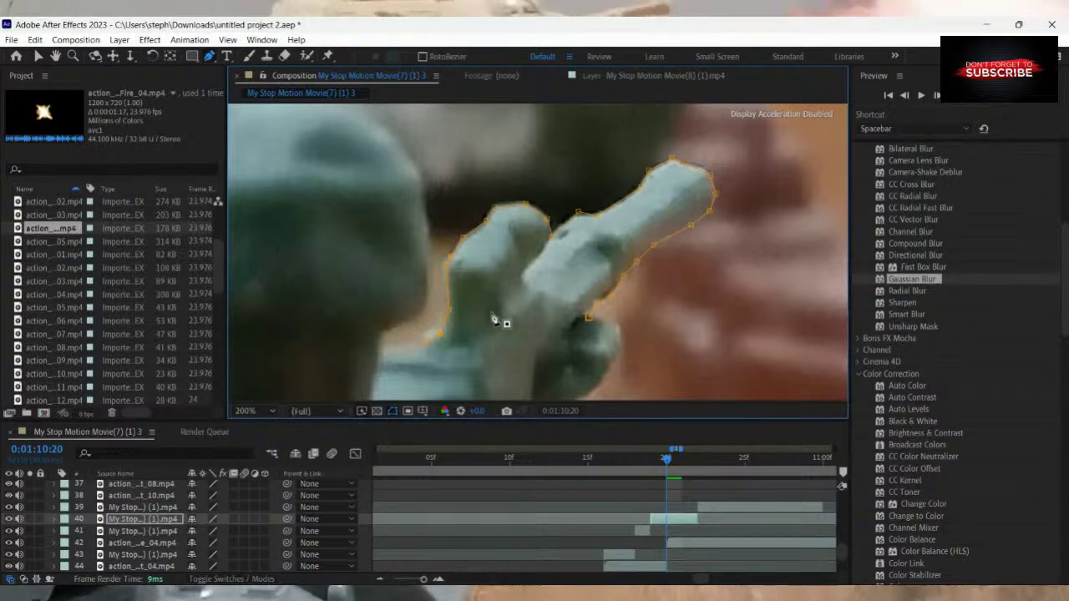
Trace the mask path around the gap between wrist and head, along the arm and up the helmet's lower rim.
key(comma)
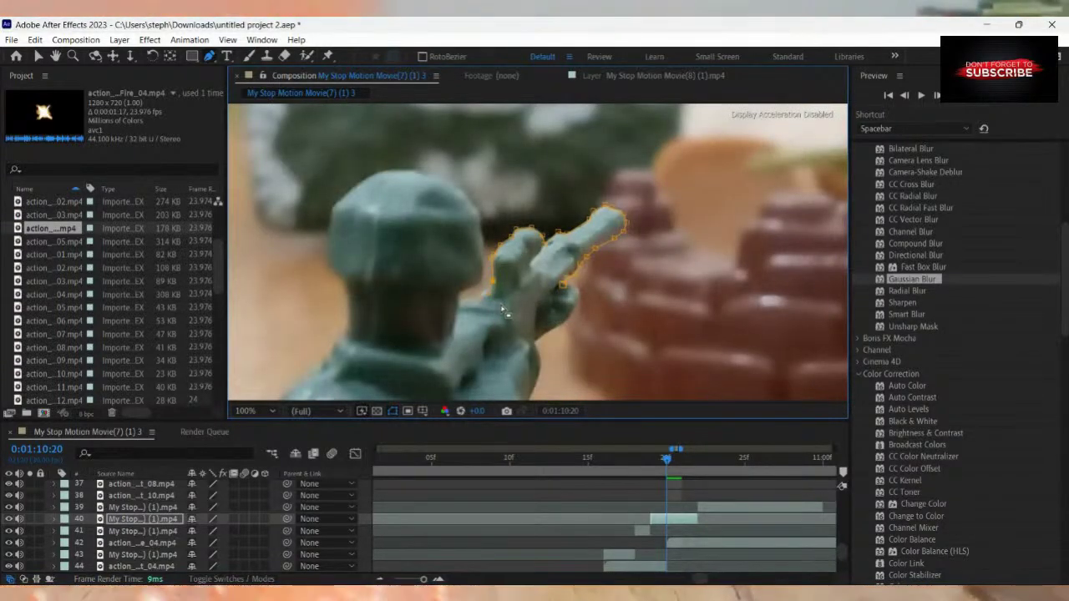
scroll(498, 310, up, 2)
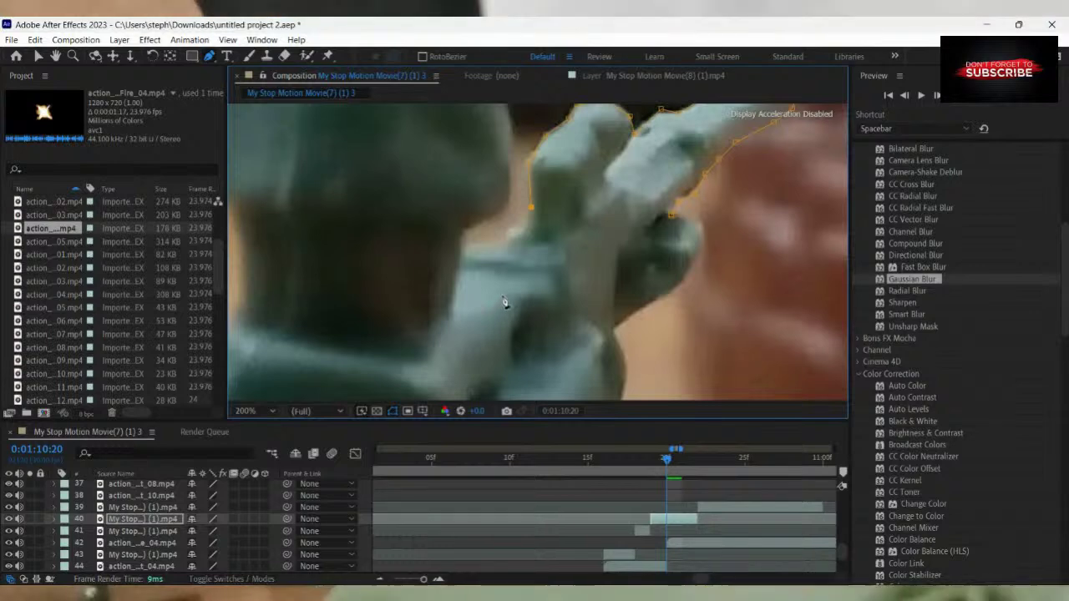
click(525, 227)
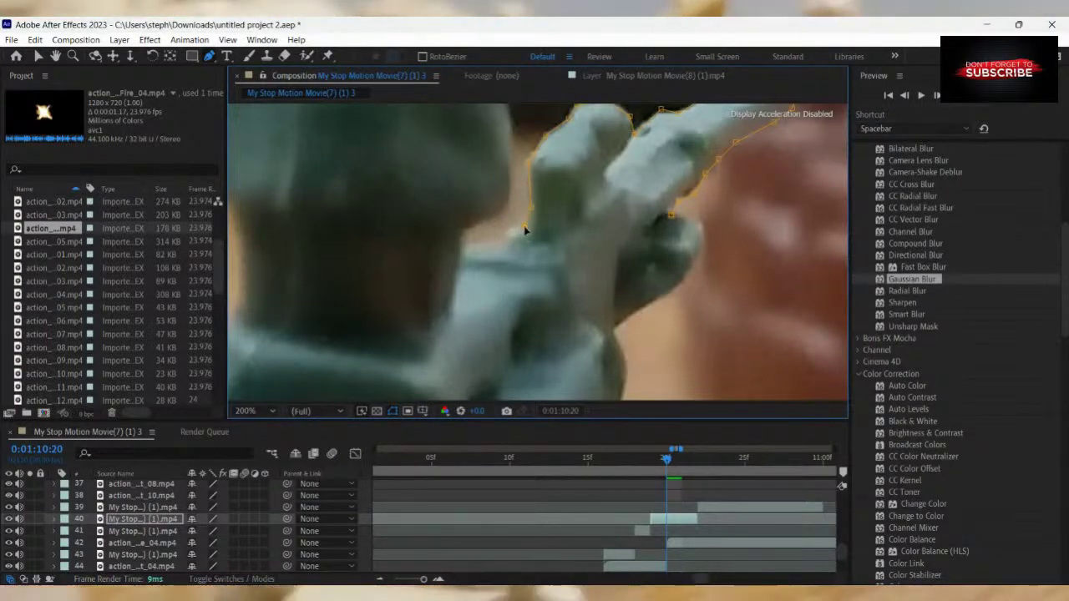
click(515, 227)
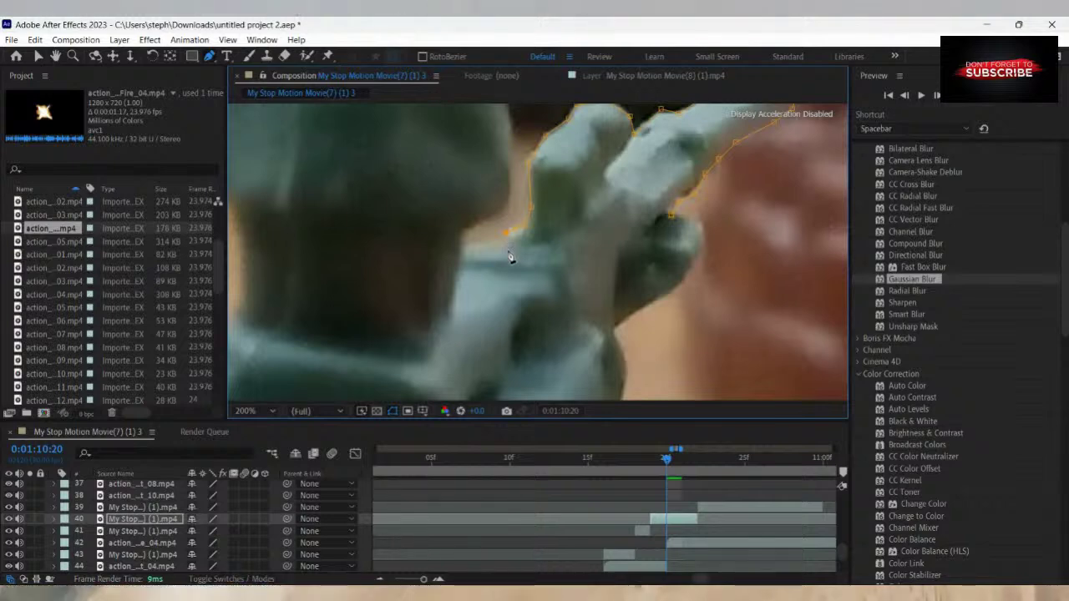
click(464, 231)
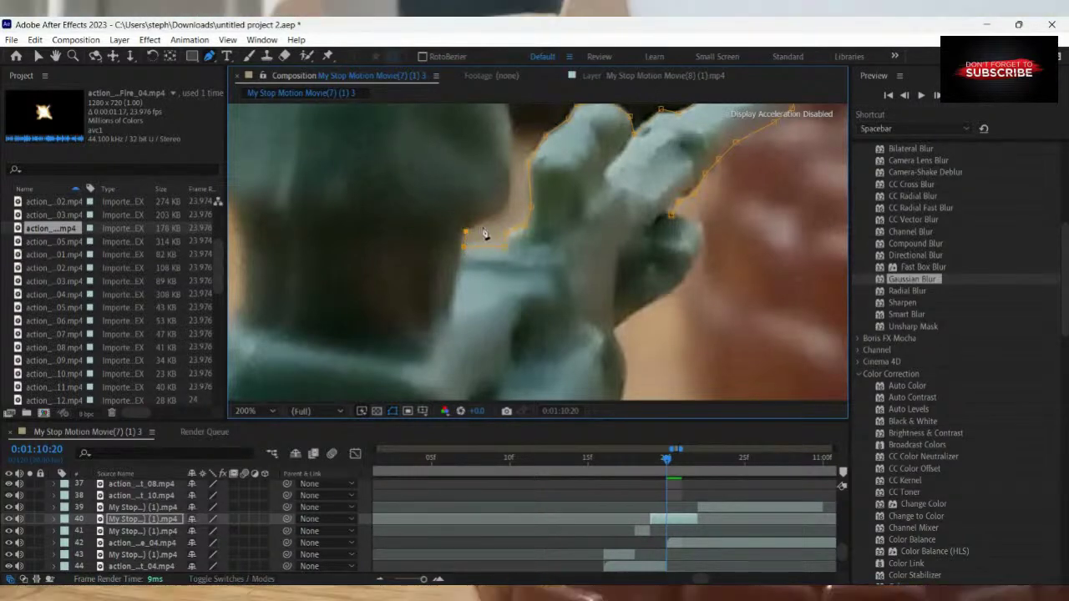
click(510, 195)
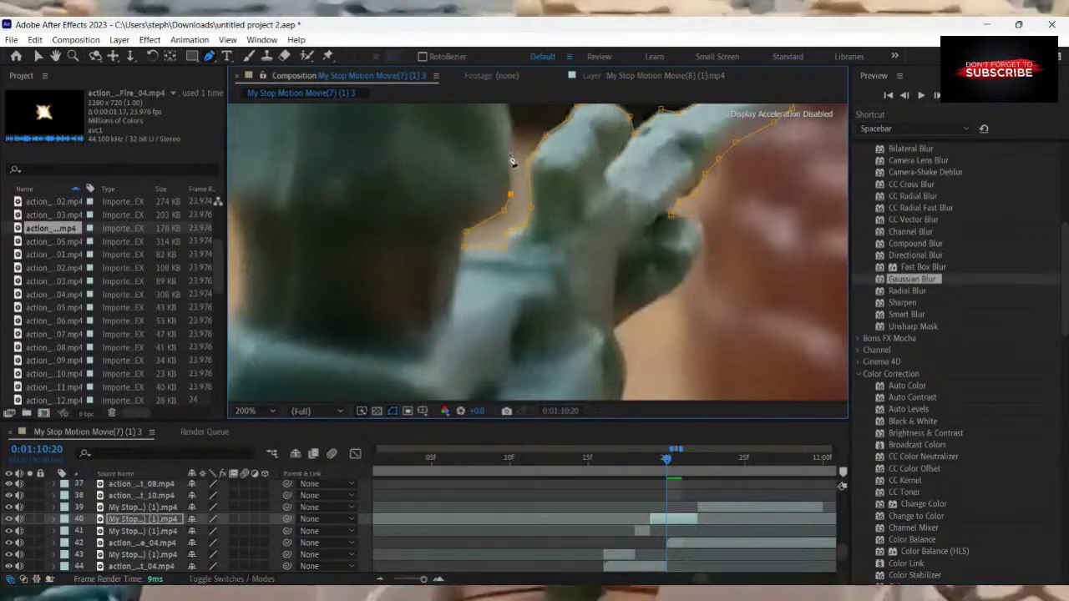
click(510, 155)
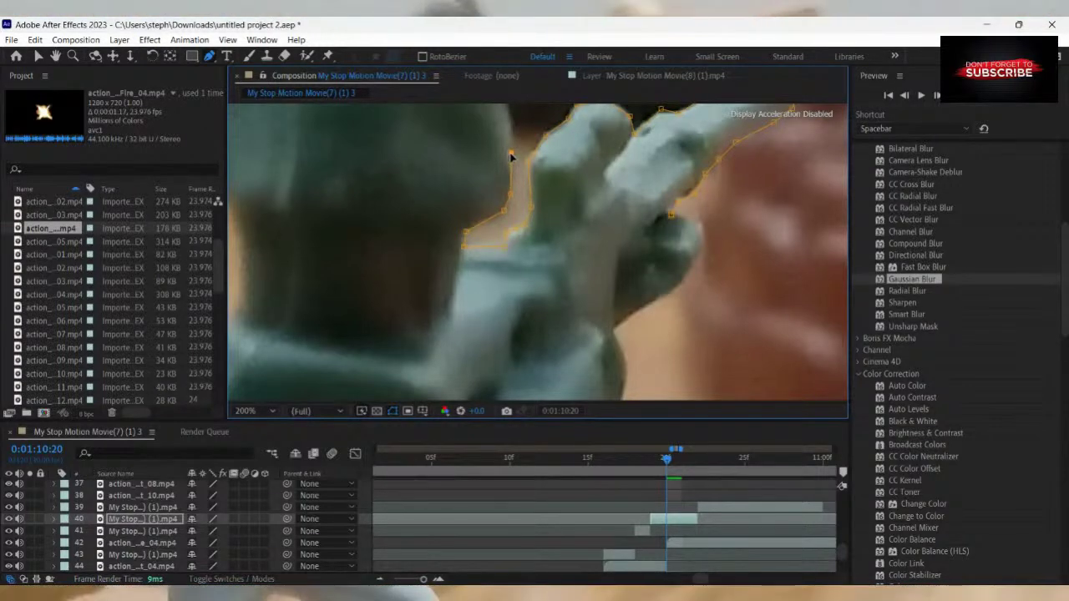
Continue the mask path up the side of the helmet facing the rifle and over its crown.
key(comma)
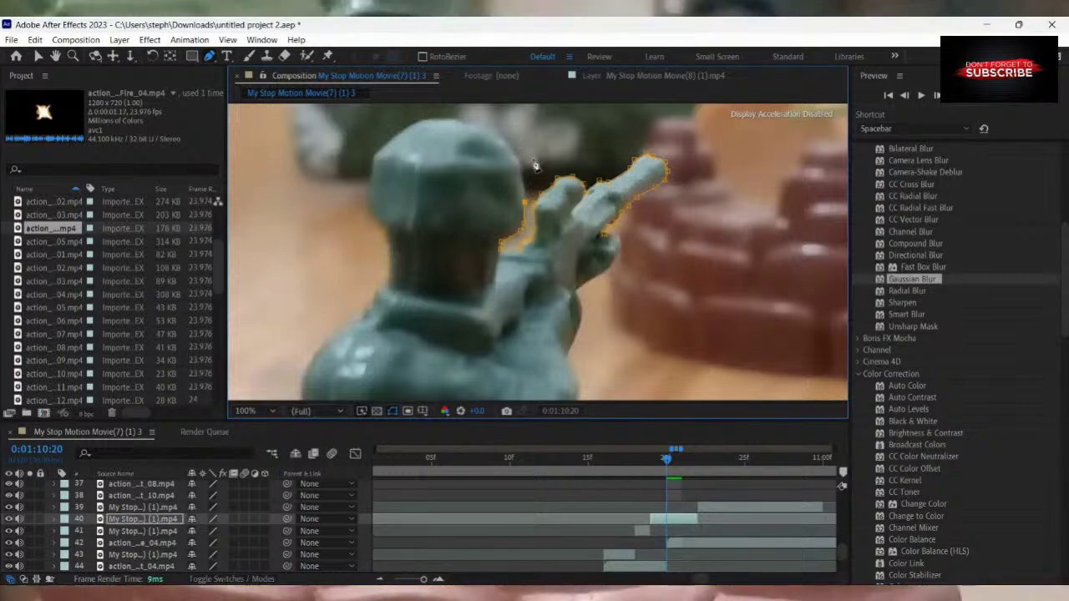
scroll(540, 194, up, 5)
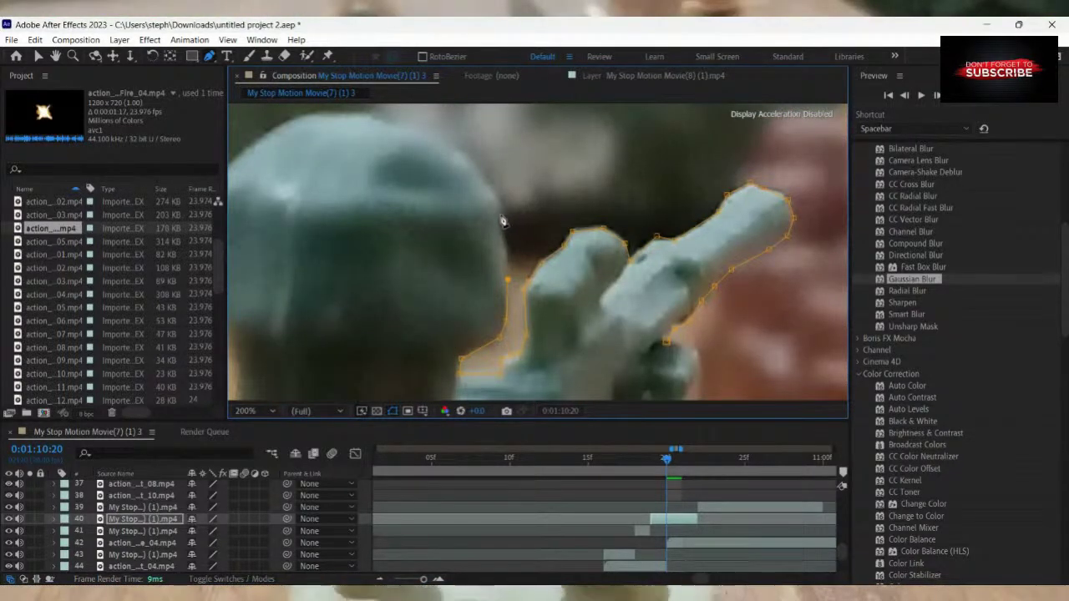
click(500, 216)
click(494, 193)
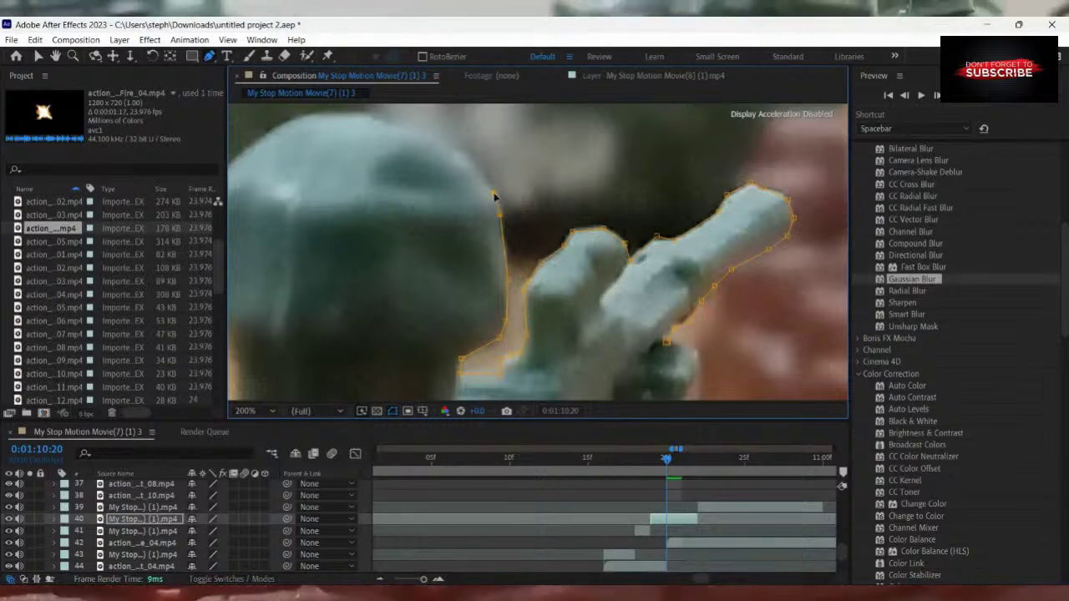
drag(466, 157, 376, 124)
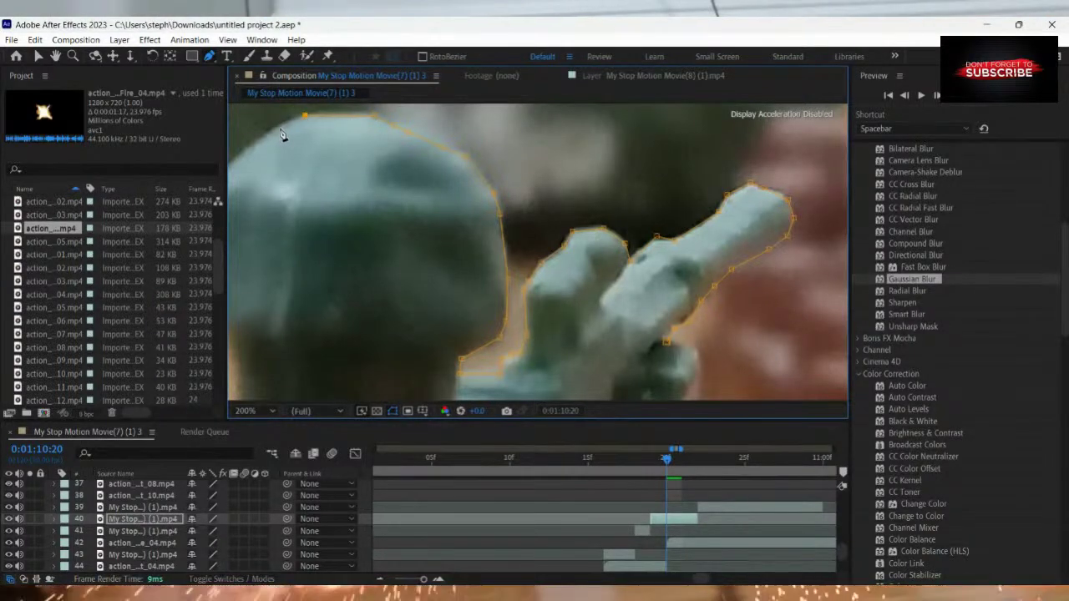
click(280, 129)
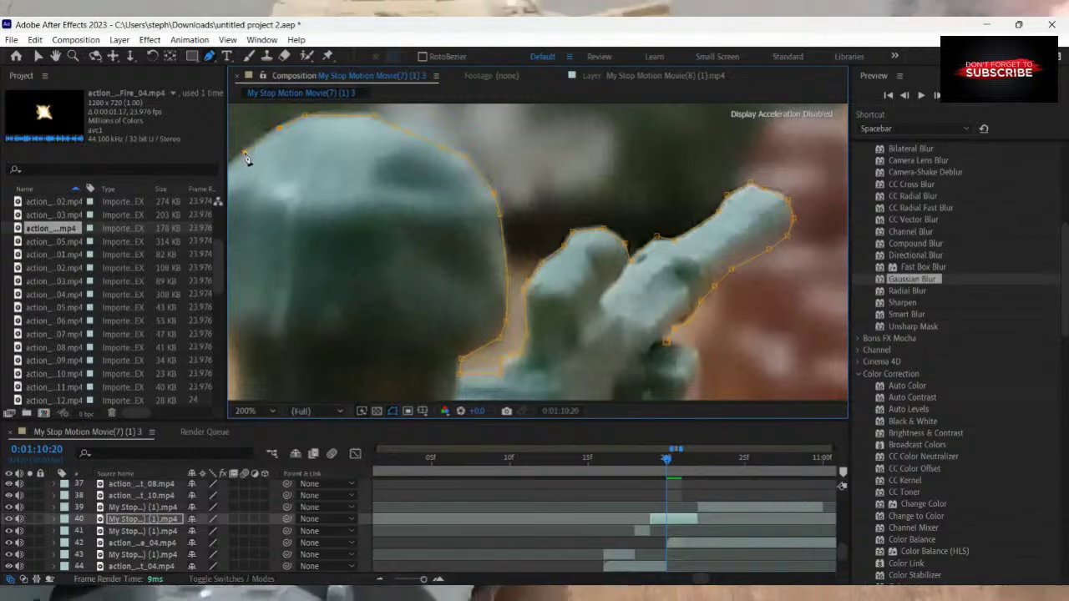
Trace the mask path down the helmet's far side, away from the rifle, to its lower corner.
key(comma)
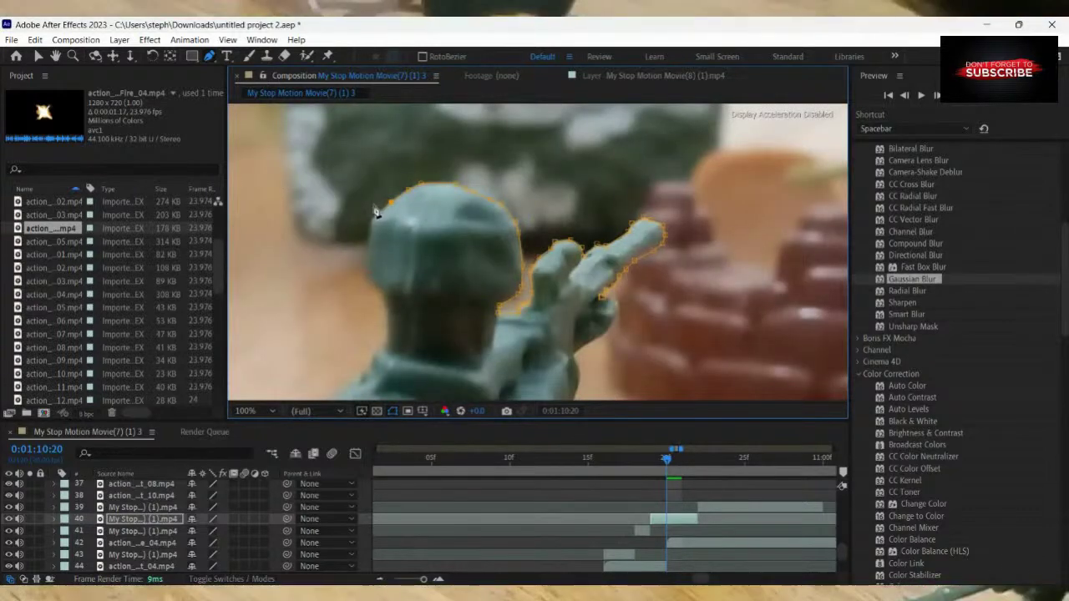
scroll(377, 212, up, 1)
scroll(602, 293, up, 1)
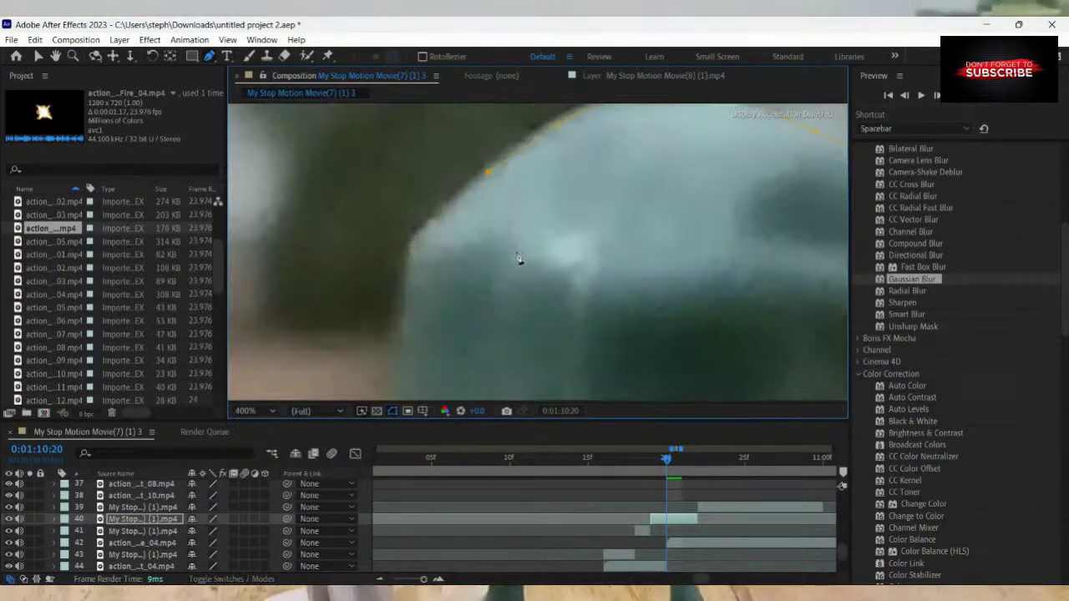
click(408, 240)
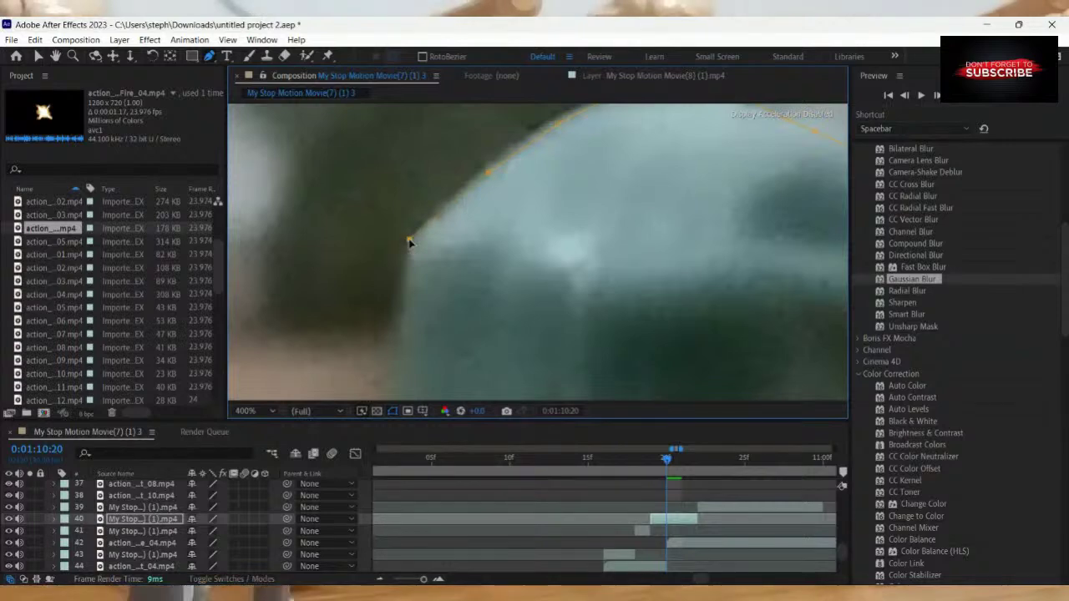
key(comma)
click(461, 361)
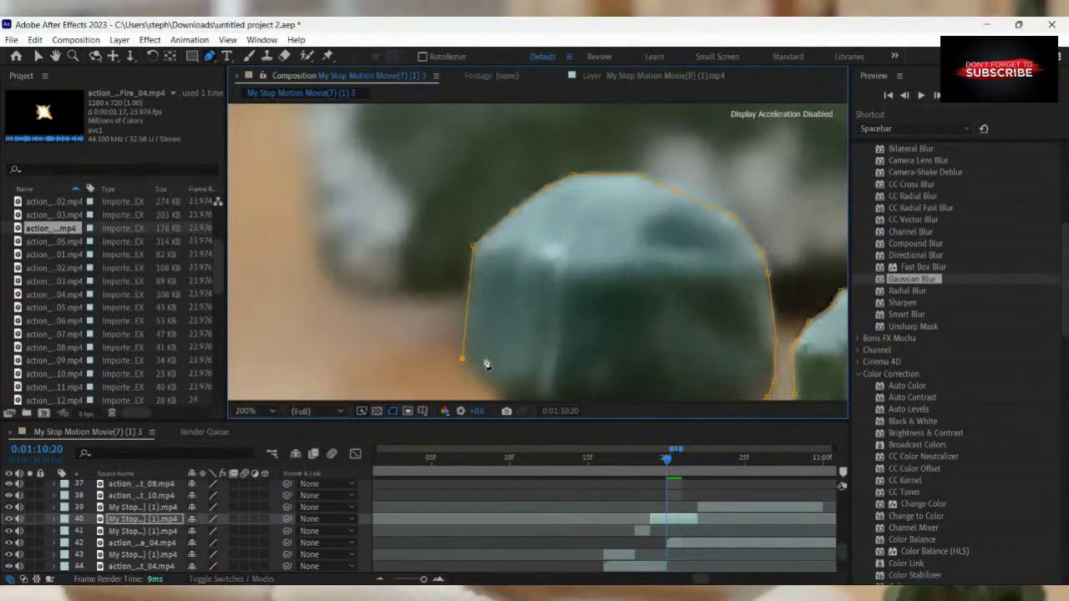
Extend the mask path under the helmet's rim and down the soldier's neck to the collar.
key(comma)
scroll(547, 349, up, 1)
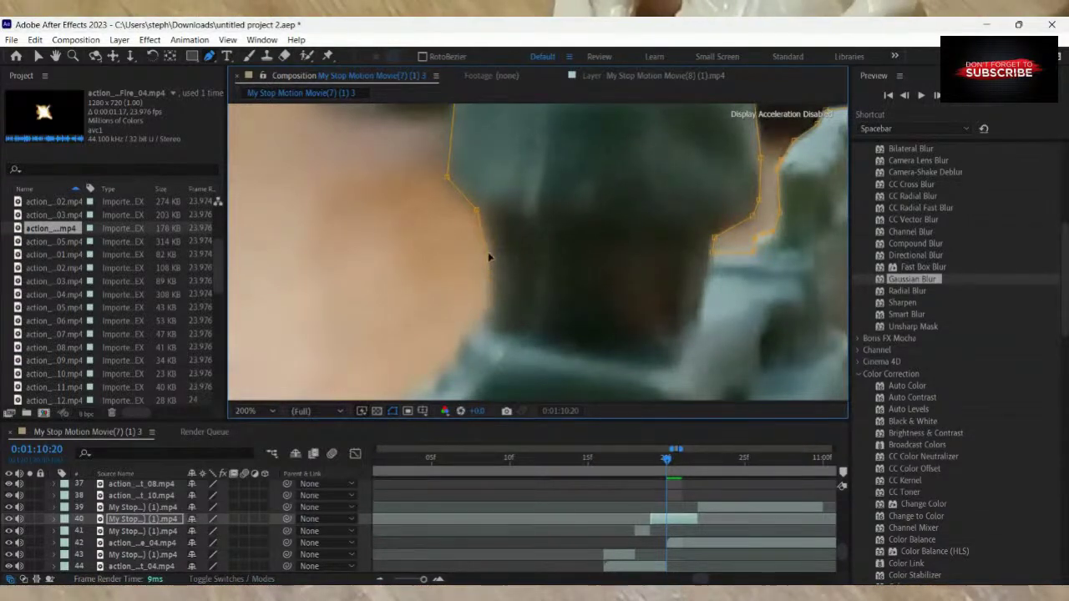
click(490, 249)
click(489, 283)
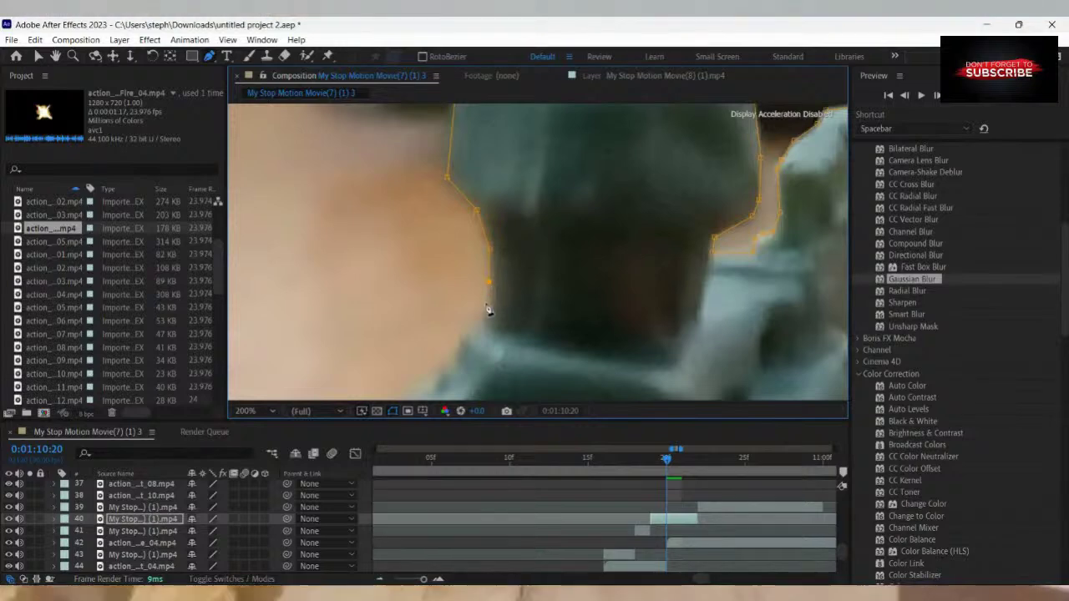
drag(491, 315, 488, 307)
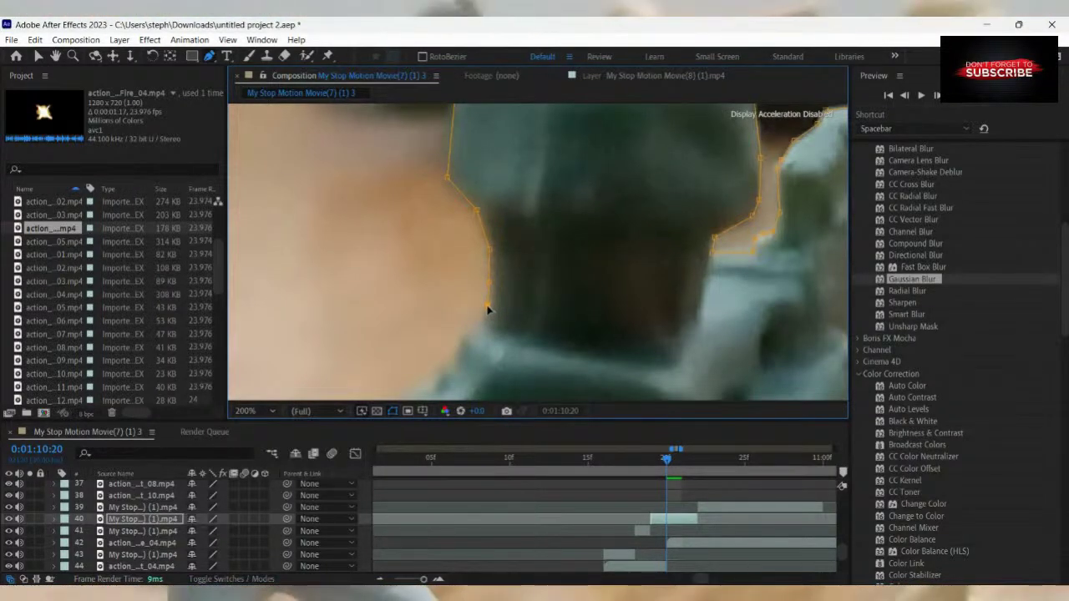
click(461, 339)
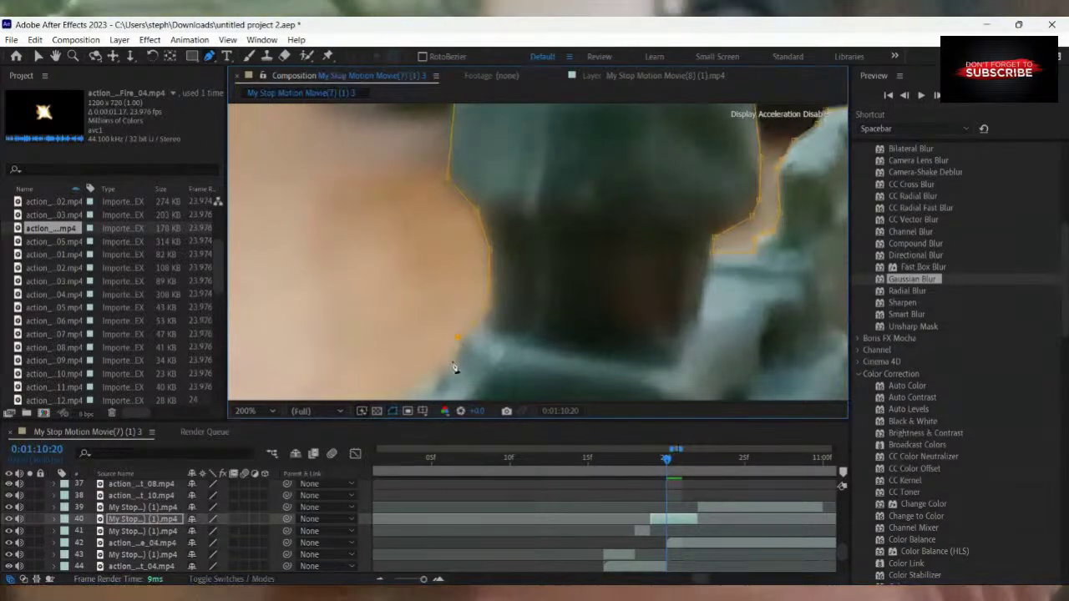
Trace the mask path from the collar along the upper edge of the soldier's shoulder.
key(comma)
key(comma)
key(comma)
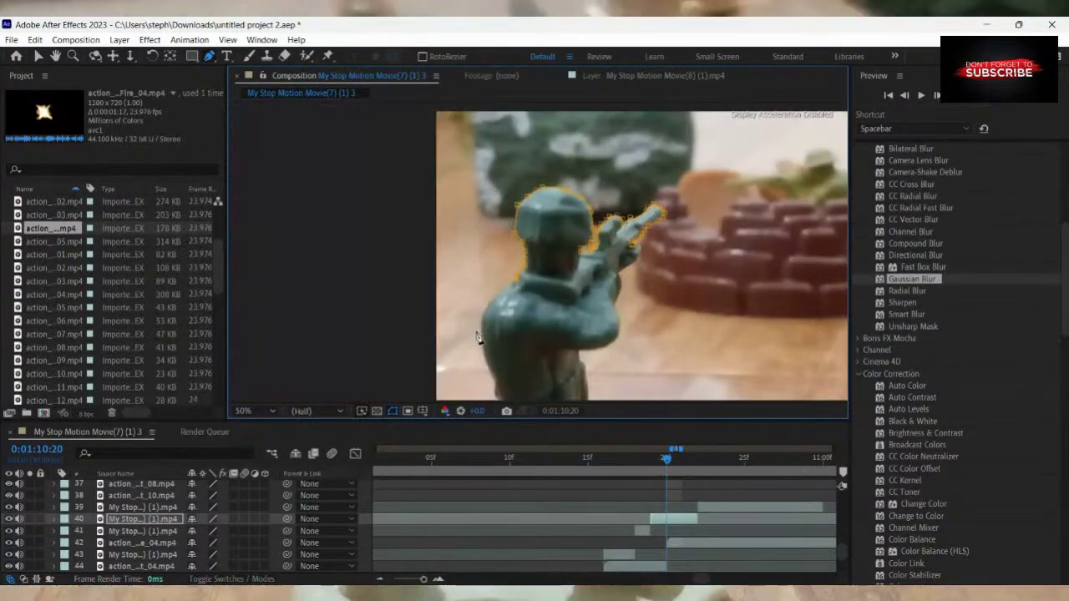
key(period)
key(period)
key(period)
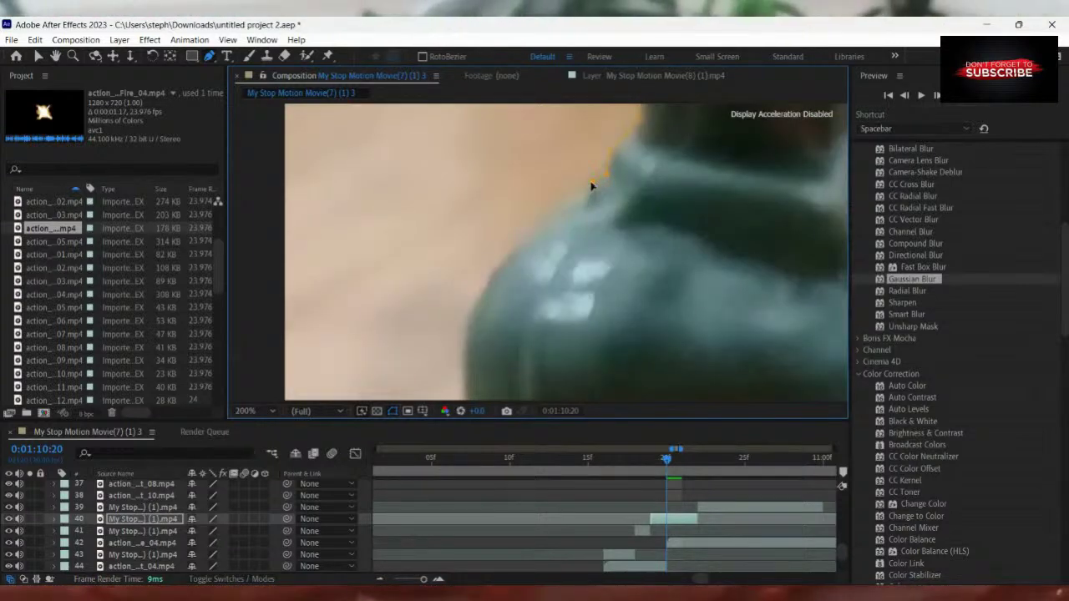
click(584, 200)
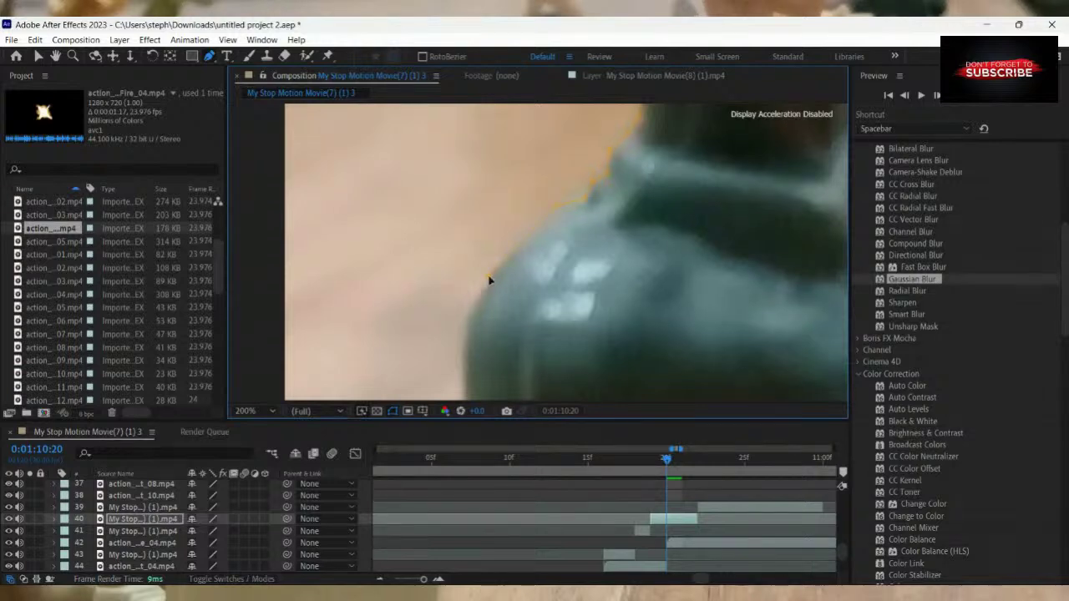
scroll(563, 250, down, 2)
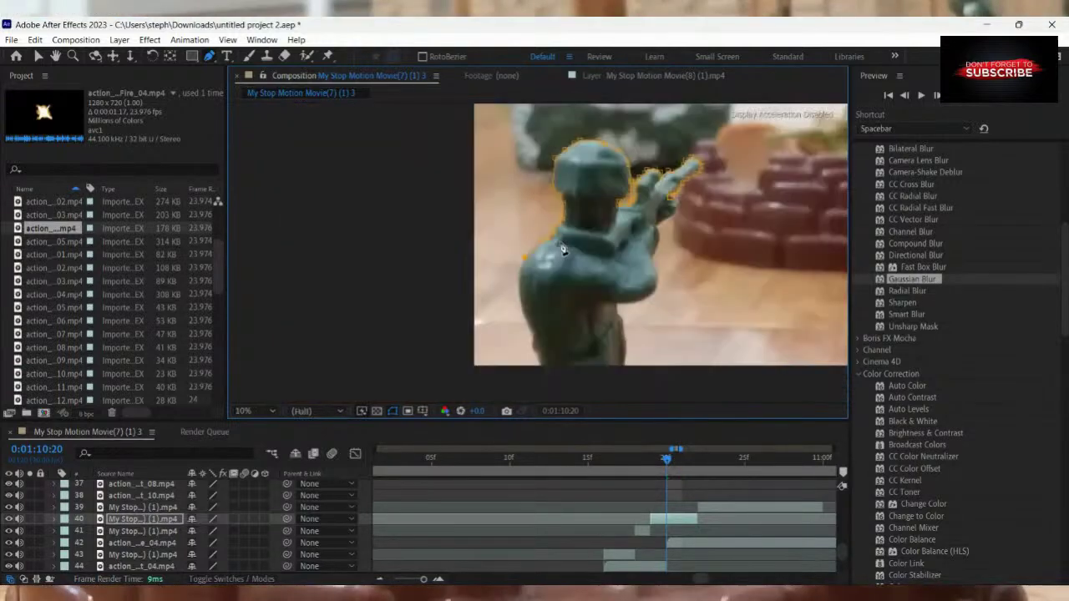
Run the mask path straight across the soldier's back to the underside of the bent arm, and curve it around the elbow.
click(617, 304)
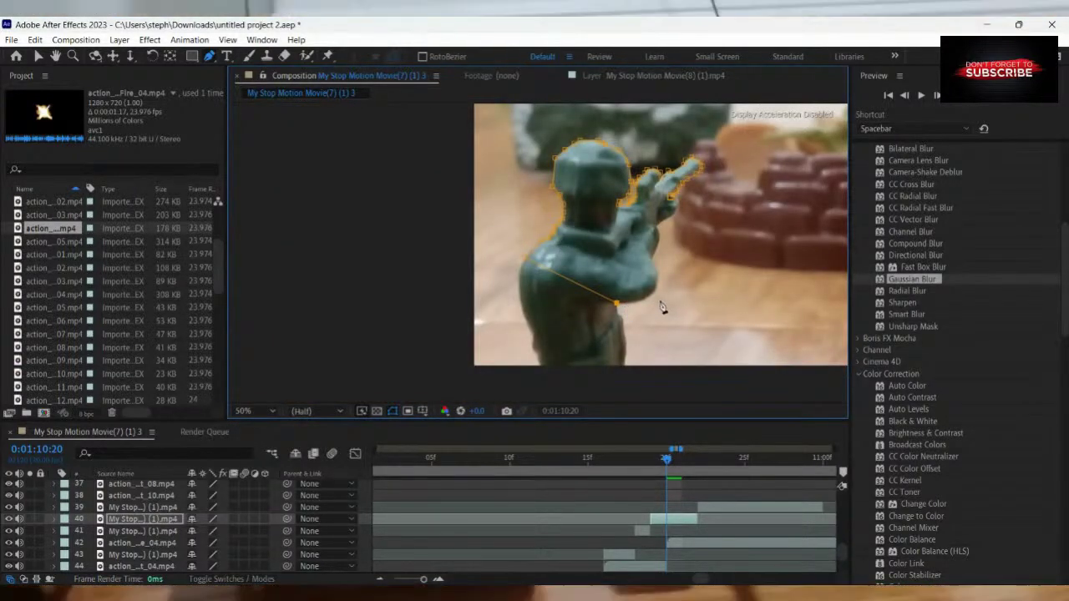
scroll(654, 313, up, 4)
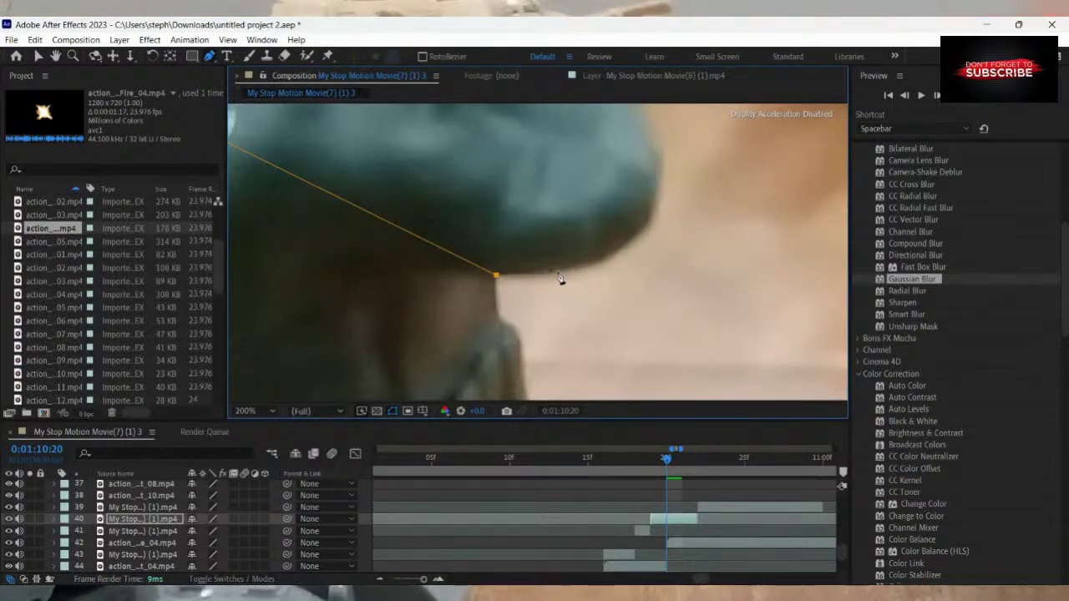
click(547, 273)
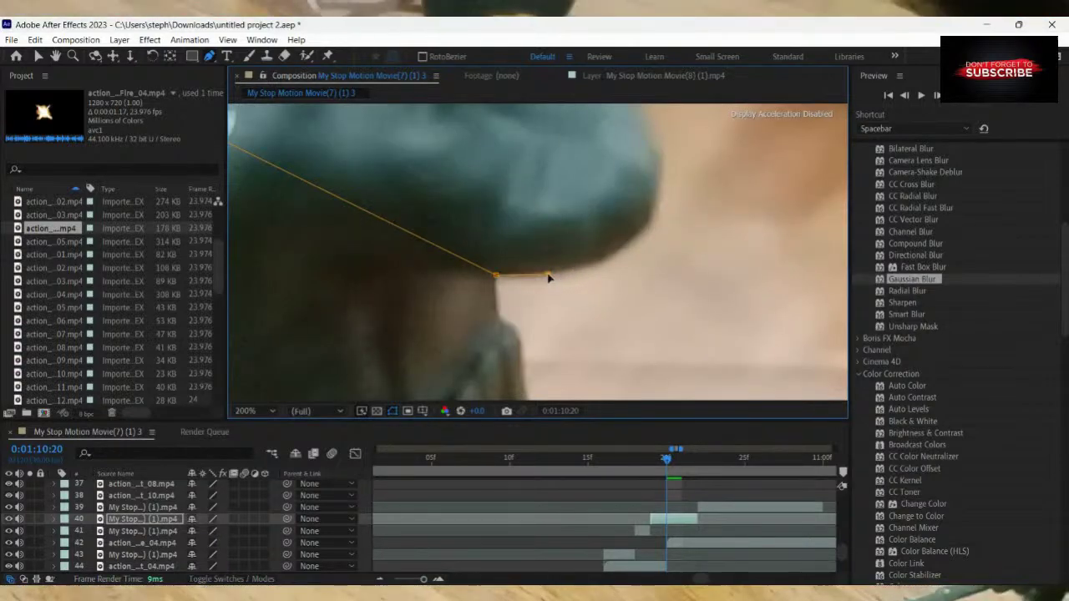
click(602, 262)
click(645, 231)
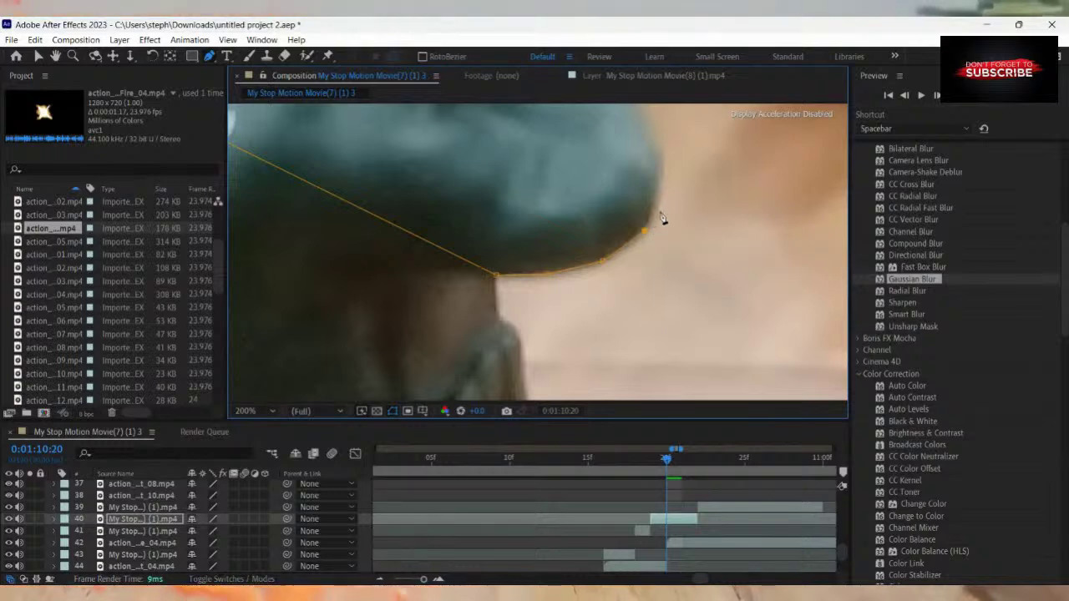
click(664, 183)
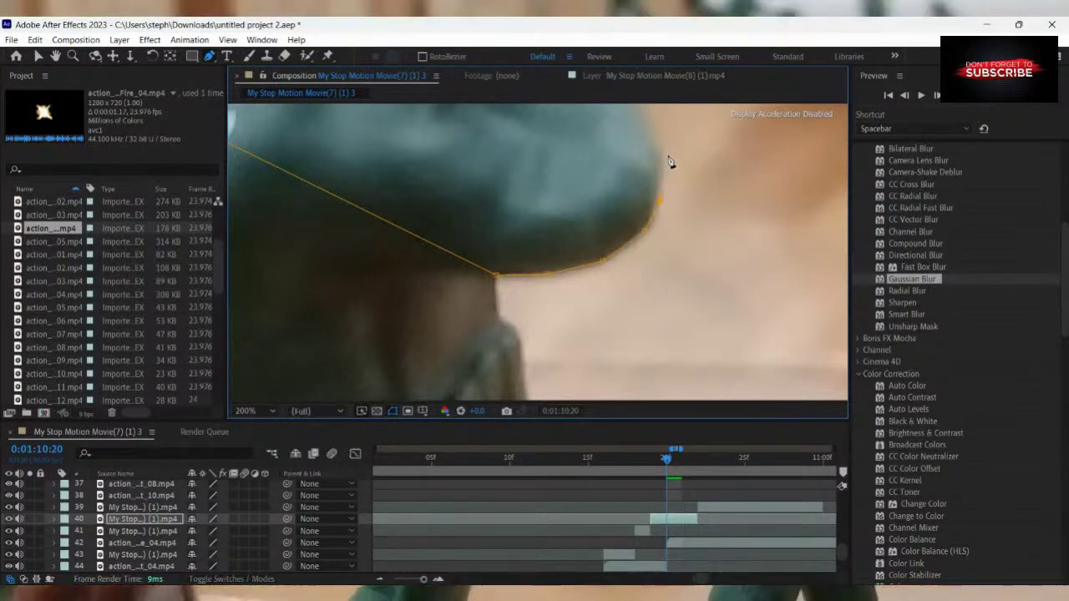
click(662, 173)
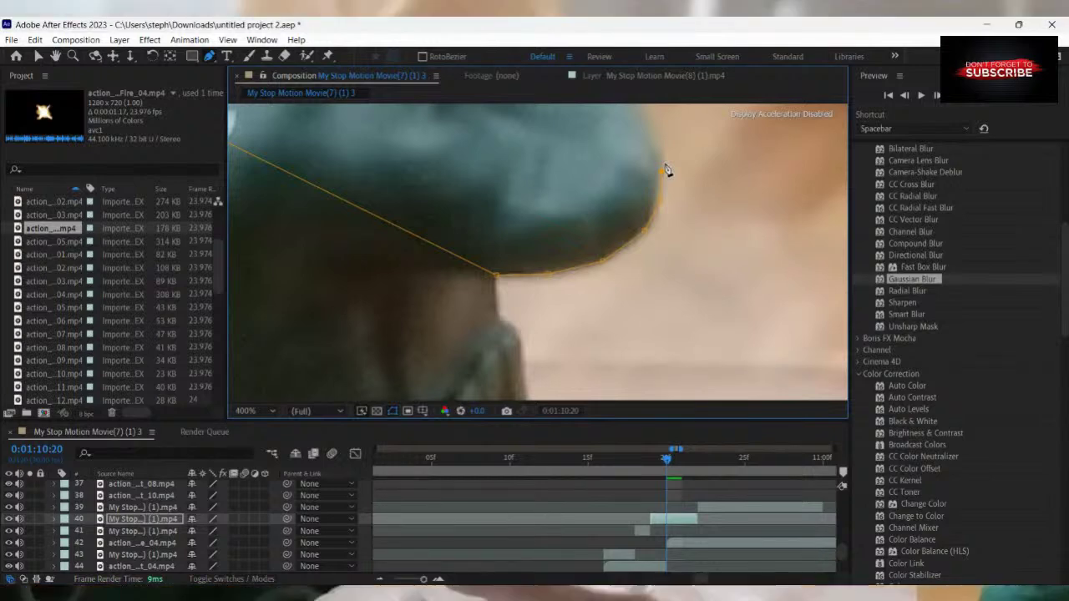
Continue the mask path from the elbow up the forearm's outer edge to the notch below the rifle-supporting hand.
scroll(666, 166, up, 1)
scroll(665, 165, down, 1)
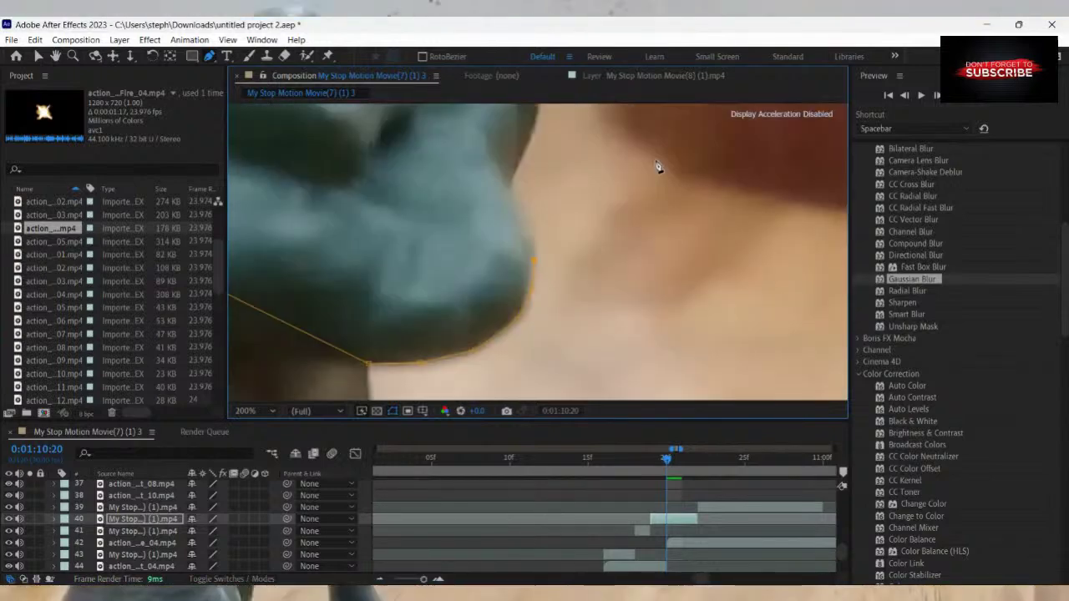
click(526, 217)
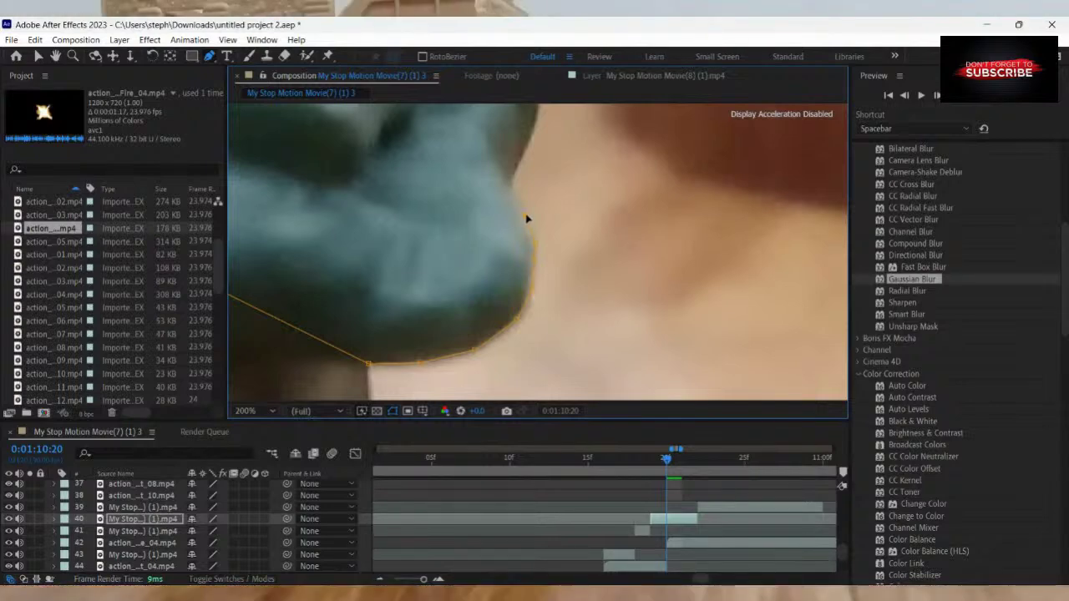
click(515, 173)
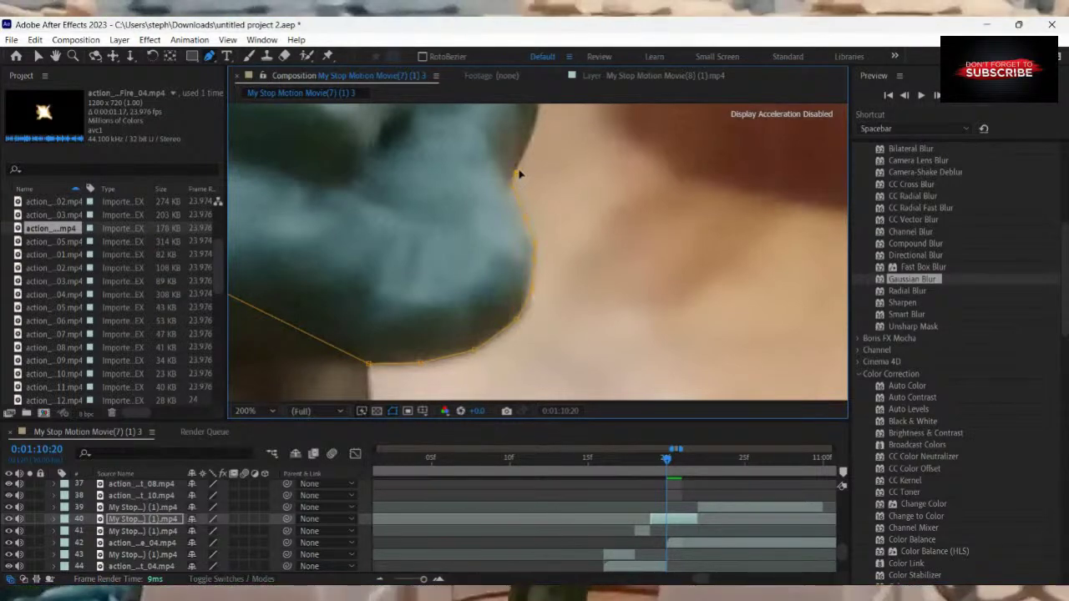
key(comma)
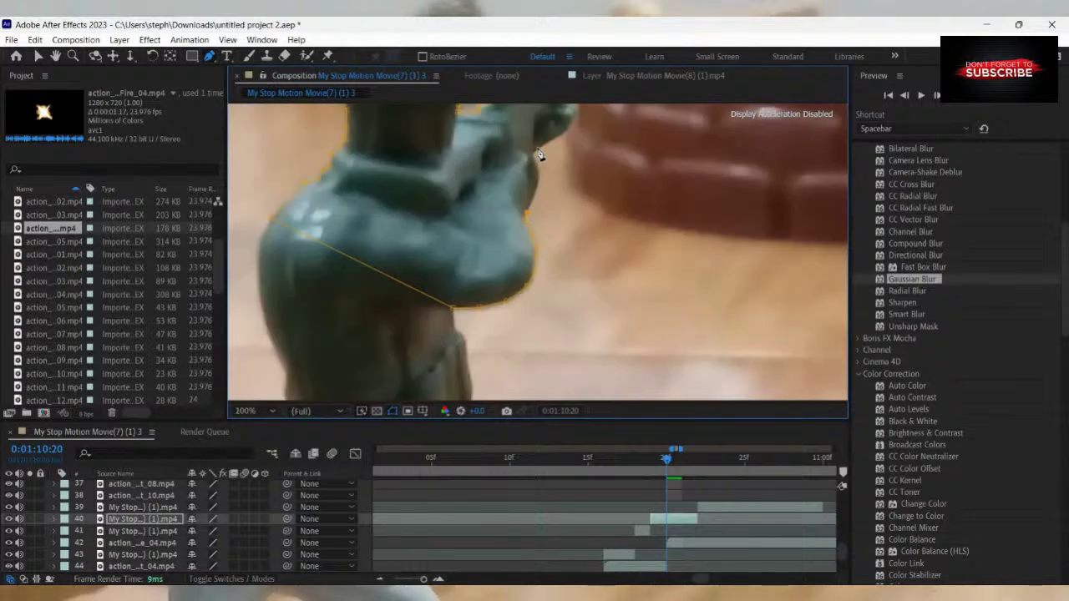
scroll(543, 182, up, 1)
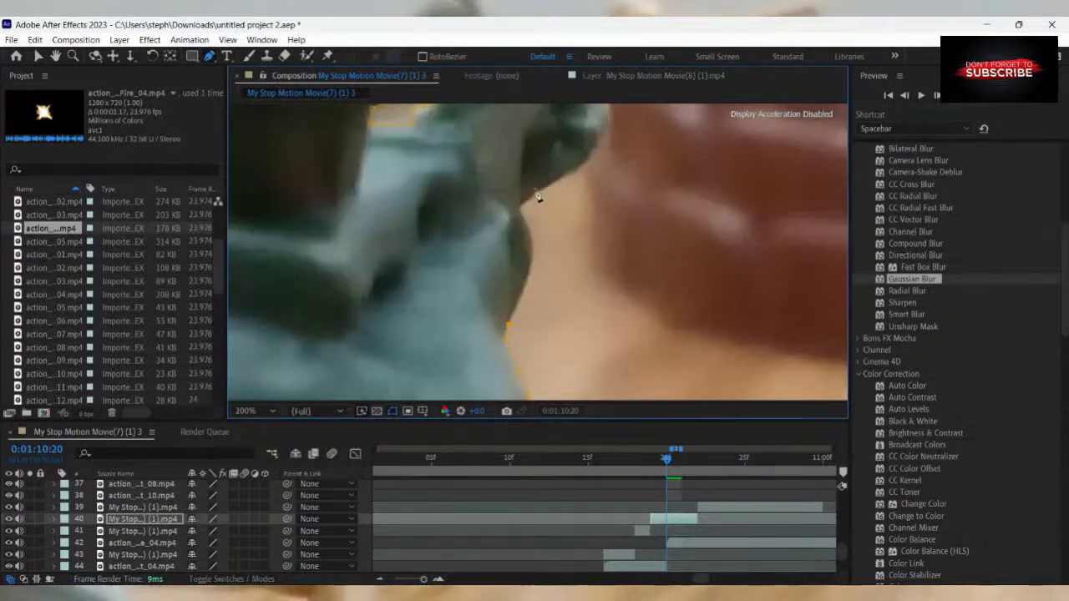
click(528, 277)
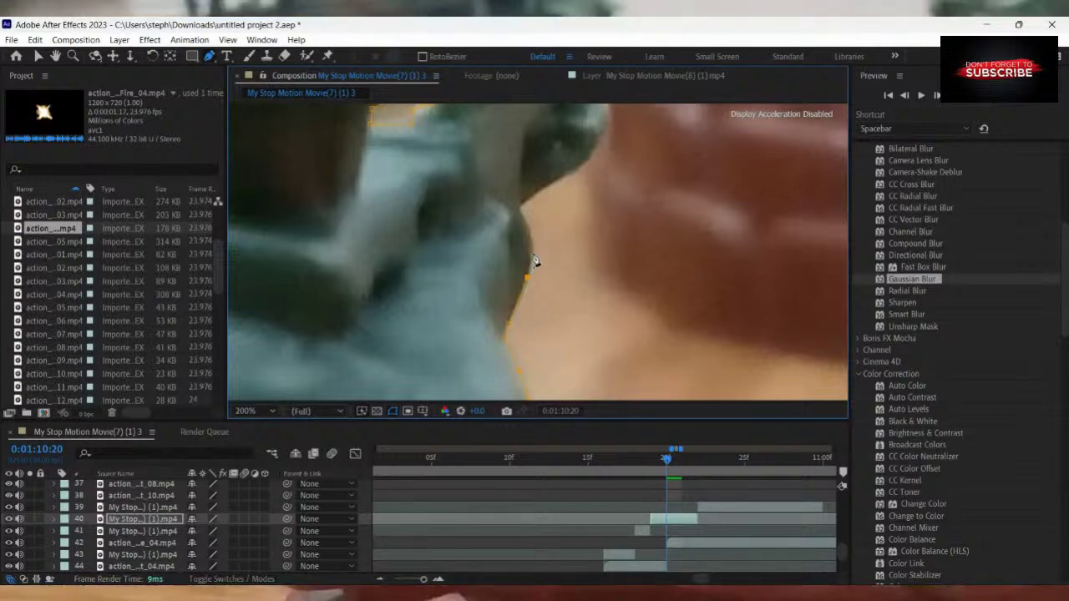
click(532, 238)
click(519, 207)
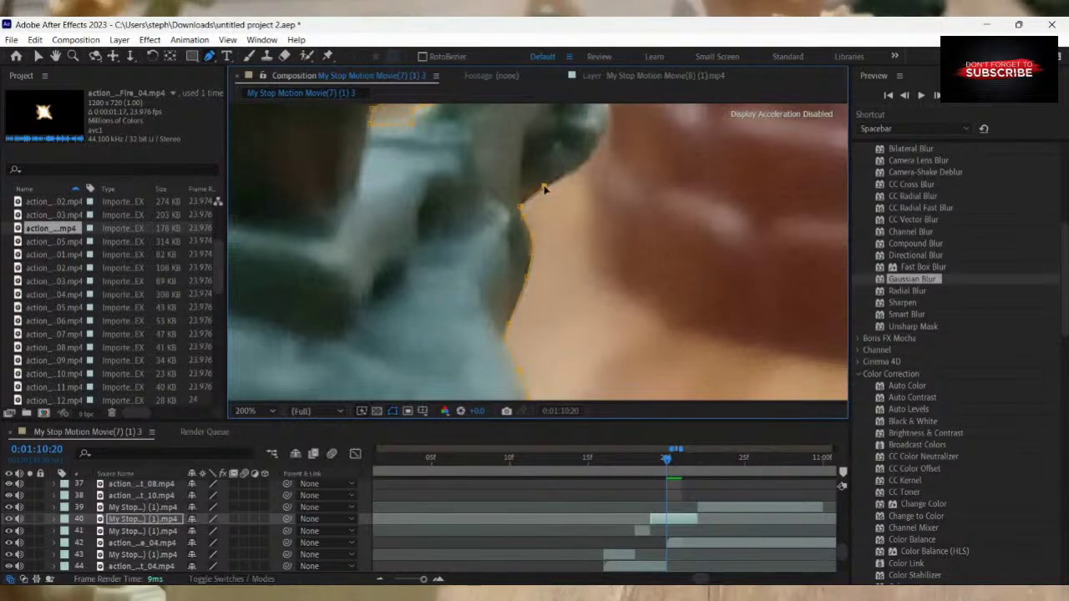
Trace the mask path around the hand beneath the rifle and close it at its starting point.
click(577, 169)
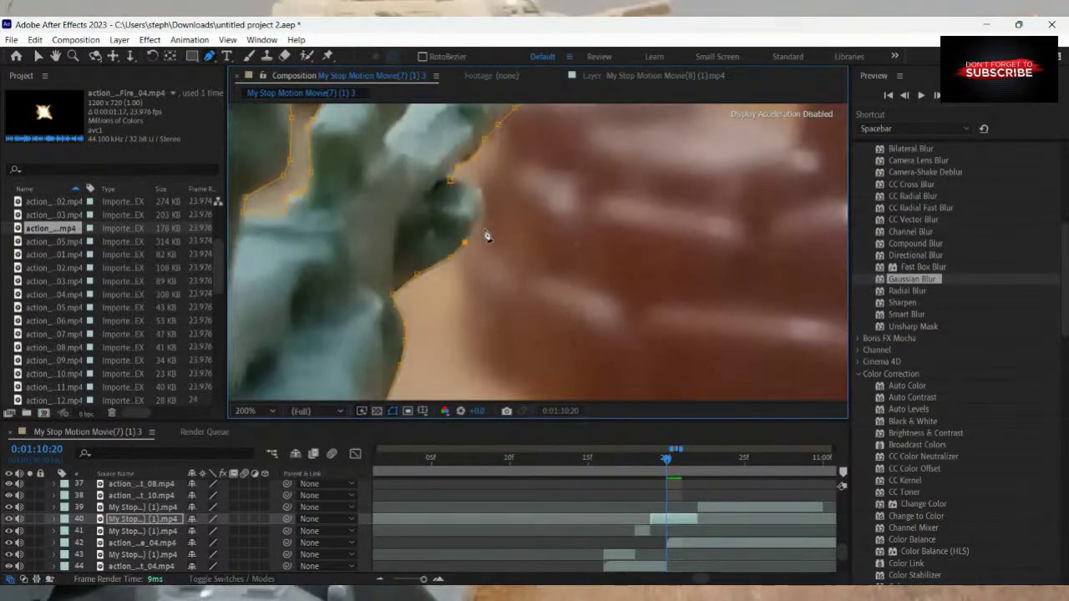
click(474, 224)
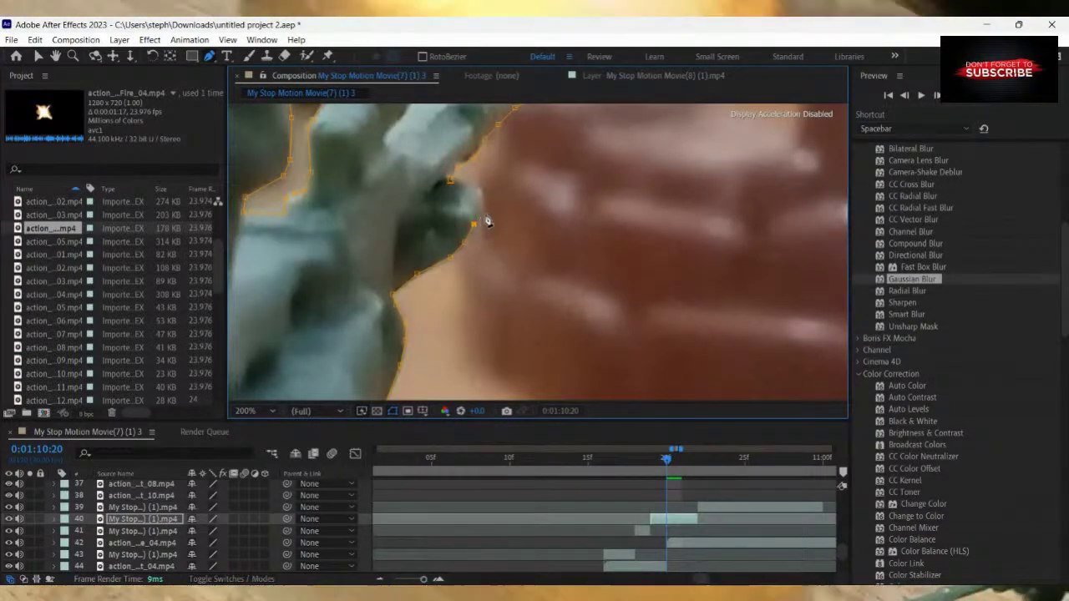
click(476, 199)
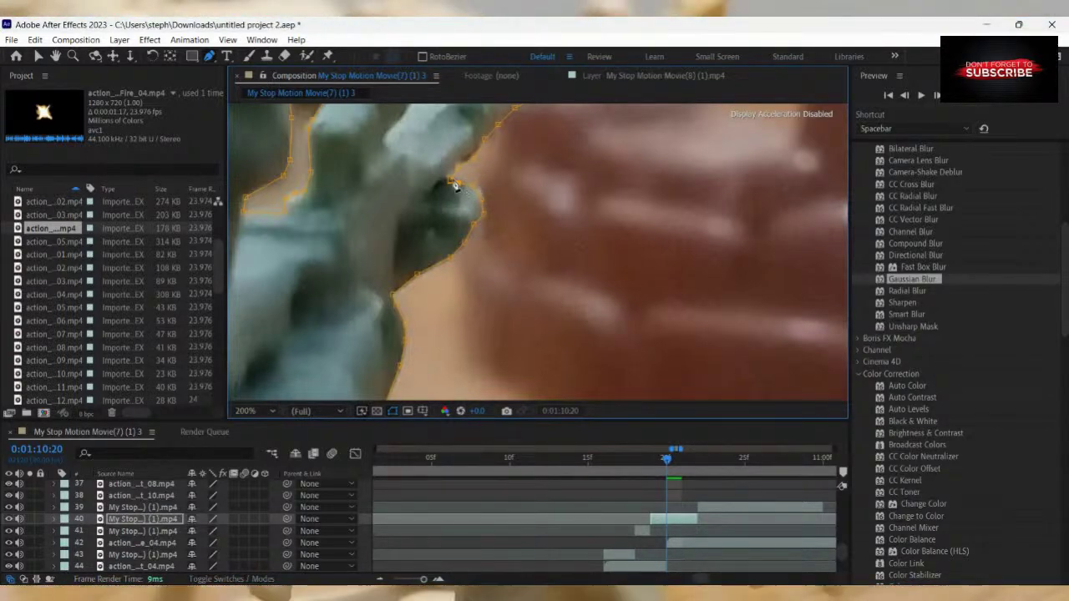
click(452, 181)
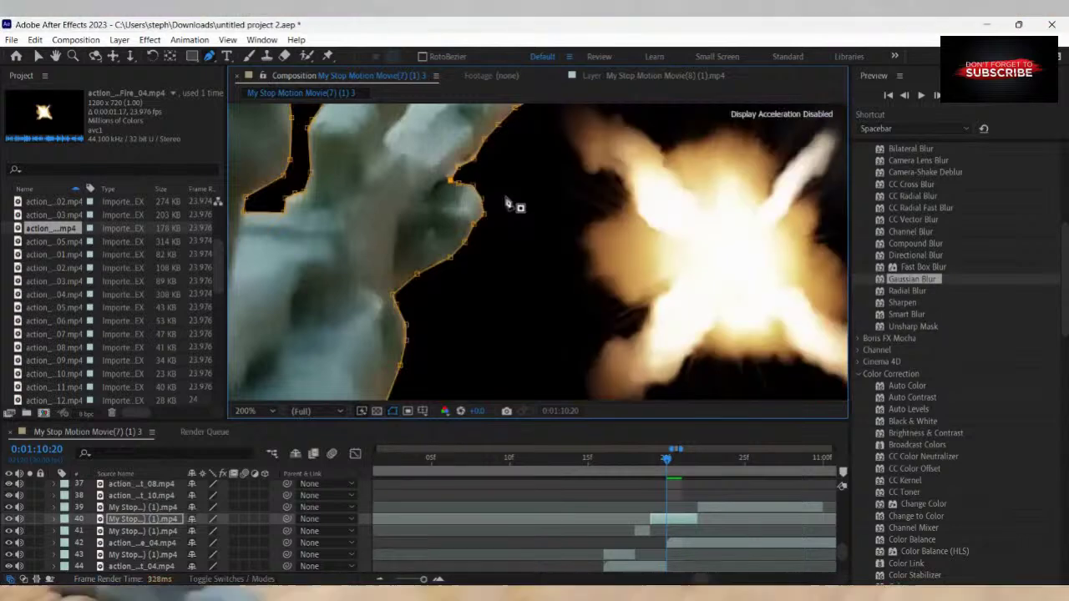
scroll(537, 205, down, 3)
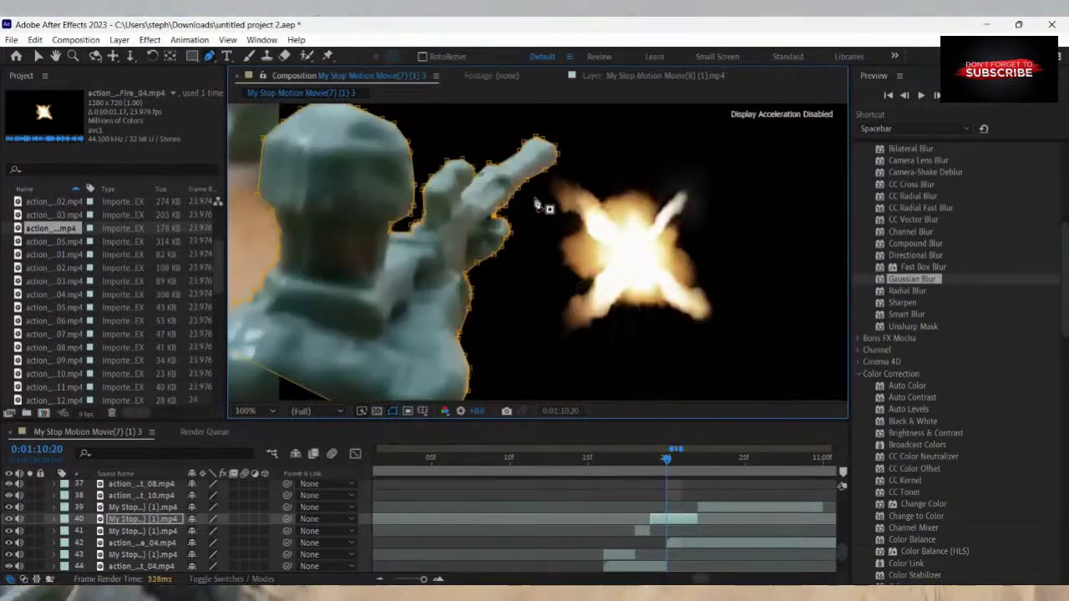
Set the blending mode of the layer 42 muzzle fire clip to Screen.
click(671, 549)
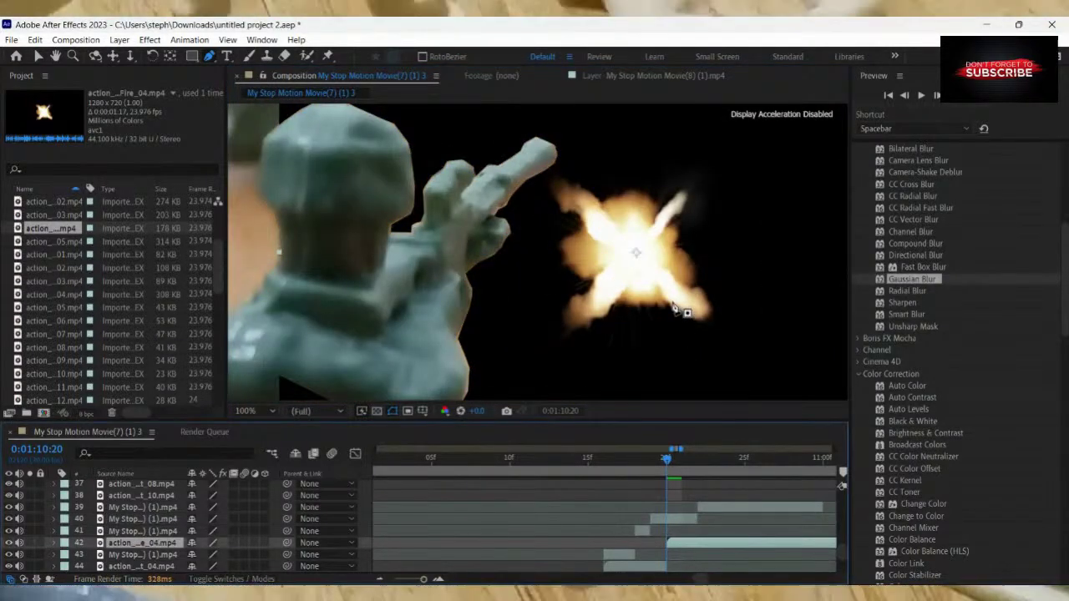
mouse_move(747, 320)
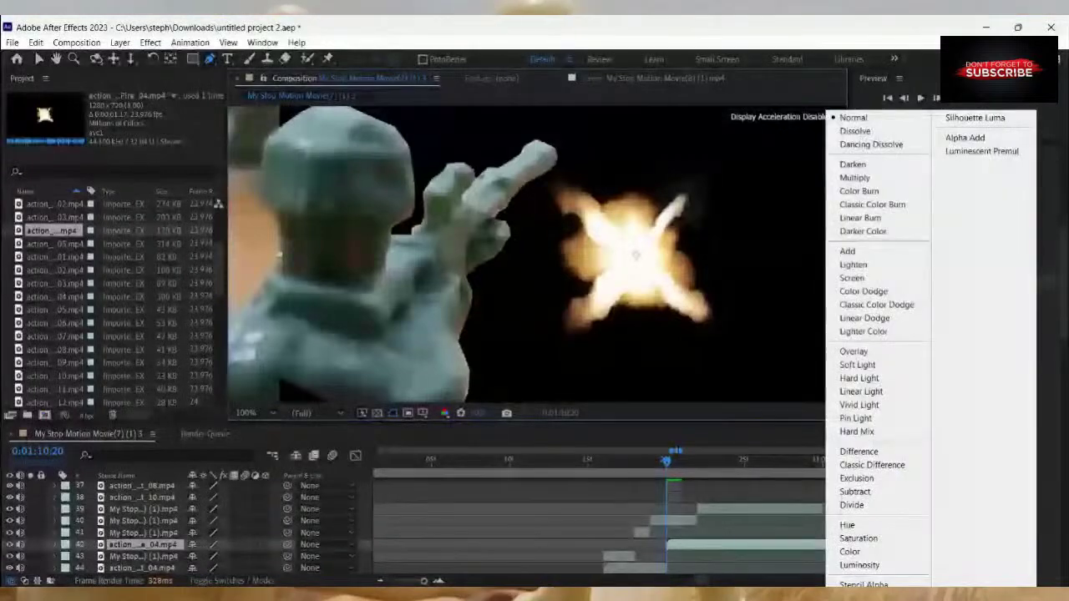
click(851, 277)
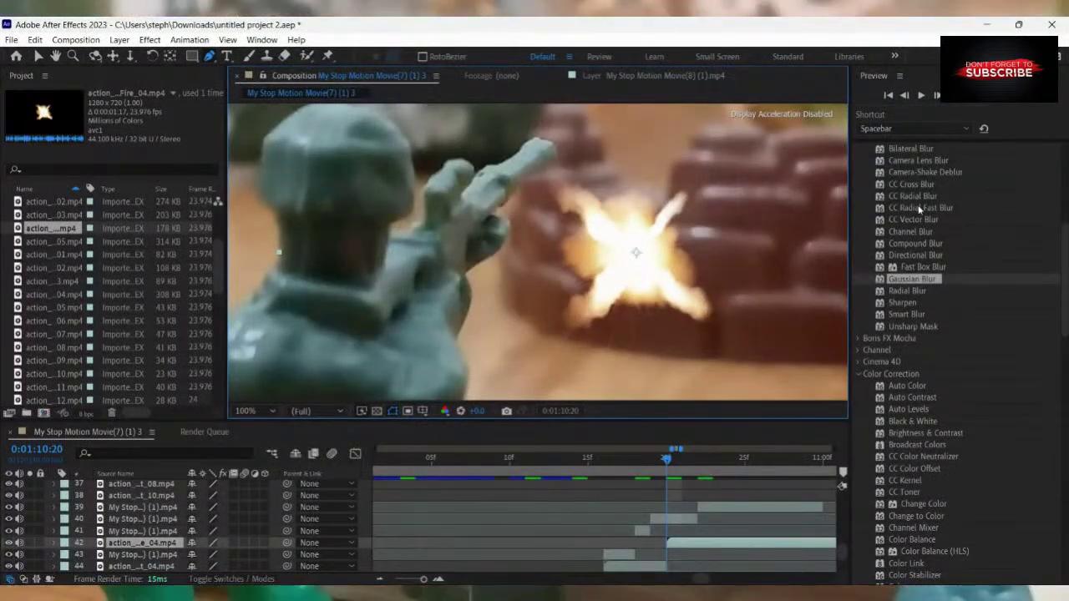
Scale the muzzle flash to 177%.
scroll(919, 278, up, 4)
scroll(917, 275, up, 3)
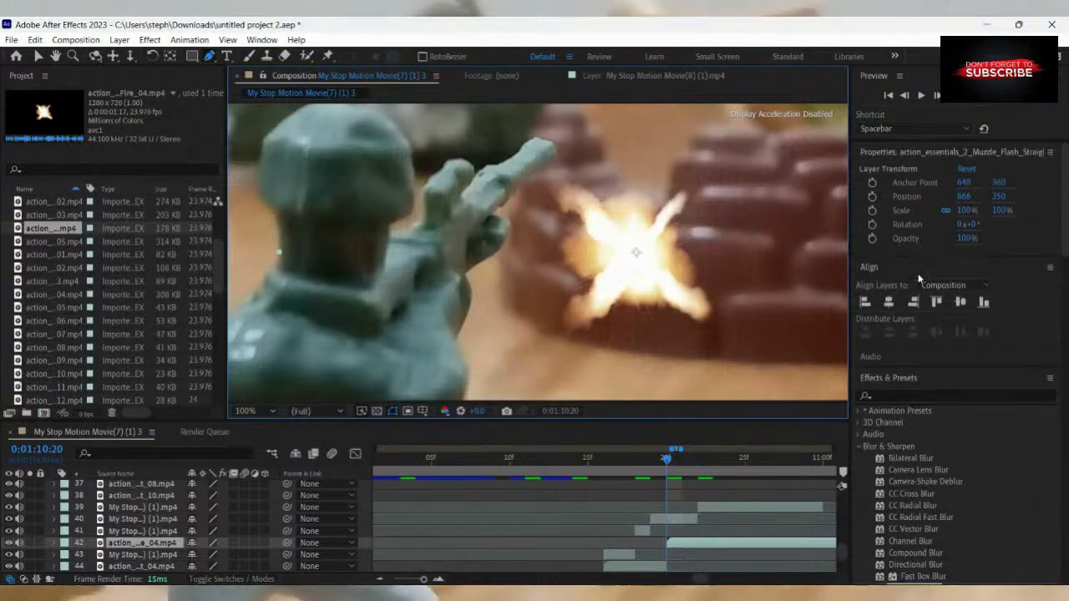
drag(1000, 210, 1064, 207)
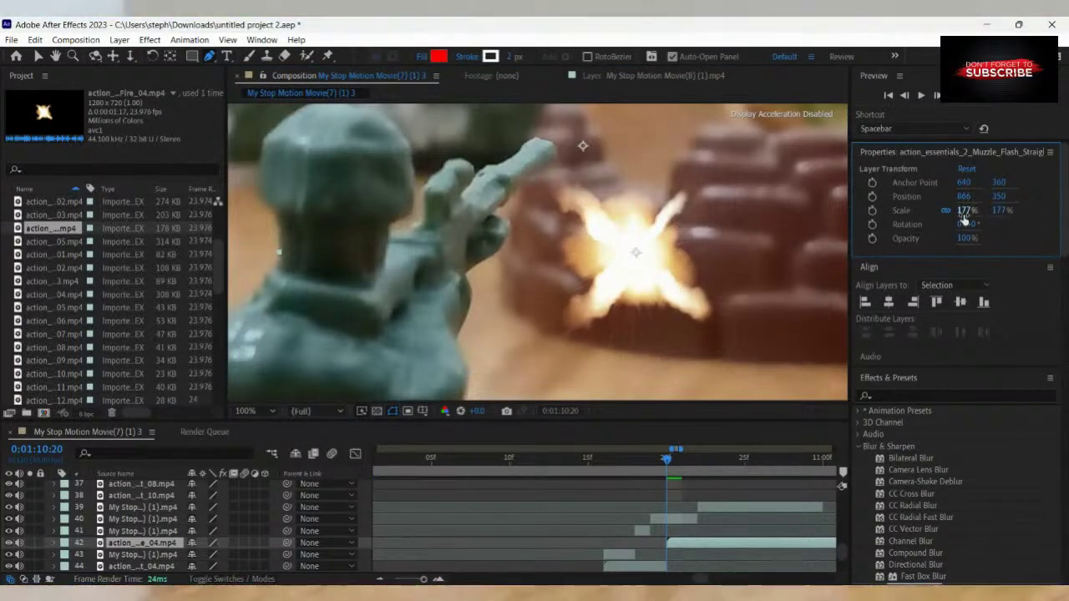
Apply Fast Box Blur and another Gaussian Blur to the muzzle flash, and set the new Gaussian Blur's blurriness to 6.4.
scroll(899, 354, down, 3)
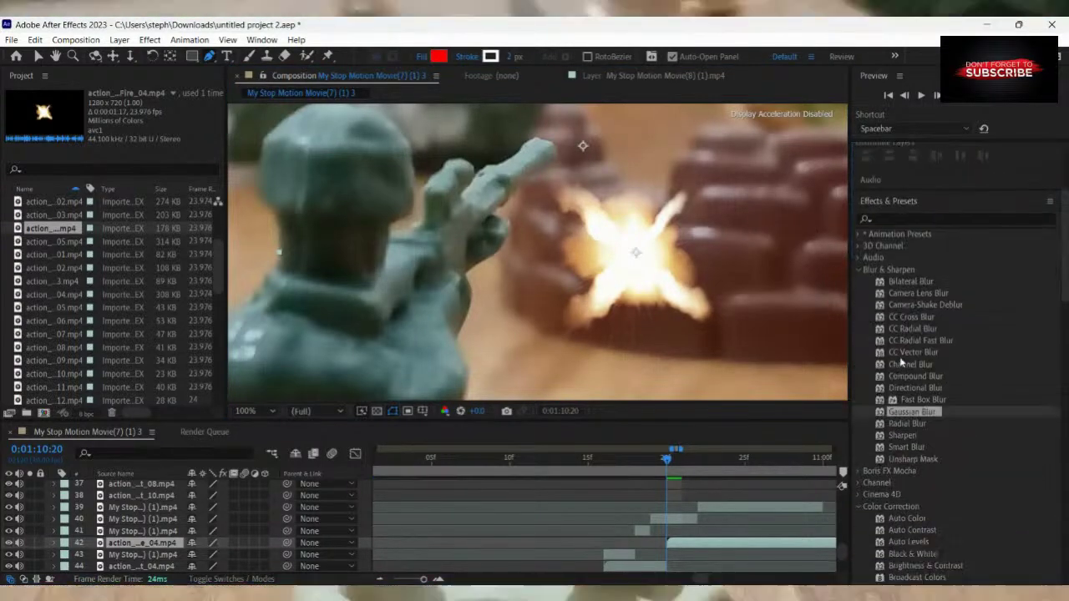
click(915, 403)
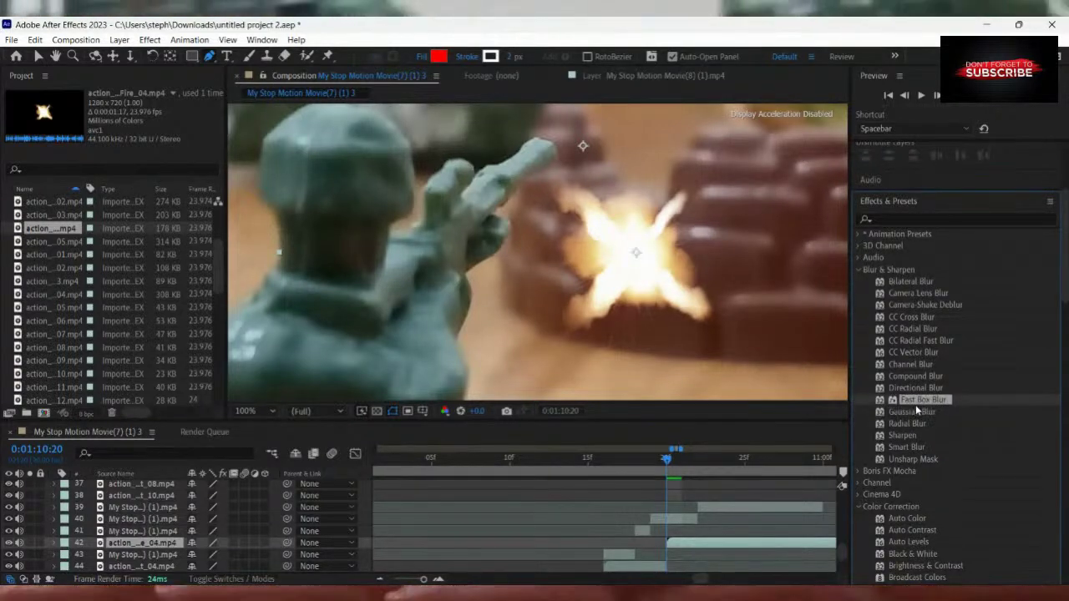
double_click(916, 402)
double_click(916, 411)
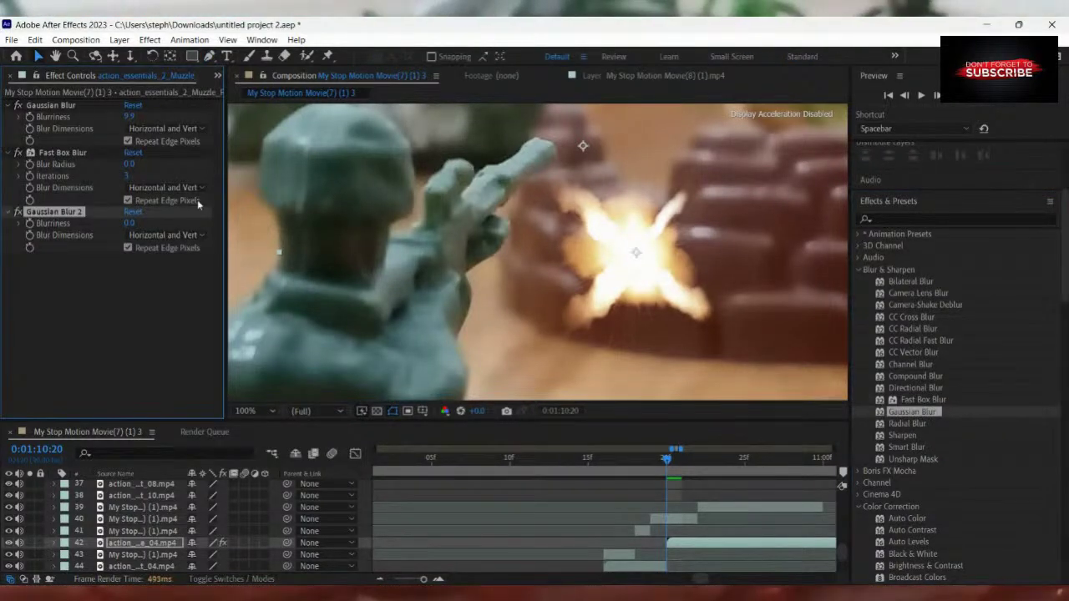
click(129, 224)
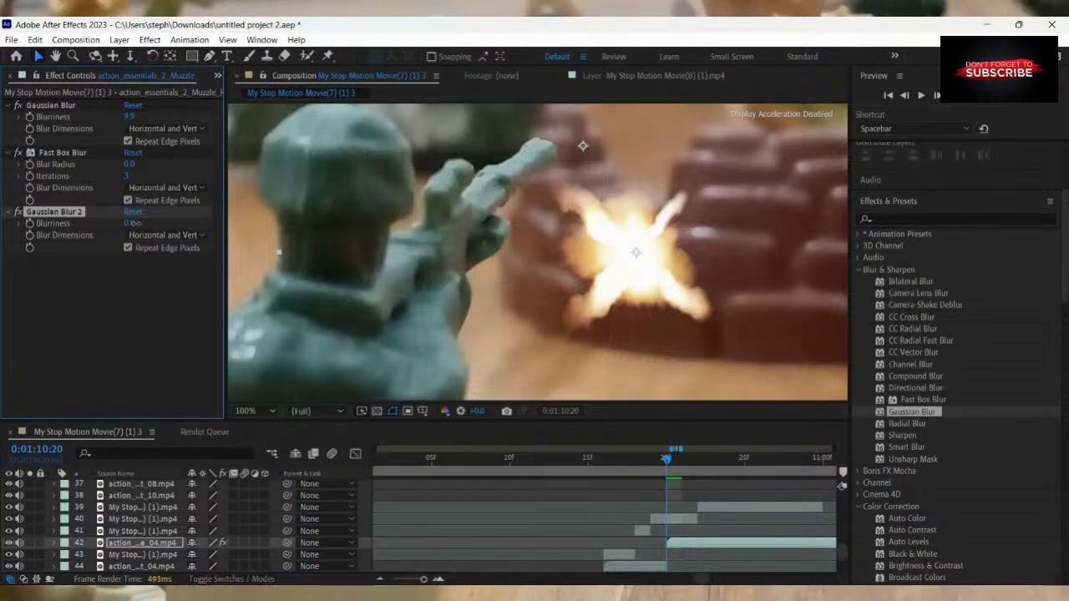
drag(175, 223, 241, 227)
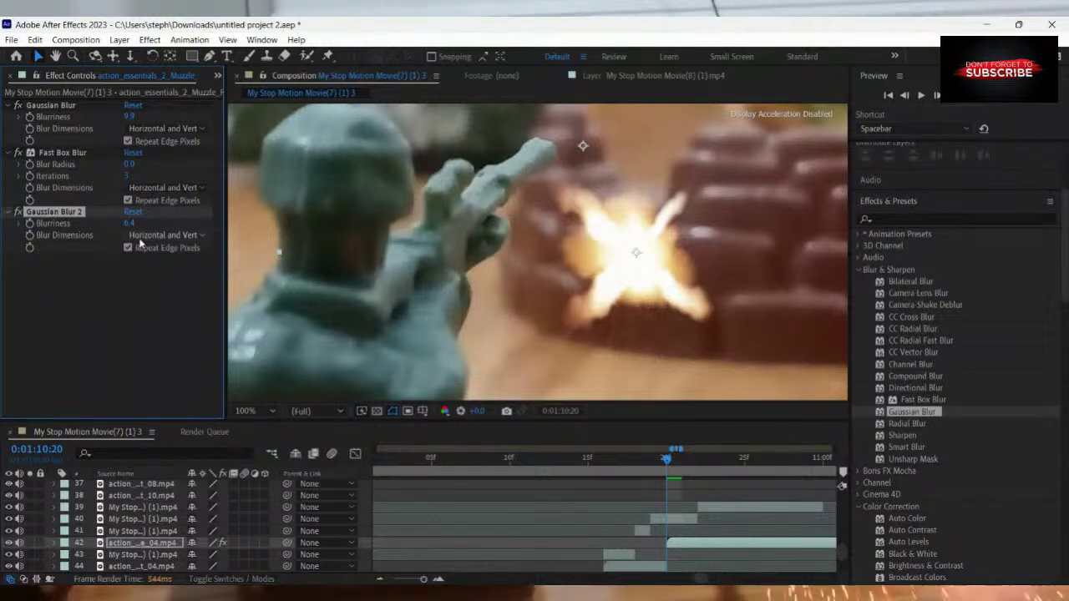
Enlarge the muzzle flash slightly in the composition and move it up to the tip of the soldier's rifle.
scroll(926, 237, up, 4)
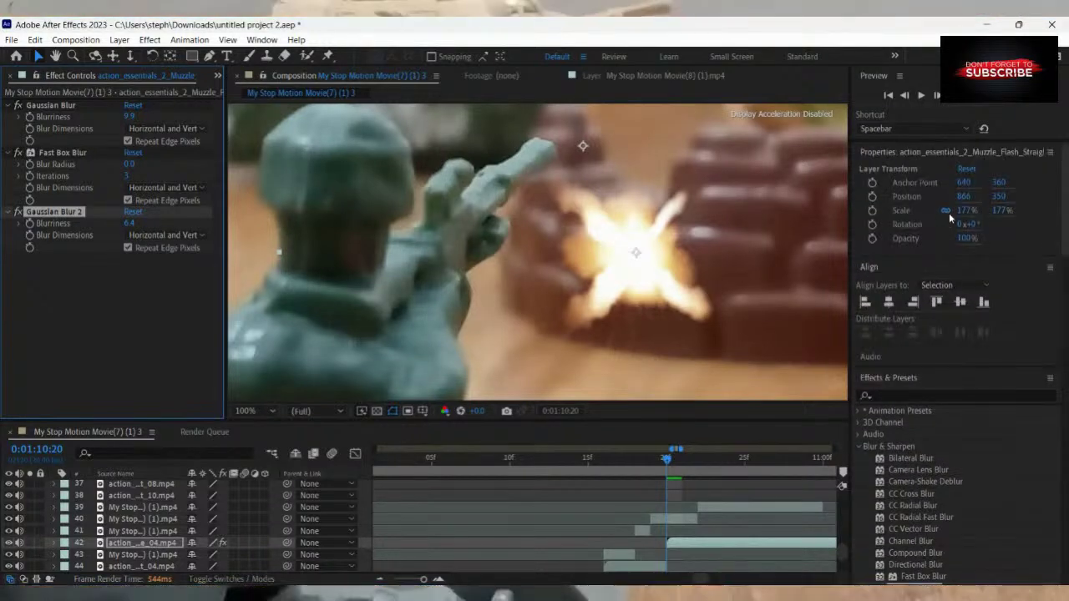
scroll(651, 237, down, 5)
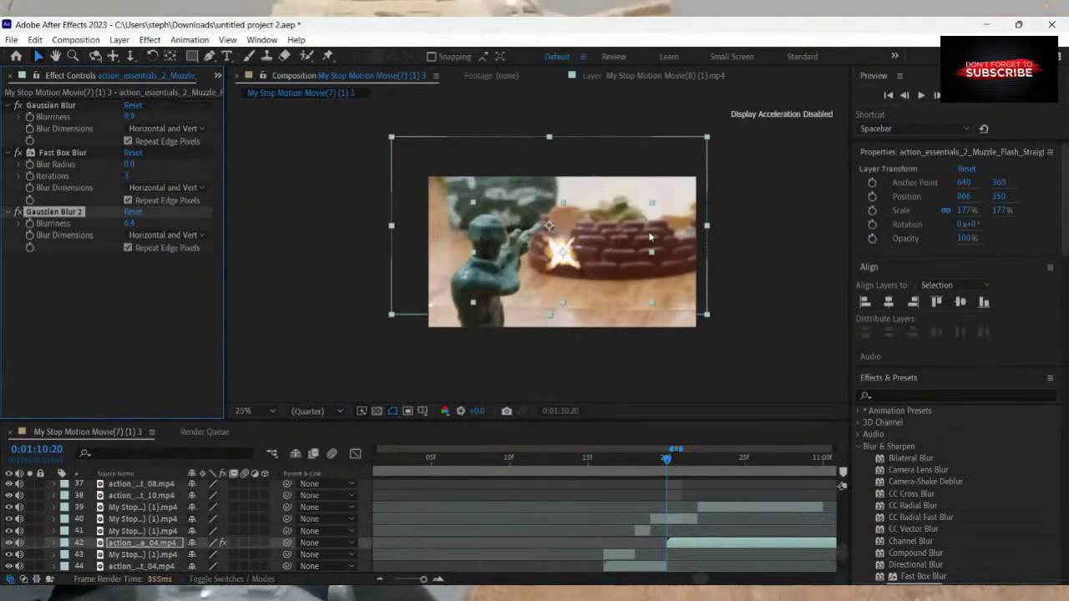
scroll(650, 237, up, 2)
scroll(643, 239, down, 2)
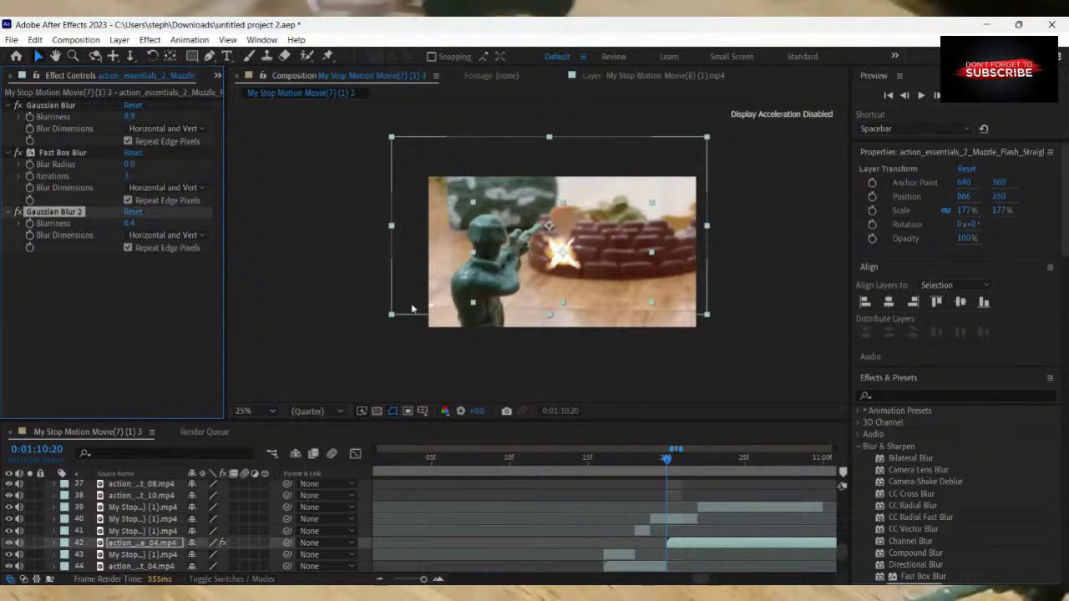
drag(393, 315, 428, 285)
drag(511, 278, 449, 319)
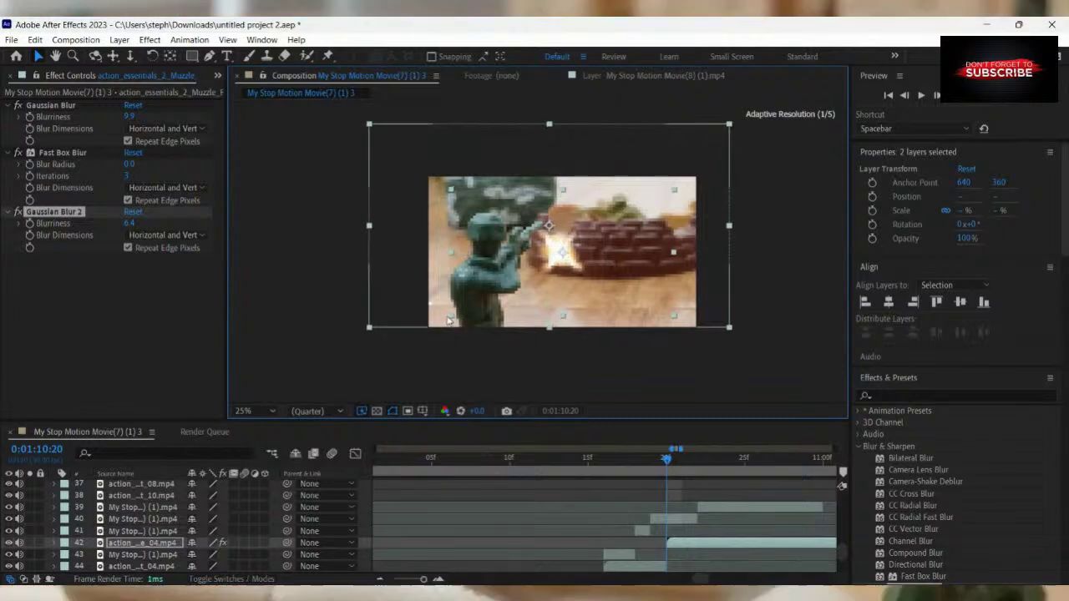
scroll(585, 274, up, 3)
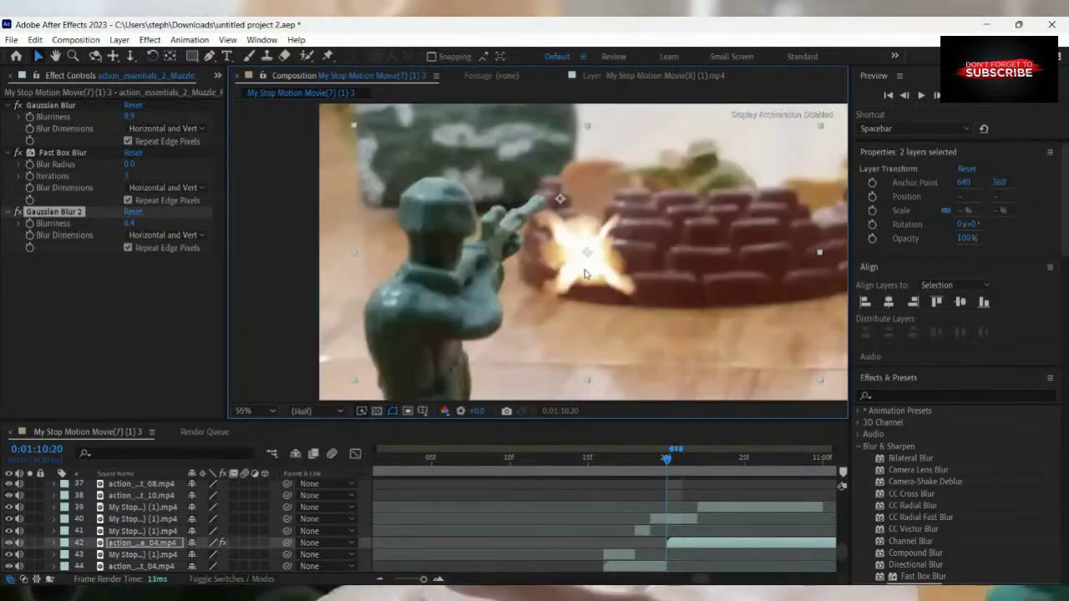
drag(609, 253, 576, 217)
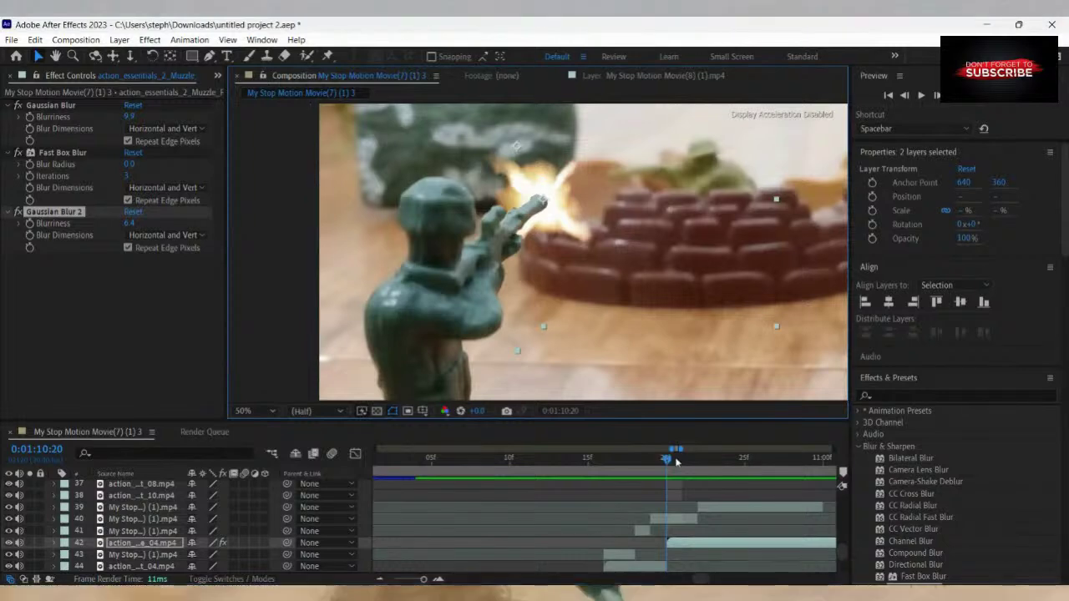
Move the playhead to 0:01:10:22 and select the layer 39 stop-motion clip that starts there.
drag(676, 462, 744, 506)
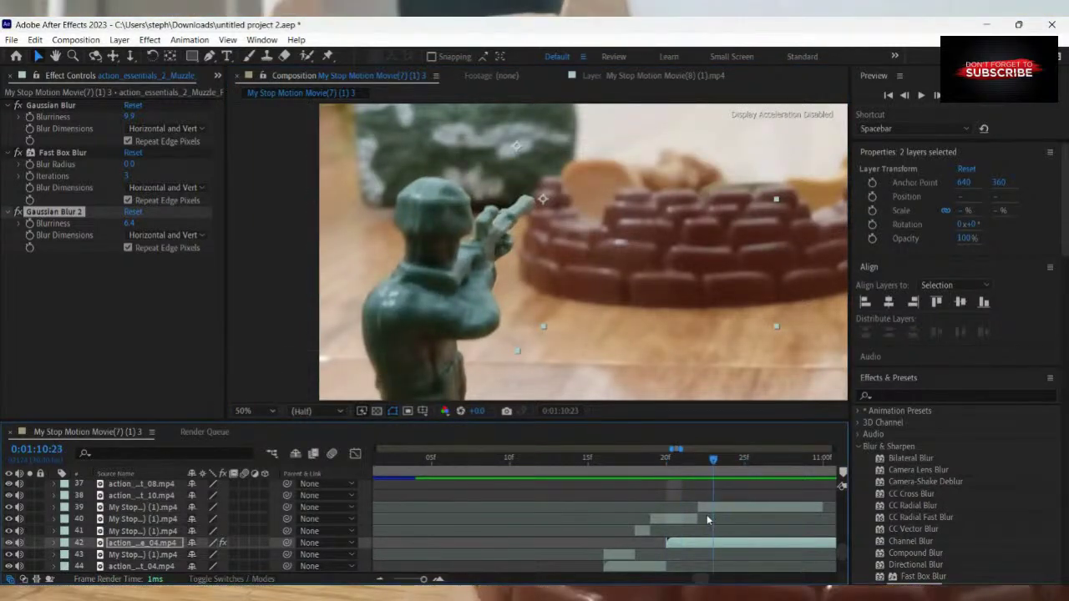
key(Page_Up)
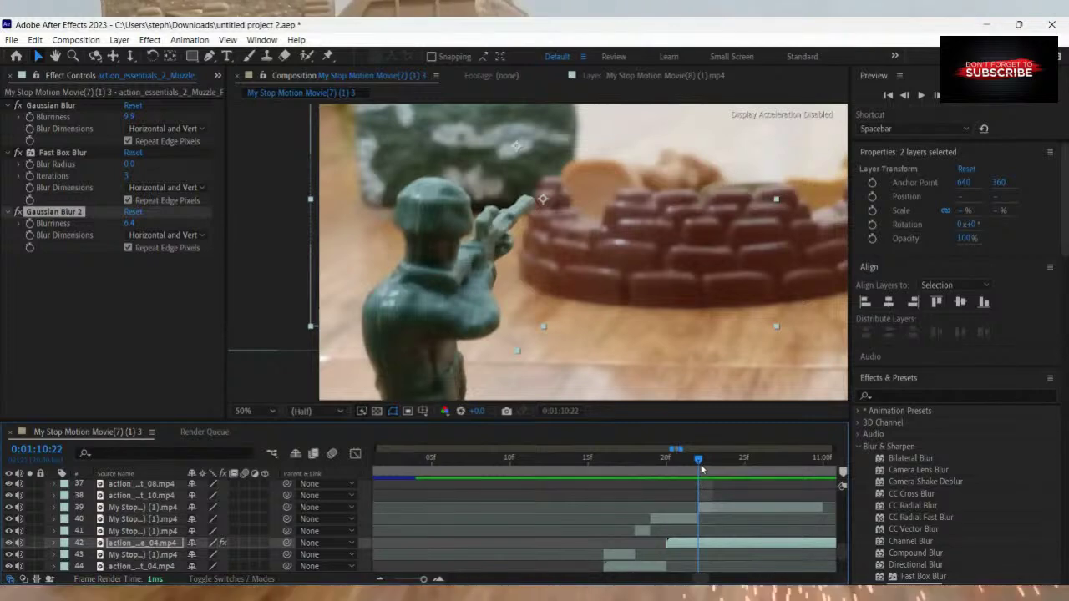
drag(698, 462, 700, 484)
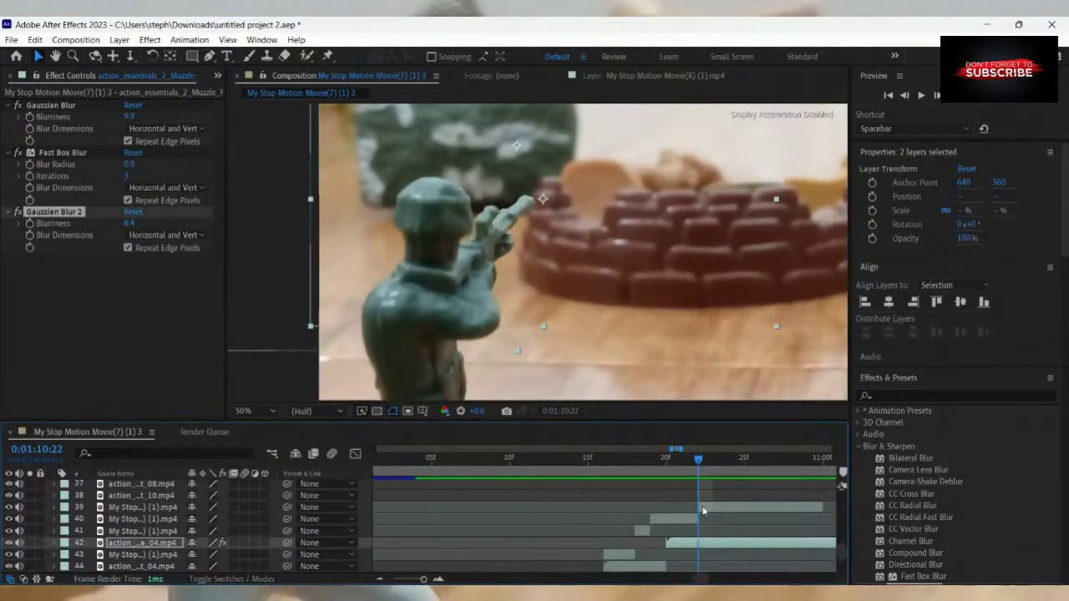
click(703, 509)
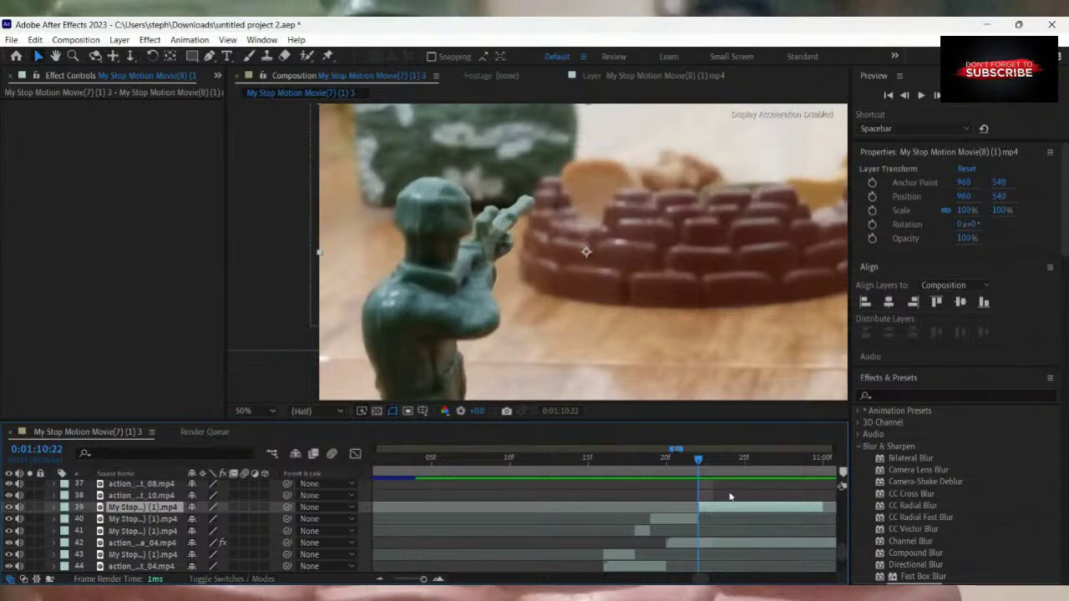
Check how the flash and the soldier line up through the end of the layer 39 clip, and return to 0:01:10:22.
drag(698, 462, 699, 507)
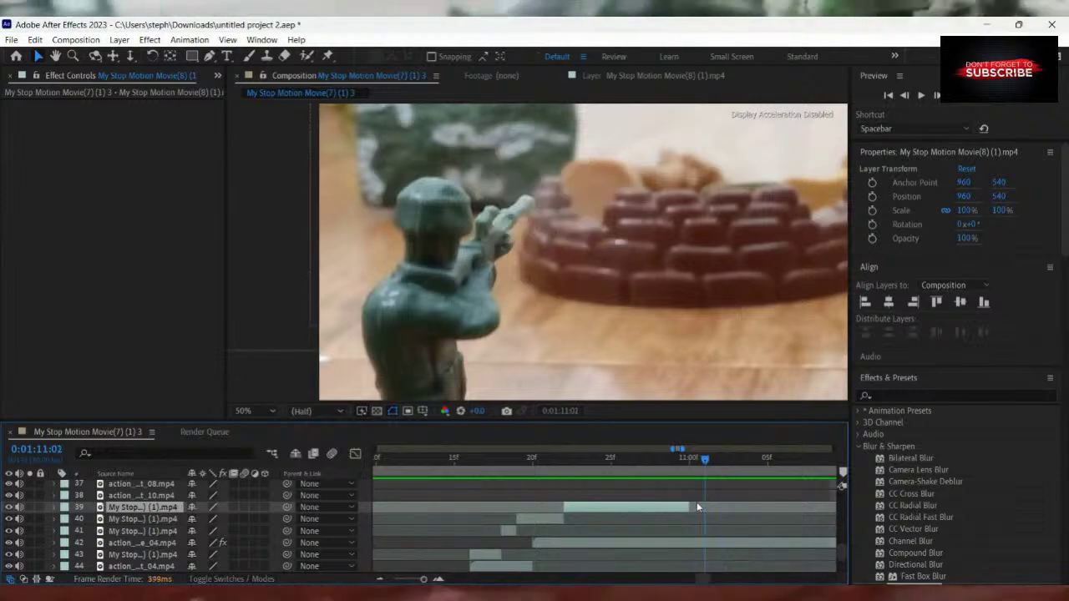
key(Page_Down)
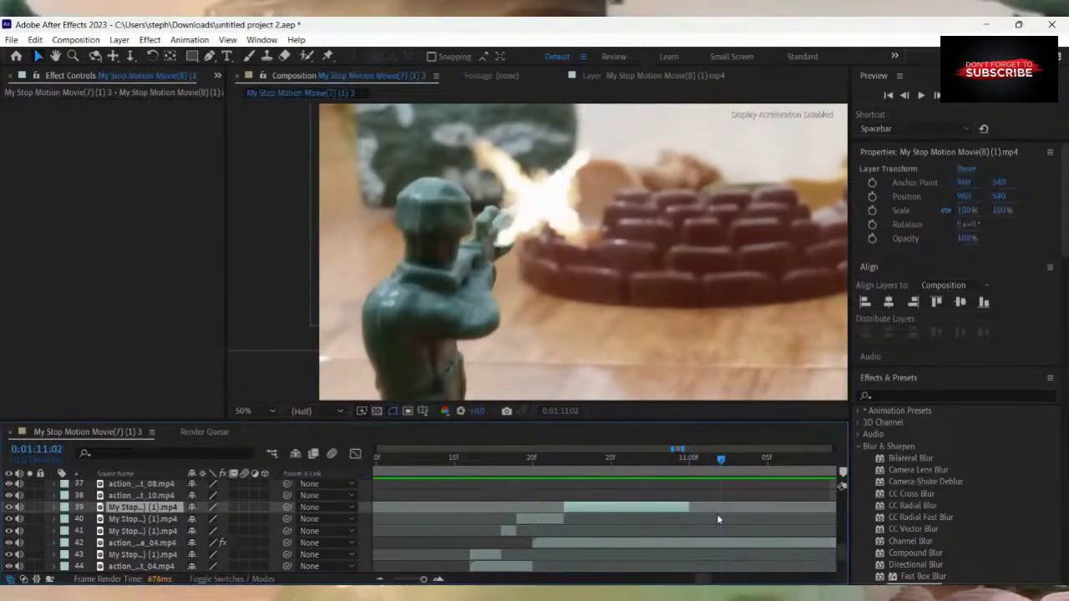
key(Page_Up)
key(Page_Up)
key(Page_Up)
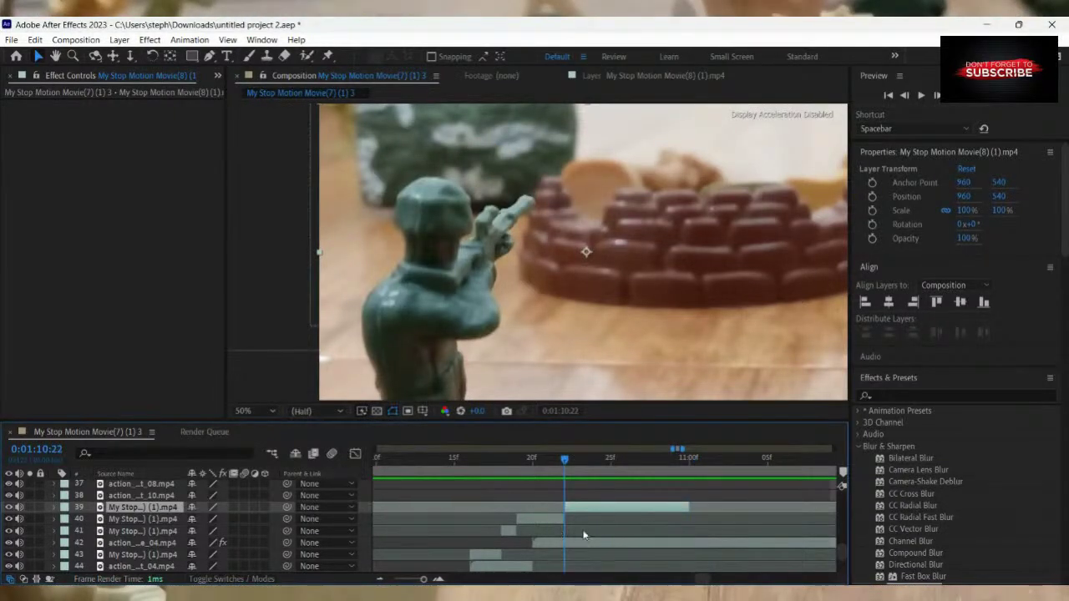
drag(646, 534, 575, 532)
key(Page_Up)
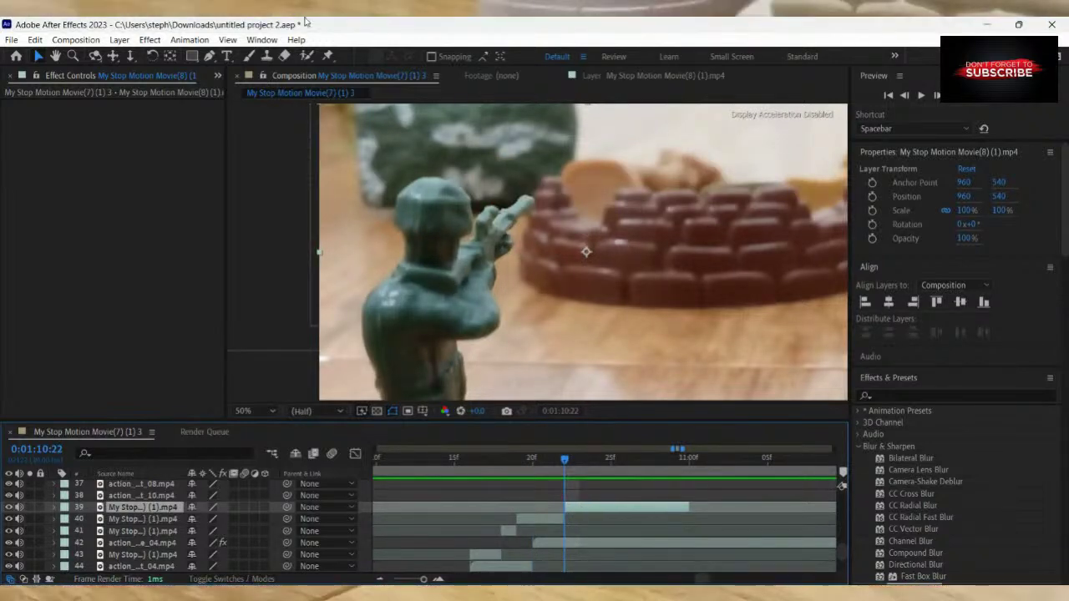
Start a Pen tool mask on the layer 39 clip from the notch above the supporting hand along the rifle's underside.
key(g)
scroll(544, 223, up, 1)
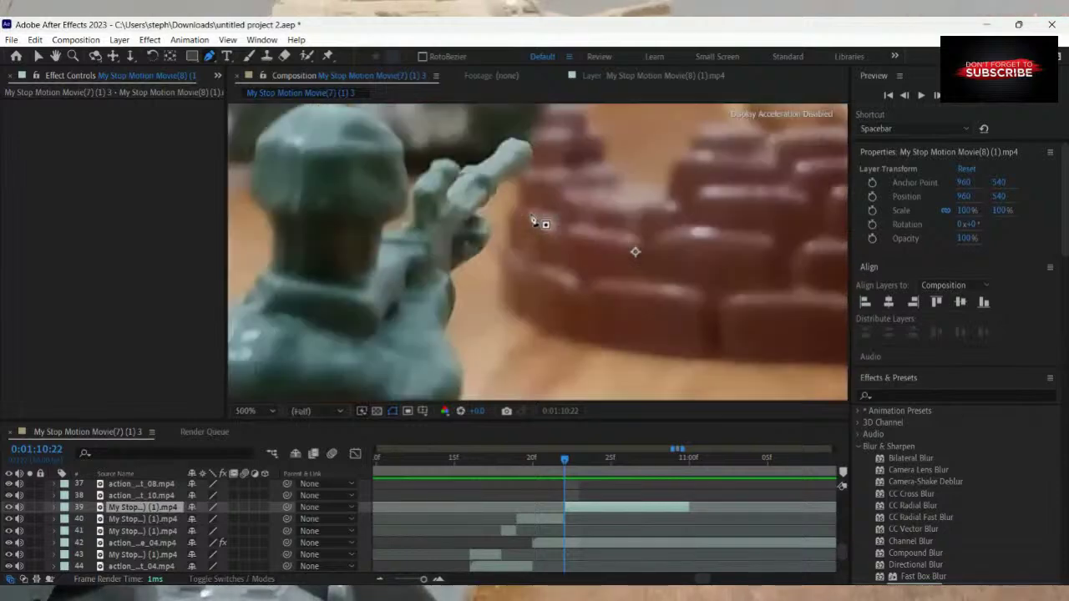
scroll(532, 220, up, 1)
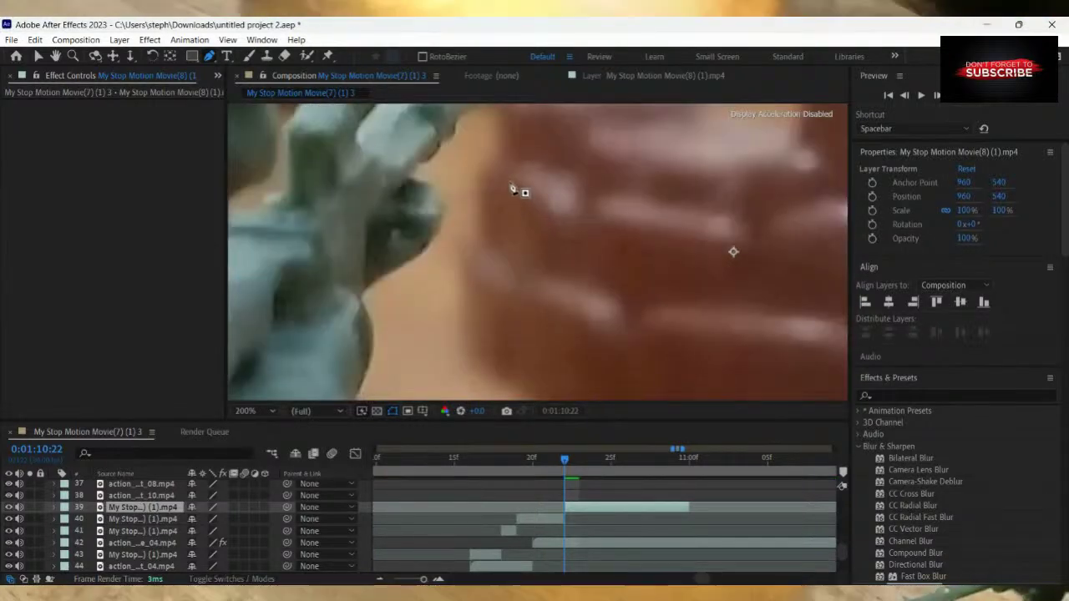
scroll(468, 189, down, 1)
scroll(480, 197, up, 1)
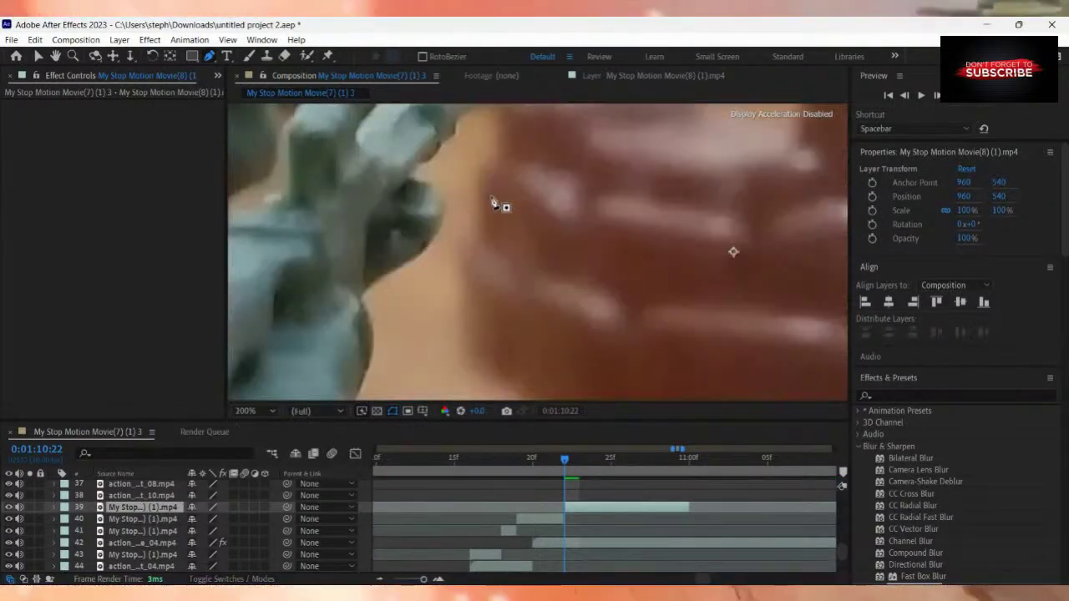
scroll(457, 177, down, 1)
scroll(503, 140, up, 1)
scroll(459, 143, down, 1)
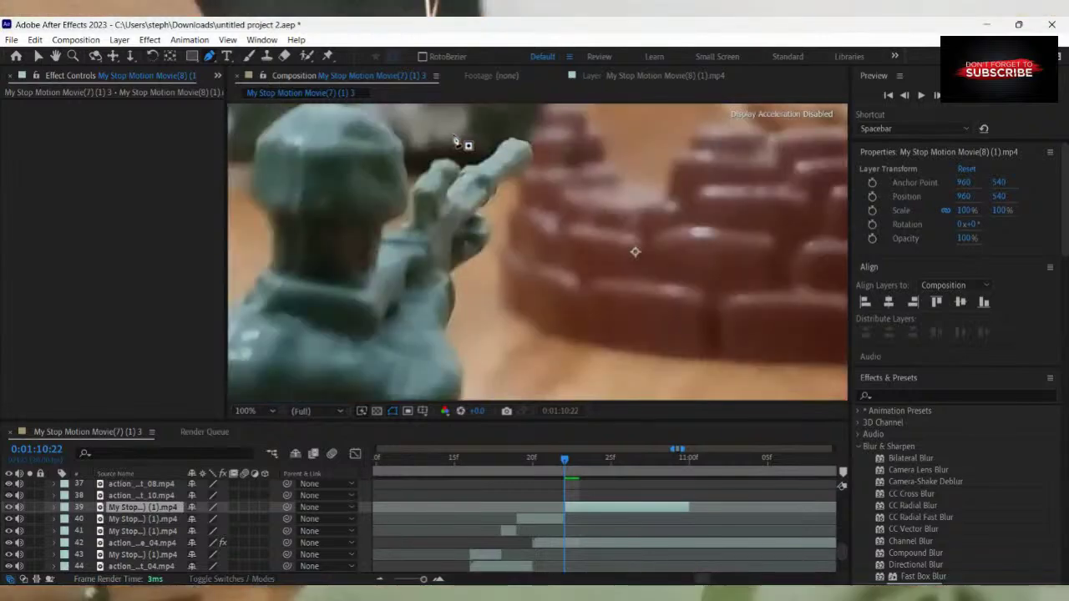
scroll(520, 159, down, 1)
scroll(521, 160, up, 1)
scroll(516, 159, up, 1)
scroll(515, 158, down, 3)
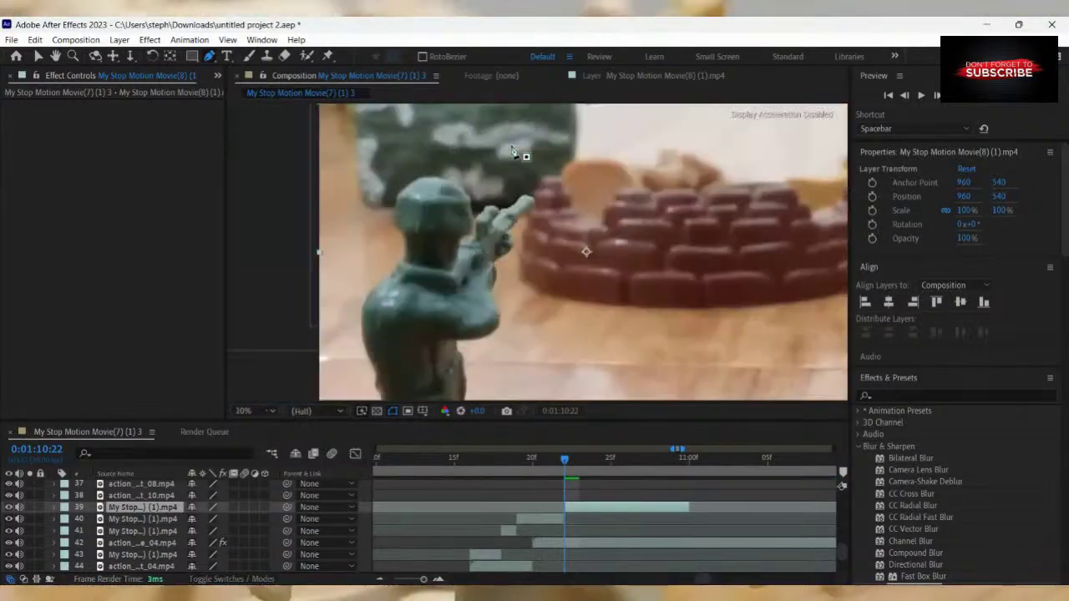
scroll(535, 195, up, 6)
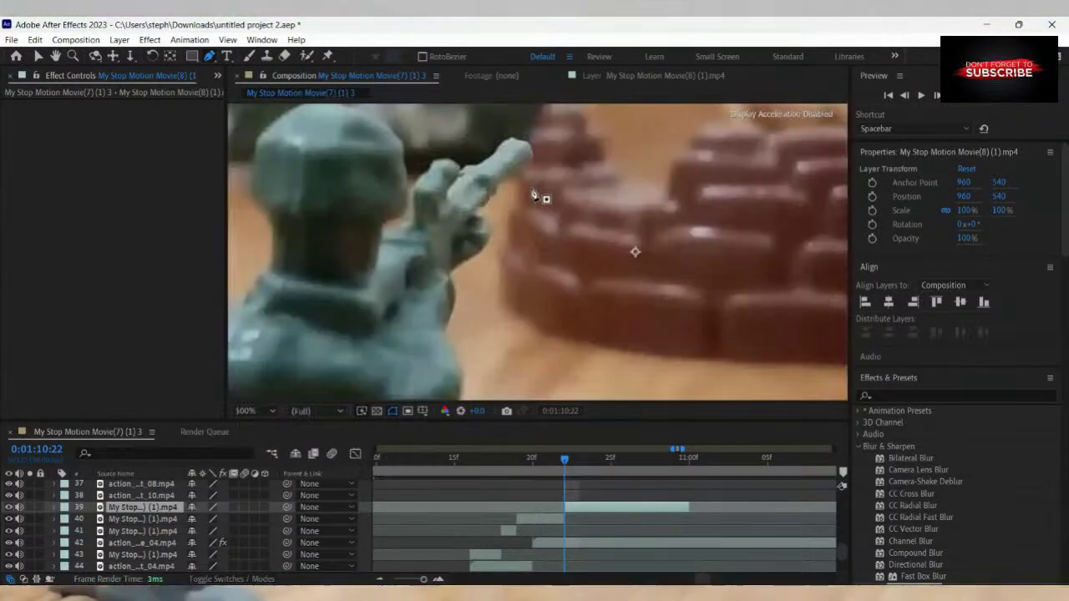
click(475, 212)
click(492, 197)
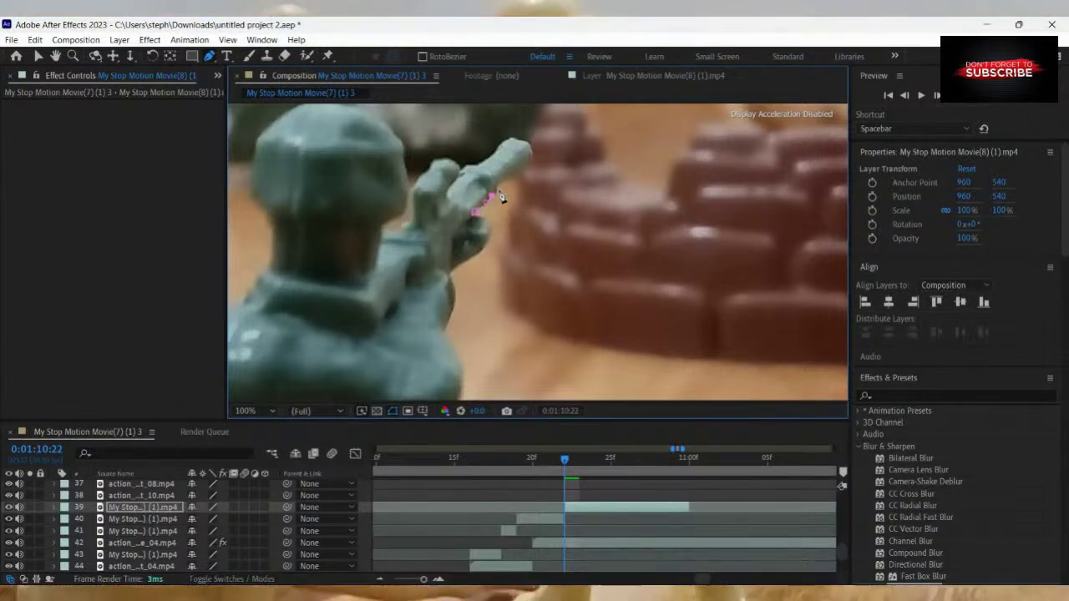
Extend the layer 39 mask path along the underside of the rifle barrel to the lower edge of its tip.
scroll(494, 197, up, 1)
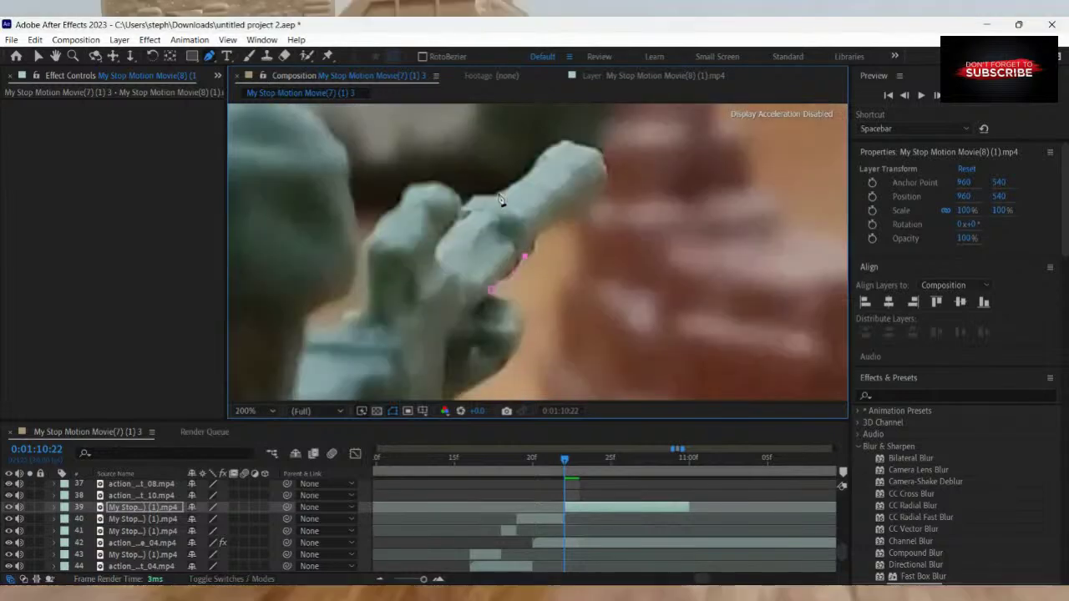
click(532, 249)
click(536, 239)
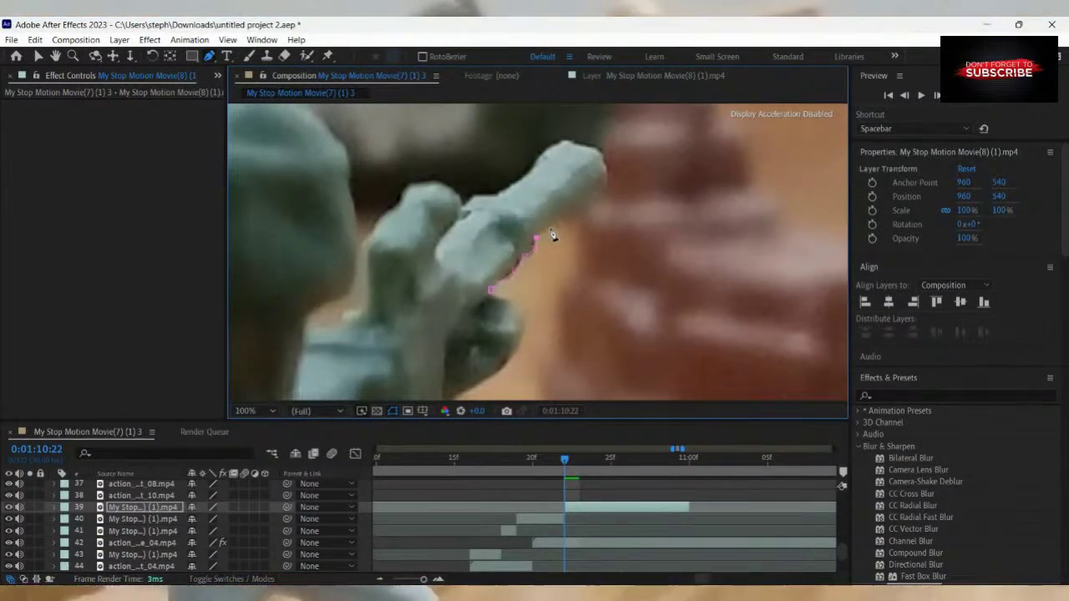
scroll(555, 234, down, 1)
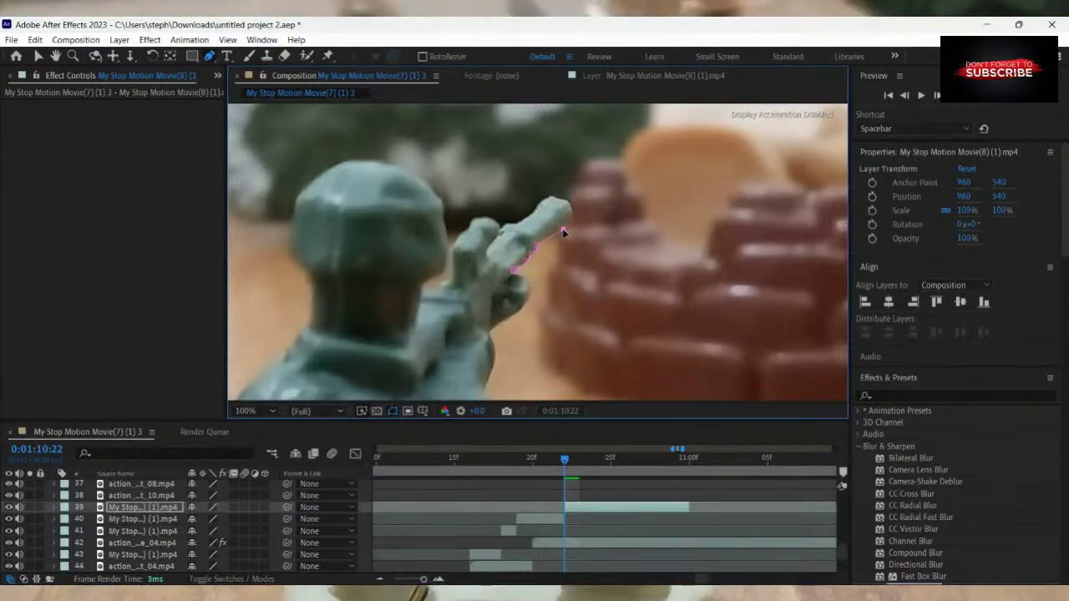
click(563, 231)
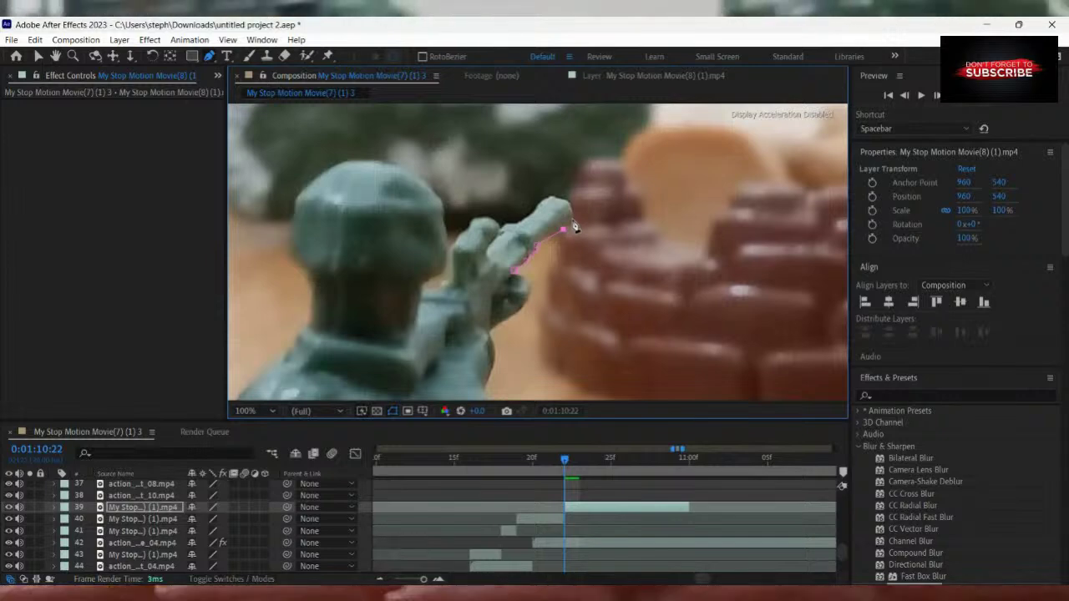
Extend the layer 39 mask path around the end of the rifle barrel, from its lower corner to its upper corner.
click(572, 220)
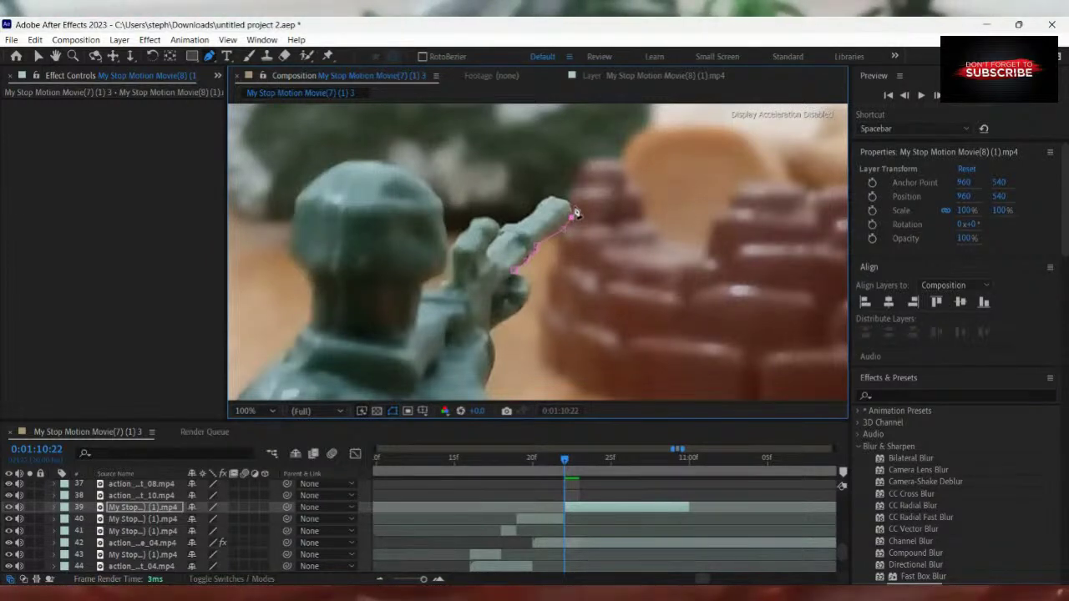
scroll(575, 213, up, 2)
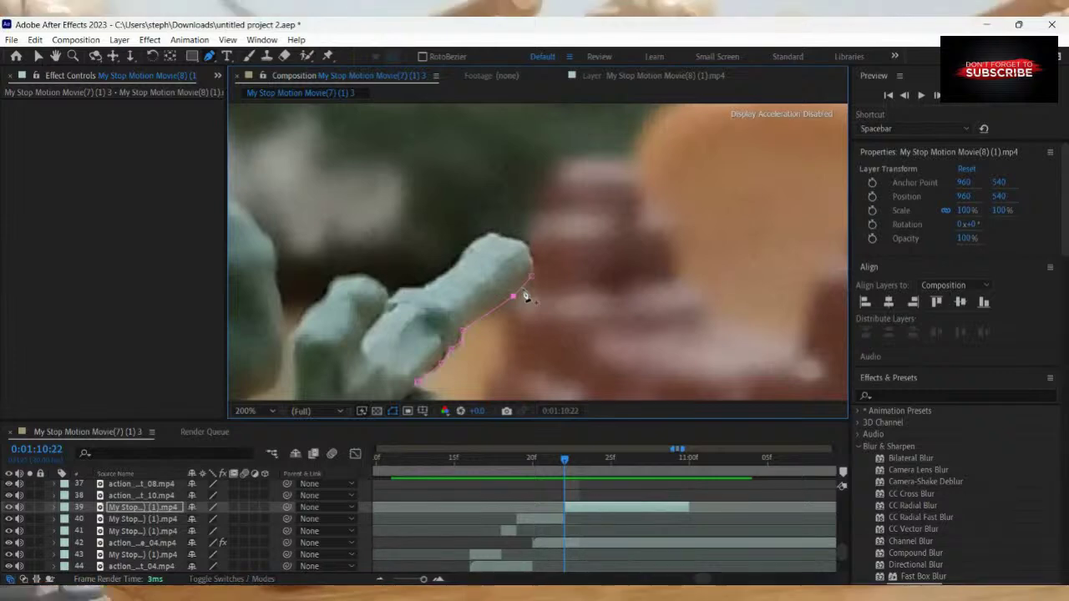
scroll(525, 297, up, 4)
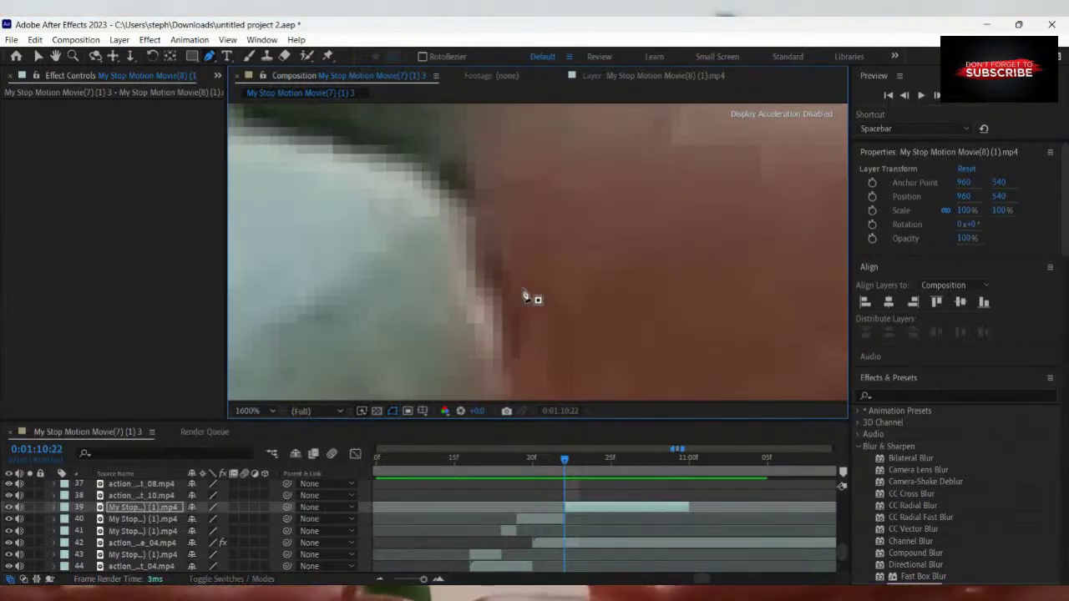
scroll(527, 136, down, 2)
click(531, 294)
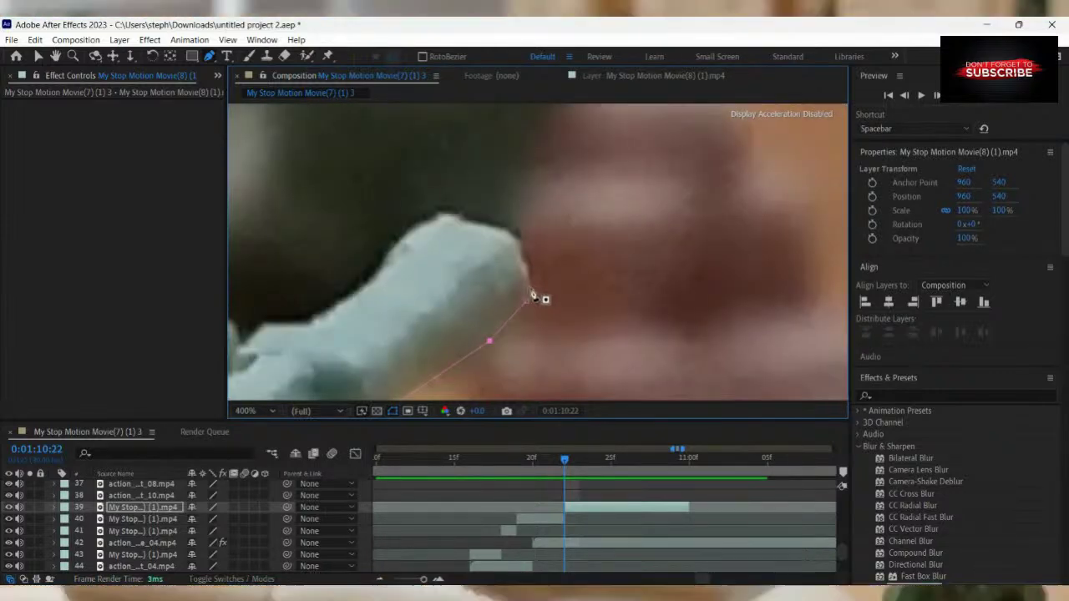
scroll(535, 294, down, 2)
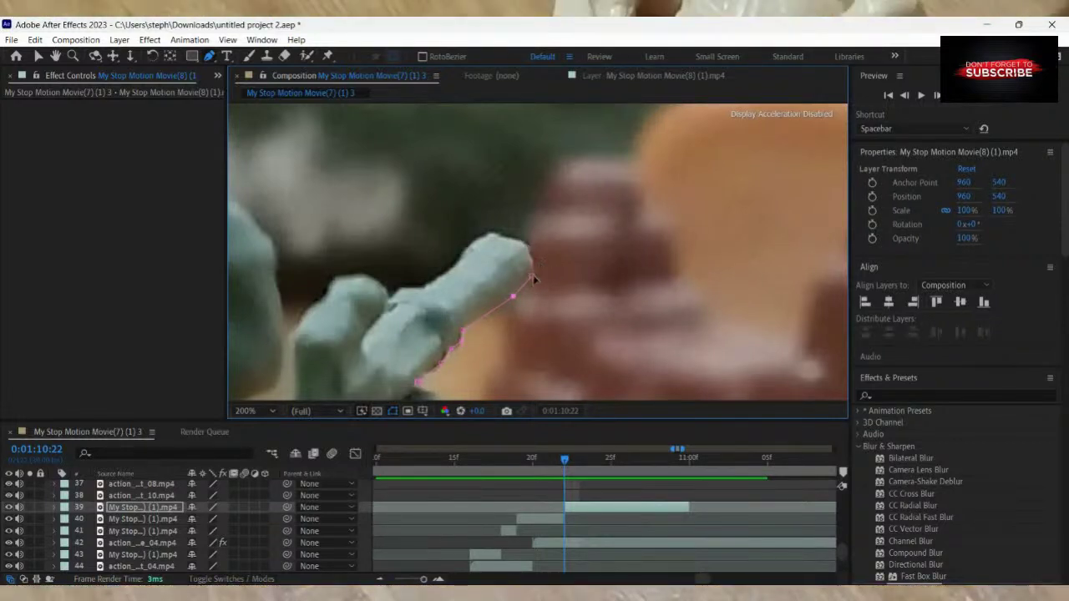
click(531, 262)
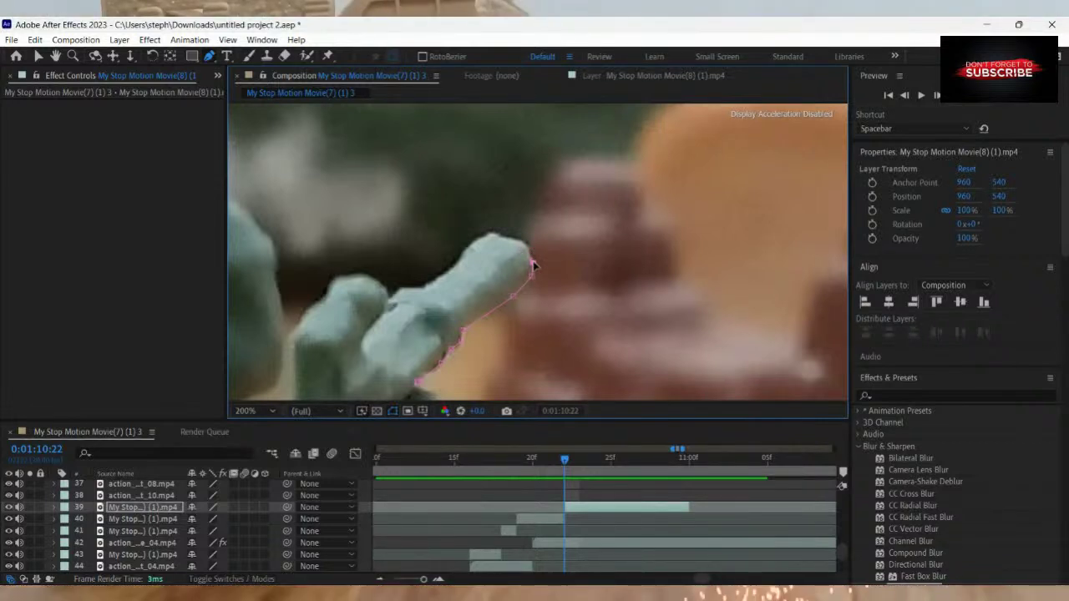
click(528, 249)
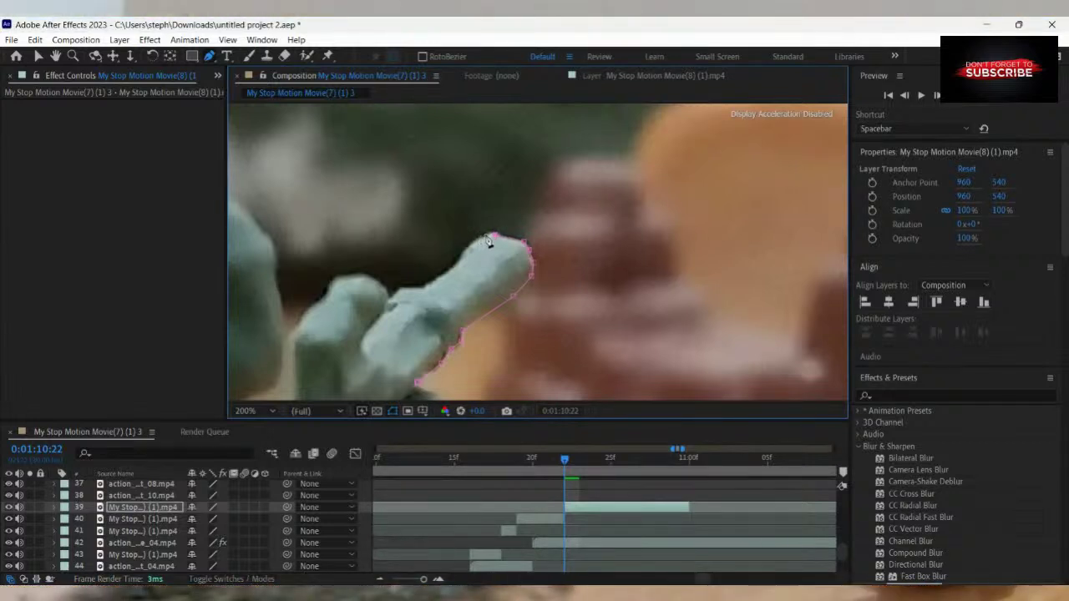
Trace the layer 39 mask back along the barrel's upper edge to the notch beside the soldier's raised fist.
click(470, 248)
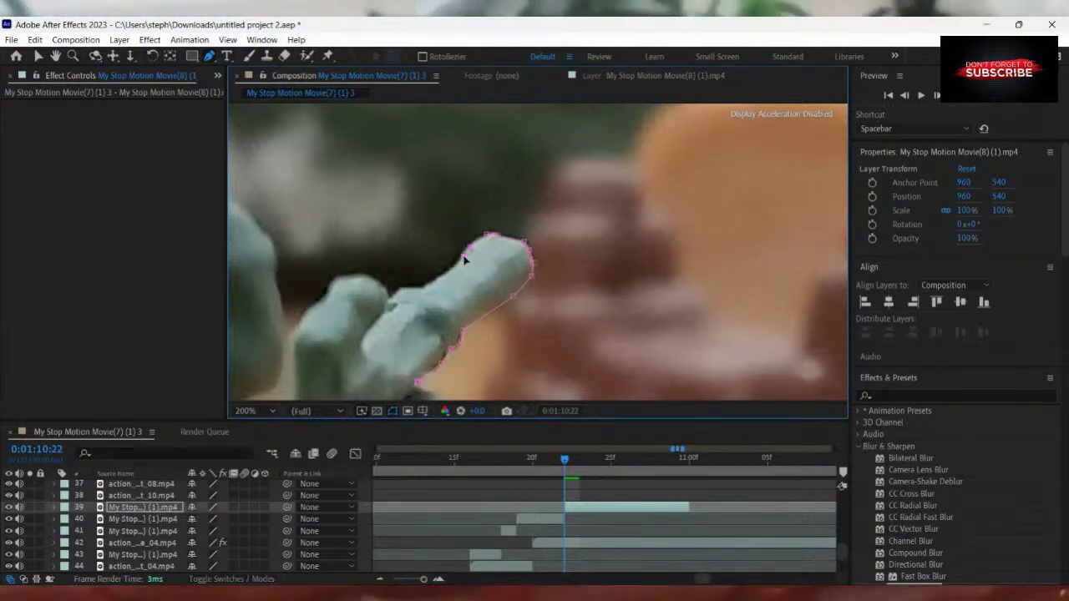
click(420, 286)
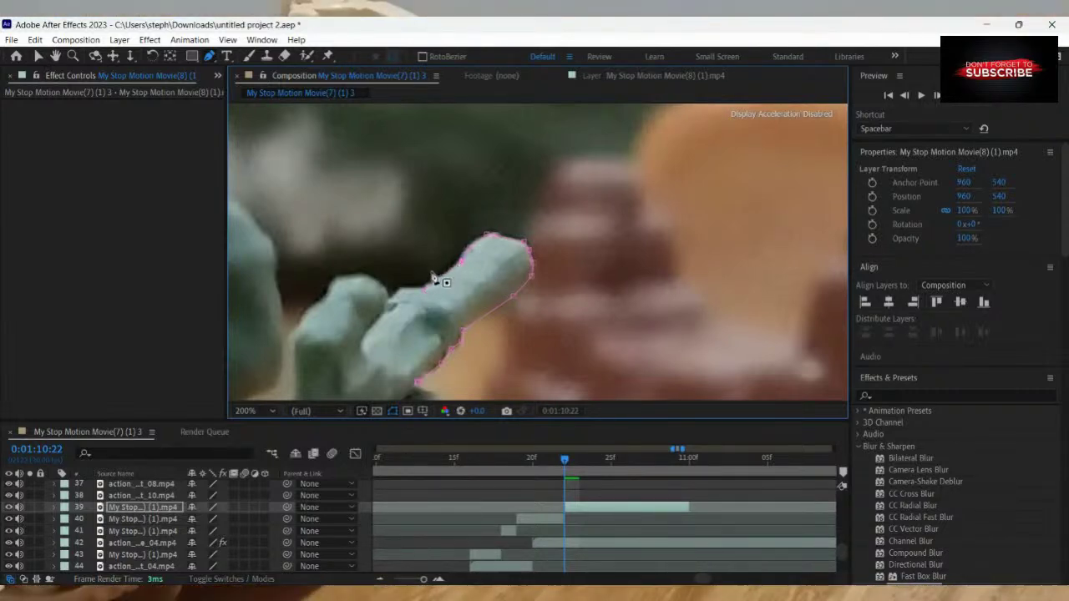
click(403, 288)
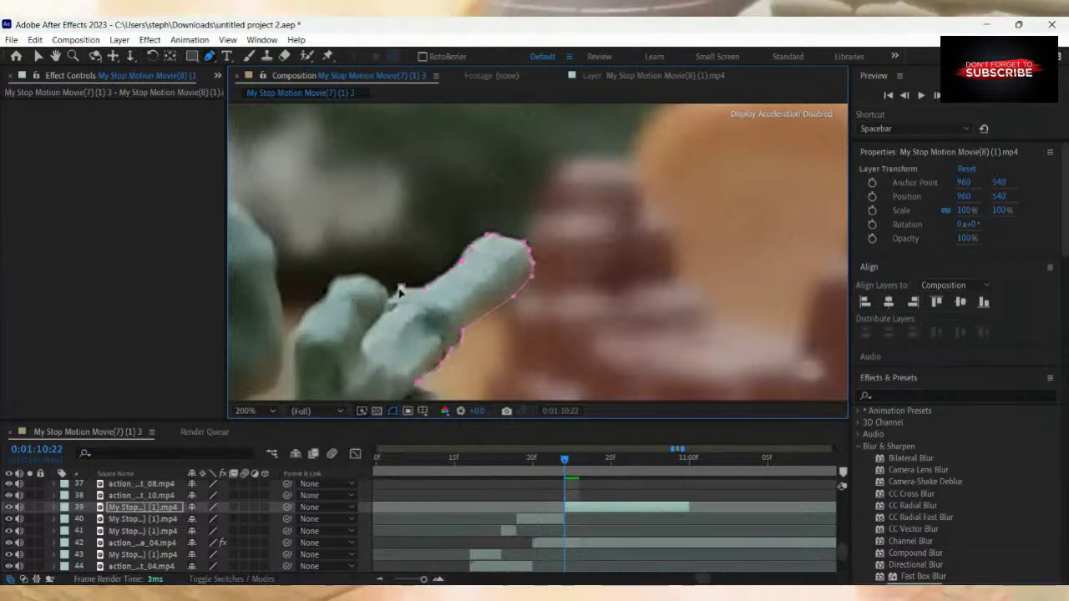
drag(421, 290, 424, 290)
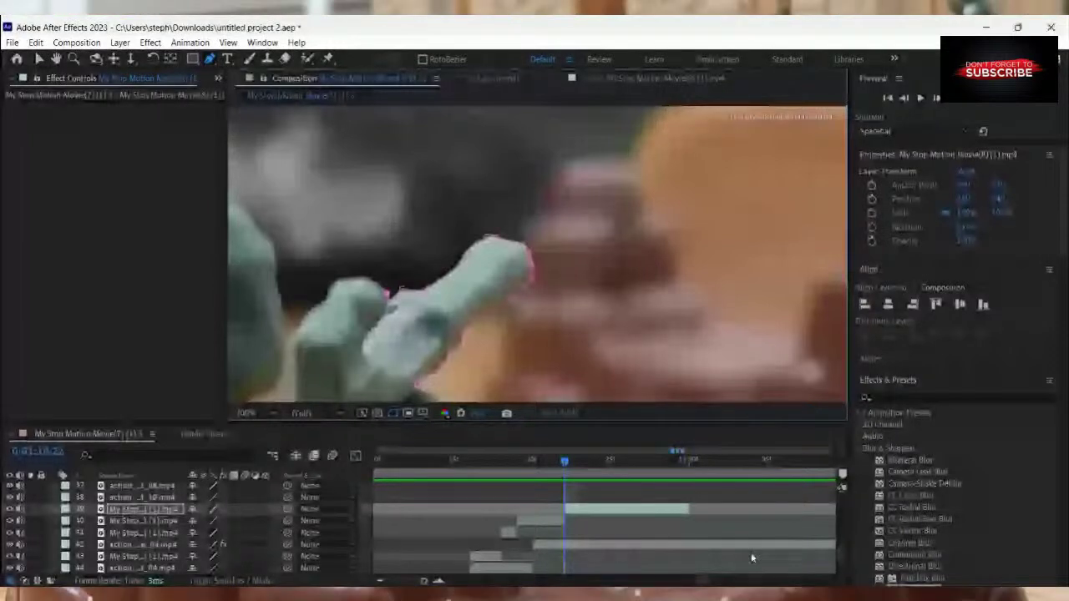
Outline the top and head-facing side of the soldier's raised fist with the layer 39 mask path.
click(336, 281)
click(325, 299)
click(310, 310)
click(292, 337)
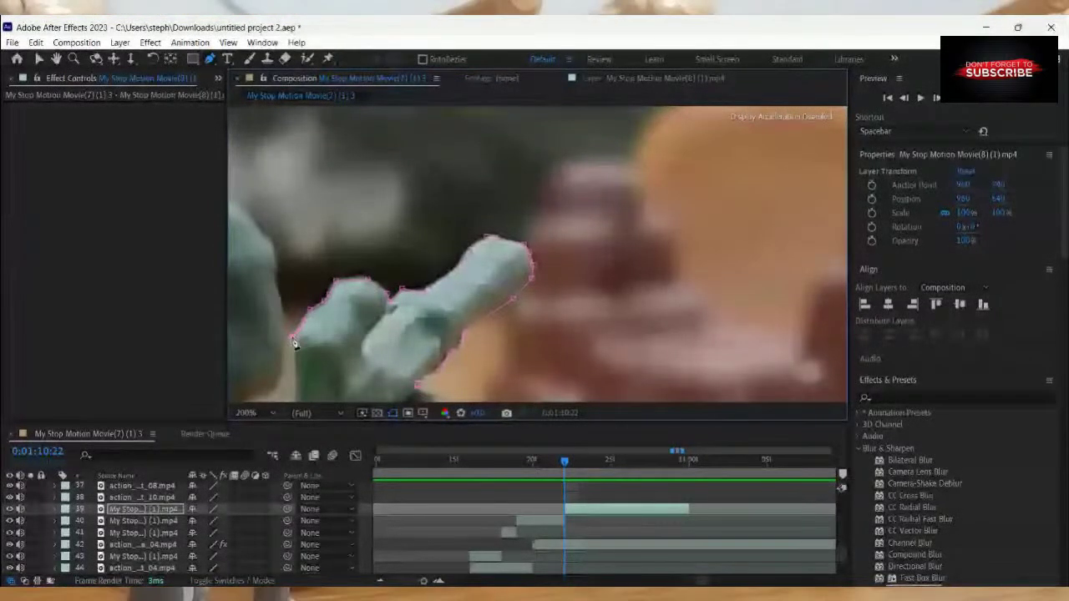
Continue the layer 39 mask down the fist, across the gap above the shoulder, and up the soldier's head to the helmet's edge.
key(comma)
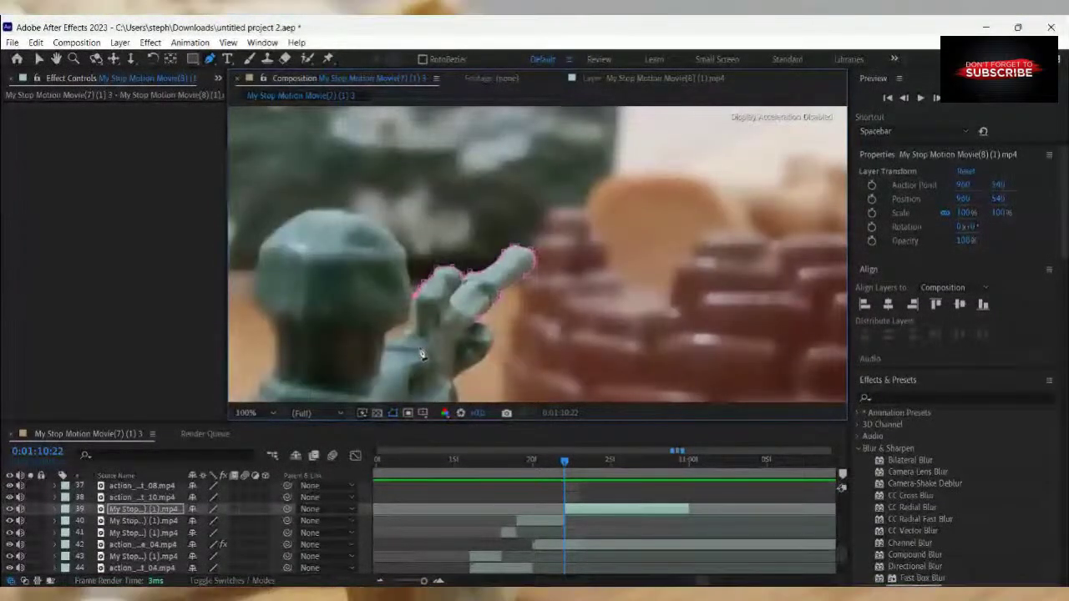
key(period)
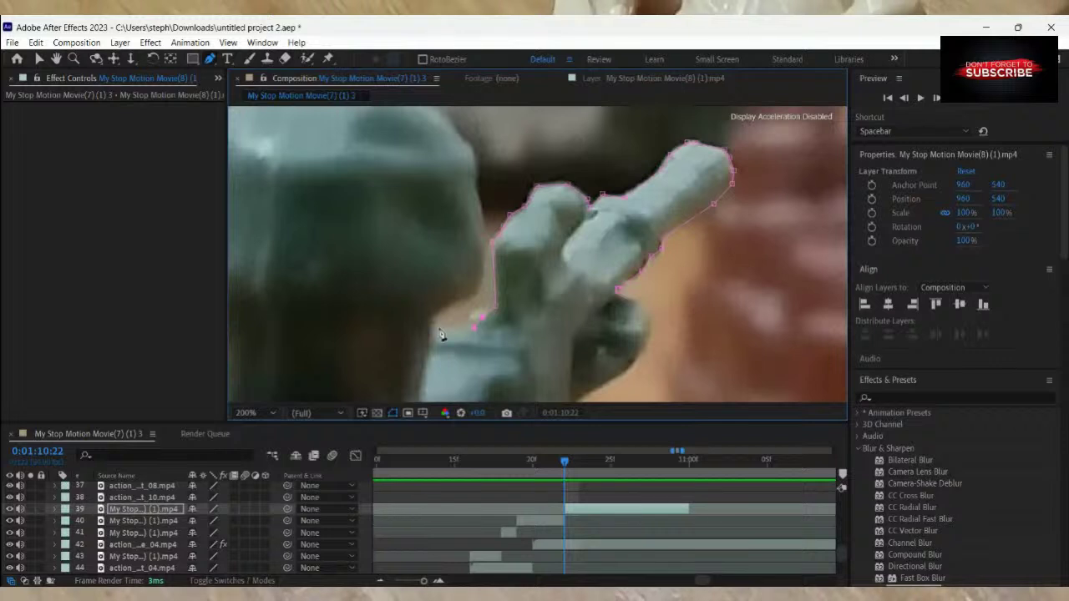
click(435, 329)
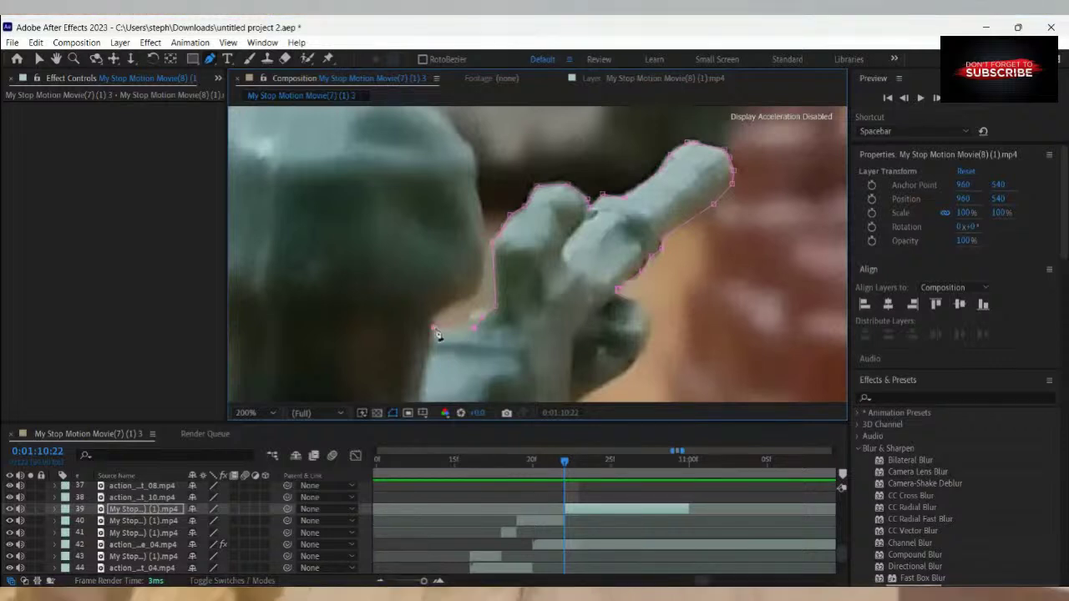
click(465, 304)
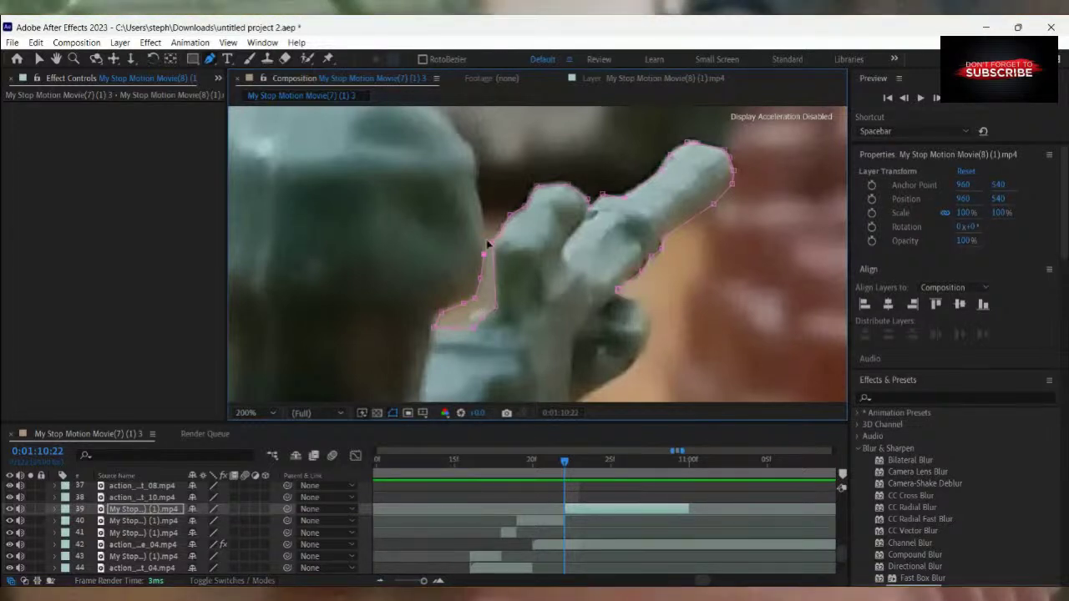
click(474, 181)
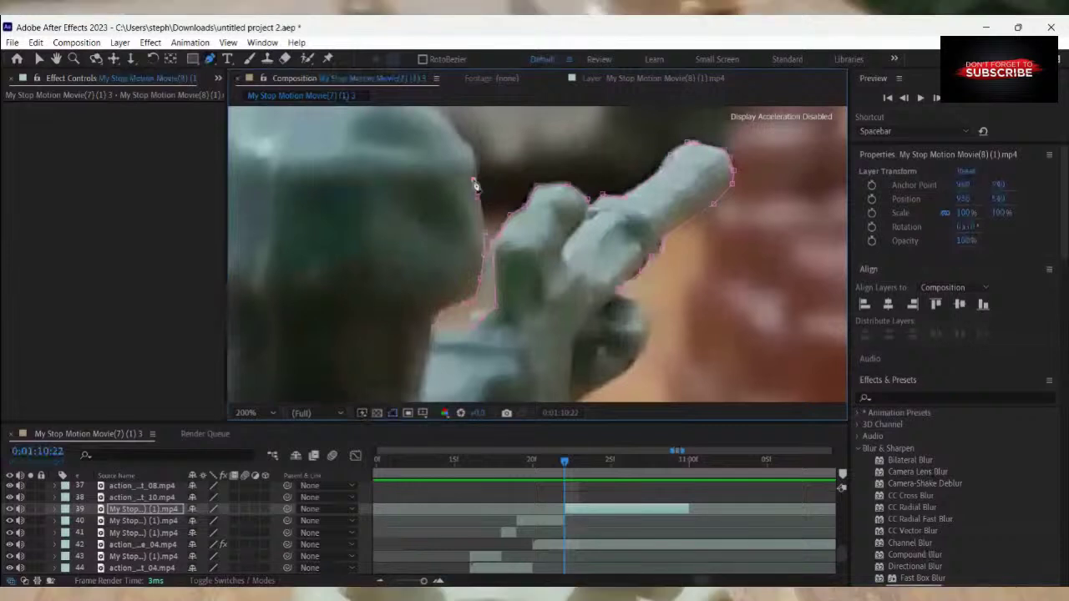
click(476, 167)
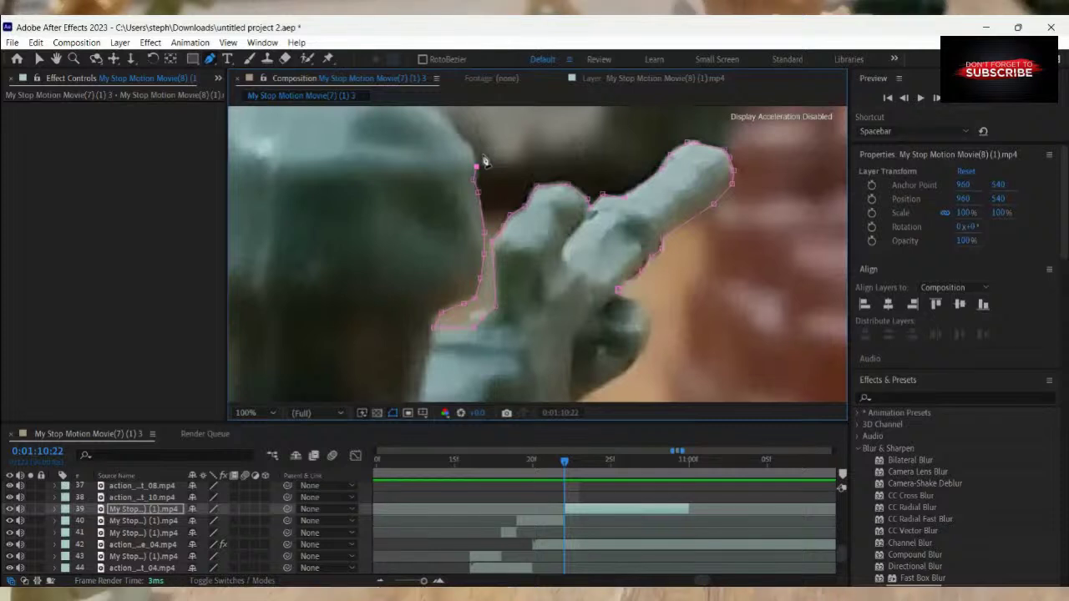
Trace the layer 39 mask path over the helmet's dome to its opposite edge, curving the segments to fit.
scroll(463, 195, up, 1)
scroll(465, 195, down, 1)
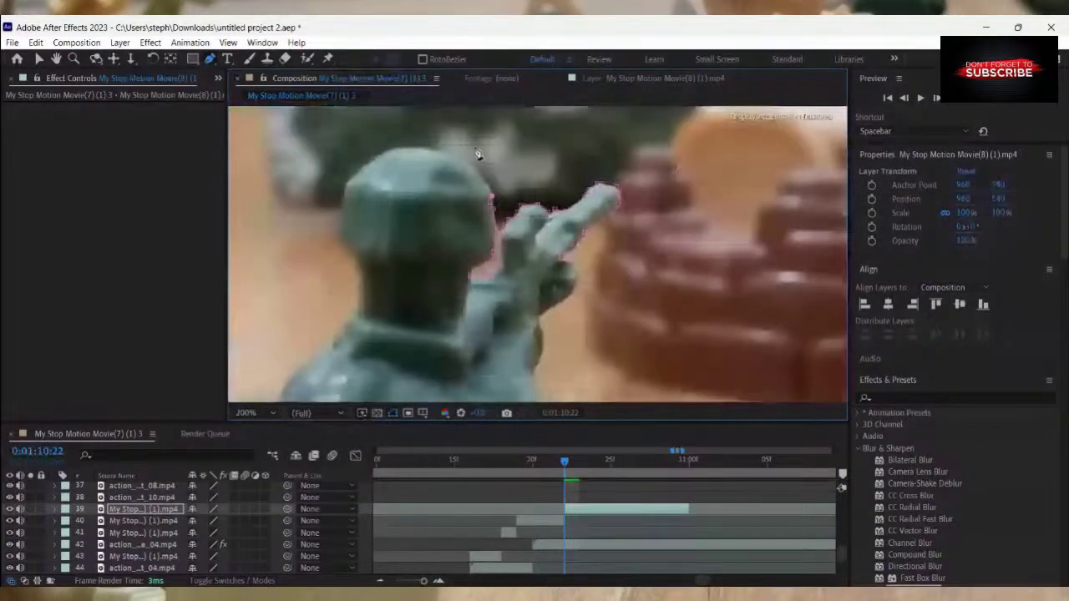
scroll(477, 155, up, 1)
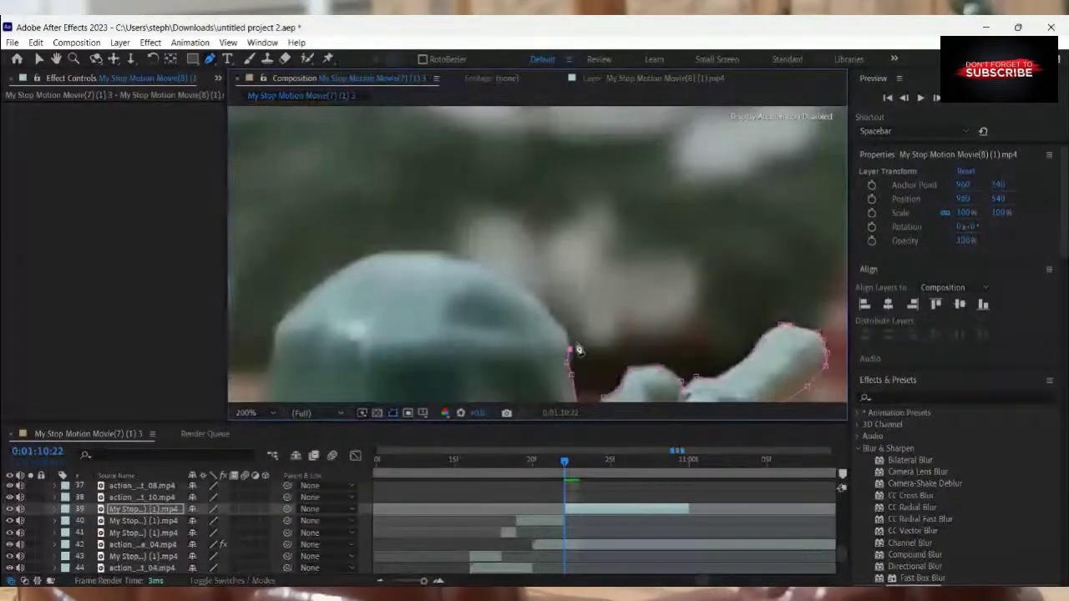
click(566, 333)
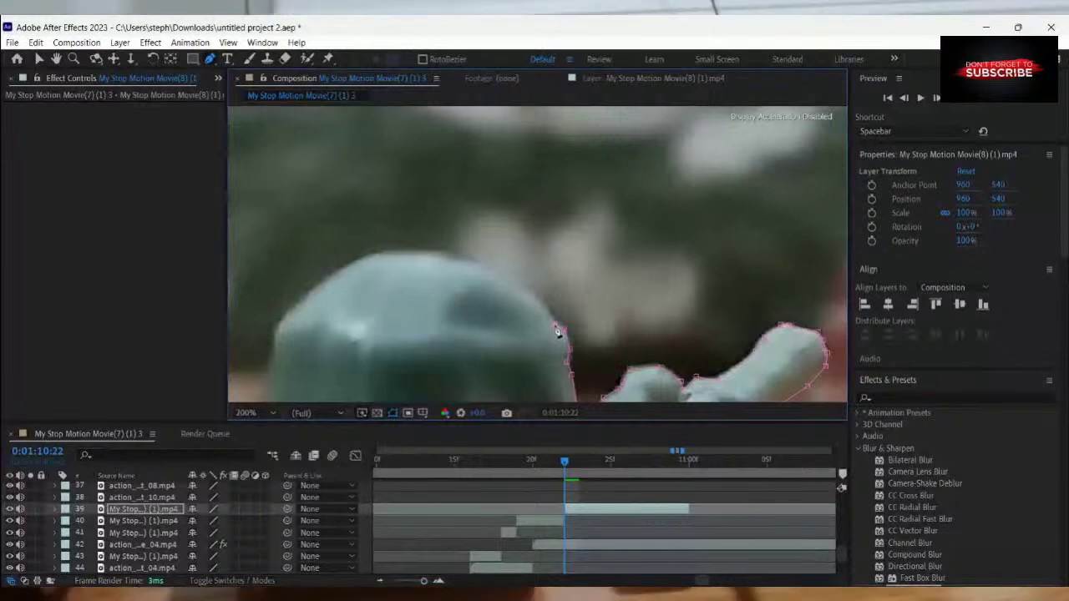
click(475, 267)
drag(476, 268, 511, 277)
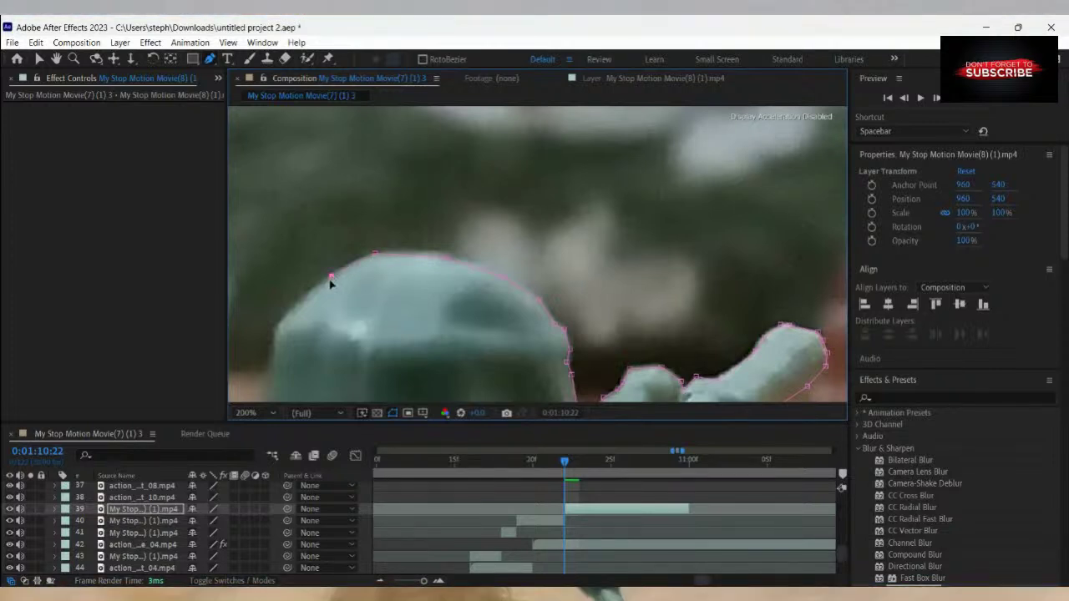
drag(330, 282, 310, 300)
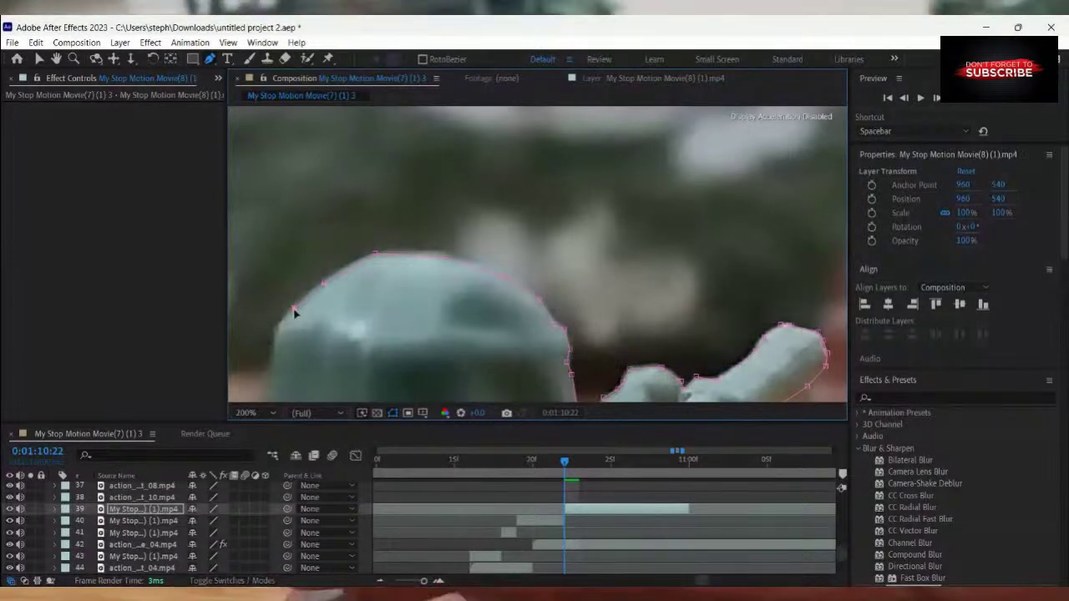
click(274, 329)
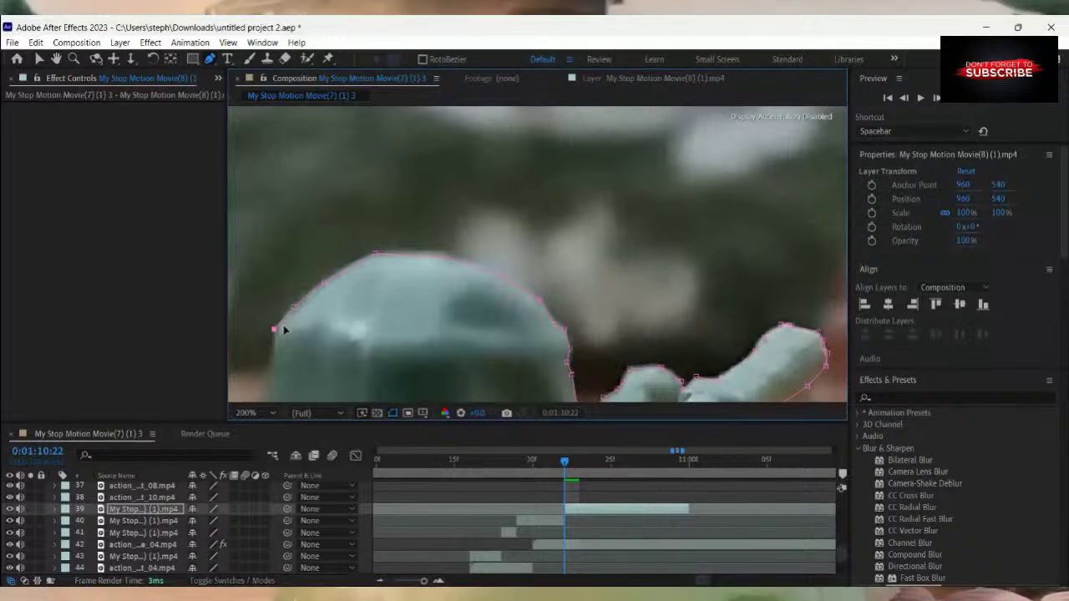
Extend the layer 39 mask path down the back edge of the helmet and neck to the collar.
scroll(496, 332, down, 2)
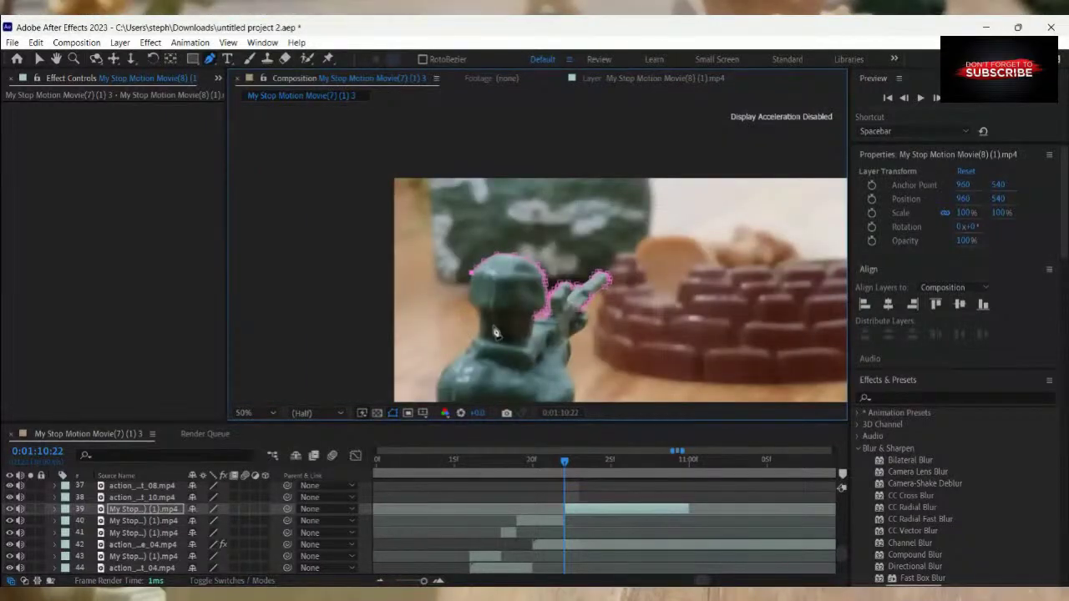
scroll(495, 334, up, 4)
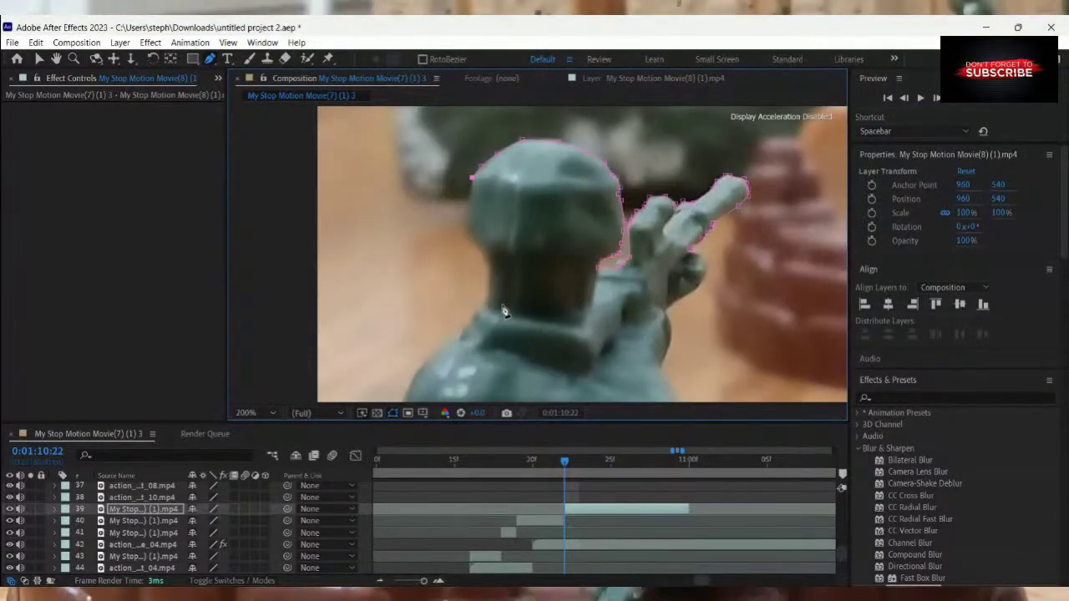
drag(430, 117, 513, 196)
scroll(572, 329, up, 1)
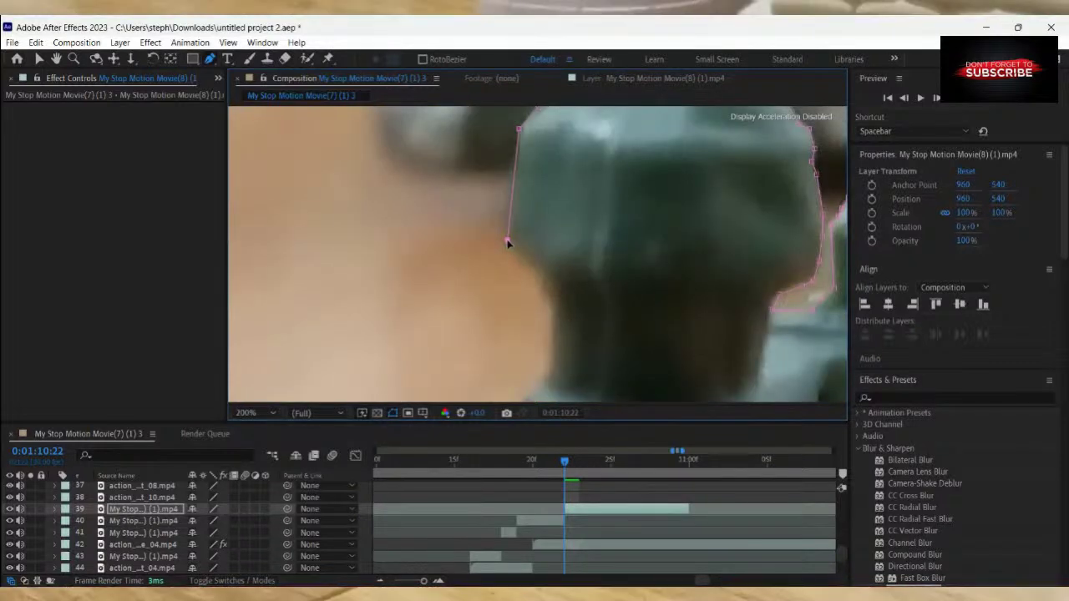
click(536, 273)
click(552, 310)
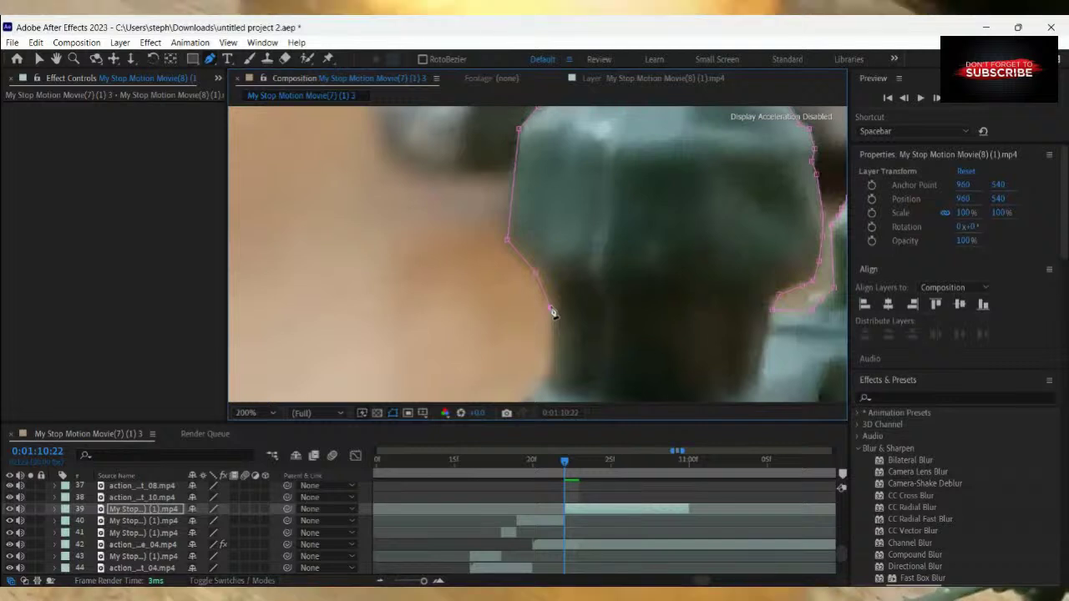
click(543, 381)
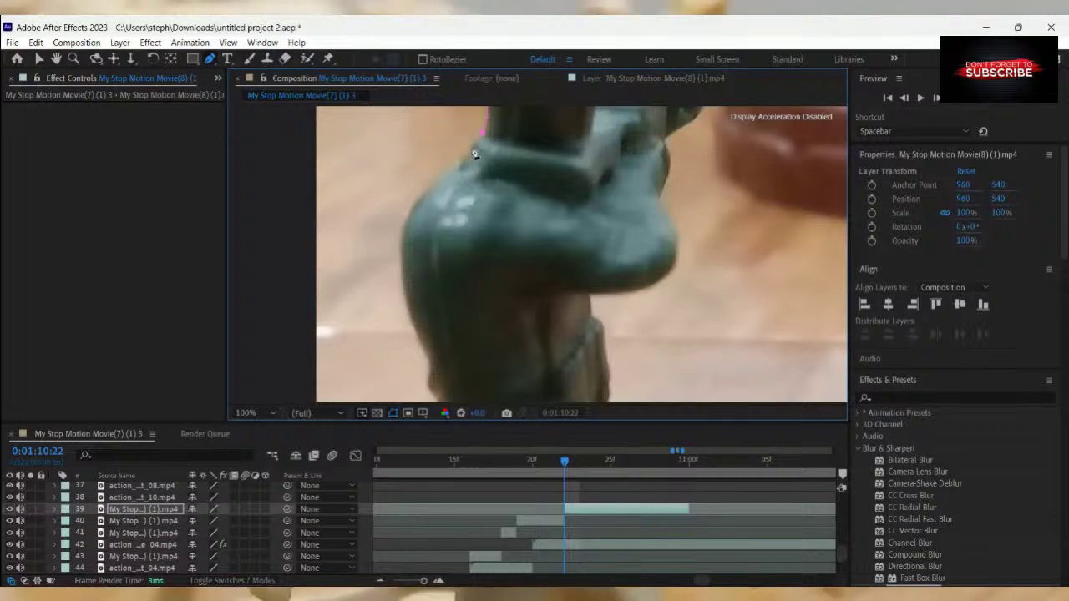
Continue the layer 39 mask path from the collar down onto the top of the soldier's rear shoulder.
click(465, 154)
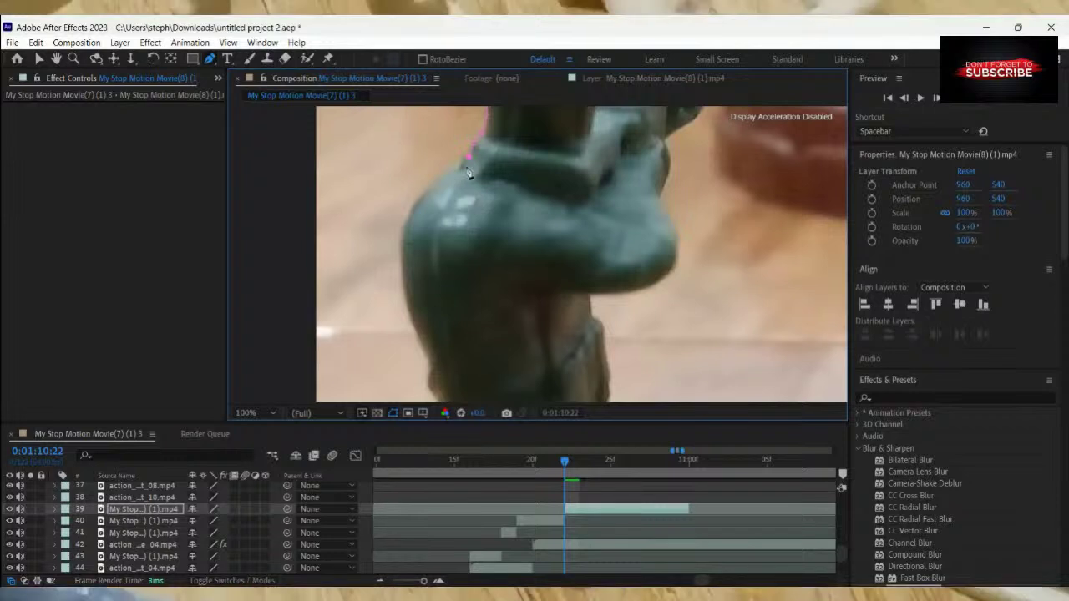
click(459, 171)
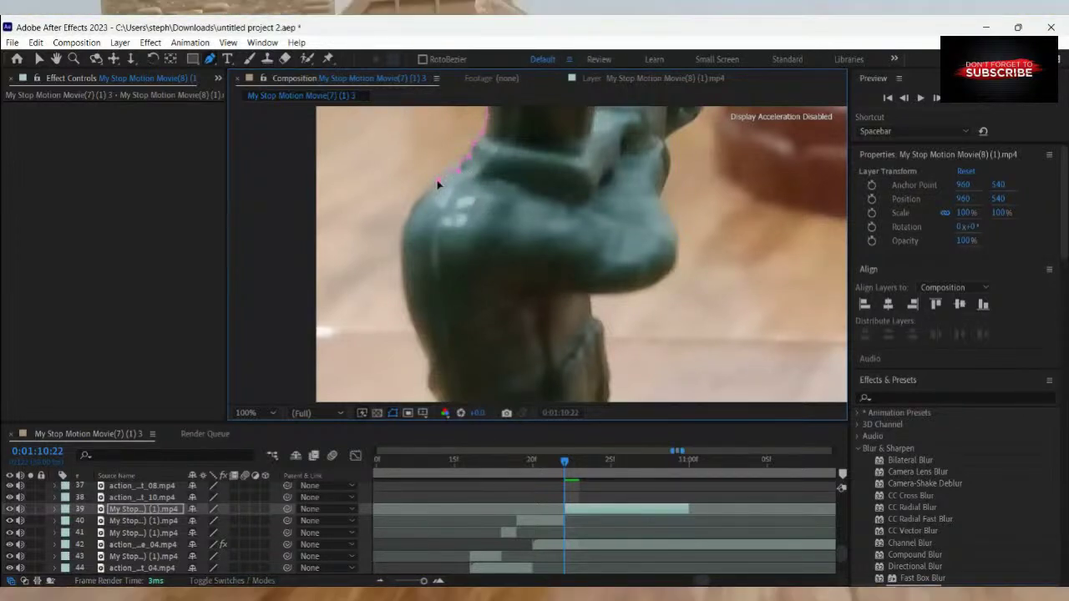
click(438, 184)
Continue the layer 39 mask path from the shoulder across the chest to the underside of the forearm and around the elbow.
click(589, 295)
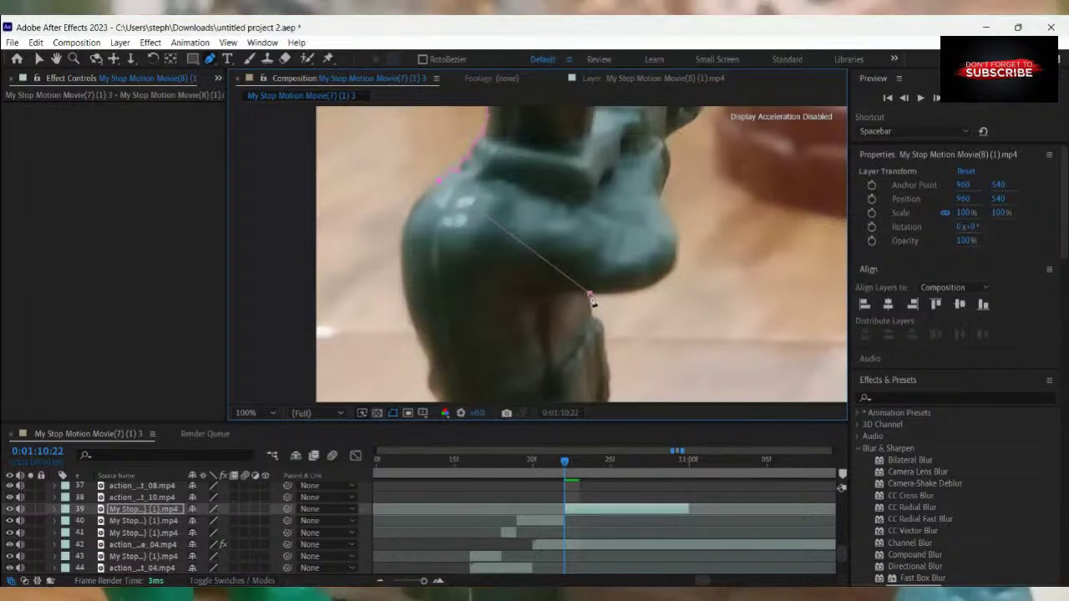
click(596, 296)
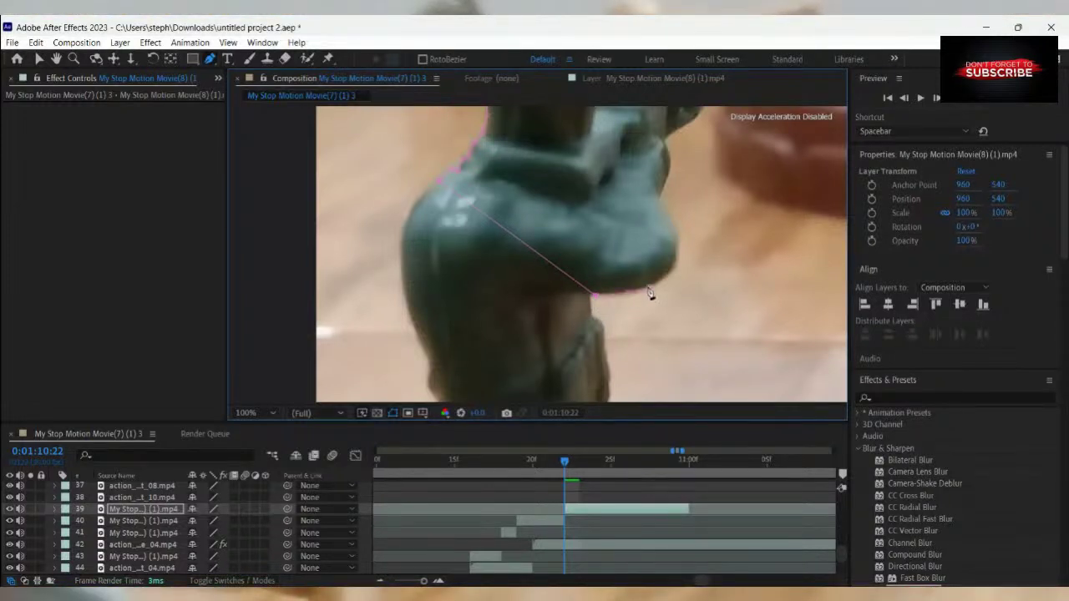
click(674, 266)
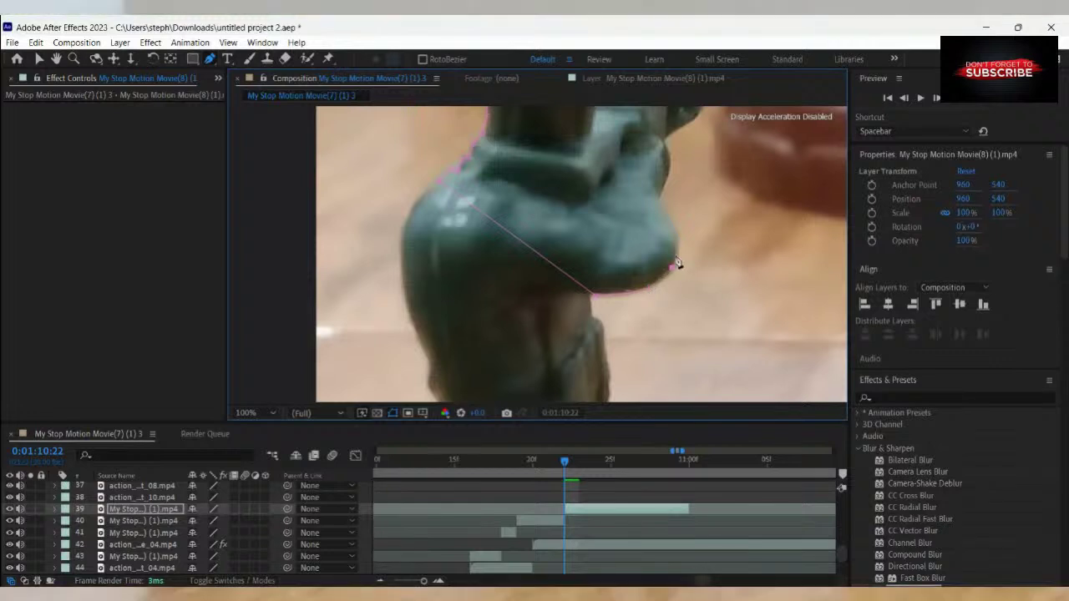
click(676, 246)
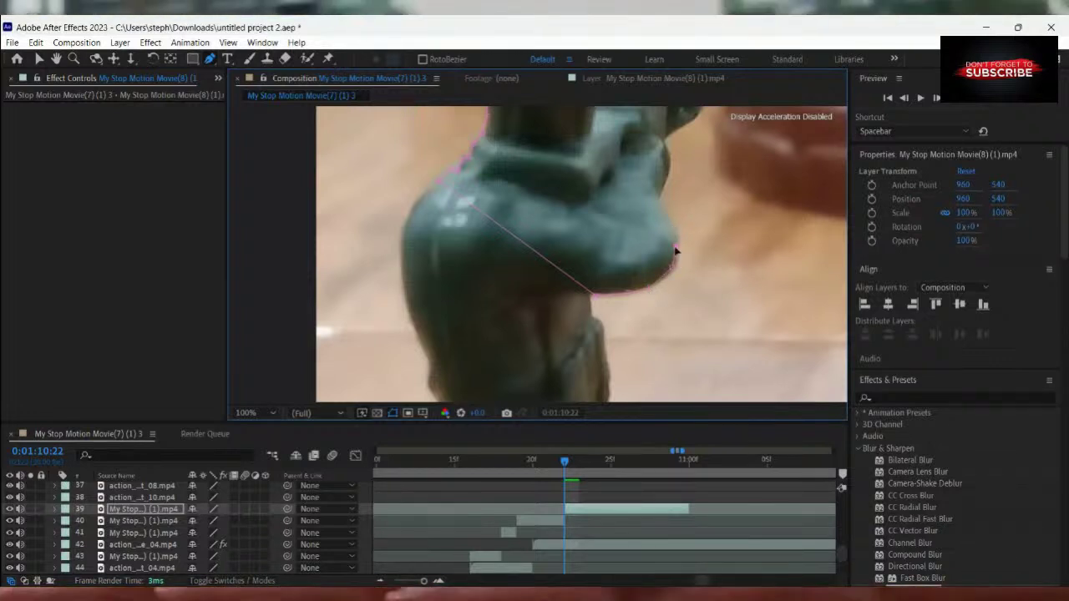
click(658, 198)
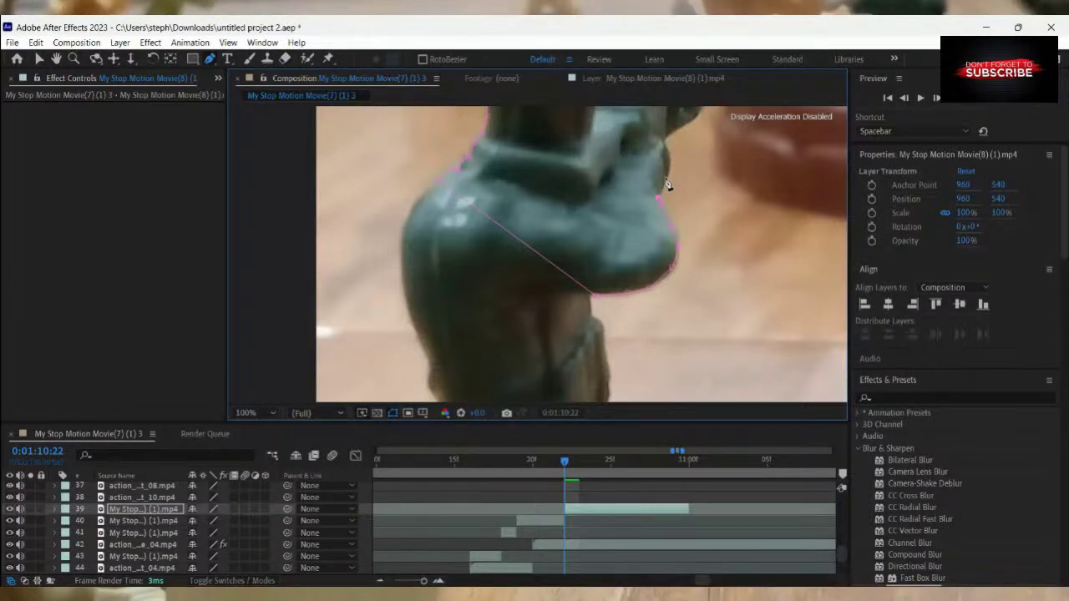
Extend the layer 39 mask up the forearm and around the hands below the rifle to close the outline.
click(666, 143)
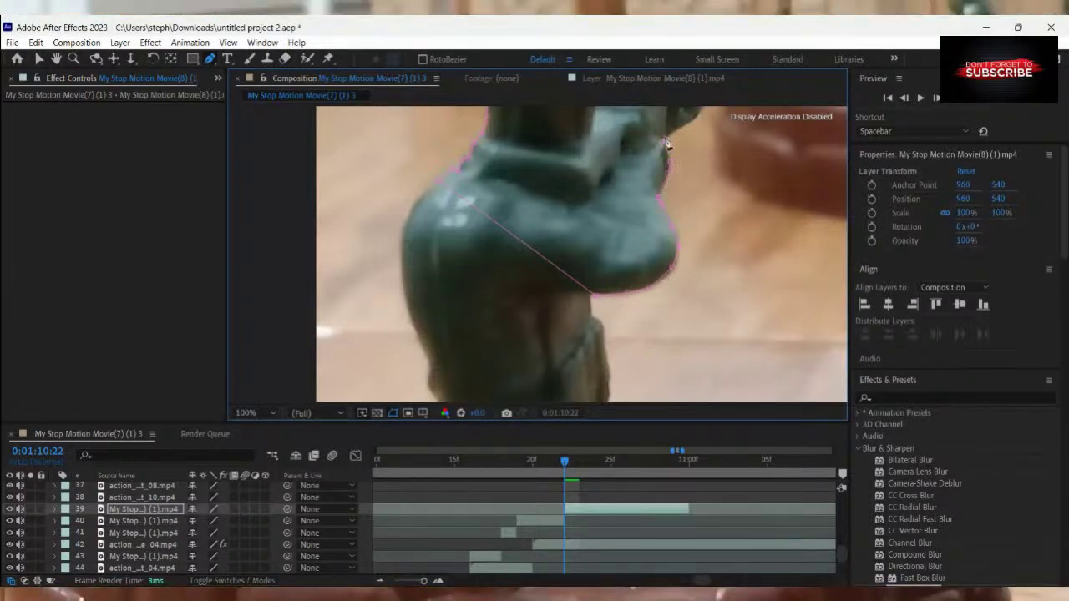
click(675, 132)
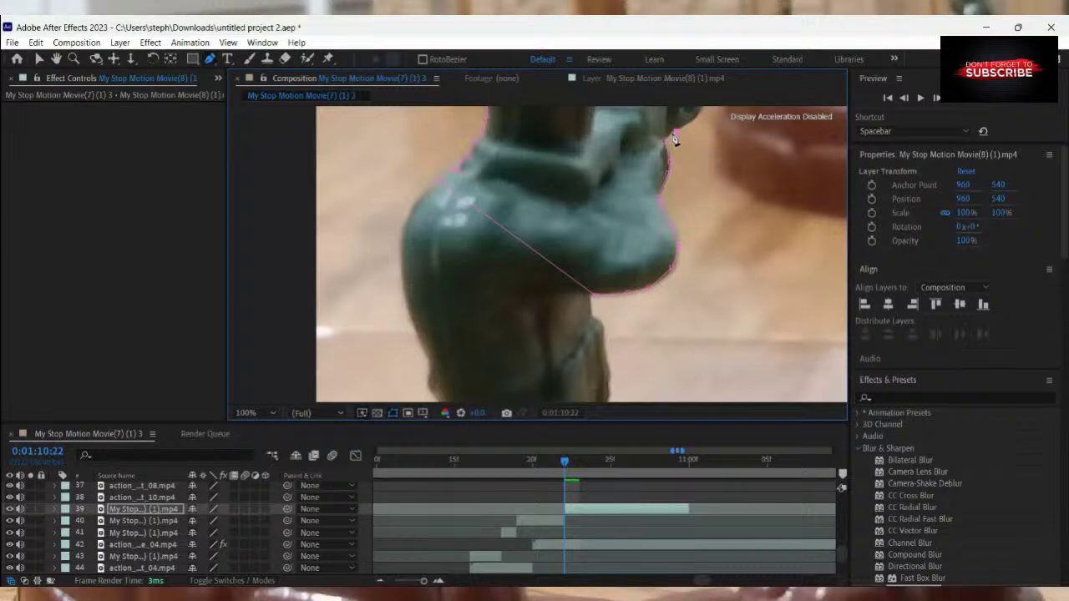
scroll(547, 254, down, 8)
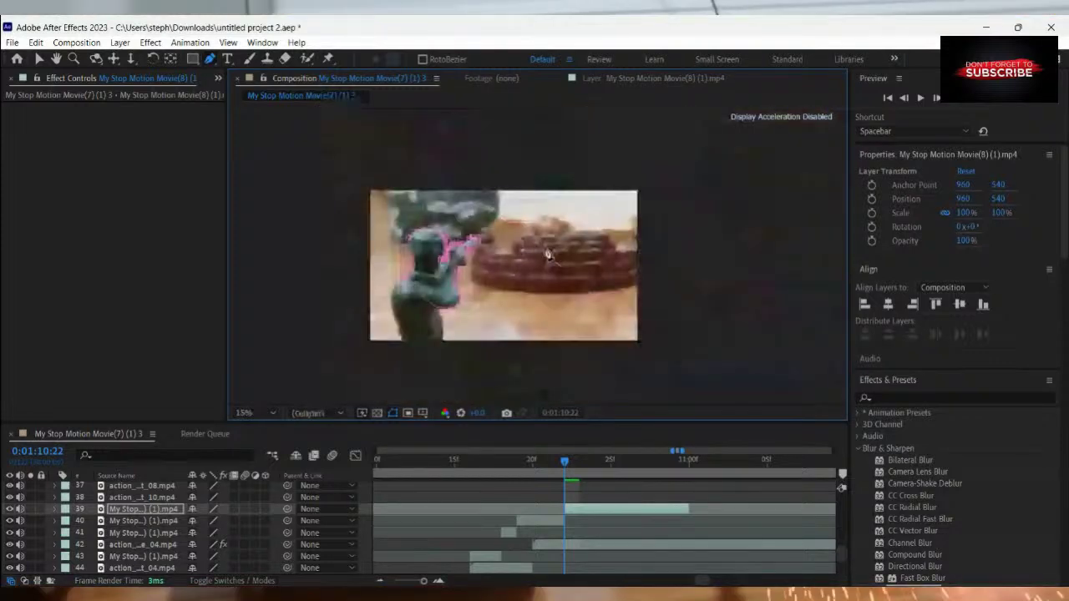
scroll(547, 255, up, 3)
scroll(653, 267, up, 2)
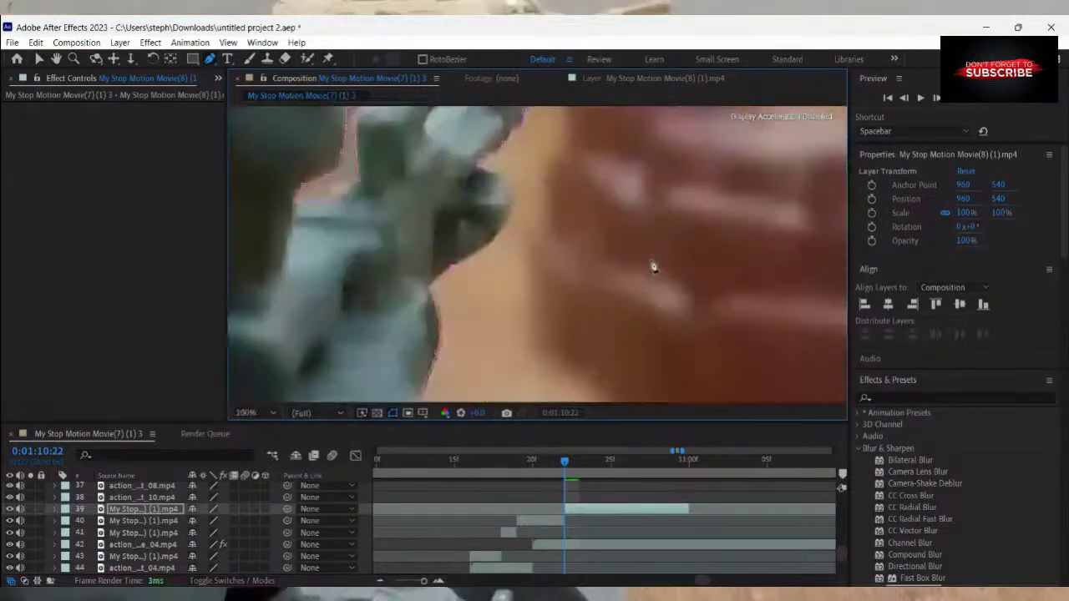
click(490, 242)
click(510, 203)
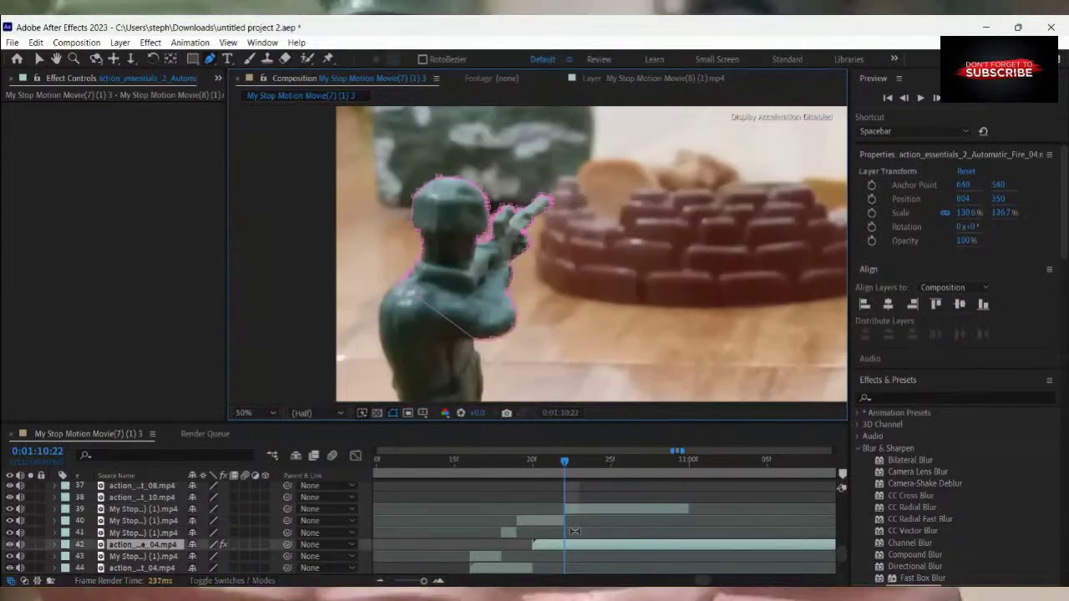
Split the Automatic_Fire_04 clip in layer 42 at 0:01:10:23, on the frame between two flashes.
click(142, 544)
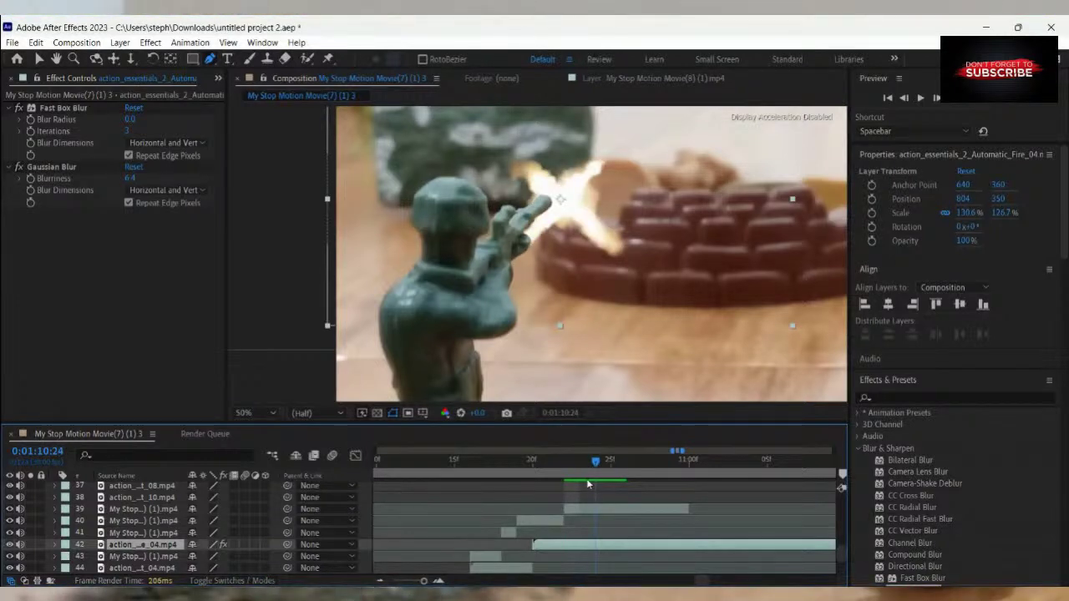
key(i)
key(Page_Down)
key(Page_Down)
key(Page_Down)
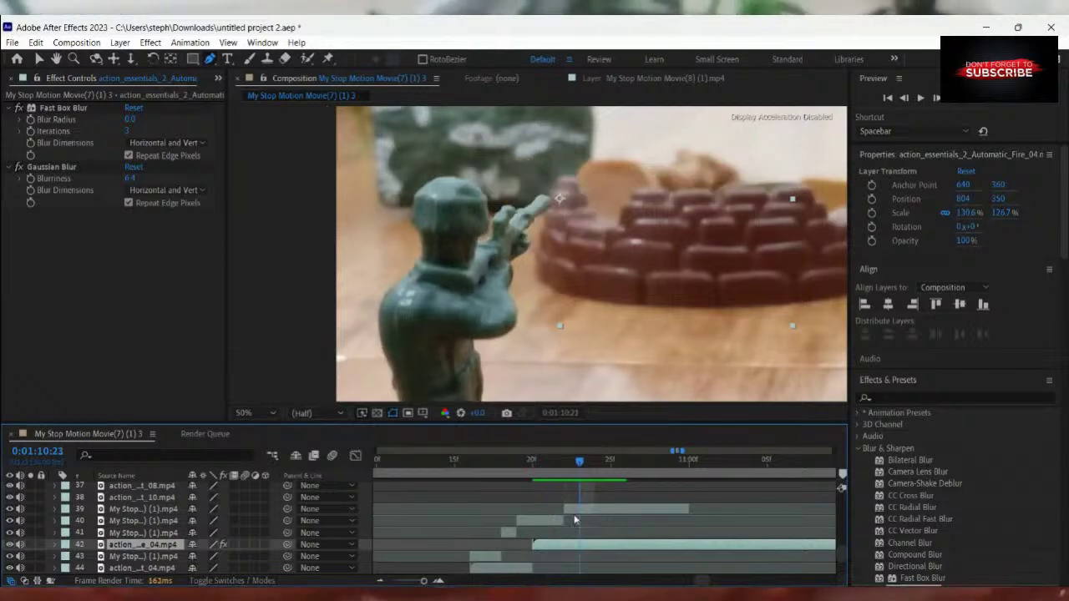
key(Page_Down)
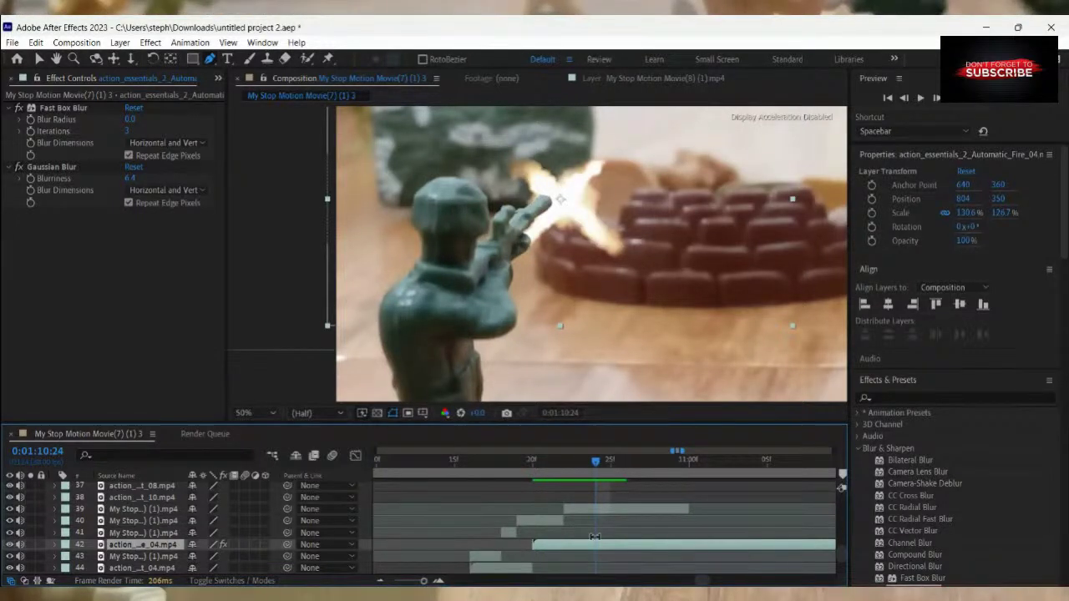
key(Page_Up)
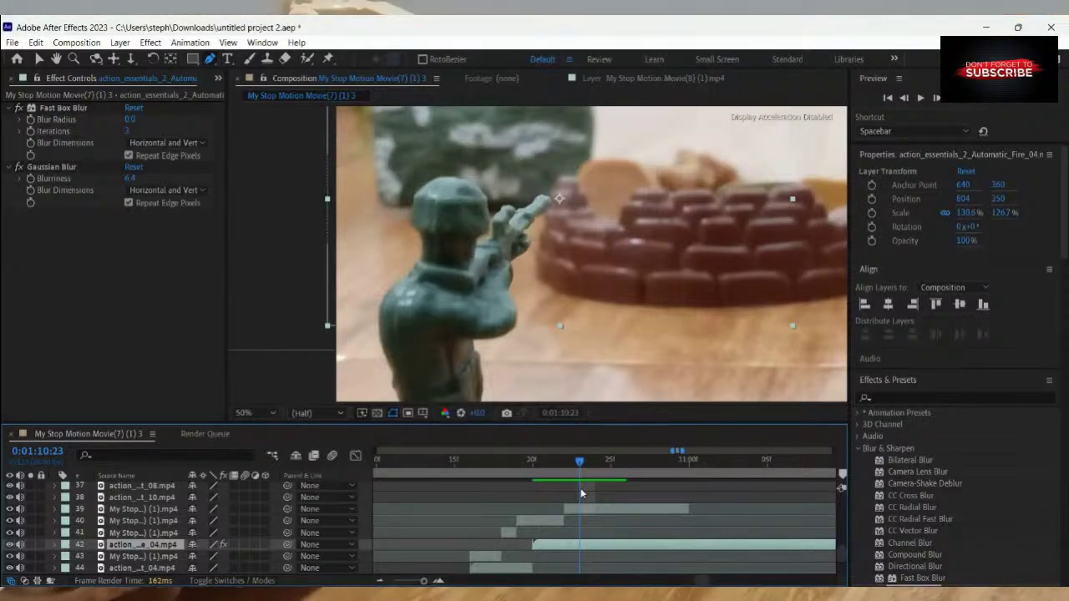
key(ctrl+shift+d)
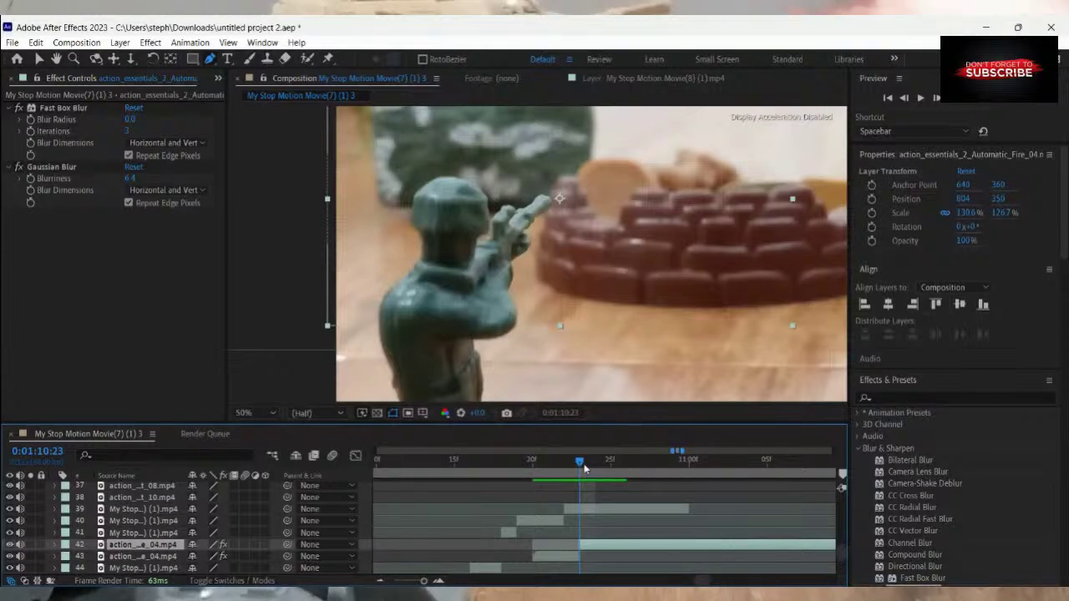
At 0:01:10:25, reposition the second part of the Automatic_Fire_04 clip to 758, 352 so its flash sits behind the rifle's muzzle.
key(Page_Down)
key(Page_Down)
key(v)
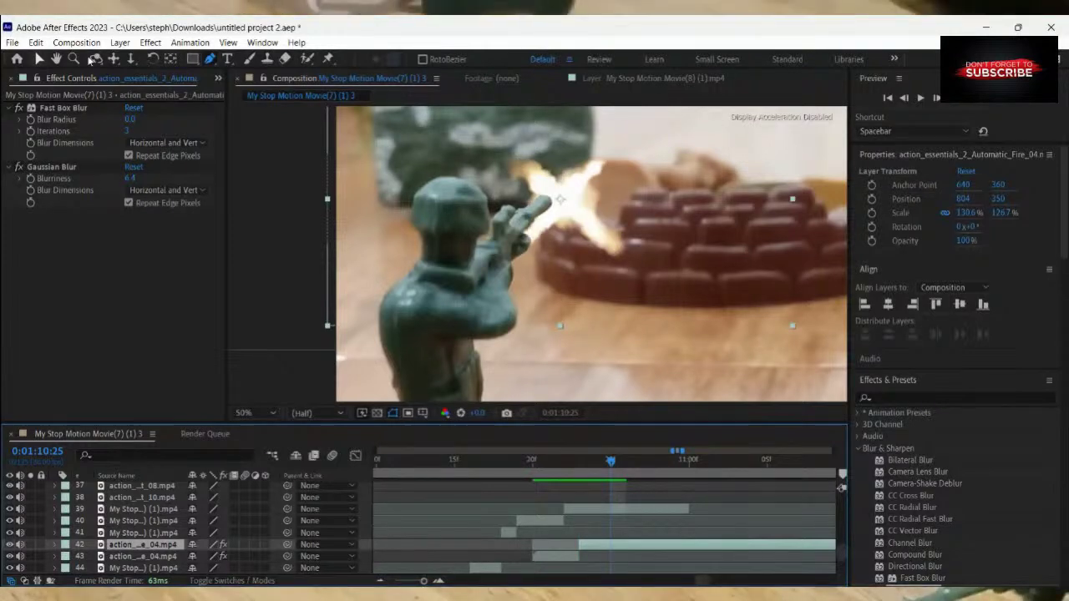
drag(615, 228, 662, 379)
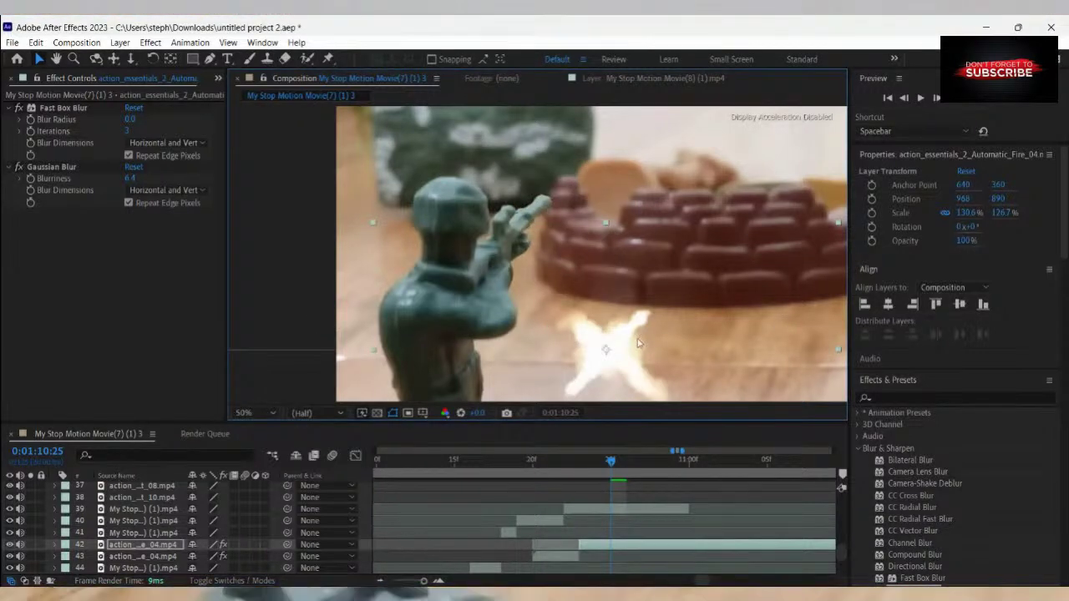
drag(637, 342, 587, 201)
drag(588, 201, 581, 197)
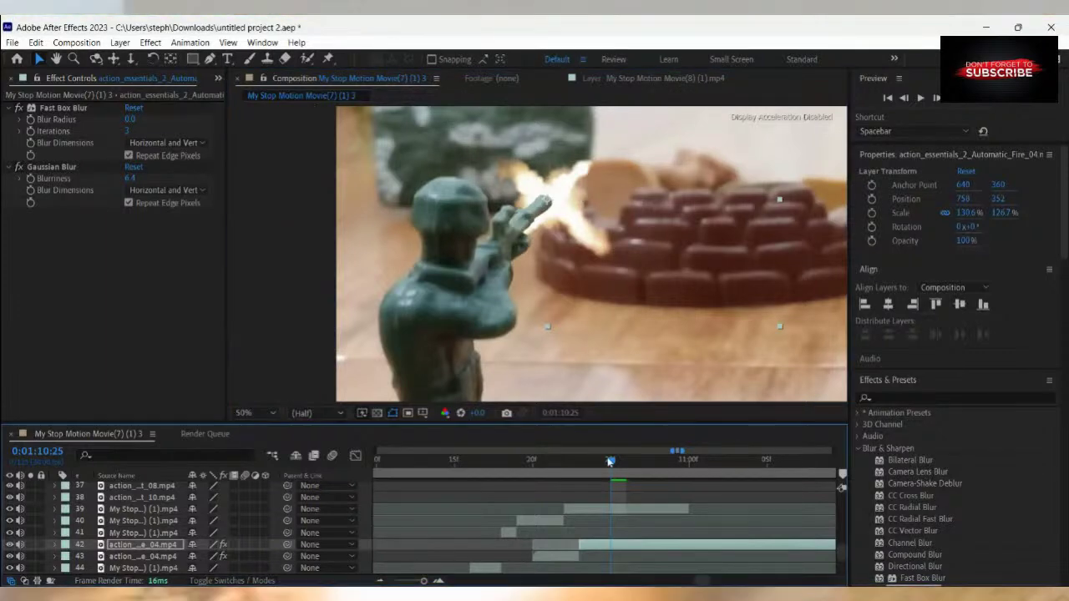
Split the second Automatic_Fire_04 part at 0:01:11:01 and delete the remainder after it.
drag(610, 462, 709, 518)
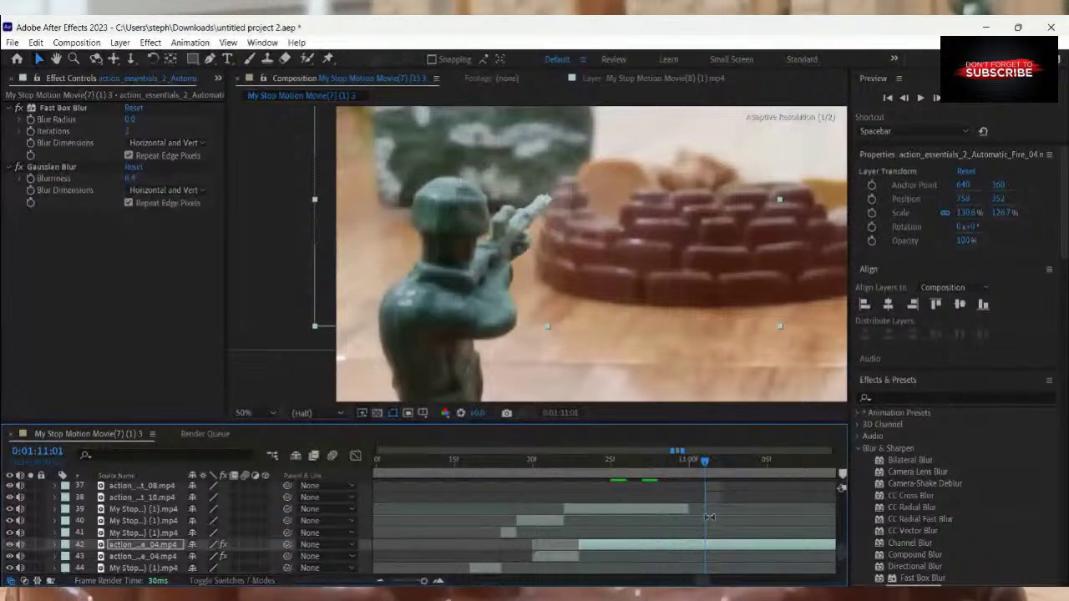
key(ctrl+shift+d)
key(Delete)
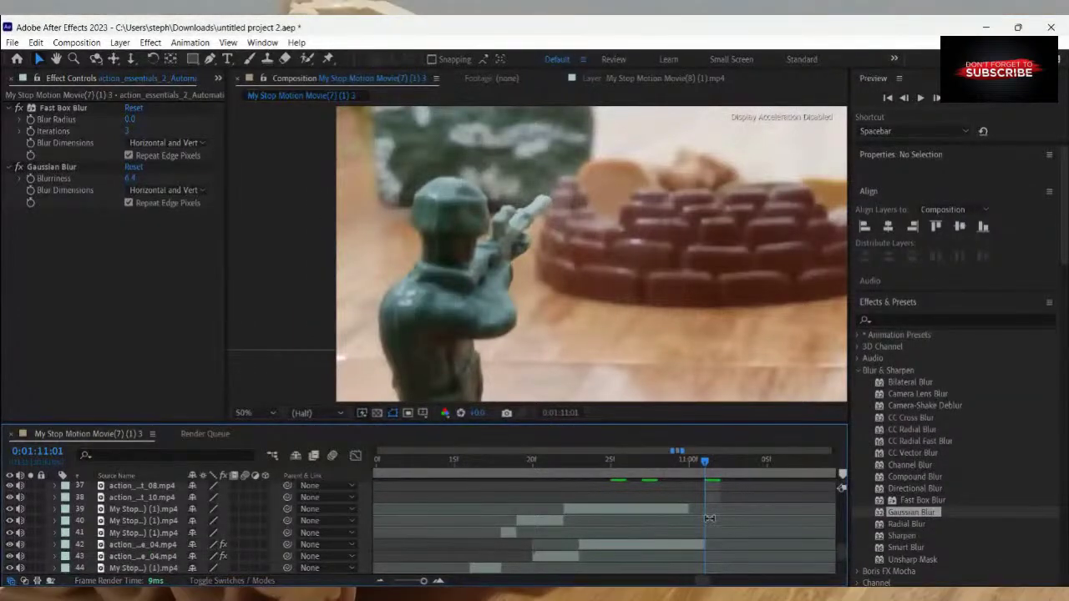
Preview the sequence from about 0:01:08:00 and stop at 0:01:09:10 on the soldier aiming over the brick wall.
click(725, 470)
drag(725, 470, 524, 535)
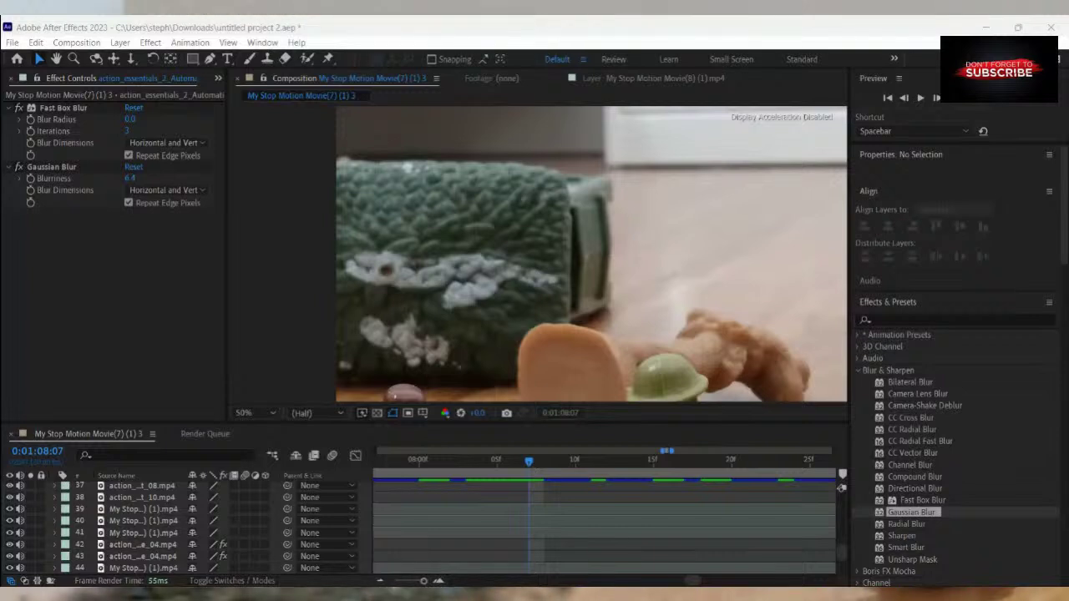
drag(526, 458, 418, 458)
key(space)
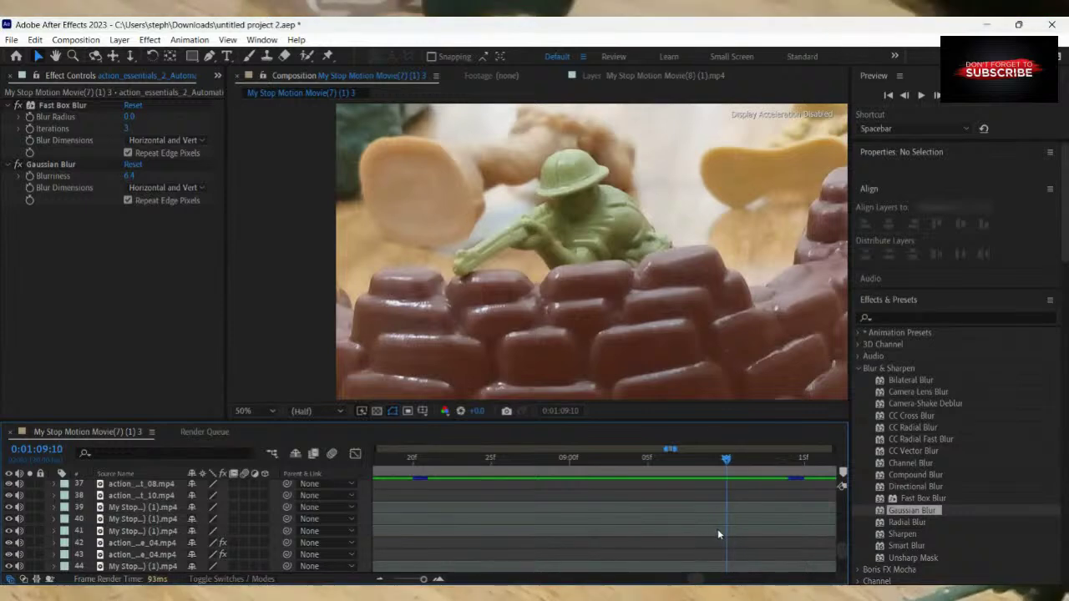
key(Page_Up)
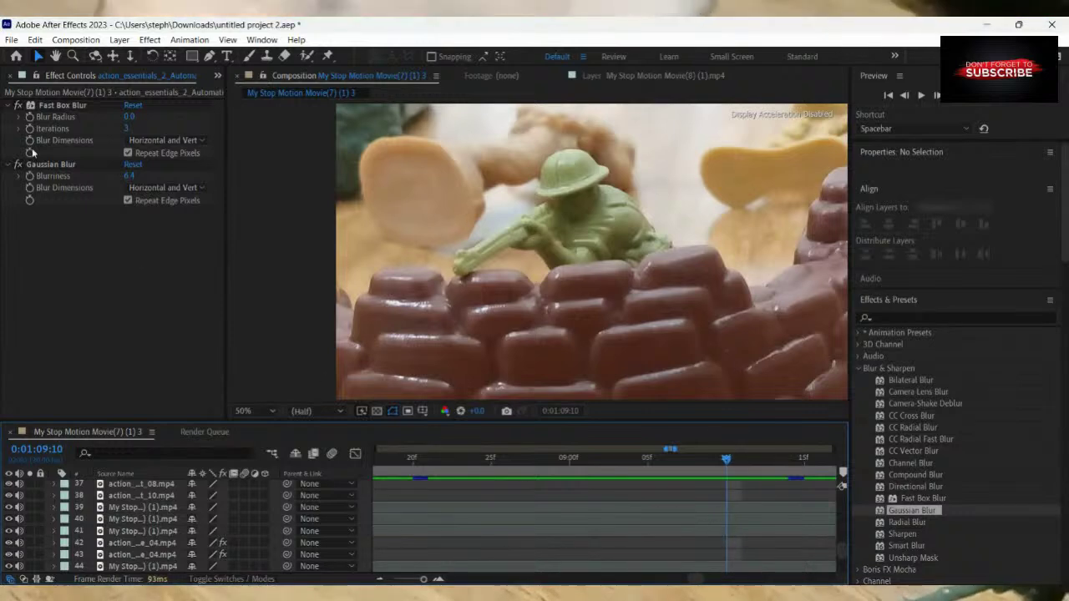
Browse the thumbnails of the imported muzzle flash clips for one that suits the soldier behind the wall.
click(5, 76)
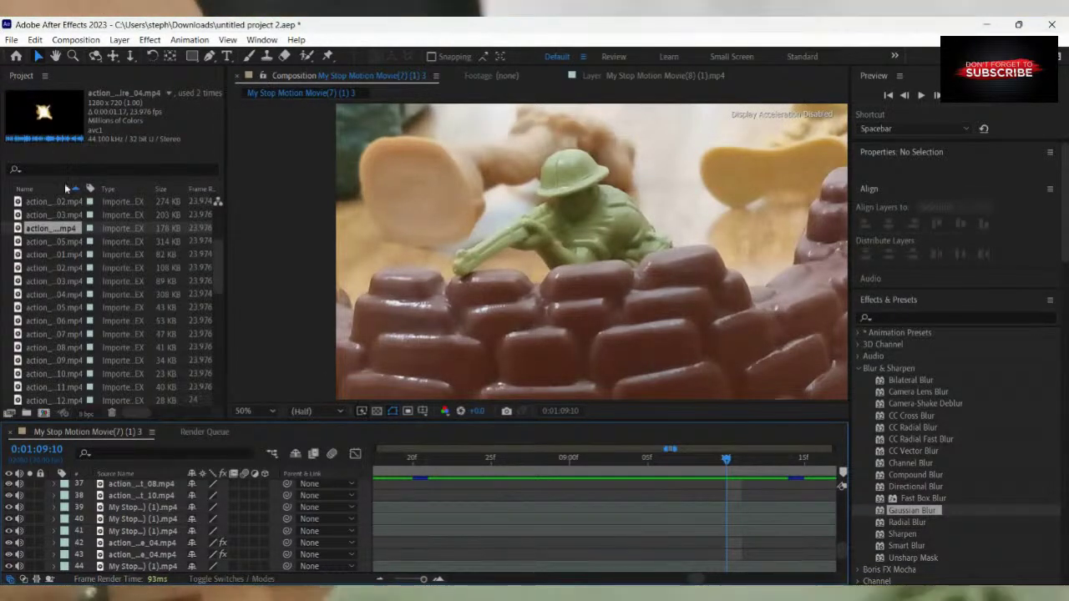
click(57, 309)
click(62, 349)
scroll(65, 312, down, 2)
click(61, 320)
click(50, 336)
click(48, 350)
click(46, 376)
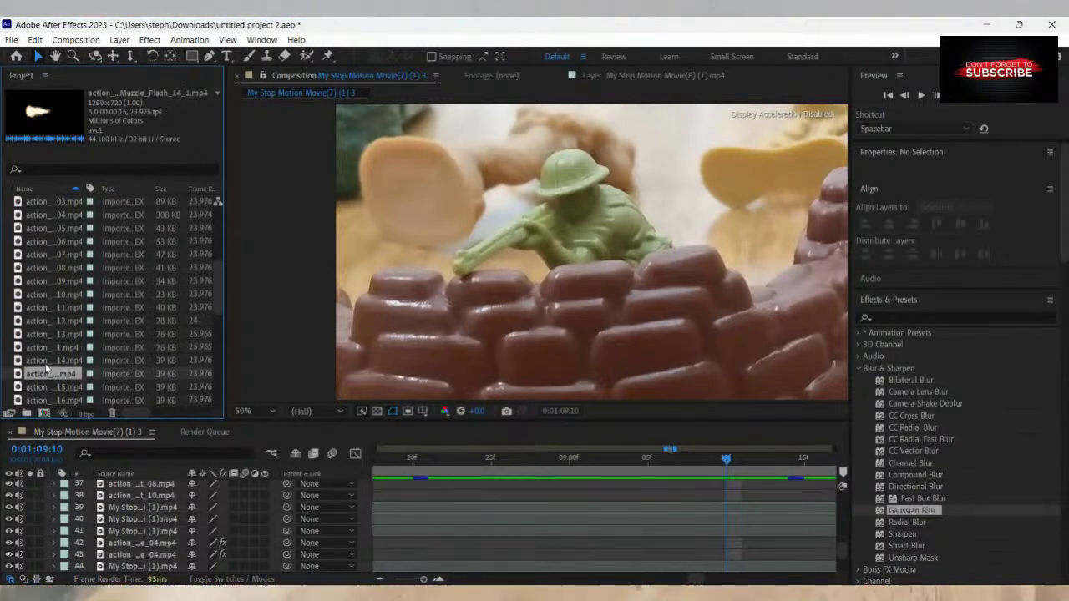
click(48, 361)
scroll(48, 363, down, 1)
click(50, 336)
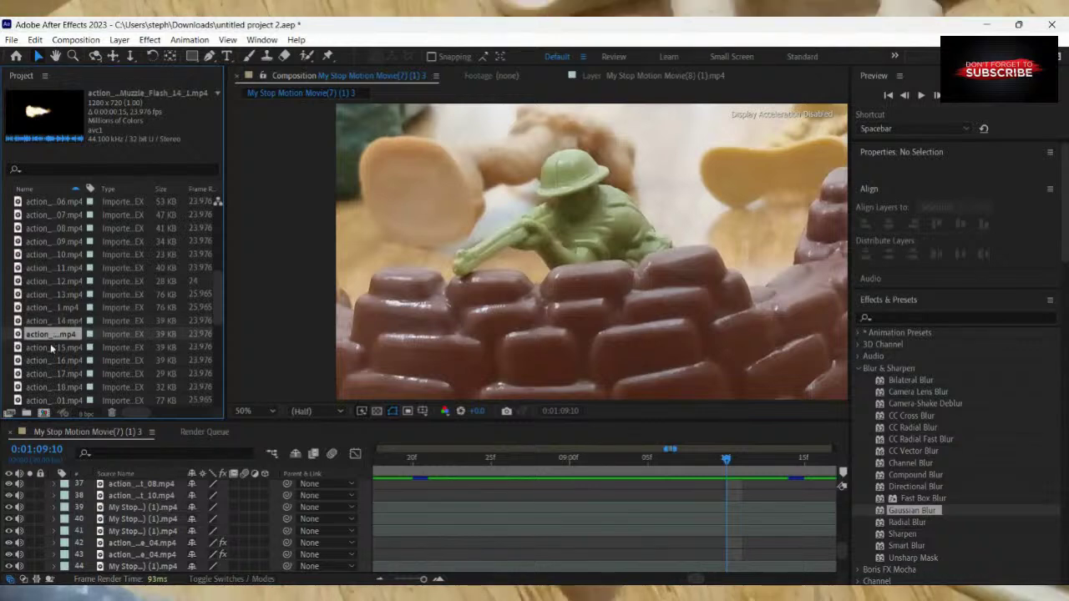
click(50, 361)
scroll(52, 380, down, 1)
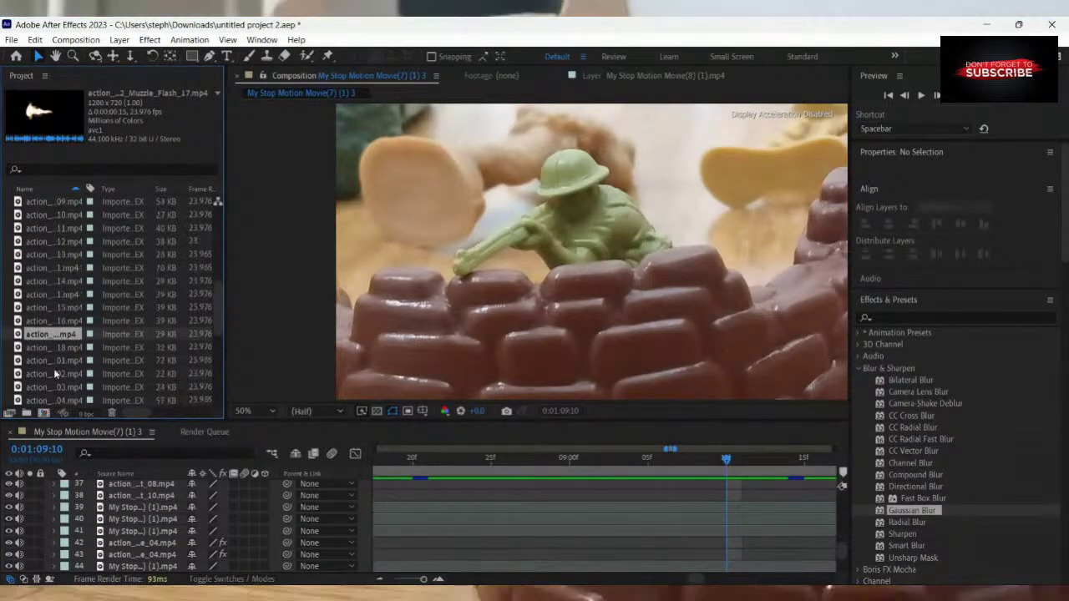
Add the Muzzle_Flash_18 clip as layer 39 starting at 0:01:09:10 and set its blending mode to Screen.
click(60, 348)
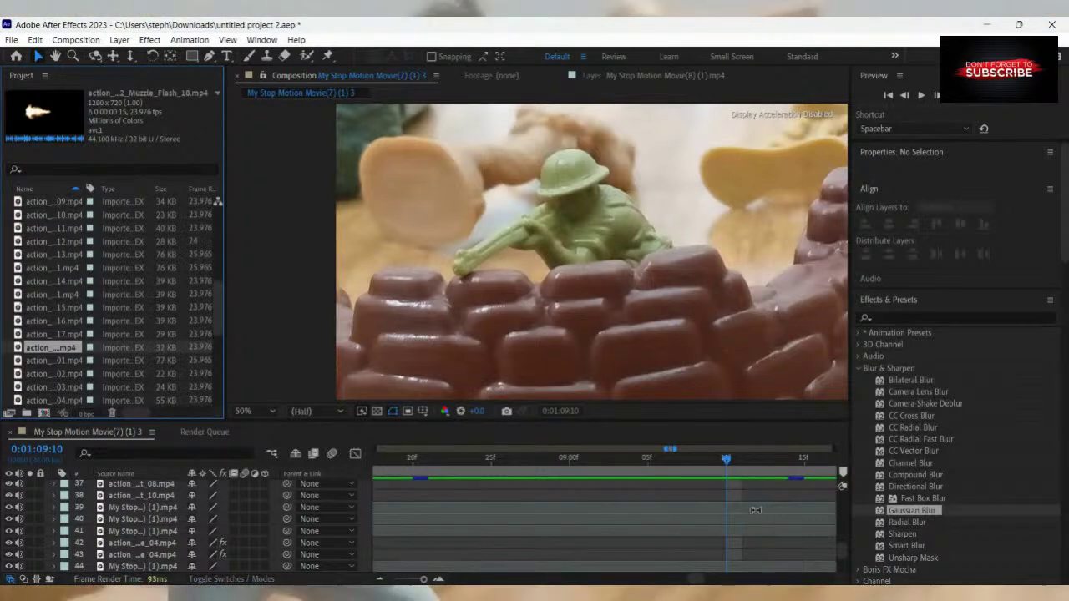
drag(52, 347, 768, 512)
drag(766, 512, 745, 503)
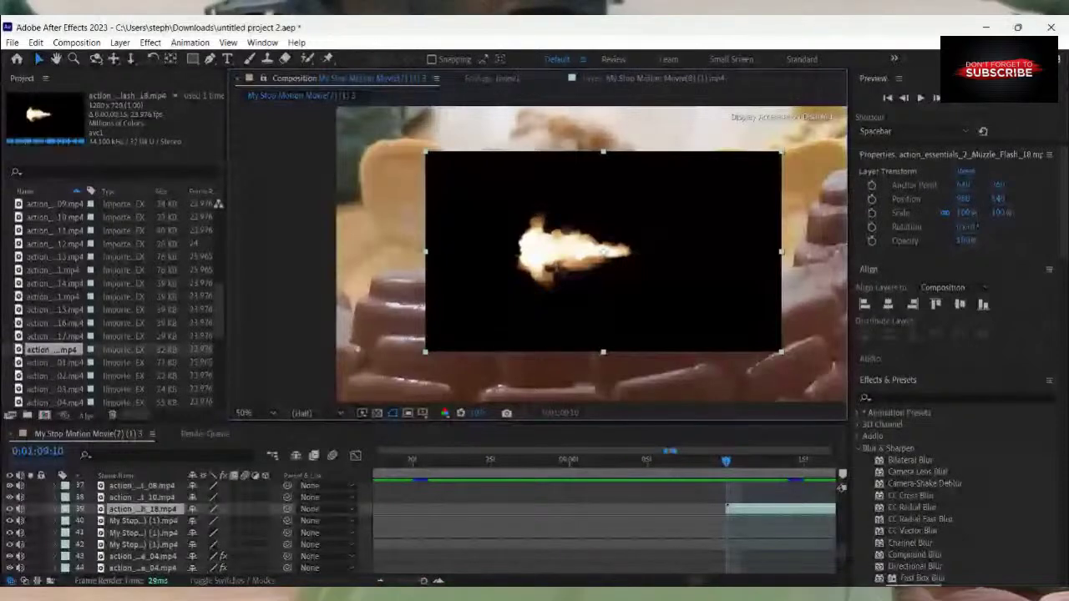
mouse_move(668, 264)
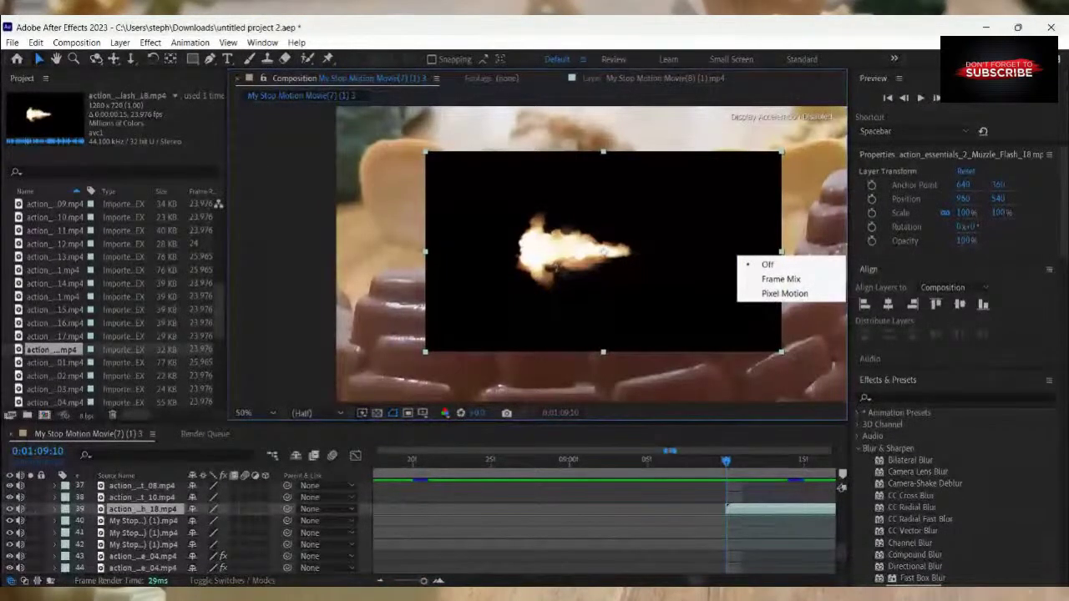
mouse_move(668, 351)
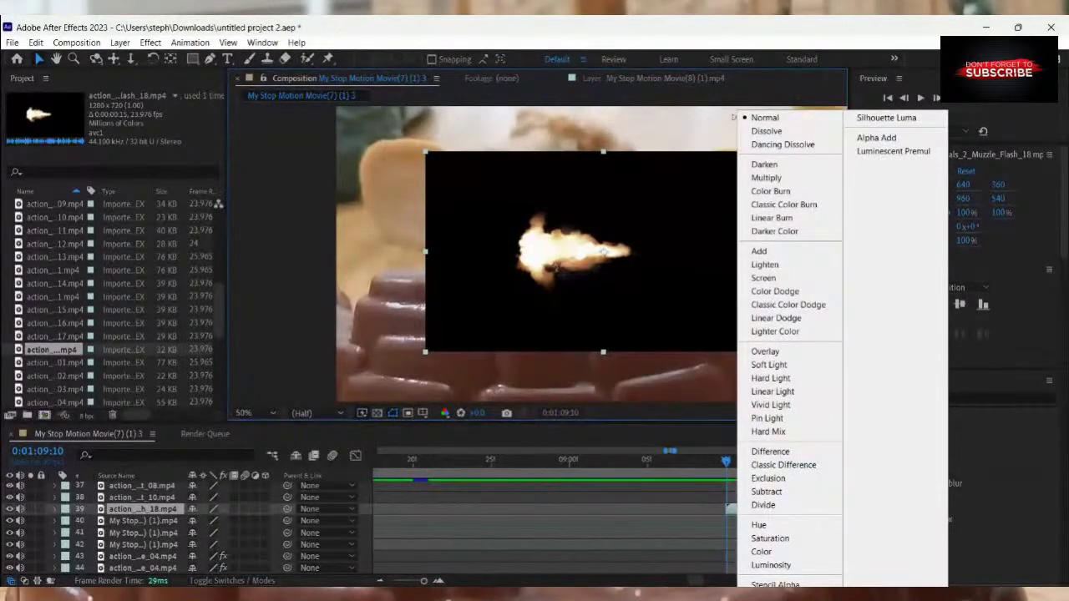
click(785, 277)
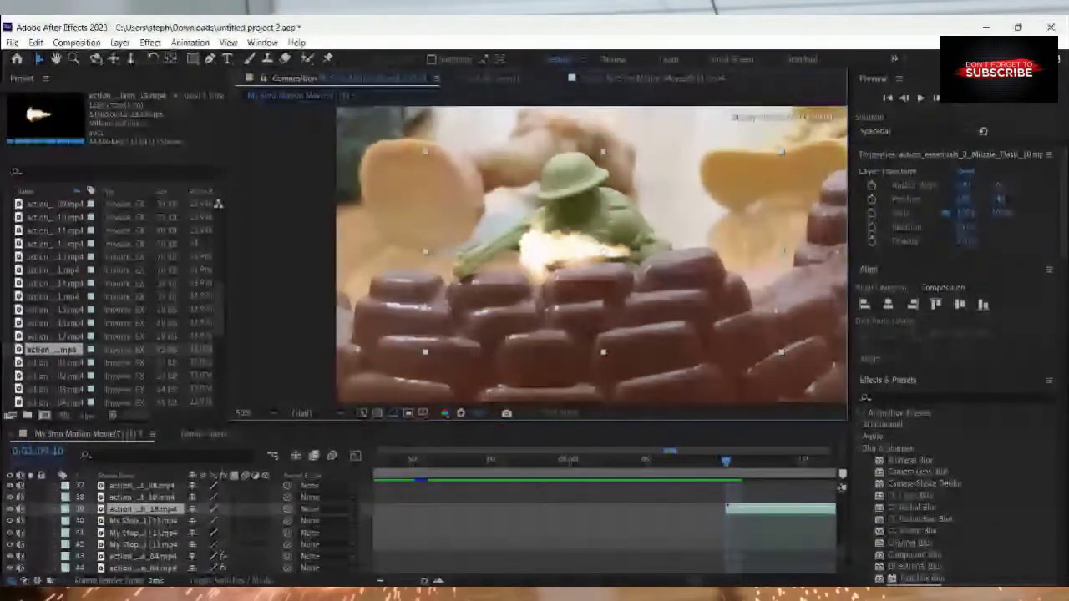
Flip the Muzzle_Flash_18 layer horizontally and enlarge it to a scale of about -175.9%, 165.6%.
right_click(534, 251)
mouse_move(601, 236)
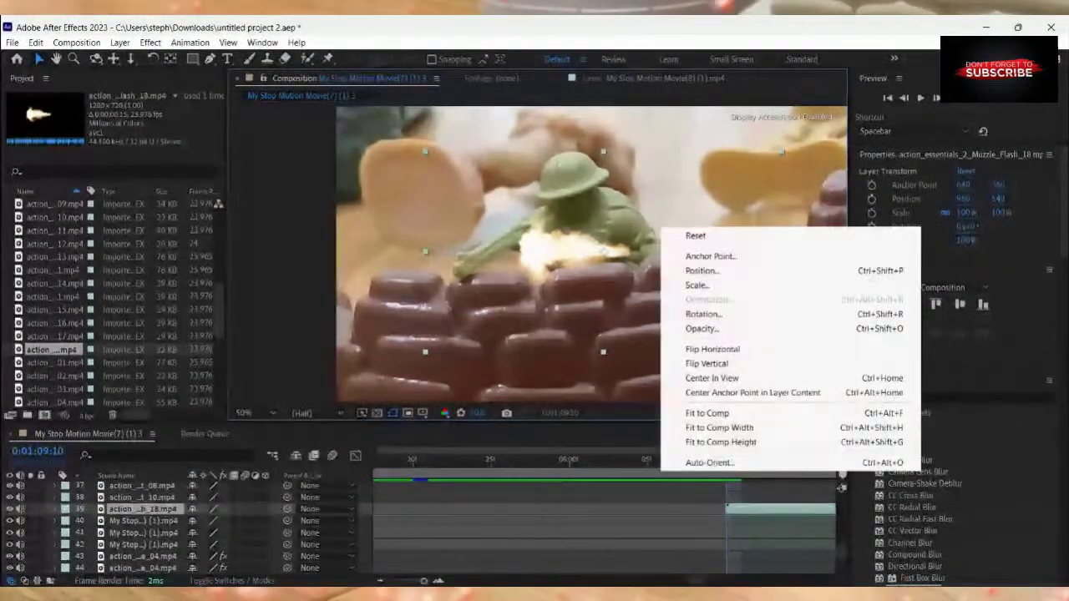
click(712, 349)
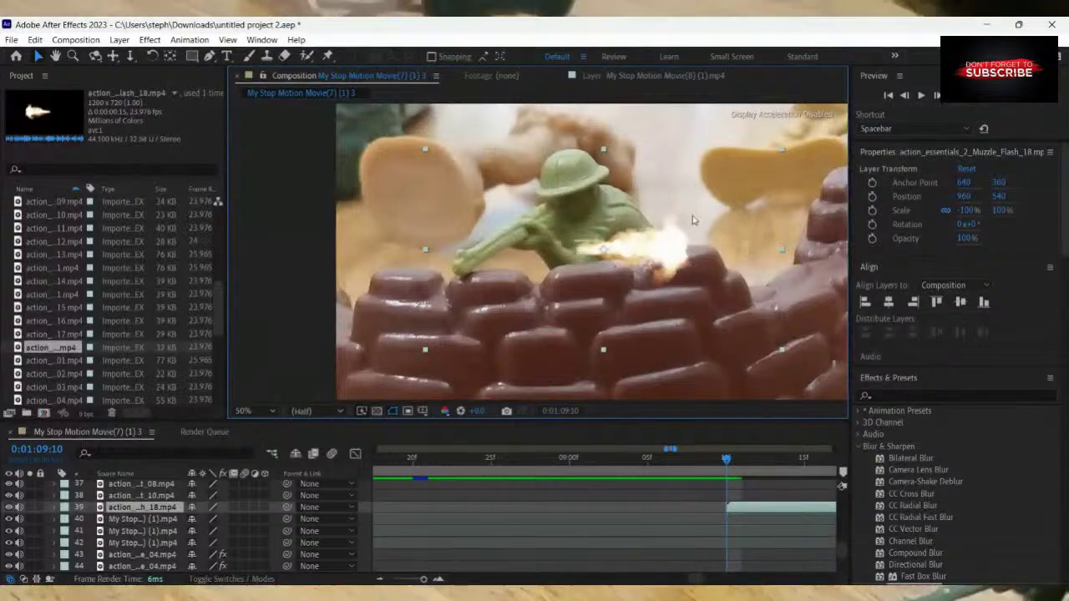
drag(423, 359, 299, 416)
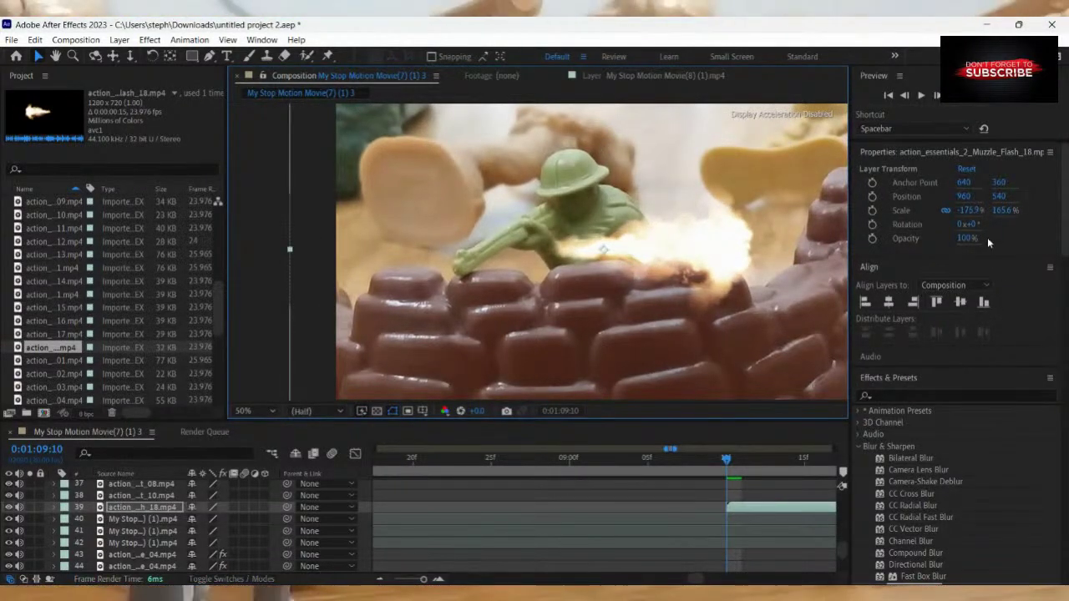
Place the Muzzle_Flash_18 layer at position 24, 906 with -35° rotation, starting at 0:01:09:09.
mouse_move(980, 226)
mouse_down()
mouse_move(946, 232)
mouse_move(963, 228)
mouse_up()
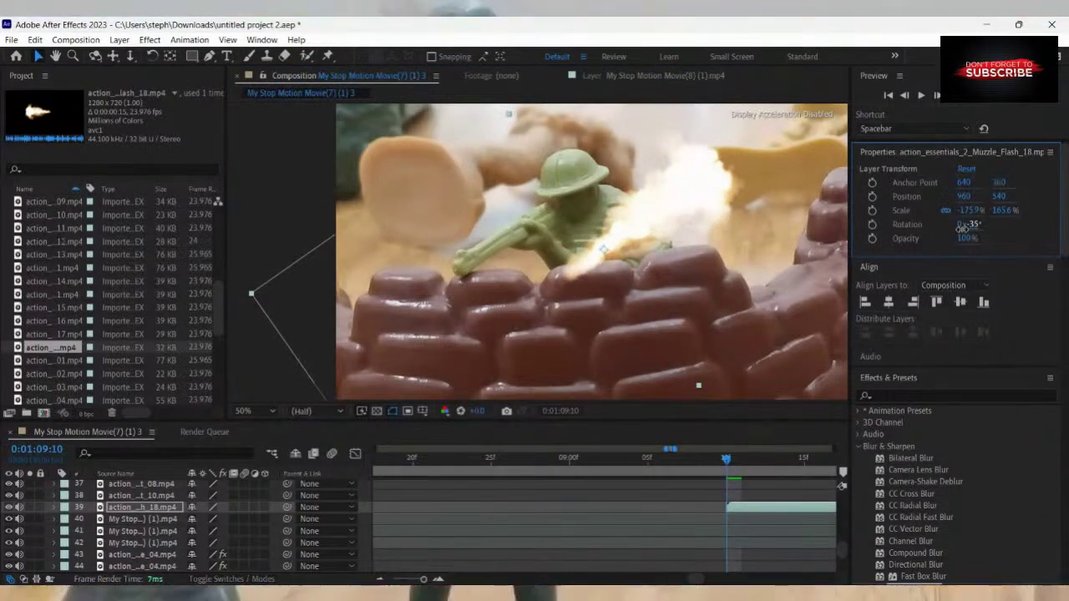
drag(709, 201, 448, 303)
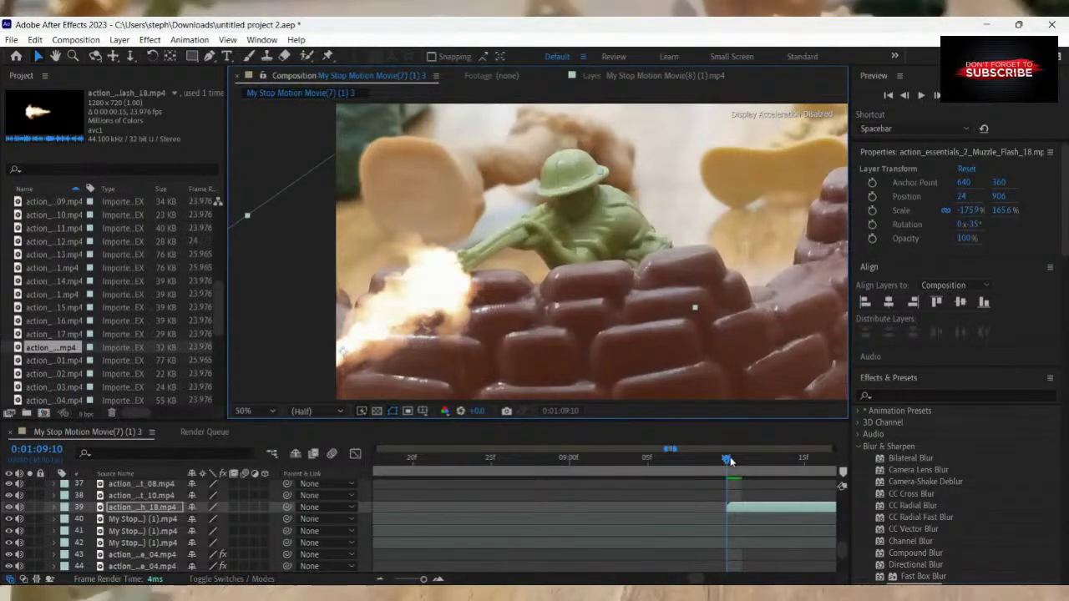
drag(728, 460, 732, 507)
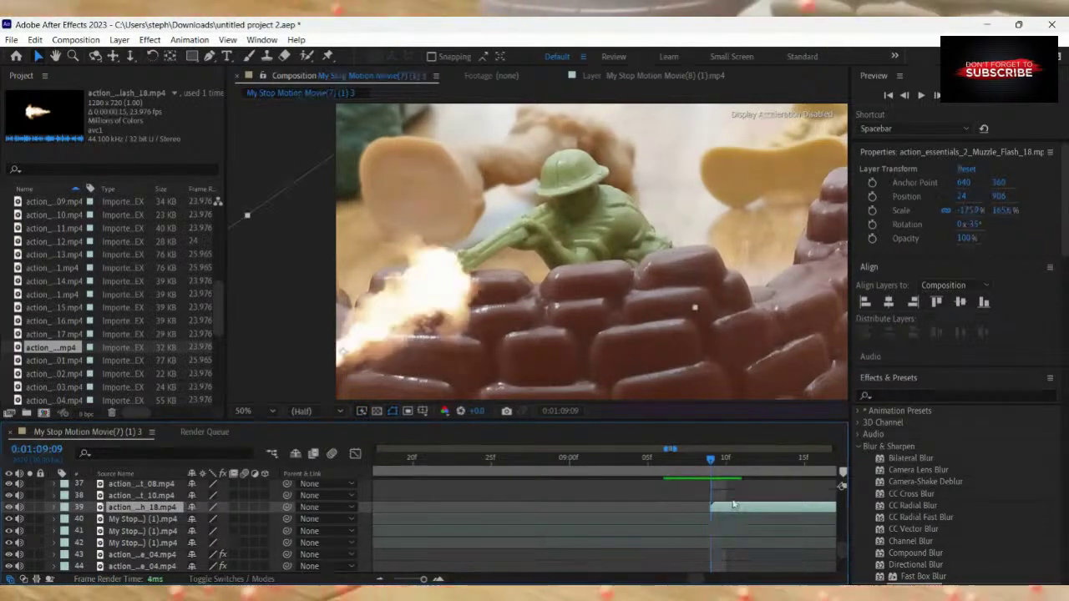
Scrub past the new flash and preview the sequence from 0:01:08:28.
drag(715, 464, 789, 480)
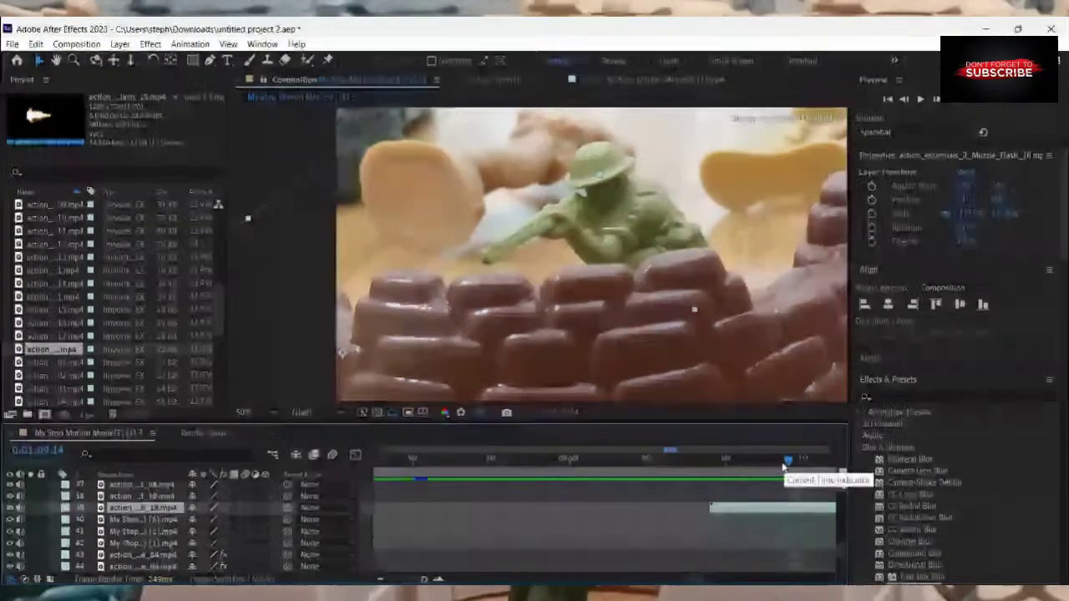
drag(783, 466, 528, 481)
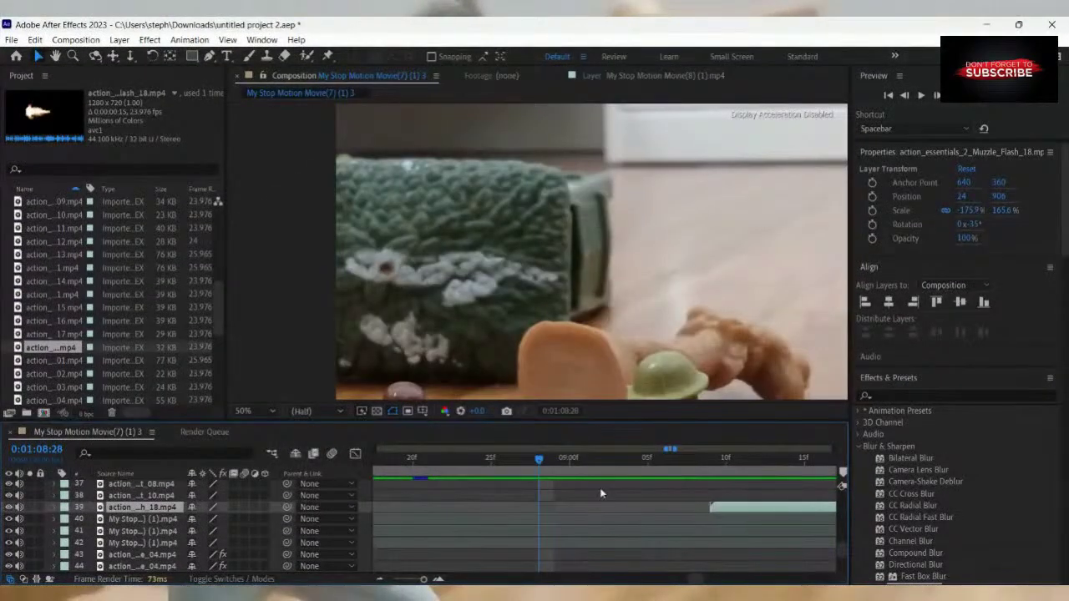
click(641, 532)
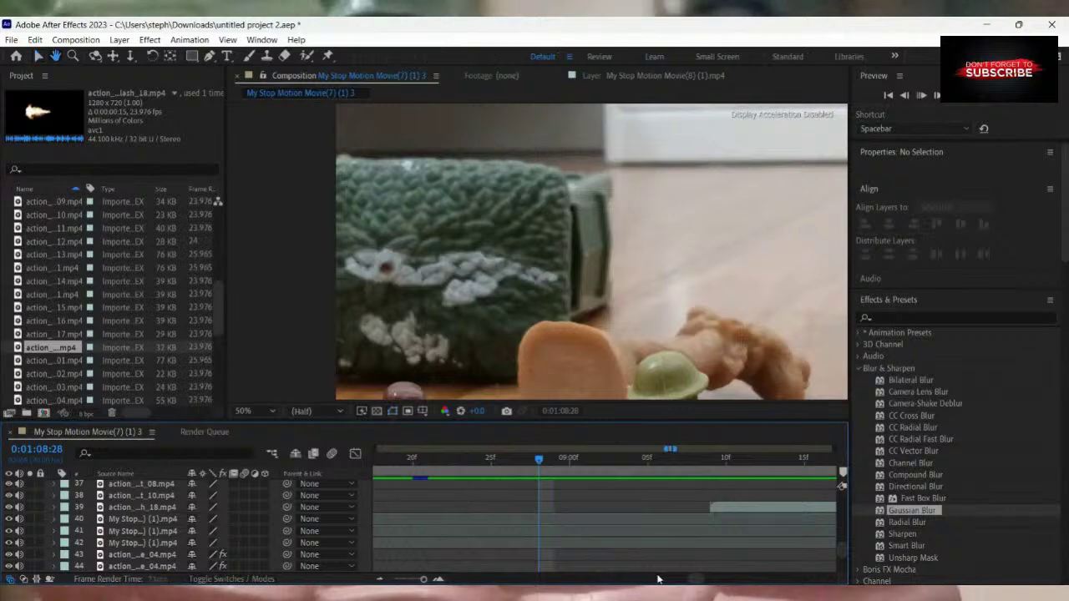
key(space)
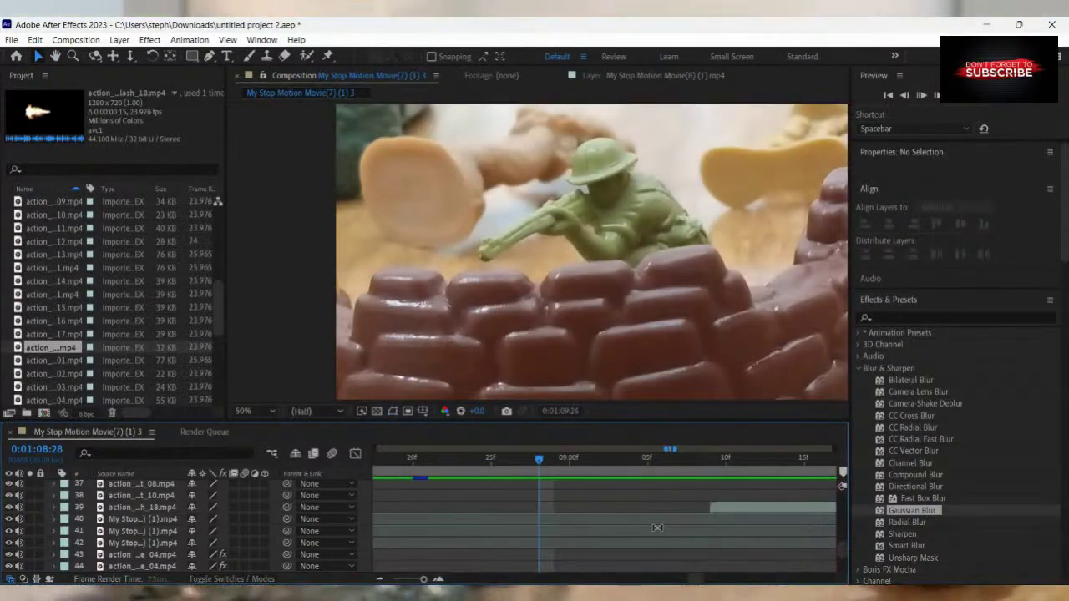
key(space)
Step frame by frame through the standing soldier's muzzle flashes and stop at 0:01:10:05.
key(Page_Up)
key(Page_Up)
key(Page_Up)
key(Page_Up)
key(Page_Up)
key(Page_Up)
key(Page_Up)
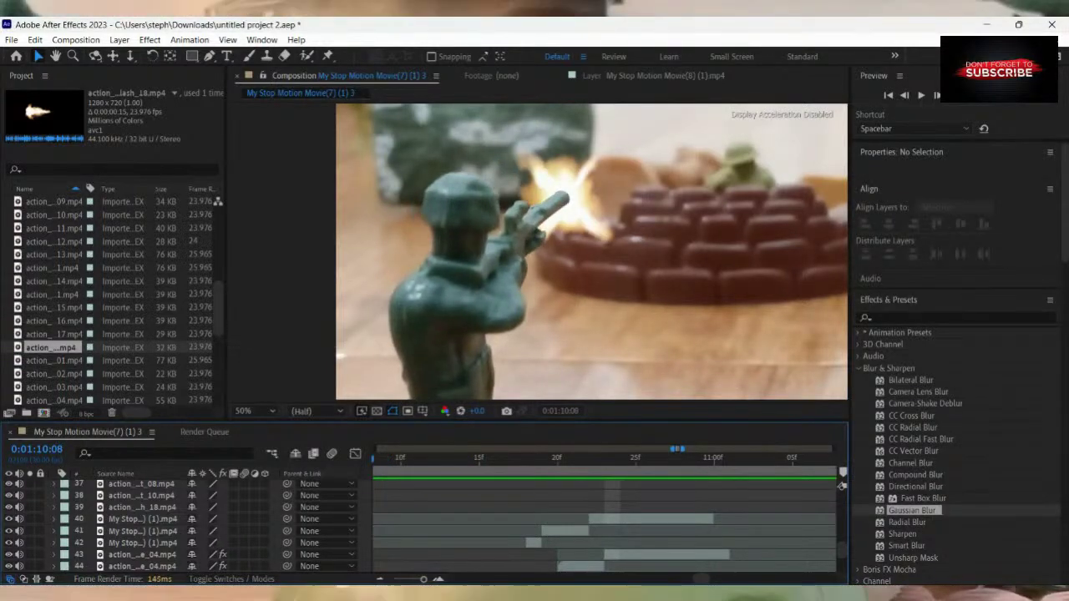
key(Page_Up)
key(Page_Up)
key(Page_Down)
key(Page_Down)
key(Page_Down)
key(Page_Down)
key(Page_Up)
key(Page_Up)
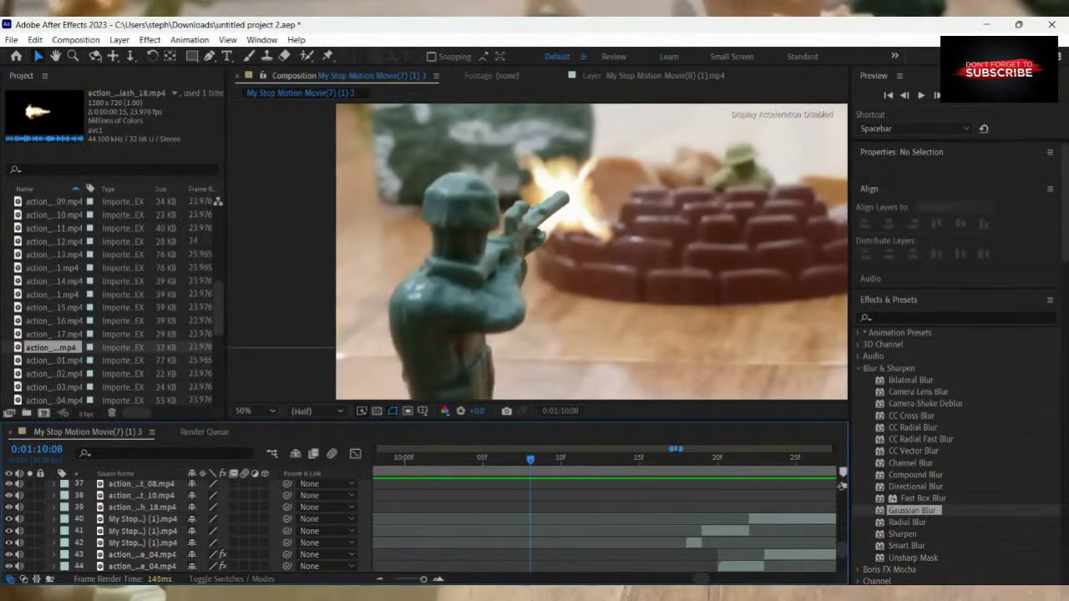
key(Page_Up)
key(Page_Up)
key(Page_Up)
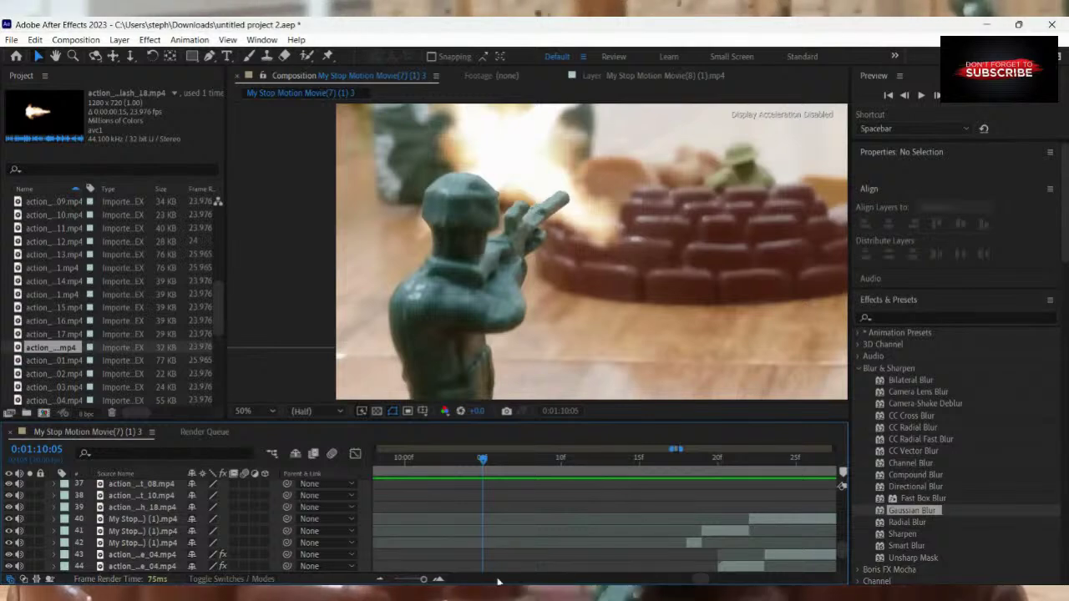
Reduce the layer 53 muzzle flash to a scale of about 142.4%, 139.7% and move it to position 890, 340 at the rifle's tip.
scroll(560, 522, down, 5)
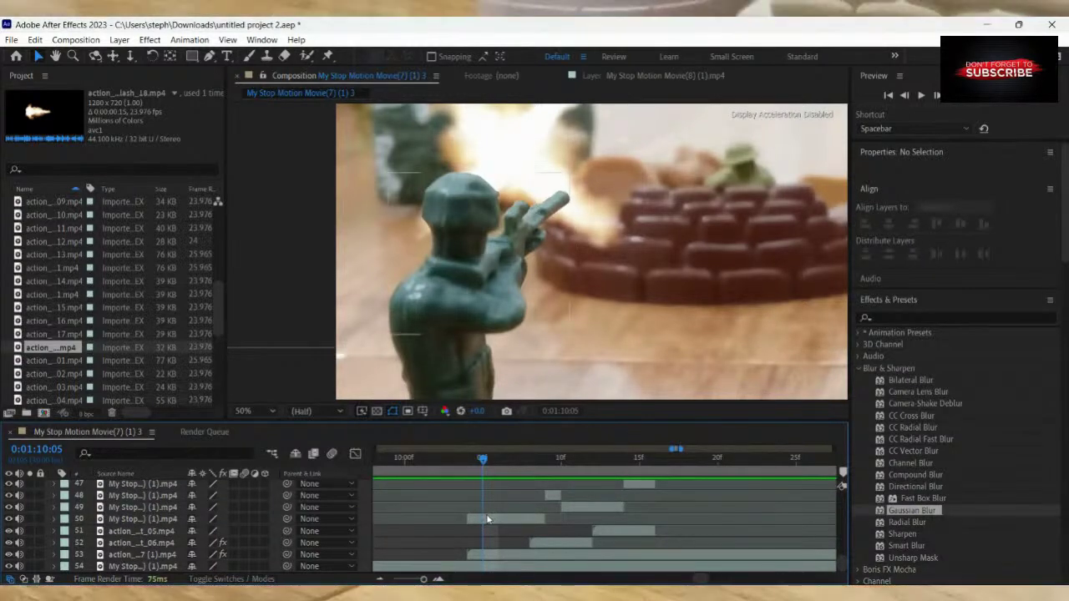
click(487, 524)
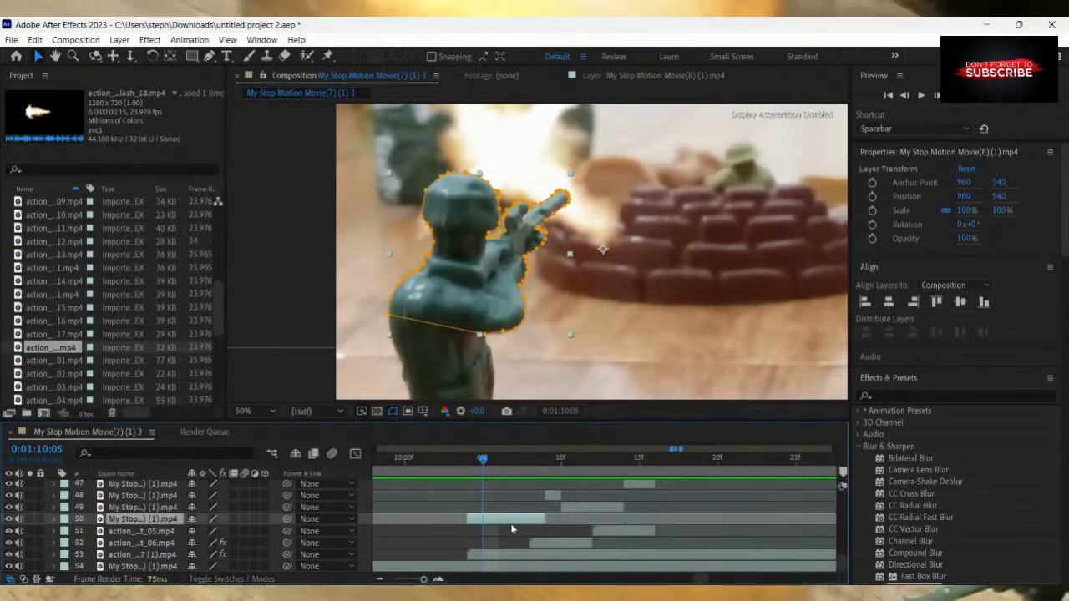
click(494, 555)
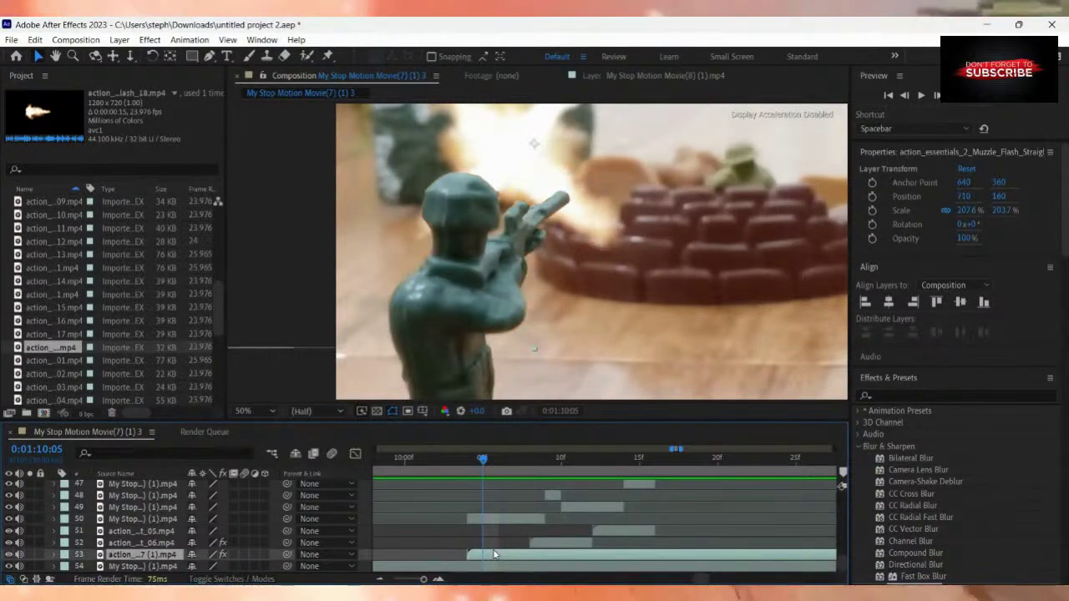
drag(602, 278, 653, 327)
drag(999, 210, 958, 212)
drag(591, 236, 584, 231)
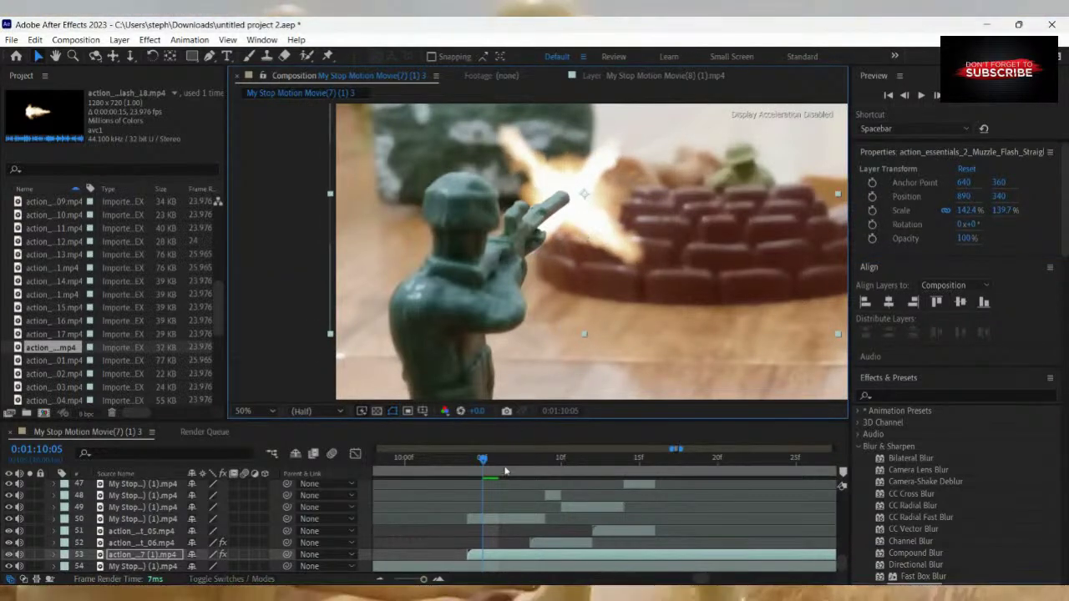
click(511, 542)
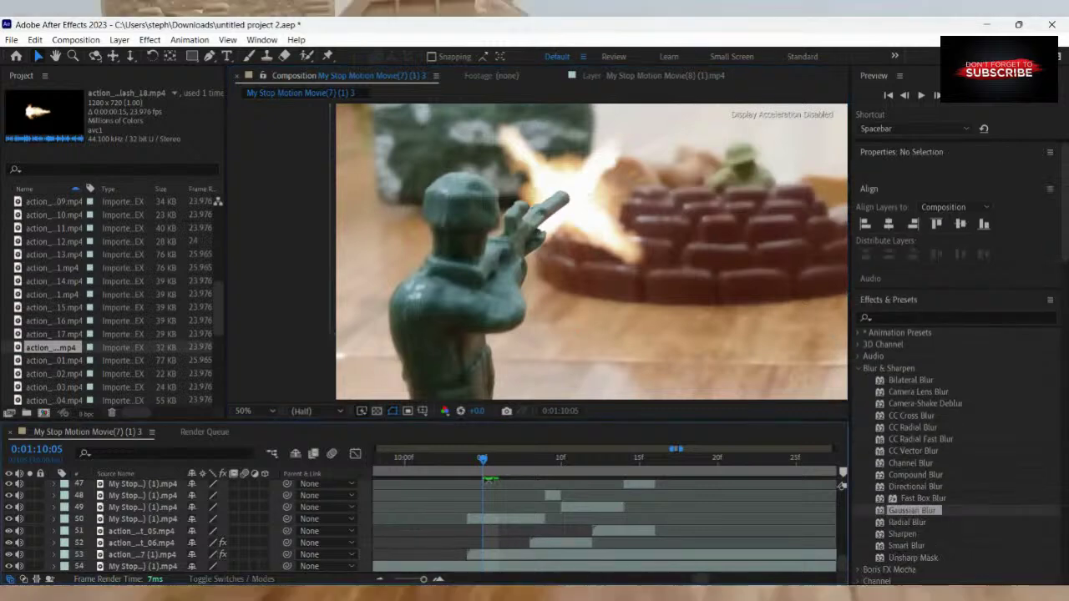
Compare the position and scale of the layer 52 flash at 0:01:10:08 with those of the layer 53 flash at 0:01:10:05.
drag(484, 461, 525, 483)
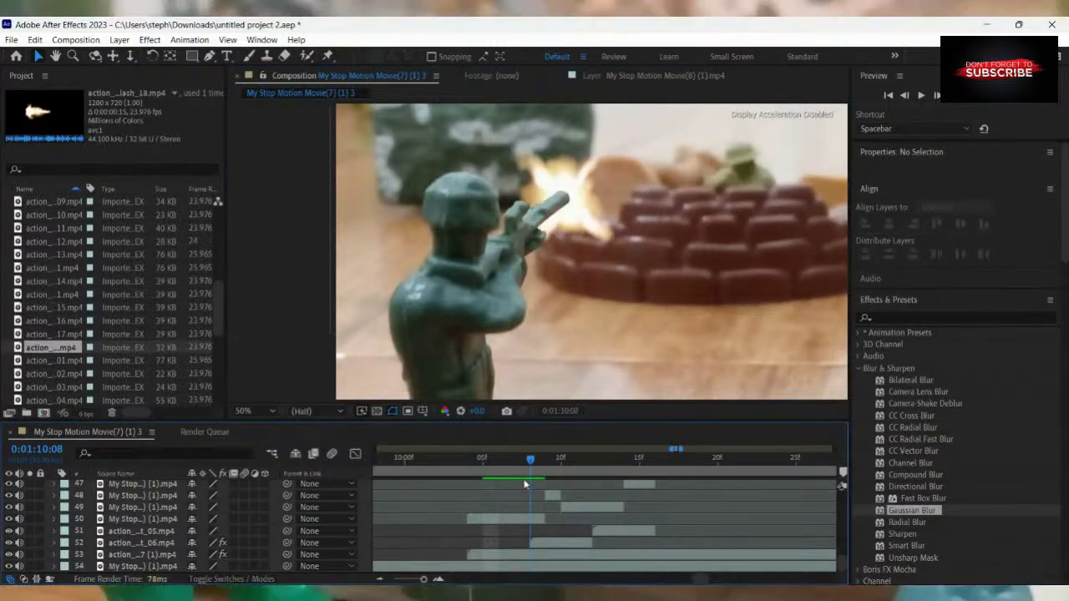
click(548, 543)
scroll(984, 483, down, 2)
drag(914, 543, 763, 496)
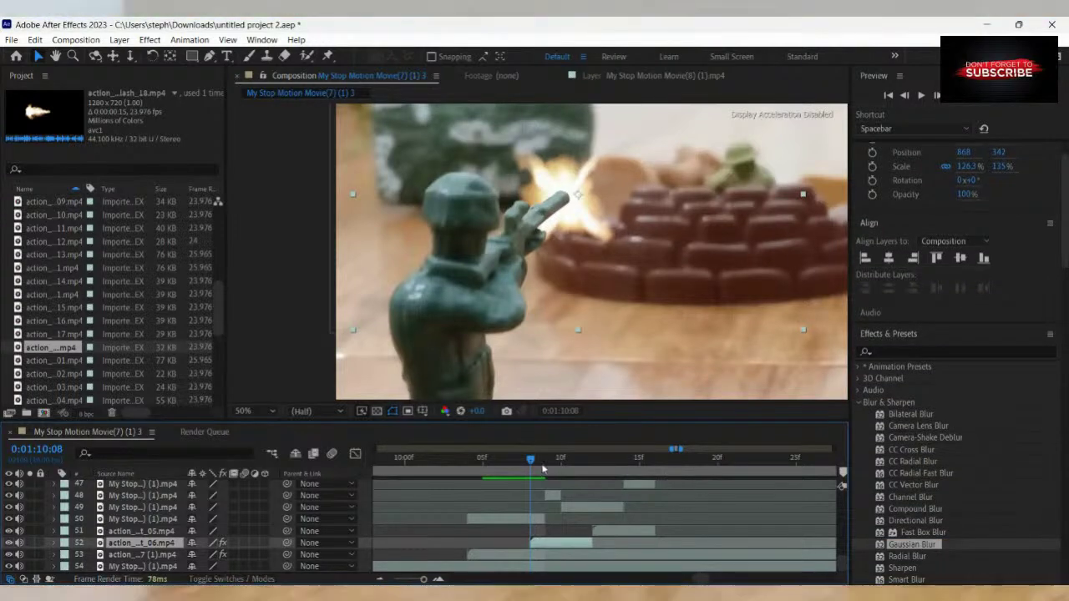
drag(531, 464, 484, 535)
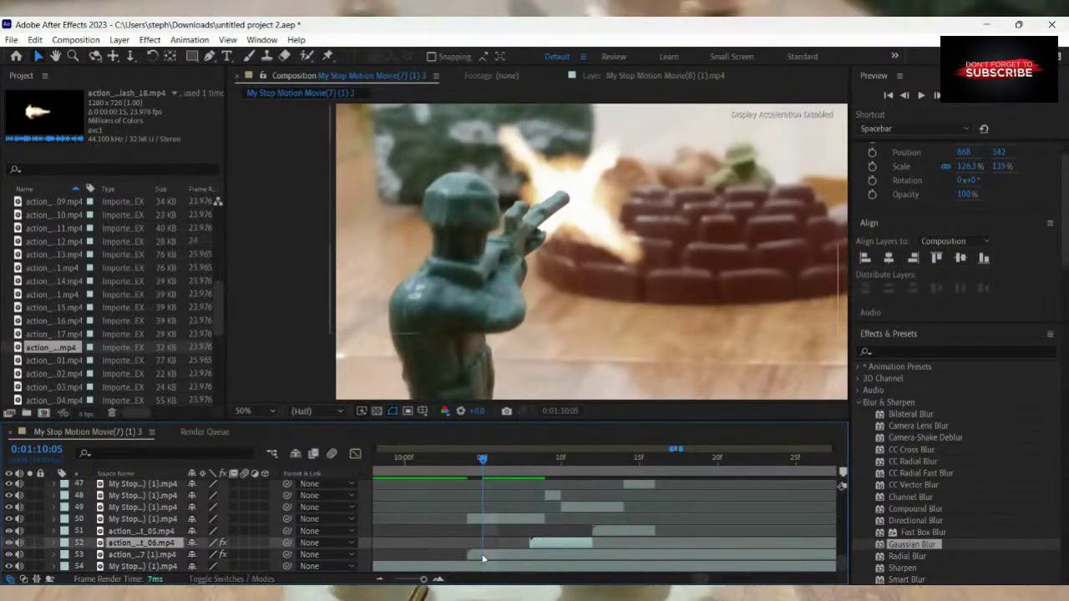
click(483, 558)
Apply Gaussian Blur to the layer 51 muzzle flash at 0:01:10:12 and set its Blurriness to 11.7.
click(605, 534)
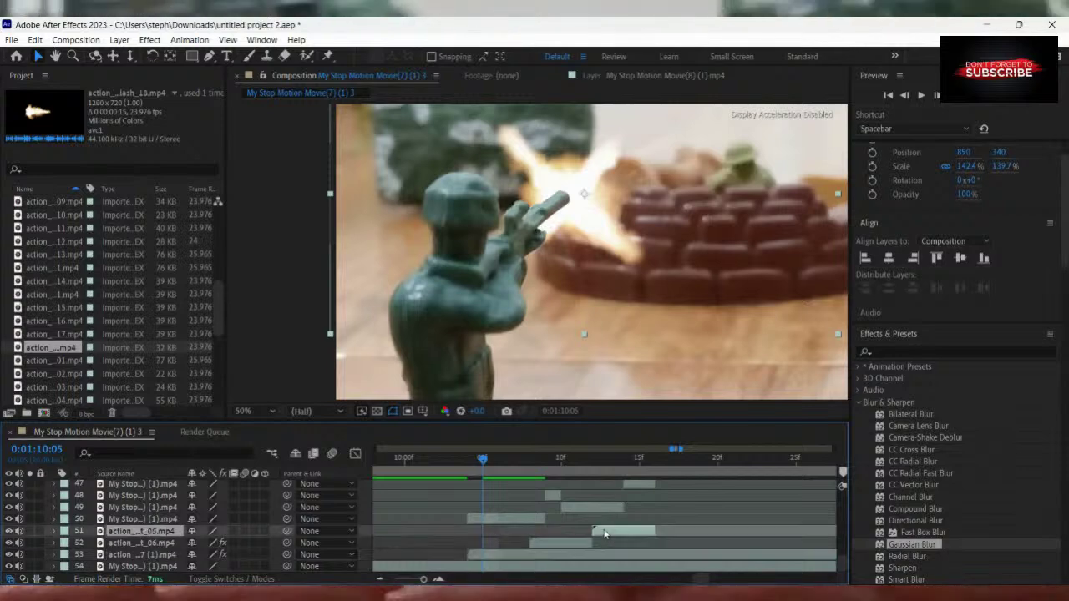
drag(483, 458, 595, 486)
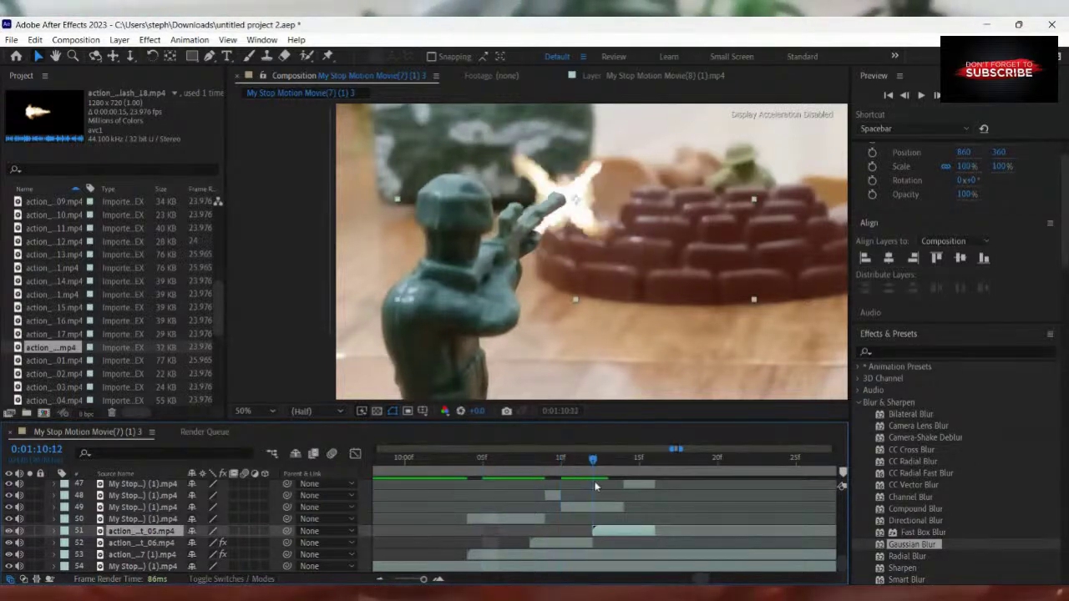
double_click(911, 545)
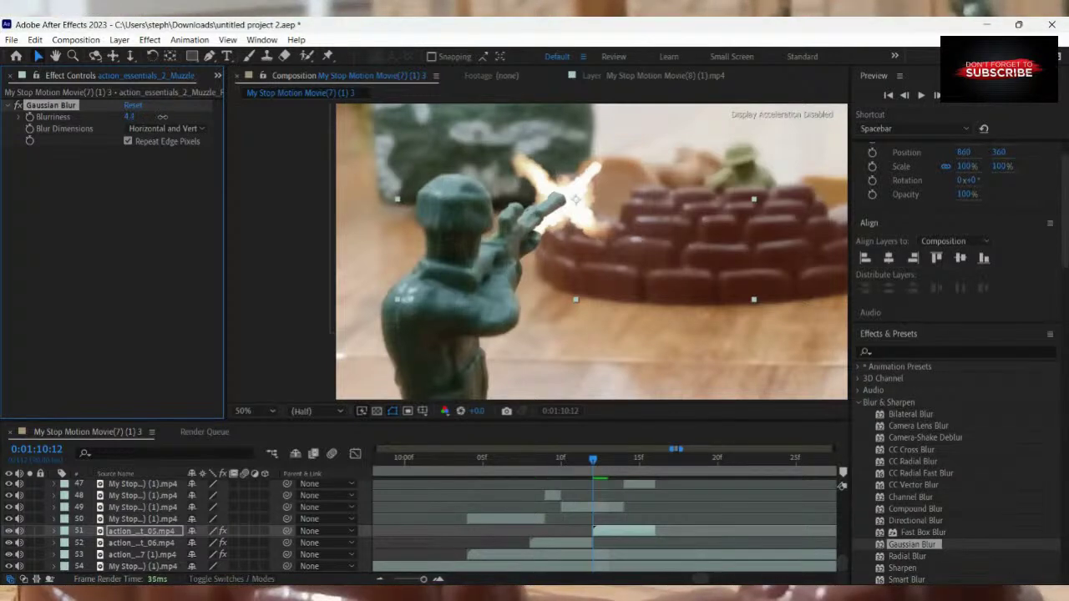
drag(174, 117, 213, 116)
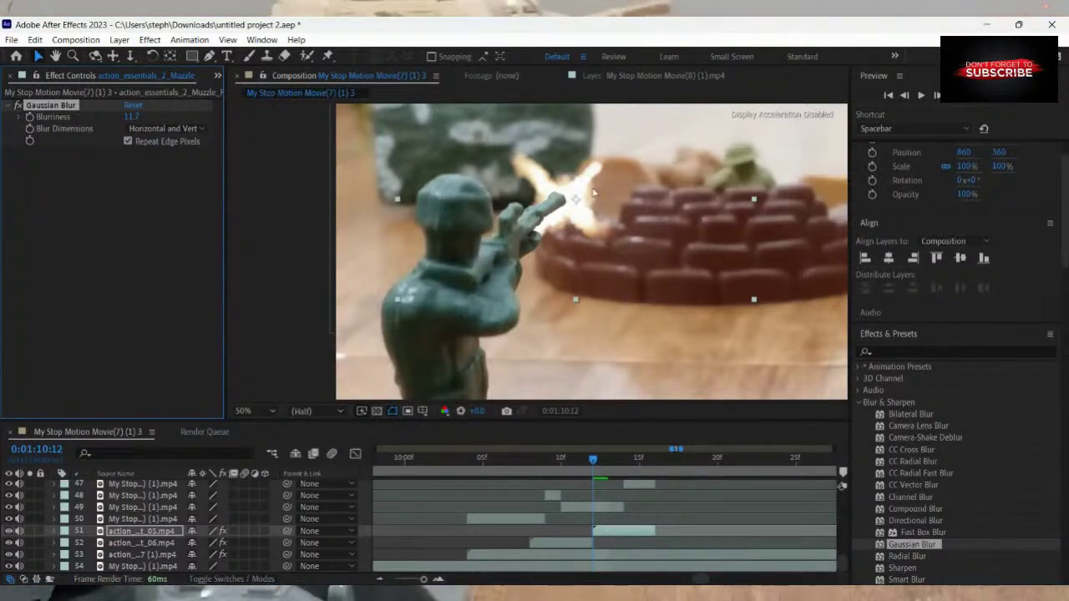
Add a second Gaussian Blur to the layer 52 muzzle flash and check the blur effects on layer 53.
drag(596, 460, 548, 506)
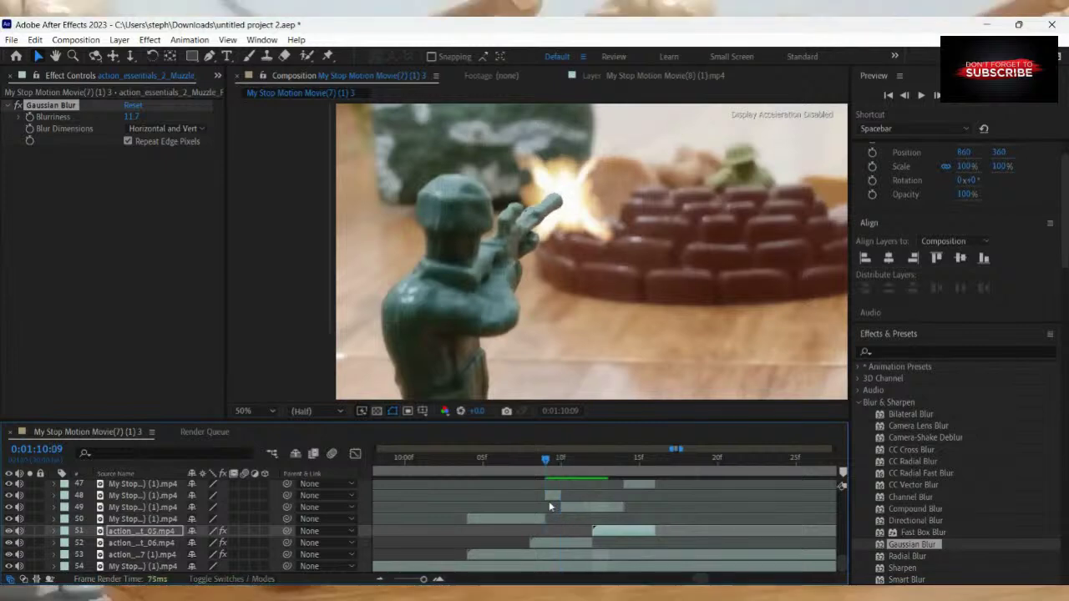
click(545, 544)
double_click(920, 544)
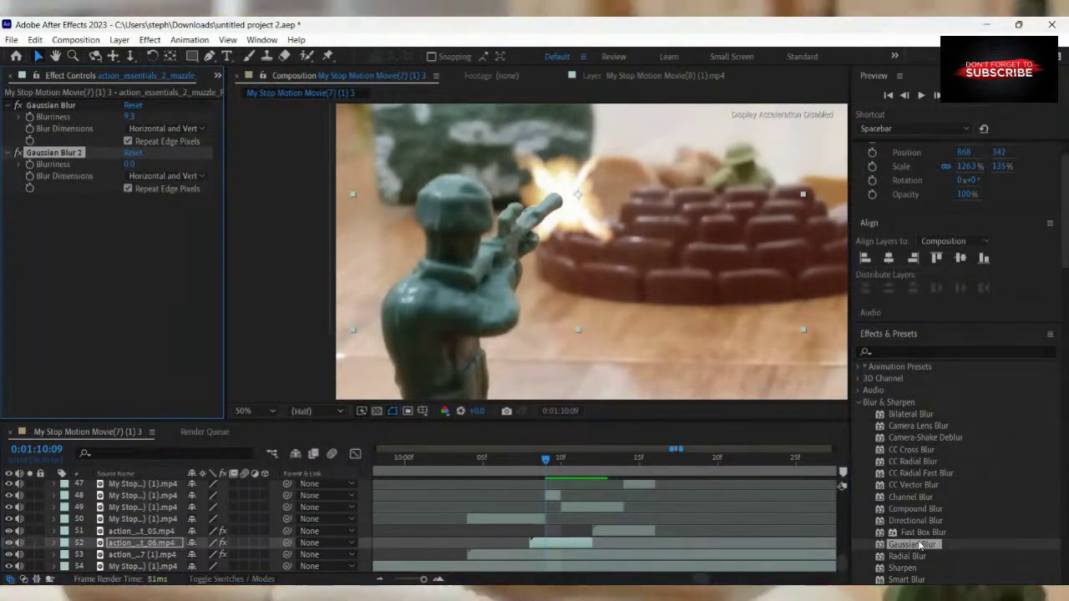
drag(546, 464, 480, 511)
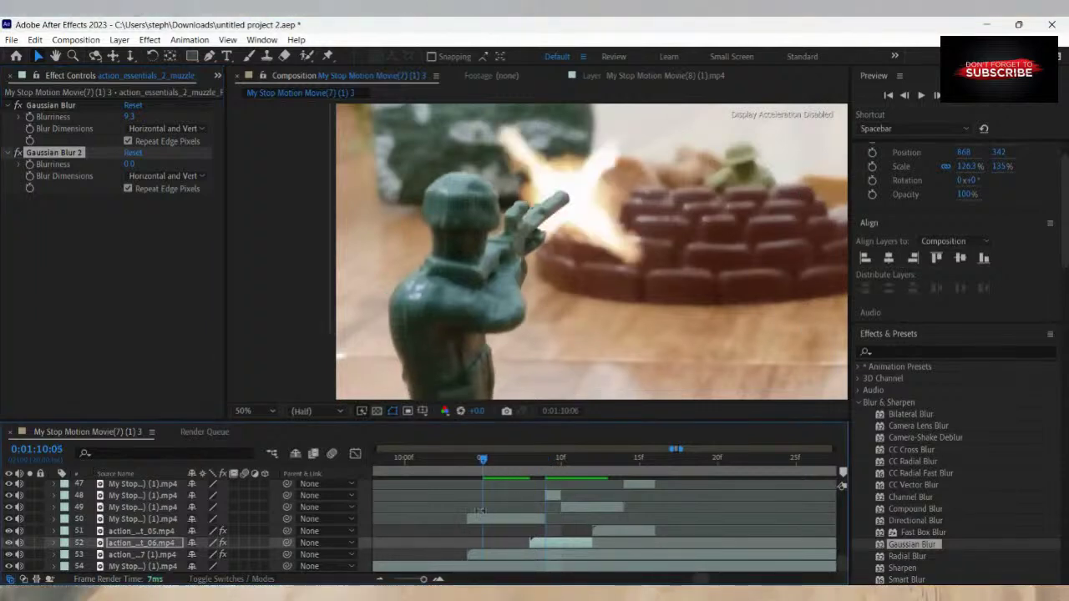
click(487, 554)
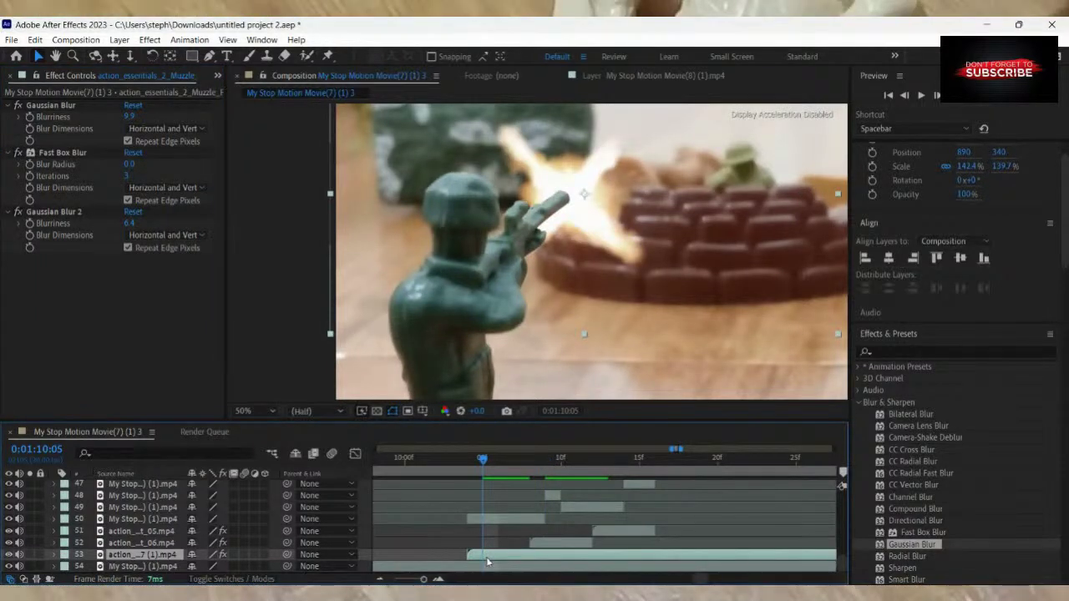
Apply Gaussian Blur to the layer 46 muzzle flash at 0:01:10:16 and set its Blurriness to 7.6.
click(618, 532)
drag(482, 459, 648, 492)
scroll(659, 514, up, 2)
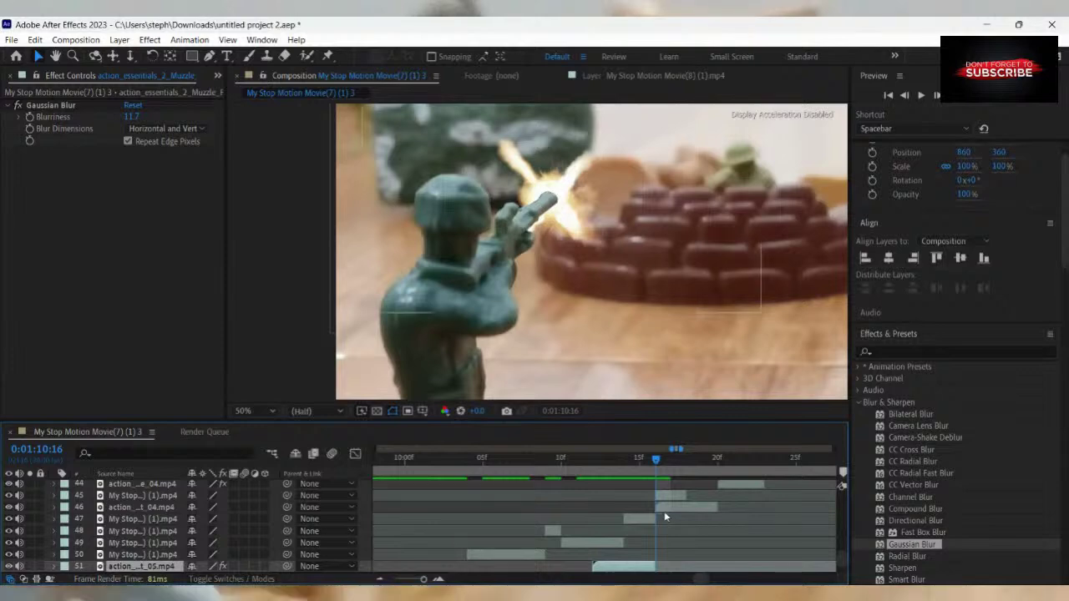
click(664, 509)
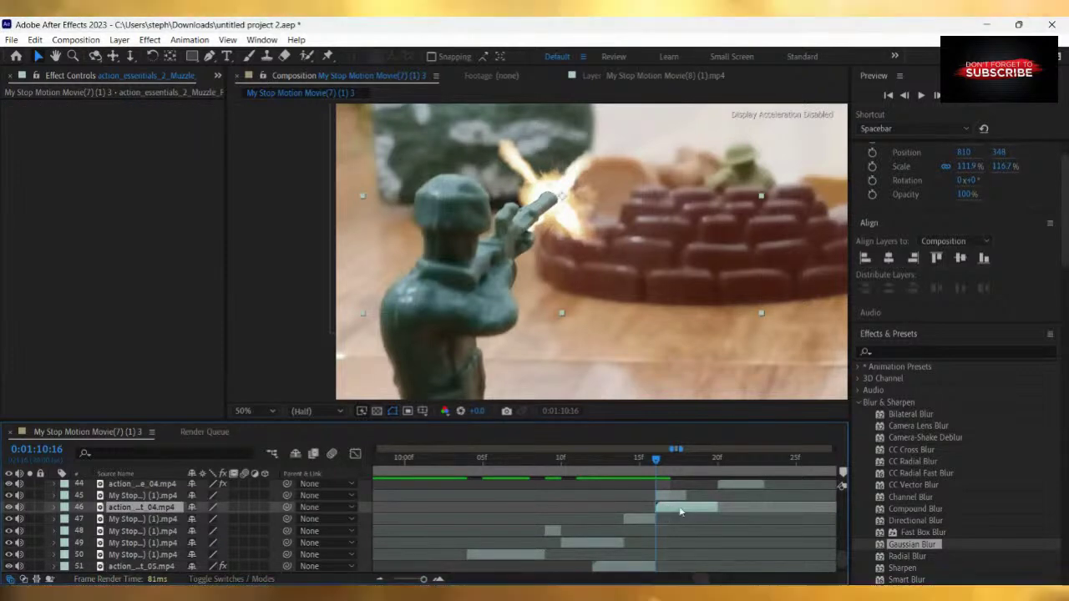
double_click(911, 546)
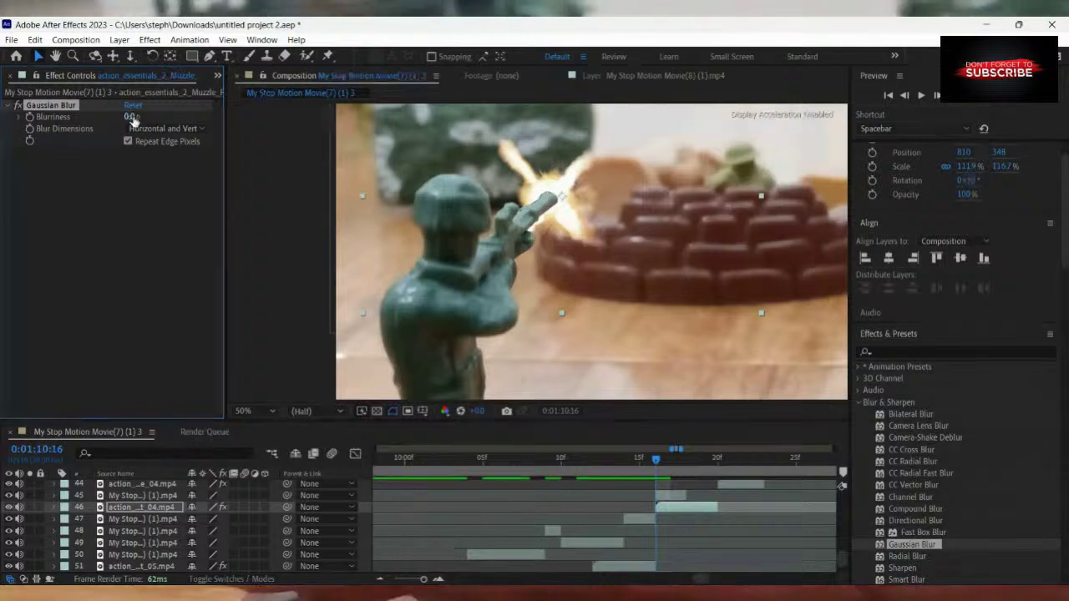
drag(131, 116, 164, 117)
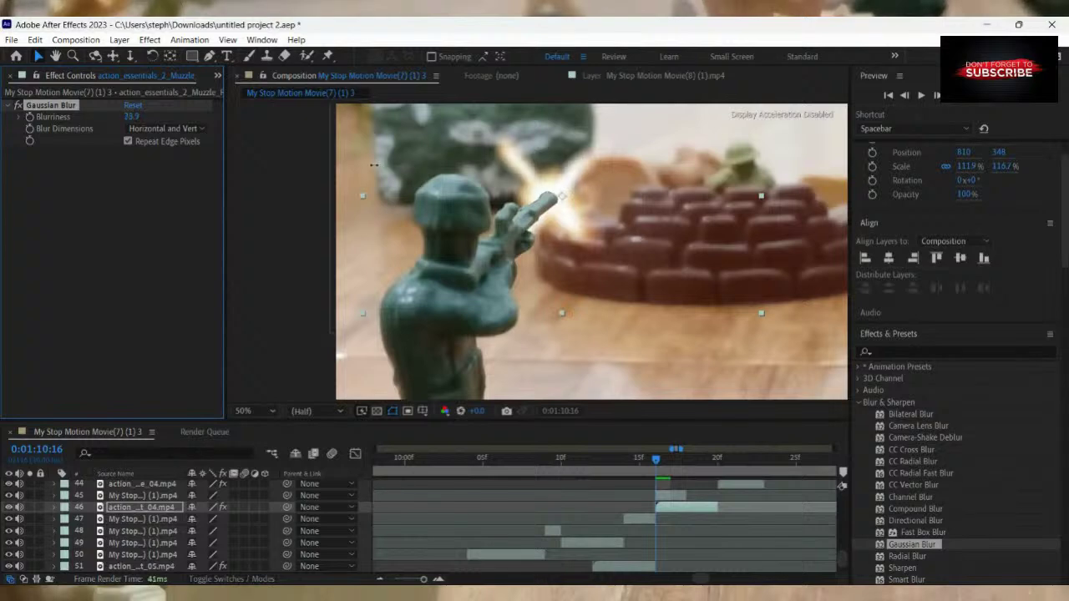
drag(373, 165, 345, 160)
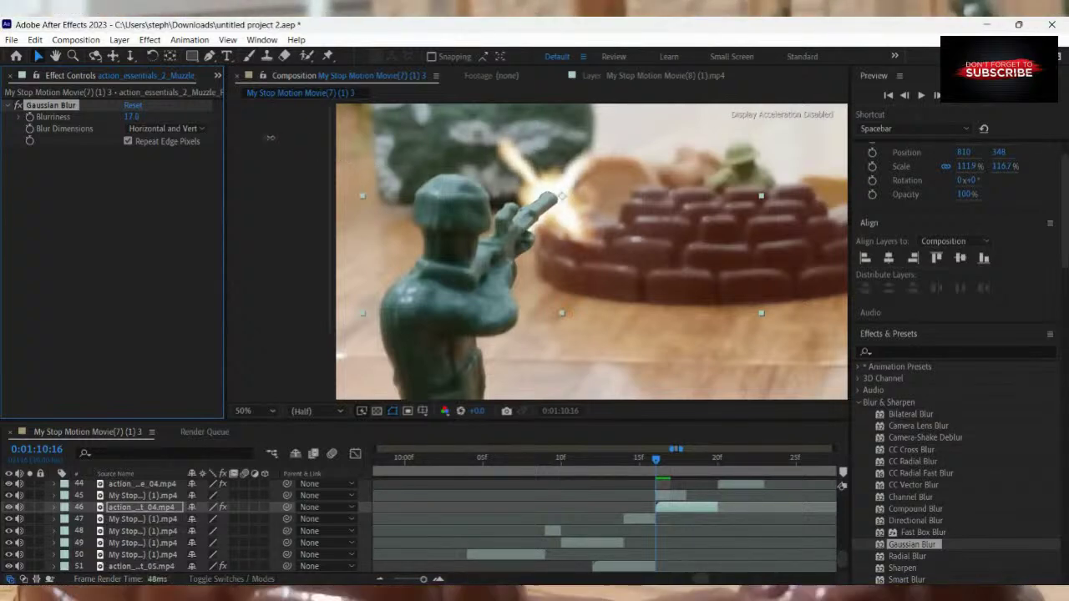
drag(264, 137, 201, 129)
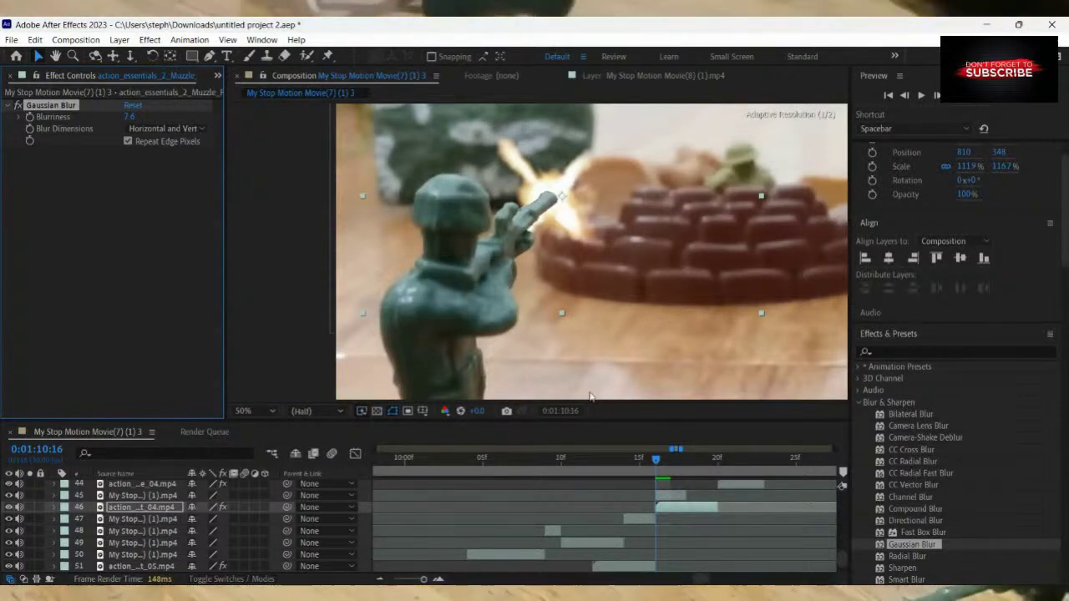
Enlarge the layer 46 muzzle flash to a scale of about 134.1%, 145%, move it to position 834, 348, and go to 0:01:10:20.
drag(762, 315, 801, 342)
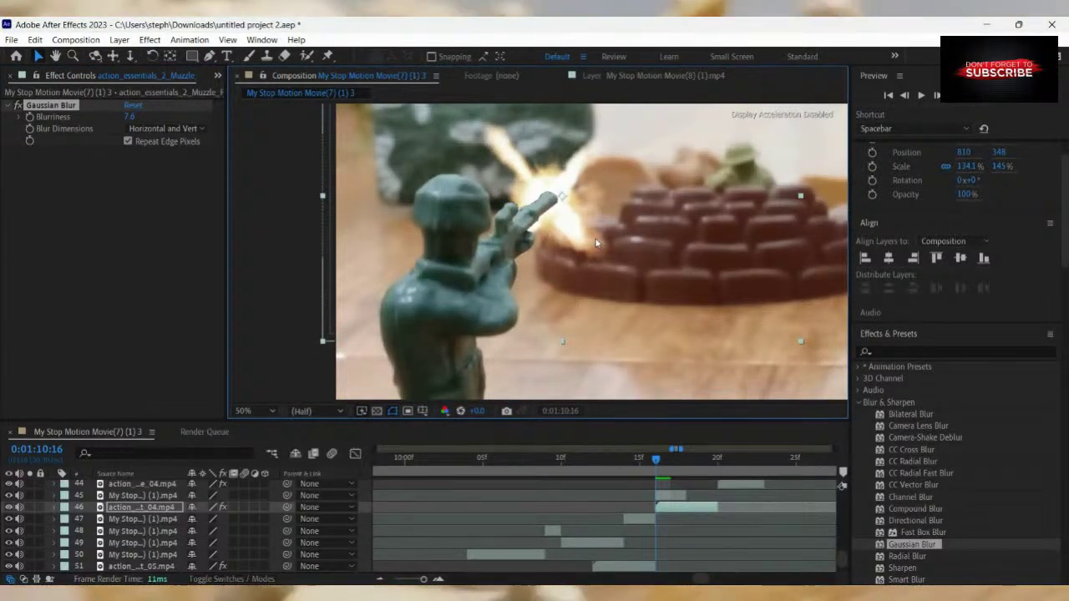
drag(594, 227, 598, 224)
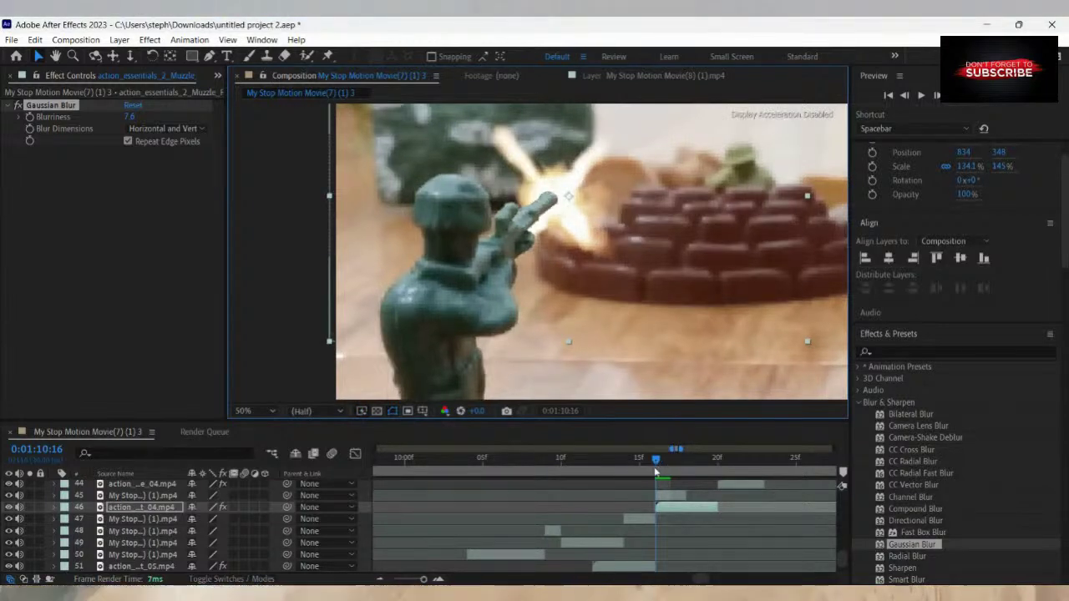
drag(654, 459, 718, 462)
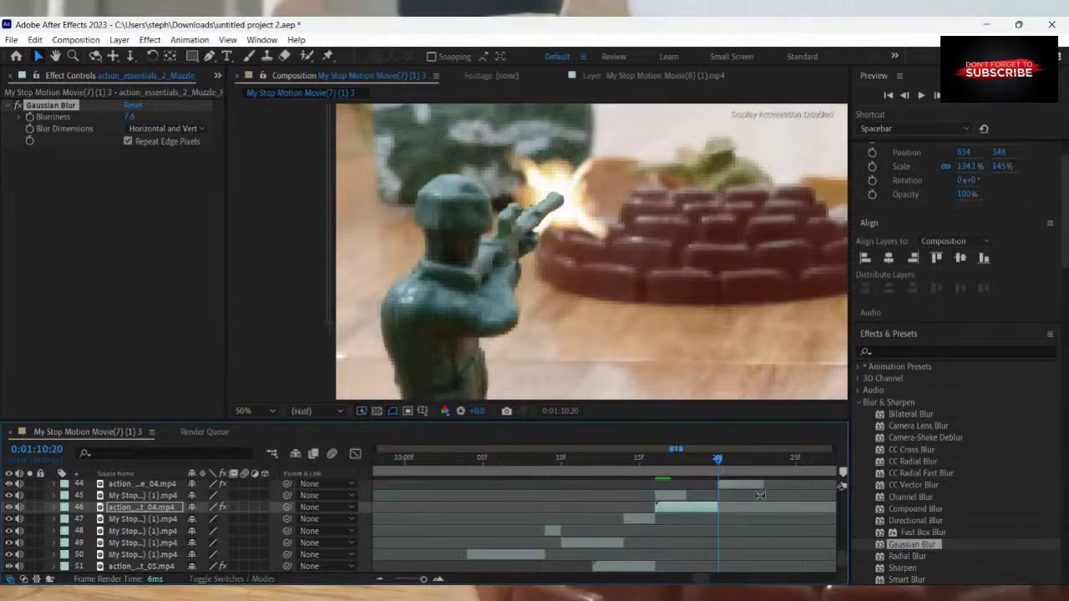
Add a second Gaussian Blur to the layer 44 muzzle flash and set its Blurriness to 10.4.
scroll(768, 507, up, 1)
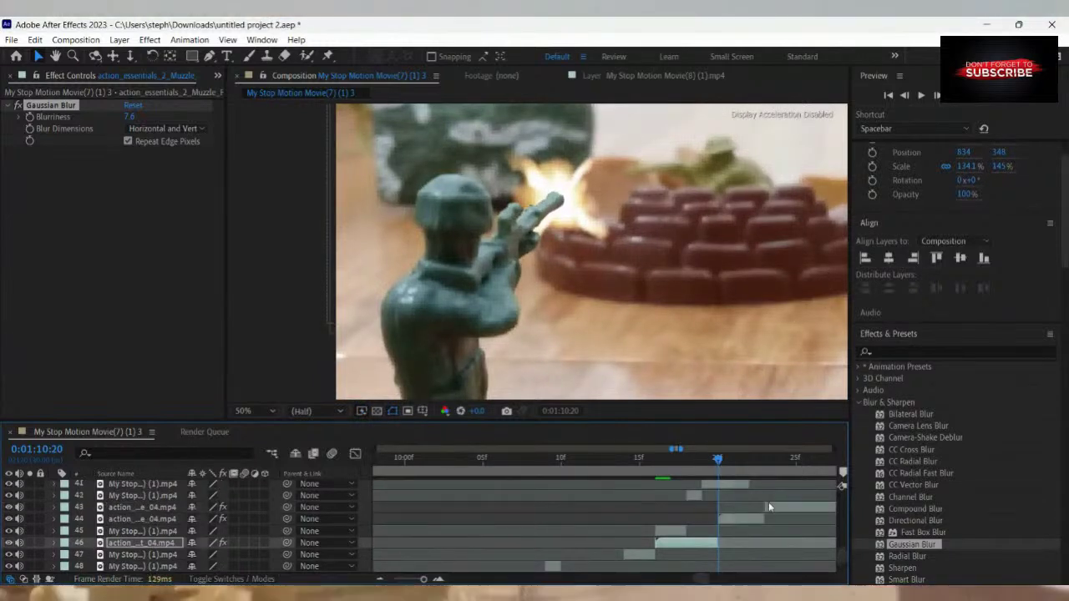
click(724, 519)
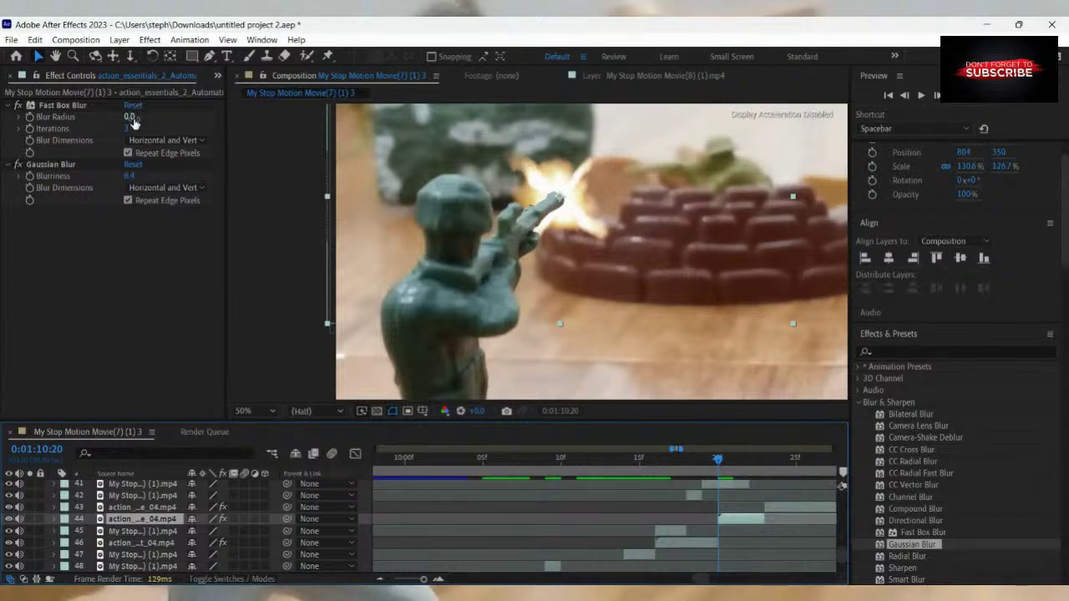
double_click(912, 546)
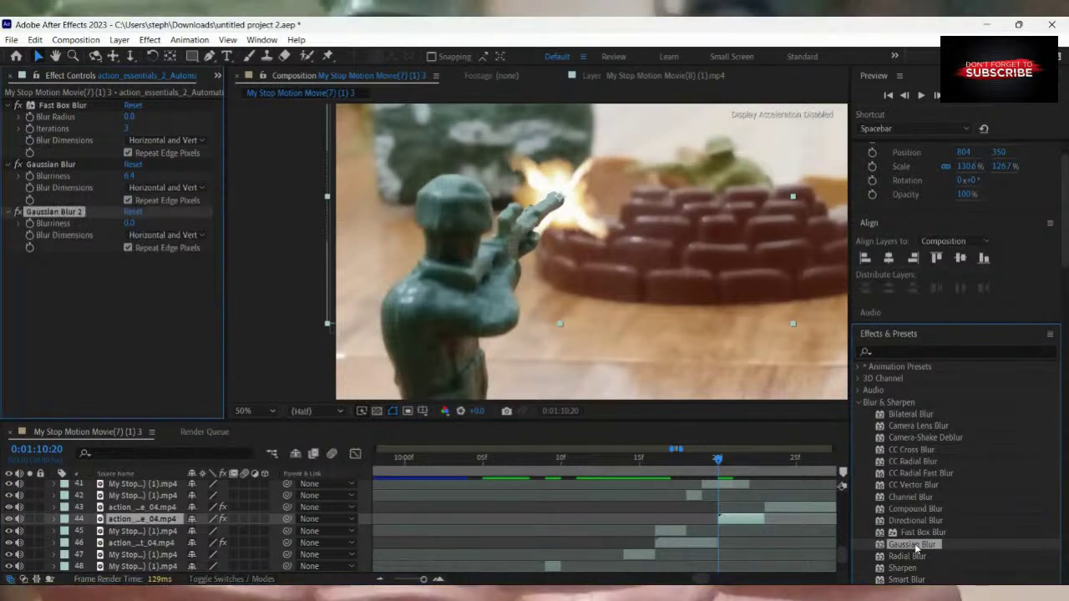
drag(131, 226, 388, 234)
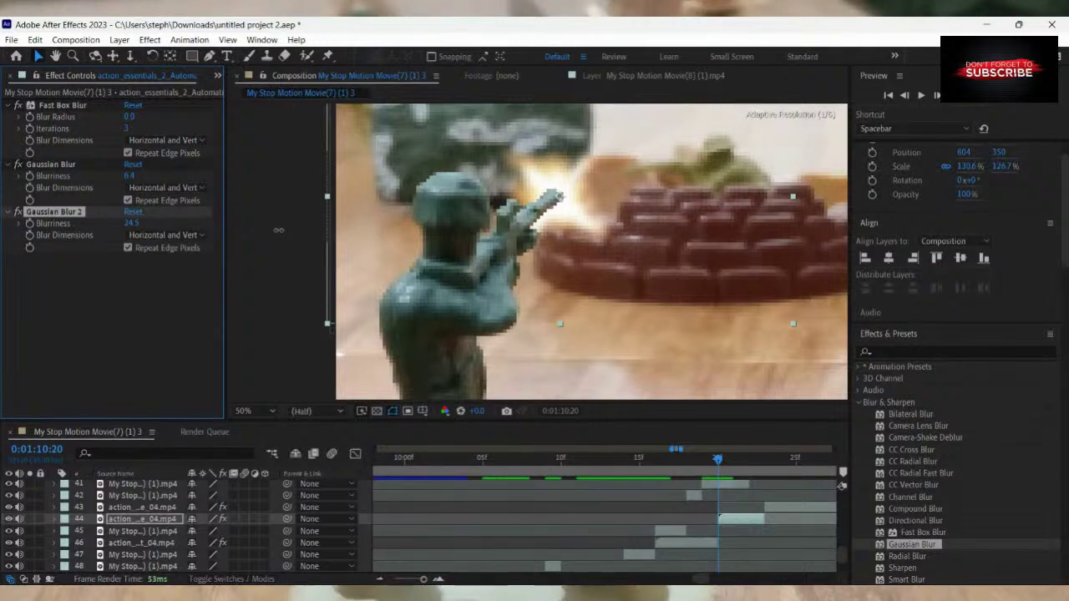
drag(279, 230, 209, 231)
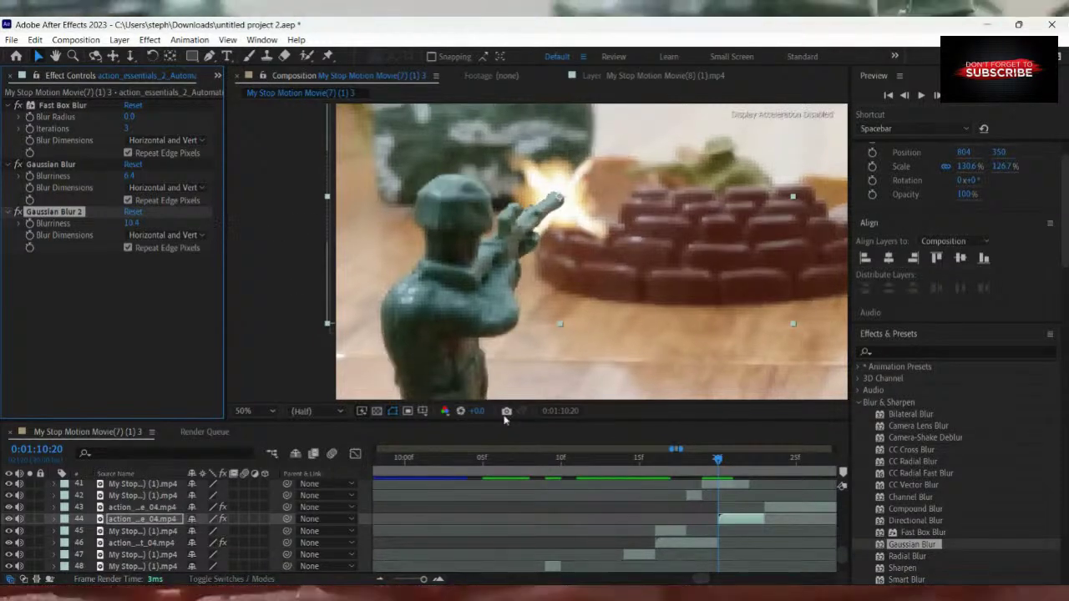
Add a second Gaussian Blur to the layer 43 muzzle flash at 0:01:10:24 and set its Blurriness to 9.1.
drag(721, 459, 781, 483)
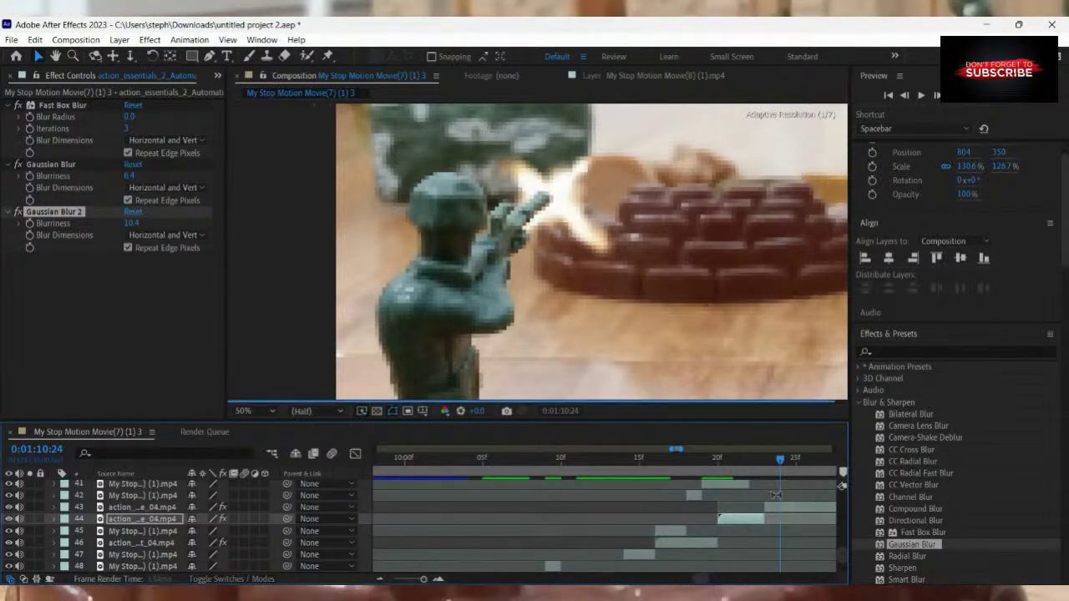
scroll(816, 521, up, 2)
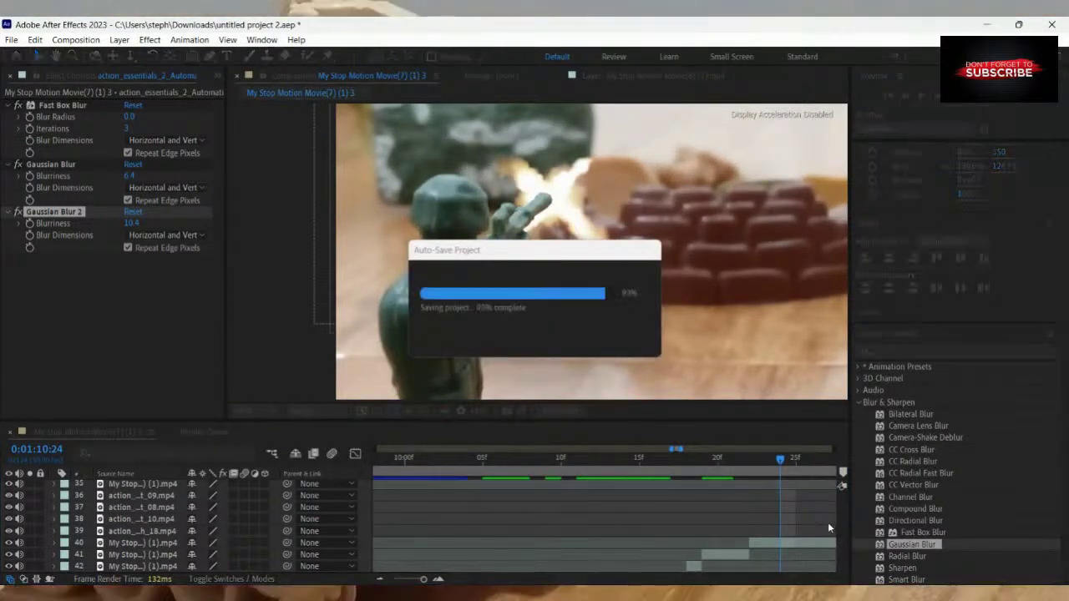
scroll(783, 512, down, 1)
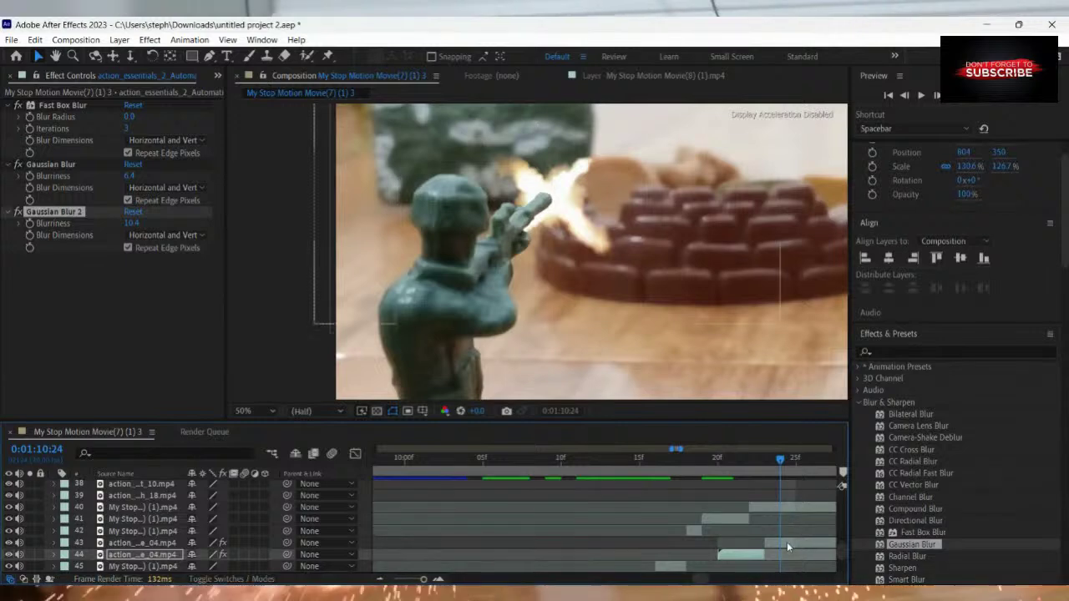
click(785, 544)
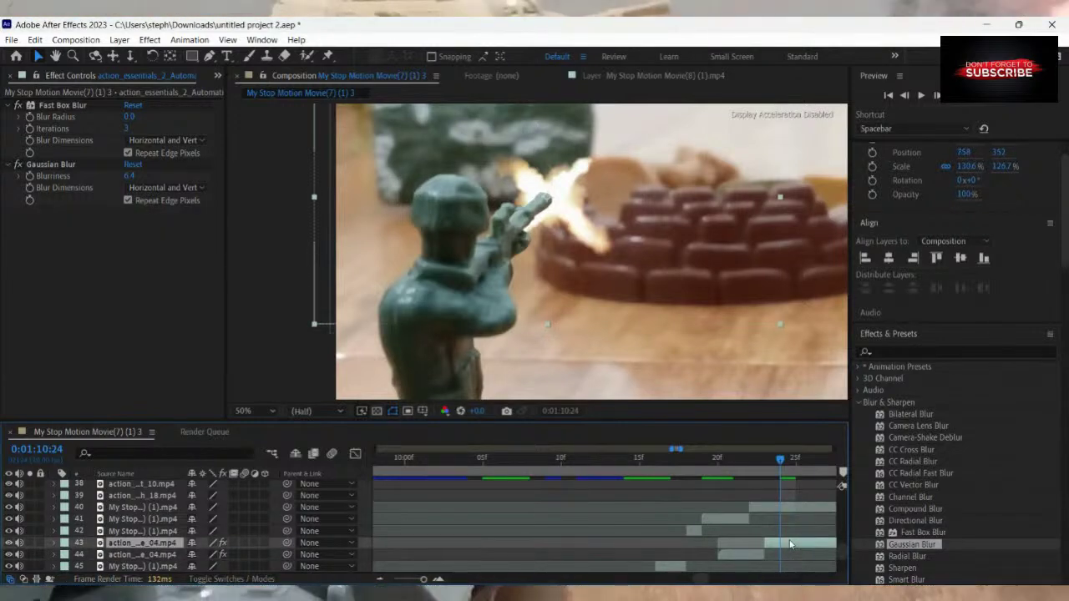
drag(909, 546, 201, 223)
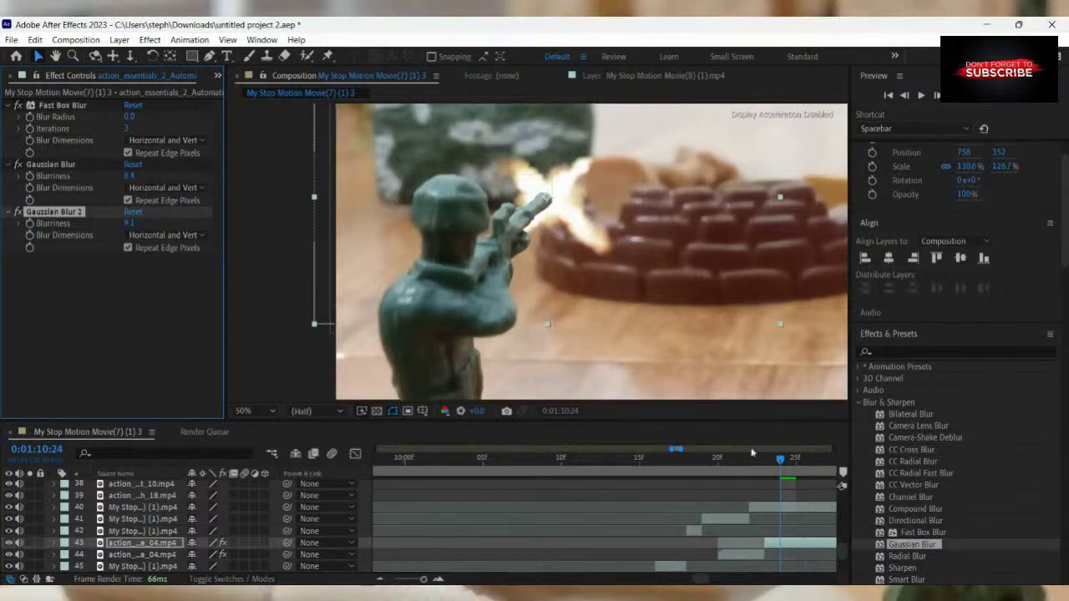
Go back to the green standing soldier at 0:01:06:17, compare the muzzle flash clips, and insert Muzzle_Flash_14_1.mp4 there as layer 41.
drag(780, 459, 834, 461)
drag(551, 459, 405, 510)
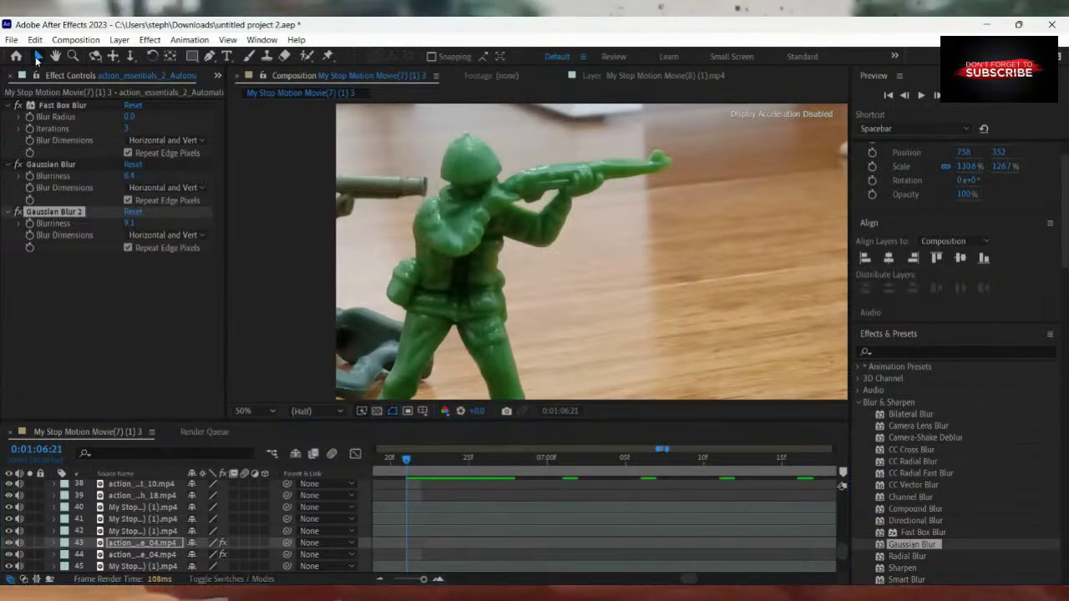
drag(405, 473, 522, 496)
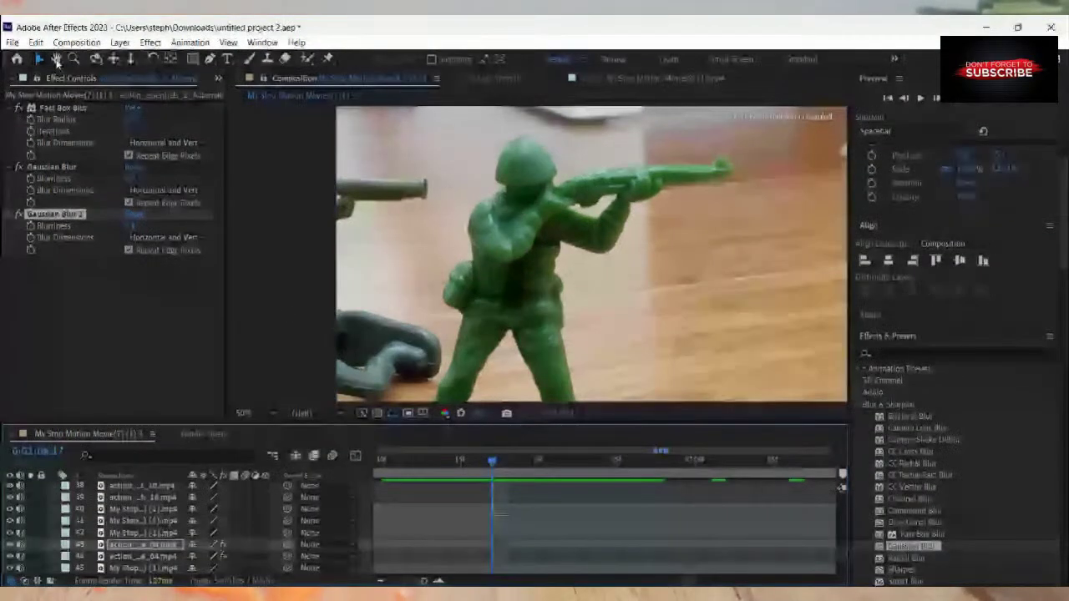
click(71, 334)
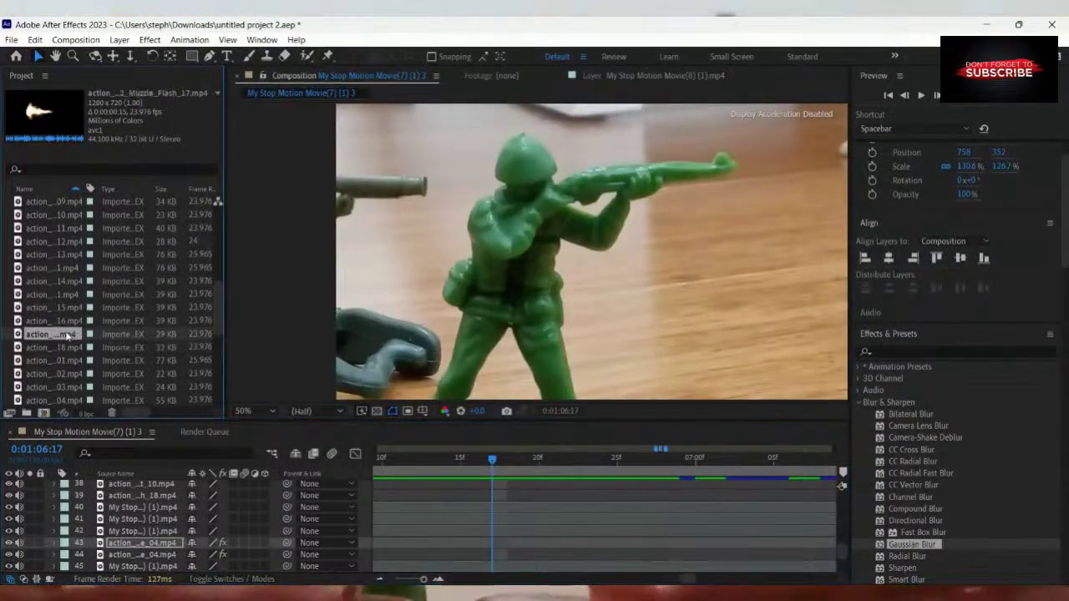
click(62, 322)
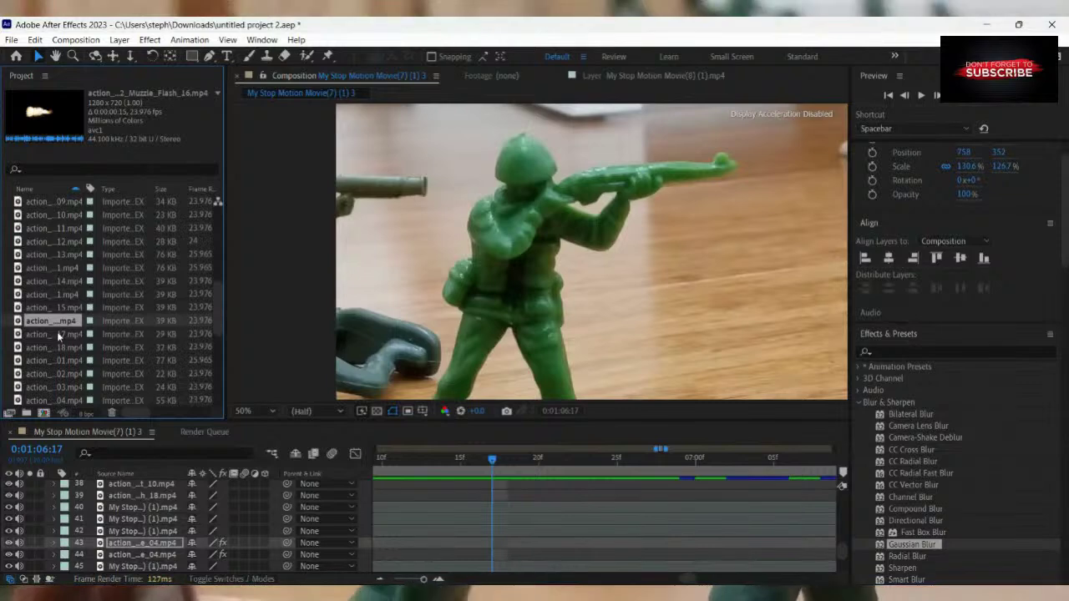
click(58, 333)
click(72, 308)
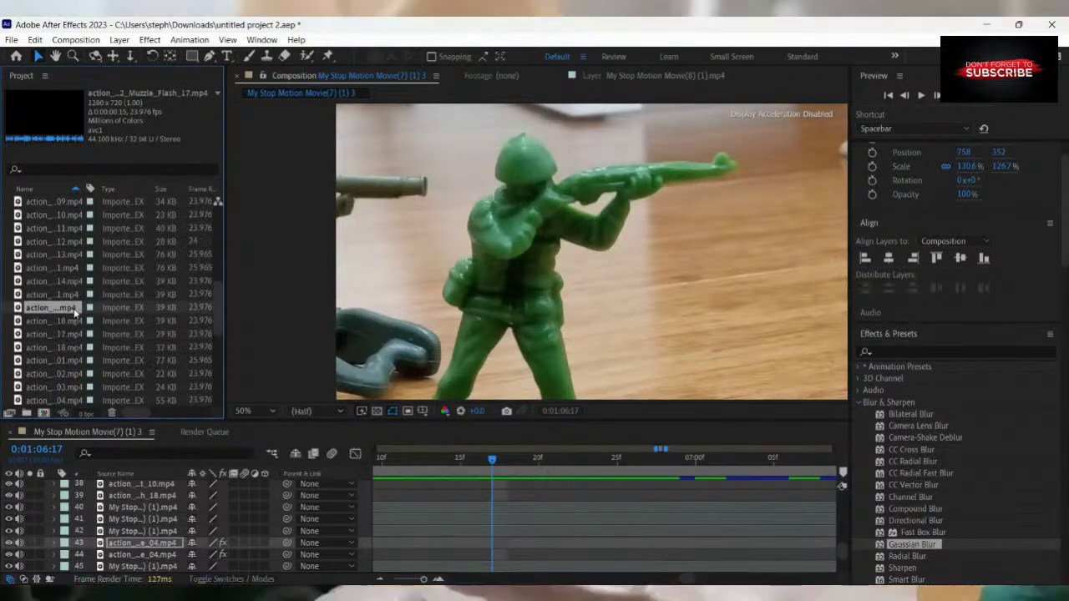
click(60, 293)
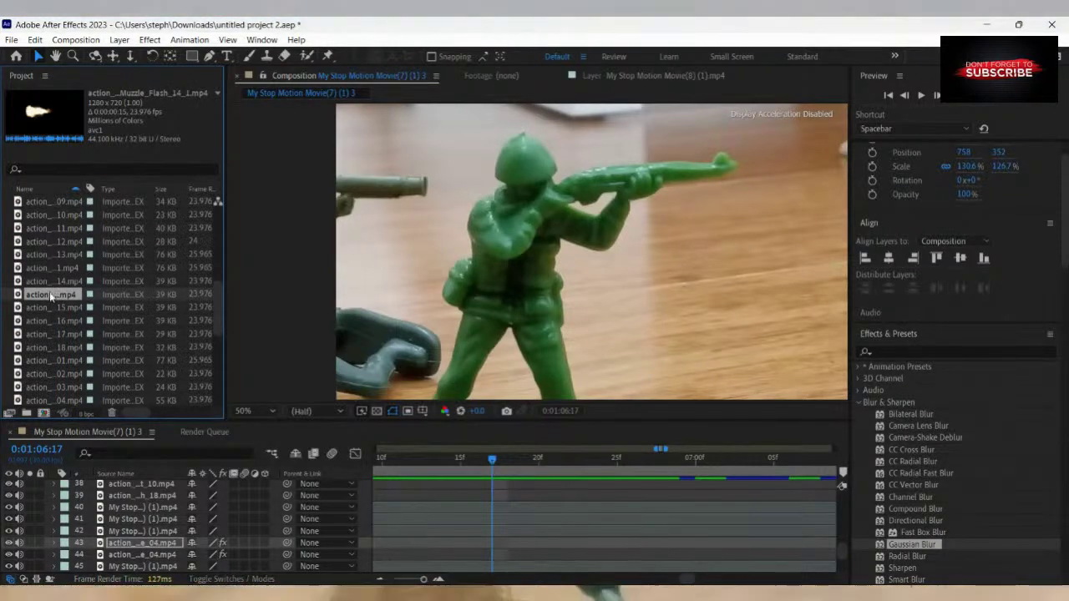
drag(55, 294, 500, 530)
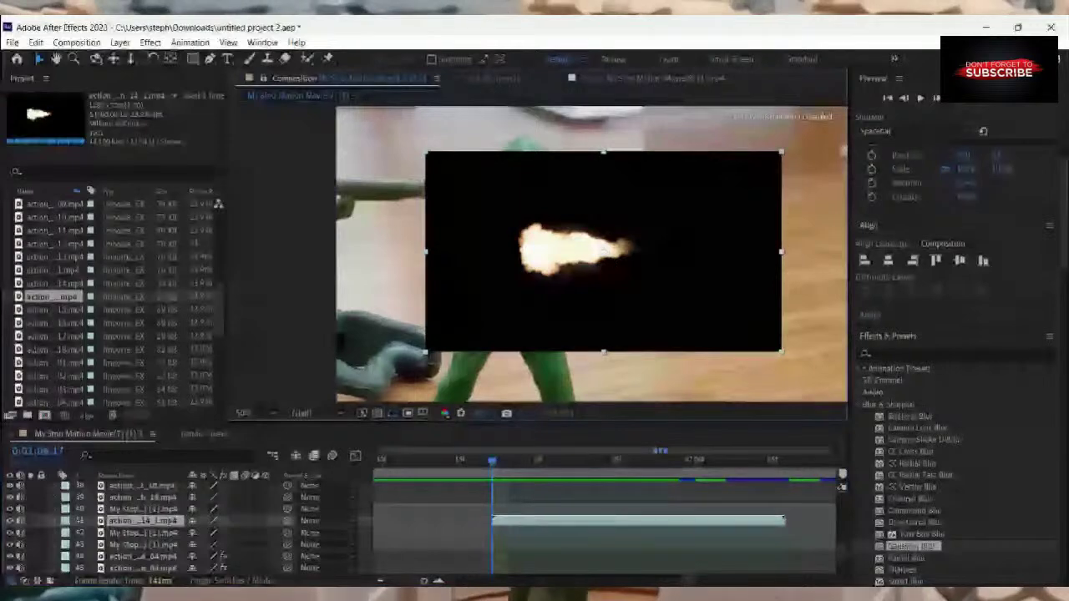
Blend the new muzzle flash with Lighten and fit it to the rifle's muzzle, scaled to about 123.1%, 131.7% at position 1782, 252.
right_click(612, 260)
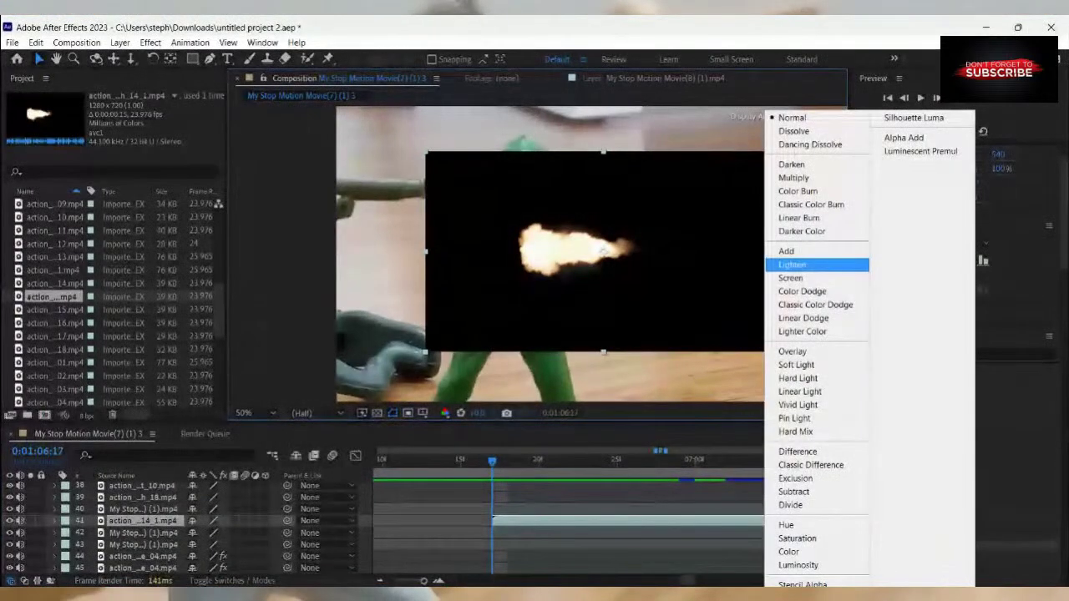
click(791, 264)
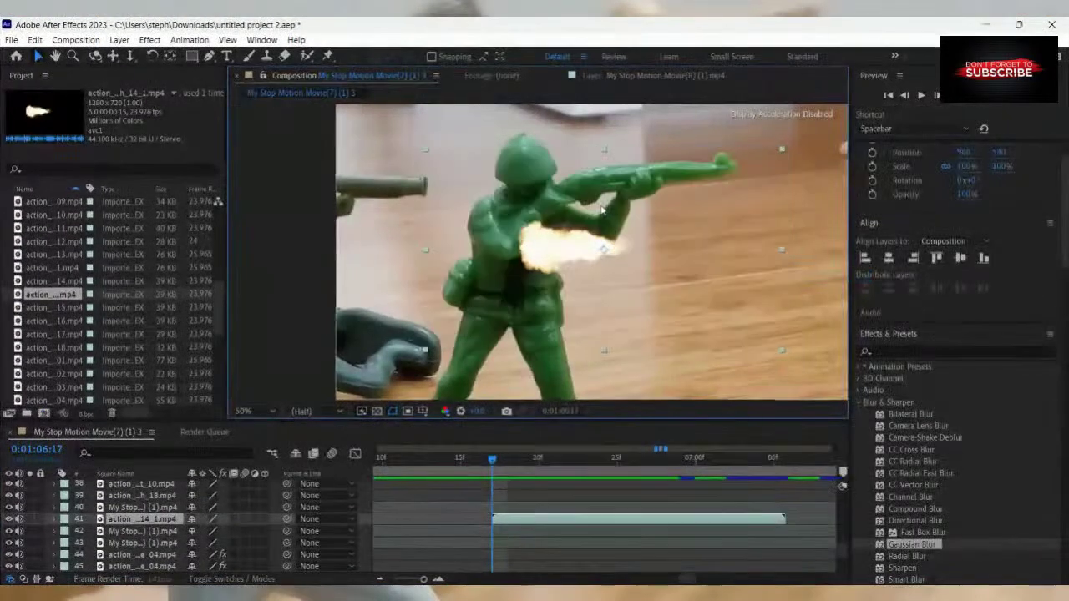
drag(424, 154, 384, 117)
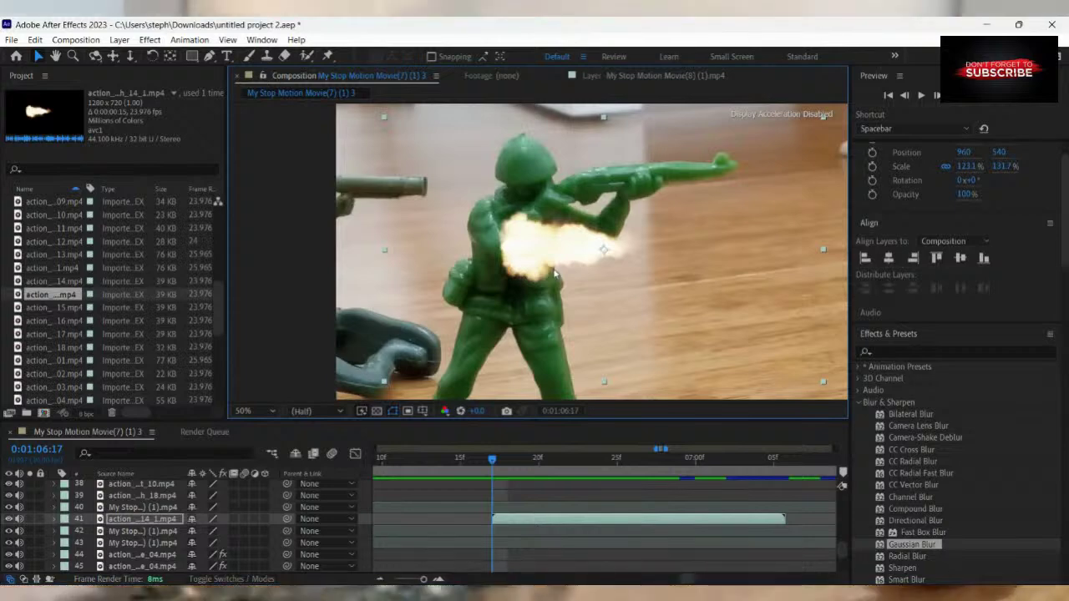
drag(587, 239, 783, 185)
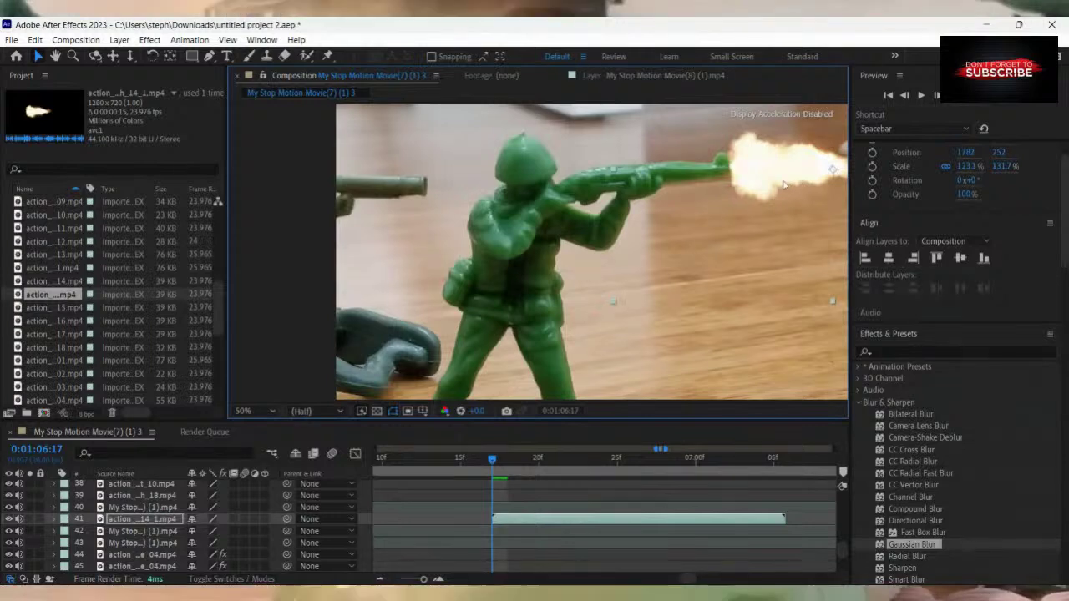
Preview the green soldier's shot from 0:01:06:15 to check the timing of the new muzzle flash.
drag(494, 458, 497, 487)
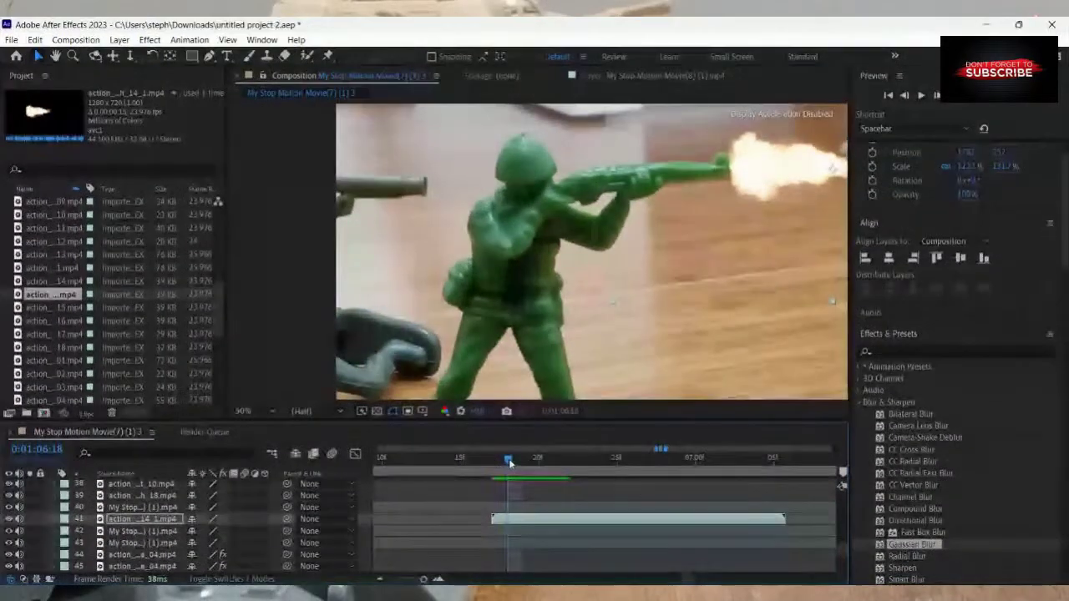
drag(494, 466, 456, 476)
click(500, 494)
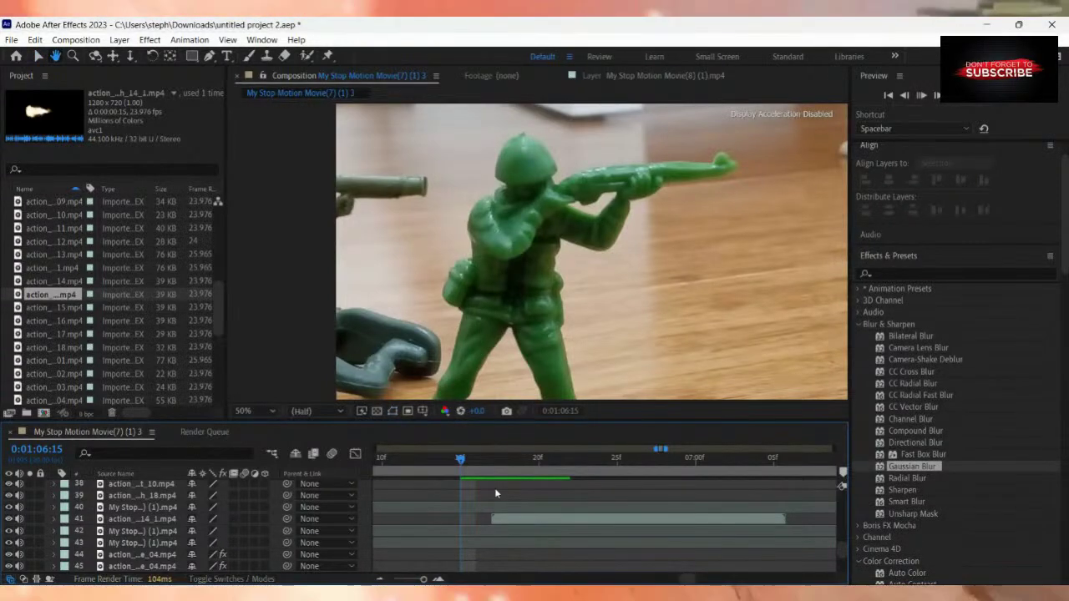
key(space)
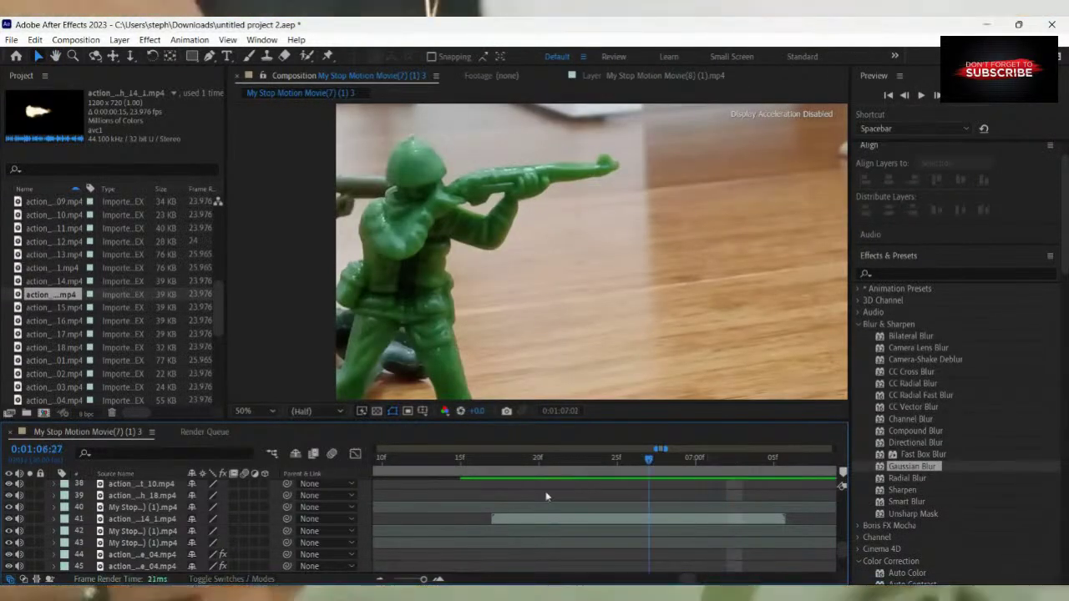
key(space)
Step backward through the earlier soldier shots to 0:01:03:23 to check them for muzzle flashes.
drag(398, 506, 323, 520)
key(Page_Up)
key(Page_Up)
key(Page_Up)
key(Page_Up)
key(Page_Up)
key(Page_Up)
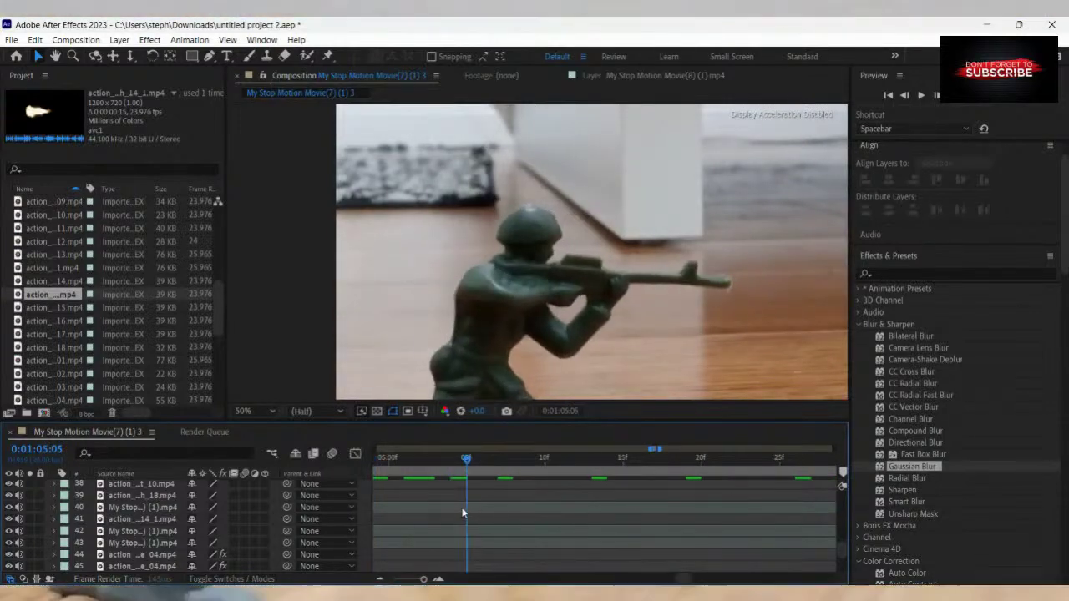
key(Page_Up)
key(Page_Up)
key(Page_Up)
key(Page_Up)
key(Page_Up)
key(Page_Up)
key(Page_Up)
key(Page_Up)
key(Page_Up)
key(Page_Up)
key(Page_Up)
key(Page_Up)
key(Page_Up)
key(Page_Up)
key(Page_Up)
key(Page_Up)
key(Page_Up)
key(Page_Up)
key(Page_Up)
key(Page_Up)
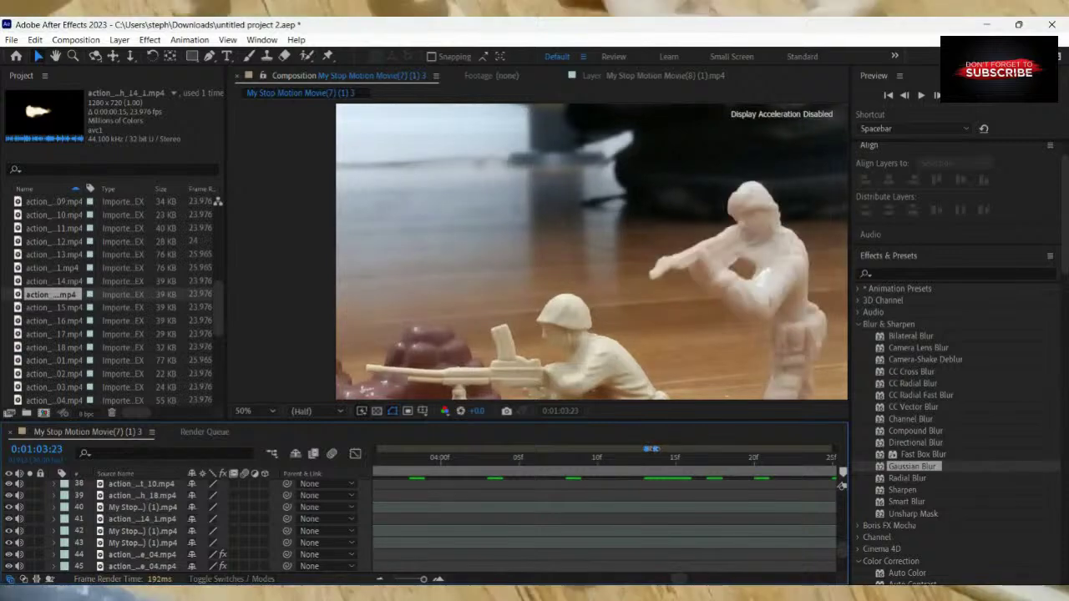
Return to the opening shot at 0:00:00:01 and bring the uppermost layers of the composition into view.
drag(663, 449, 930, 457)
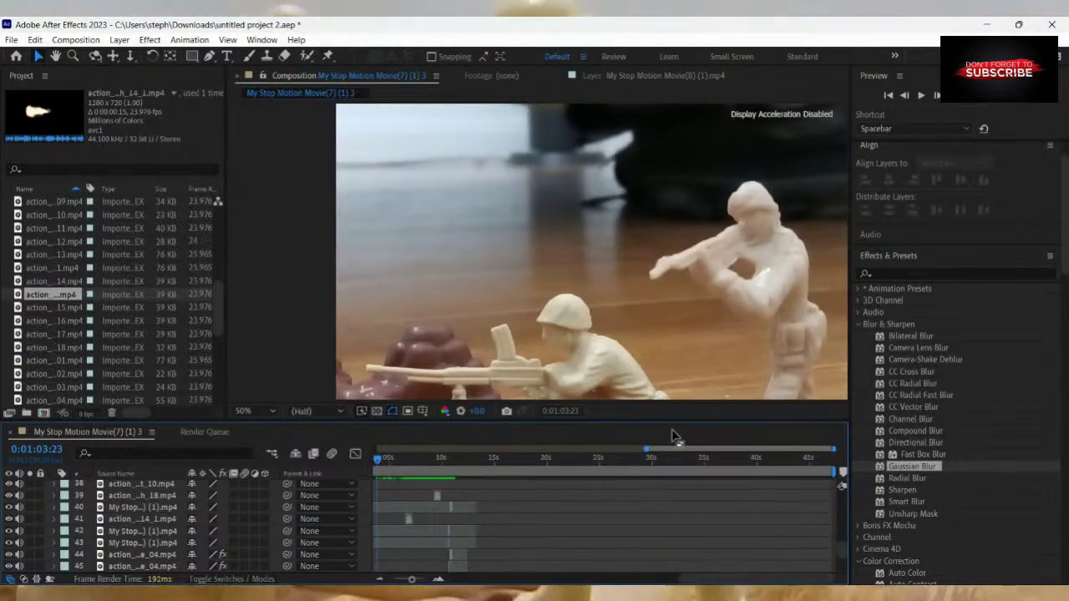
key(Home)
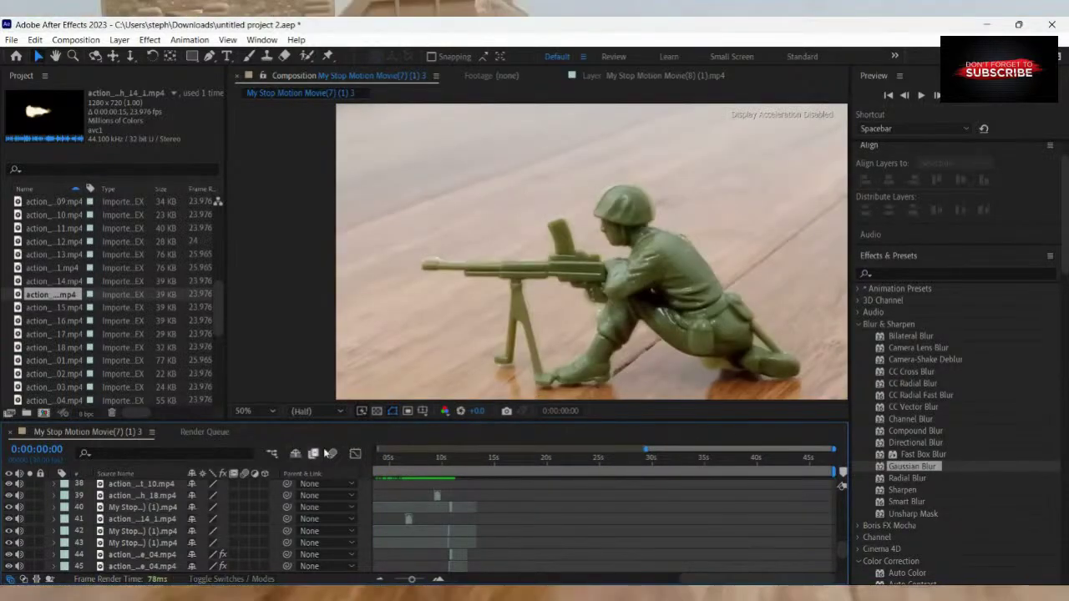
drag(646, 449, 366, 461)
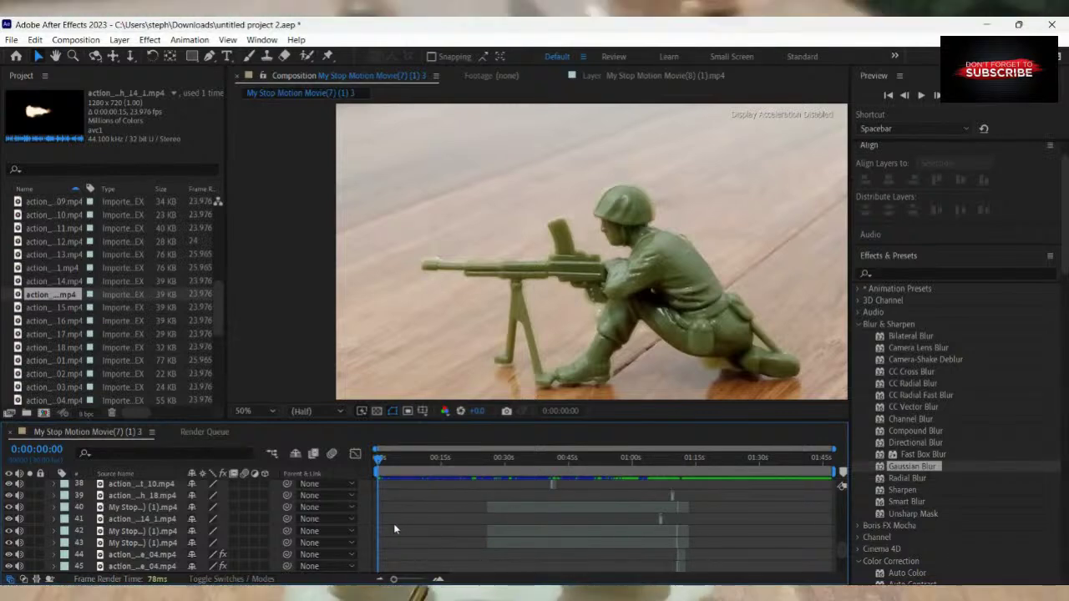
scroll(396, 524, up, 8)
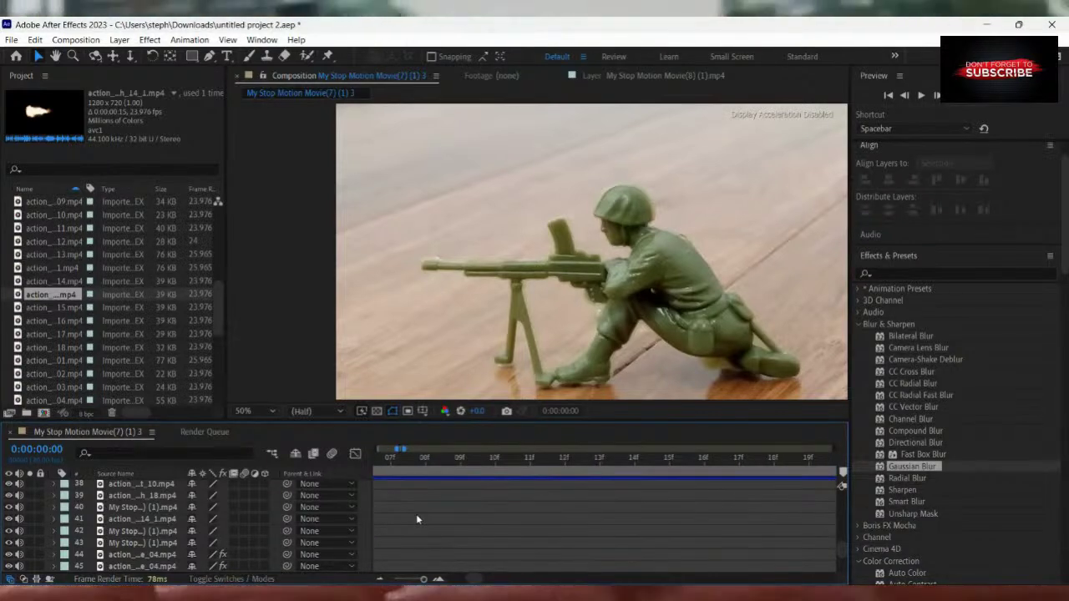
key(Home)
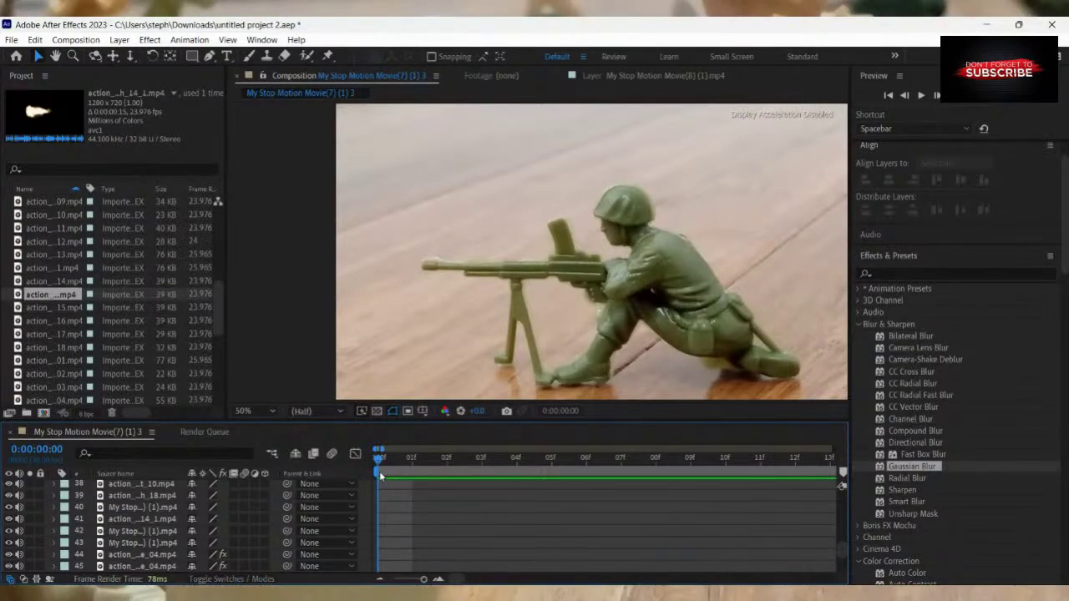
drag(380, 476, 449, 481)
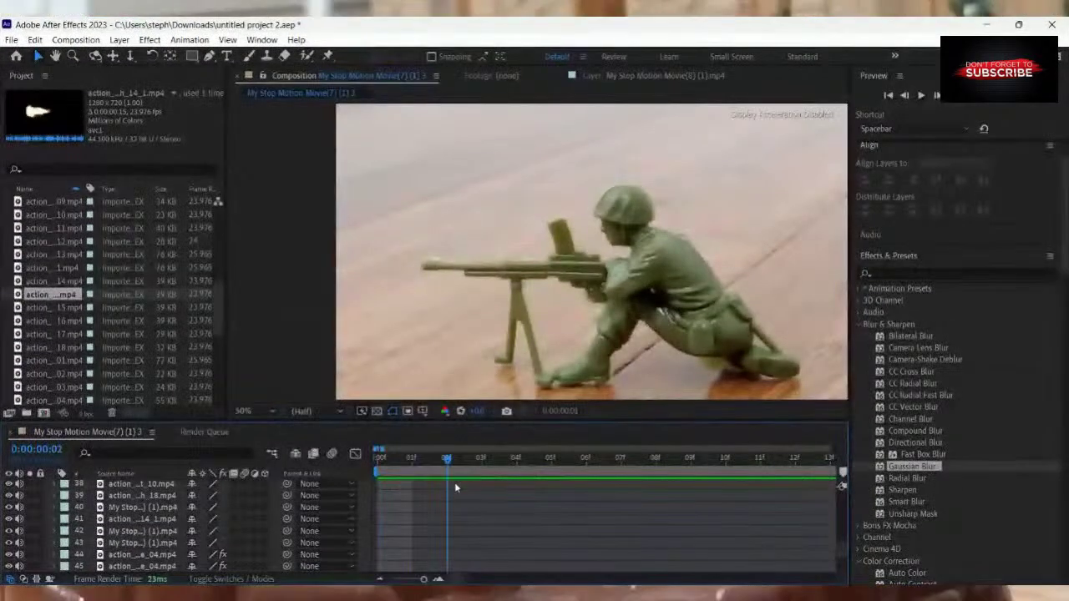
drag(526, 483, 409, 506)
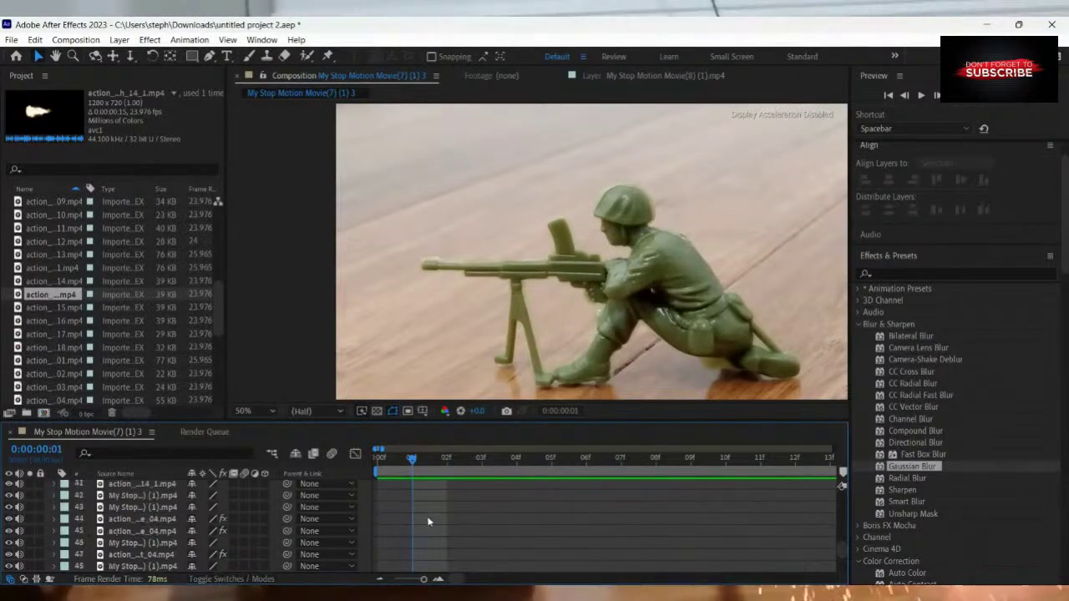
scroll(431, 513, down, 1)
scroll(431, 514, up, 5)
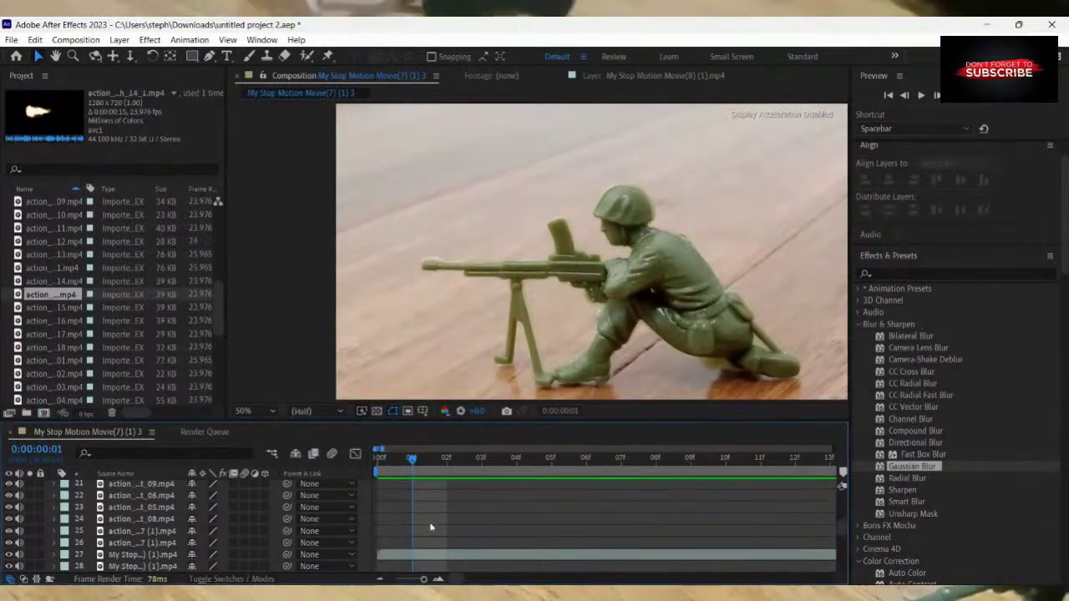
scroll(429, 522, up, 7)
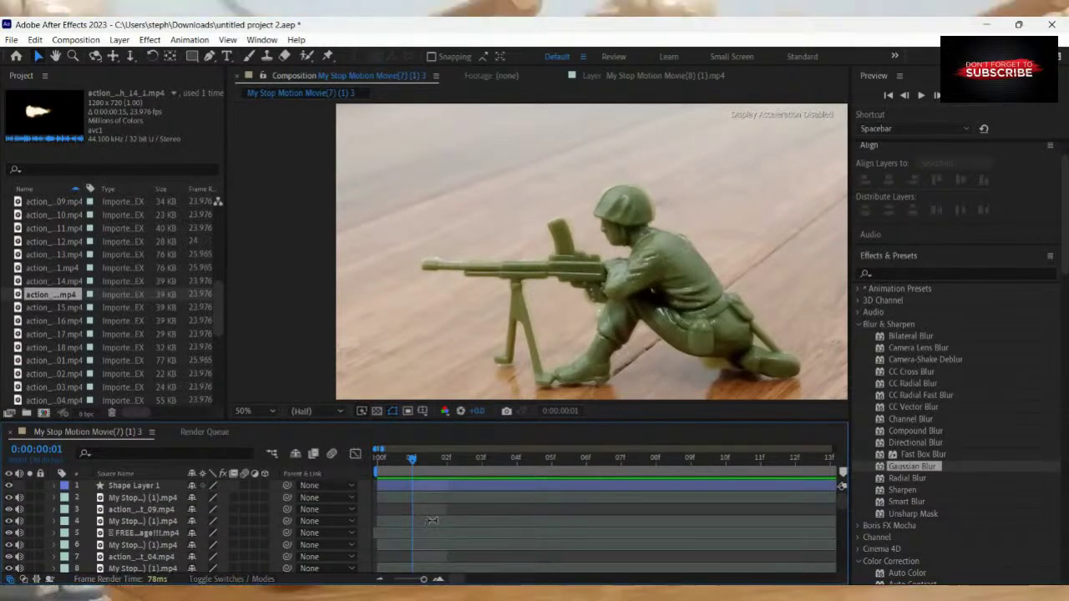
Add action_essentials_2_Automatic_Fire_02 (1).mp4 to the timeline beneath Shape Layer 1, starting at 0:00:00:03.
drag(440, 466, 486, 495)
mouse_move(557, 500)
mouse_down()
mouse_move(585, 486)
mouse_move(557, 489)
mouse_up()
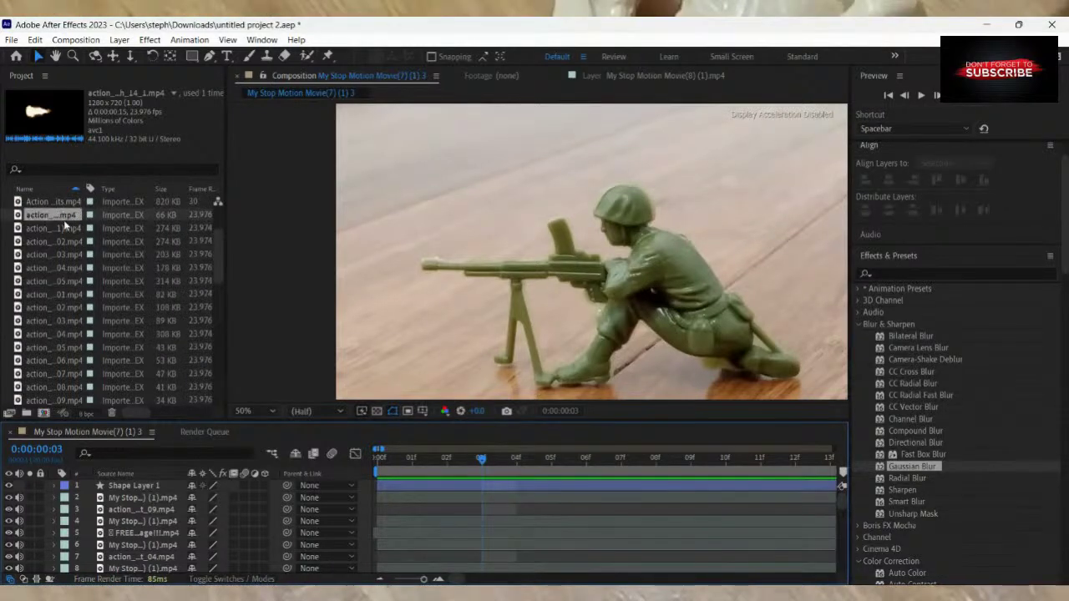
click(65, 217)
key(Down)
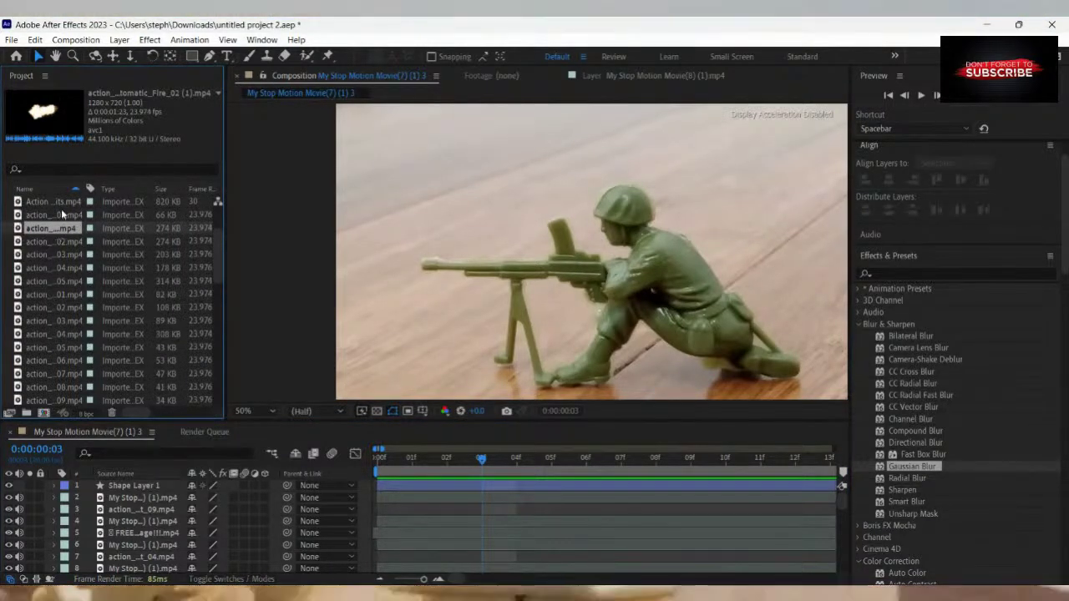
drag(53, 229, 518, 496)
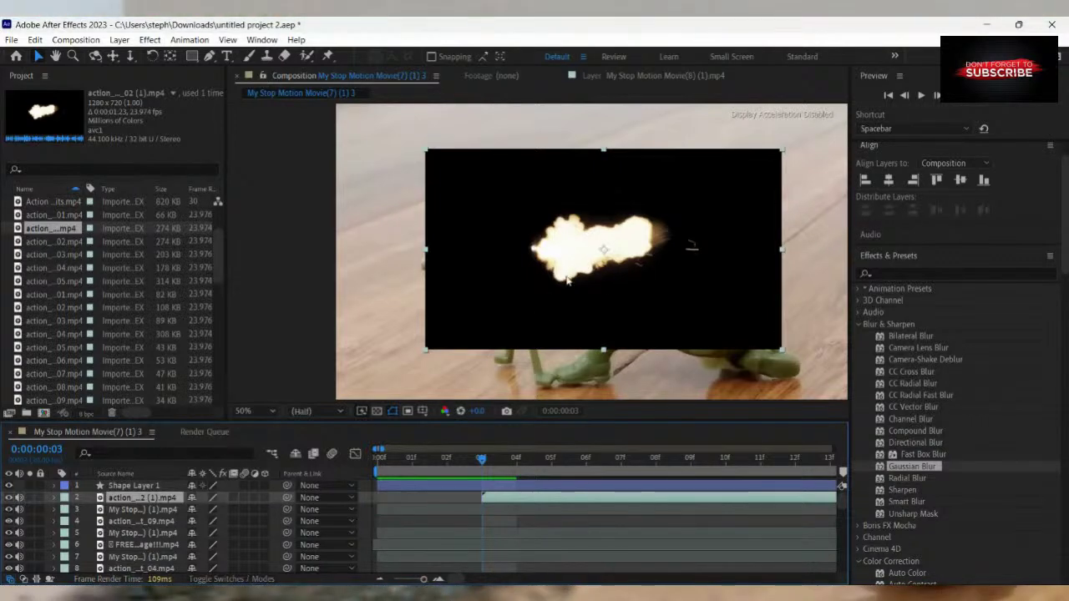
Blend the new muzzle flash over the machine gunner to drop its black background, and flip it horizontally.
right_click(691, 248)
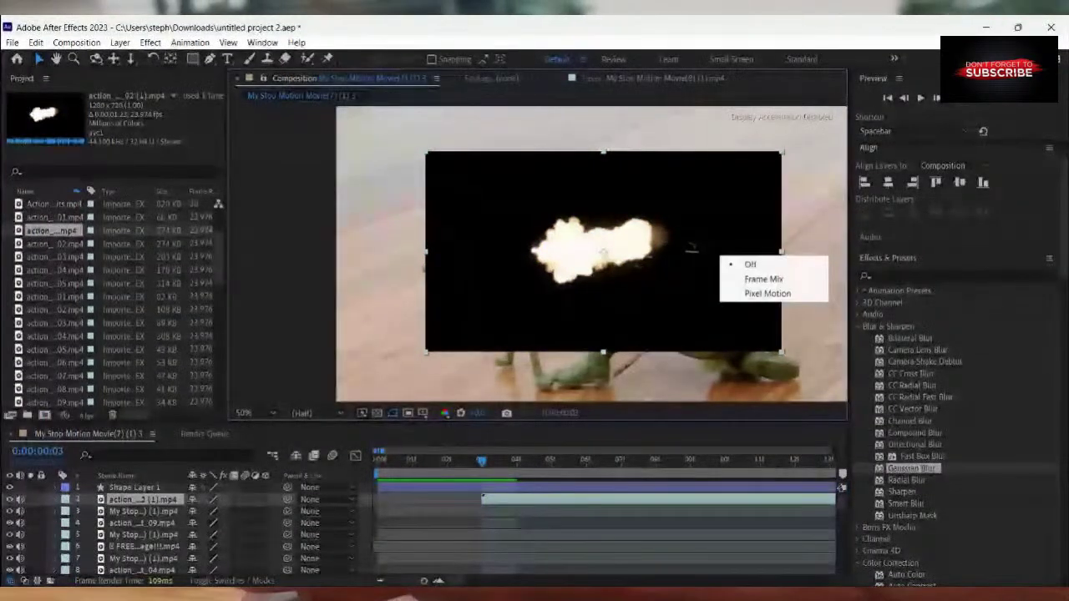
key(Escape)
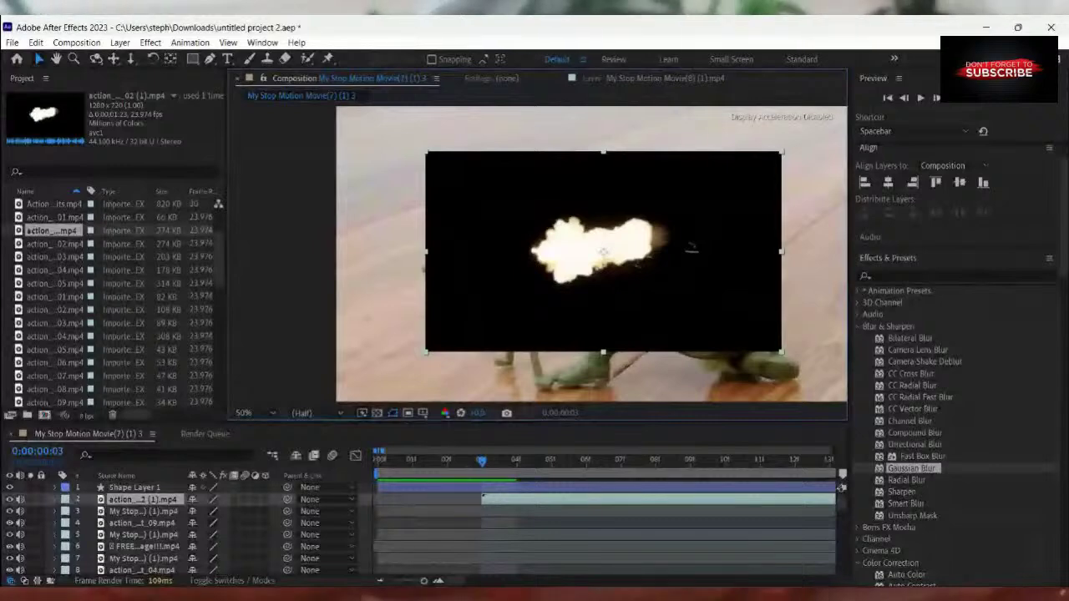
mouse_move(684, 292)
click(783, 282)
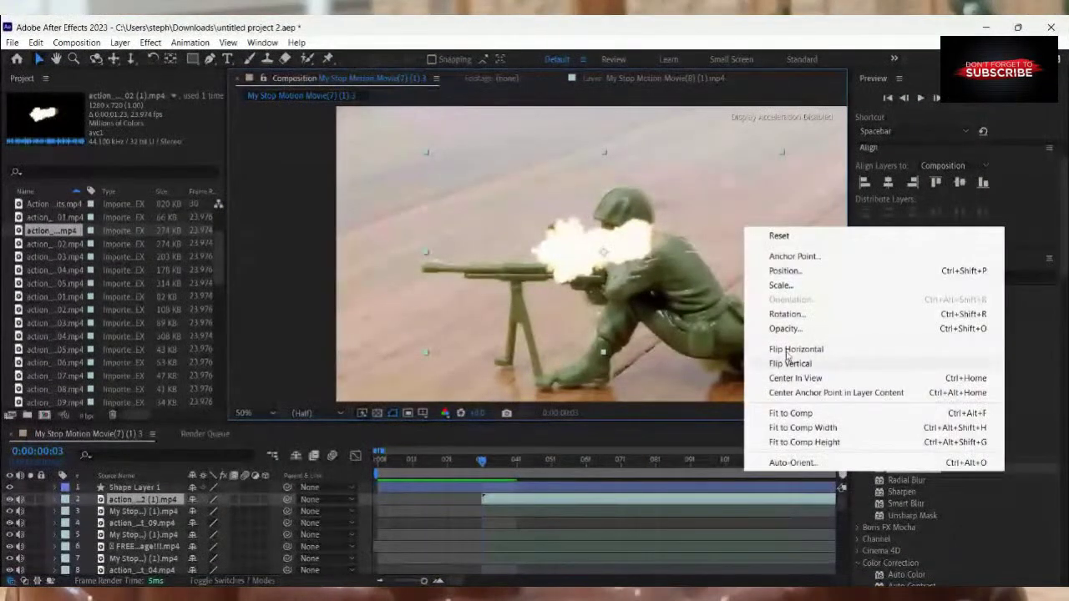
click(787, 351)
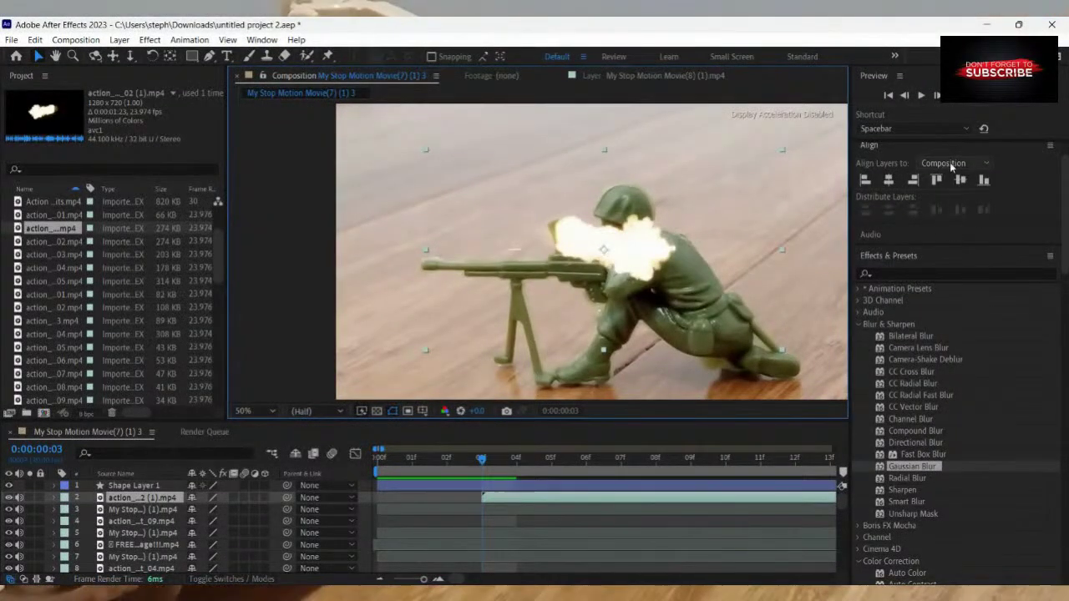
Apply CC Radial Blur to the flash and fit it to the gun's muzzle, scaled to about -123.4%, 133.3% at position -12, 602.
scroll(972, 191, up, 1)
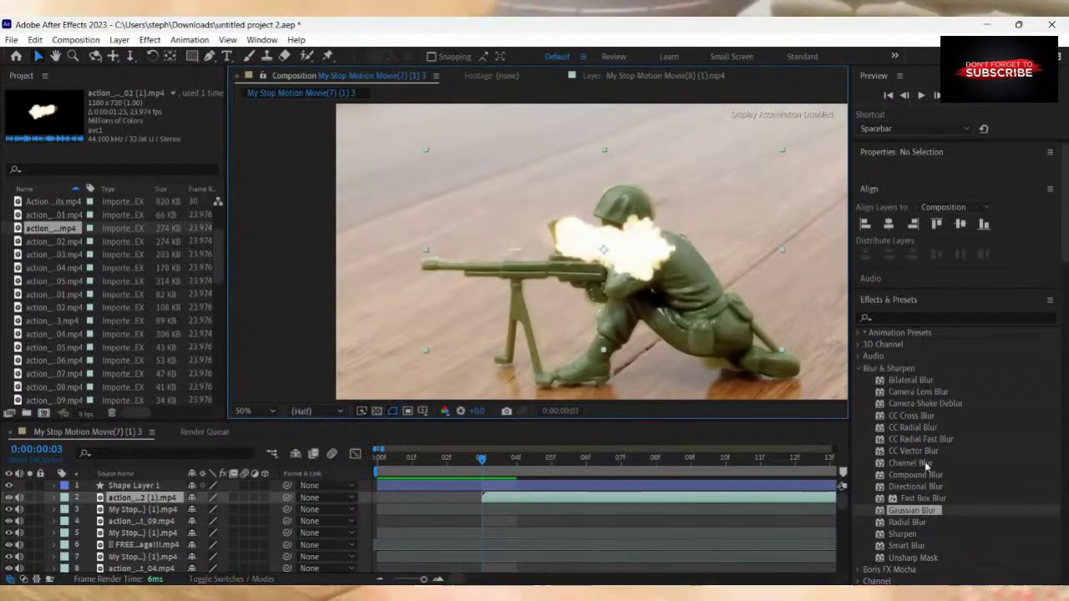
double_click(926, 510)
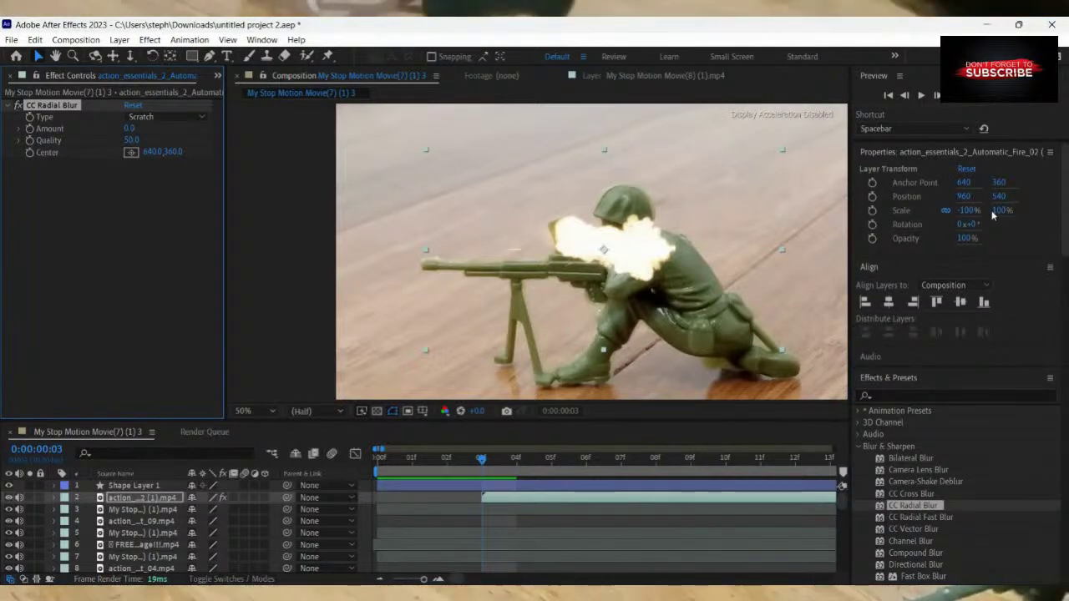
drag(614, 259, 402, 269)
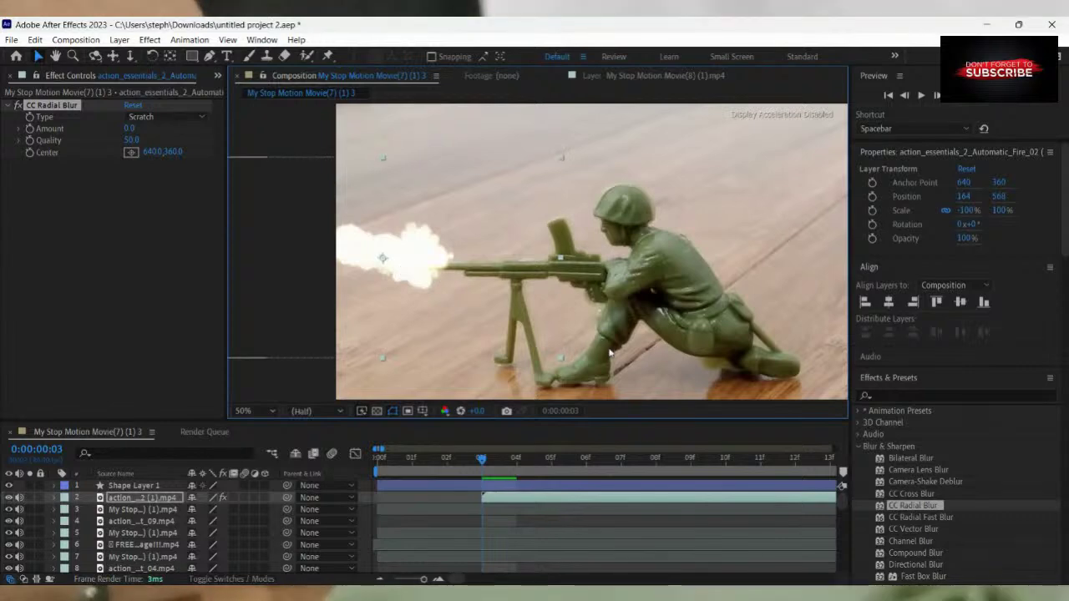
drag(589, 384, 602, 392)
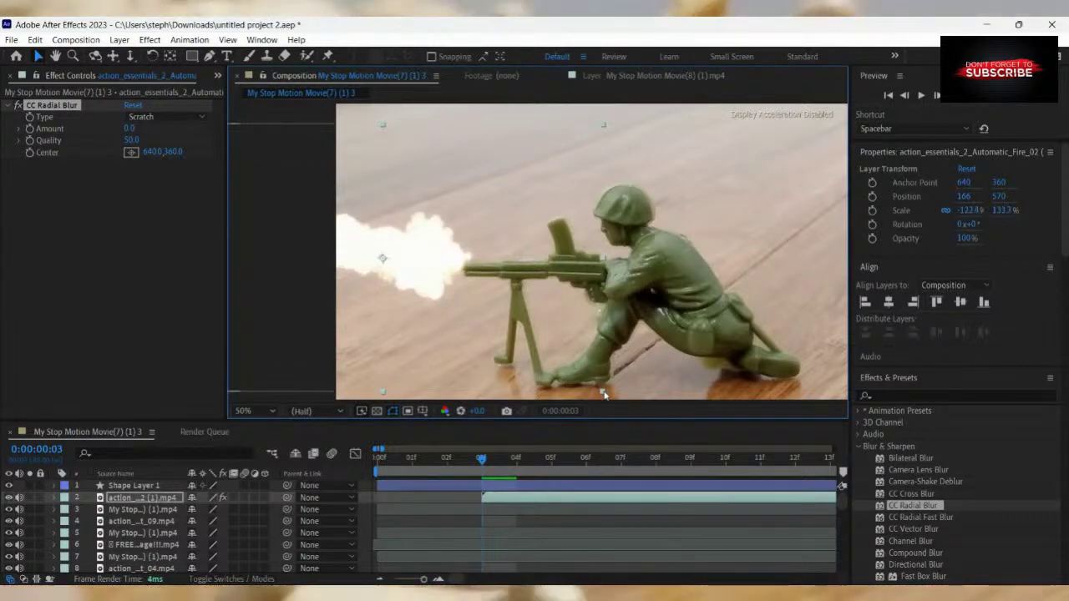
drag(392, 289, 356, 290)
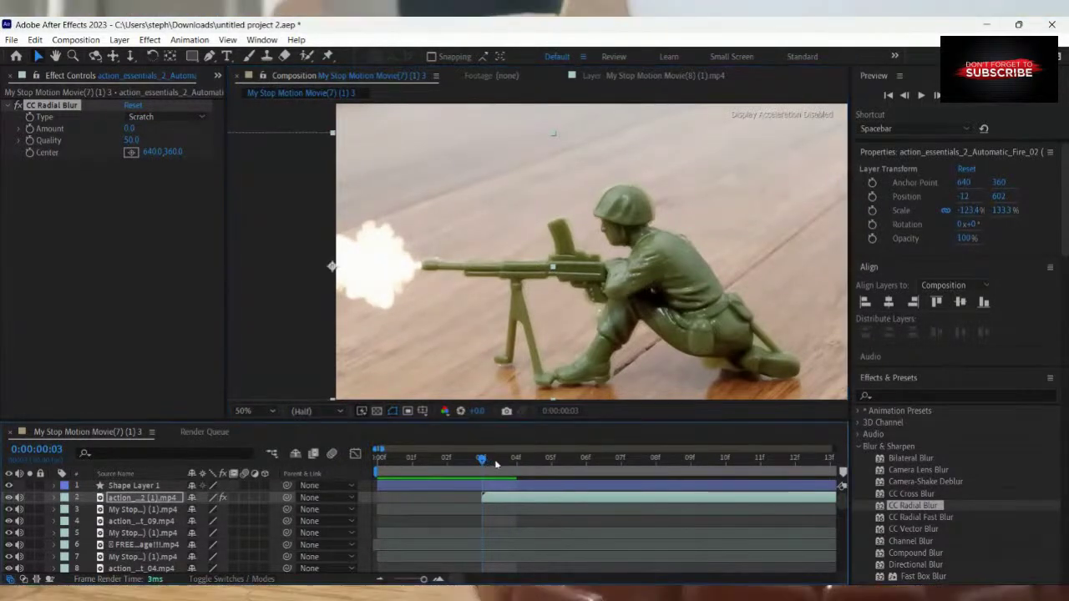
Split the muzzle flash layer at 0:00:00:06, where the gunner's next shot begins.
drag(504, 468, 548, 492)
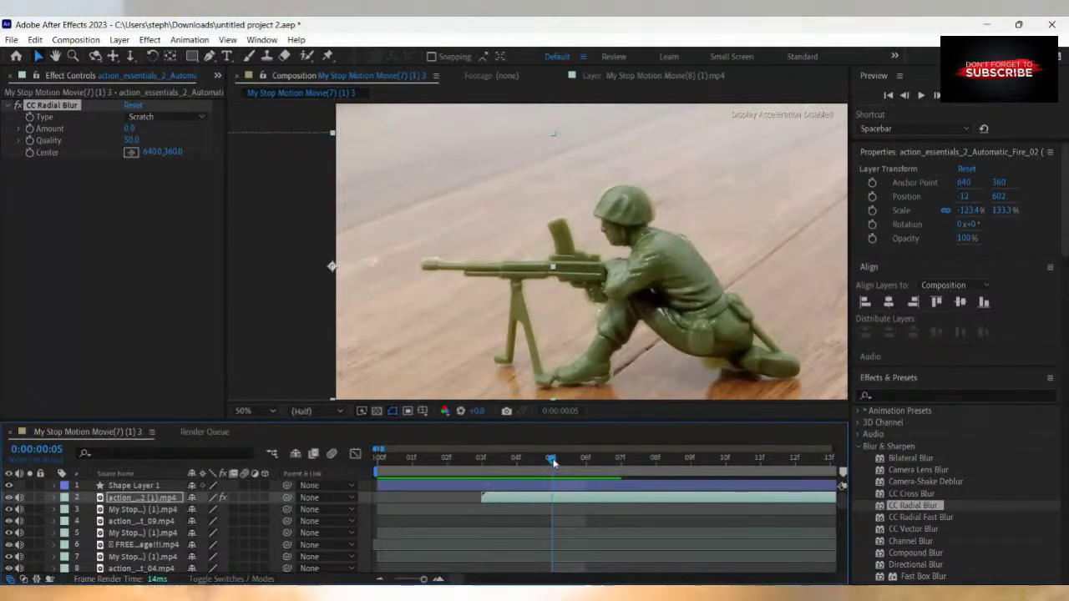
drag(552, 462, 586, 461)
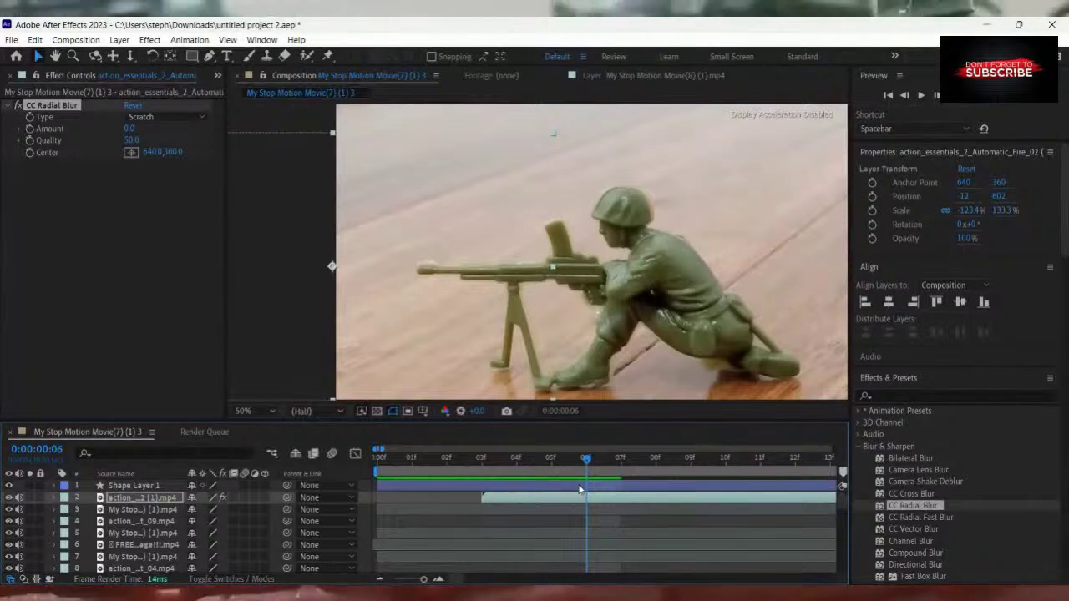
key(ctrl+shift+d)
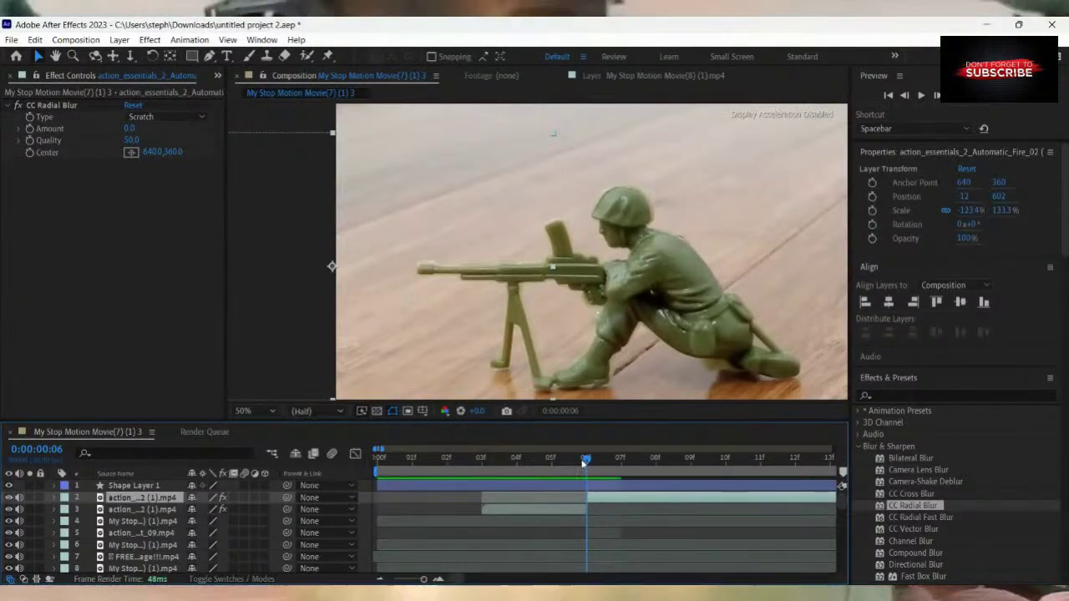
Retime the second flash segment so its burst fires at 0:00:00:06, and align it with the muzzle at position -18, 620.
key(Page_Down)
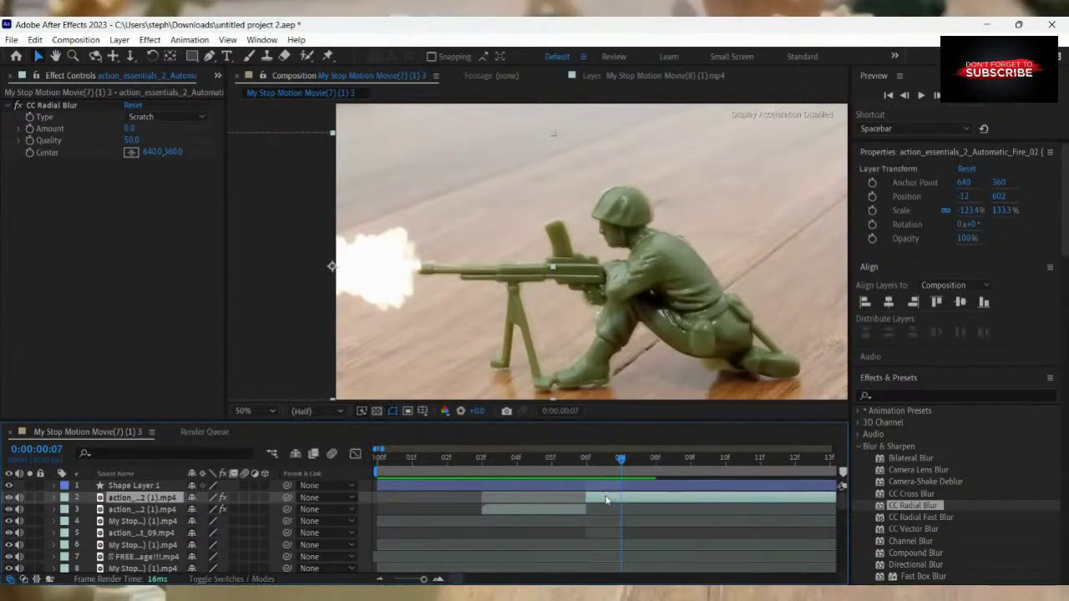
key(Page_Up)
drag(589, 499, 610, 500)
key(alt+Page_Up)
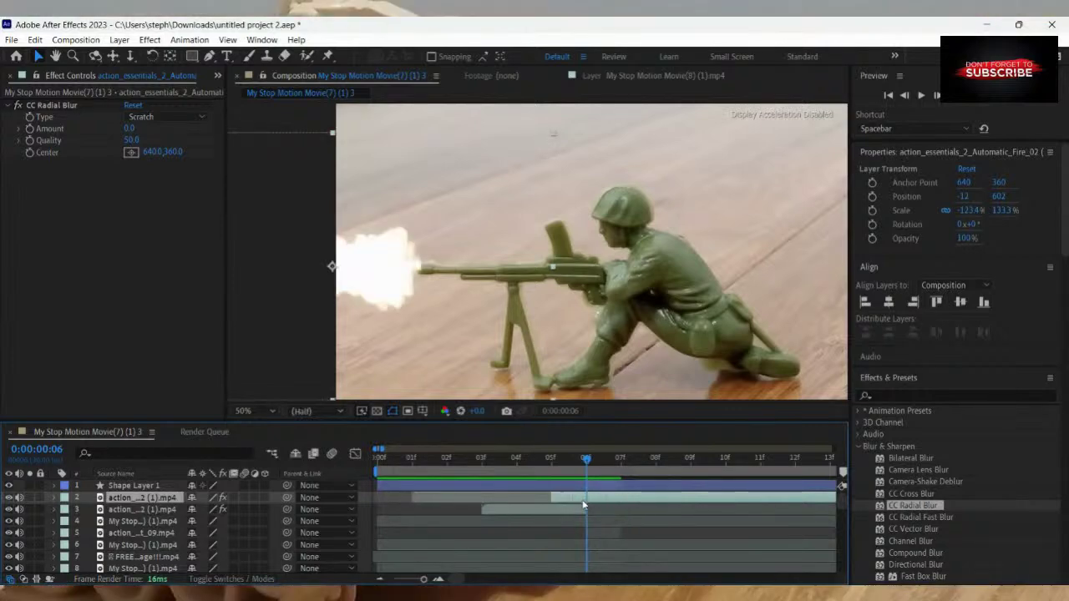
drag(586, 461, 592, 501)
click(578, 466)
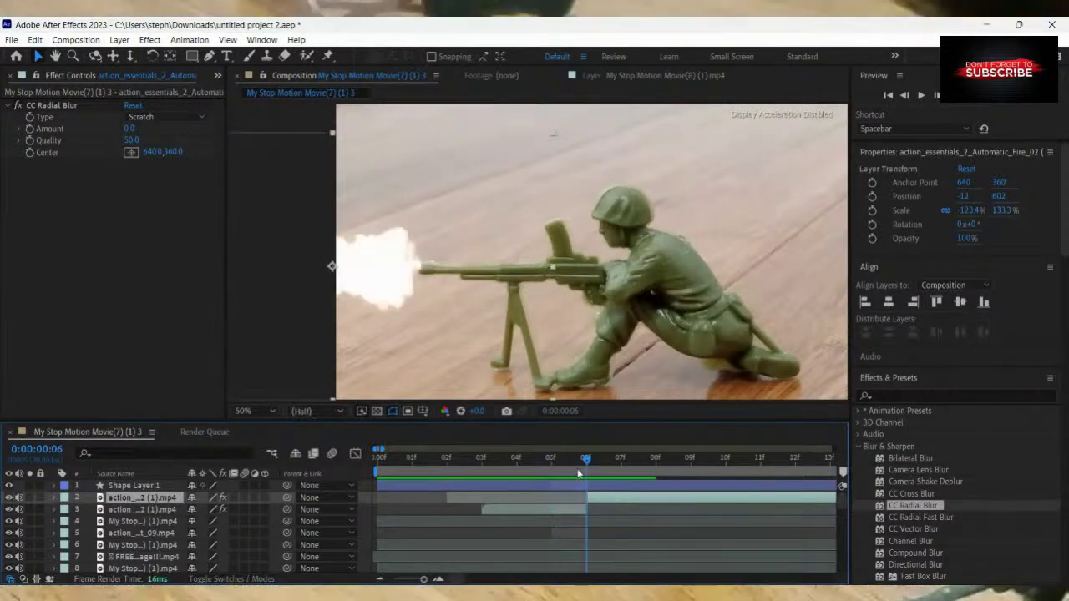
mouse_move(394, 272)
mouse_down()
mouse_move(383, 275)
mouse_move(393, 276)
mouse_up()
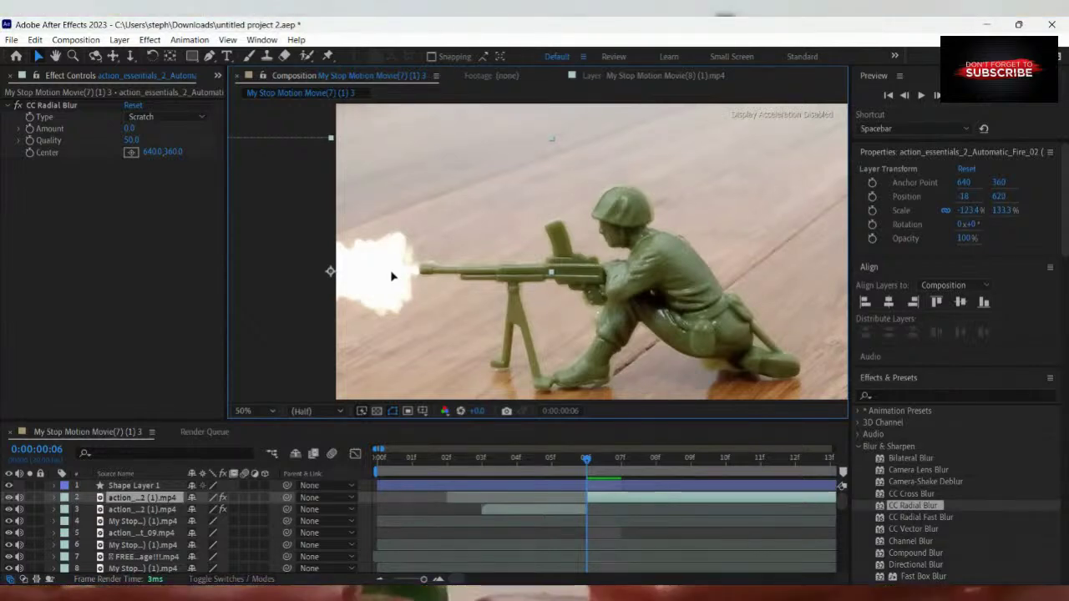
click(9, 75)
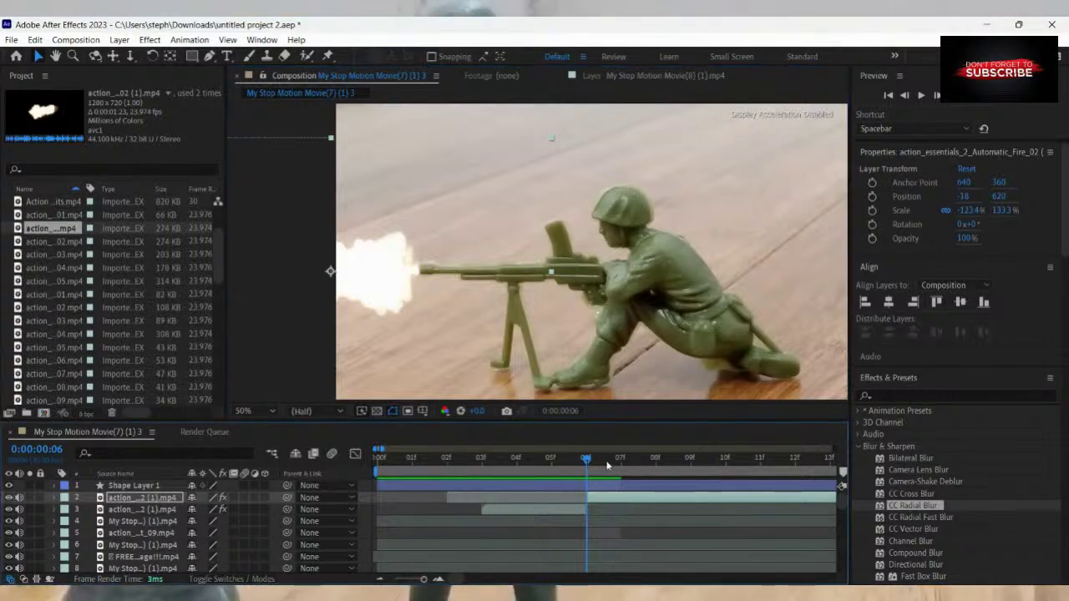
Split the flash again at 0:00:00:09 and retime the new segment so its burst fires on that frame.
drag(623, 468, 679, 478)
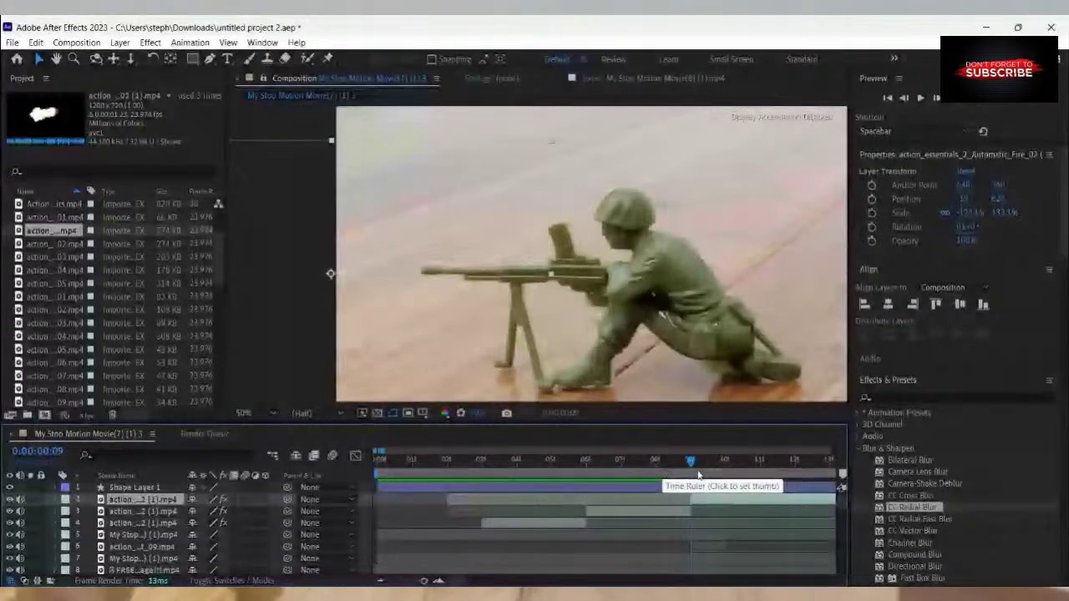
key(Page_Down)
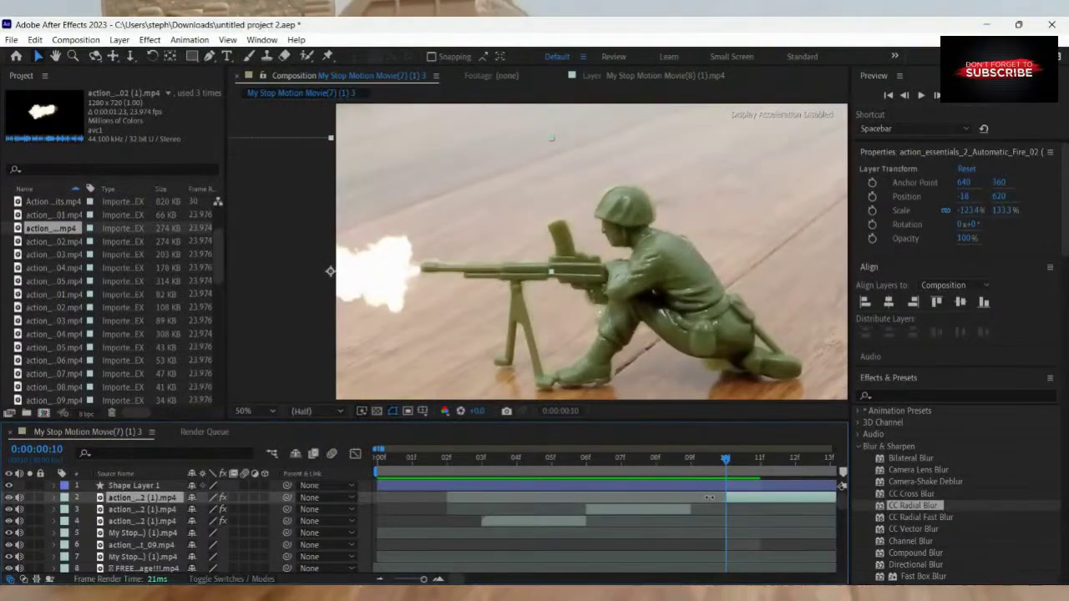
drag(727, 498, 712, 502)
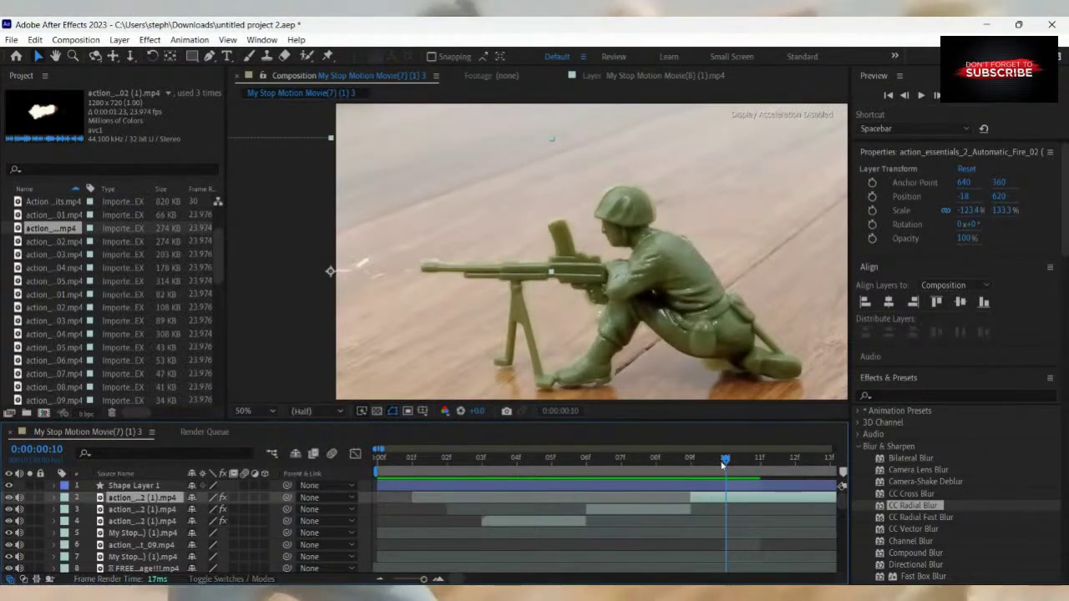
key(Page_Up)
key(Page_Down)
key(Page_Up)
Align the third flash segment with the gun's muzzle at position -16, 608.
click(391, 291)
drag(392, 290, 394, 287)
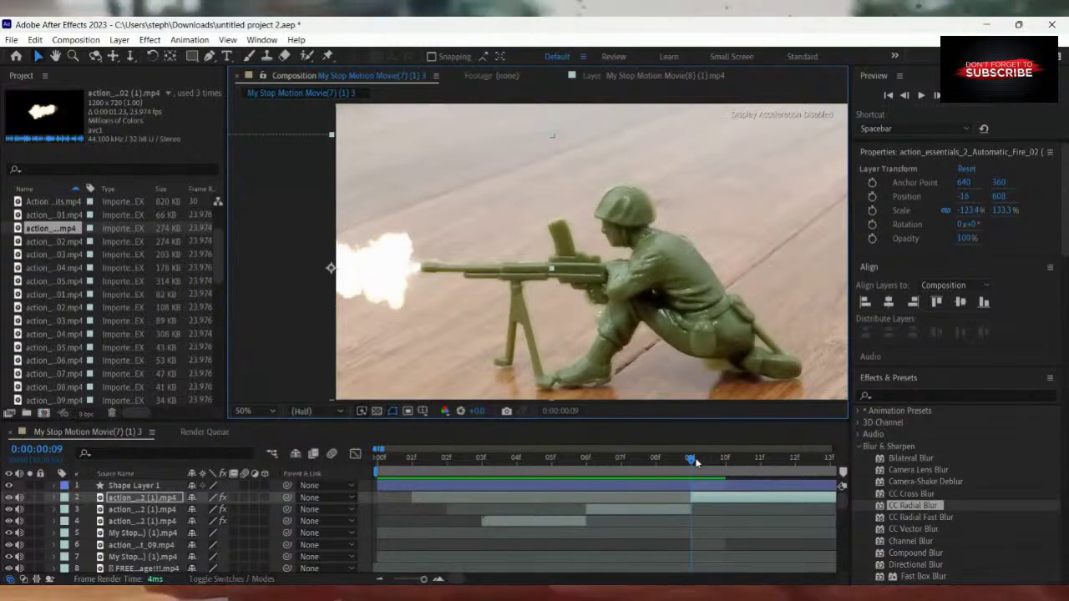
drag(692, 461, 683, 490)
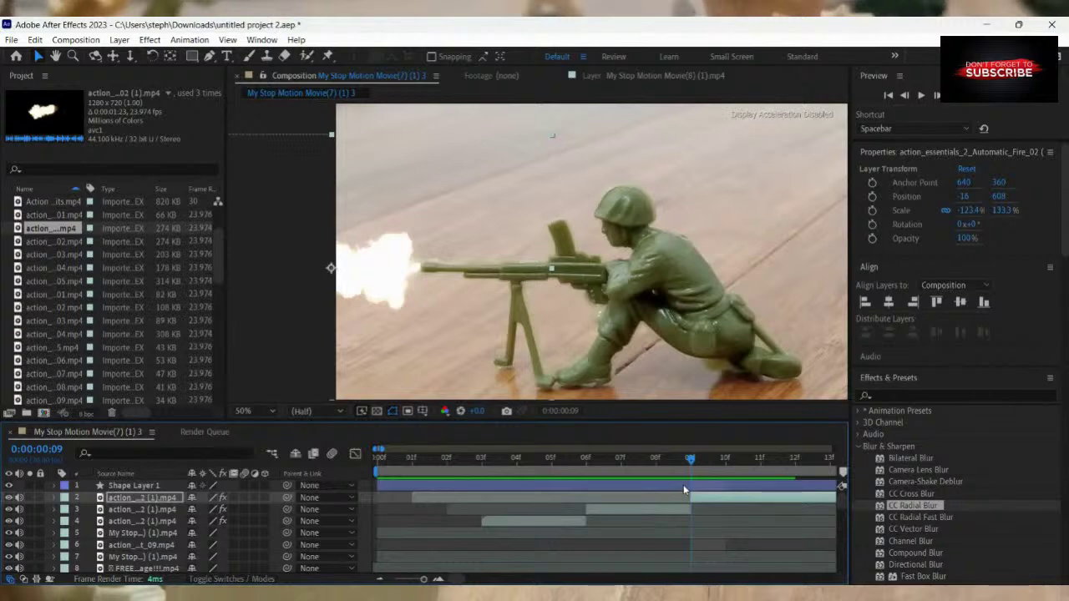
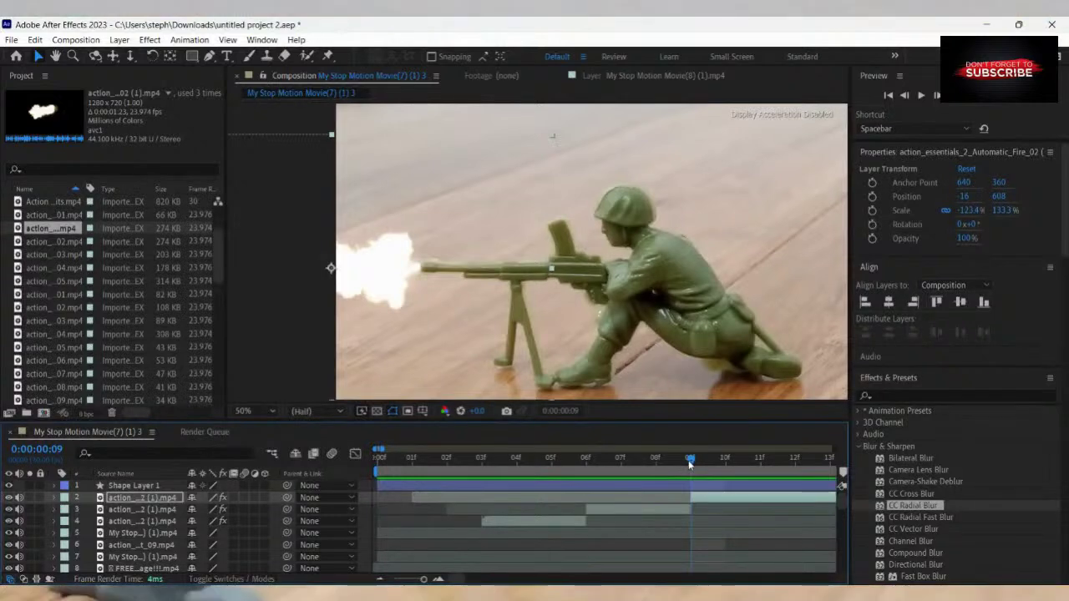
Step through the frames after the third burst and split the flash layer at 0:00:00:13.
drag(726, 469, 823, 489)
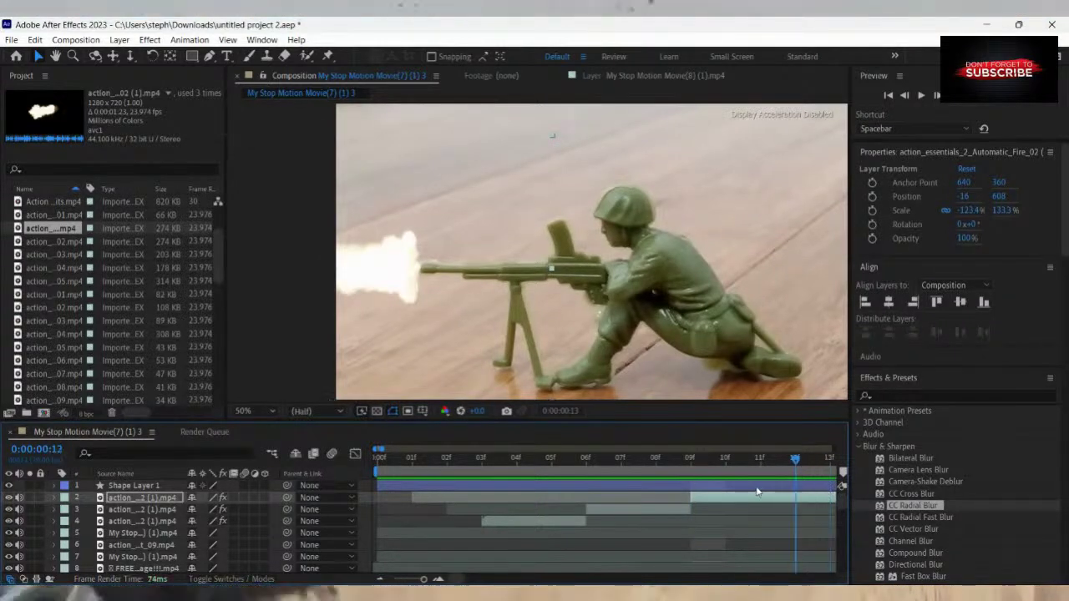
drag(757, 492, 759, 492)
key(Page_Down)
key(Page_Down)
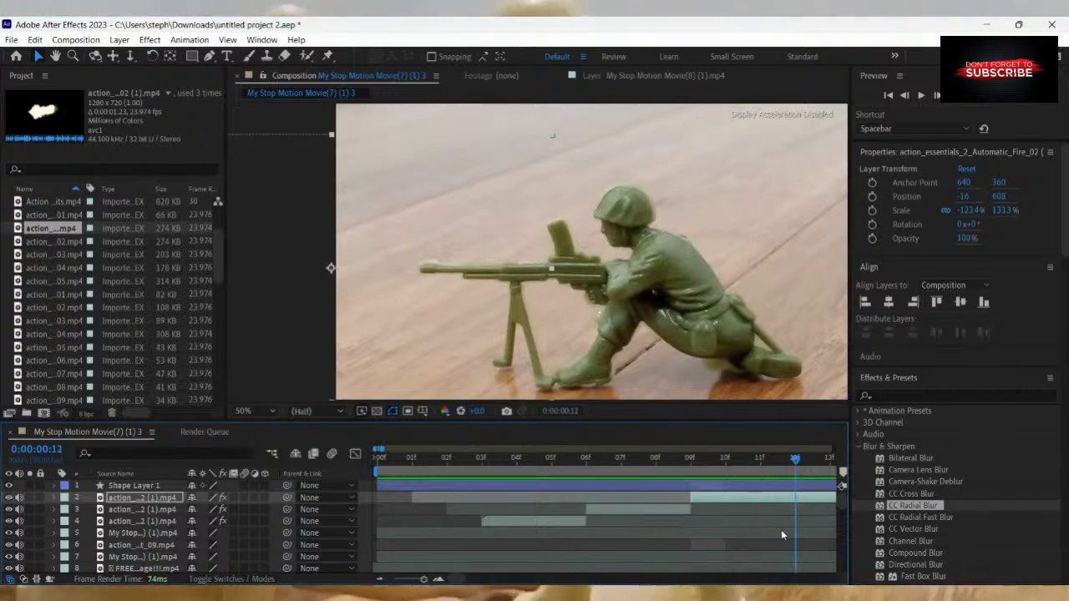
key(Page_Down)
key(Page_Down)
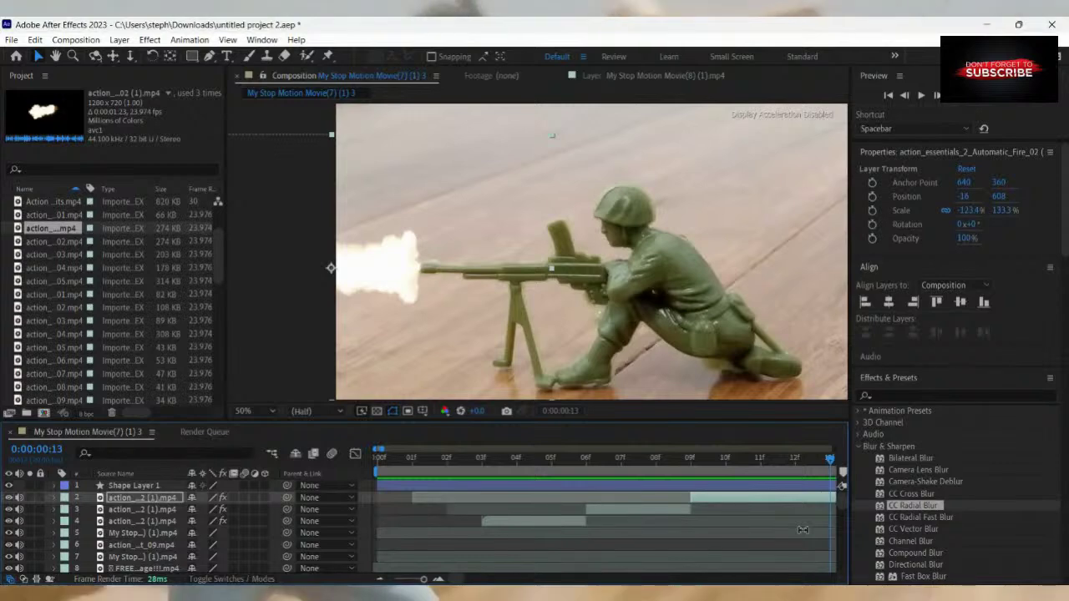
key(ctrl+shift+d)
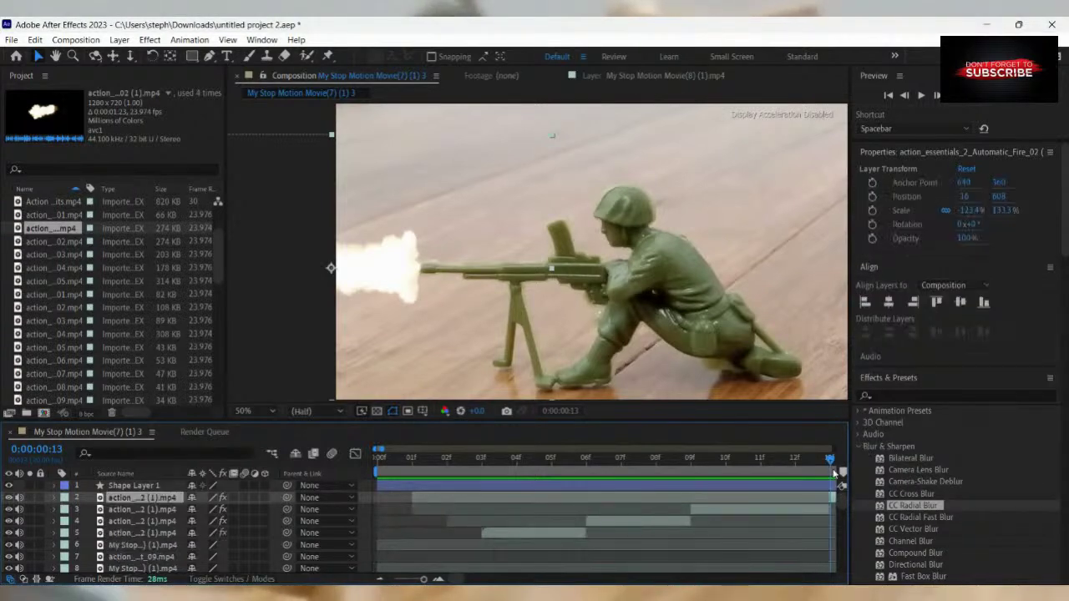
Compare the burst timing frame by frame from 0:00:00:06 onward and start the newest flash segment at 0:00:00:12.
key(Page_Up)
key(Page_Up)
key(Page_Up)
key(Page_Down)
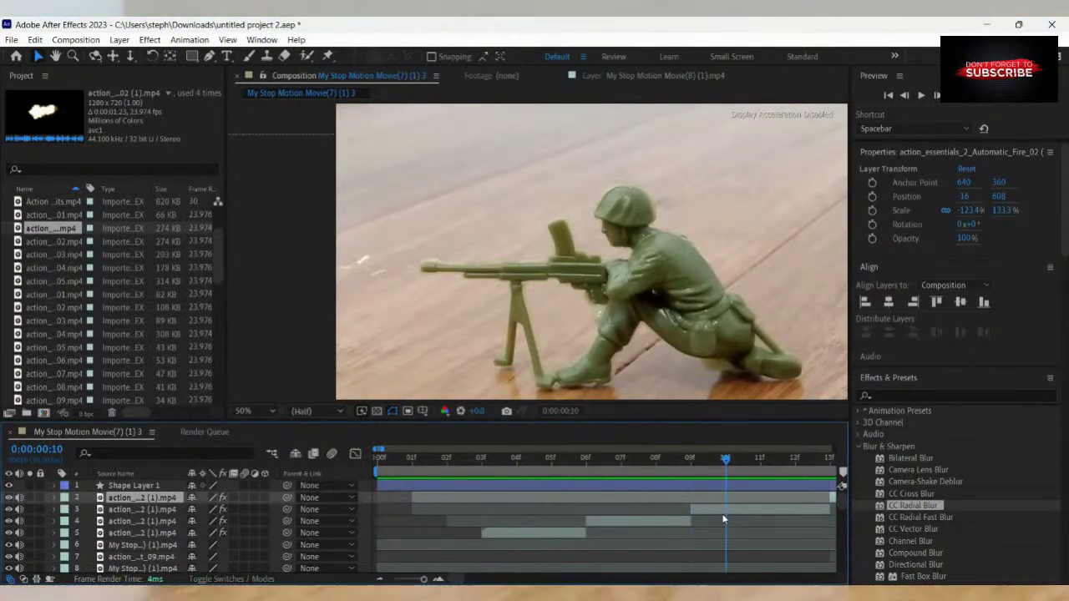
key(Page_Down)
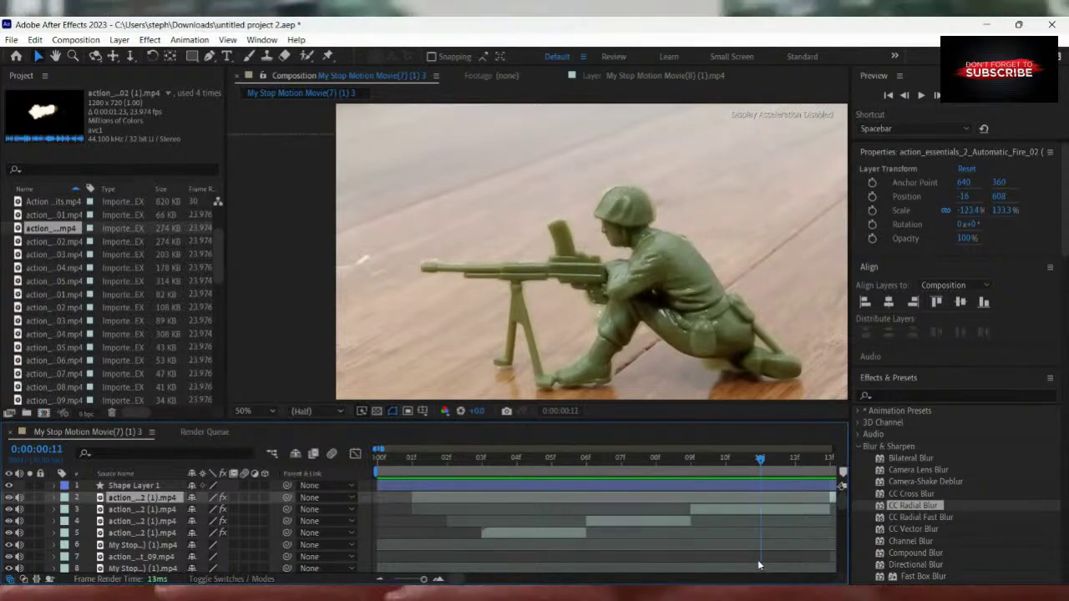
key(Page_Up)
key(Page_Up)
key(Page_Up)
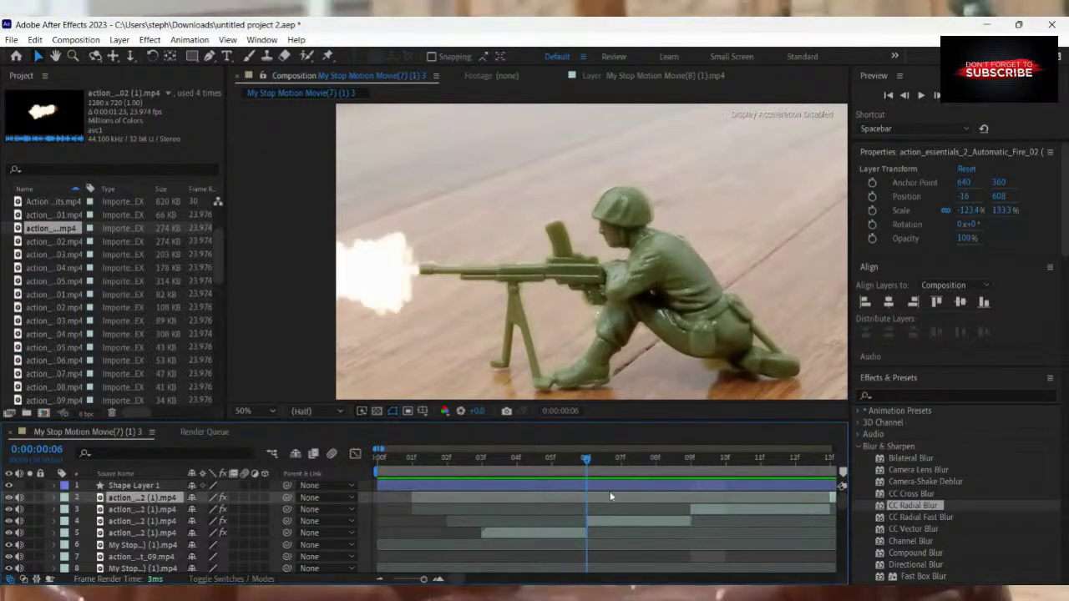
key(Page_Up)
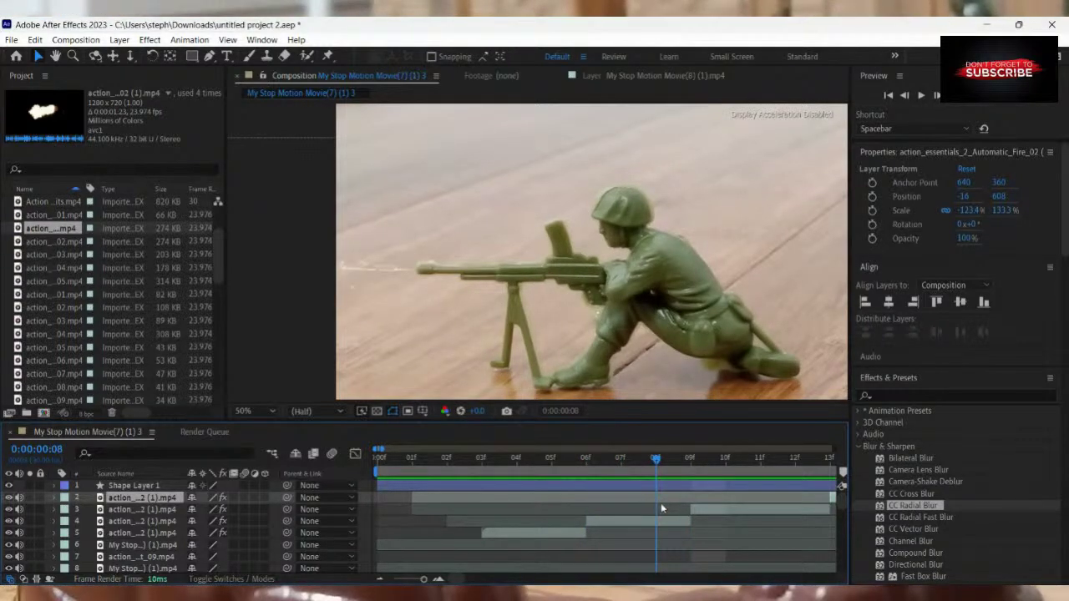
key(Page_Down)
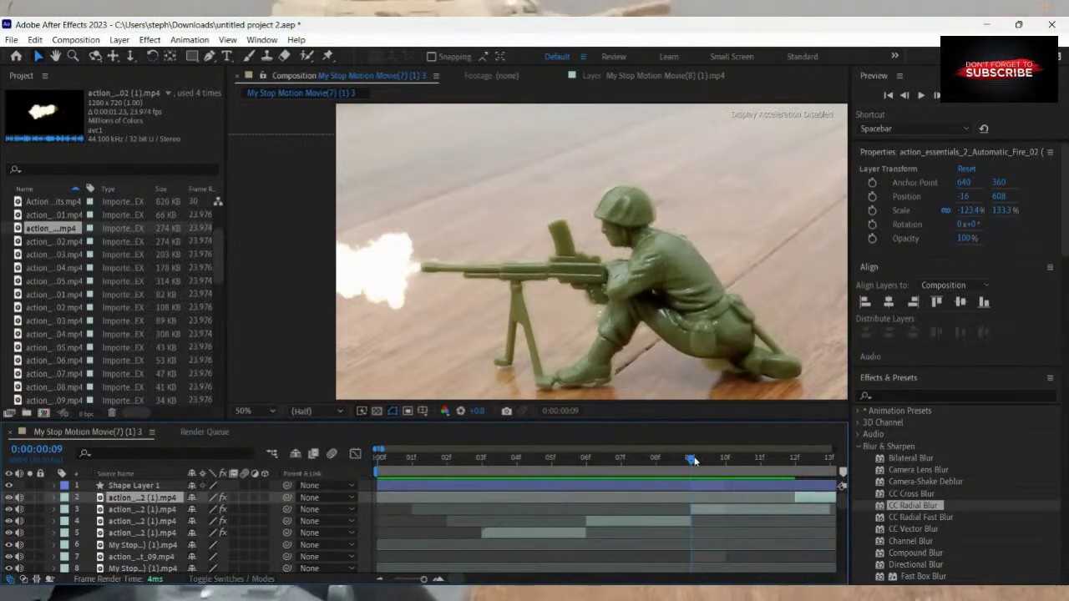
Start the newest flash segment at 0:00:00:11 and compare its burst with the gun on the following frames.
drag(694, 459, 788, 502)
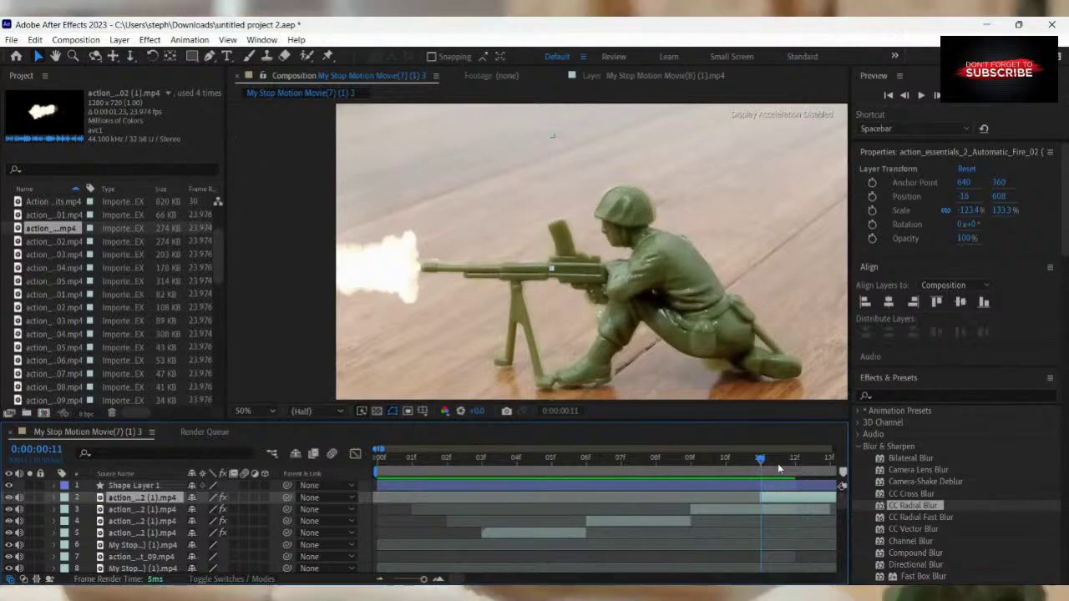
key(Page_Down)
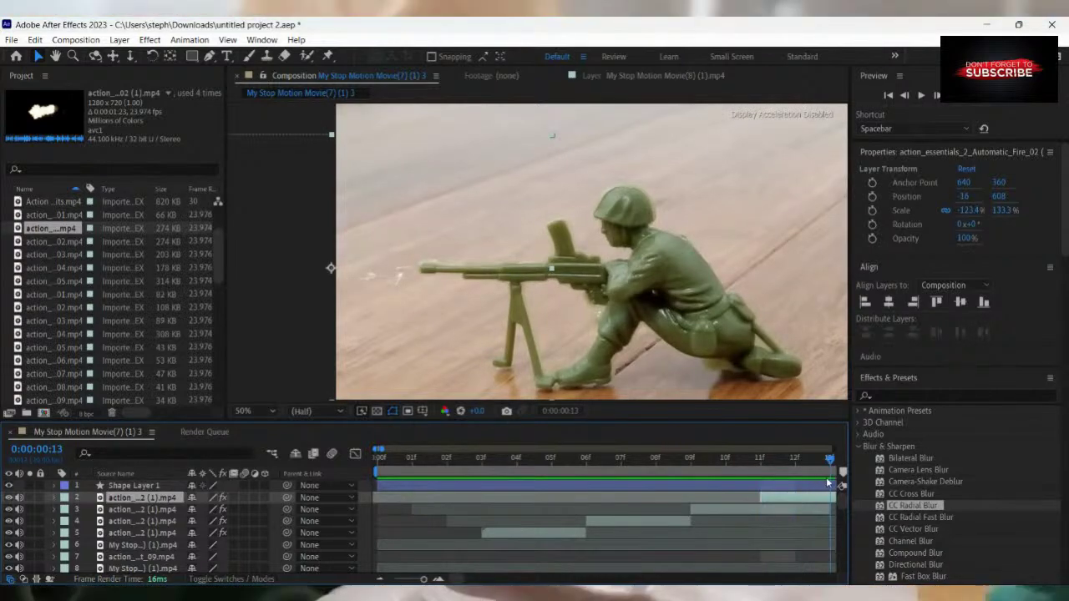
key(Page_Down)
key(Page_Down)
key(Page_Down)
key(Page_Up)
key(Page_Up)
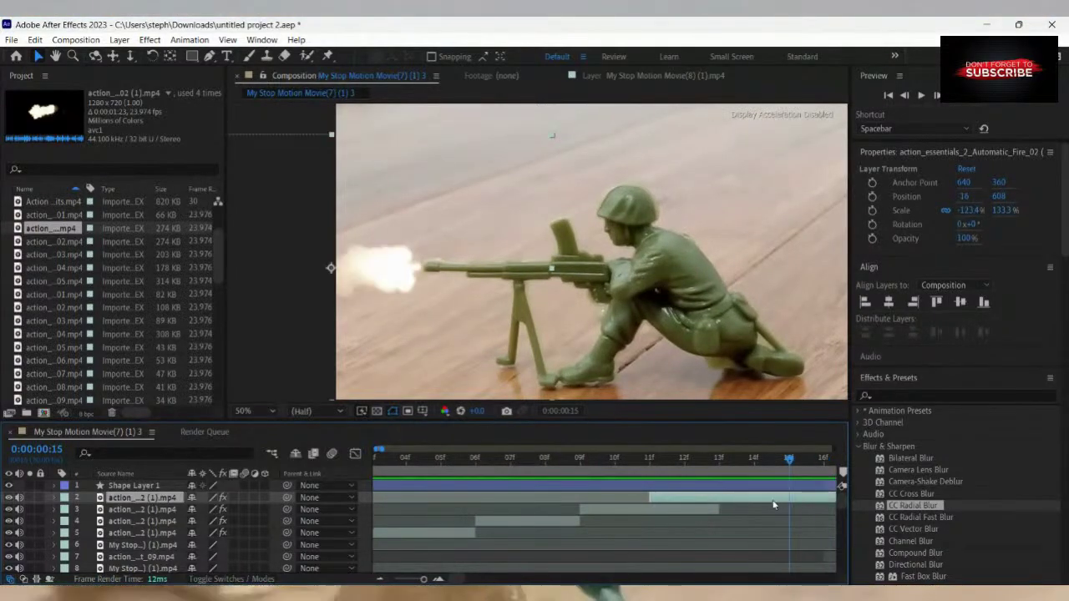
Check the frames between 0:00:00:11 and 0:00:00:16 and split the flash layer at 0:00:00:14.
key(Page_Down)
key(Page_Up)
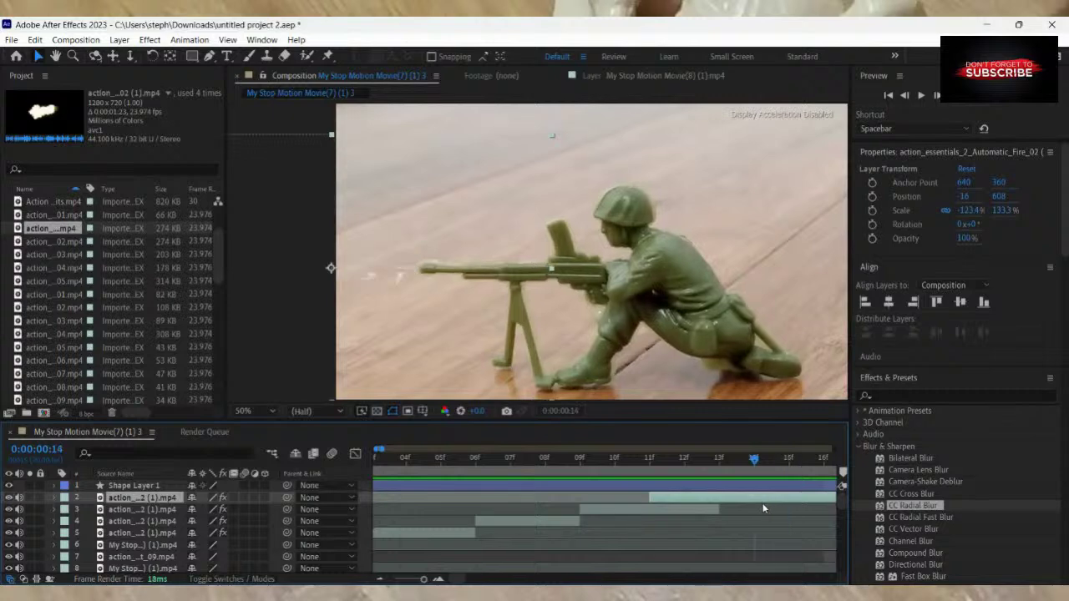
key(Page_Up)
key(Page_Up)
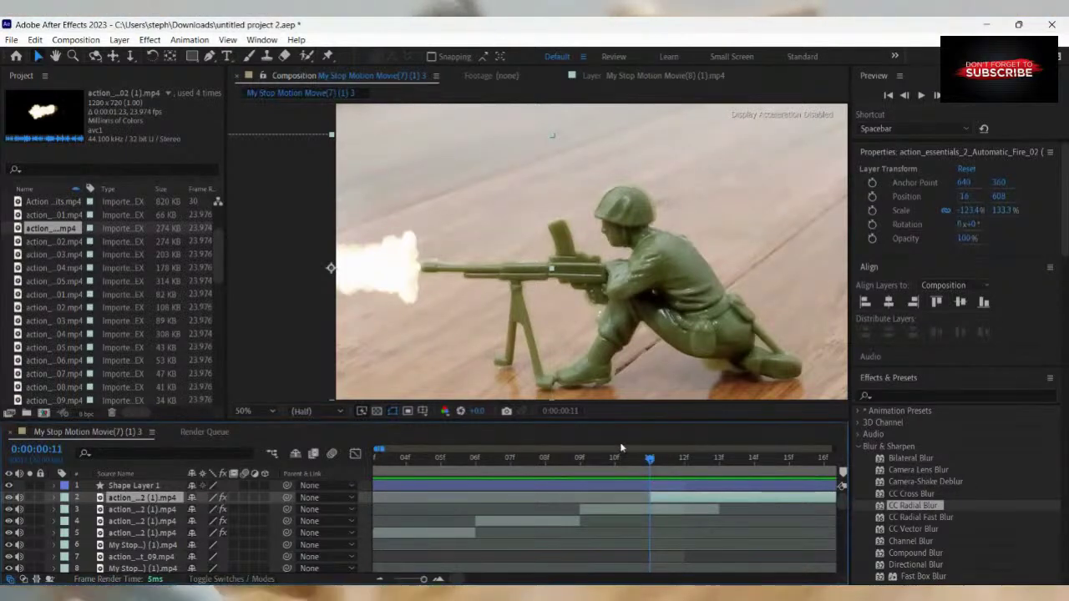
drag(652, 462, 747, 475)
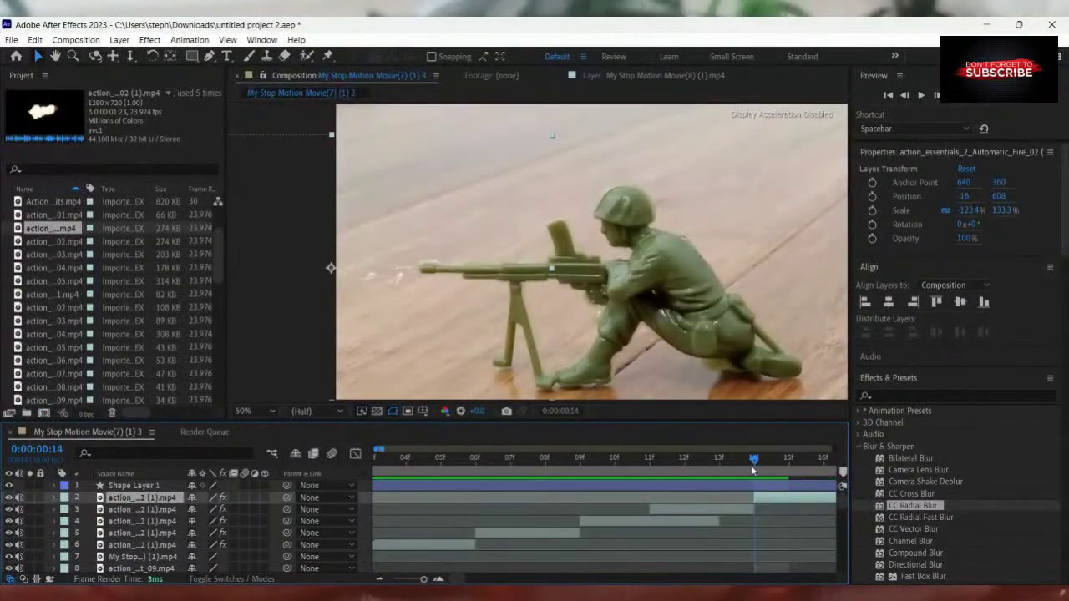
Retime the new flash segment to start at 0:00:00:14 and align it with the muzzle at position -18, 614.
drag(754, 462, 771, 462)
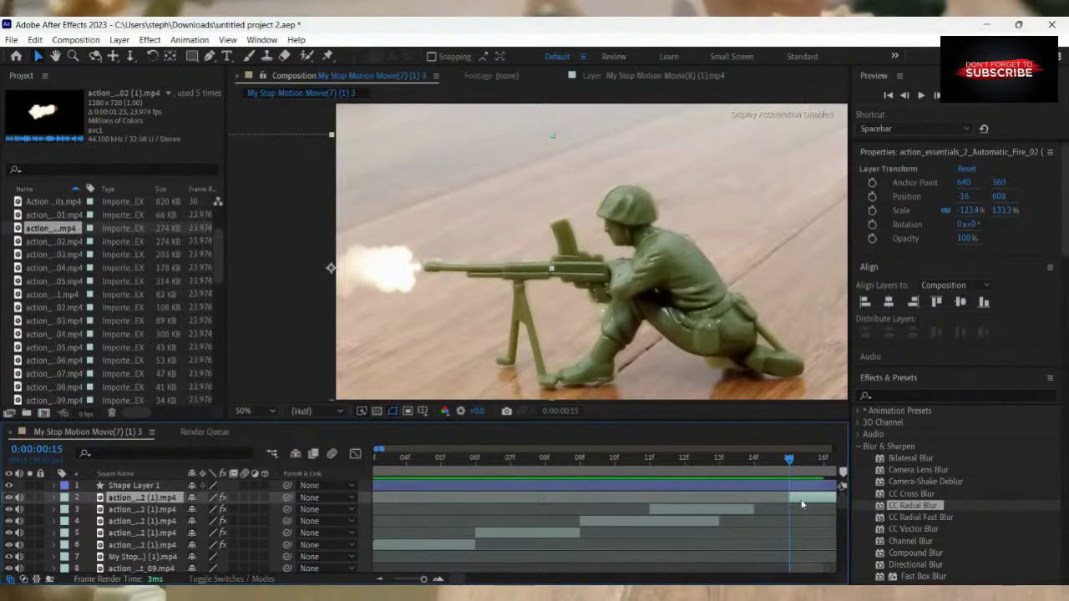
drag(803, 497, 769, 498)
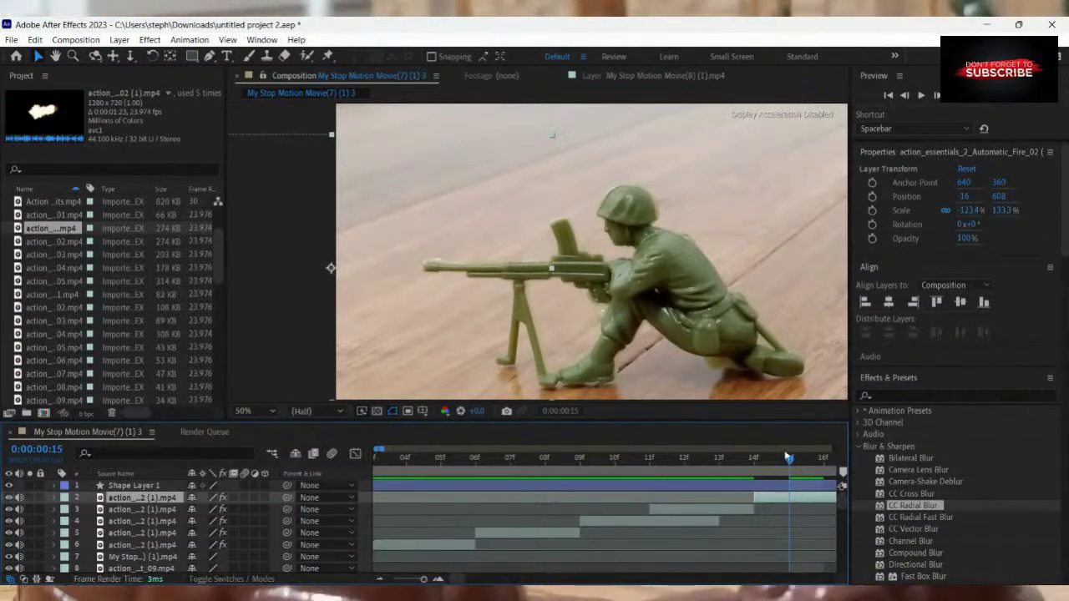
drag(781, 455, 753, 467)
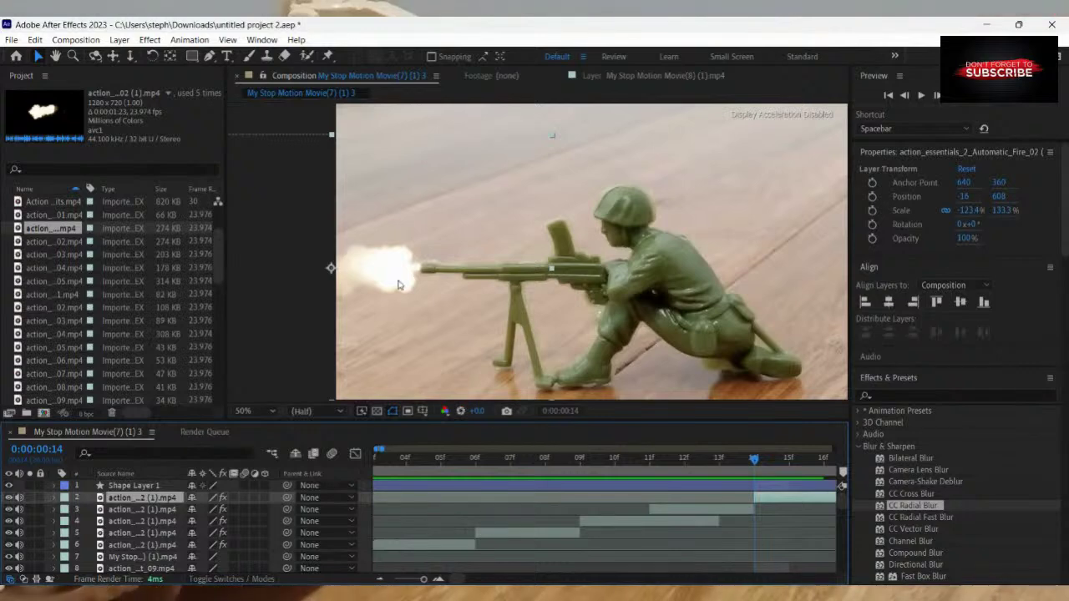
drag(399, 286, 389, 286)
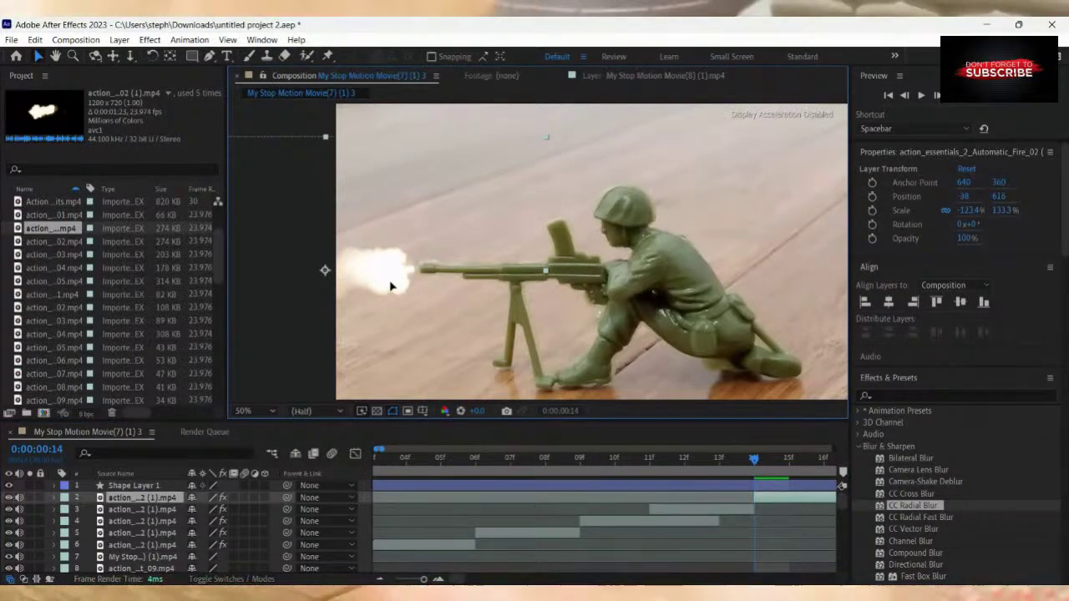
drag(397, 285, 395, 280)
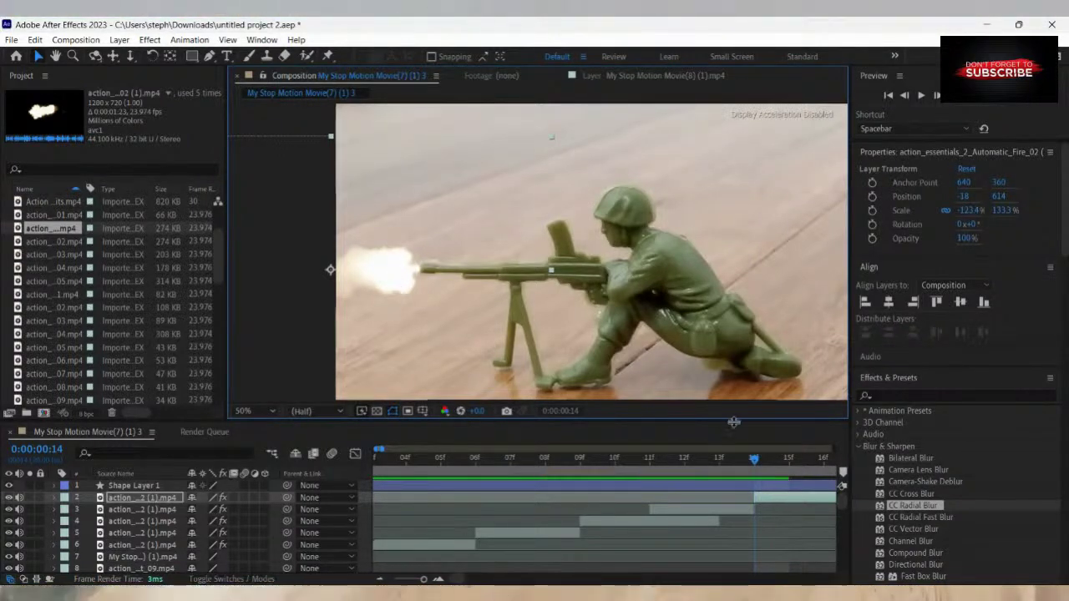
Split the flash layer at 0:00:00:17 and delete the part after that frame.
drag(754, 460, 837, 534)
drag(739, 532, 534, 516)
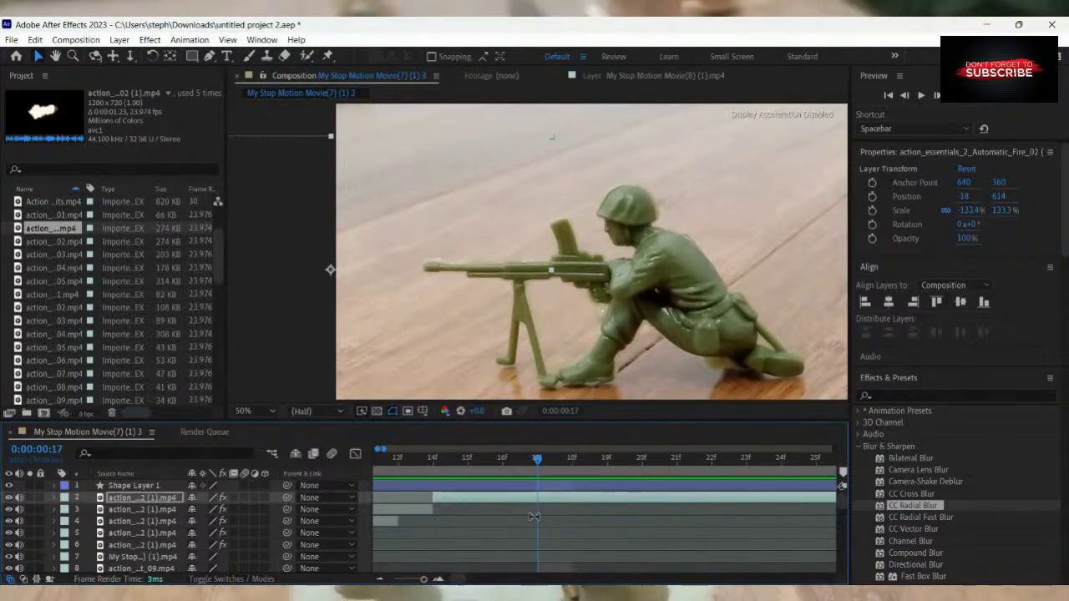
key(ctrl+shift+d)
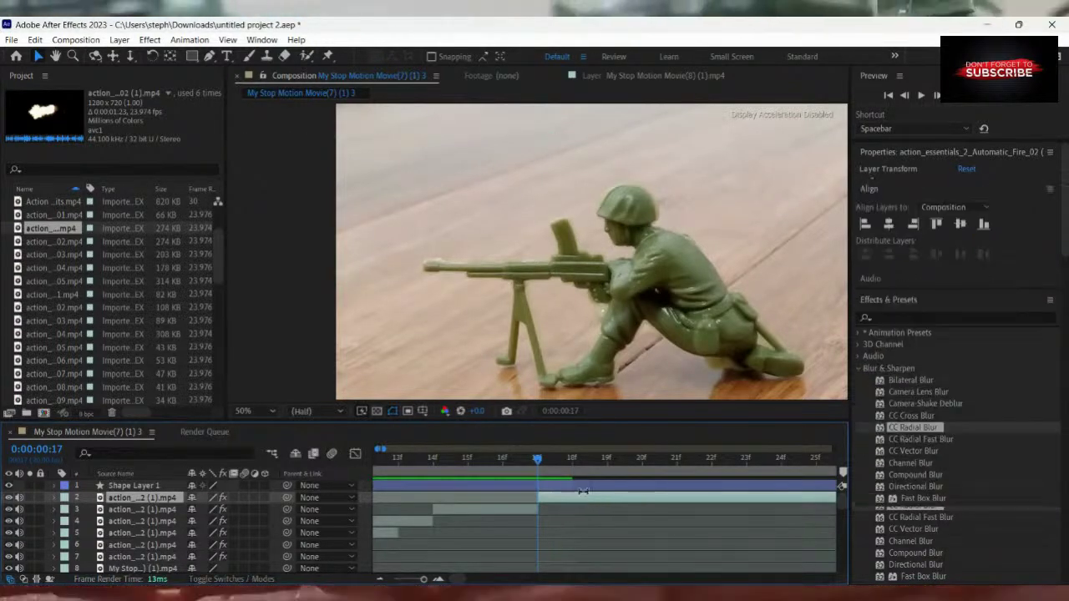
key(Delete)
Add the Automatic_Fire_03 clip at 0:00:00:17 and fit it to the muzzle with scale -166.9, 172.2% and position -128, 588.
drag(537, 461, 611, 496)
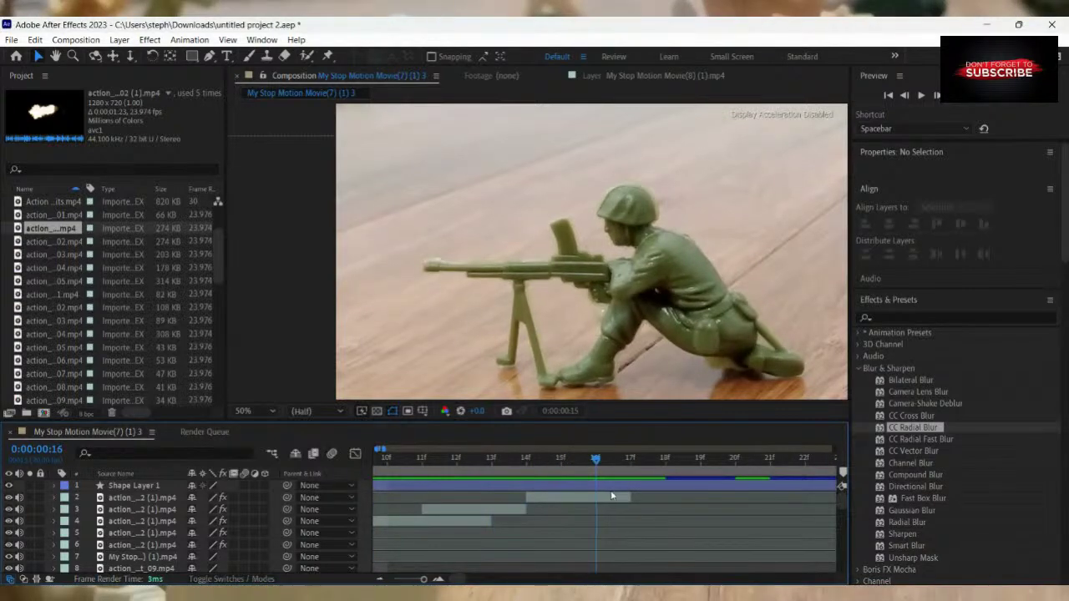
click(47, 253)
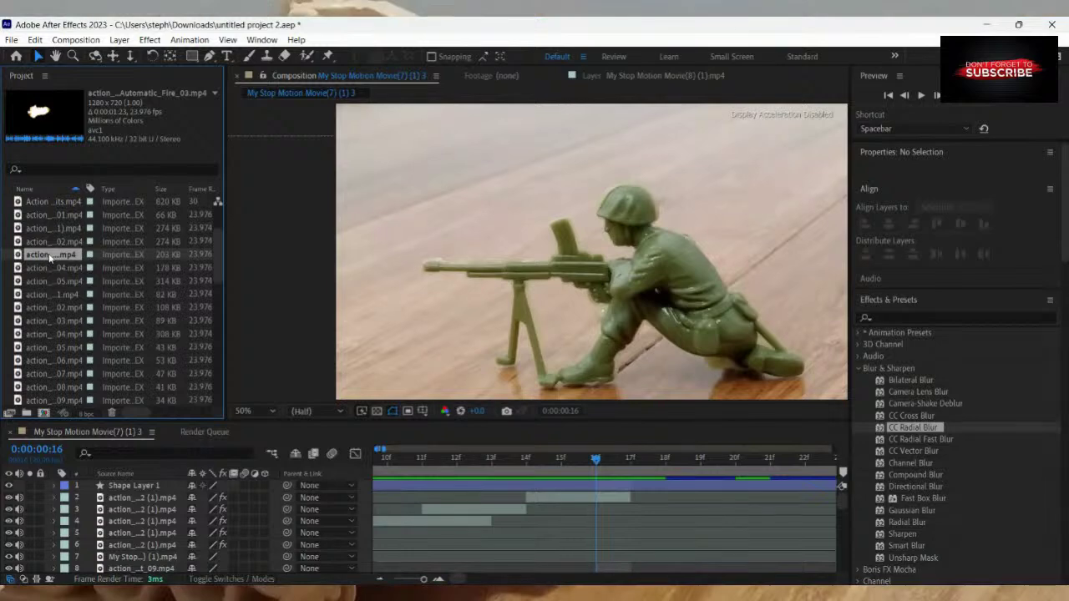
mouse_move(77, 258)
mouse_down()
mouse_move(271, 326)
mouse_move(632, 519)
mouse_up()
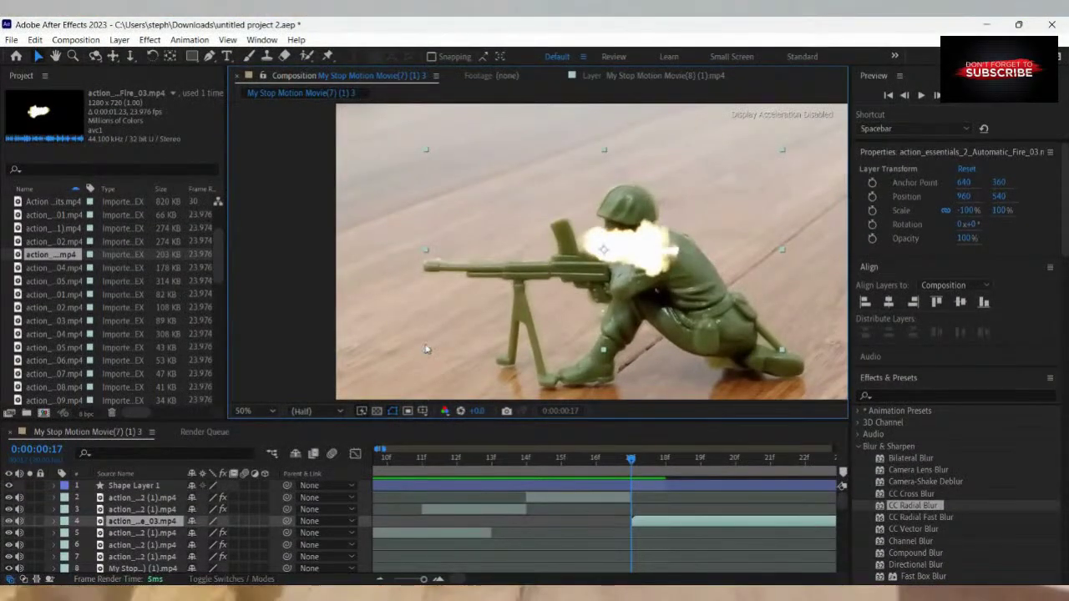
drag(426, 350, 314, 411)
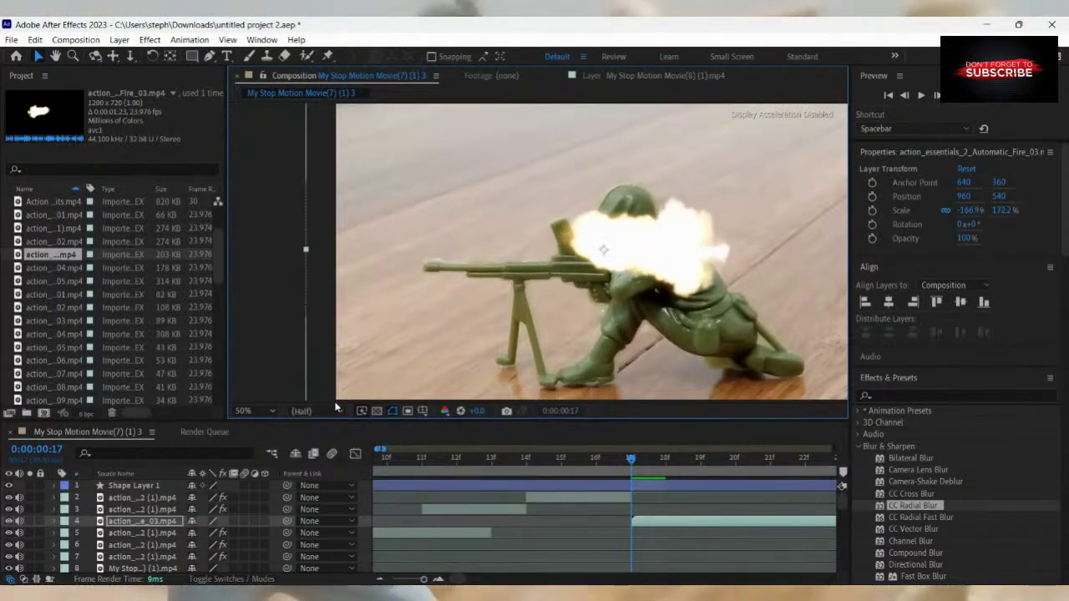
drag(691, 243, 381, 263)
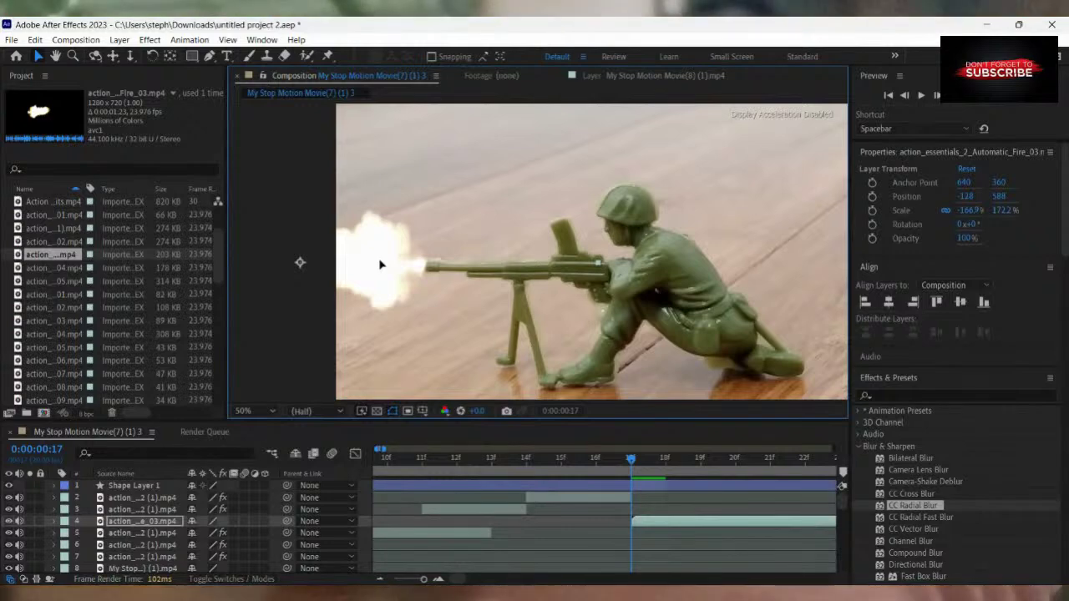
Split the Automatic_Fire_03 layer at 0:00:00:20 and 0:00:00:23 and delete the piece between the two cuts.
drag(631, 457, 725, 527)
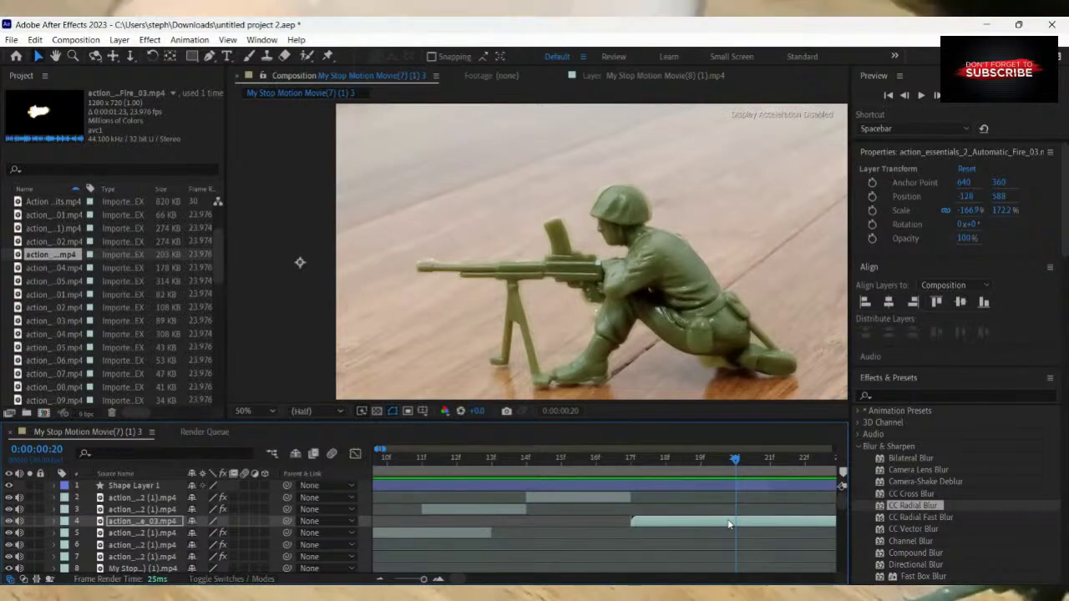
key(ctrl+shift+d)
key(ctrl+shift+d)
drag(738, 462, 815, 503)
key(space)
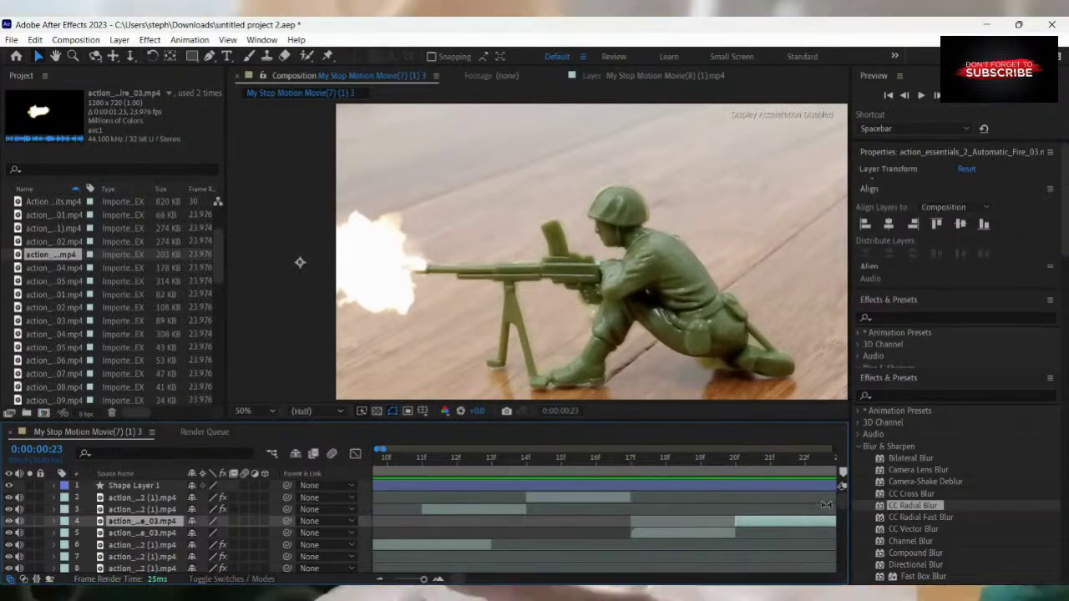
key(ctrl+d)
click(775, 534)
key(Delete)
key(space)
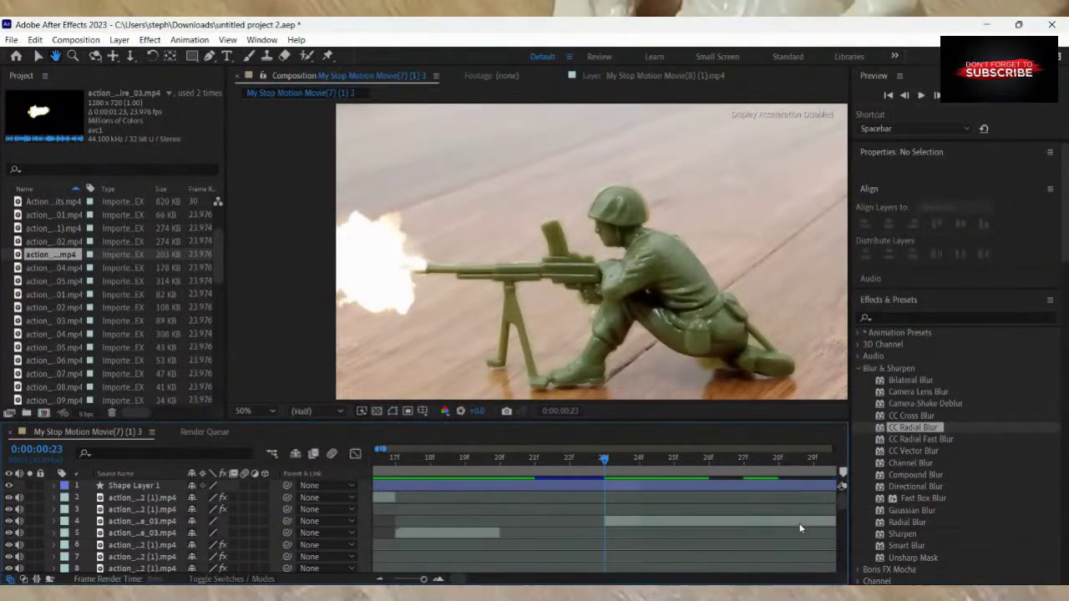
Start the remaining Automatic_Fire_03 segment at 0:00:00:20 and fit it to the muzzle with scale -127.1, 131.2% and position -48, 598.
drag(681, 511, 576, 510)
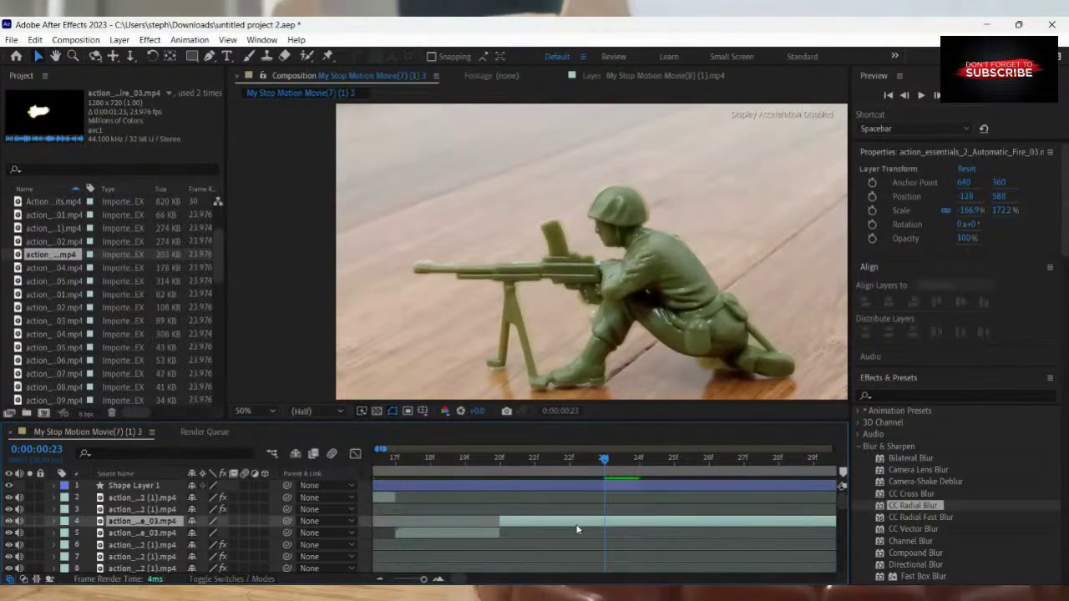
drag(604, 459, 439, 565)
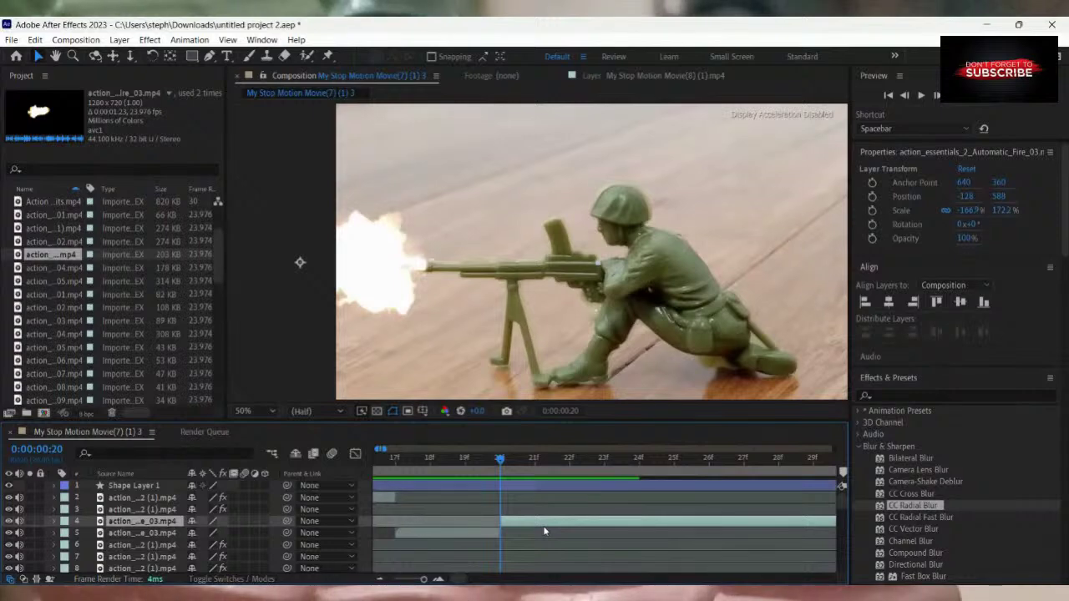
click(406, 281)
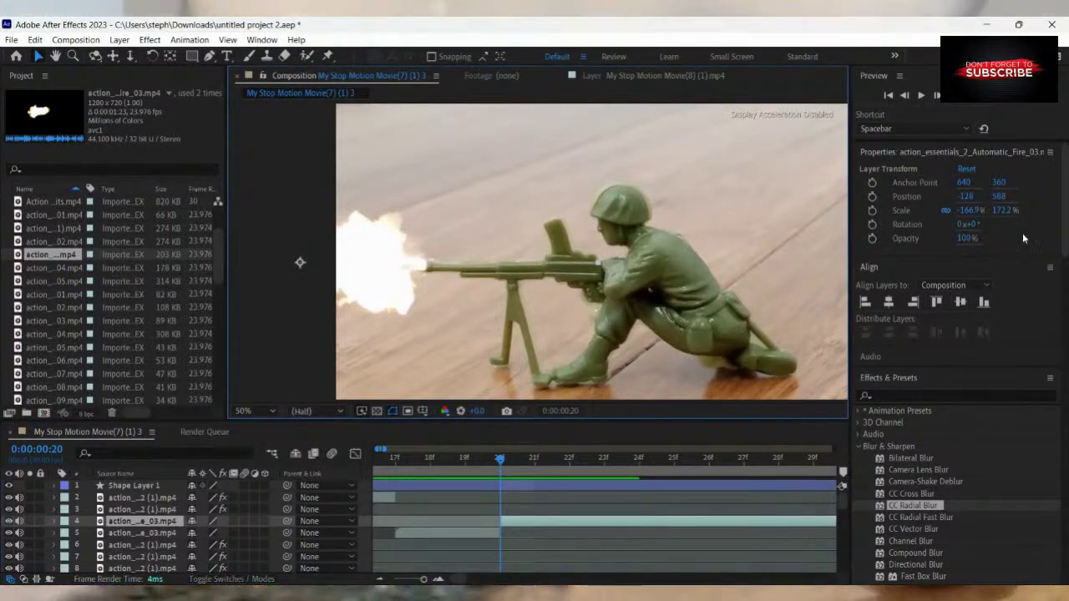
click(1002, 210)
drag(976, 213, 975, 213)
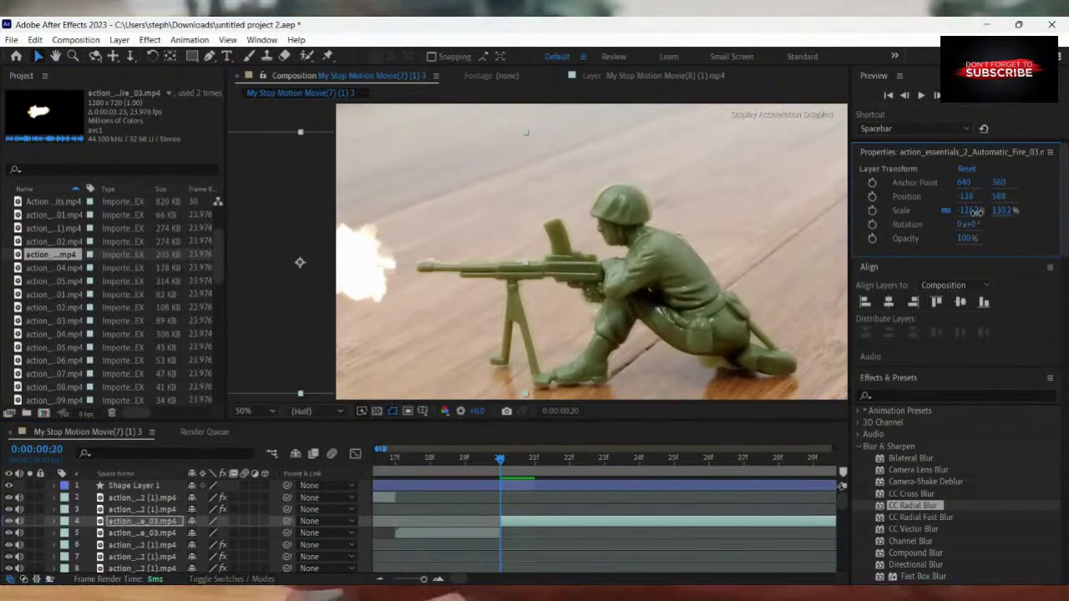
drag(357, 275, 380, 278)
Preview the timing of the muzzle bursts from the start of the composition.
drag(502, 462, 460, 464)
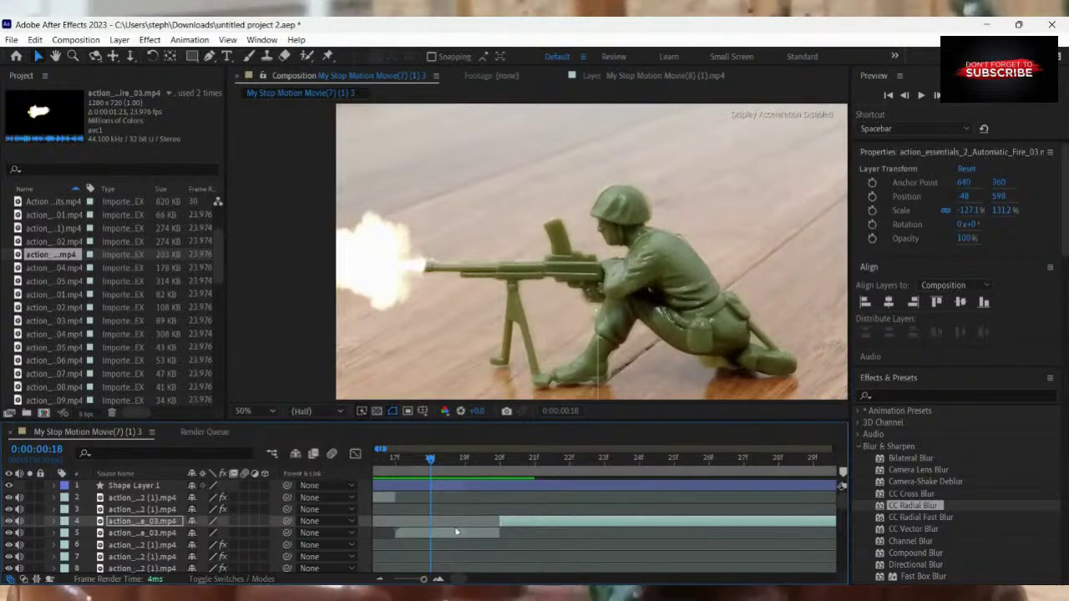
key(space)
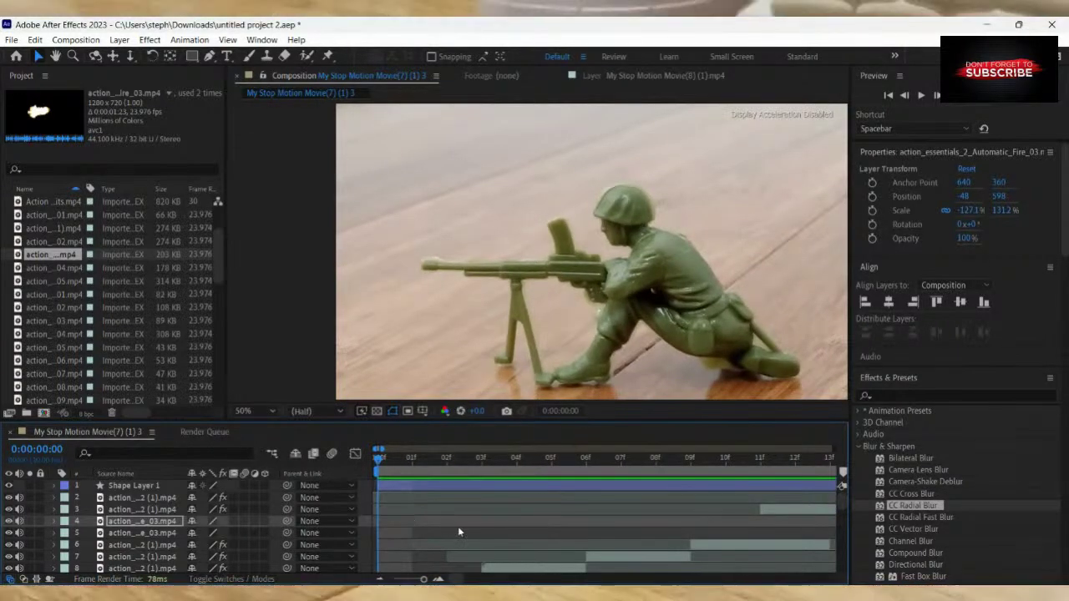
click(457, 526)
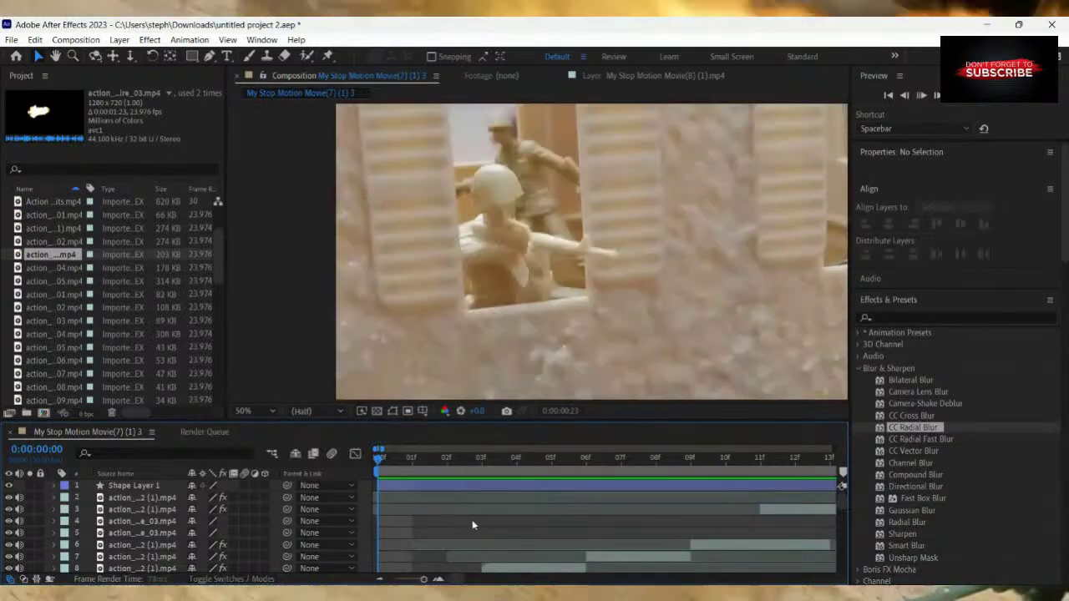
Move the smaller Automatic_Fire_03 segment to start at 0:00:00:17 and delete the larger segment it replaces.
drag(605, 461, 487, 524)
drag(573, 521, 469, 524)
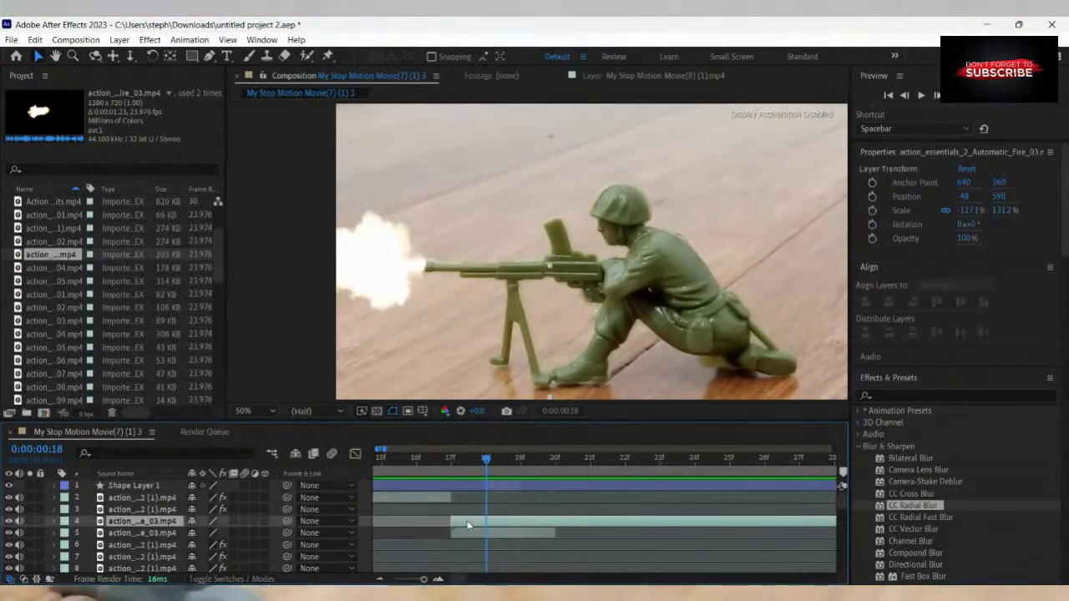
click(458, 532)
key(Delete)
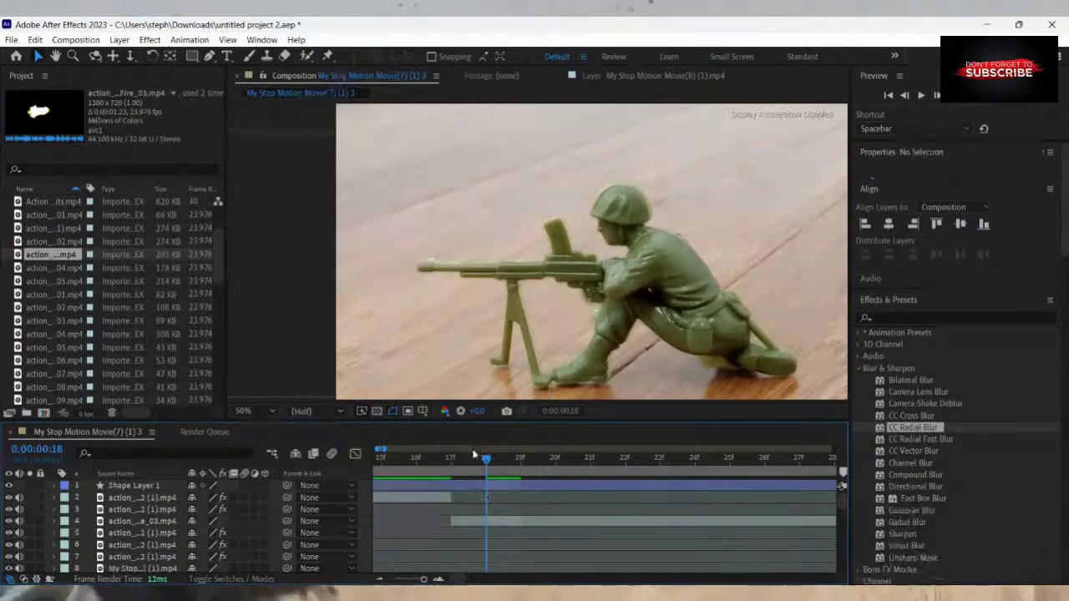
Align the Automatic_Fire_03 flash with the gun's muzzle at 0:00:00:17, using position -26, 598.
click(460, 472)
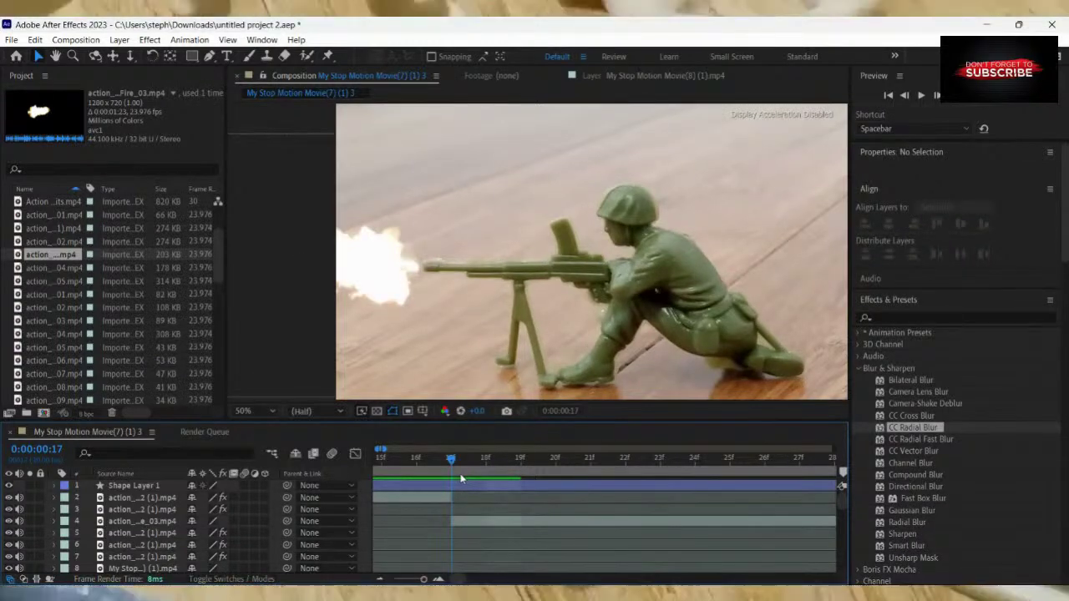
click(396, 289)
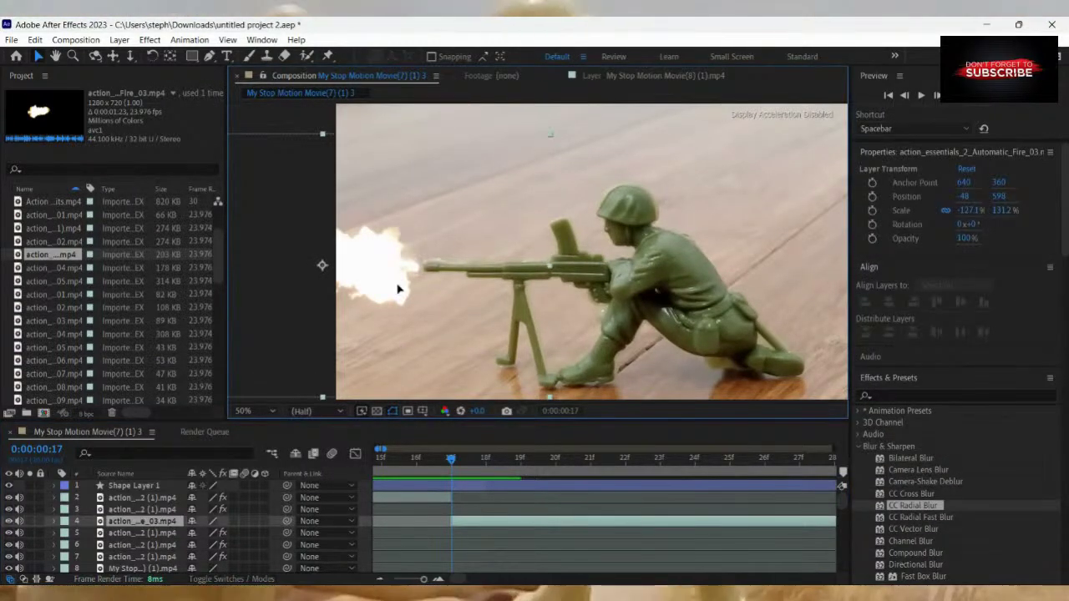
drag(401, 288, 403, 289)
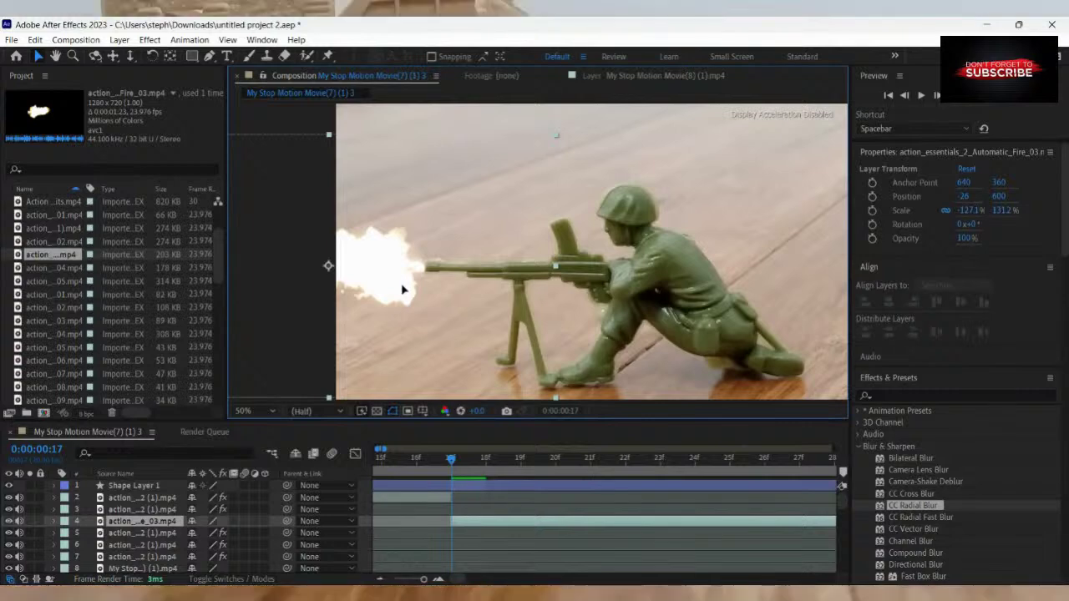
Play back the composition again to check the repositioned Automatic_Fire_03 burst against the other shots.
key(space)
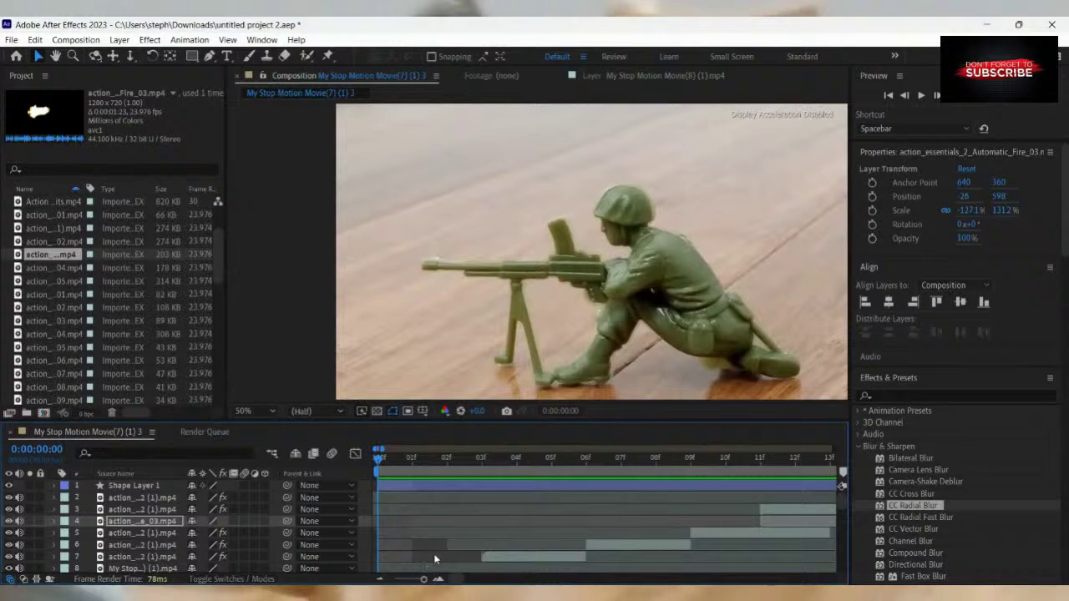
click(434, 554)
key(space)
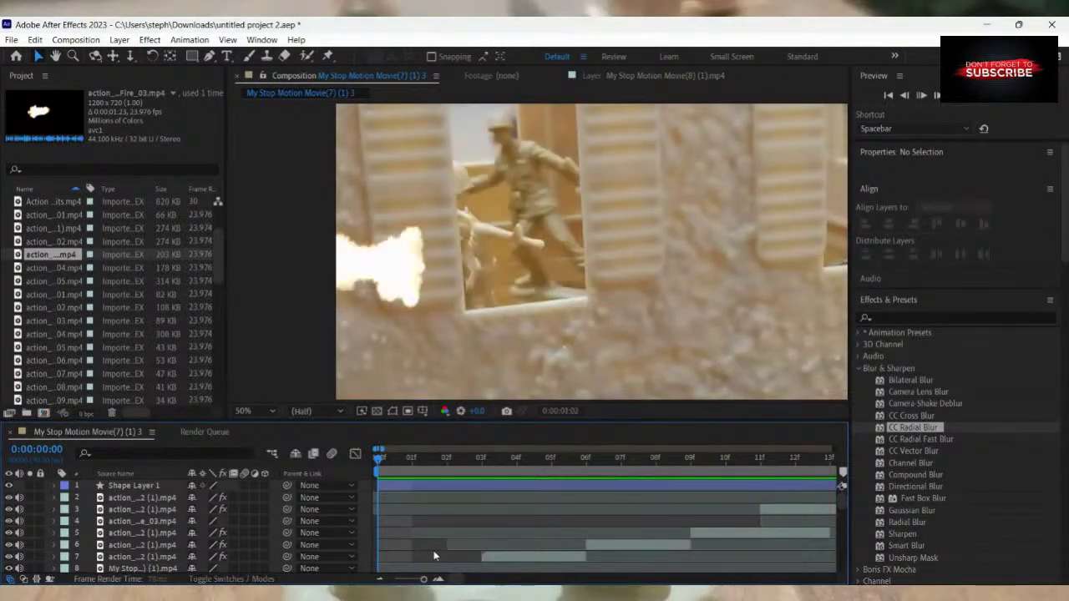
Examine the burst timing around 0:00:00:13 and look through the layer stack for the movie clip underneath.
drag(608, 469, 323, 486)
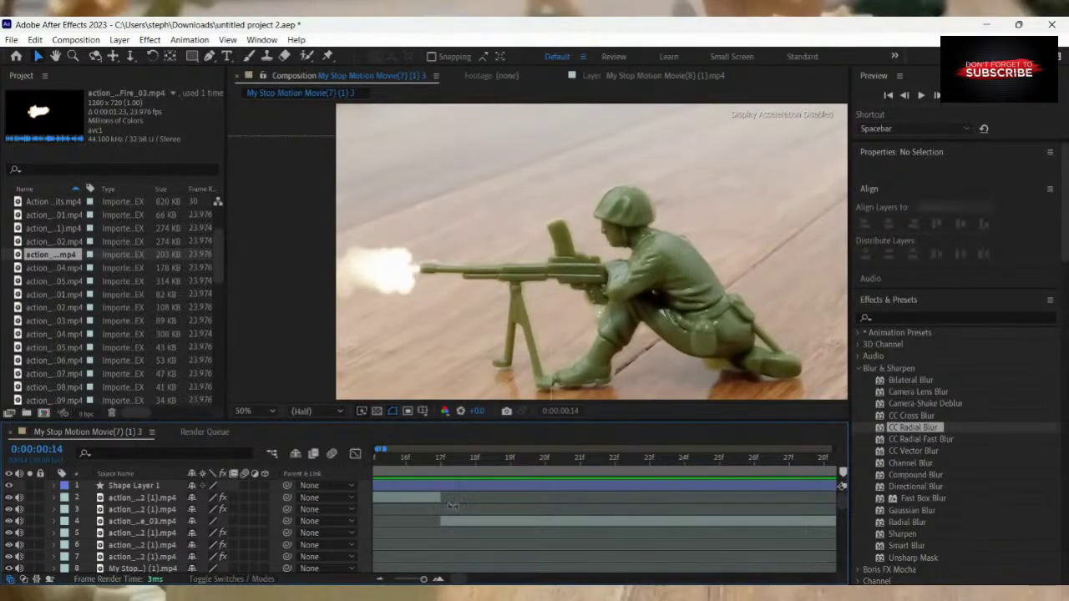
scroll(463, 516, down, 10)
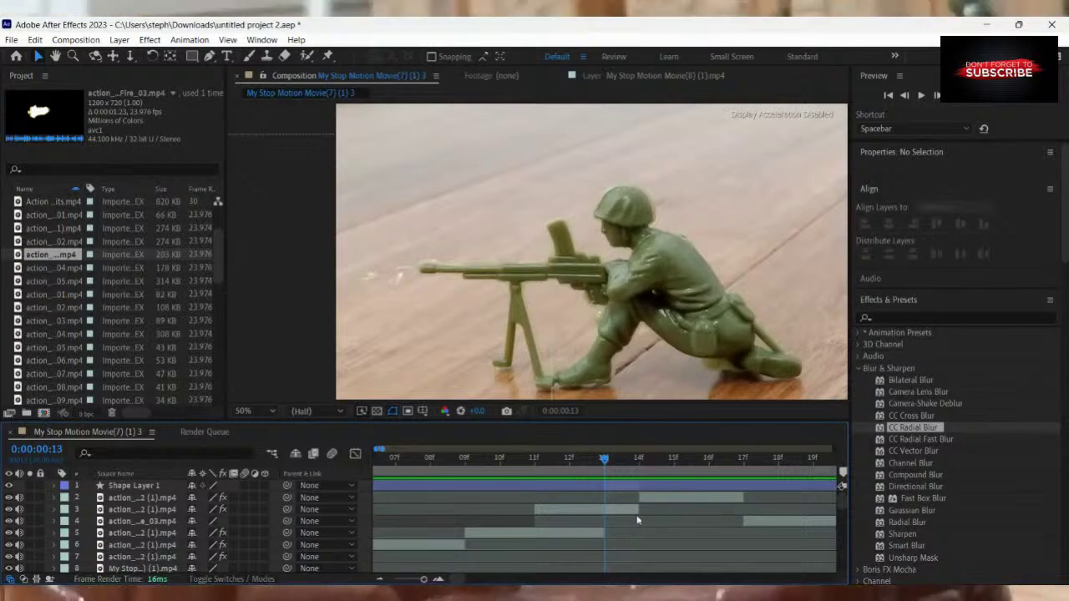
scroll(626, 539, down, 7)
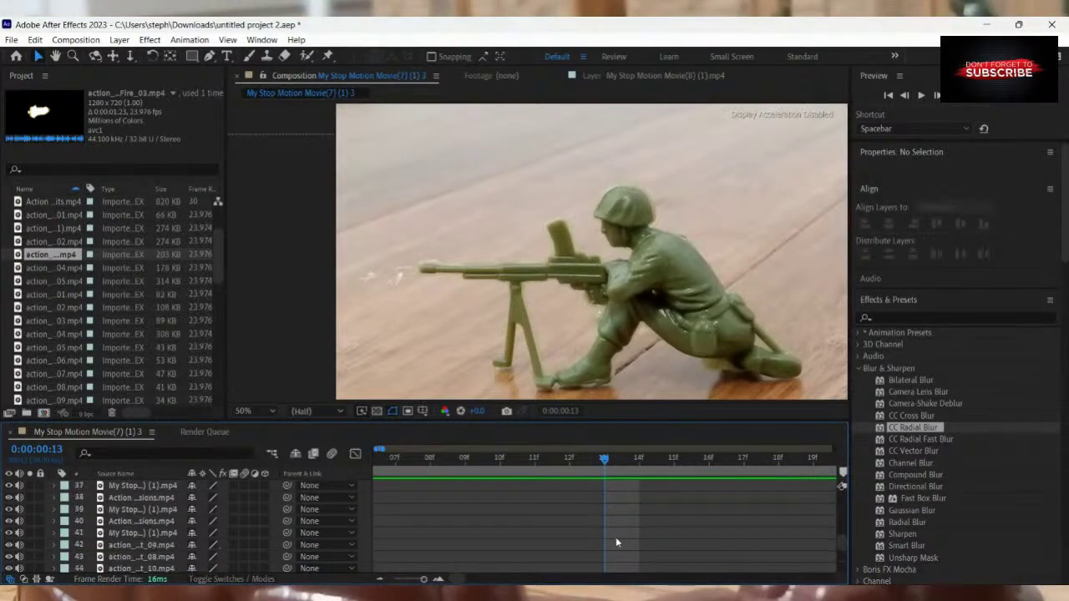
scroll(617, 543, down, 1)
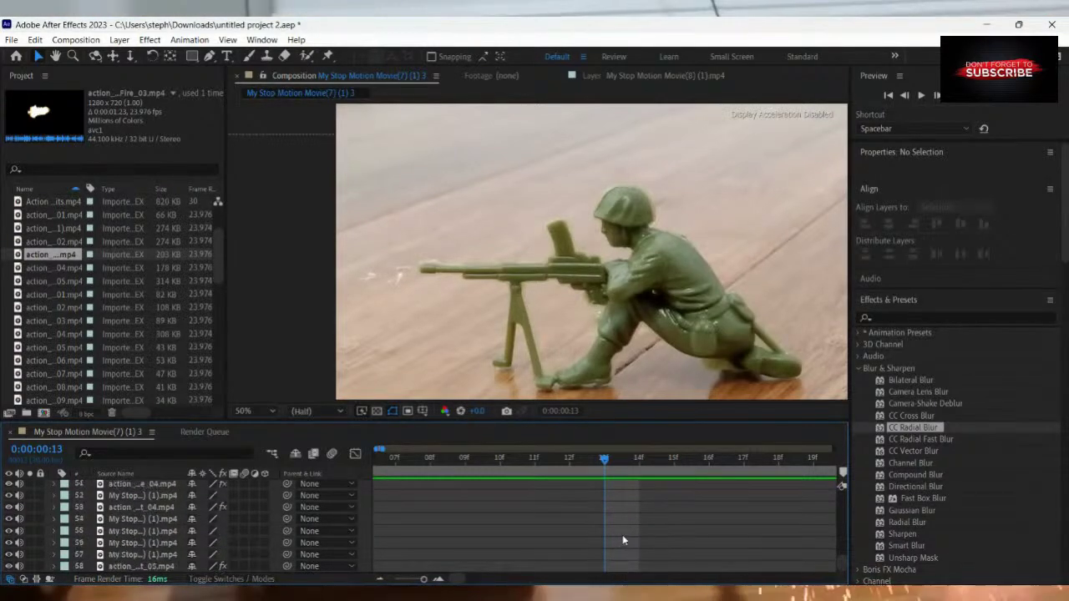
scroll(622, 534, up, 15)
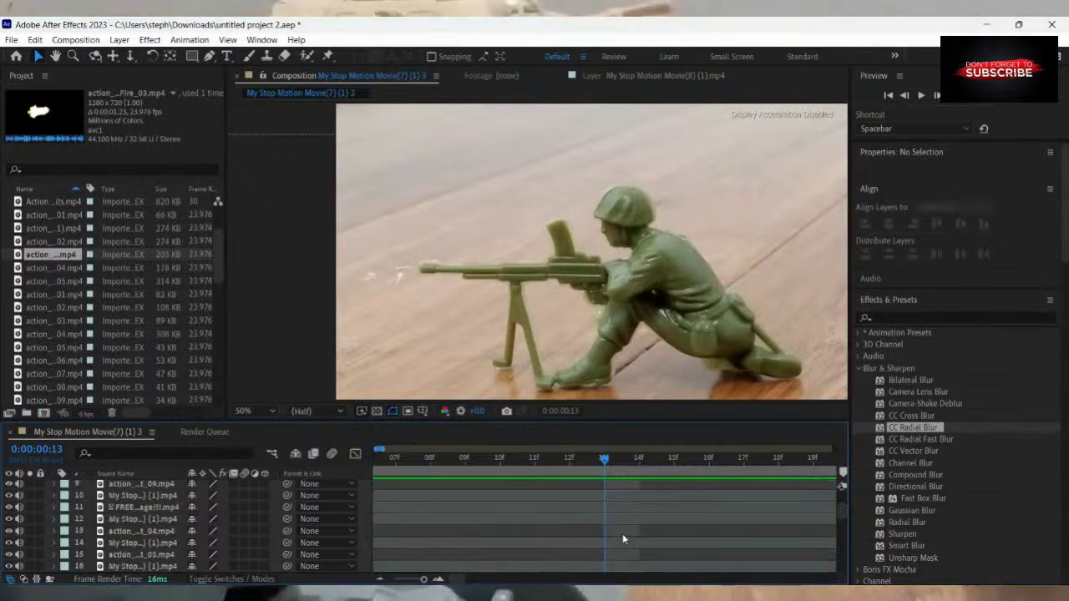
scroll(622, 535, down, 10)
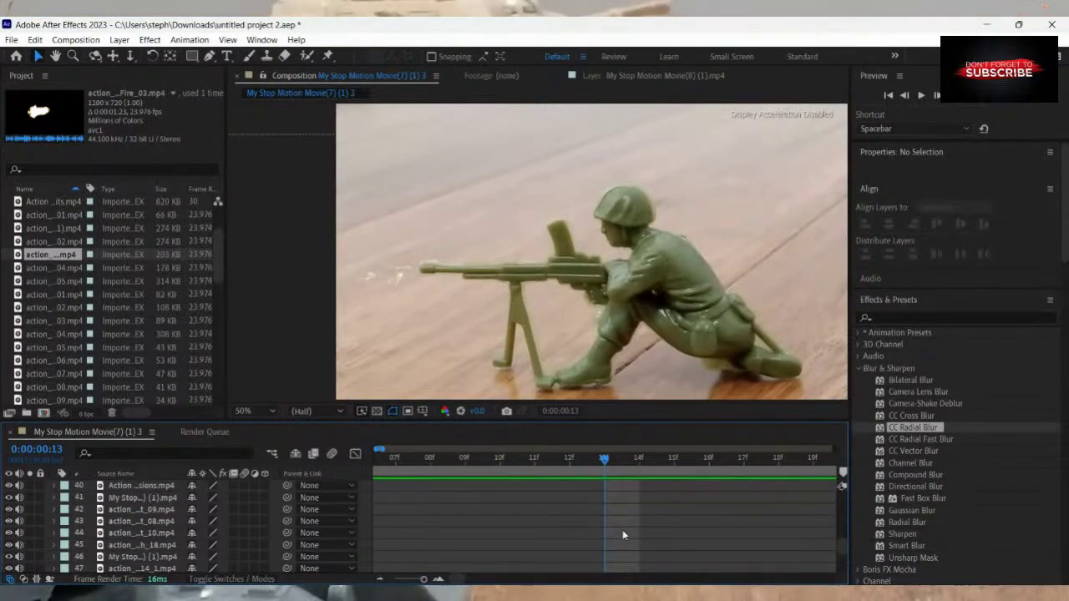
scroll(622, 534, up, 2)
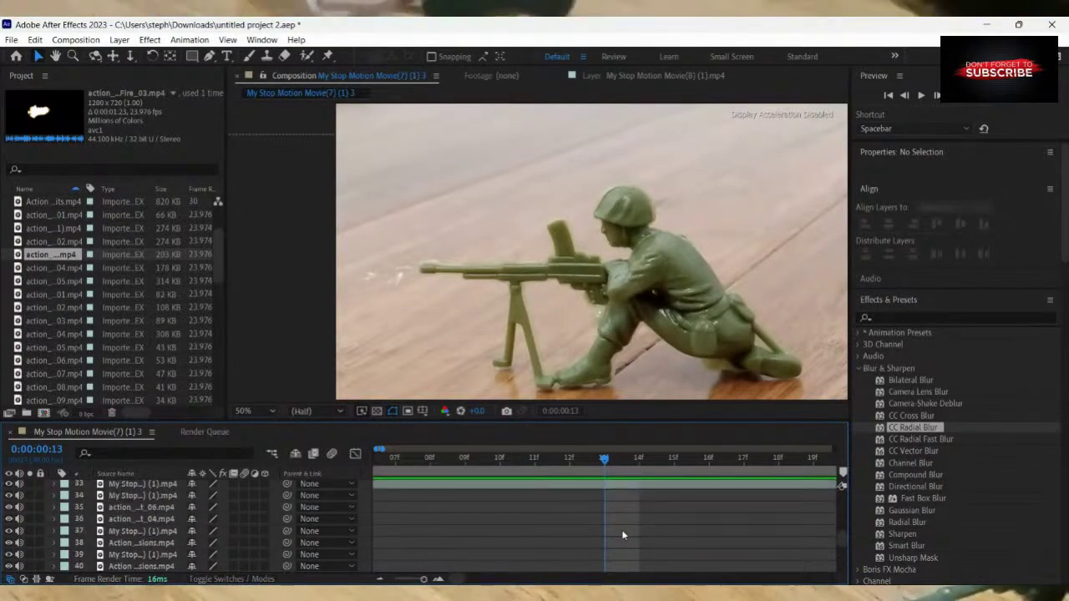
click(608, 485)
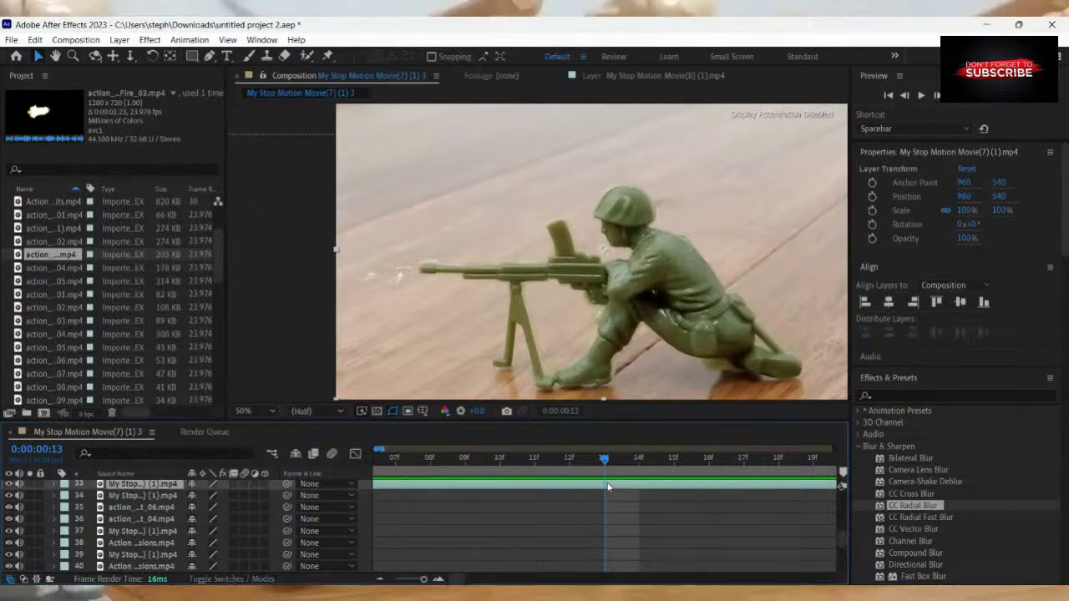
key(ctrl+k)
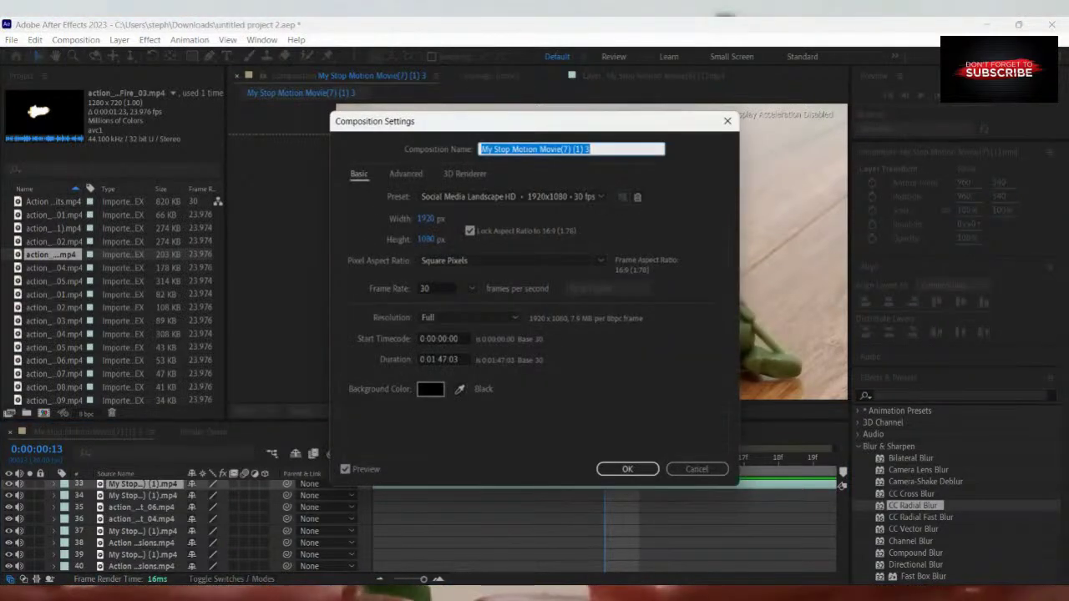
click(643, 470)
scroll(641, 495, up, 4)
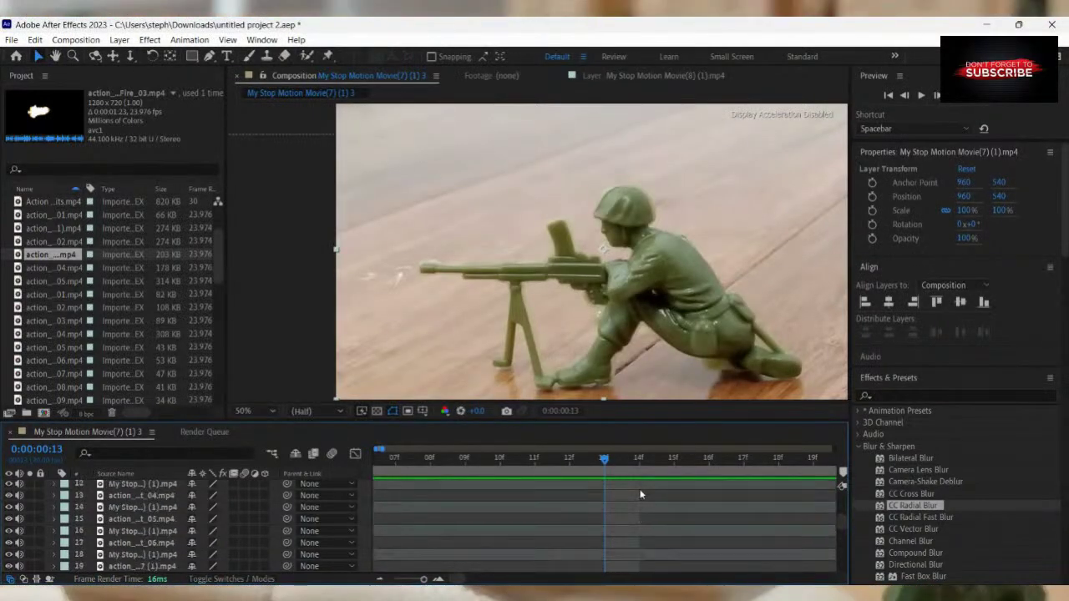
scroll(640, 495, up, 5)
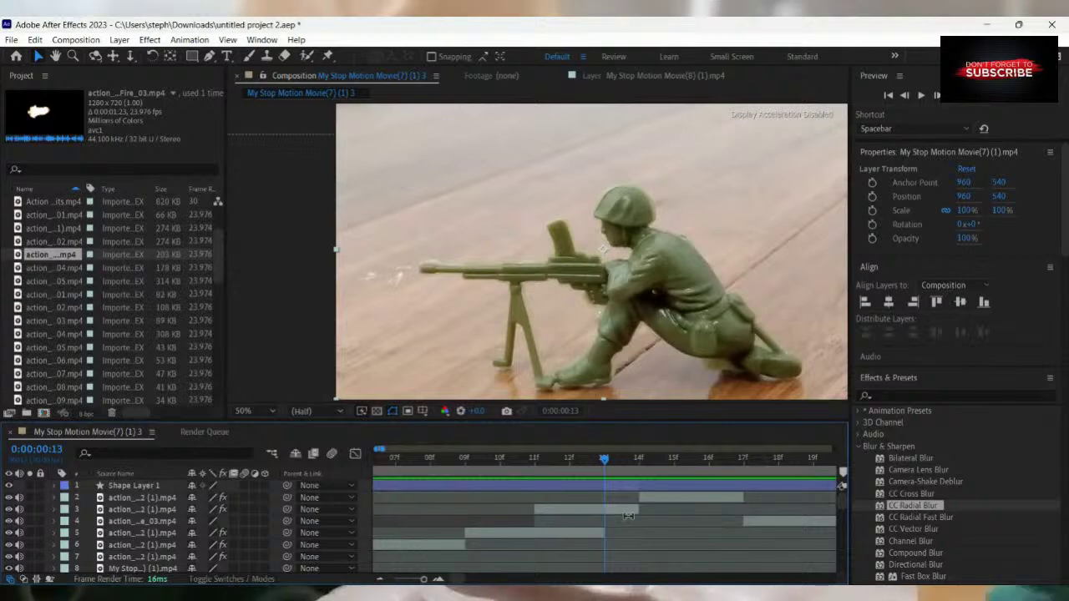
Try splitting the Automatic_Fire_03 layer at 0:00:00:19 and 0:00:00:20, and undo both splits.
drag(606, 461, 720, 565)
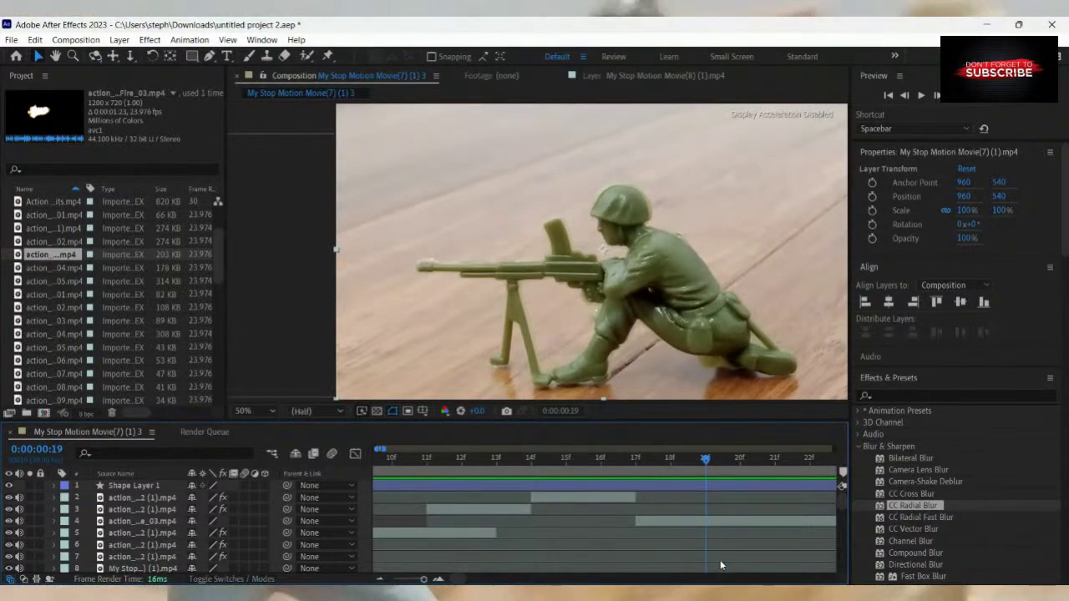
click(712, 523)
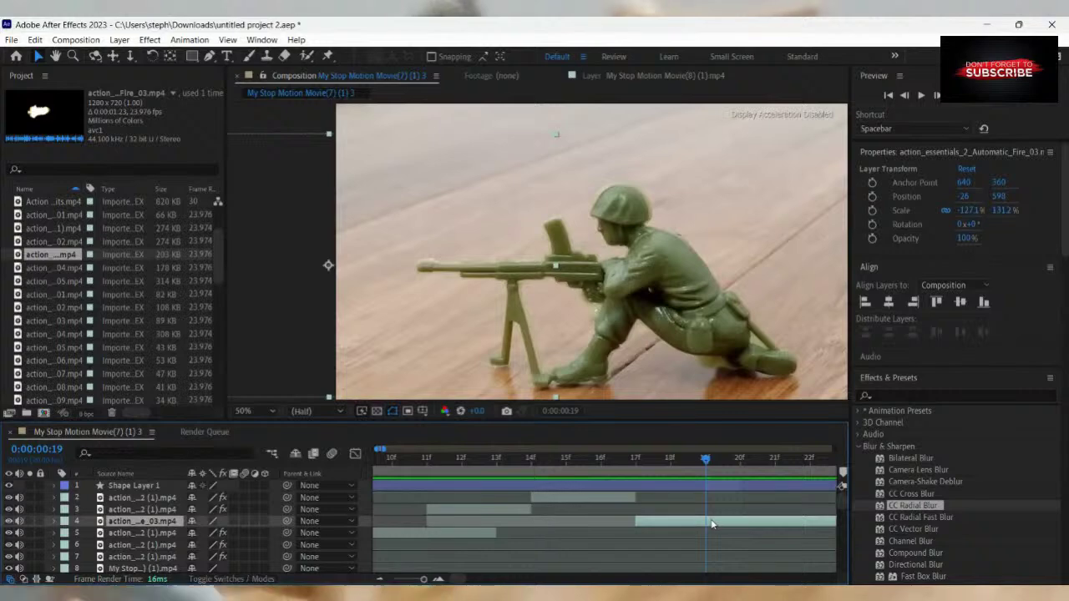
key(ctrl+shift+d)
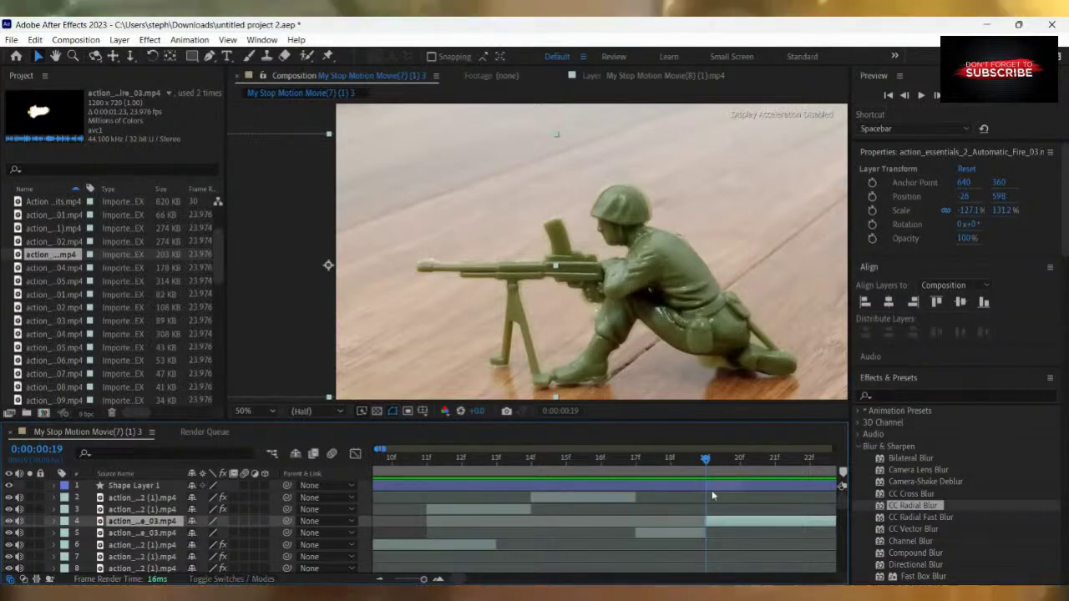
drag(707, 461, 742, 510)
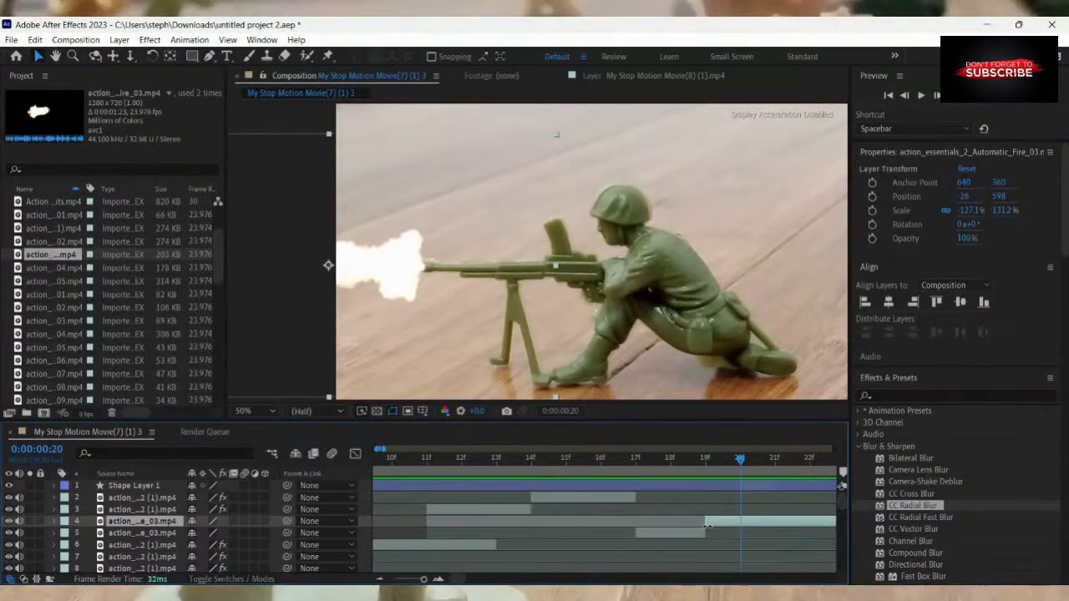
key(ctrl+shift+d)
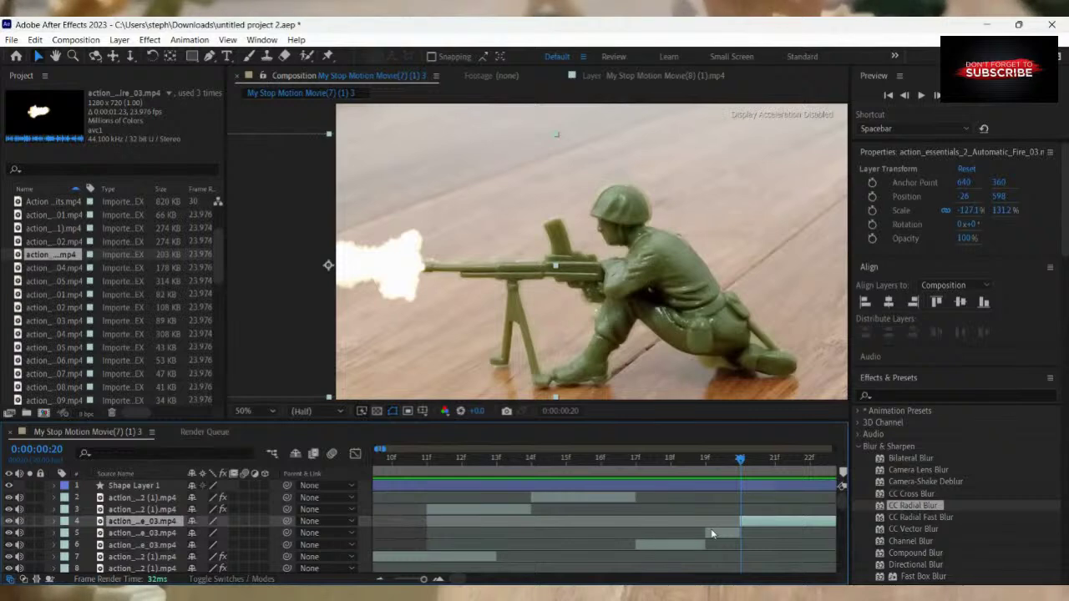
key(ctrl+z)
key(ctrl+z)
Compare the frames from 0:00:00:14 to 0:00:00:20 and split the Automatic_Fire_03 layer at 0:00:00:20.
key(Page_Up)
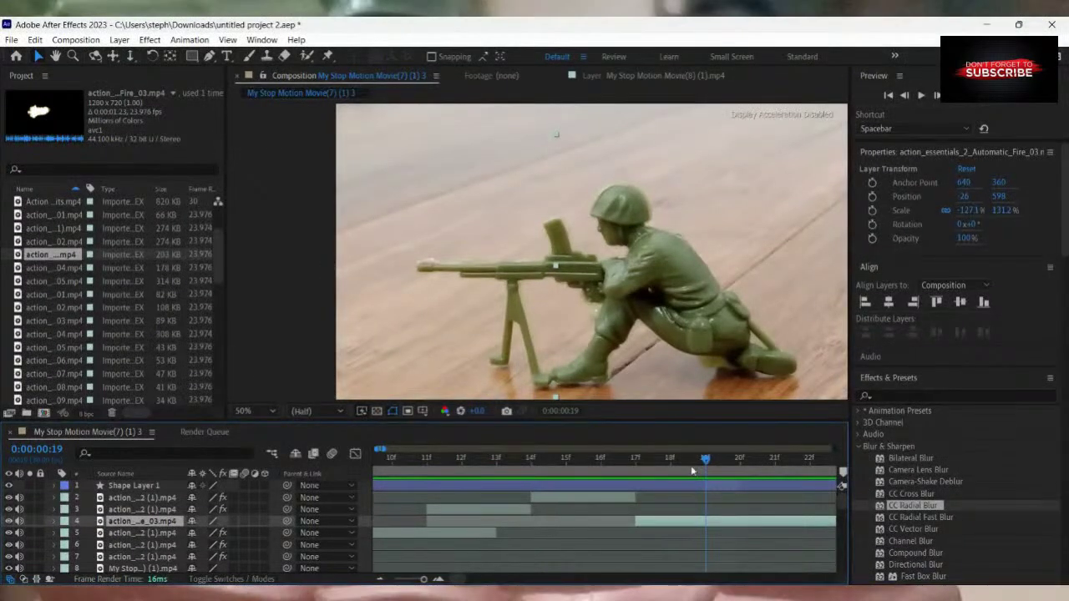
key(Page_Up)
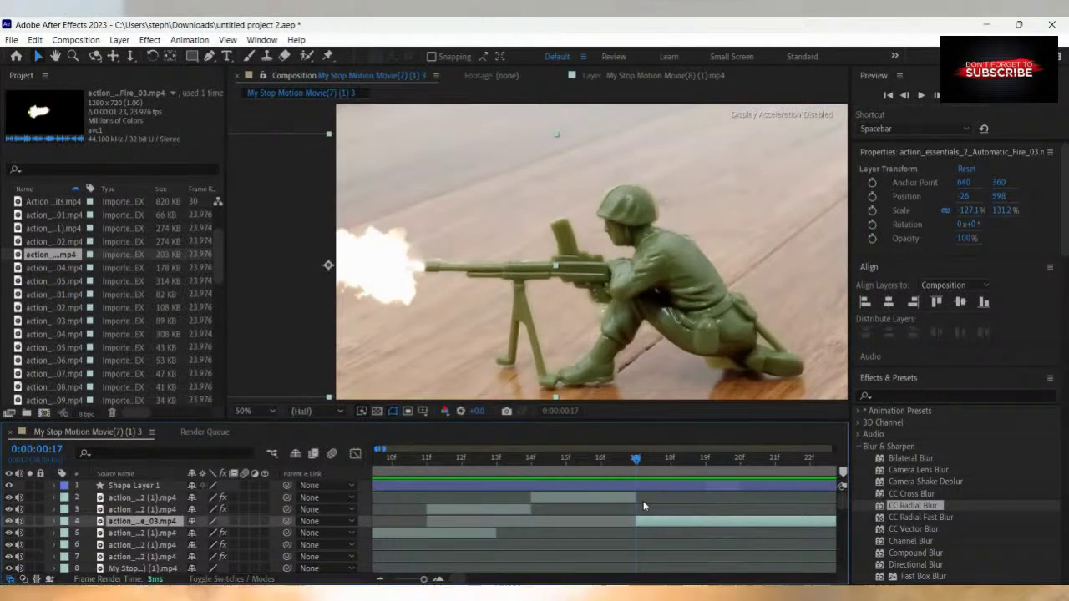
key(Page_Down)
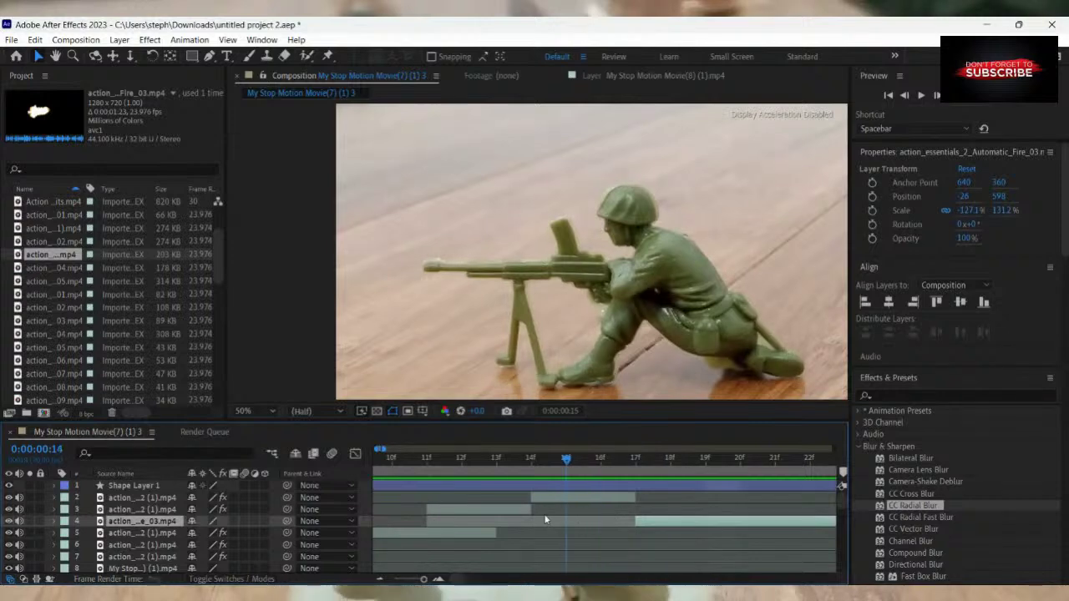
key(Page_Up)
key(Page_Down)
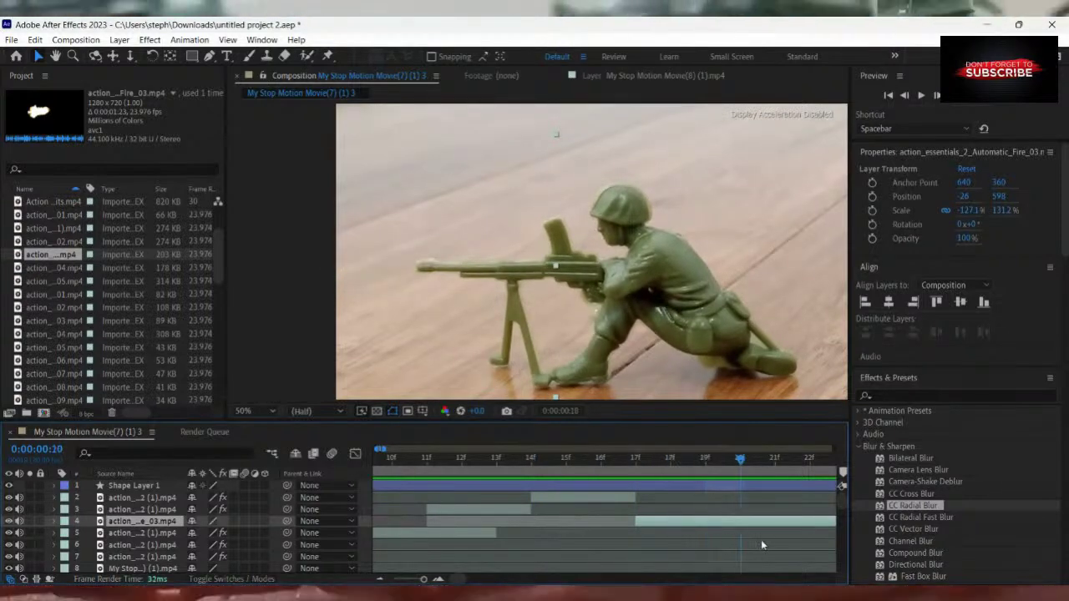
key(Page_Down)
key(Page_Down)
key(Page_Up)
key(Page_Down)
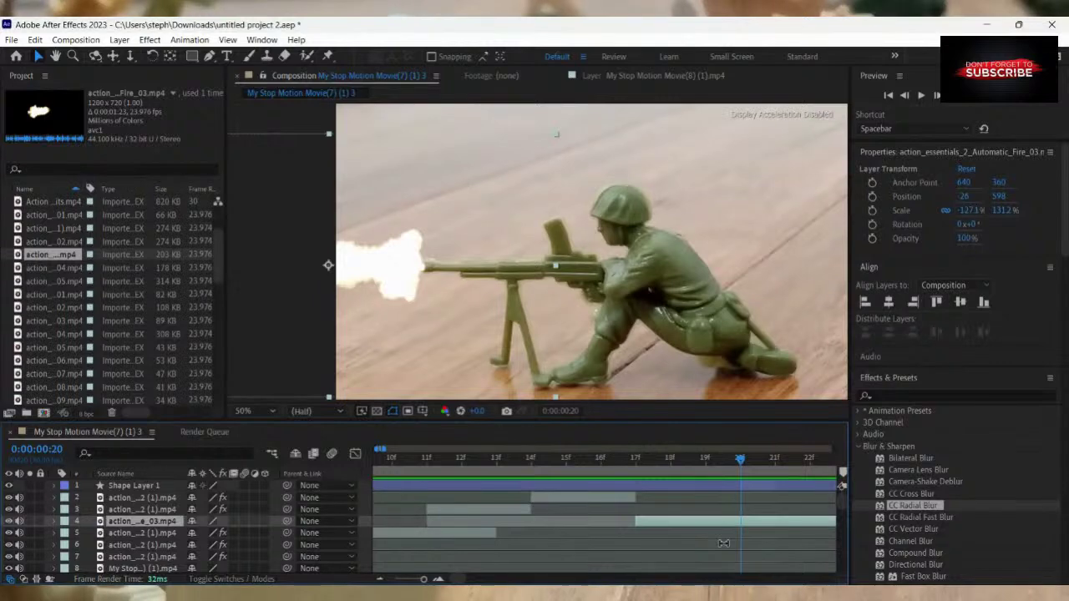
key(ctrl+shift+d)
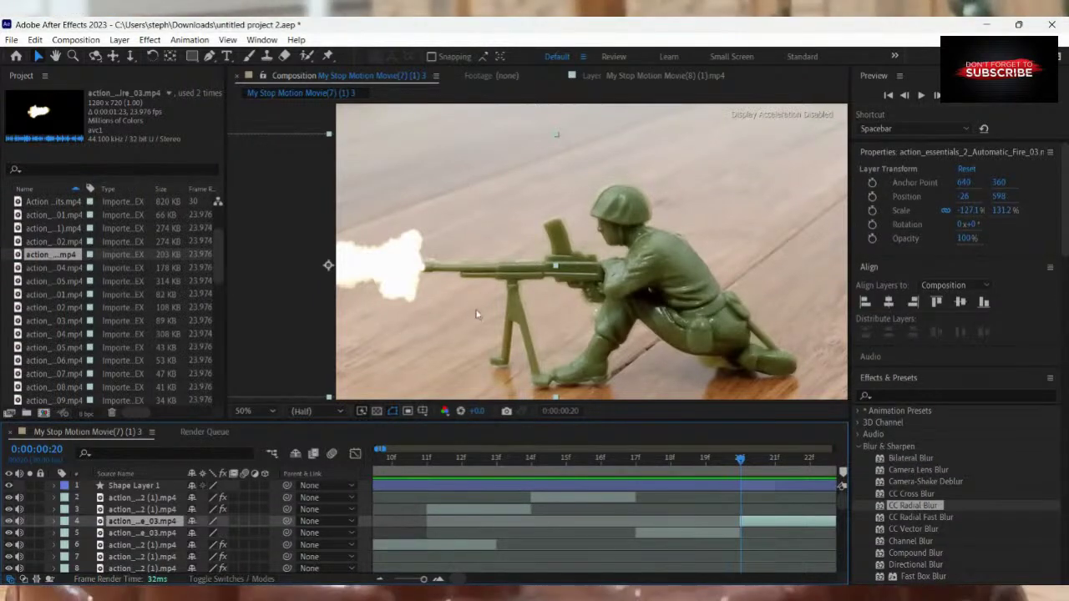
Move the Automatic_Fire_03 segment starting at 0:00:00:20 to position -52, 596 to meet the gun's muzzle.
drag(402, 278, 396, 277)
drag(741, 460, 750, 462)
click(769, 460)
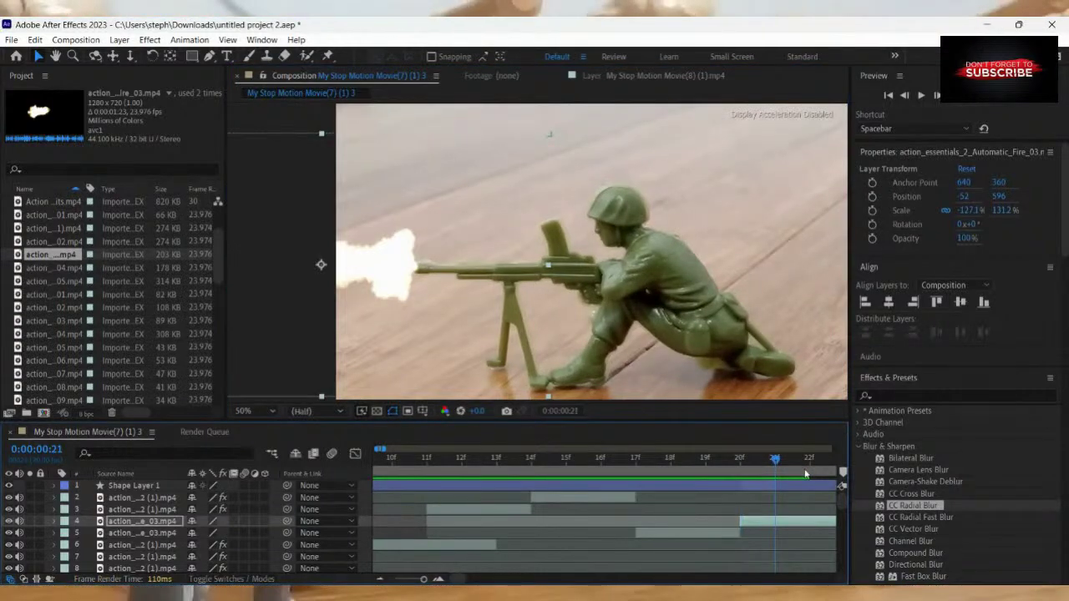
Step through the frames up to 0:00:00:24 to check the Automatic_Fire_03 flash against the moving muzzle.
key(Page_Down)
key(Page_Down)
key(Page_Down)
key(Page_Down)
key(Page_Up)
key(Page_Up)
key(Page_Down)
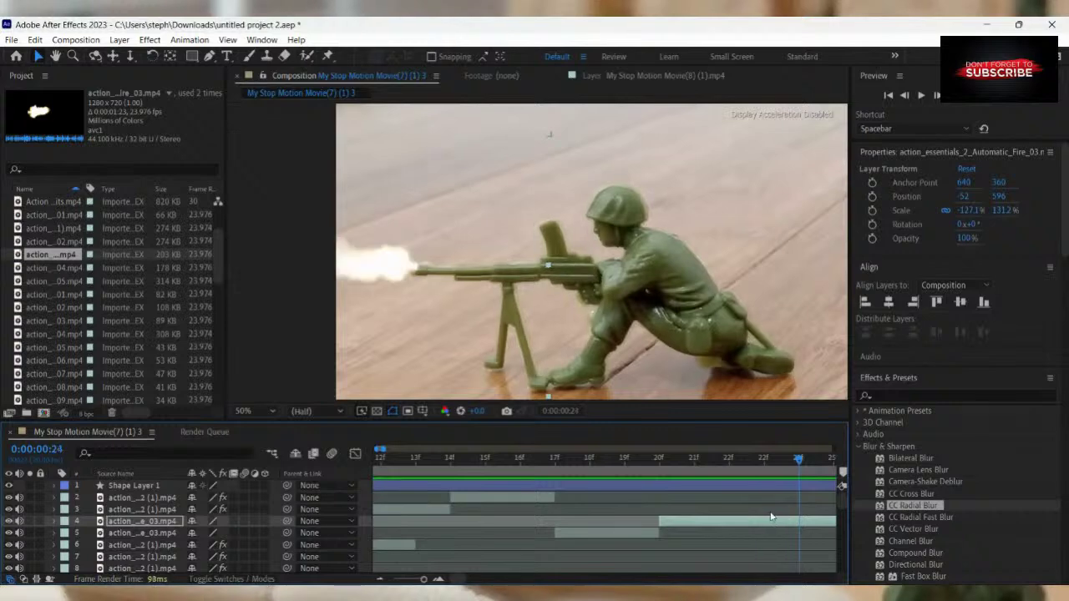
Split the muzzle flash layer at frame 23, start the new piece there, and nudge it to position -66, 604 at the gun barrel.
key(Page_Up)
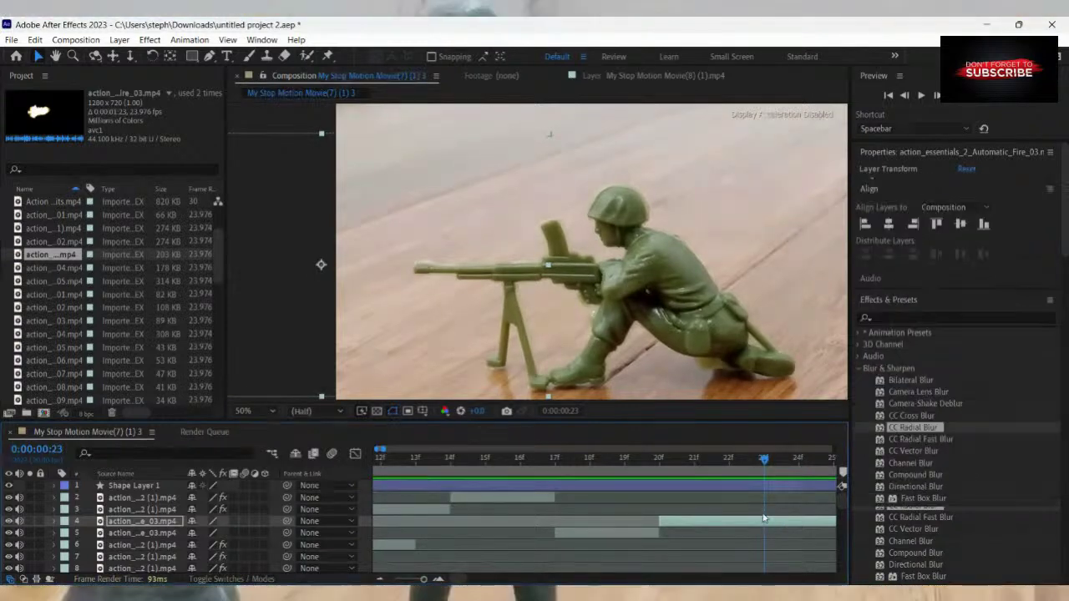
key(ctrl+shift+d)
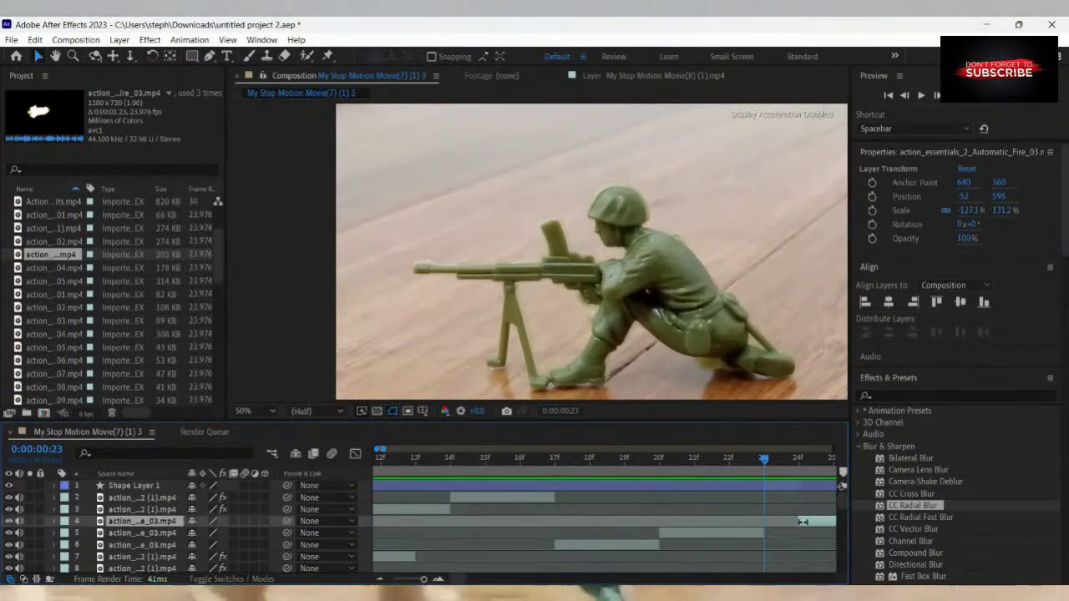
click(792, 521)
drag(381, 289, 376, 289)
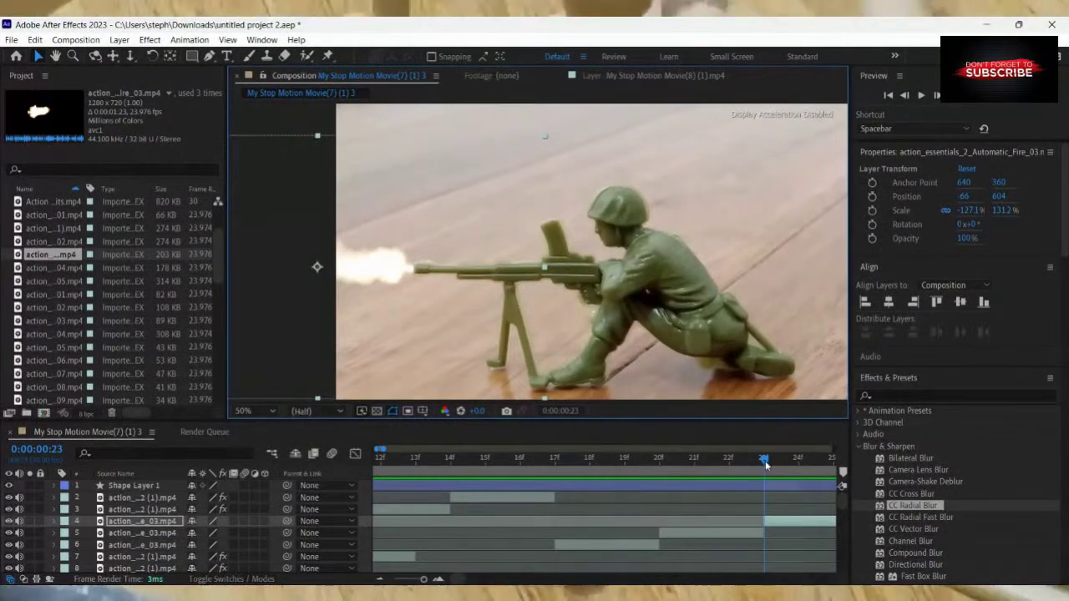
Split the last muzzle flash layer at frame 26 and delete the piece after the cut.
drag(764, 462, 731, 482)
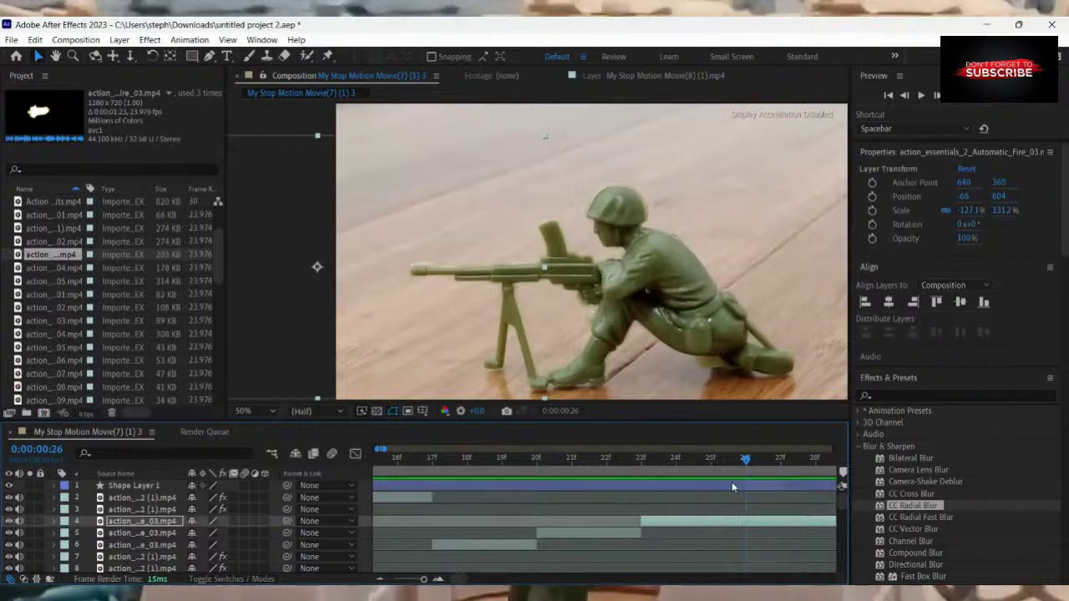
key(ctrl+shift+d)
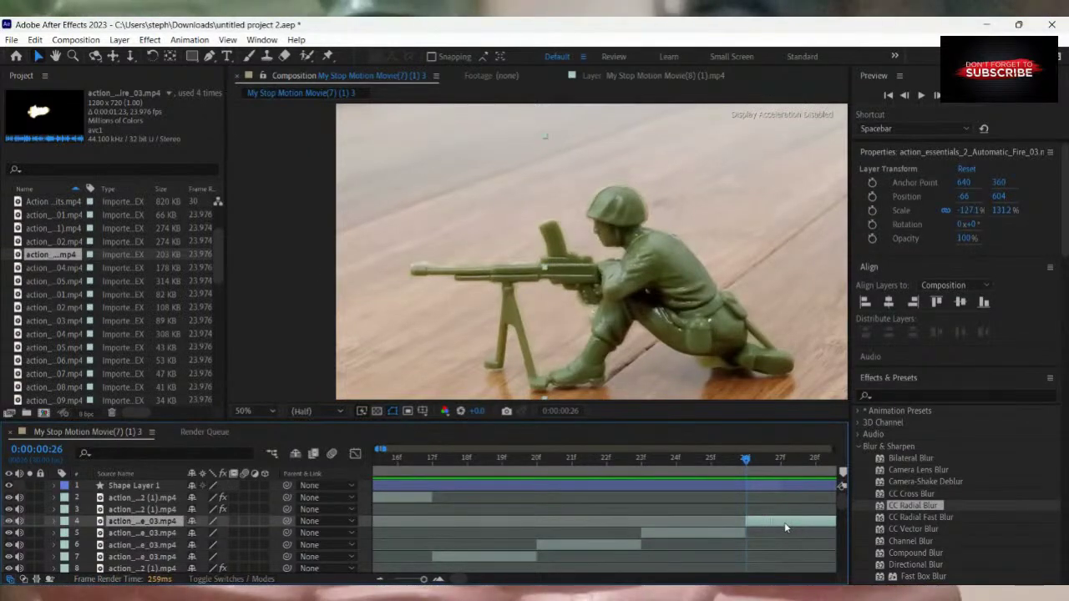
click(784, 522)
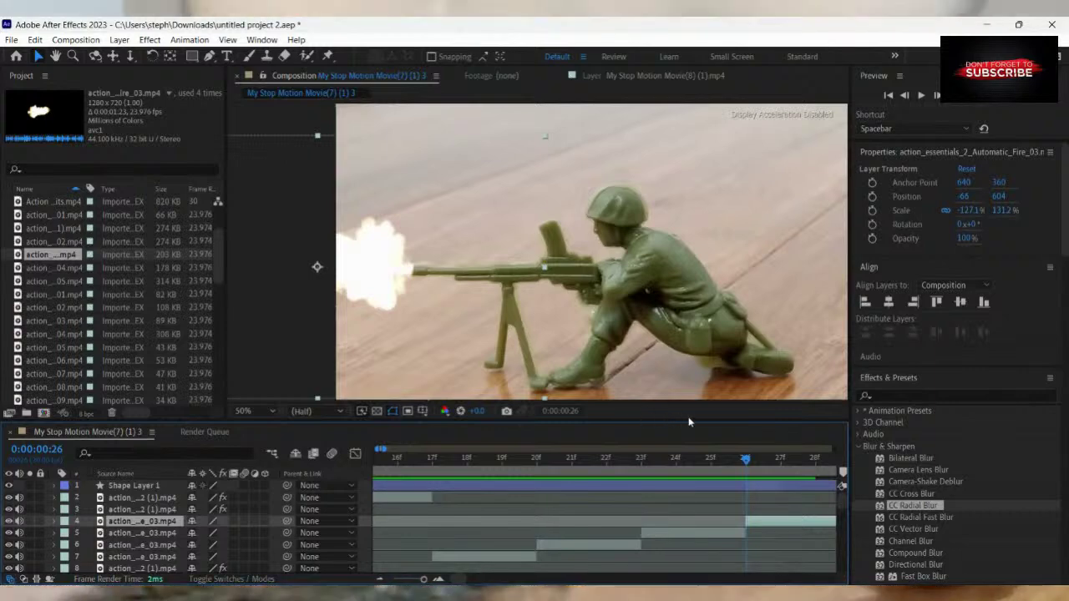
mouse_move(748, 461)
mouse_down()
mouse_move(777, 466)
mouse_move(762, 477)
mouse_up()
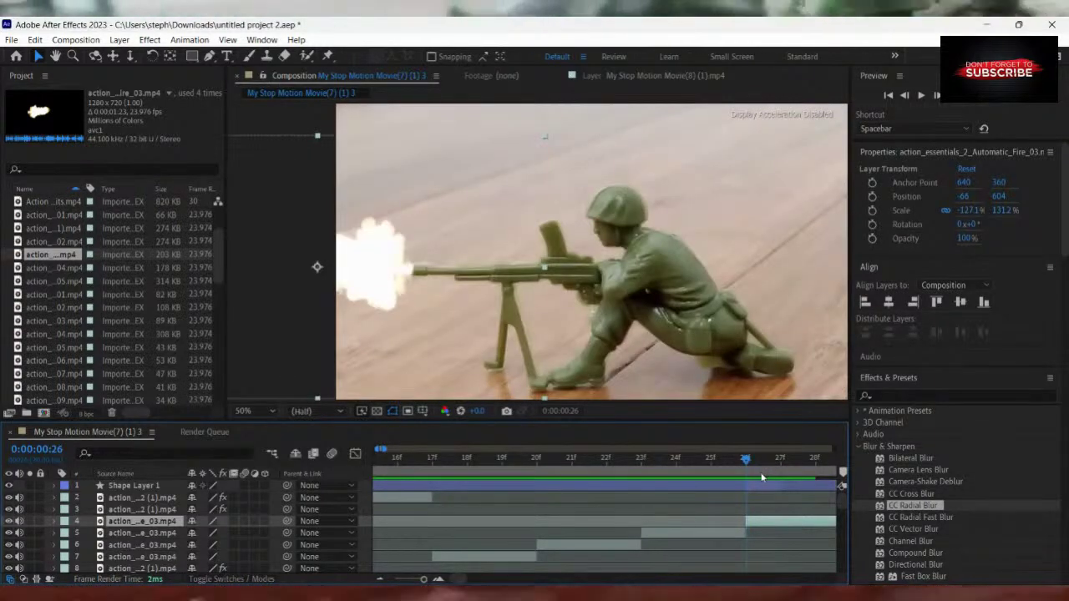
key(Delete)
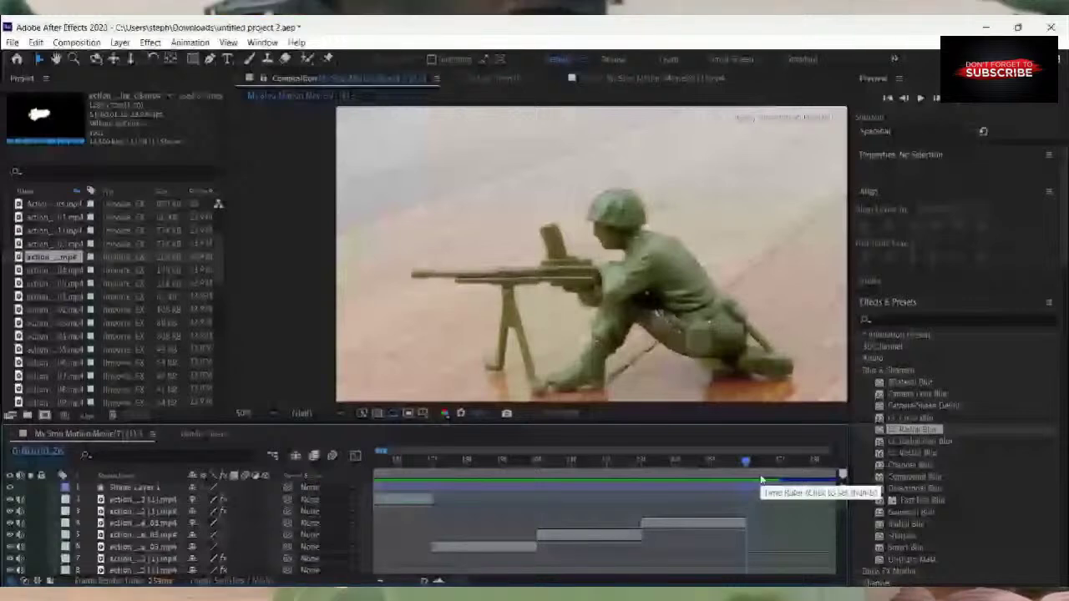
Preview the composition from its first frame to check the muzzle flash timing.
drag(747, 473, 327, 511)
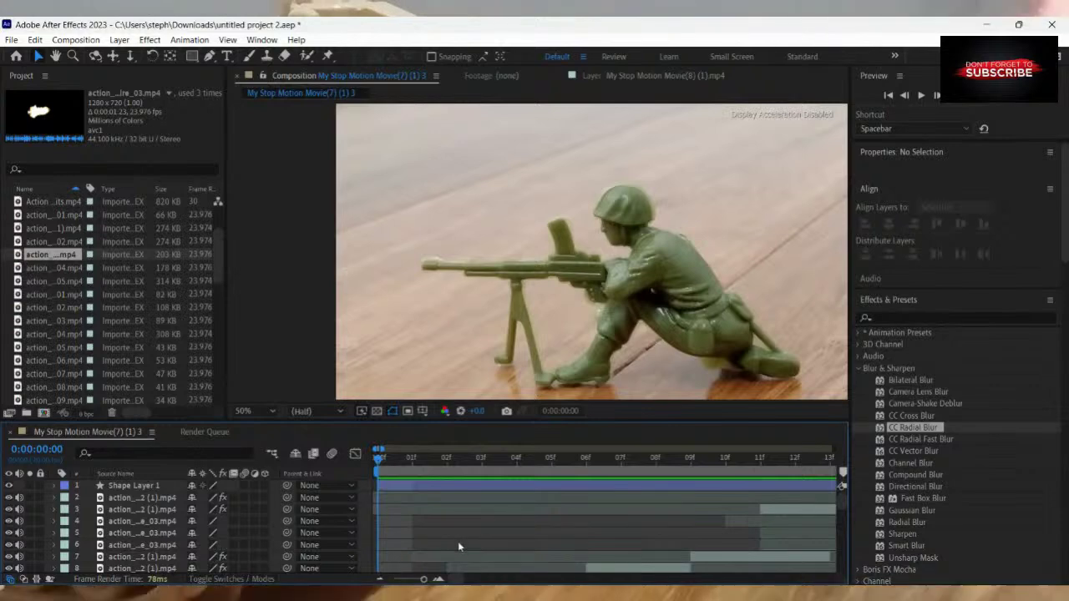
key(space)
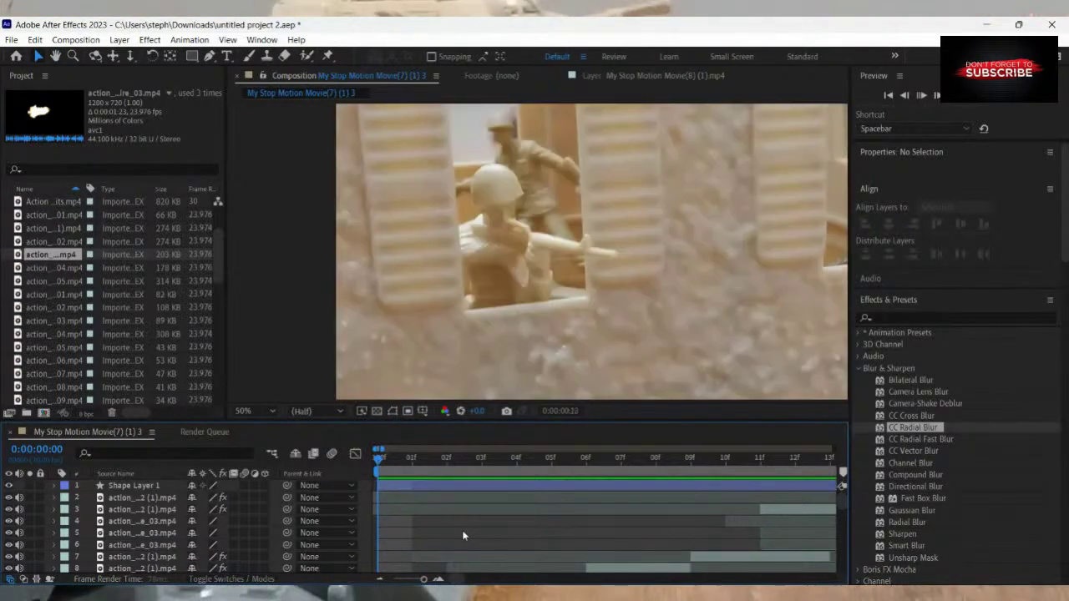
key(space)
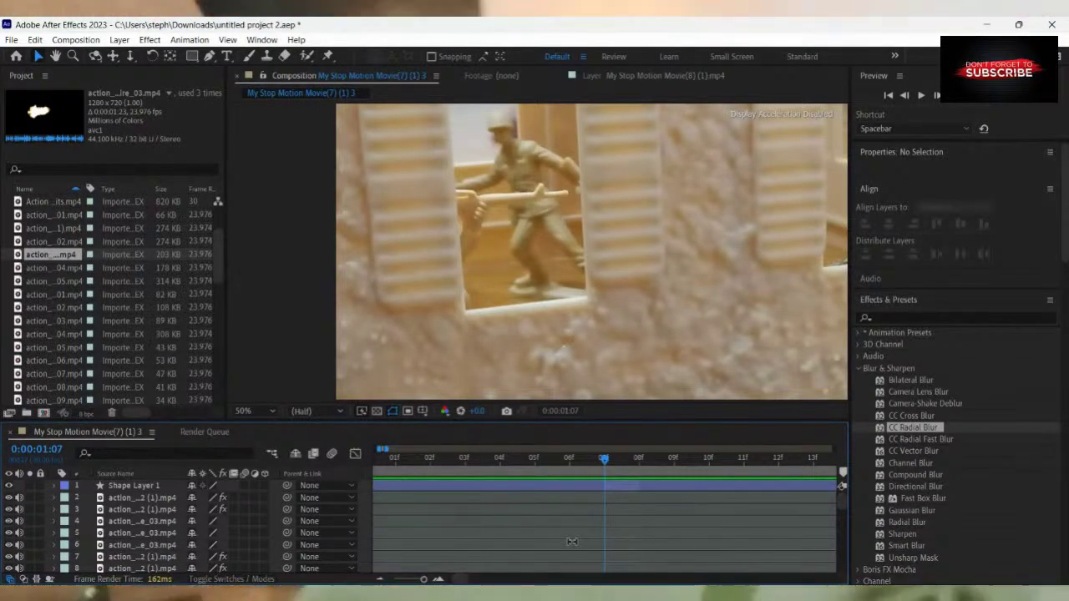
Add the Action Essentials 2 - Wall Hits.mp4 clip to the timeline, starting at 0:00:00:28 where the window shot plays.
drag(608, 461, 603, 541)
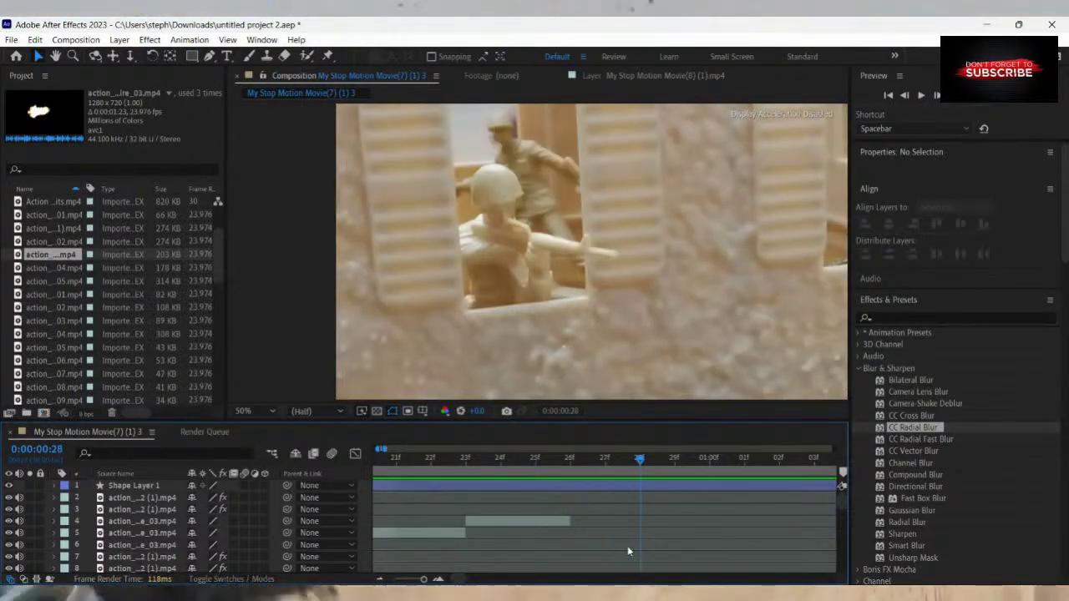
scroll(51, 234, up, 2)
click(43, 255)
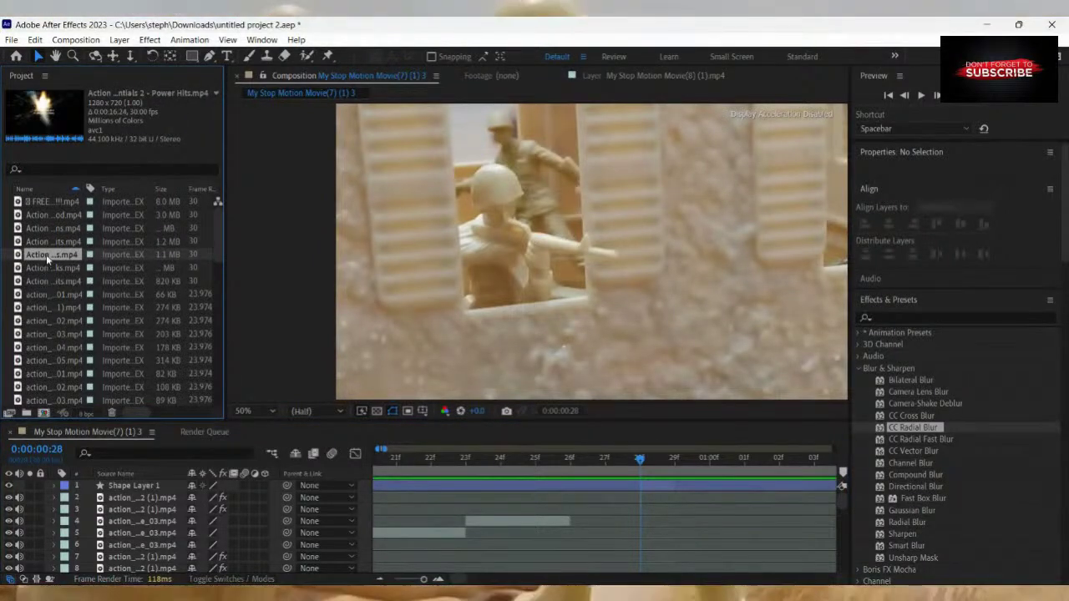
click(47, 267)
click(46, 281)
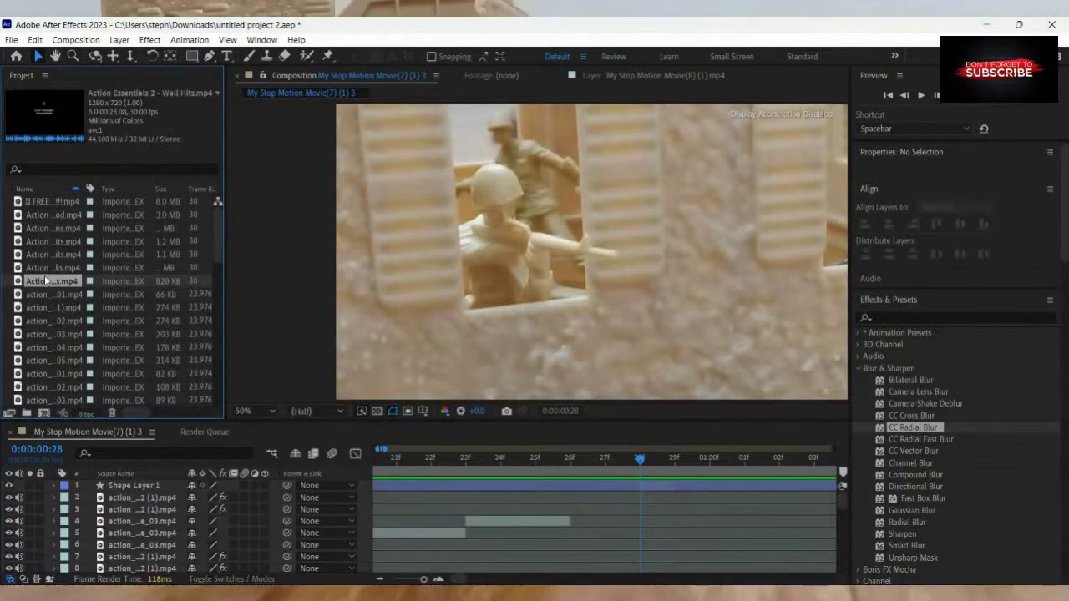
drag(69, 283, 669, 546)
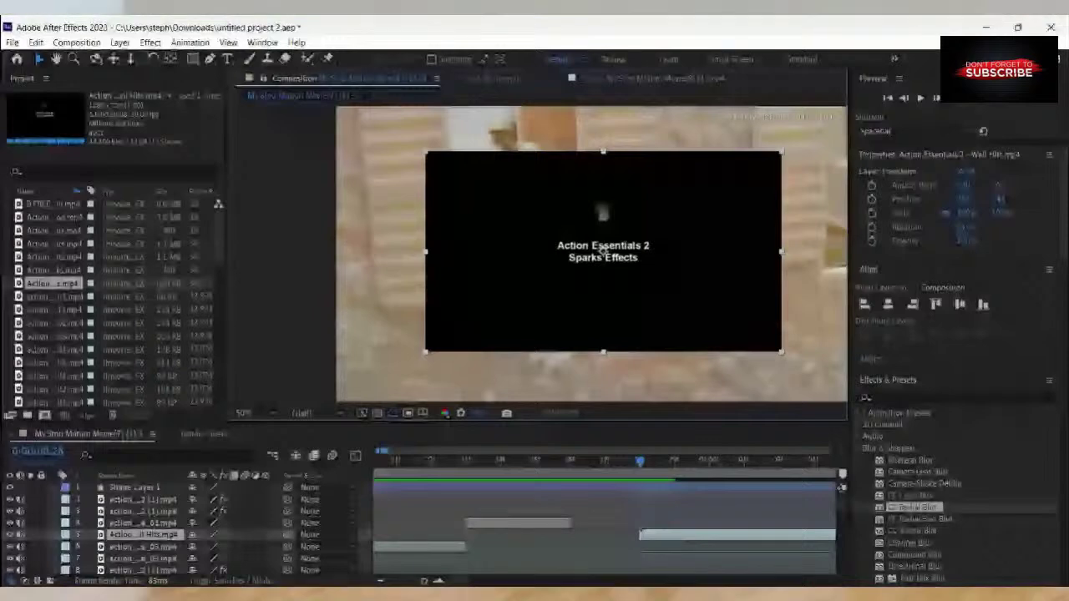
Set the Wall Hits layer's blending mode to Screen.
mouse_move(709, 264)
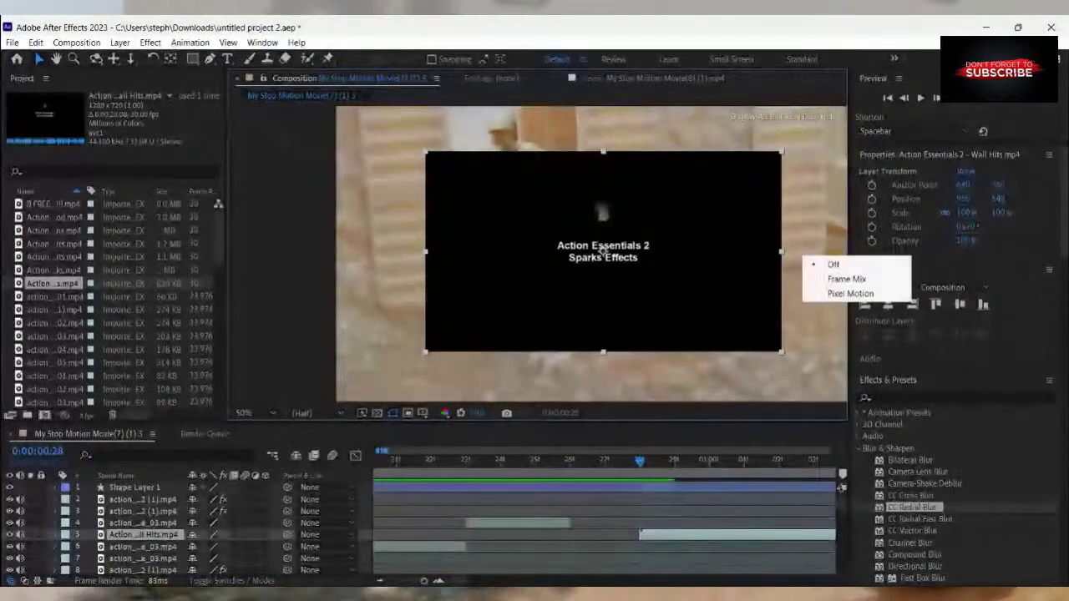
click(866, 295)
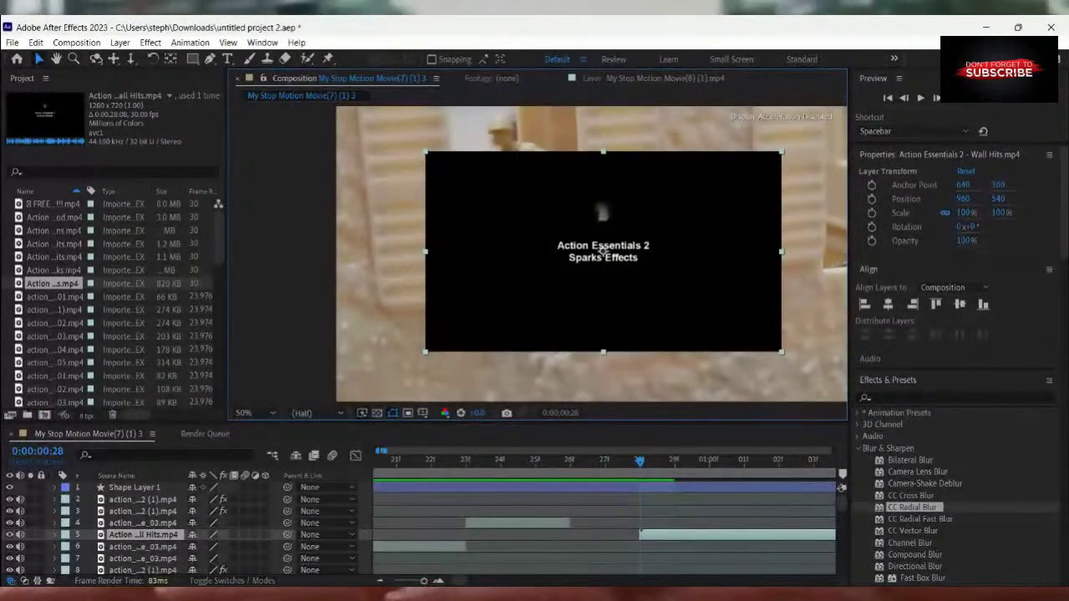
mouse_move(710, 317)
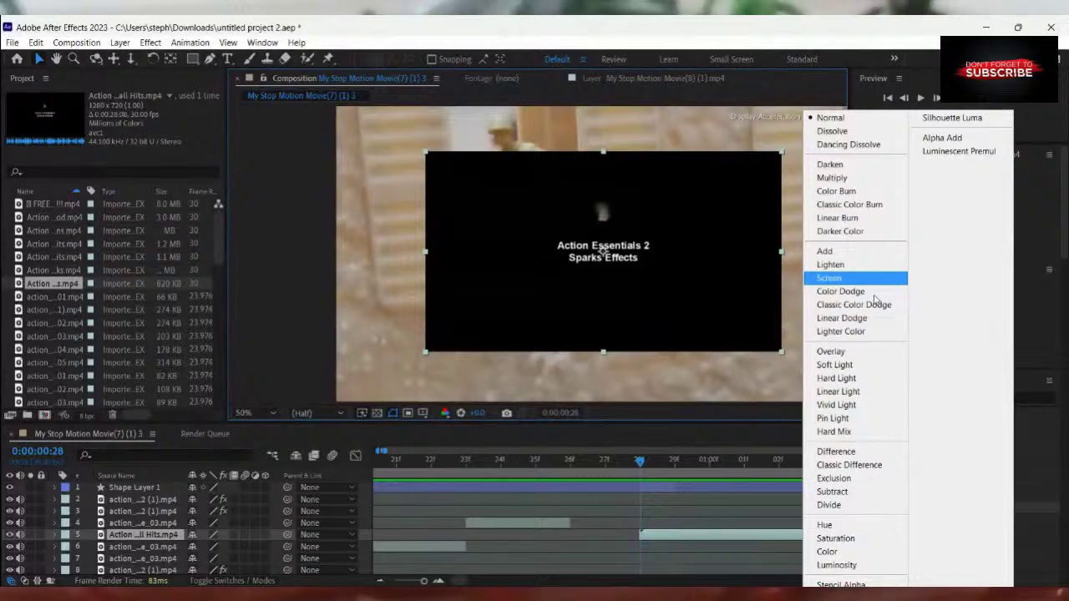
click(835, 277)
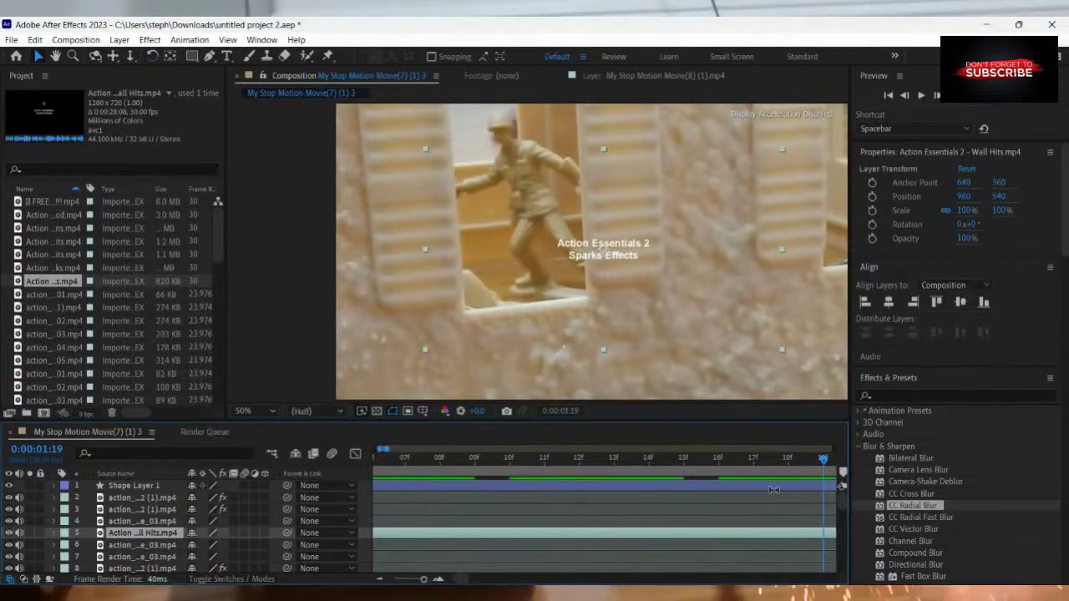
Split the Wall Hits layer at 0:00:06:05, slide the later piece back to the original clip's start, and delete the earlier piece.
drag(389, 451, 520, 452)
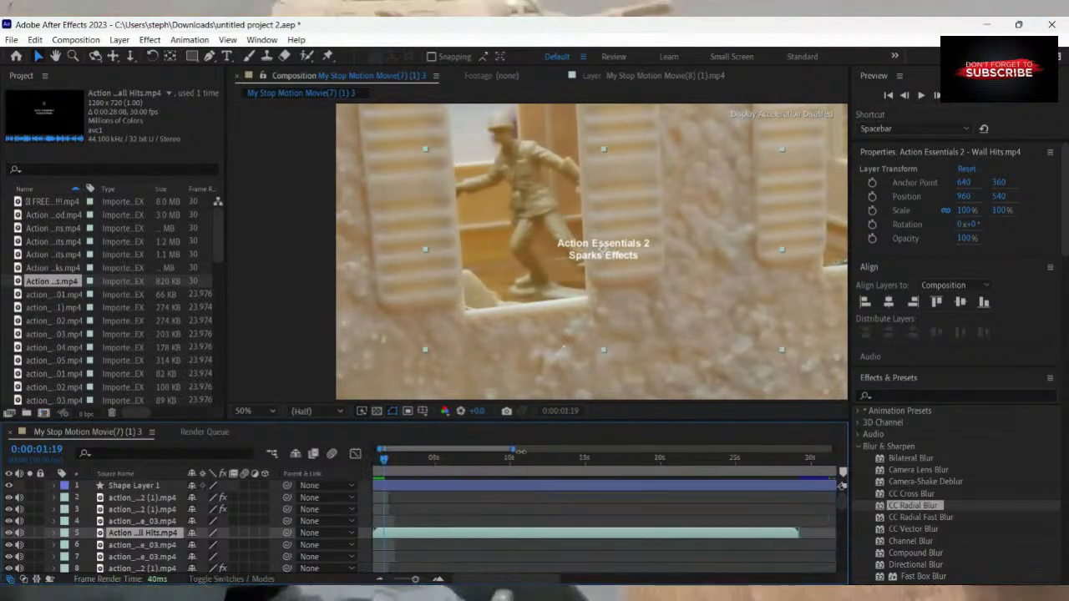
drag(392, 457, 437, 460)
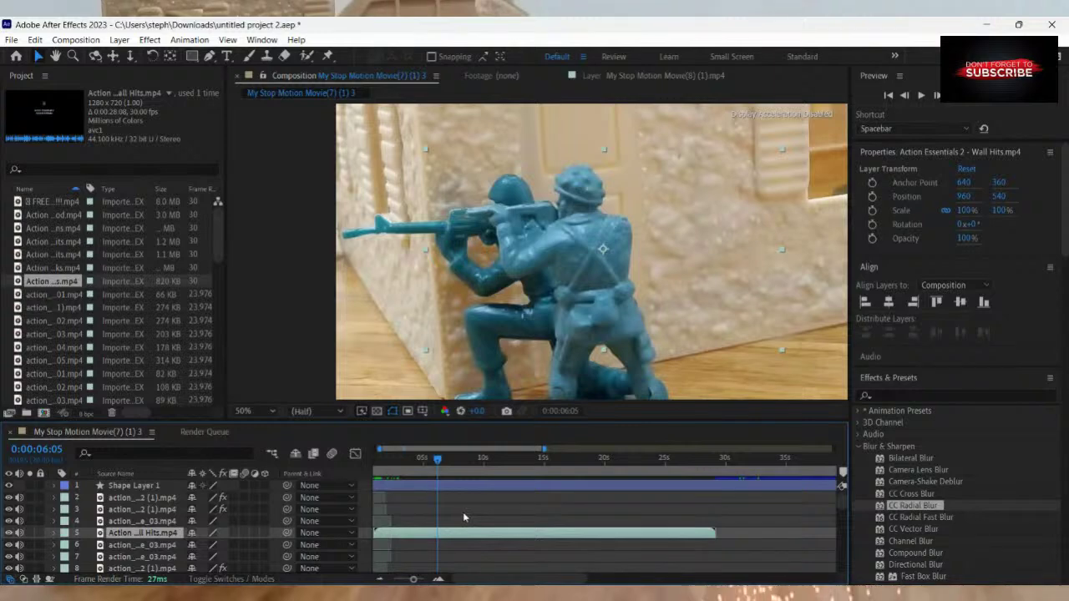
key(ctrl+shift+d)
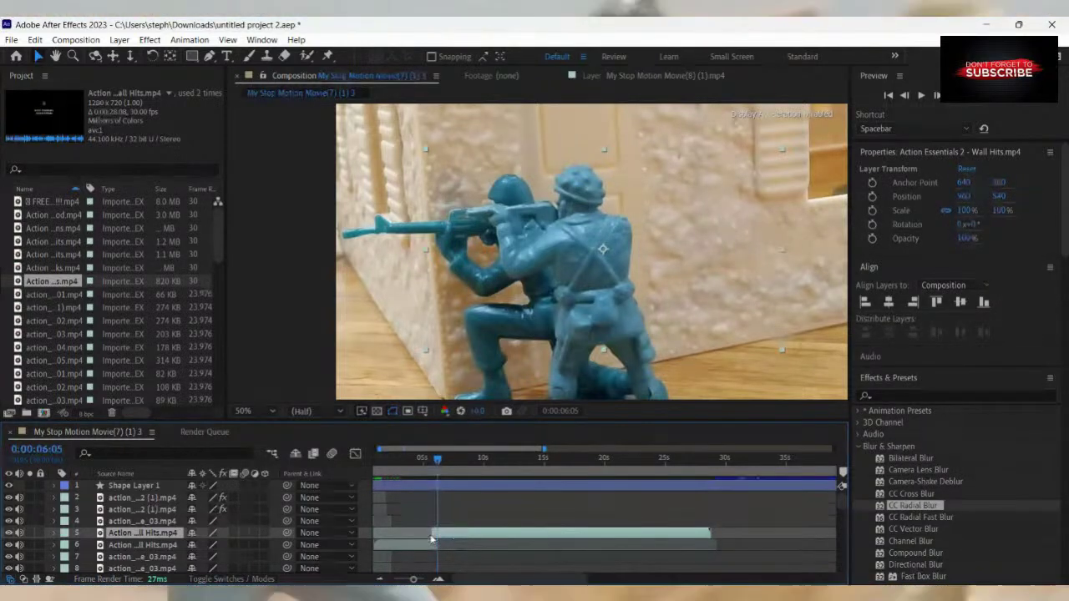
drag(466, 535, 403, 543)
click(395, 549)
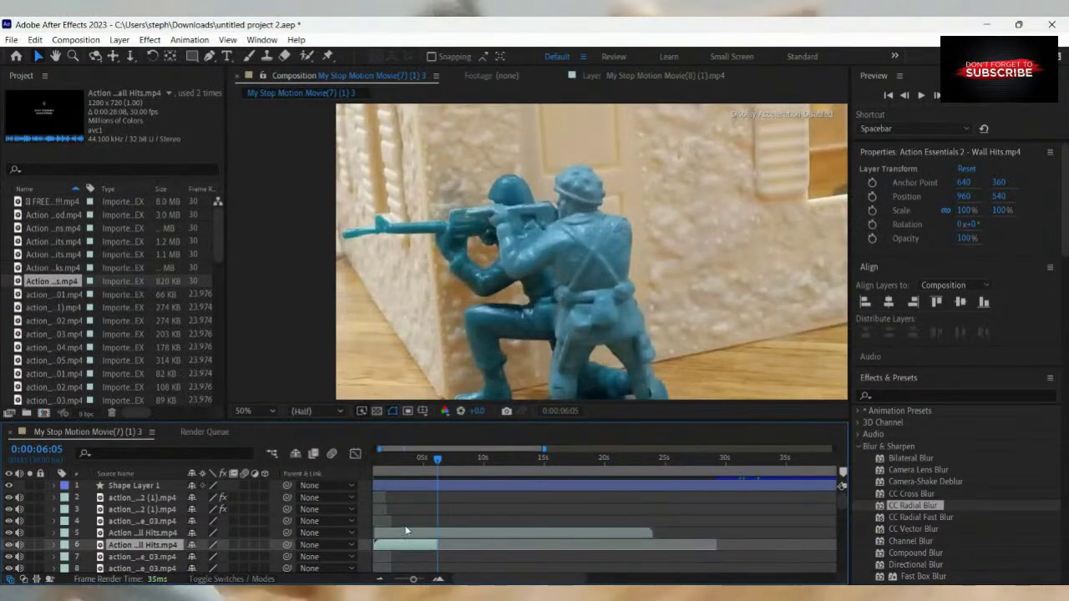
key(Delete)
Split the Wall Hits layer at 0:00:03:23, slide the later piece back to about 0:00:01:00, and delete the earlier piece.
drag(439, 462, 376, 523)
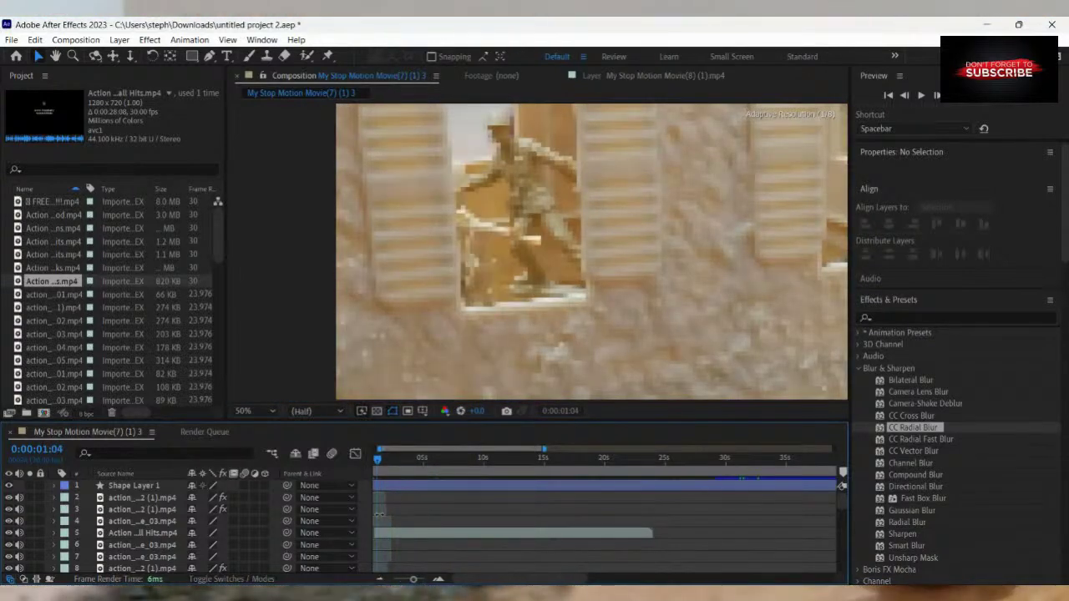
mouse_move(543, 451)
mouse_down()
mouse_move(416, 457)
mouse_move(396, 473)
mouse_move(613, 501)
mouse_move(541, 504)
mouse_move(582, 501)
mouse_move(569, 506)
mouse_up()
scroll(452, 457, up, 3)
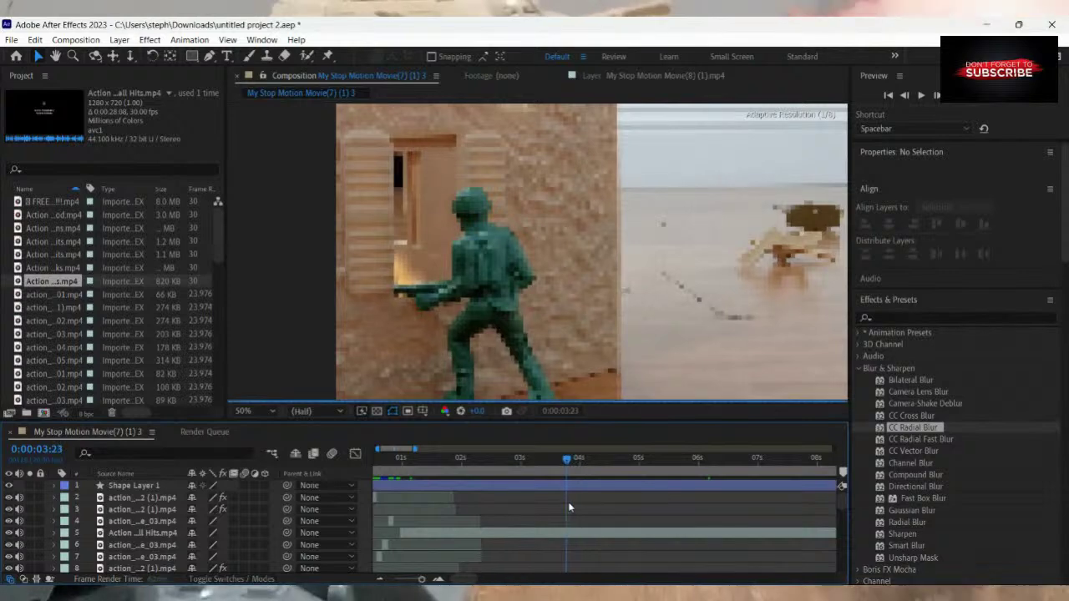
click(571, 537)
key(ctrl+shift+d)
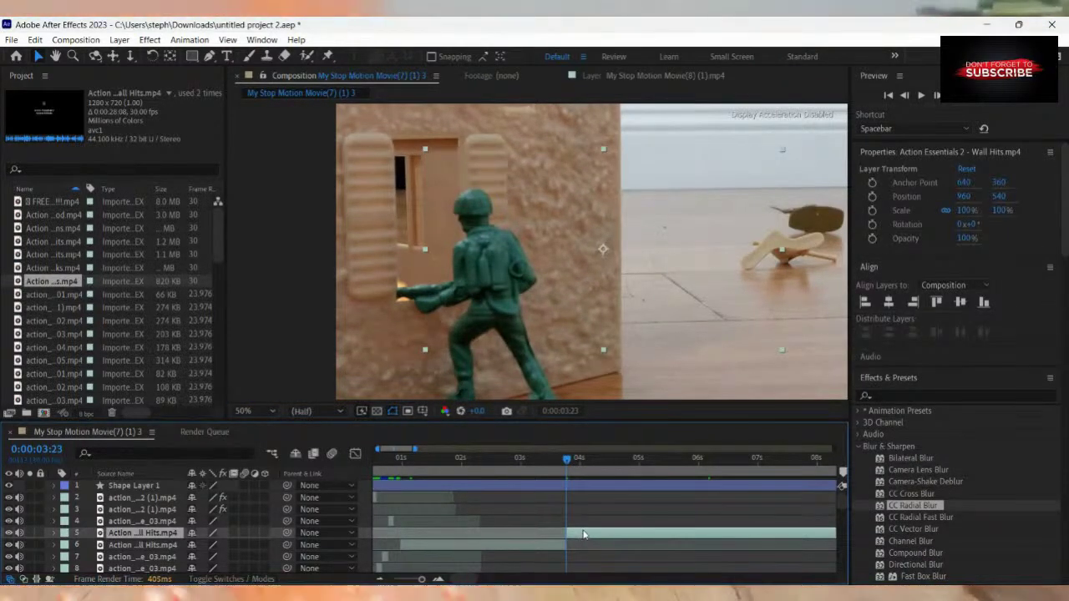
drag(413, 541, 421, 541)
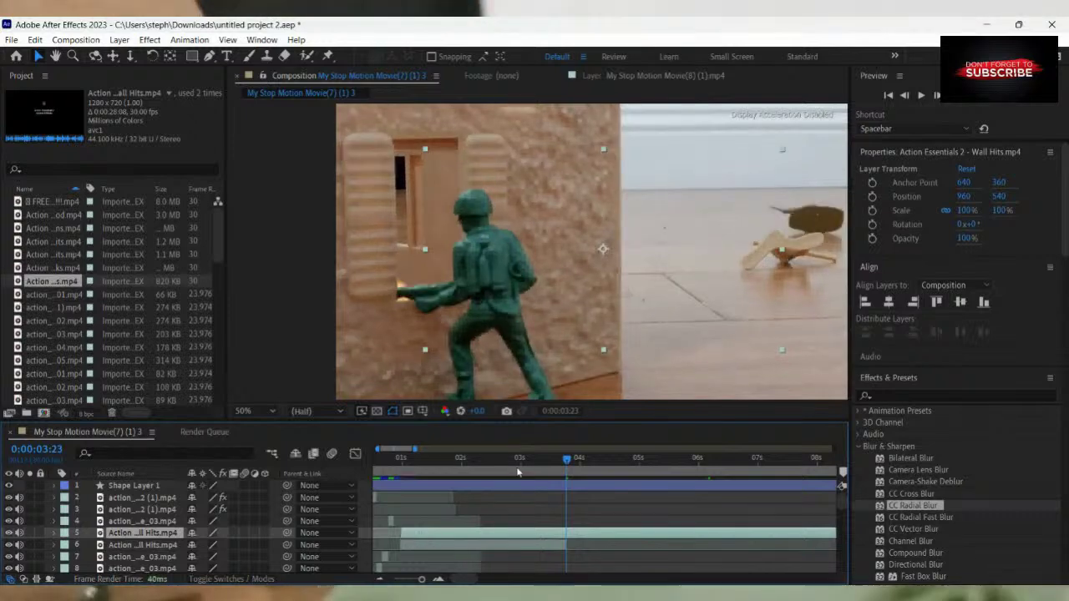
drag(566, 460, 522, 459)
drag(419, 499, 404, 535)
click(409, 549)
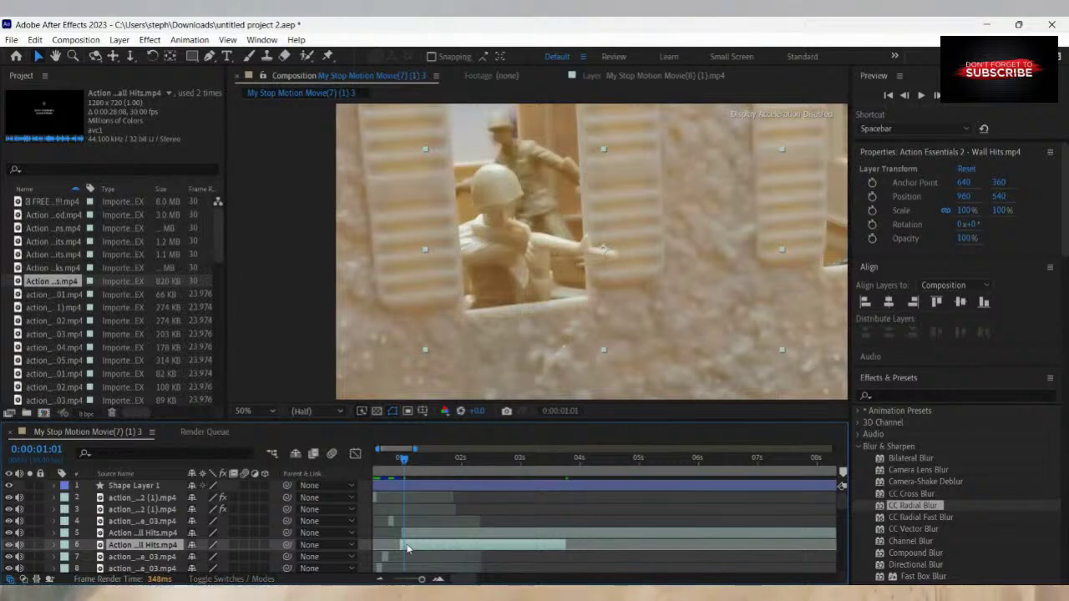
key(Delete)
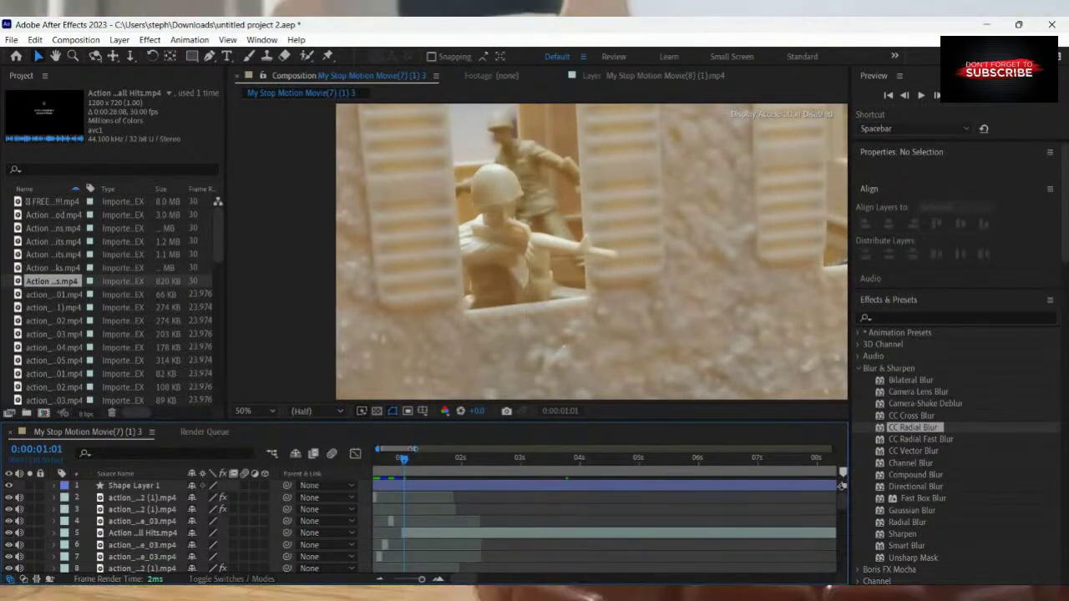
Flip the Wall Hits layer horizontally at 0:00:01:02.
drag(413, 449, 384, 450)
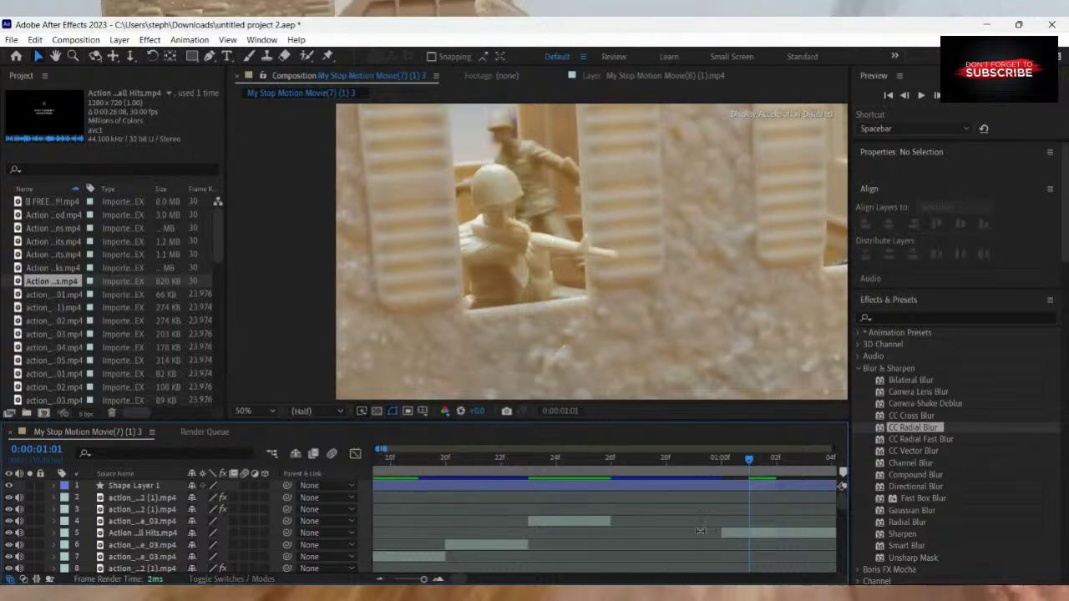
mouse_move(749, 462)
mouse_down()
mouse_move(775, 462)
mouse_move(747, 464)
mouse_up()
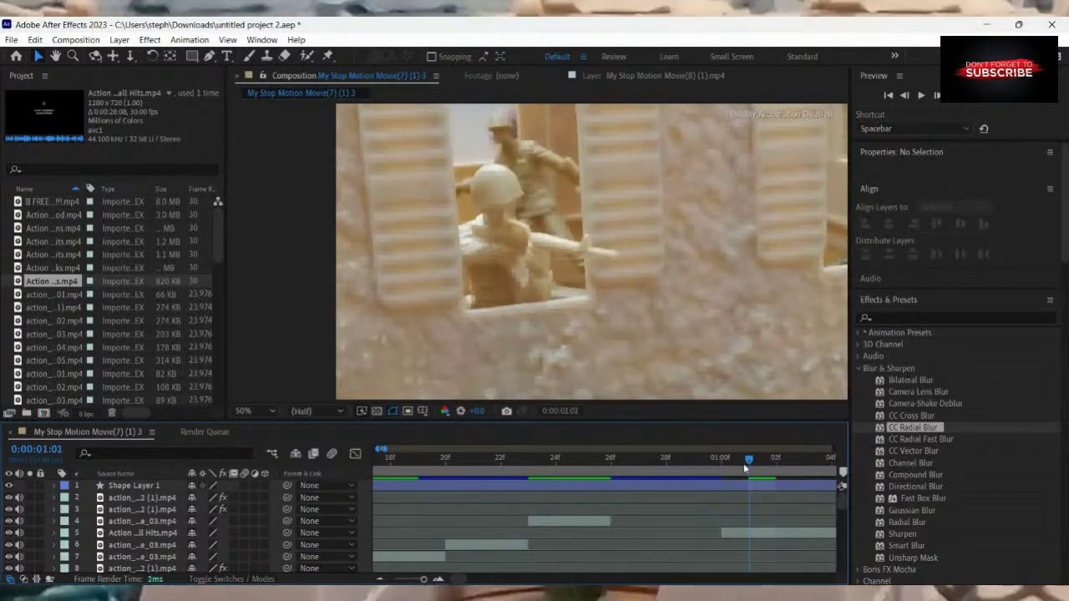
key(Page_Down)
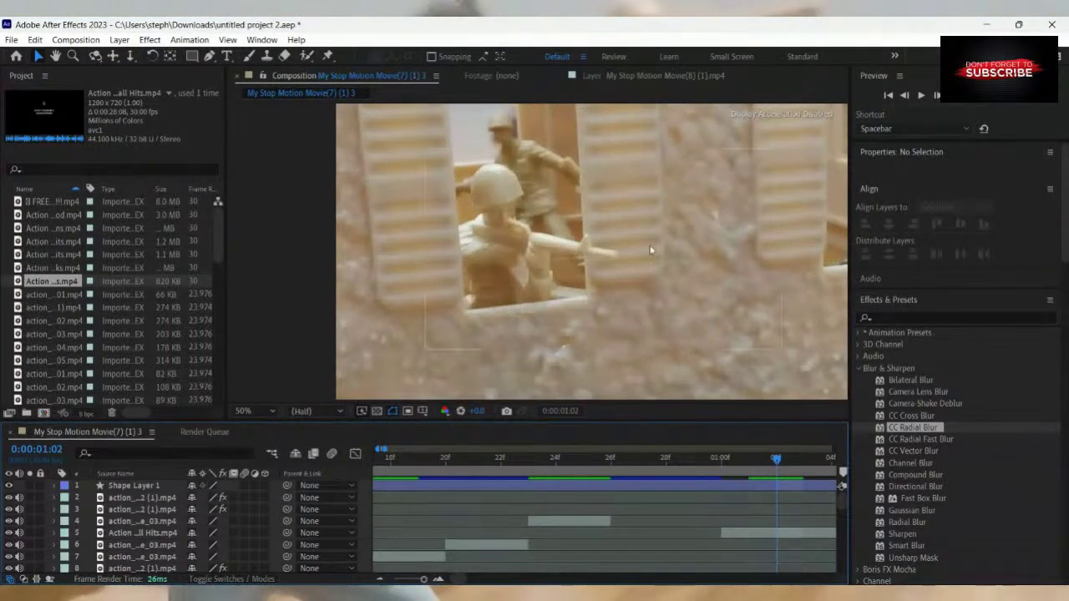
click(717, 218)
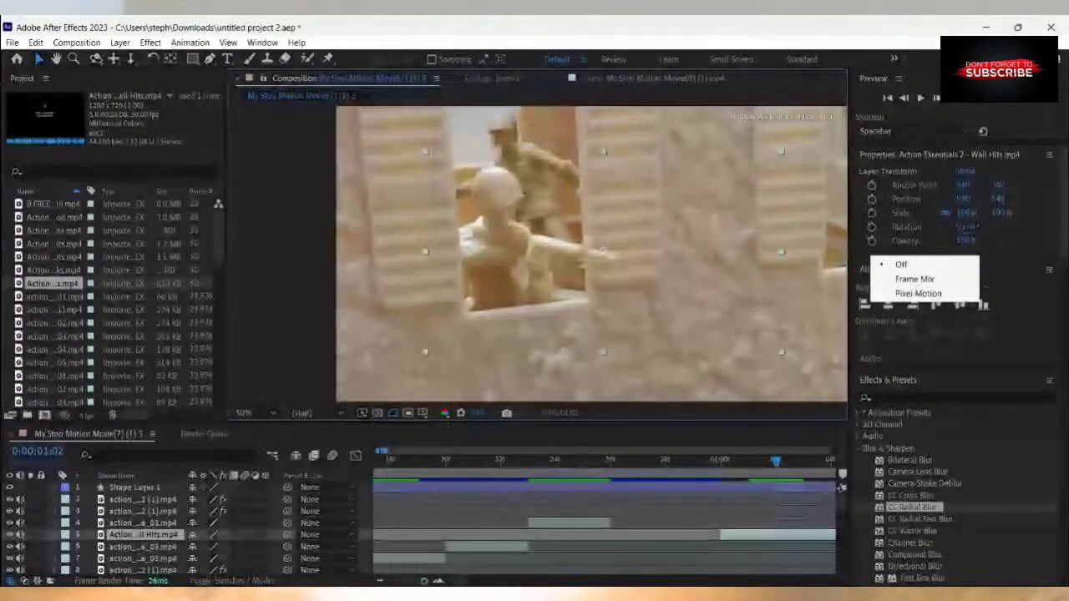
key(Escape)
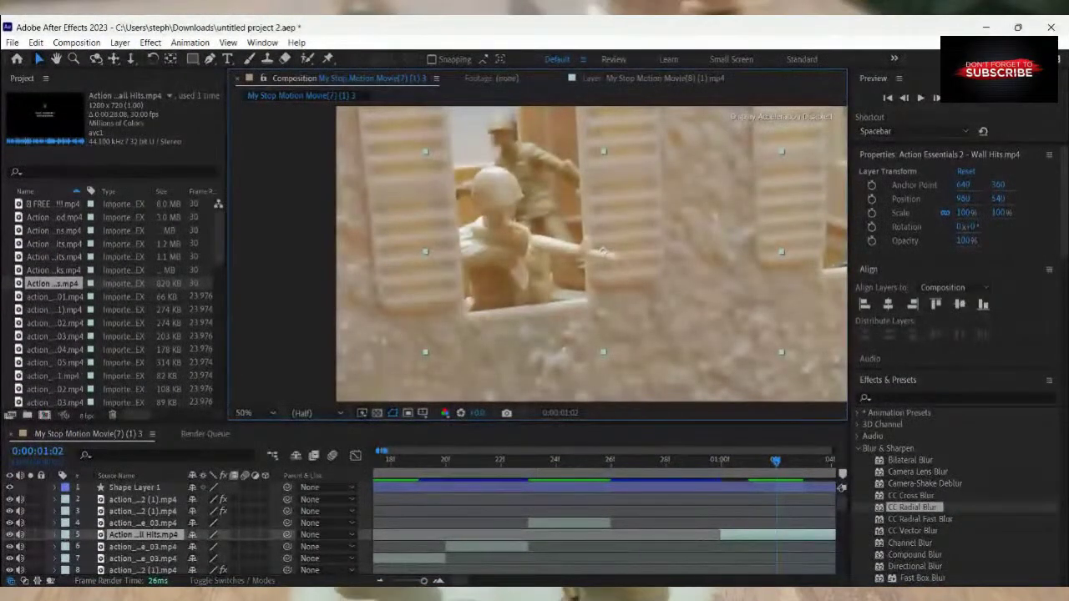
mouse_move(769, 236)
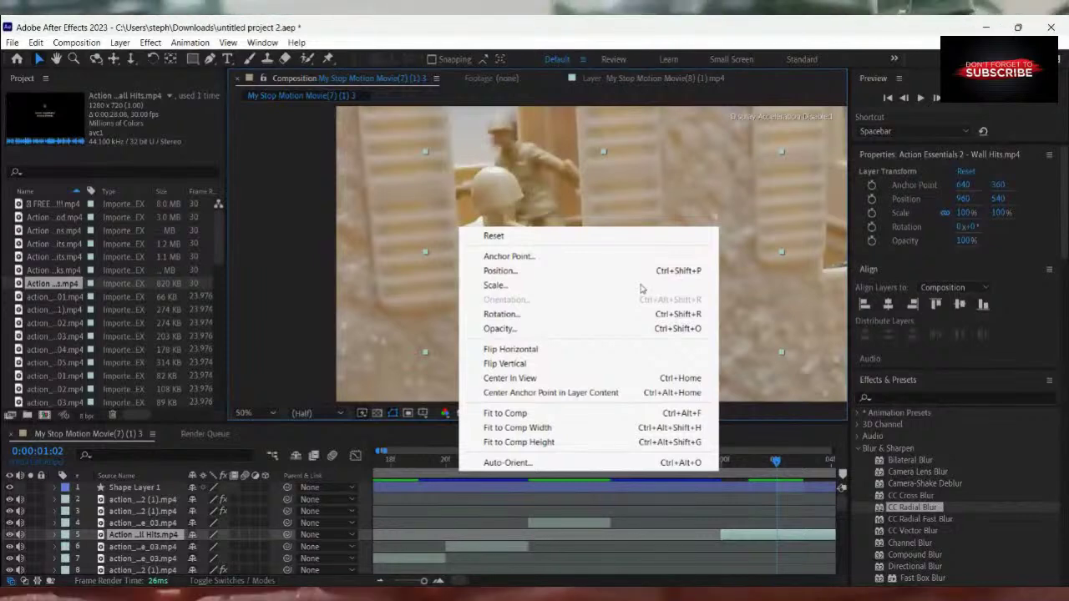
click(510, 349)
Enlarge the flipped Wall Hits layer to about 269% and position it at about 2082, 712 over the window wall.
drag(594, 306, 746, 248)
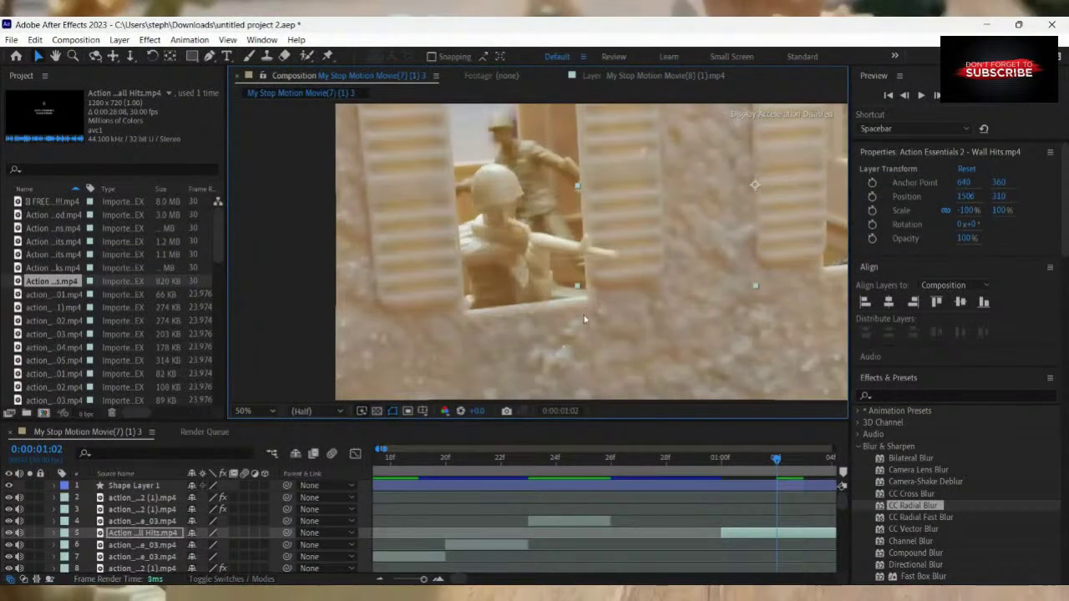
drag(576, 288, 481, 340)
drag(414, 391, 276, 455)
drag(566, 185, 673, 257)
Slide the Wall Hits layer earlier so that it starts at 0:00:00:26, and check its timing.
drag(775, 464, 520, 531)
drag(619, 538, 524, 539)
drag(493, 472, 552, 508)
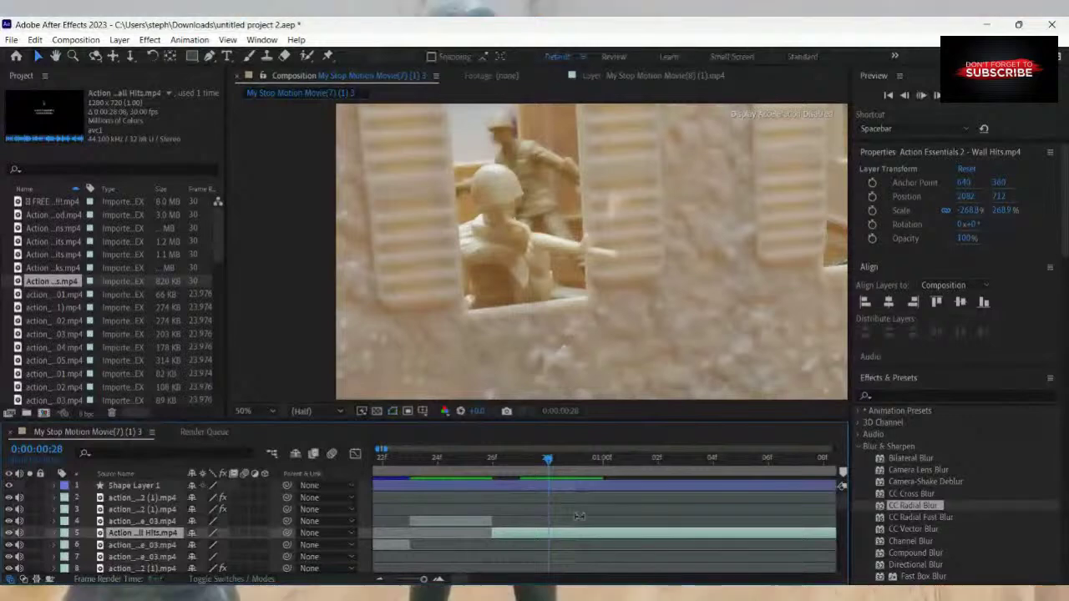
click(601, 459)
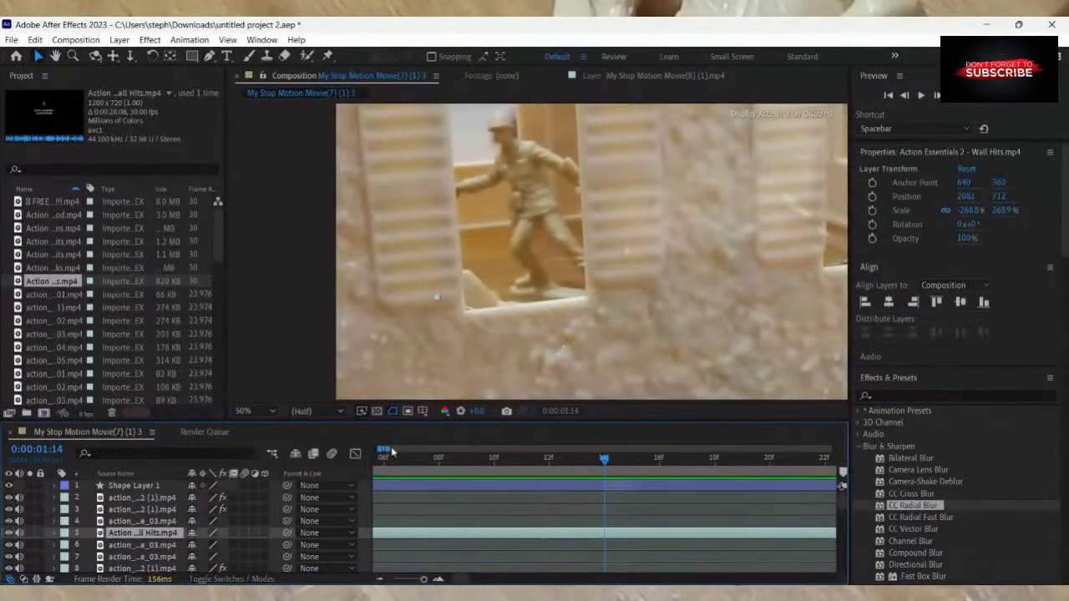
Split the Wall Hits layer at about 0:00:09:12 and slide the later piece back to about 0:00:00:29.
drag(393, 451, 460, 458)
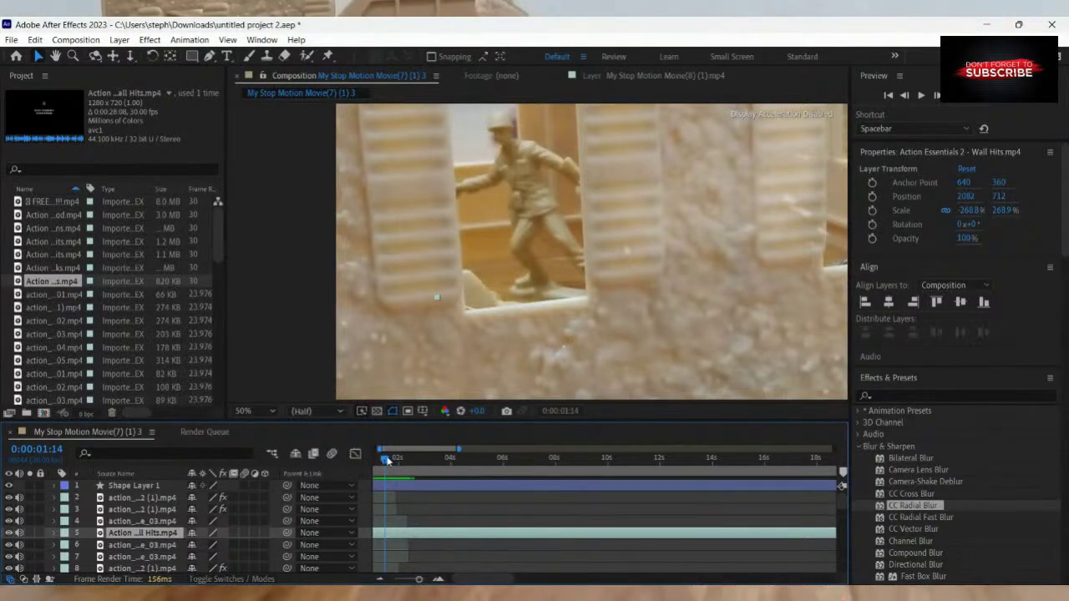
drag(387, 460, 552, 490)
click(467, 461)
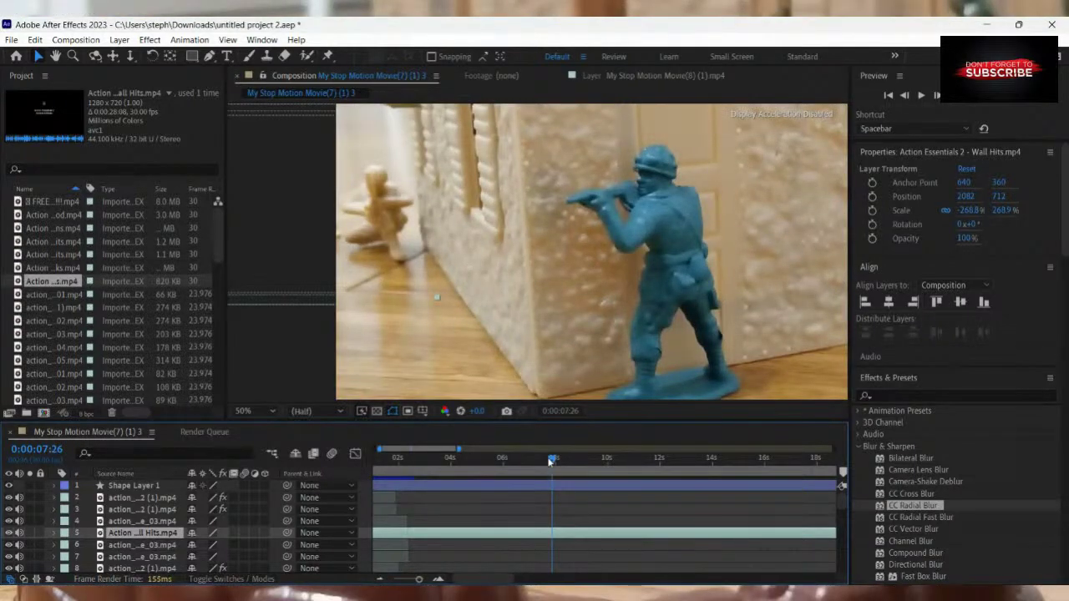
drag(550, 461, 593, 468)
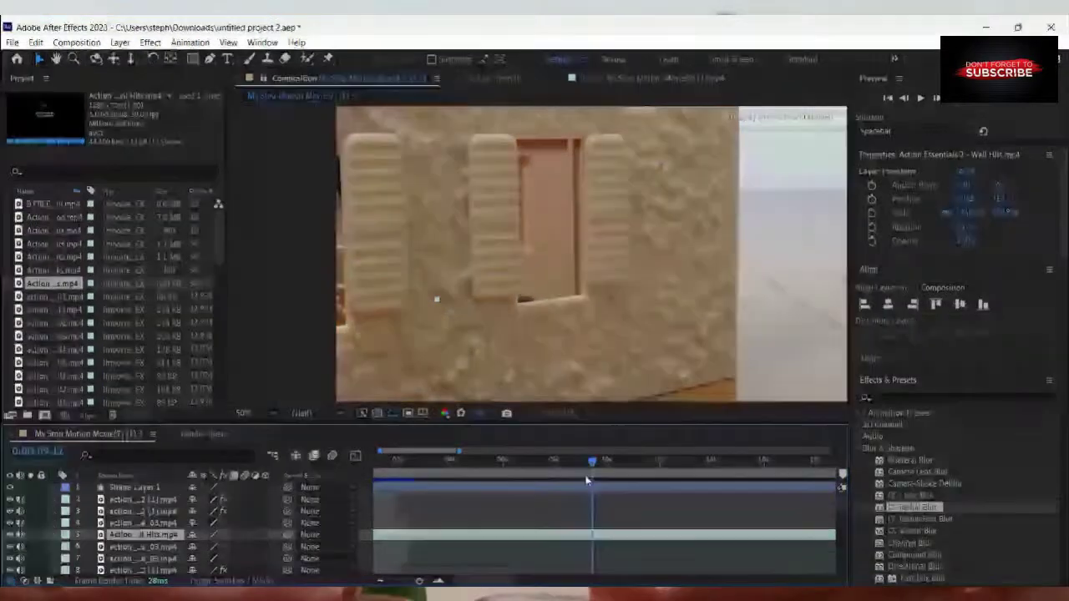
key(ctrl+shift+d)
drag(468, 539, 407, 537)
Shift the second Wall Hits piece to start at 0:00:01:10 and reposition it at about 1368, 690.
drag(593, 462, 429, 557)
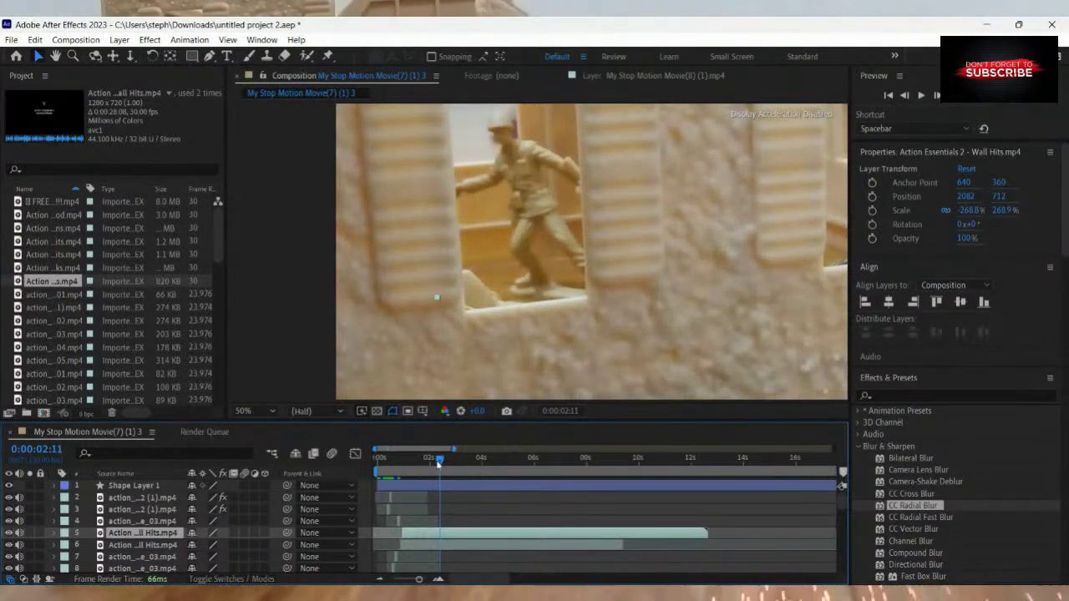
key(Page_Up)
key(Page_Up)
key(Page_Up)
key(Page_Up)
key(Page_Up)
key(Page_Up)
key(Page_Up)
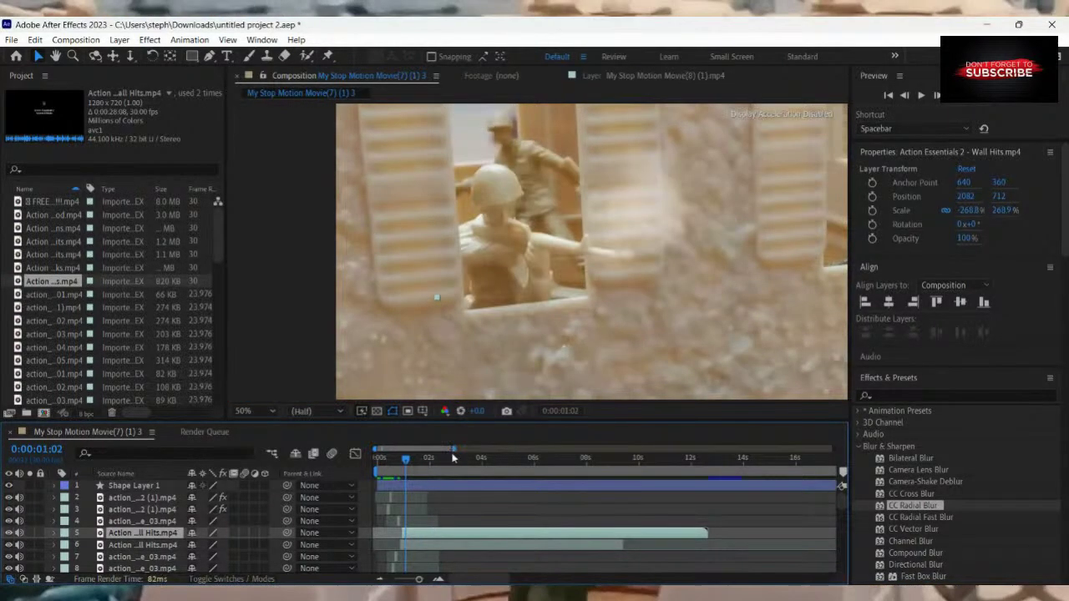
scroll(453, 496, up, 5)
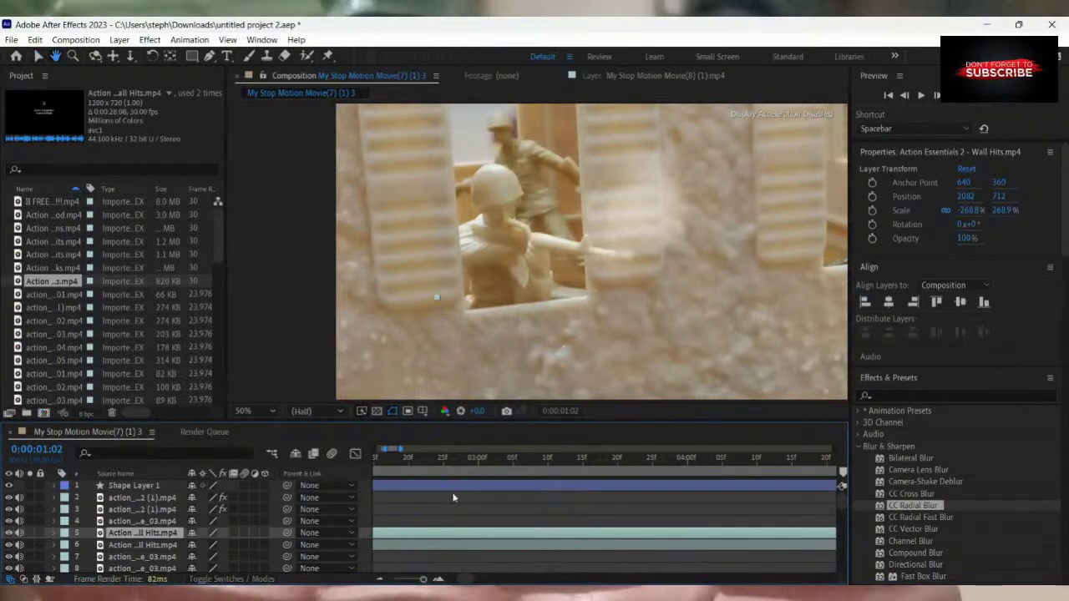
key(Page_Up)
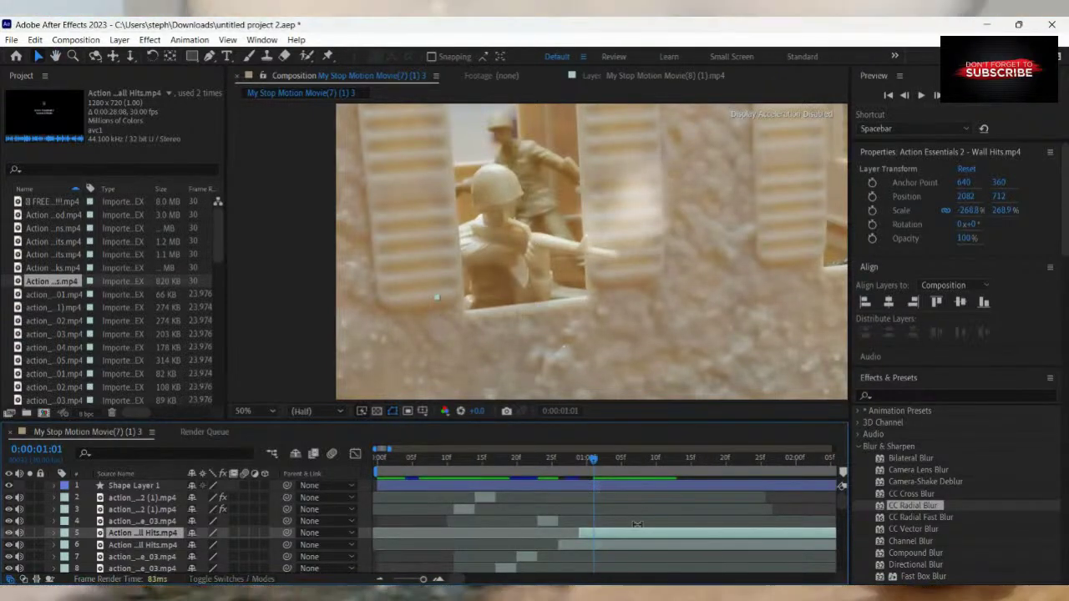
drag(649, 534, 698, 535)
key(space)
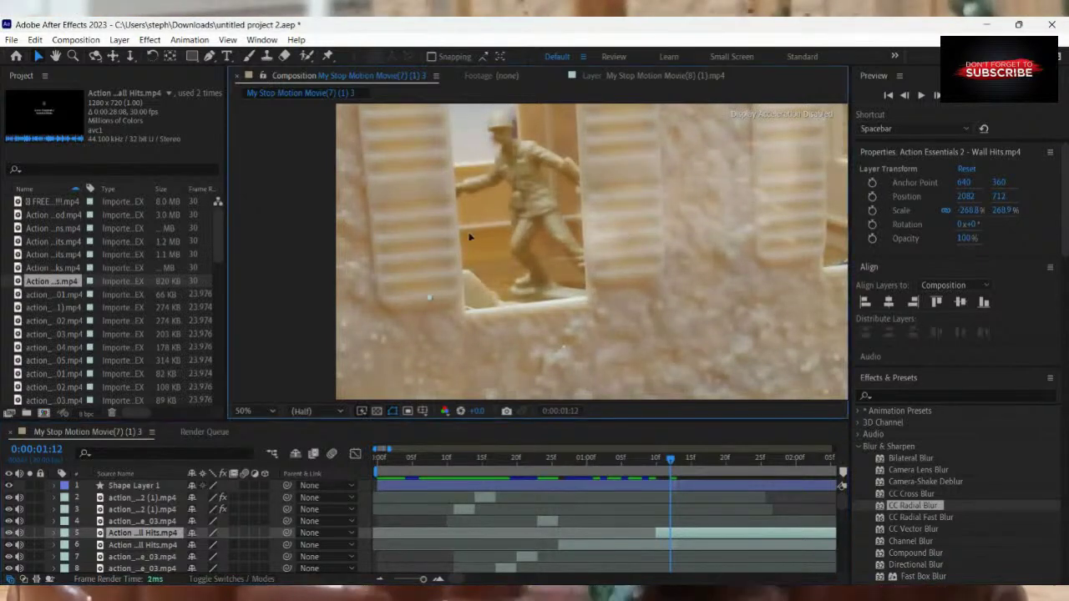
Split the second Wall Hits piece at 0:00:02:20, where the window shot ends, and delete the remainder.
click(664, 518)
drag(669, 469, 790, 481)
drag(806, 485, 847, 494)
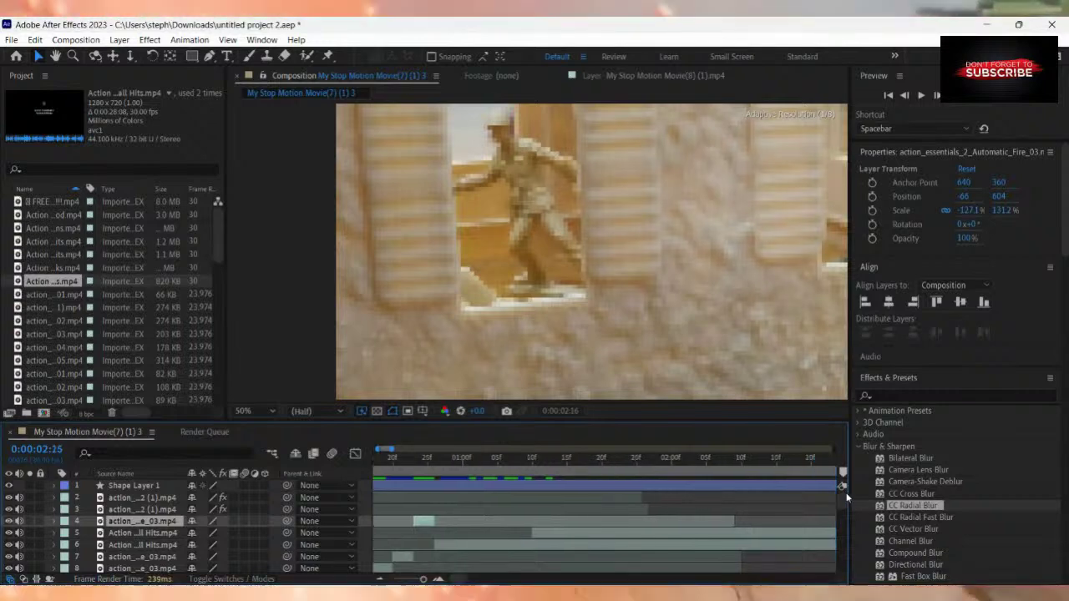
drag(738, 504, 716, 543)
click(716, 532)
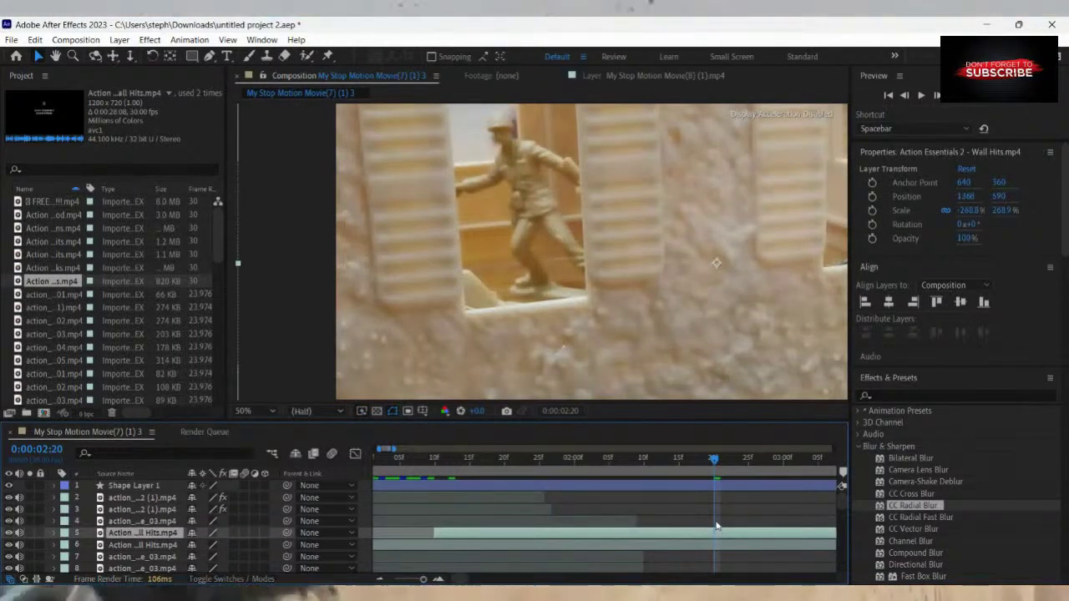
key(ctrl+shift+d)
key(Delete)
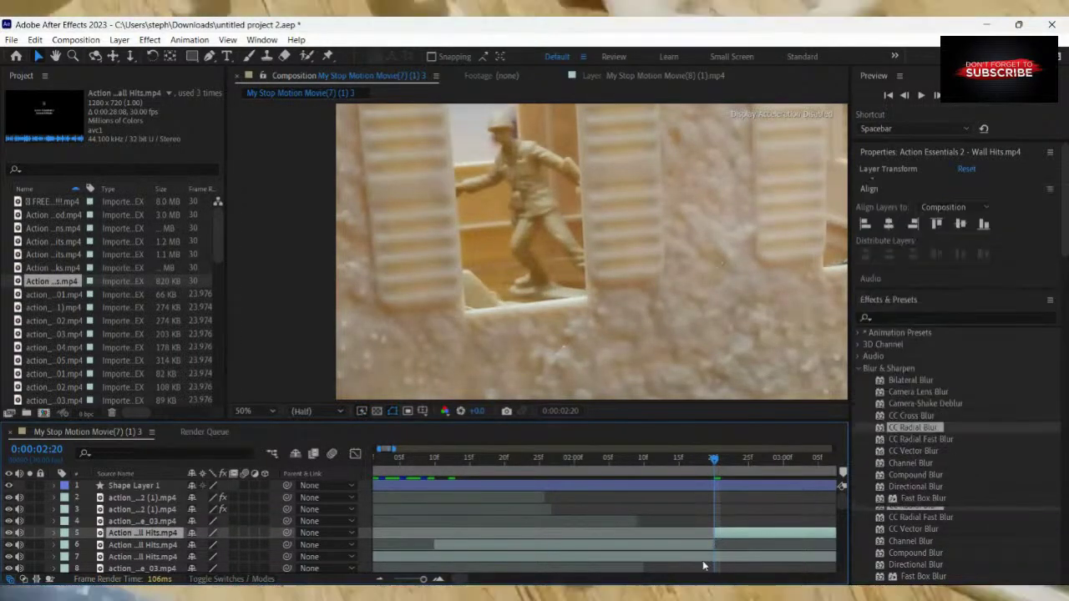
Cut the first Wall Hits layer at 0:00:02:20 as well and delete its later part.
click(723, 550)
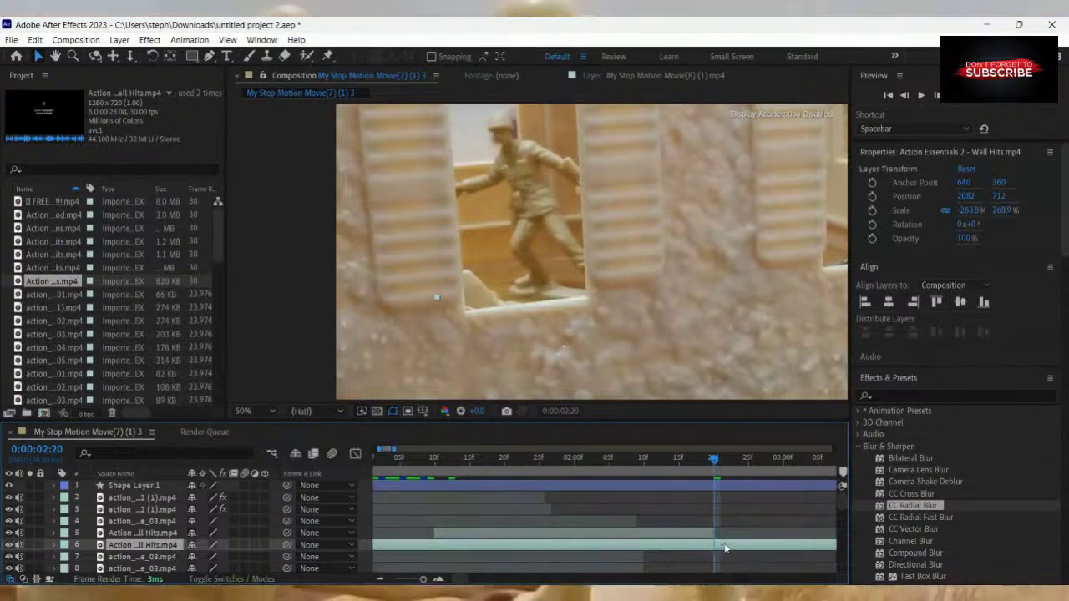
key(ctrl+shift+d)
key(Delete)
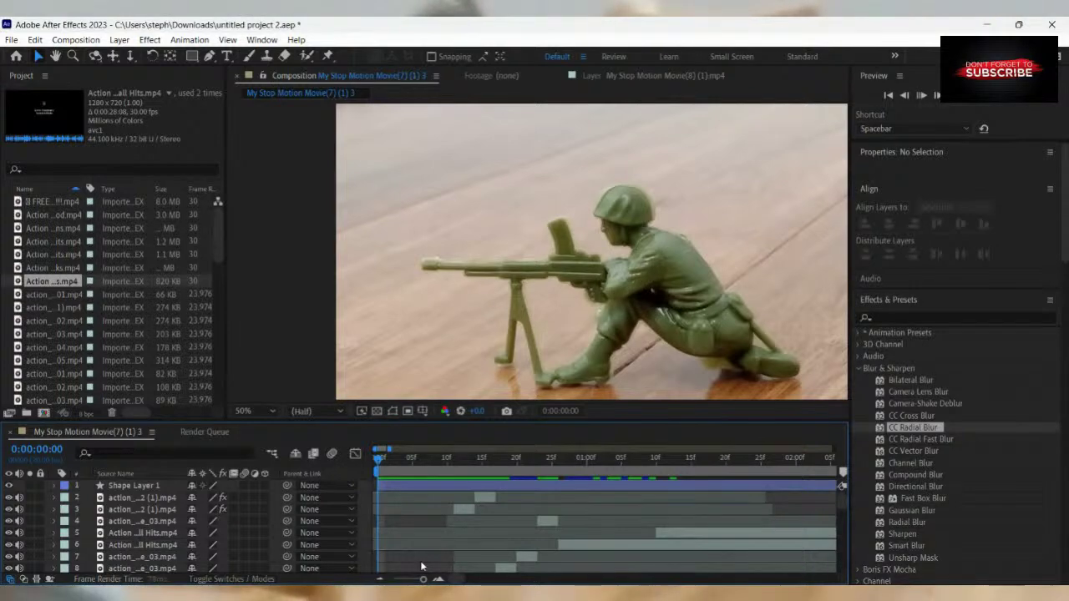
Play back the opening gunfire and window shot to check the timing of the wall hits.
key(space)
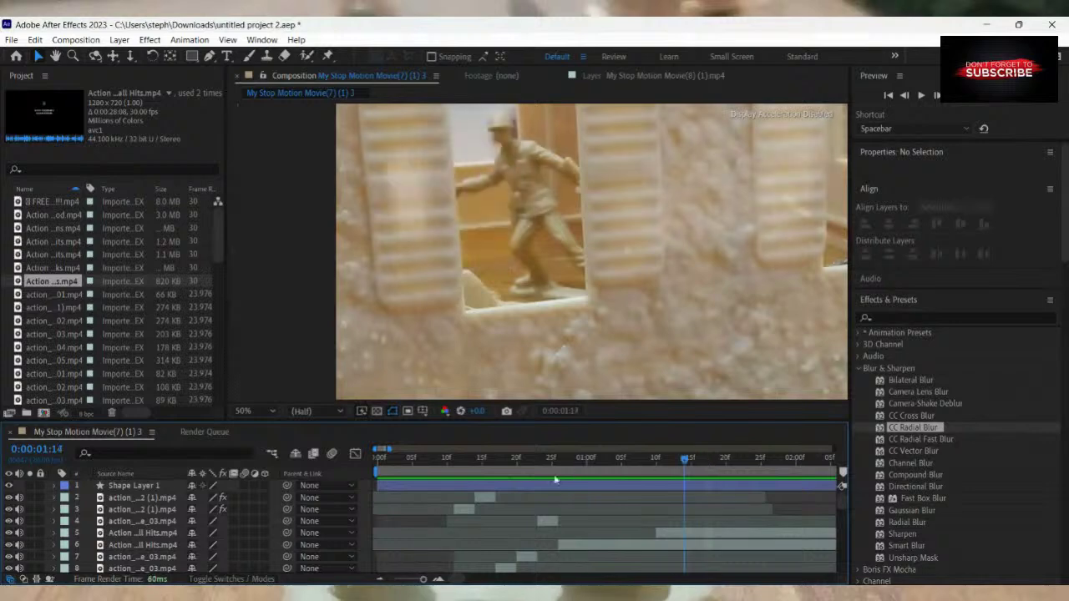
click(440, 458)
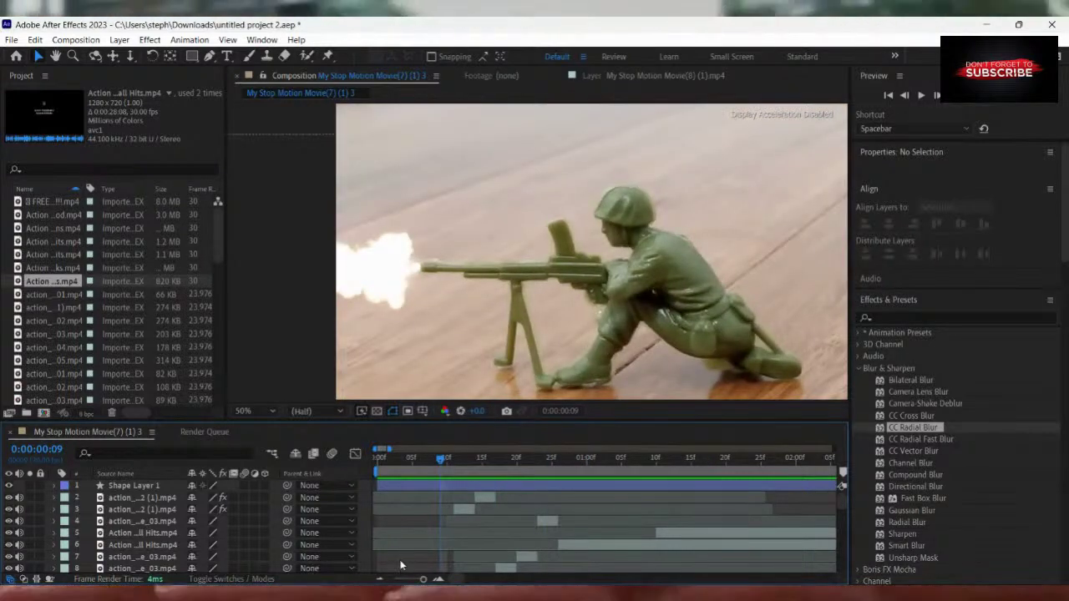
key(space)
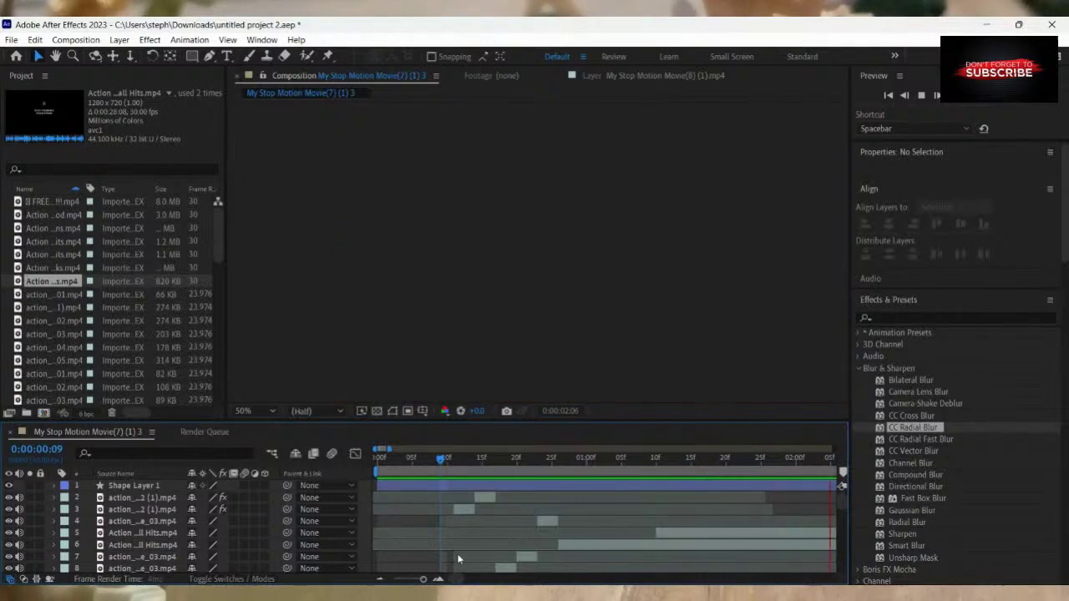
key(space)
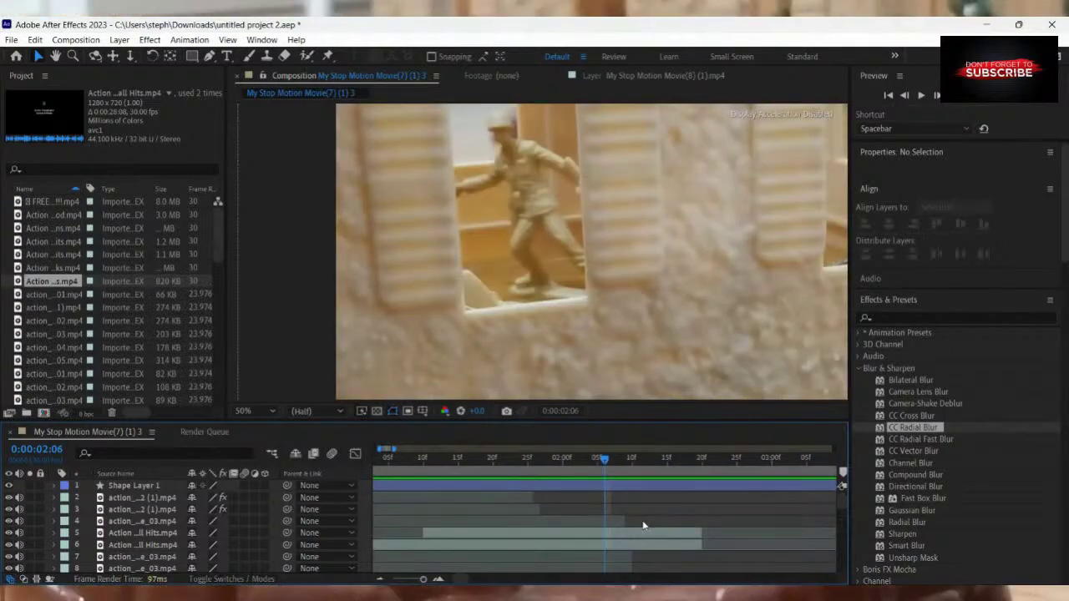
scroll(640, 526, down, 10)
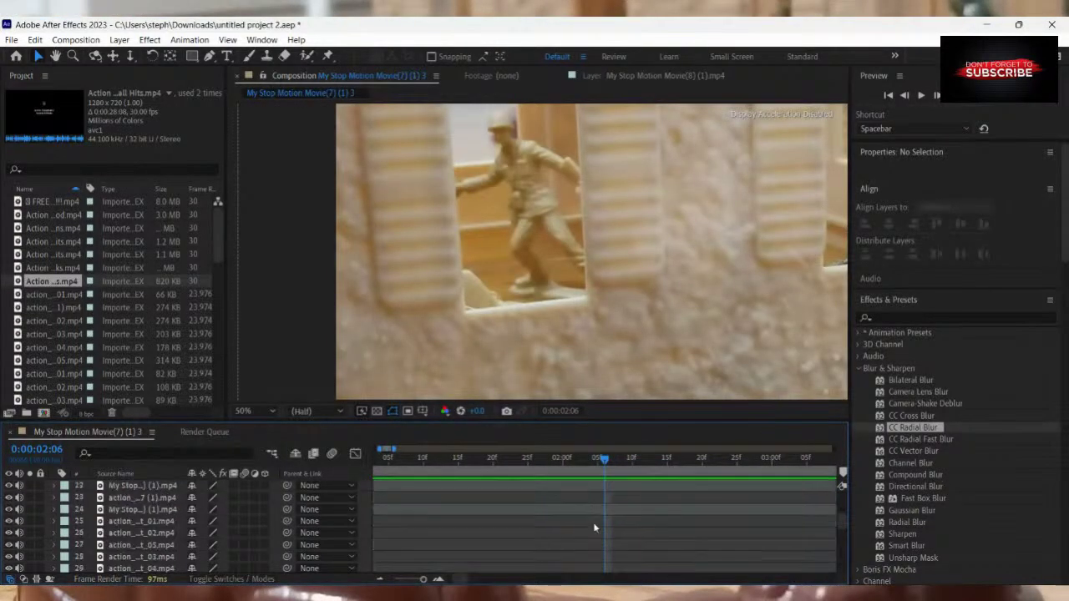
click(574, 556)
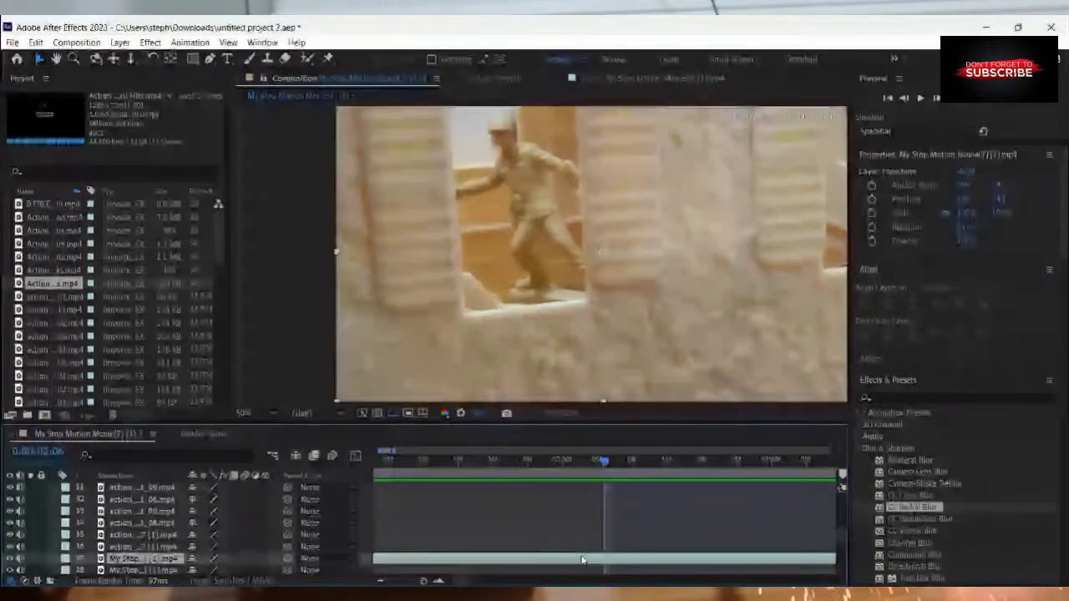
key(ctrl+k)
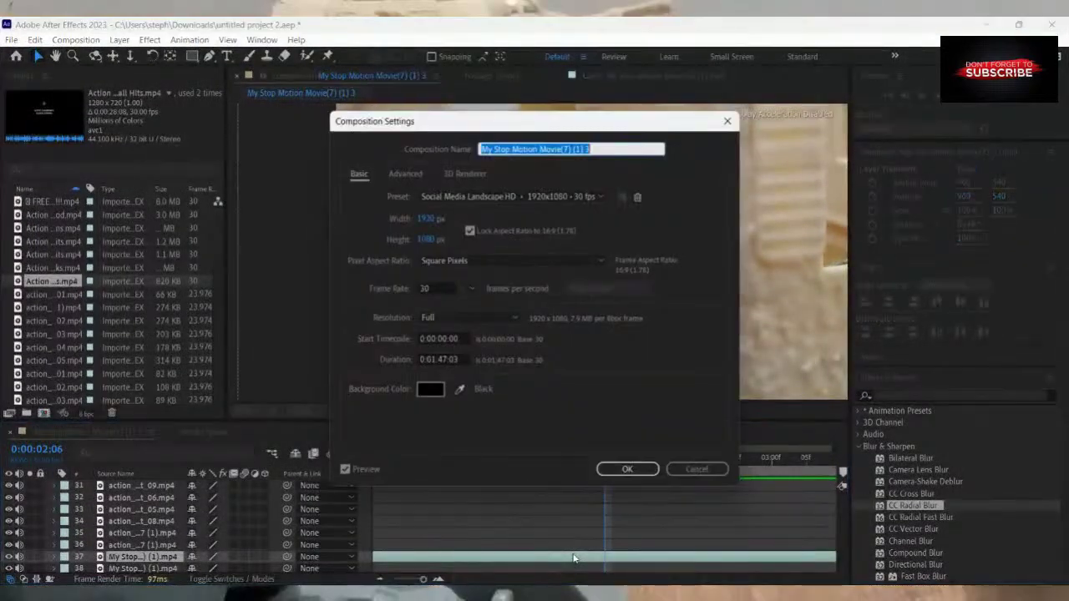
key(Return)
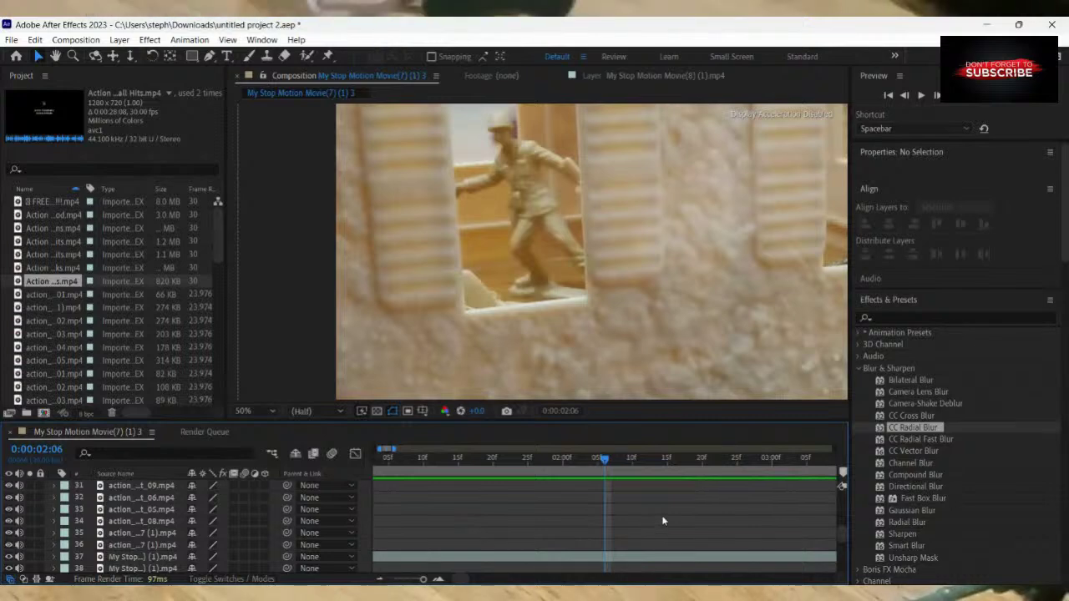
scroll(631, 542, up, 10)
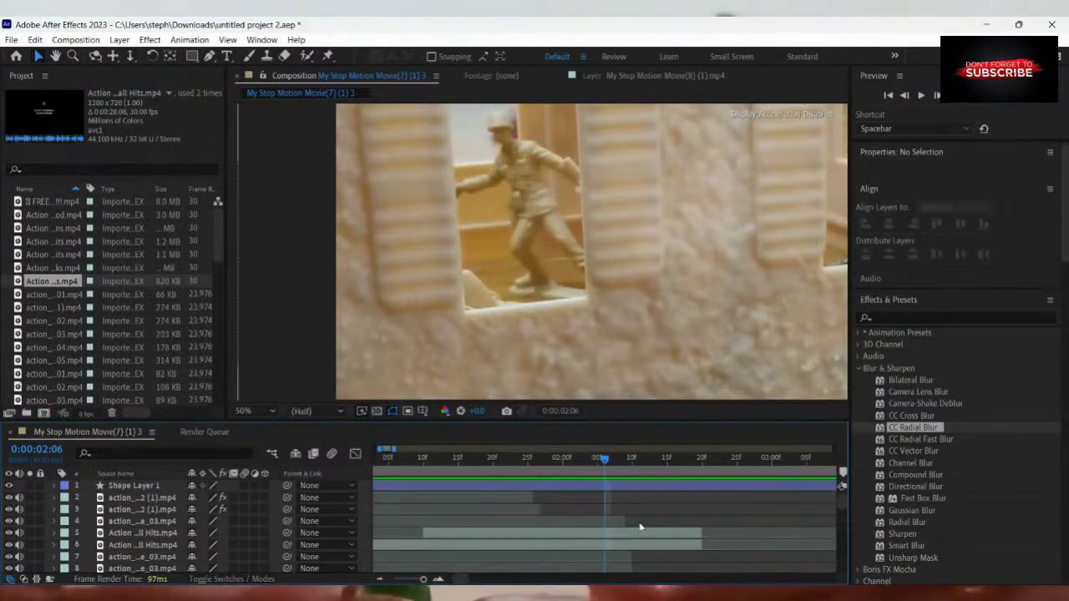
Preview the movie from the end of the window shot through the following soldier scenes to 0:00:05:26.
key(space)
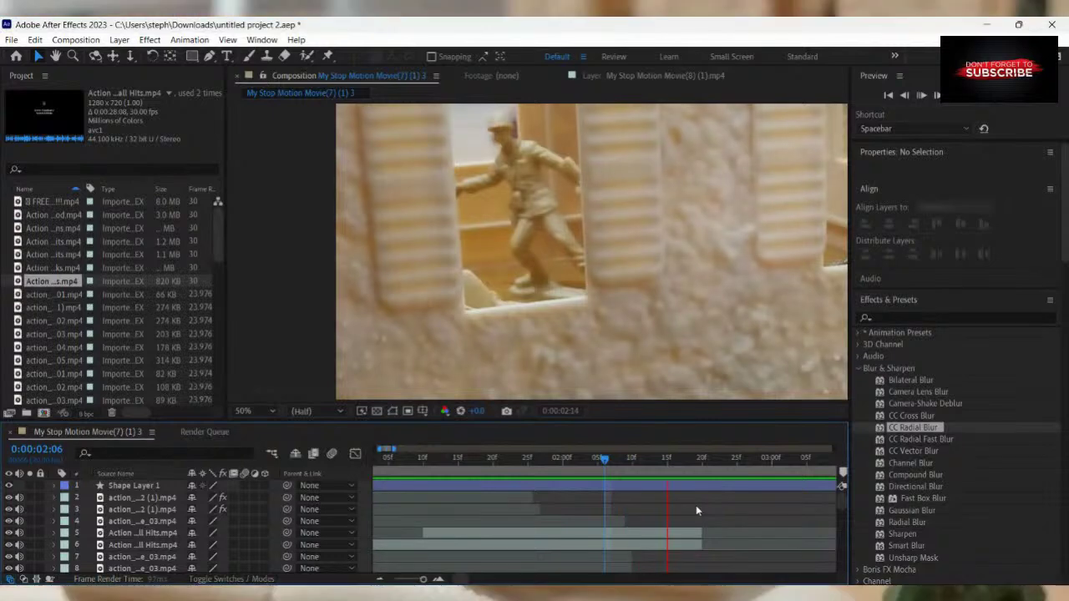
click(737, 469)
key(h)
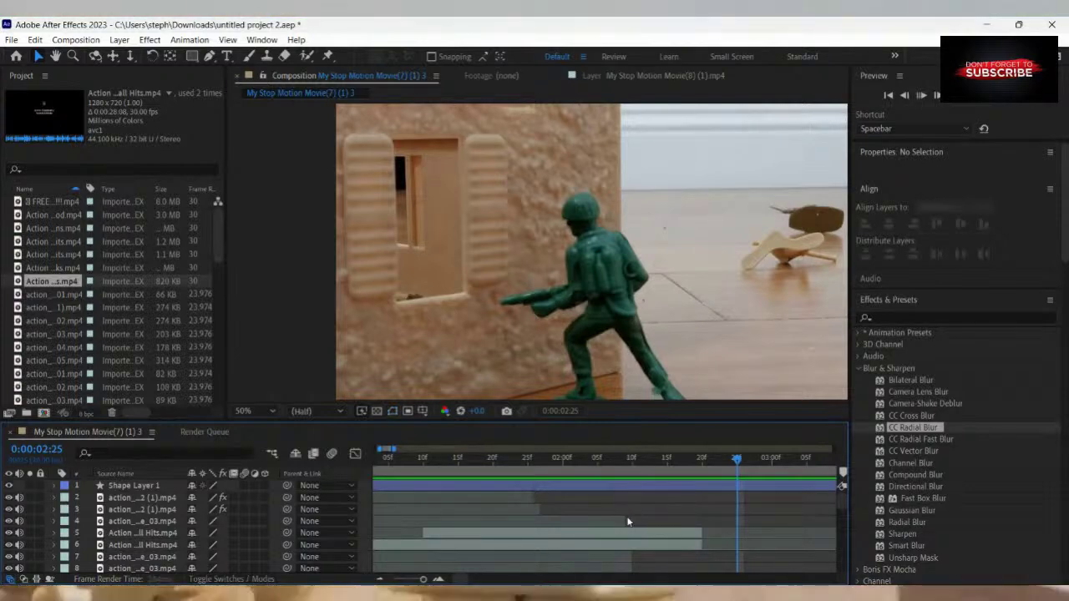
key(space)
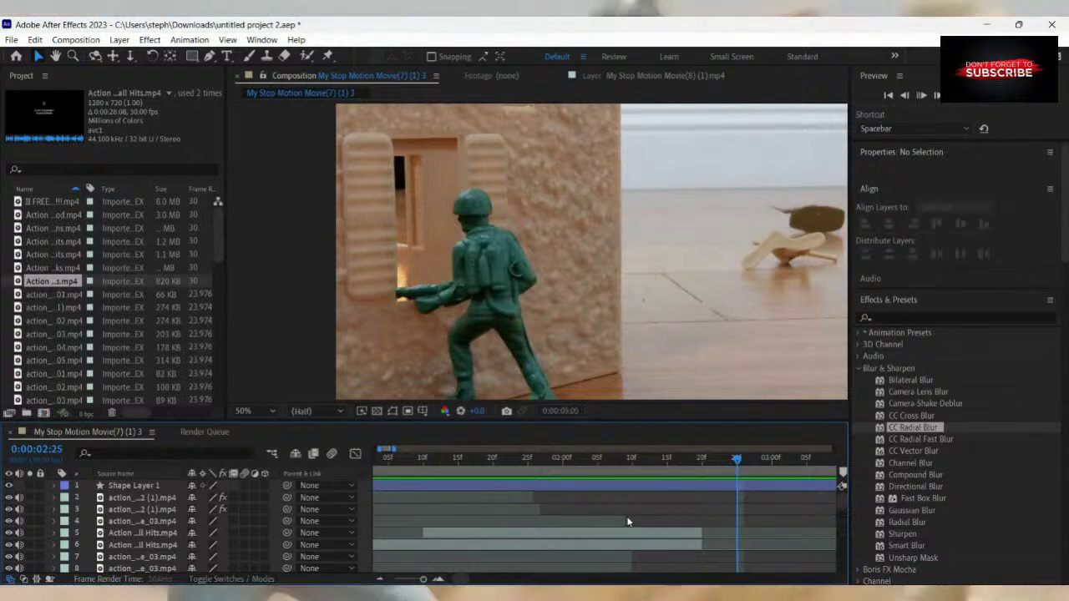
key(space)
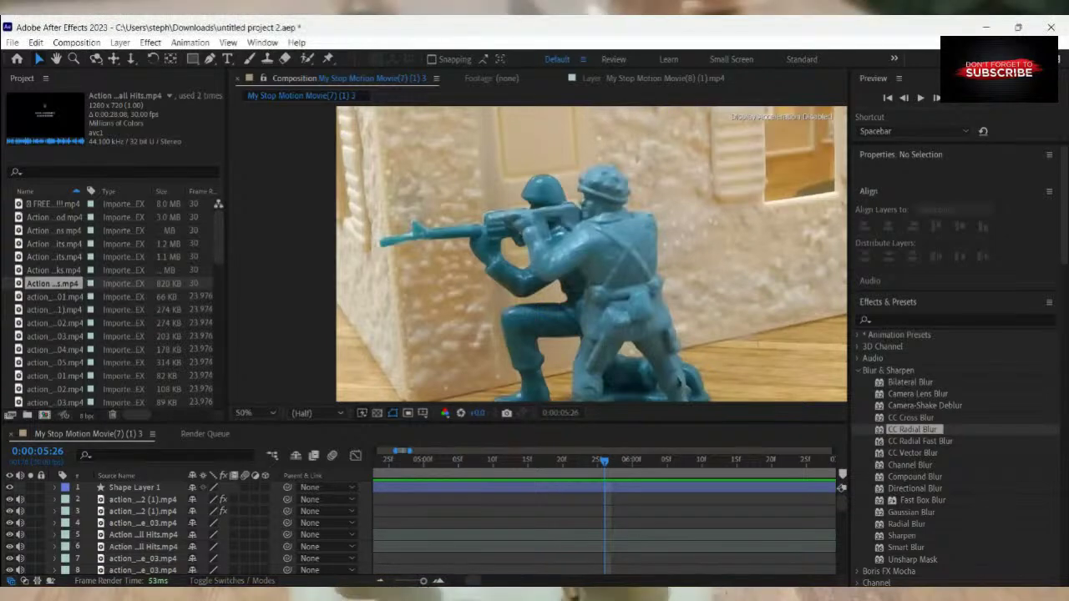
Look through the gunfire clips and add automatic_Fire_05 as a layer starting at 0:00:10:13, in the blue and green soldiers shot.
drag(602, 461, 698, 531)
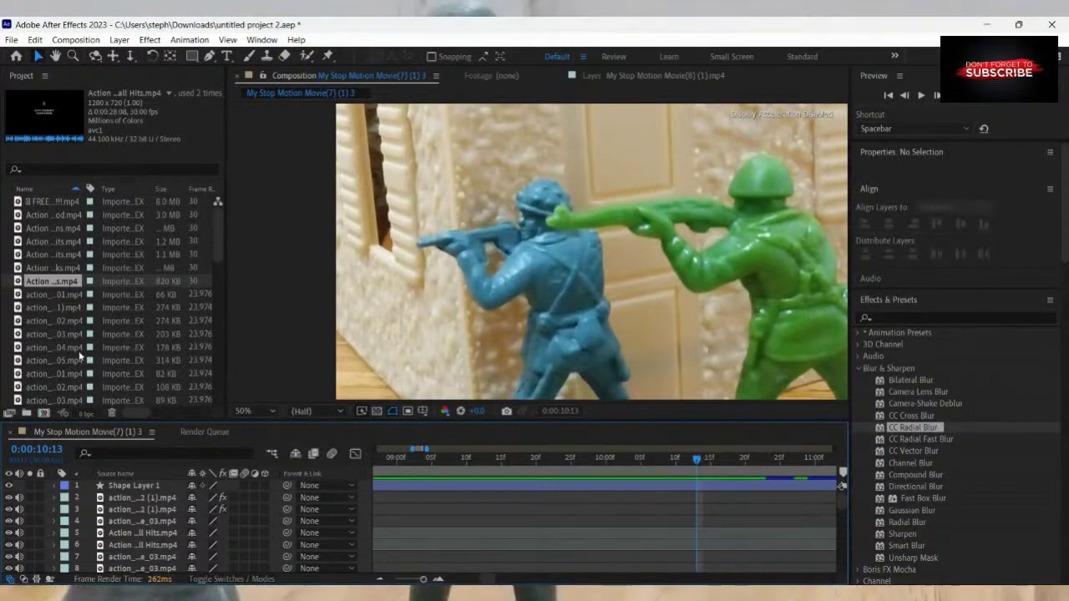
click(24, 269)
scroll(31, 268, down, 1)
click(43, 268)
click(49, 280)
click(46, 299)
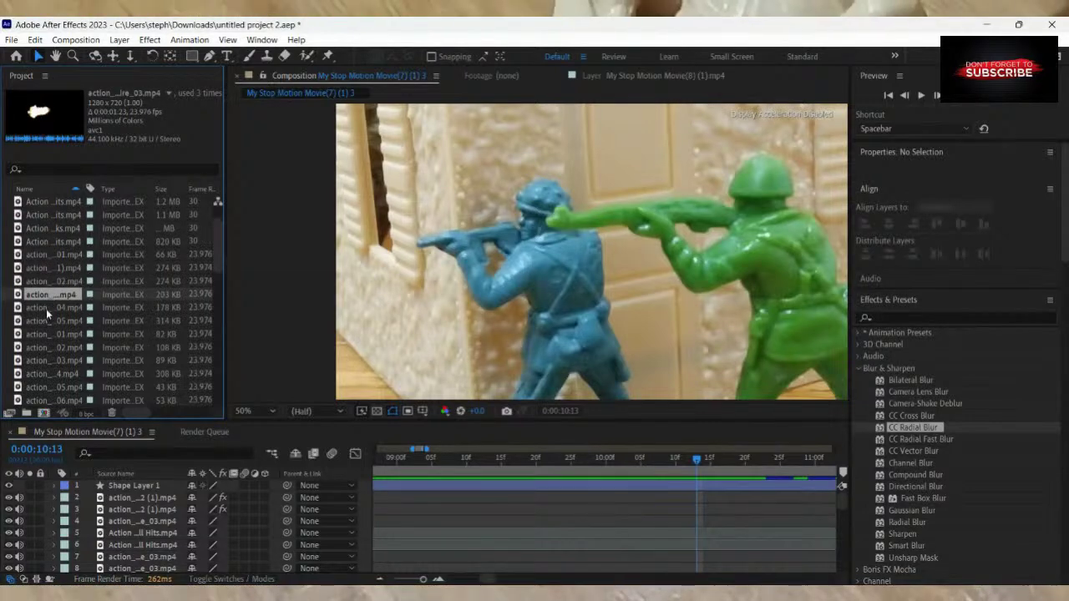
click(52, 308)
click(53, 322)
click(52, 335)
scroll(51, 346, down, 1)
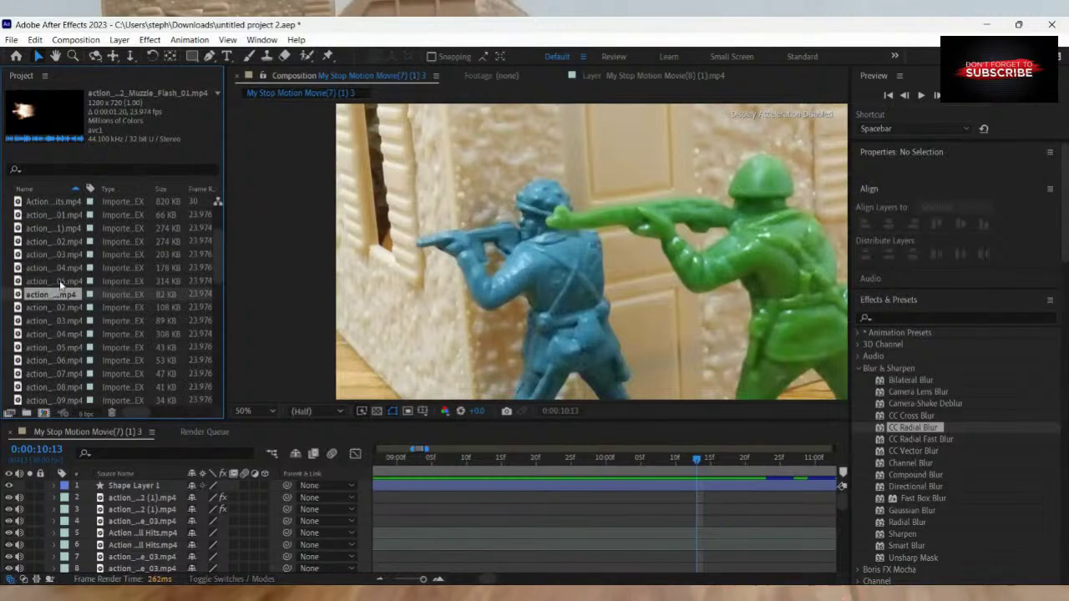
click(59, 281)
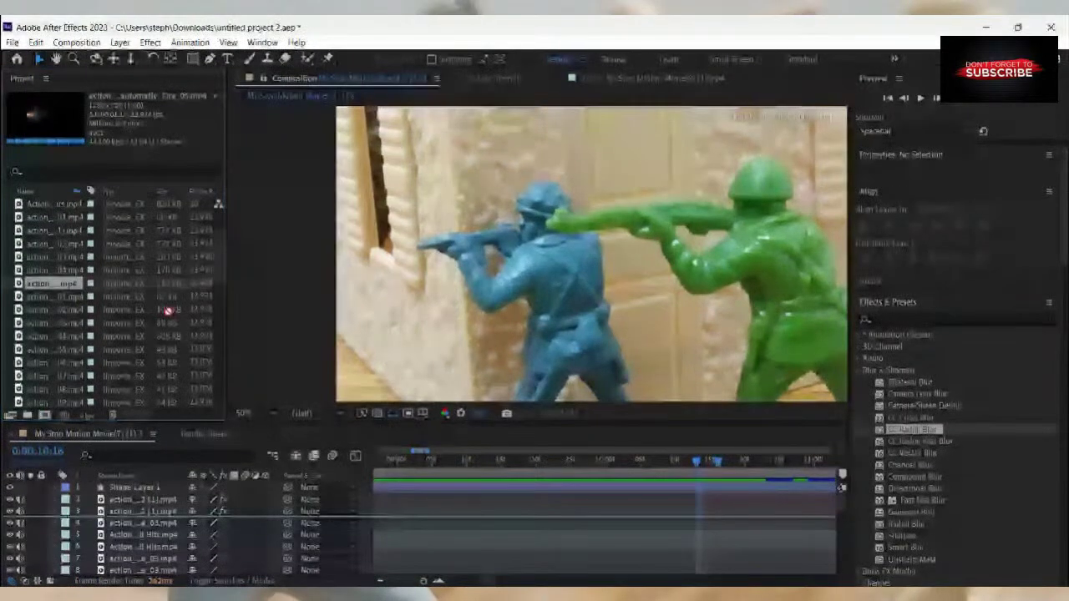
drag(168, 311, 720, 524)
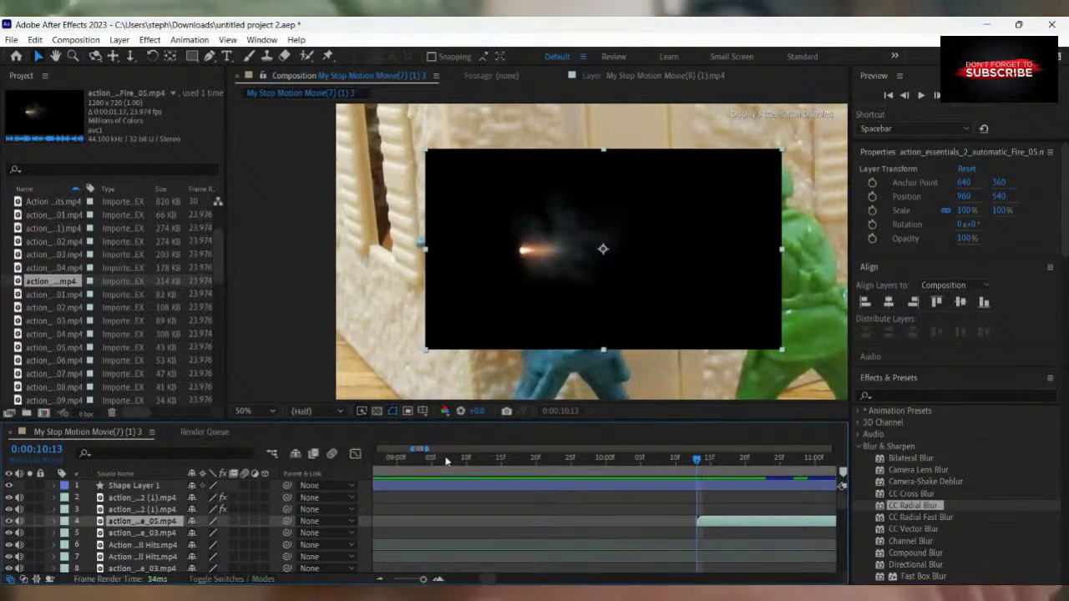
scroll(761, 529, up, 2)
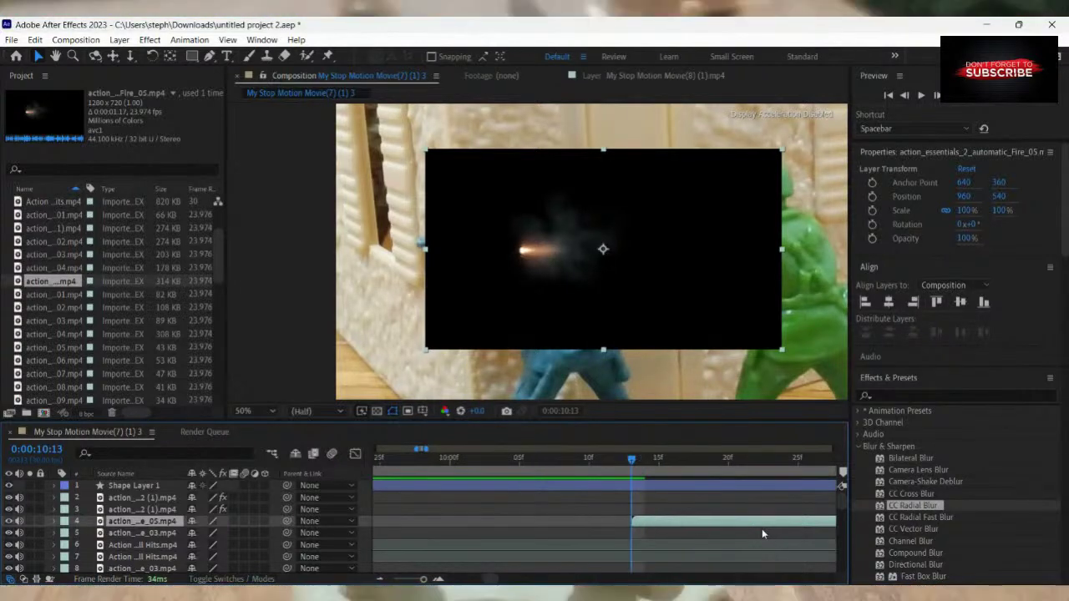
Set the automatic_Fire_05 layer's blending mode to Screen and flip the layer horizontally.
right_click(621, 299)
mouse_move(698, 386)
key(Escape)
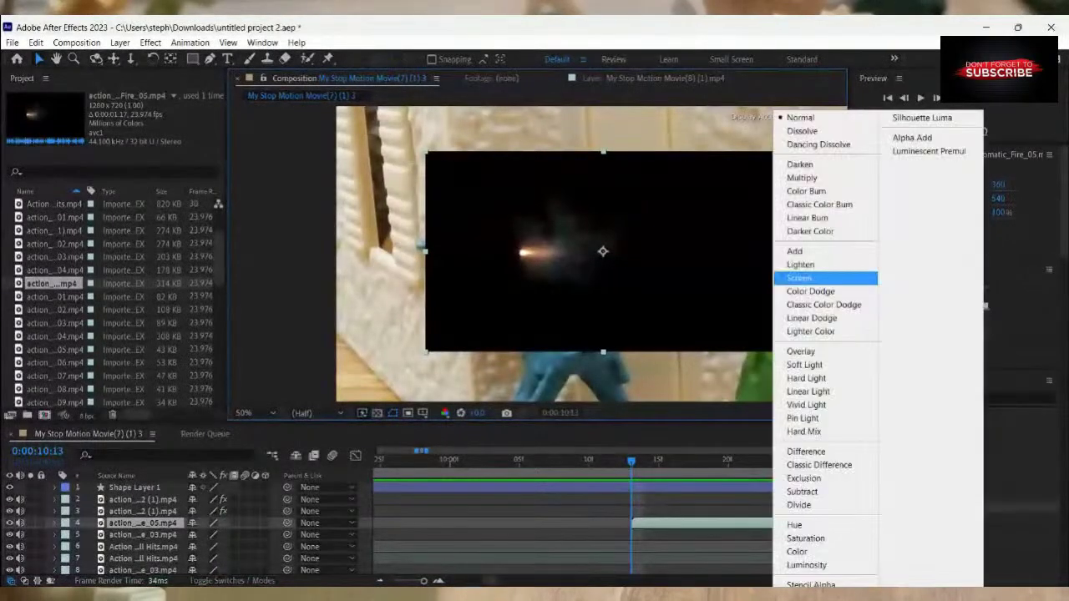
click(799, 277)
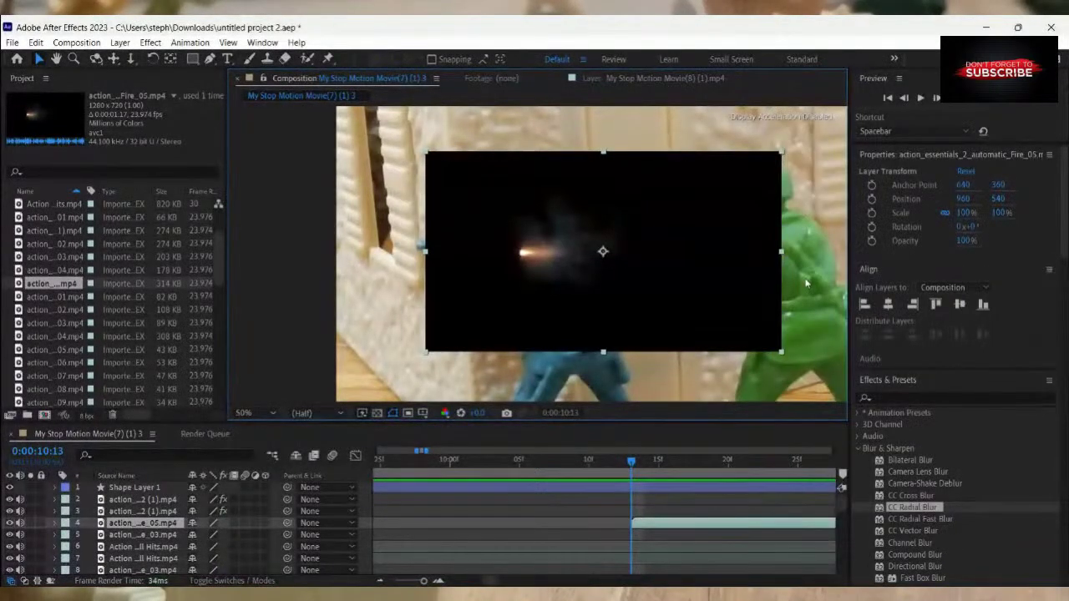
right_click(550, 263)
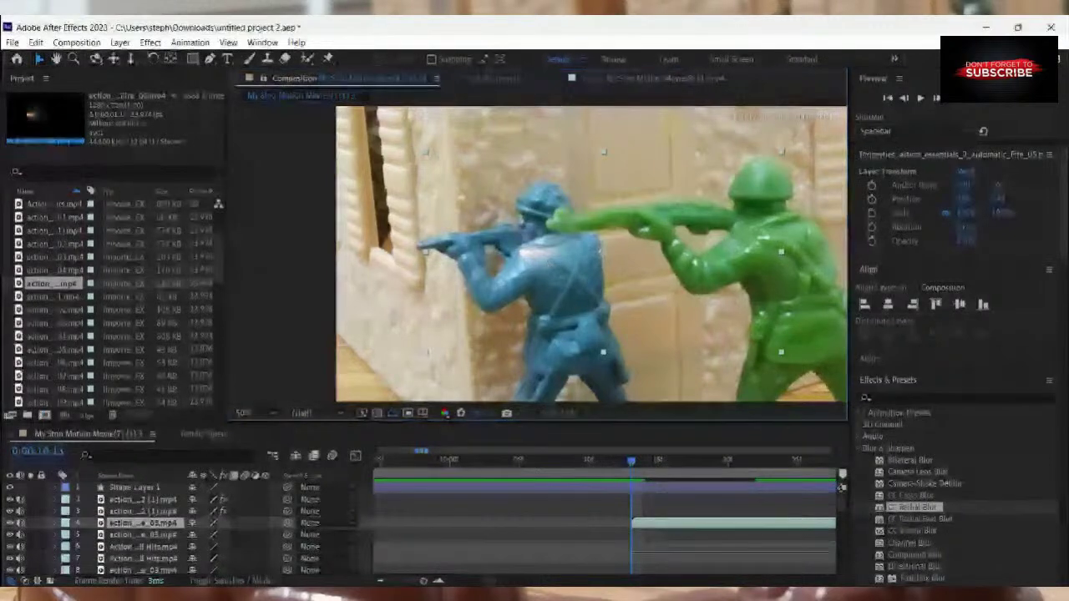
mouse_move(643, 236)
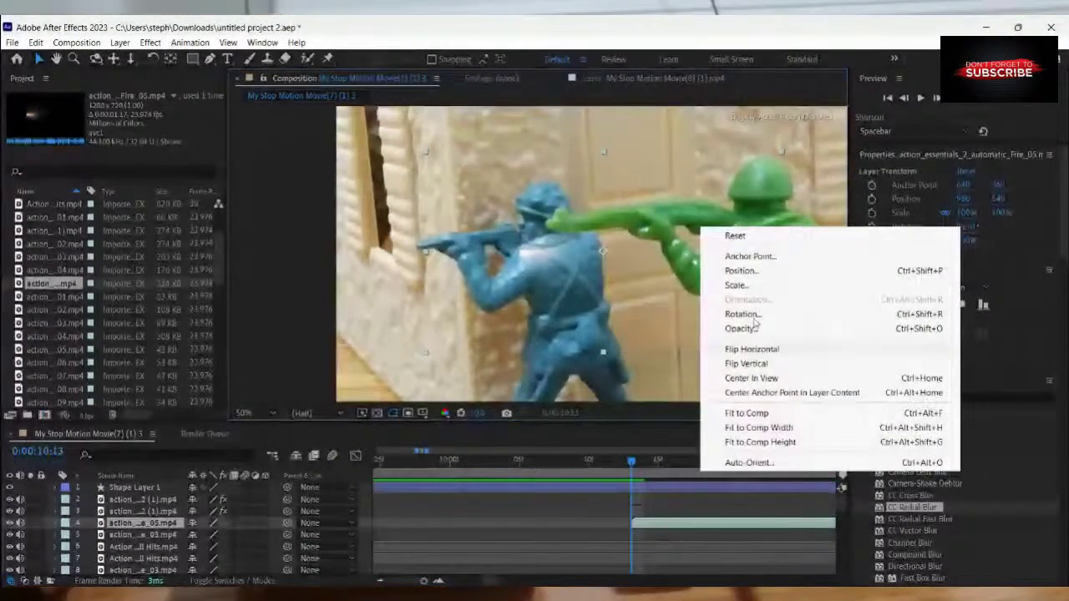
click(751, 349)
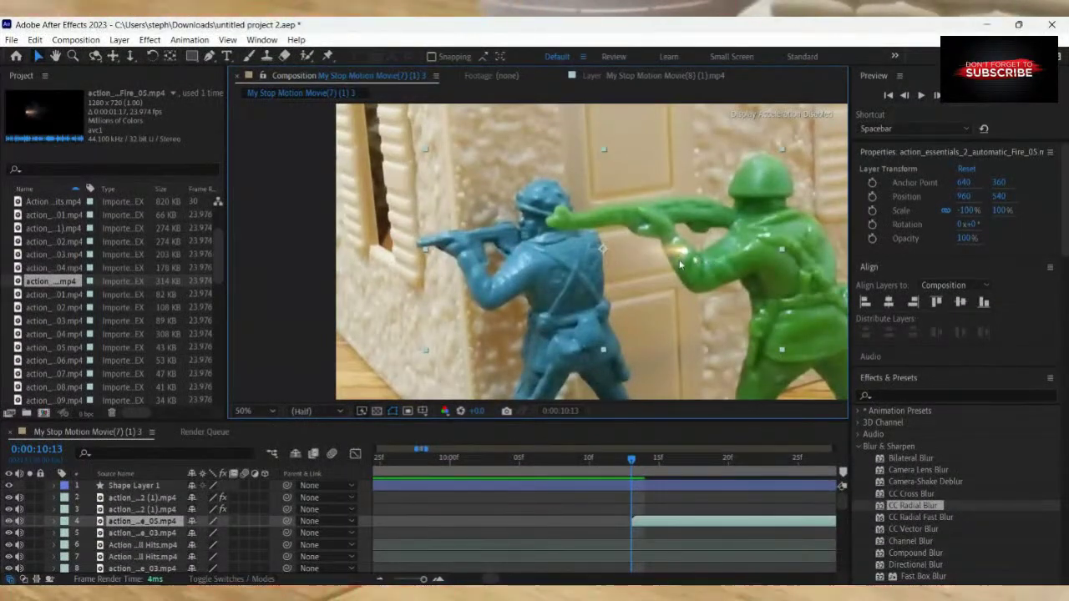
Scale the fire layer to about -132.9 by 136.7%, rotate it to -11°, and position its flash at the blue soldier's muzzle.
drag(782, 350, 883, 411)
mouse_move(706, 270)
mouse_down()
mouse_move(401, 250)
mouse_move(377, 264)
mouse_move(386, 260)
mouse_up()
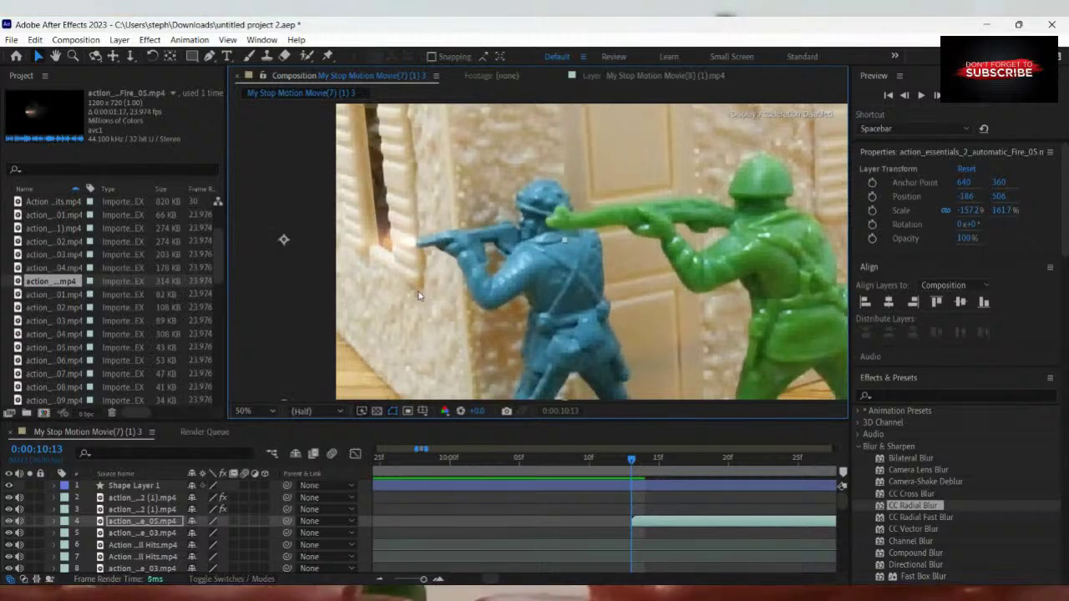
drag(1000, 211, 967, 228)
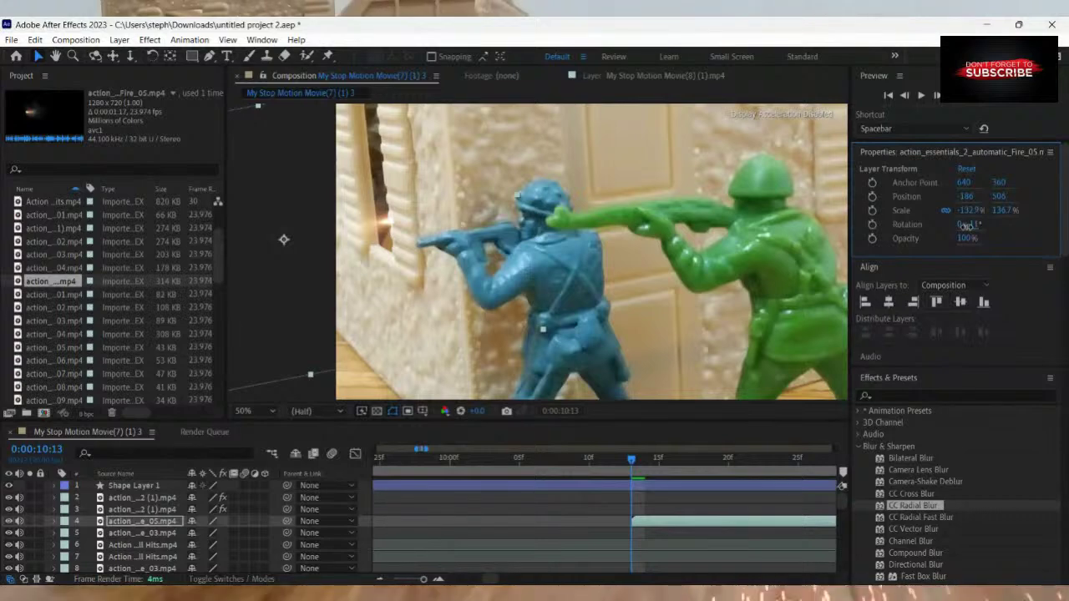
drag(387, 245, 404, 266)
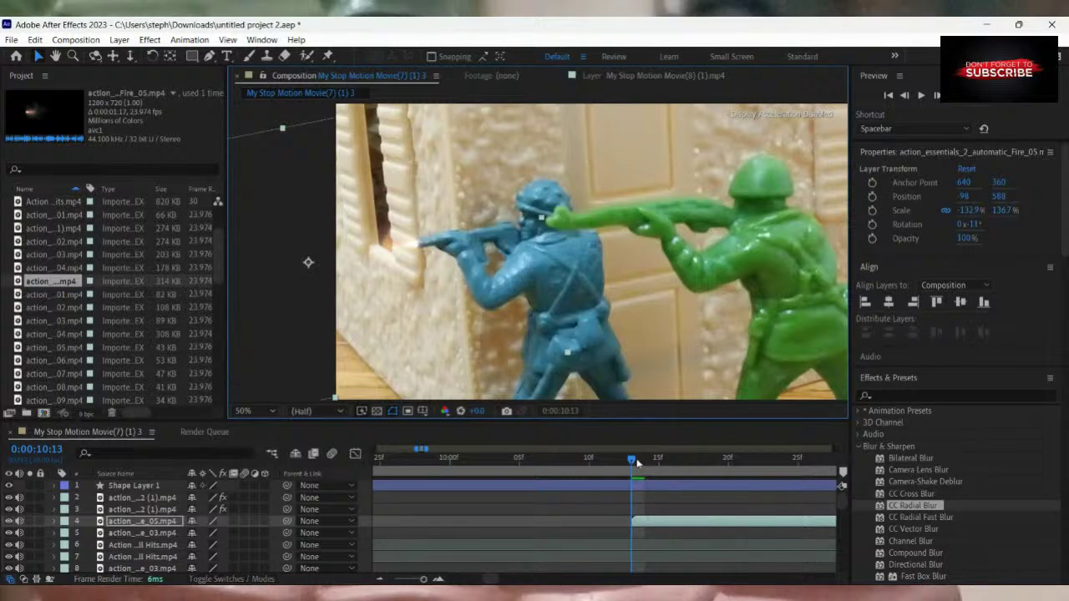
Split the fire layer at 0:00:10:16, then move the second piece to the blue soldier's shifted muzzle and rotate it to -5°.
drag(636, 463, 675, 482)
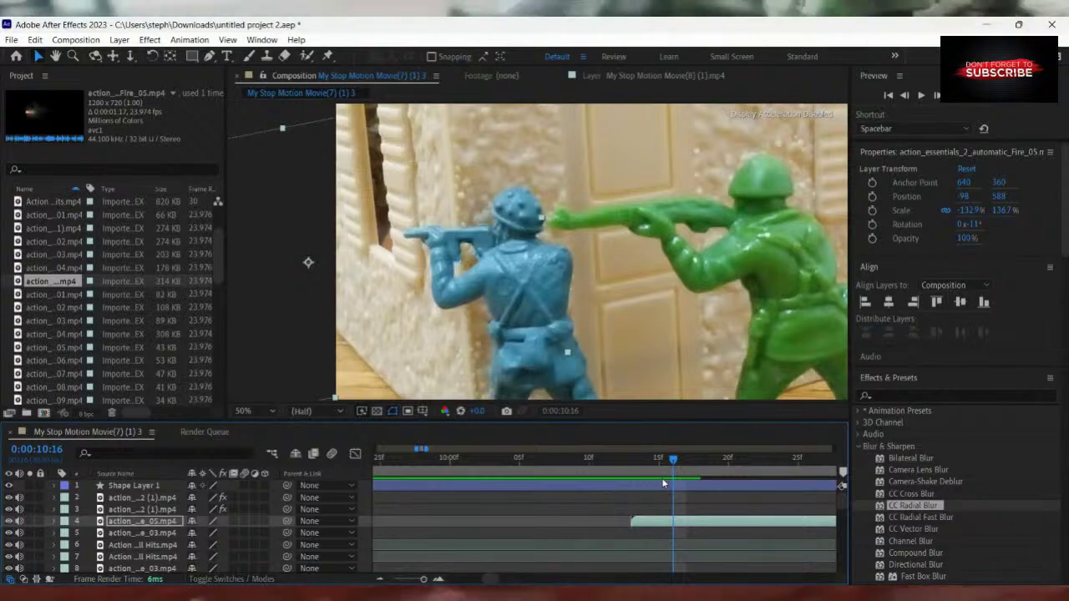
key(ctrl+shift+d)
drag(675, 464, 689, 469)
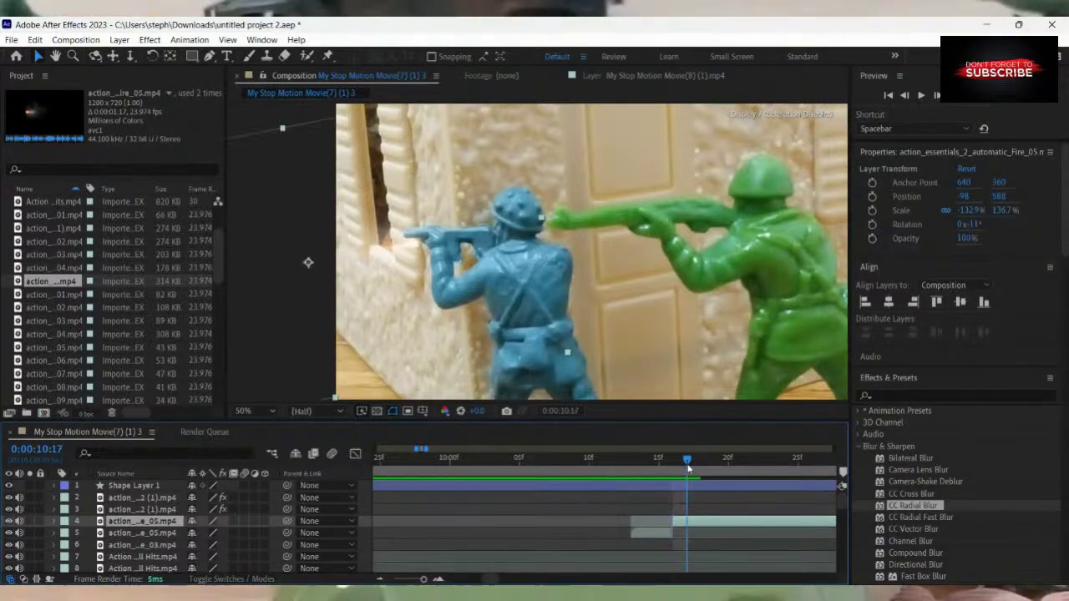
drag(399, 264, 384, 244)
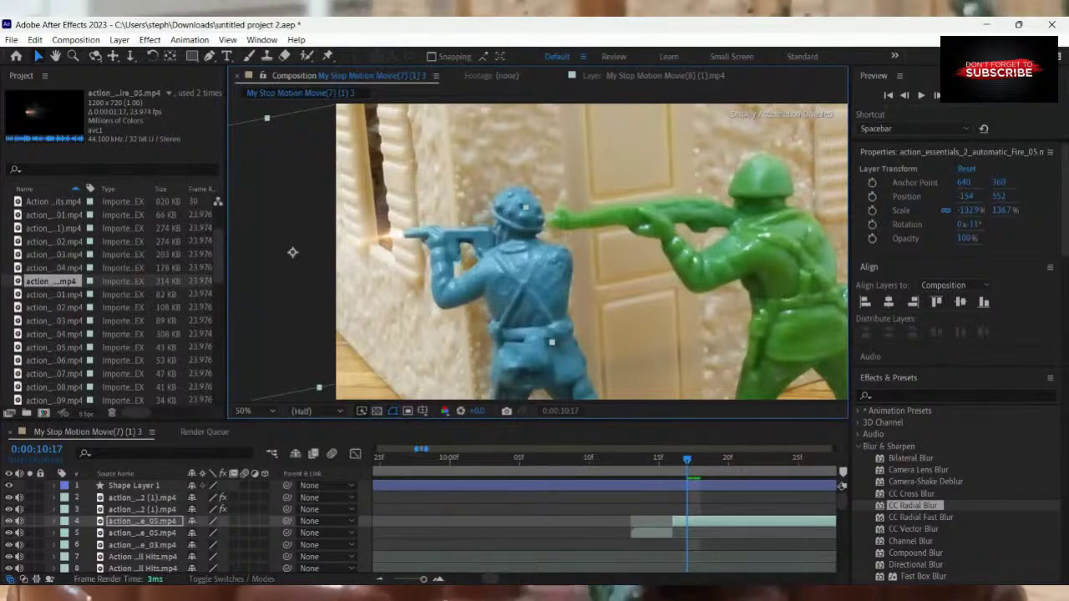
drag(975, 226, 980, 228)
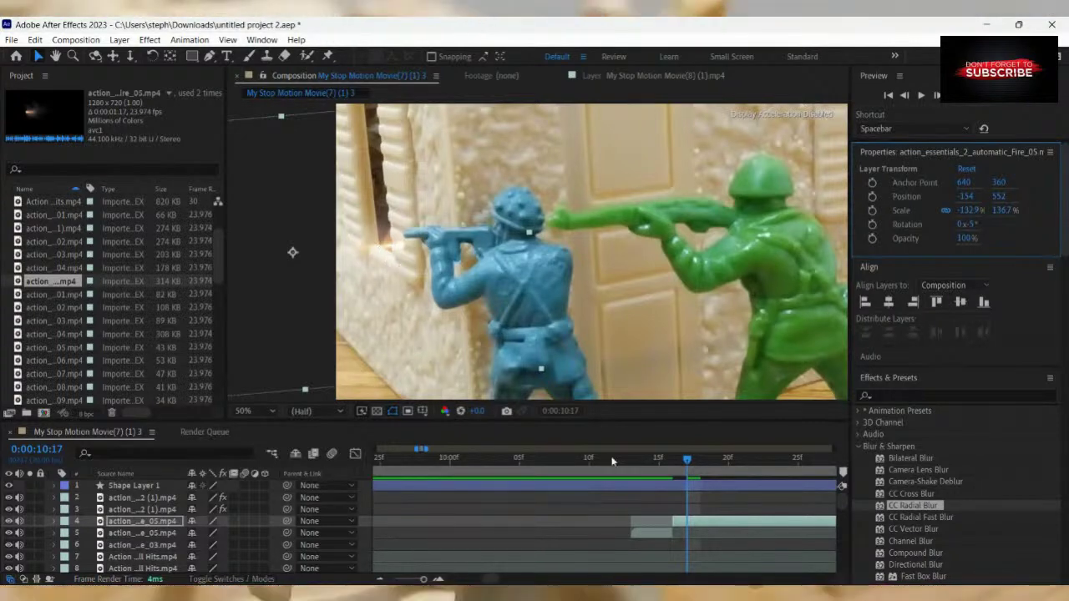
Check the flash between 0:00:10:14 and 0:00:10:17 and delete both pieces of the automatic_Fire_05 layer.
drag(686, 461, 705, 541)
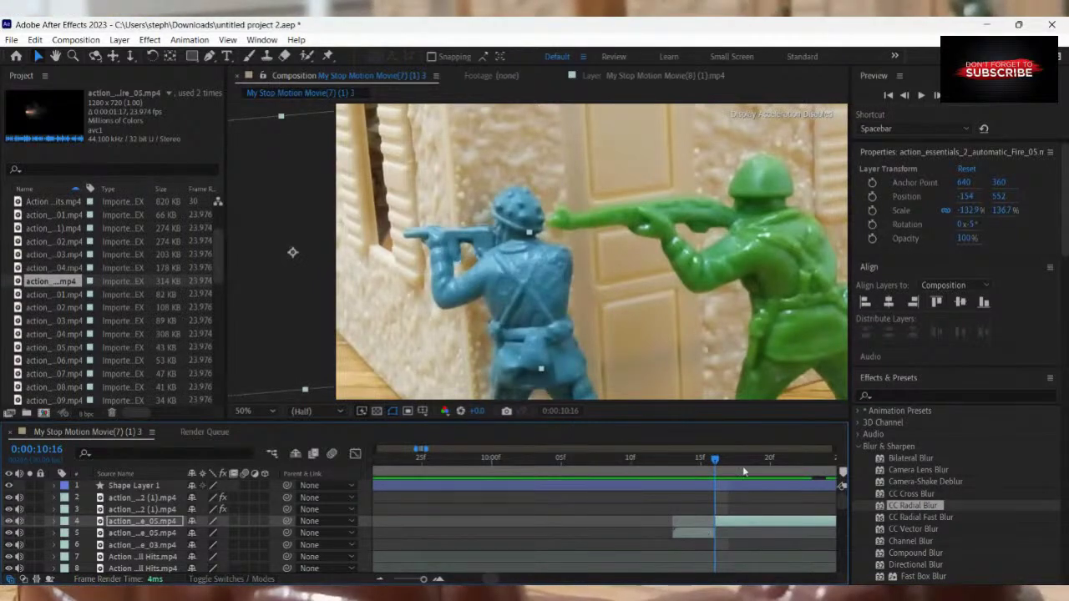
drag(721, 463, 688, 499)
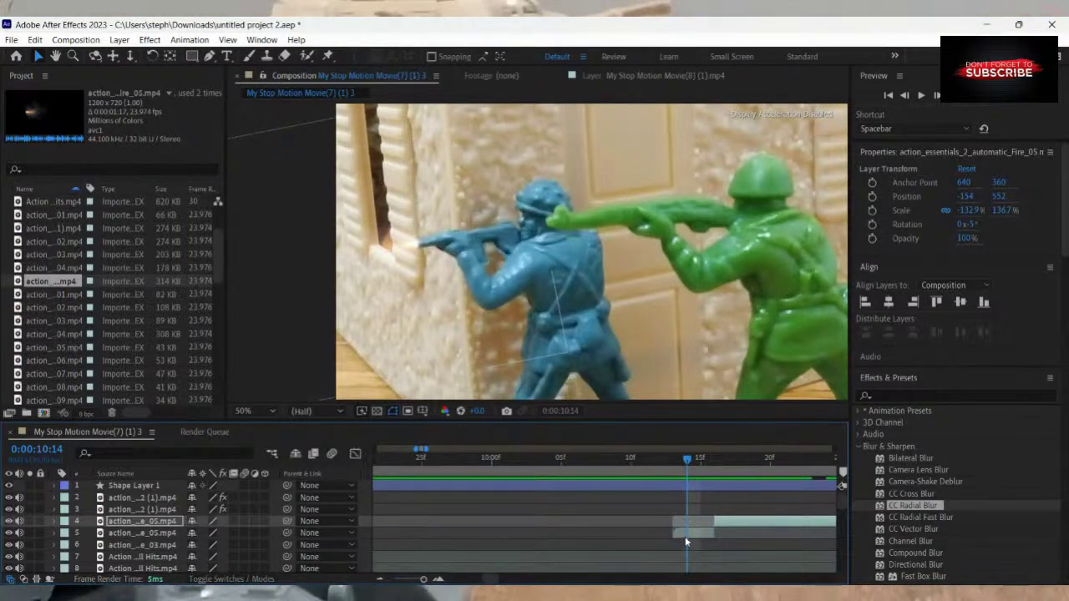
key(Delete)
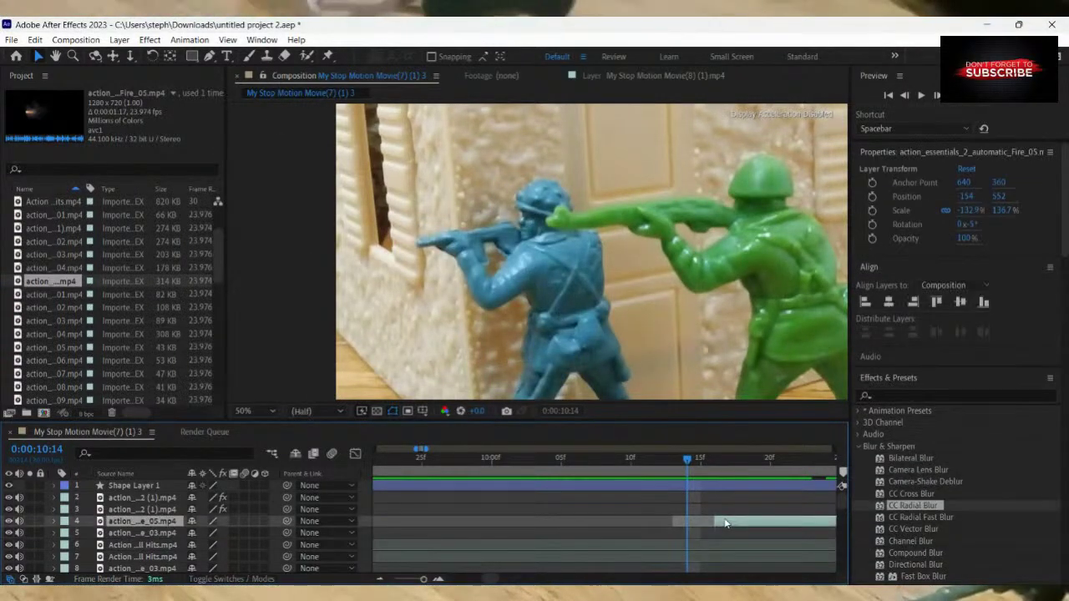
key(Delete)
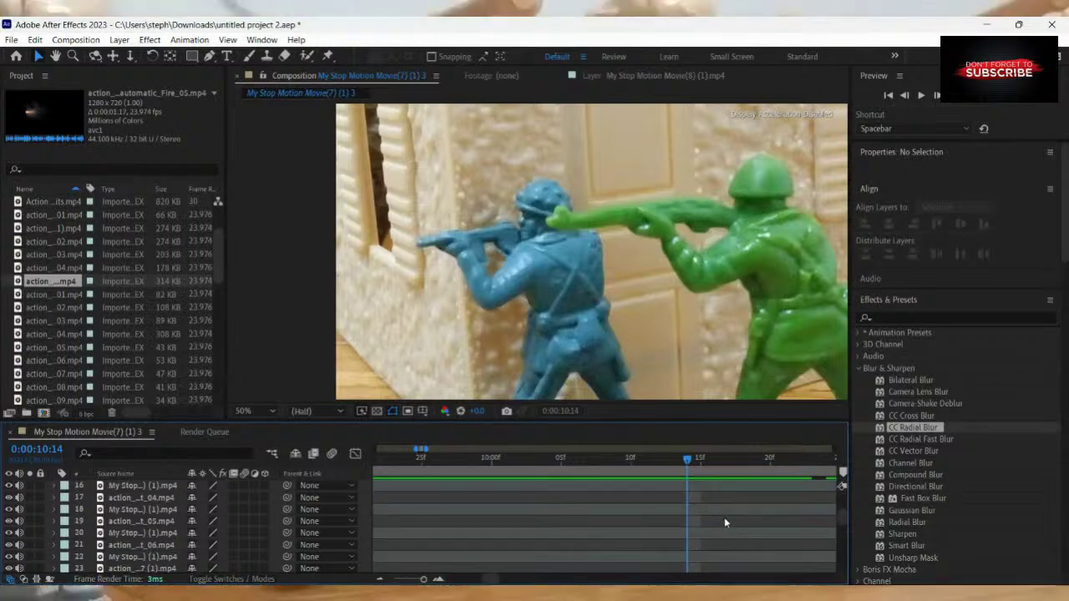
Find the overlapping My Stop Motion Movie(7) (1).mp4 layers at 0:00:10:12 and delete the lower duplicate.
scroll(724, 517, down, 7)
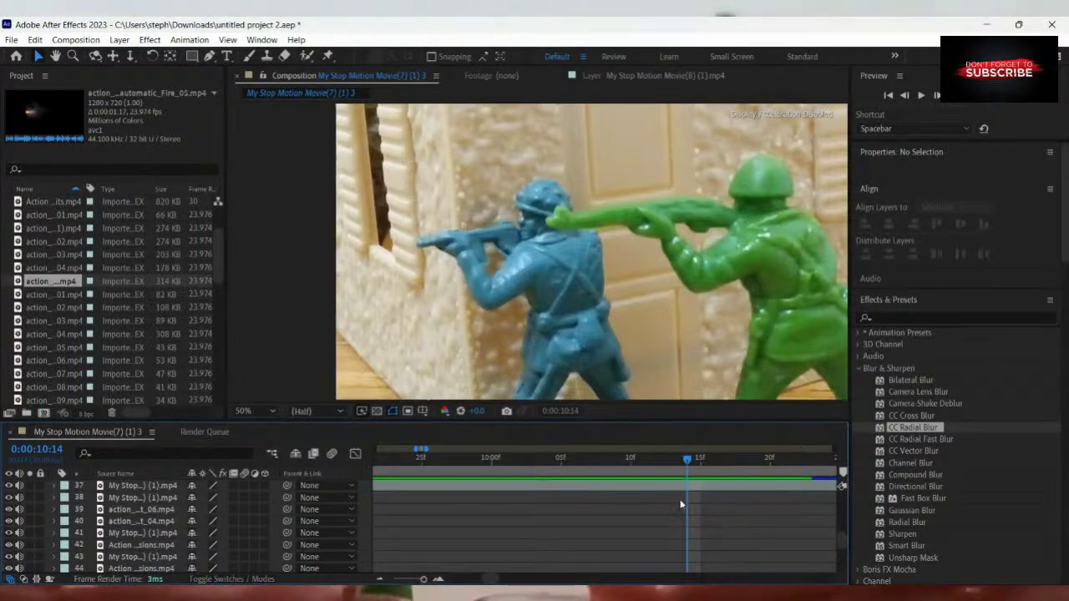
click(701, 486)
scroll(706, 500, up, 1)
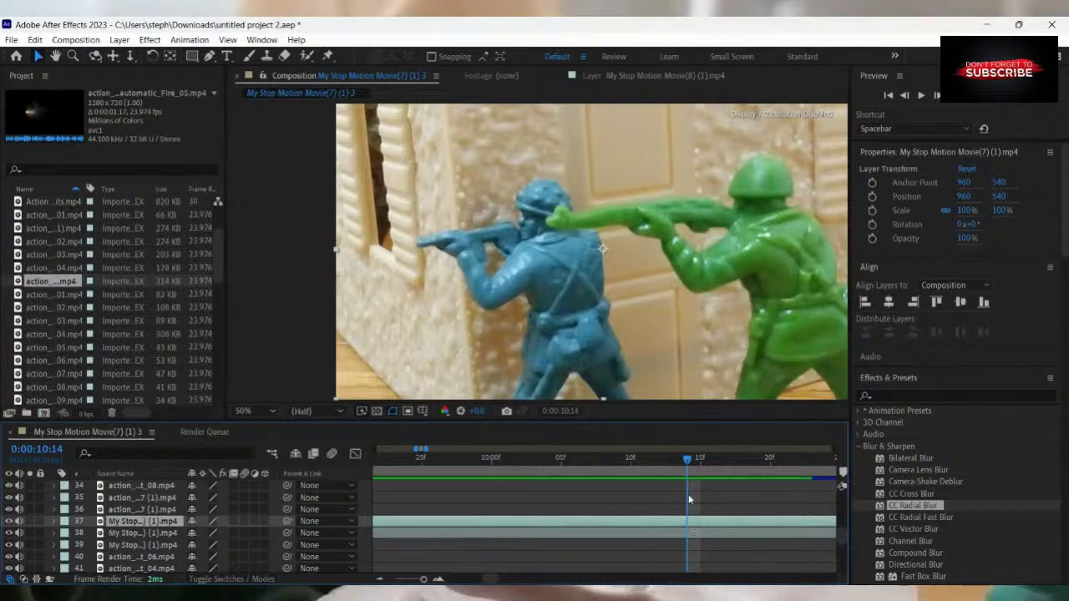
drag(689, 465, 679, 514)
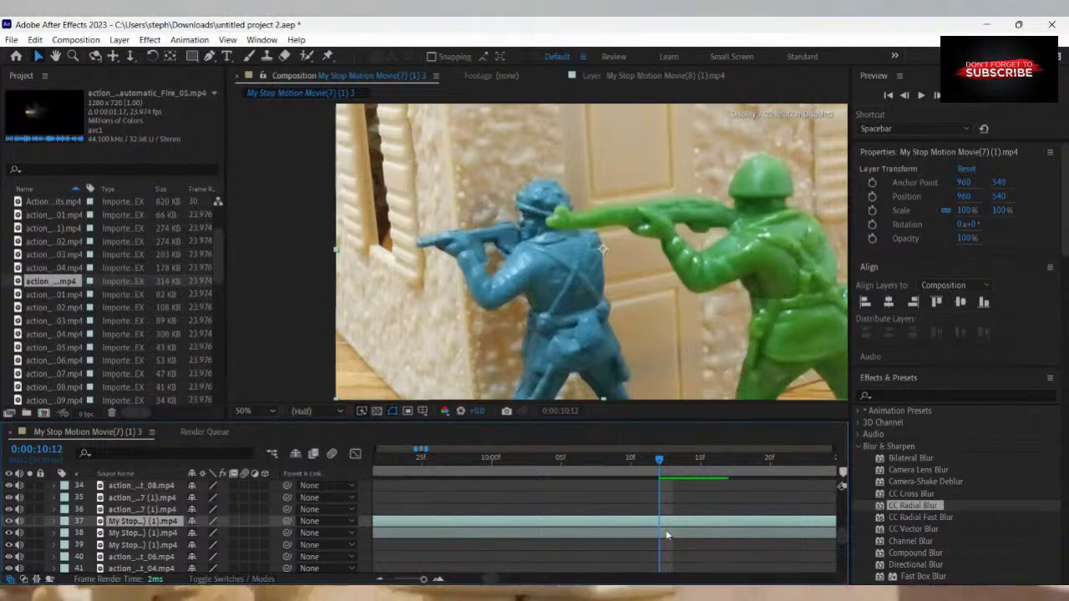
click(670, 534)
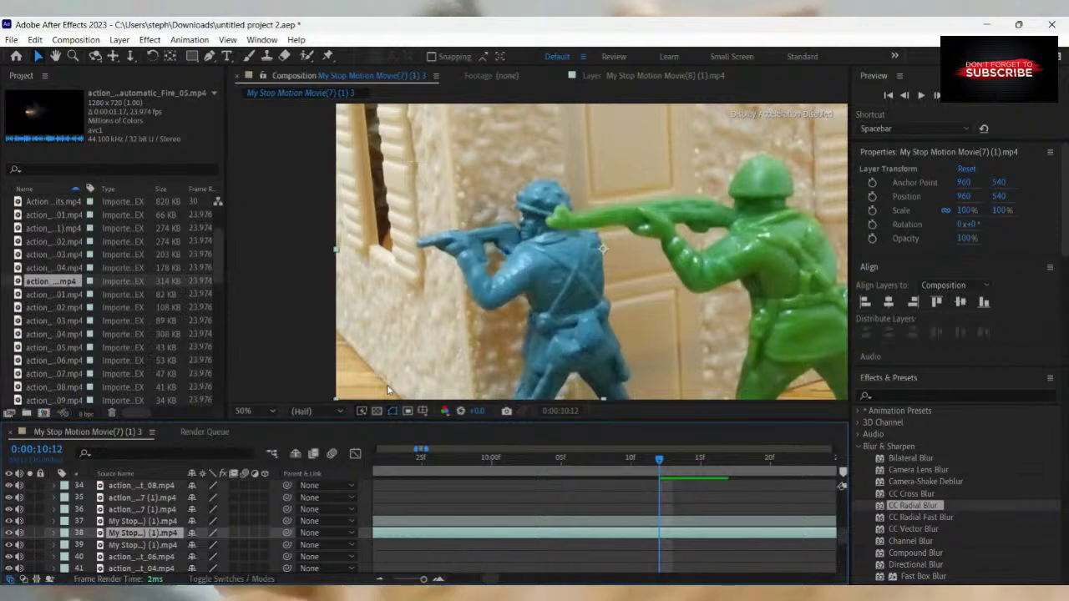
key(Delete)
Look through the muzzle flash clips and add Muzzle_Flash_10 directly above the movie layer, starting at 0:00:10:14.
key(Page_Down)
key(Page_Down)
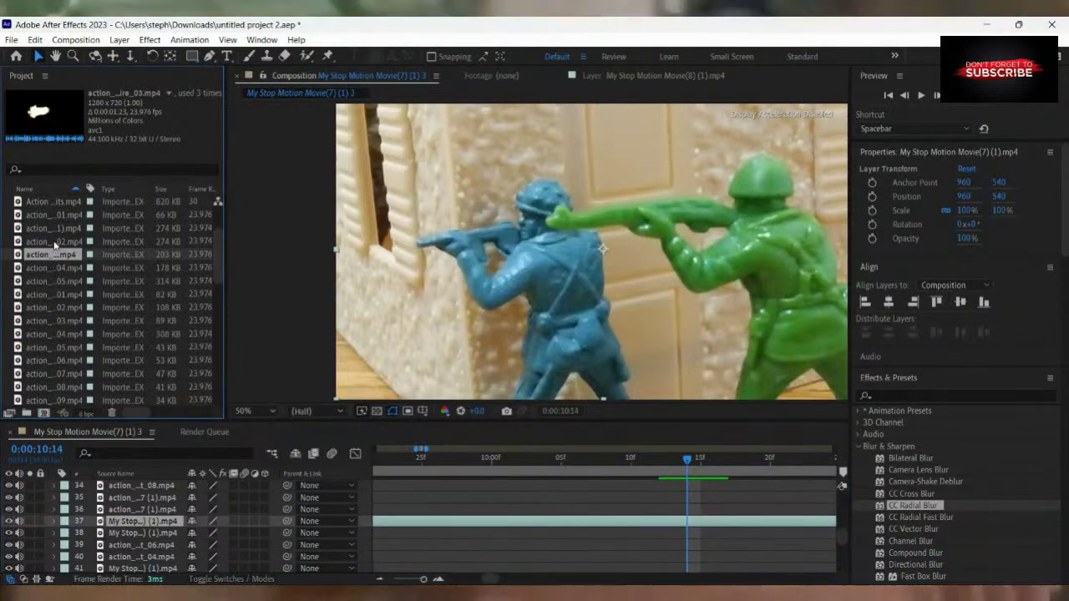
click(52, 294)
click(51, 319)
click(50, 337)
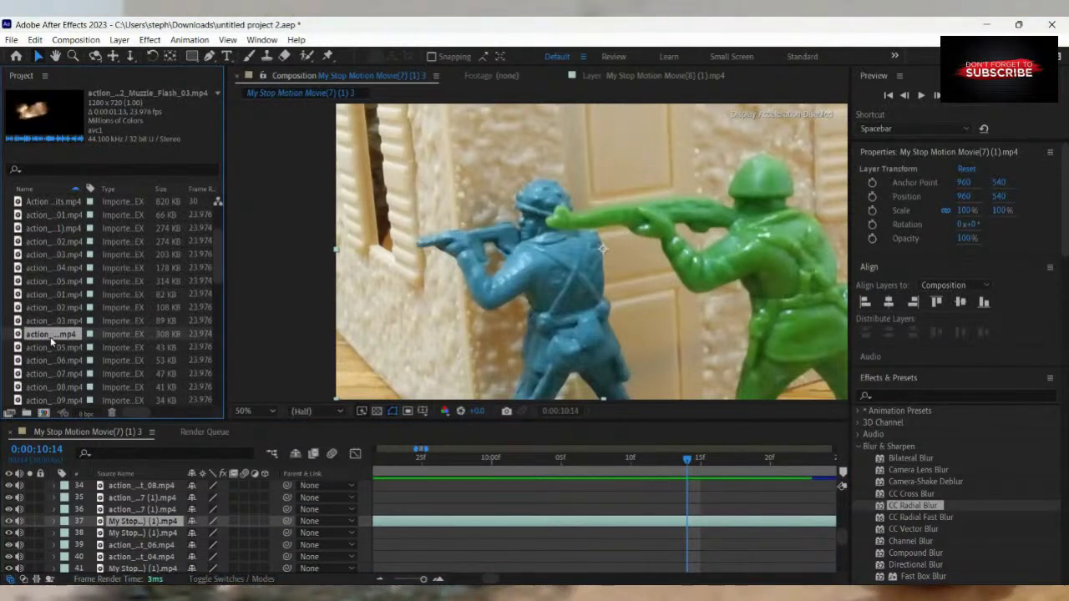
scroll(49, 325, down, 1)
click(48, 319)
click(51, 334)
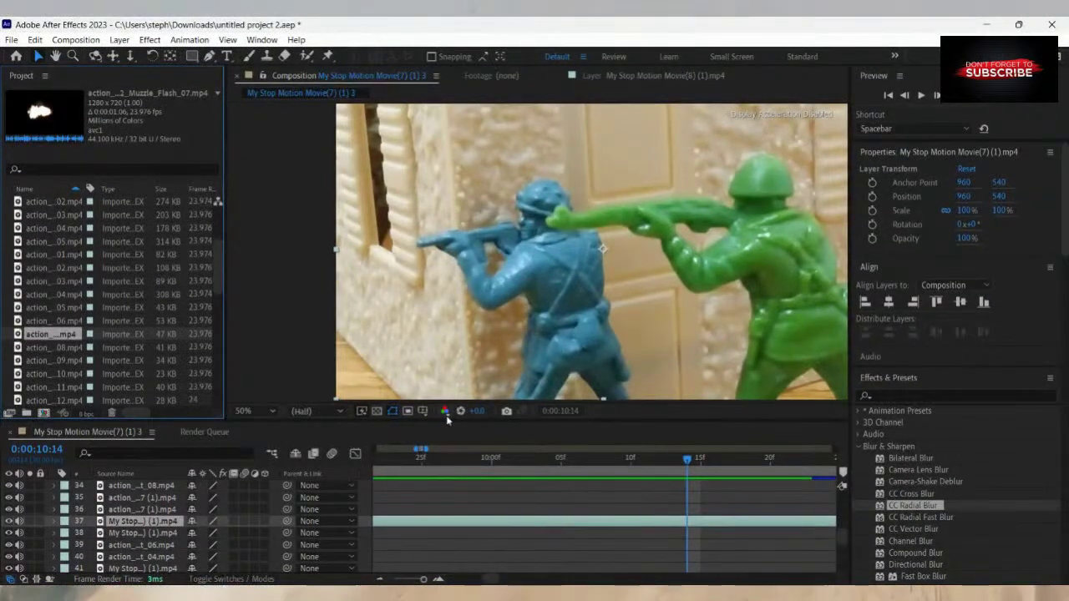
scroll(89, 282, down, 1)
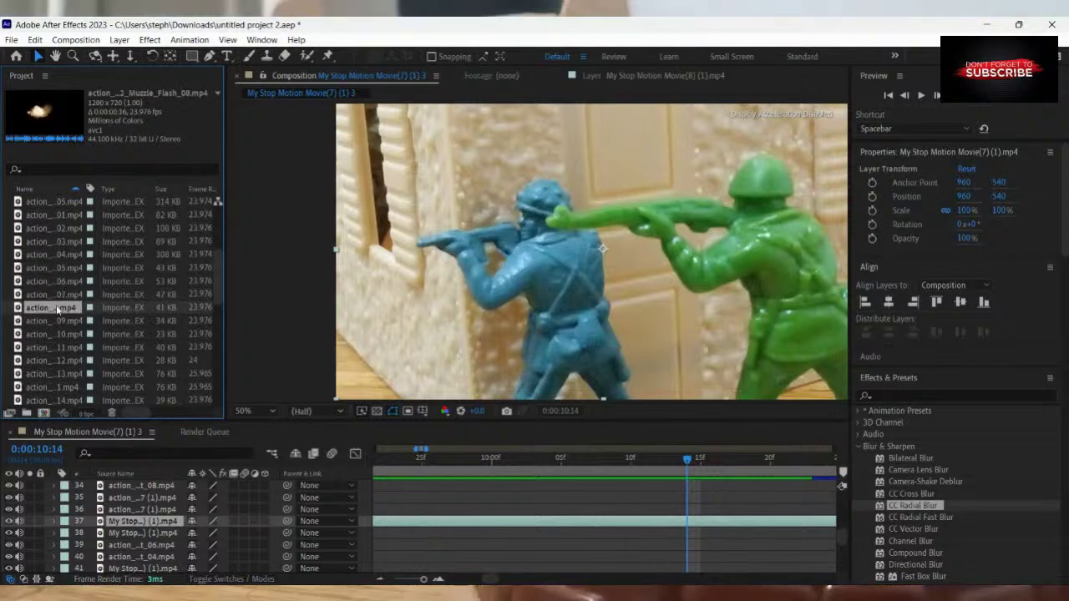
scroll(55, 302, down, 2)
click(57, 244)
click(53, 257)
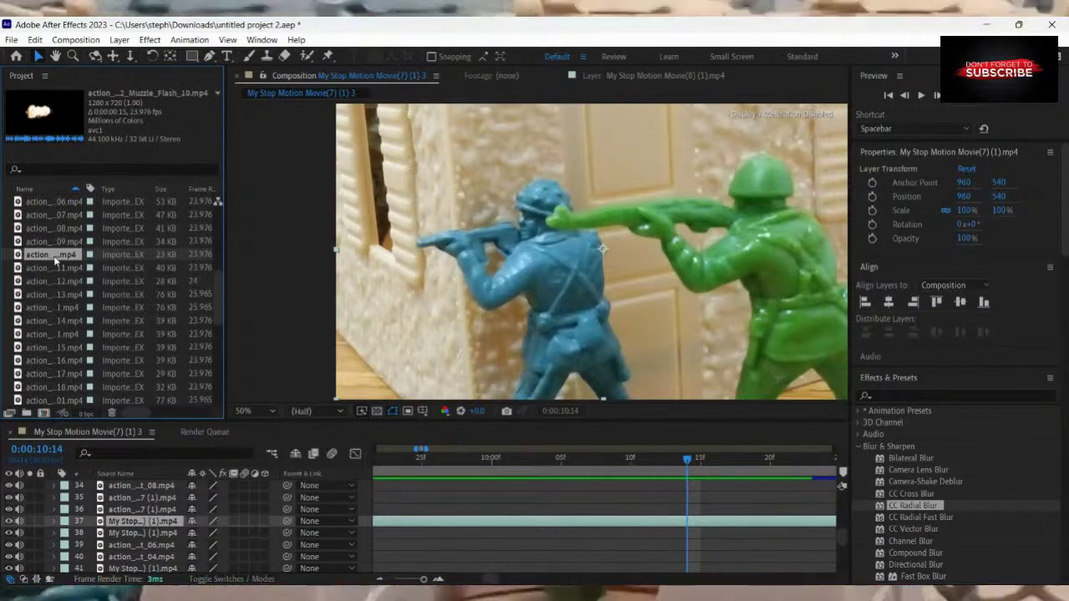
drag(66, 266, 699, 525)
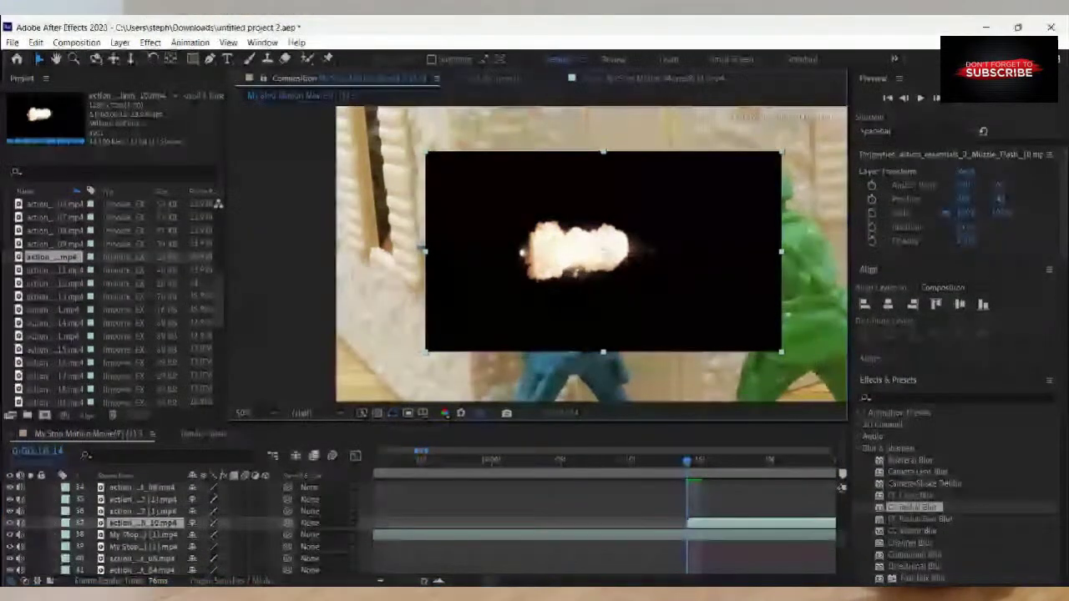
Set the Muzzle_Flash_10 layer's blending mode to Screen.
right_click(592, 276)
key(Escape)
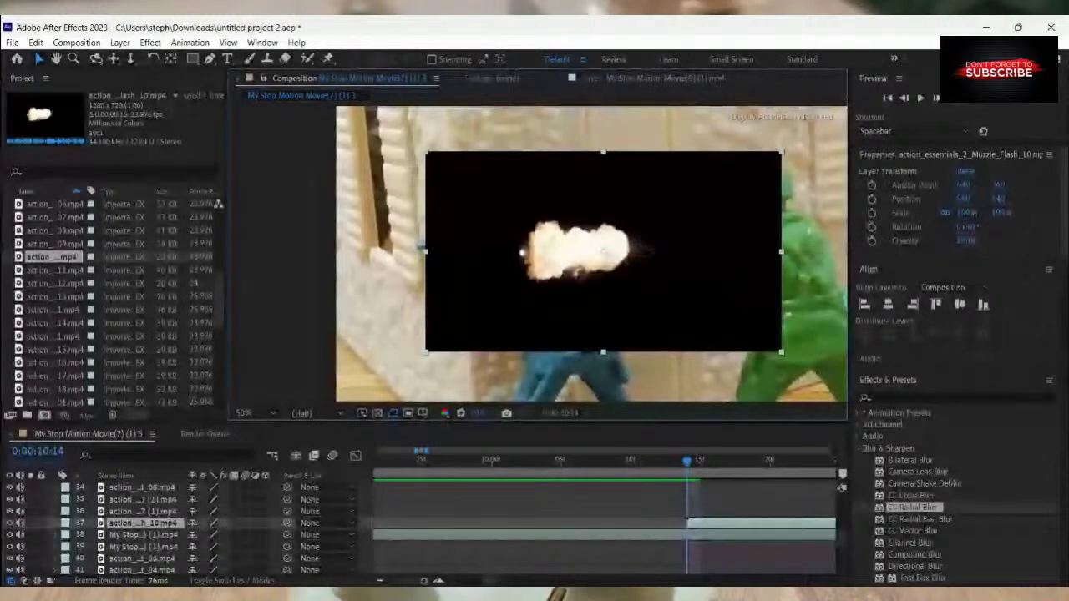
mouse_move(678, 337)
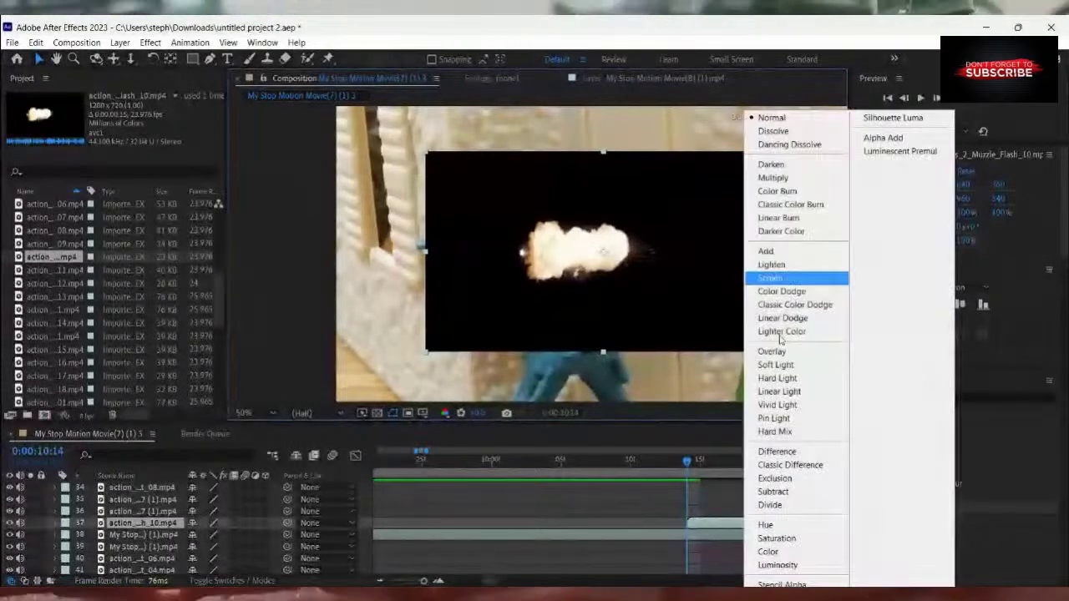
click(785, 279)
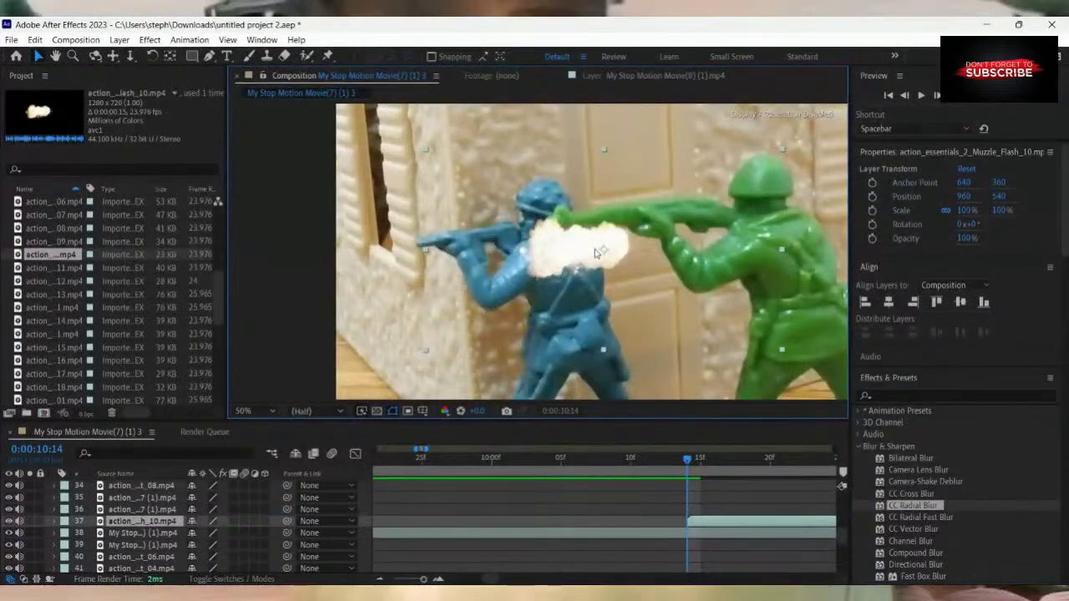
Flip the Muzzle_Flash_10 layer horizontally, rotate it to -8° and position it at 0, 558 beside the blue soldier's rifle muzzle.
right_click(602, 249)
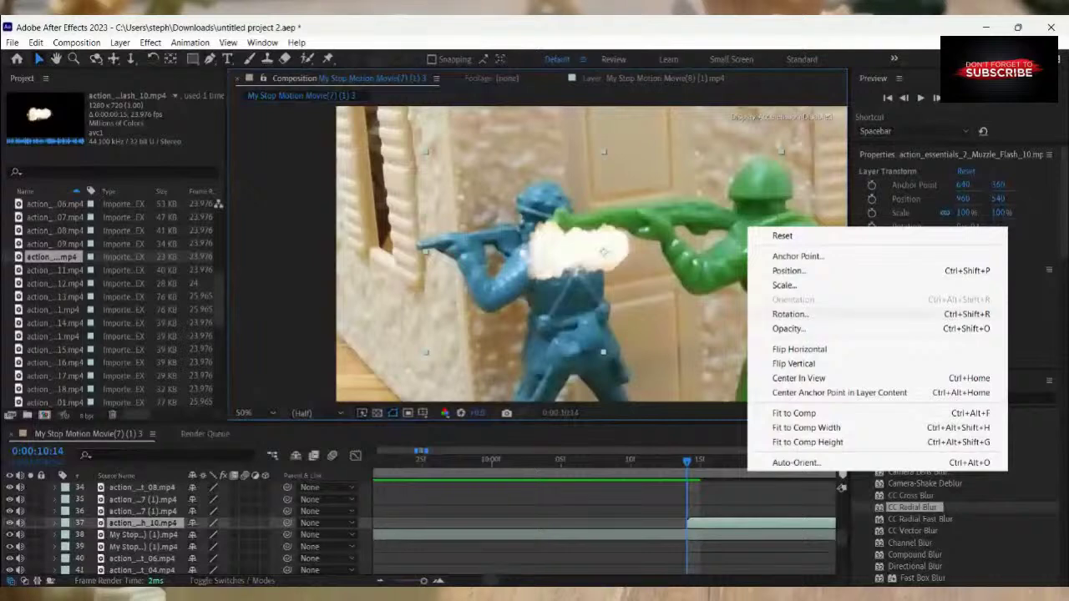
click(799, 349)
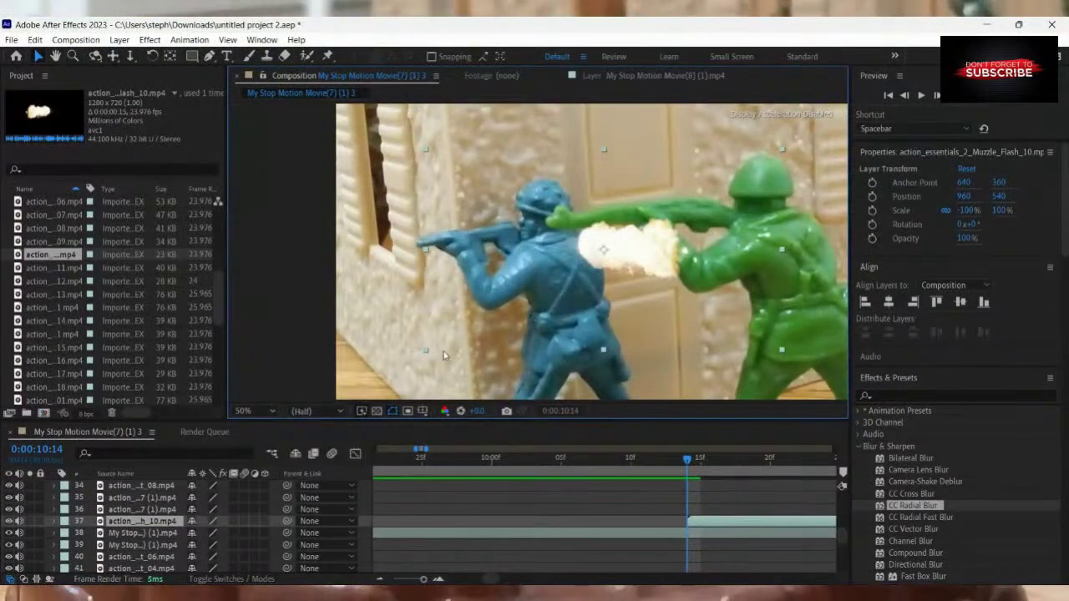
drag(627, 275, 344, 281)
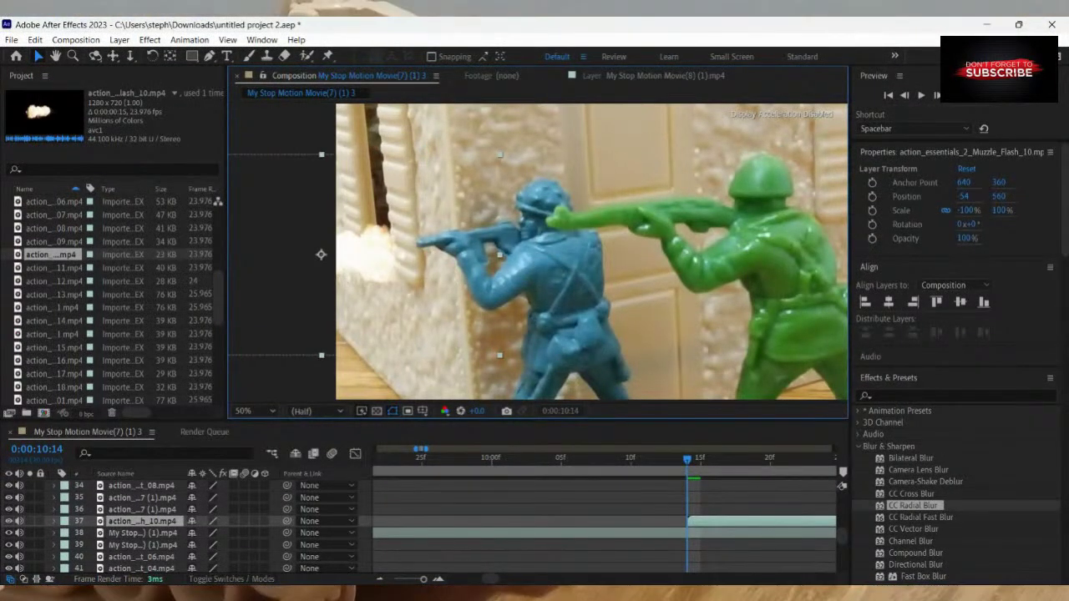
drag(974, 226, 968, 226)
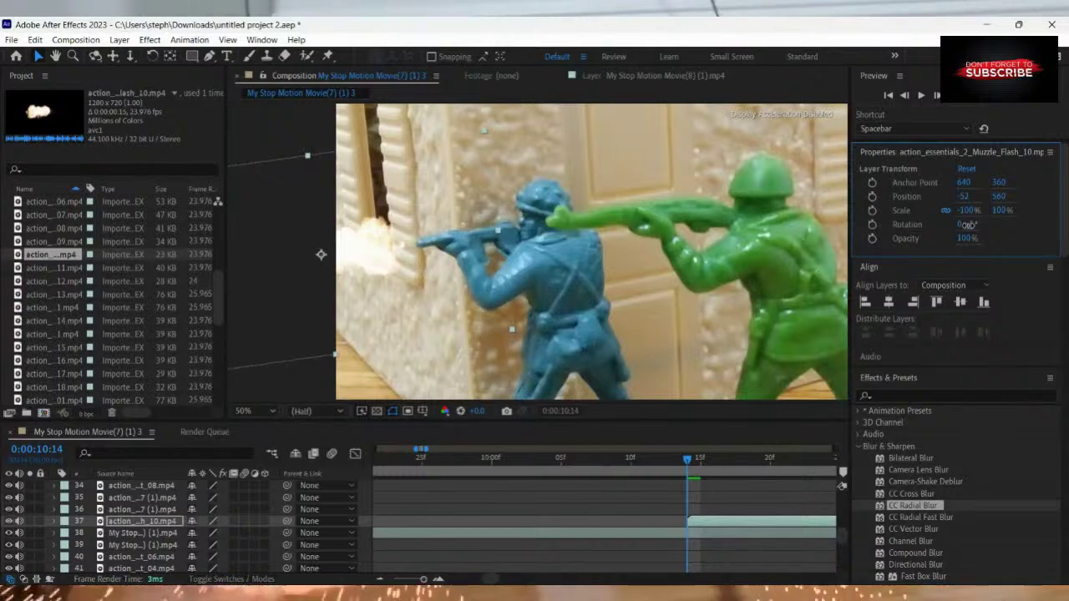
click(398, 273)
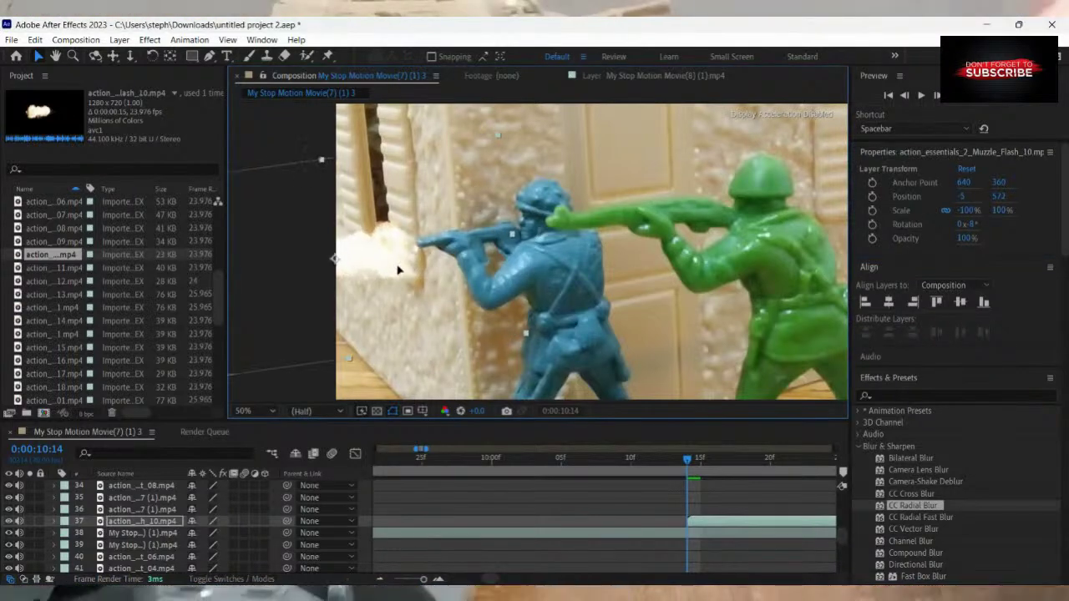
key(Up)
key(Up)
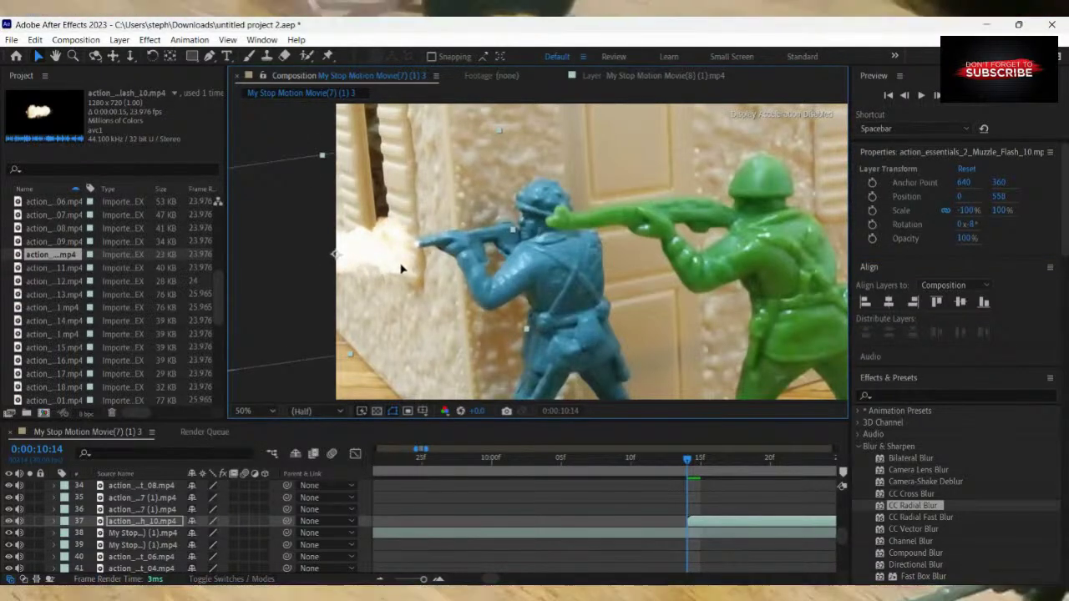
Shift the Muzzle_Flash_10 layer's start to 0:00:10:16 to check it there, and delete the layer.
drag(729, 528, 745, 523)
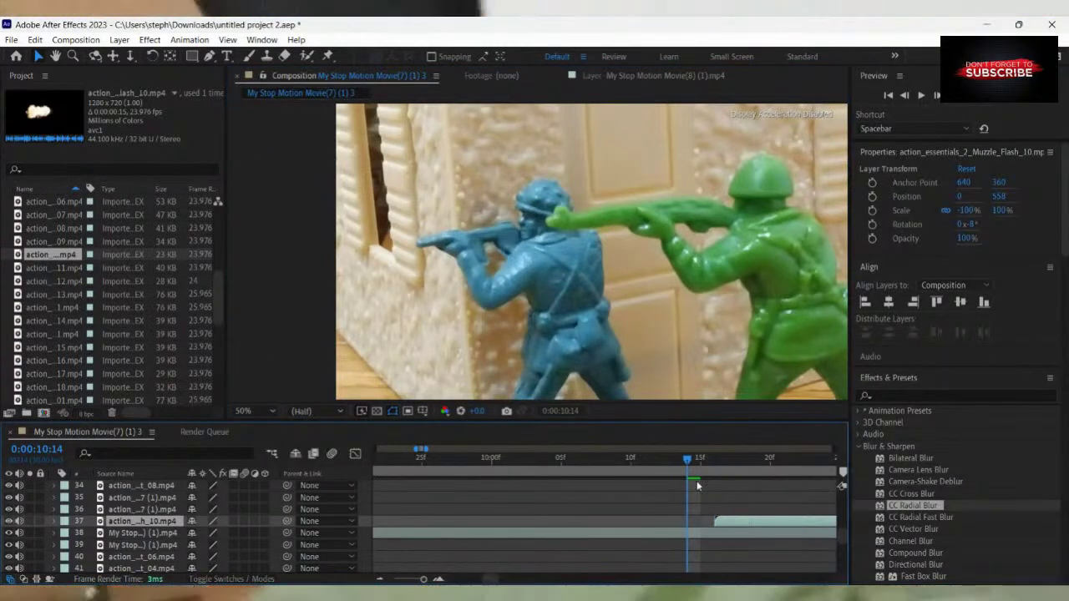
drag(686, 460, 715, 465)
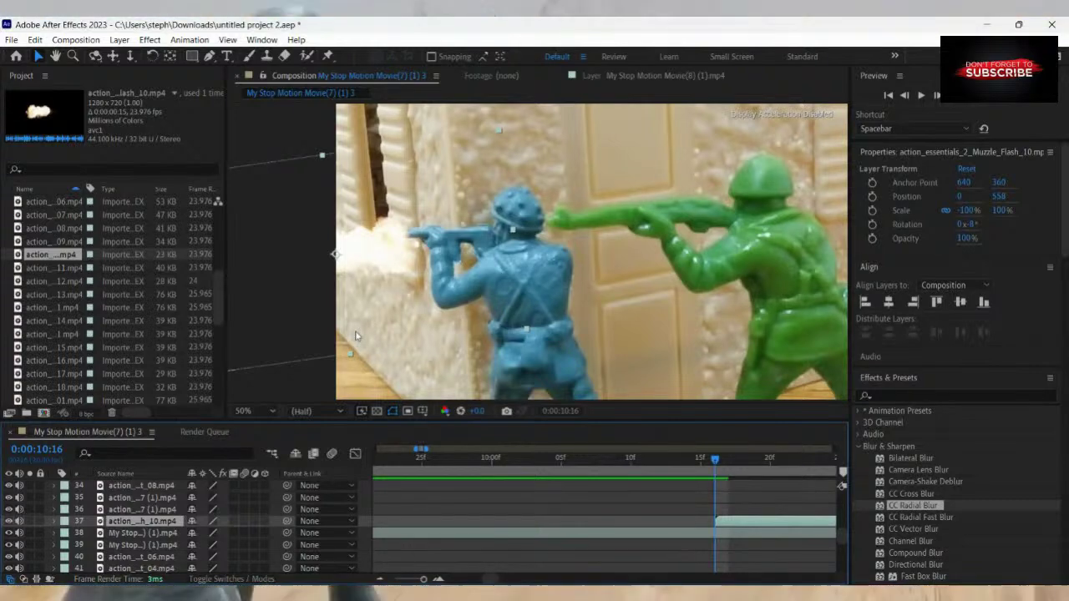
key(Delete)
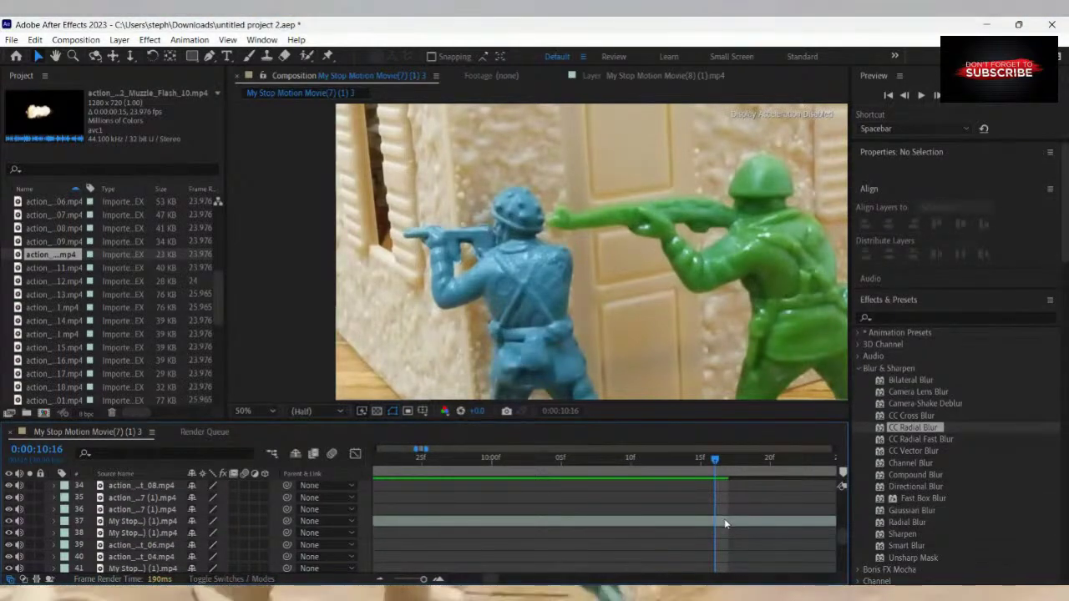
Duplicate the My Stop Motion Movie(7) (1).mp4 layer and check the frames around 0:00:10:15.
click(724, 524)
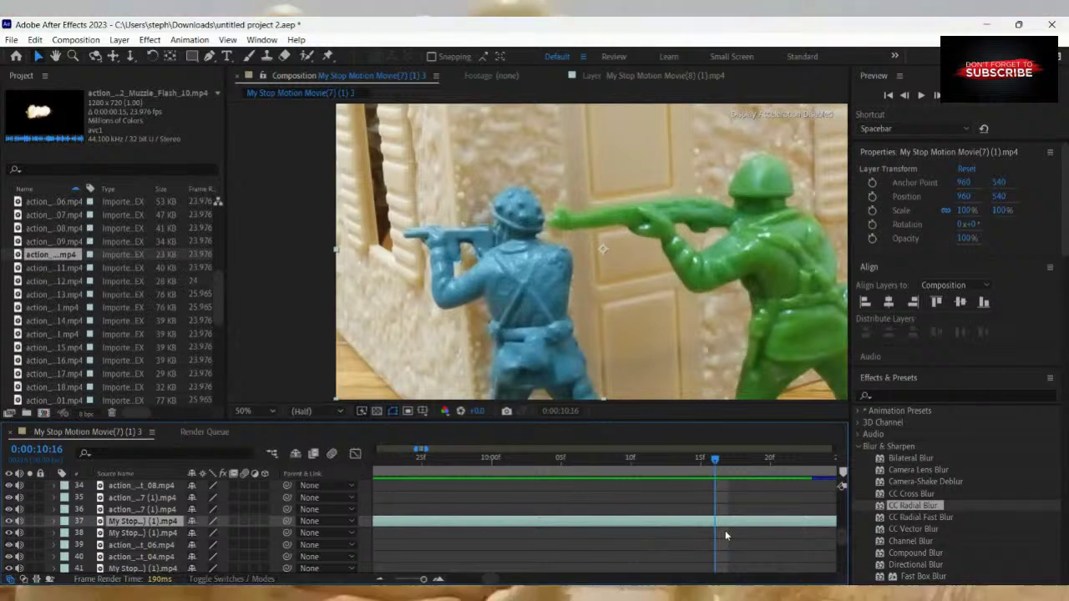
key(ctrl+d)
drag(714, 460, 711, 543)
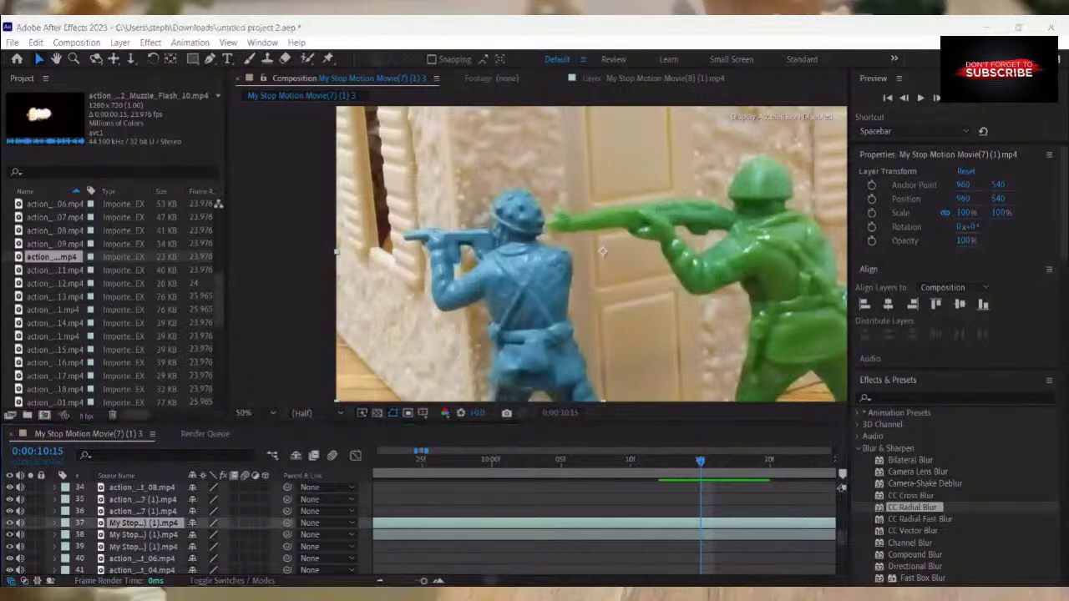
mouse_move(700, 460)
mouse_down()
mouse_move(754, 485)
mouse_move(700, 494)
mouse_move(722, 498)
mouse_move(704, 466)
mouse_up()
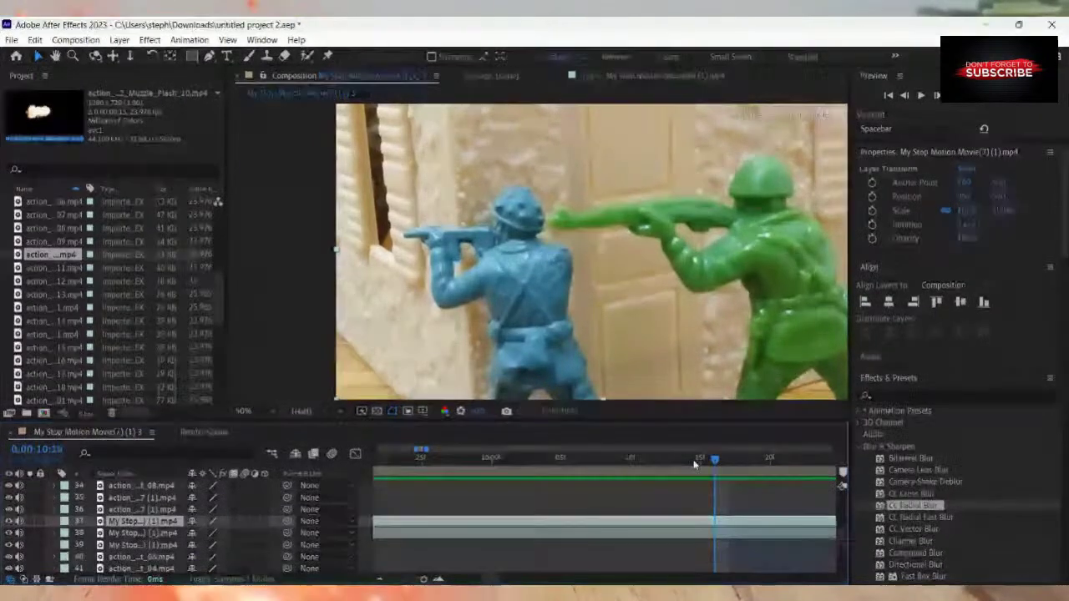
Split the upper movie copy at 0:00:10:15 and delete its earlier piece.
key(ctrl+shift+d)
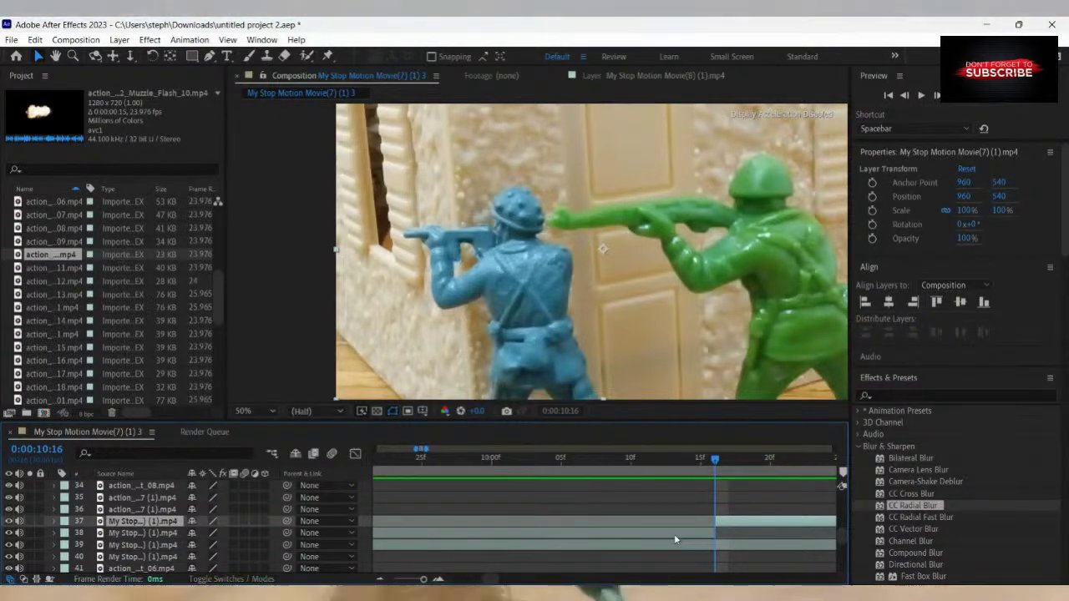
key(ctrl+z)
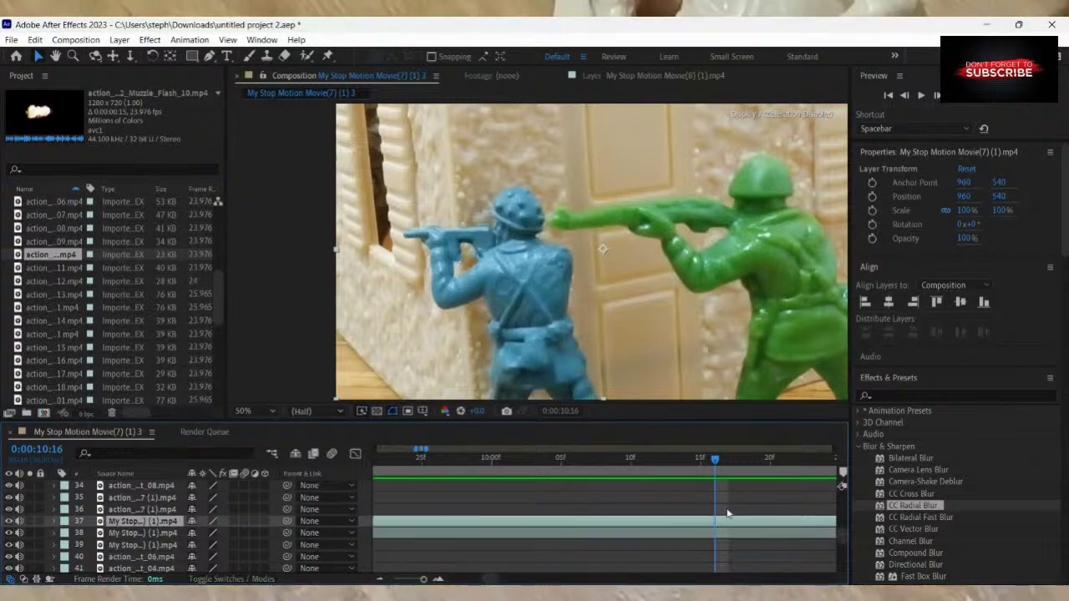
drag(688, 471, 701, 473)
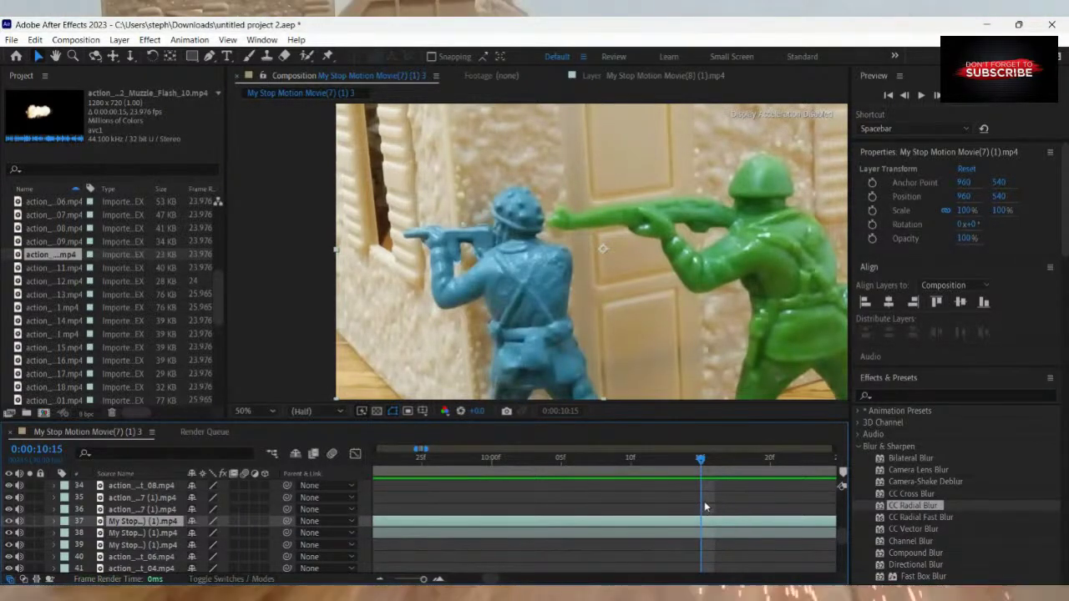
click(692, 536)
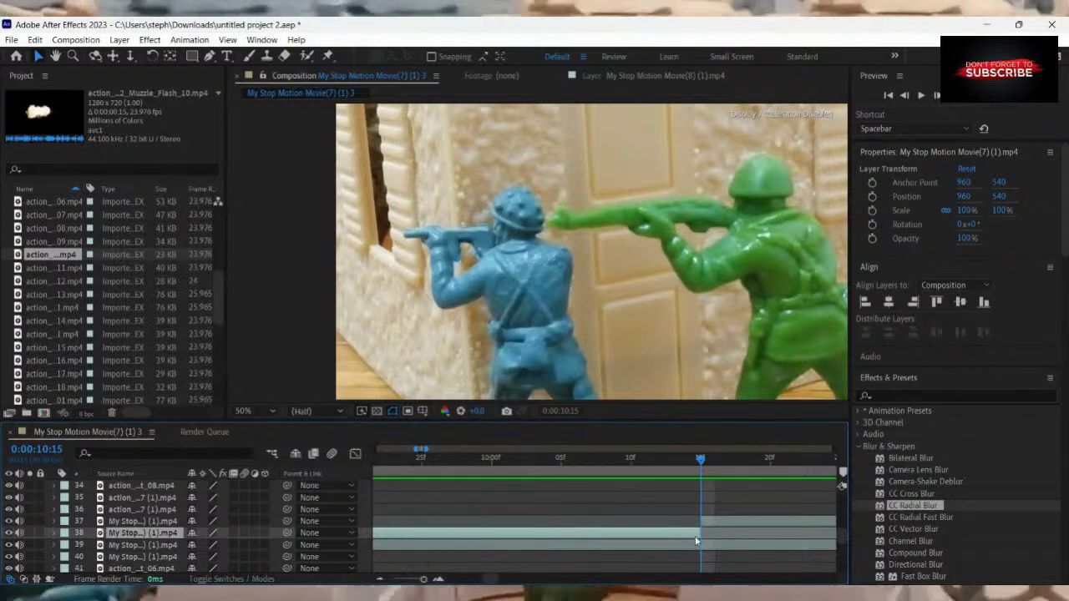
click(715, 510)
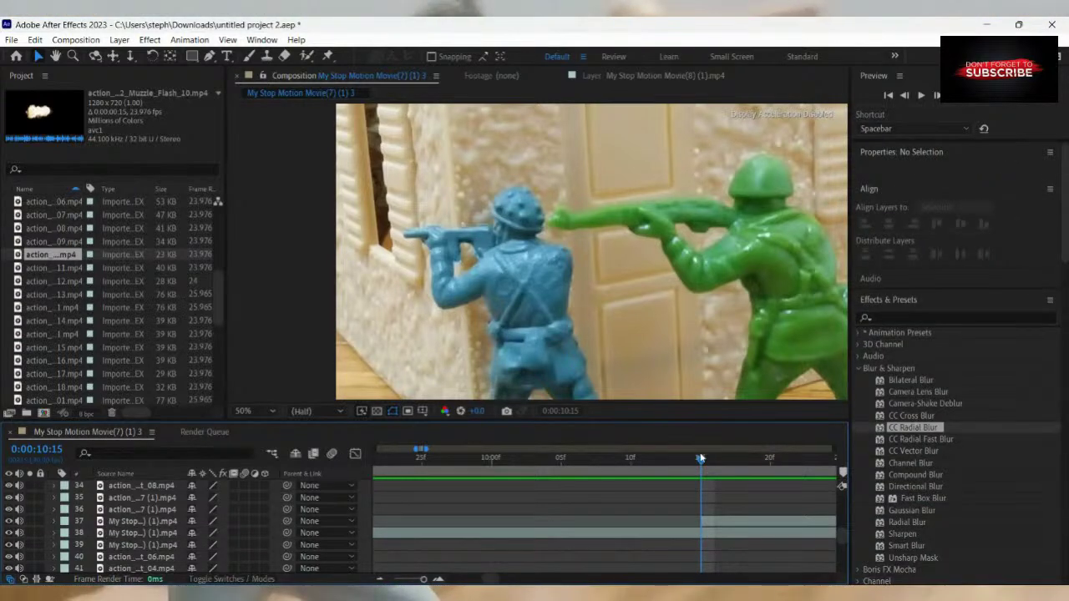
Look through the muzzle flash clips and add Muzzle_Flash_13 directly below the trimmed movie copy, starting at 0:00:10:15.
click(48, 268)
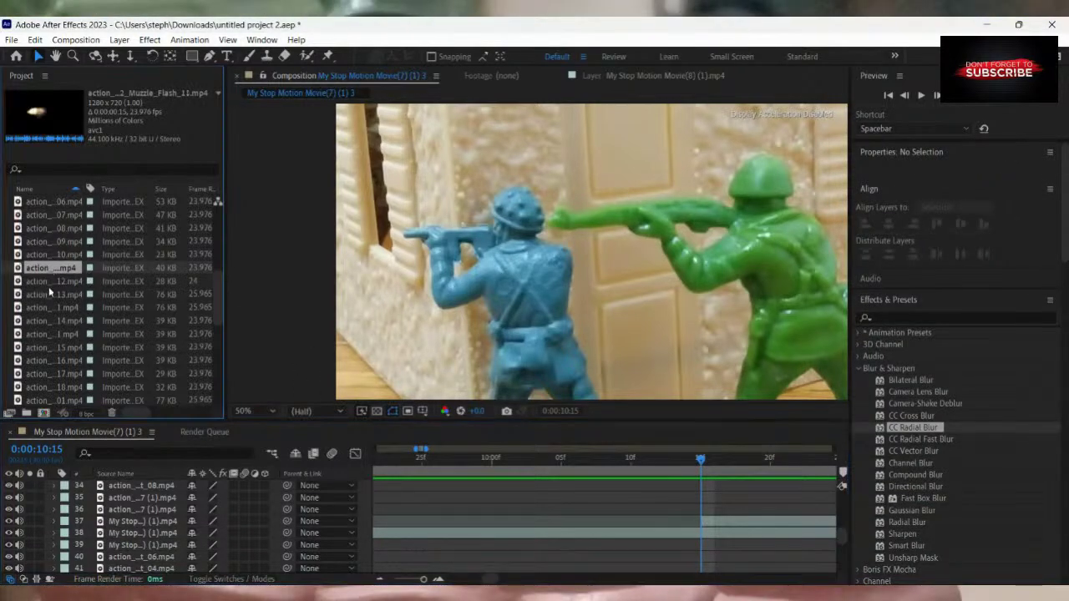
click(48, 294)
click(44, 294)
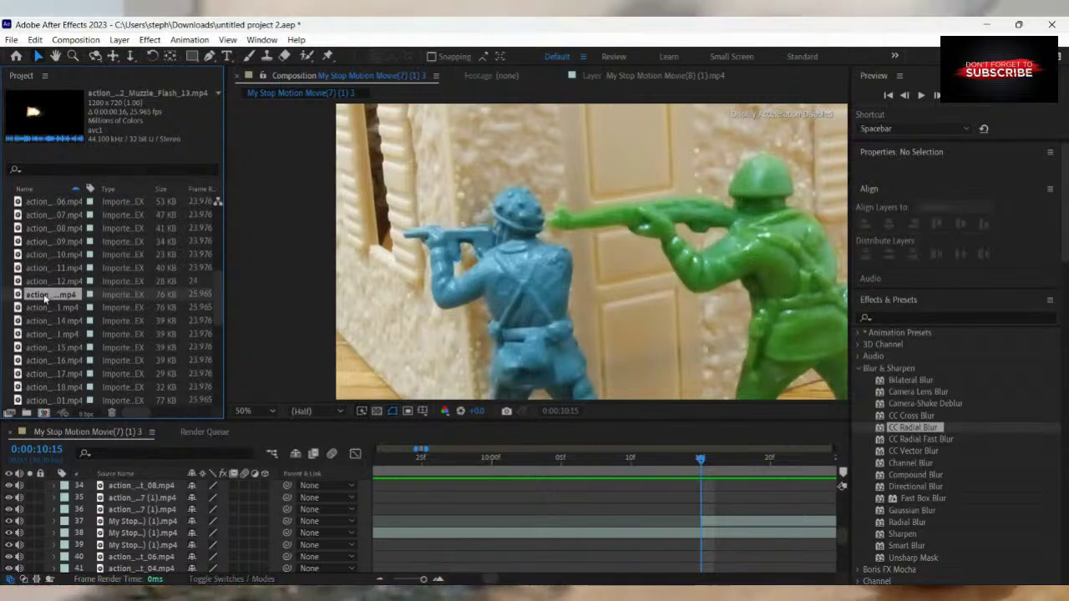
drag(55, 306, 723, 533)
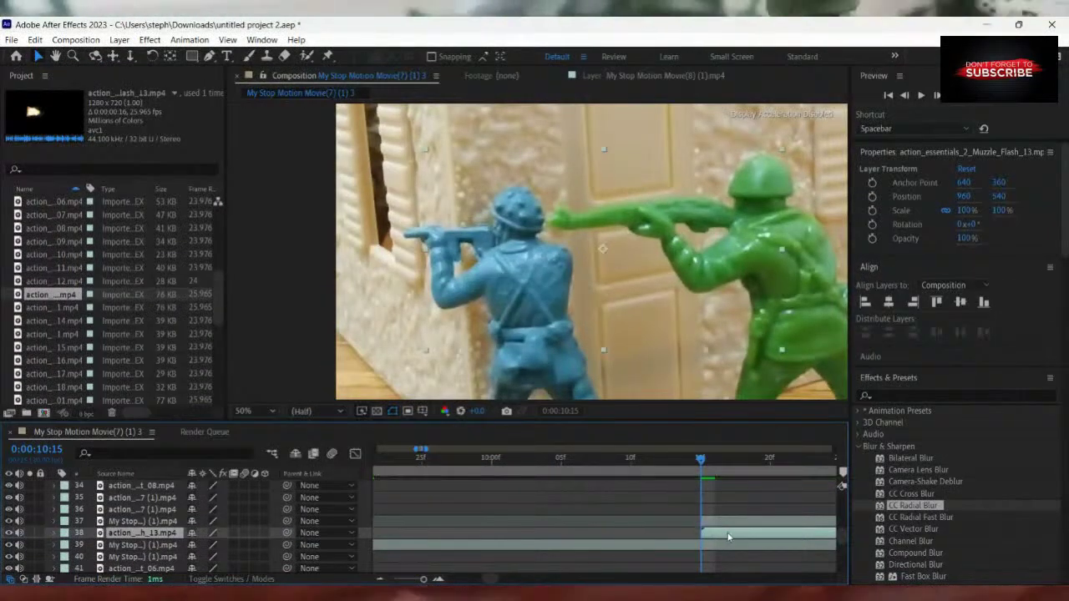
Split the trimmed movie copy at 0:00:10:17 and delete the piece after it.
drag(700, 462, 729, 486)
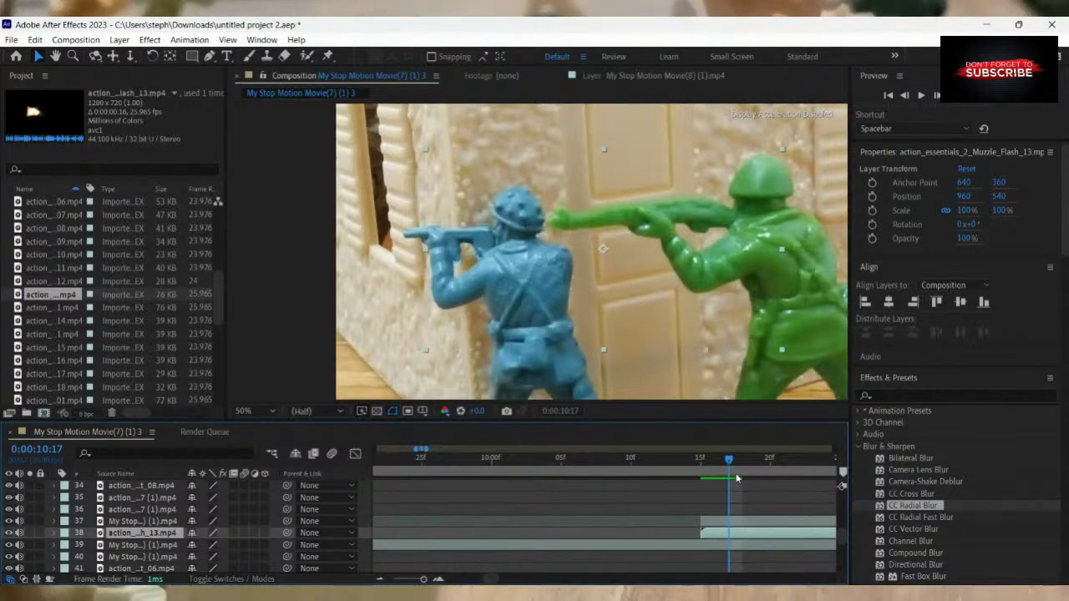
click(731, 522)
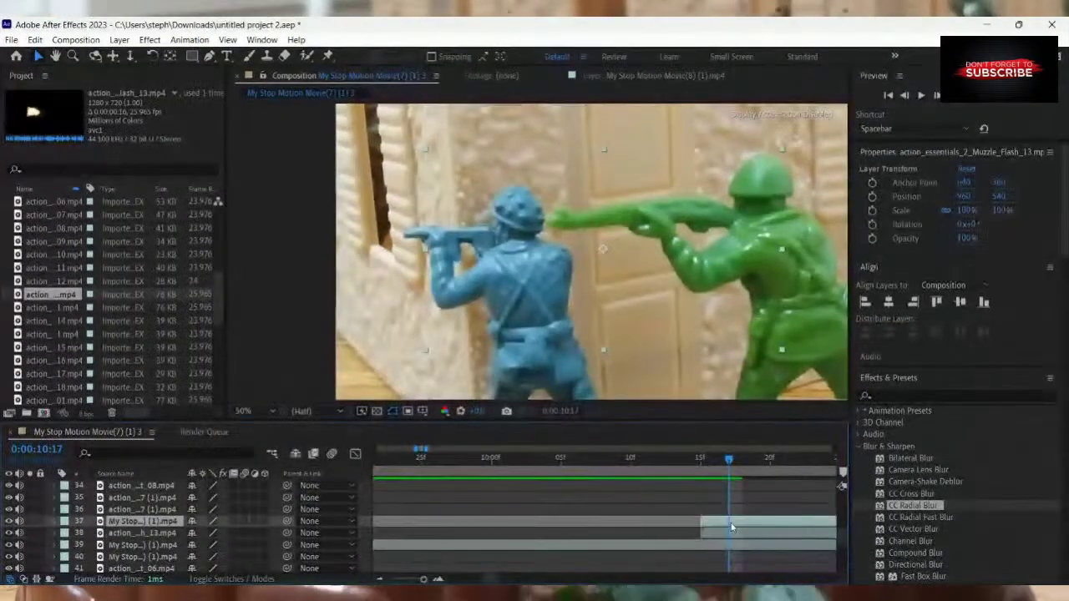
key(ctrl+shift+d)
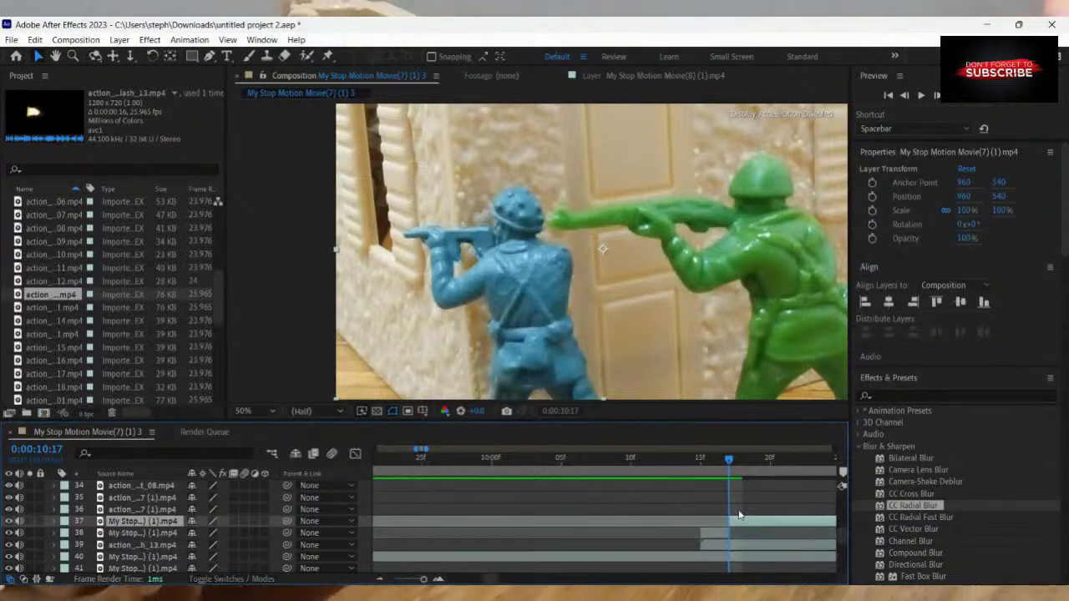
key(Delete)
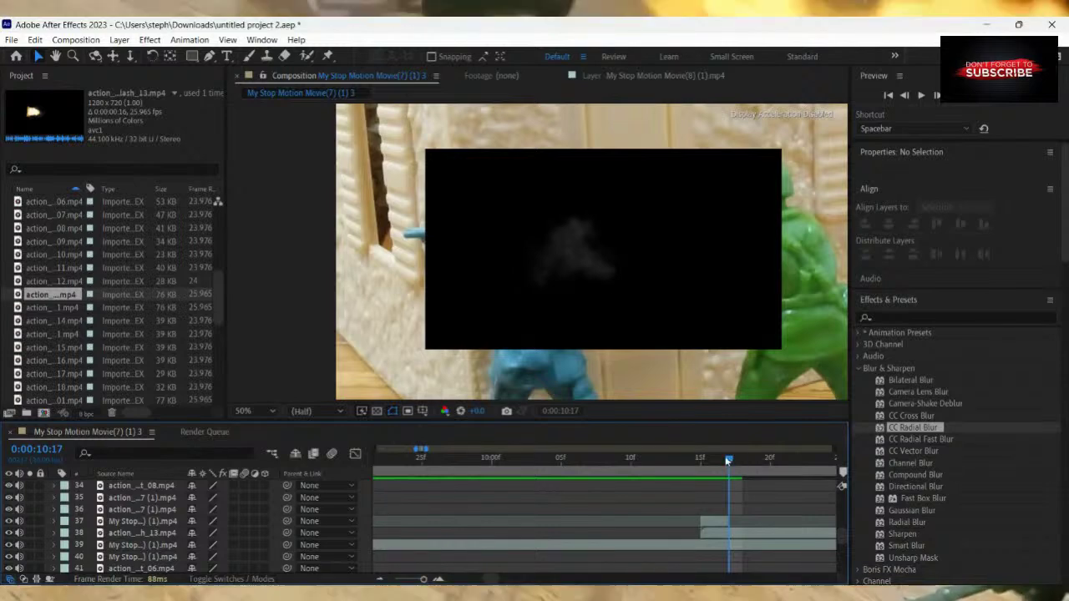
Return to 0:00:10:15 and flip the Muzzle_Flash_13 layer horizontally.
click(699, 473)
click(705, 521)
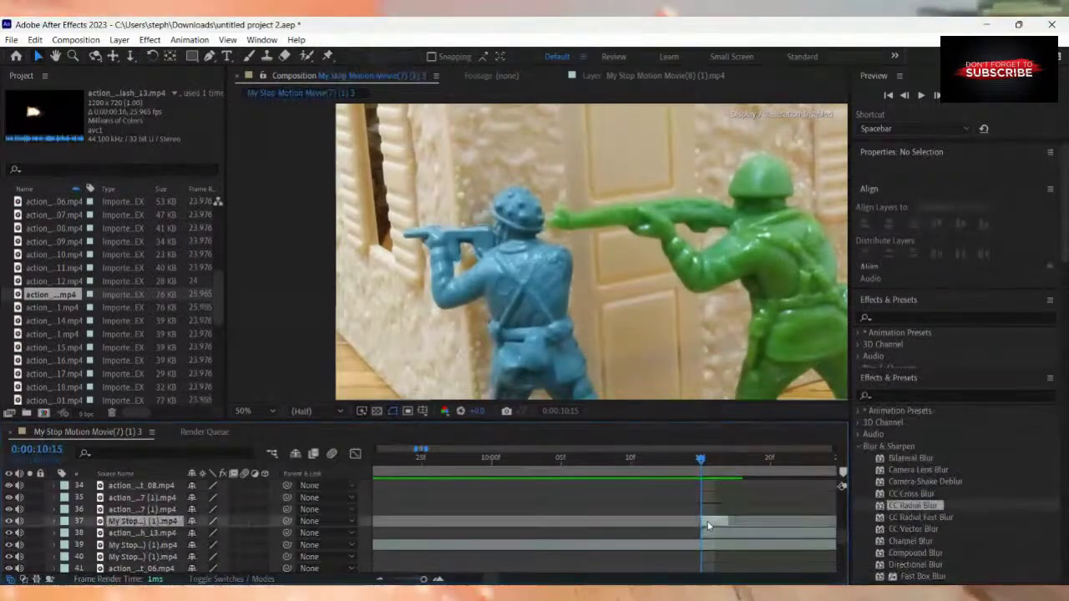
click(708, 533)
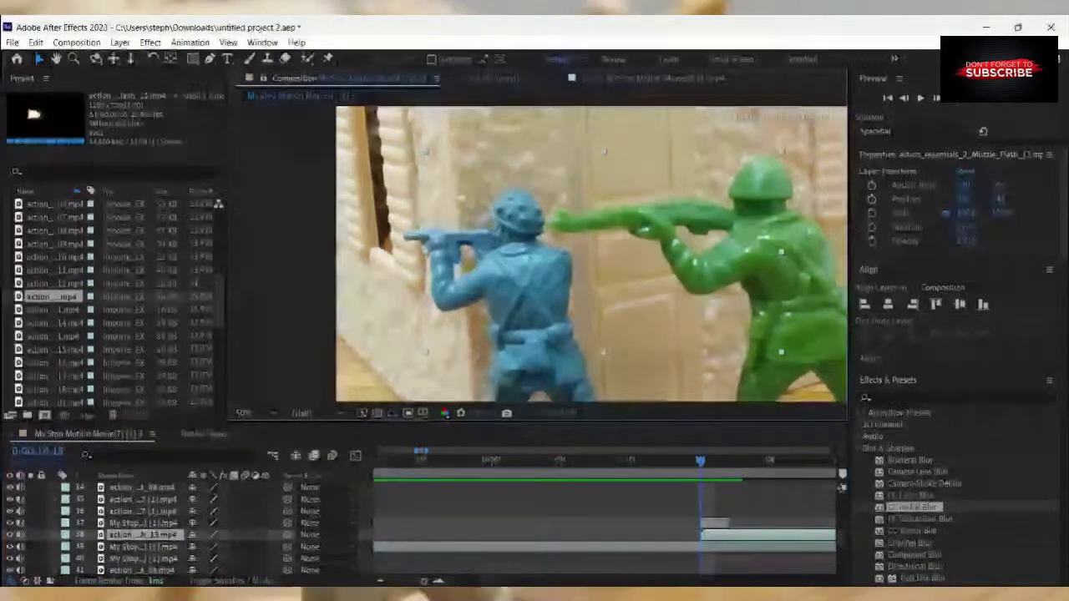
right_click(599, 260)
mouse_move(659, 267)
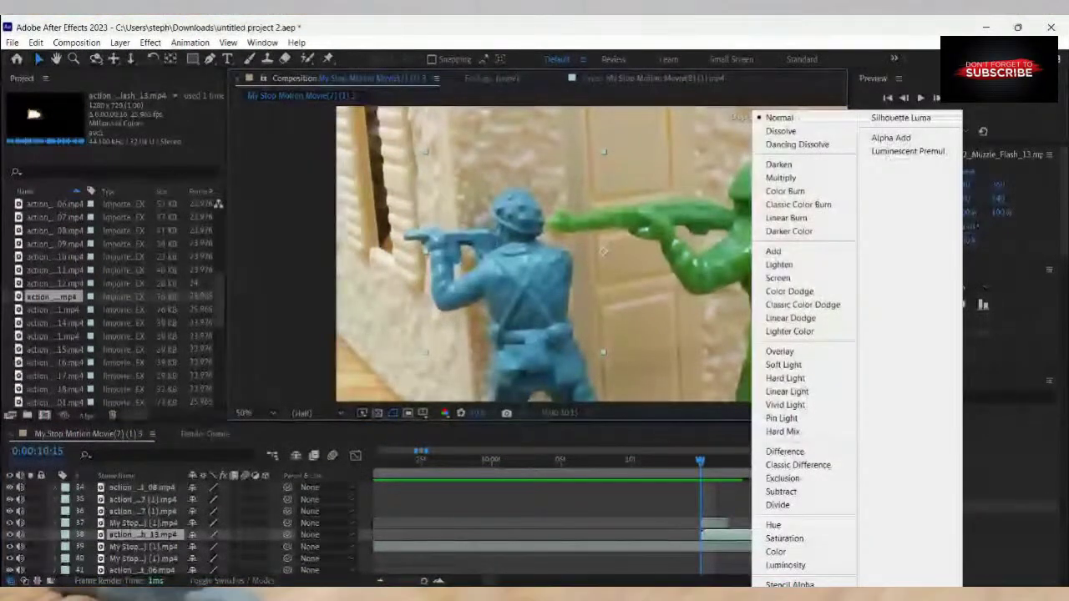
mouse_move(668, 236)
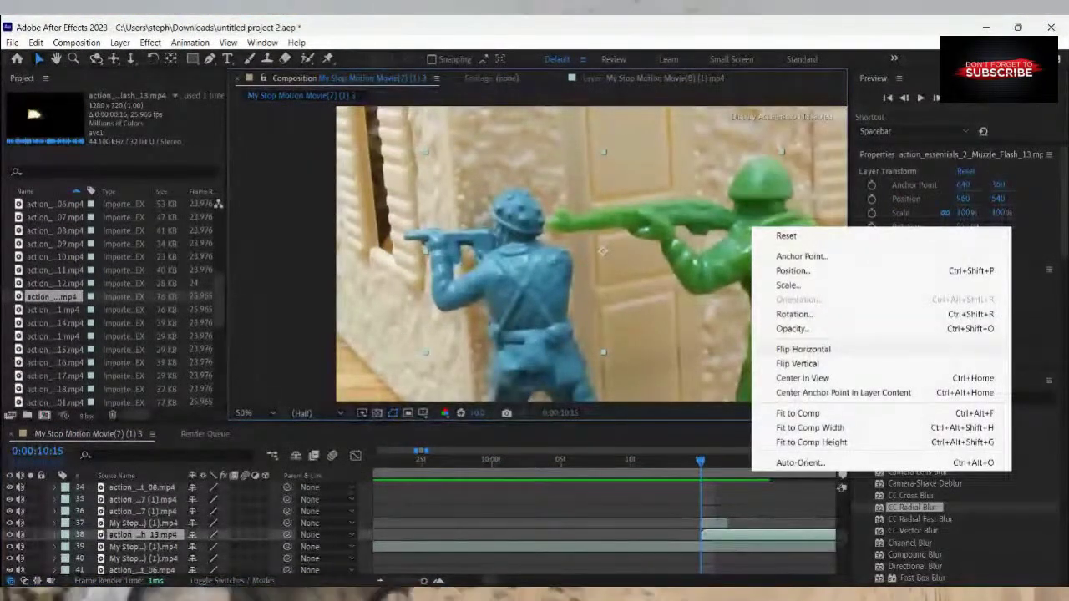
click(813, 365)
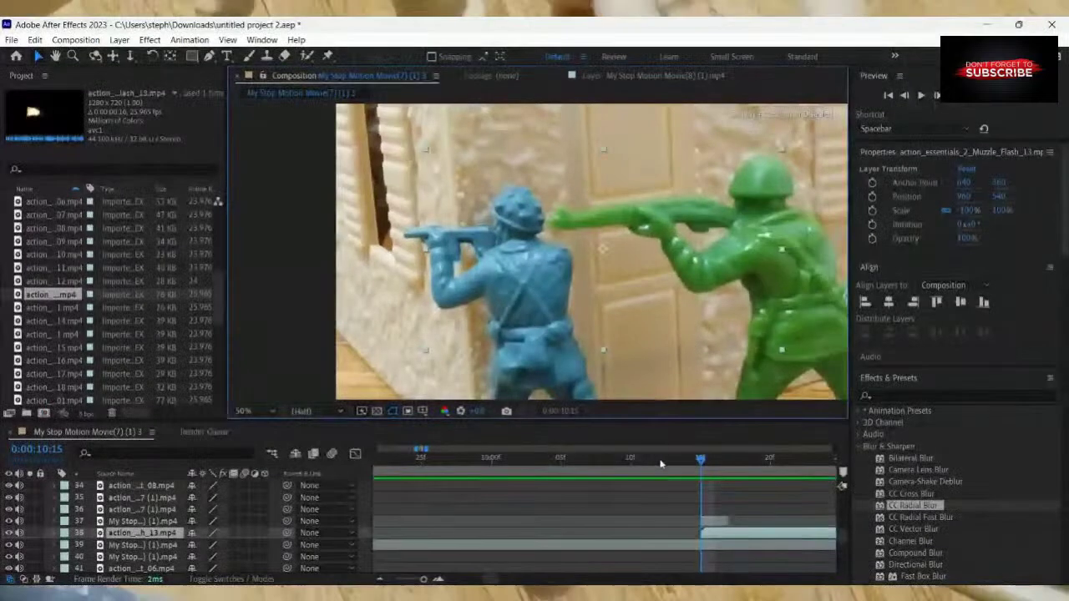
Start a Pen tool mask on the trimmed movie copy, tracing beneath the blue soldier's gun barrel and front hand.
click(711, 521)
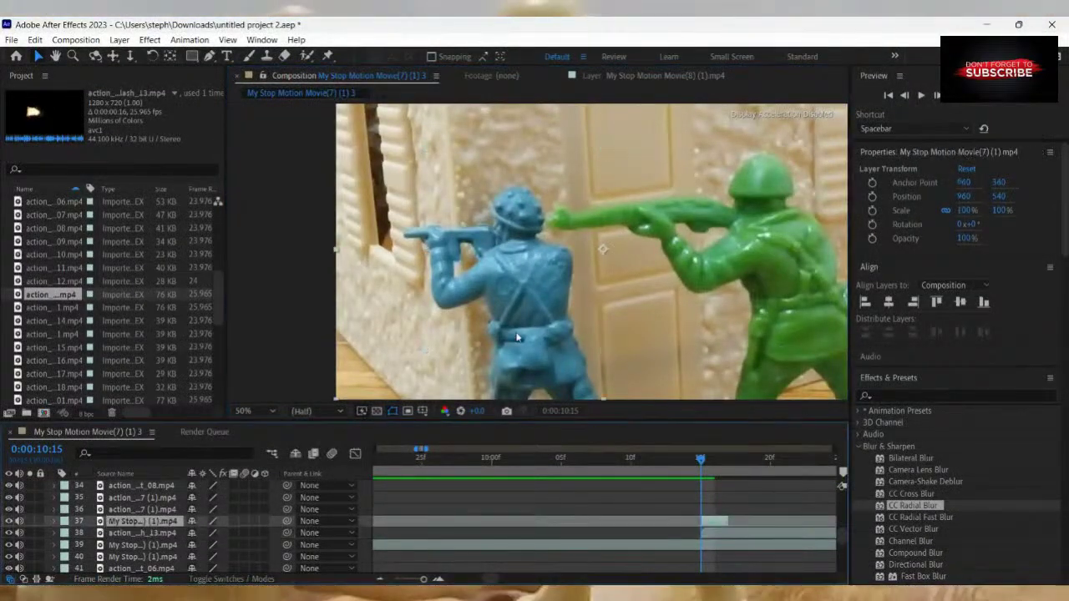
click(209, 56)
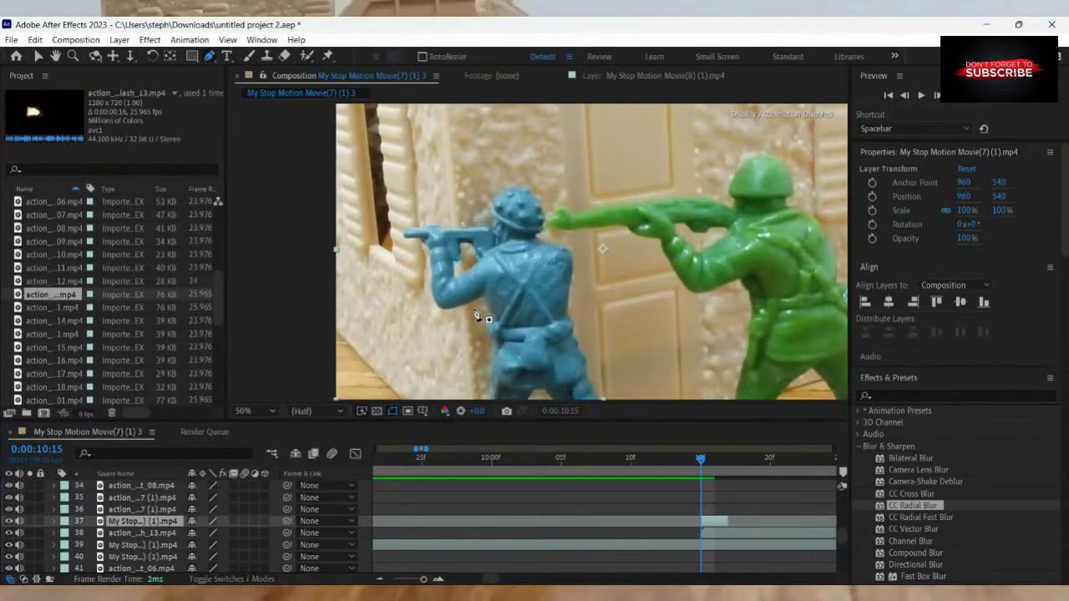
scroll(501, 238, up, 4)
scroll(370, 236, down, 4)
scroll(376, 243, up, 2)
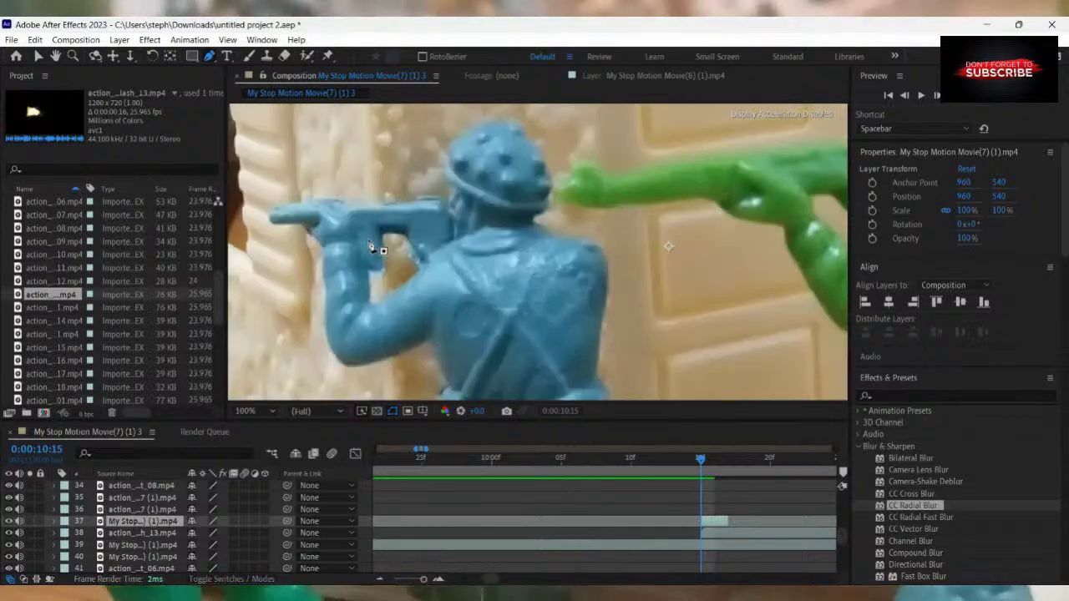
click(273, 225)
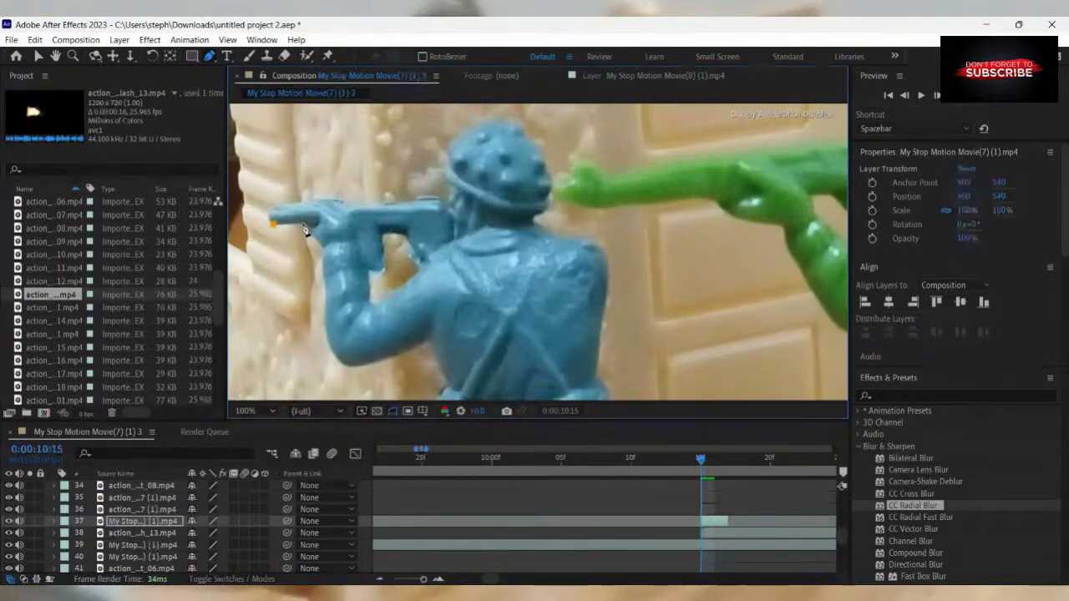
click(303, 224)
click(309, 229)
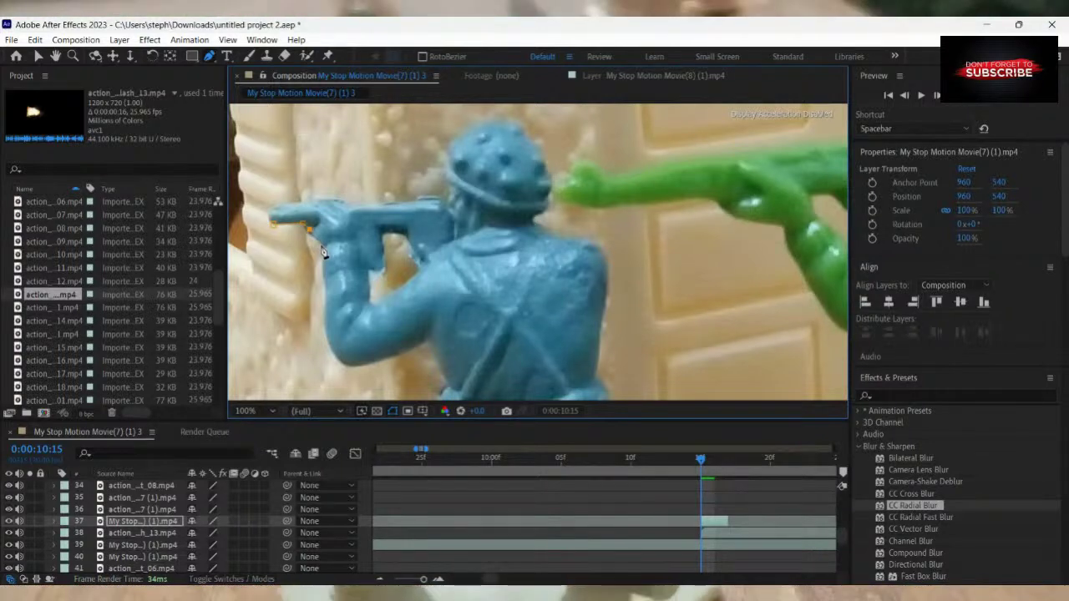
click(321, 246)
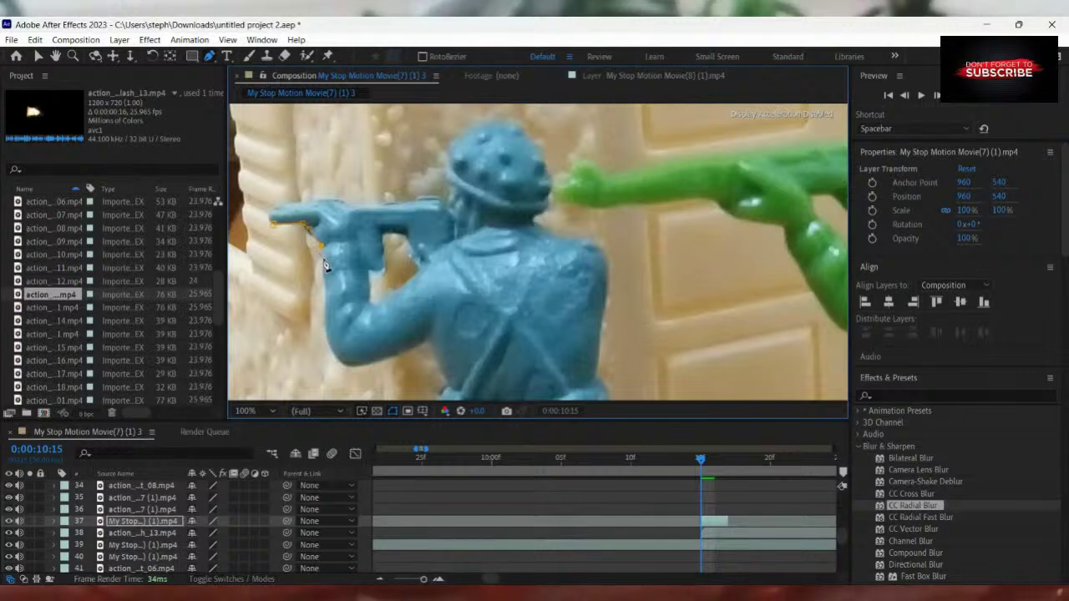
Continue the mask path around the blue soldier's forearm and elbow, across his back and up the side of his head.
click(337, 359)
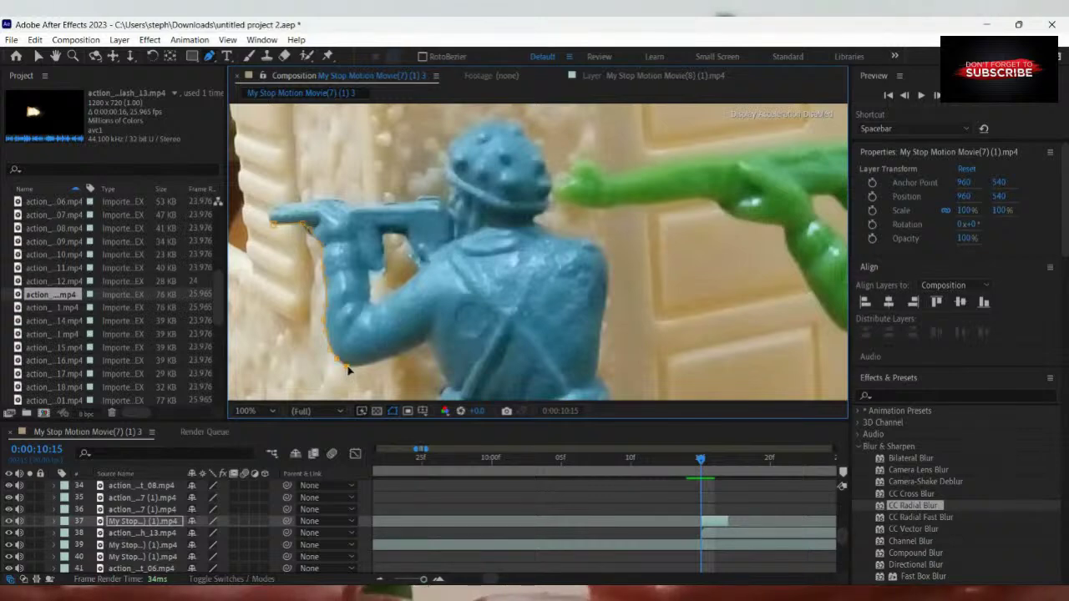
click(370, 364)
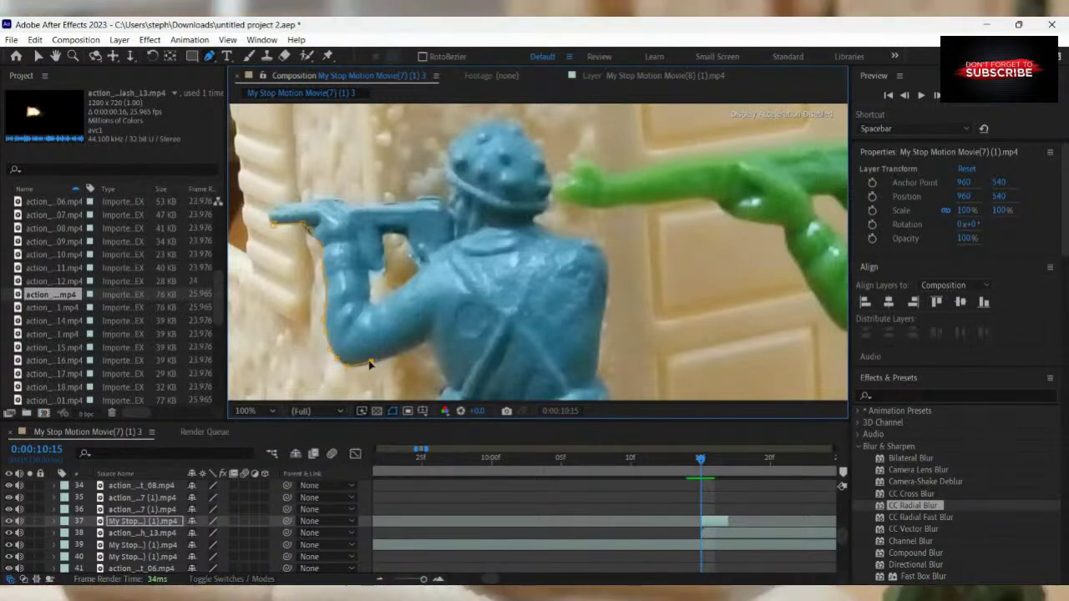
click(378, 360)
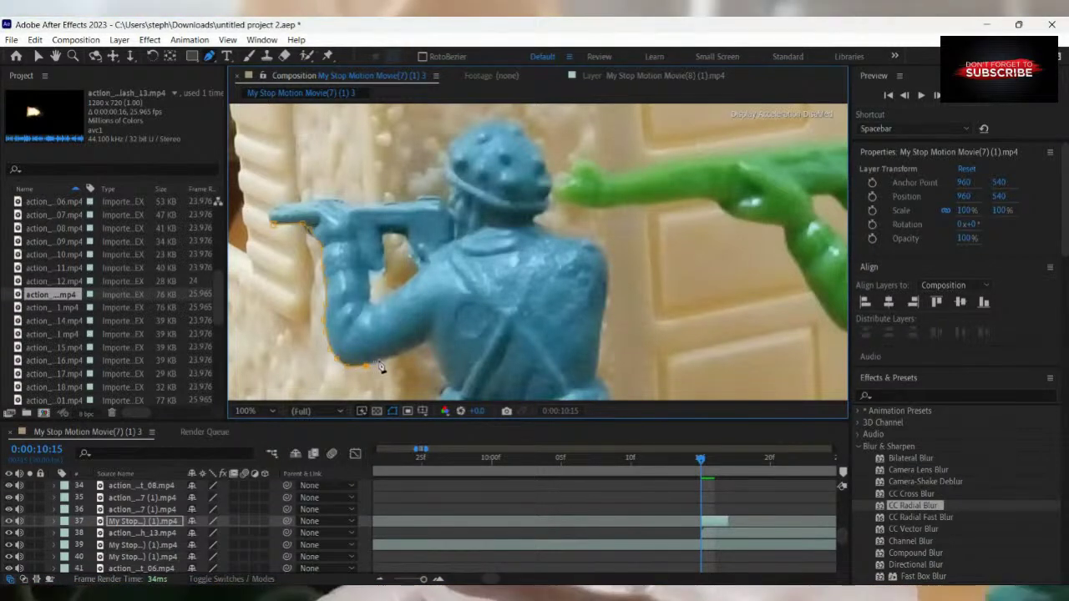
click(417, 345)
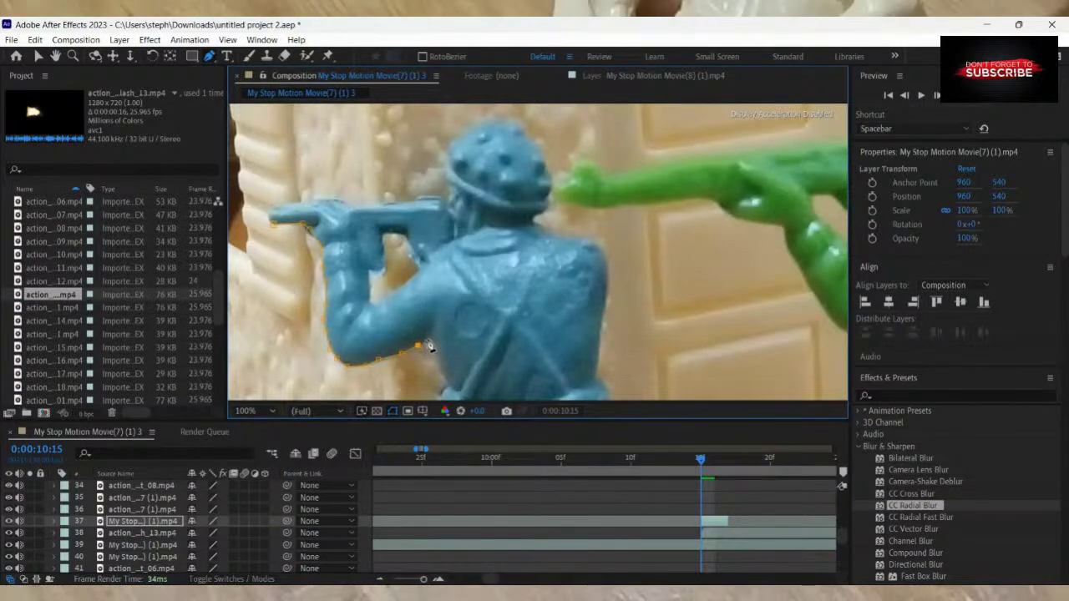
click(427, 339)
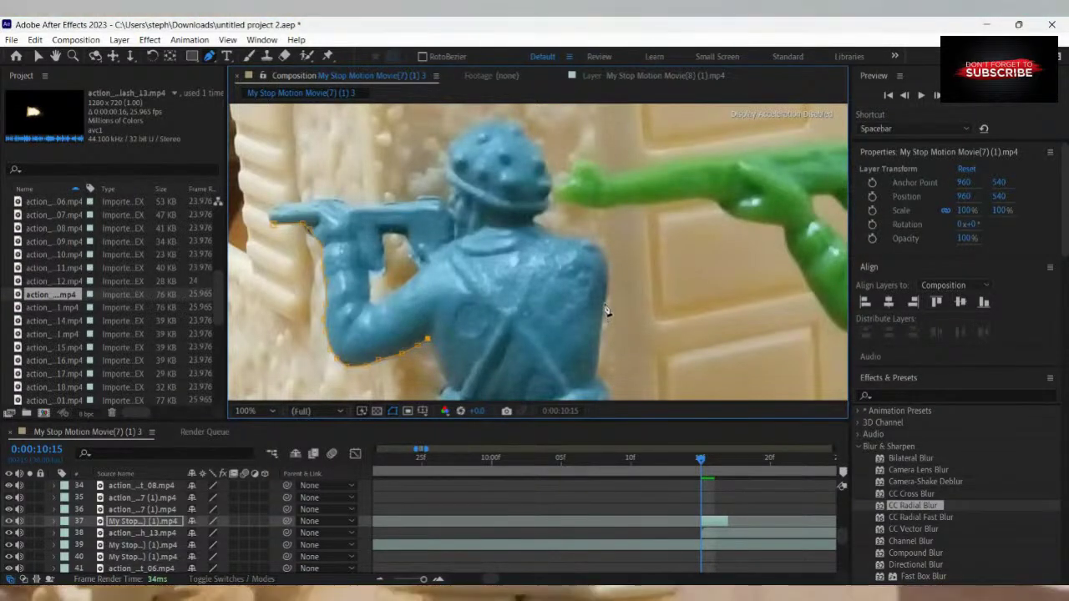
click(546, 232)
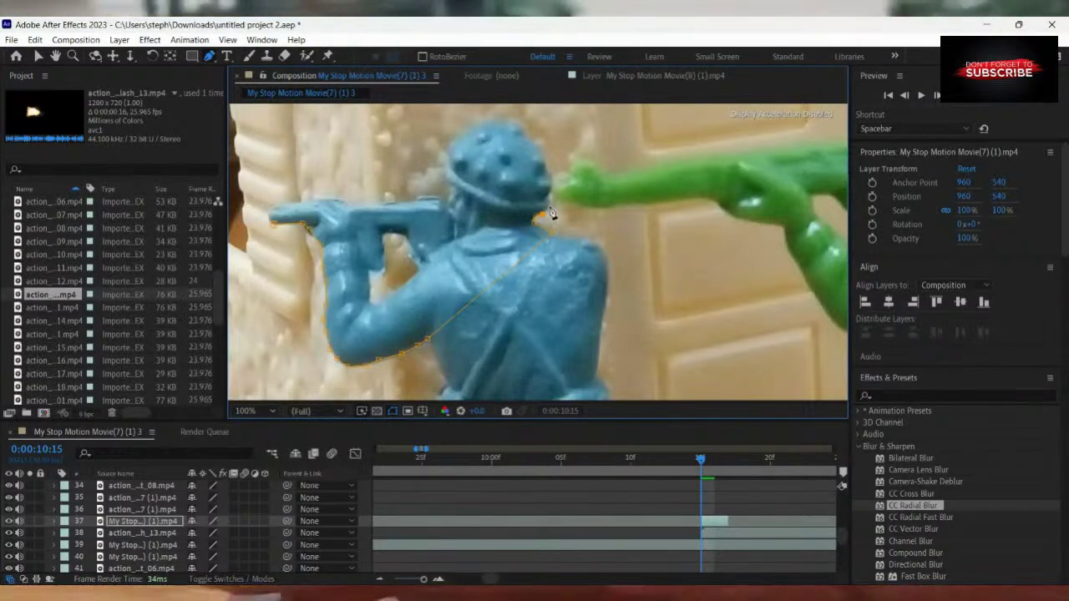
scroll(551, 220, up, 2)
click(534, 252)
click(534, 231)
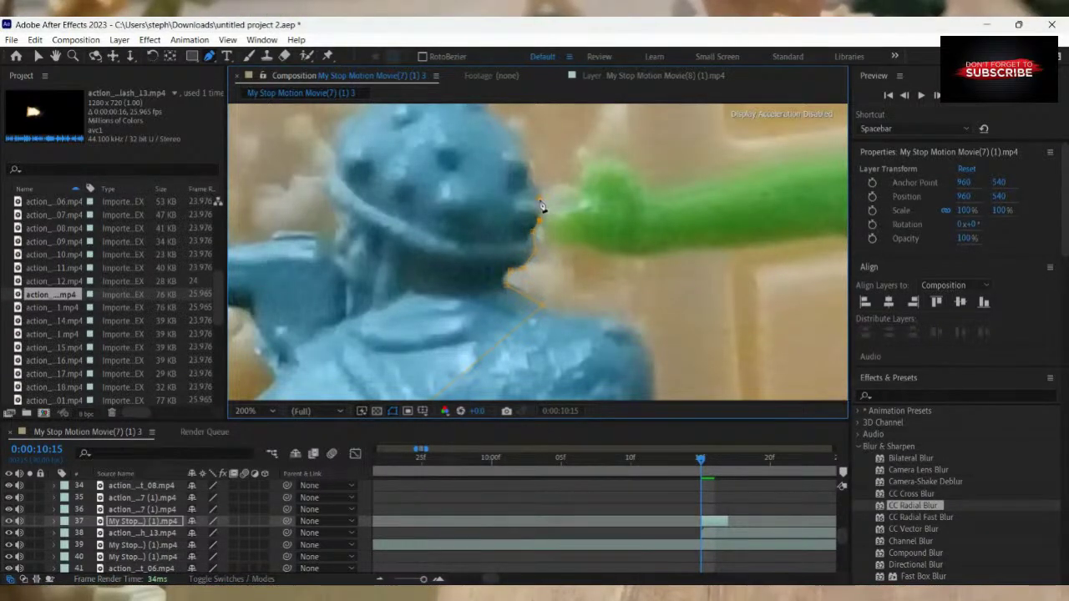
click(540, 202)
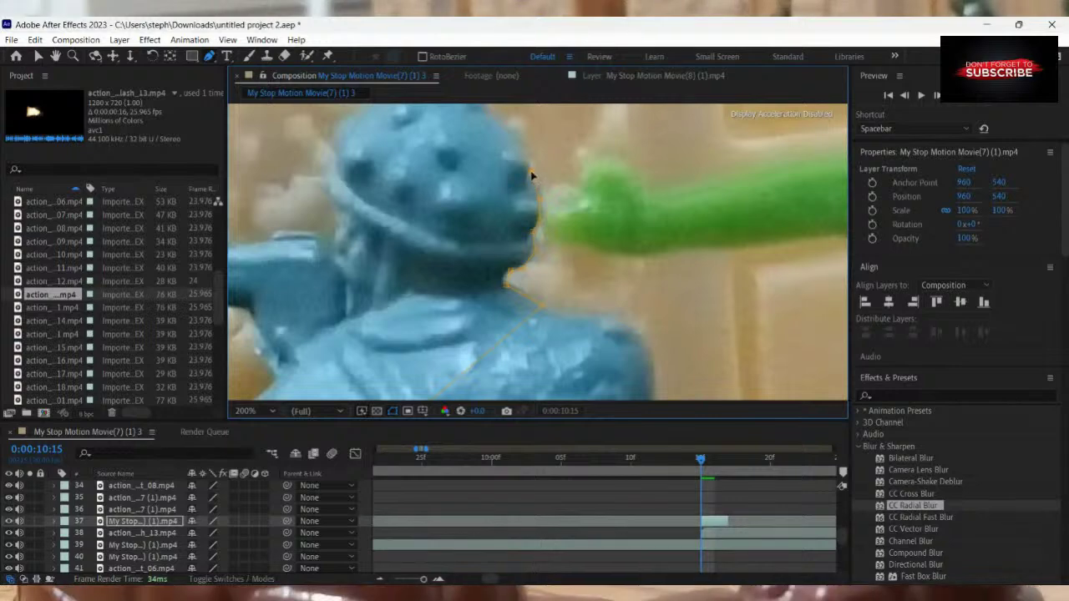
click(518, 146)
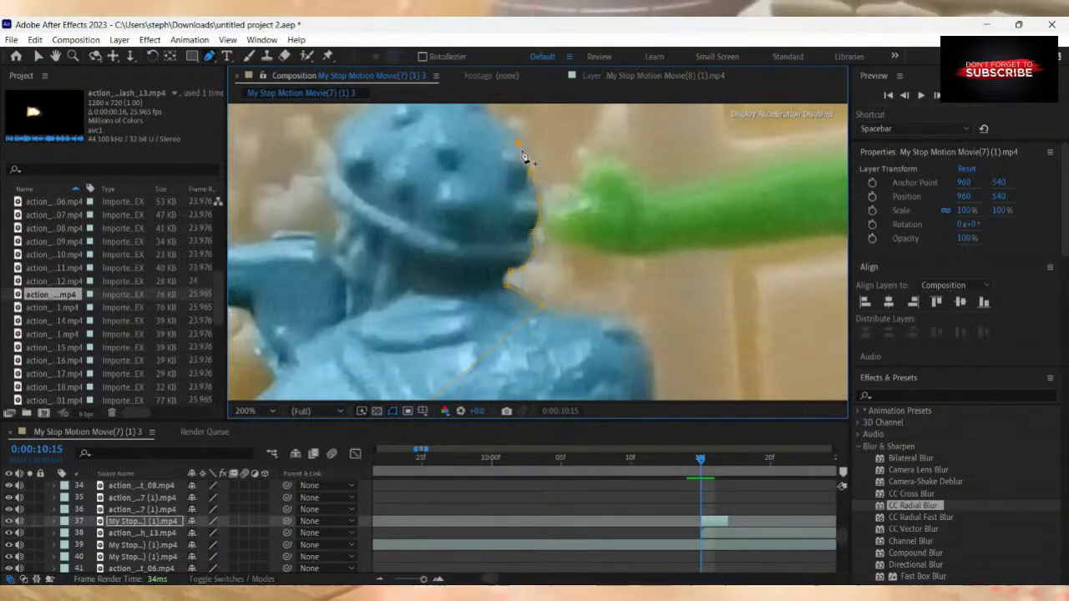
Undo the mask points back to the blue soldier's front wrist.
scroll(521, 185, down, 4)
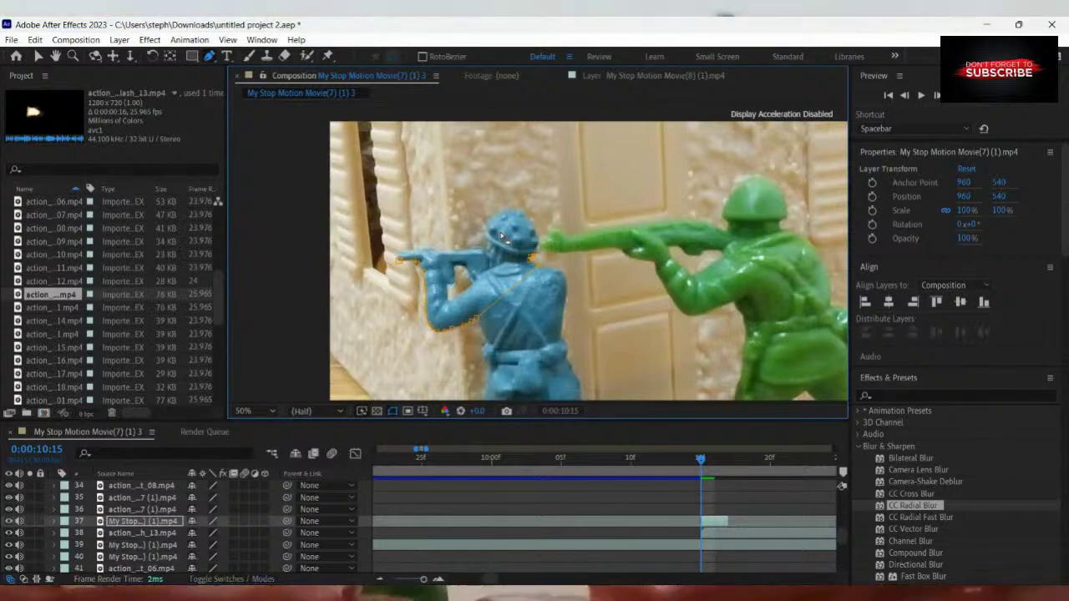
key(ctrl+z)
key(ctrl+z)
key(ctrl+z)
key(ctrl+z)
key(ctrl+z)
key(ctrl+z)
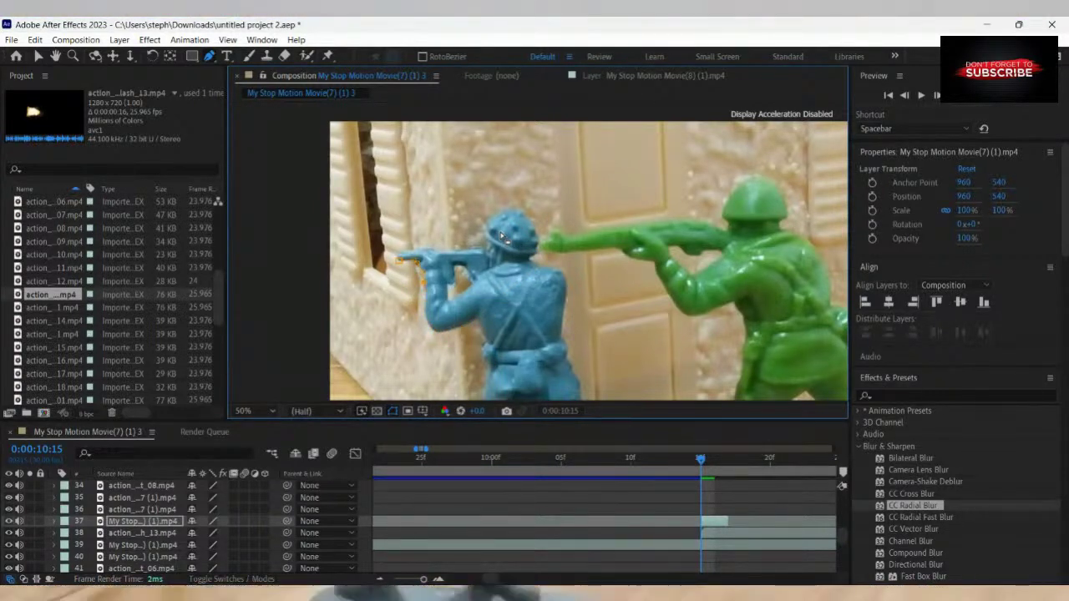
Trace around the blue soldier's front hand and over the gun barrel, closing the mask at its starting point by the muzzle.
scroll(442, 264, up, 2)
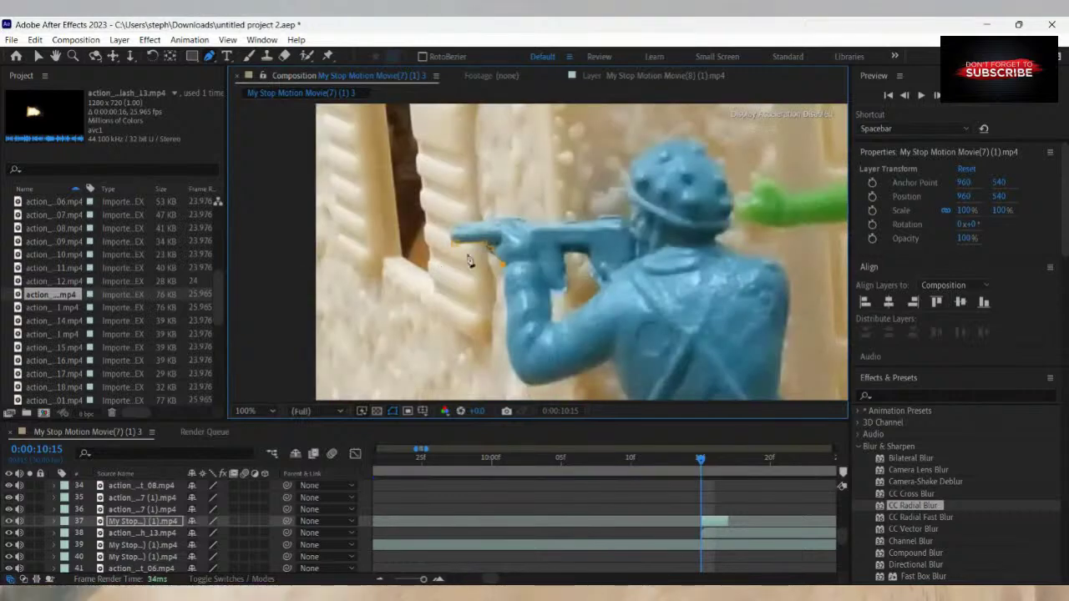
click(535, 260)
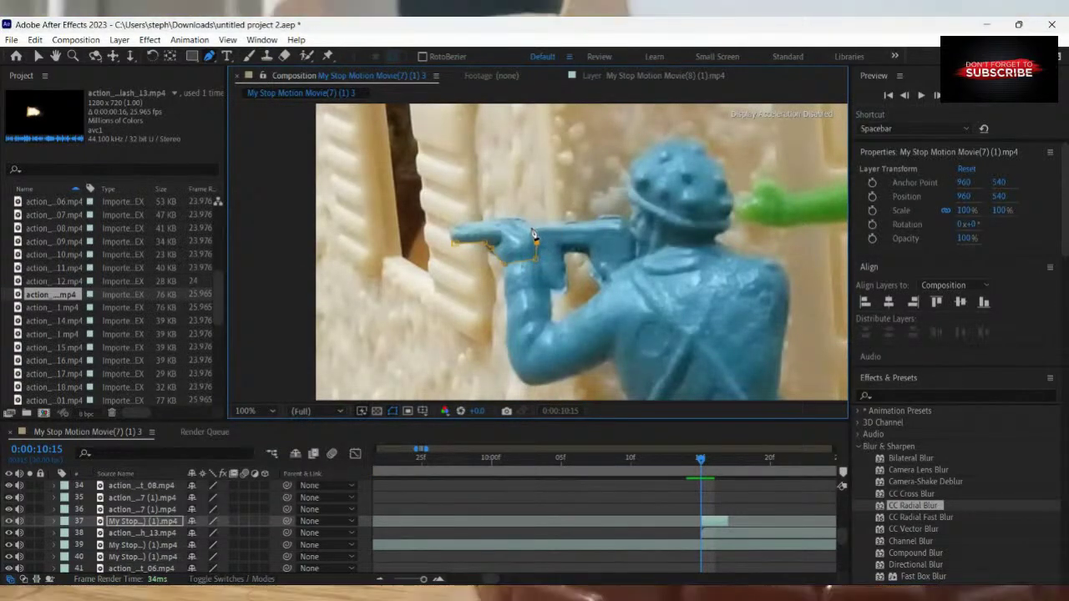
scroll(535, 231, up, 2)
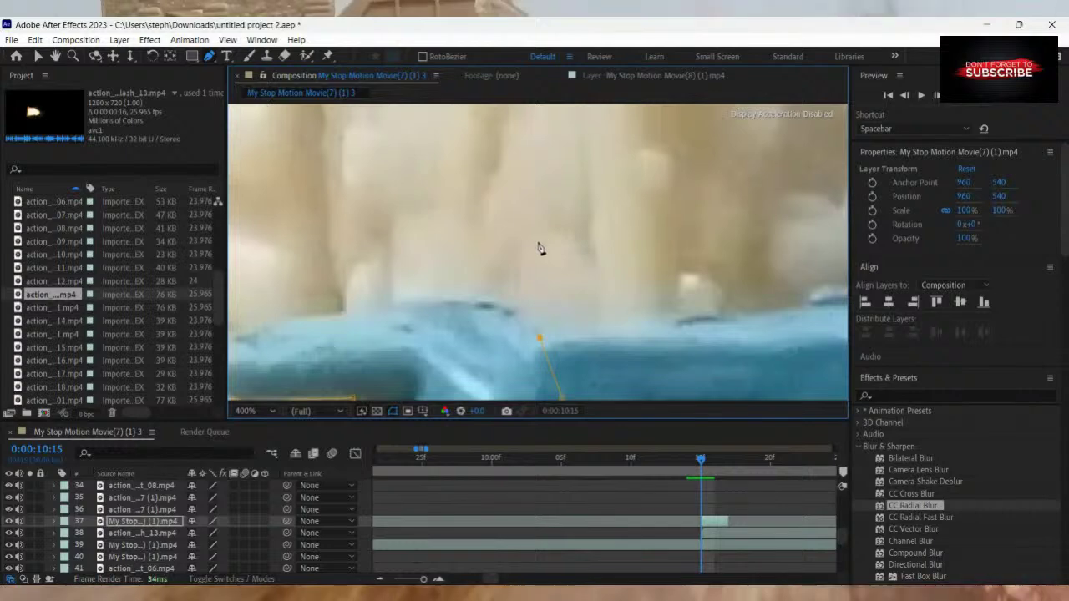
click(522, 281)
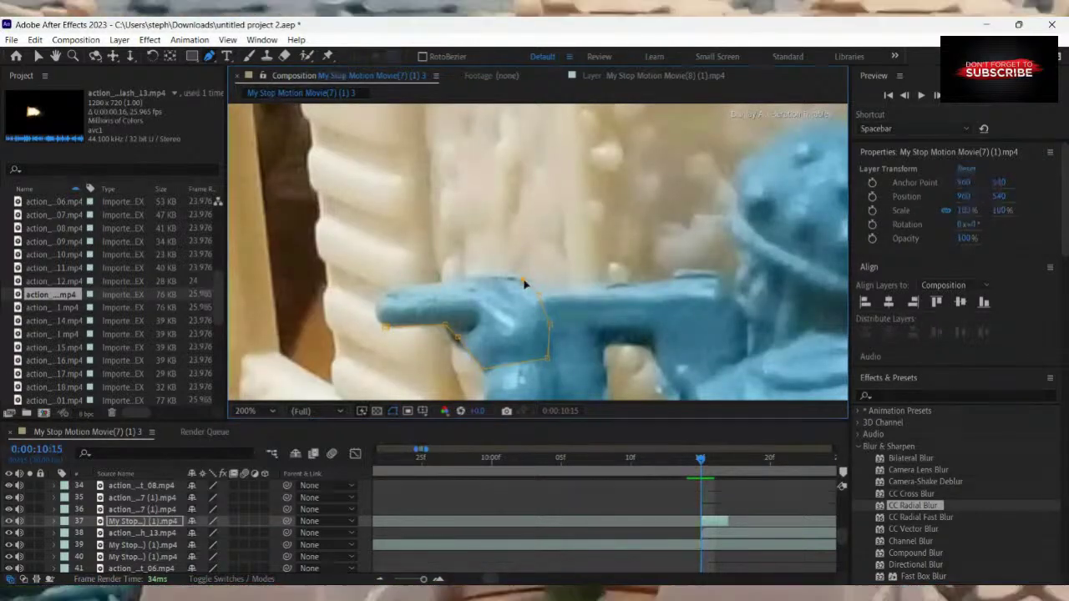
click(459, 279)
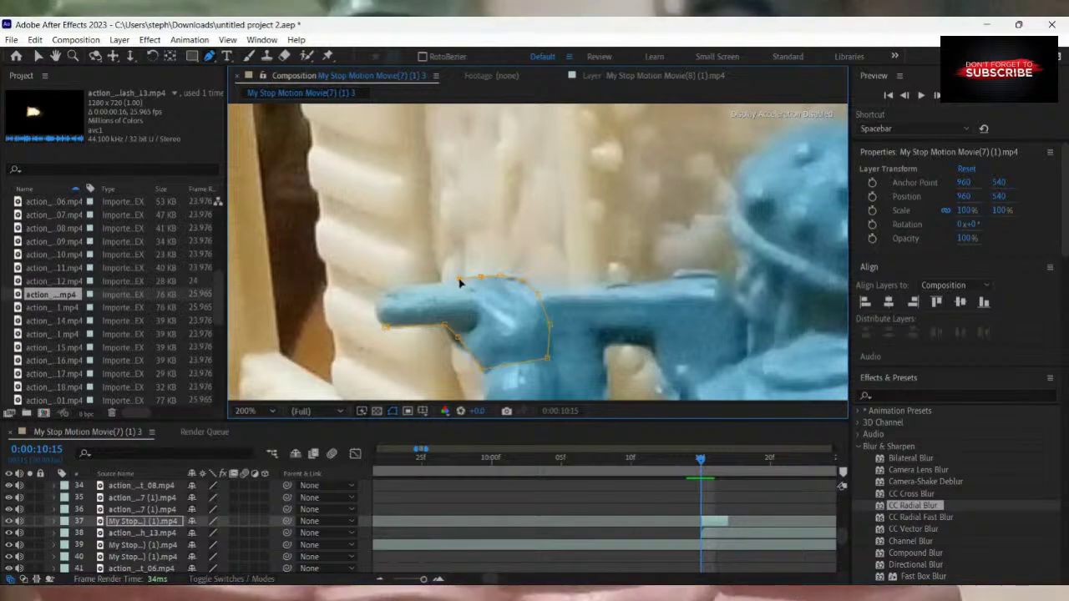
click(417, 284)
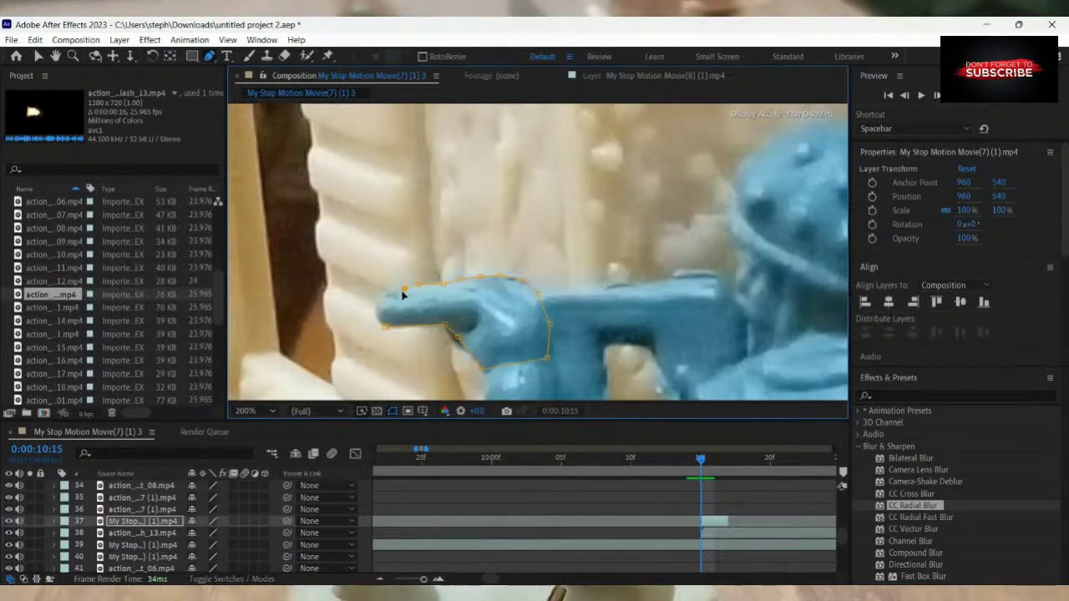
click(388, 299)
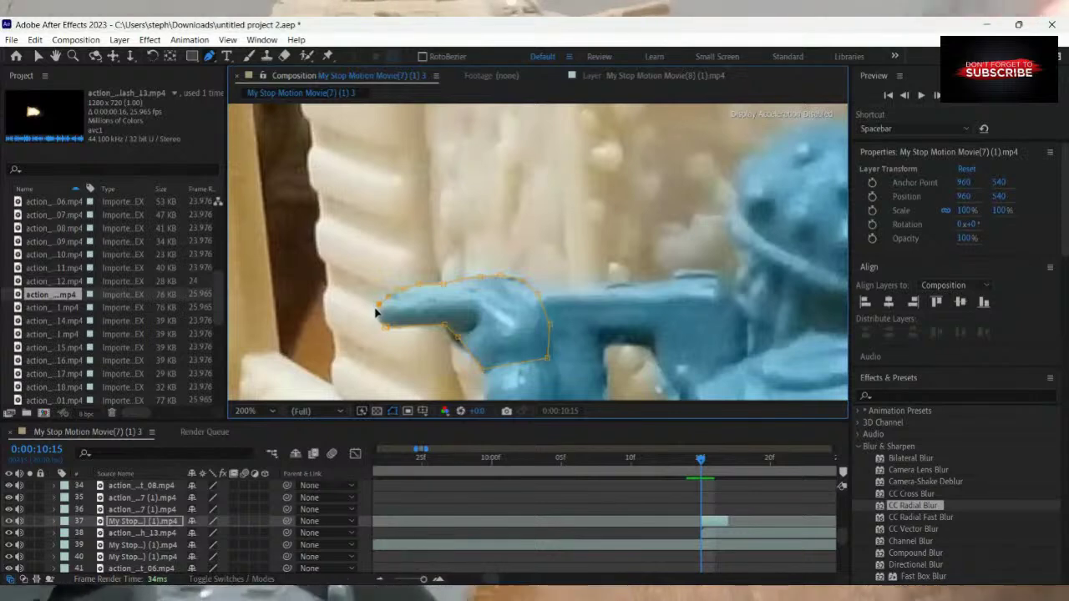
drag(379, 305, 377, 315)
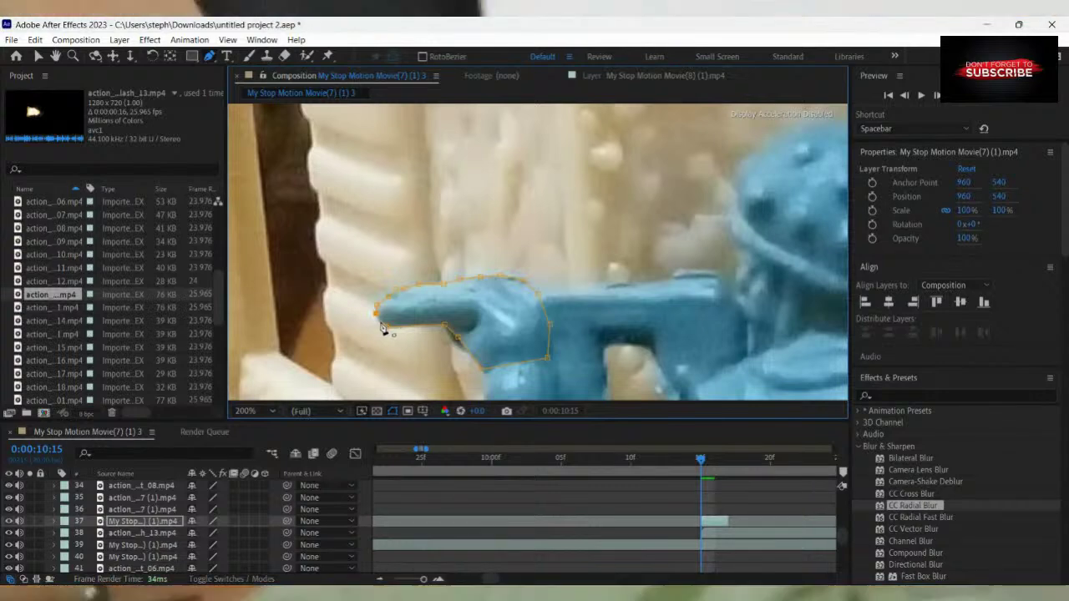
click(378, 320)
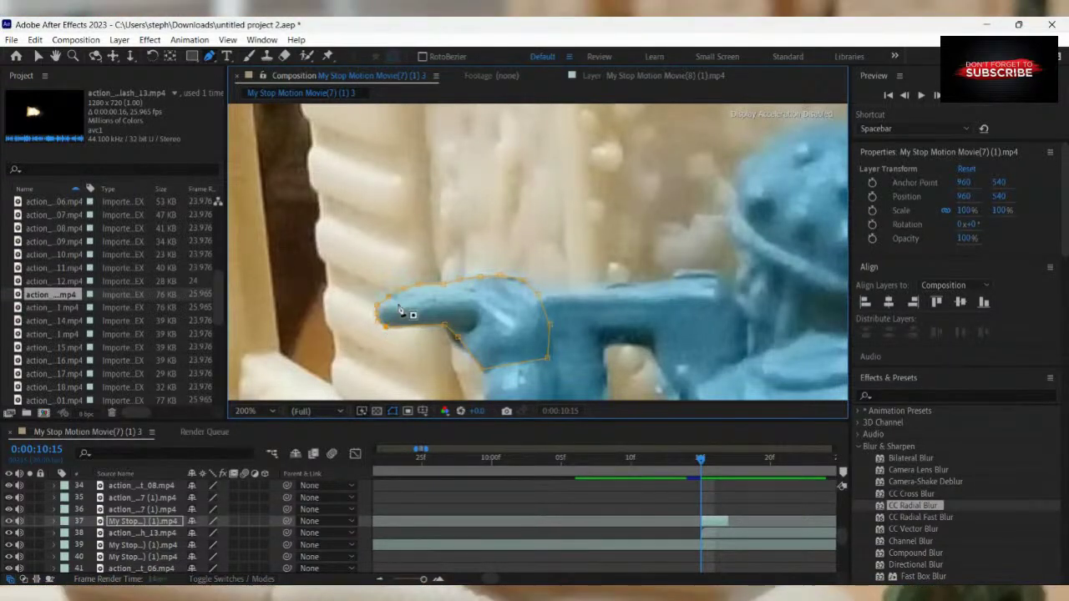
Move the Muzzle_Flash_13 layer to position 92, 450, close to the blue soldier's gun muzzle.
scroll(632, 245, down, 4)
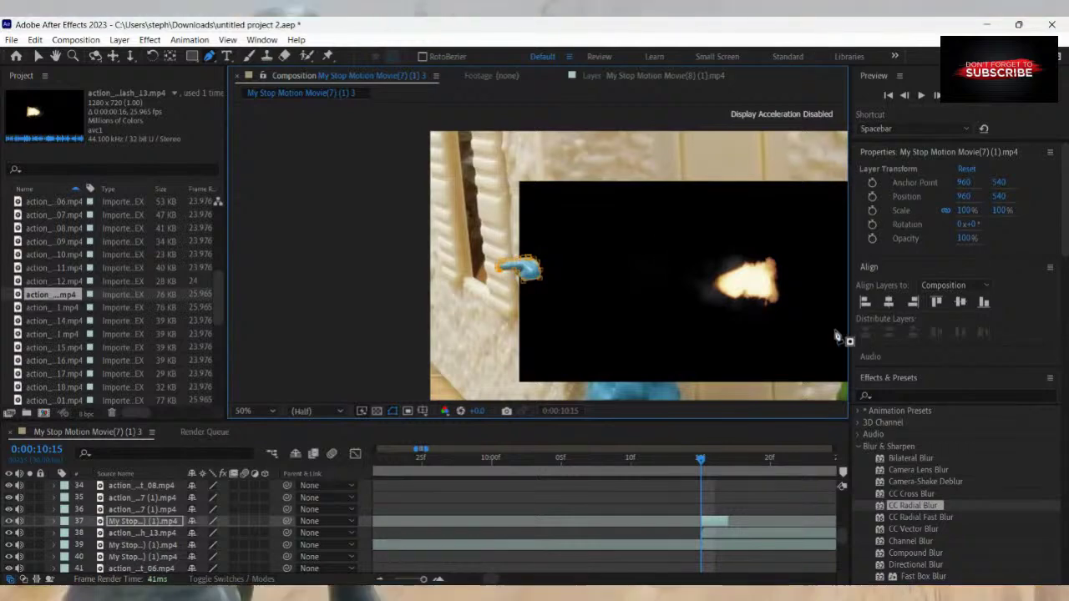
click(38, 57)
drag(714, 298, 626, 284)
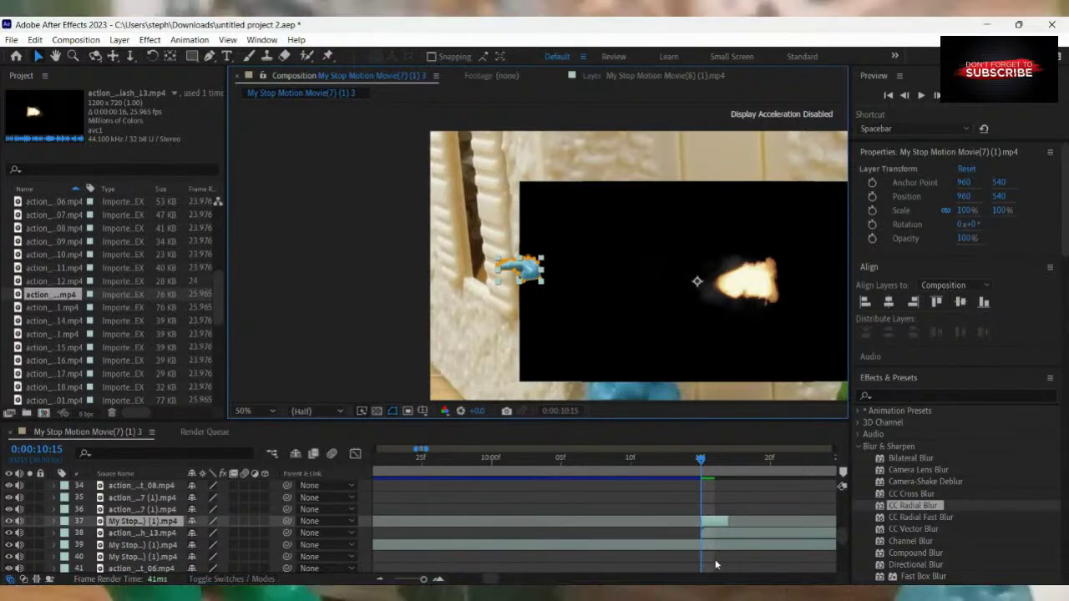
click(723, 533)
drag(692, 271, 445, 244)
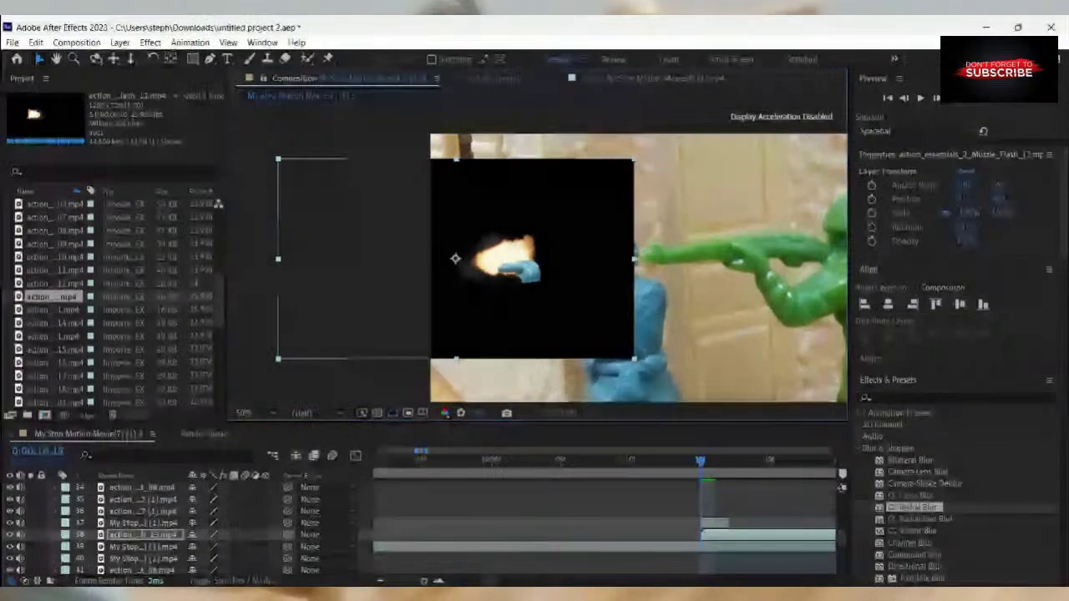
Change the Muzzle_Flash_13 layer's blending mode to drop its black background.
right_click(509, 255)
mouse_move(622, 235)
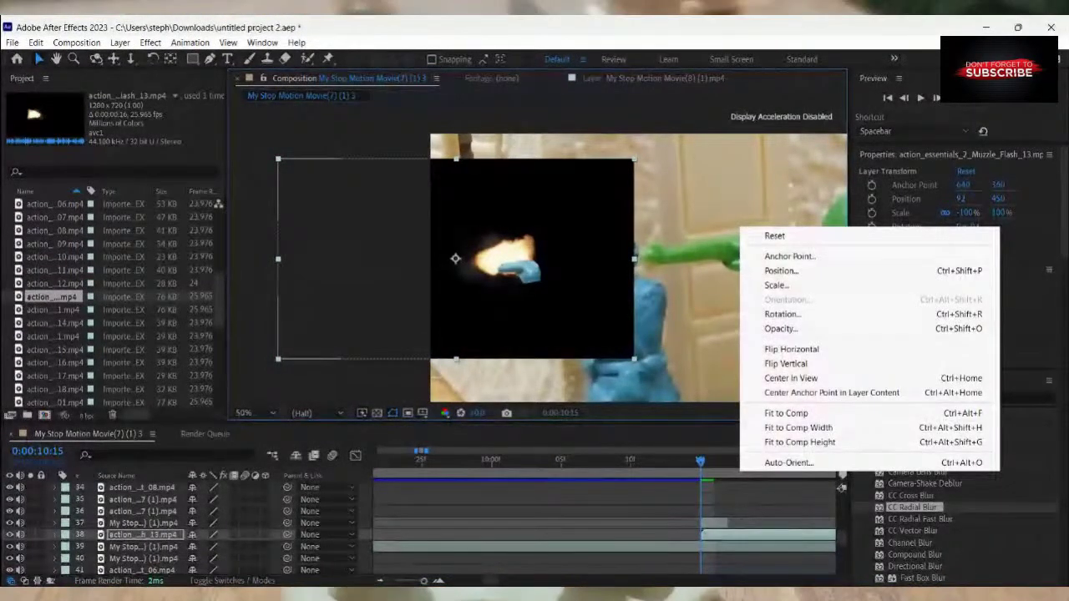
click(810, 355)
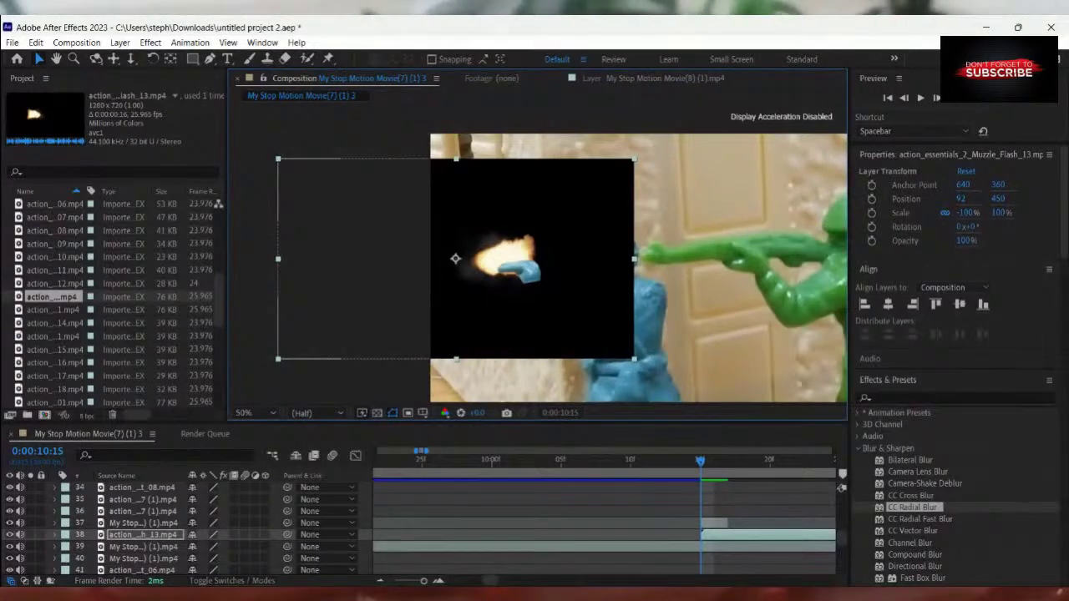
right_click(535, 277)
click(764, 279)
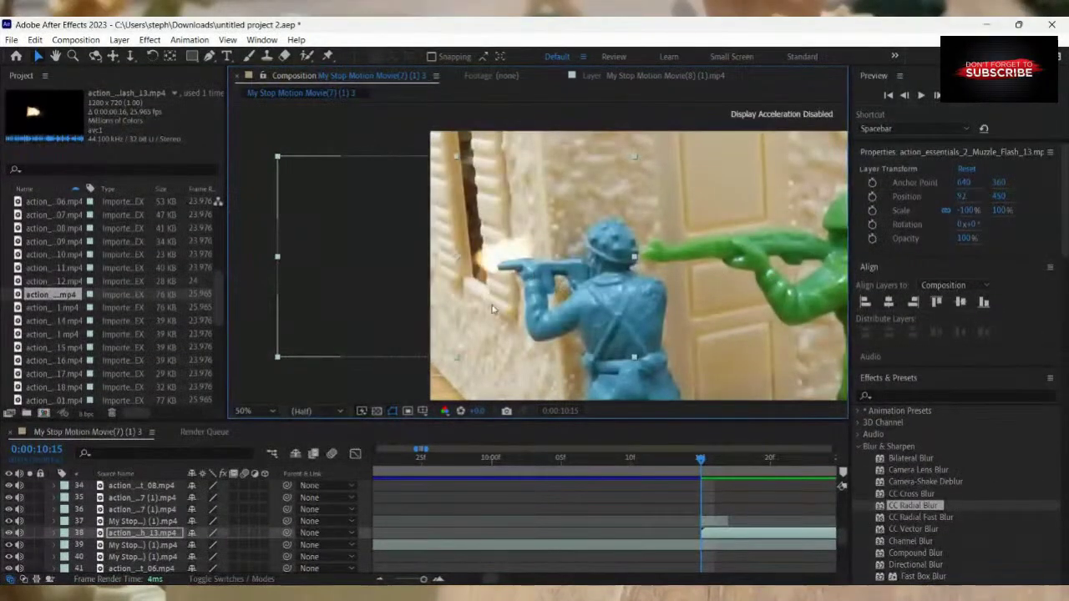
Reposition the Muzzle_Flash_13 layer to 0, 486 so the flash comes out of the blue soldier's gun barrel, and check the alignment.
drag(493, 309, 466, 318)
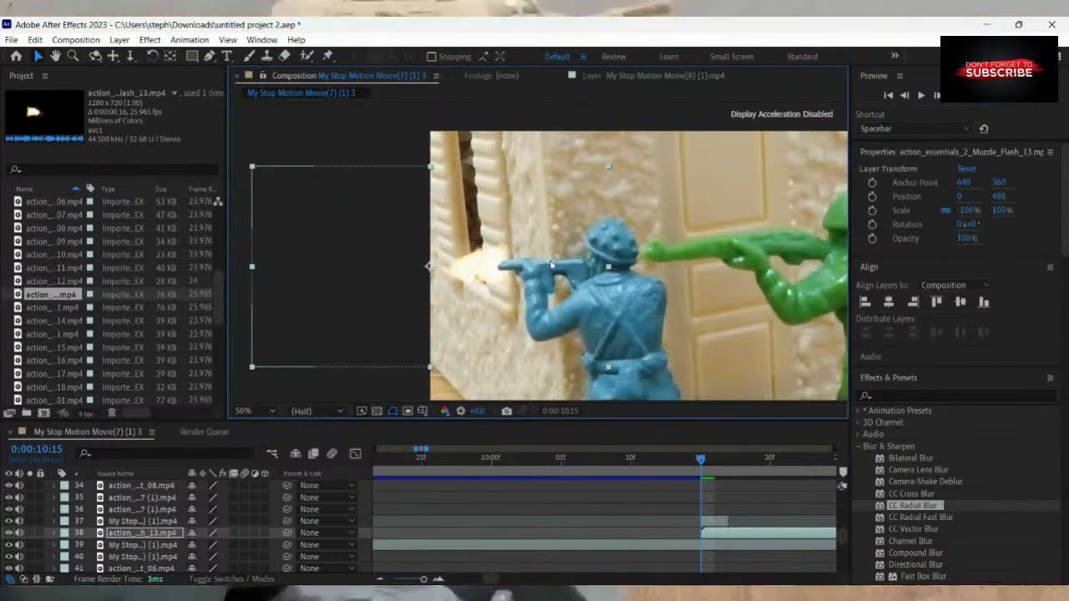
scroll(513, 278, up, 5)
scroll(514, 278, down, 5)
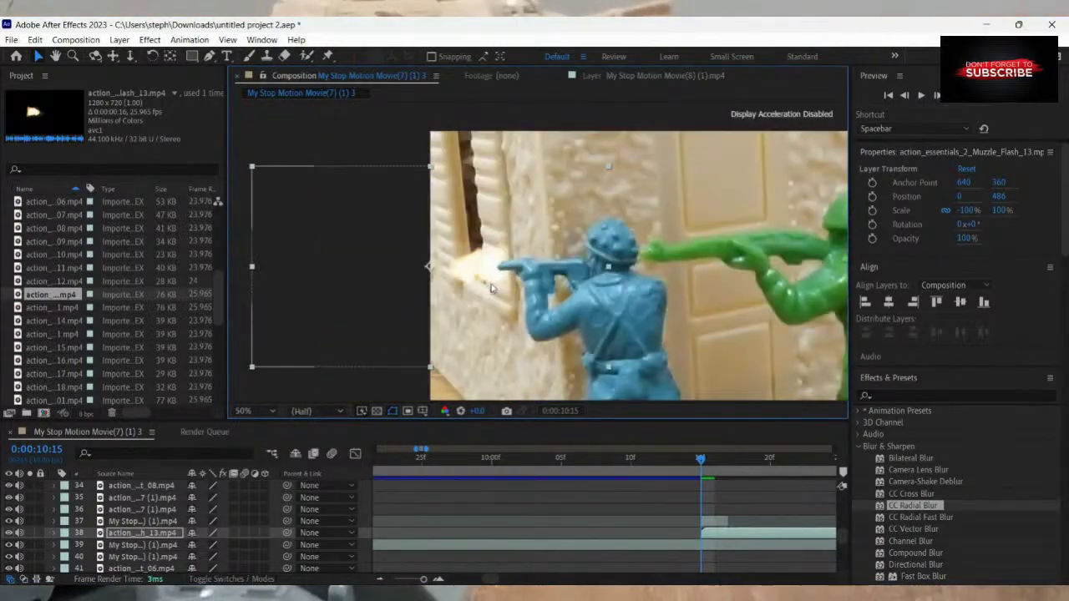
mouse_move(701, 460)
mouse_down()
mouse_move(742, 478)
mouse_move(659, 479)
mouse_move(697, 480)
mouse_up()
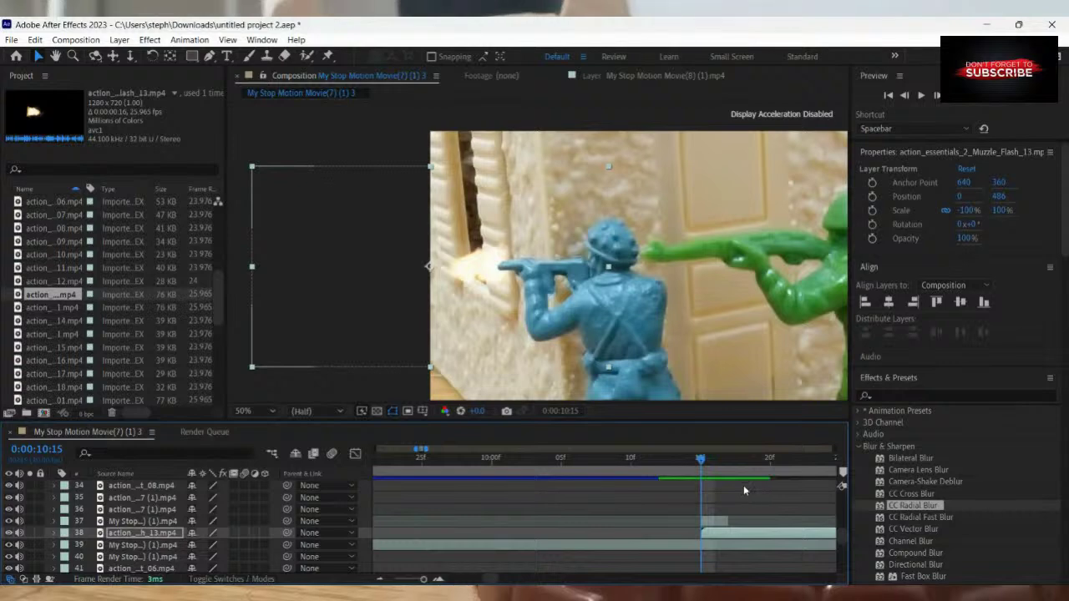
Trim the Muzzle_Flash_13 layer to end at 0:00:10:20 by splitting it there and deleting the remainder.
drag(731, 475, 748, 562)
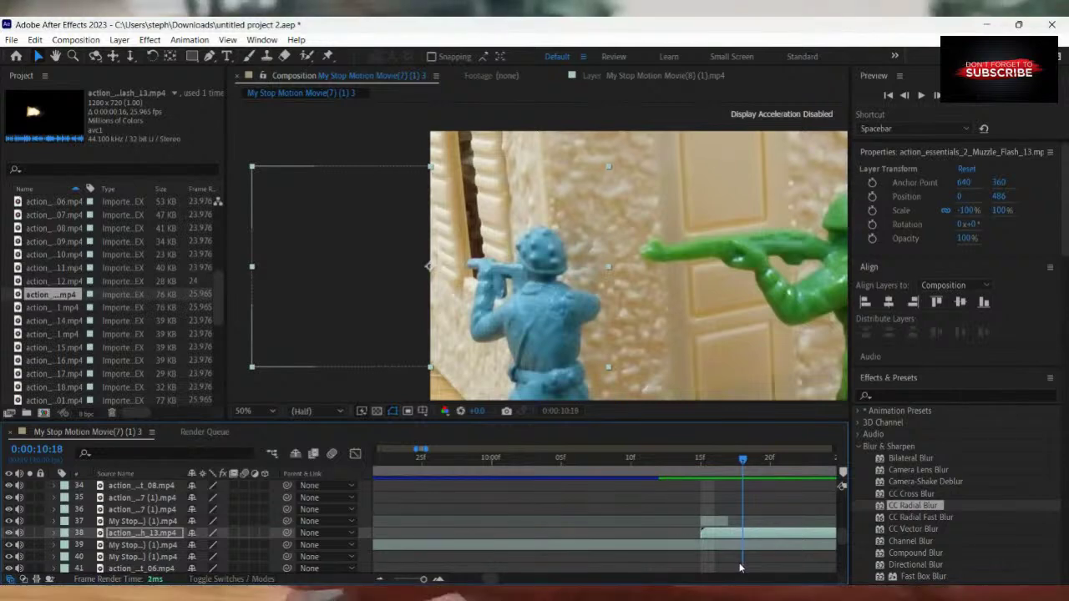
click(746, 545)
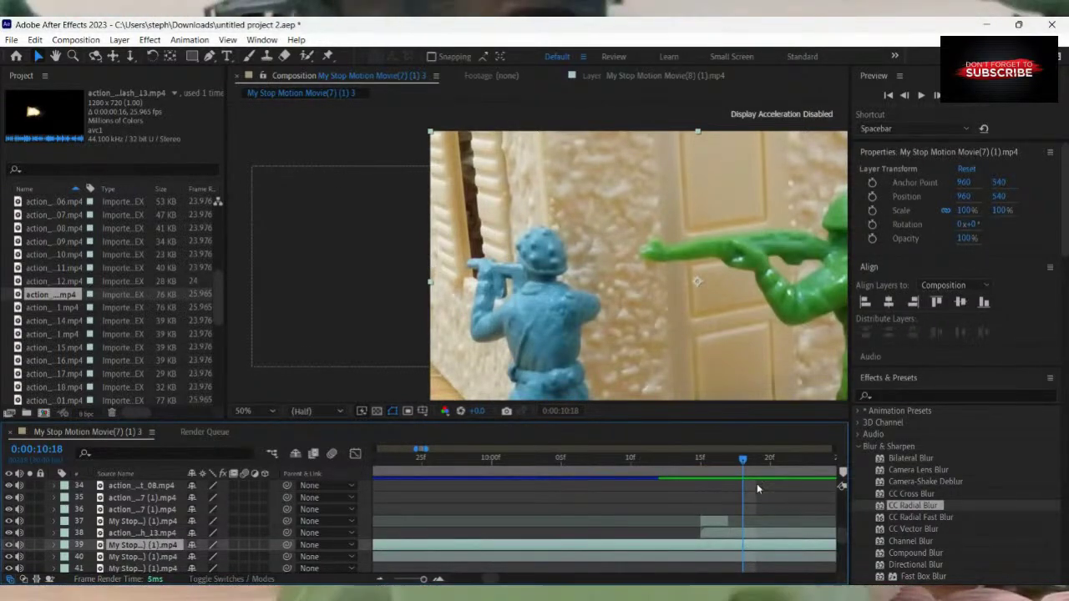
drag(744, 458, 775, 503)
click(774, 534)
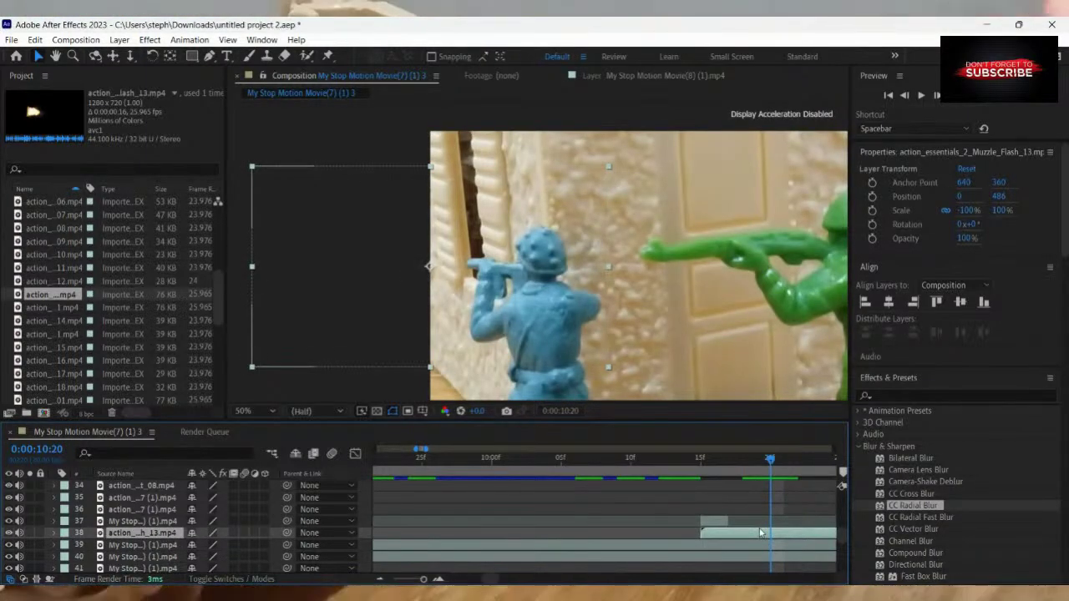
key(ctrl+shift+d)
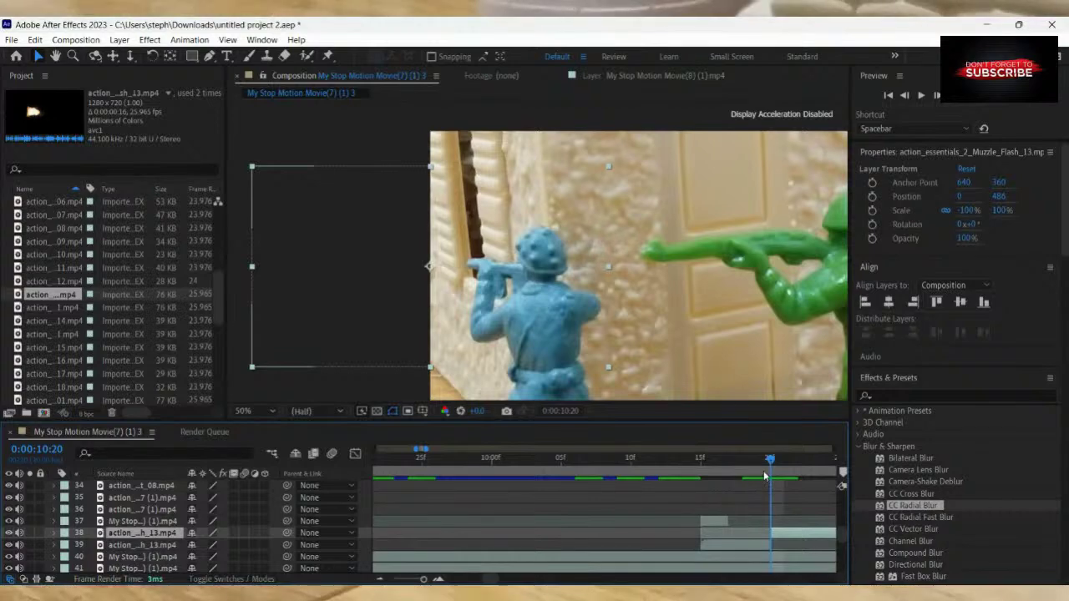
key(Delete)
Compare the muzzle flash clips and add Muzzle_Flash_16 directly below movie layer 39, starting at 0:00:10:18.
drag(769, 460, 744, 535)
scroll(756, 539, down, 1)
click(755, 507)
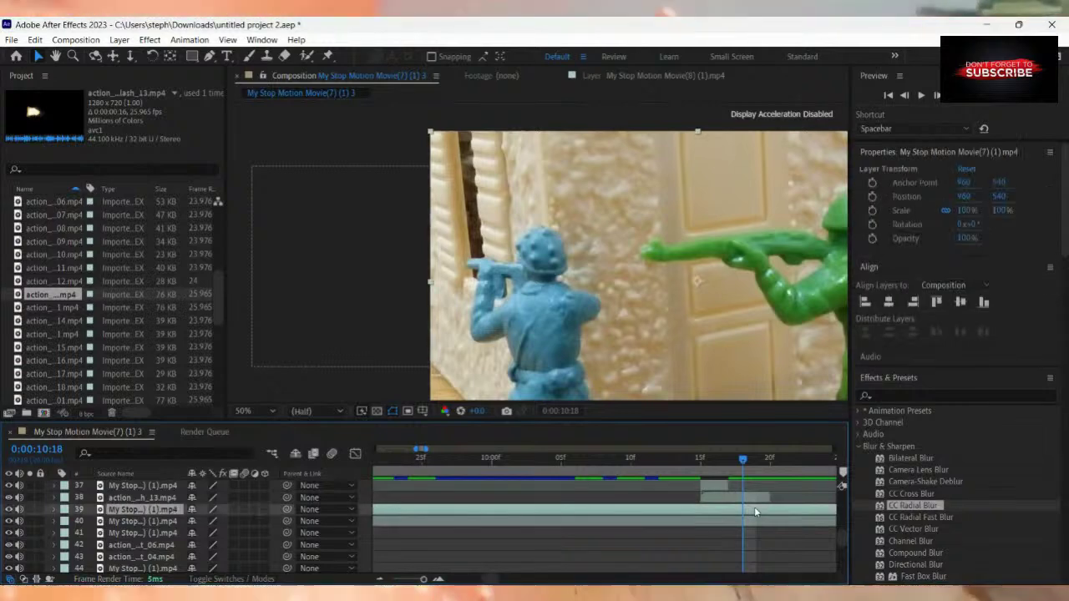
click(42, 267)
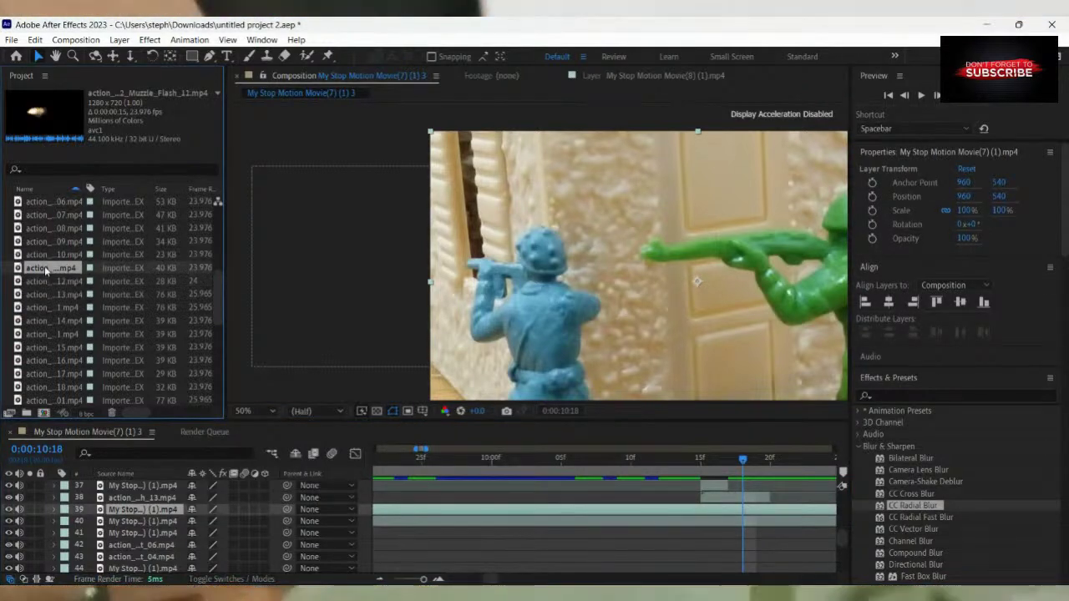
click(46, 281)
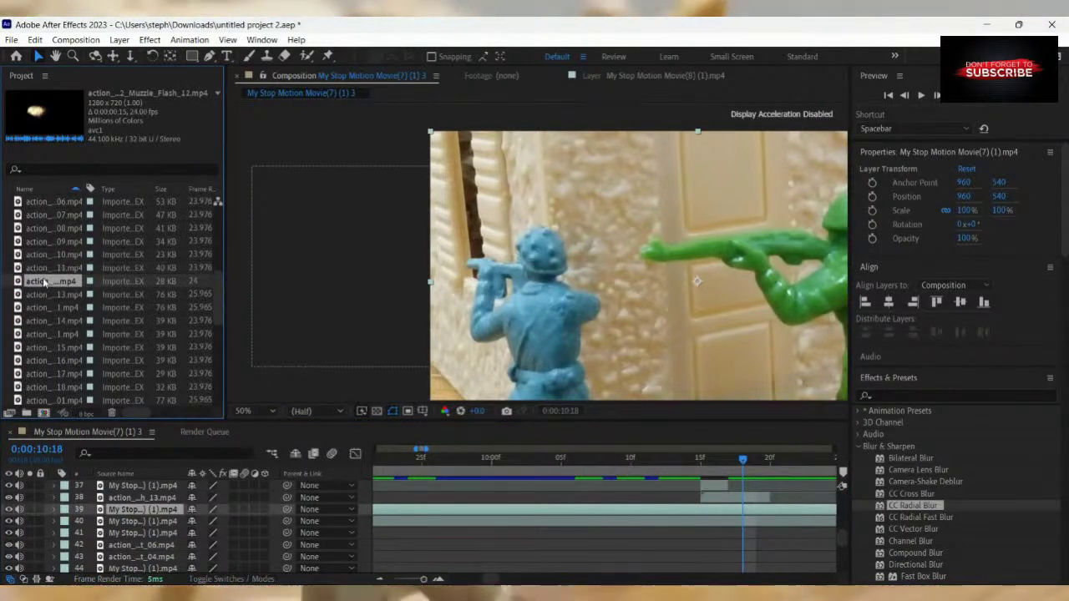
click(54, 321)
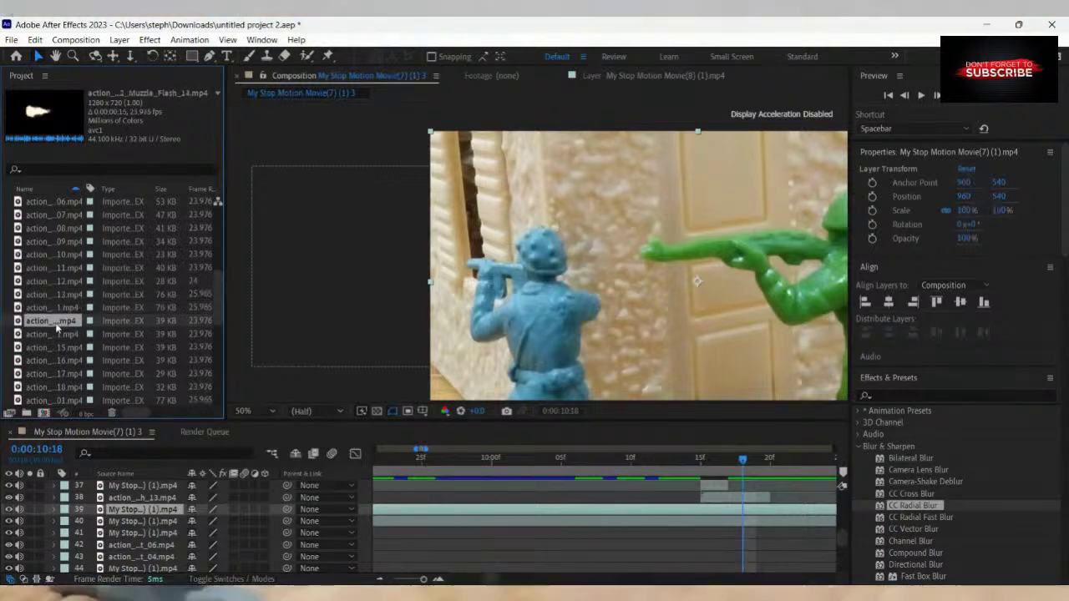
click(43, 334)
click(47, 348)
click(50, 374)
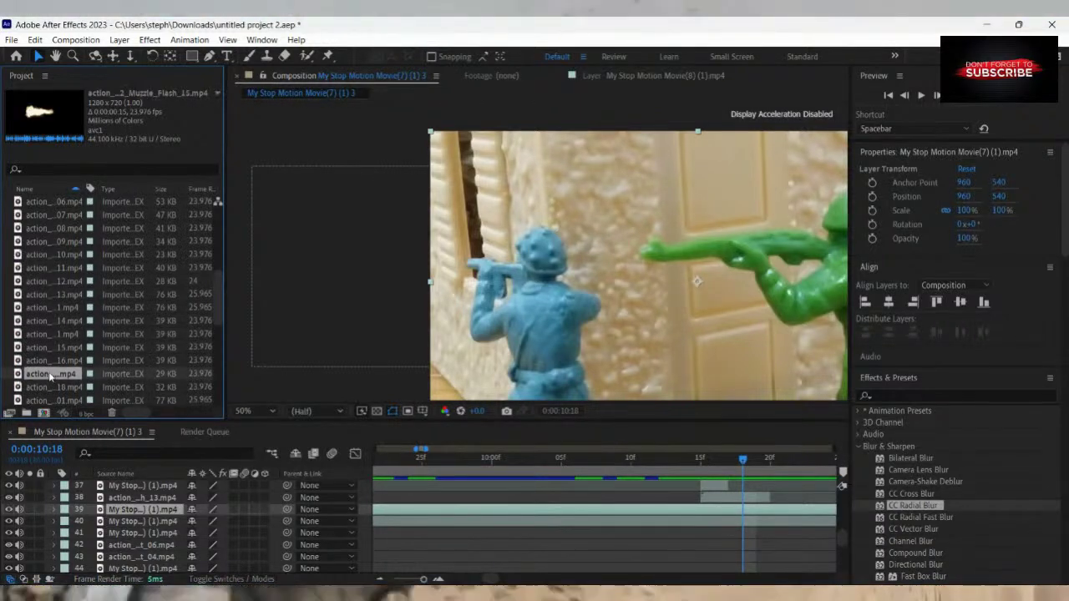
click(53, 360)
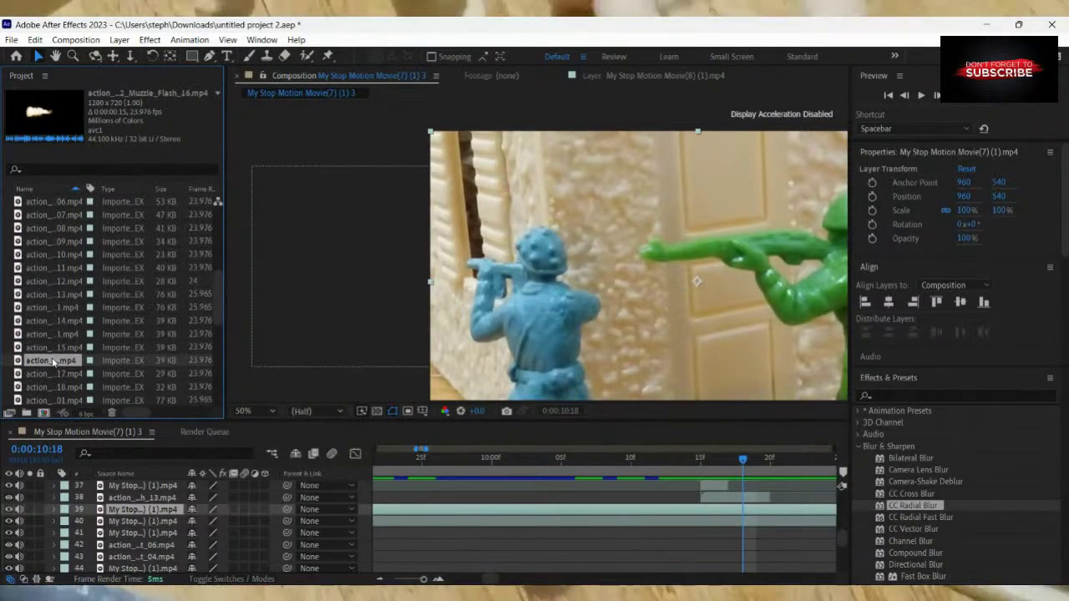
drag(54, 361, 765, 526)
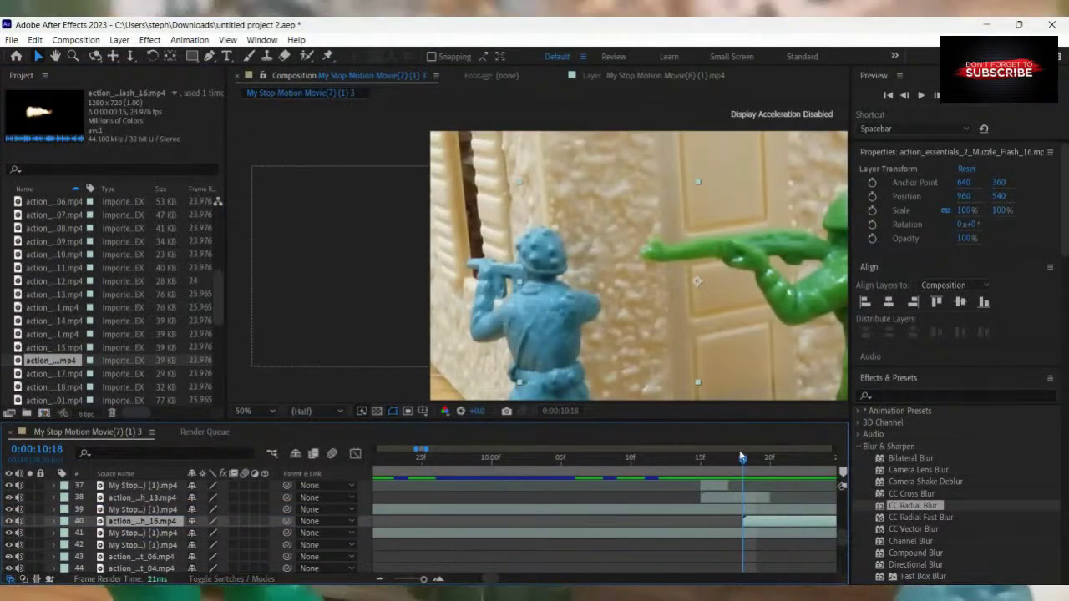
Trim movie layer 39 to the section from 0:00:10:18 to 0:00:10:20, deleting the parts before and after.
click(770, 510)
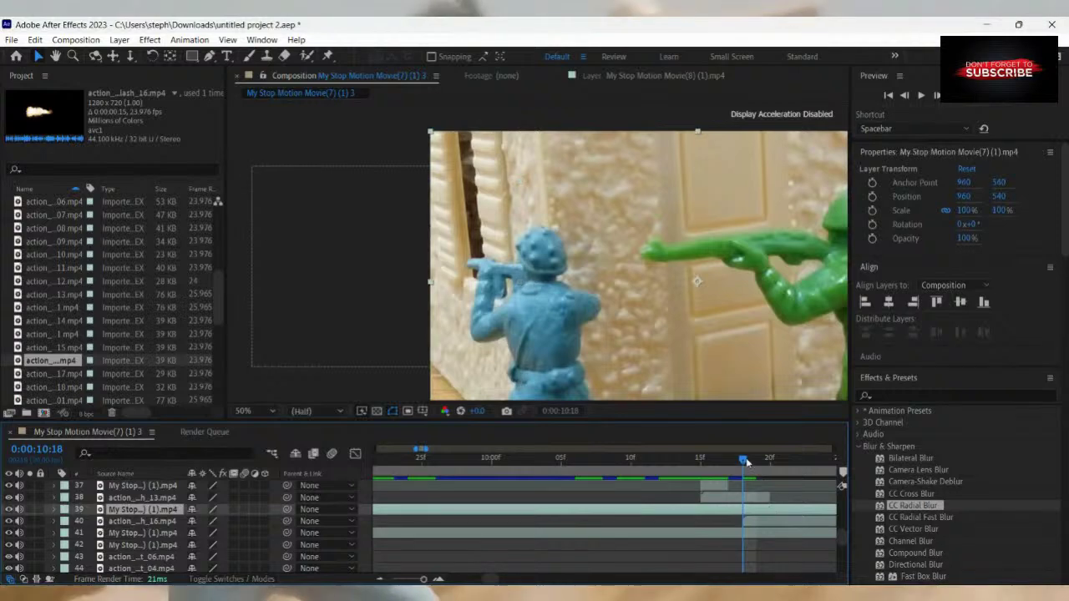
mouse_move(777, 481)
mouse_down()
mouse_move(790, 486)
mouse_move(774, 493)
mouse_up()
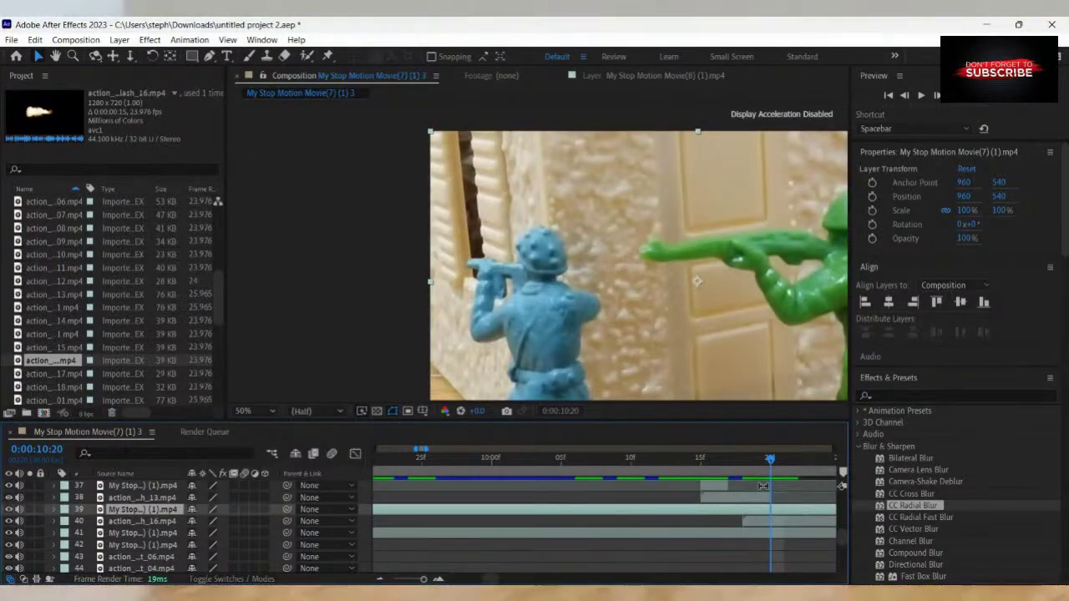
key(ctrl+shift+d)
key(Delete)
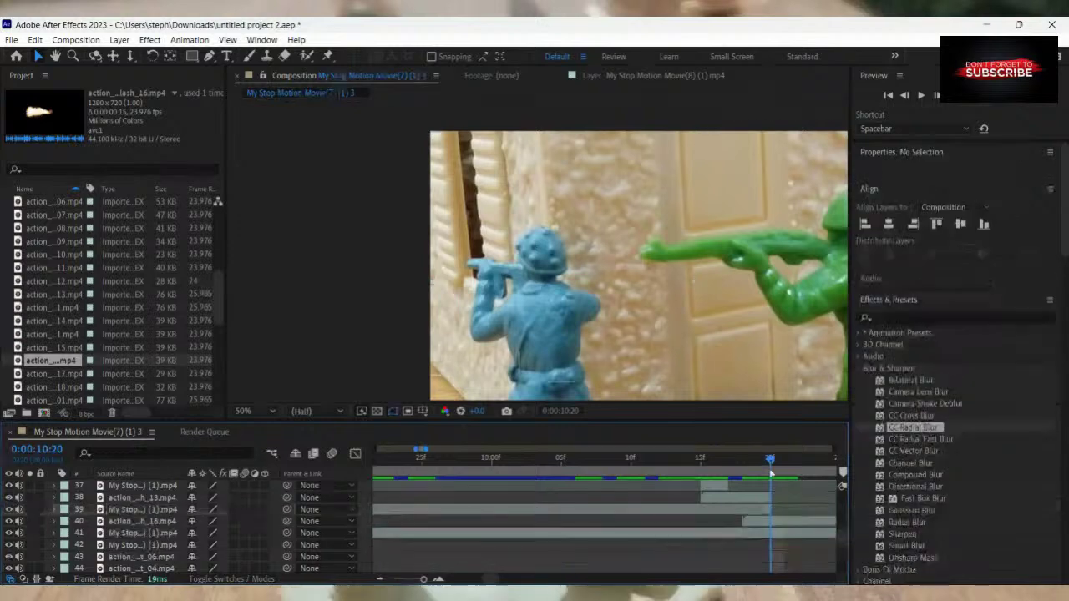
click(742, 467)
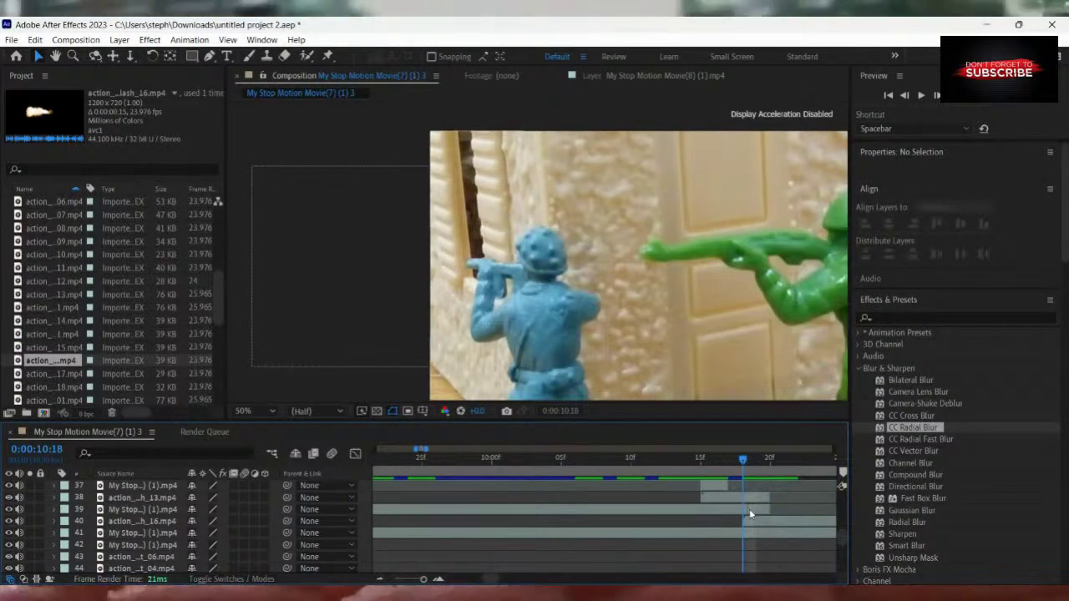
click(744, 509)
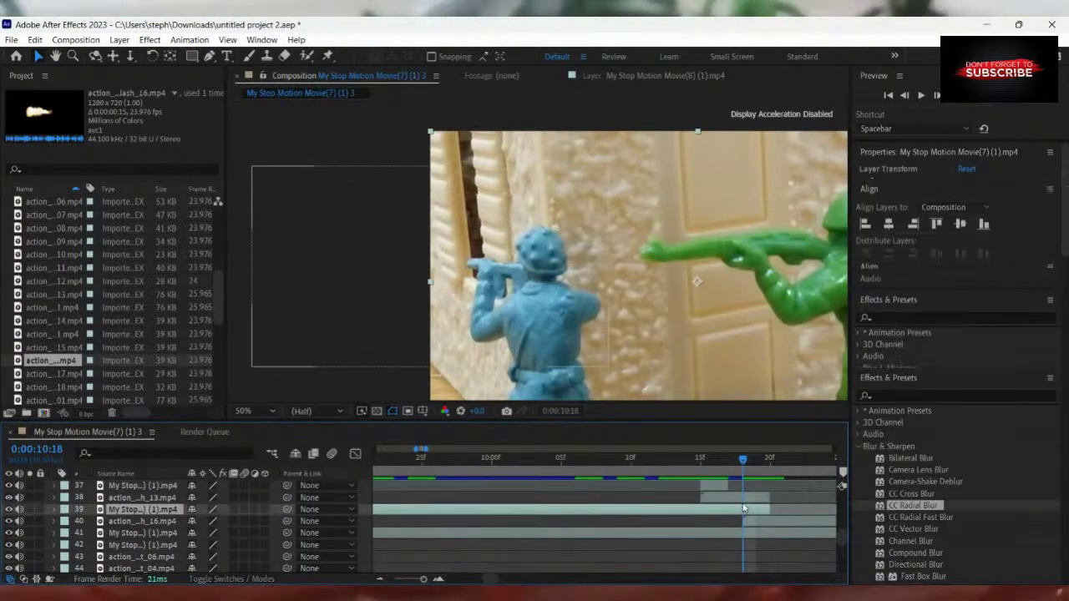
click(739, 521)
key(Delete)
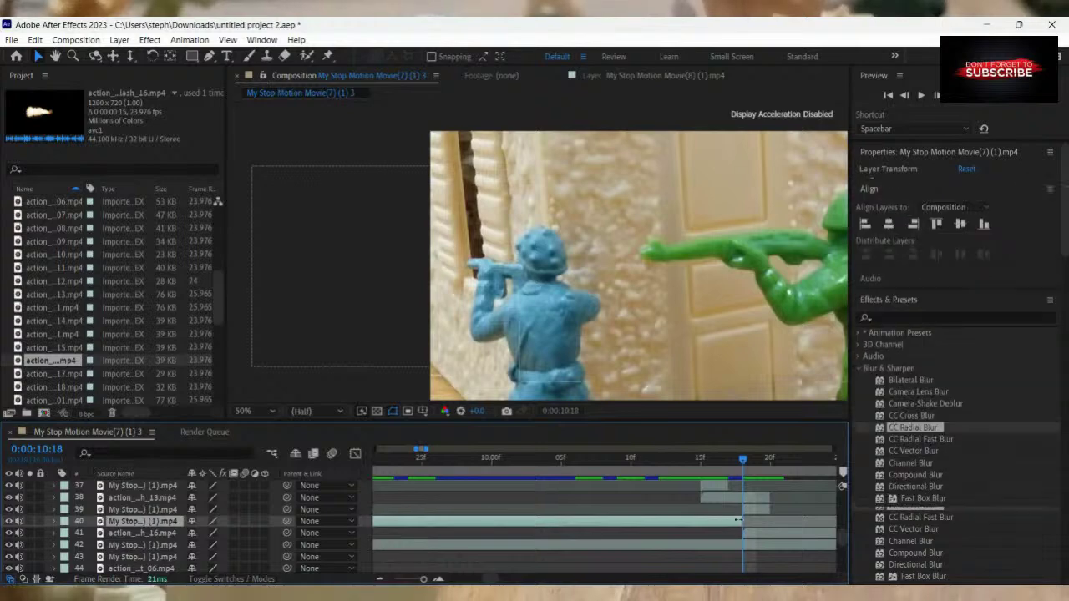
Flip the Muzzle_Flash_16 layer horizontally and return to the frame at 0:00:10:18.
click(729, 472)
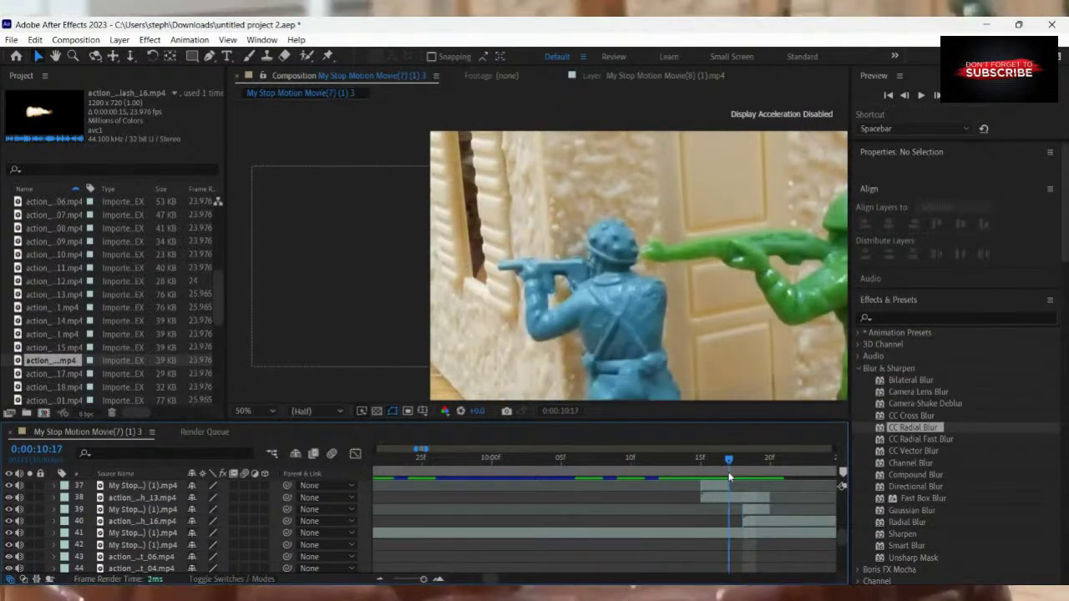
drag(738, 484, 767, 540)
click(765, 511)
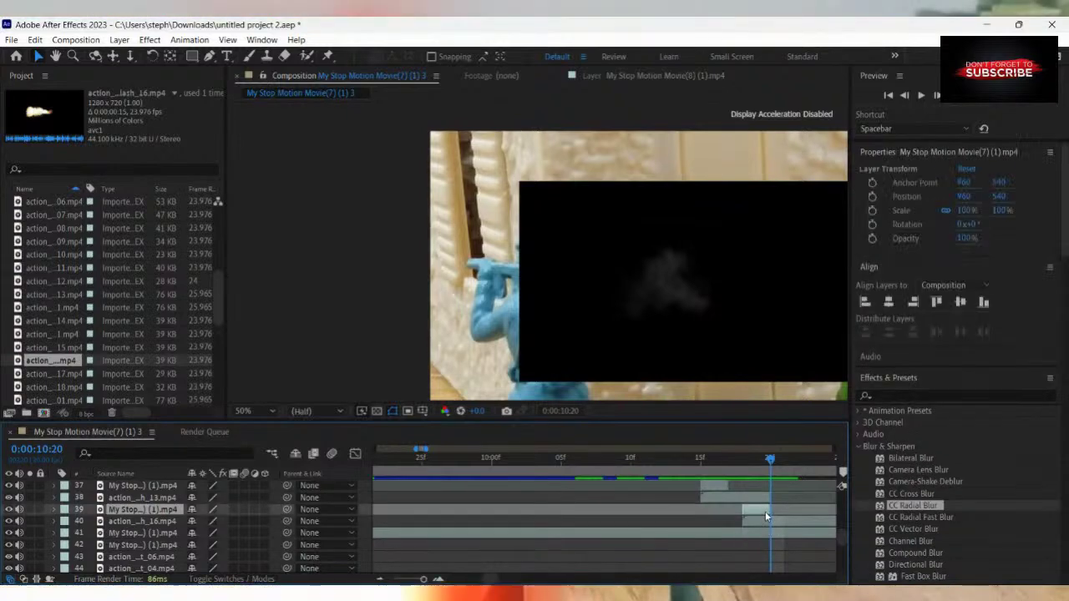
right_click(735, 273)
mouse_move(789, 334)
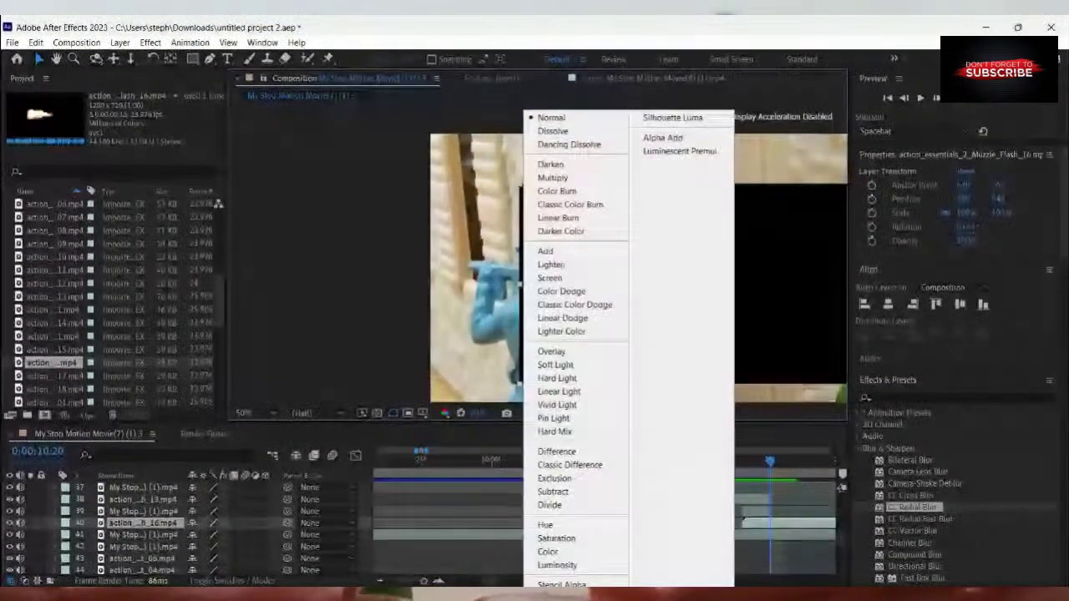
mouse_move(789, 237)
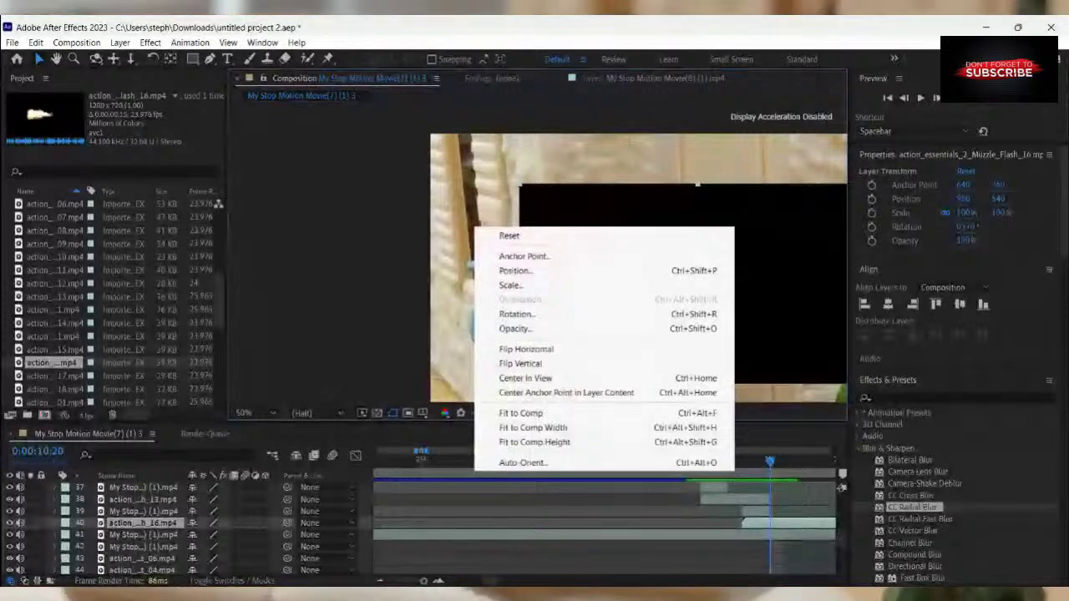
click(584, 349)
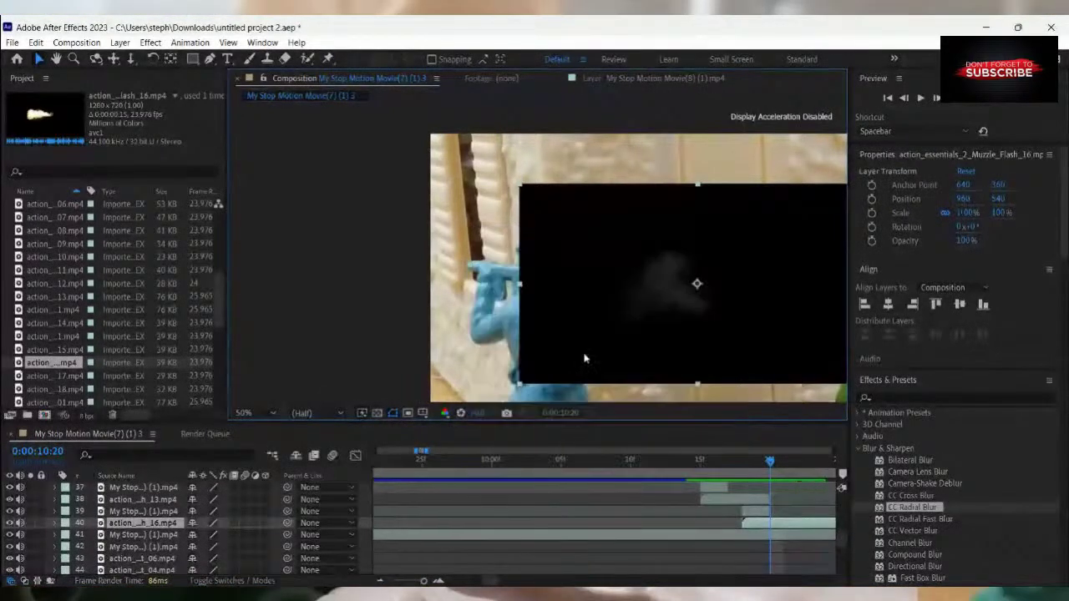
drag(772, 460, 742, 464)
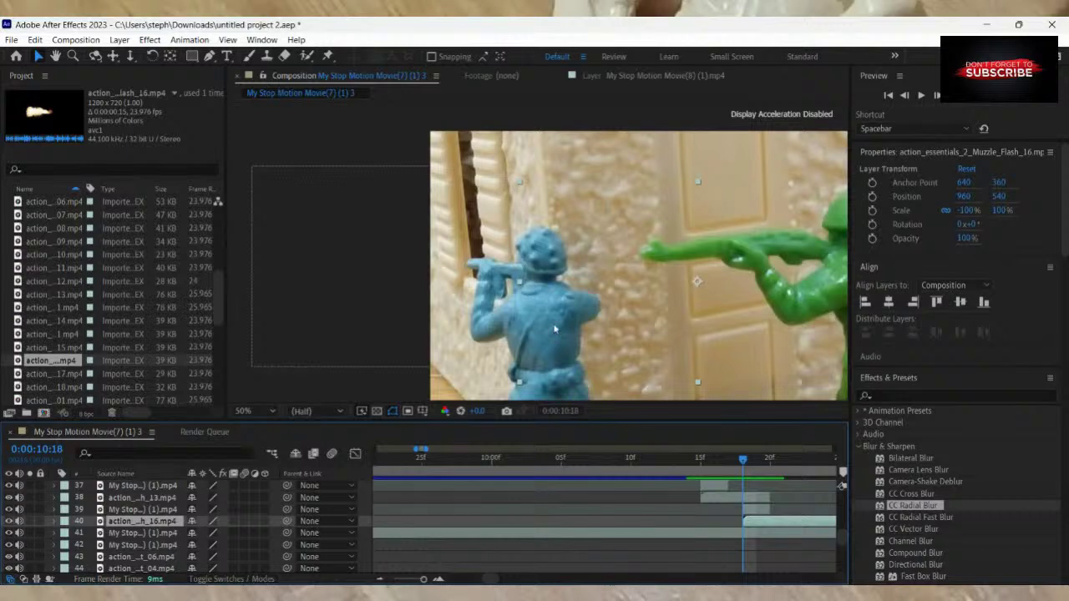
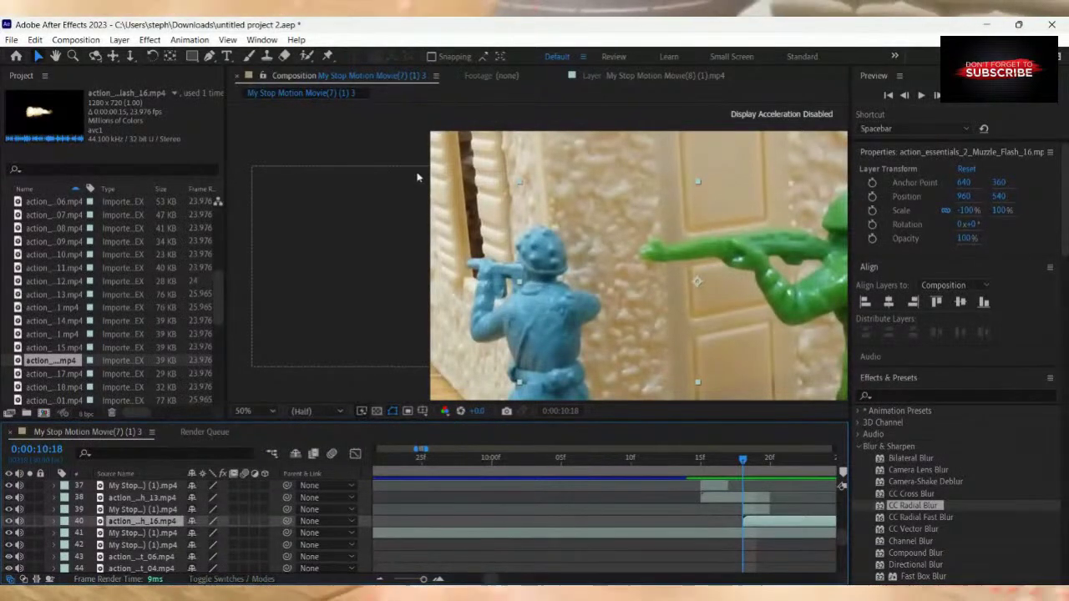
Start a Pen tool mask on the trimmed movie layer 39, tracing the blue soldier's gun barrel and around his front hand.
click(209, 57)
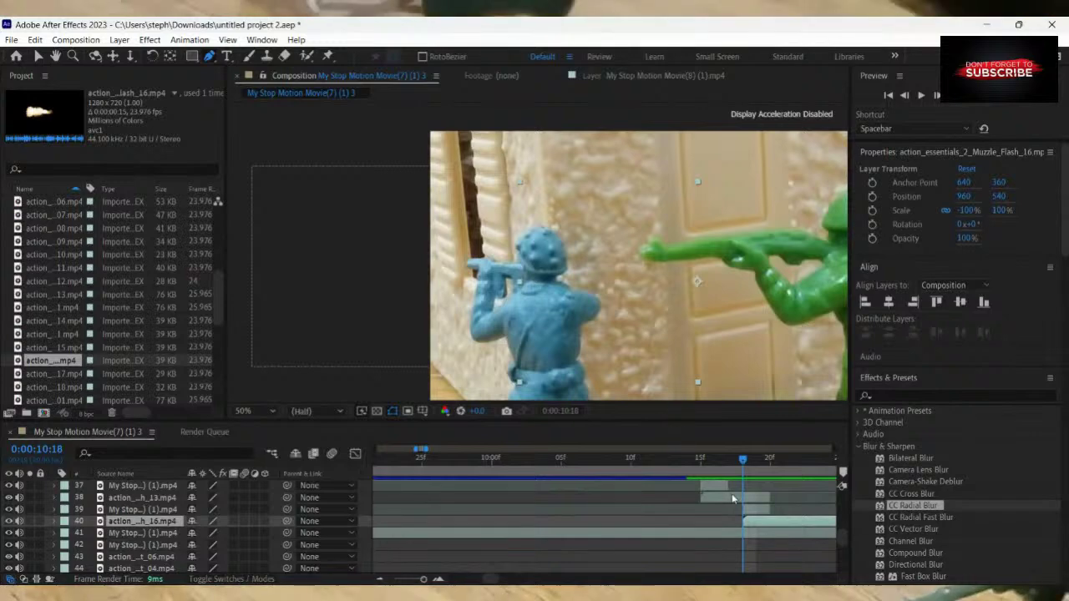
click(751, 509)
scroll(468, 275, up, 2)
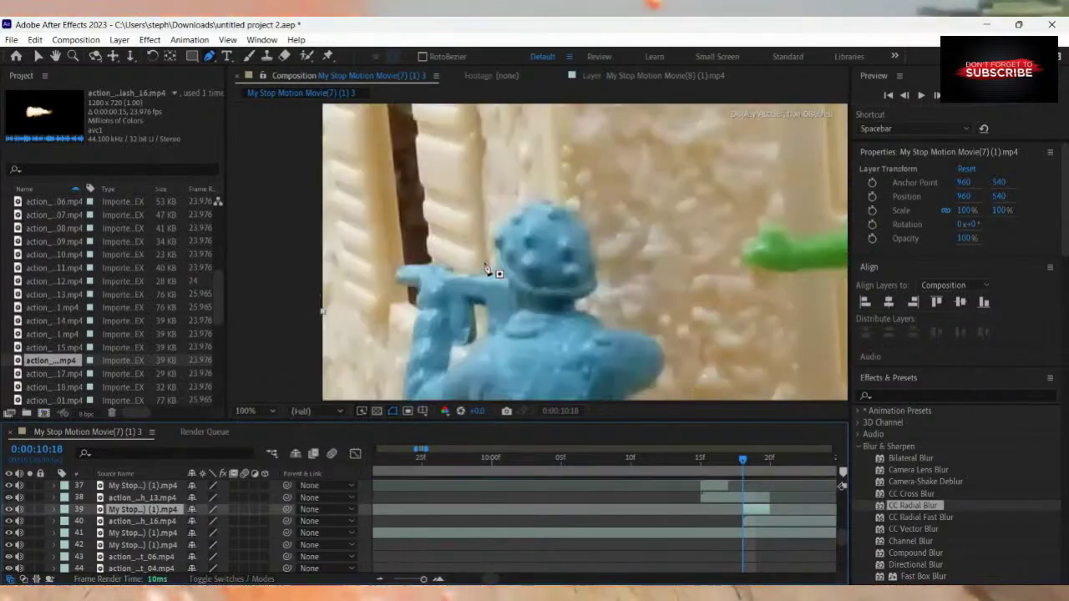
scroll(426, 281, up, 2)
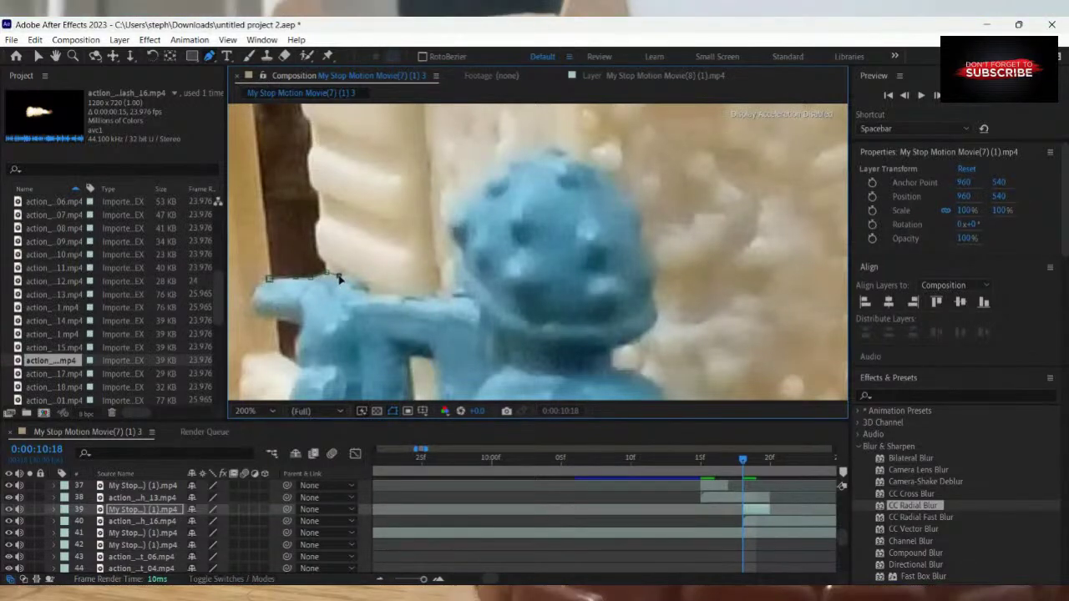
click(385, 294)
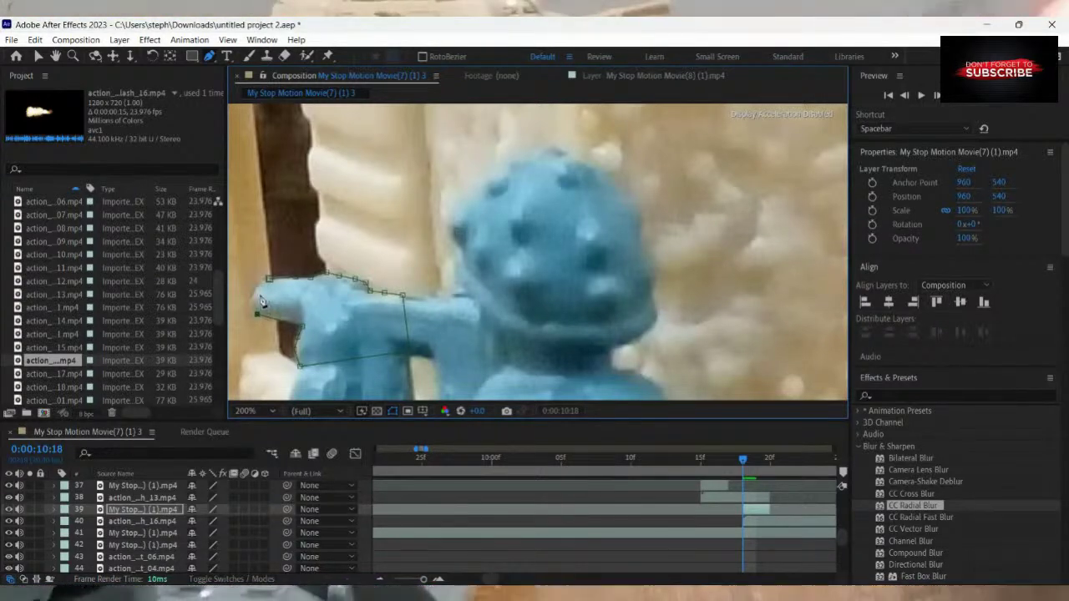
Refine the mask point under the barrel, trace around the muzzle tip and close the mask at its starting point.
scroll(279, 336, up, 2)
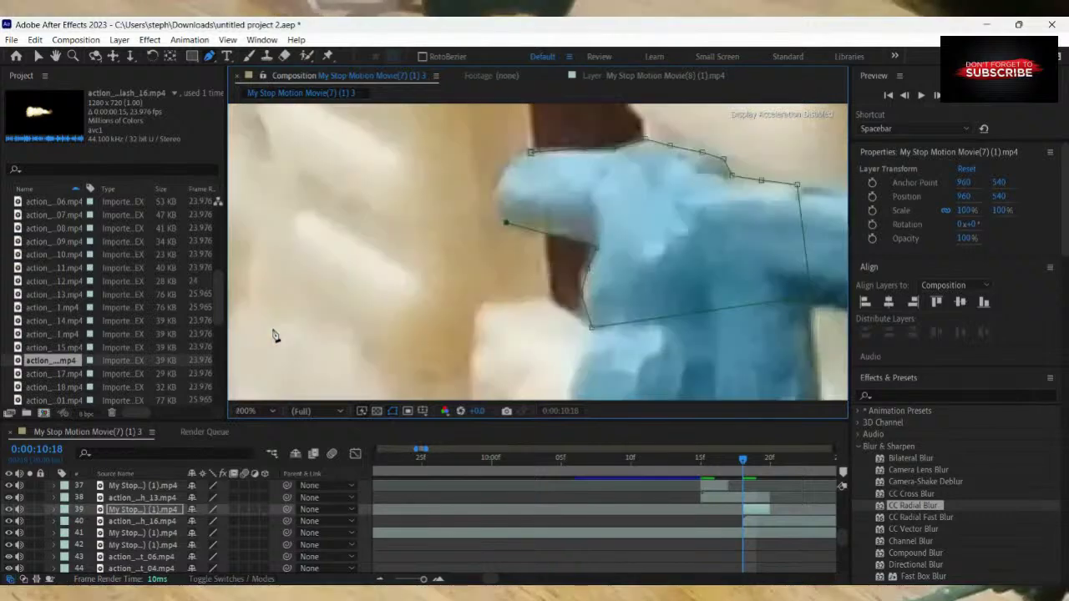
click(595, 245)
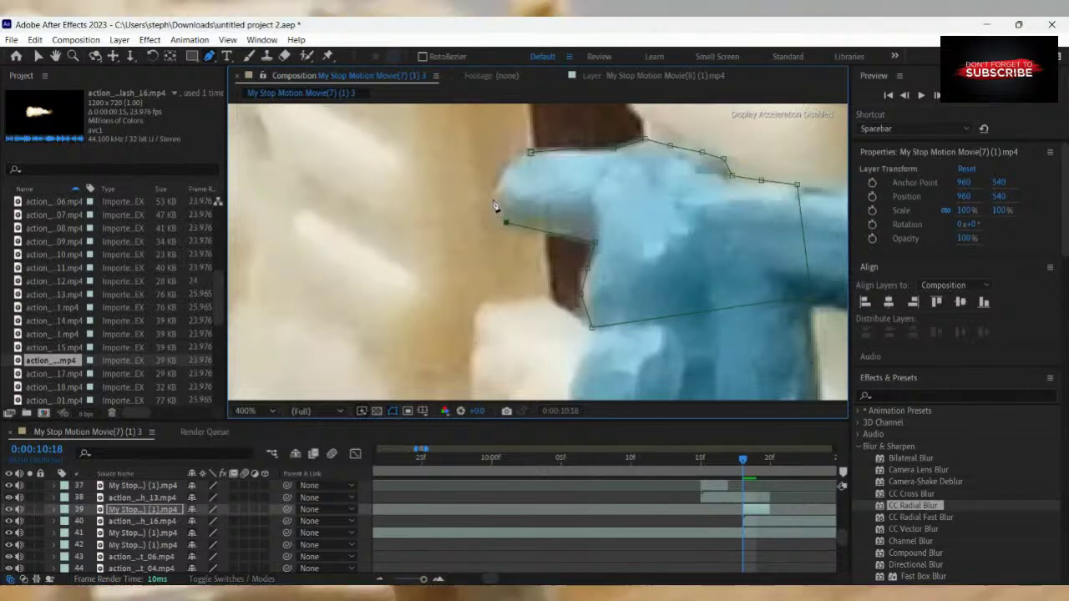
drag(493, 203, 498, 207)
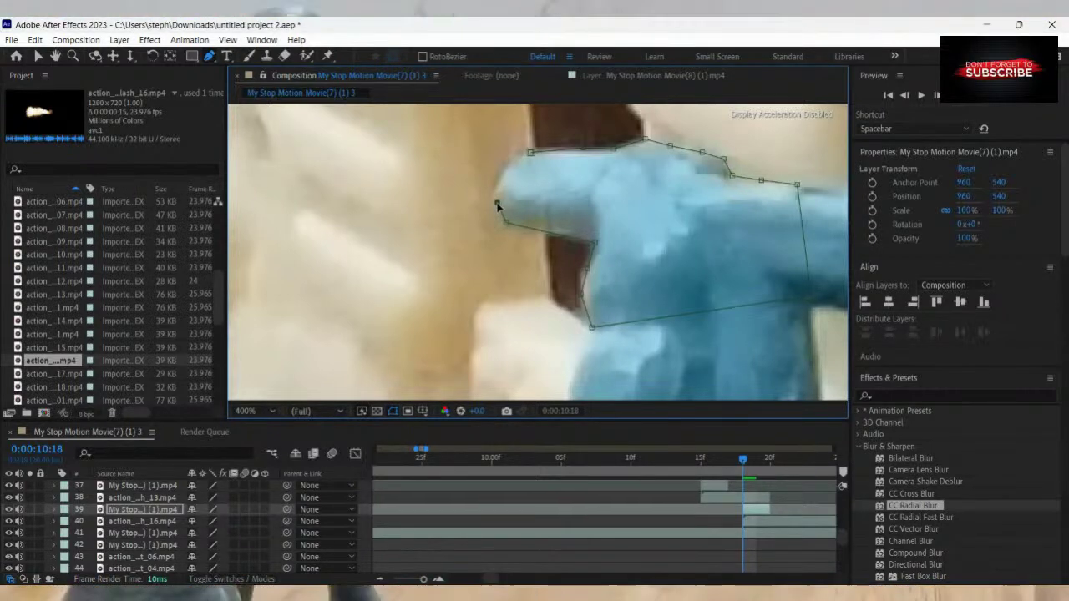
drag(494, 201, 519, 155)
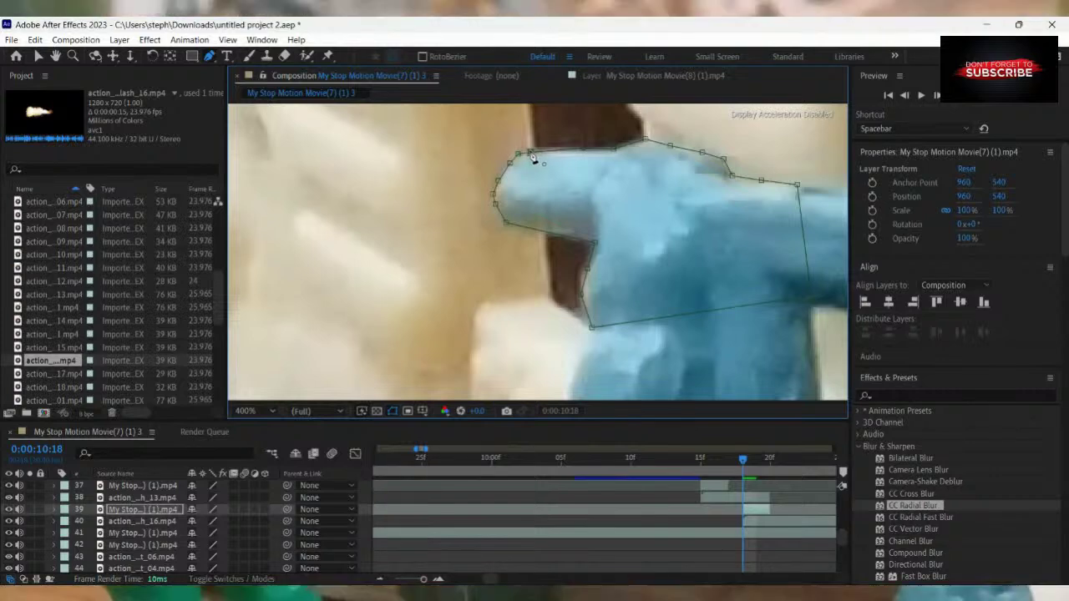
Try making the Muzzle_Flash_16 layer 3D and viewing it through Custom View 2, and undo the changes.
scroll(620, 179, down, 1)
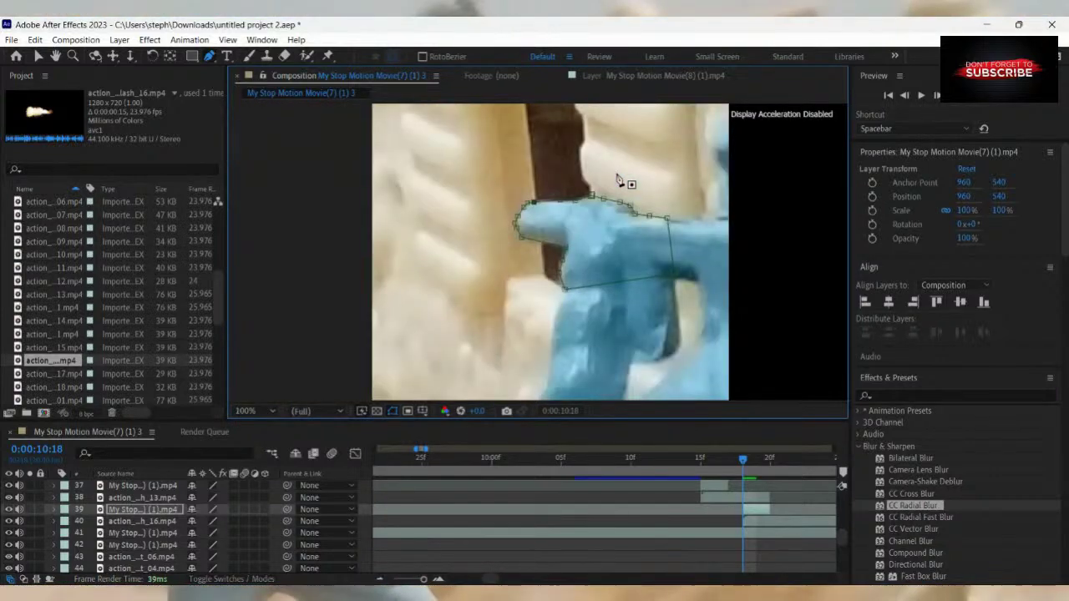
scroll(619, 180, down, 2)
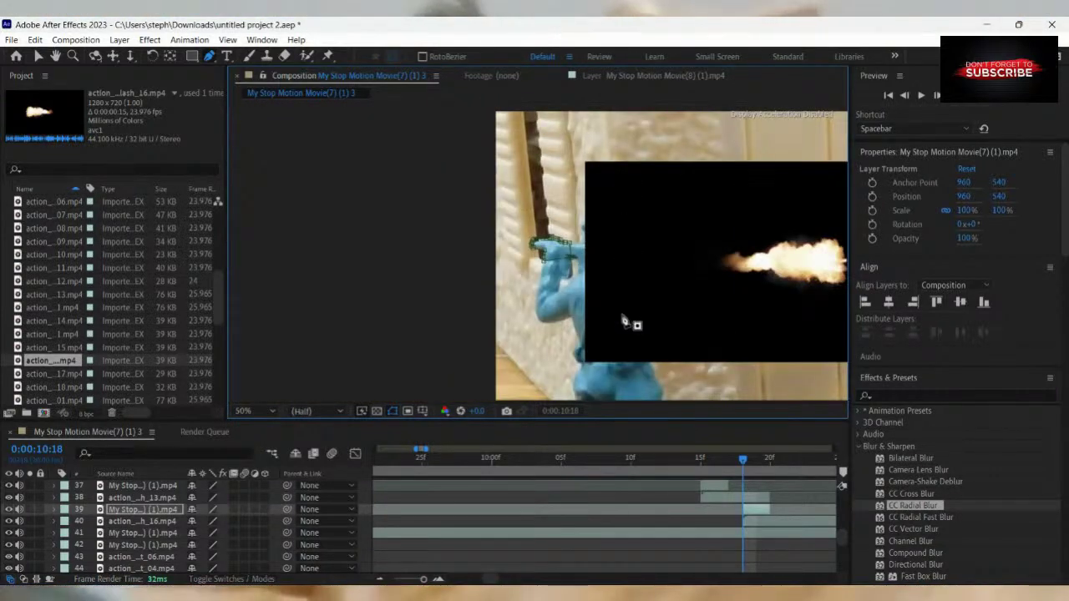
click(749, 519)
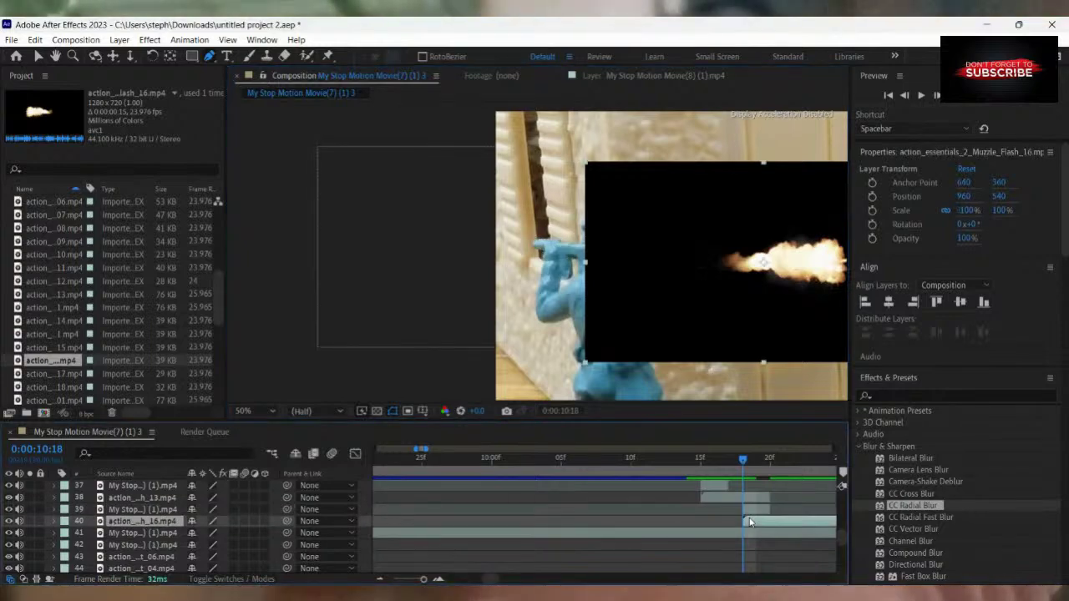
click(266, 521)
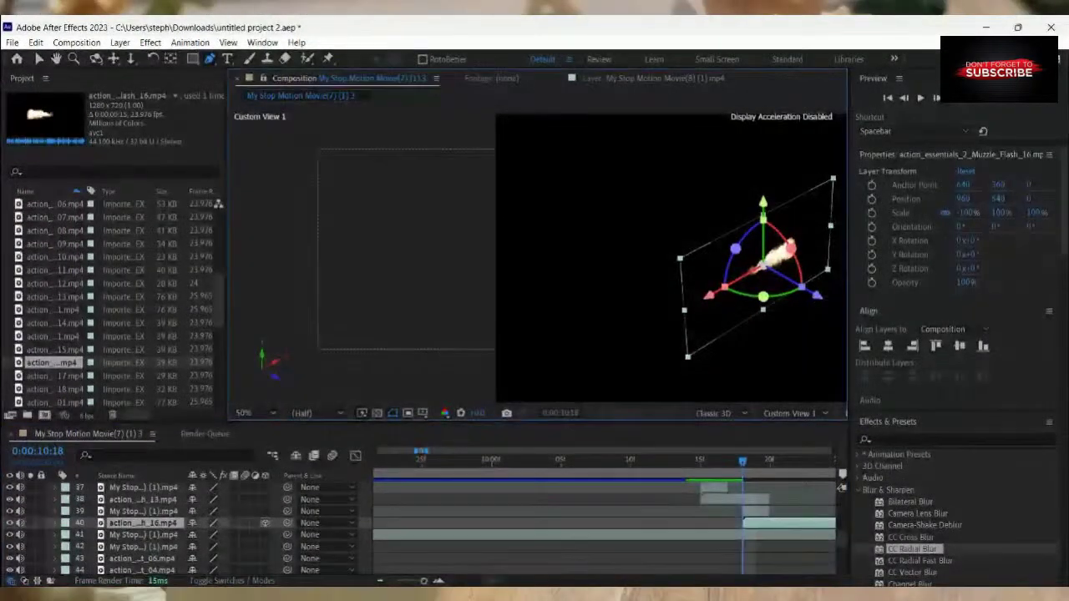
click(803, 413)
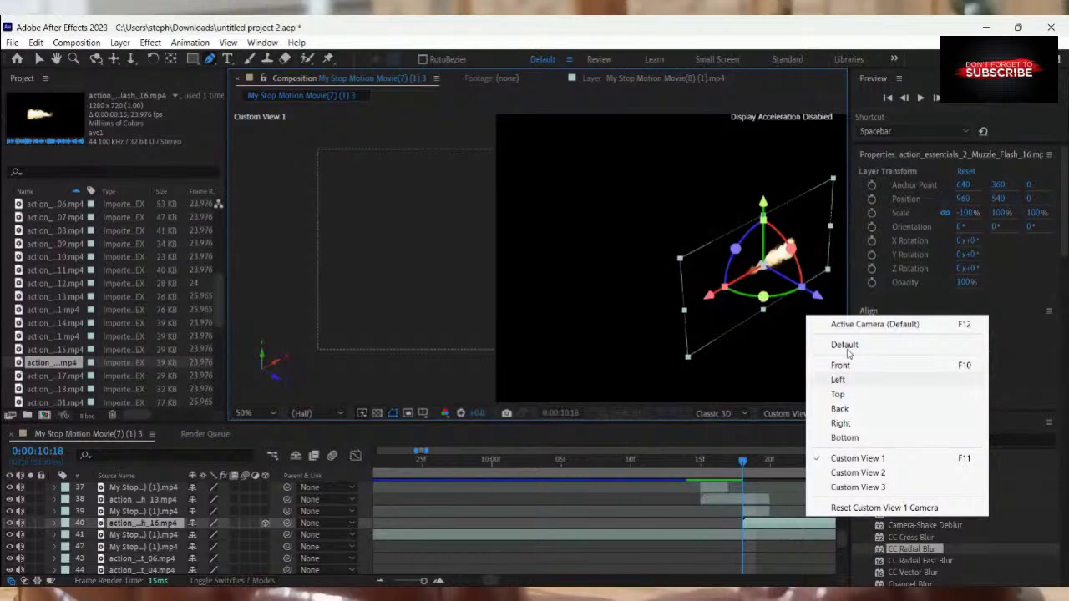
click(860, 473)
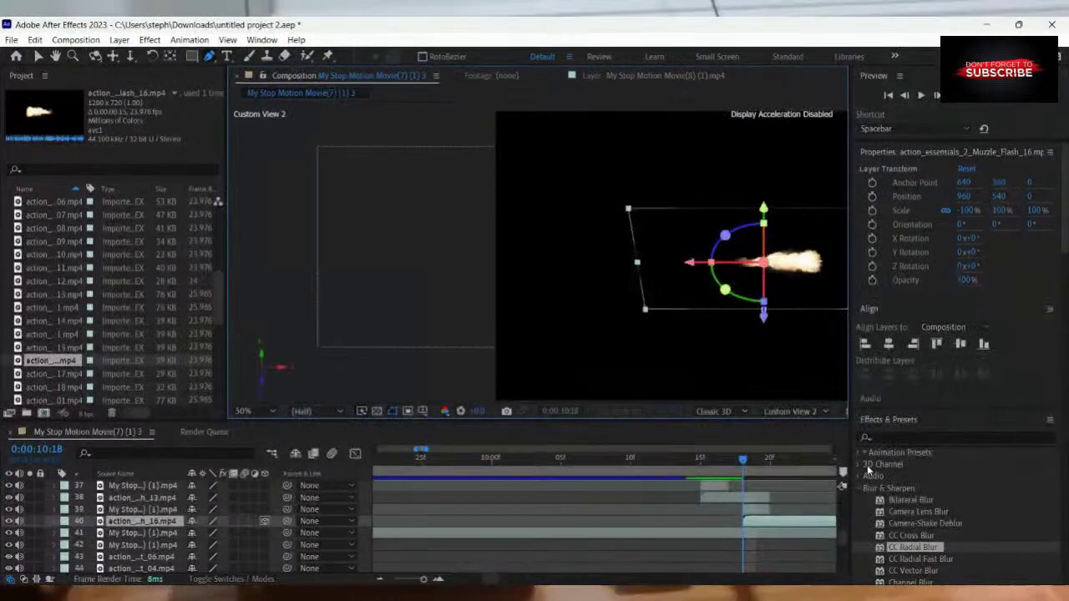
key(ctrl+z)
key(ctrl+z)
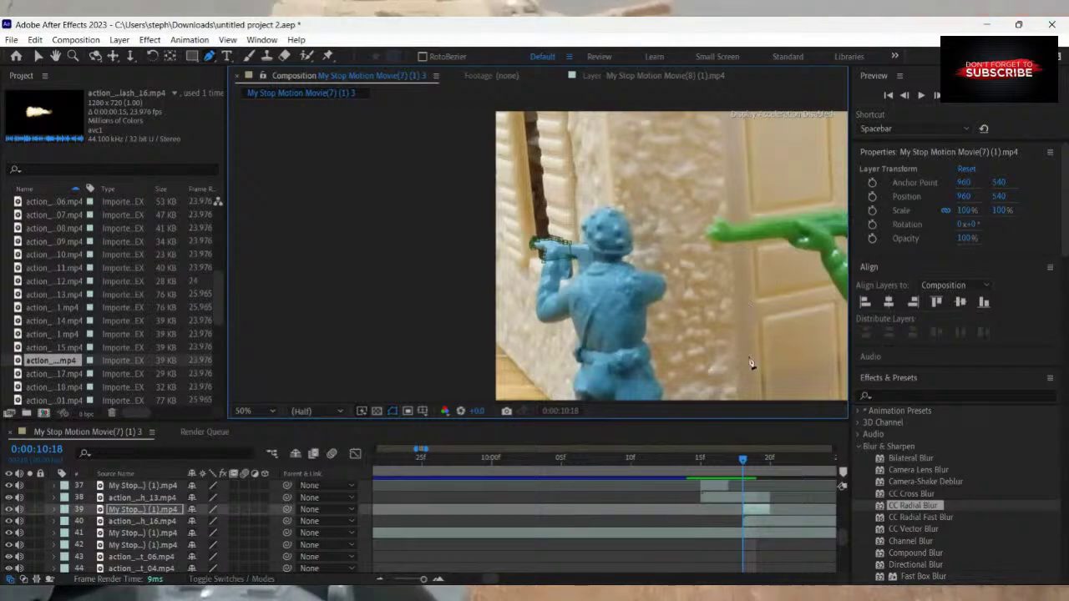
Delete the Muzzle_Flash_16 layer and place the clip again directly below movie layer 39, starting at 0:00:10:18.
click(752, 522)
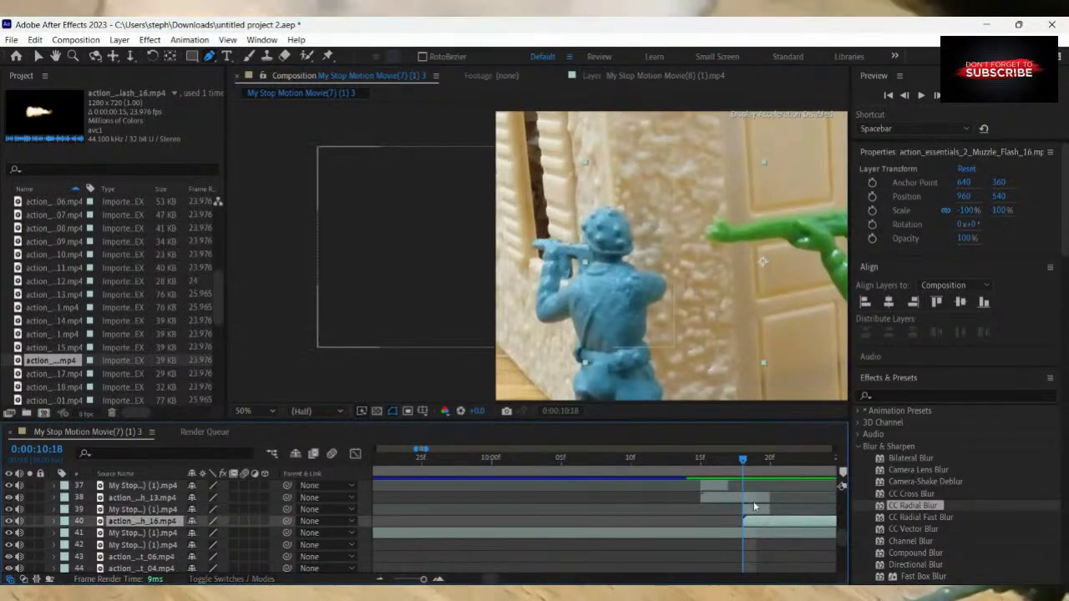
click(754, 508)
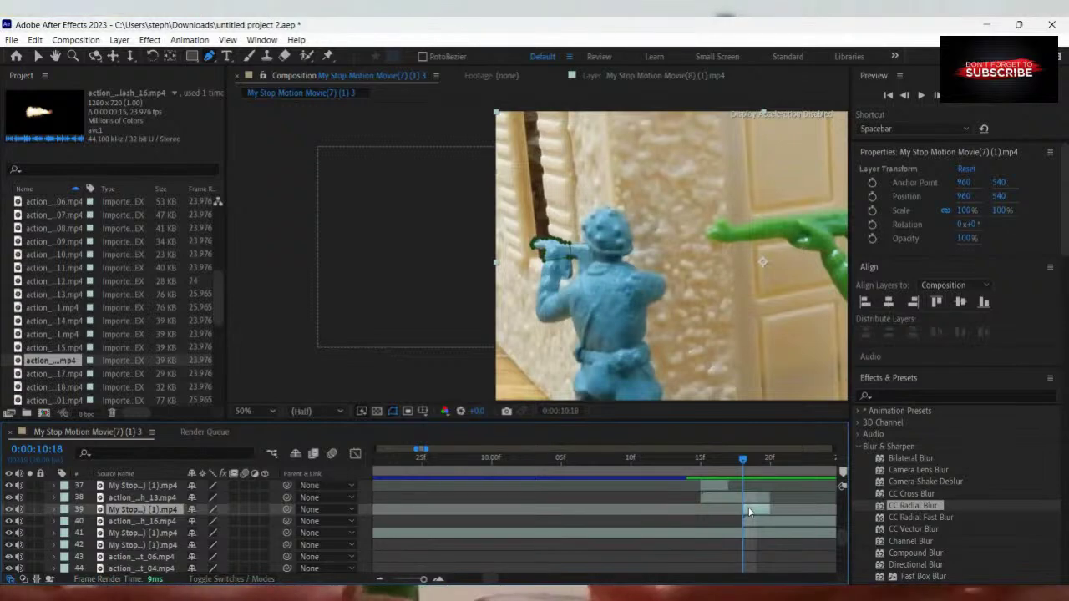
click(759, 523)
key(Delete)
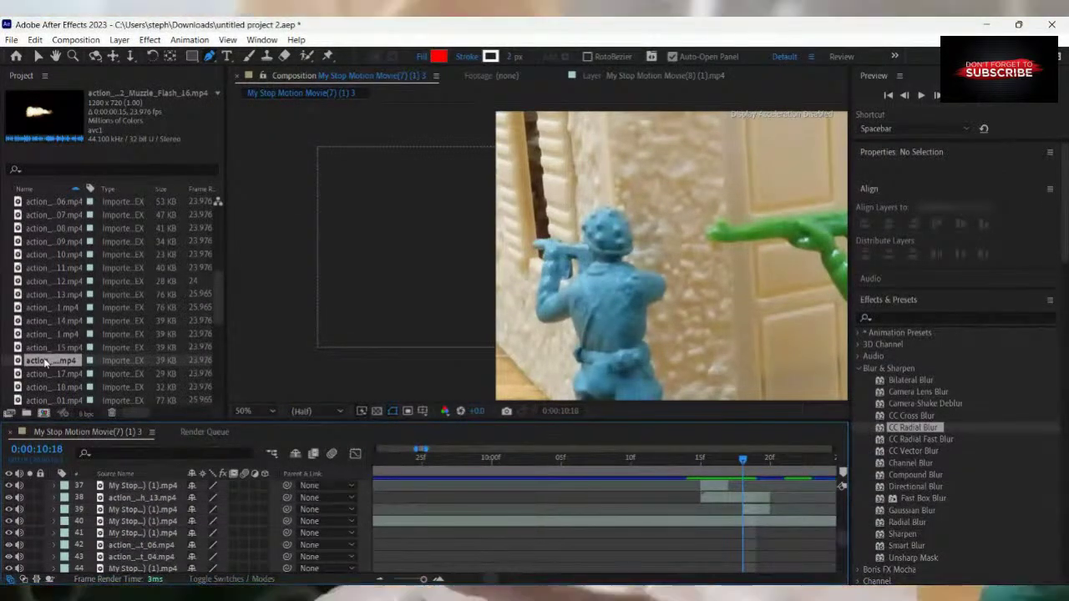
drag(45, 362, 728, 504)
drag(728, 504, 750, 534)
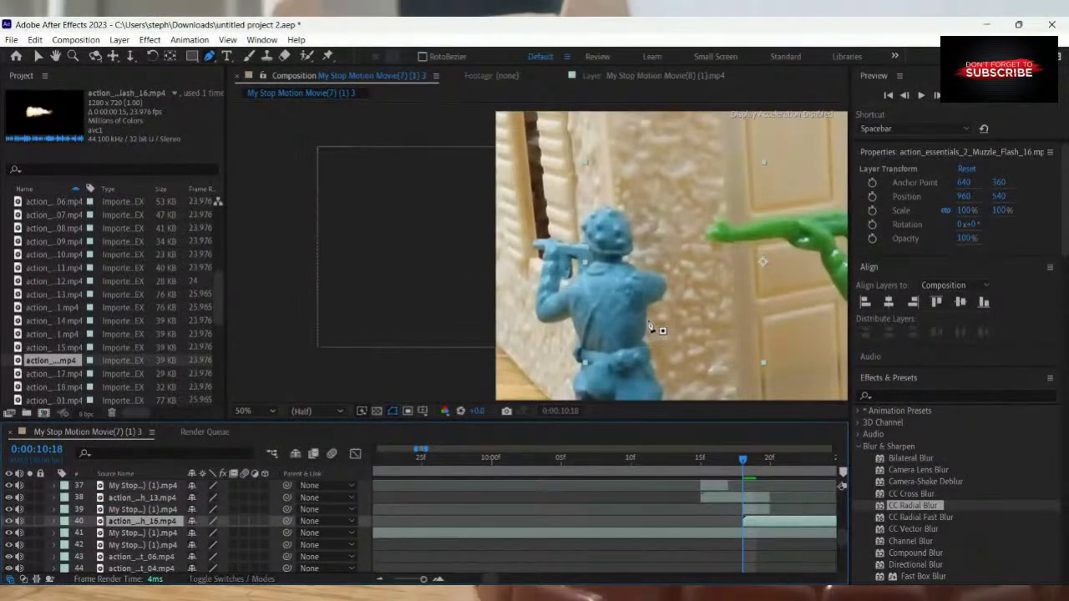
Try rearranging the stacking order of masked movie layer 39 and the Muzzle_Flash_16 layer, and undo the changes.
drag(744, 465, 665, 504)
click(670, 508)
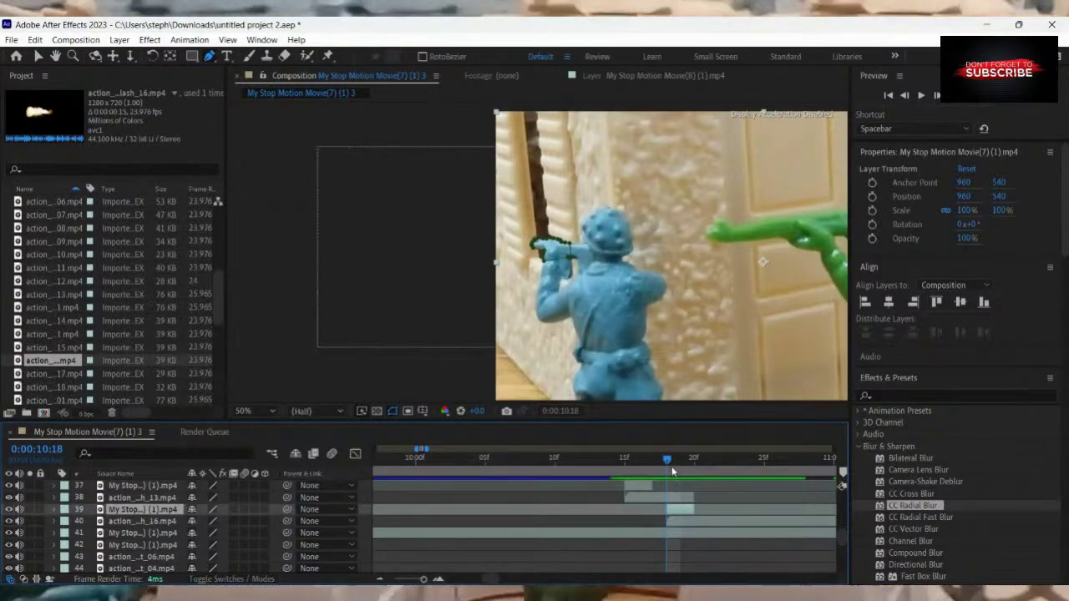
scroll(570, 272, up, 2)
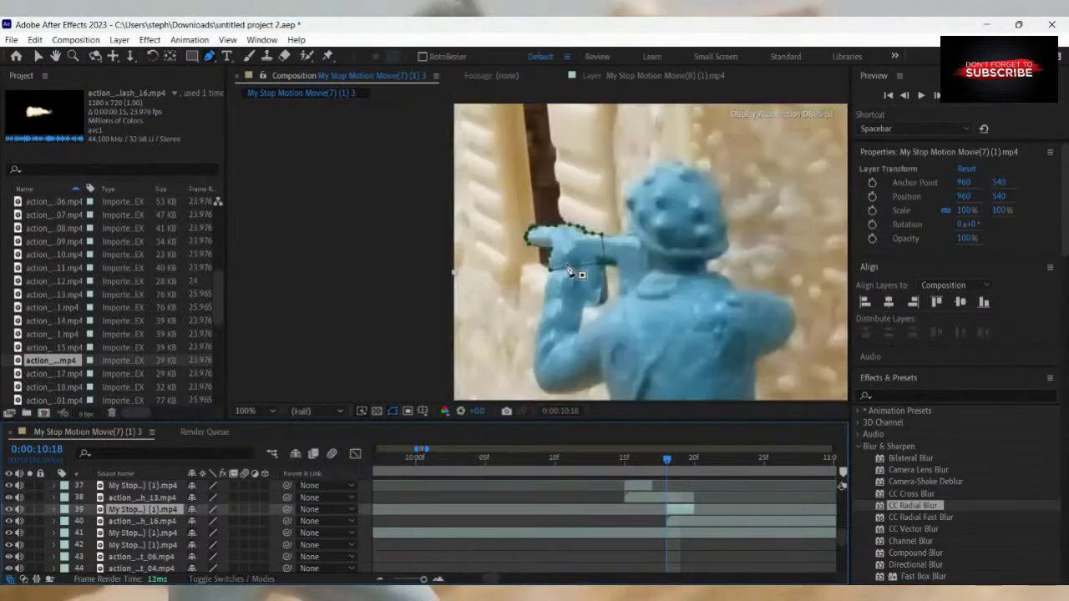
drag(678, 509, 683, 531)
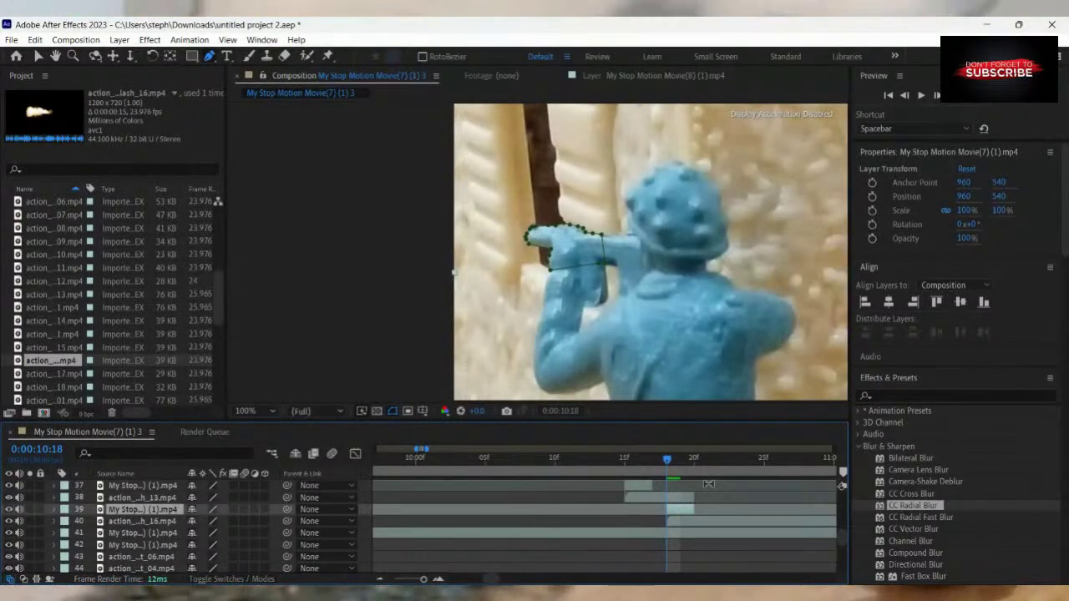
click(677, 516)
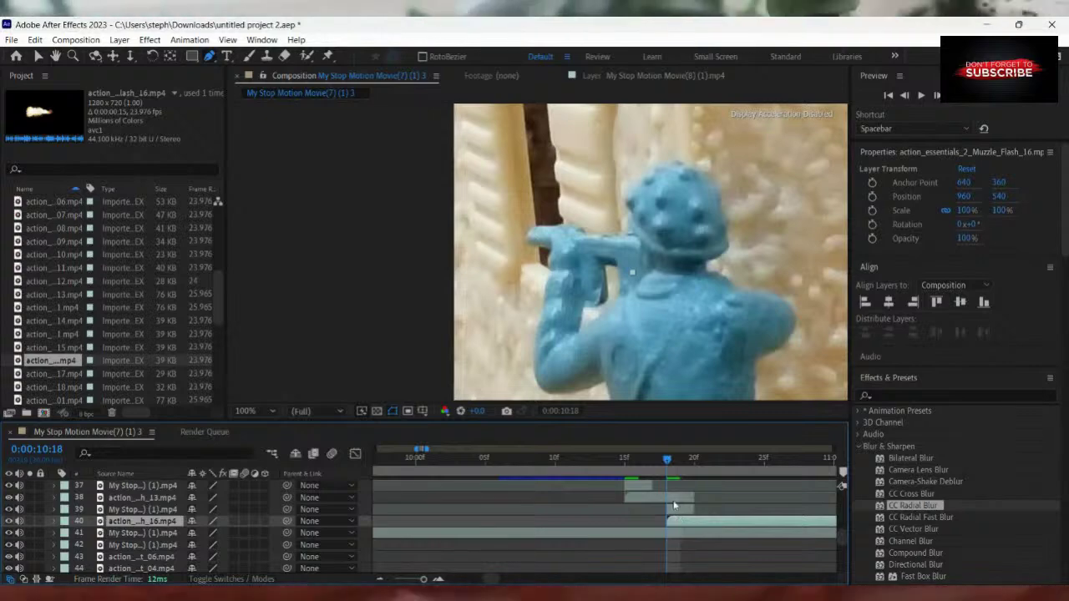
key(ctrl+Up)
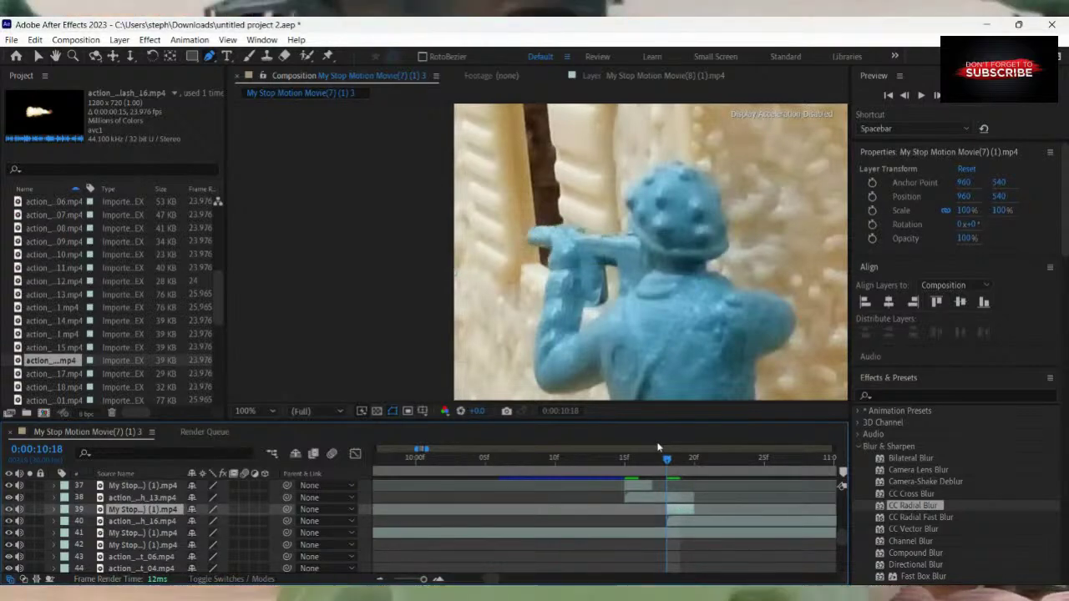
key(ctrl+Down)
key(ctrl+z)
key(ctrl+z)
key(ctrl+z)
key(ctrl+z)
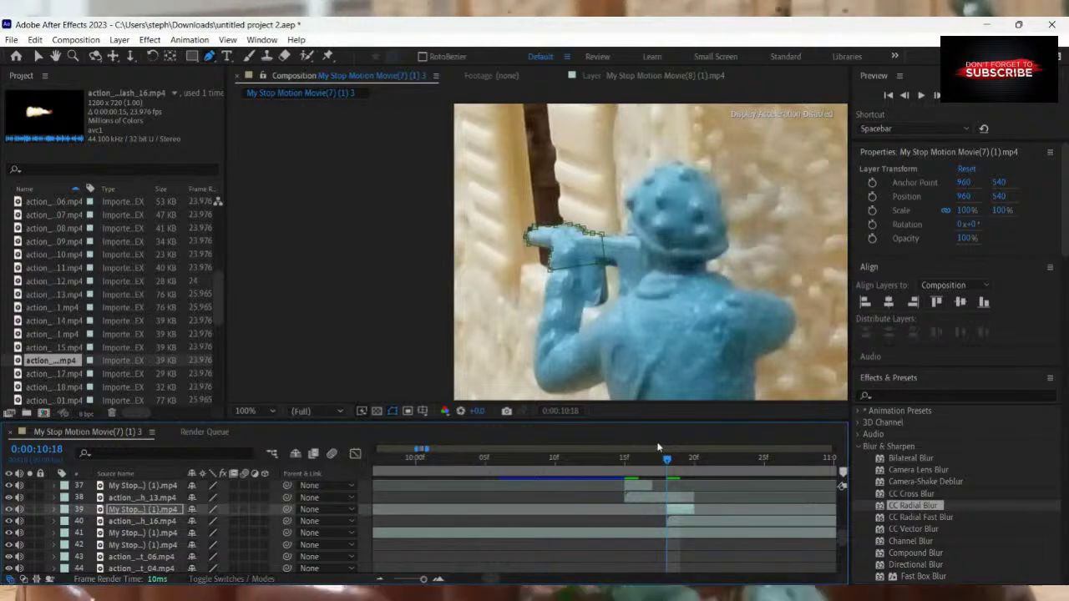
Check the mask outline around the blue soldier's gun and delete the Muzzle_Flash_16 layer.
scroll(543, 266, up, 2)
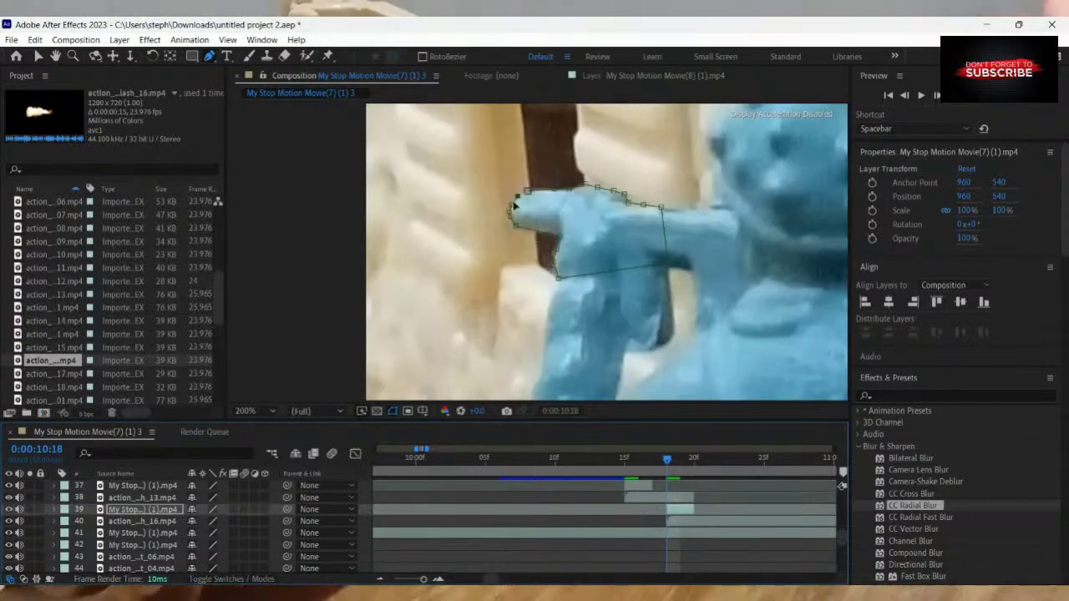
scroll(530, 193, down, 1)
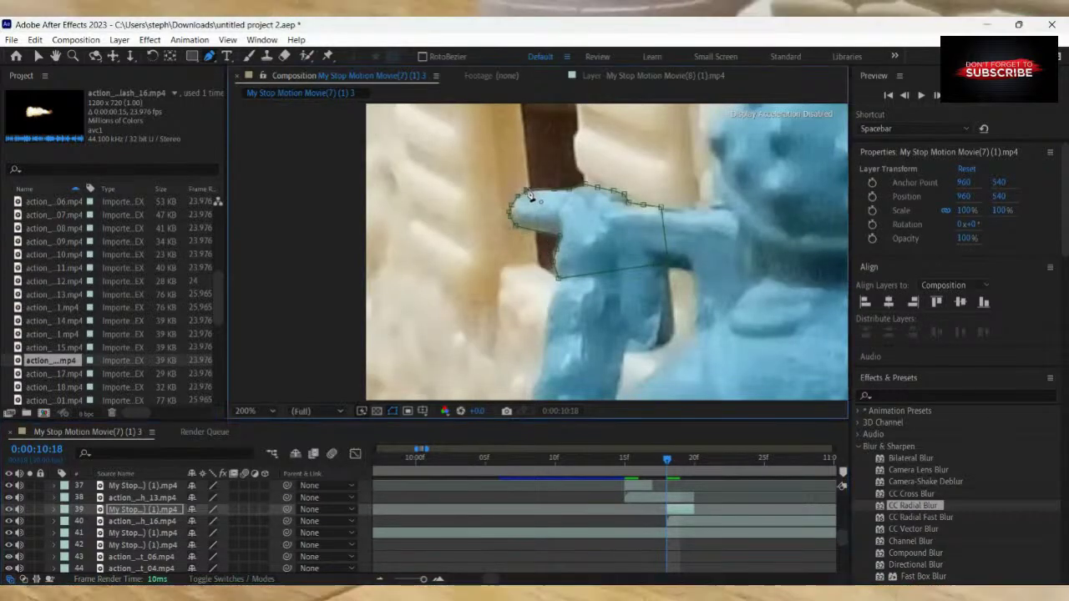
scroll(680, 310, down, 2)
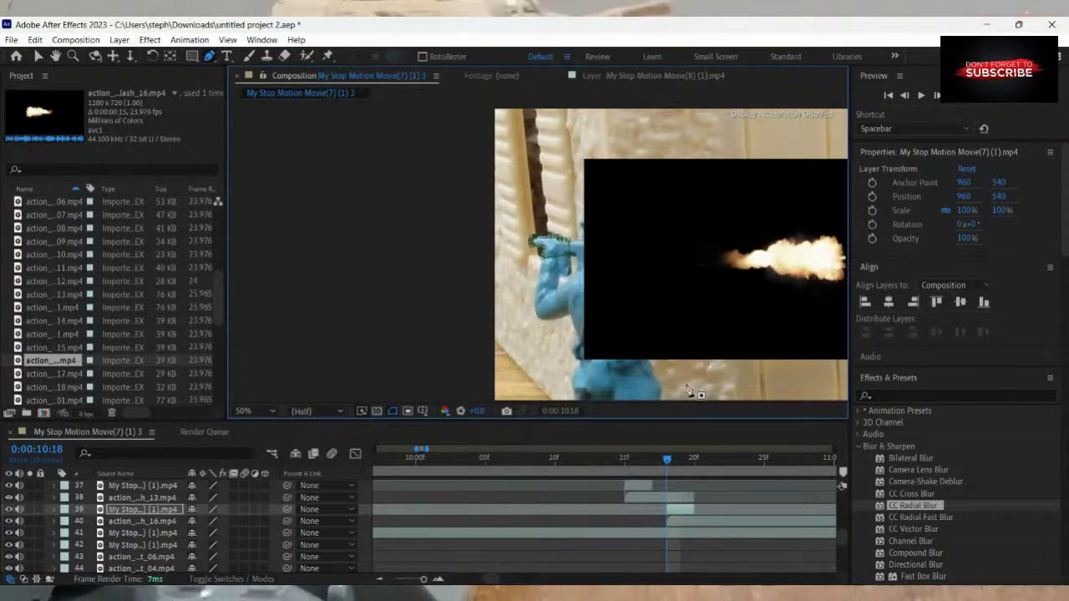
click(676, 522)
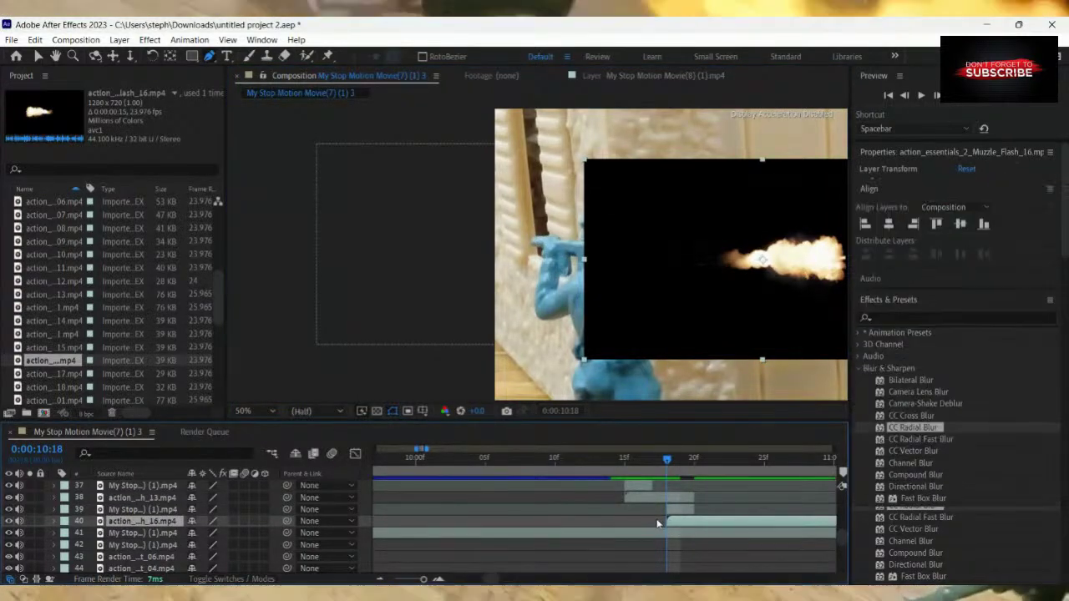
key(Delete)
Browse the effect clips and place Muzzle_Flash_Straight_08 directly below movie layer 39, starting at 0:00:10:18.
click(55, 267)
scroll(53, 251, down, 7)
click(55, 265)
click(53, 282)
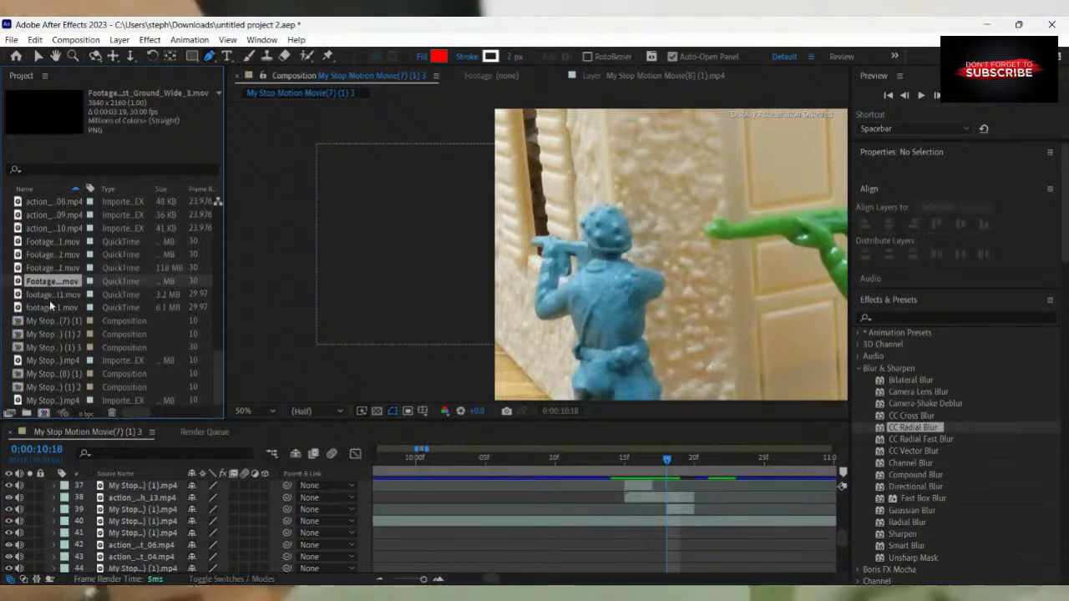
click(51, 307)
click(57, 242)
click(52, 216)
scroll(50, 226, up, 1)
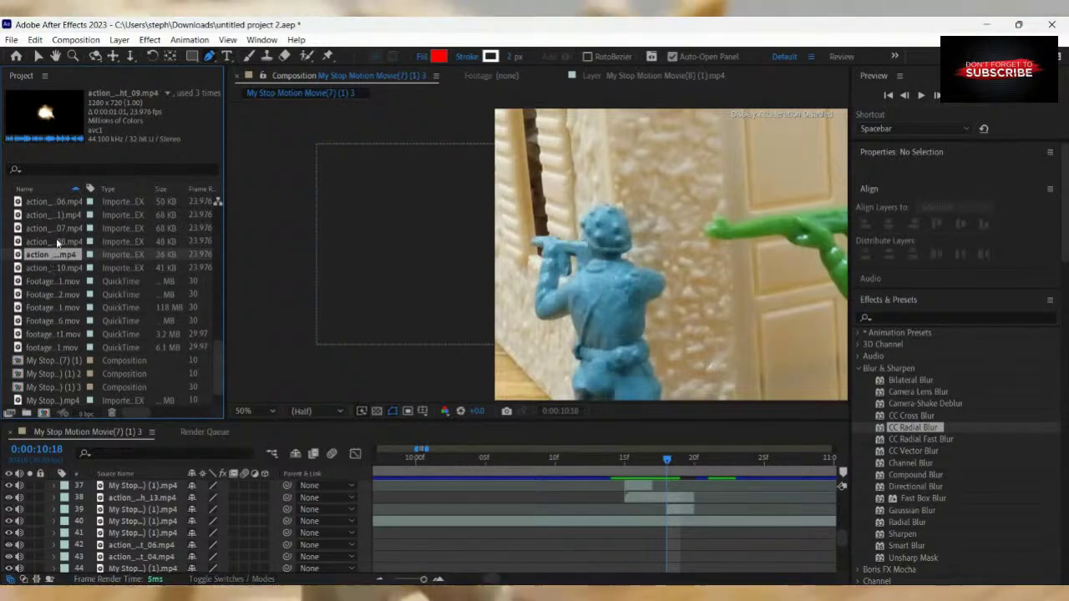
click(57, 241)
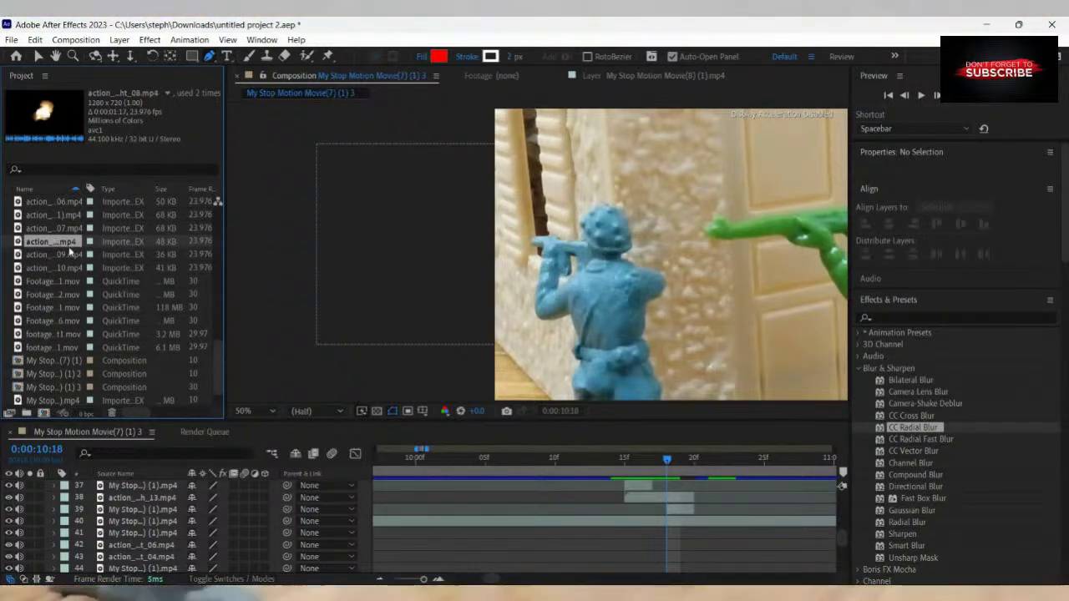
drag(70, 248, 700, 527)
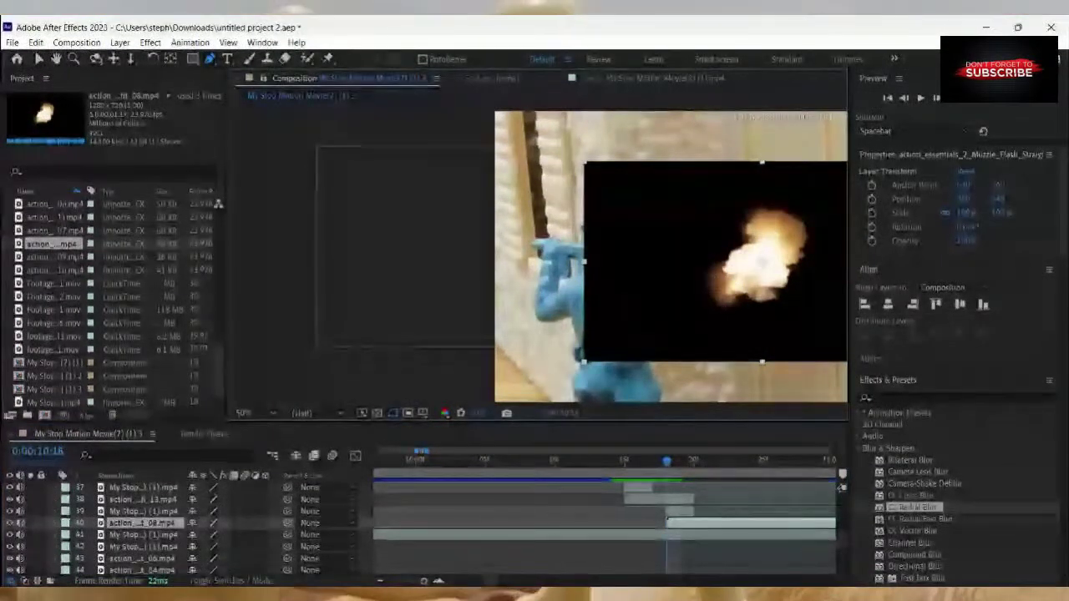
Change the blending mode of the Muzzle_Flash_Straight_08 layer so its black background drops out.
right_click(702, 523)
mouse_move(776, 265)
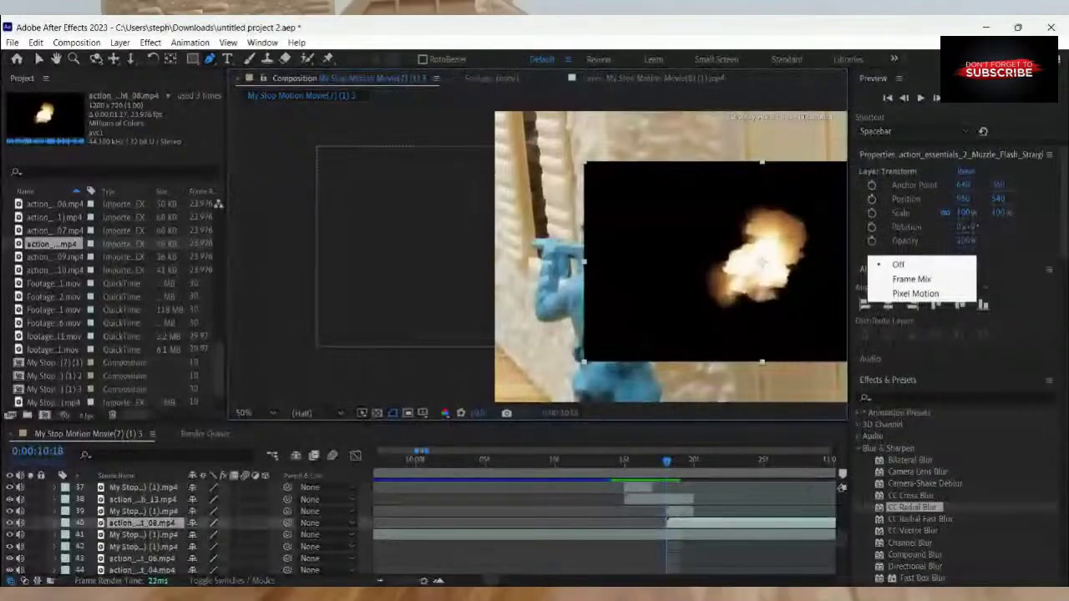
mouse_move(777, 236)
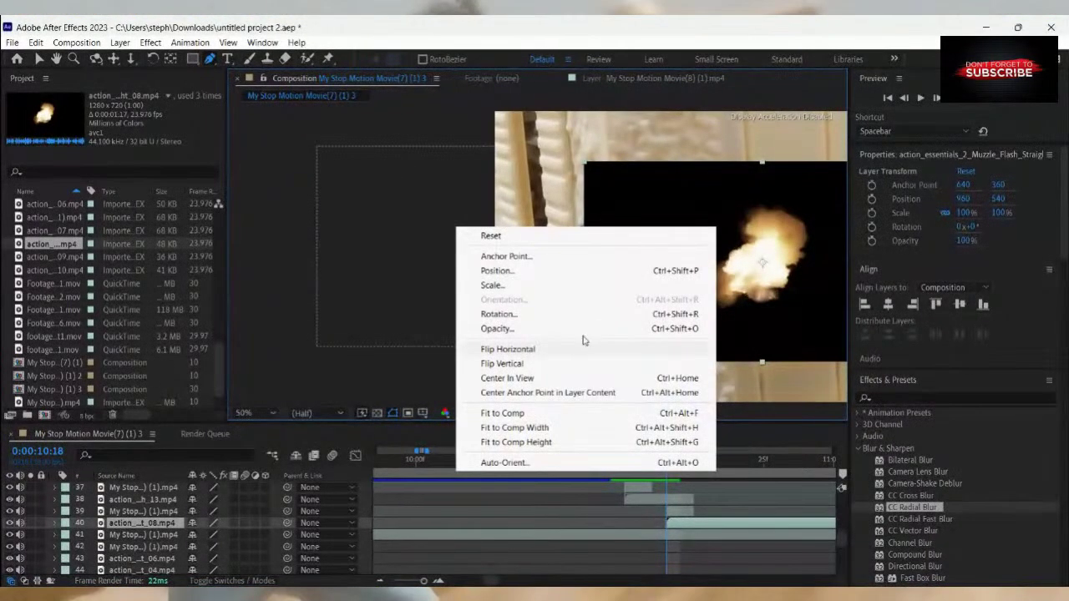
mouse_move(777, 355)
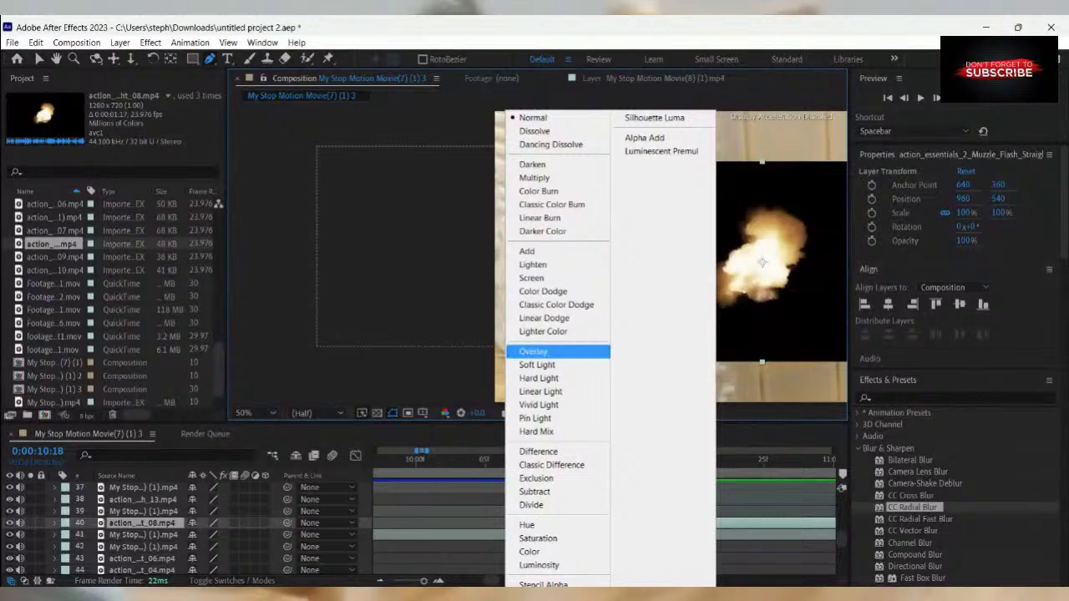
click(535, 351)
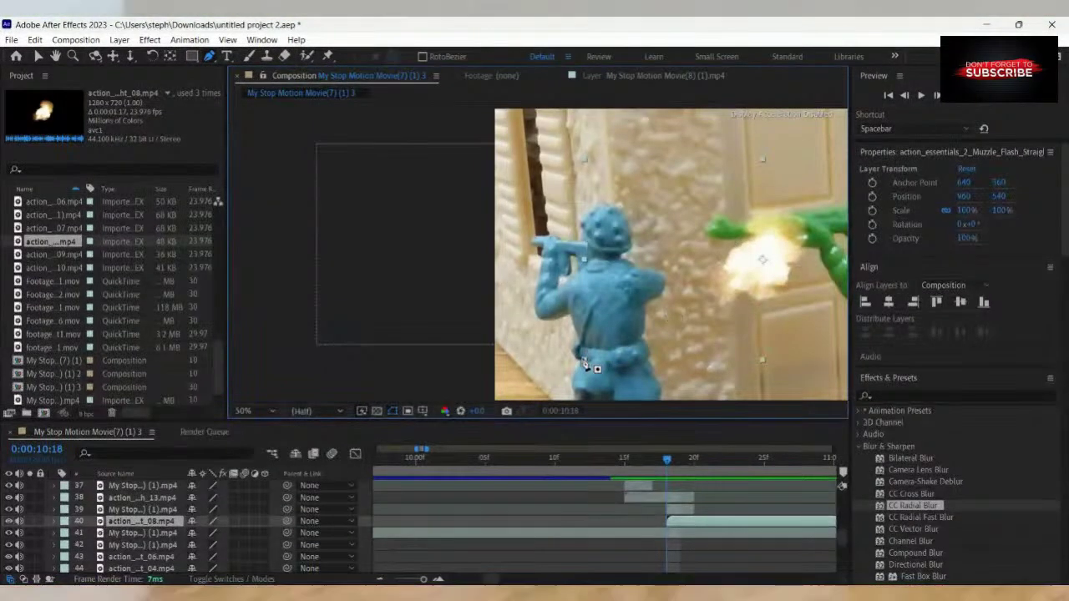
Scale the Muzzle_Flash_Straight_08 layer to about 82% by 84% and move it to the blue soldier's muzzle, at about 130, 484.
click(37, 56)
drag(583, 360, 619, 343)
drag(745, 268, 521, 252)
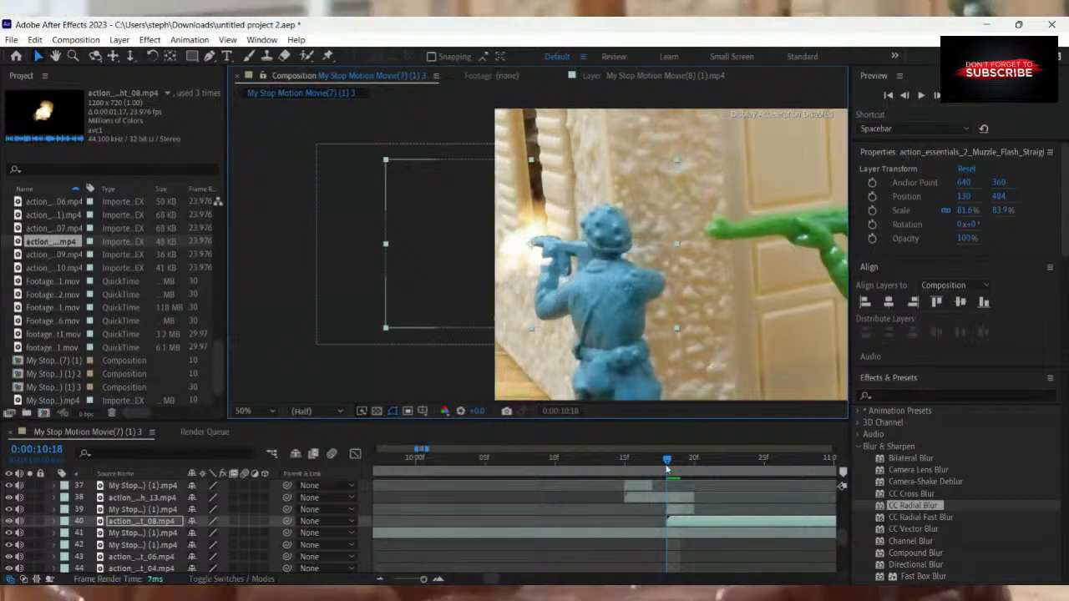
Extend the lower corner of movie layer 39's mask down along the blue soldier's forearm.
click(674, 511)
scroll(590, 294, up, 2)
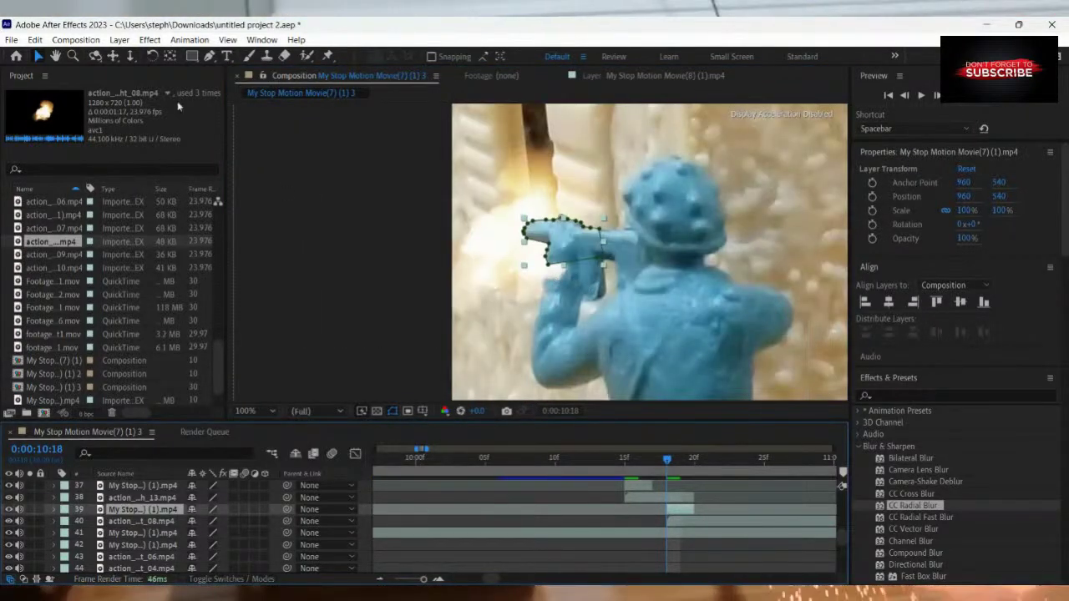
click(209, 56)
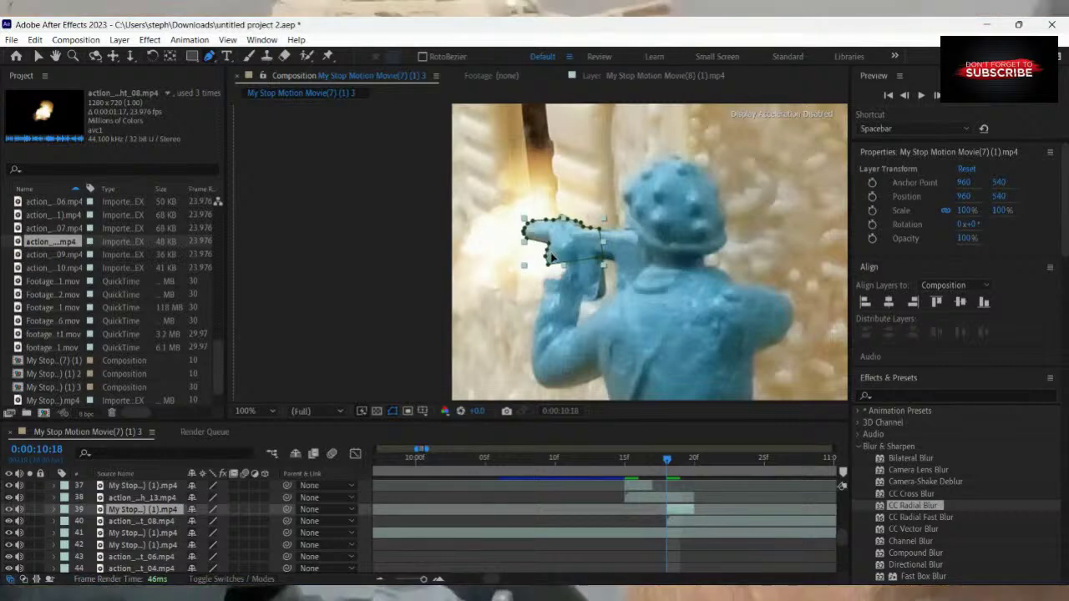
click(548, 269)
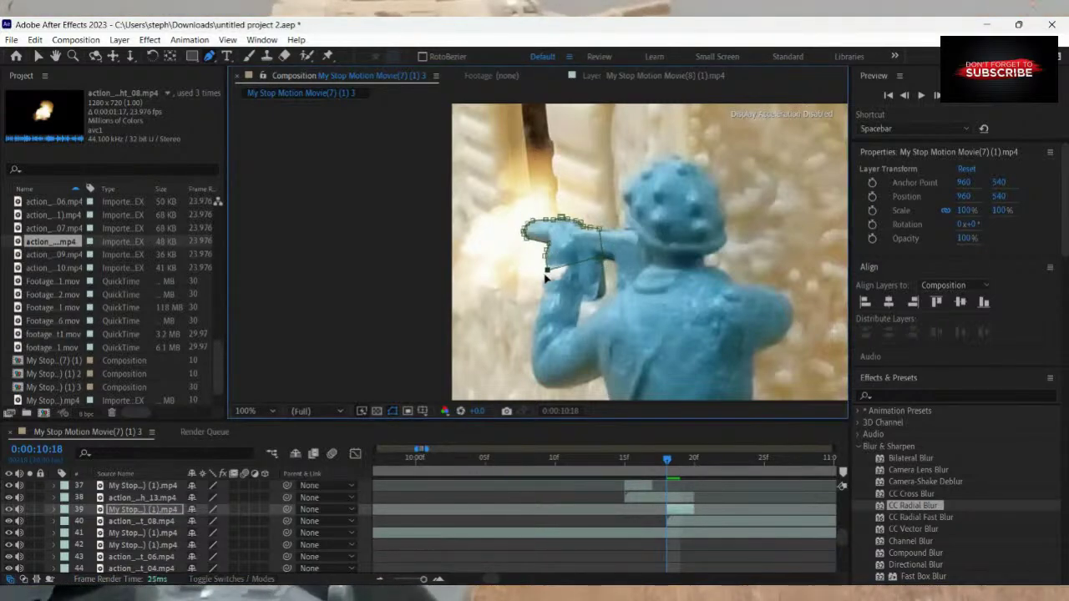
drag(547, 272, 544, 282)
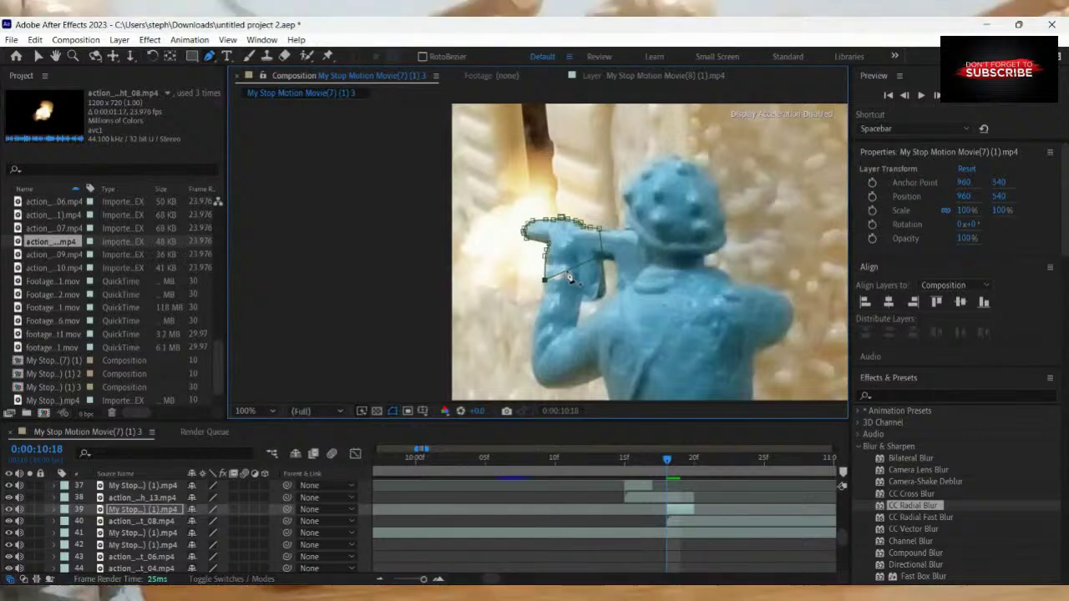
Add a point to the mask's bottom edge over the soldier's forearm and pull it down, undoing the accidental move of the whole mask.
key(v)
double_click(567, 281)
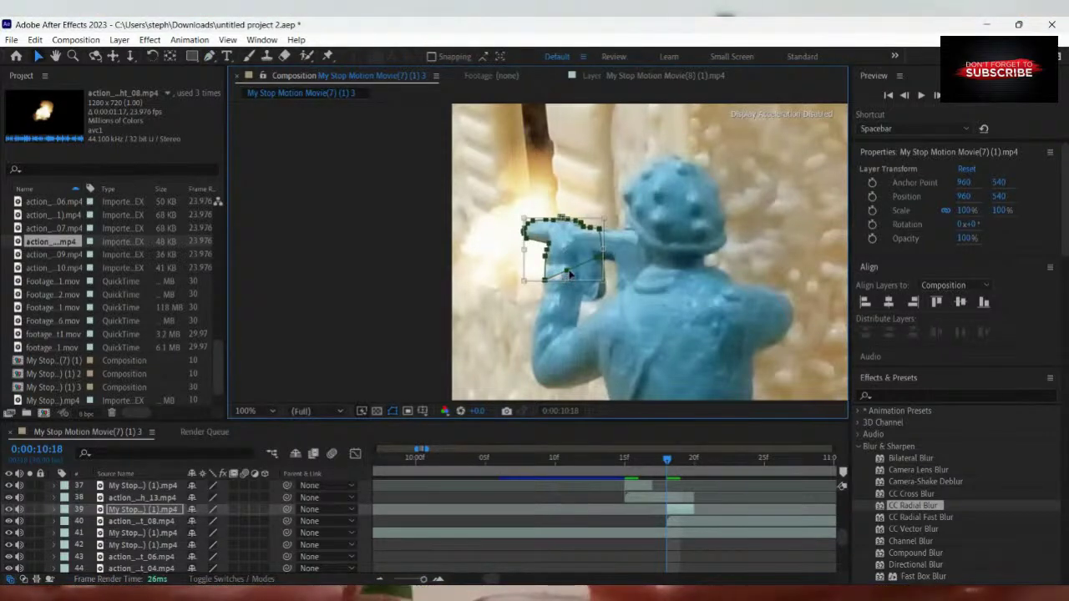
drag(568, 275, 569, 281)
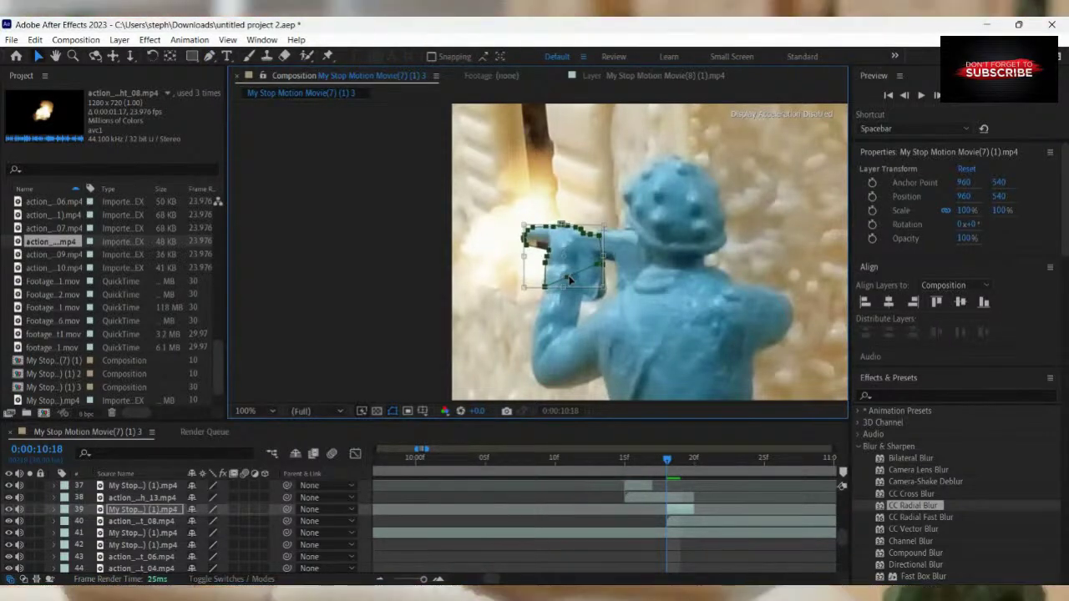
key(ctrl+z)
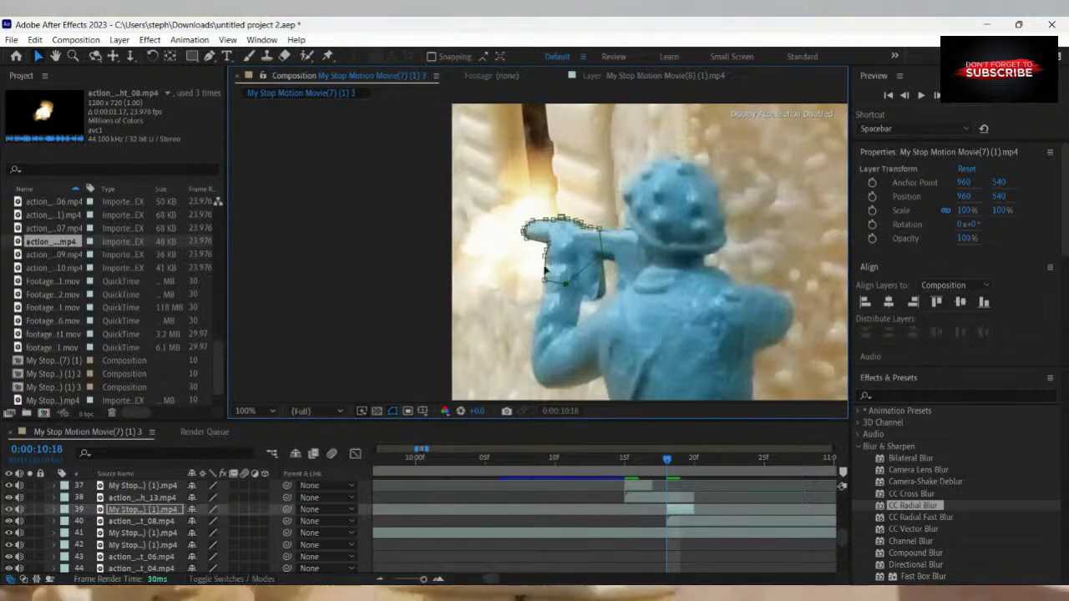
scroll(549, 272, up, 4)
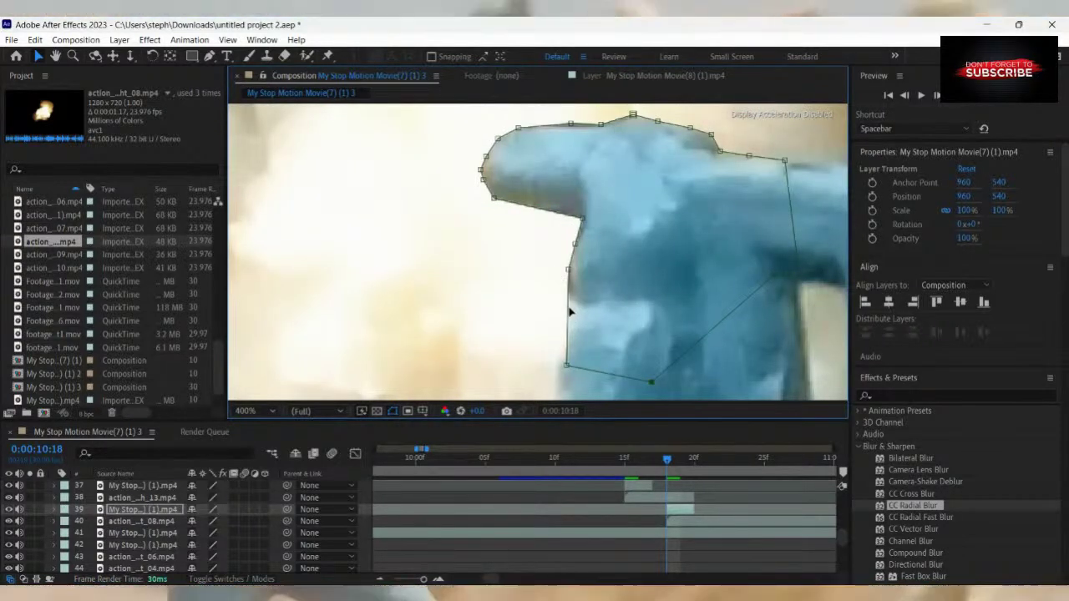
scroll(593, 299, down, 4)
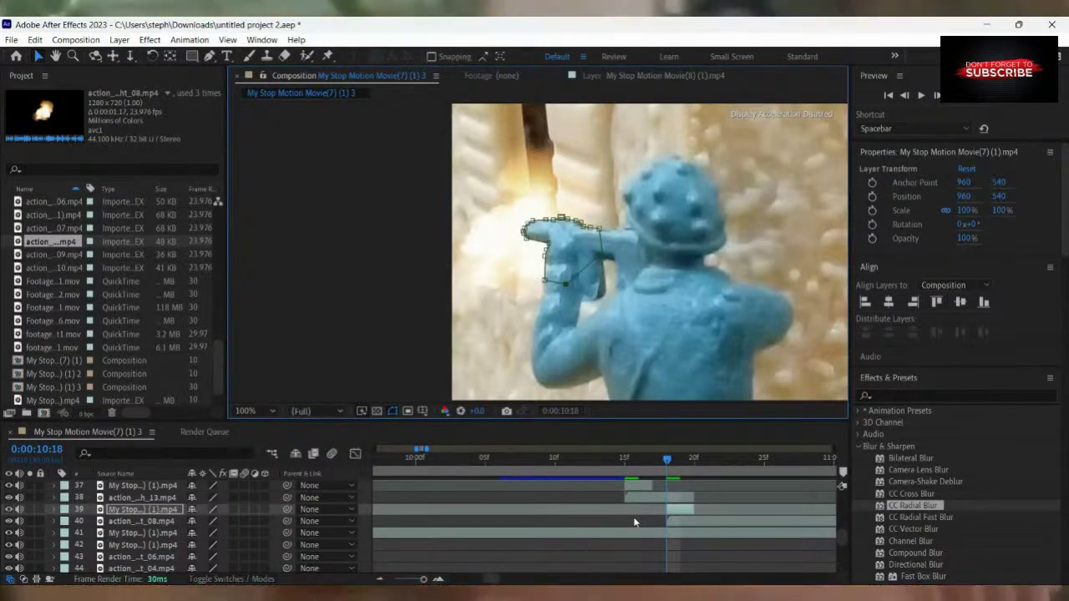
Shift the Muzzle_Flash_Straight_08 layer closer to the blue soldier's muzzle, to position 144, 476.
key(ctrl+shift+a)
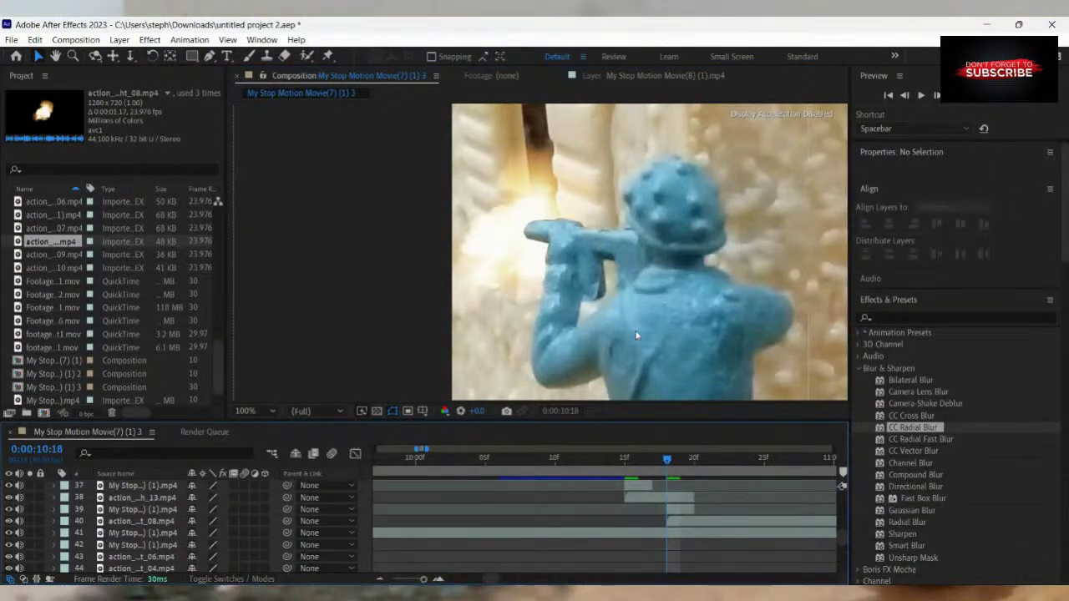
scroll(555, 250, down, 2)
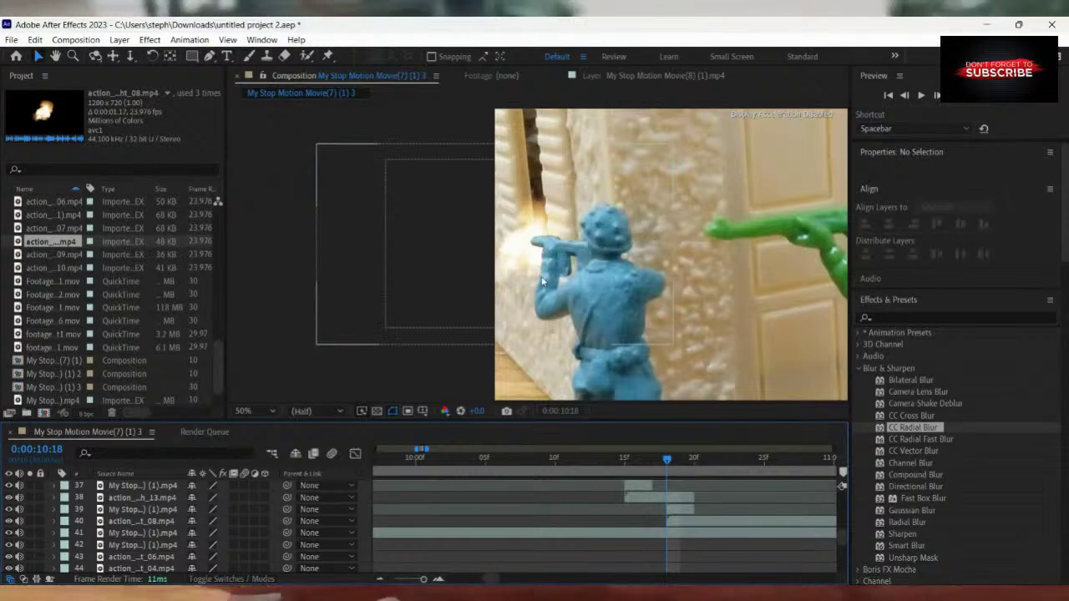
click(674, 520)
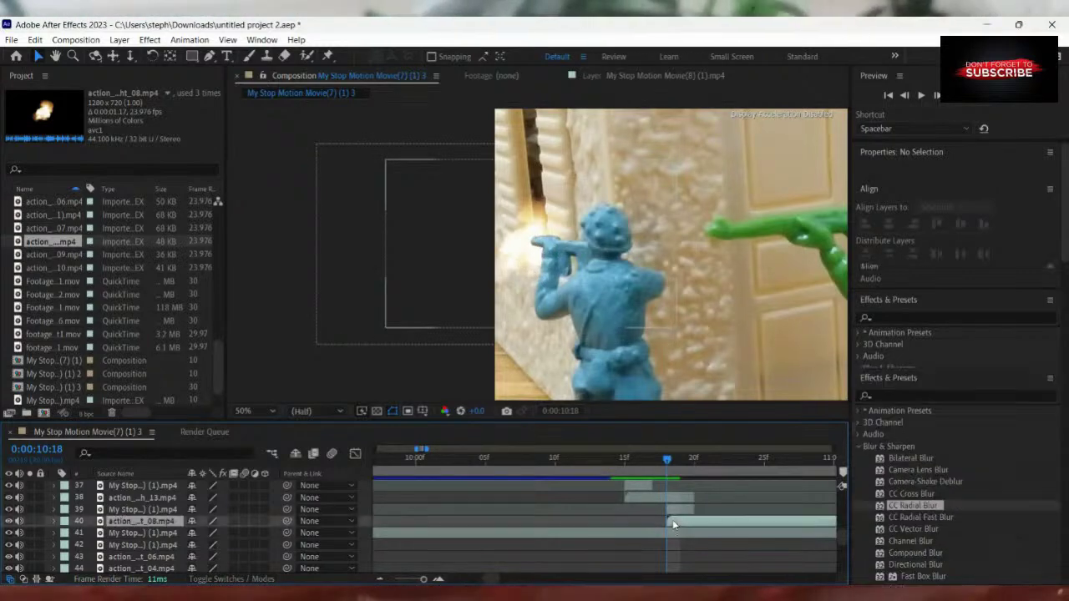
drag(502, 301, 504, 297)
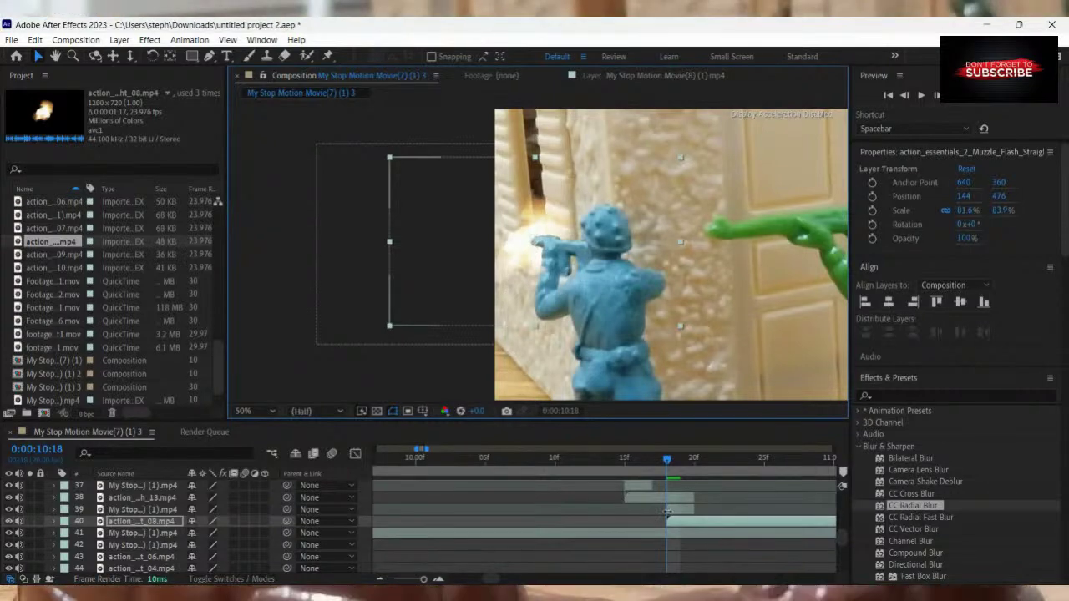
Pull the two lower points of layer 39's mask further down the forearm and add a point on its outer edge below the hand.
click(675, 509)
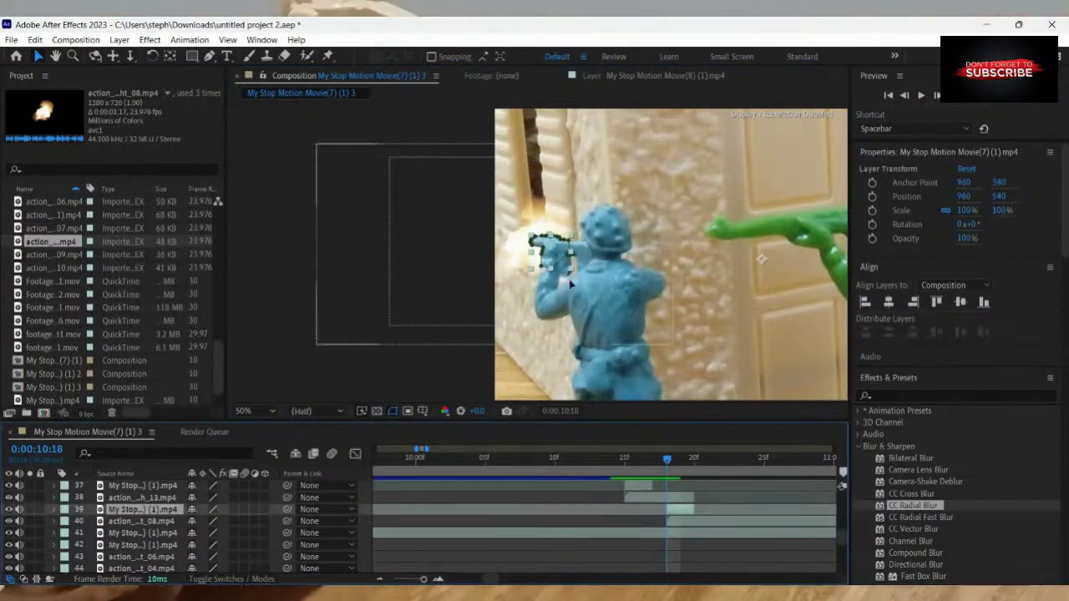
scroll(570, 285, up, 1)
scroll(570, 284, up, 1)
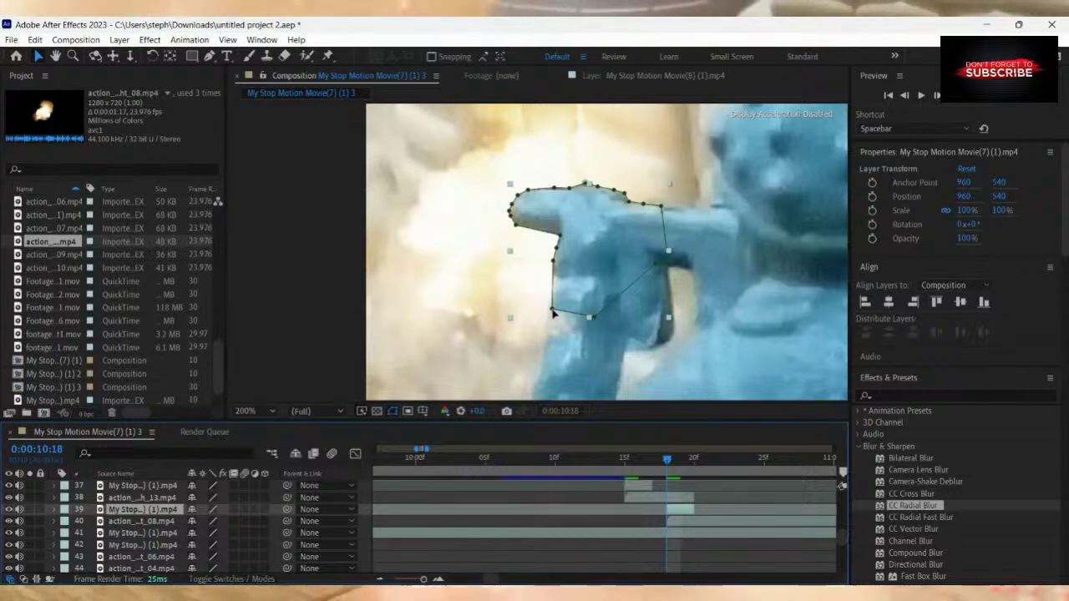
click(552, 311)
drag(552, 324, 545, 353)
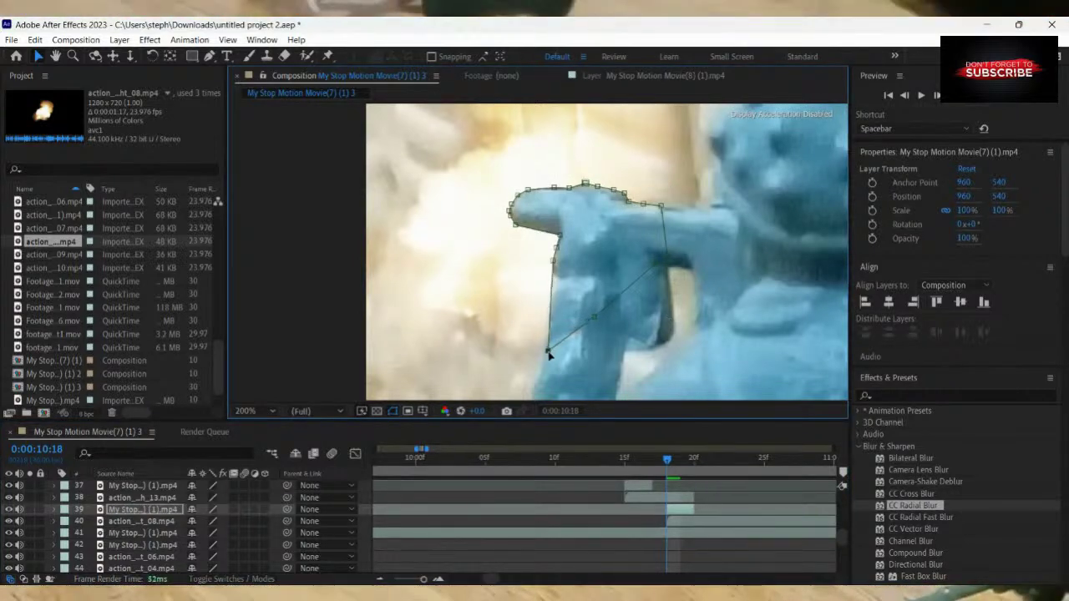
drag(595, 316, 589, 361)
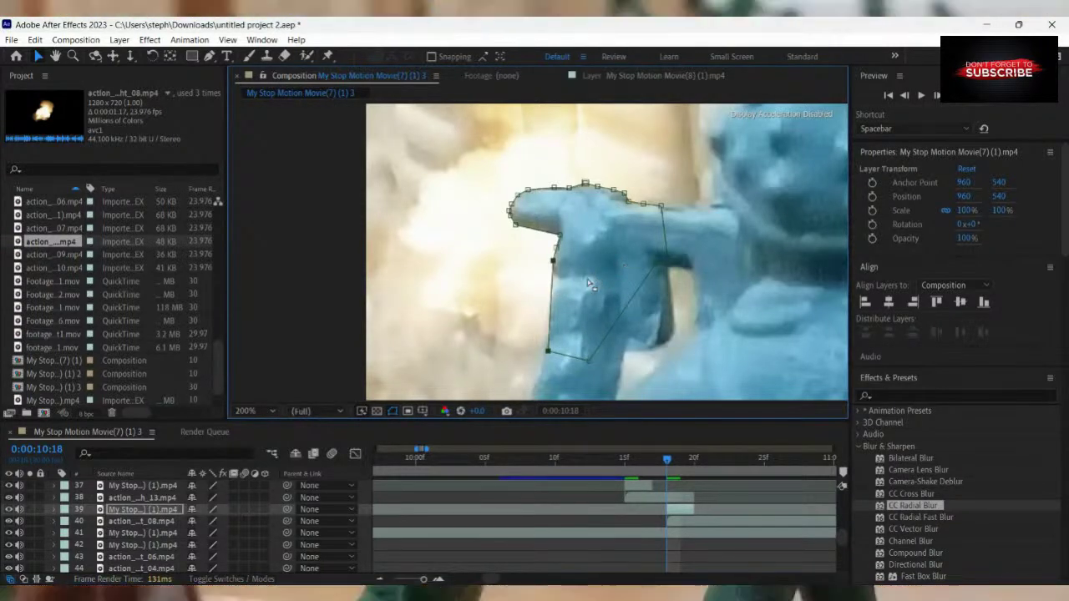
click(209, 56)
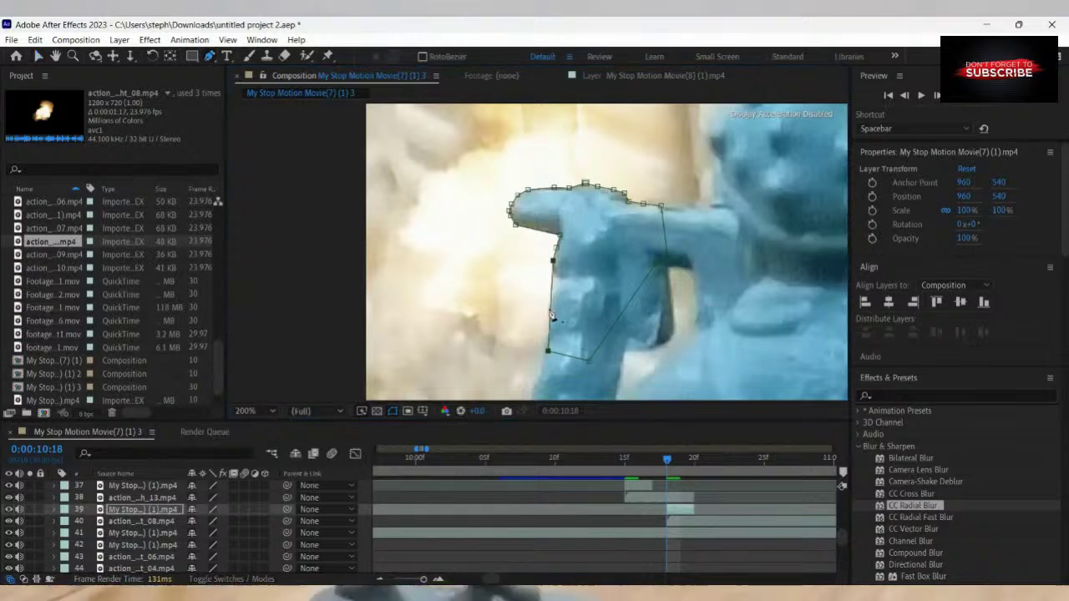
click(552, 276)
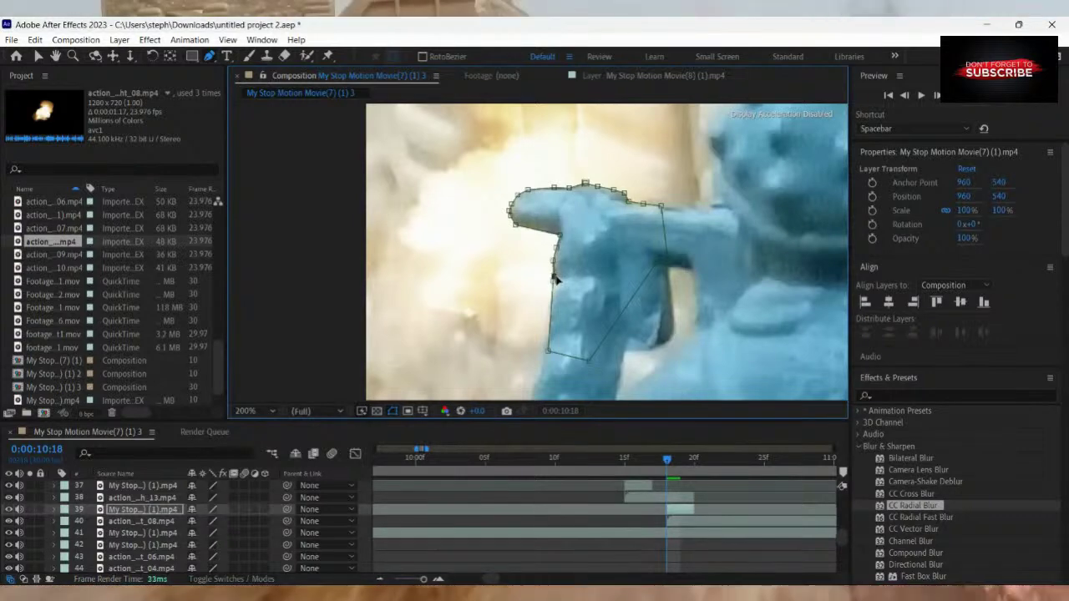
scroll(612, 286, down, 1)
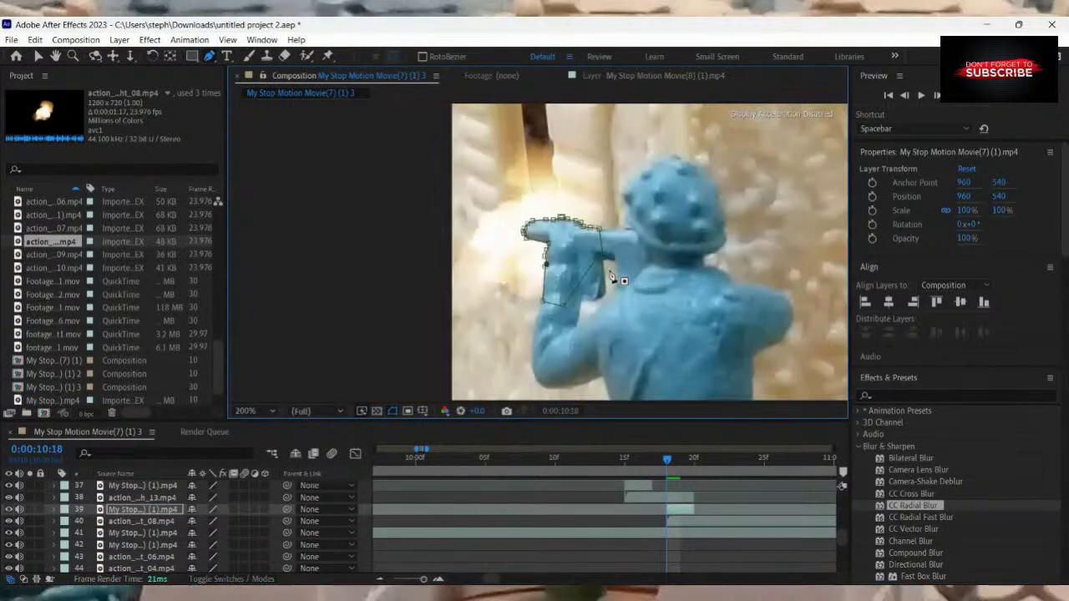
Apply Gaussian Blur to the masked movie layer 39 and set its blurriness to 9.1.
click(691, 483)
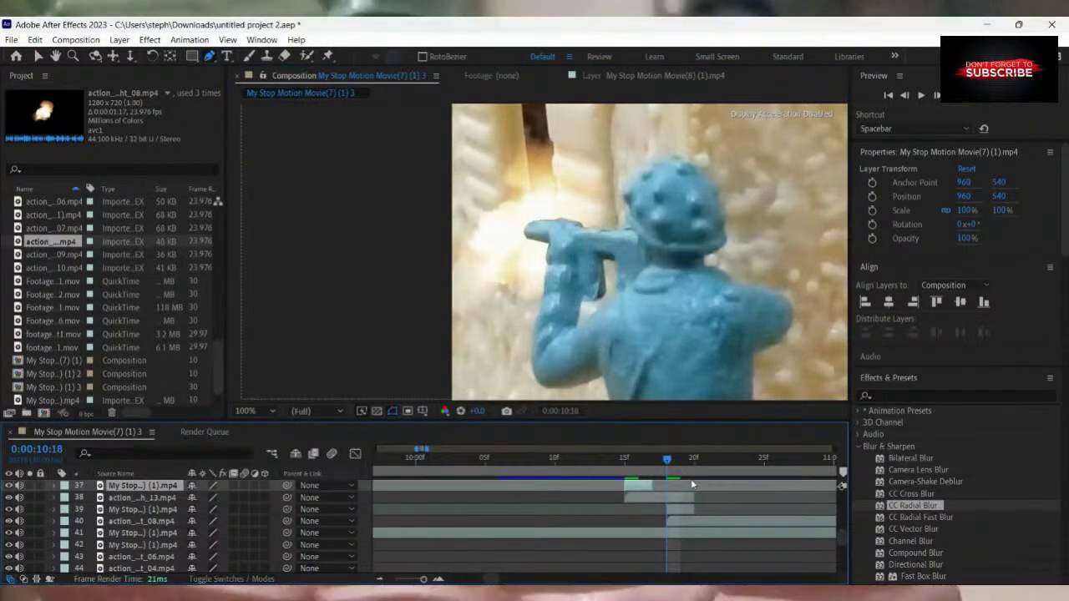
scroll(714, 518, down, 1)
scroll(713, 518, up, 1)
click(673, 512)
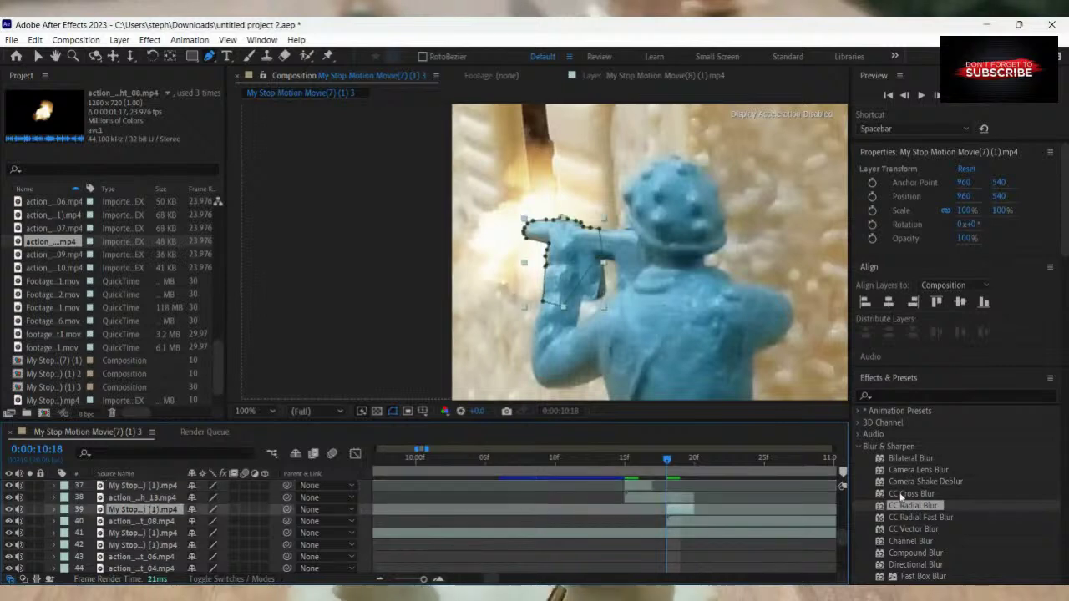
scroll(933, 545, down, 1)
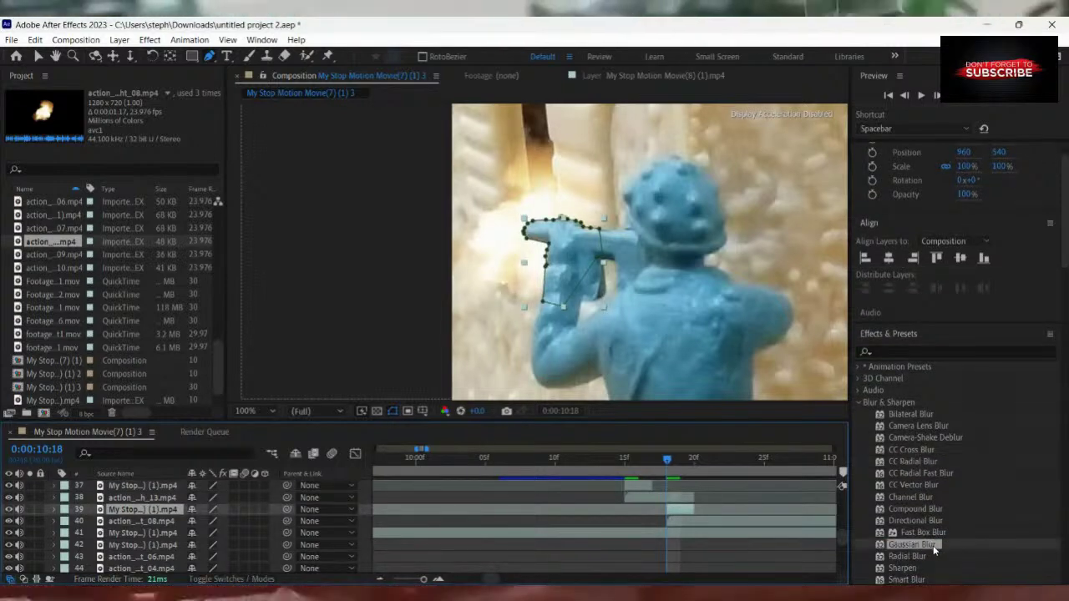
double_click(912, 544)
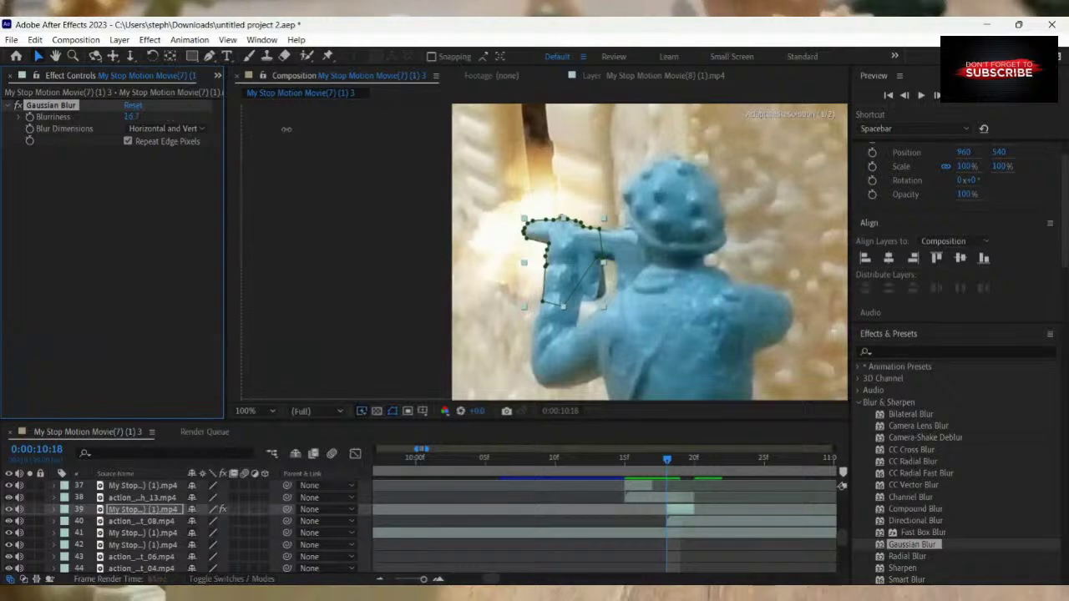
drag(384, 147, 352, 149)
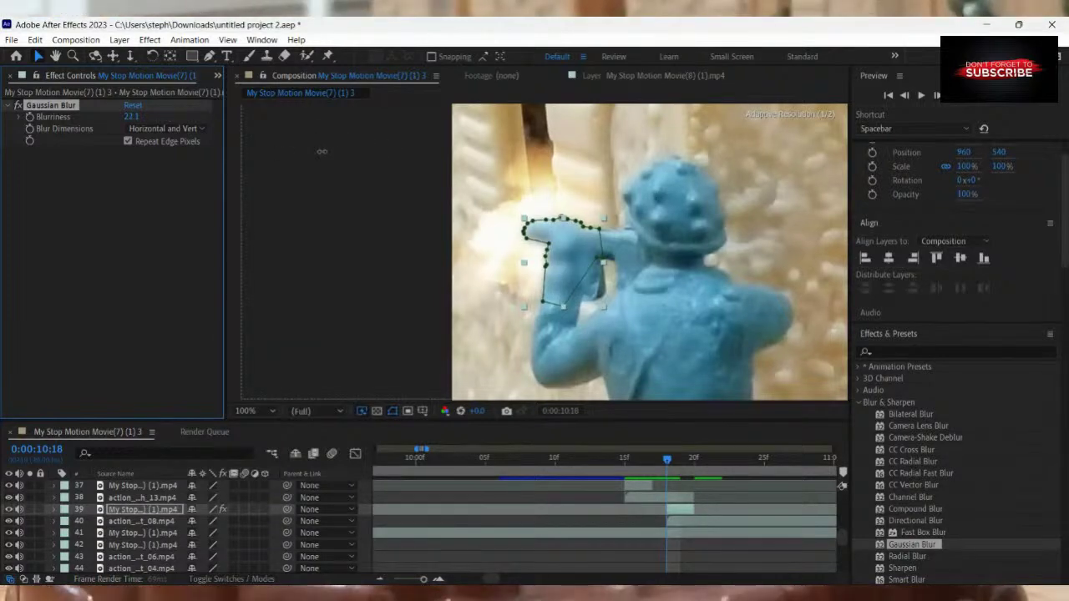
drag(242, 151, 382, 151)
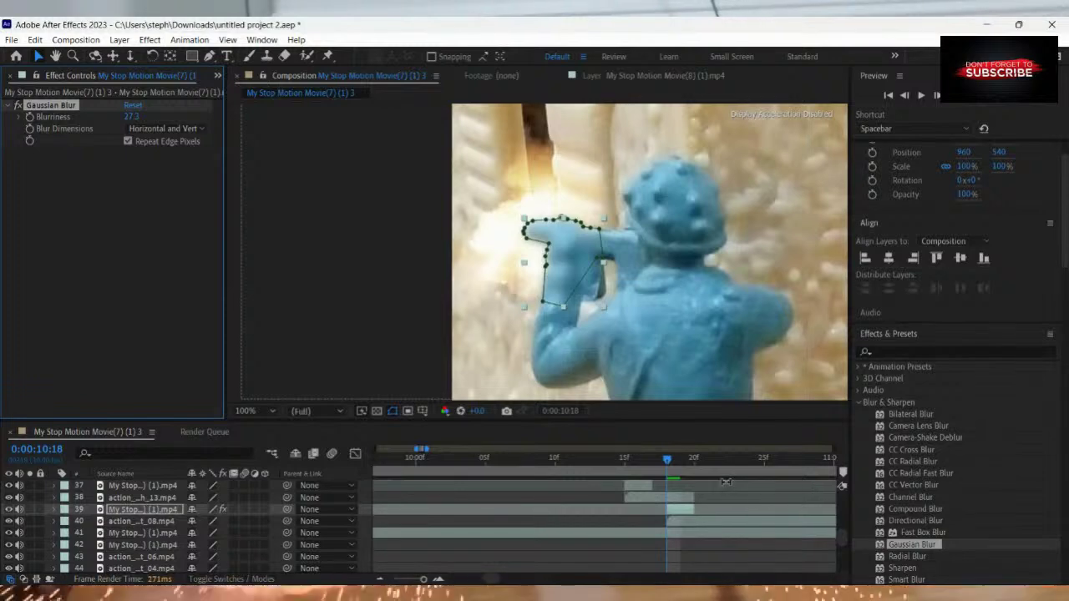
click(641, 526)
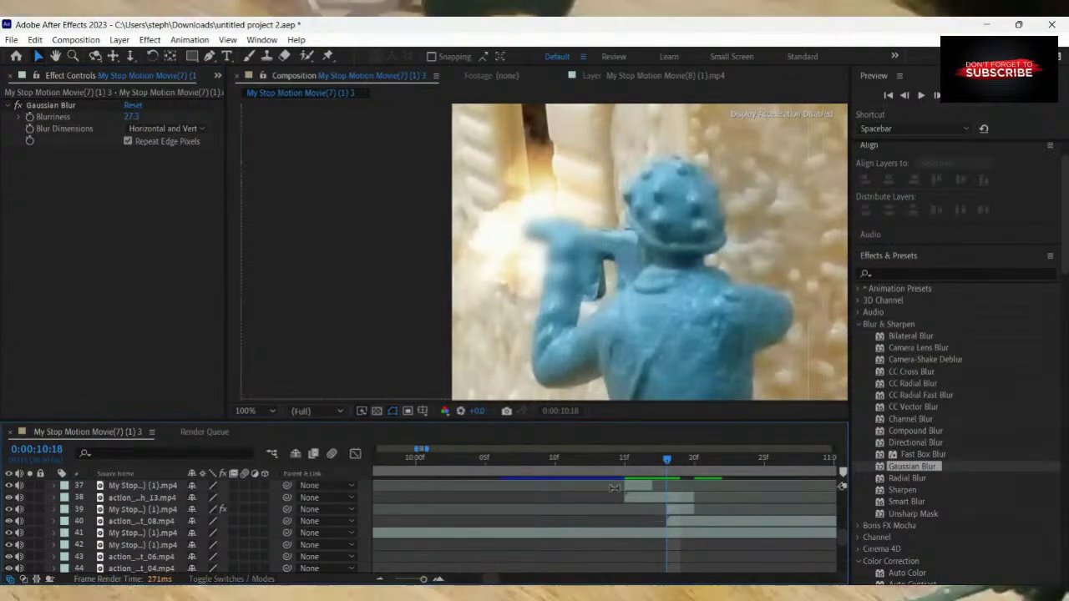
drag(132, 117, 10, 113)
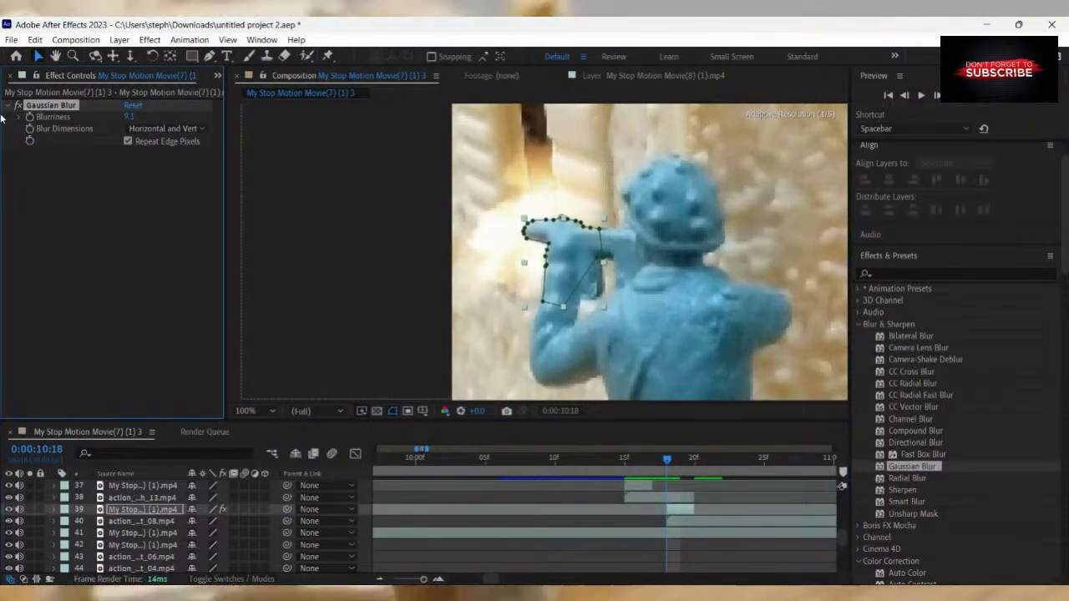
click(645, 525)
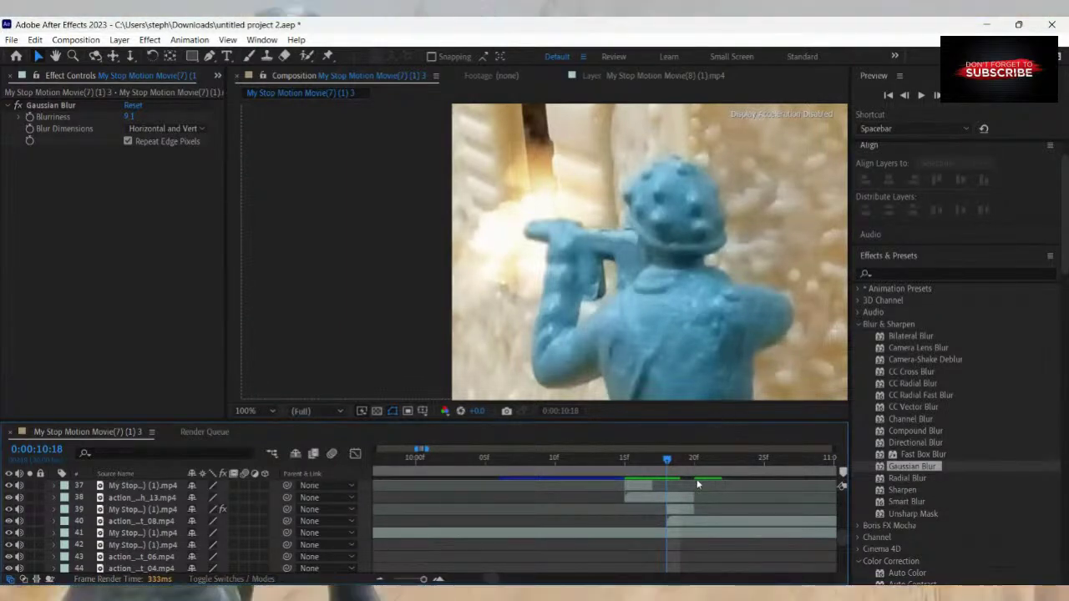
Apply Gaussian Blur to muzzle flash layer 38 with a blurriness of 5.3.
click(670, 498)
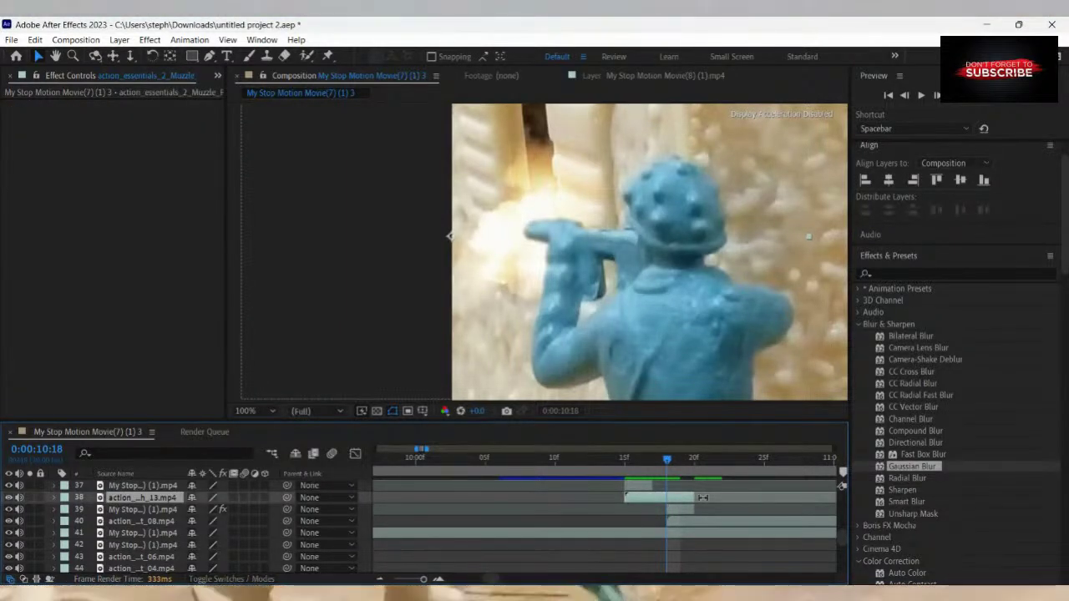
double_click(912, 466)
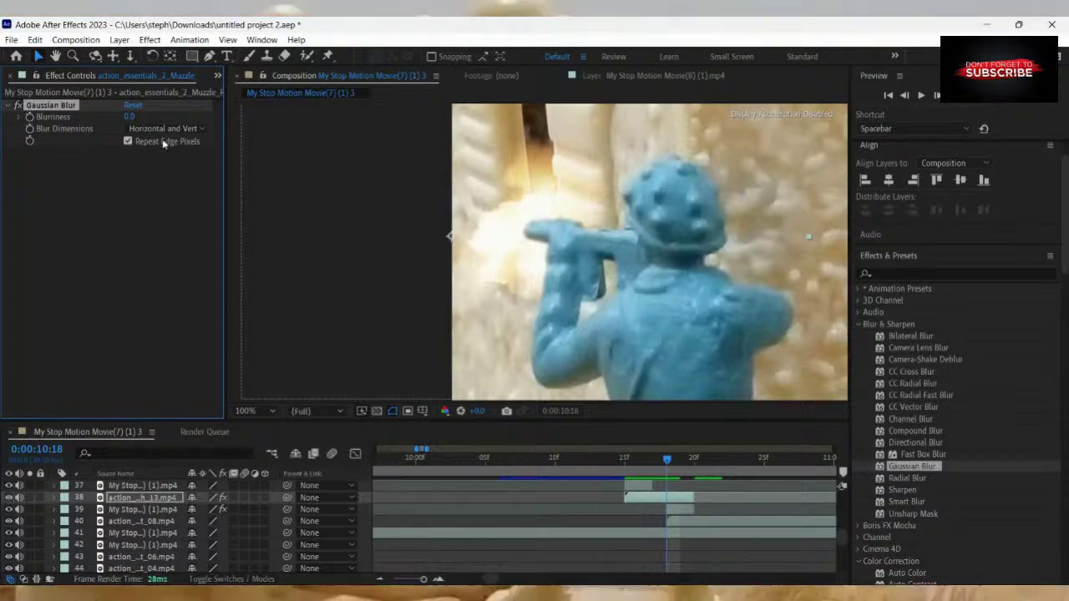
drag(144, 116, 167, 117)
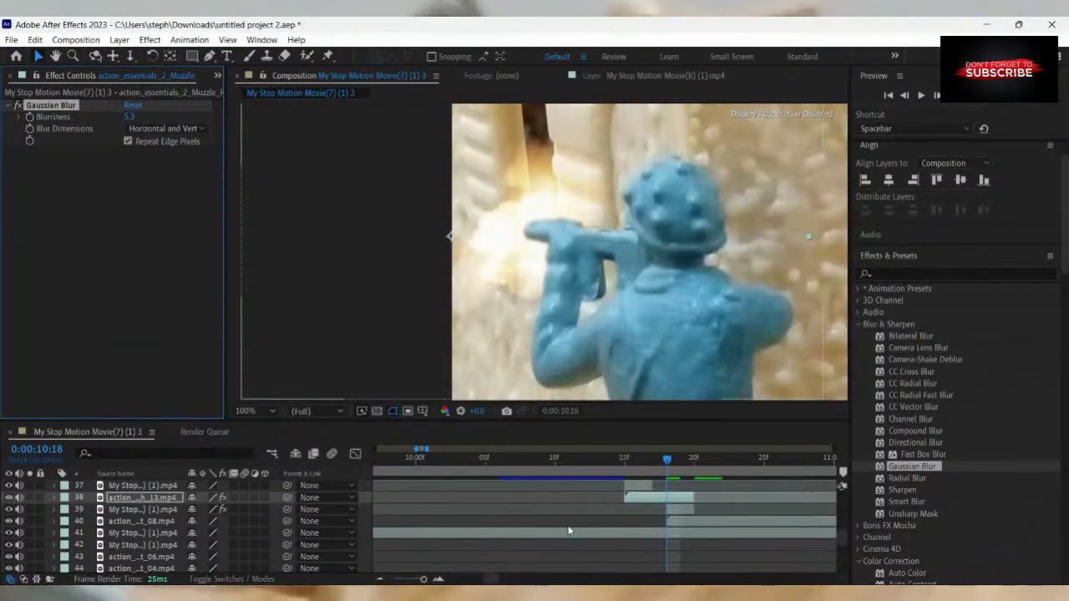
Go to frame 0:00:10:16 and set the Gaussian Blur blurriness of muzzle flash layer 38 to 0.0.
key(Page_Up)
key(Page_Up)
key(Page_Up)
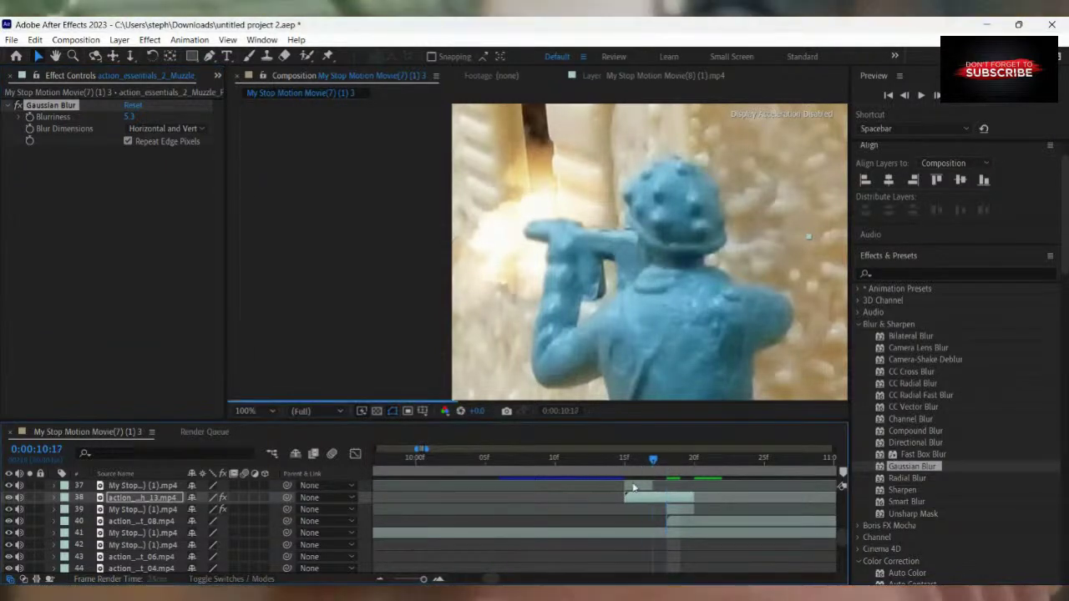
key(Page_Down)
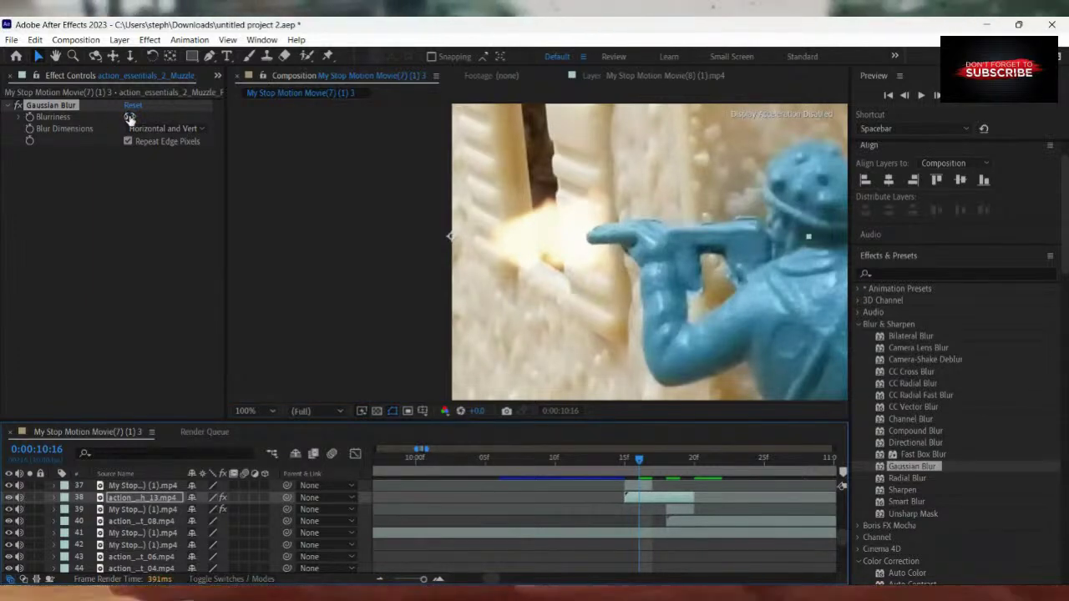
drag(122, 116, 94, 128)
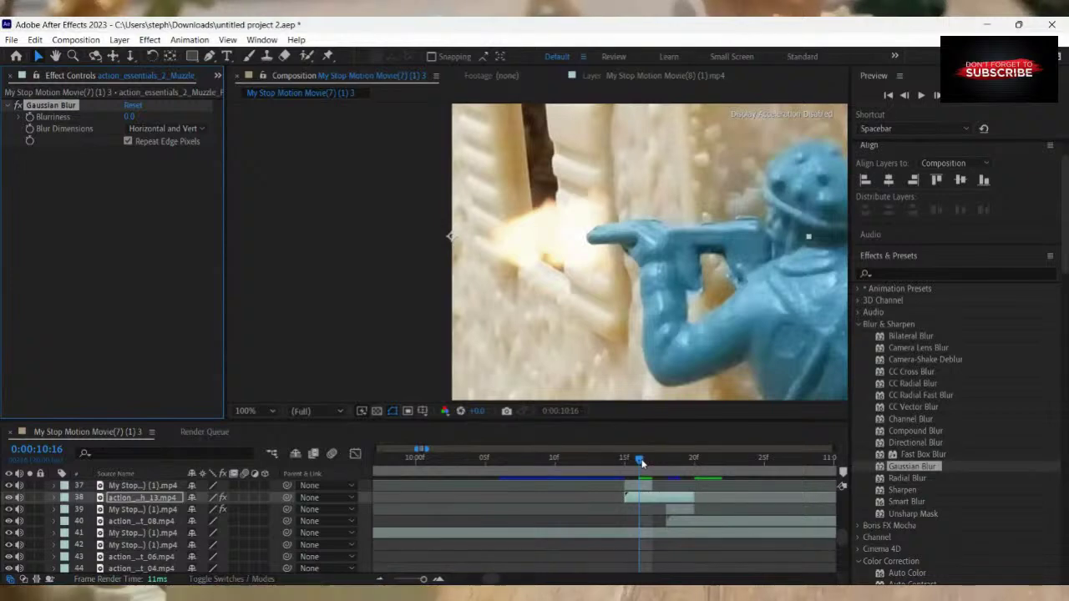
Apply Gaussian Blur to muzzle flash layer 40 at frame 0:00:10:19 and set its blurriness to 8.6.
drag(640, 459, 681, 459)
click(664, 520)
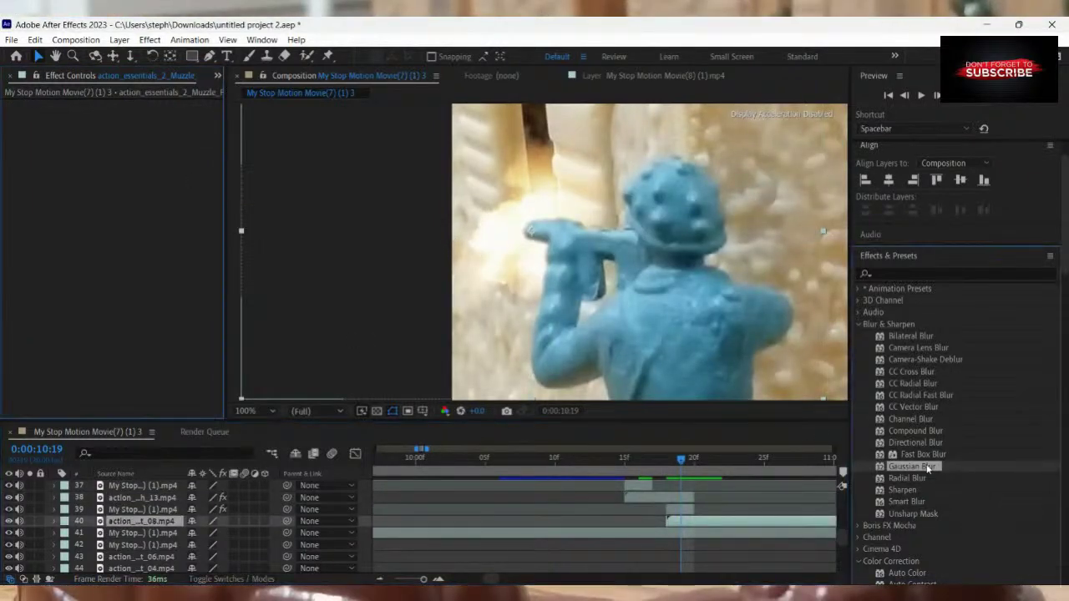
drag(927, 469, 271, 240)
drag(129, 116, 245, 172)
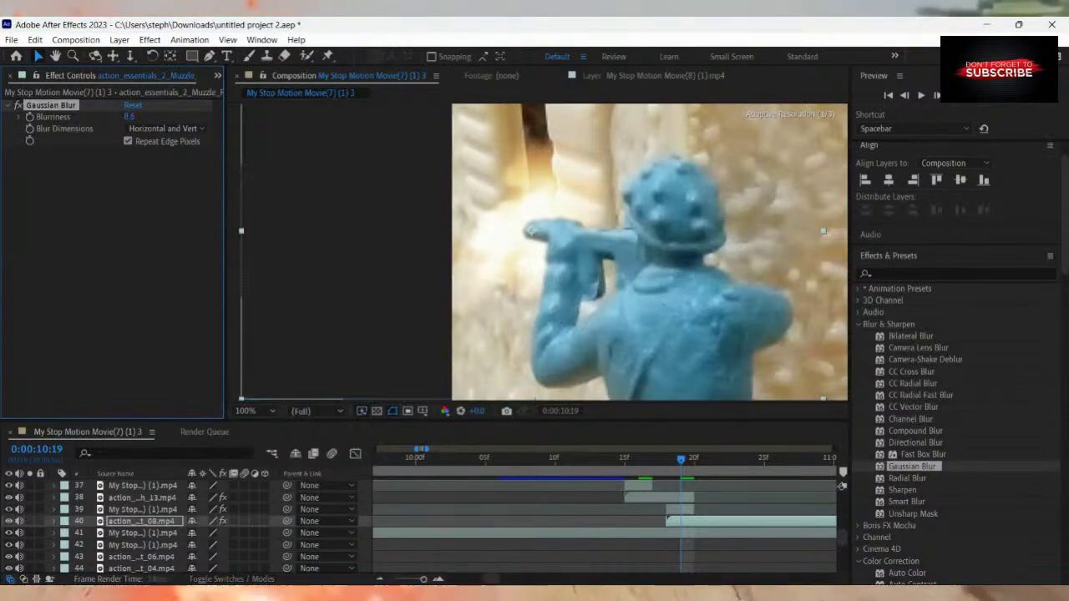
click(622, 507)
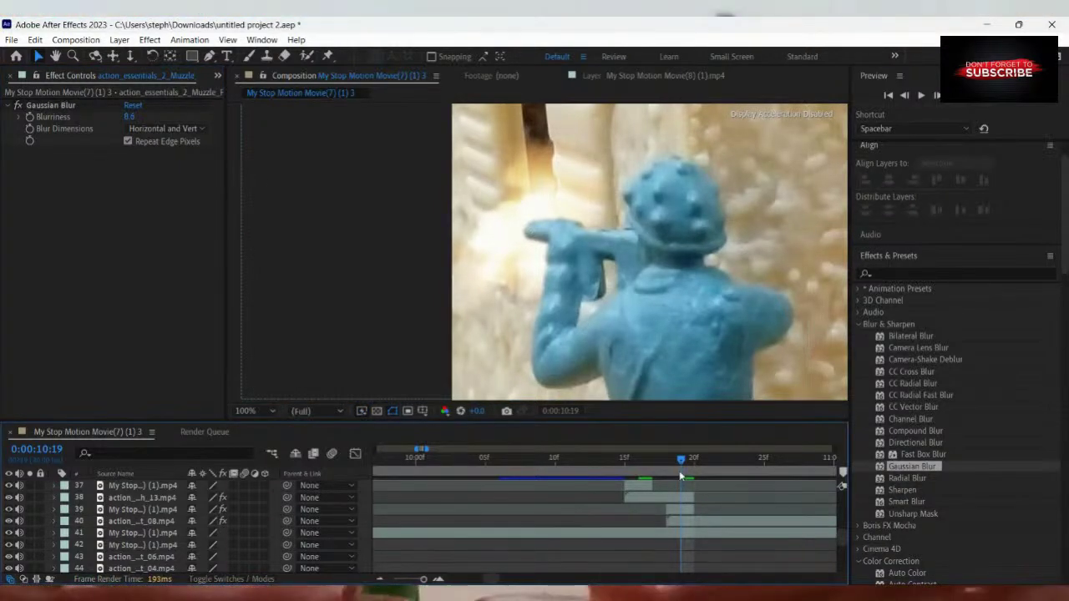
Apply a light Gaussian Blur to the masked movie layer 37 at frame 0:00:10:15.
mouse_move(678, 462)
mouse_down()
mouse_move(657, 462)
mouse_move(668, 475)
mouse_up()
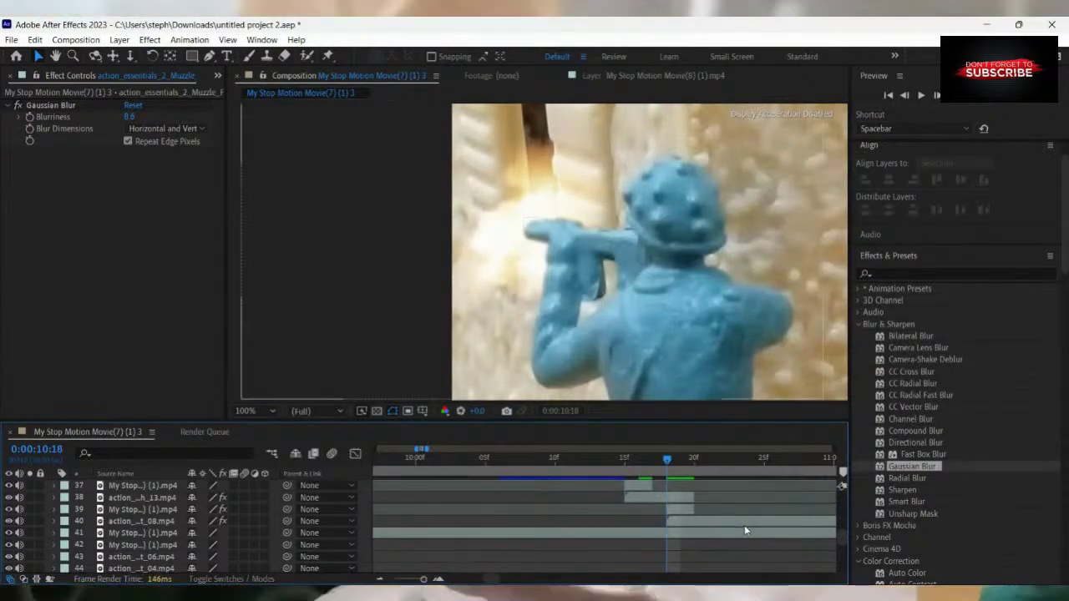
scroll(788, 517, down, 3)
scroll(719, 361, down, 5)
scroll(716, 358, up, 3)
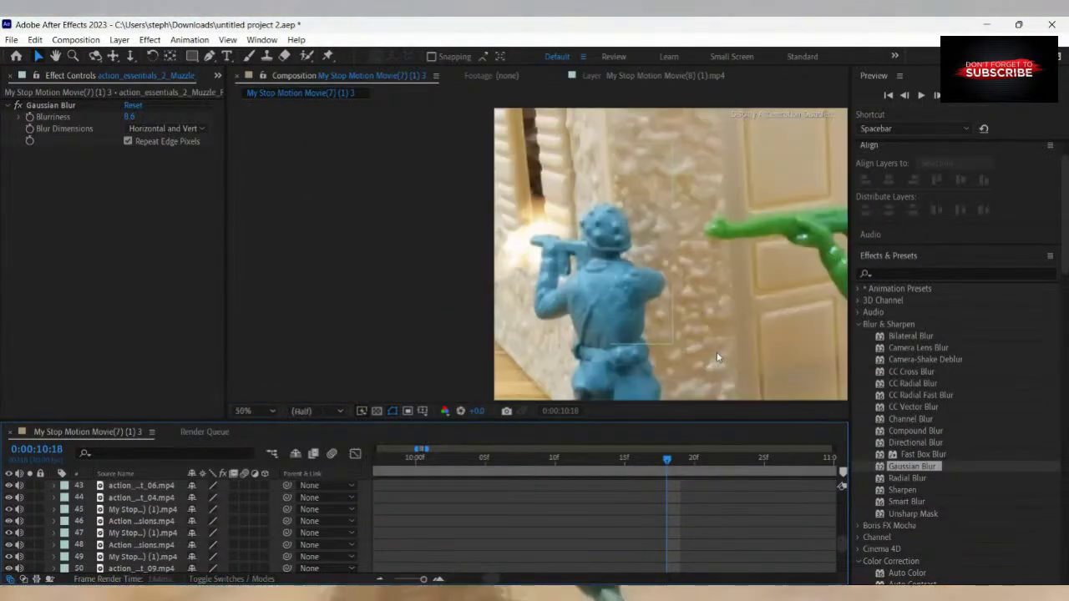
scroll(677, 514, up, 3)
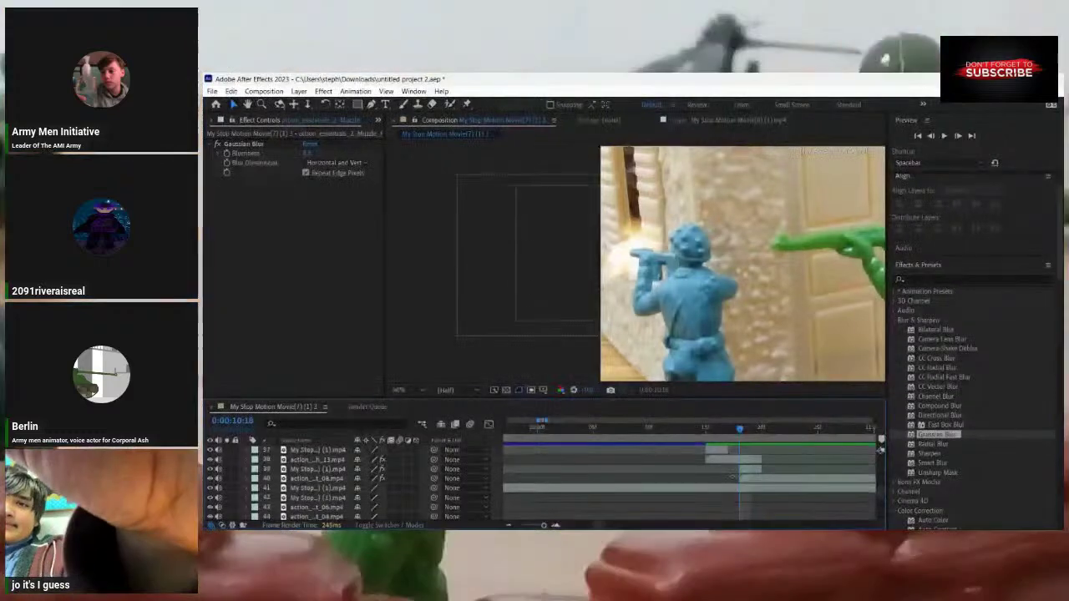
drag(740, 430, 712, 454)
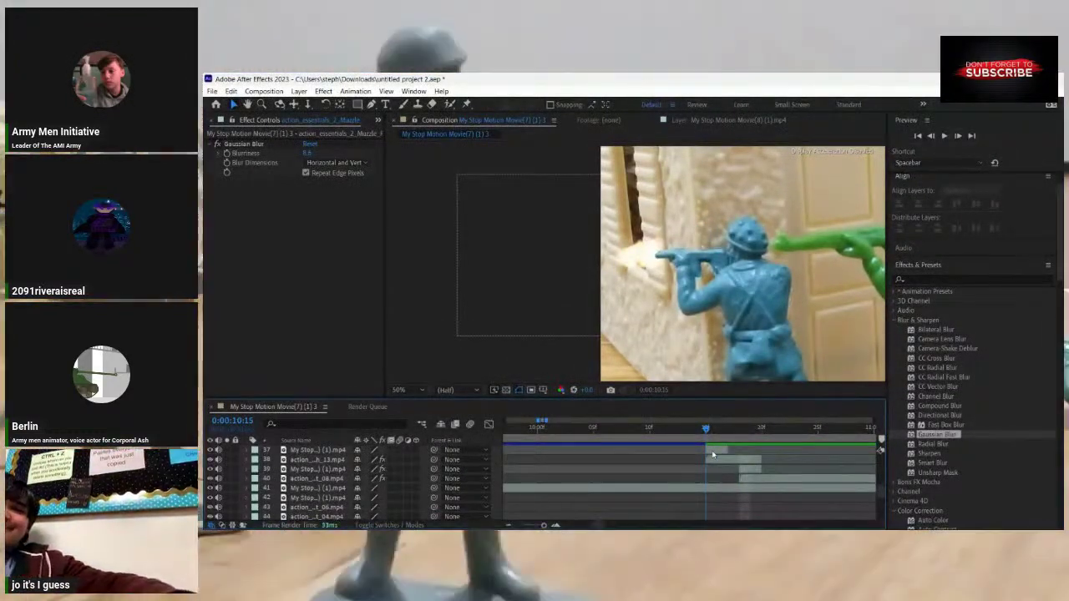
click(712, 452)
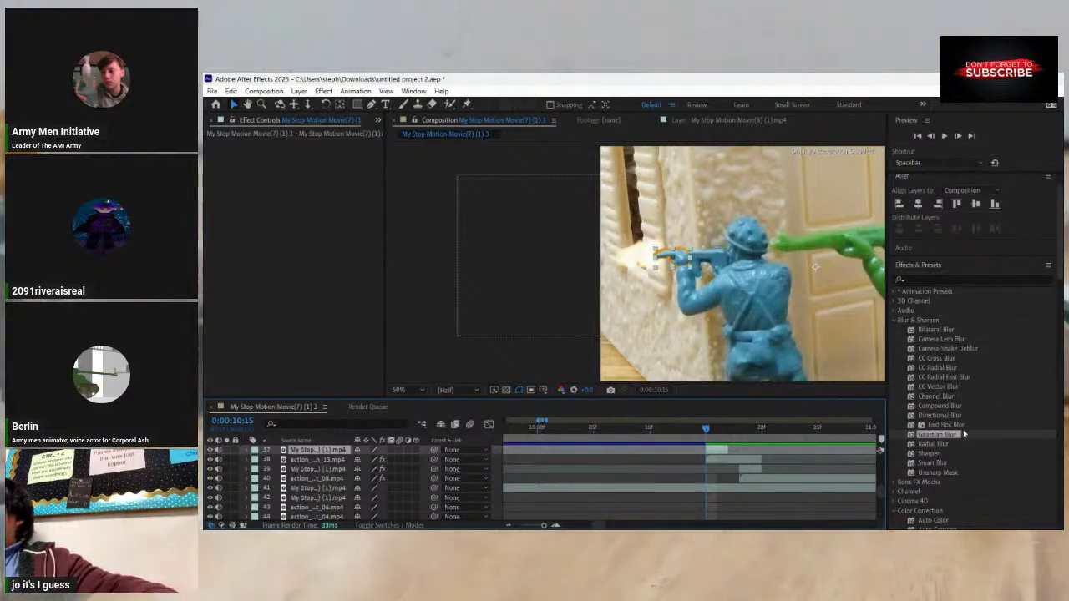
drag(951, 440, 332, 156)
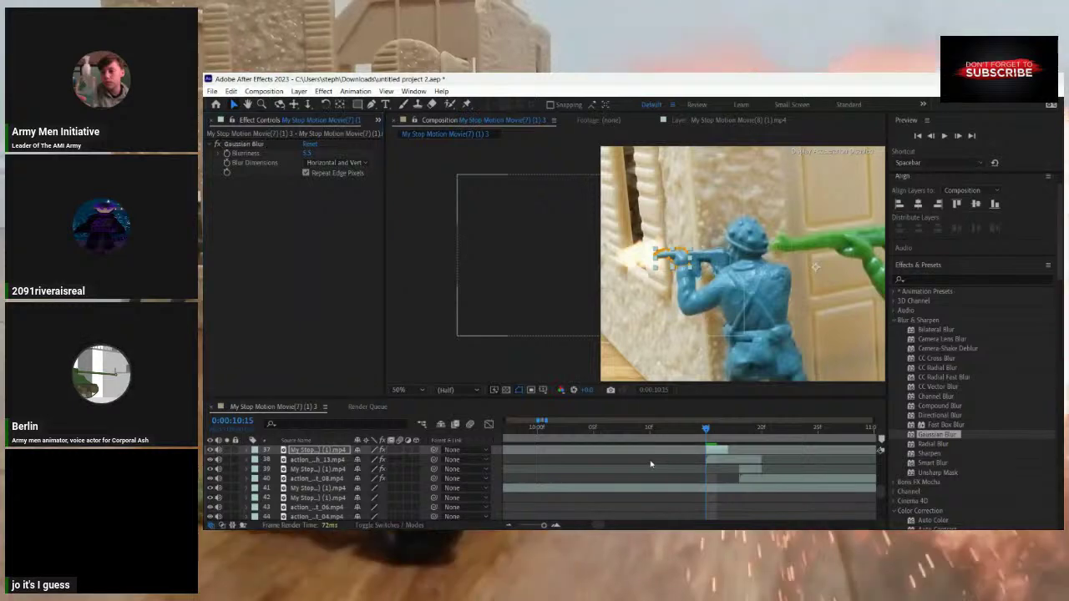
click(715, 444)
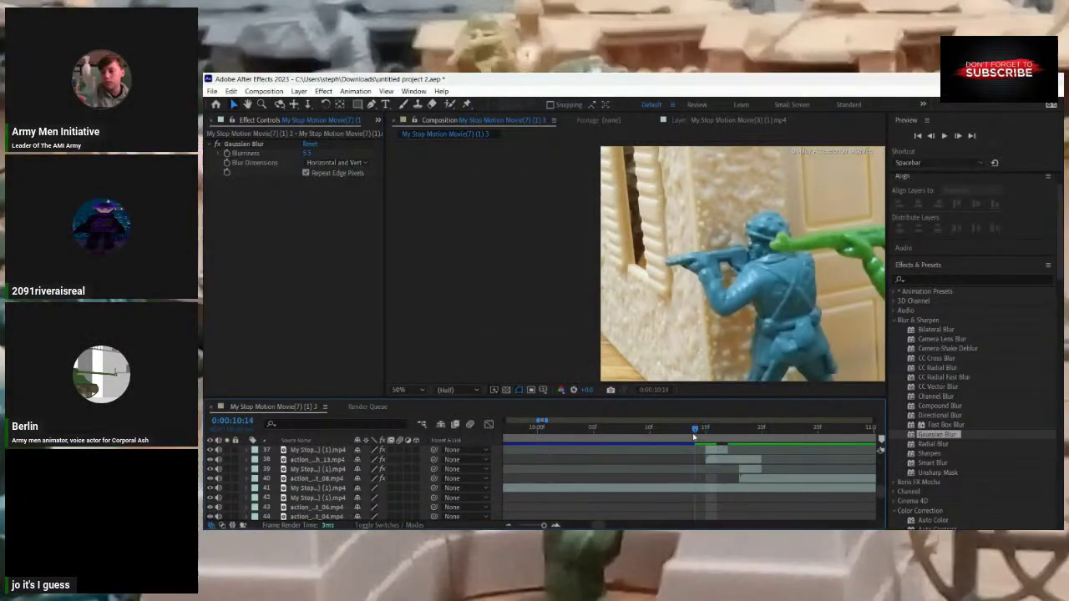
Trim muzzle flash layer 40 to end at frame 0:00:10:20 and preview the shot from 0:00:10:12.
drag(730, 443, 765, 461)
click(760, 479)
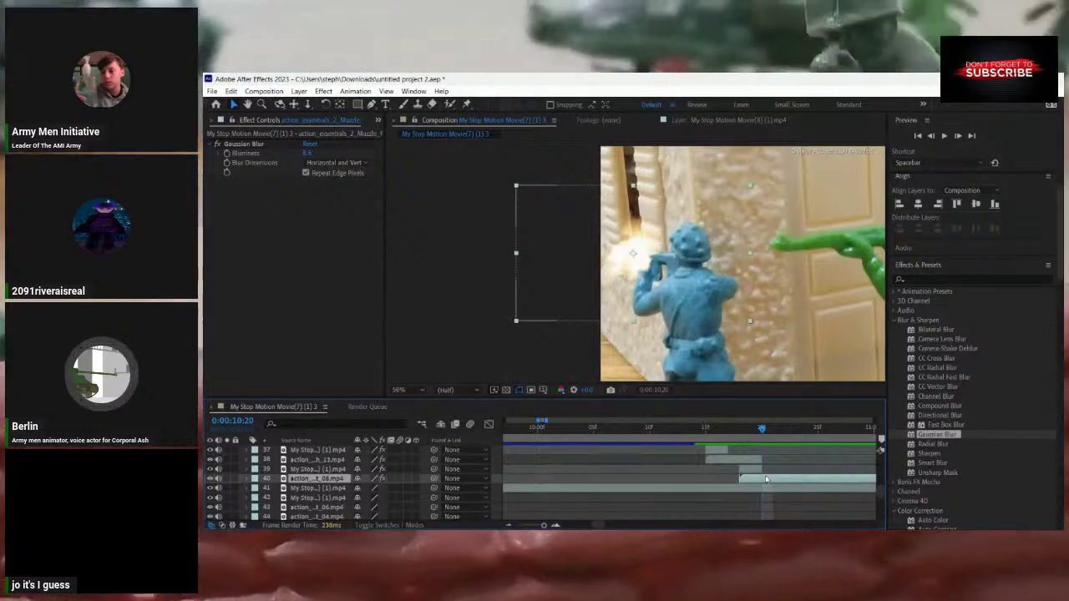
key(ctrl+shift+d)
key(Delete)
click(767, 480)
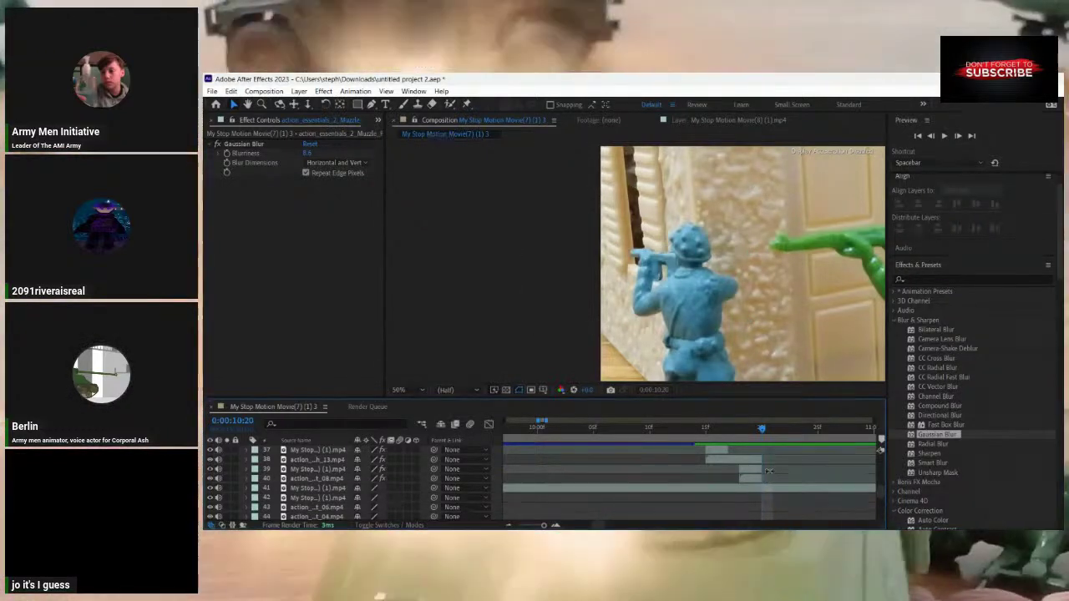
drag(758, 432, 675, 446)
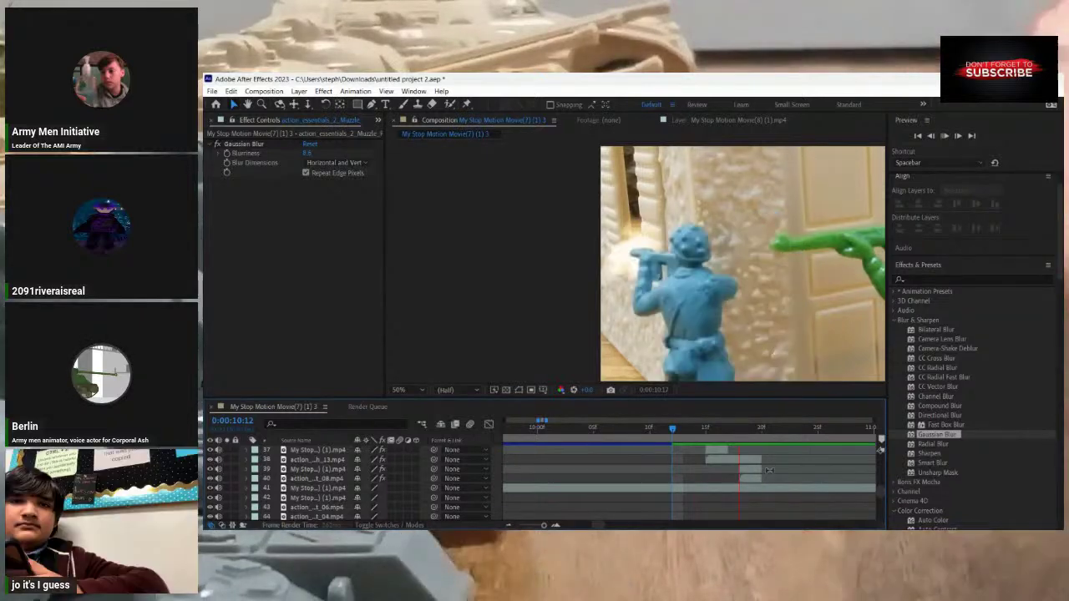
key(space)
Go back to frame 0:00:06:02 and preview the firing sequence from there.
drag(690, 430, 497, 428)
drag(489, 424, 493, 448)
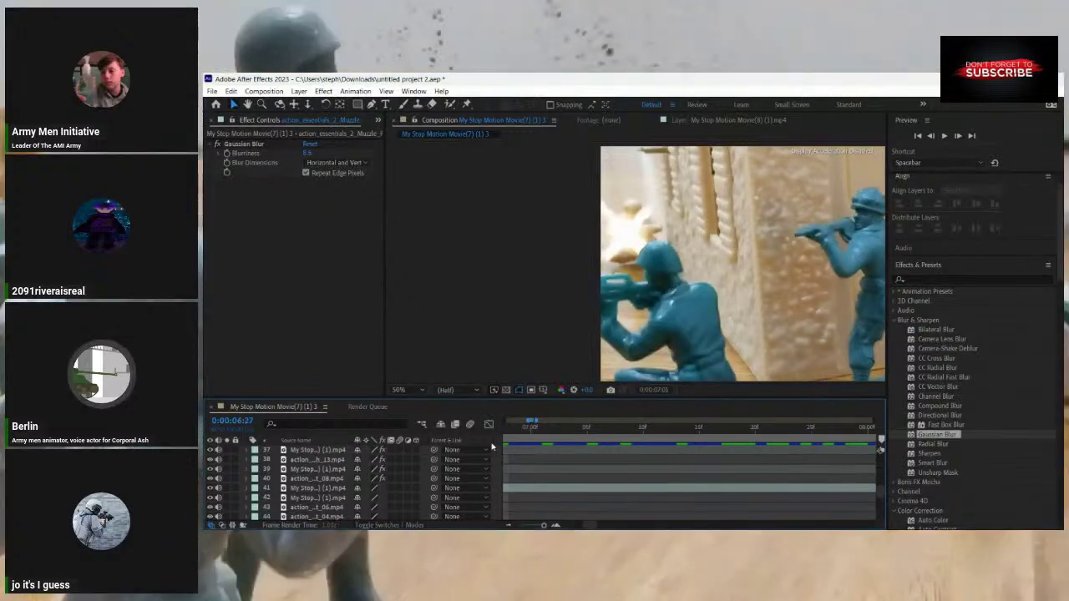
drag(622, 462, 504, 482)
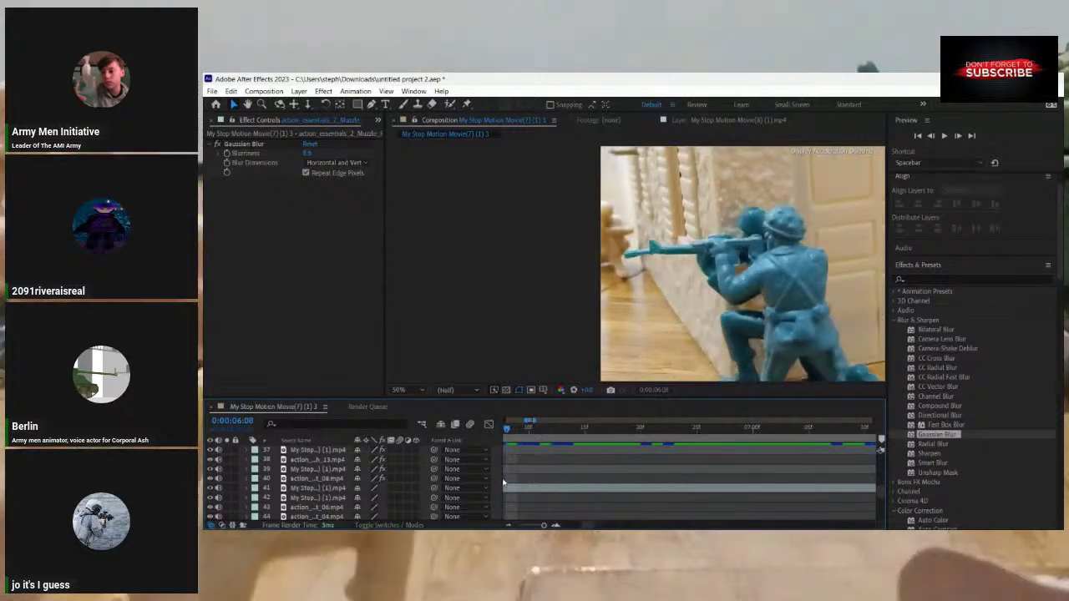
key(Page_Up)
key(Page_Up)
key(Page_Up)
key(Page_Up)
key(Page_Up)
key(Page_Up)
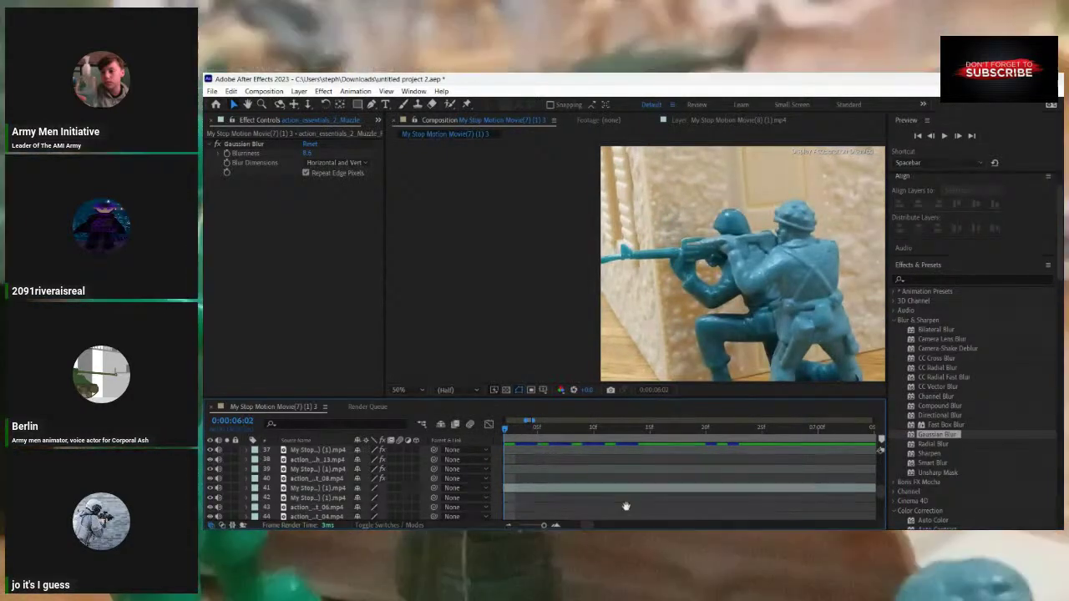
key(space)
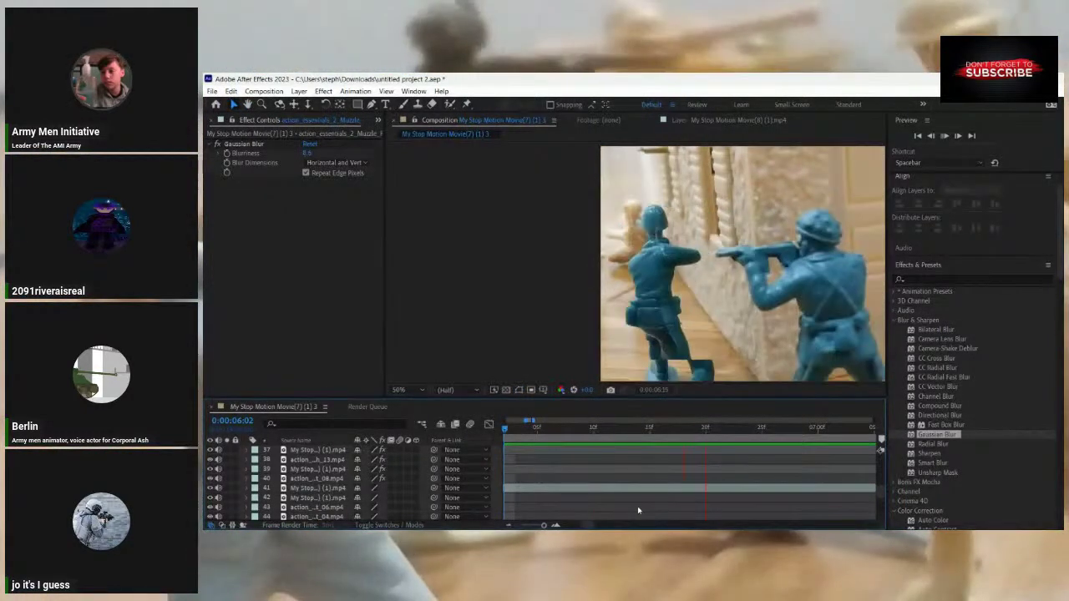
key(space)
Bring the earlier muzzle flash layers into view and replay the sequence from just after the six-second mark.
scroll(639, 511, up, 9)
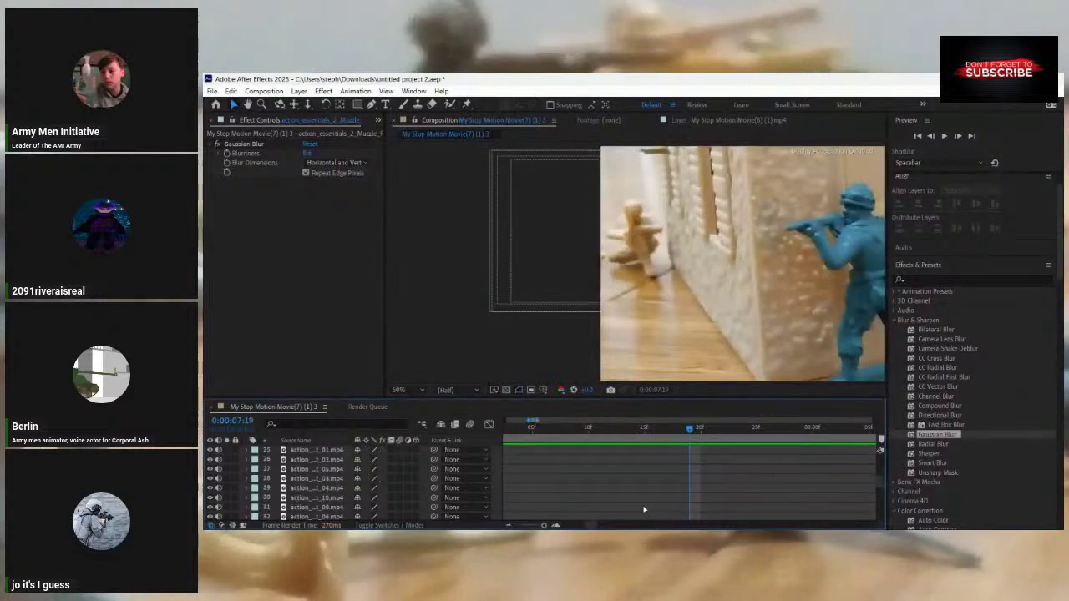
scroll(586, 509, down, 2)
drag(691, 431, 468, 481)
scroll(468, 483, left, 3)
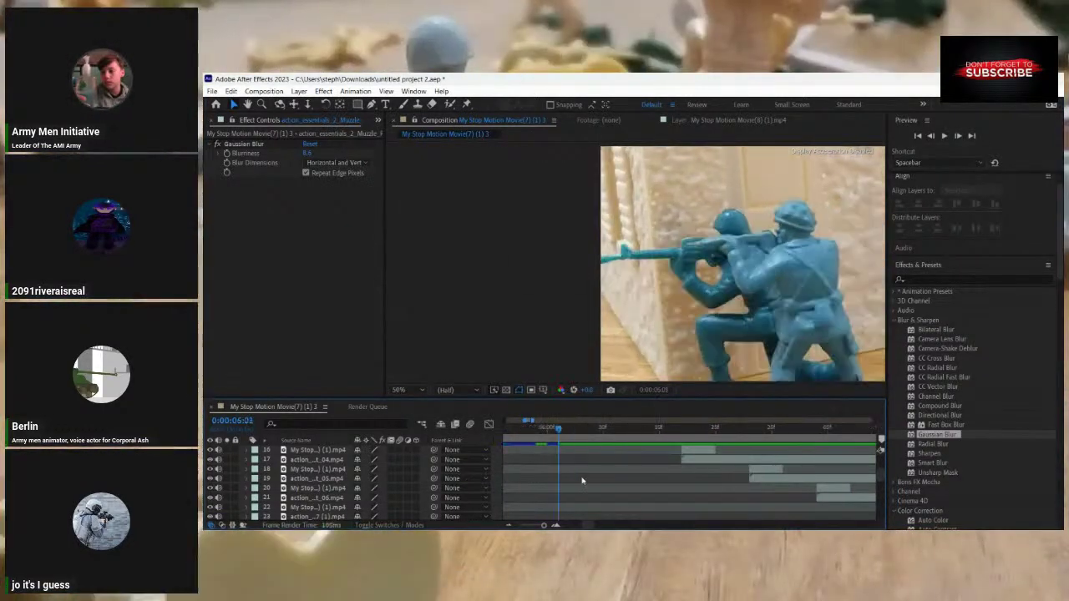
key(space)
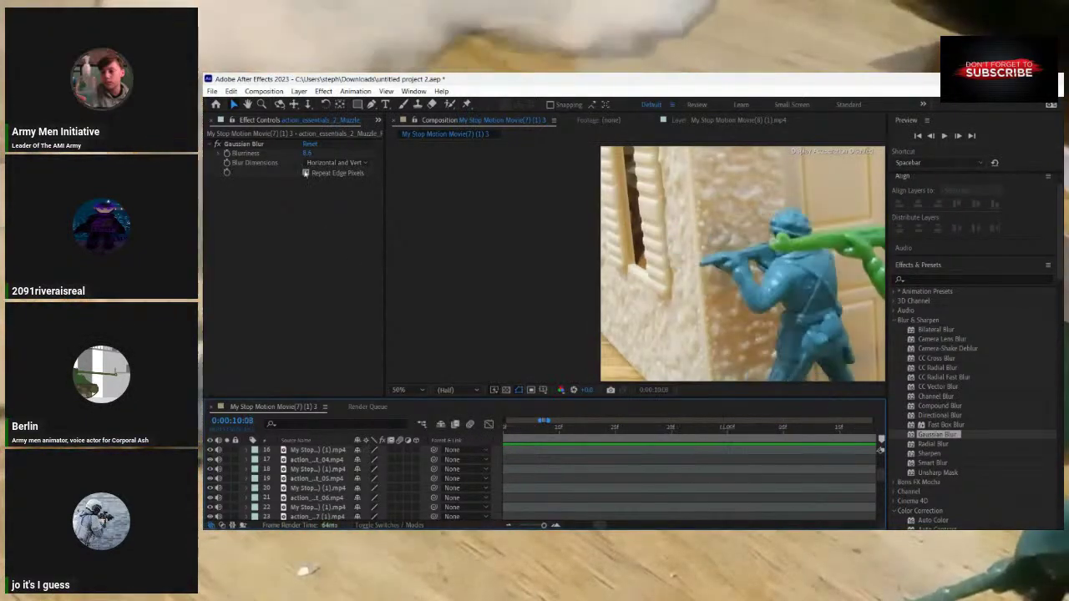
Pan the composition view to show both the blue and green soldiers and preview from 0:00:10:08.
key(h)
drag(808, 268, 616, 272)
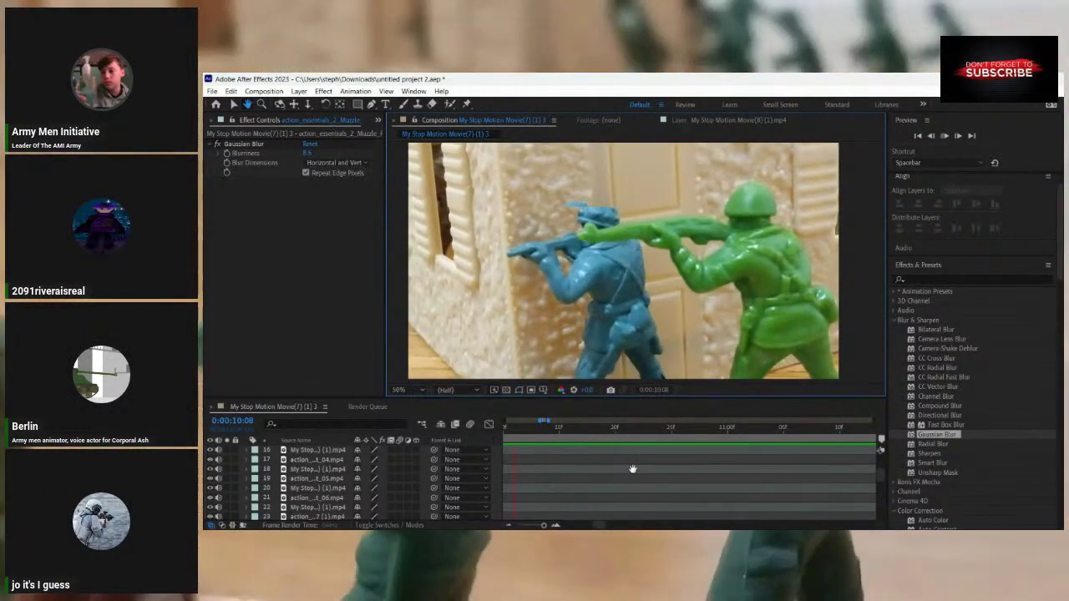
key(space)
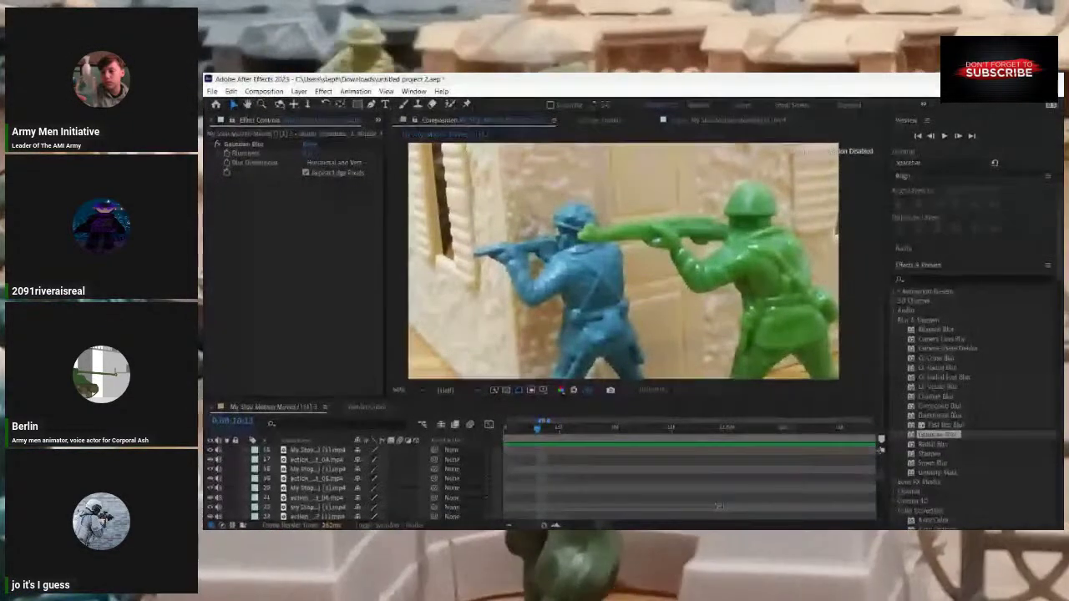
Add the Muzzle Flash Straight 08 clip as layer 19 starting at frame 0:00:10:24 and set its blending mode to Screen.
drag(597, 448, 615, 468)
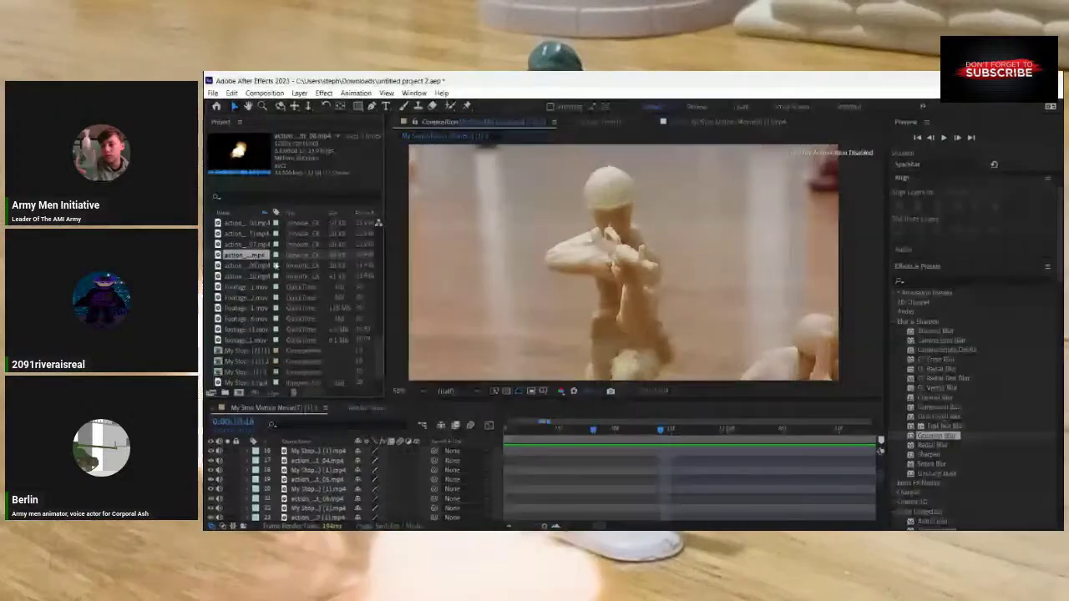
drag(261, 255, 689, 469)
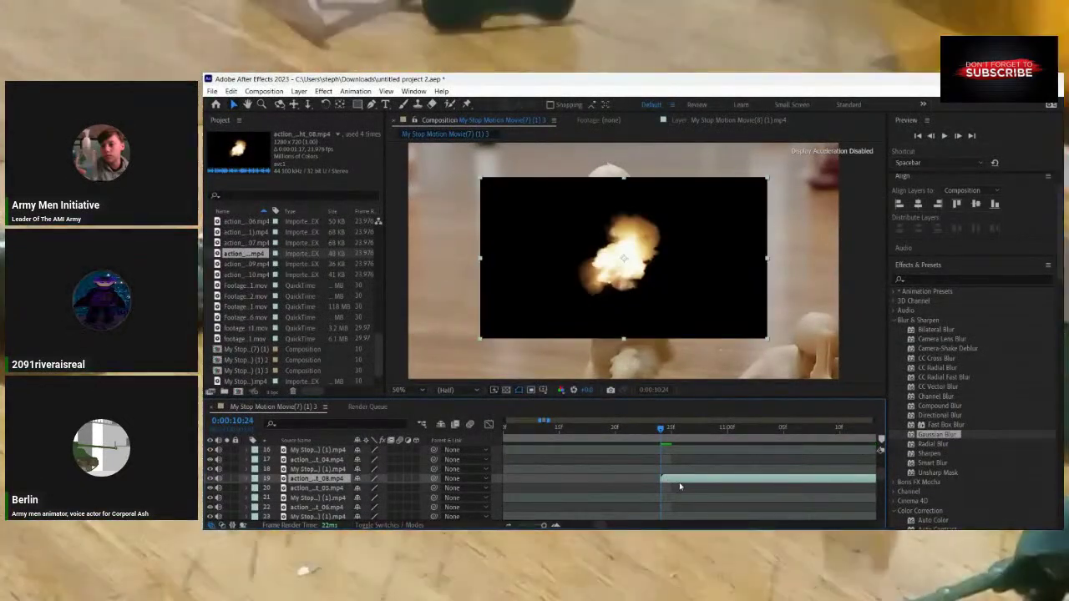
drag(951, 171, 952, 207)
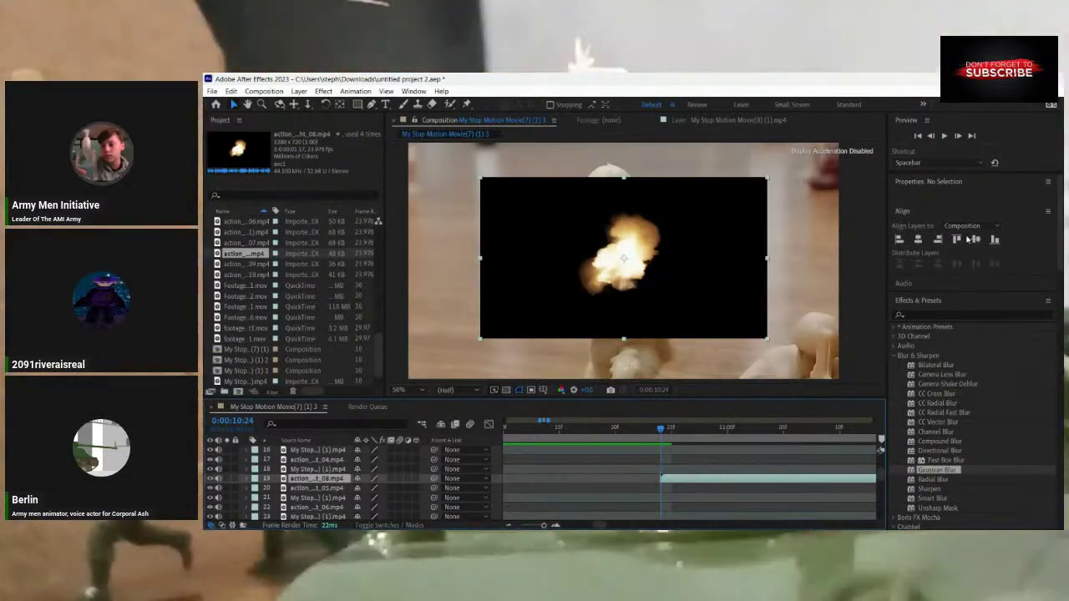
click(946, 475)
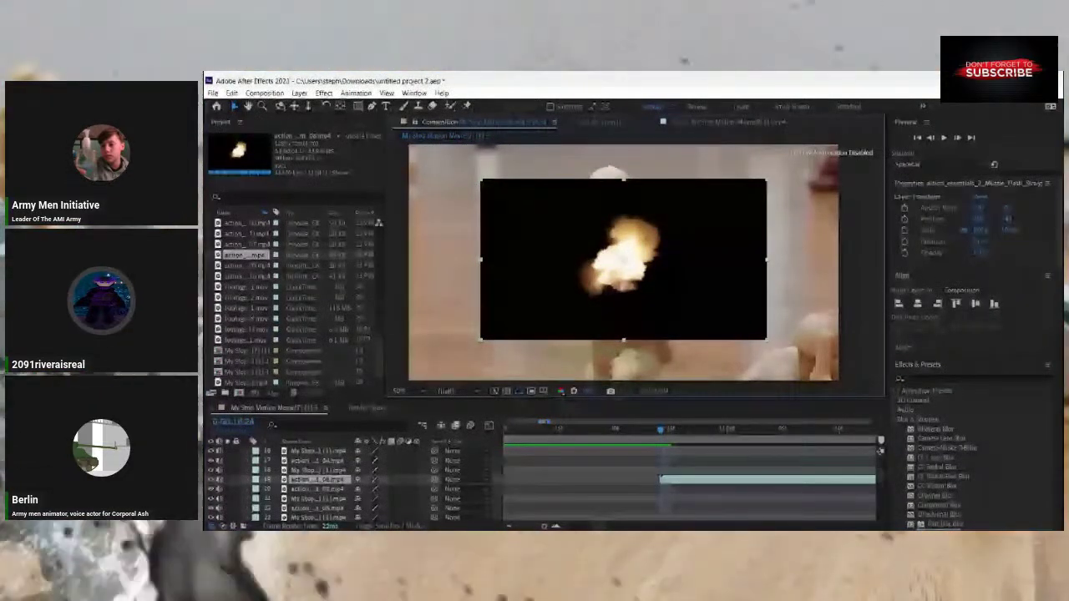
right_click(729, 267)
mouse_move(773, 329)
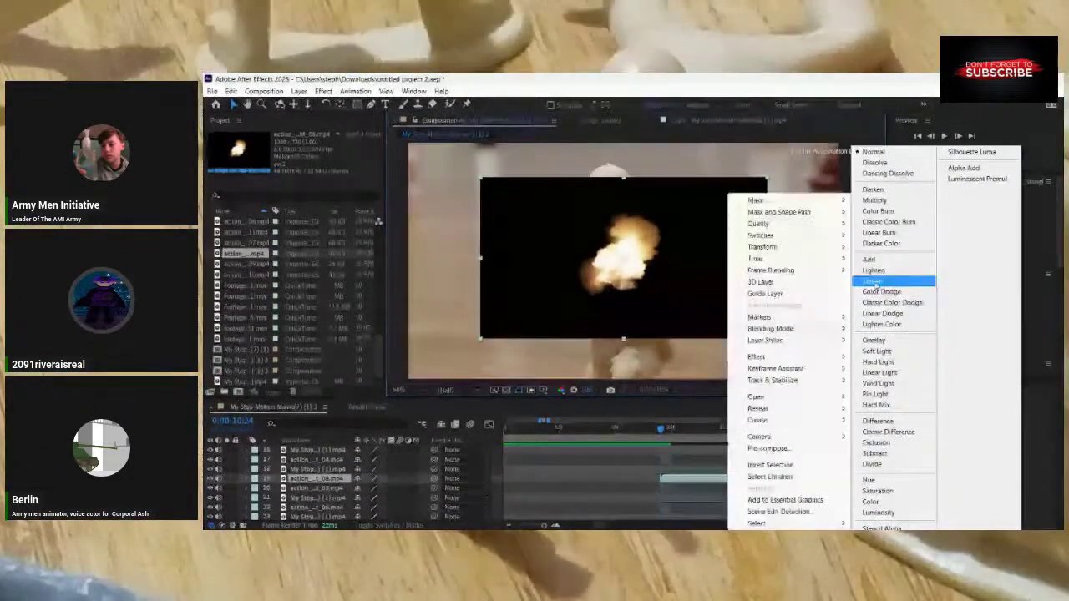
click(876, 283)
Enlarge muzzle flash layer 19 to about 158.4 by 183.3% and position it in front of the tan soldier's gun at 1108, 572.
drag(481, 342, 397, 410)
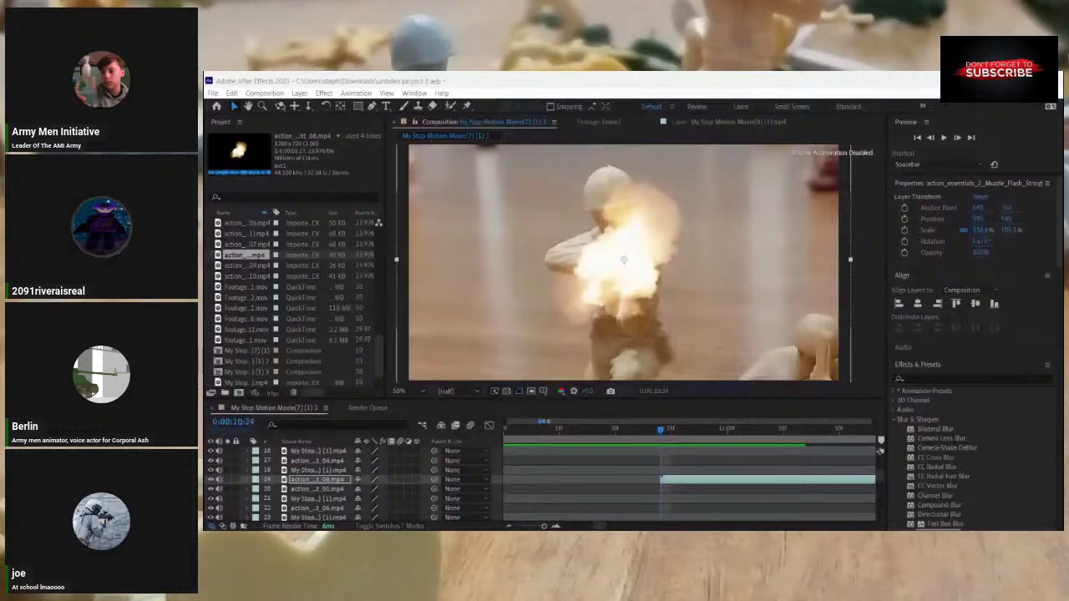
drag(622, 242, 664, 253)
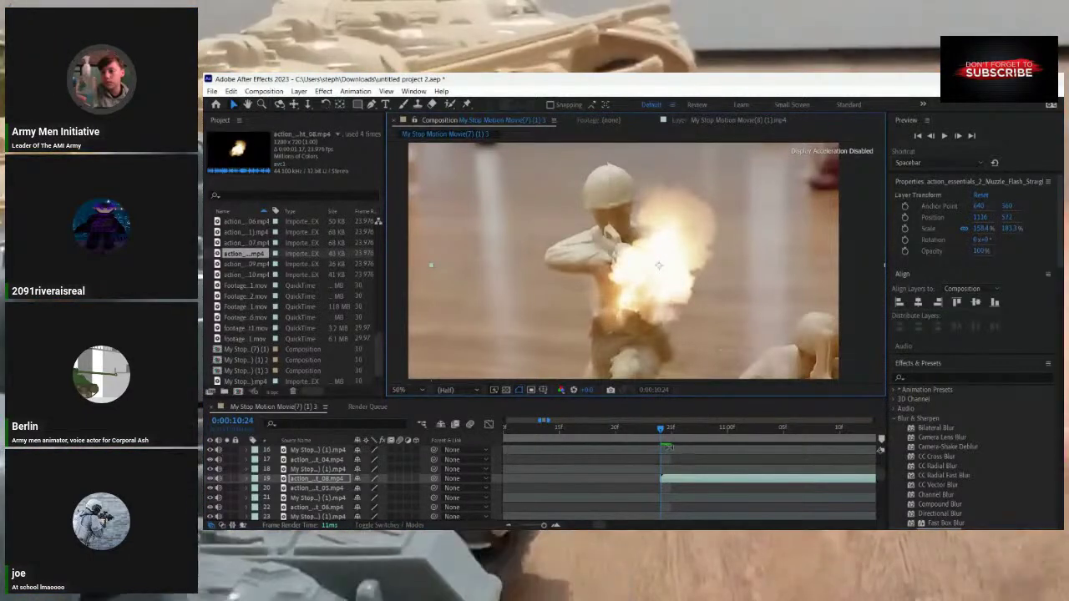
key(Page_Up)
key(Page_Down)
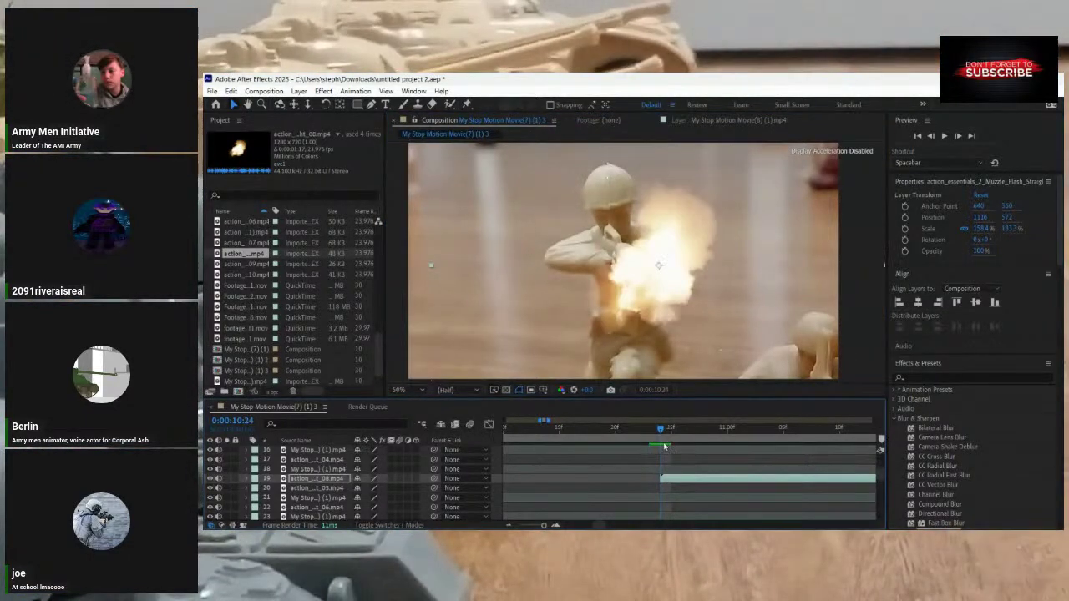
key(Page_Up)
key(Page_Down)
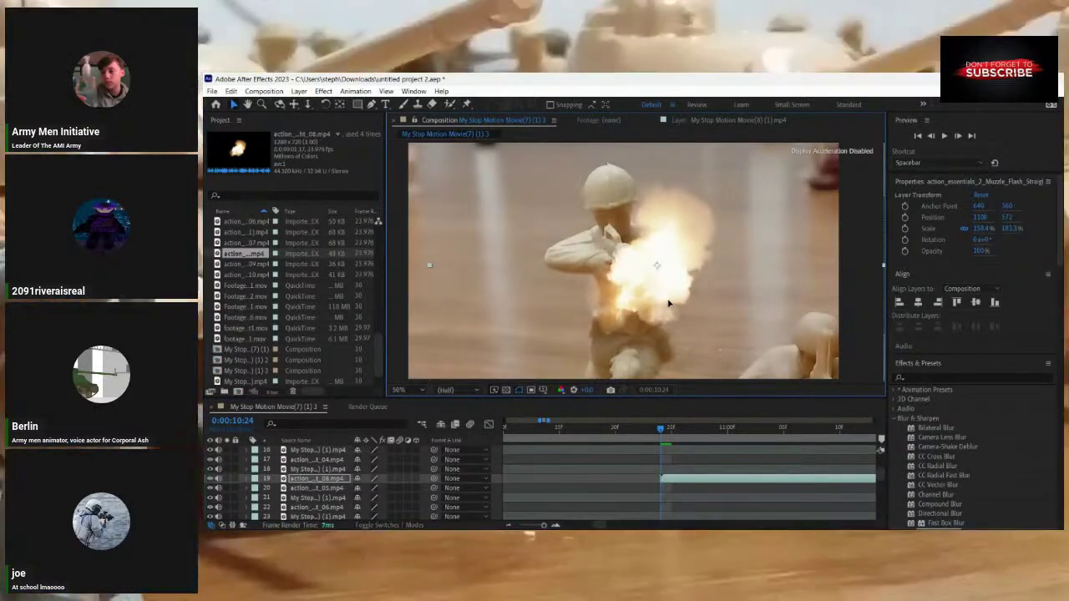
key(shift+Left)
key(Left)
key(Left)
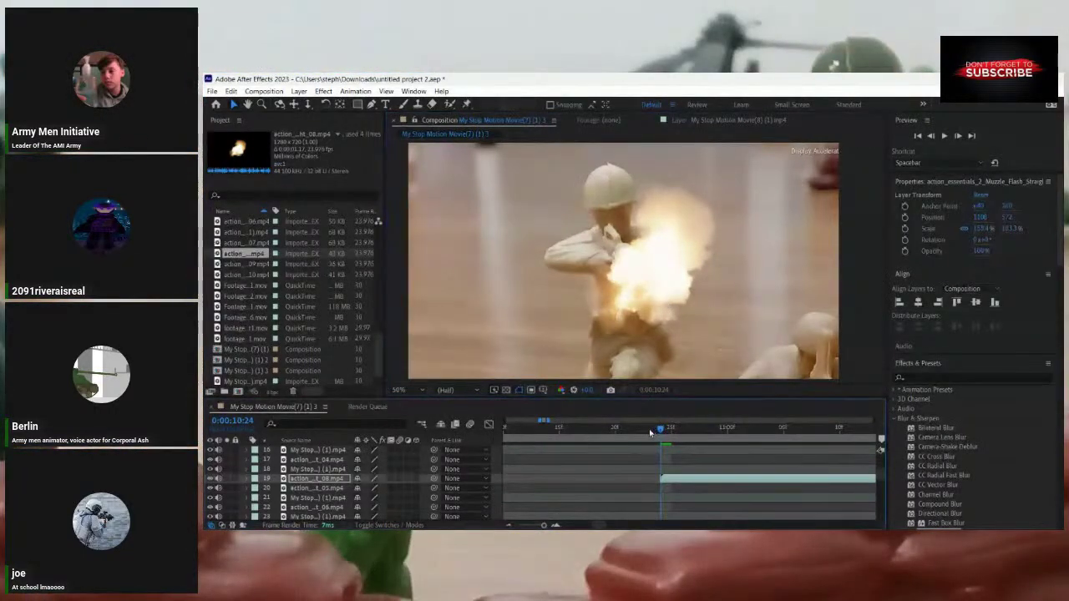
Step through the frames around muzzle flash layer 19, up to 0:00:11:03, to examine the flash timing against the tan soldier's movement.
key(Page_Up)
drag(655, 434, 759, 478)
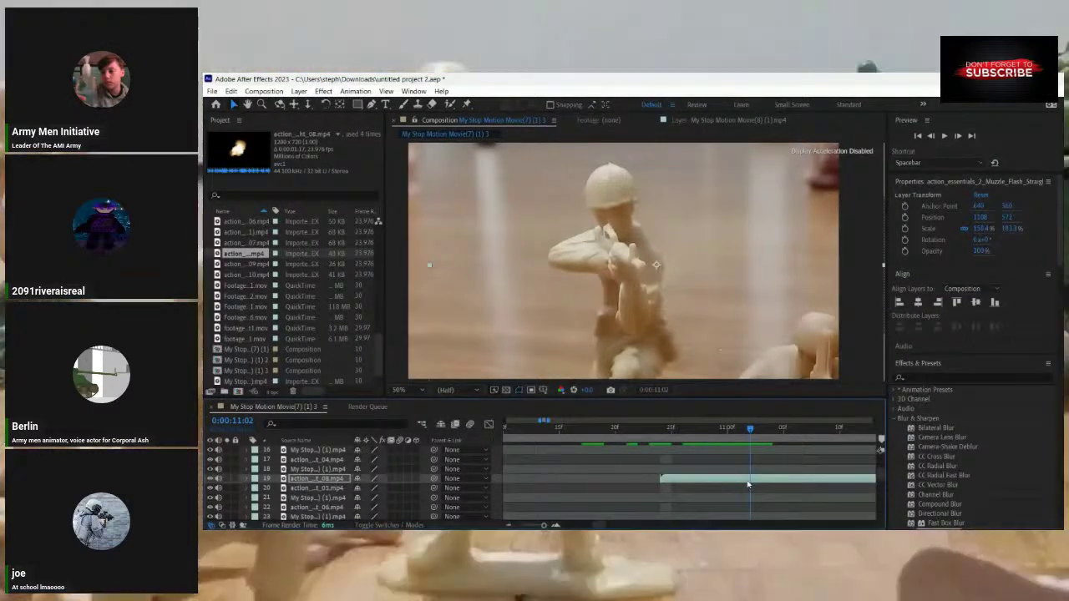
drag(748, 484, 689, 486)
key(Page_Down)
key(Page_Down)
key(Page_Down)
key(Page_Down)
key(Page_Down)
key(Page_Down)
key(Page_Down)
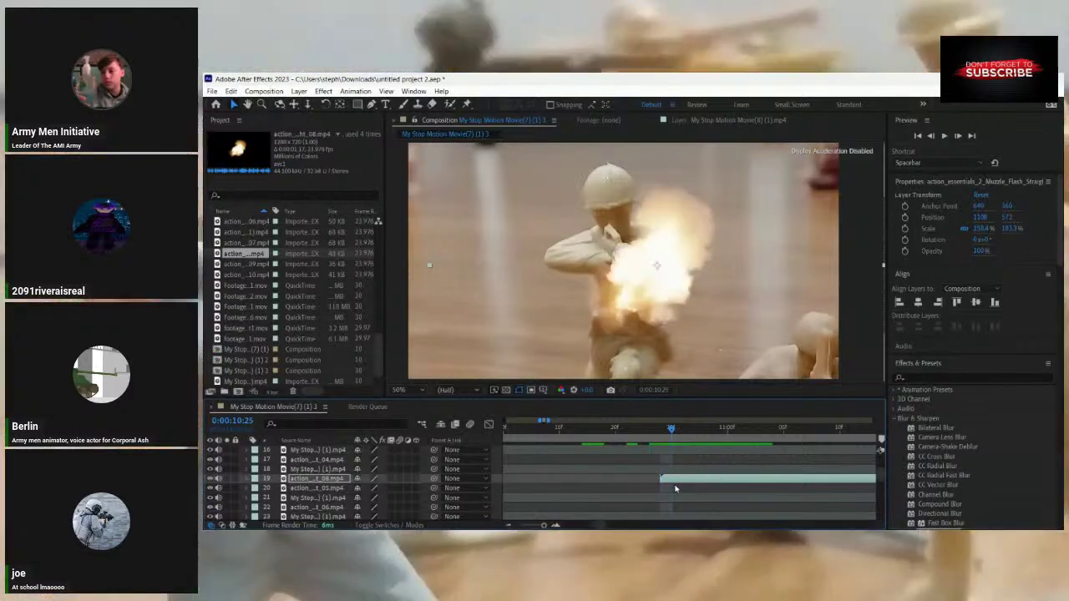
key(Page_Down)
key(Page_Up)
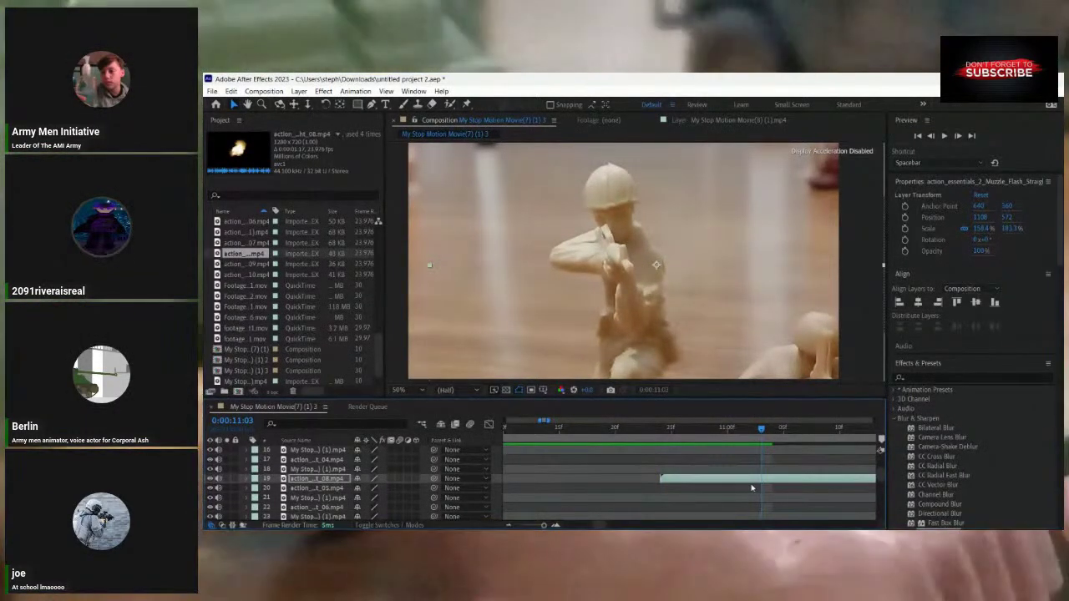
Split muzzle flash layer 19 at 0:00:11:03 and delete the part after that frame.
key(ctrl+shift+d)
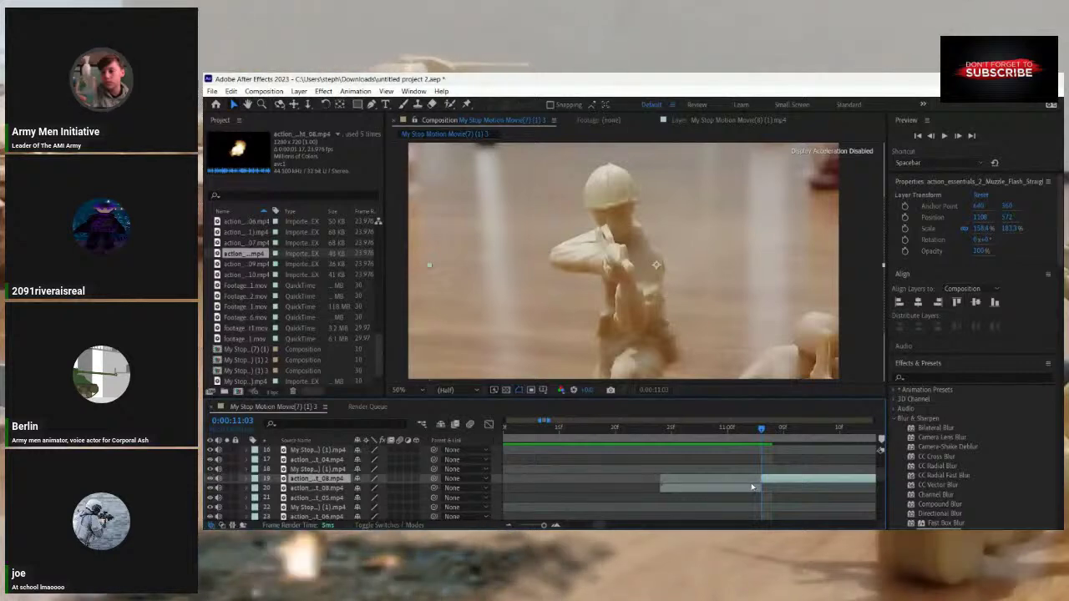
key(Delete)
click(254, 244)
click(249, 253)
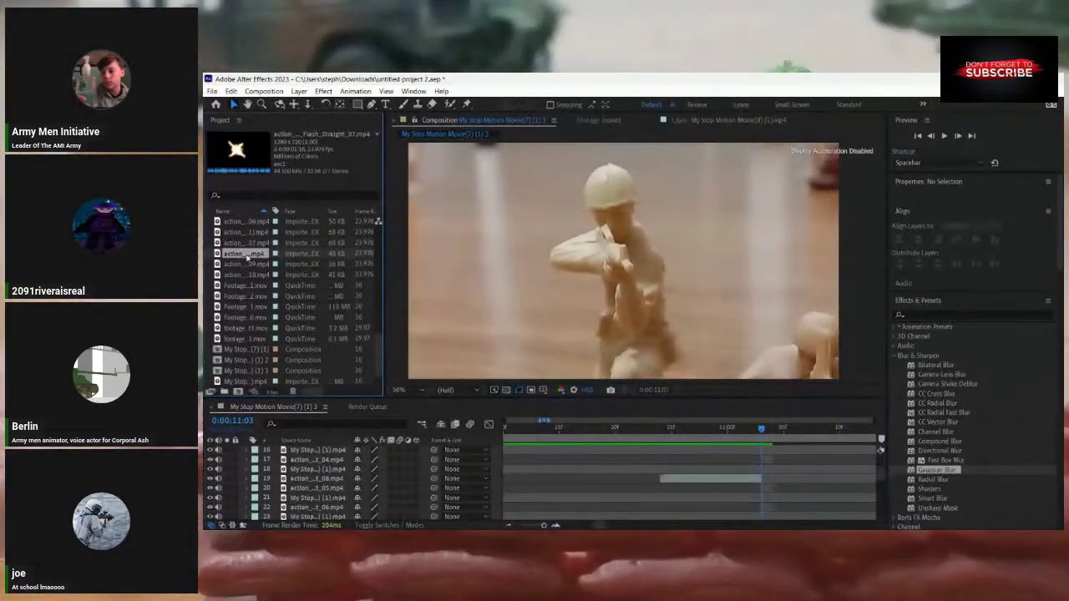
click(247, 263)
click(245, 254)
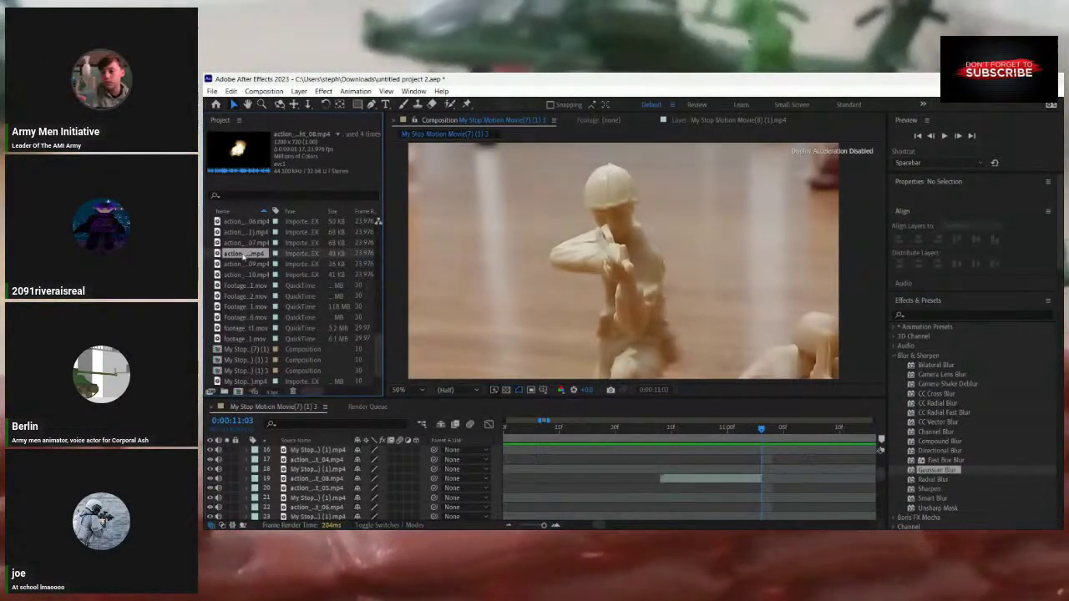
drag(245, 254, 780, 491)
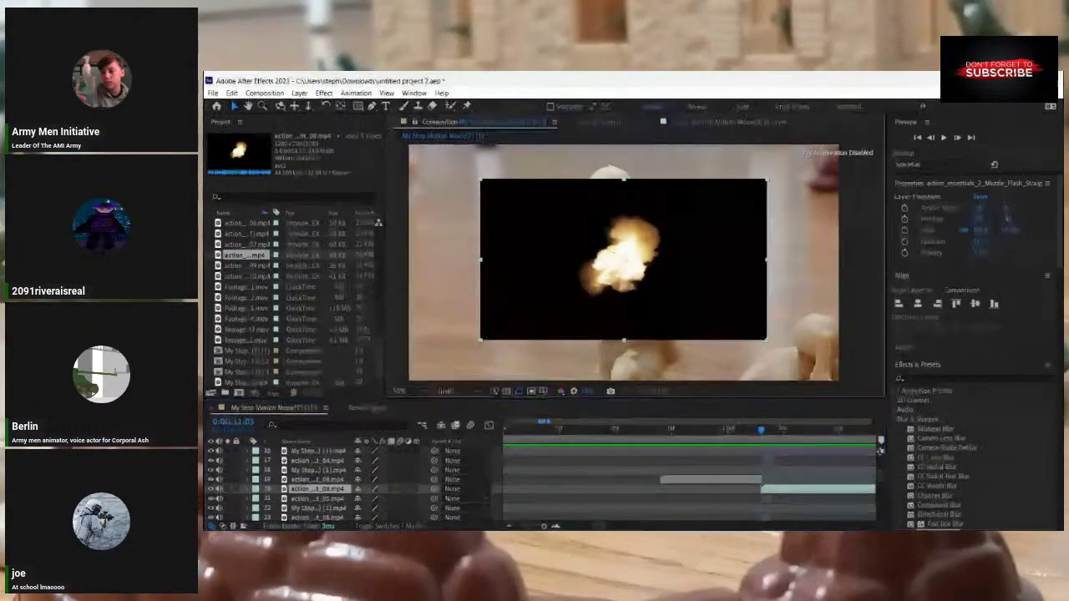
click(748, 480)
drag(717, 431, 765, 462)
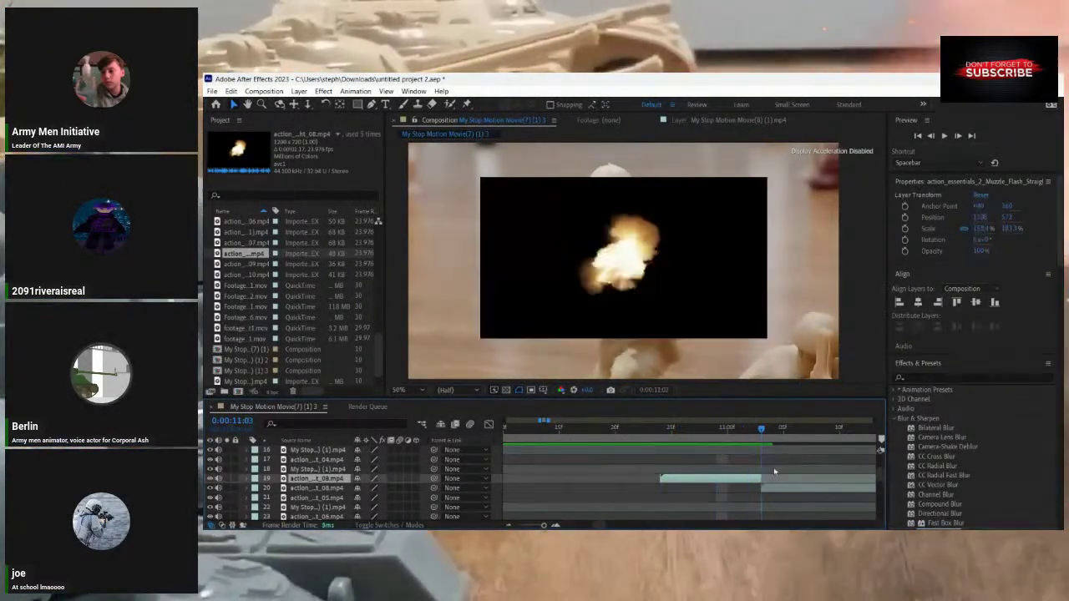
click(768, 489)
key(Delete)
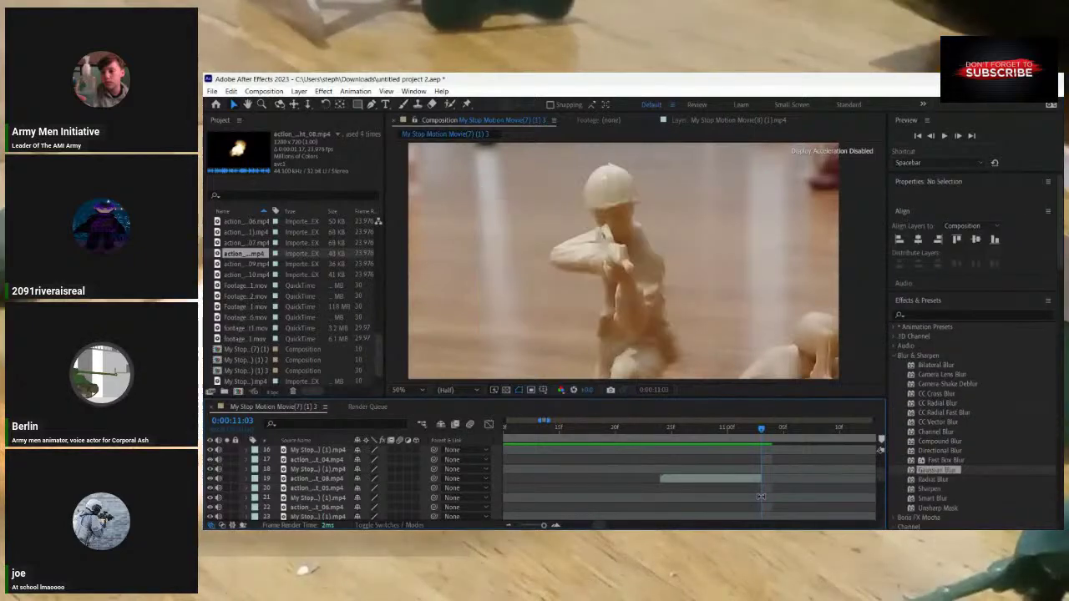
Add the Muzzle Flash Straight 10 clip as layer 20 starting at frame 0:00:11:03 and set its blending mode to Screen.
click(250, 245)
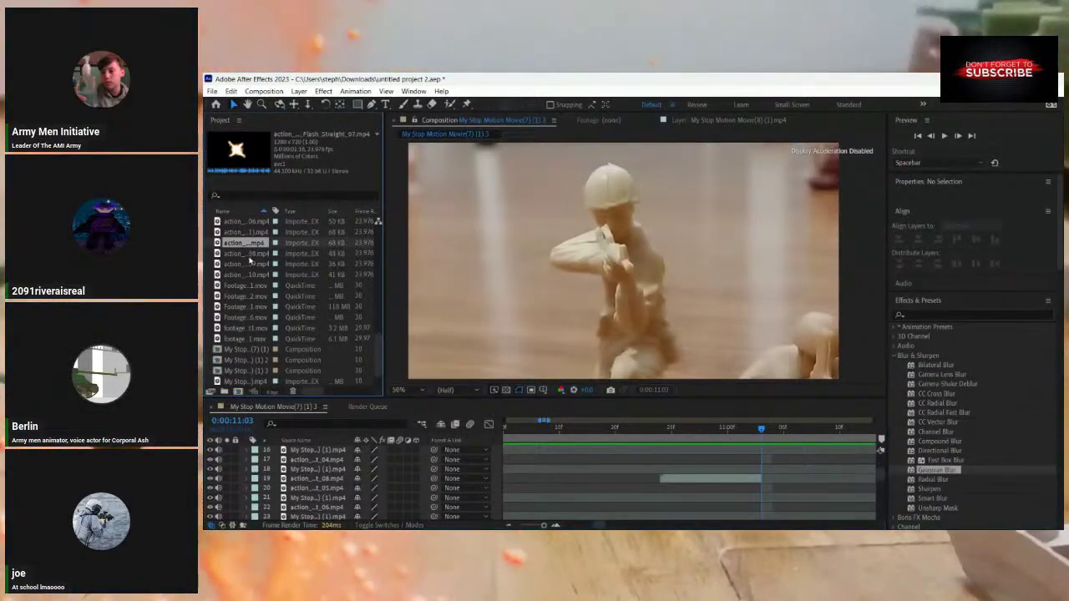
click(250, 264)
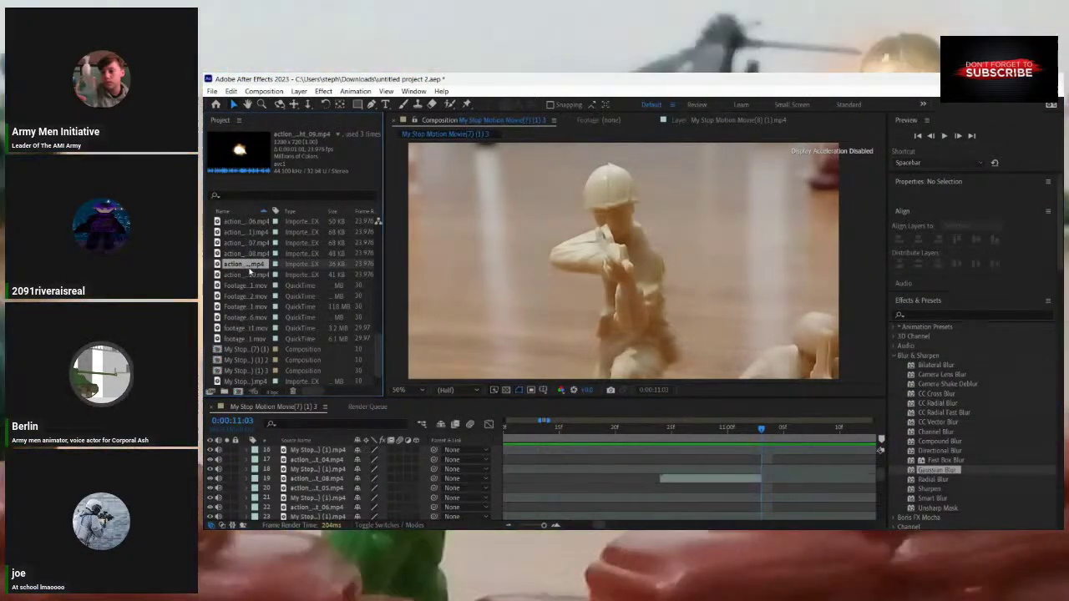
click(249, 274)
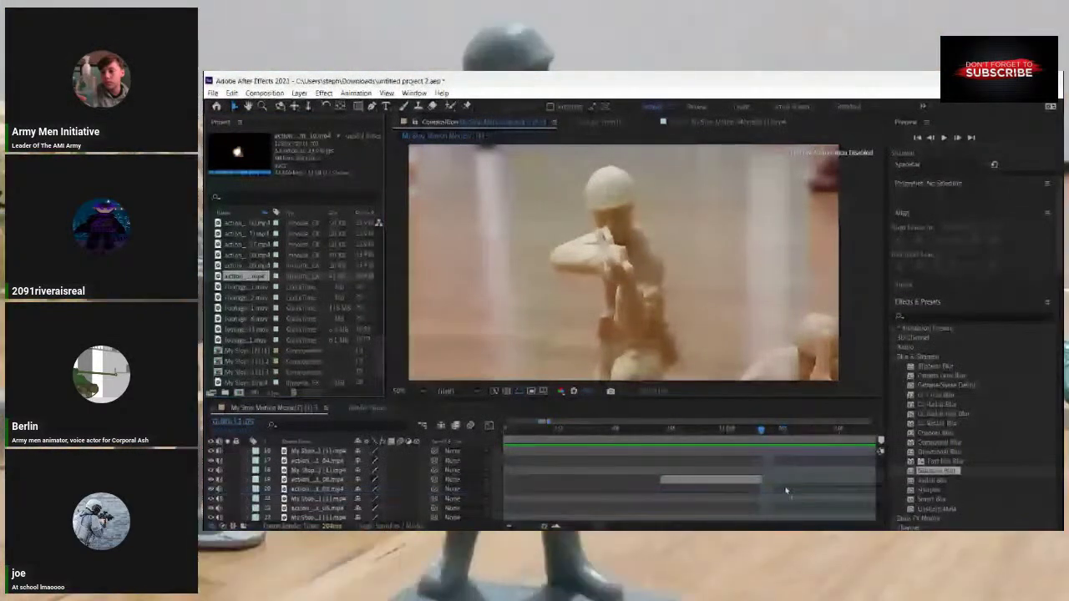
drag(785, 491, 777, 493)
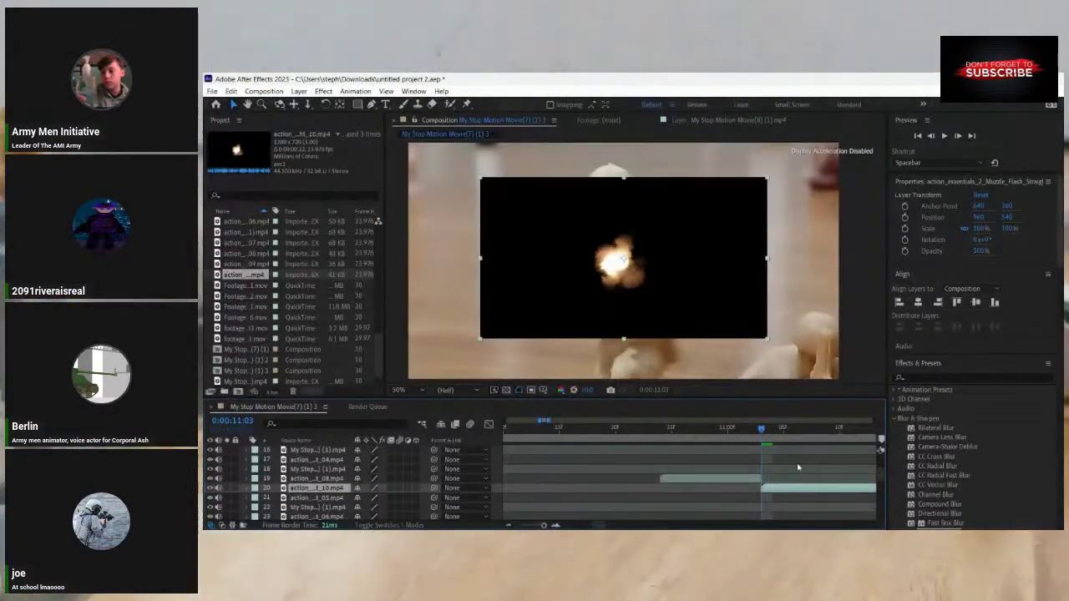
right_click(625, 236)
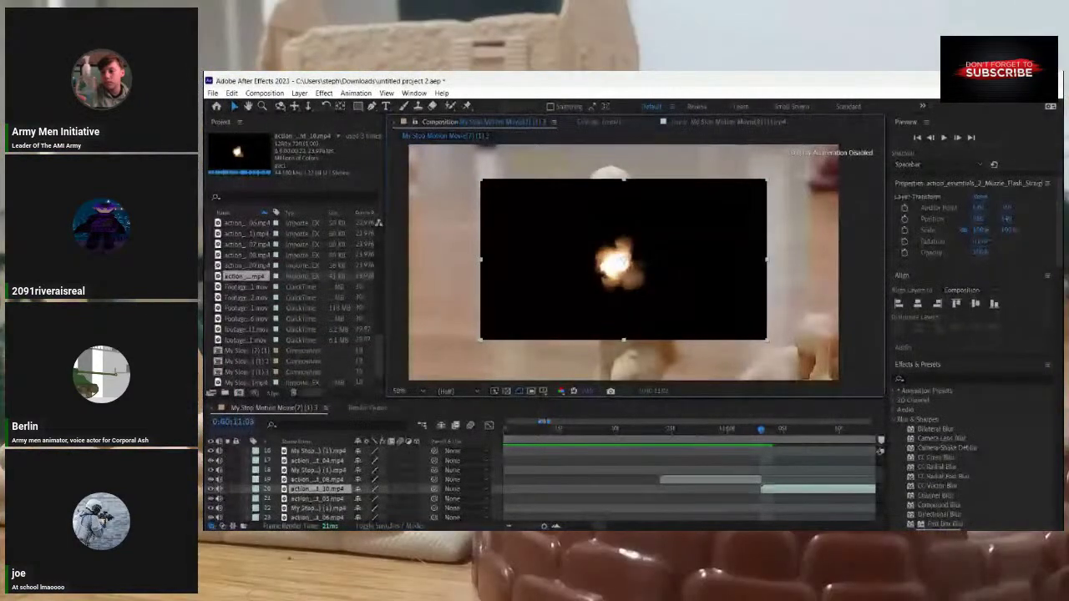
mouse_move(686, 365)
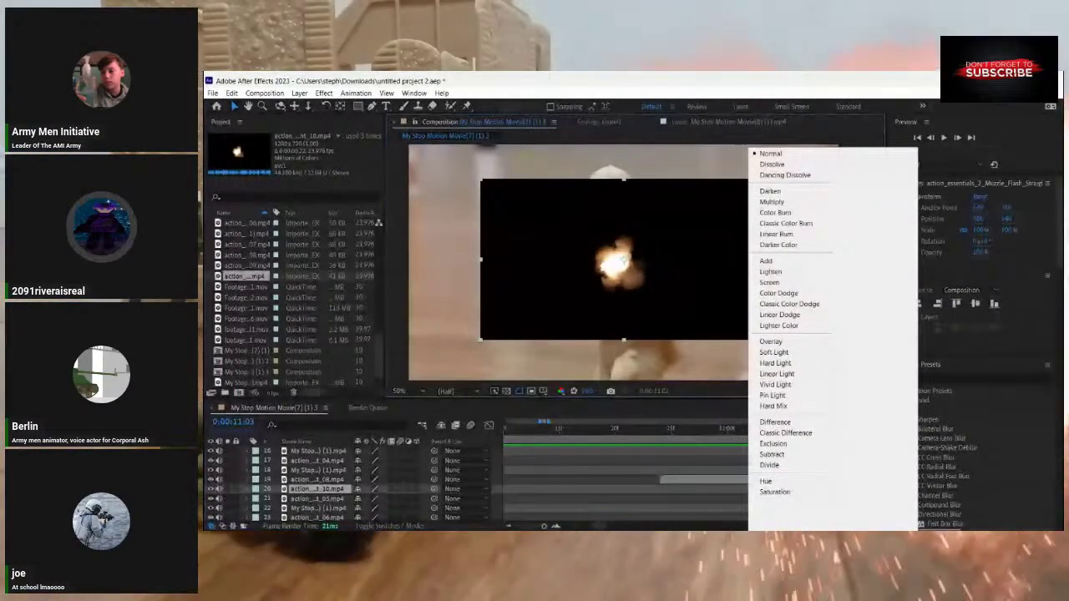
click(770, 285)
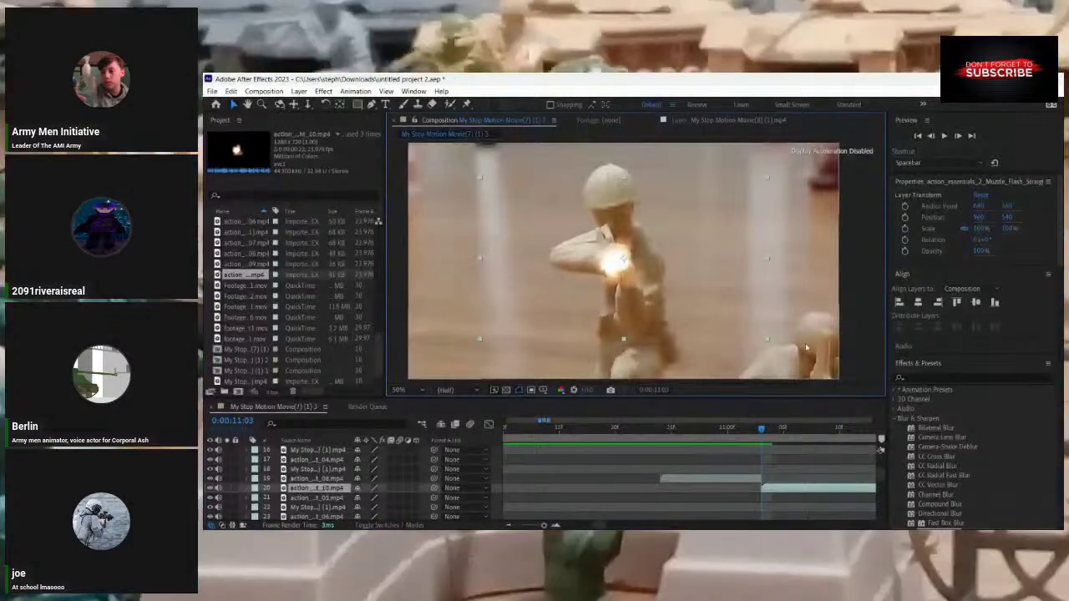
Enlarge muzzle flash layer 20 to about 275 by 325%, position it over the tan soldier's gun at 1102, 518, and check the surrounding frames.
drag(767, 340, 1016, 522)
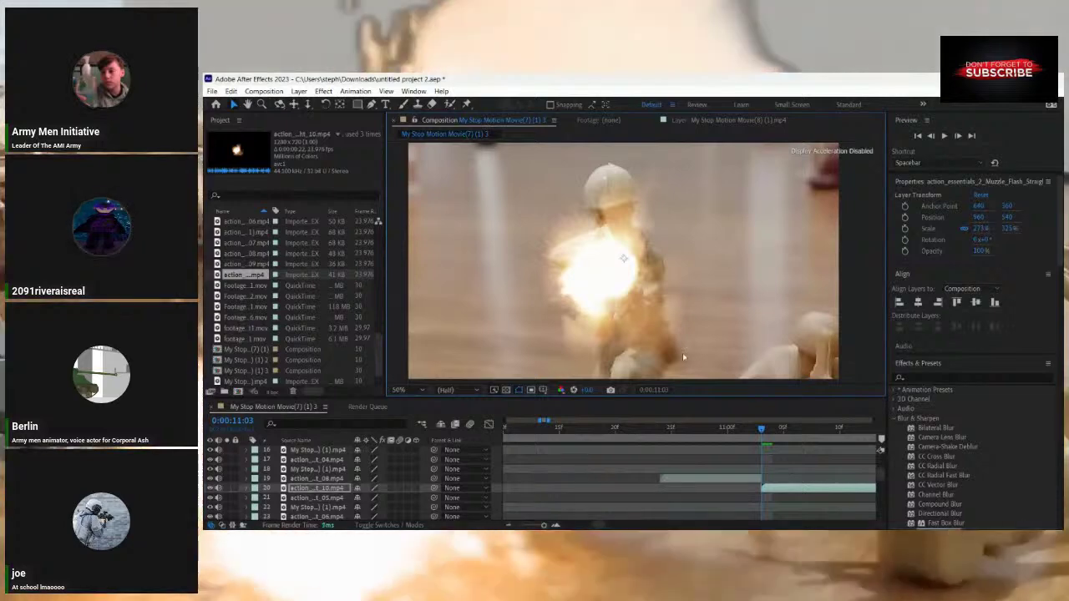
drag(598, 269, 624, 262)
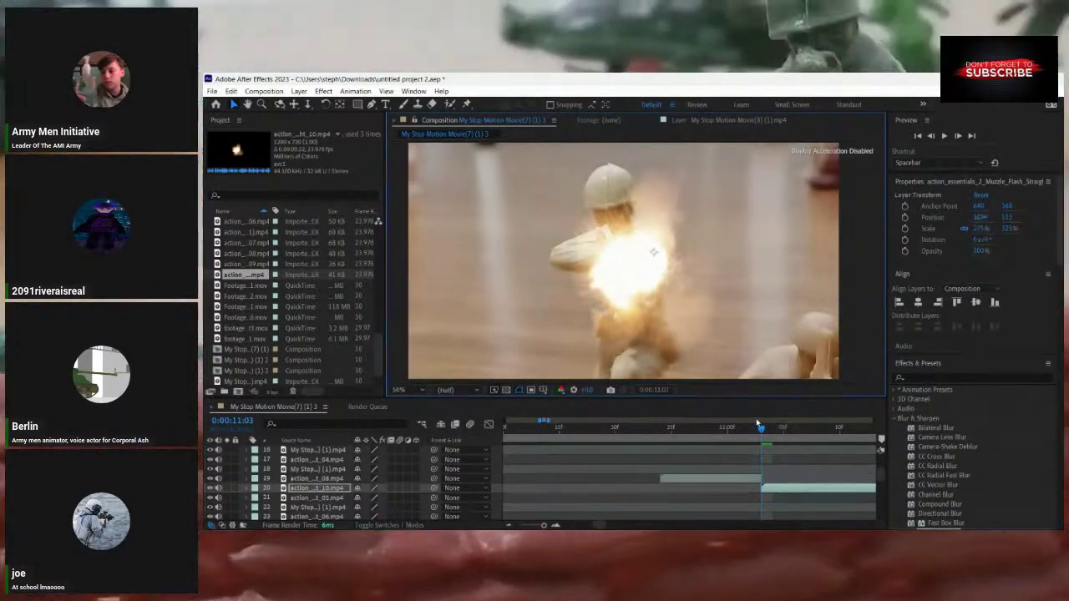
drag(752, 432, 770, 441)
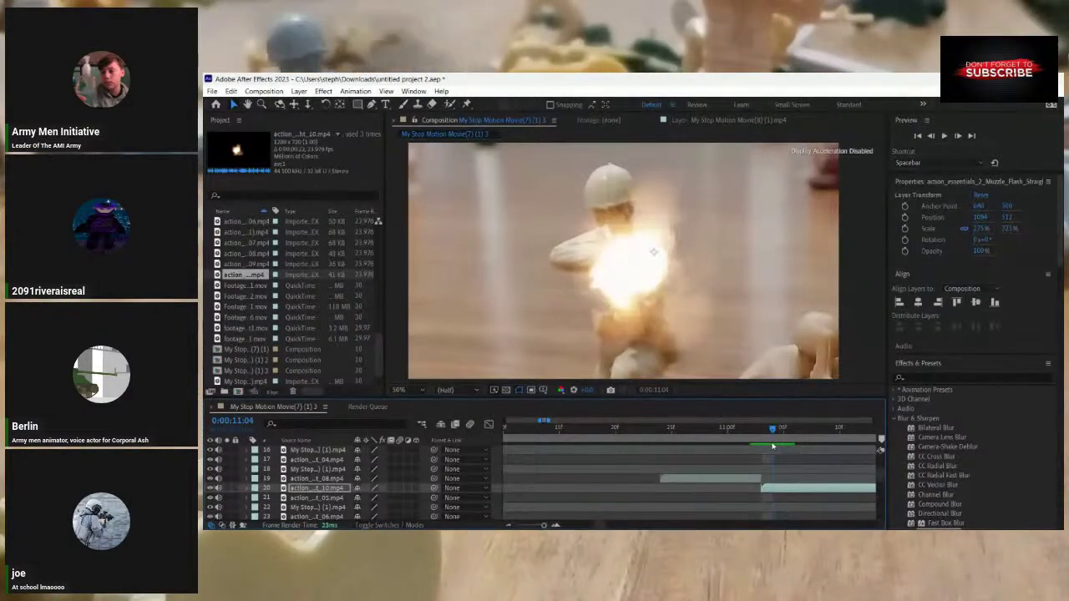
key(space)
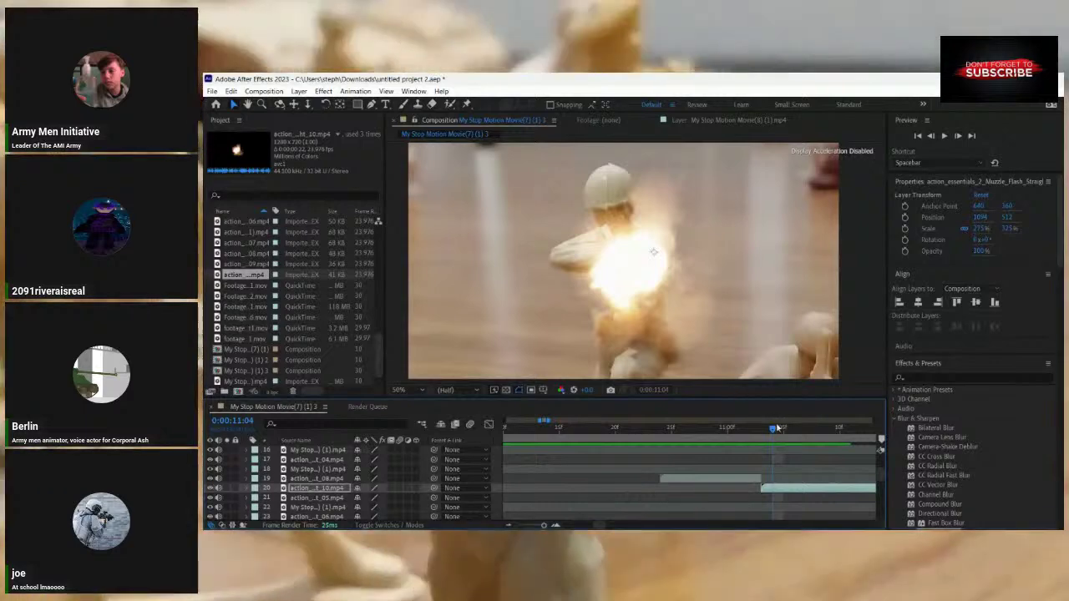
drag(640, 281, 642, 282)
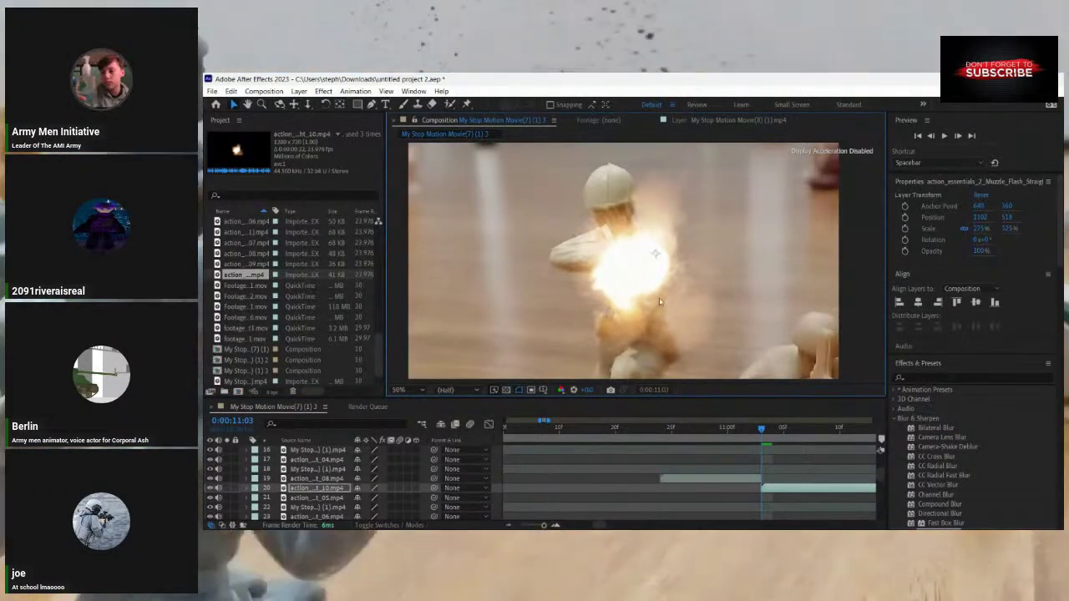
click(803, 465)
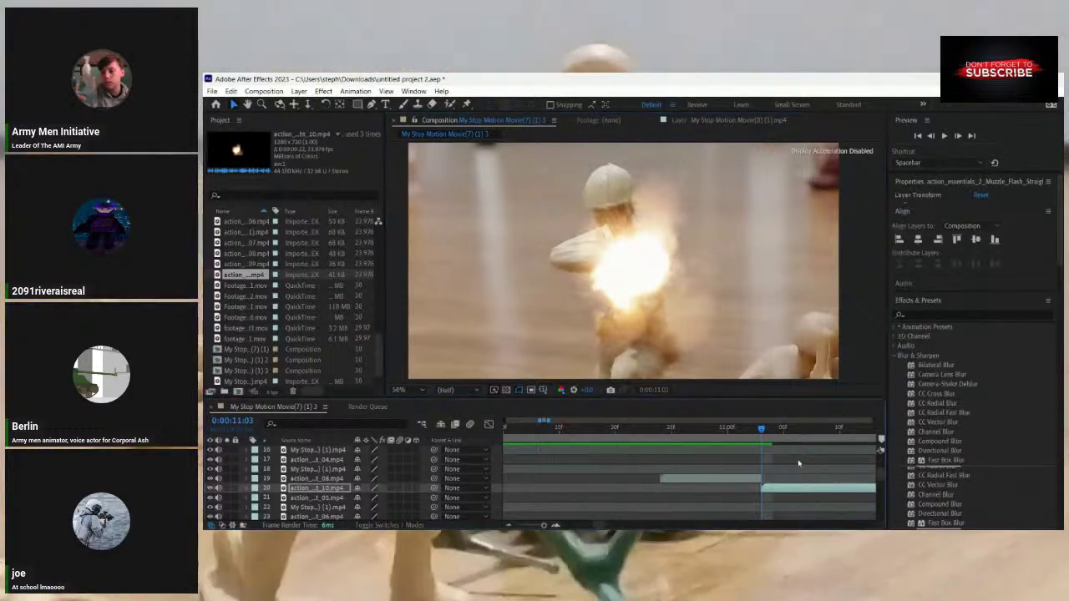
drag(764, 430, 808, 448)
click(260, 286)
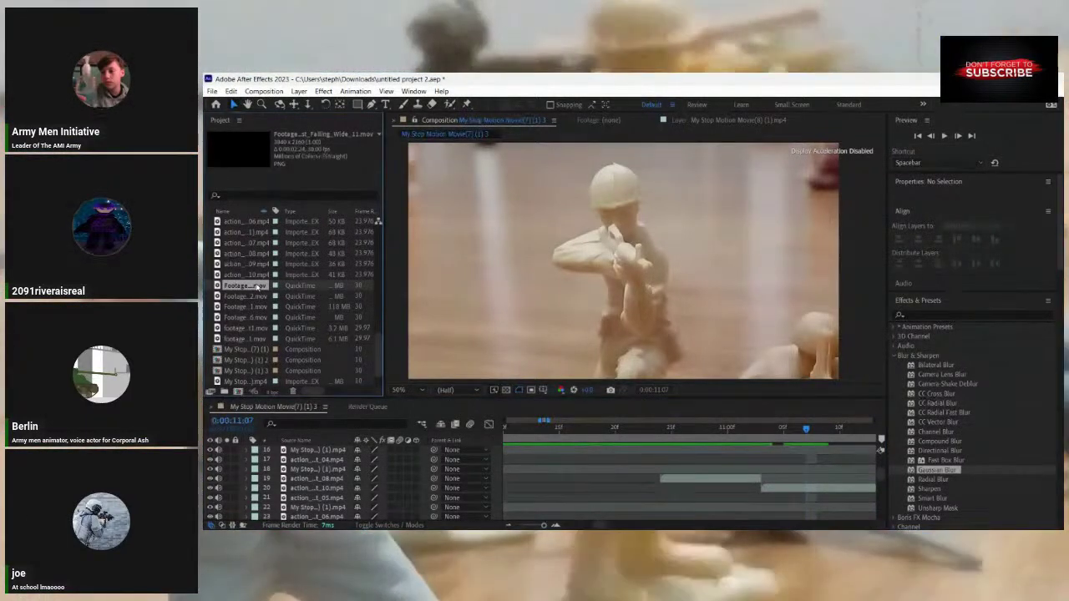
drag(257, 288, 817, 476)
drag(273, 296, 846, 484)
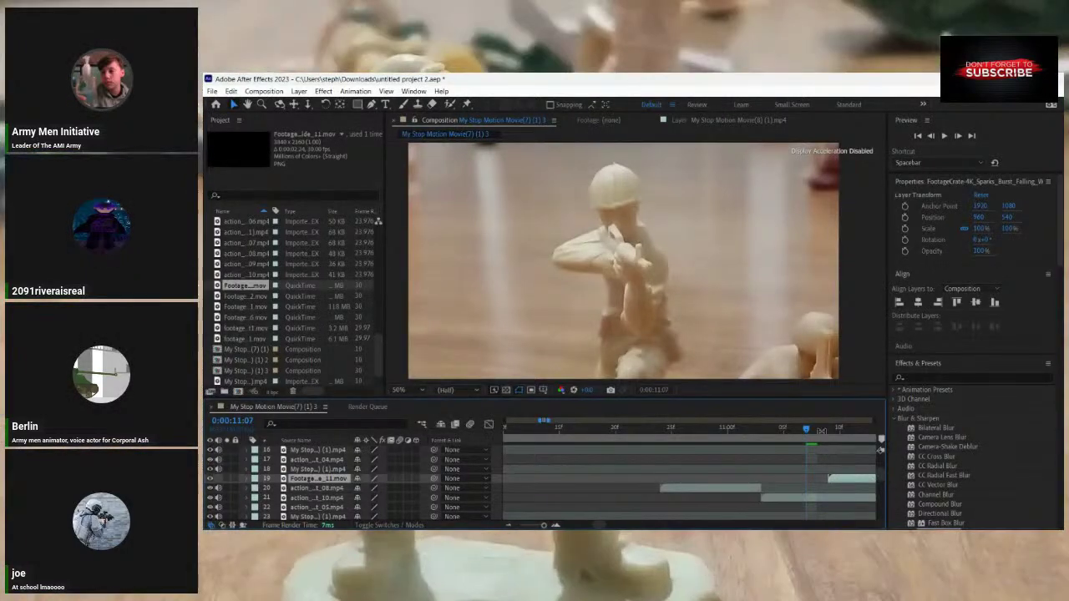
drag(806, 431, 828, 432)
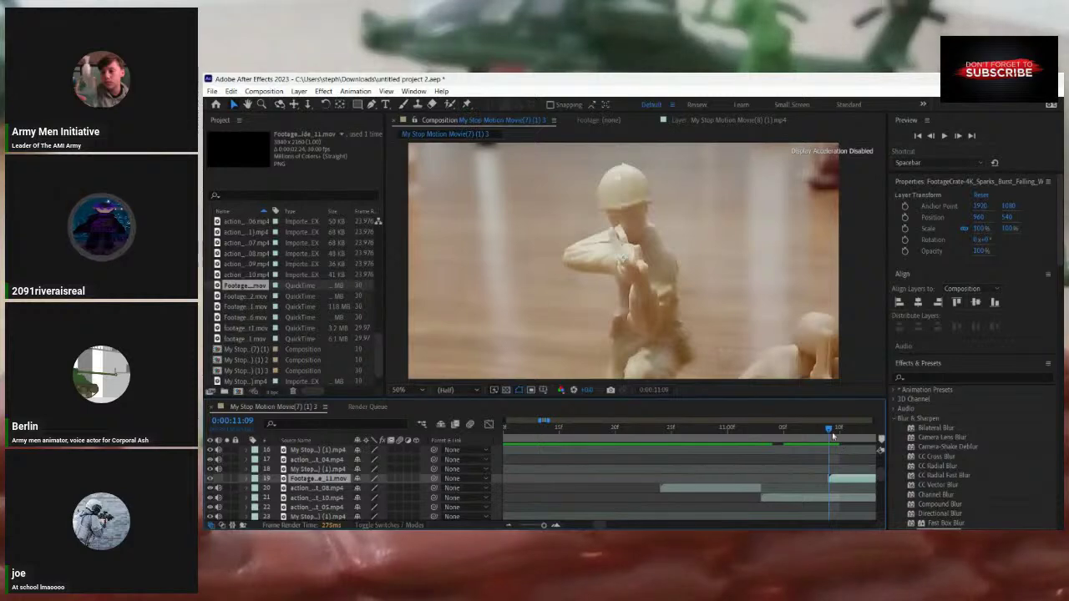
click(821, 432)
drag(822, 435, 800, 477)
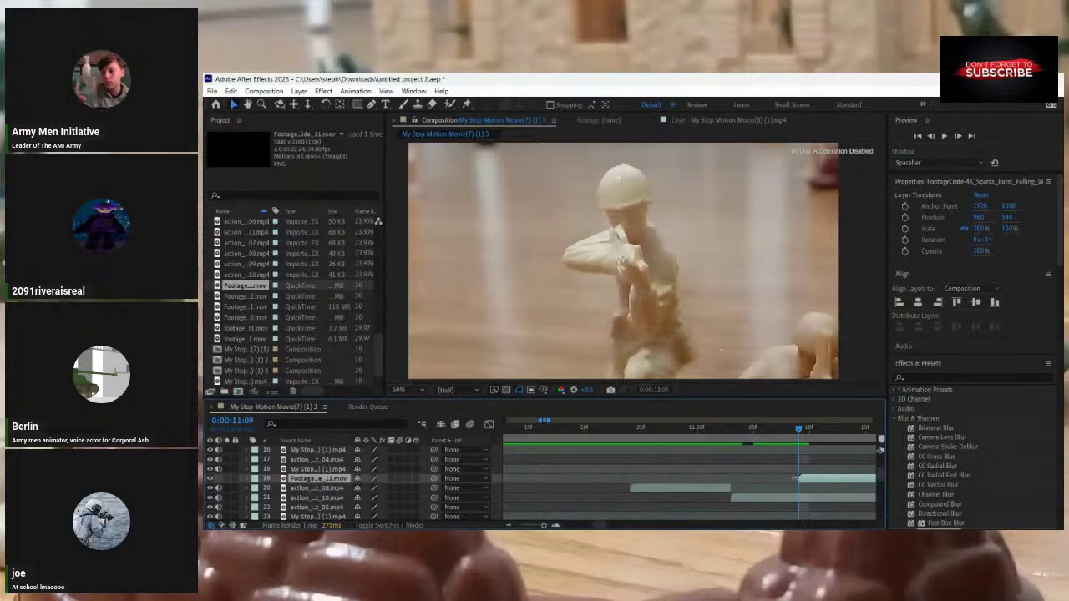
key(Delete)
Add the Muzzle Flash Straight 09 clip as layer 18 starting at frame 0:00:11:09 and set its blending mode to Screen.
click(243, 272)
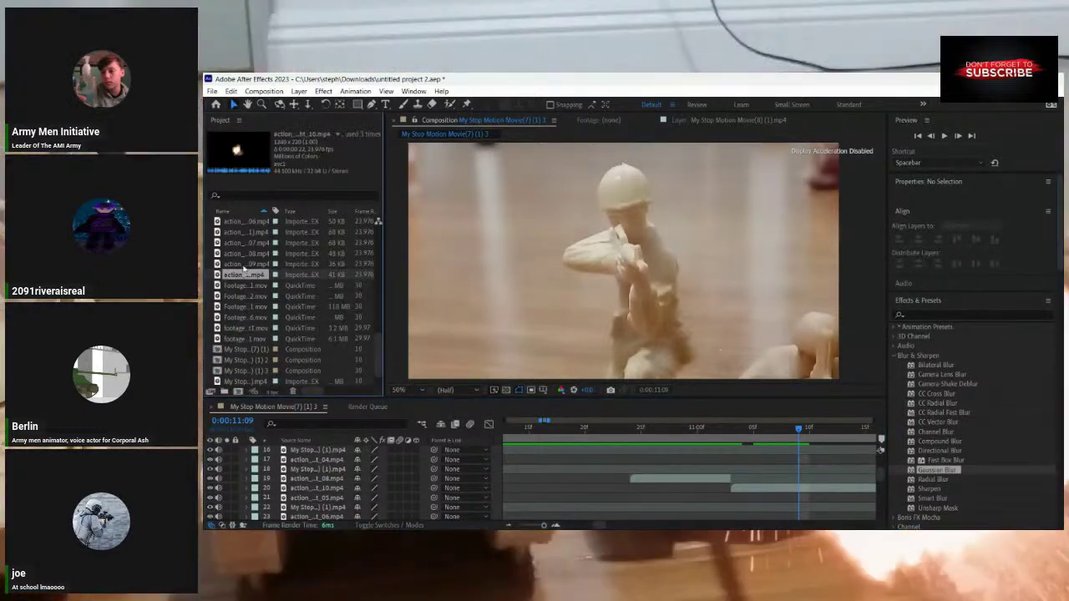
click(243, 264)
drag(259, 274, 799, 472)
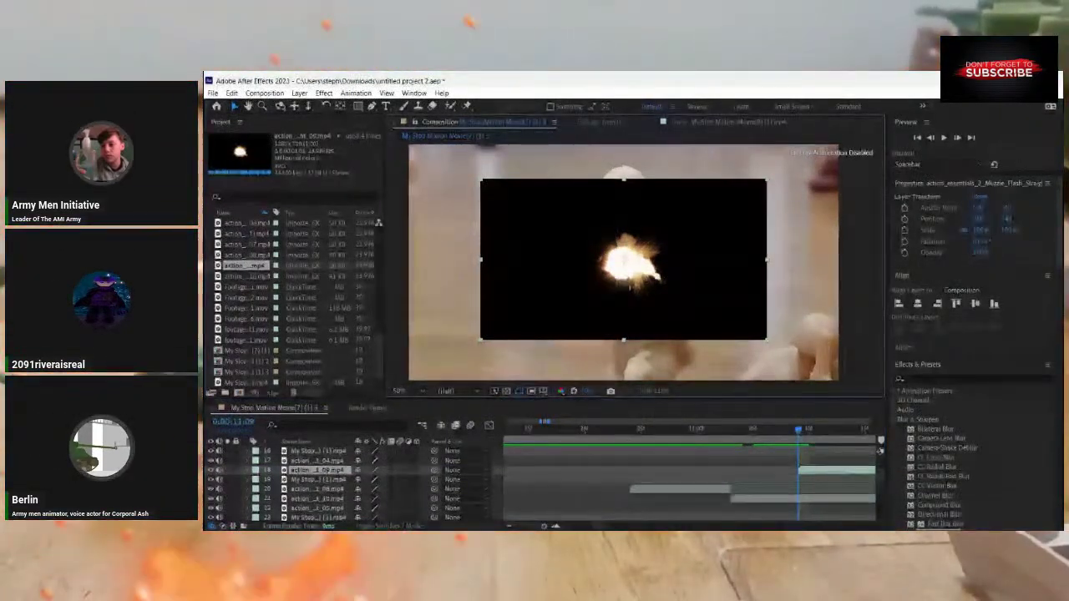
right_click(633, 266)
mouse_move(698, 367)
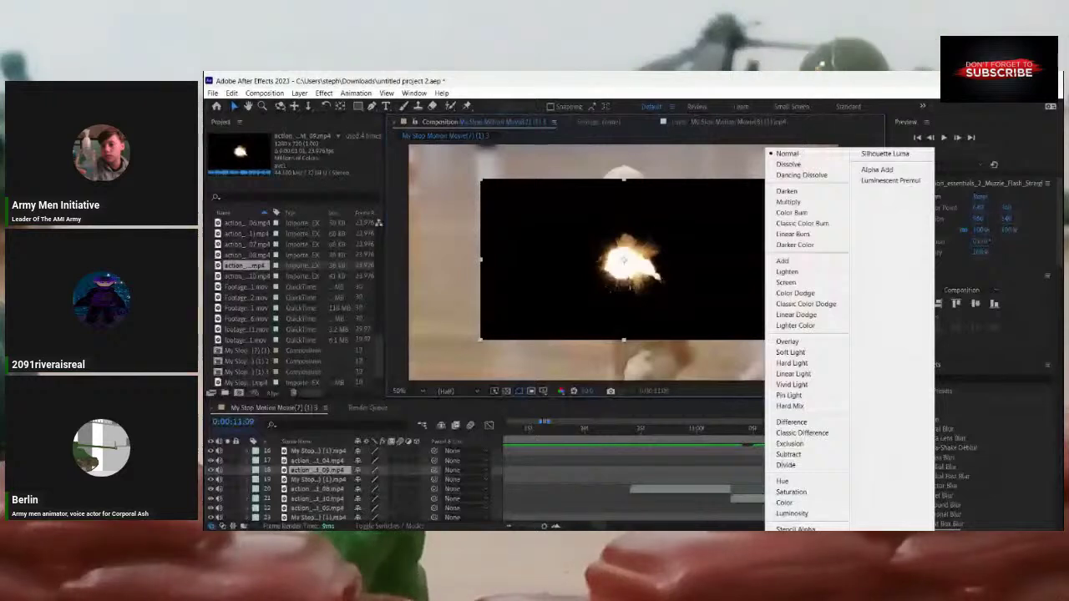
click(786, 282)
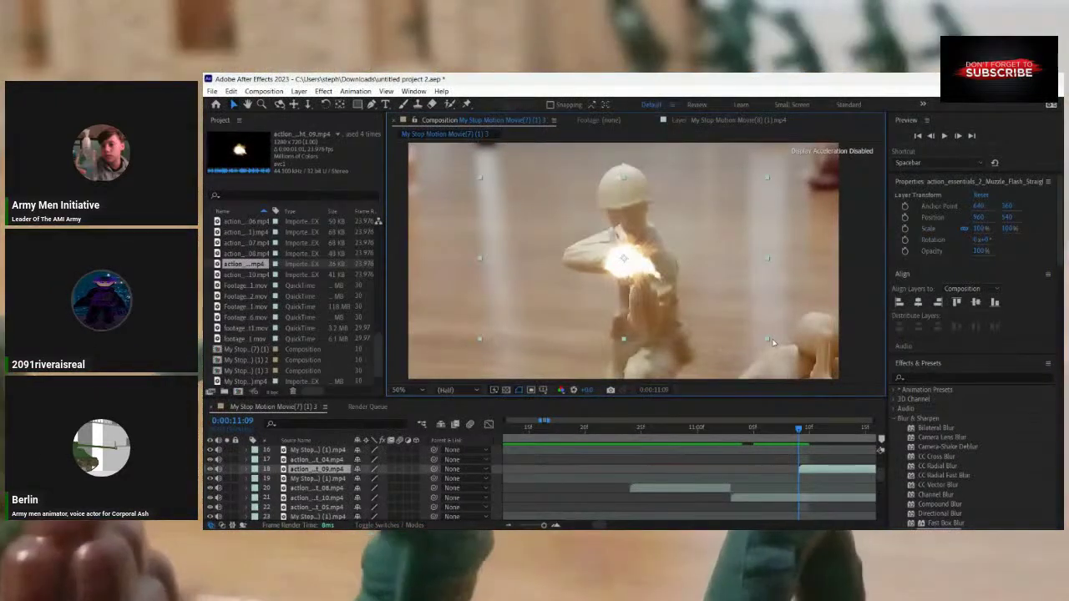
Enlarge muzzle flash layer 18 to about 253 by 284%, position it over the tan soldier's gun at 1016, 558, and check the adjacent frames.
drag(766, 339, 988, 488)
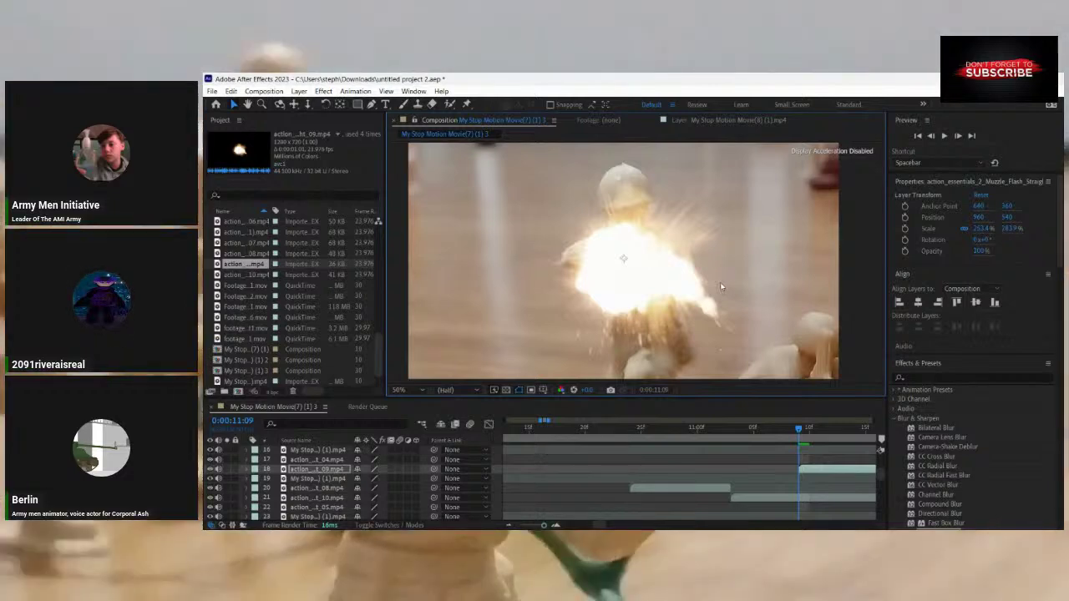
mouse_move(658, 275)
mouse_down()
mouse_move(742, 317)
mouse_move(669, 283)
mouse_up()
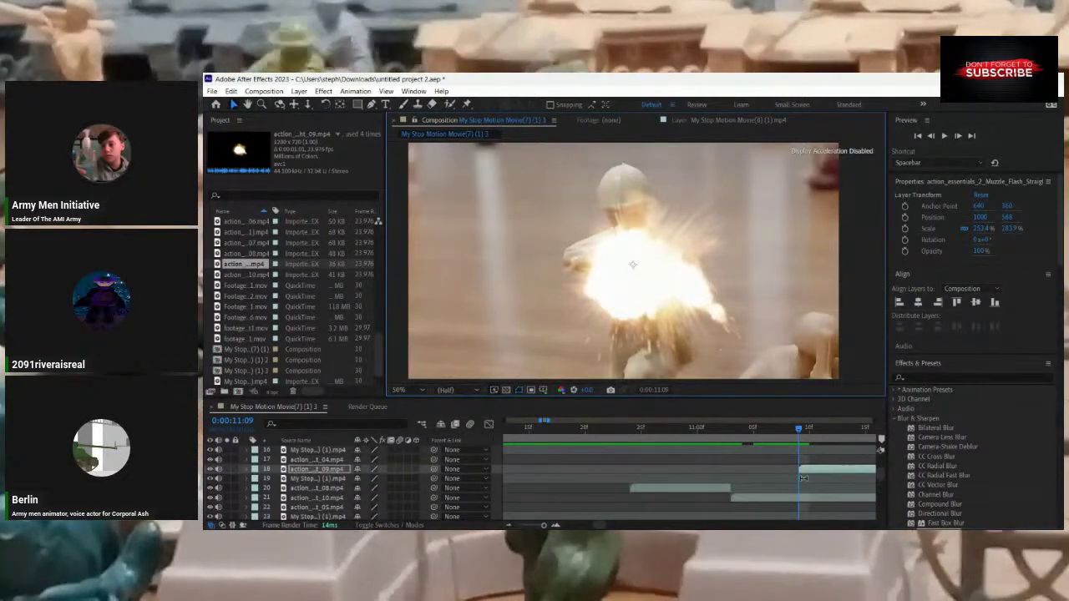
drag(800, 431, 809, 457)
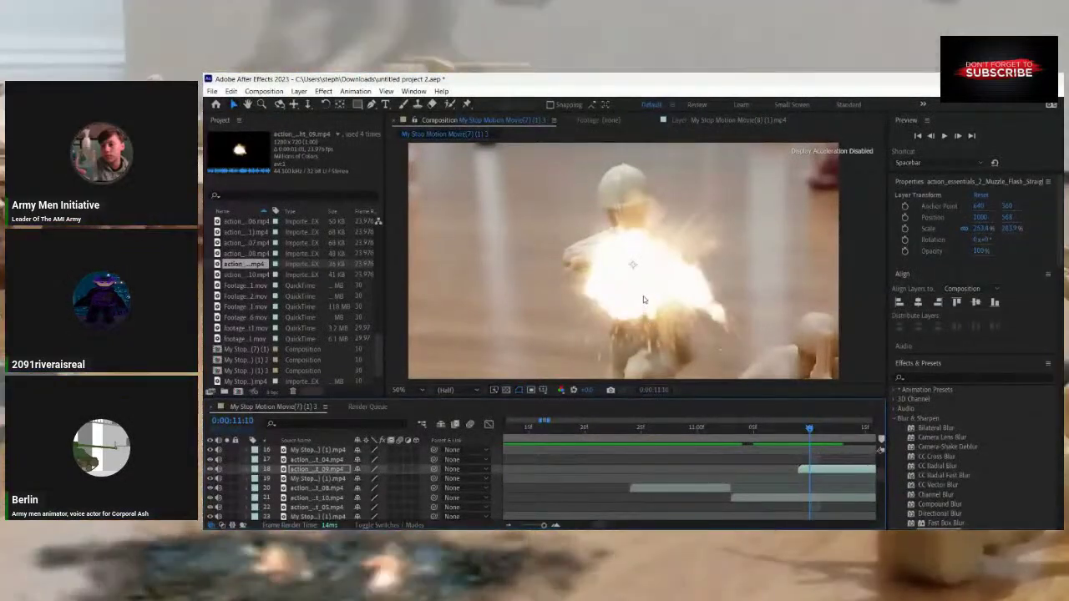
drag(645, 299, 647, 299)
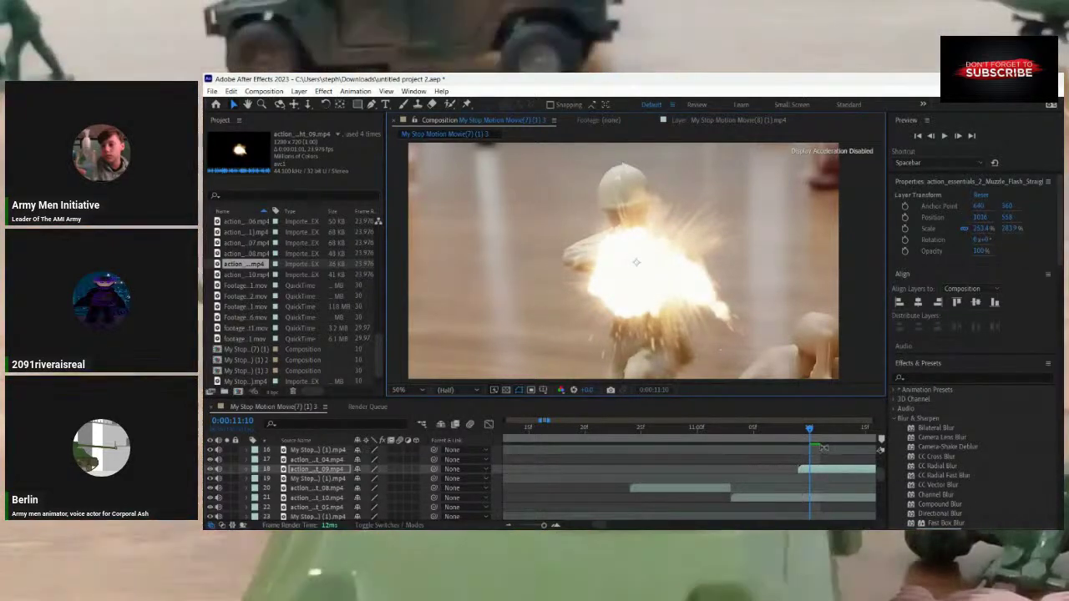
click(831, 460)
drag(818, 432, 804, 461)
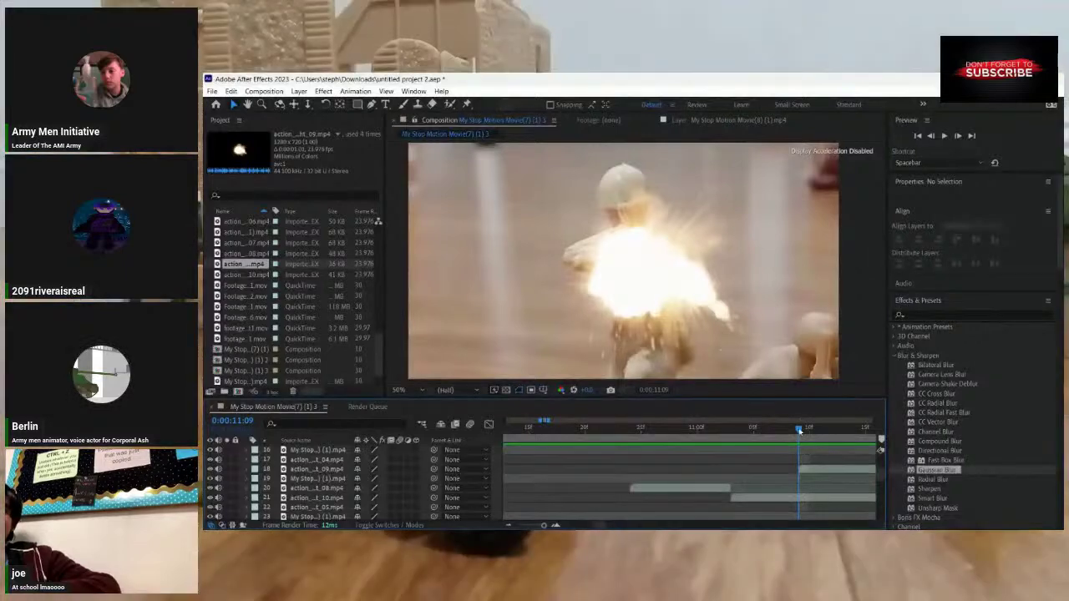
Go to frame 0:00:11:13 and look through the project's muzzle flash clips for another flash.
drag(806, 429, 879, 452)
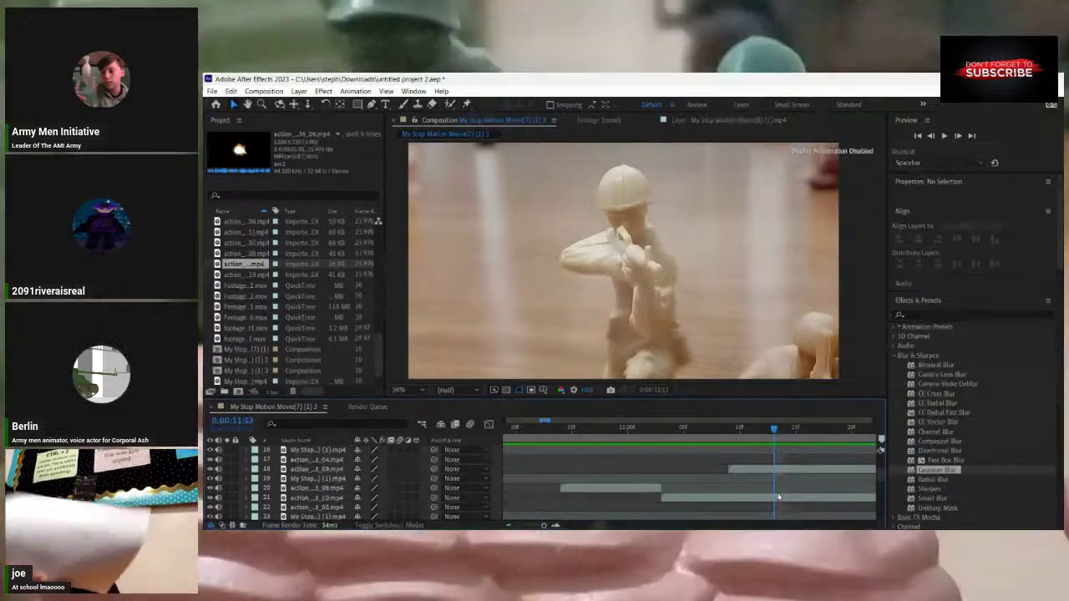
click(248, 254)
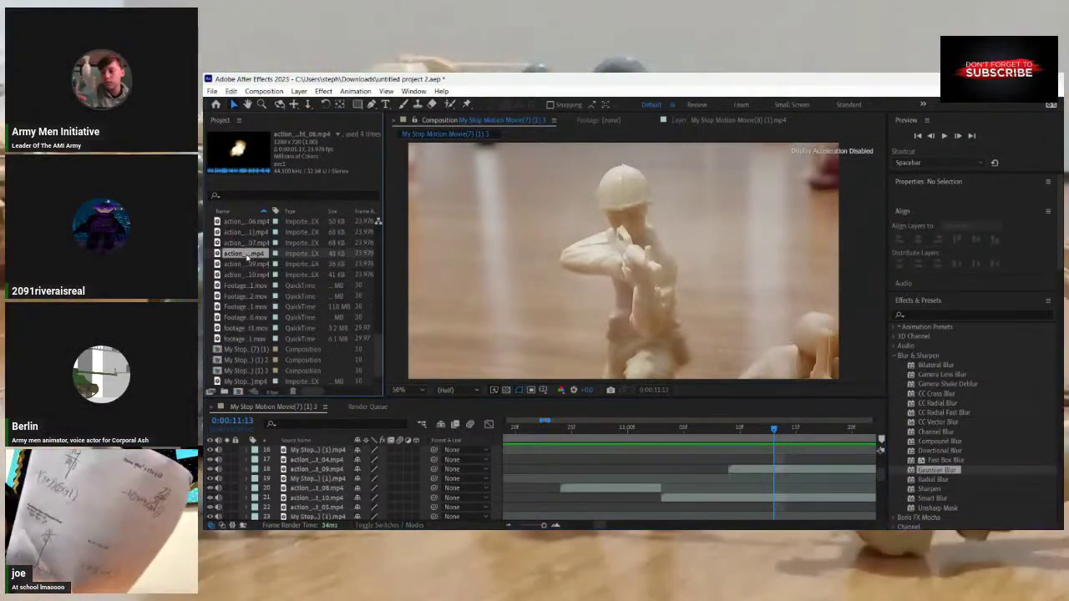
scroll(247, 258, up, 1)
click(244, 251)
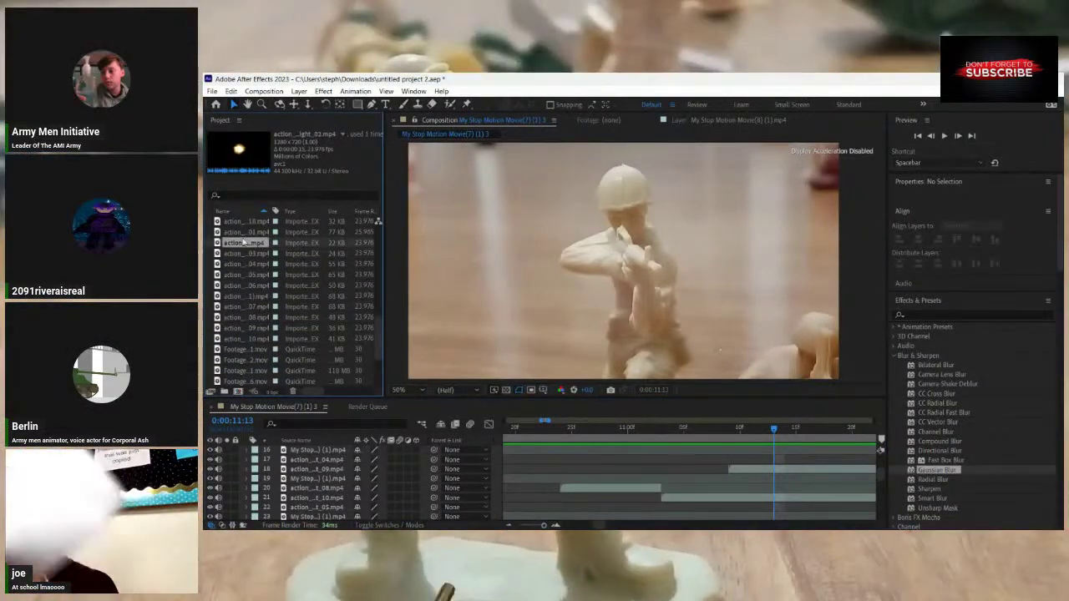
Add the Muzzle_Flash_Straight_03 clip to the timeline at 0:00:11:13, above the existing muzzle flash layers.
click(244, 235)
click(243, 244)
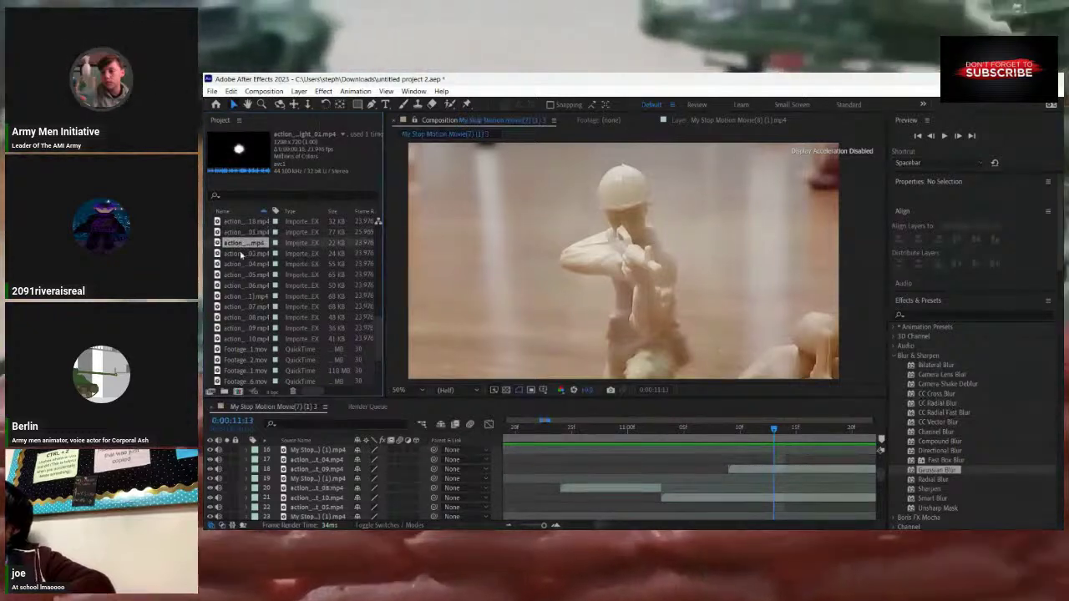
click(242, 254)
drag(245, 254, 789, 493)
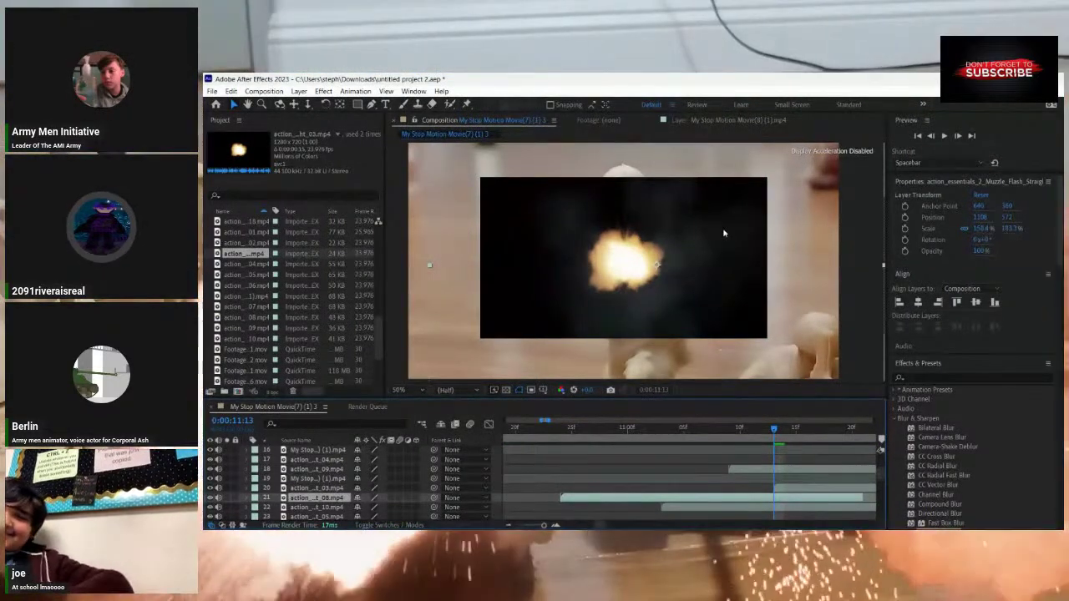
Blend the Straight_03 flash in Screen mode and fit it over the soldier's gun at about 162% by 208% scale, position 1090, 554.
mouse_move(768, 360)
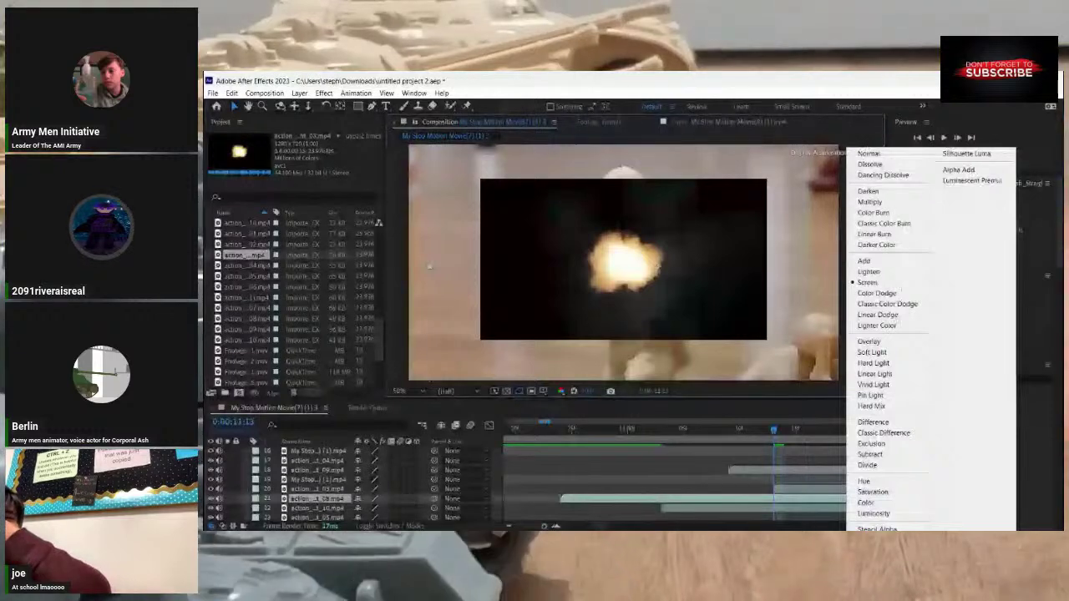
click(899, 284)
right_click(658, 265)
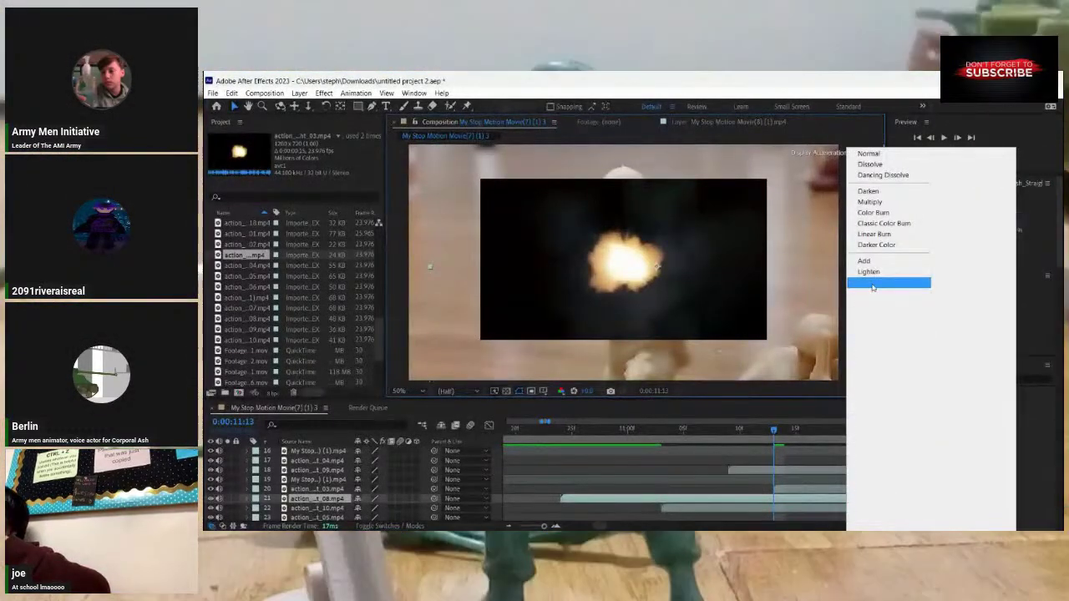
click(873, 284)
click(785, 488)
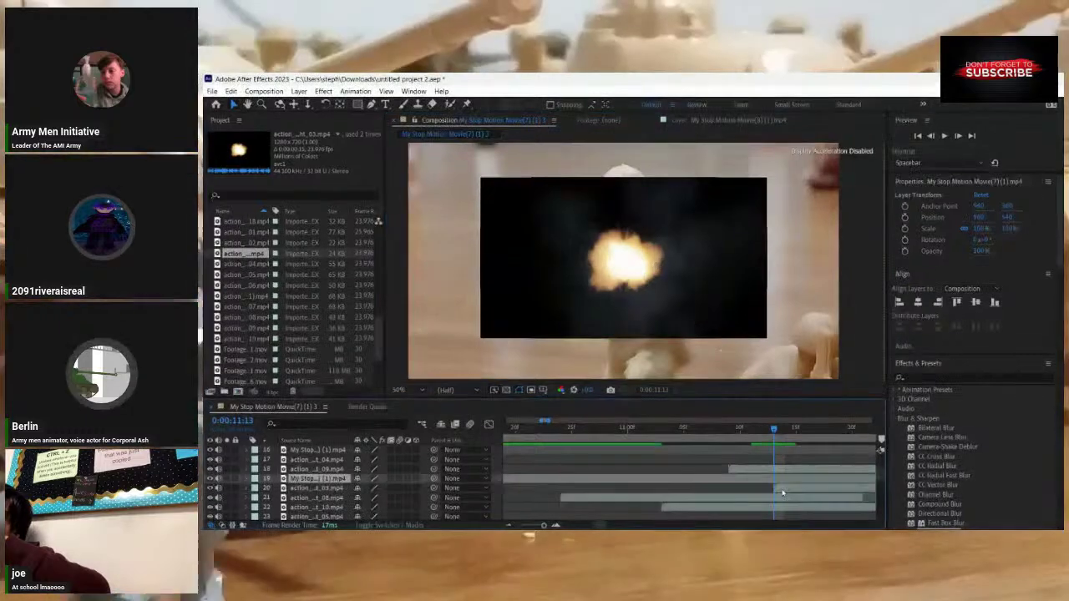
right_click(699, 294)
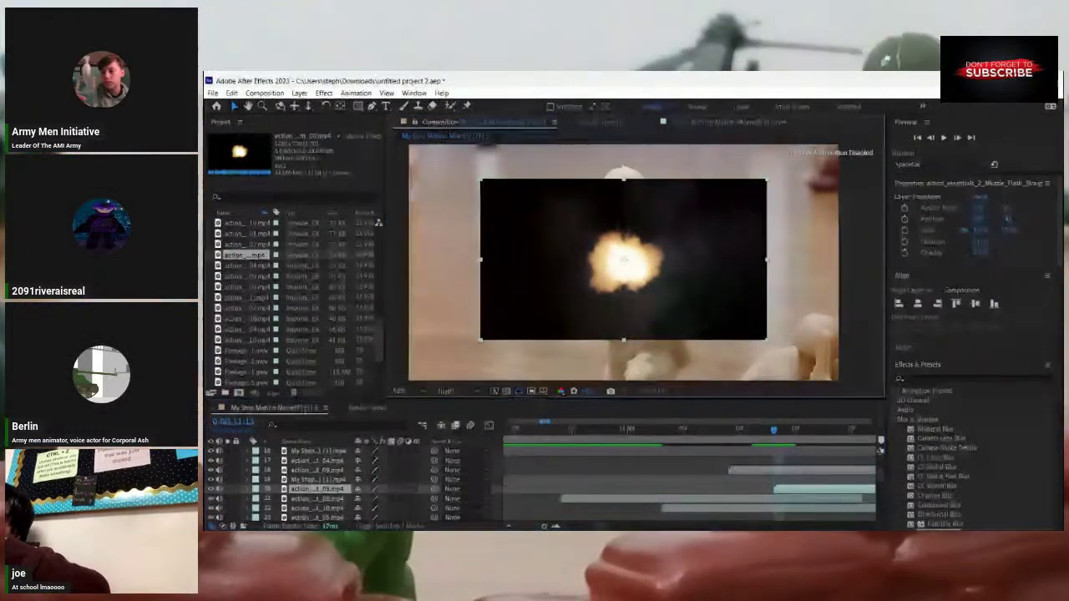
click(841, 284)
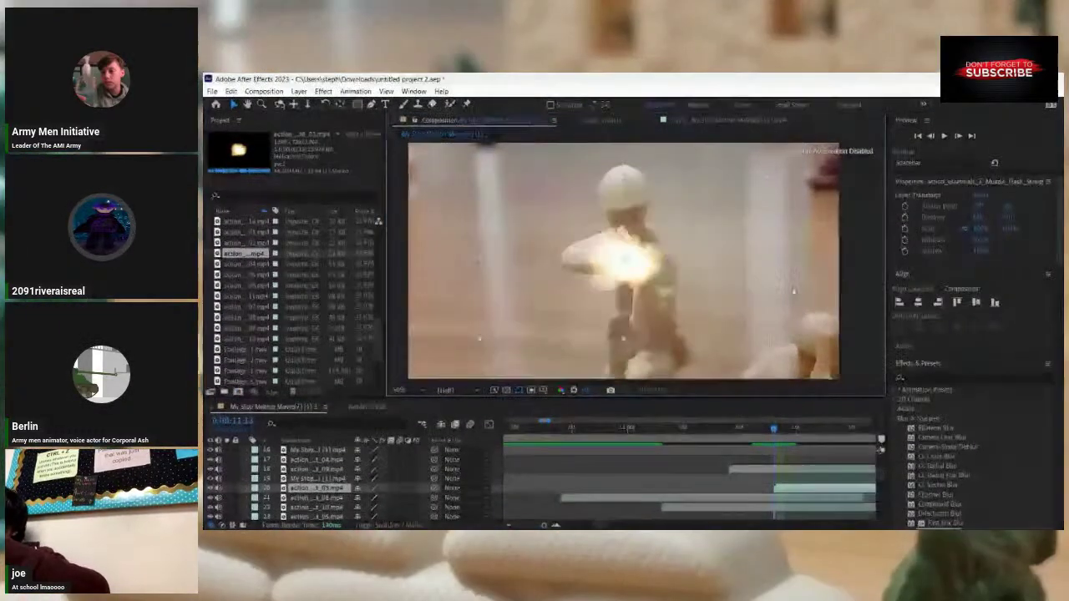
drag(796, 381, 858, 418)
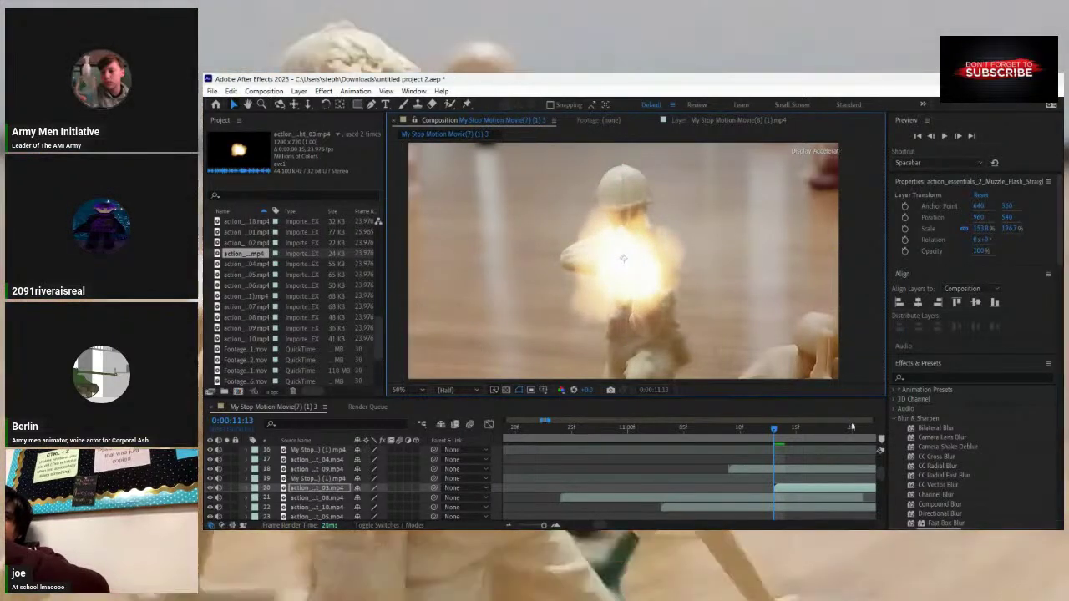
drag(646, 279, 679, 280)
Split the muzzle flash layers 03, 09 and 10 at 0:00:11:21 and delete the parts after the shot change.
drag(773, 430, 863, 479)
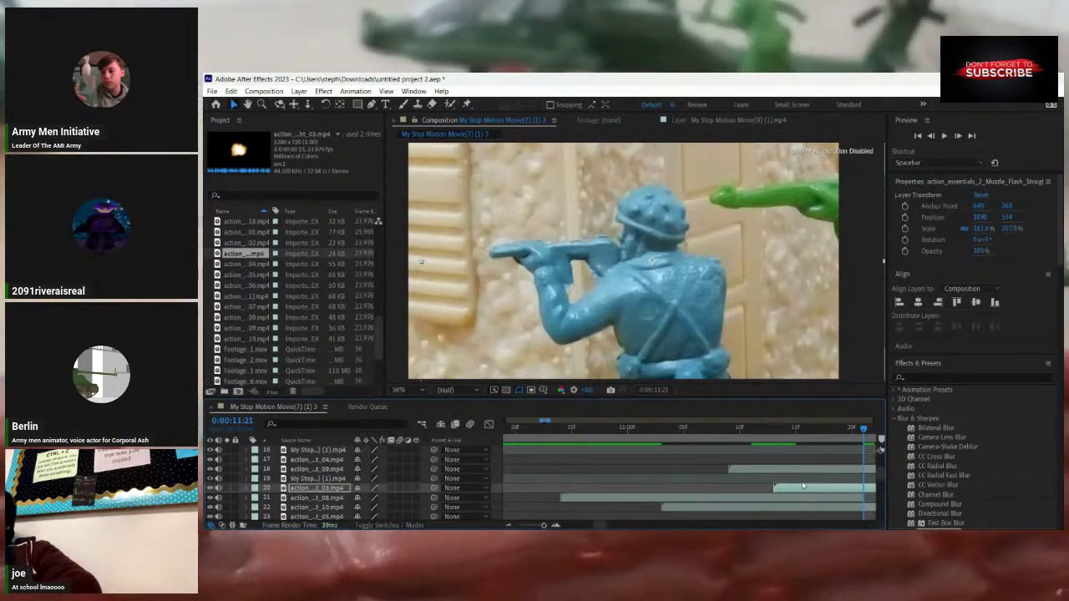
key(ctrl+d)
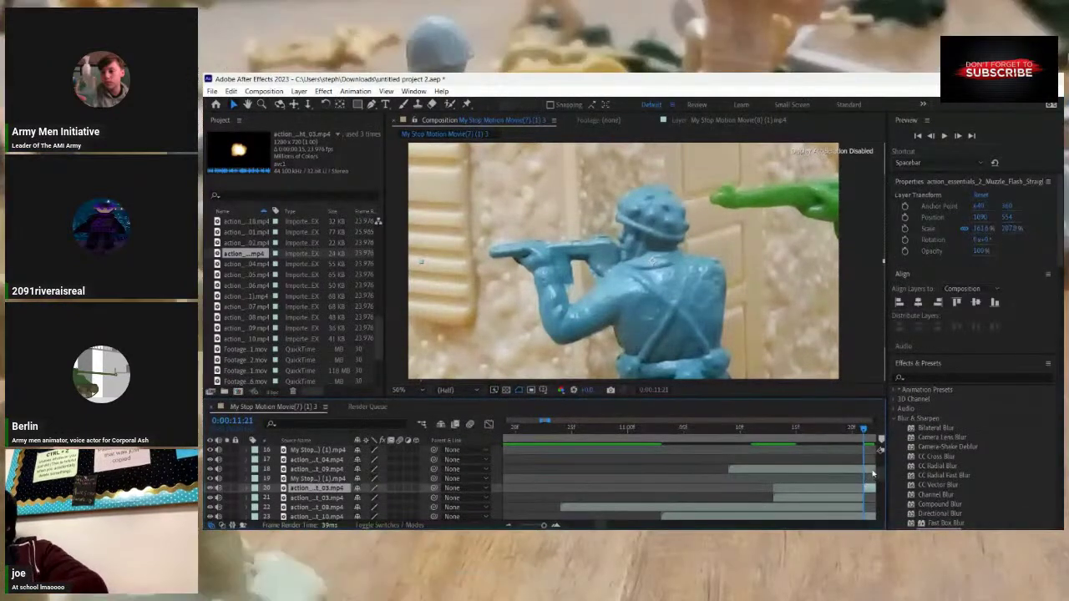
click(866, 471)
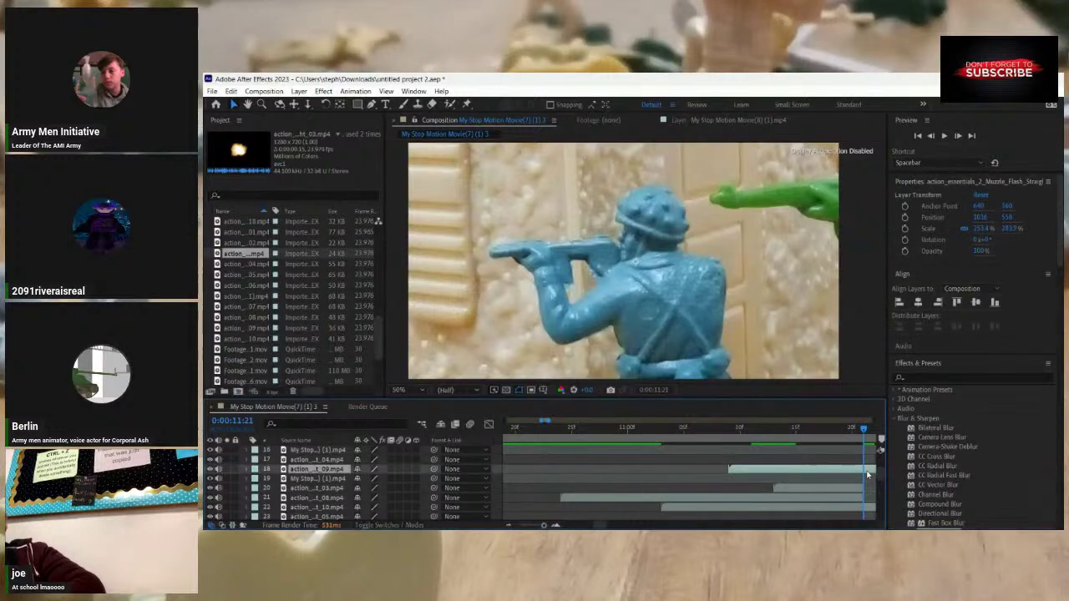
key(ctrl+shift+d)
key(Delete)
click(868, 509)
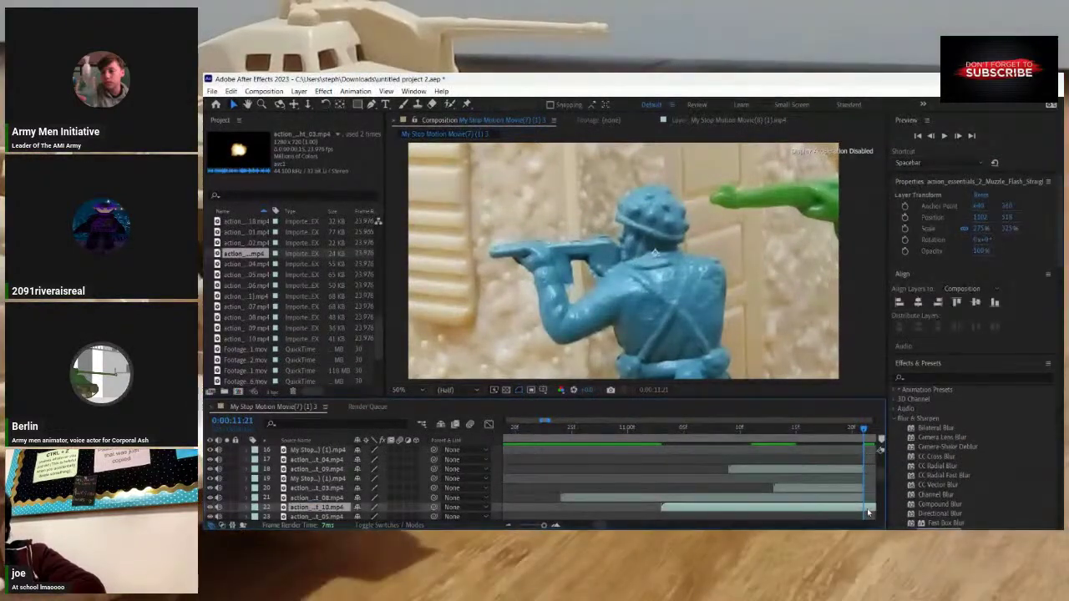
click(865, 450)
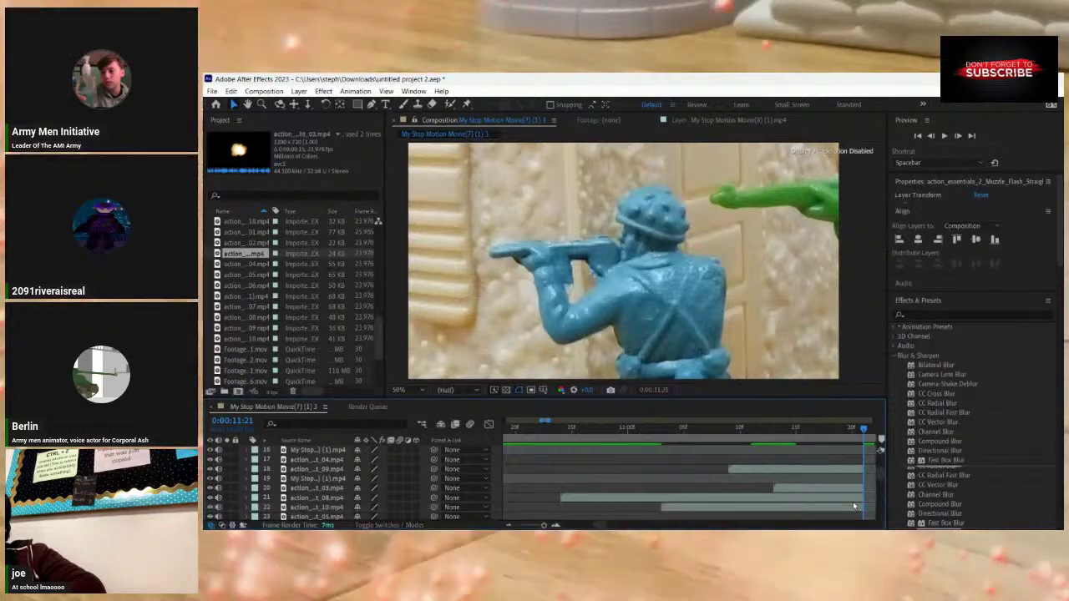
Add the Muzzle_Flash_Straight_02 clip to the timeline at 0:00:11:17, above the Straight_03 layer.
drag(864, 430, 557, 478)
drag(624, 481, 805, 522)
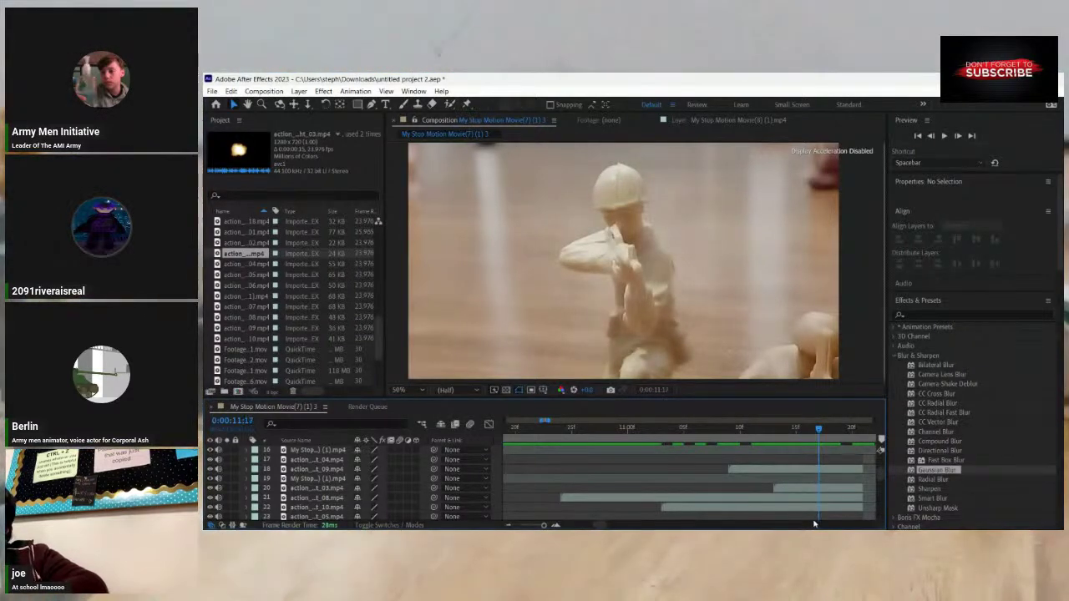
click(238, 244)
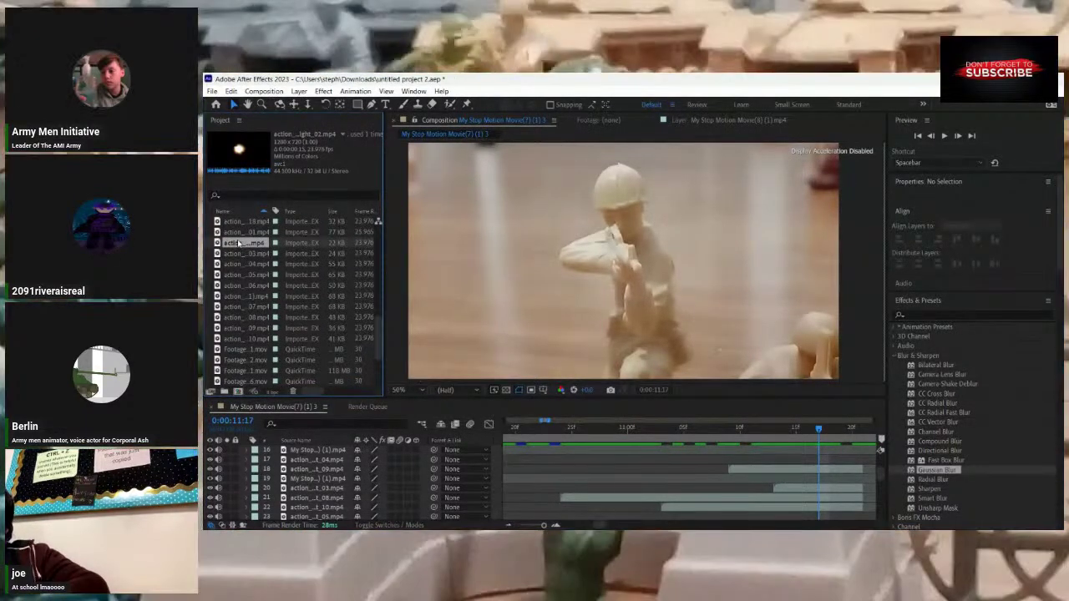
mouse_move(252, 245)
mouse_down()
mouse_move(337, 320)
mouse_move(834, 484)
mouse_up()
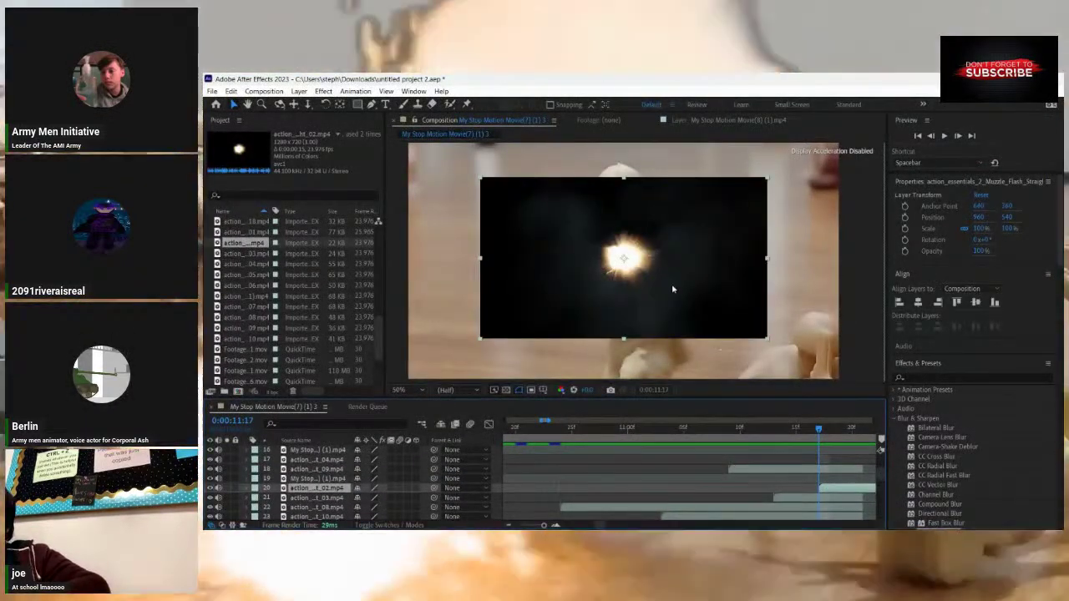
Blend the Straight_02 flash in Screen mode and fit it over the soldier's gun at about 263% by 342% scale, position 994, 604.
right_click(634, 271)
mouse_move(718, 321)
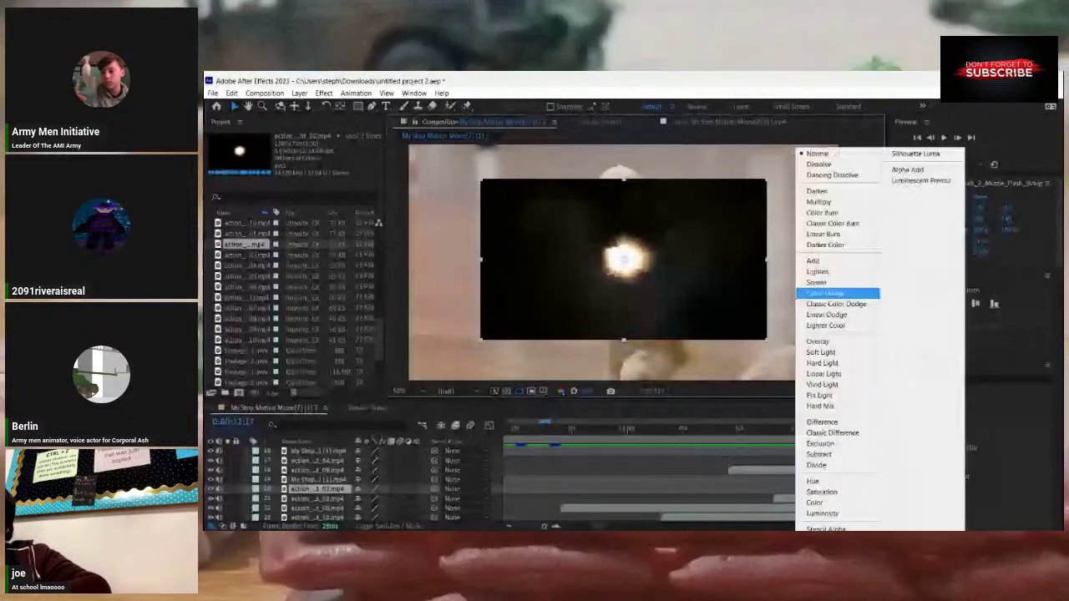
click(823, 282)
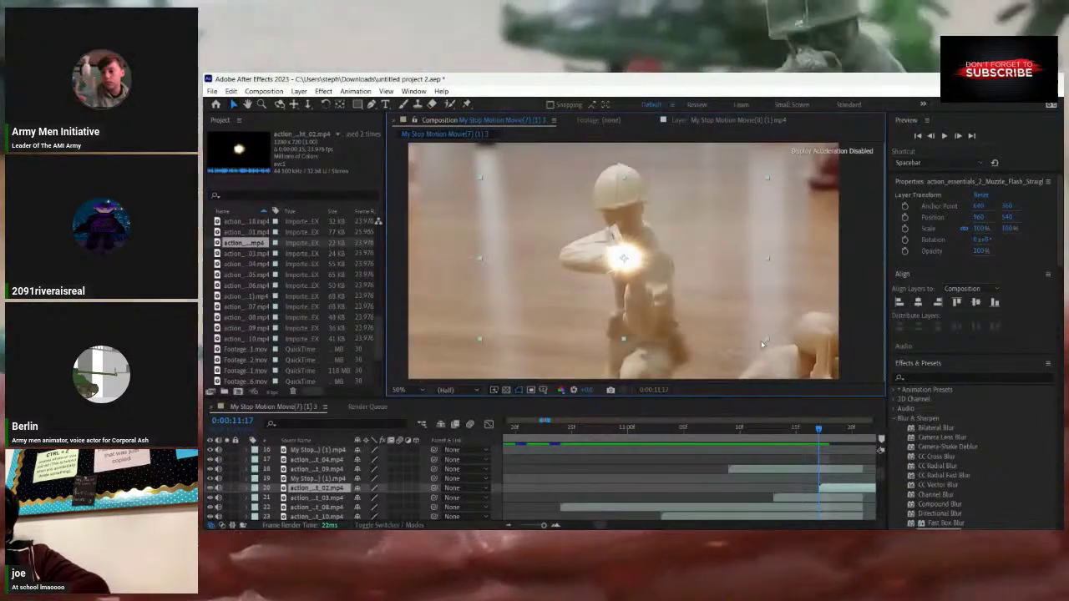
drag(768, 340, 1002, 537)
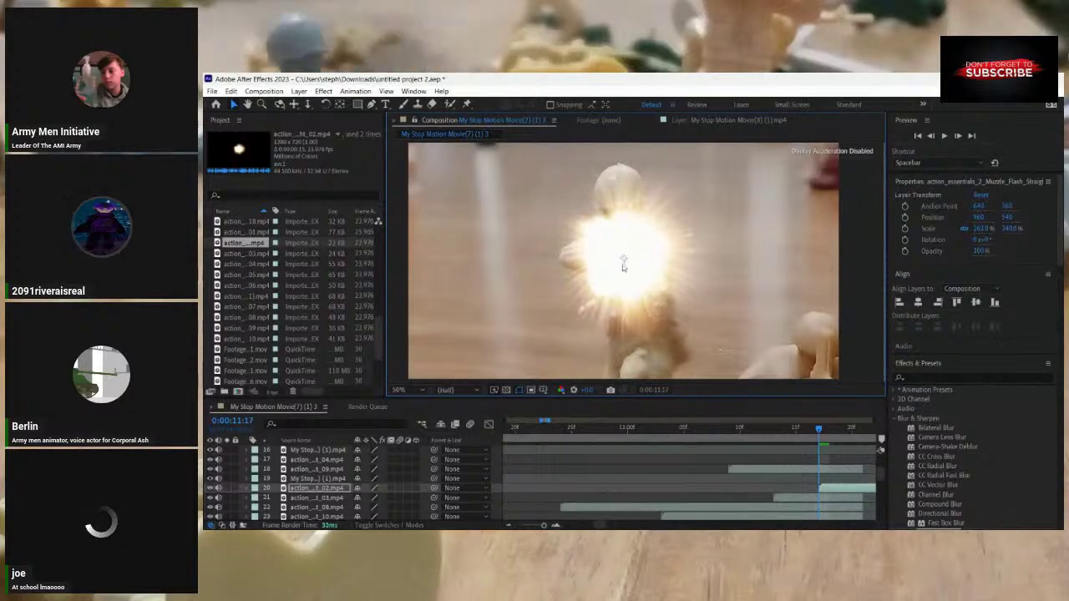
mouse_move(612, 270)
mouse_down()
mouse_move(595, 324)
mouse_move(642, 355)
mouse_move(640, 308)
mouse_move(619, 288)
mouse_up()
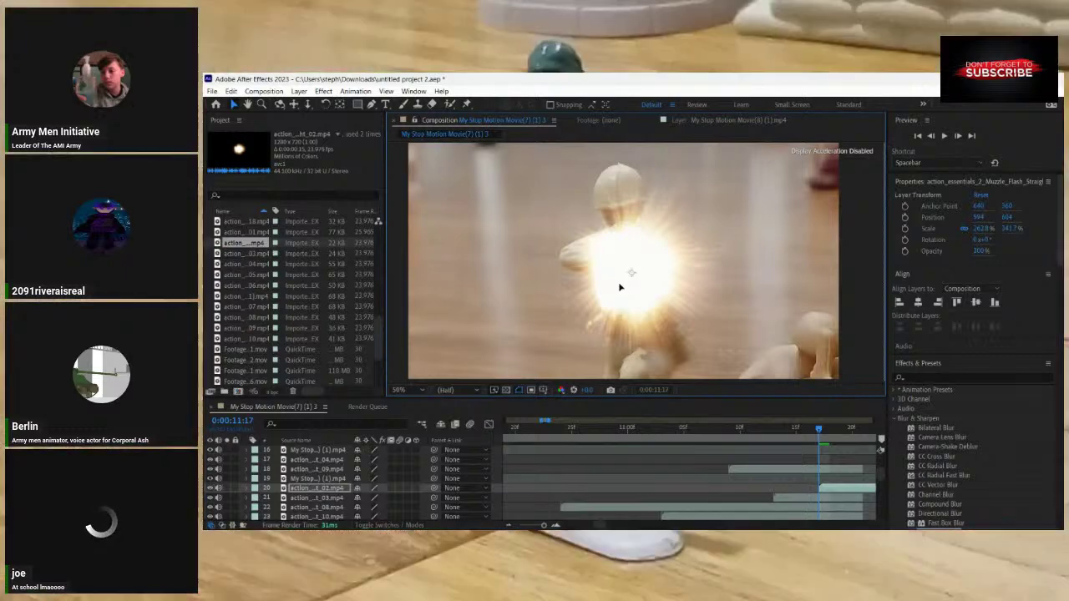
Split the Straight_02 flash layer at 0:00:11:21 and delete the part after the shot change.
drag(820, 430, 853, 455)
key(Page_Down)
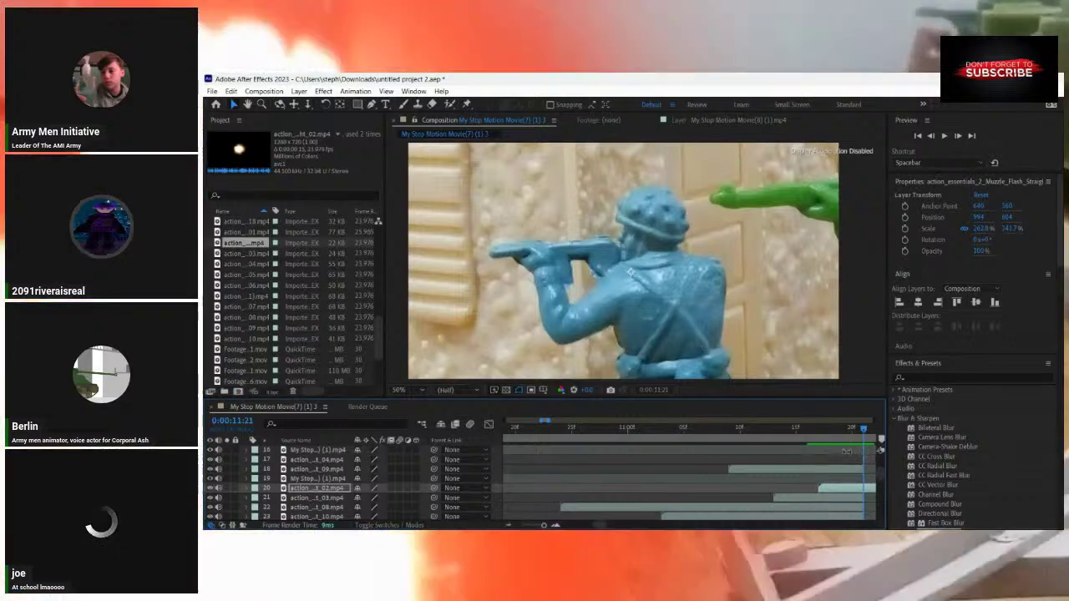
key(ctrl+shift+d)
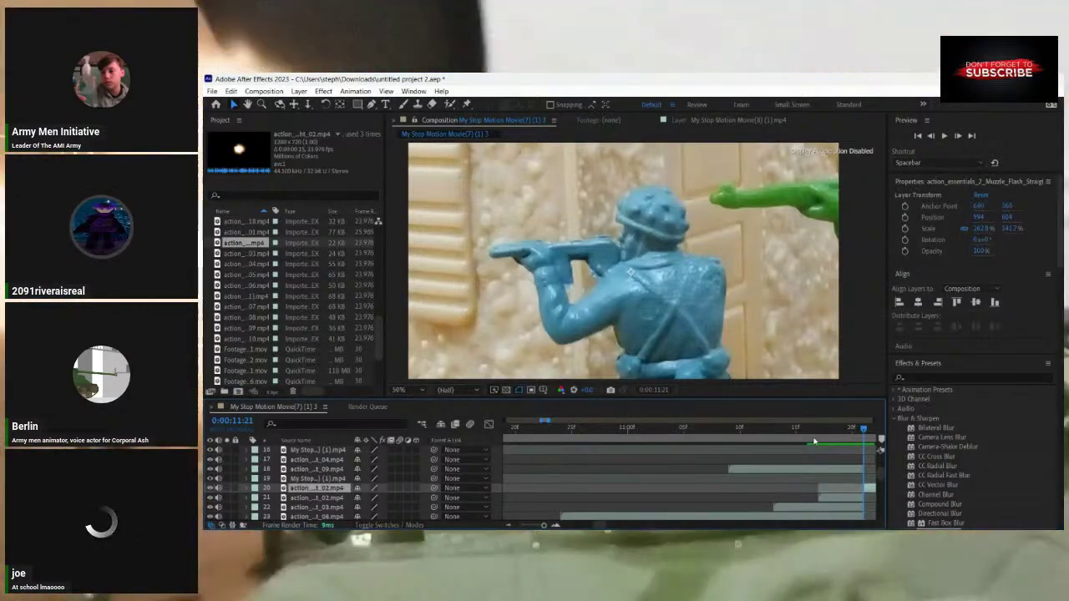
key(Delete)
Play back the soldier's firing sequence from 0:00:10:24 and again from 0:00:10:23 to check the muzzle flashes.
drag(814, 442, 565, 476)
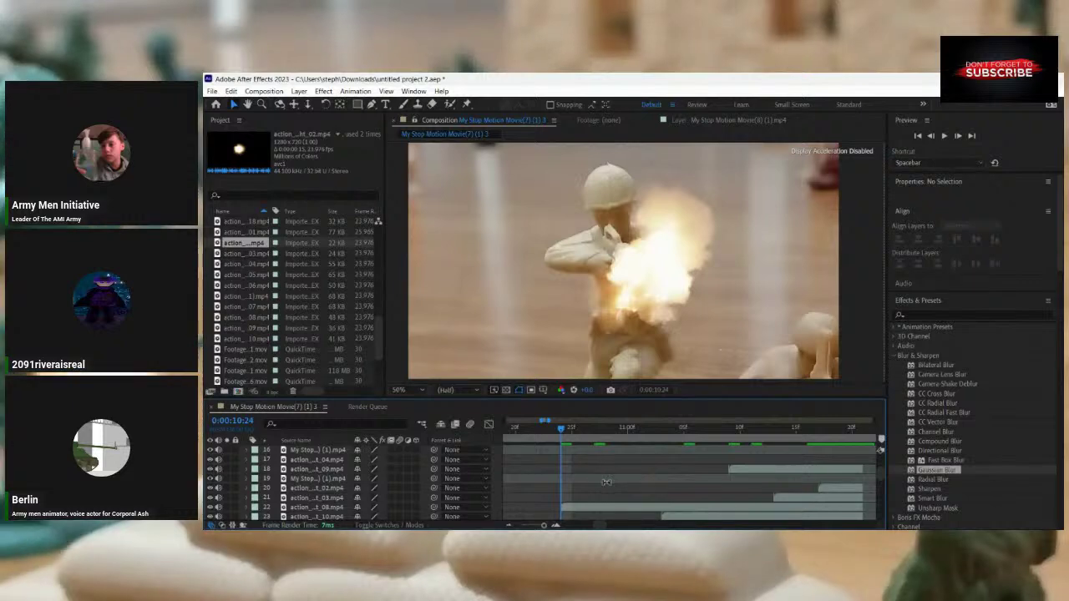
key(space)
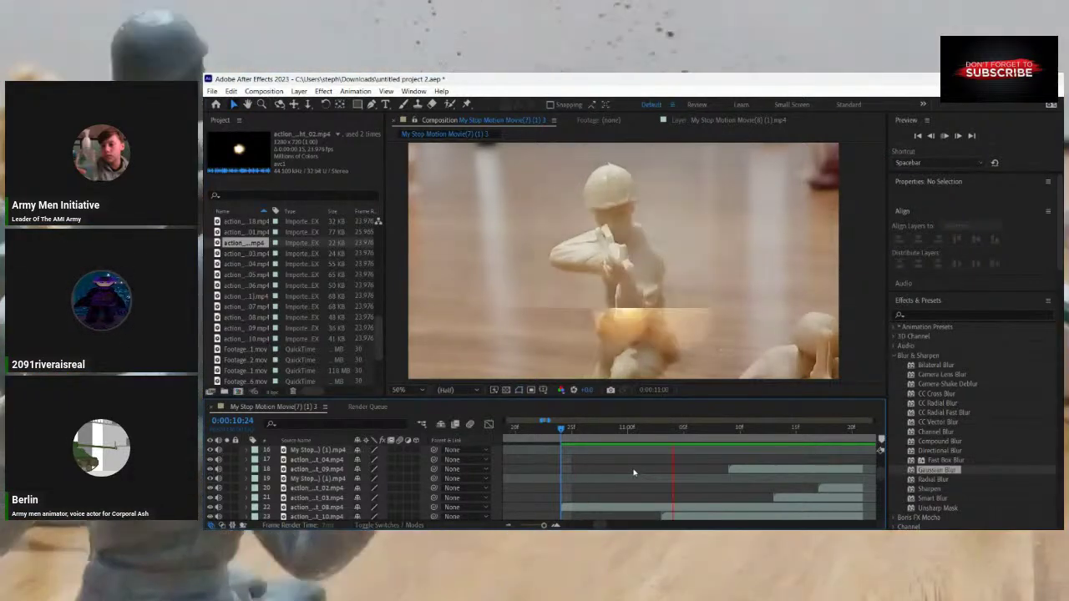
drag(863, 430, 515, 469)
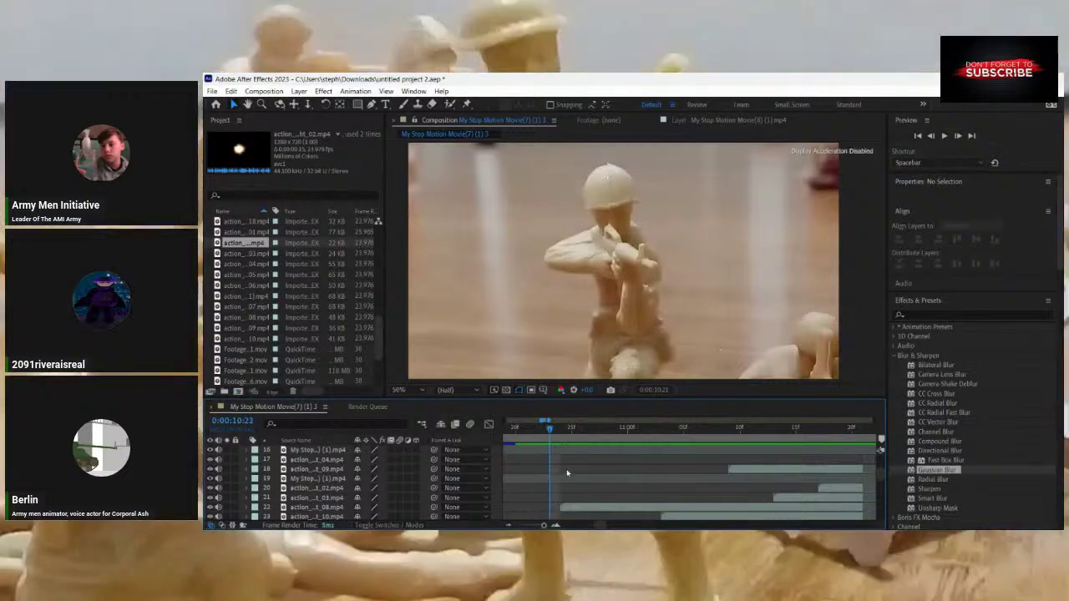
click(575, 478)
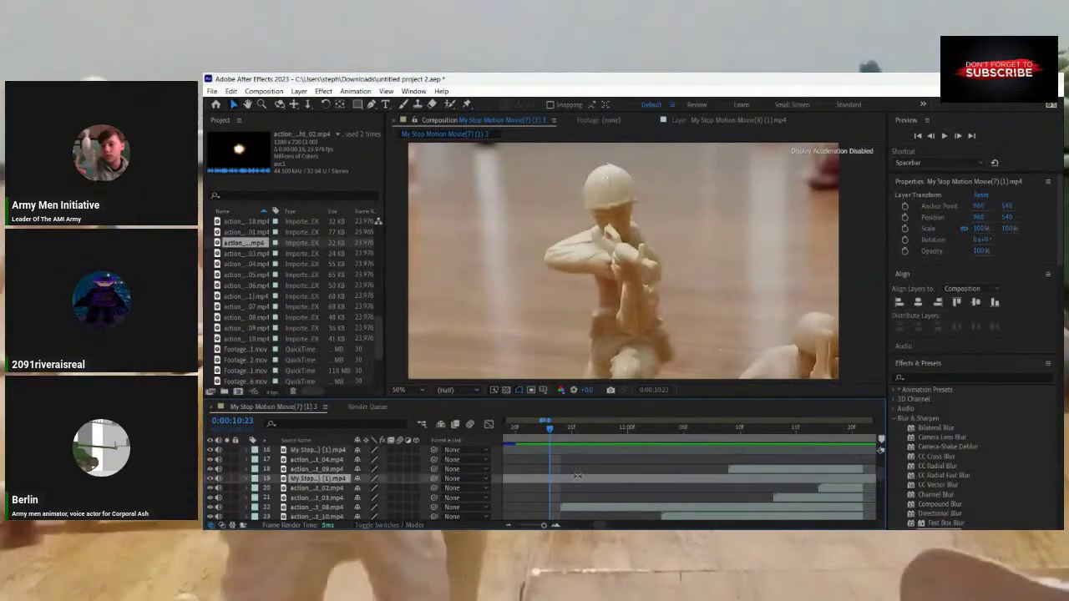
click(582, 473)
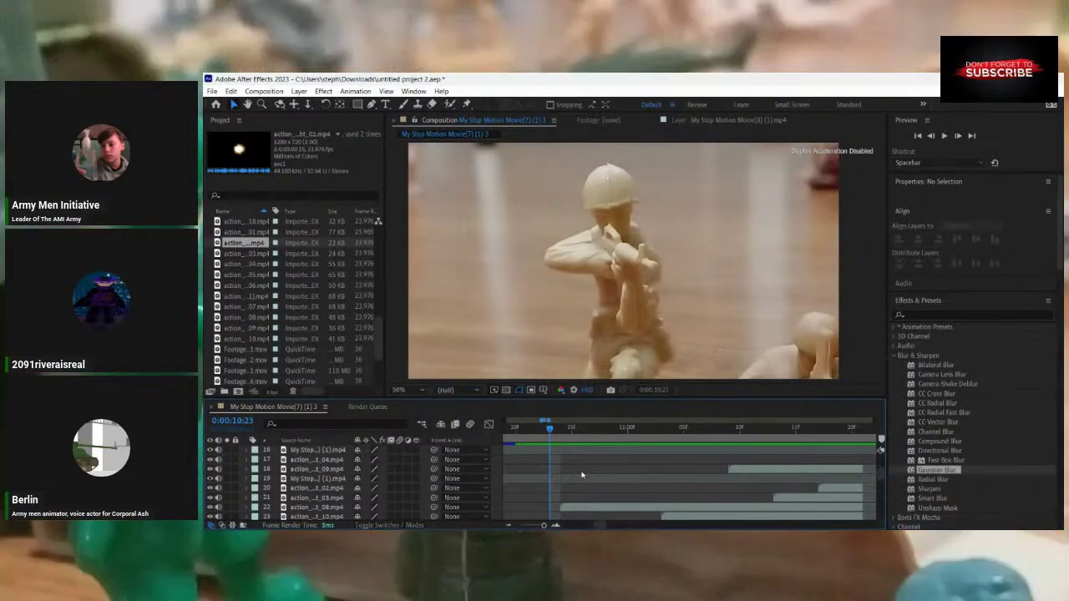
key(space)
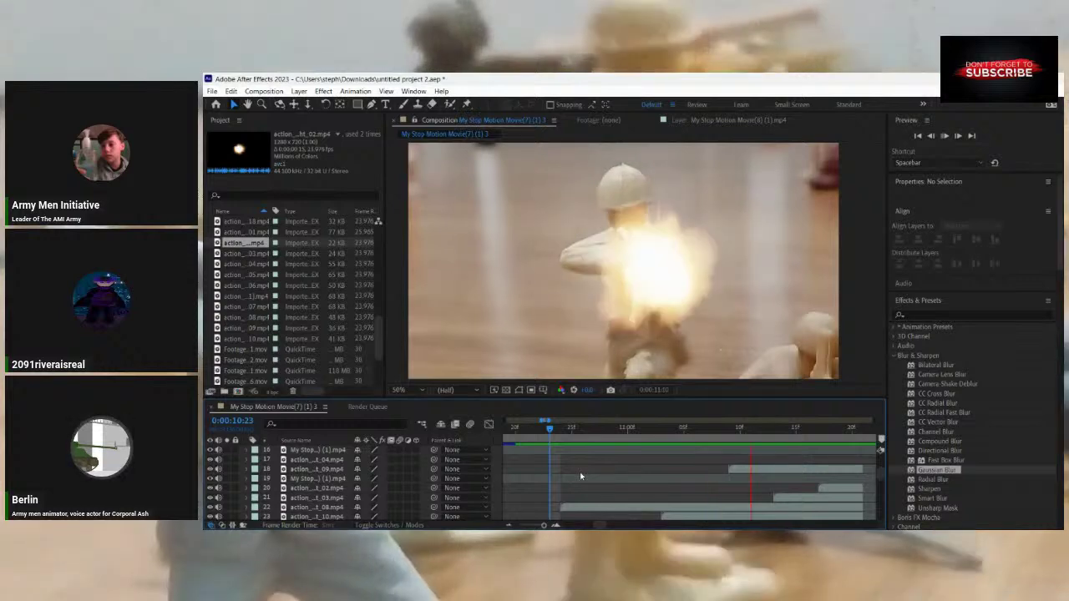
key(space)
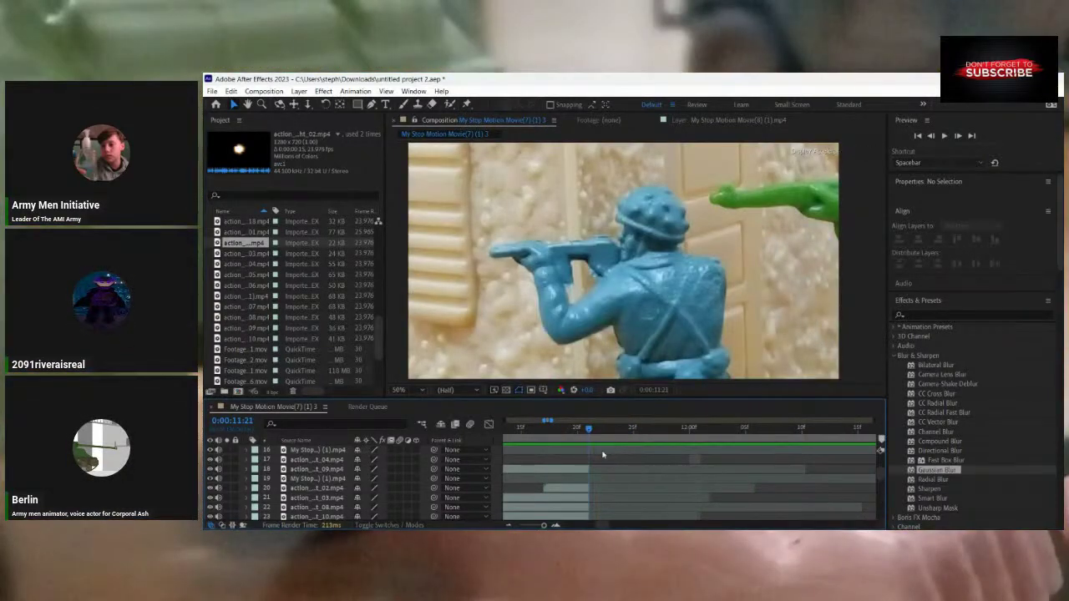
Go to the next firing shot at 0:00:17:27 and add the Muzzle_Flash_Straight_05 clip there, directly above the movie layer.
drag(715, 484, 802, 497)
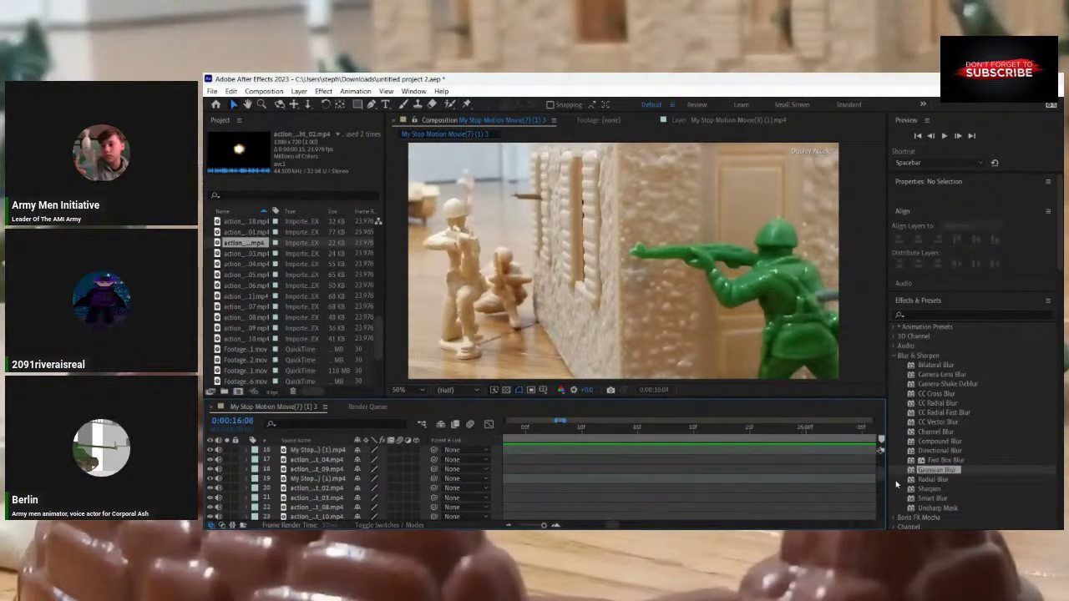
drag(896, 484, 736, 457)
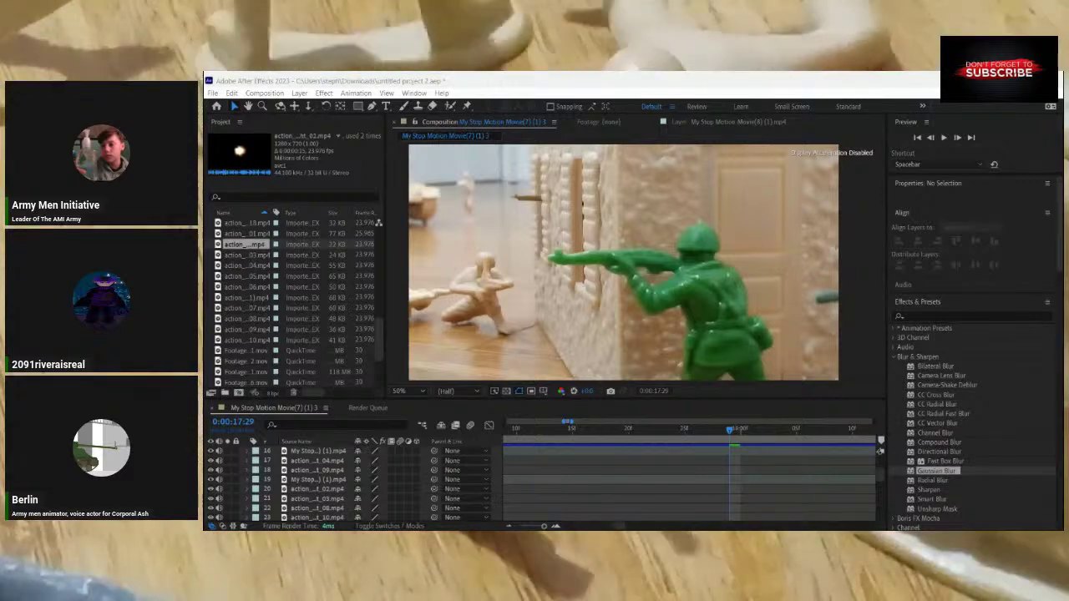
drag(728, 429, 706, 497)
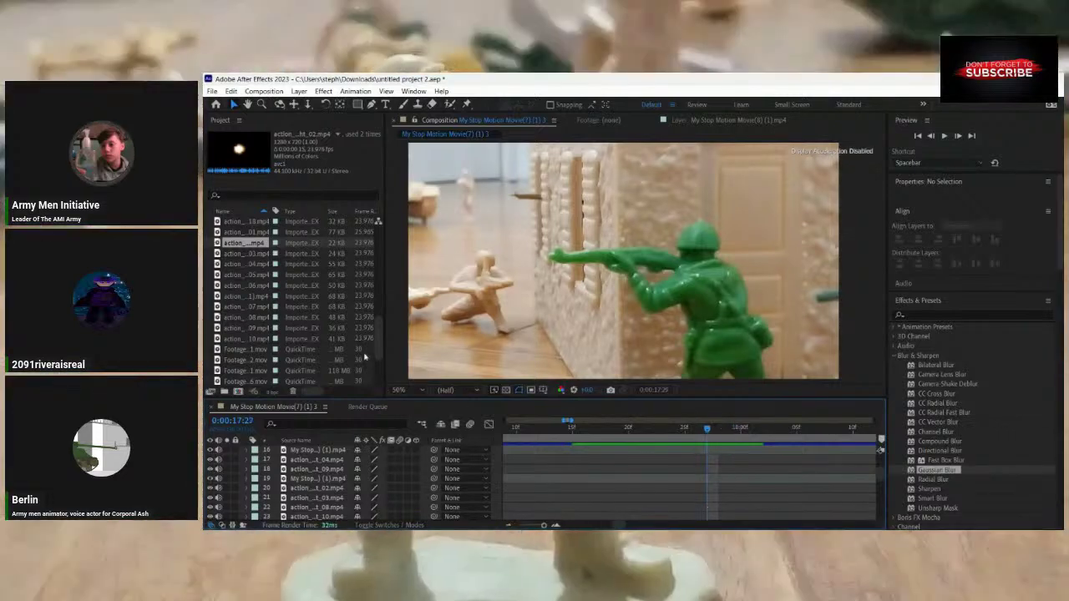
scroll(230, 259, up, 1)
click(237, 254)
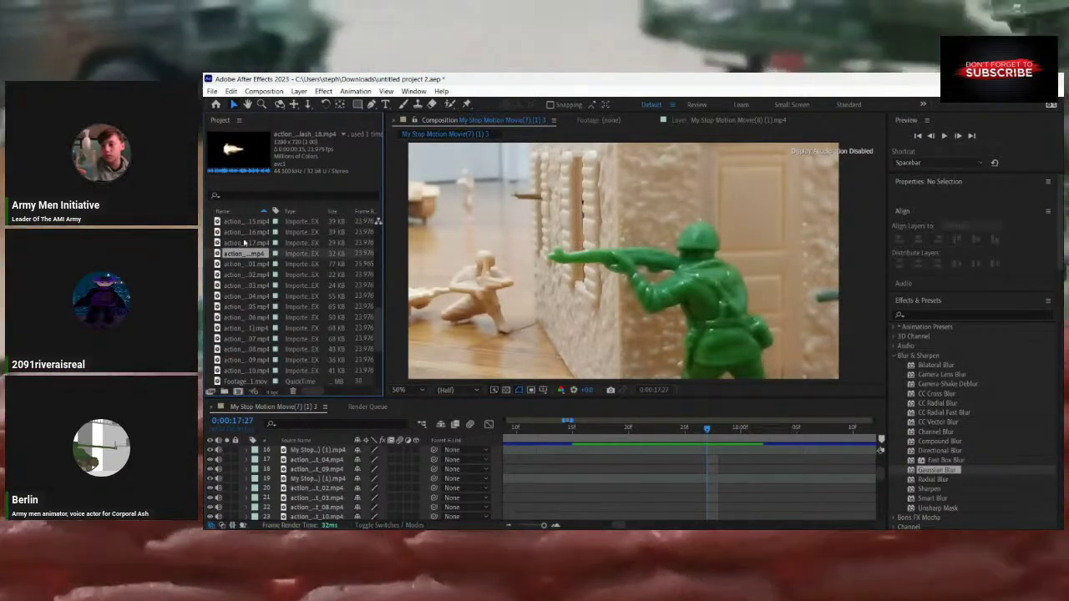
click(238, 243)
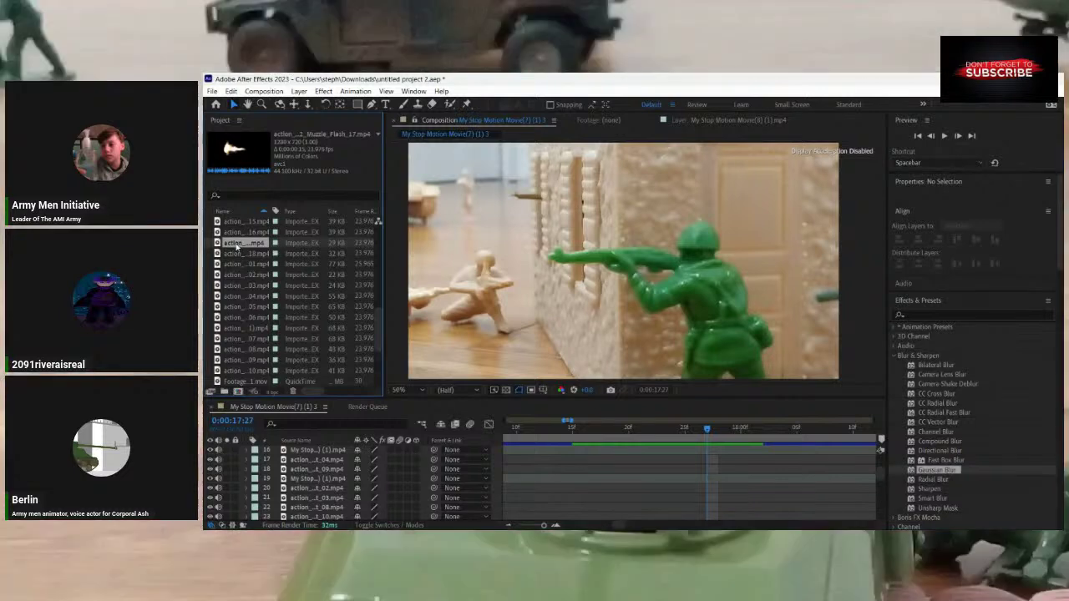
click(225, 284)
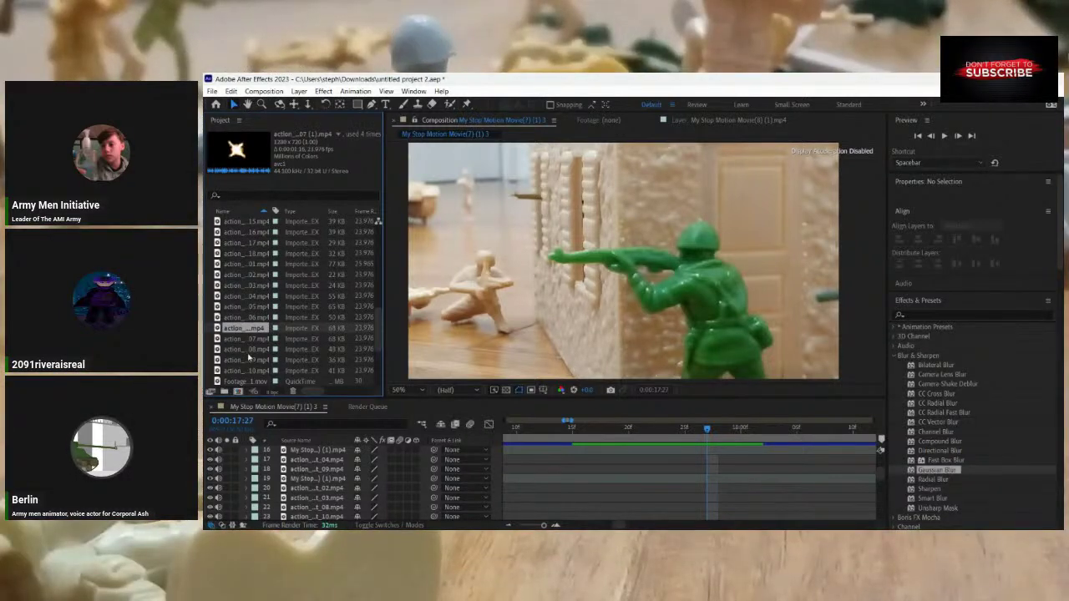
click(249, 308)
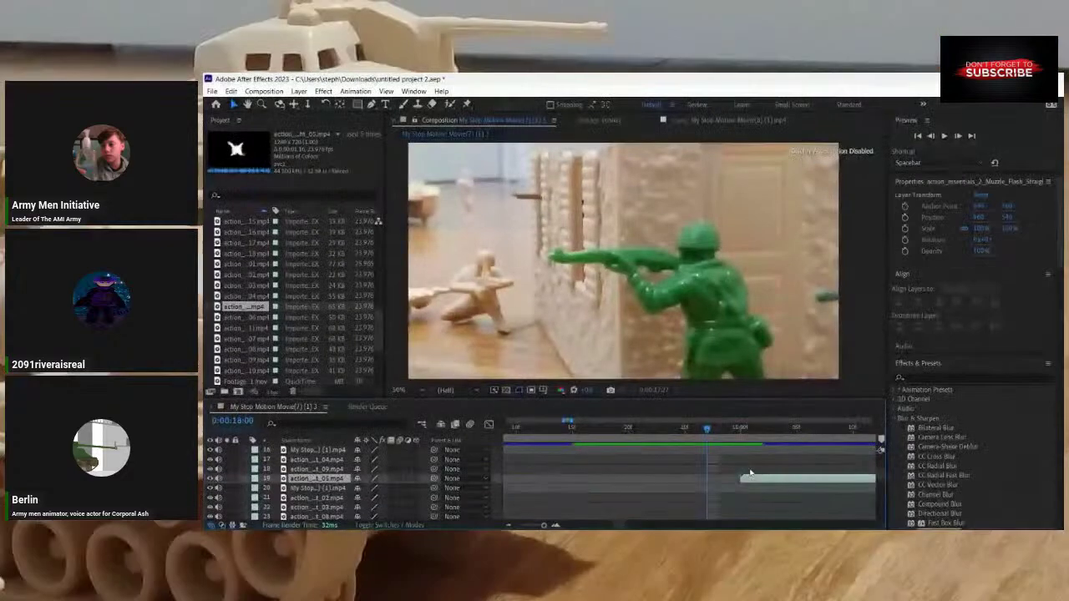
drag(731, 482, 726, 483)
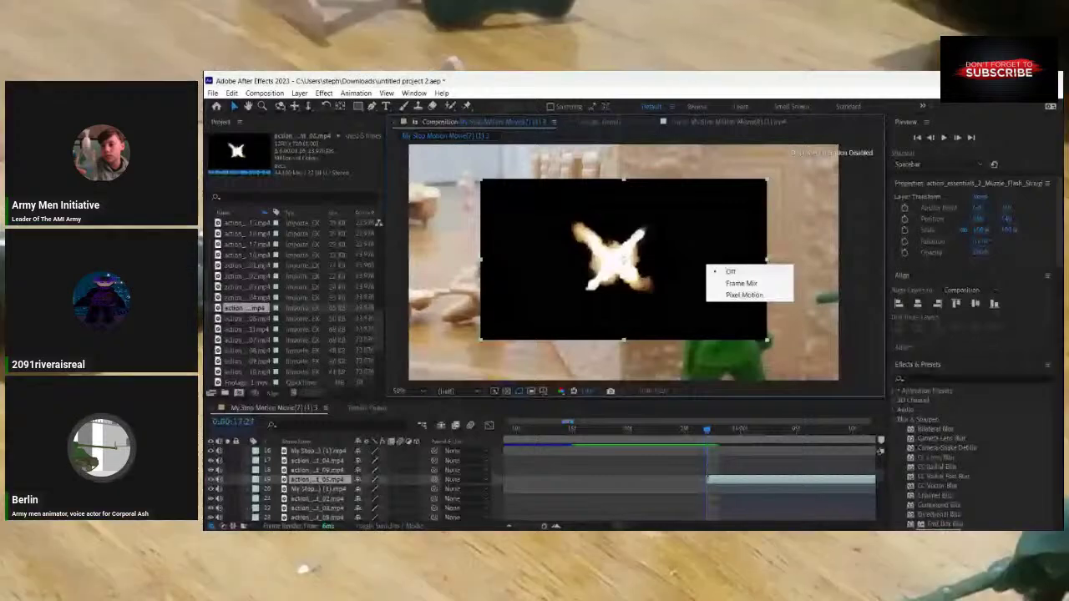
Blend the Straight_05 flash in Screen mode and fit it over the kneeling tan soldier's gun at 87% scale, position about 483, 644.
mouse_move(643, 249)
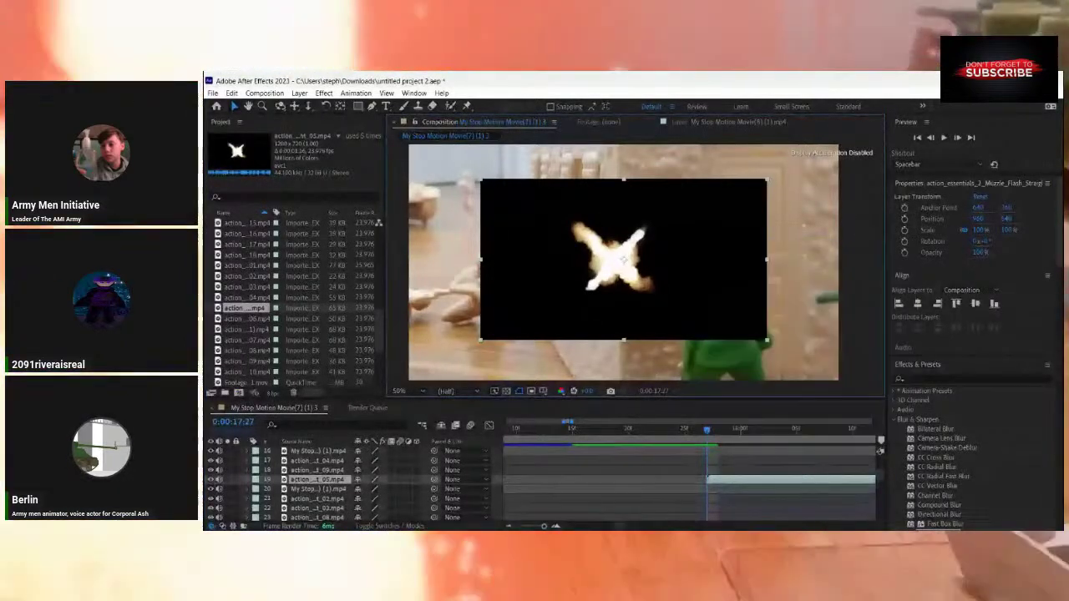
mouse_move(643, 335)
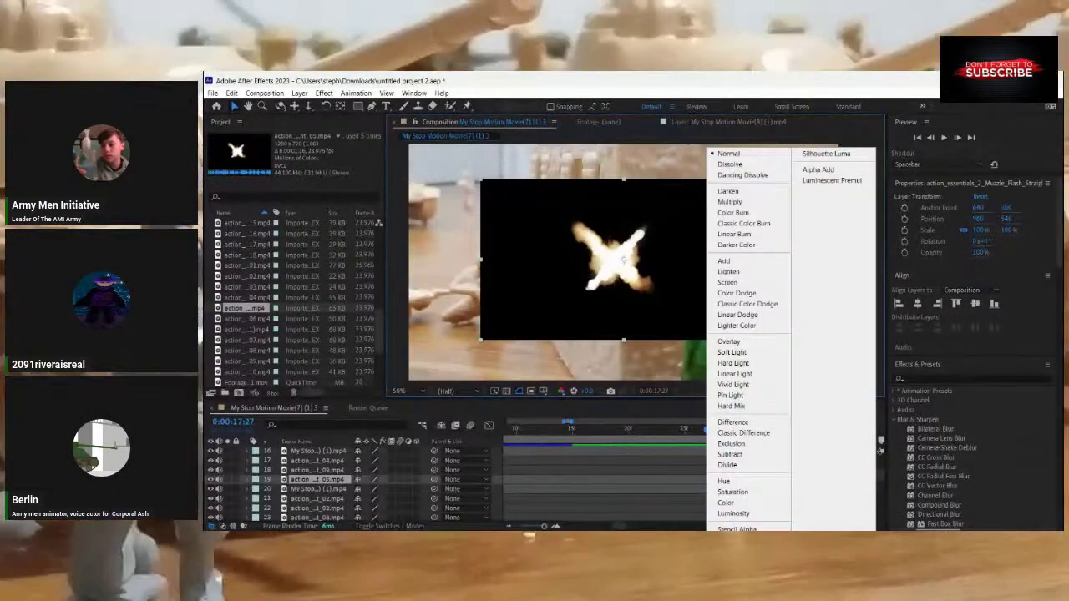
click(728, 283)
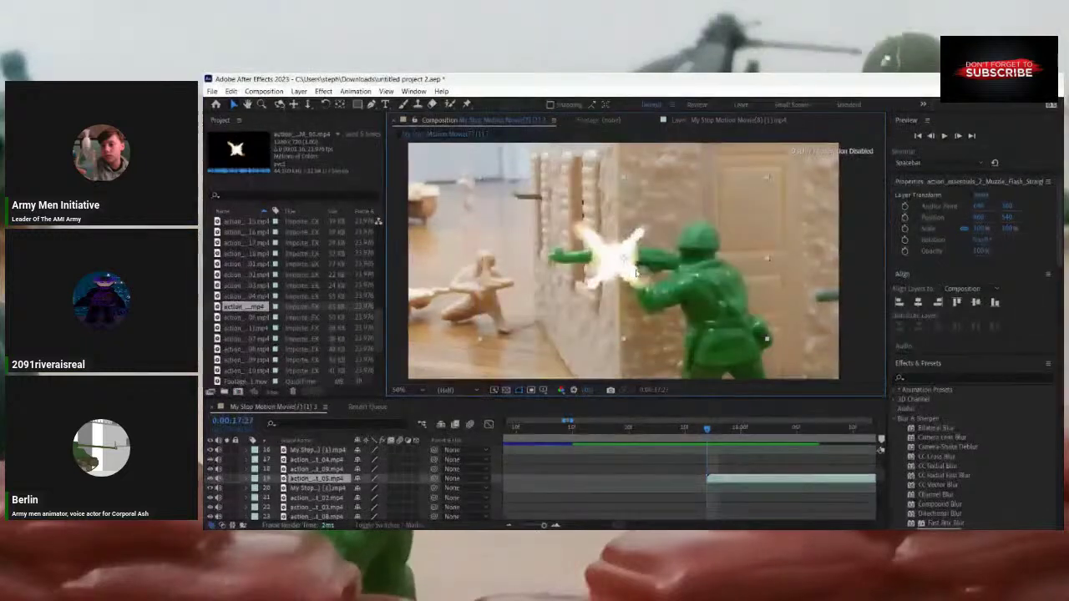
key(slash)
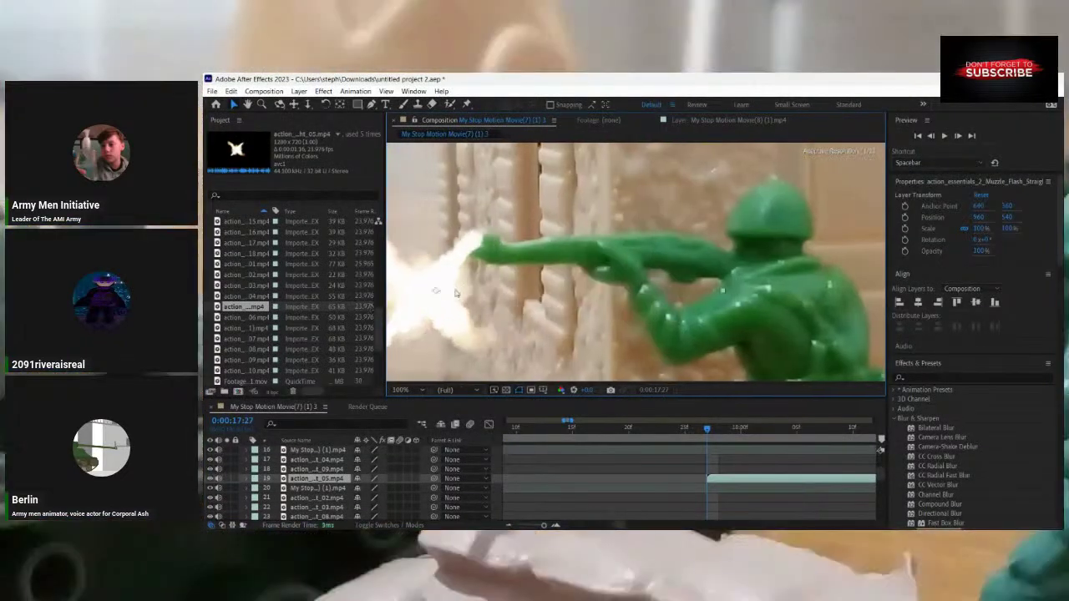
drag(456, 294, 576, 298)
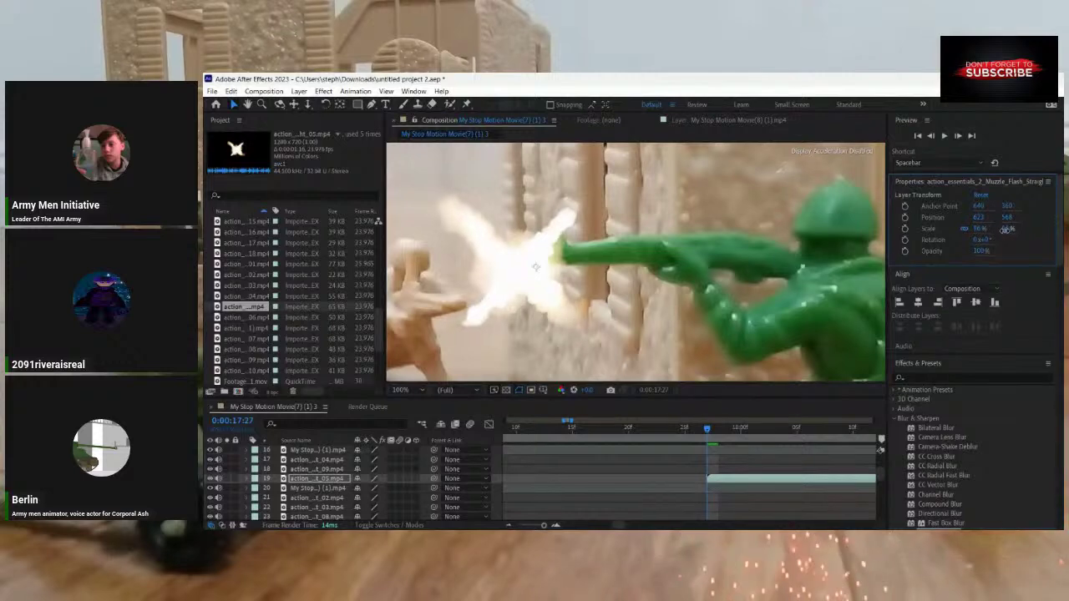
drag(1004, 230, 1001, 230)
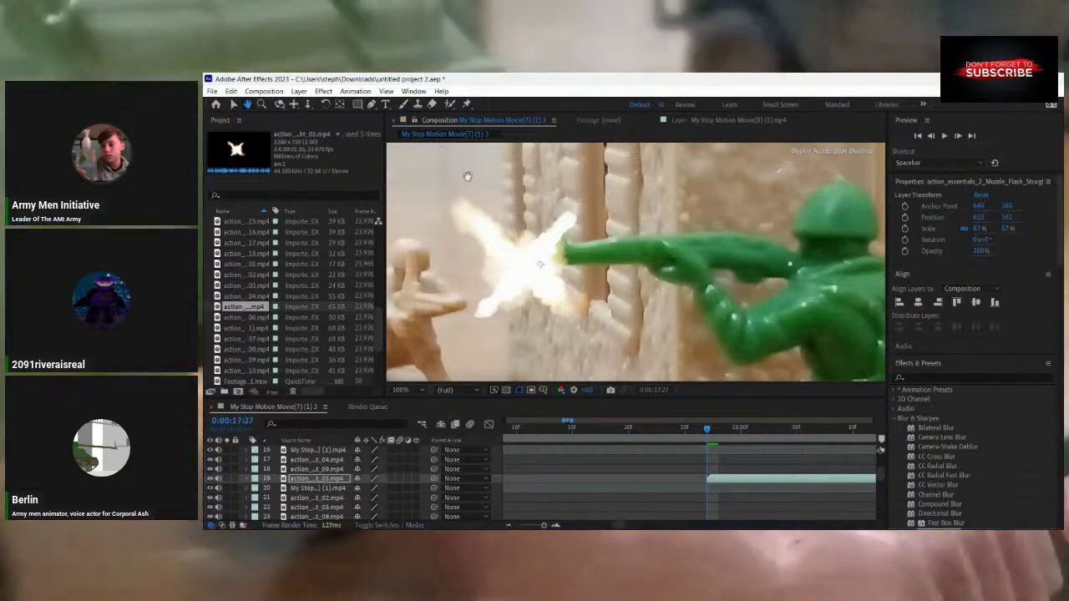
drag(457, 281, 535, 248)
scroll(476, 258, up, 1)
drag(456, 244, 482, 234)
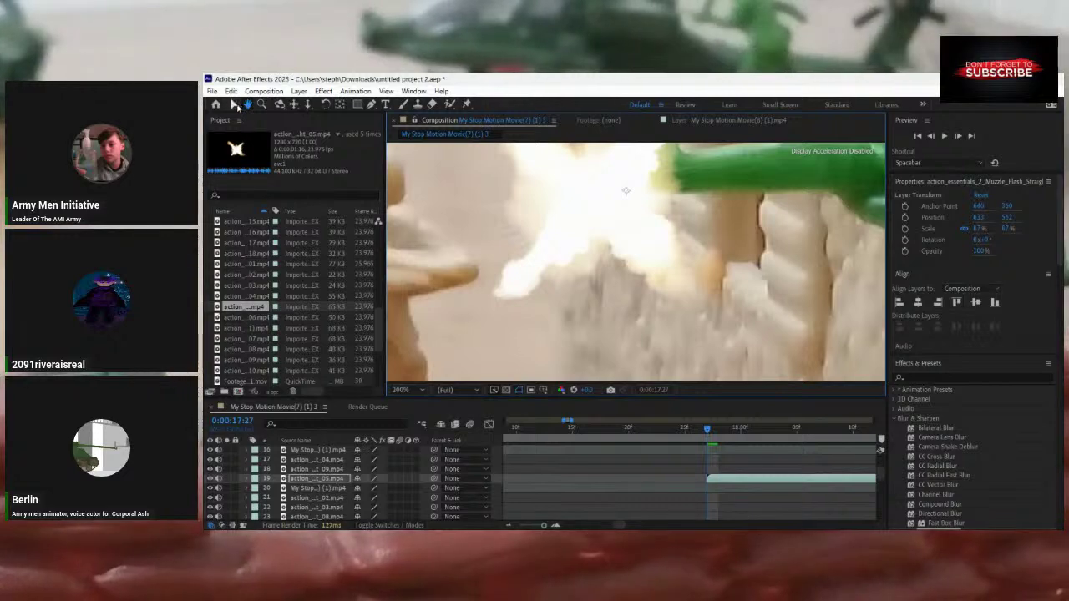
drag(523, 215, 423, 269)
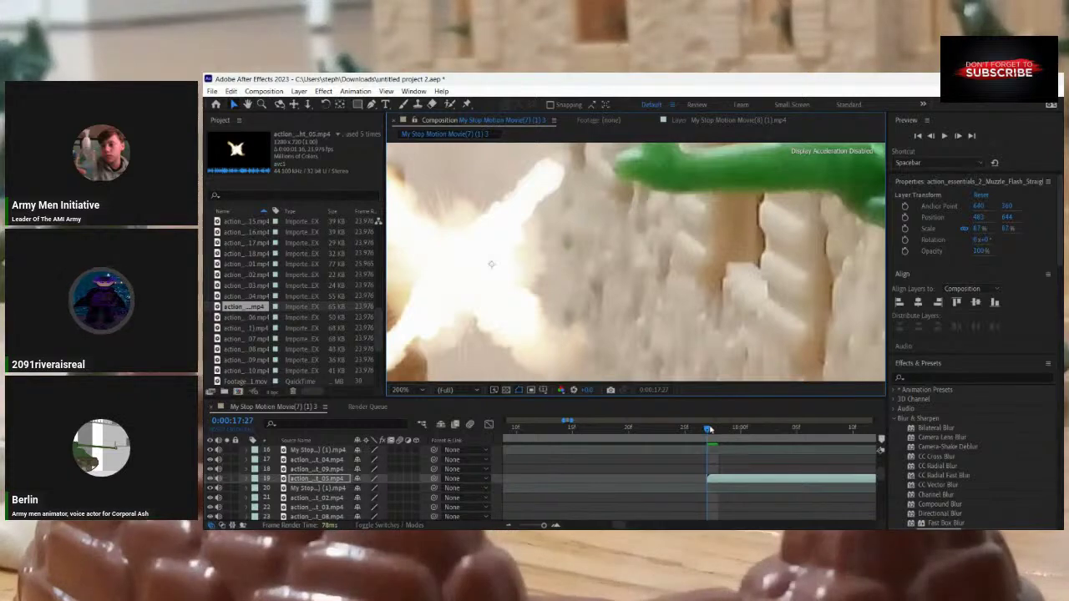
Split the Straight_05 flash layer at 0:00:18:00 and delete the part after that frame.
drag(688, 434, 716, 483)
mouse_move(717, 481)
mouse_down()
mouse_move(708, 482)
mouse_move(729, 485)
mouse_up()
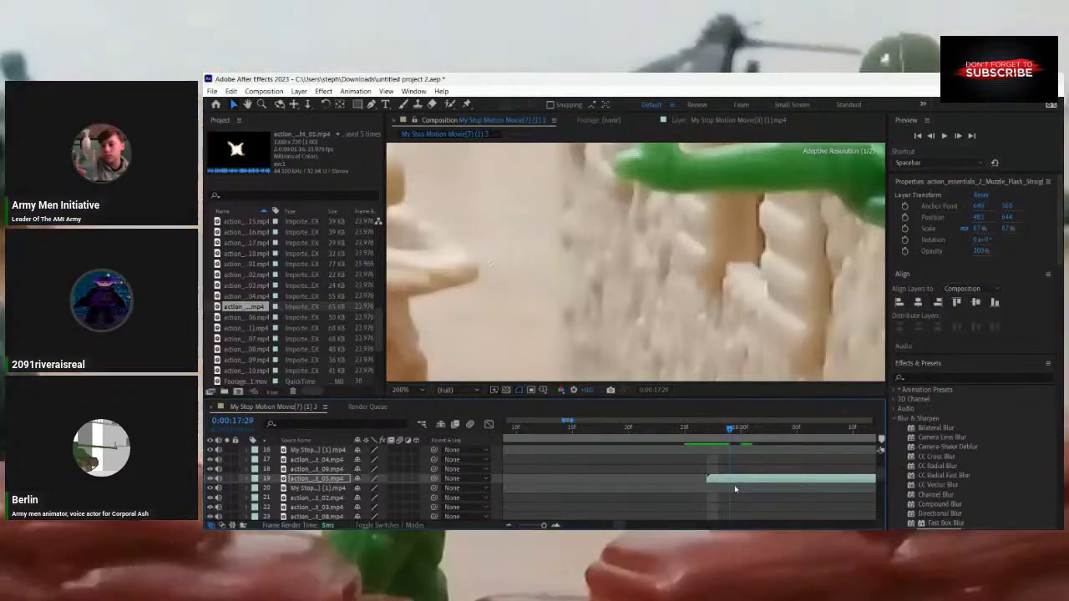
key(Page_Down)
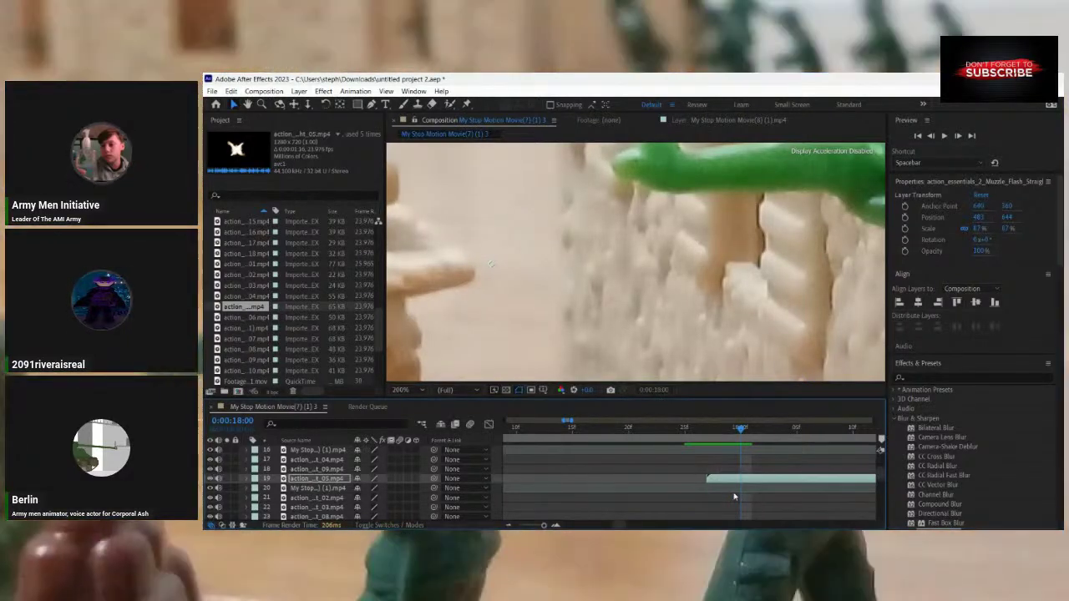
key(ctrl+shift+d)
key(Delete)
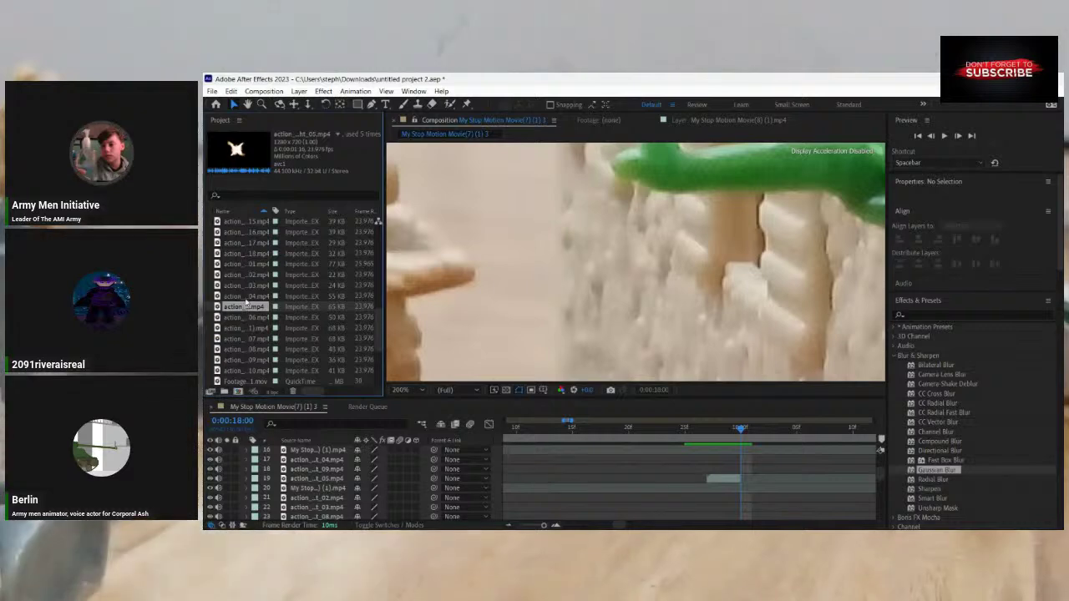
Add the Muzzle_Flash_Straight_04 clip to the timeline at 0:00:18:00, above the Straight_05 layer.
click(245, 317)
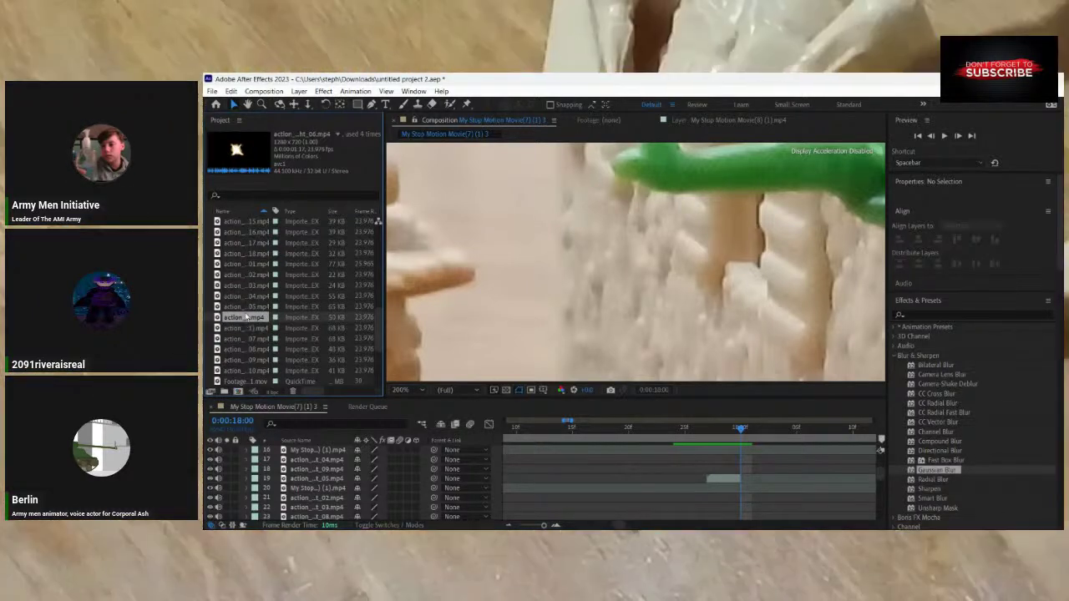
click(245, 297)
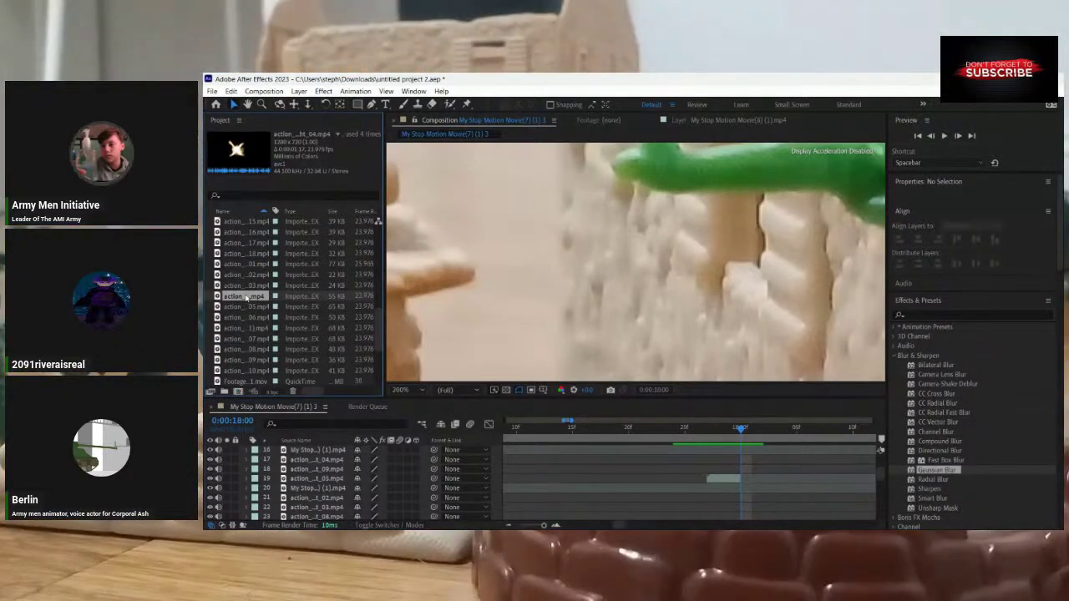
click(245, 296)
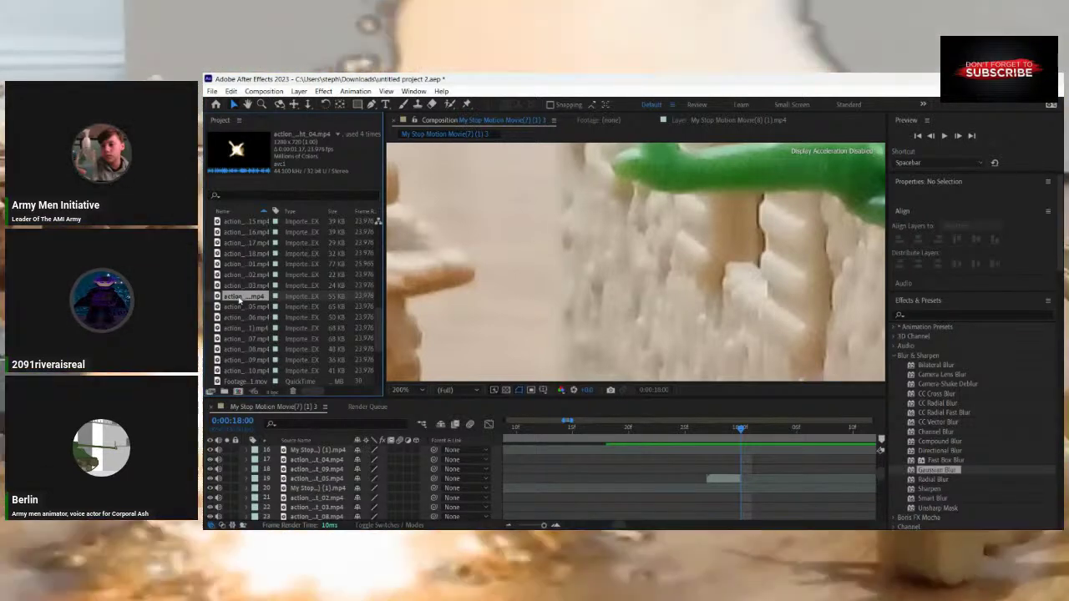
drag(270, 319, 755, 480)
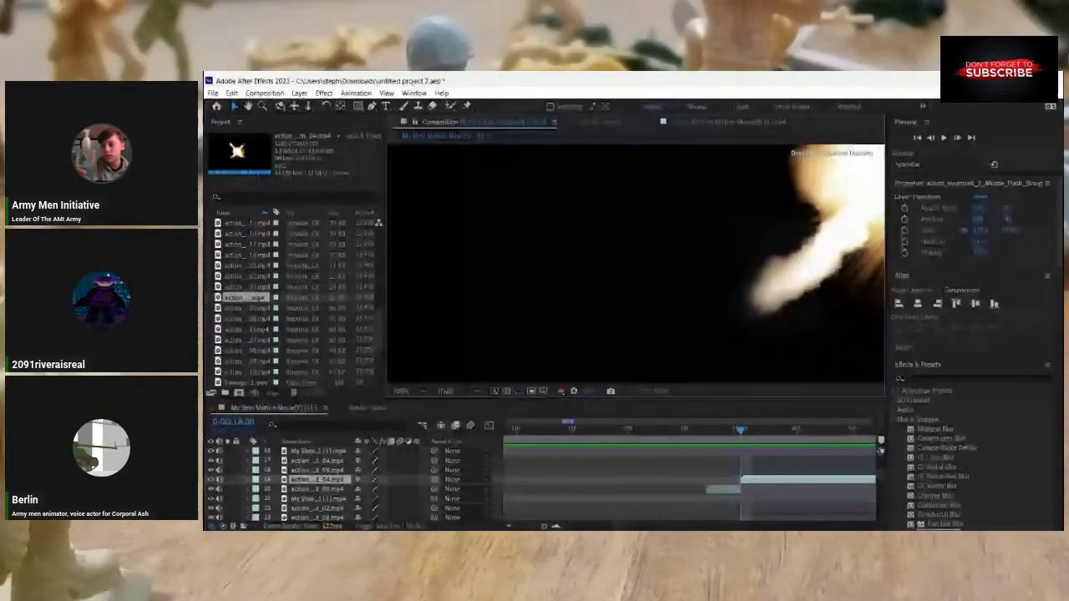
Blend the Straight_04 flash in Screen mode, scale it to 90% and place it at the tan soldier's gun, position about 489, 649.5.
mouse_move(806, 271)
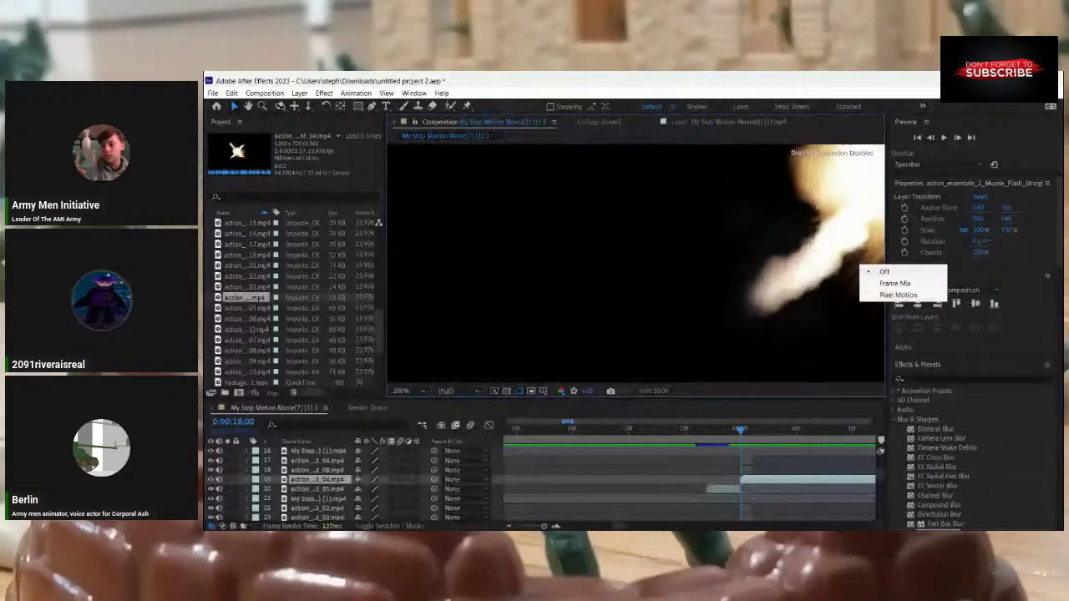
mouse_move(815, 322)
click(882, 283)
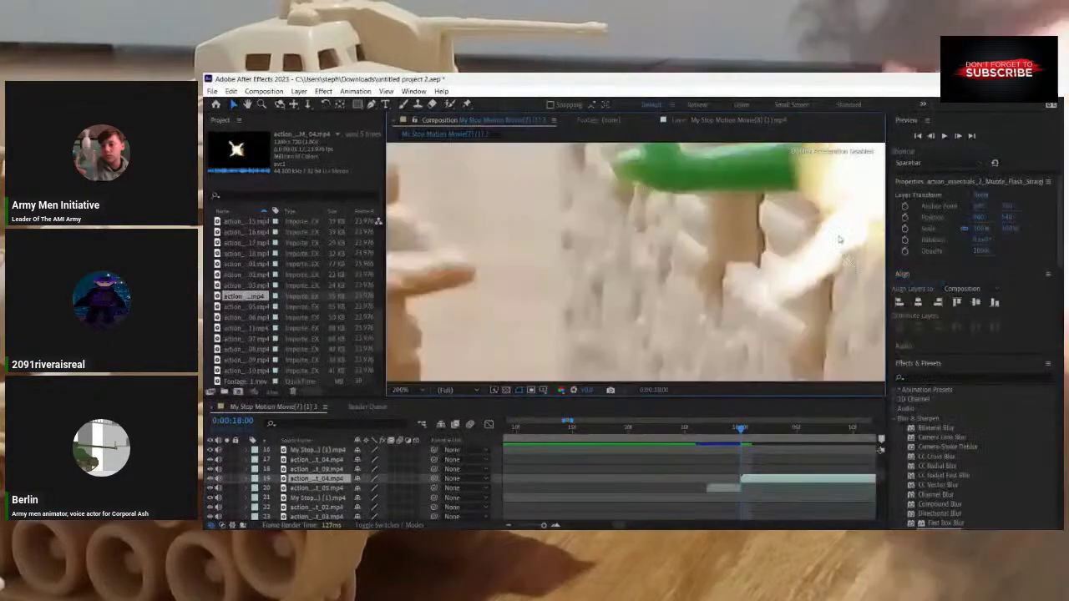
drag(841, 223, 470, 291)
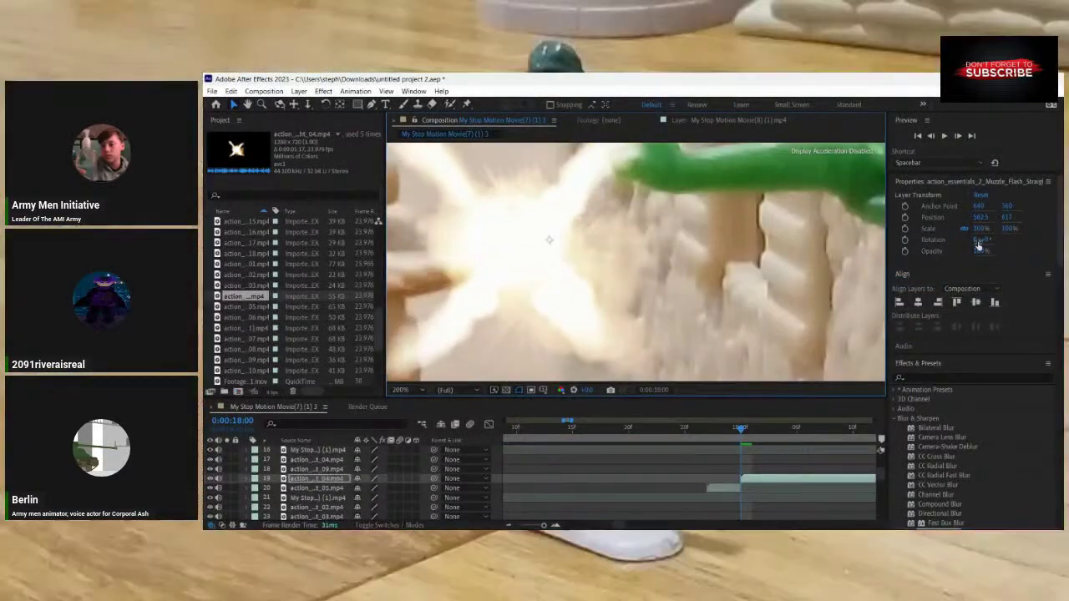
mouse_move(1009, 230)
mouse_down()
mouse_move(976, 236)
mouse_move(1008, 238)
mouse_up()
drag(522, 221, 469, 249)
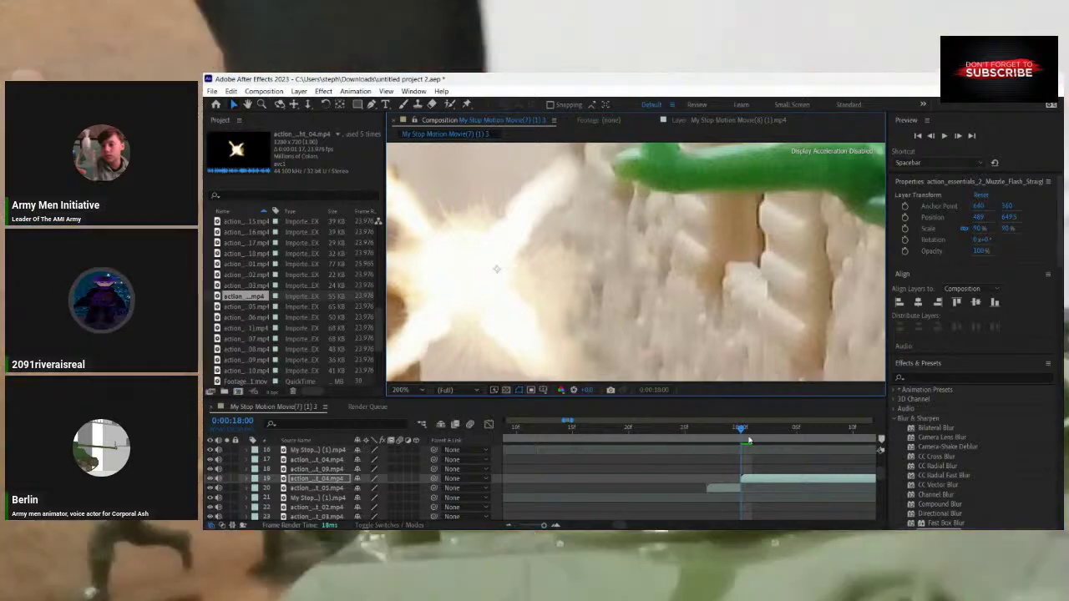
Compare the Straight_04 flash with the preceding frames and nudge it to position 477, 650.5.
scroll(624, 292, down, 1)
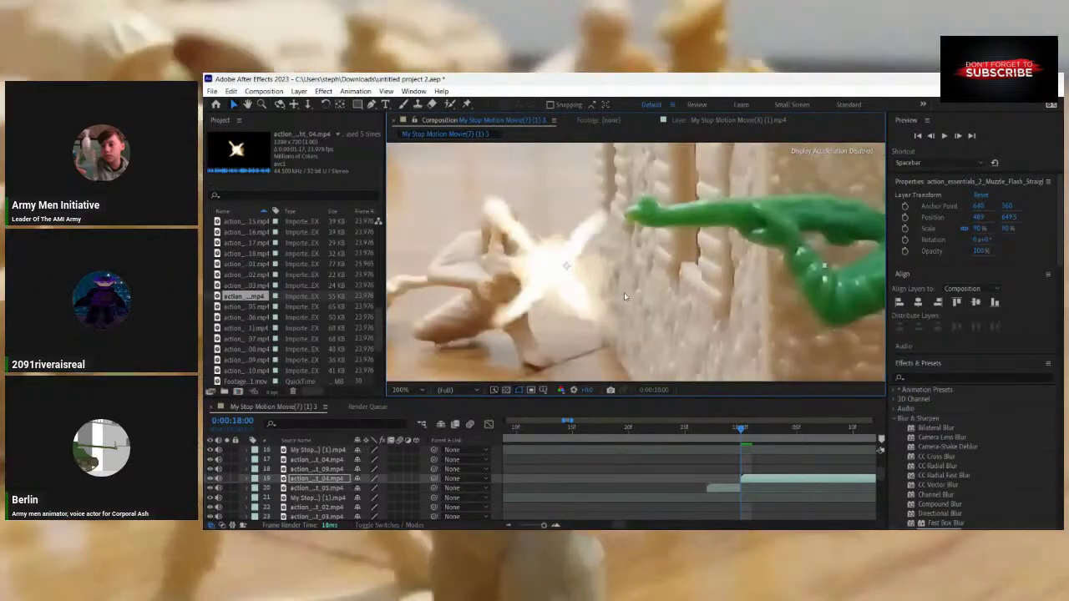
drag(740, 431, 739, 477)
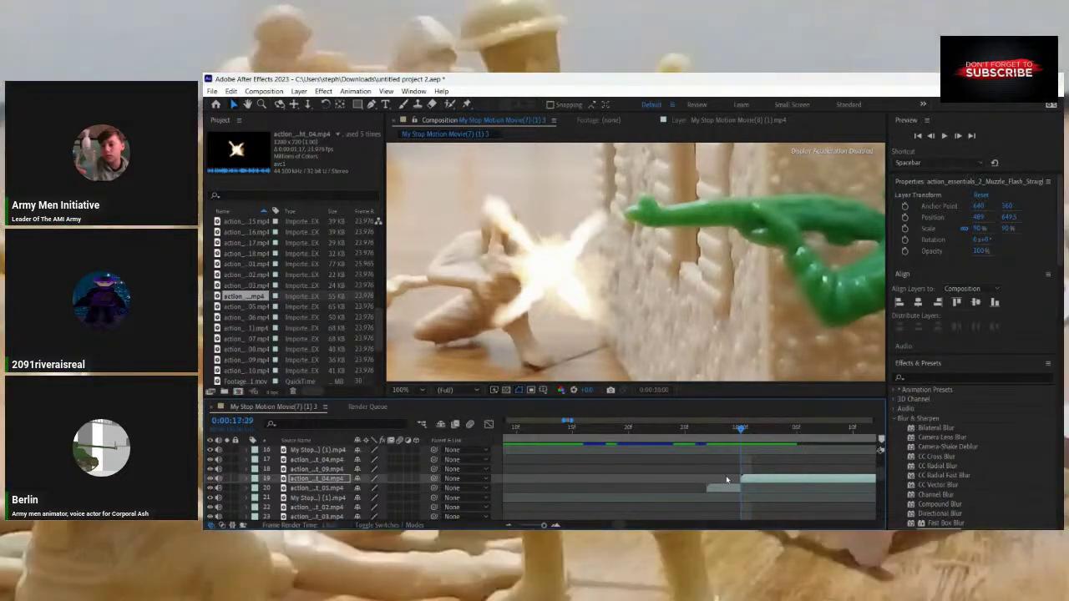
drag(542, 294, 537, 294)
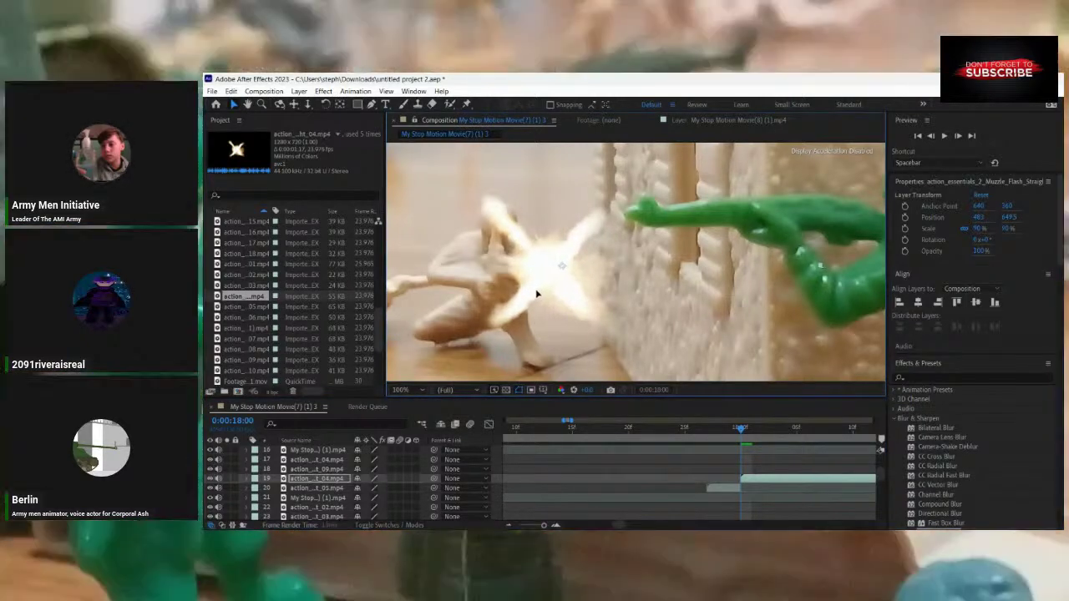
key(Left)
key(Left)
key(Left)
key(Left)
key(Left)
key(Left)
Look through the straight muzzle flash clips in the project and select Muzzle_Flash_Straight_06.
click(247, 286)
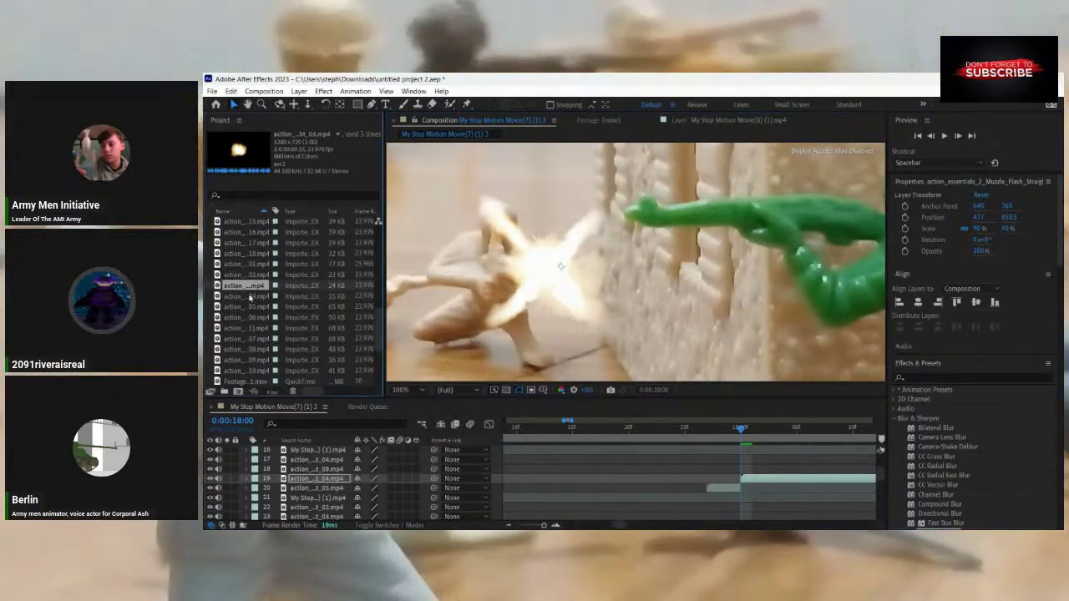
click(248, 296)
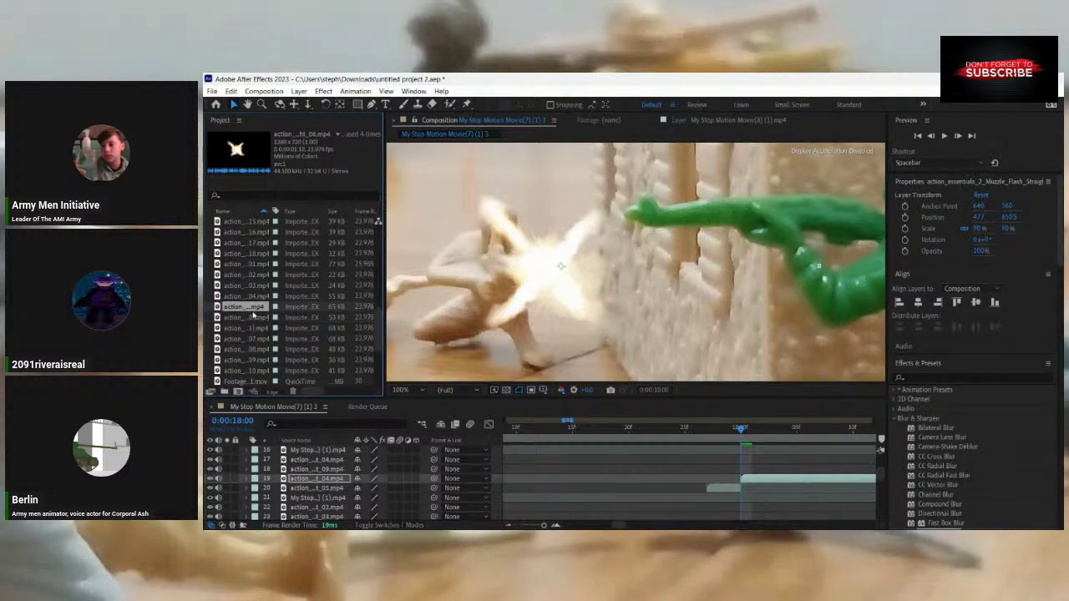
click(251, 318)
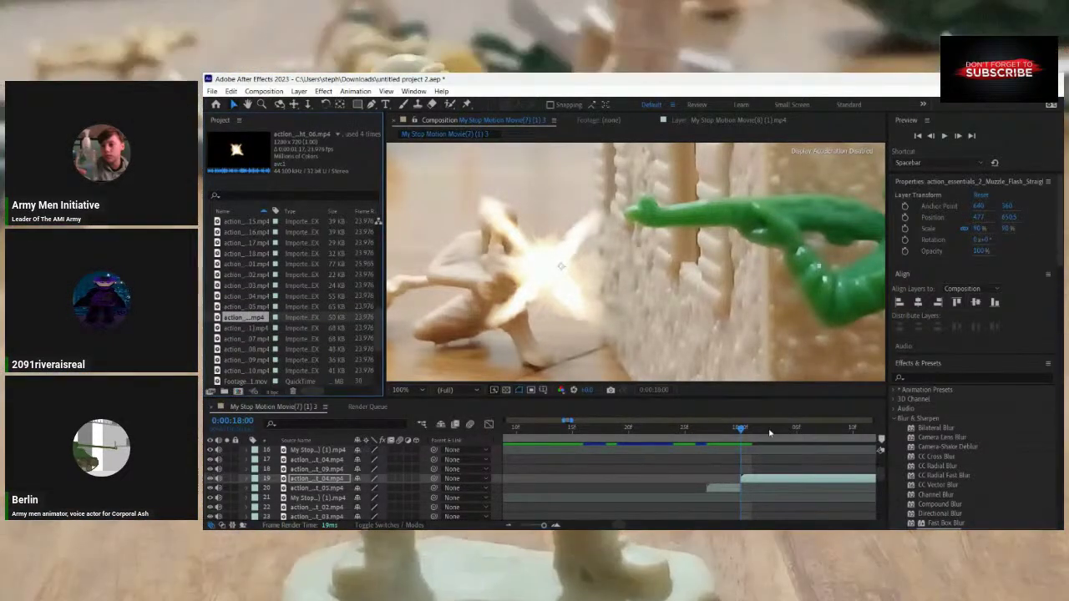
Split the Straight_04 flash layer at 0:00:18:03 and delete the part after that frame.
drag(741, 433, 762, 455)
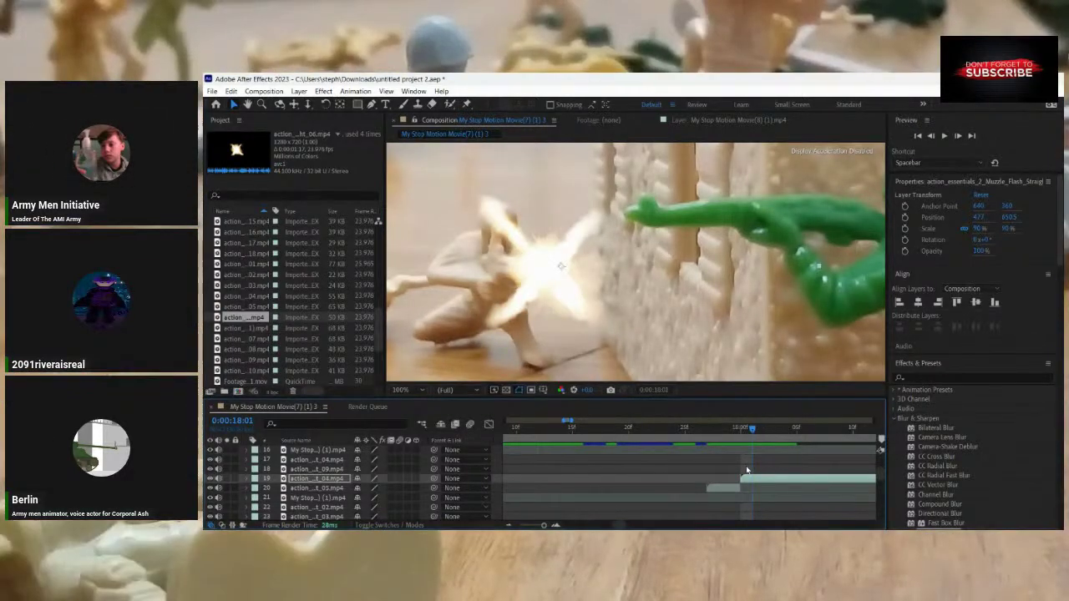
key(Page_Down)
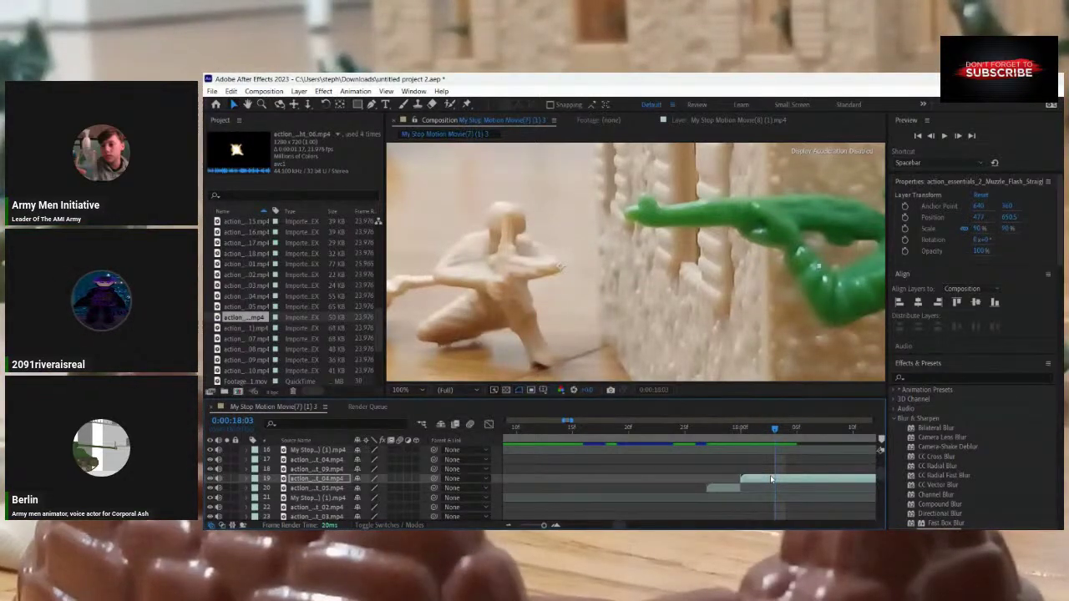
key(alt+bracketleft)
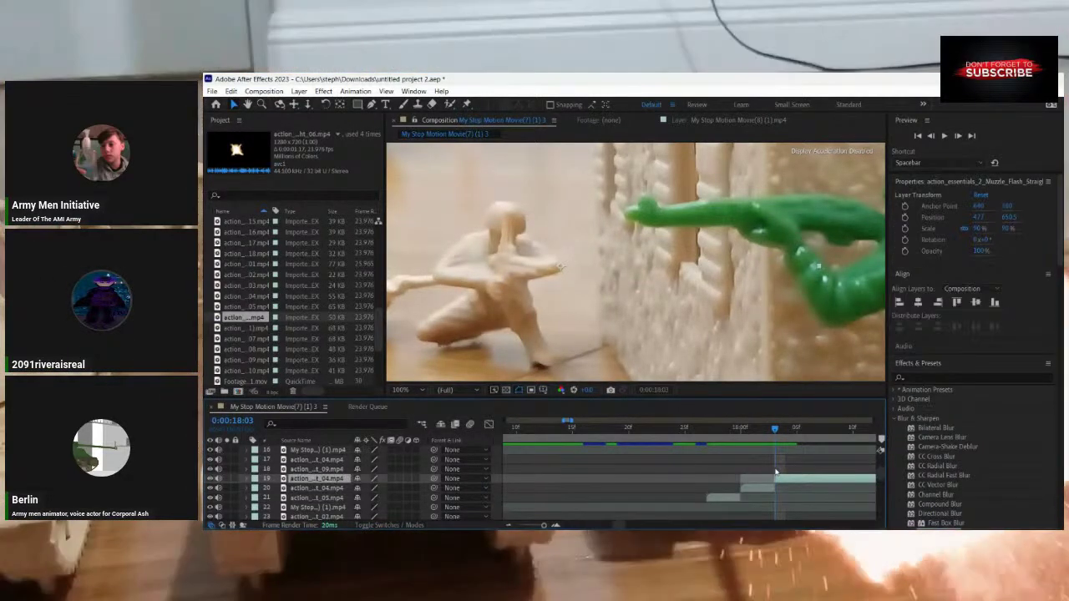
key(Delete)
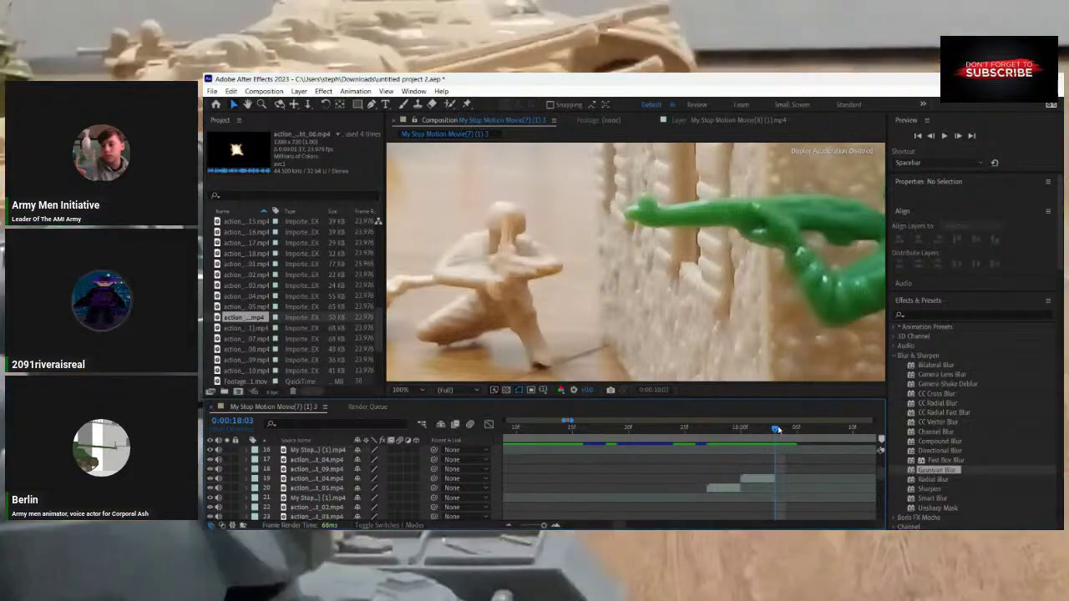
Add the Straight_06 flash clip to the timeline at 0:00:18:03, below the Straight_04 layer, and blend it in Screen mode.
drag(765, 432, 776, 433)
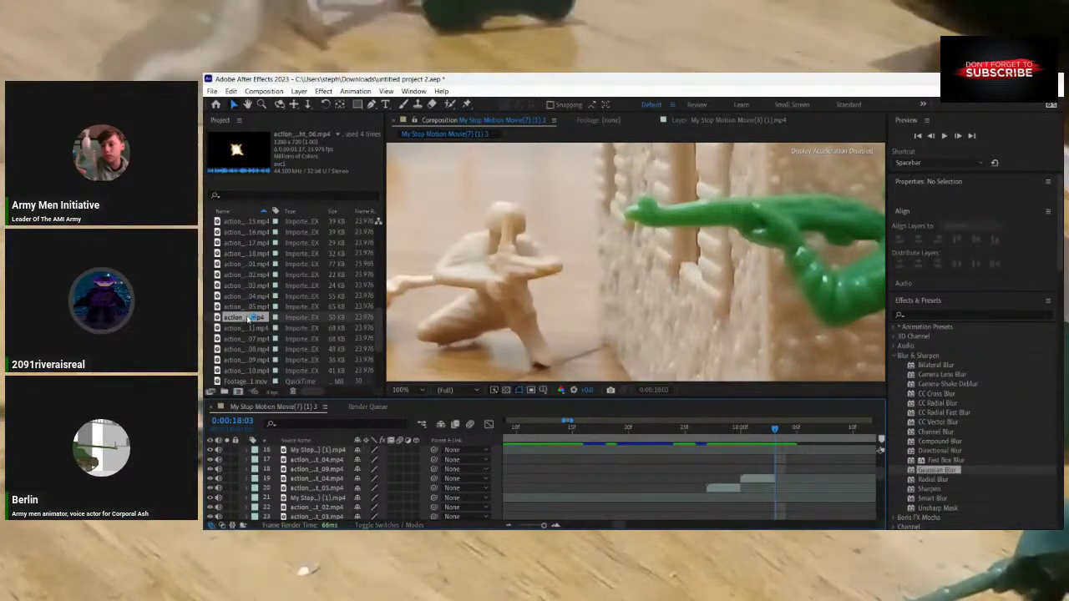
drag(248, 320, 807, 487)
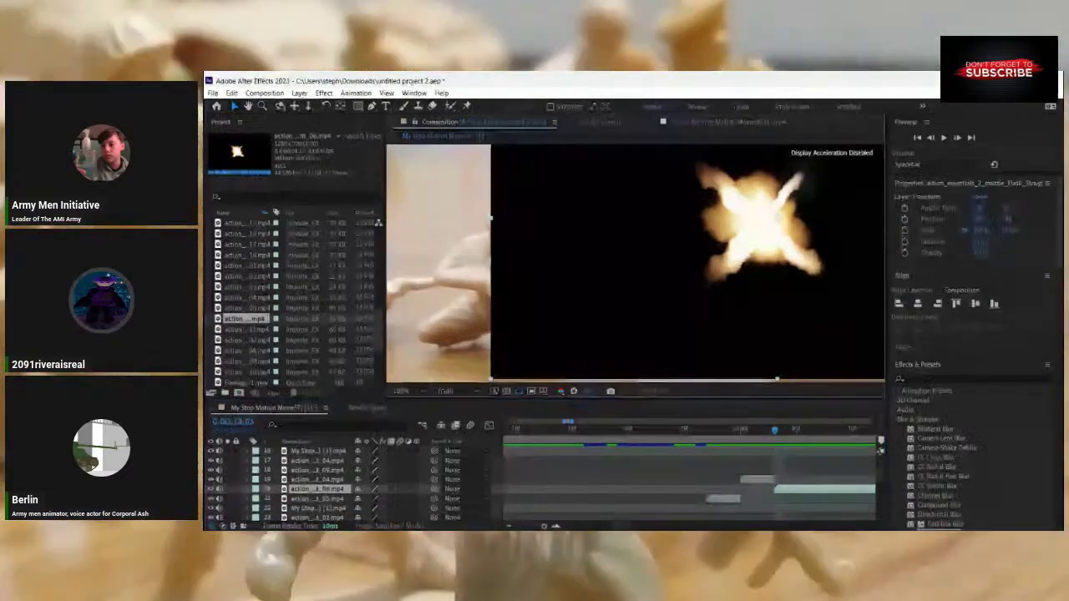
right_click(786, 489)
mouse_move(823, 336)
click(883, 282)
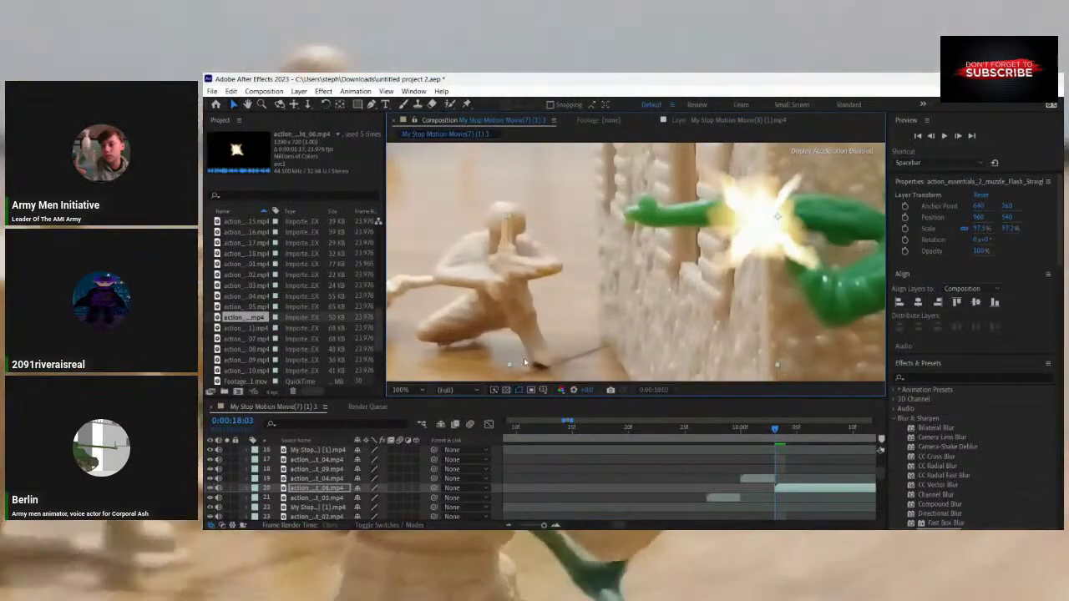
Scale the Straight_06 flash to about 104 by 102% and place it at the tan soldier's gun, position about 484, 648.
drag(537, 357, 533, 353)
drag(749, 216, 533, 265)
drag(1011, 229, 1044, 228)
mouse_move(533, 265)
mouse_down()
mouse_move(539, 314)
mouse_move(540, 265)
mouse_up()
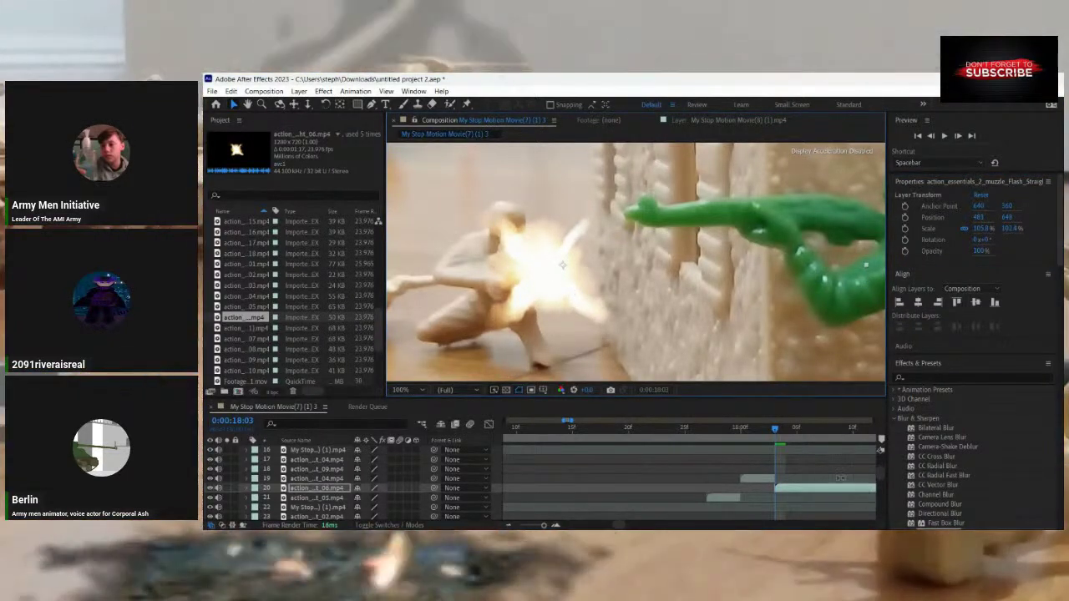
Step through the Straight_06 flash frames, split its layer at 0:00:18:07 and delete the part after that frame.
drag(797, 433, 797, 457)
key(Page_Up)
key(Page_Up)
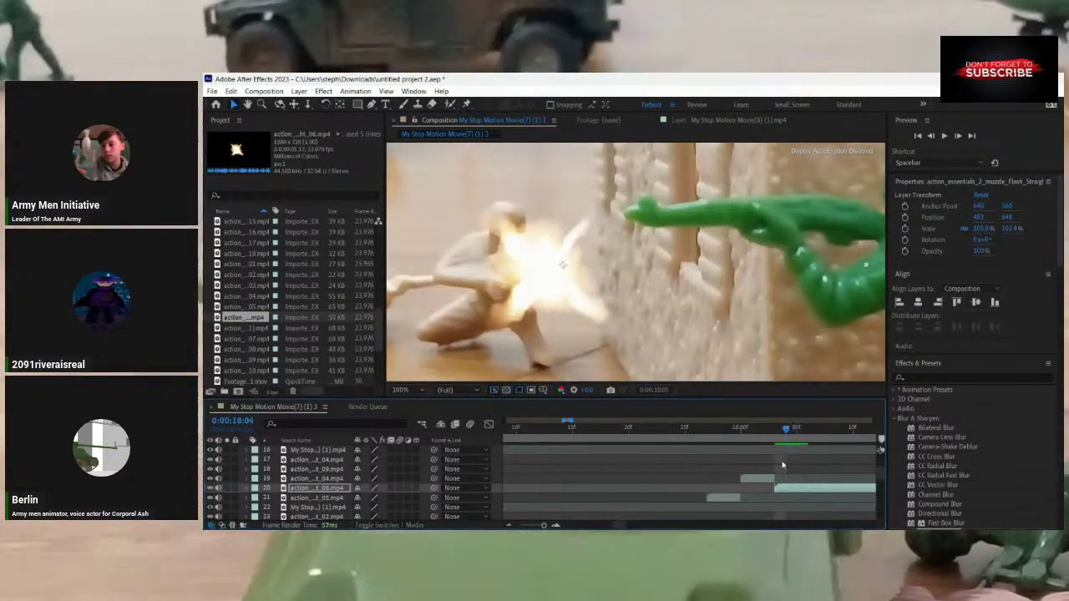
key(Page_Down)
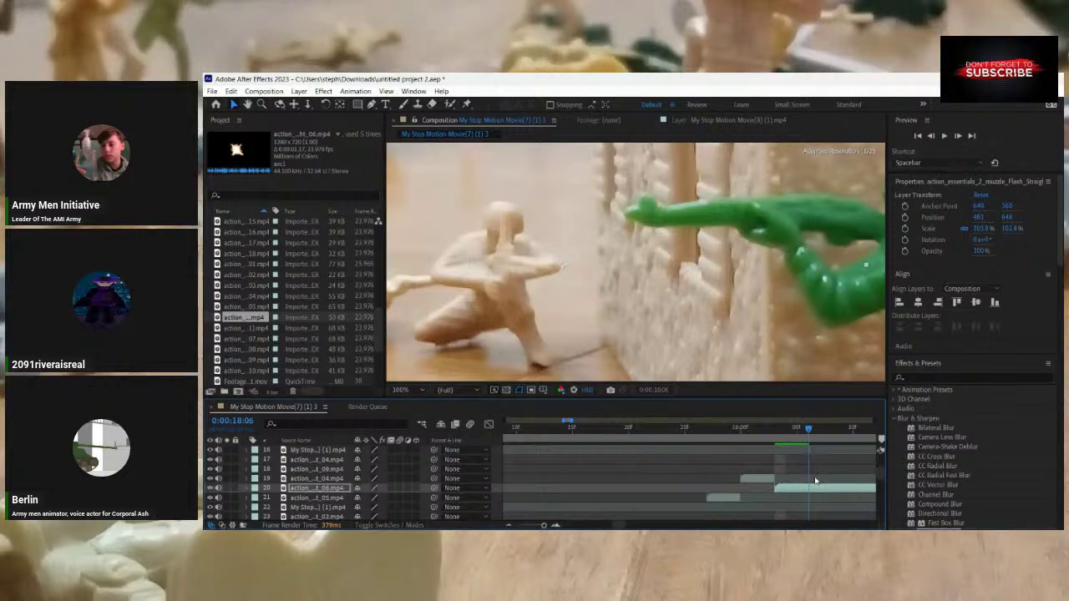
key(Page_Up)
key(Page_Up)
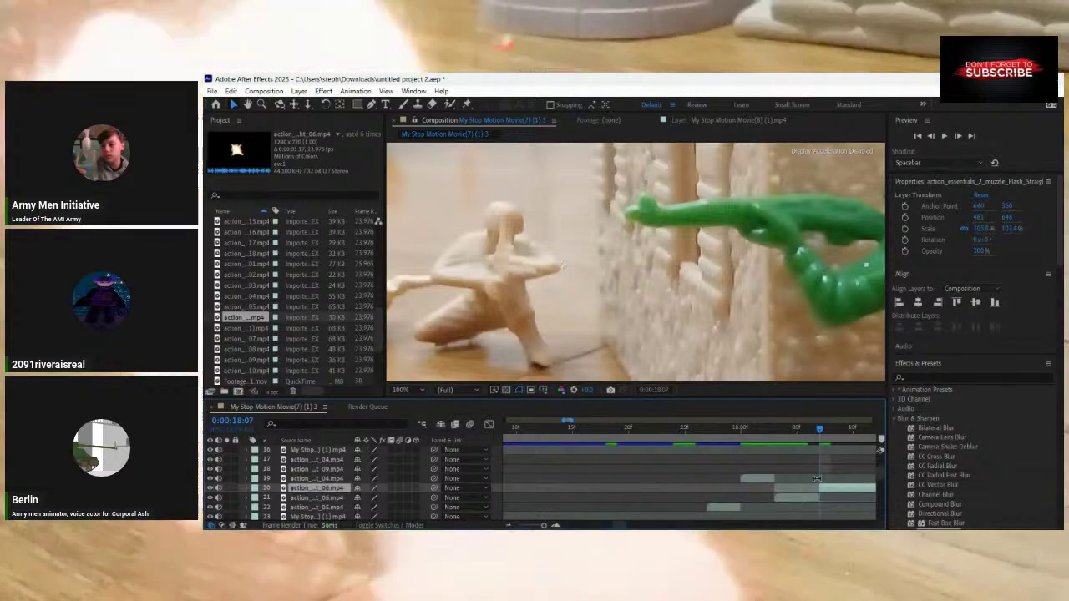
click(798, 453)
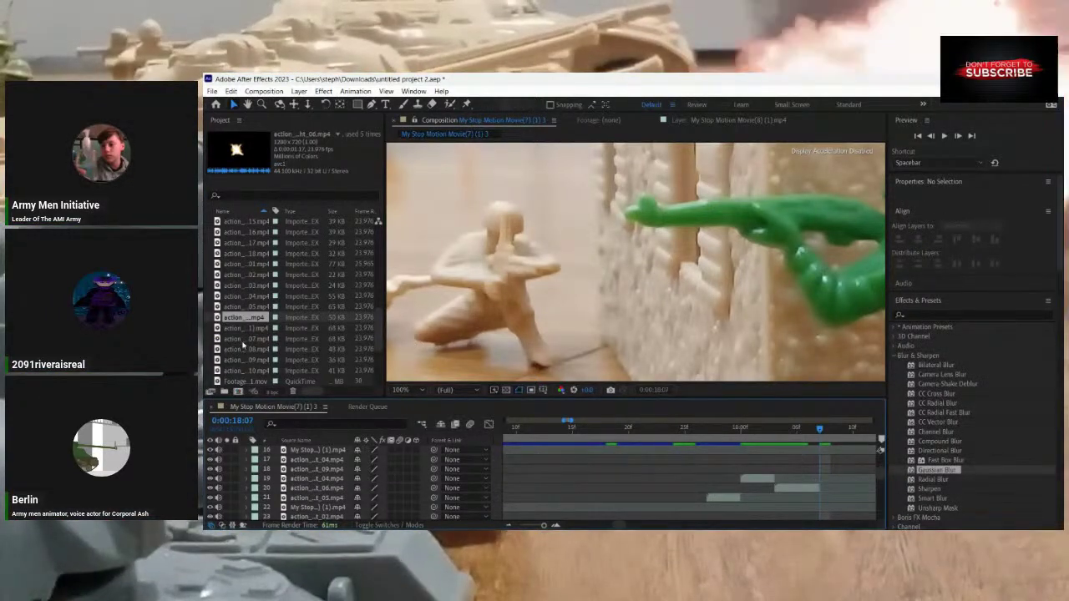
Add the Straight_07 (1) flash clip at 0:00:18:07, above the Straight_06 layer, and blend it in Screen mode.
click(244, 328)
click(244, 339)
click(246, 330)
drag(257, 335, 835, 490)
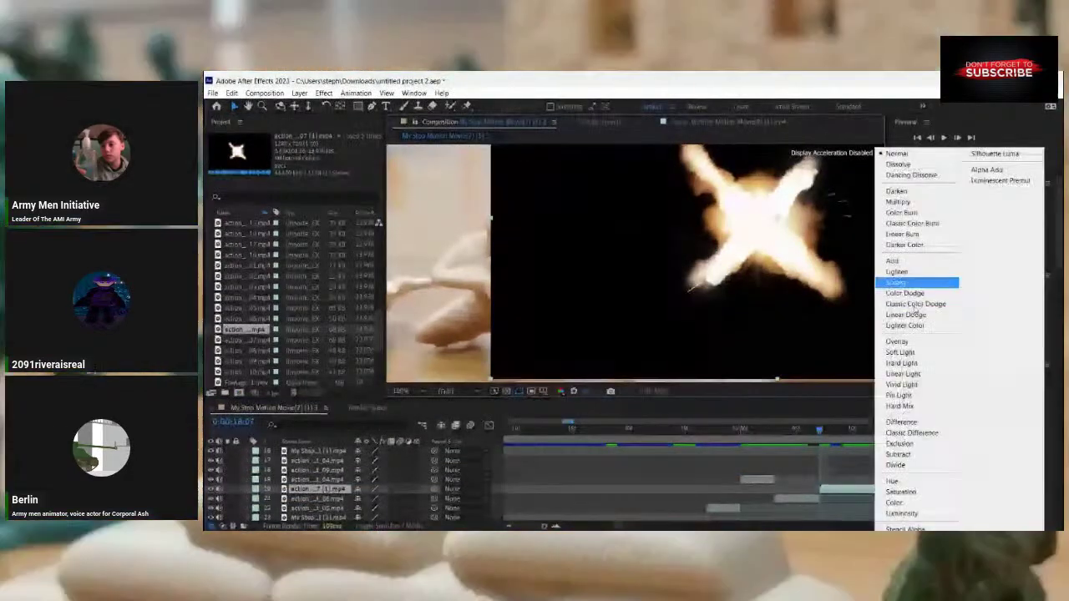
click(918, 303)
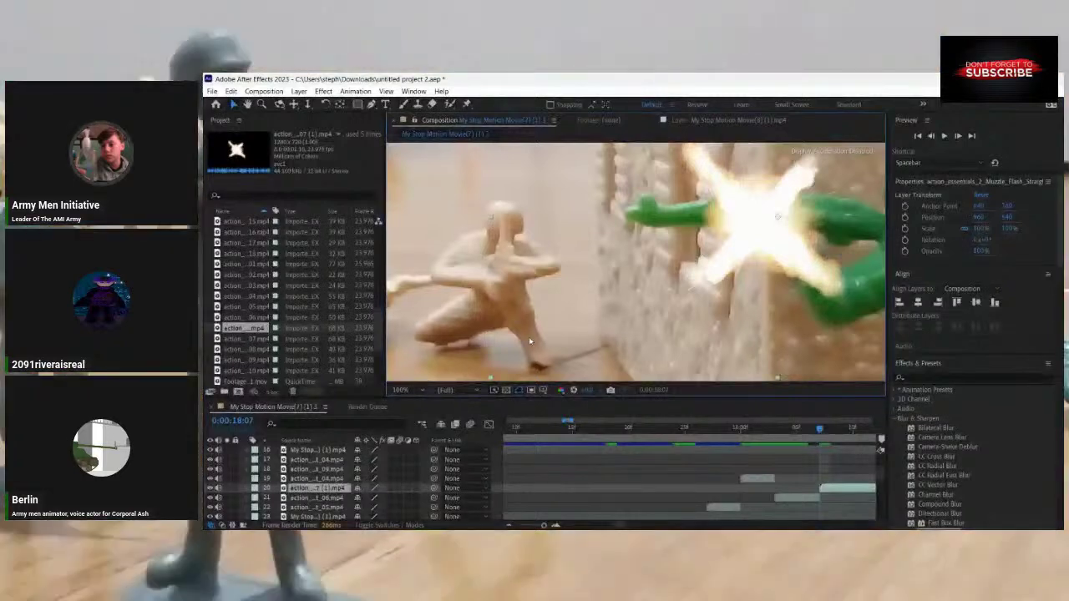
Scale the Straight_07 flash to about 74 by 73% and place it at the tan soldier's gun, position about 483, 648.
drag(481, 382, 539, 354)
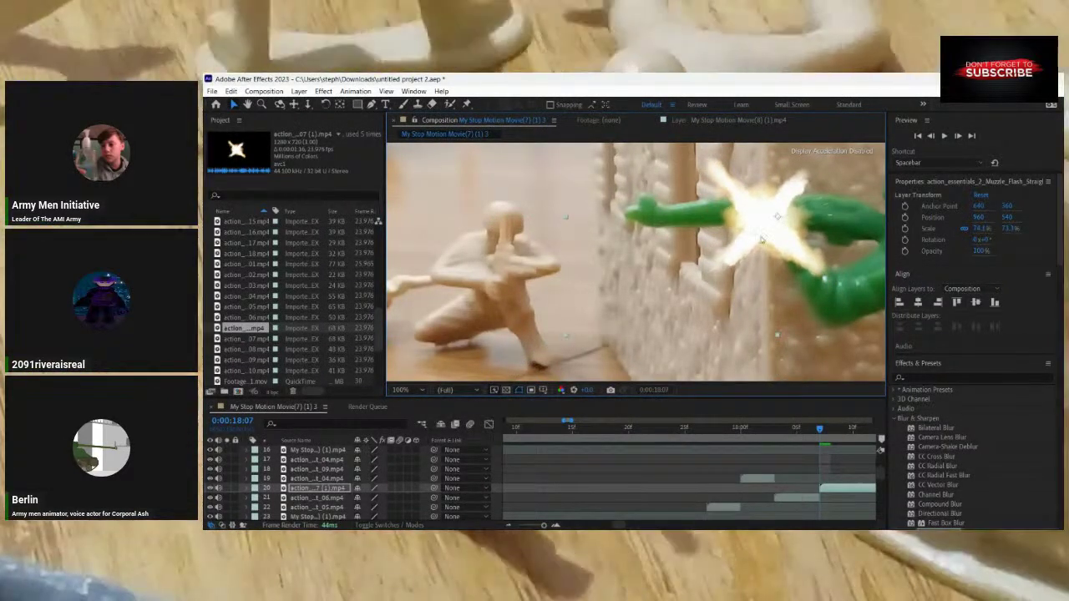
drag(761, 234, 539, 287)
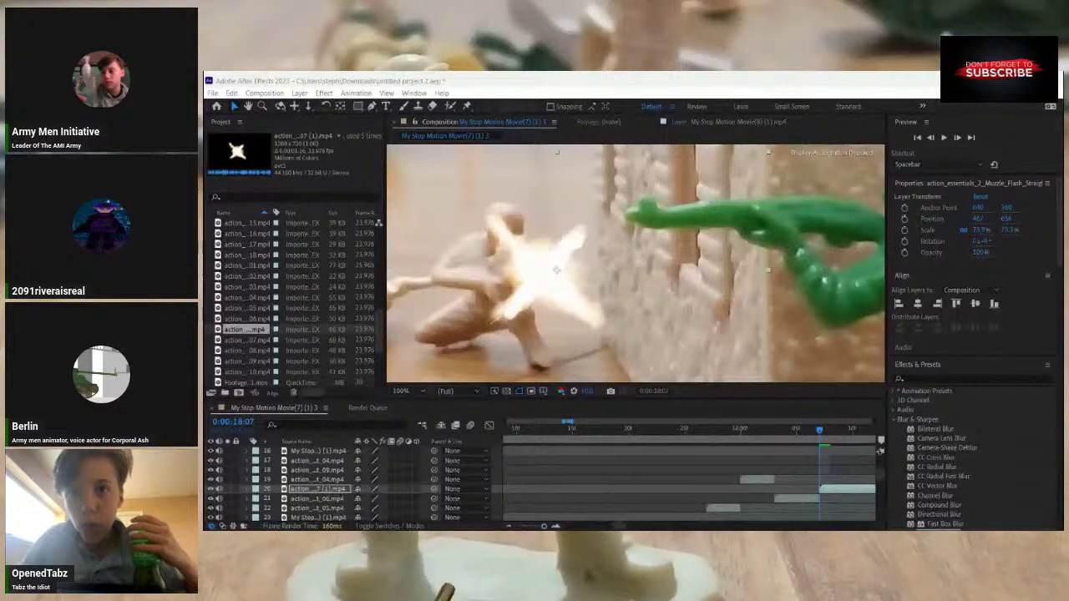
drag(820, 429, 837, 457)
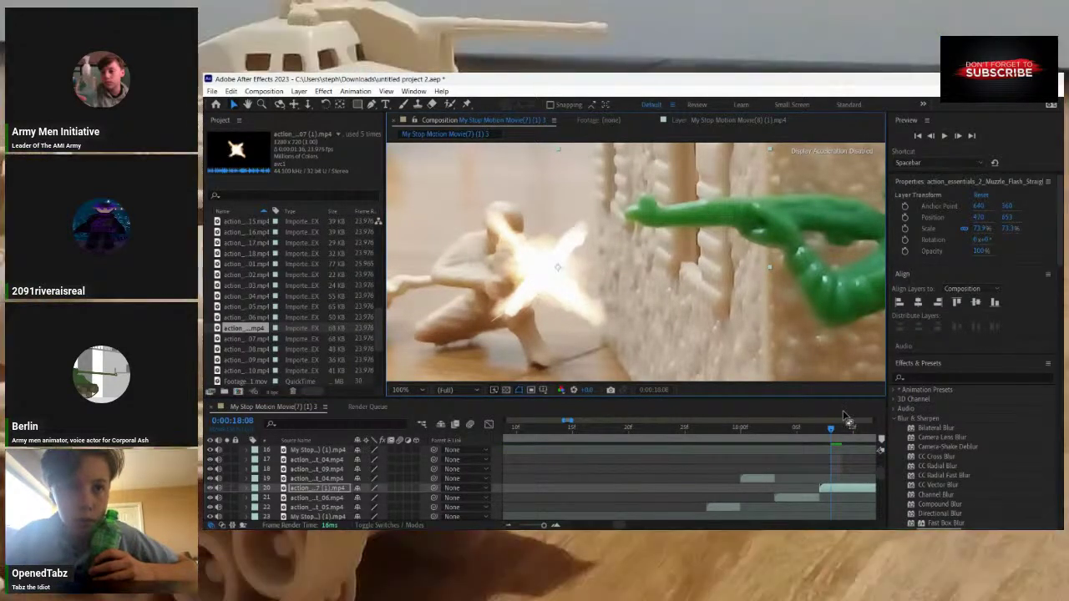
mouse_move(831, 430)
mouse_down()
mouse_move(840, 436)
mouse_move(823, 439)
mouse_move(846, 439)
mouse_move(831, 440)
mouse_up()
drag(524, 270, 529, 264)
Scrub back through the preceding frames to compare the Straight_07 flash with the earlier flashes.
drag(832, 430, 769, 448)
key(Page_Up)
key(Page_Up)
key(Page_Up)
key(Page_Up)
key(Page_Up)
key(Page_Up)
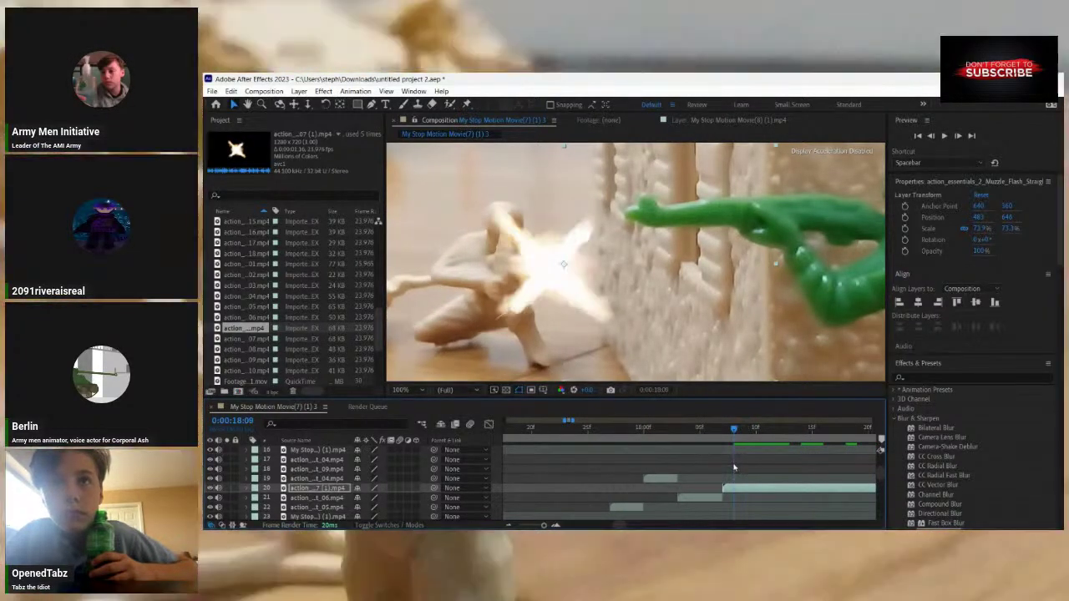
Split the Straight_07 flash layer at 0:00:18:11 and delete the part after that frame.
key(Page_Down)
key(Page_Down)
key(Page_Down)
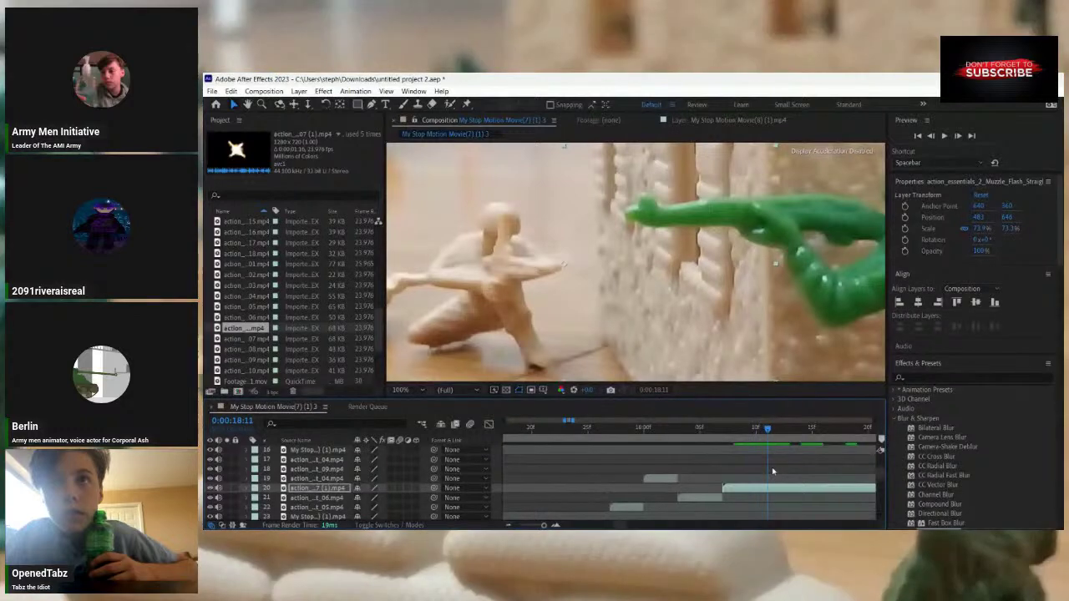
key(ctrl+shift+d)
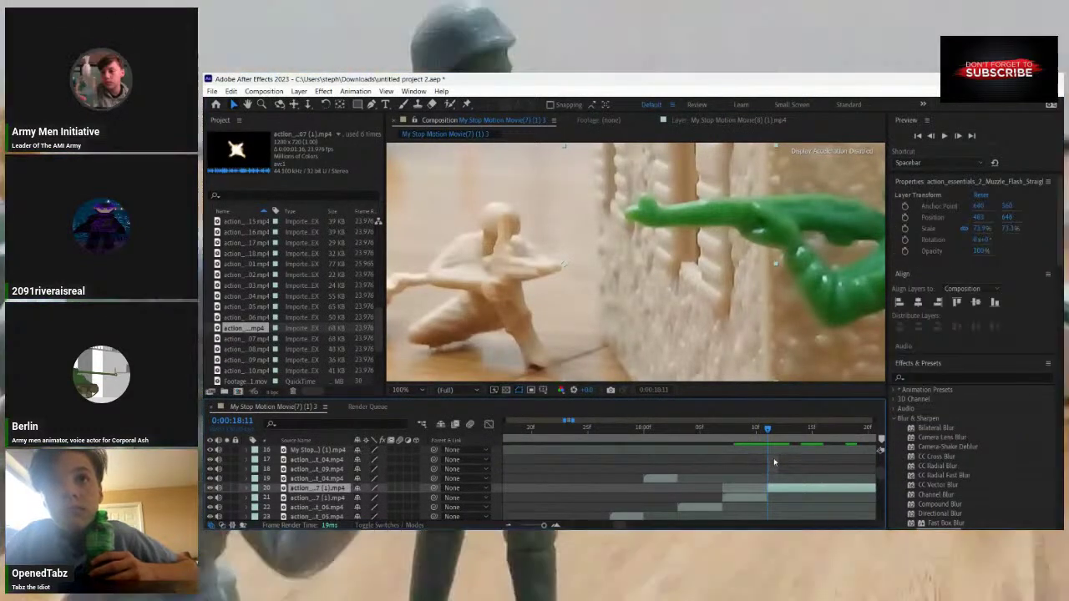
key(Delete)
Check the last flash frames, split the Straight_07 layer at 0:00:18:10 and delete the leftover frame.
key(Page_Up)
key(Page_Up)
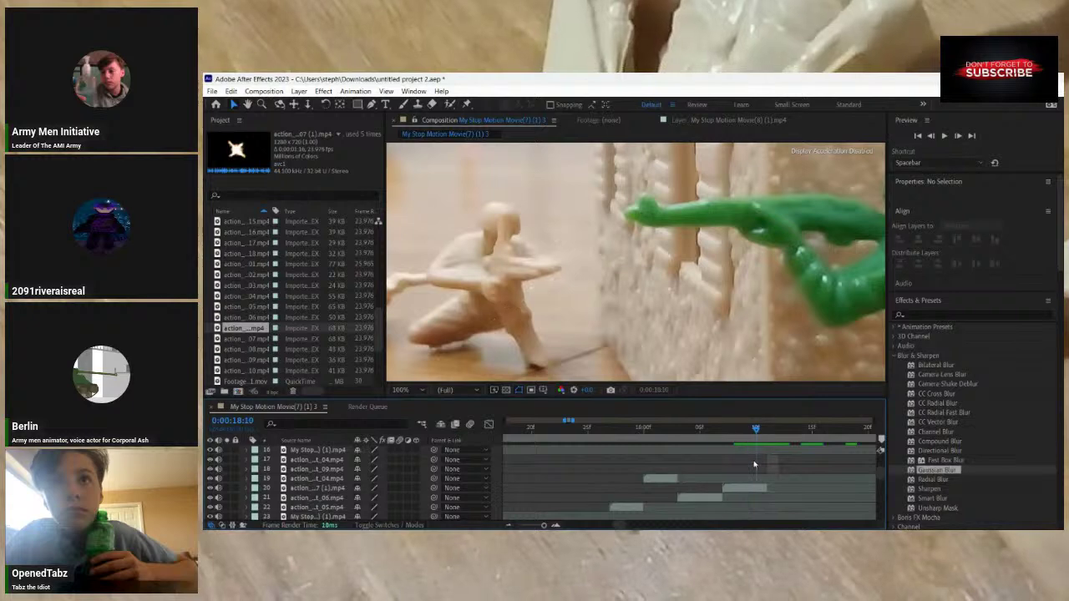
key(Page_Up)
key(Page_Up)
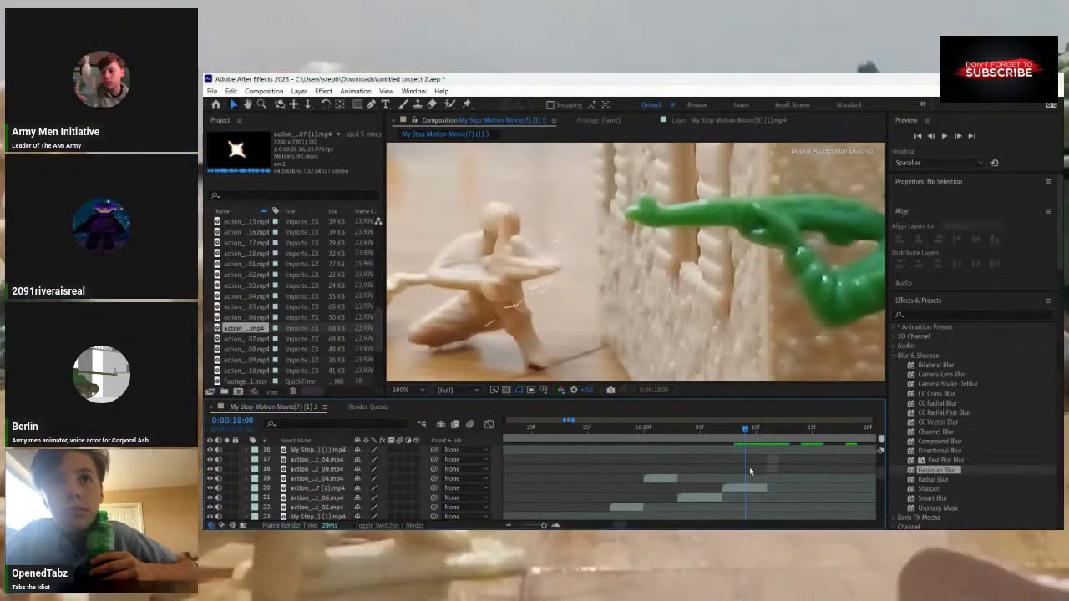
click(759, 488)
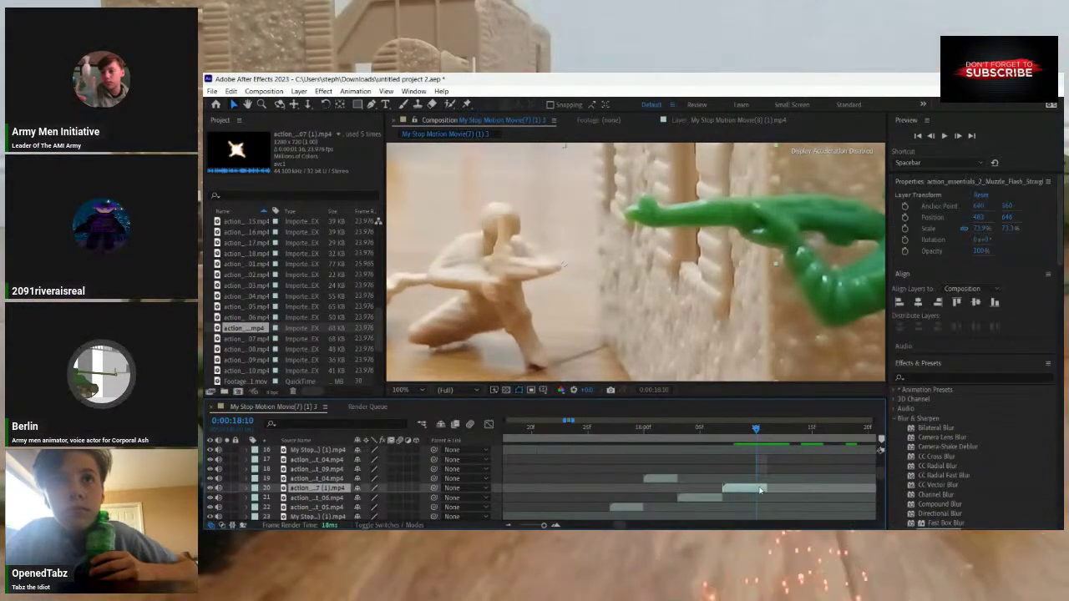
key(ctrl+shift+d)
key(Delete)
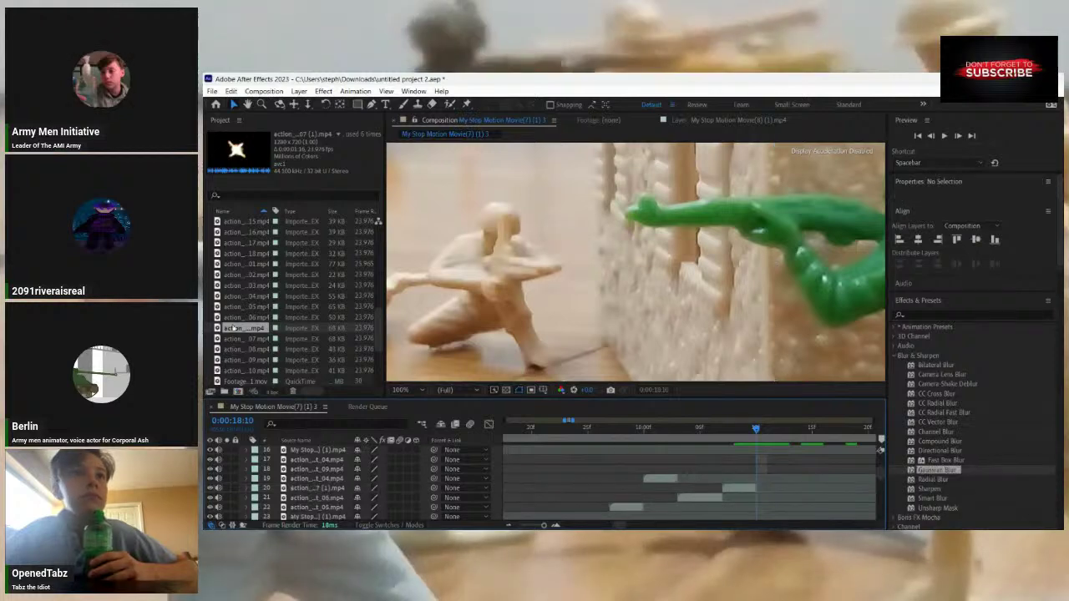
Choose the Straight_04 flash clip, add it at 0:00:18:10 below the Straight_07 layer, and blend it in Screen mode.
click(249, 349)
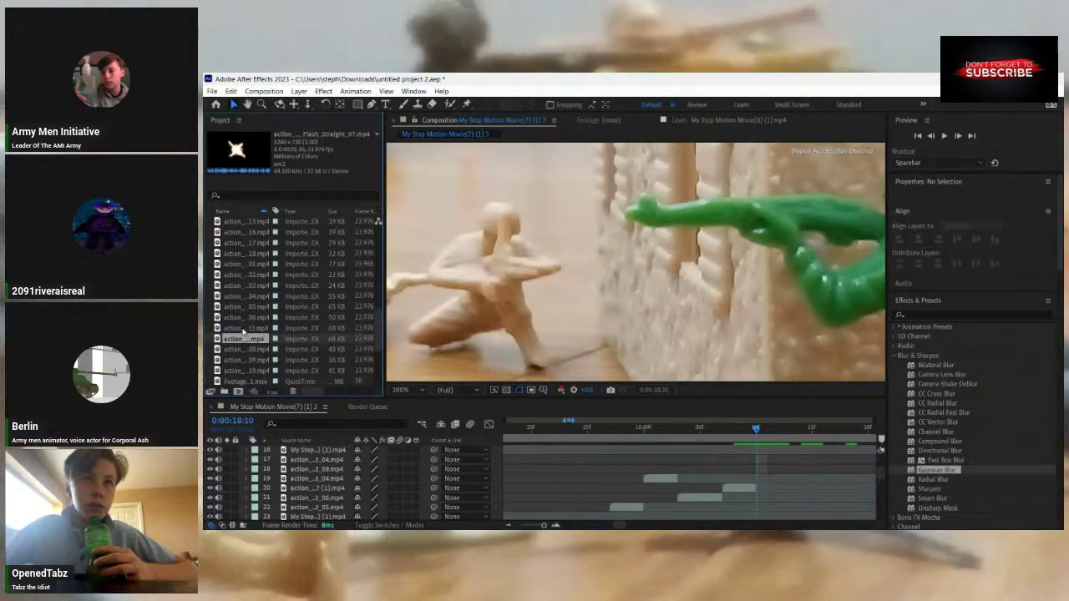
click(245, 317)
click(244, 307)
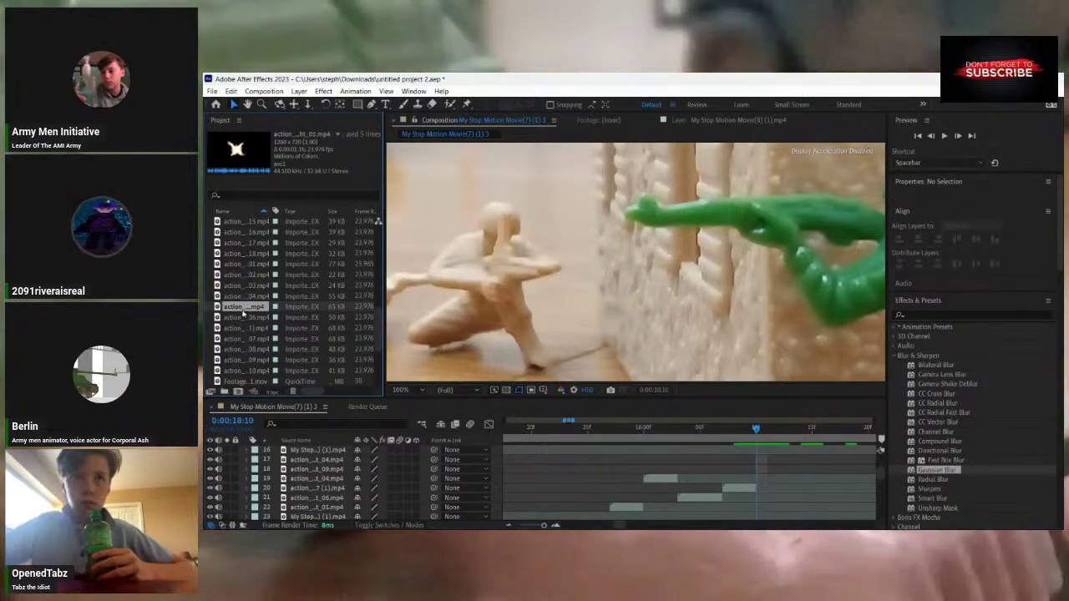
click(244, 296)
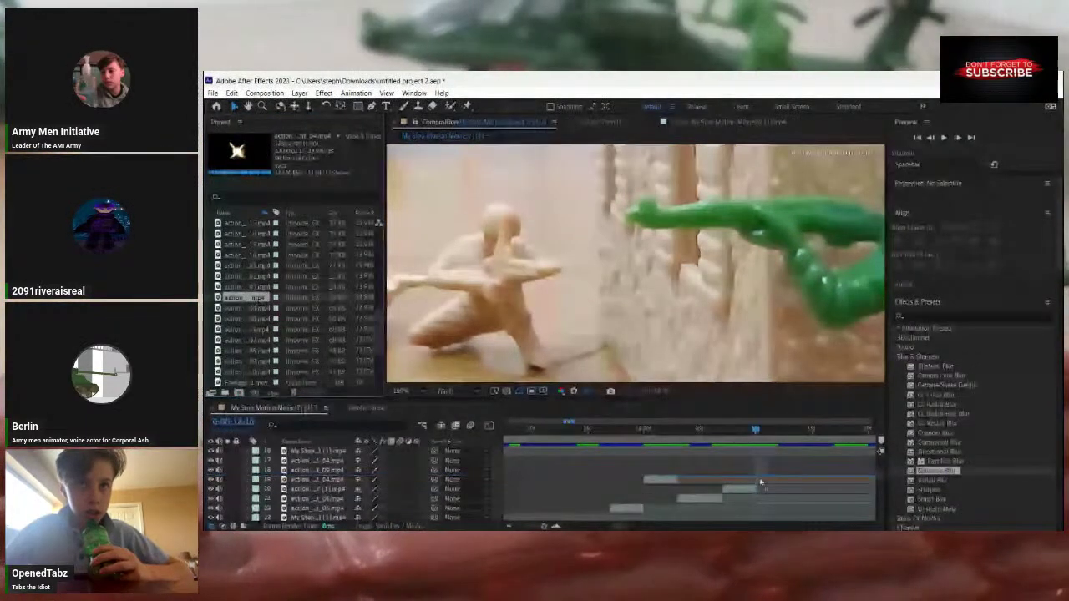
drag(781, 501, 774, 502)
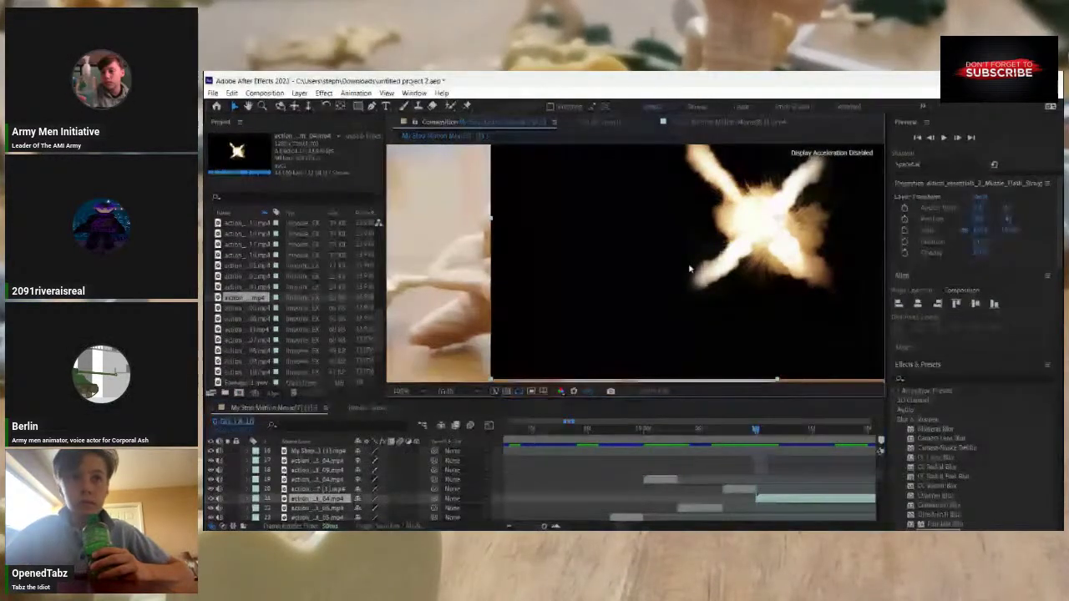
right_click(834, 340)
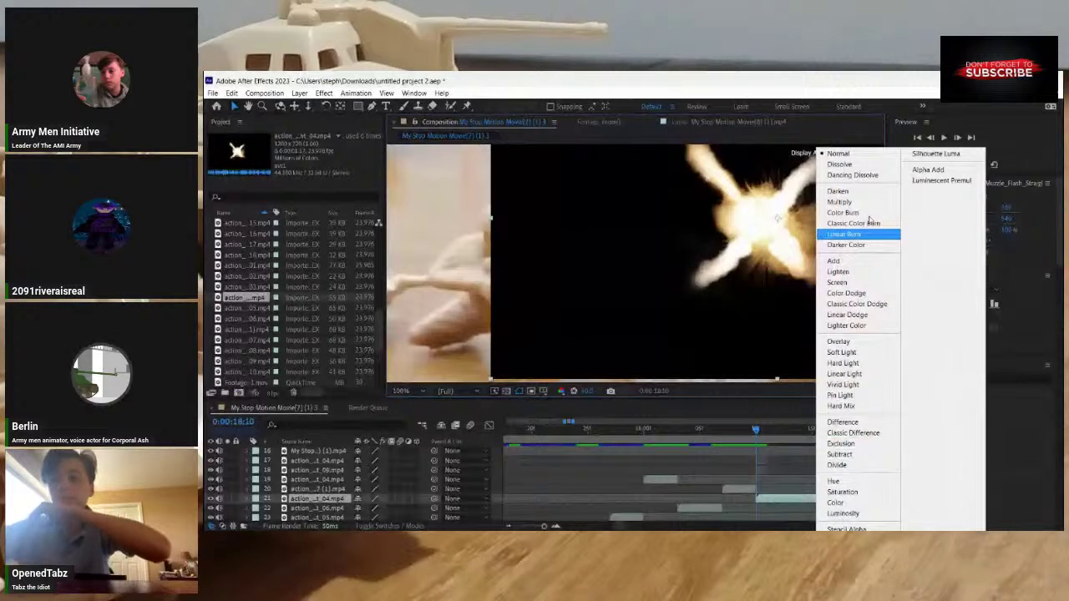
click(843, 260)
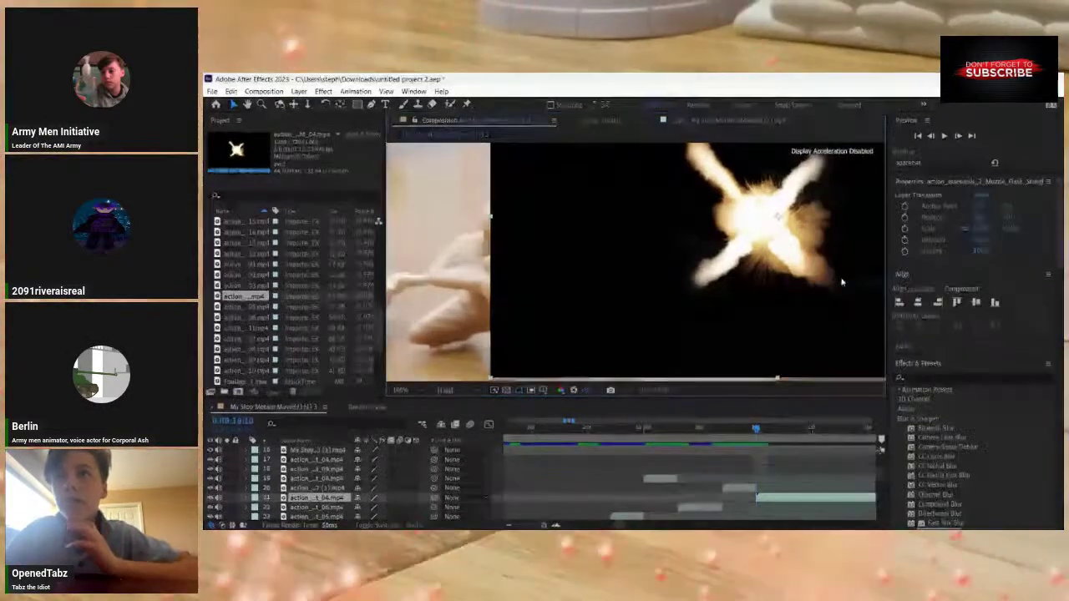
Move the Straight_04 flash to the tan soldier's muzzle at about 502, 652, scale it to about 101 × 102%, and scrub back to check it.
drag(491, 378, 575, 332)
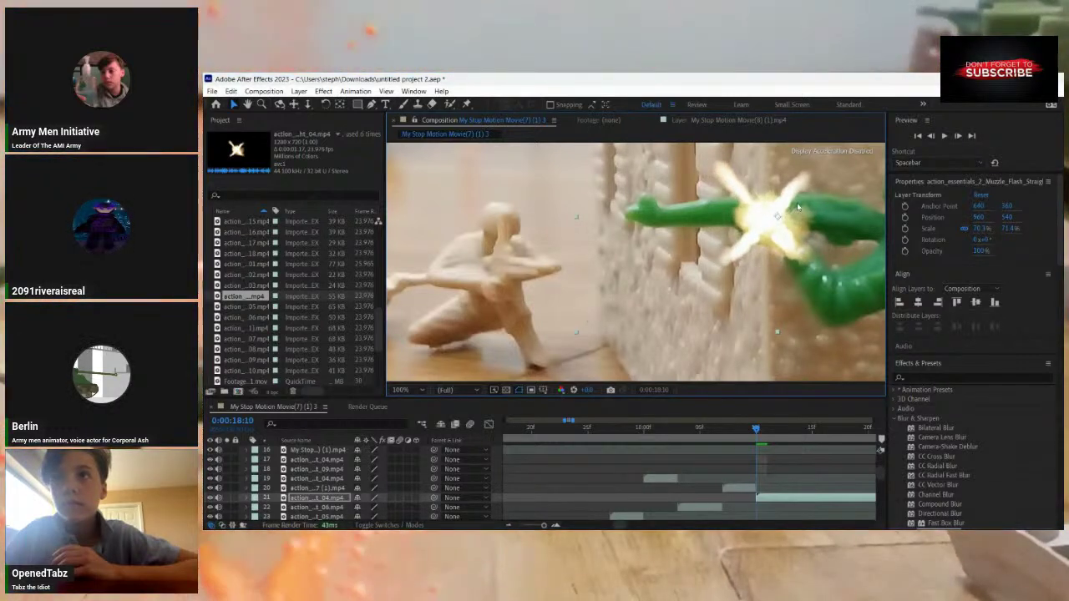
drag(798, 207, 544, 268)
drag(1010, 226, 1029, 228)
drag(846, 246, 847, 247)
drag(532, 284, 544, 261)
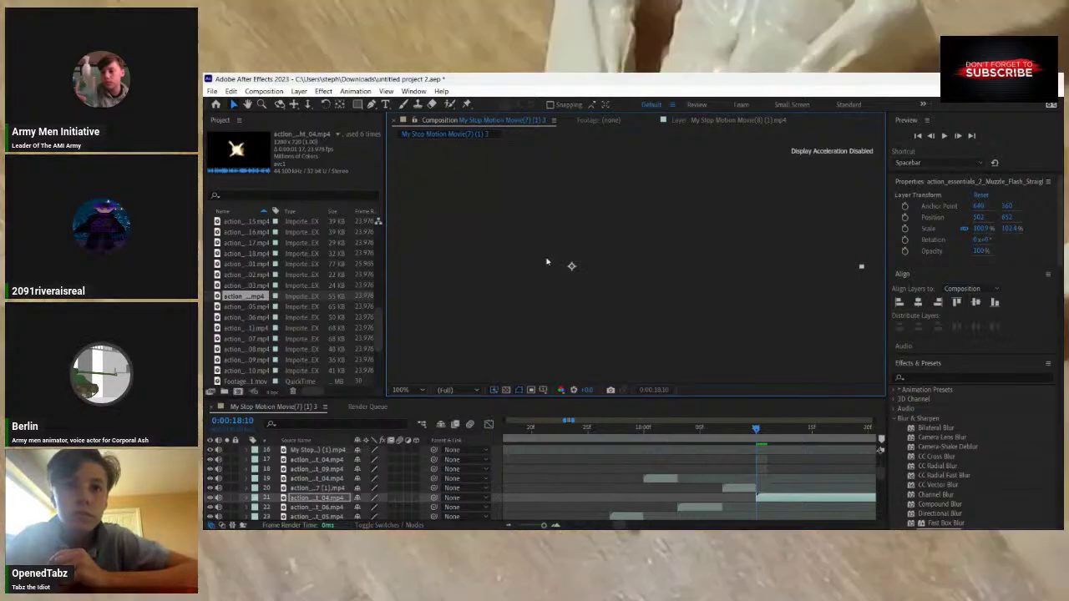
click(784, 466)
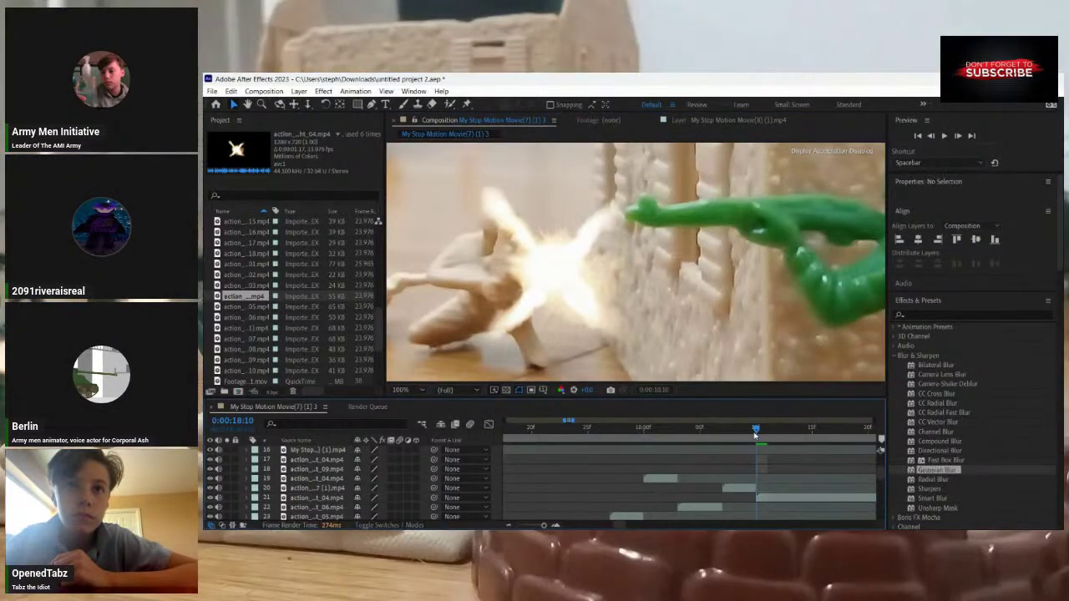
drag(771, 431, 584, 457)
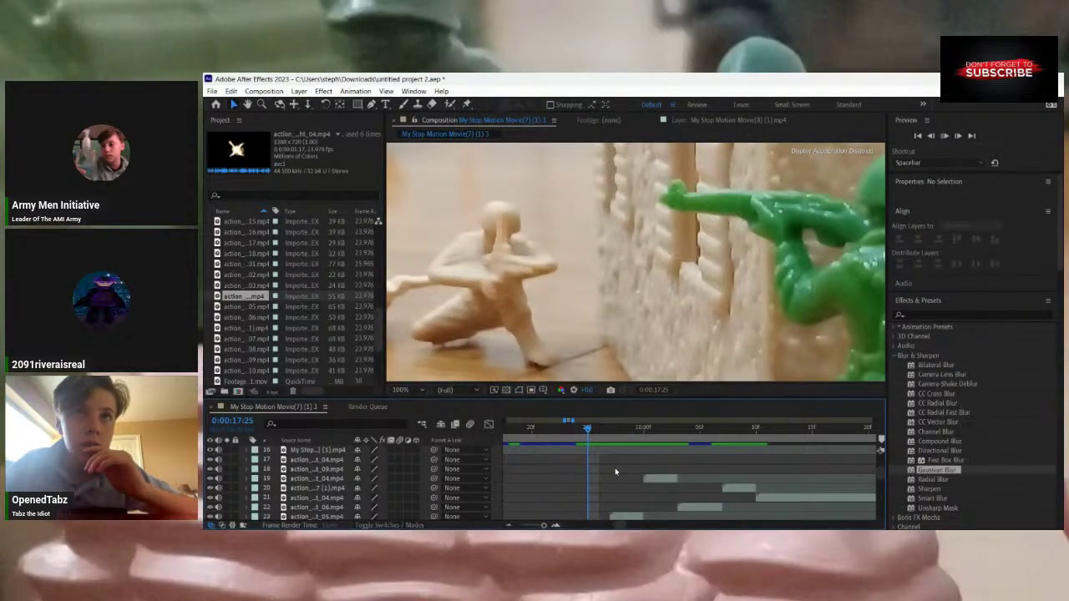
Split the Straight_04 flash layer at 0:00:19:05 and delete the part after that frame.
click(778, 428)
click(780, 498)
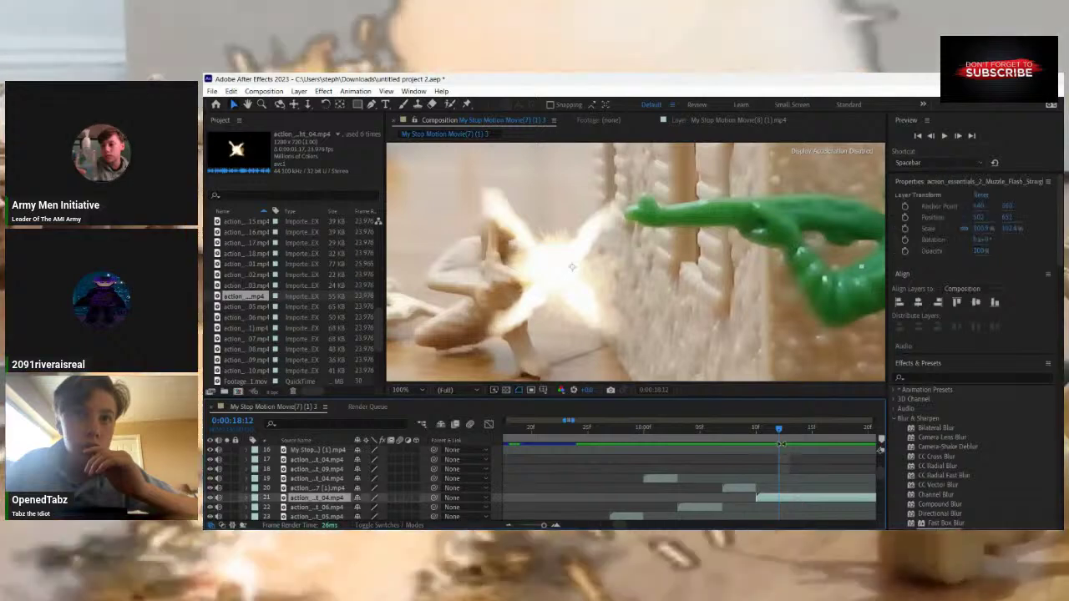
drag(779, 430, 867, 468)
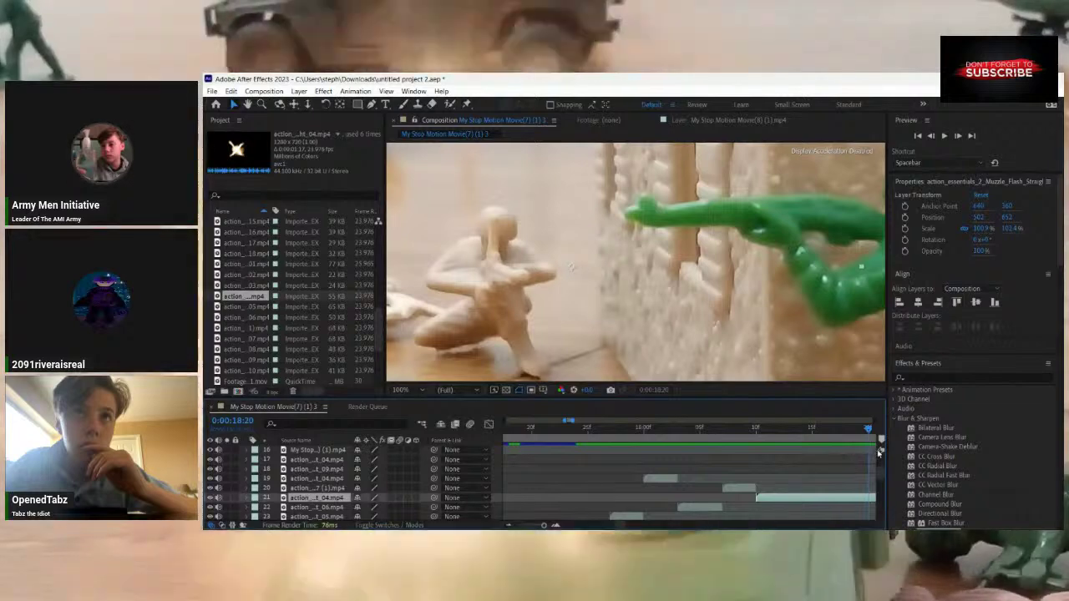
drag(873, 432, 821, 448)
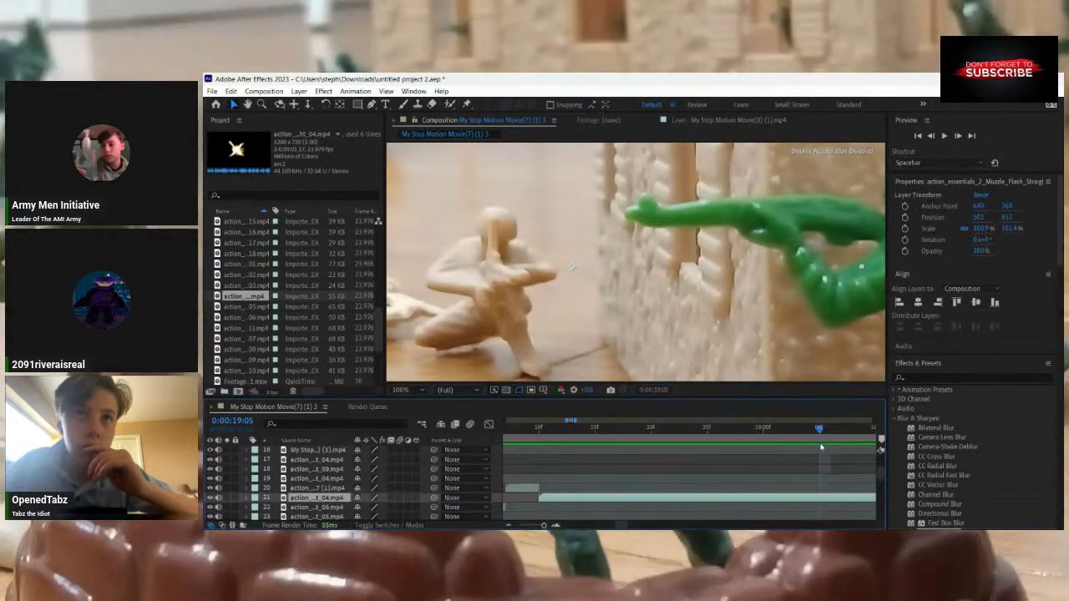
key(ctrl+shift+d)
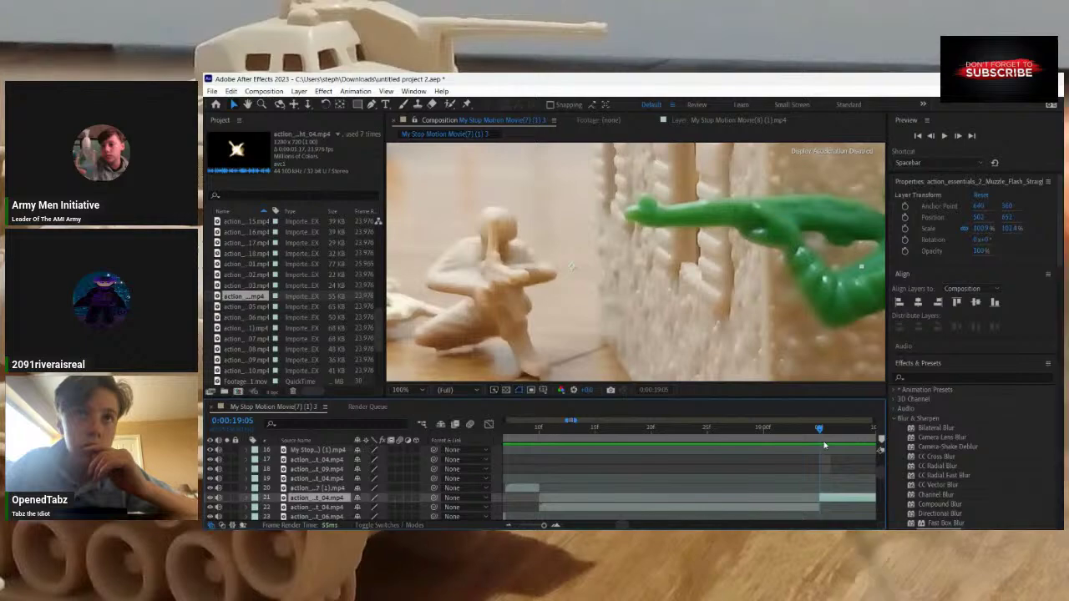
key(Delete)
Preview the Action Essentials 2 effect clips and add the Power Hits clip to the timeline below the My Stop Motion layer.
scroll(620, 476, down, 2)
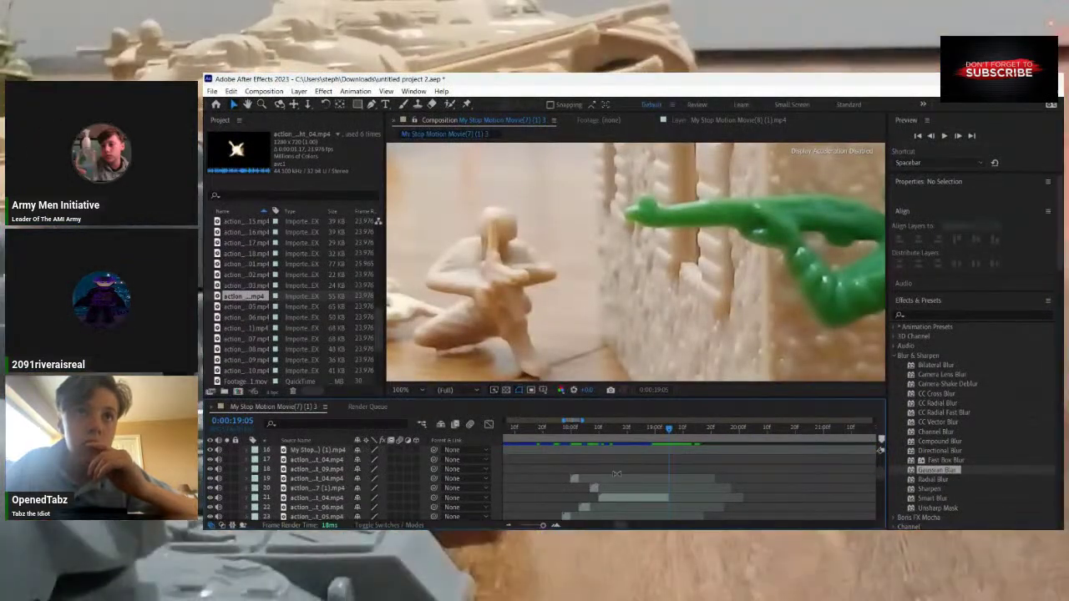
scroll(618, 475, down, 3)
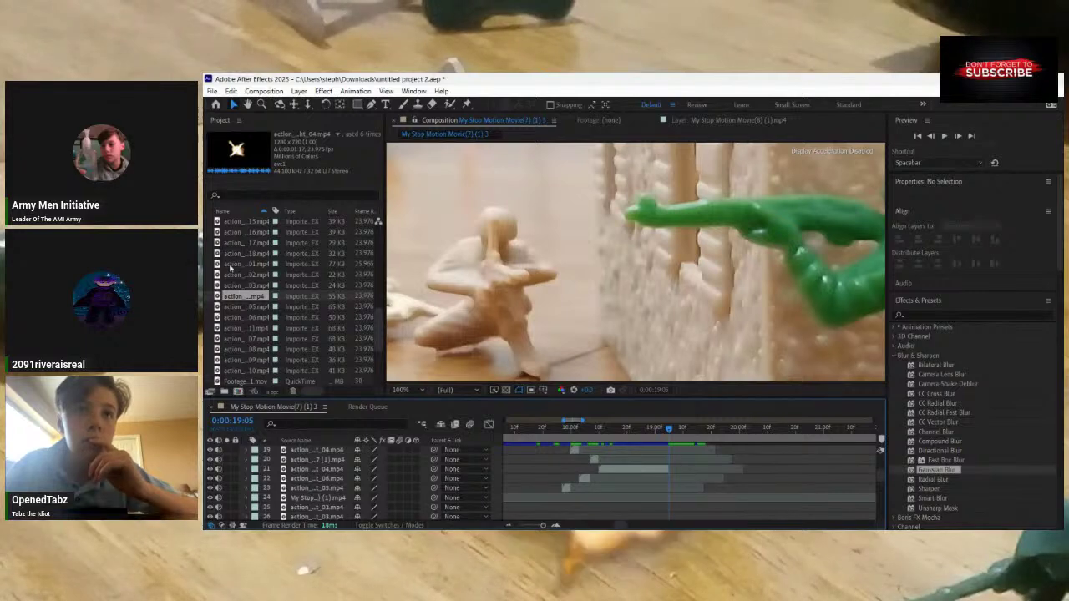
scroll(237, 257, down, 5)
scroll(237, 257, up, 2)
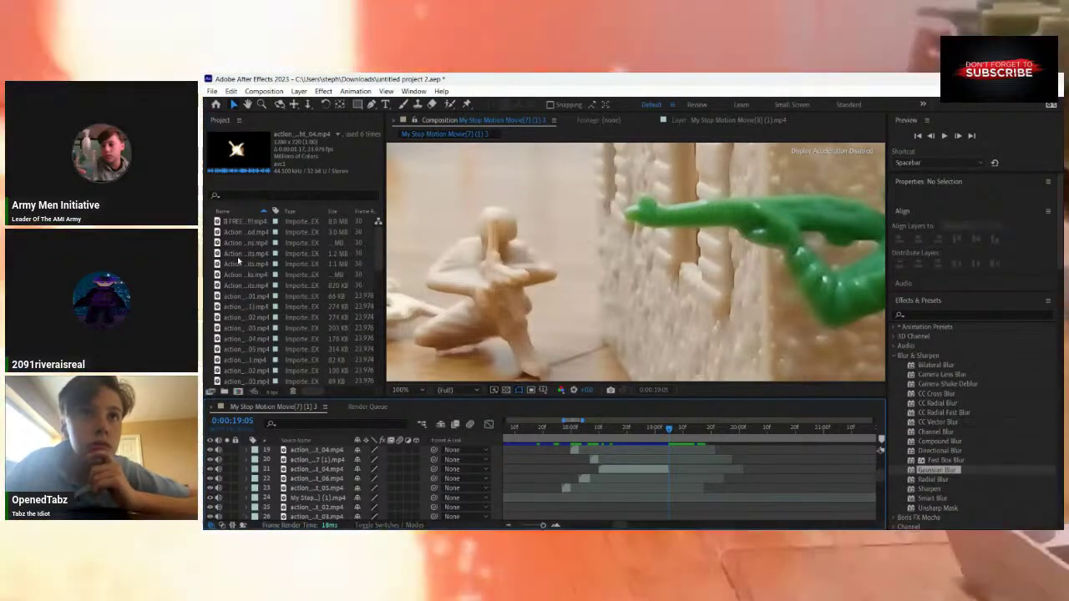
click(235, 233)
click(237, 244)
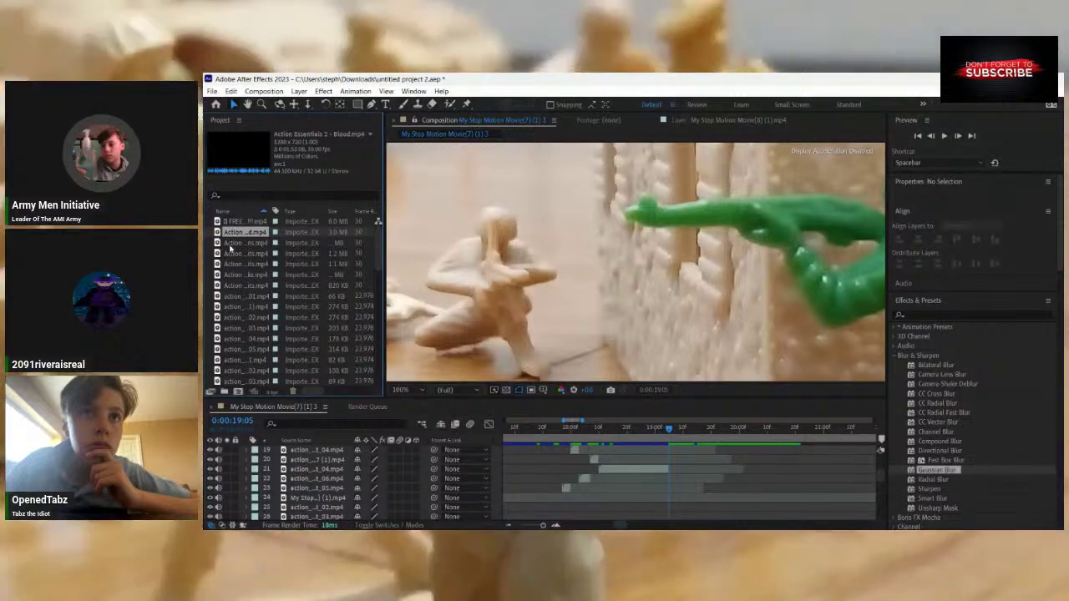
click(236, 253)
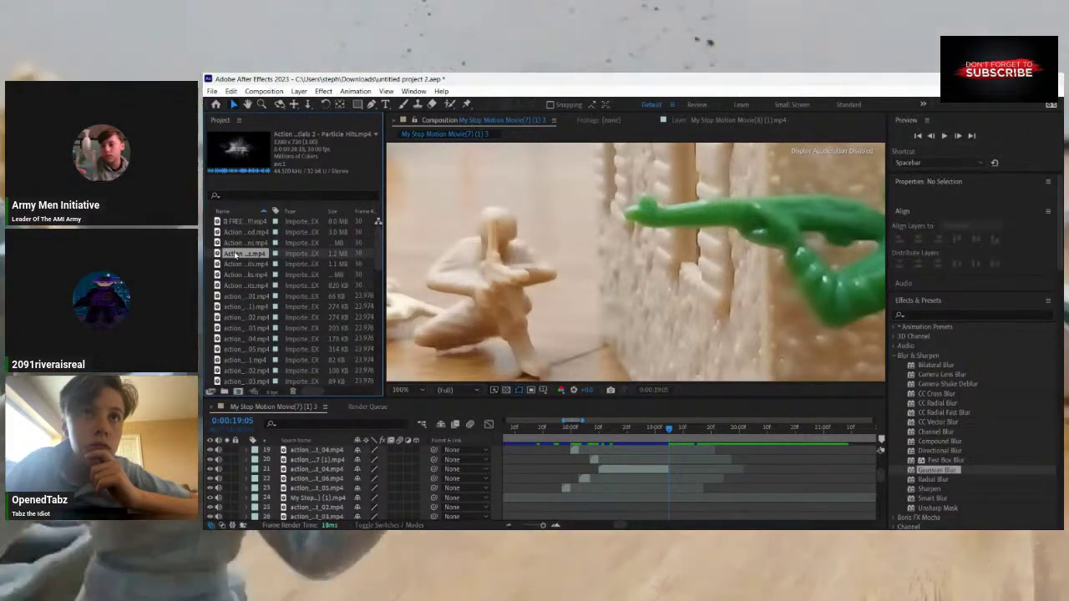
click(236, 264)
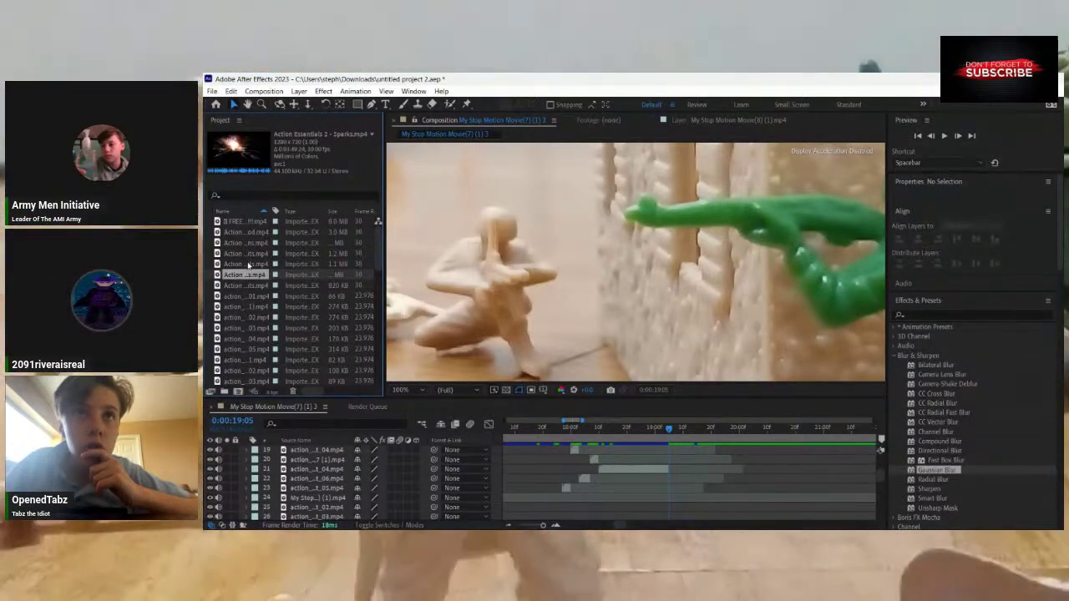
click(248, 263)
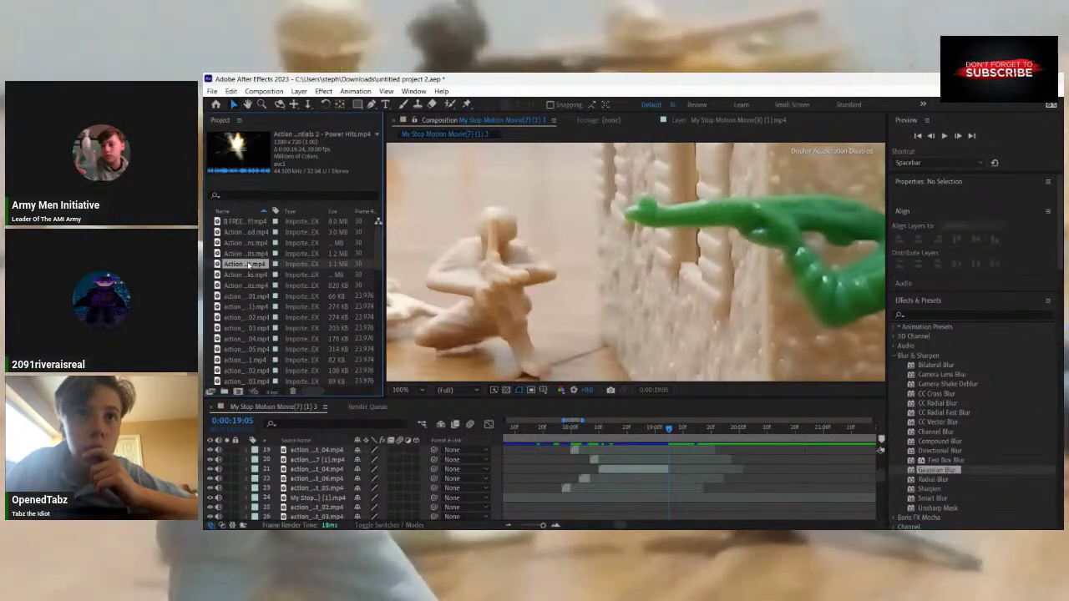
drag(248, 264, 573, 507)
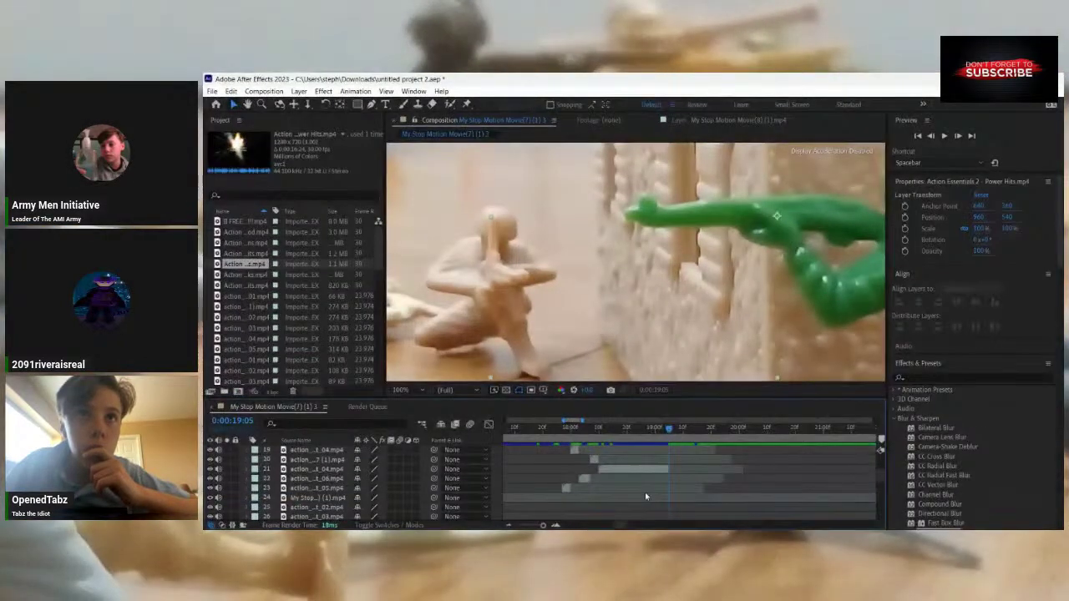
Cut the title section off the Power Hits layer at 0:00:23:03 and slide the remaining footage back under the muzzle flashes.
scroll(646, 477, down, 3)
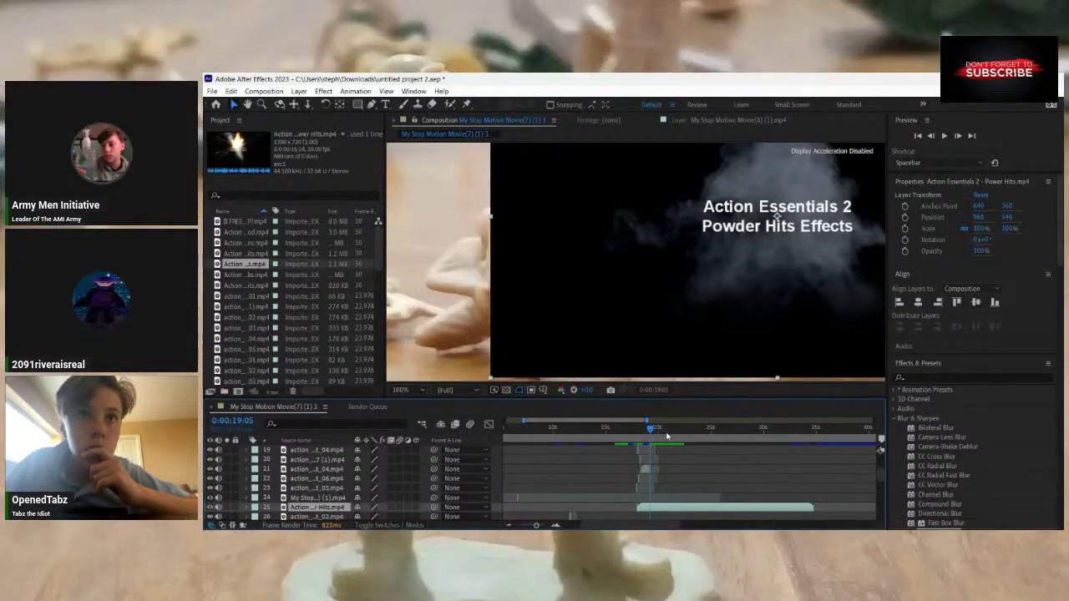
click(666, 431)
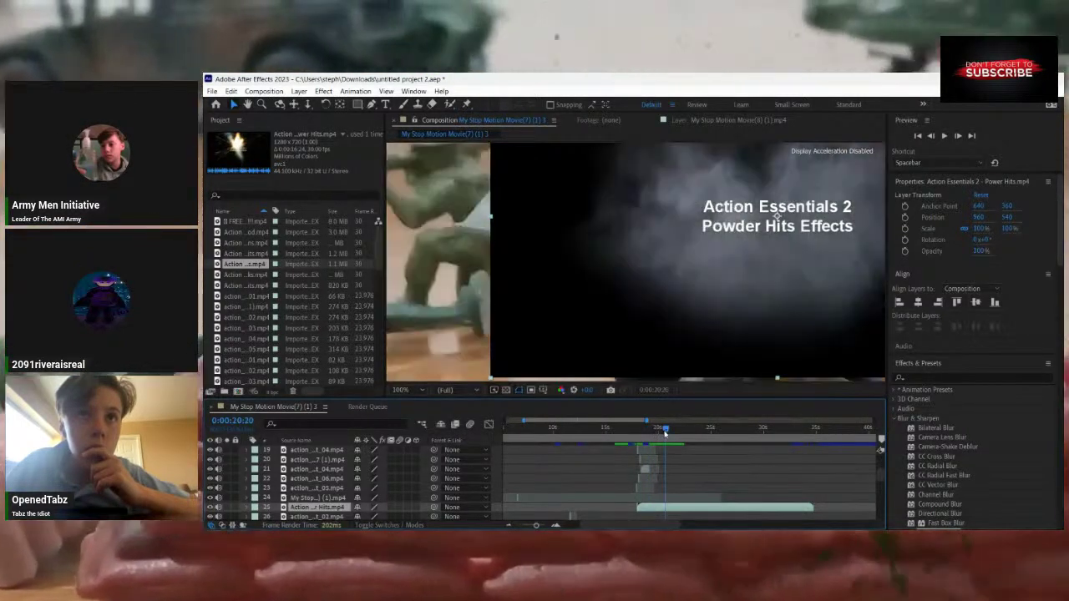
drag(665, 432, 704, 438)
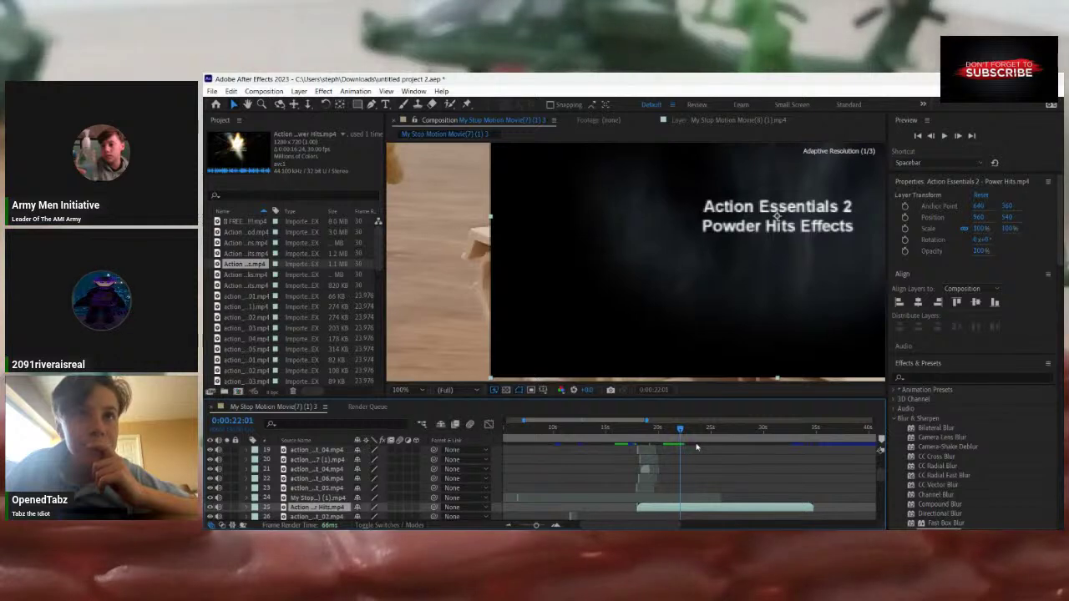
scroll(725, 235, down, 2)
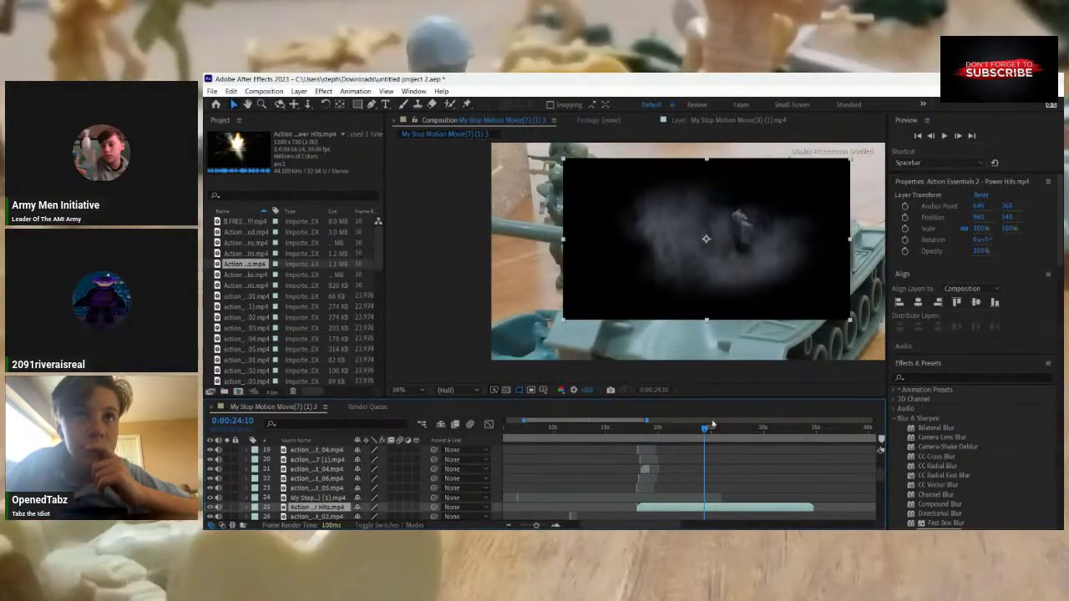
drag(700, 437, 693, 470)
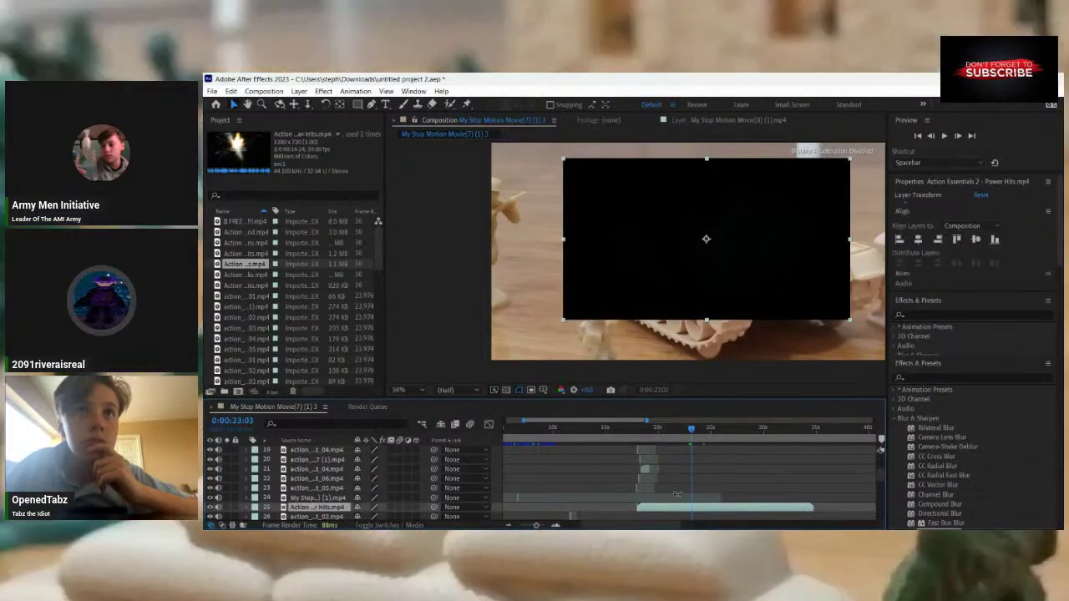
key(ctrl+shift+d)
drag(699, 512, 648, 519)
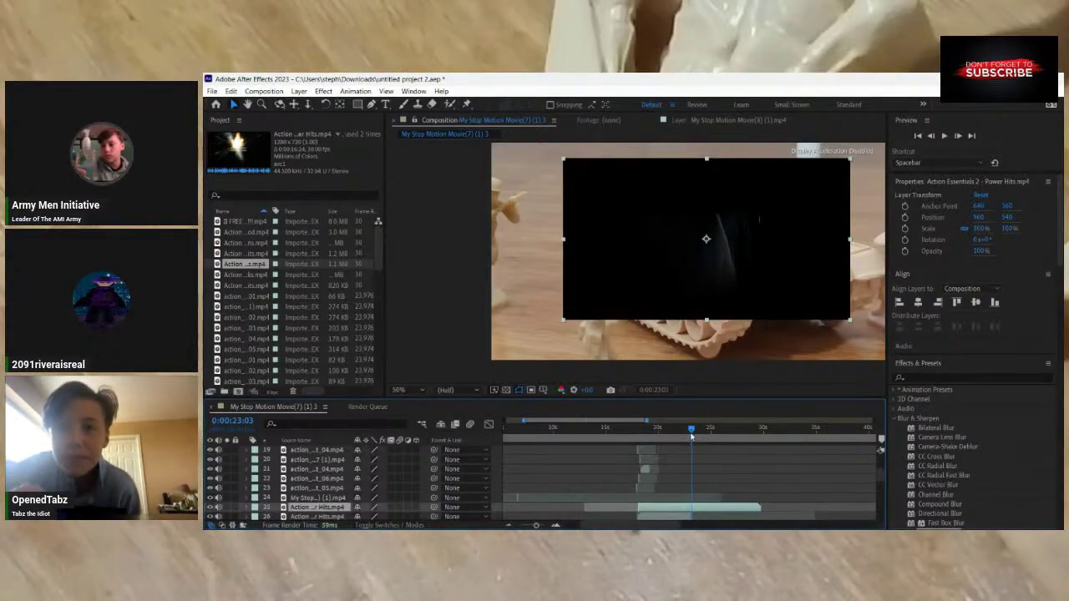
drag(674, 438, 641, 429)
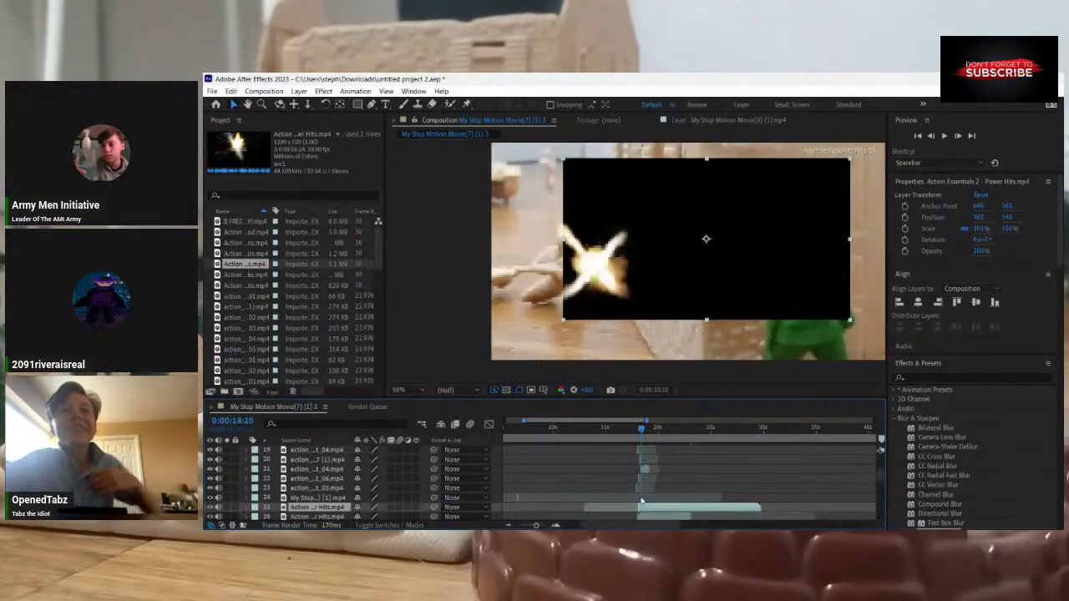
key(Delete)
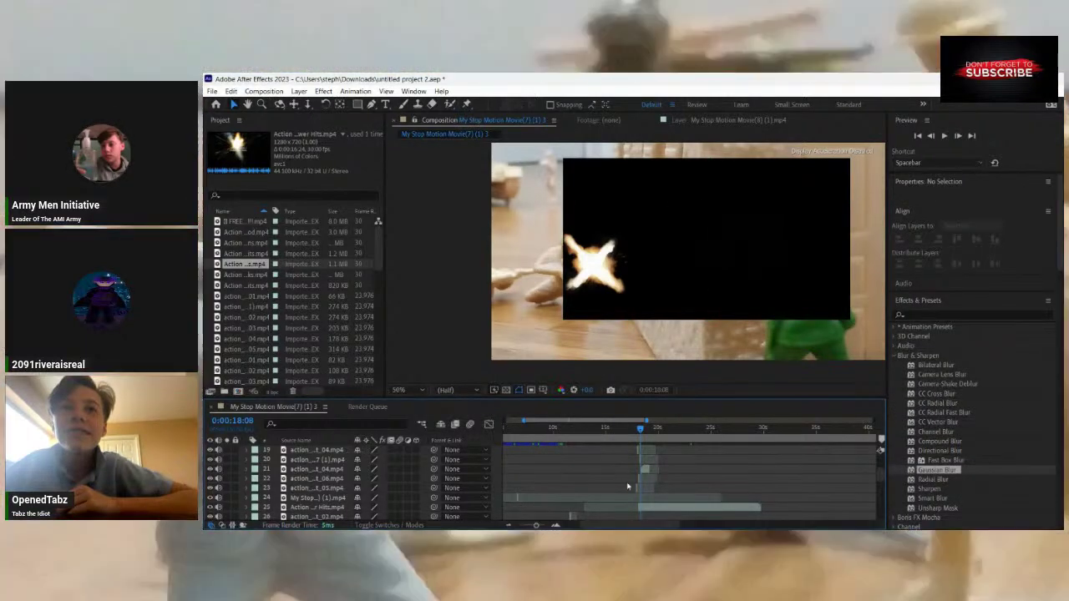
Split the Power Hits layer at 0:00:18:14 and slide the part after the cut back to start at about 0:00:18:00.
scroll(631, 495, down, 1)
scroll(626, 494, up, 4)
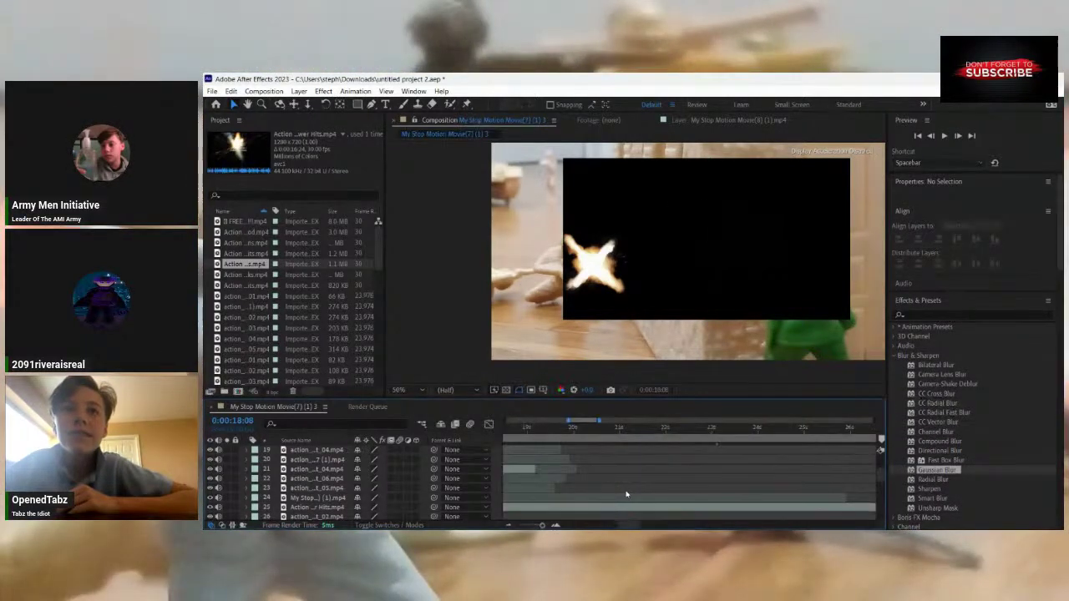
key(d)
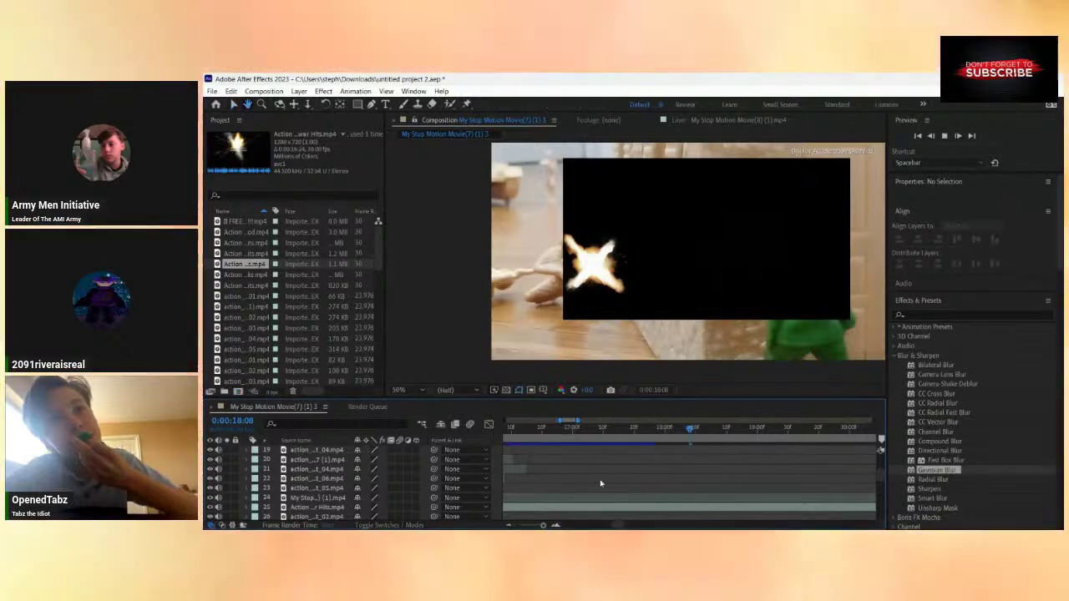
drag(690, 438, 707, 469)
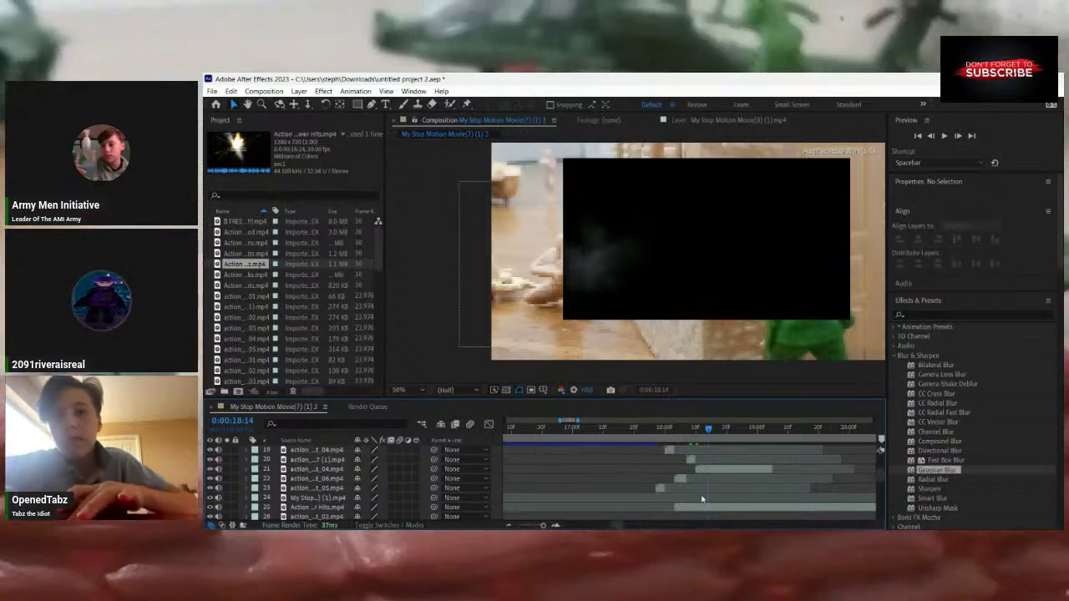
click(709, 510)
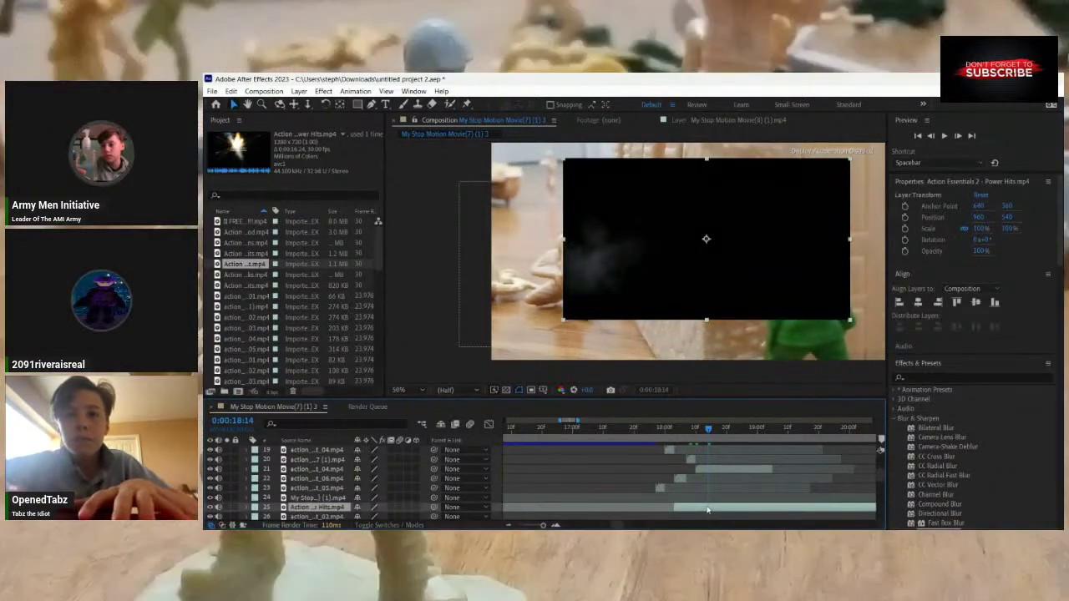
key(ctrl+shift+d)
drag(683, 513, 680, 515)
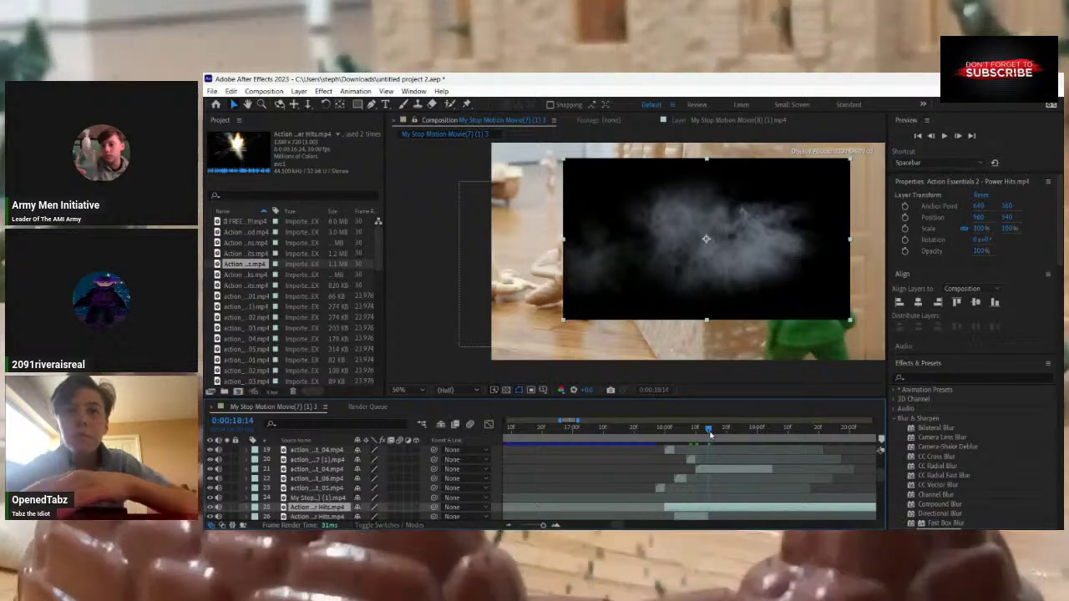
At 0:00:18:01, set the blending mode of the upper Power Hits layer to Screen.
key(Page_Up)
key(Page_Up)
key(Page_Up)
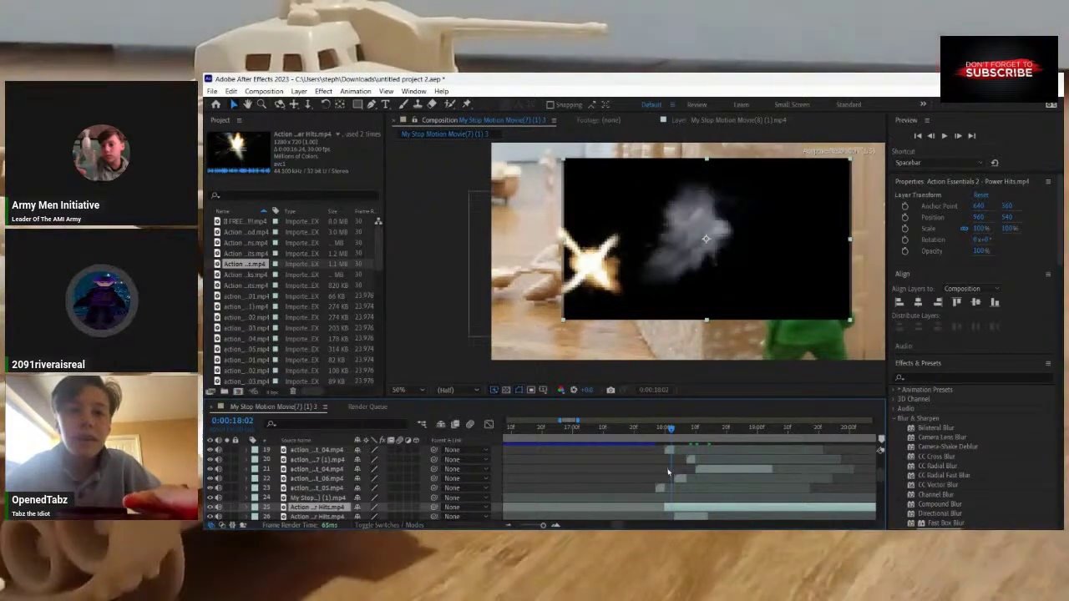
key(Page_Up)
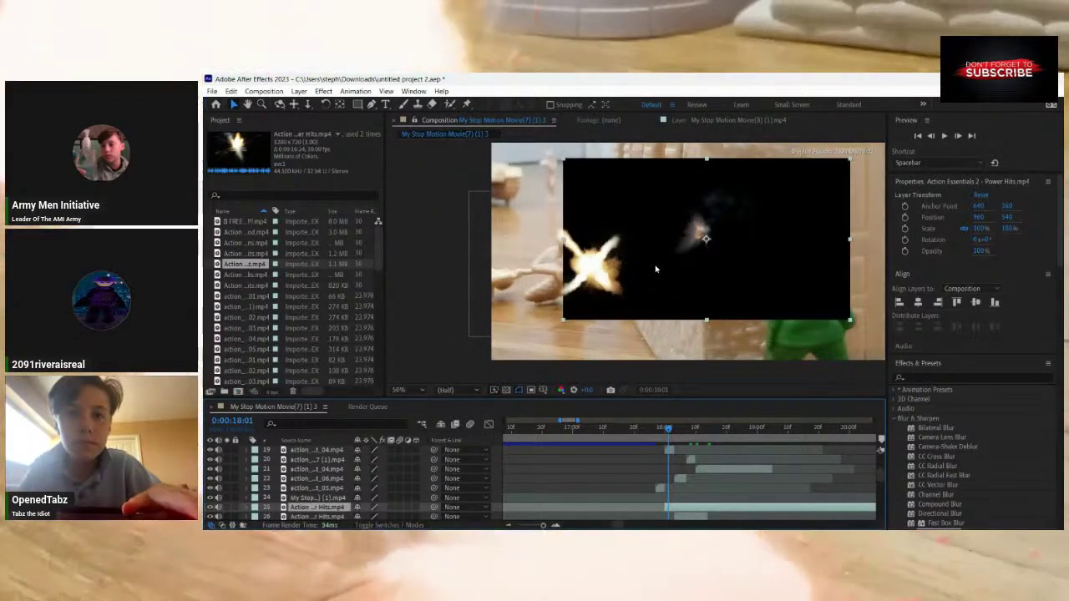
right_click(656, 269)
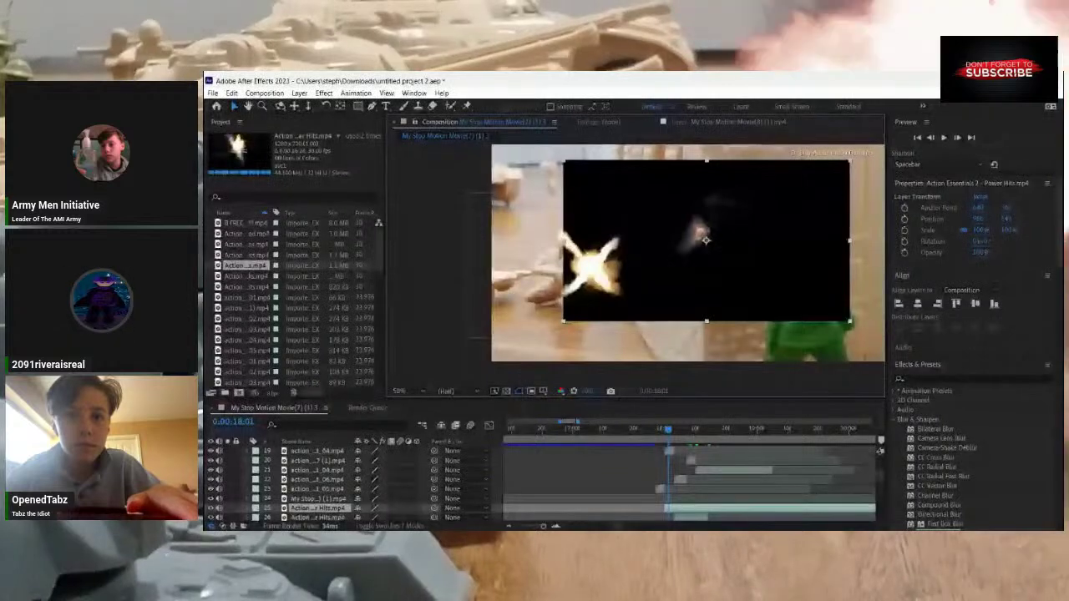
mouse_move(710, 367)
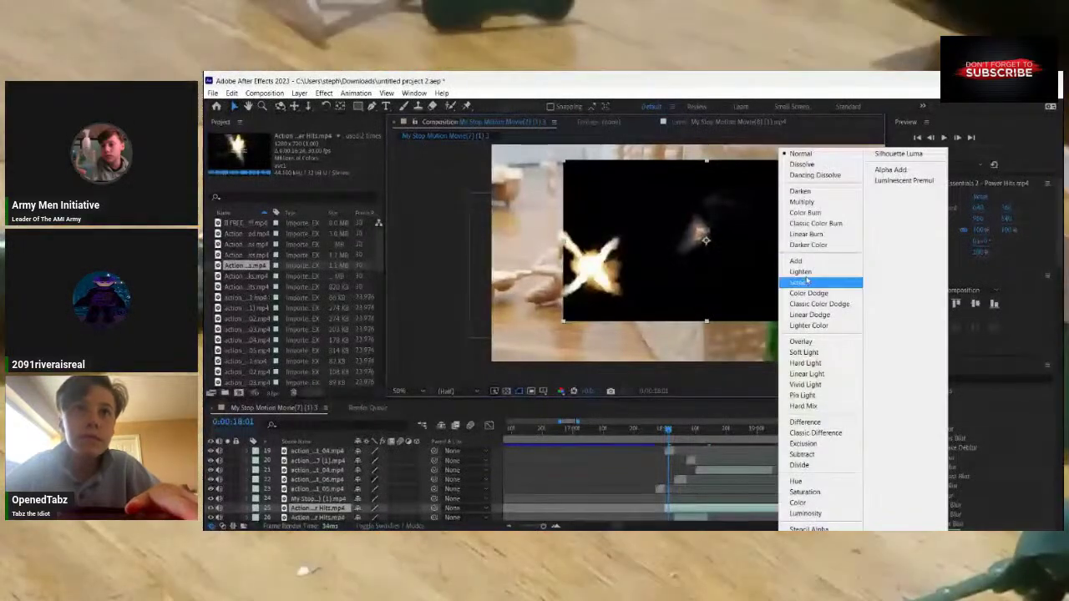
click(800, 284)
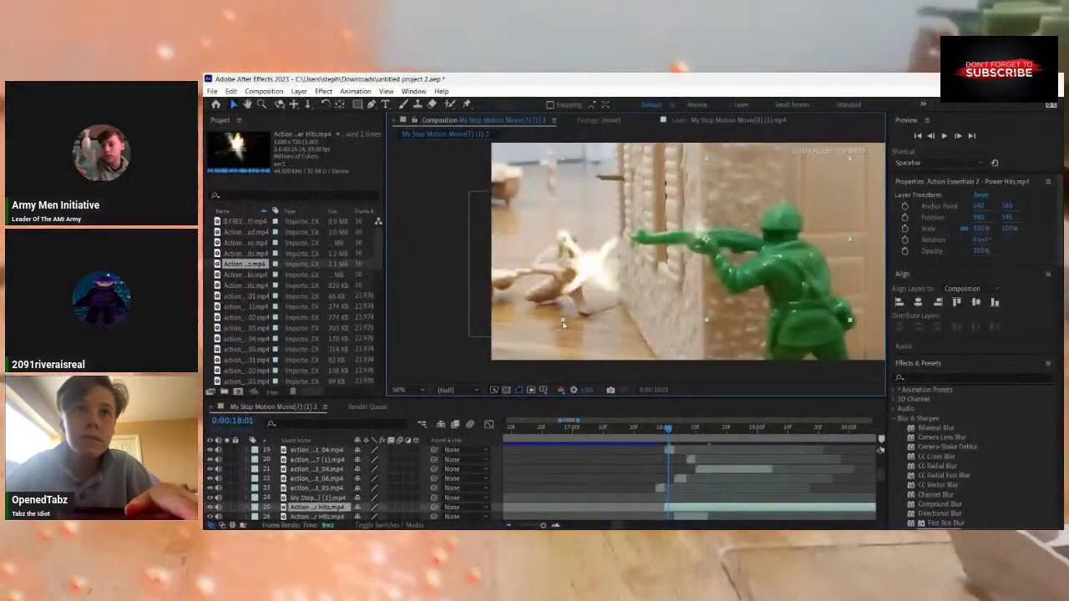
Scale the blended Power Hits layer down to about 86.3 by 73.9% and move it up to about 933, 270.
drag(577, 313, 582, 300)
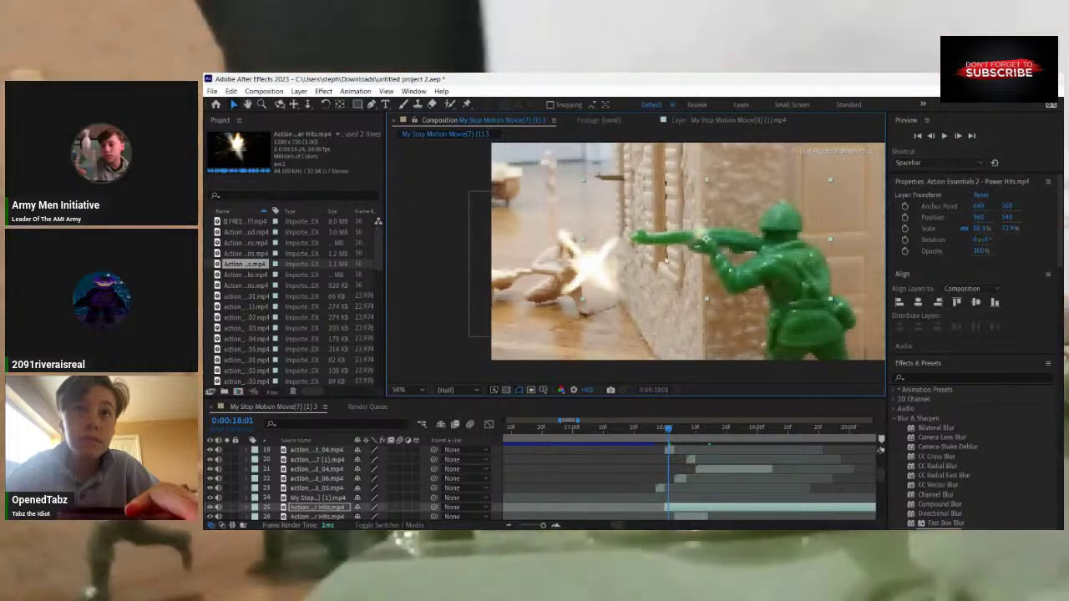
drag(676, 228, 670, 185)
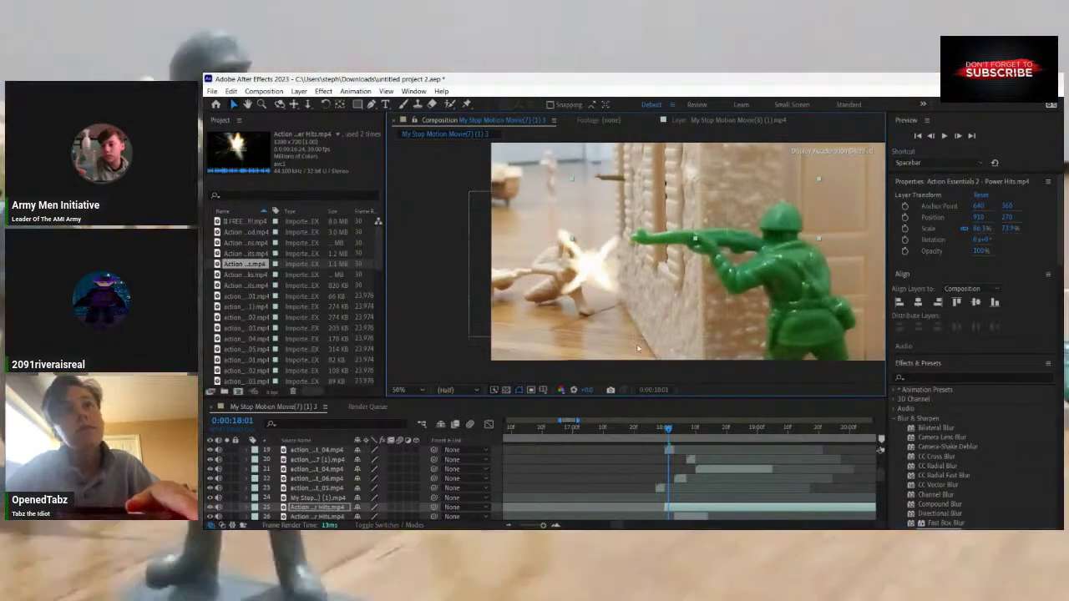
Check the shot around 0:00:18:08 and delete the leftover unblended Power Hits piece directly below the blended one.
click(698, 431)
drag(691, 441, 689, 466)
key(Page_Up)
key(Page_Up)
key(Page_Up)
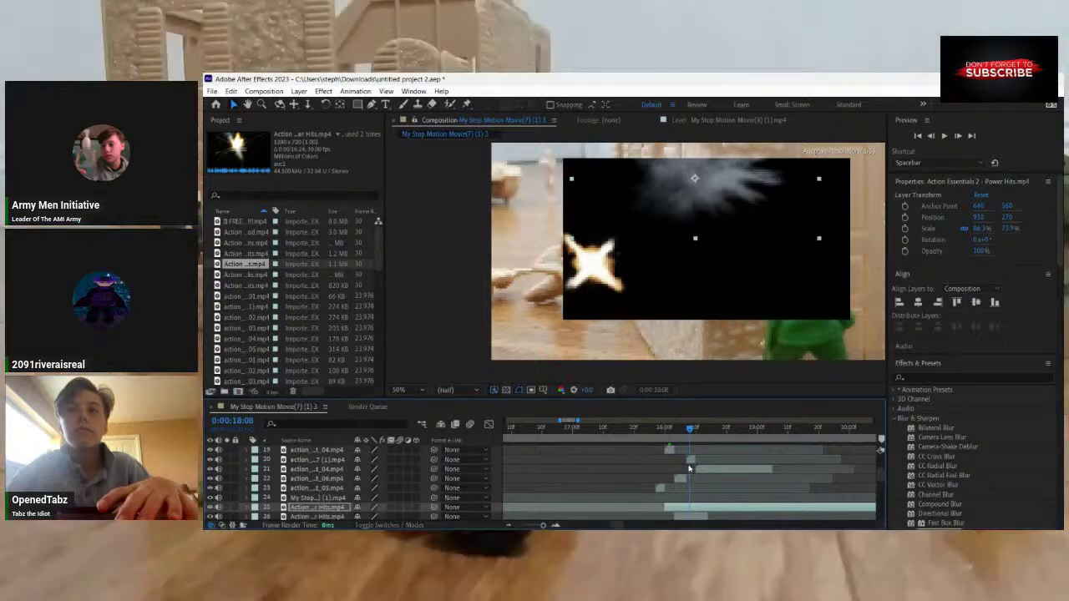
click(692, 462)
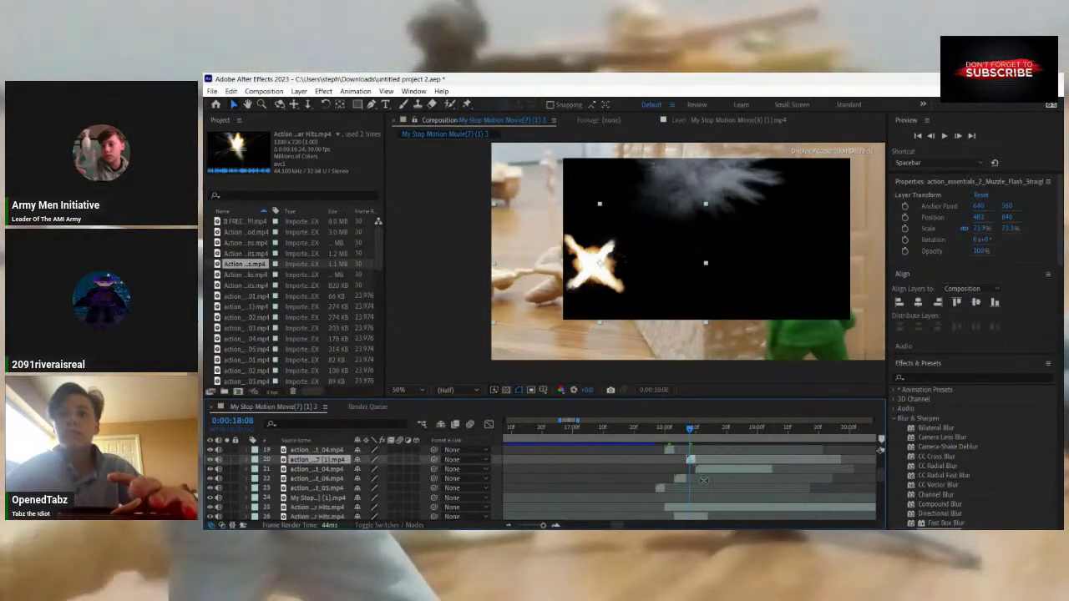
scroll(698, 488, down, 1)
click(696, 490)
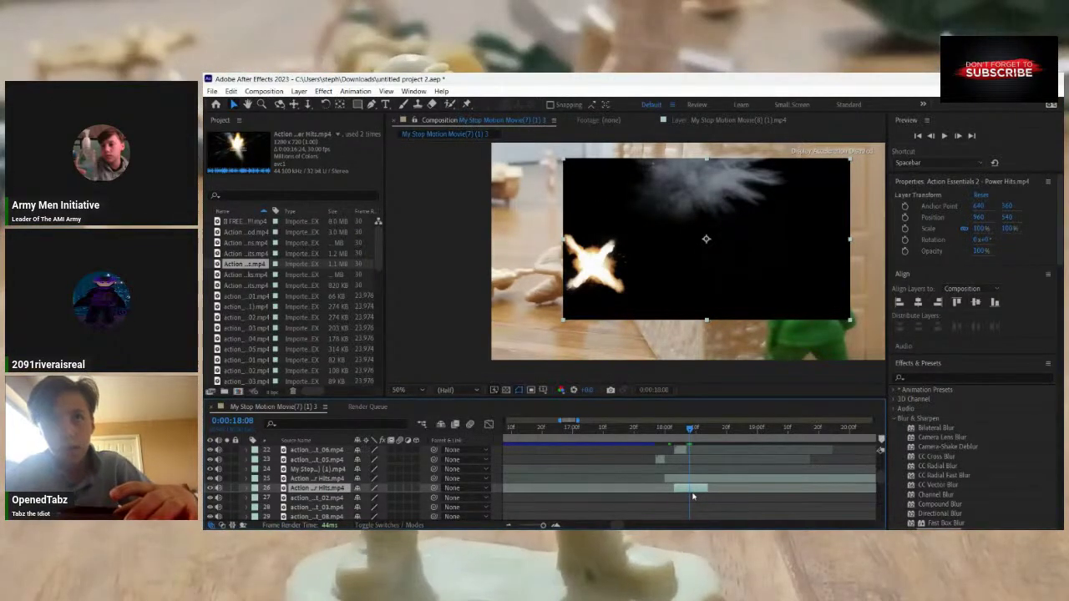
key(Delete)
At 0:00:18:01, move the Power Hits layer down to about 912, 438 so the hit lands on the wall.
mouse_move(691, 429)
mouse_down()
mouse_move(722, 434)
mouse_move(690, 440)
mouse_up()
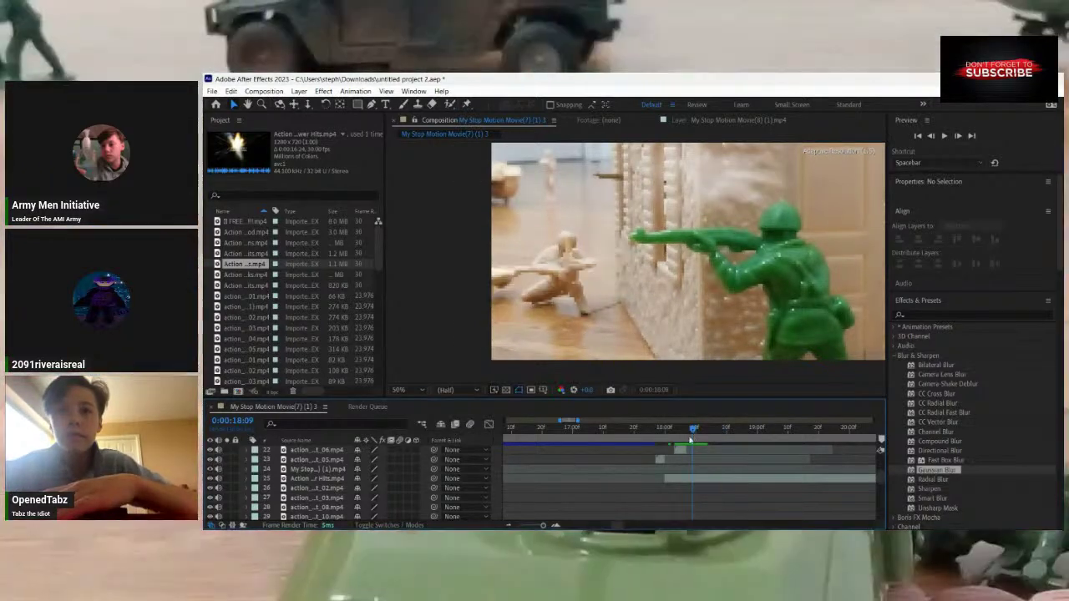
click(674, 441)
click(668, 442)
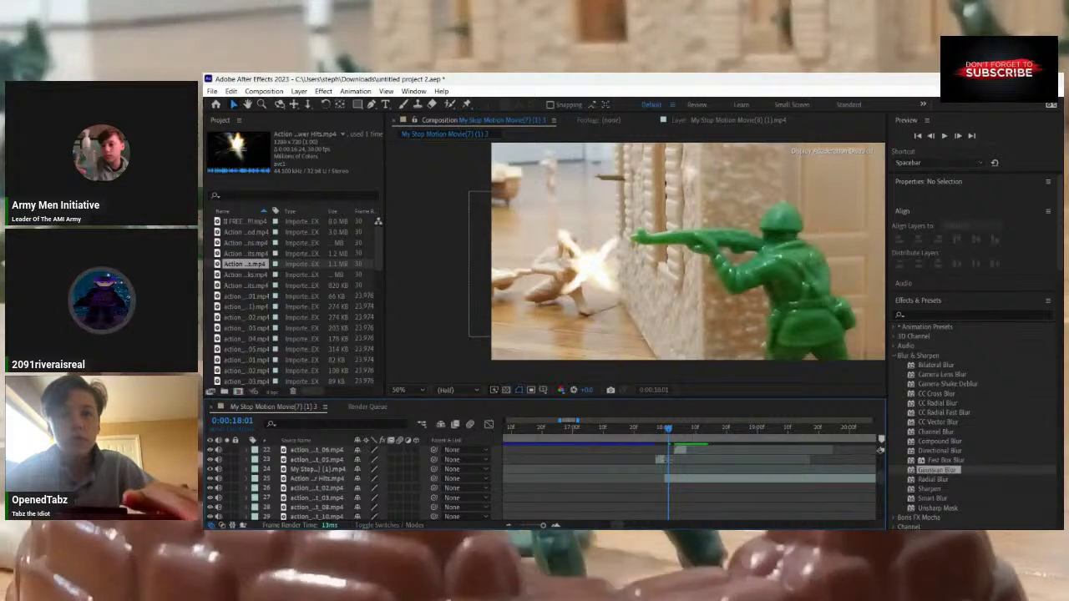
click(673, 479)
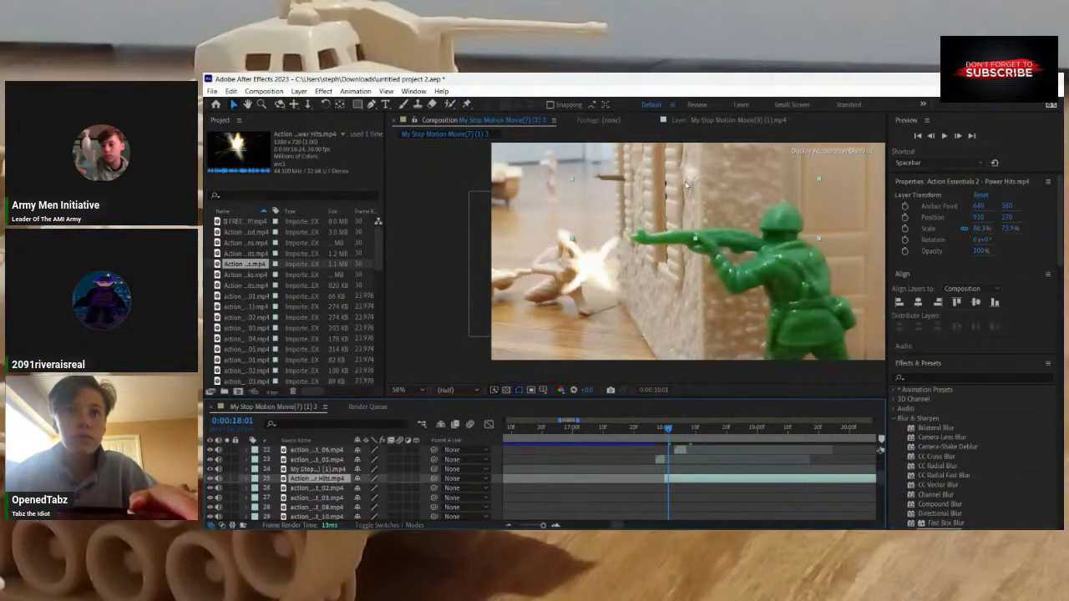
drag(686, 185, 686, 222)
Split the Power Hits layer at 0:00:20:04.
drag(668, 431, 863, 460)
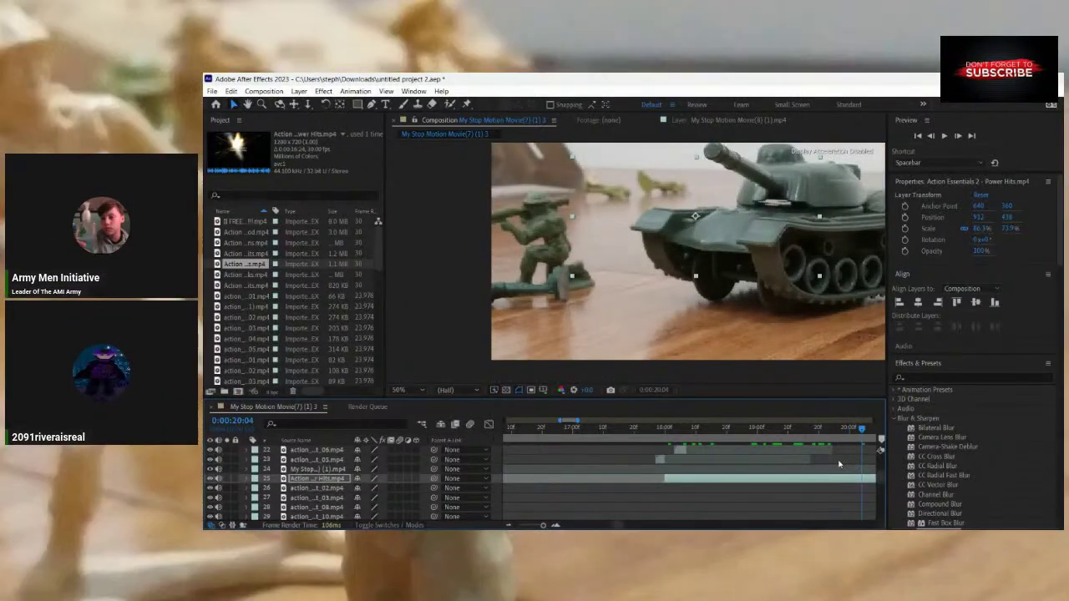
key(ctrl+shift+d)
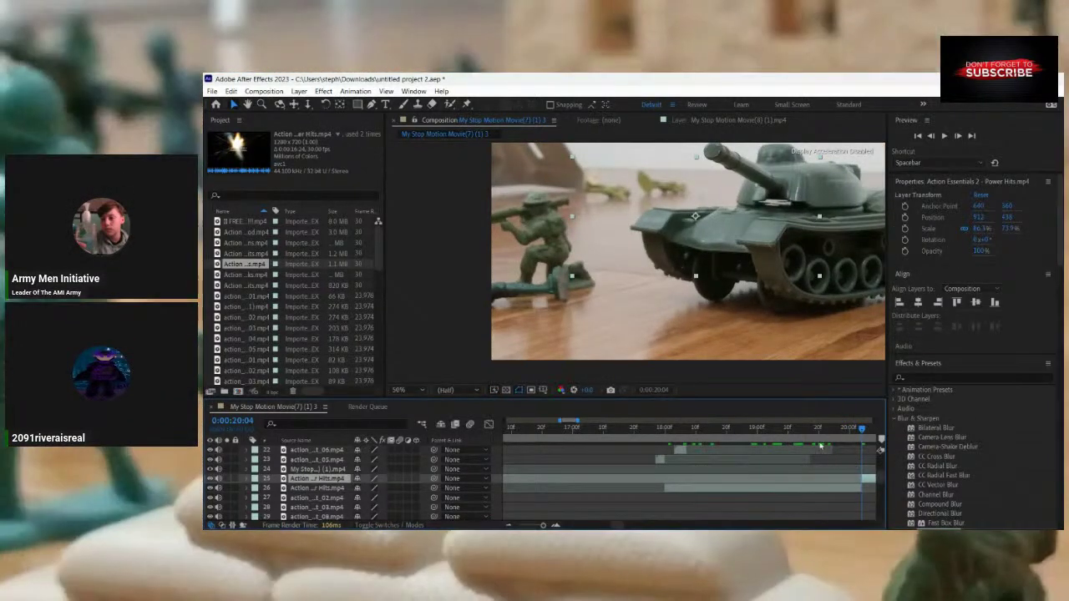
Cut off the footage before 0:00:20:12 from the second Power Hits piece and slide the rest back to about 0:00:18:26.
drag(577, 421, 685, 438)
drag(548, 428, 557, 440)
drag(555, 440, 552, 438)
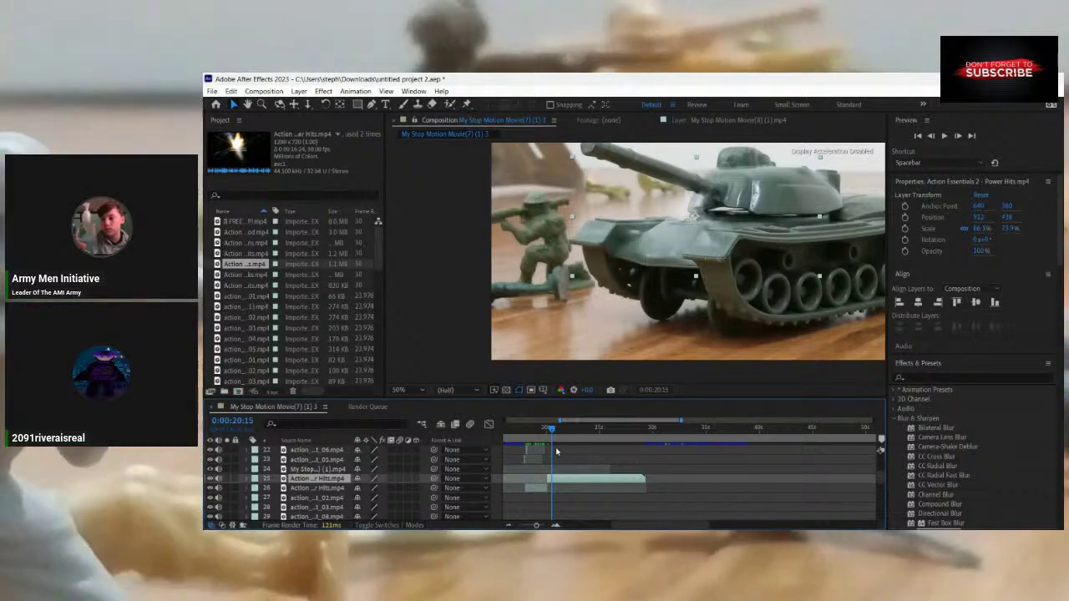
drag(549, 429, 550, 432)
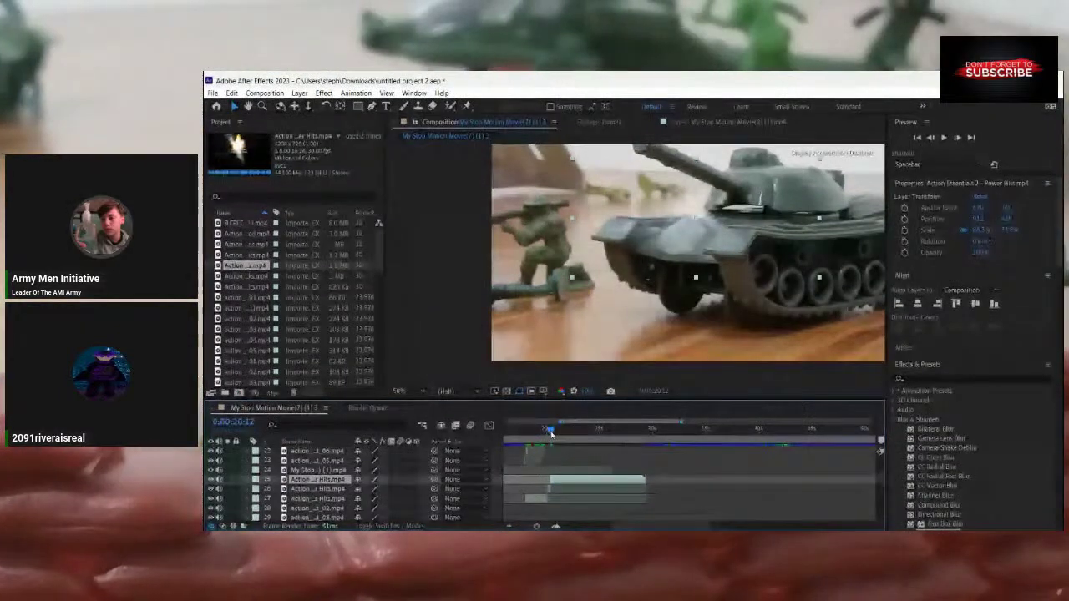
click(548, 488)
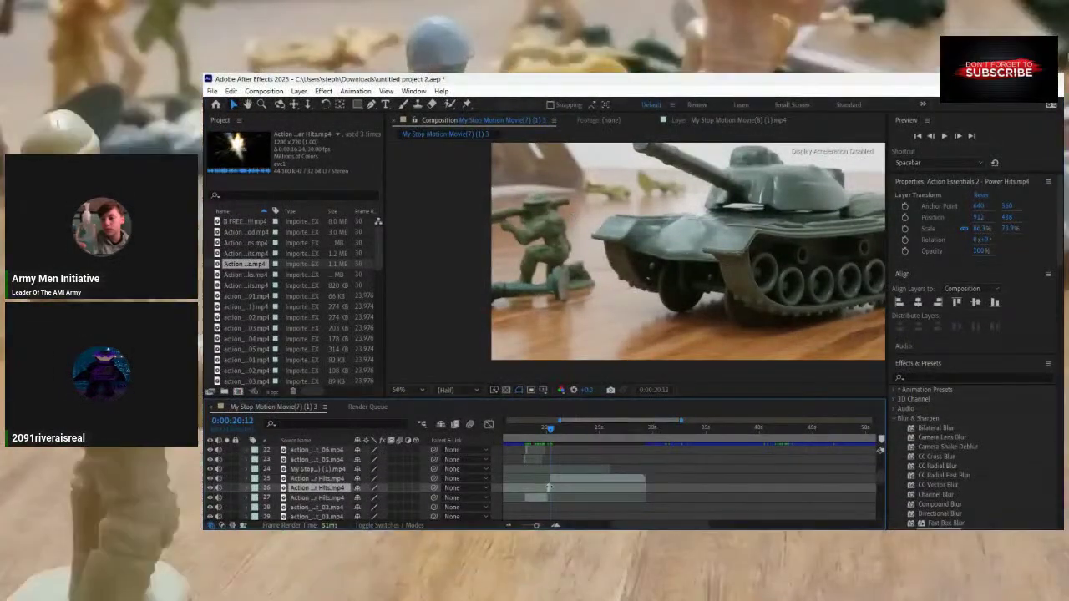
drag(577, 480, 562, 483)
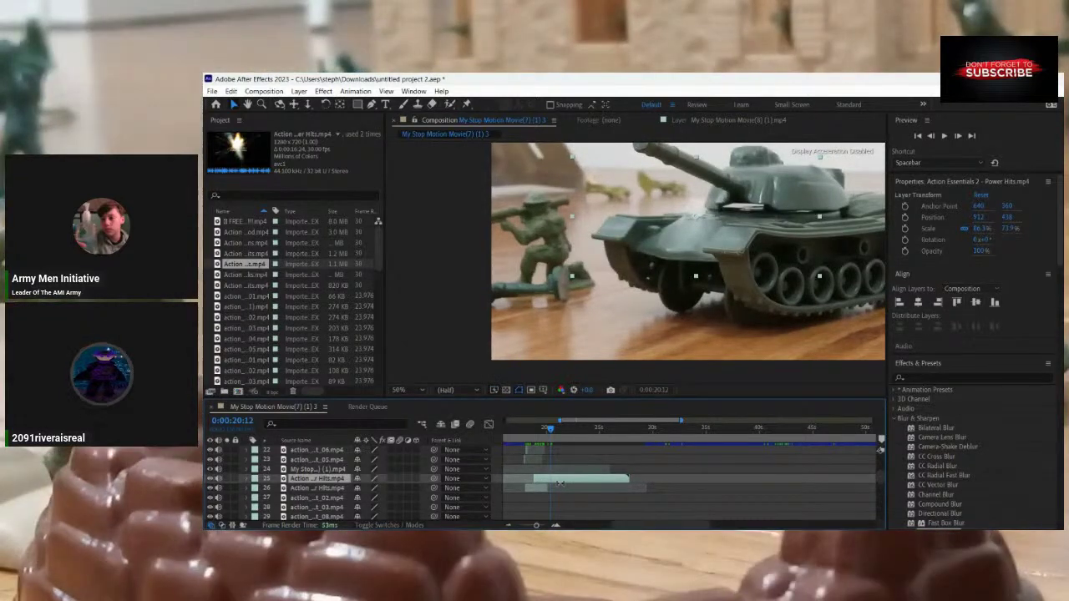
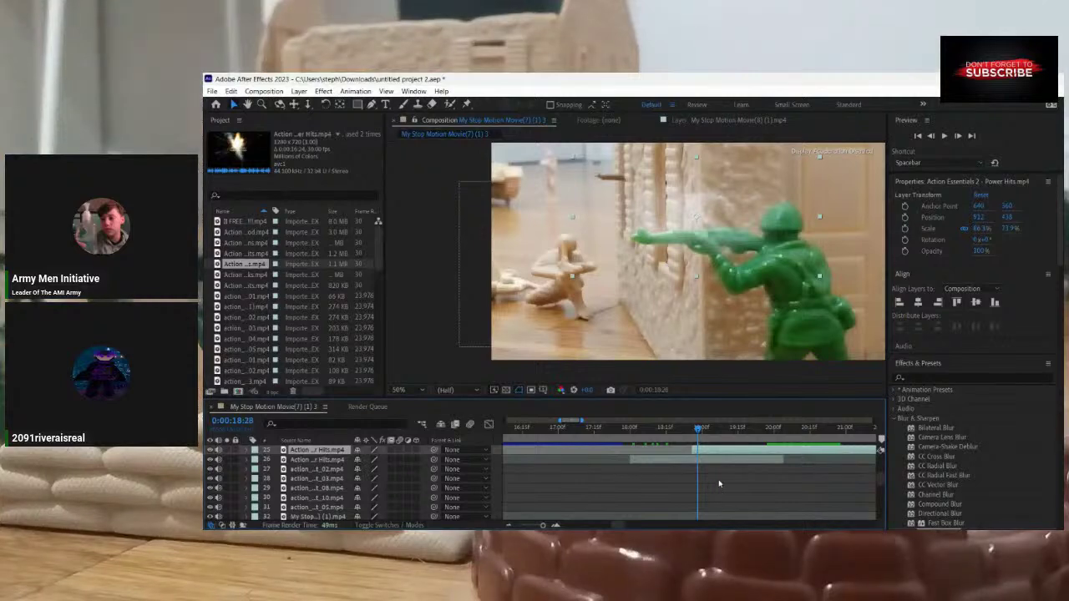
Slide the second Power Hits layer back to start at about 0:00:18:12 and place it lower on the wall at about 882, 716.
scroll(720, 482, up, 1)
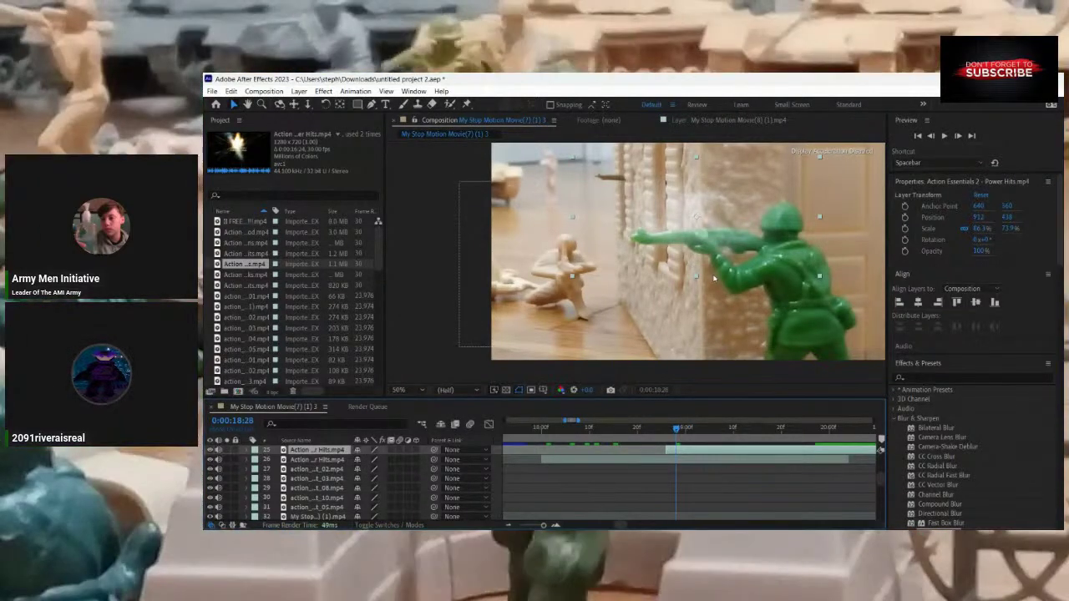
drag(694, 317, 686, 361)
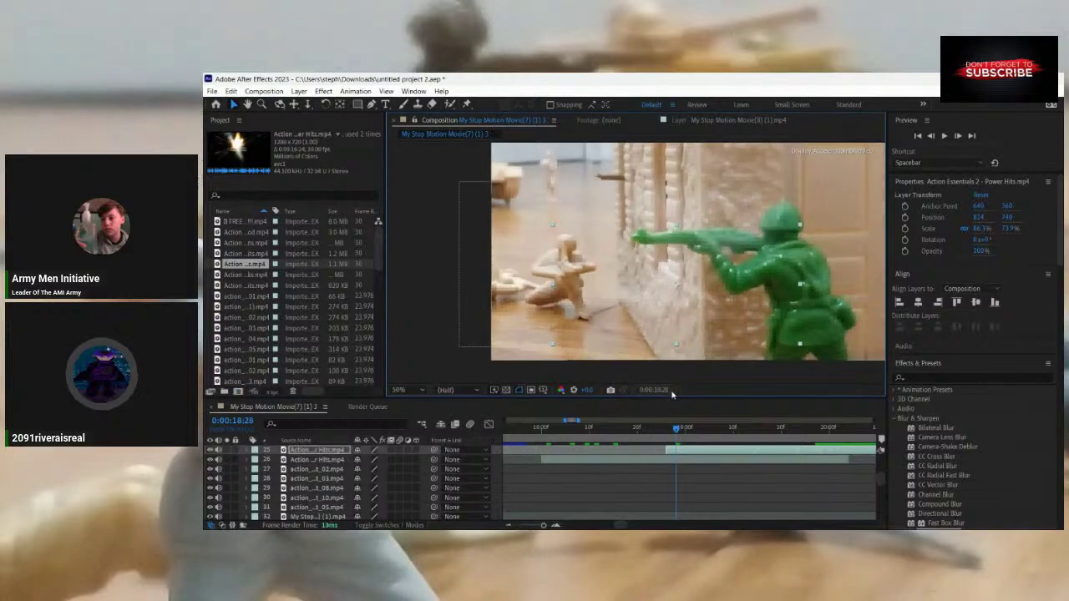
drag(665, 449, 632, 445)
key(Page_Up)
key(Page_Up)
key(Page_Up)
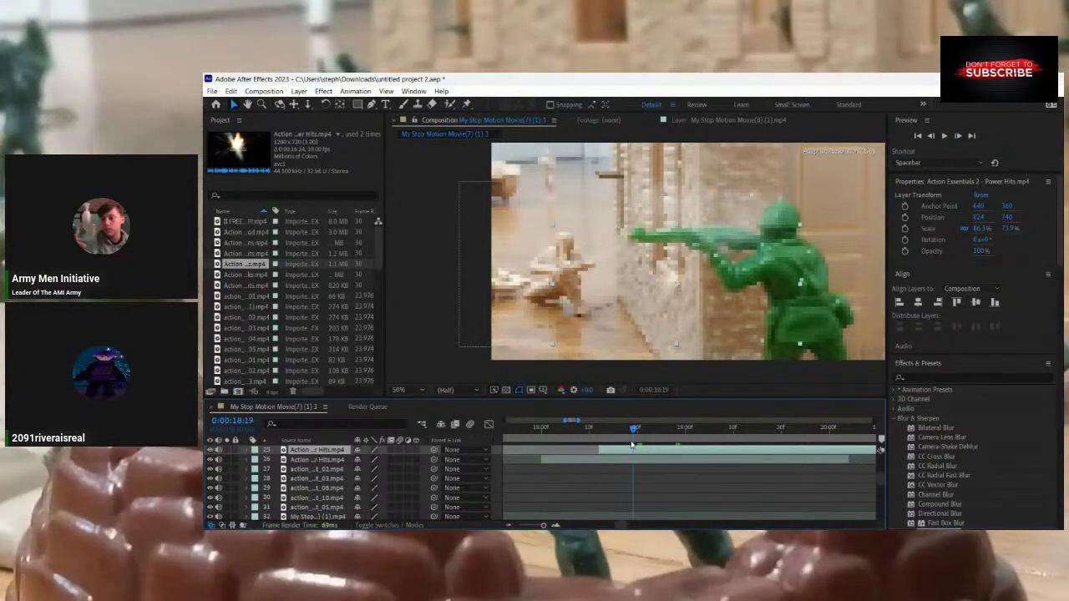
drag(691, 306, 700, 292)
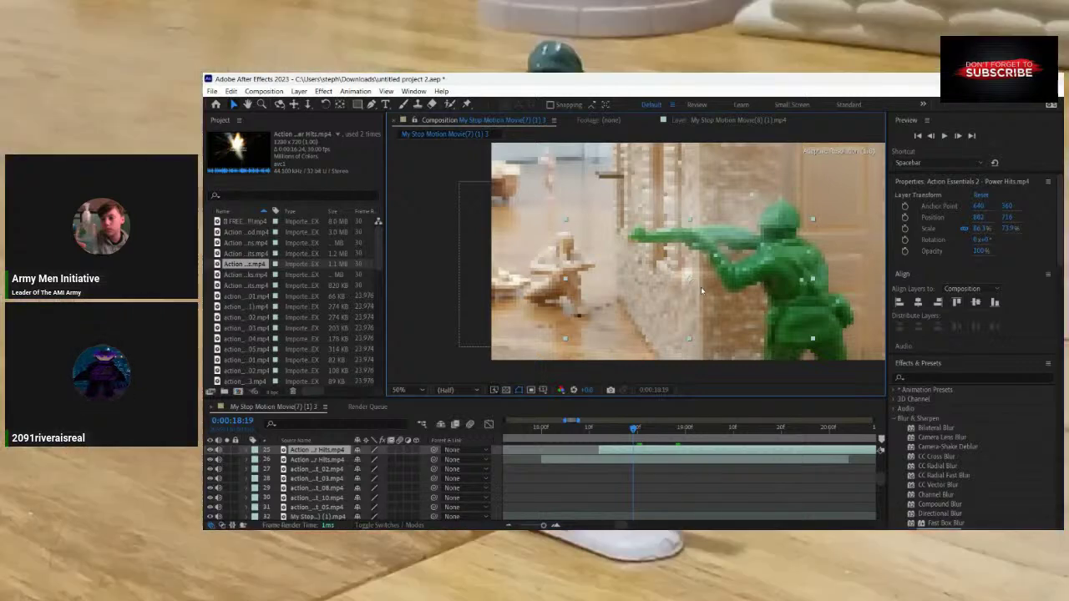
Slide the second Power Hits layer further back to start at about 0:00:18:05, among the muzzle flashes.
click(655, 474)
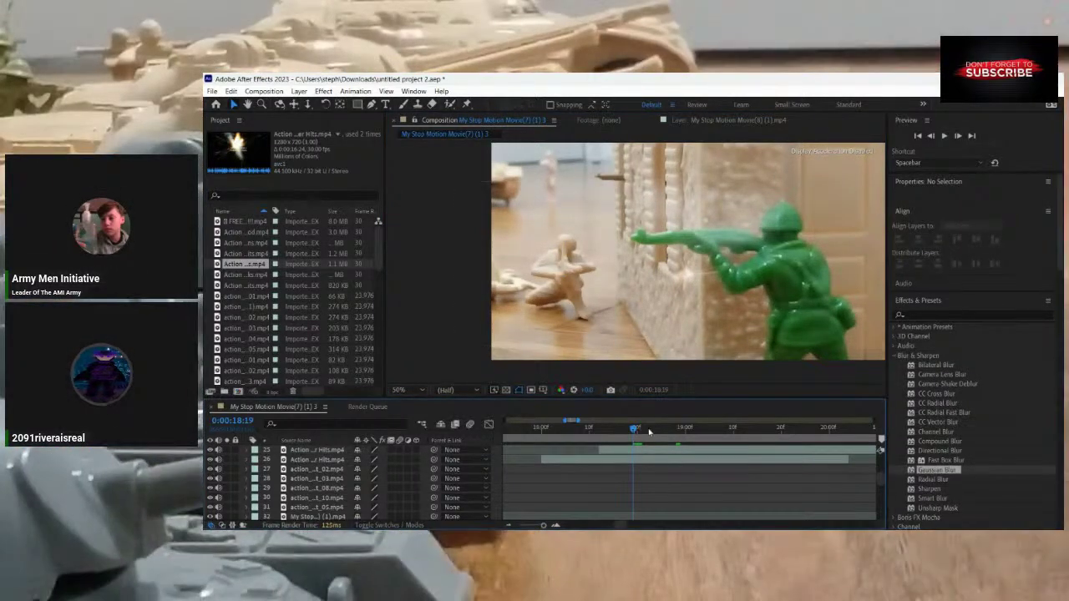
drag(639, 430, 600, 477)
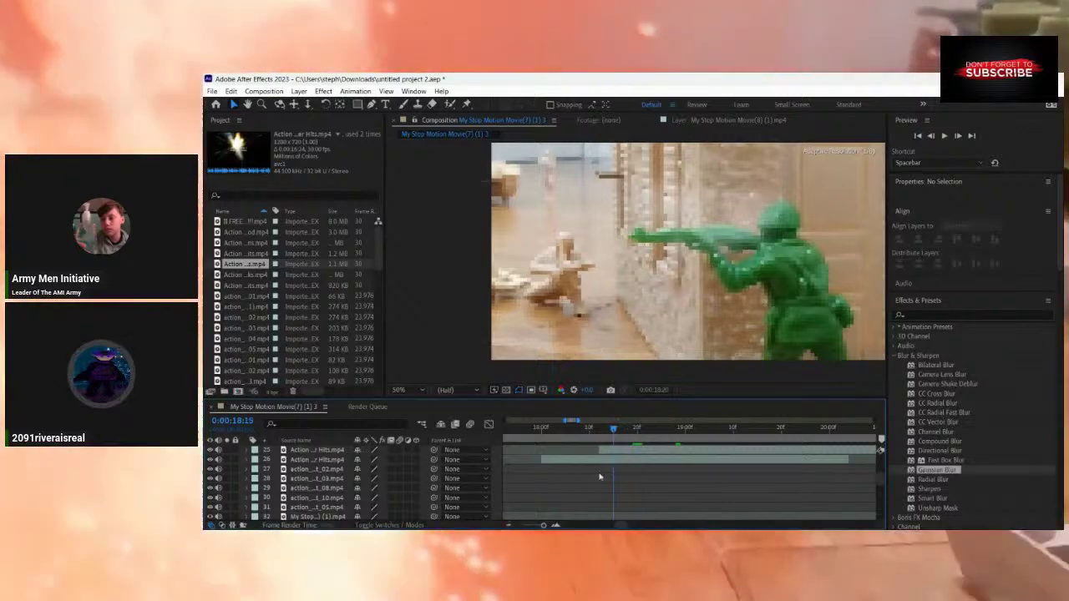
scroll(600, 477, up, 4)
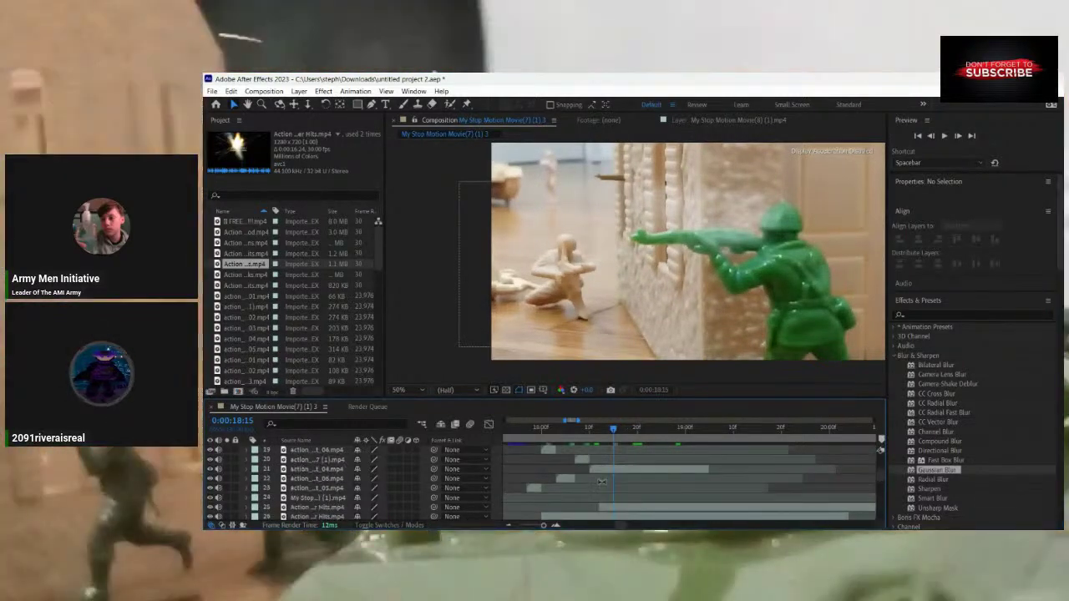
click(594, 508)
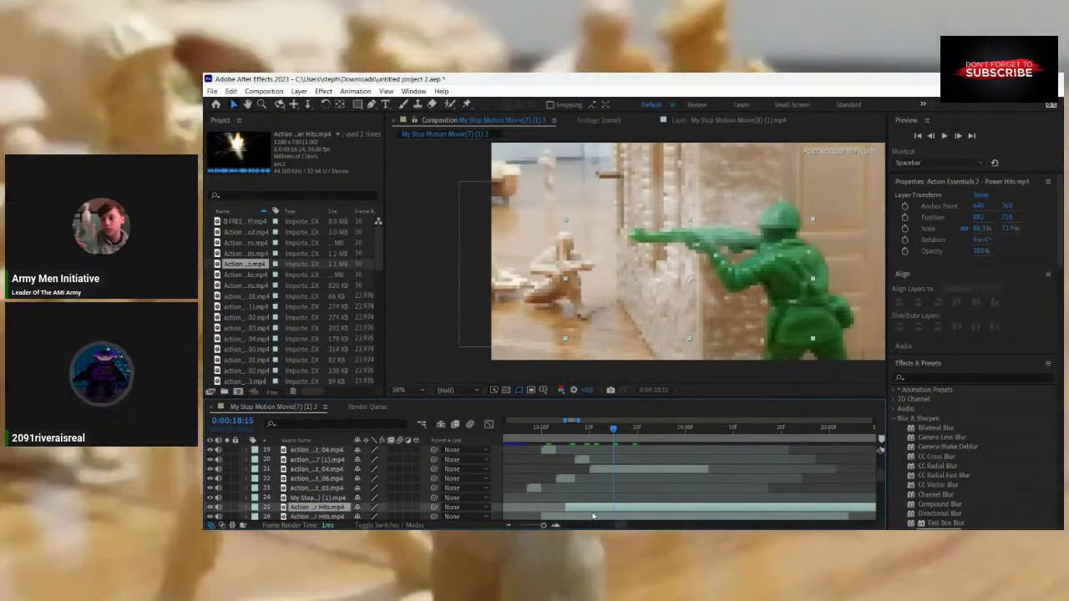
Split the second Power Hits layer at 0:00:19:21 and slide the part after the cut back to about 0:00:18:14.
drag(614, 430, 615, 507)
key(ctrl+shift+d)
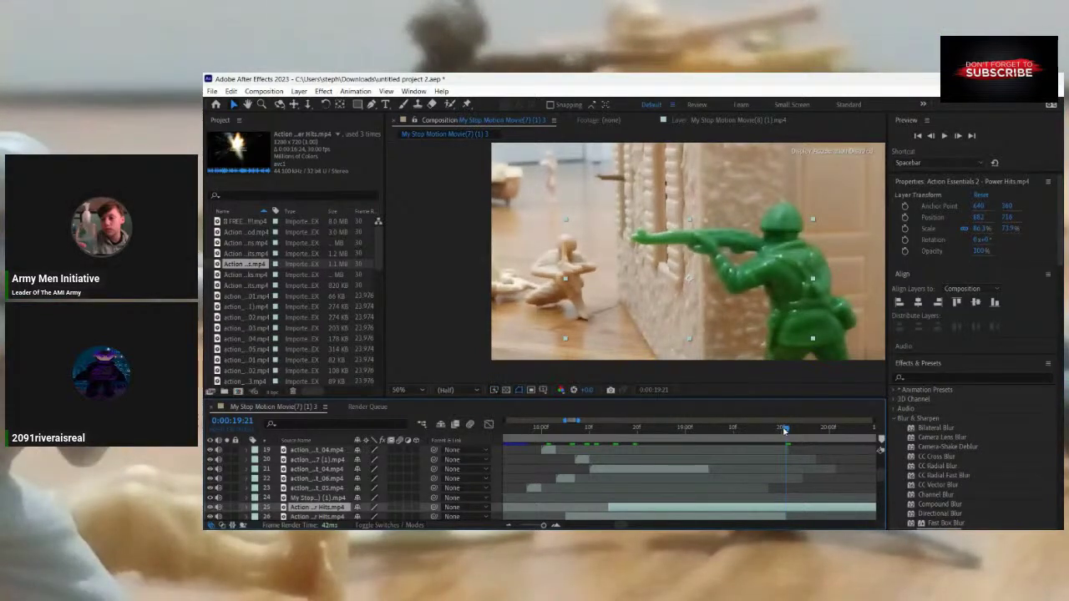
At 0:00:18:17, move the third Power Hits layer up the wall to about 856, 442.
drag(617, 477, 618, 479)
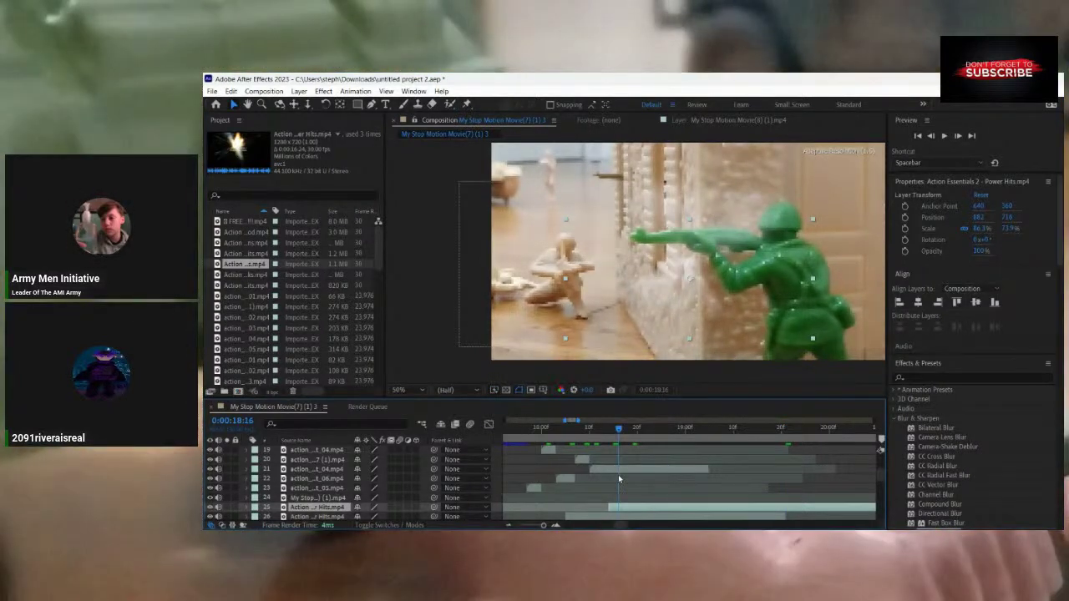
key(Page_Down)
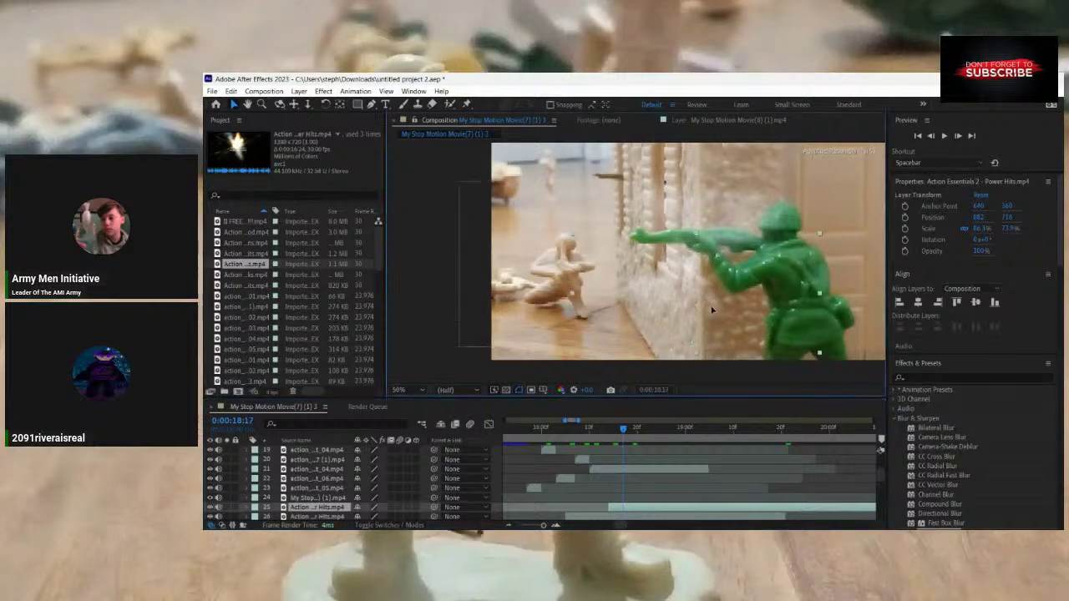
drag(698, 331, 697, 231)
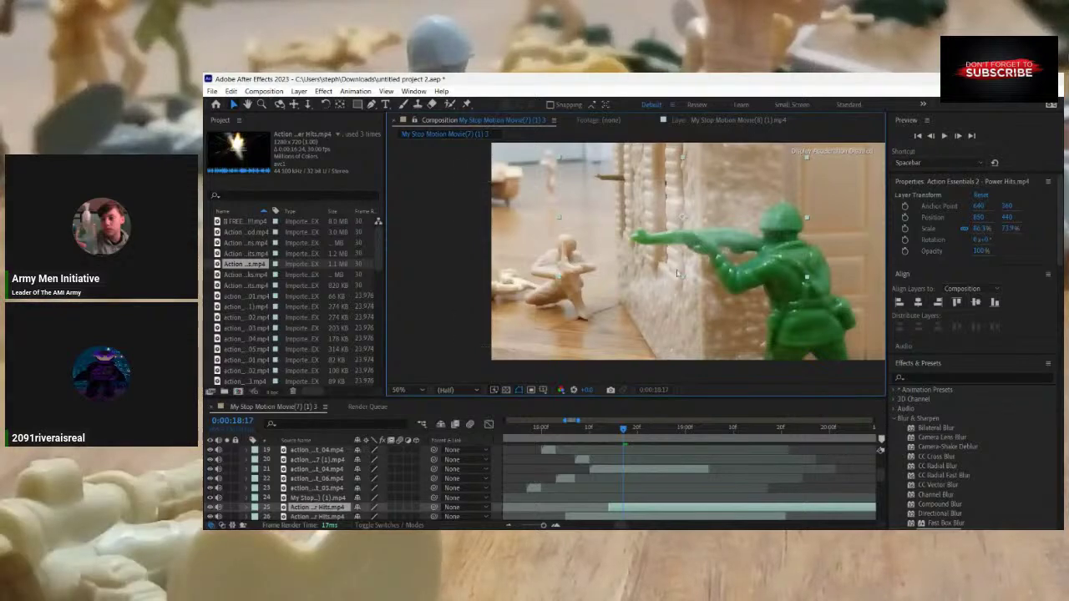
Slide the third Power Hits layer back to start at about 0:00:18:08 and preview the shot from 0:00:17:28.
drag(622, 432, 725, 445)
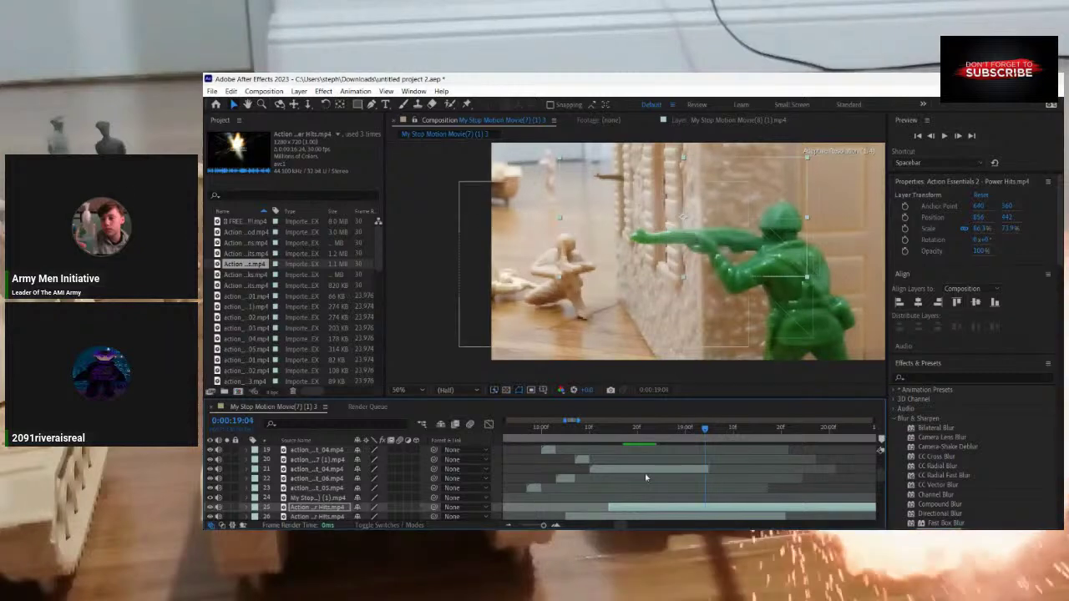
scroll(646, 477, down, 1)
drag(643, 481, 604, 482)
drag(658, 431, 532, 470)
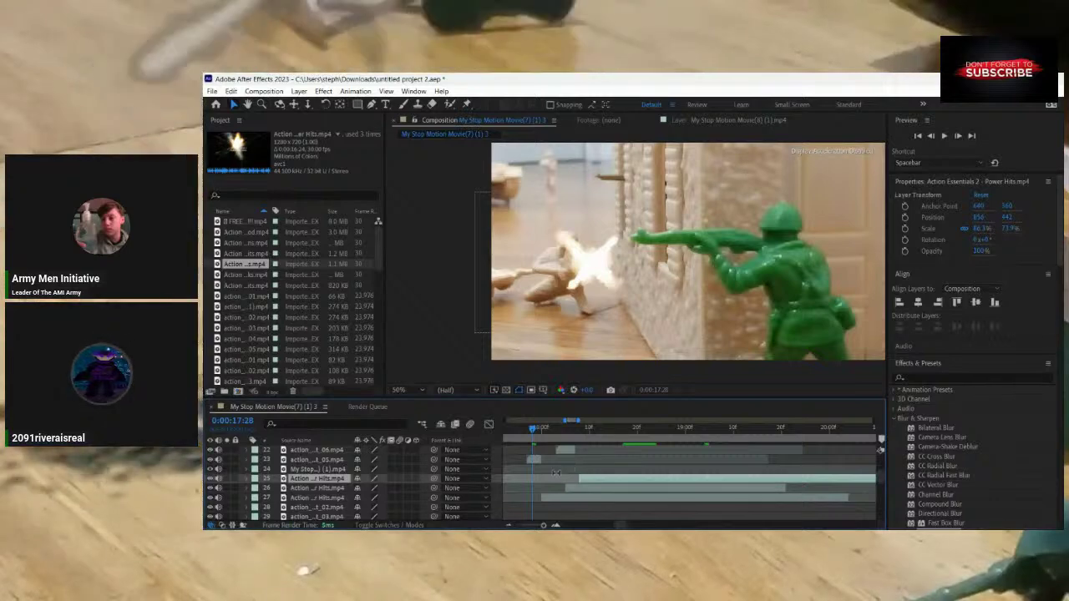
key(space)
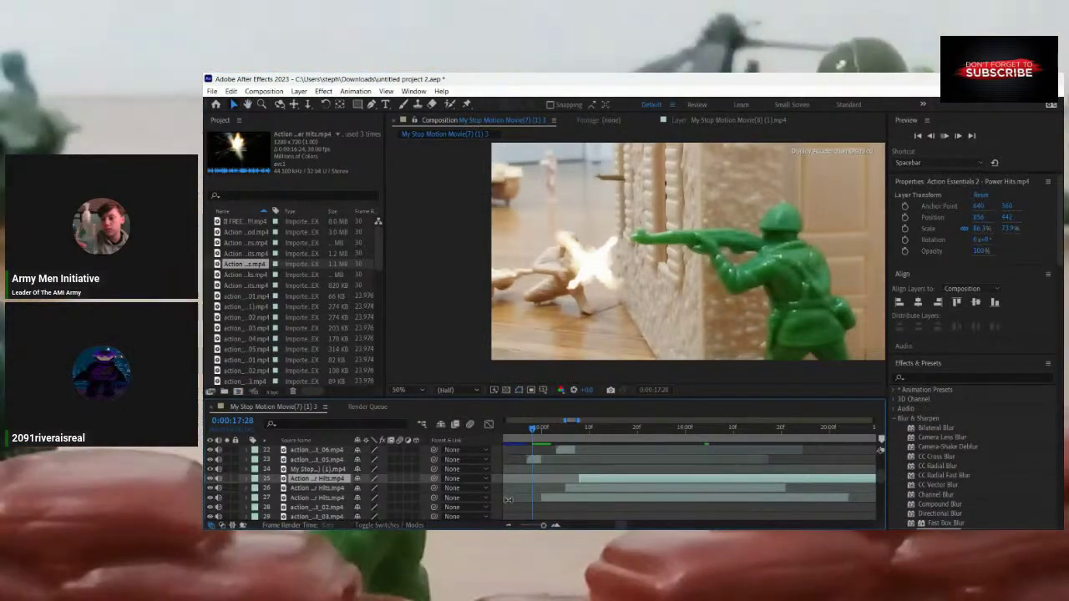
Replace the third Power Hits layer with the Wall Hits clip, starting at about 0:00:18:13 above the movie layer.
key(Delete)
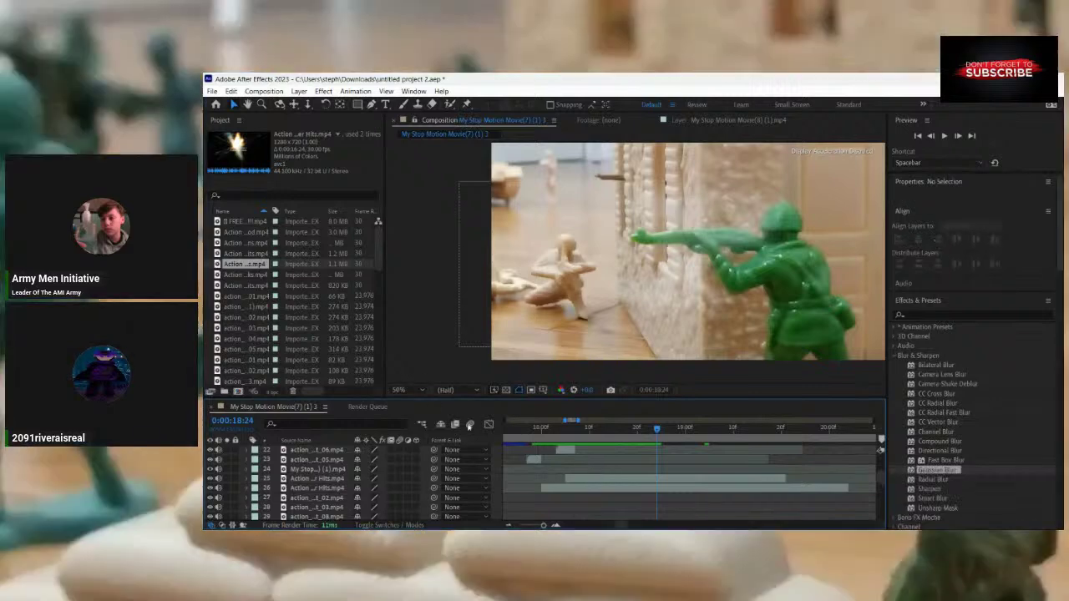
click(251, 275)
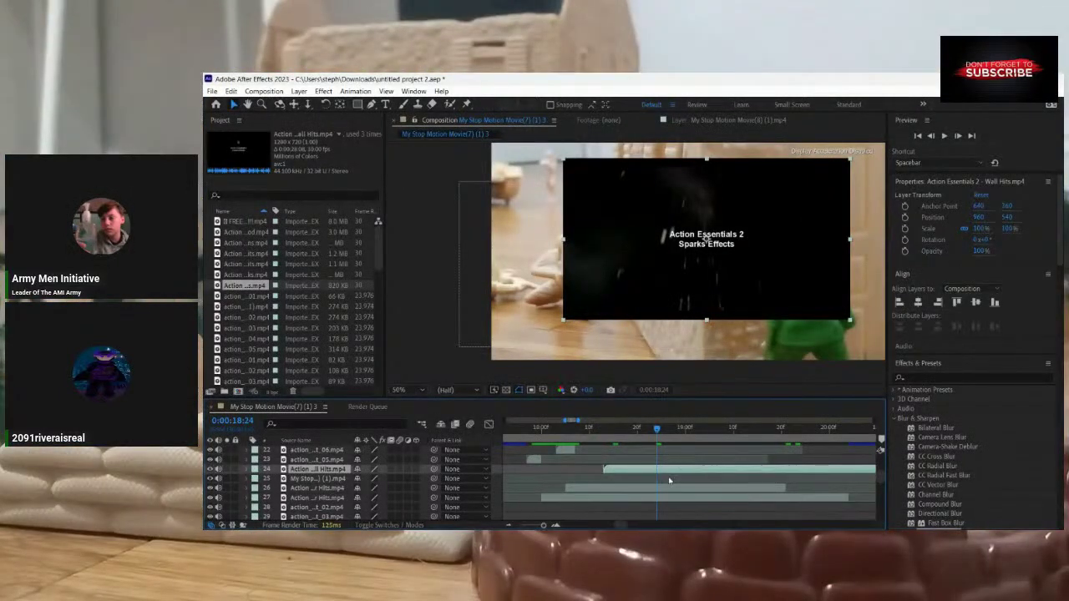
Split the Wall Hits layer at 0:00:26:18 and slide the part after the cut back to about 0:00:18:16.
scroll(669, 480, down, 5)
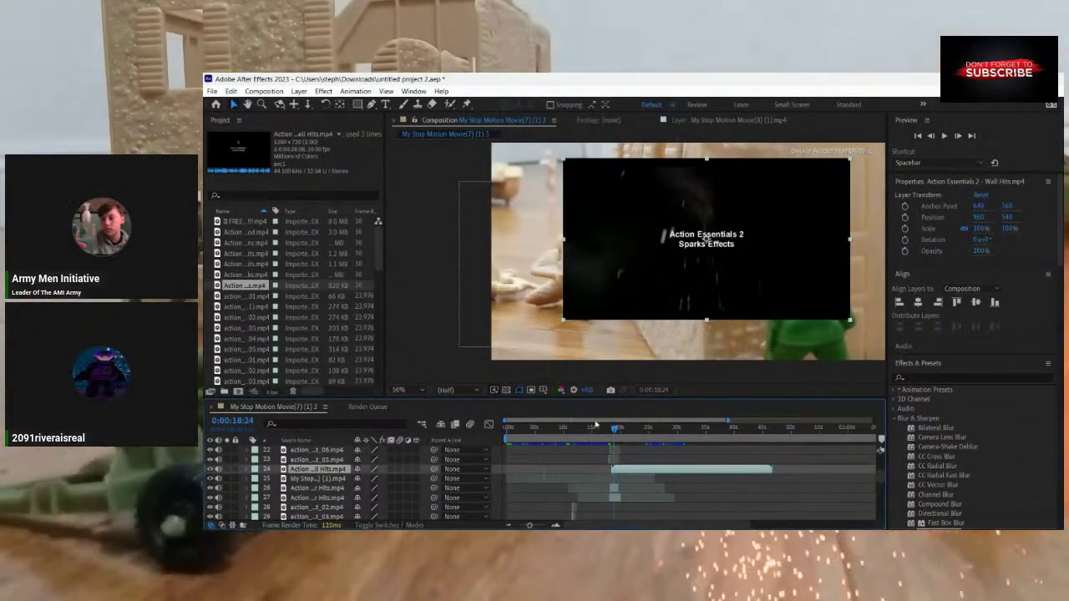
drag(632, 431, 657, 442)
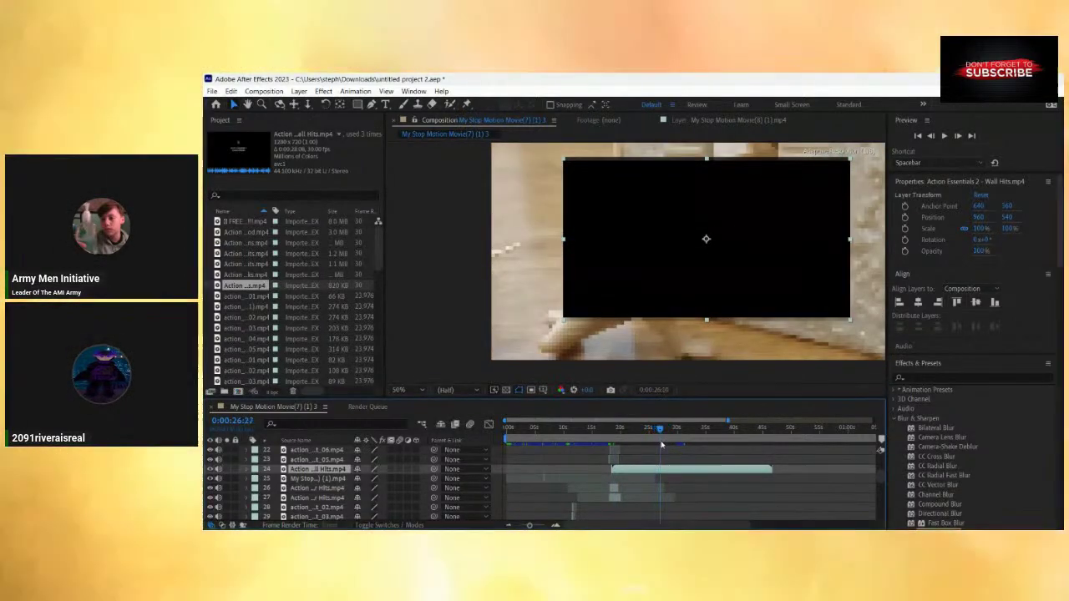
click(656, 443)
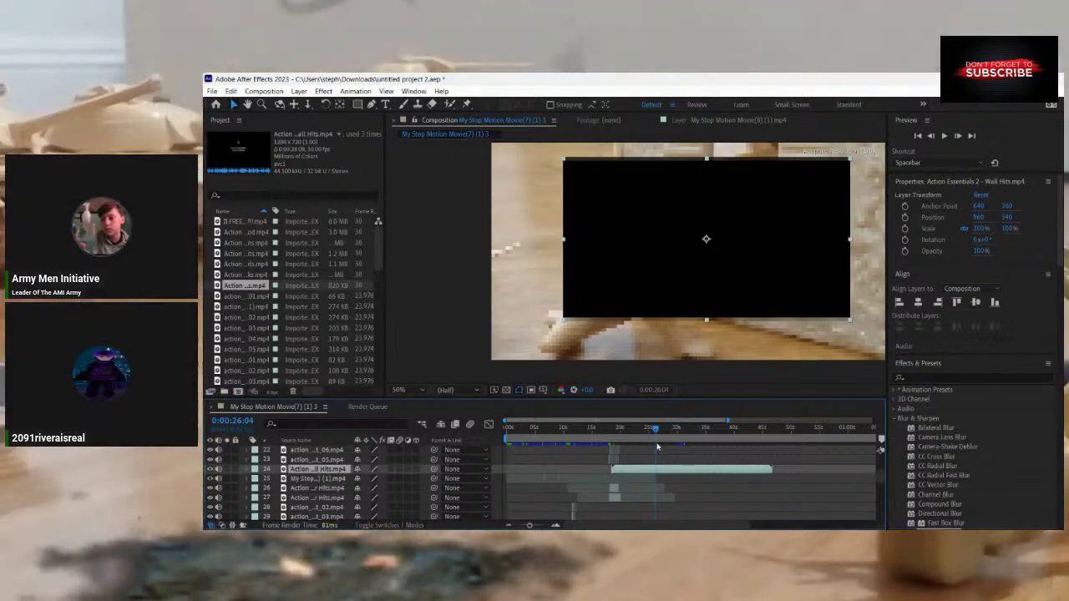
drag(655, 446, 658, 447)
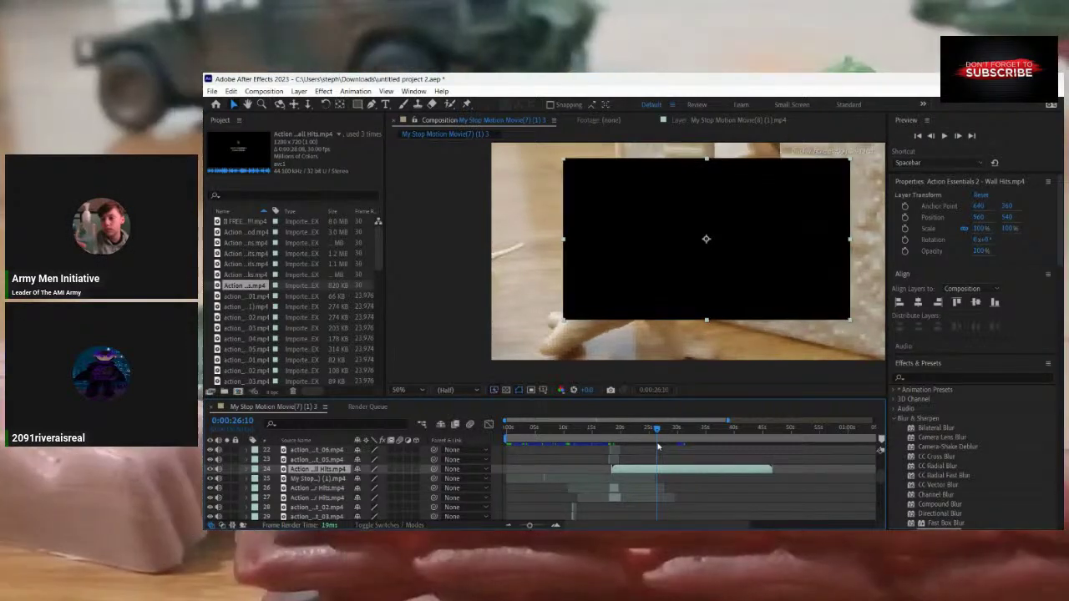
drag(658, 446, 660, 452)
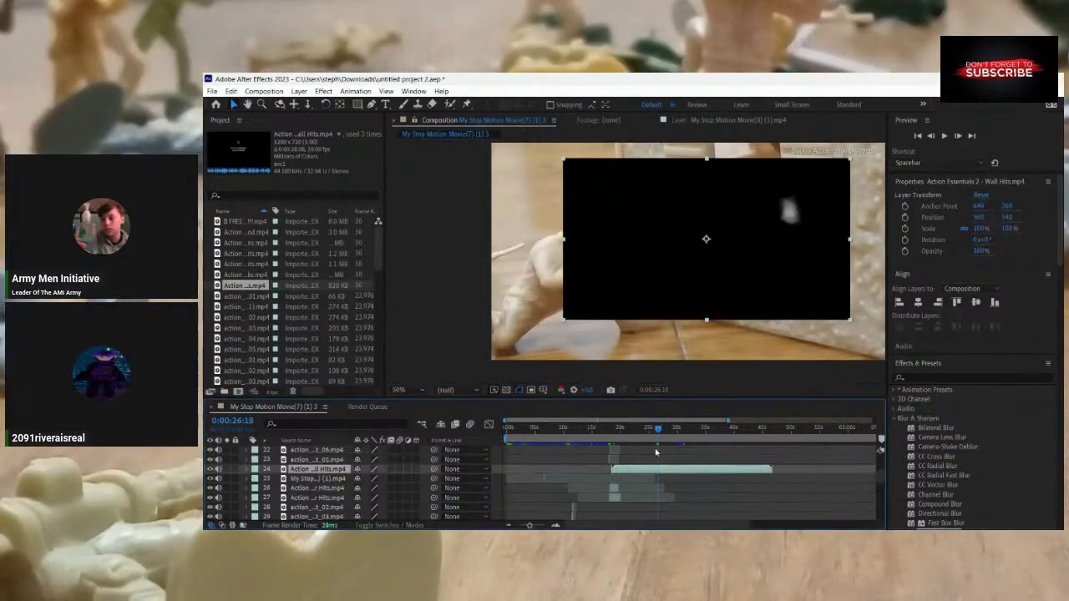
key(ctrl+shift+d)
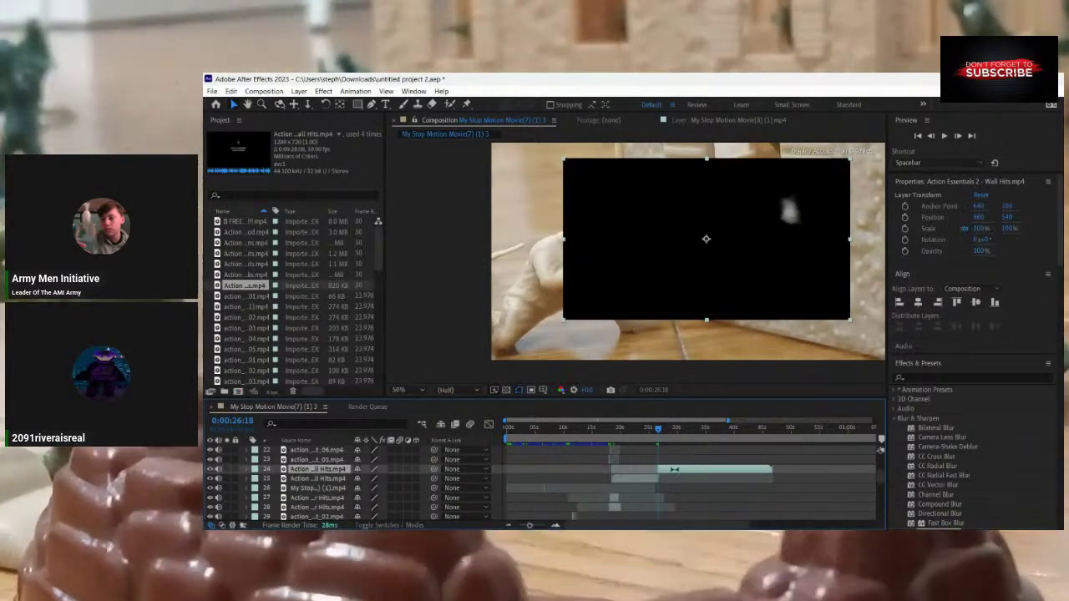
drag(656, 471, 635, 473)
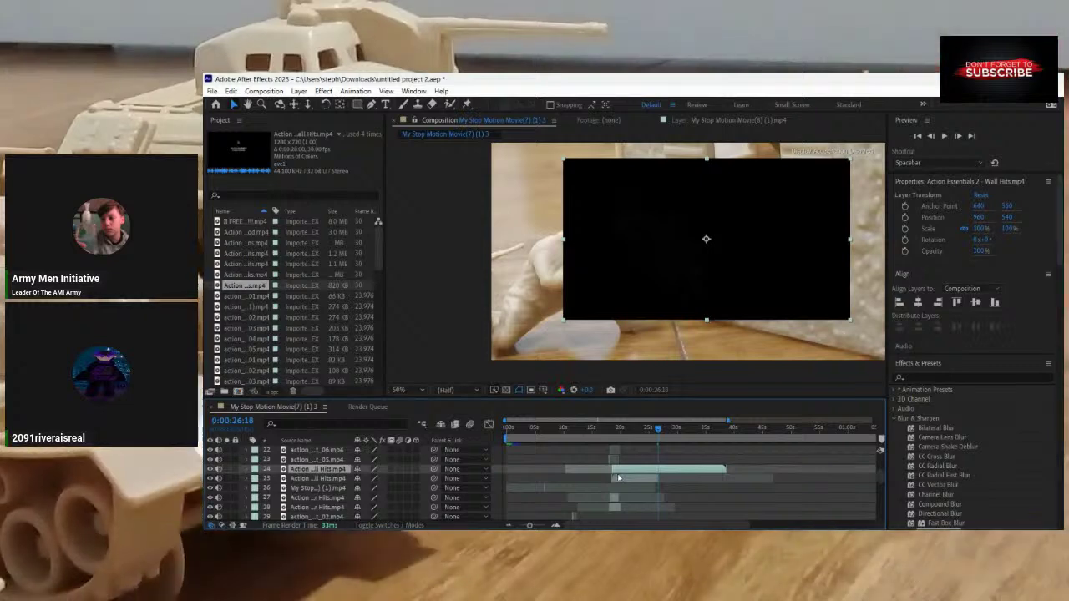
Delete the unused first part of the split Wall Hits layer.
click(619, 478)
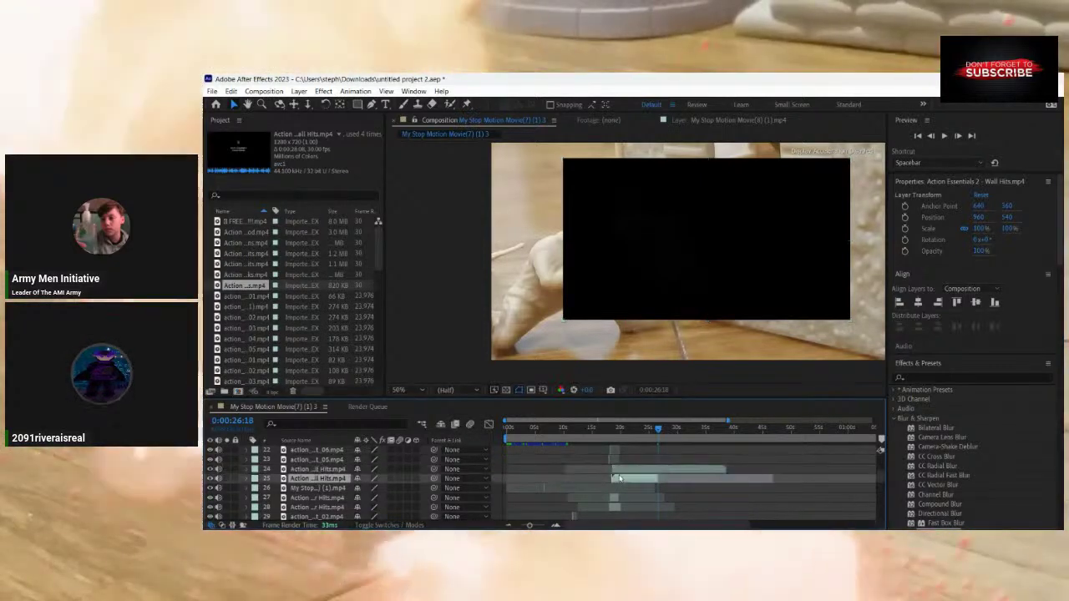
drag(655, 429, 617, 456)
key(Delete)
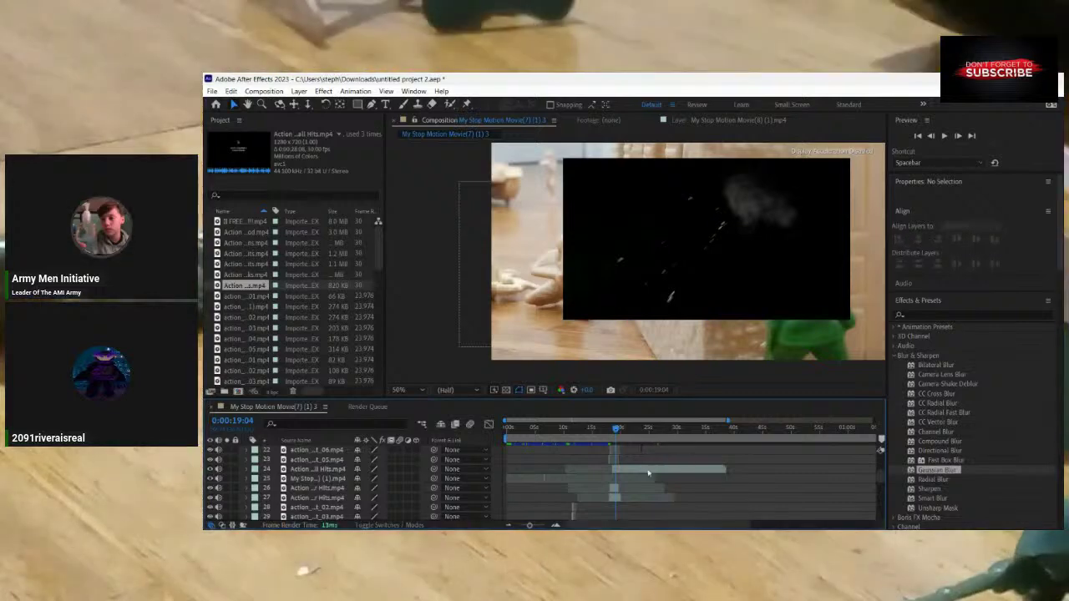
Set the remaining Wall Hits layer's blending mode to Screen.
scroll(643, 472, up, 5)
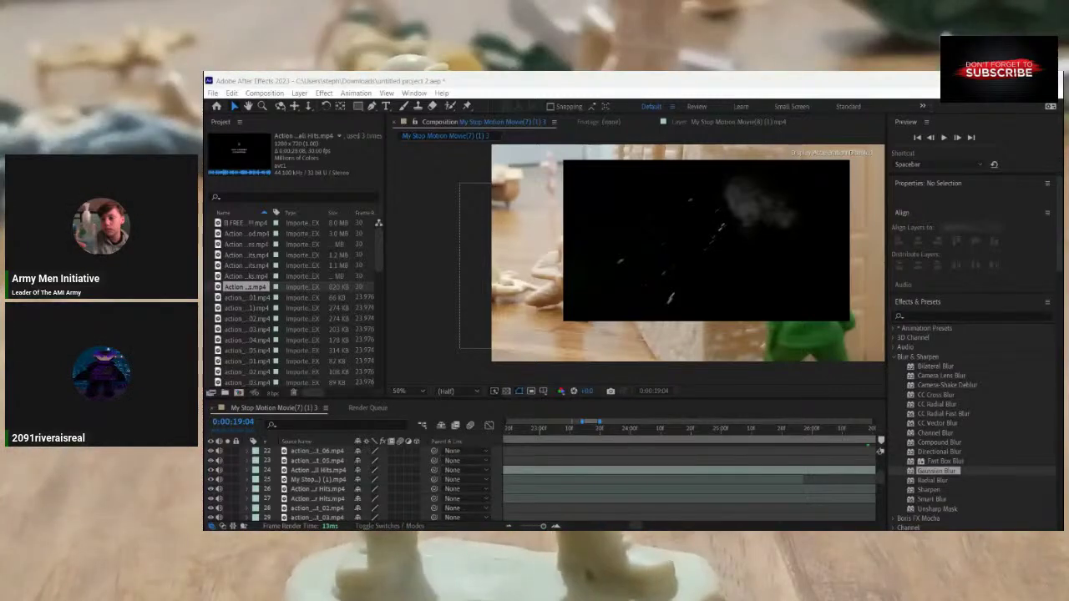
key(Page_Up)
click(682, 472)
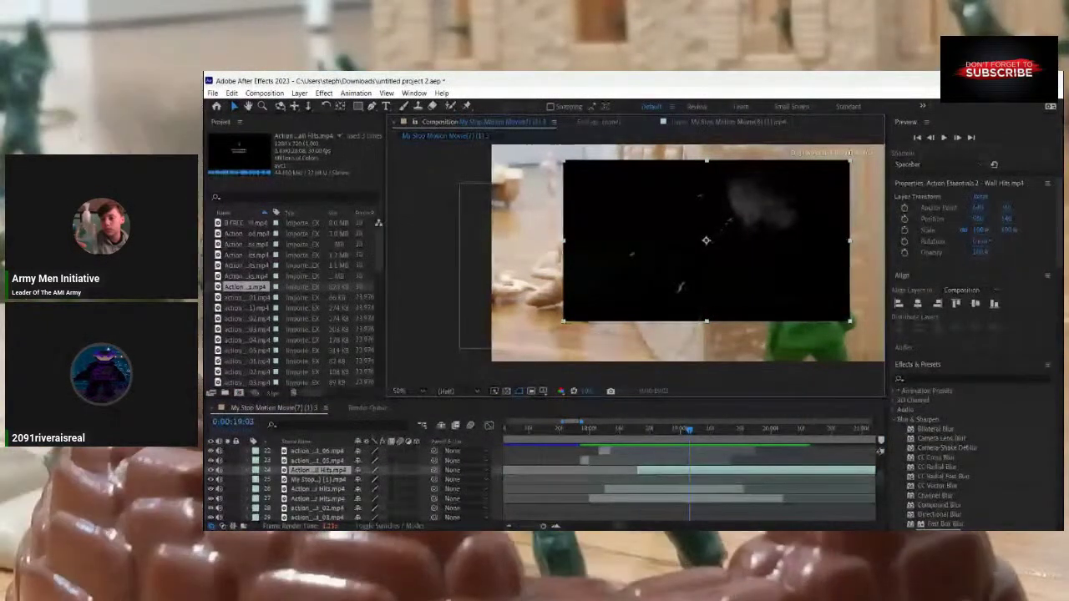
right_click(623, 244)
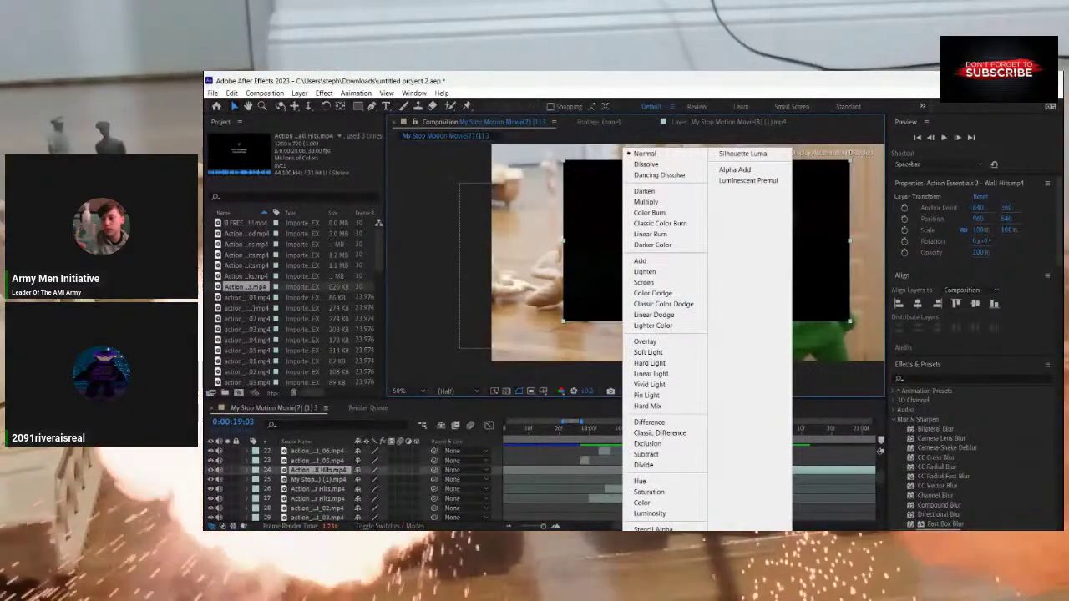
click(644, 283)
At 0:00:18:17, move the Wall Hits layer up and over the wall to about 512, 362.
drag(689, 429, 643, 451)
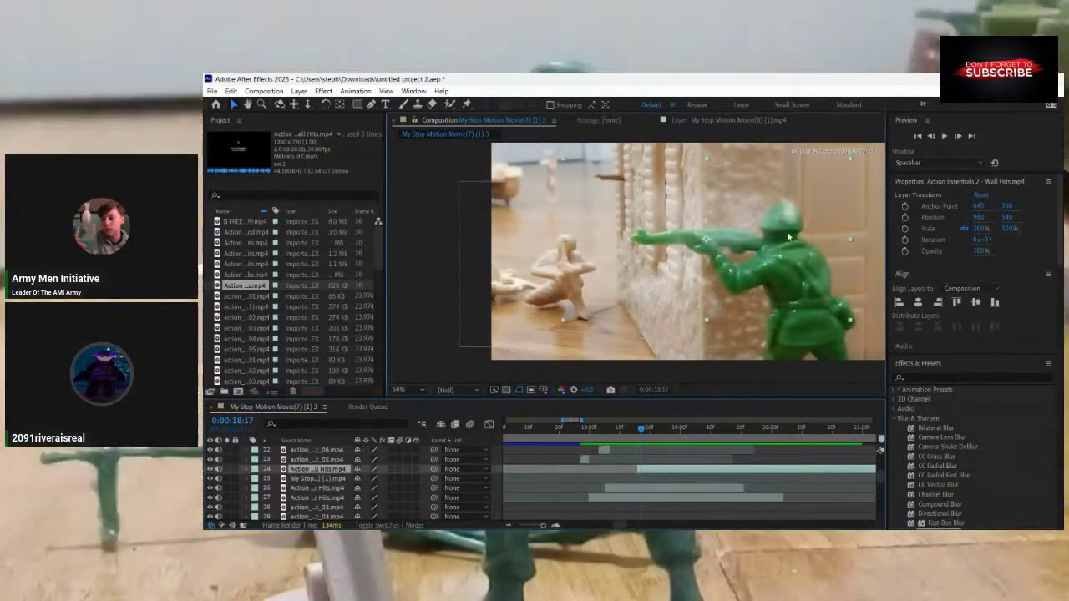
drag(743, 219, 686, 183)
drag(683, 180, 687, 196)
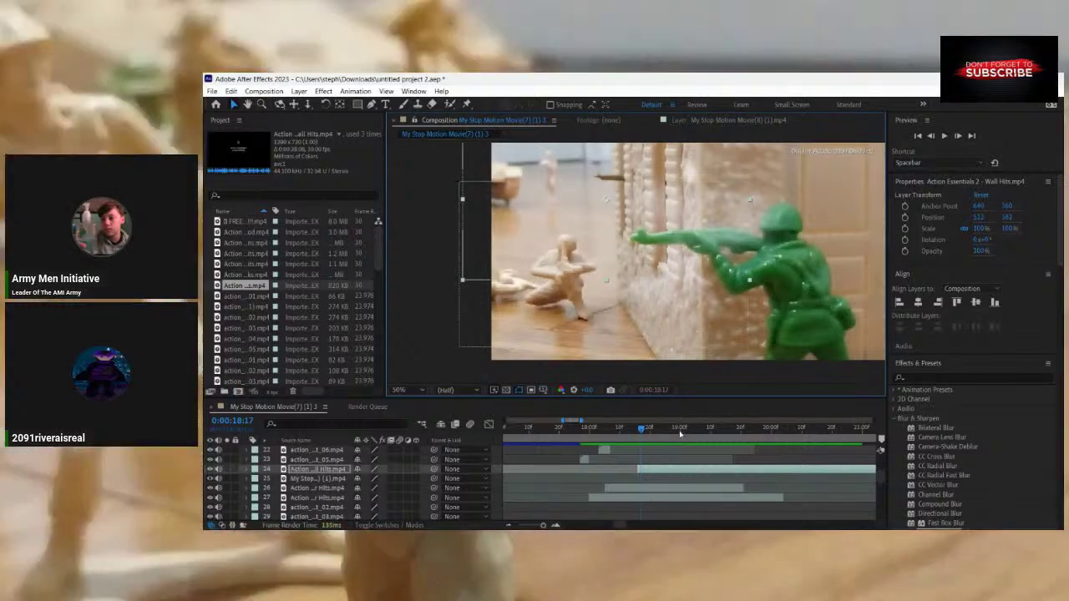
click(684, 443)
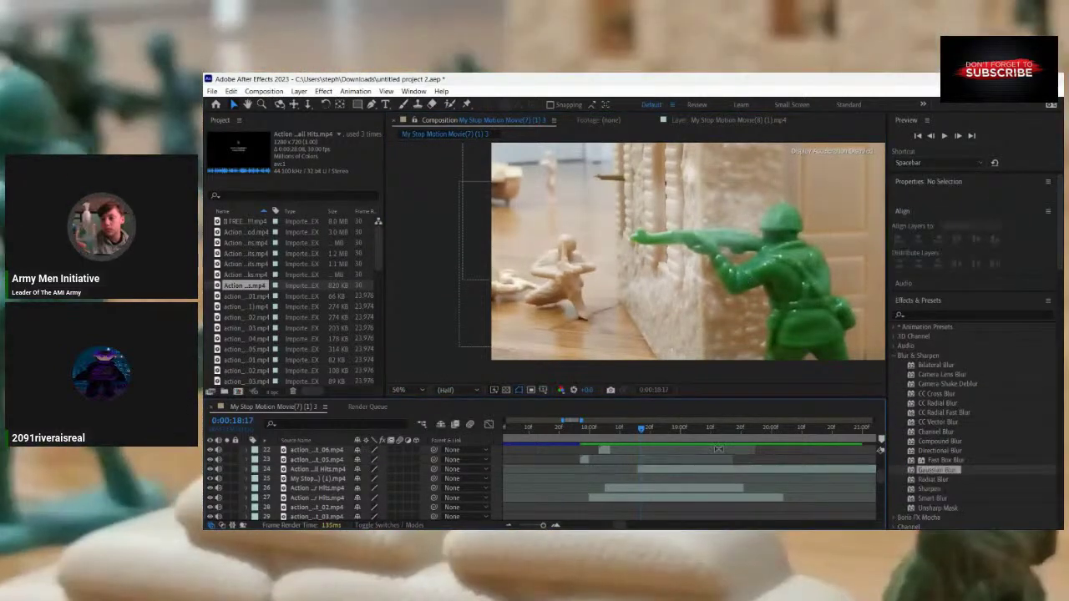
Slide the Wall Hits layer back to start at about 0:00:18:09 and check it against the muzzle flash around 0:00:18:12.
drag(642, 431, 691, 436)
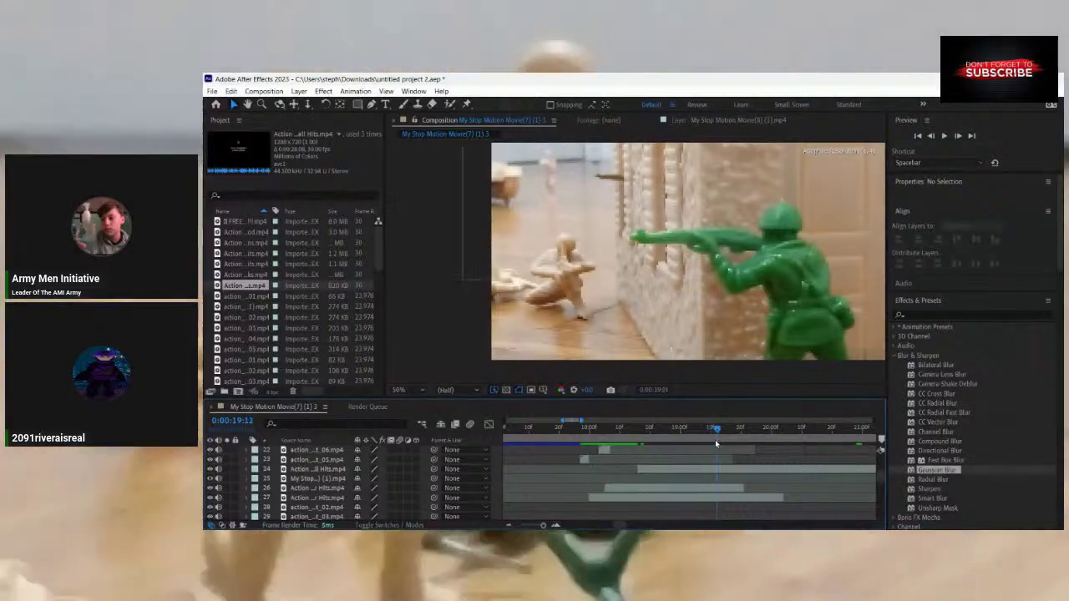
drag(675, 474, 656, 475)
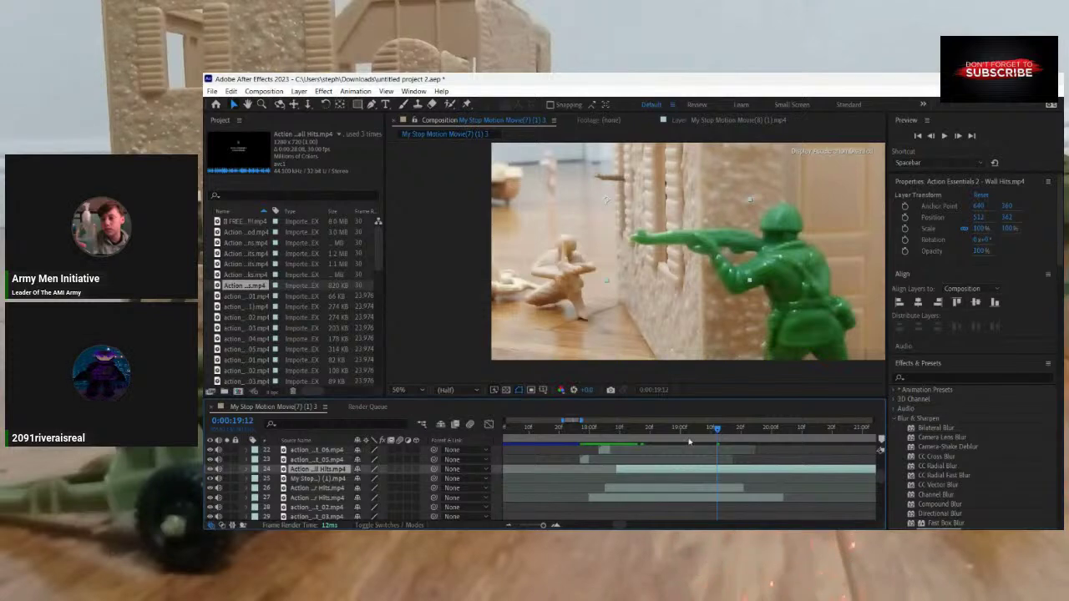
drag(716, 429, 626, 430)
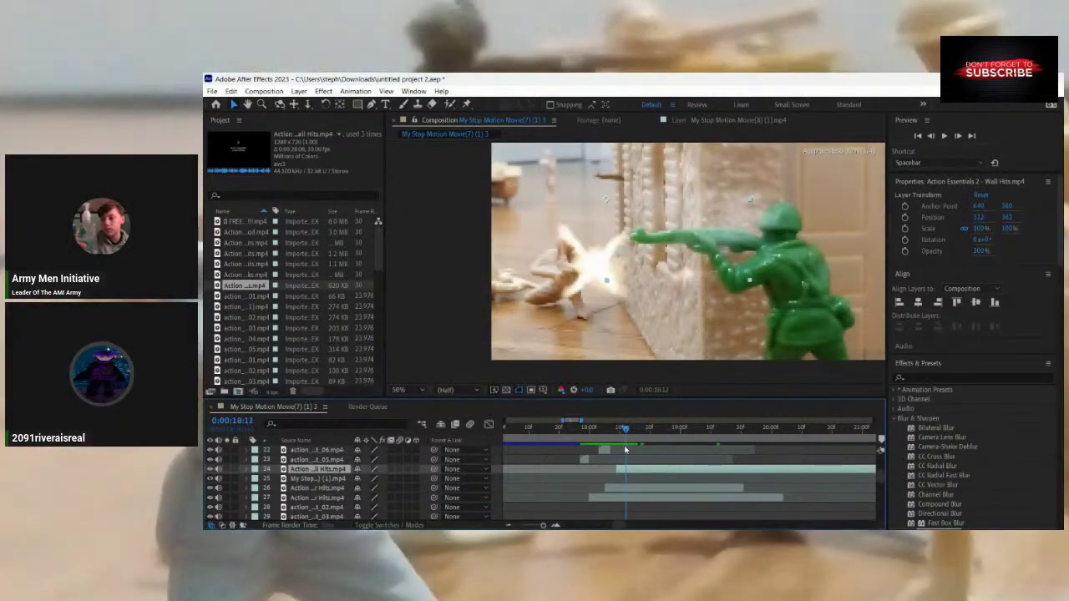
key(Page_Up)
key(Page_Up)
Split the Wall Hits layer at the end of the shot, 0:00:19:29, and delete the part after the cut.
drag(628, 447, 770, 473)
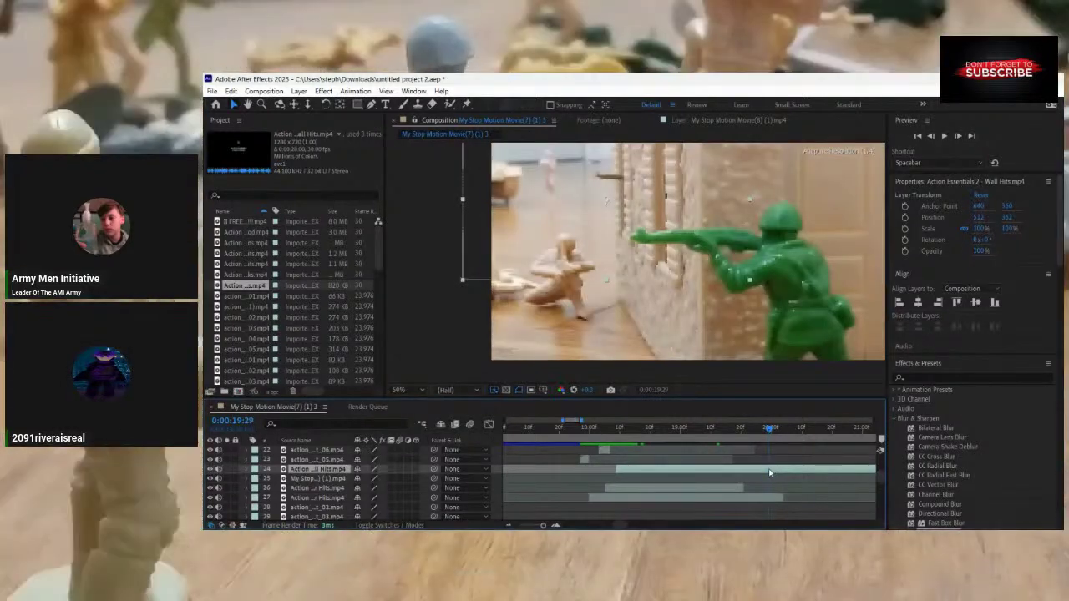
key(Page_Up)
key(Page_Up)
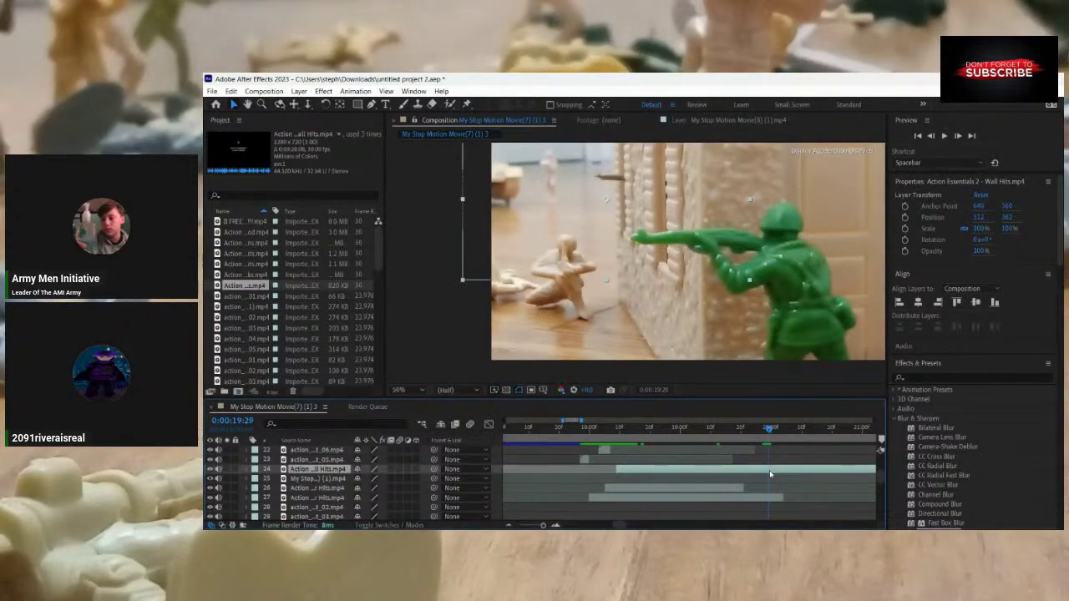
click(769, 470)
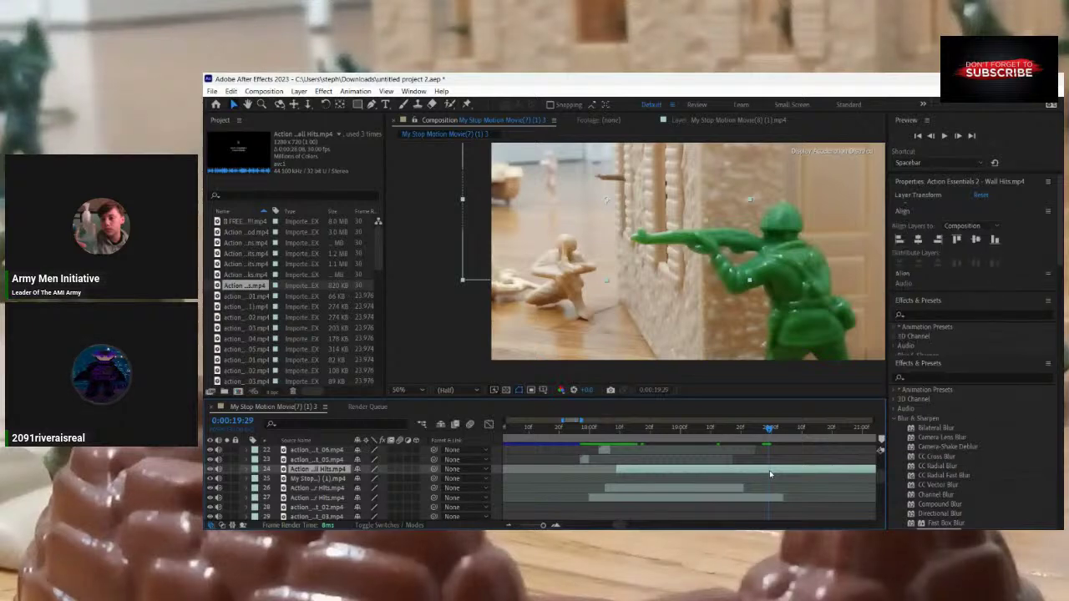
key(ctrl+shift+s)
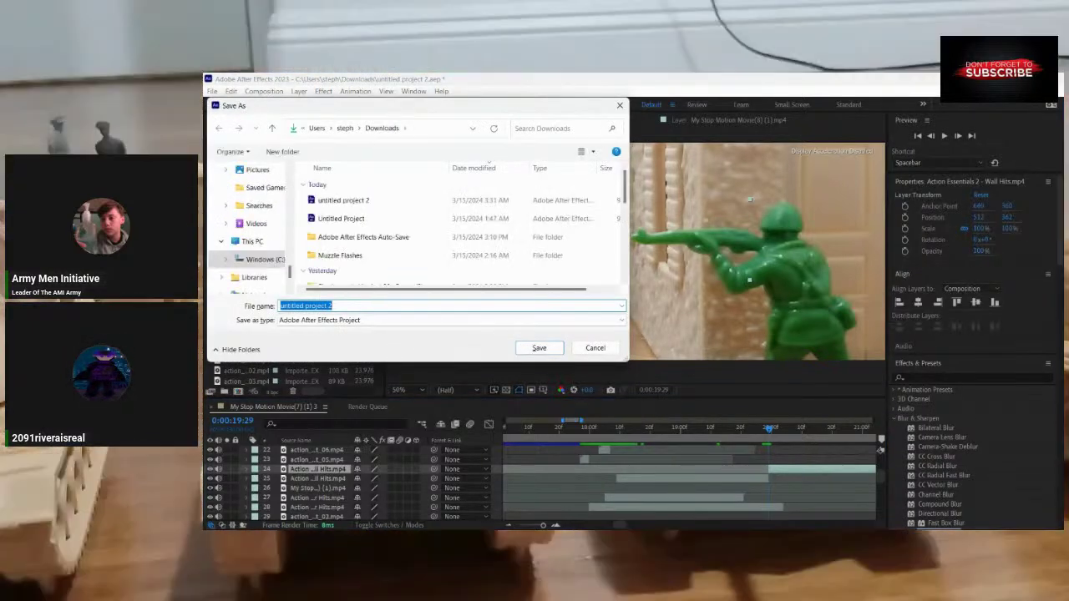
click(595, 347)
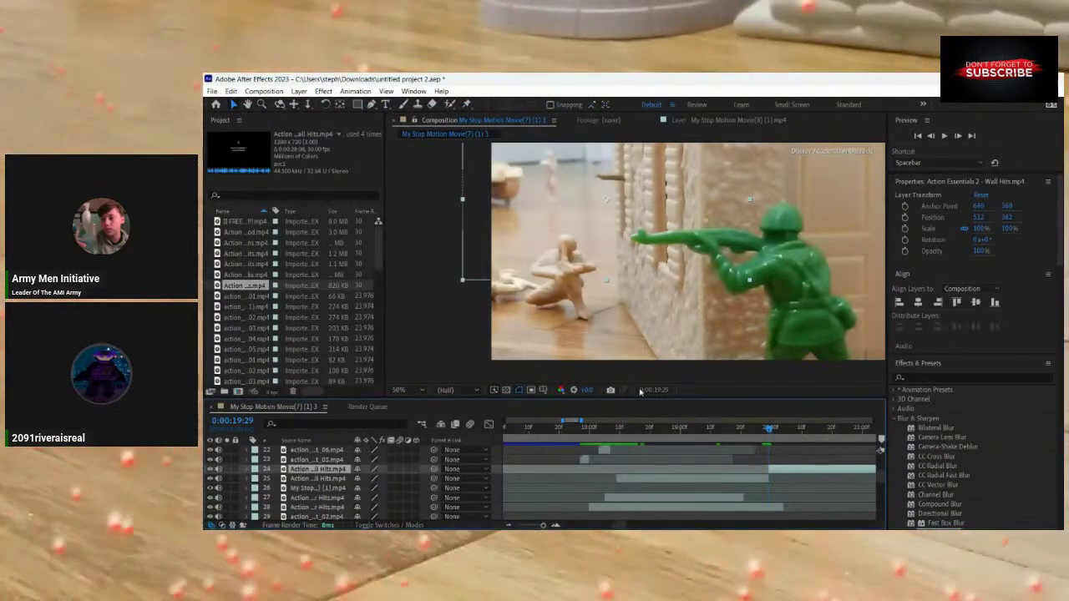
key(Delete)
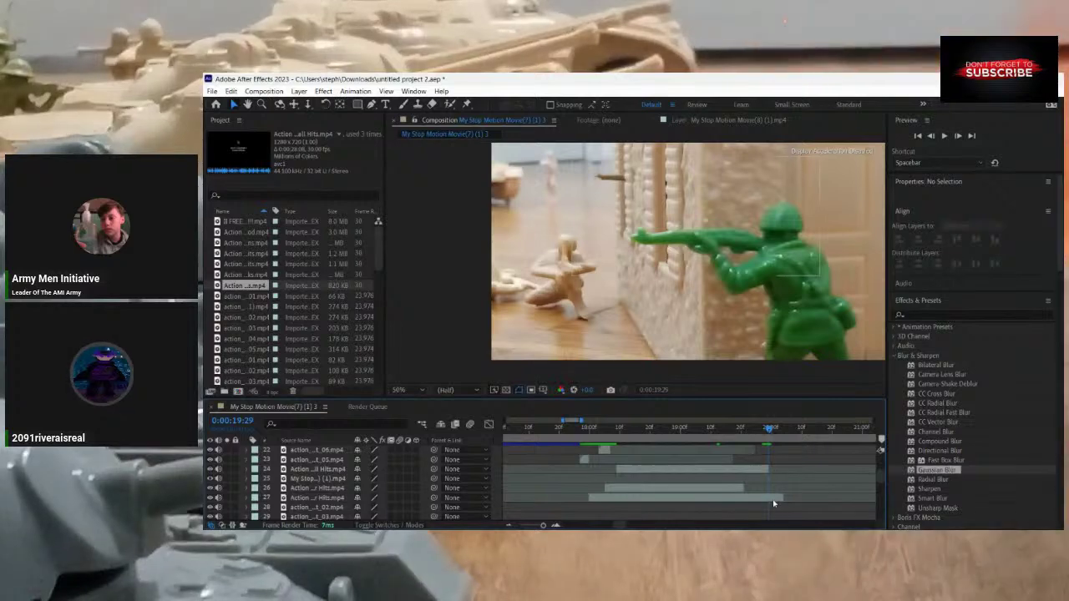
Cut the lower Power Hits layer off at 0:00:19:29 and preview the shot from 0:00:17:21.
click(774, 499)
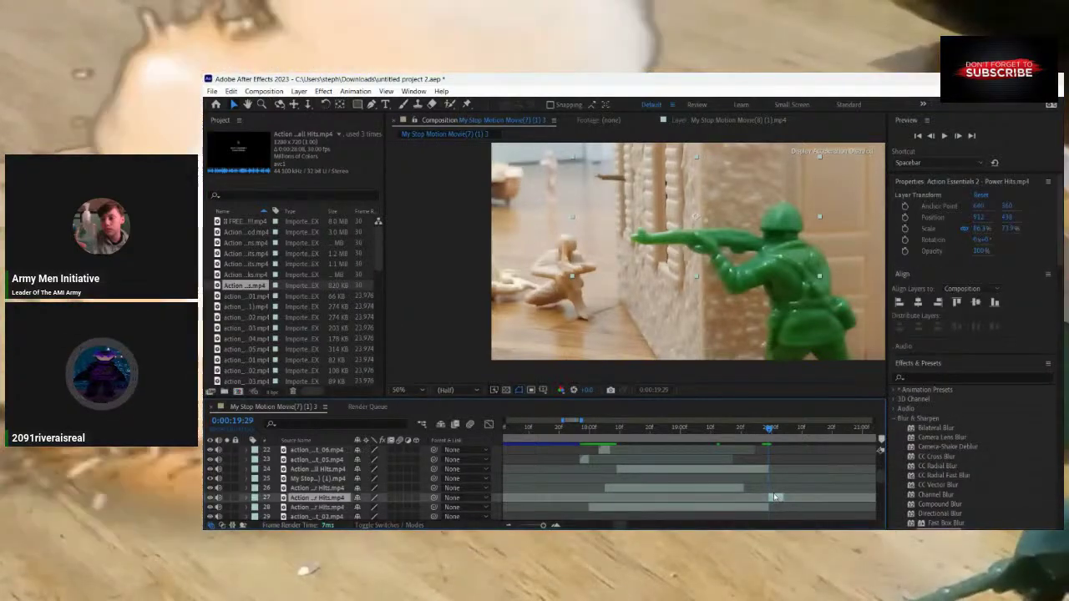
key(Delete)
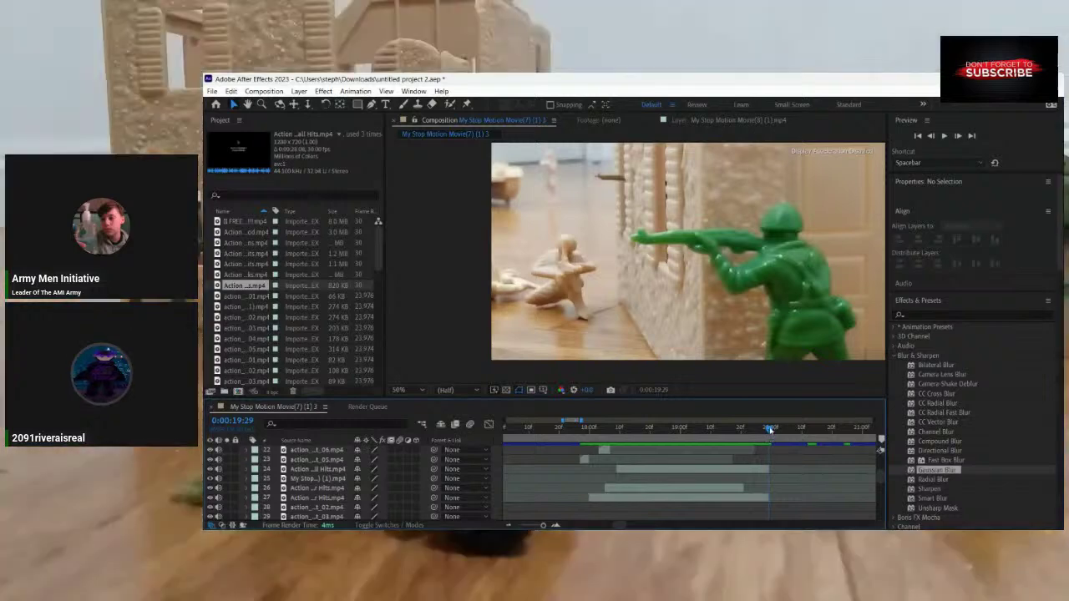
drag(766, 428, 562, 476)
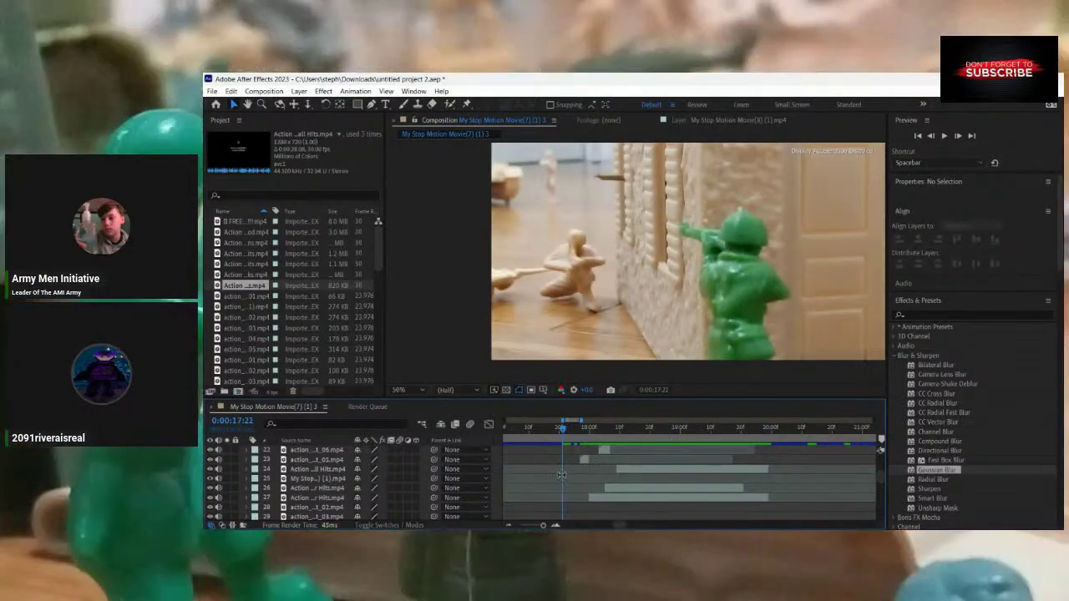
key(space)
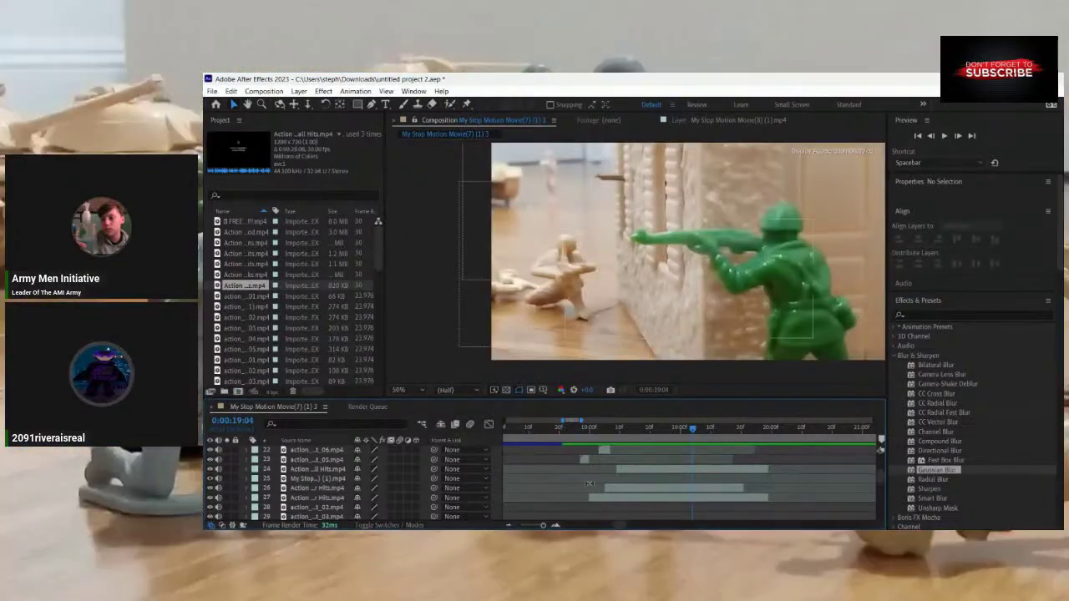
Add the Sparks clip above the Wall Hits layer, starting with the tank shot at about 0:00:20:03.
drag(706, 431, 781, 429)
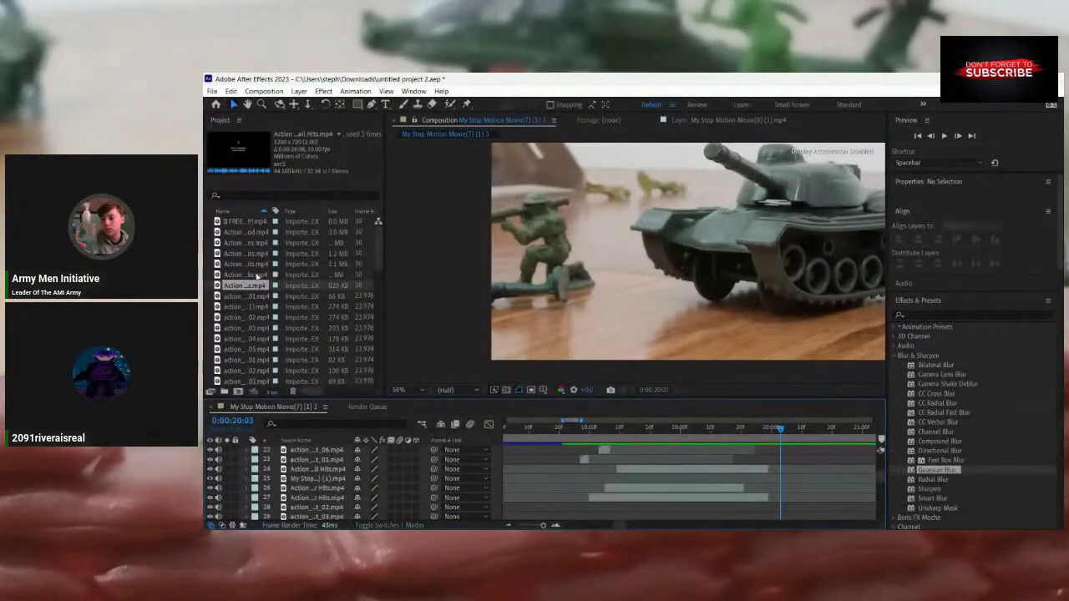
click(257, 276)
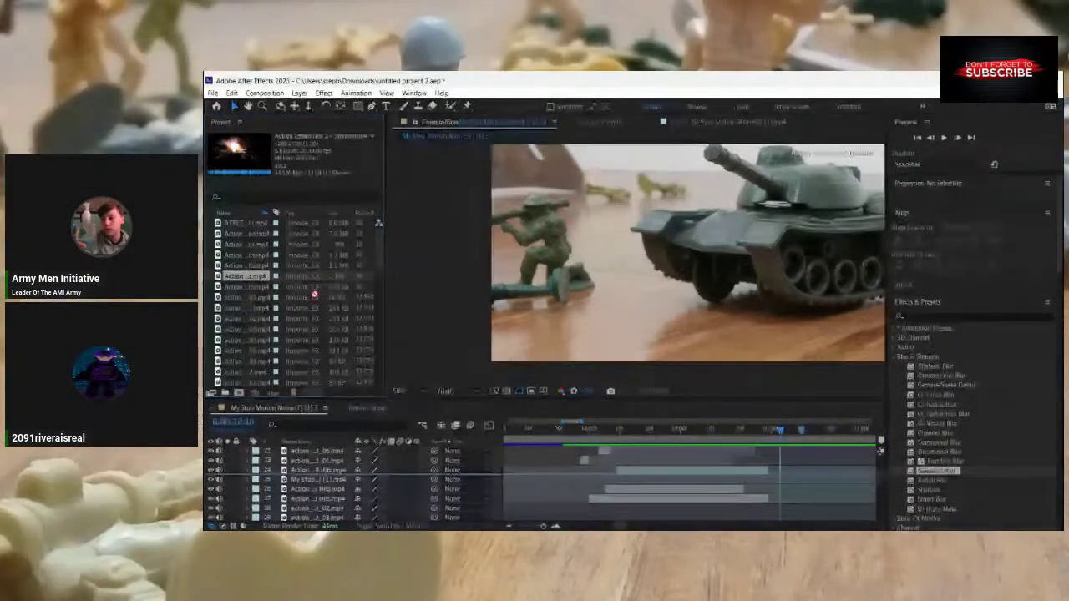
drag(314, 294, 810, 468)
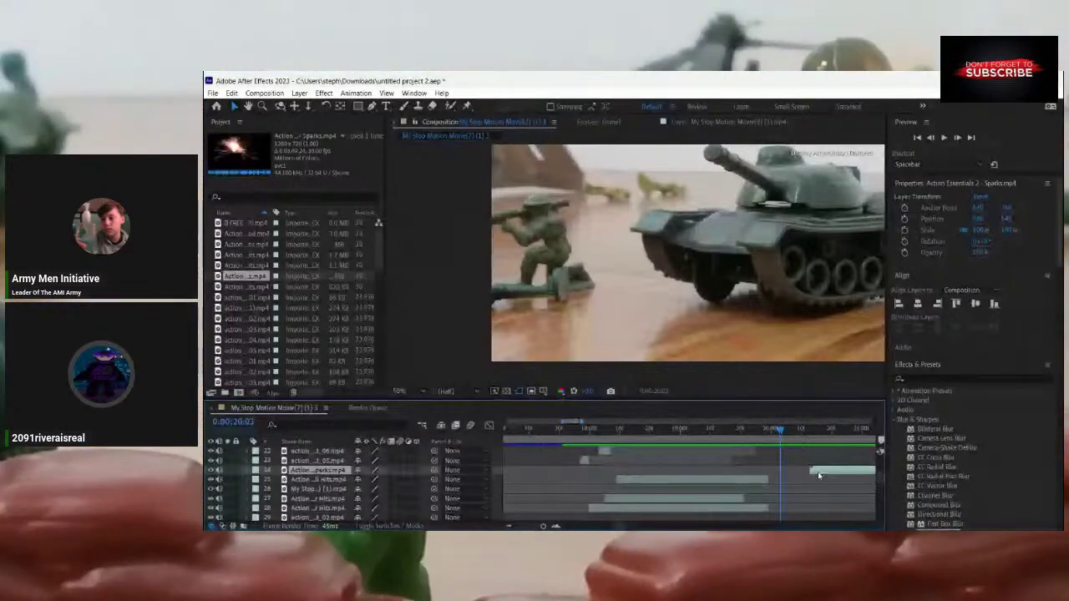
drag(818, 475, 789, 465)
Try splitting the Sparks layer at 0:00:25:16, then undo the cut.
drag(582, 421, 677, 421)
drag(543, 435, 625, 453)
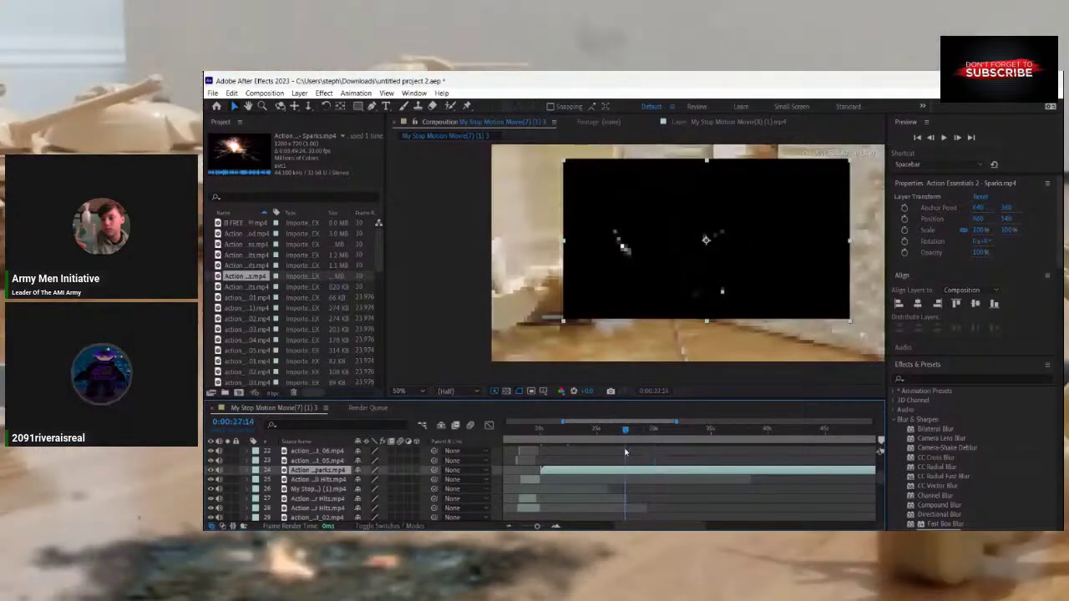
drag(625, 453, 595, 458)
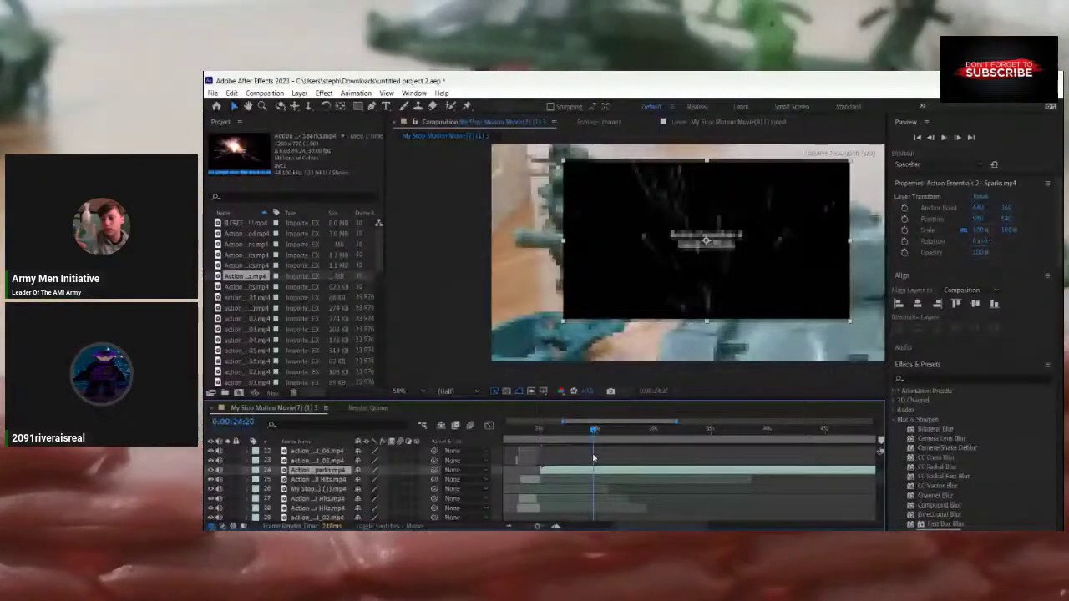
drag(594, 458, 603, 458)
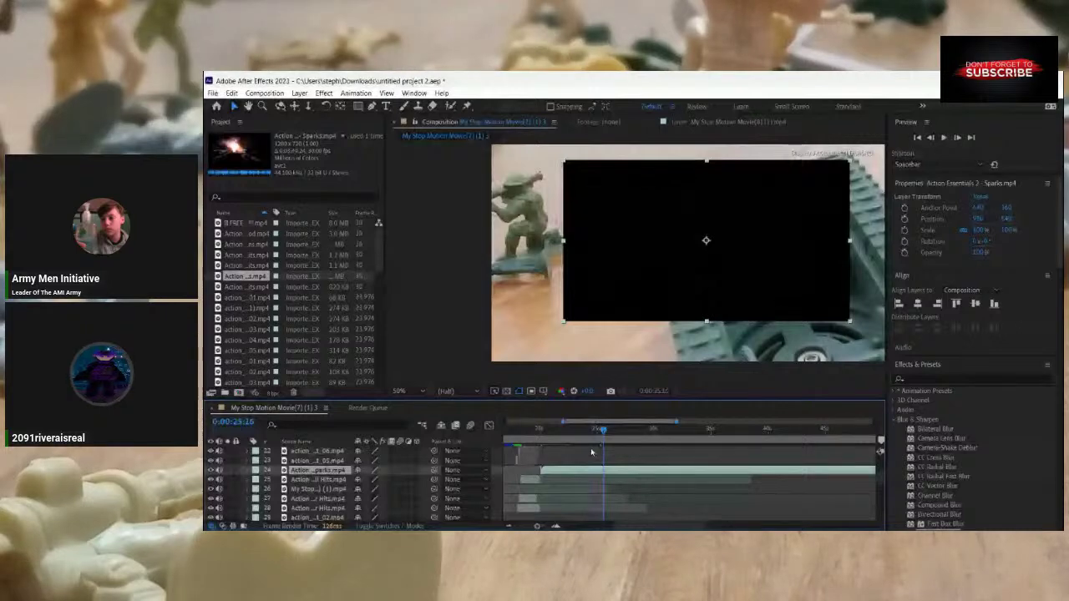
key(ctrl+shift+d)
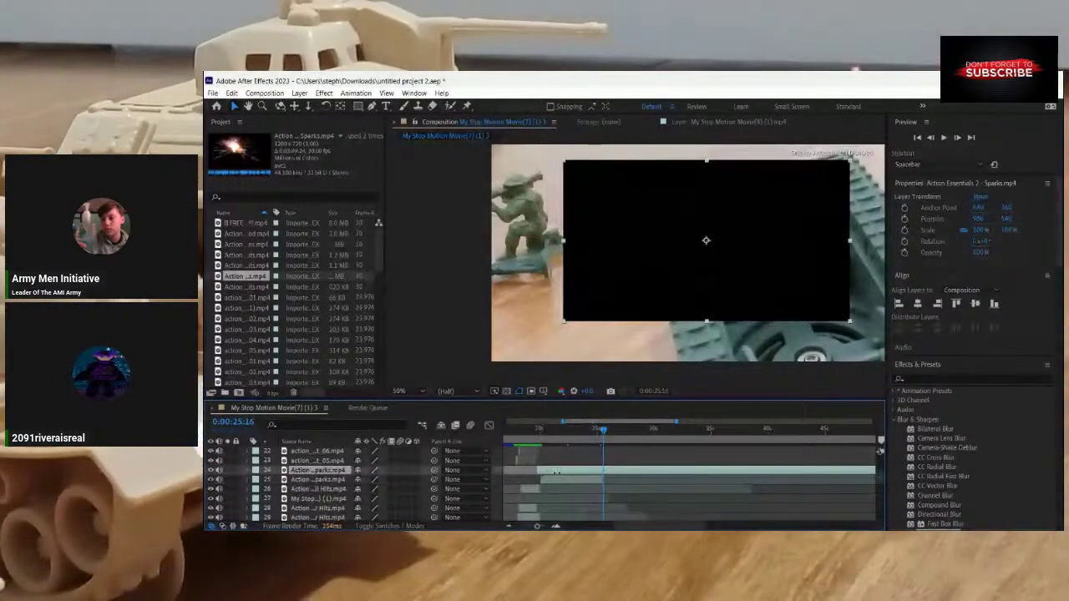
click(558, 479)
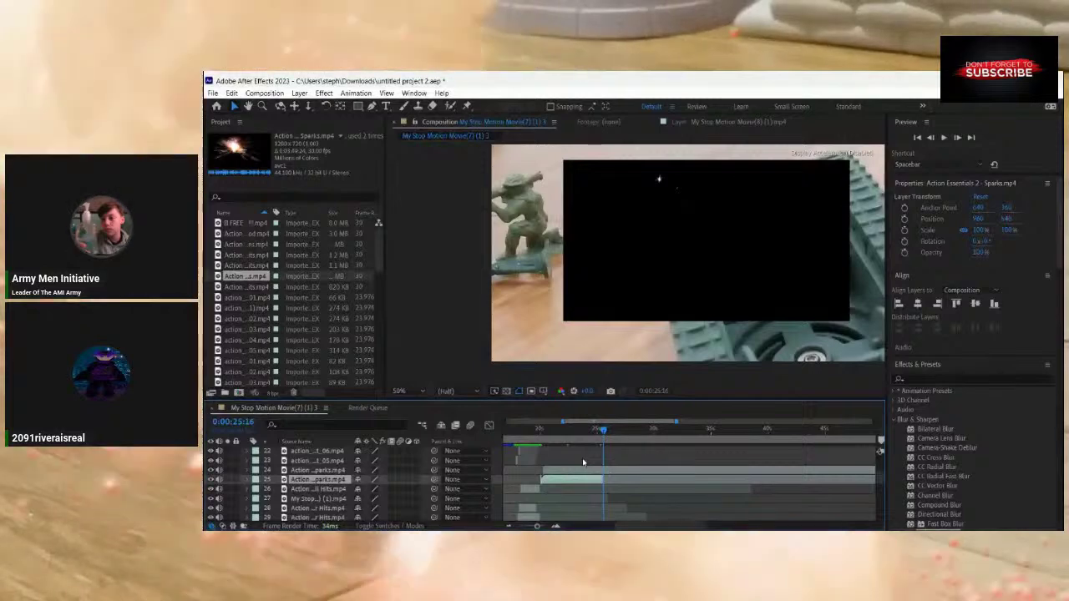
key(ctrl+z)
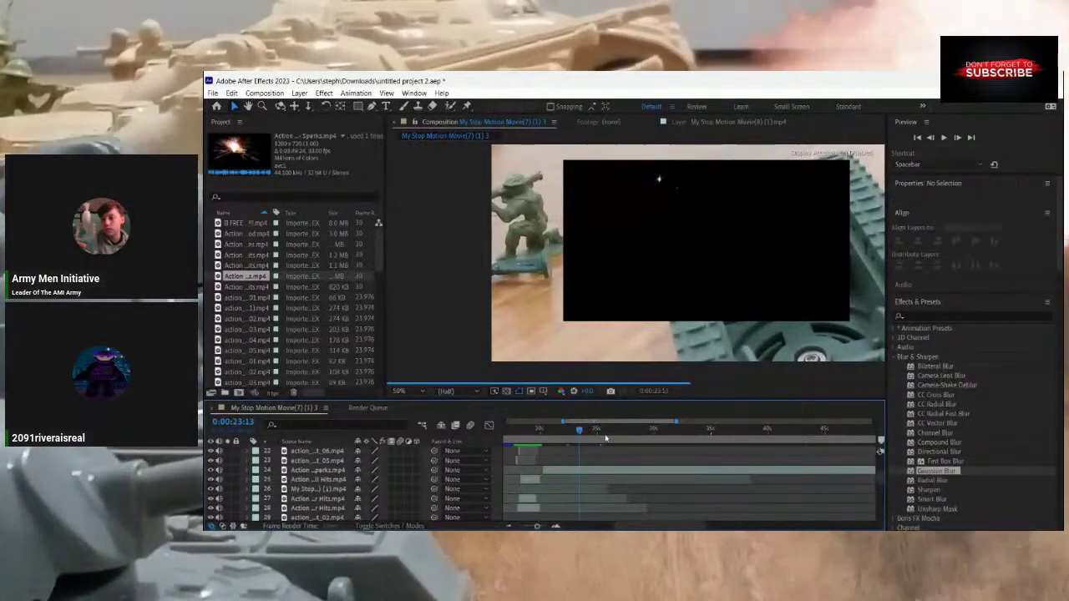
Examine the Sparks clip over the tank shot from 0:00:20:19 onward to locate the frame where its first burst ignites.
drag(553, 462, 548, 468)
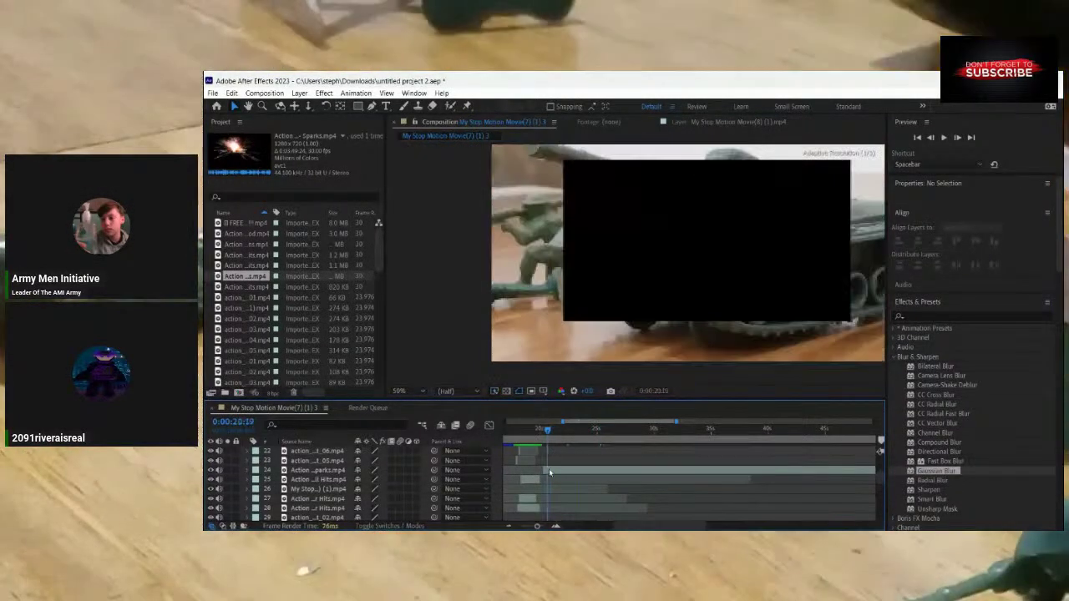
drag(676, 422, 588, 425)
click(598, 469)
drag(563, 422, 575, 423)
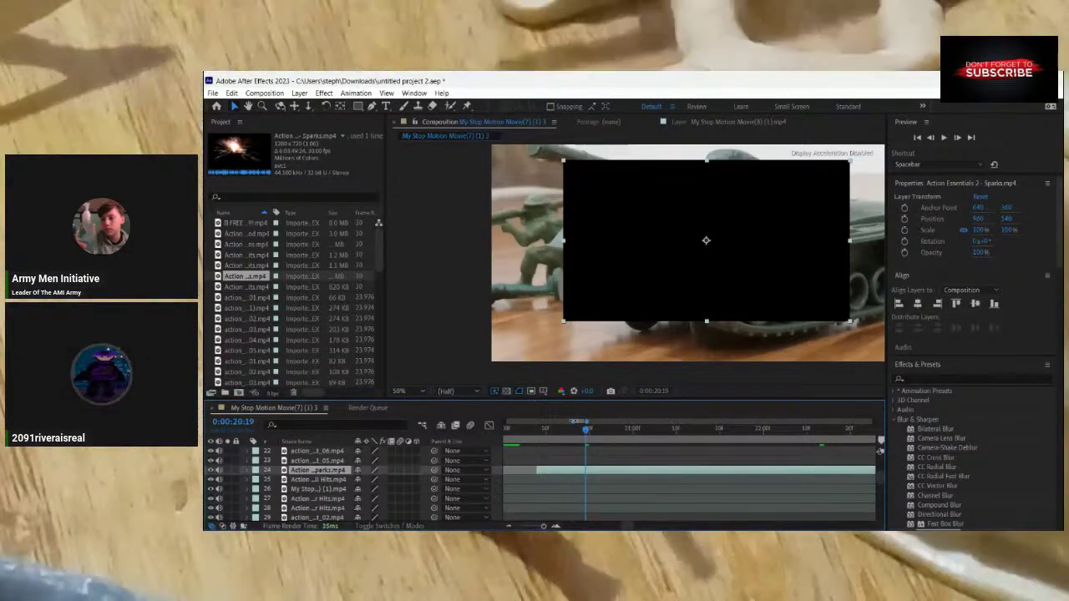
drag(575, 422, 580, 423)
click(590, 459)
key(space)
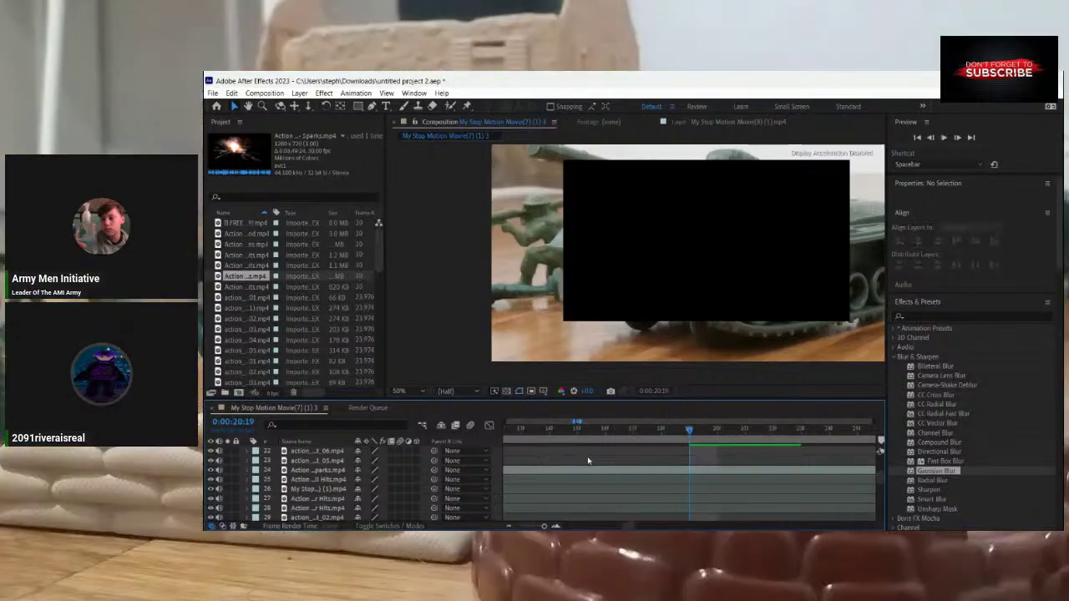
click(723, 431)
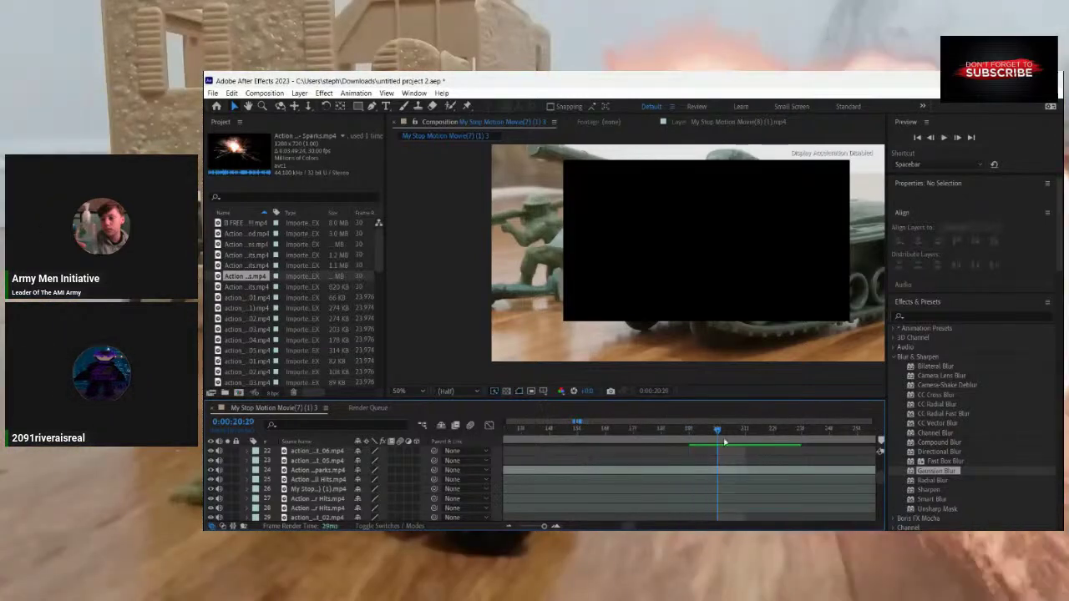
drag(724, 441, 882, 473)
mouse_move(791, 463)
mouse_down()
mouse_move(748, 462)
mouse_move(788, 469)
mouse_up()
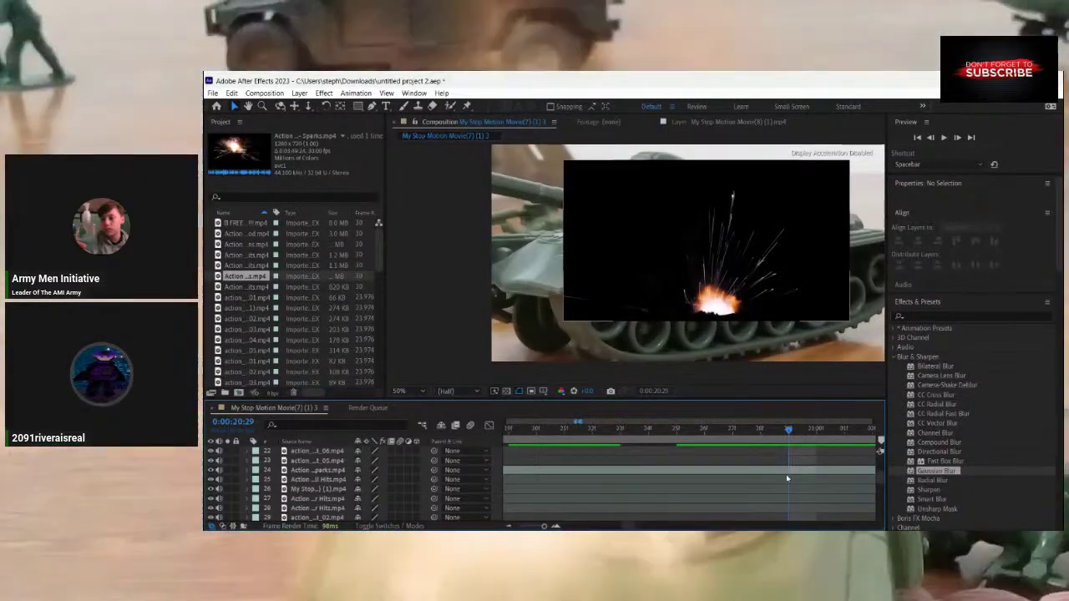
Split the Sparks layer at 0:00:20:28, one frame before the burst ignites.
click(782, 473)
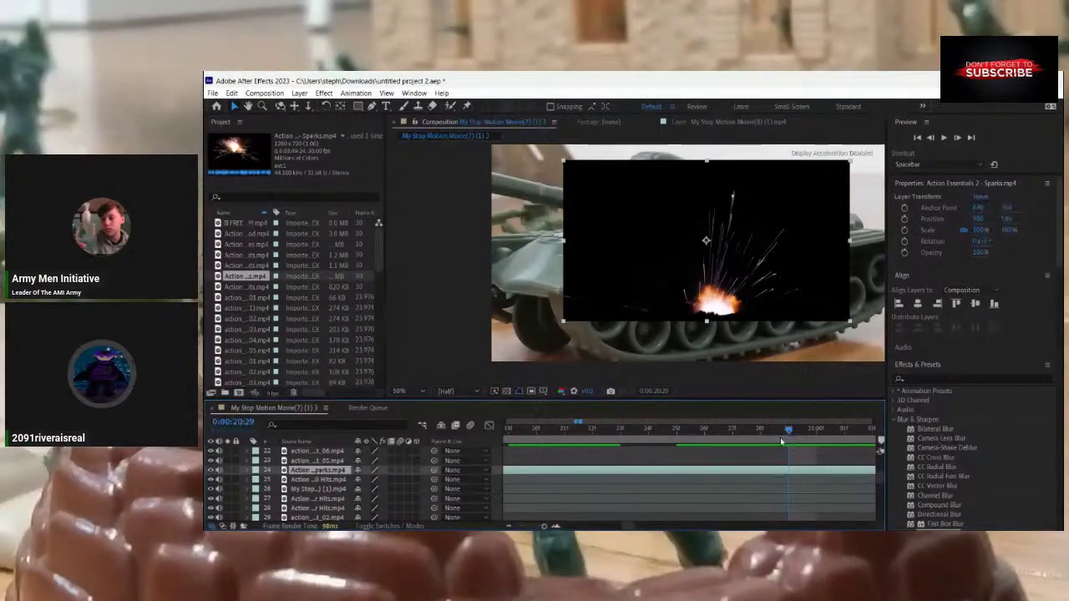
click(768, 430)
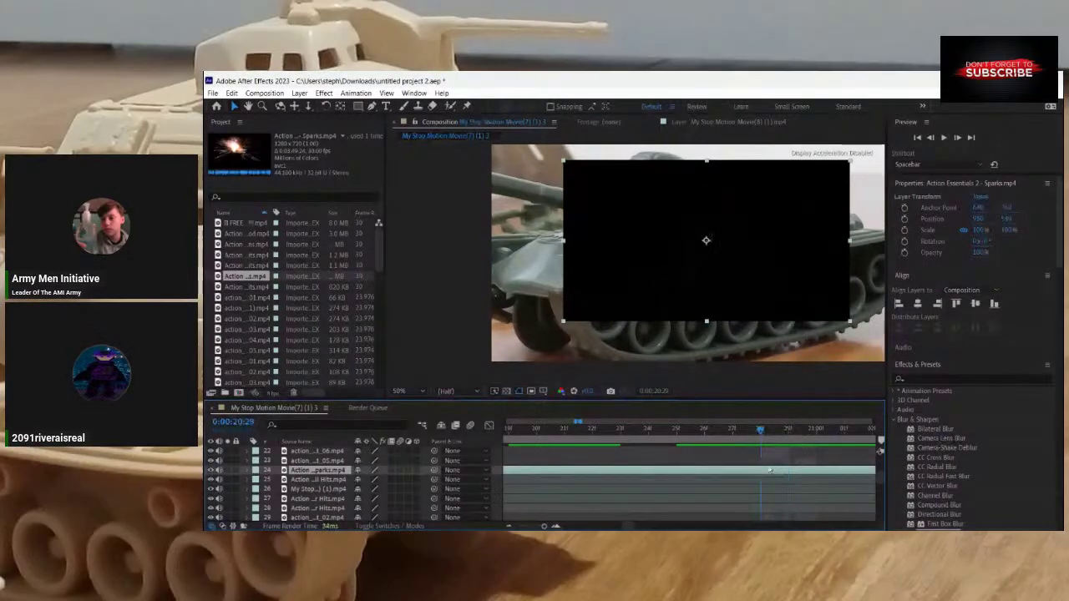
key(ctrl+shift+d)
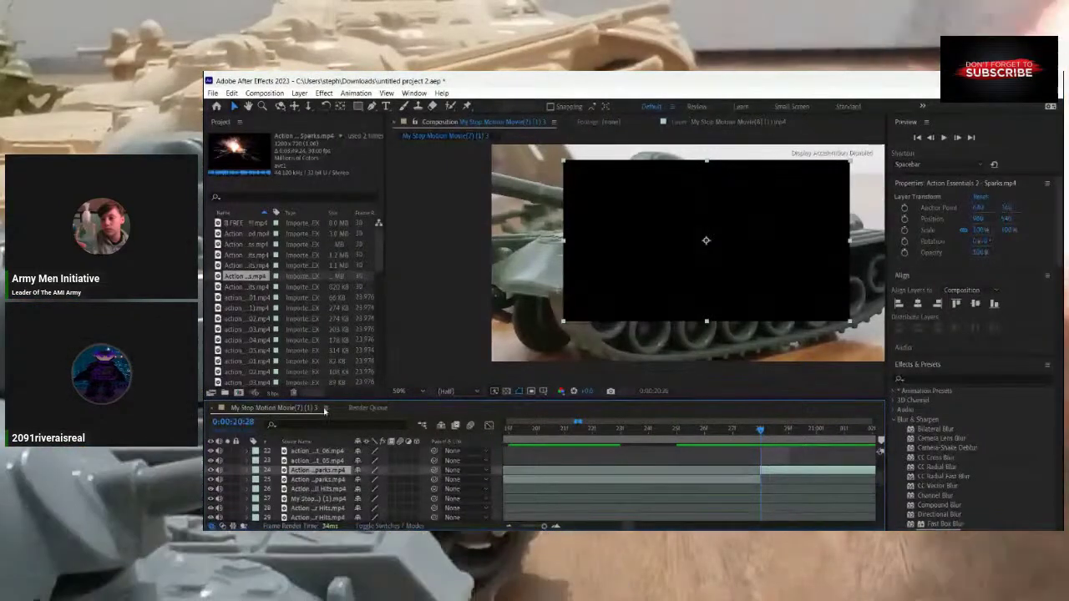
Slide the trailing Sparks part back to start at 0:00:20:08 above the leading part, undoing its shift to 0:00:20:11.
mouse_move(583, 422)
mouse_down()
mouse_move(614, 421)
mouse_move(562, 422)
mouse_up()
key(equal)
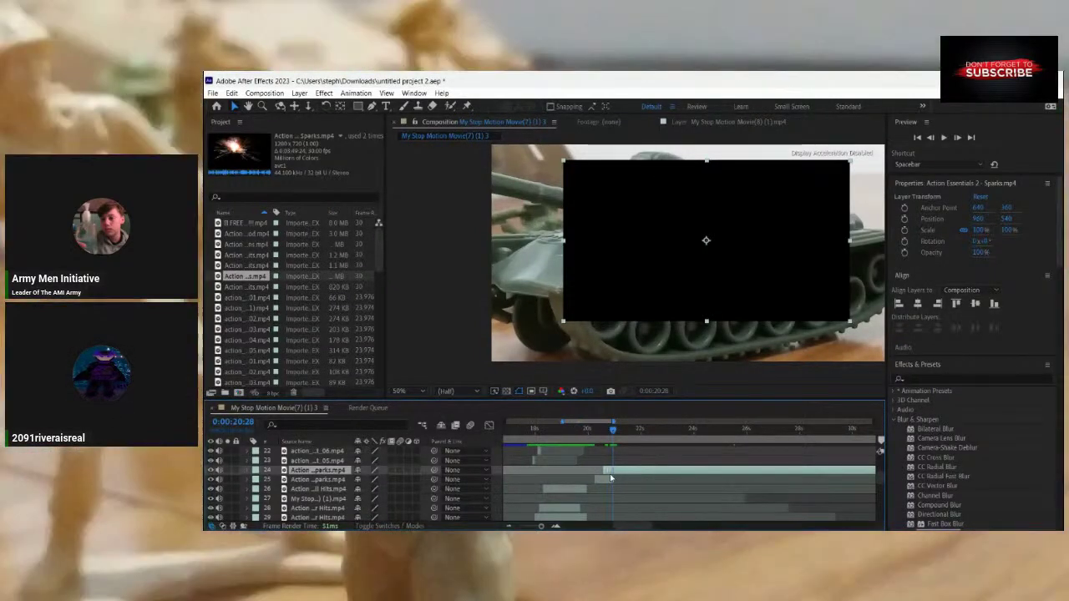
drag(611, 474, 602, 480)
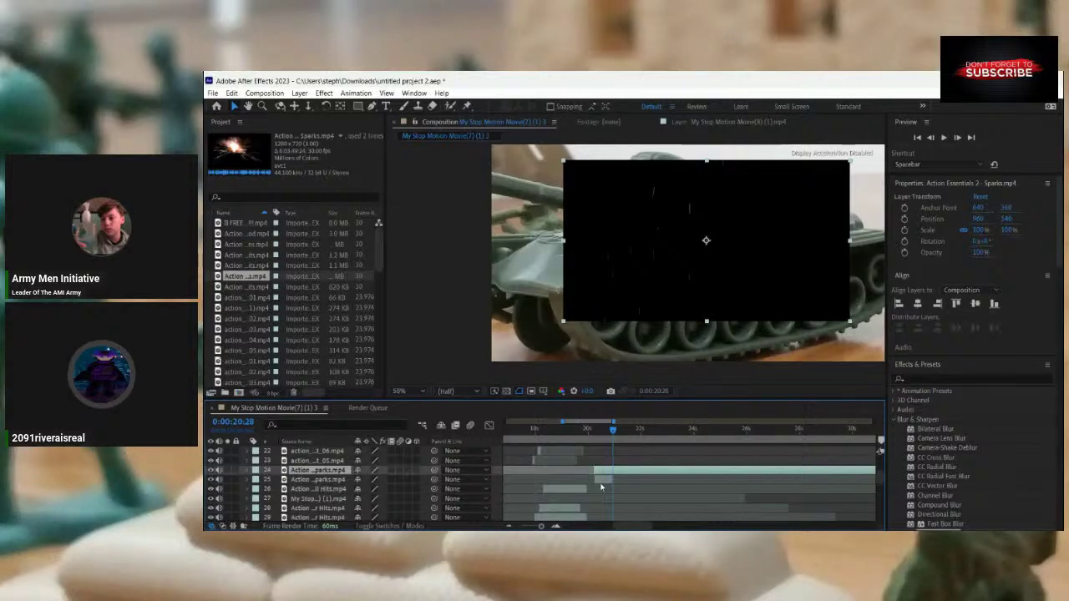
drag(612, 432, 591, 441)
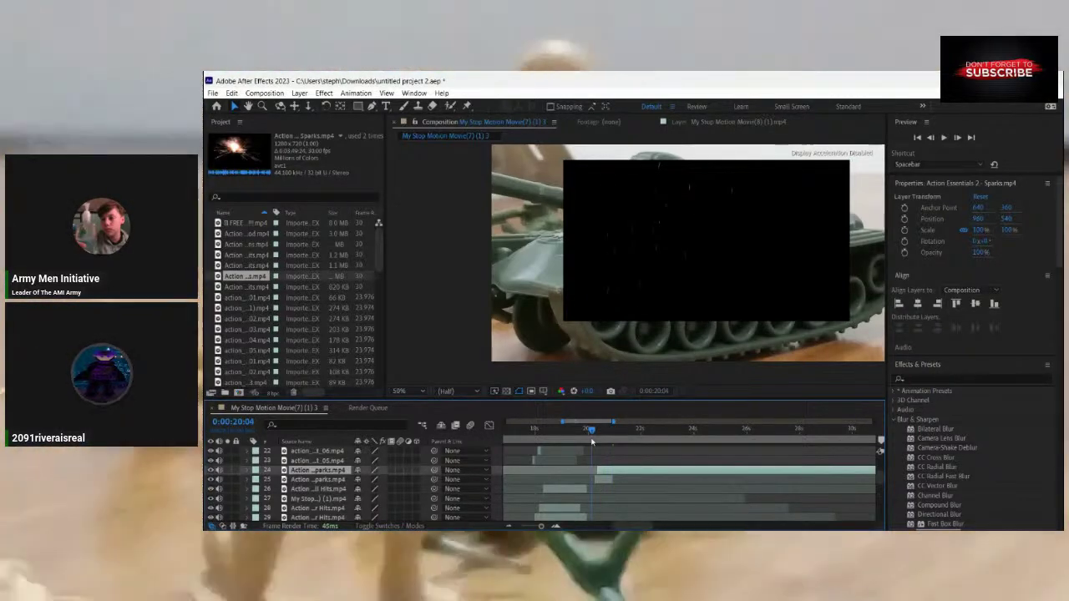
drag(592, 442, 597, 439)
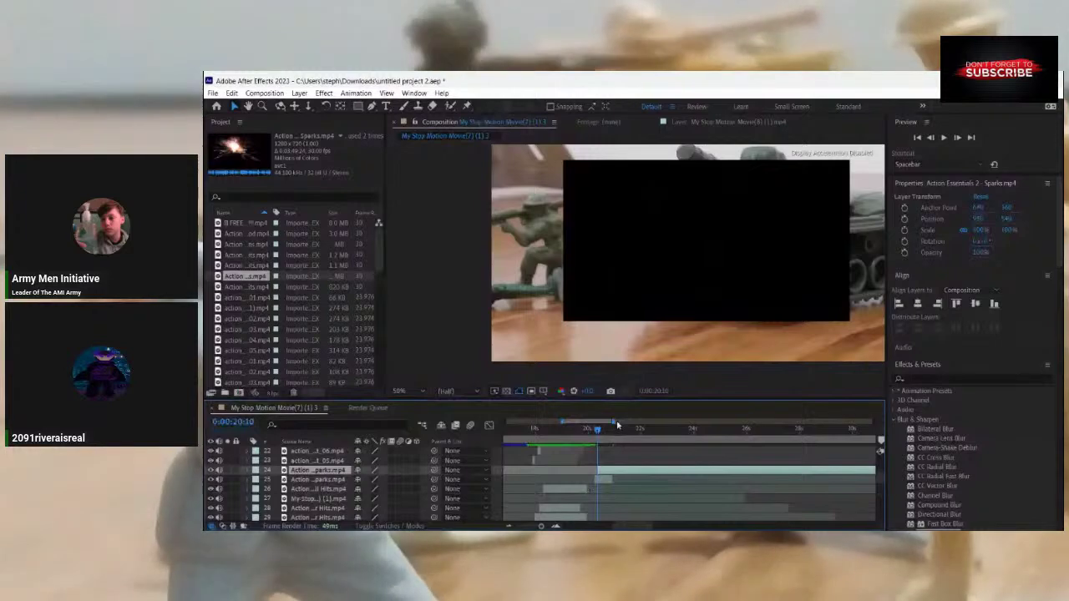
drag(617, 427, 568, 425)
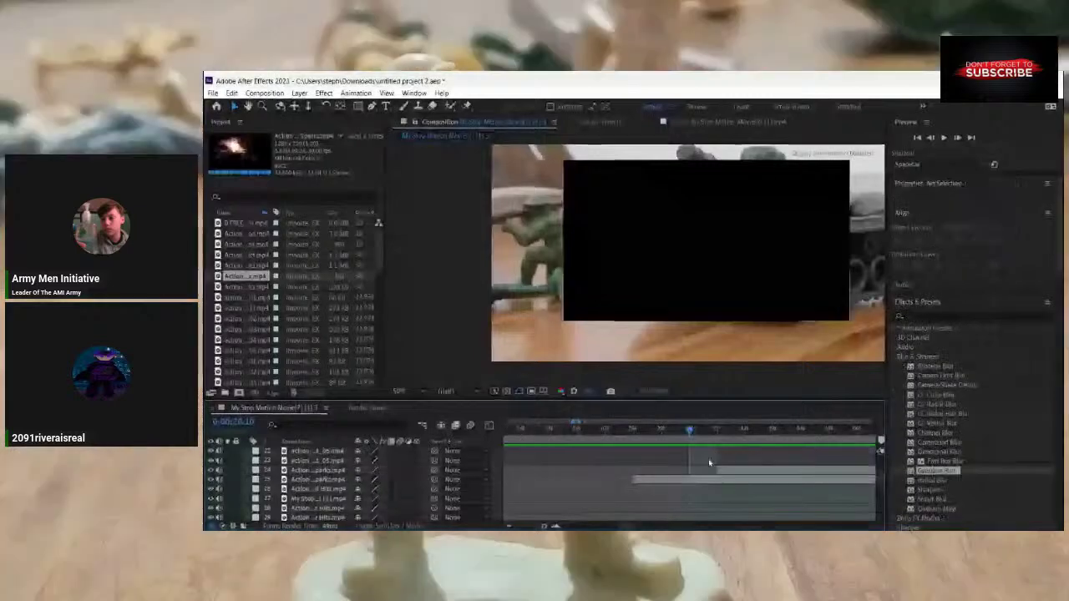
click(697, 481)
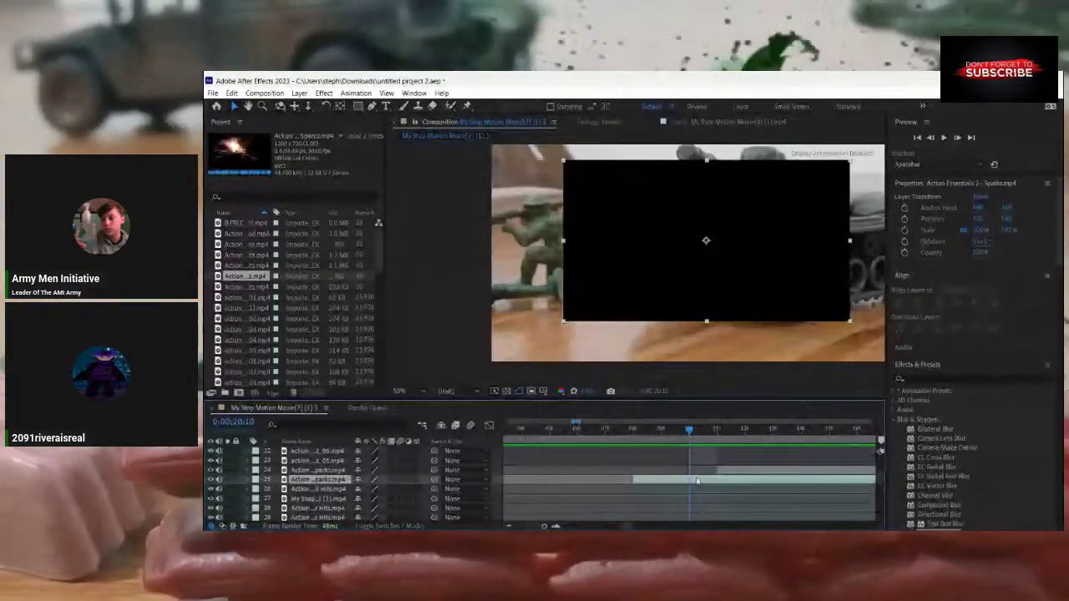
key(ctrl+z)
key(ctrl+z)
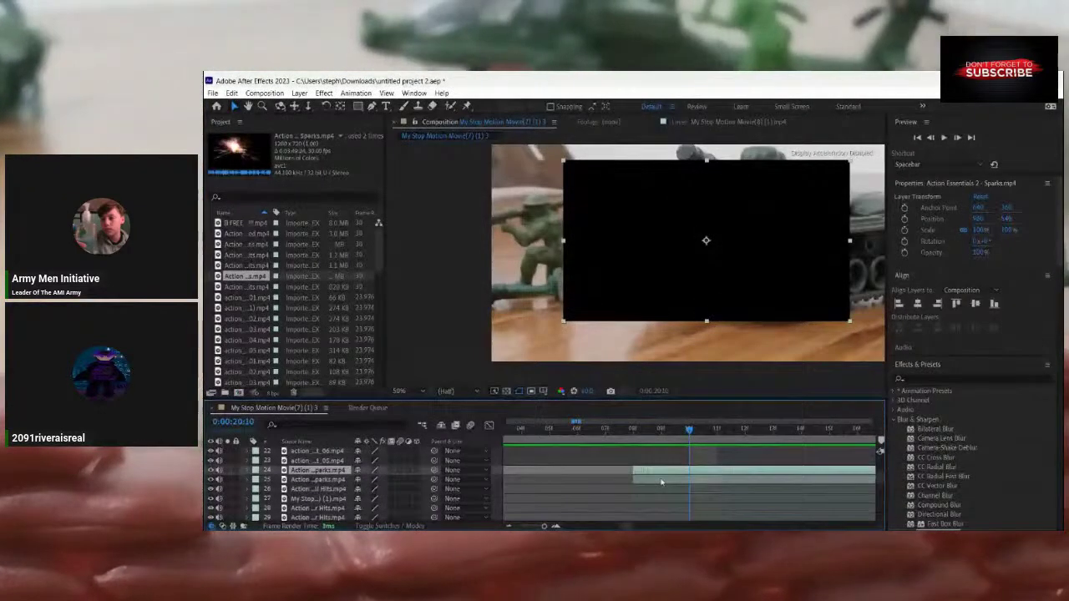
Shift the upper Sparks part to start at 0:00:20:09 and delete the leading Sparks part beneath it.
drag(661, 482, 678, 461)
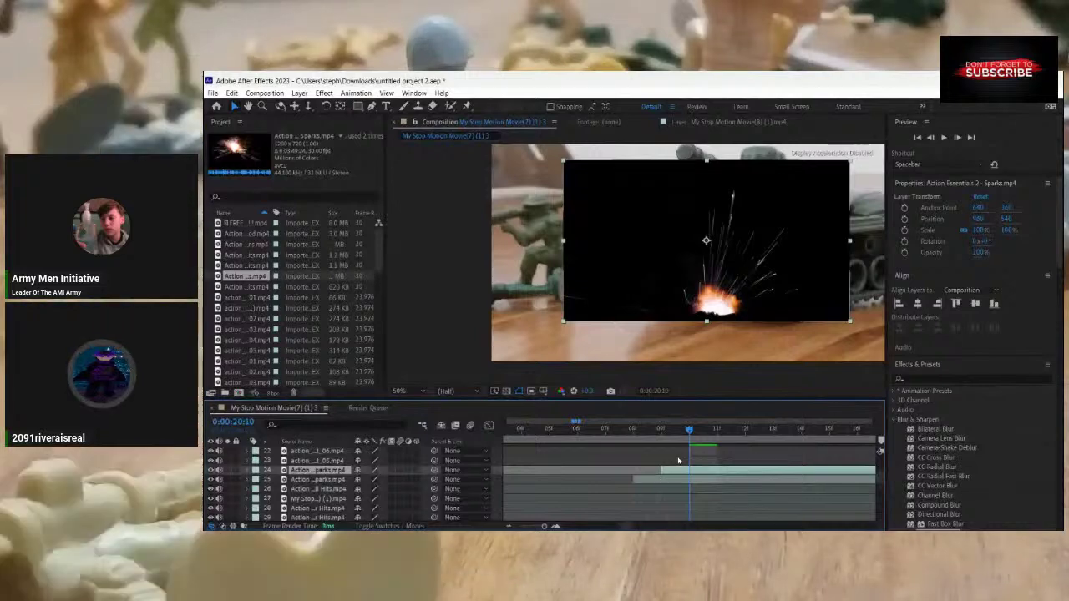
click(676, 476)
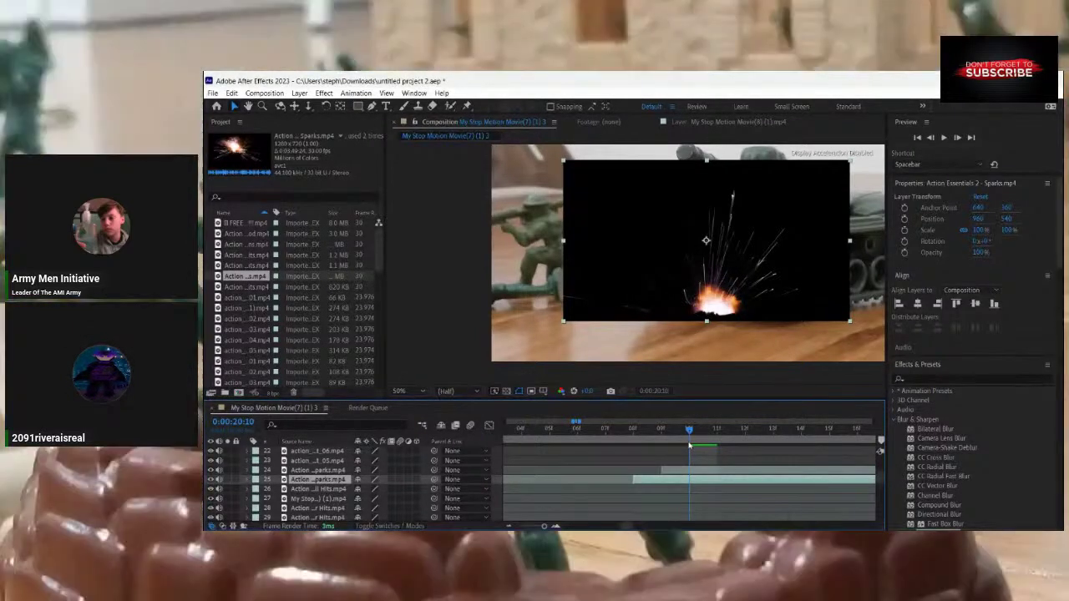
key(Delete)
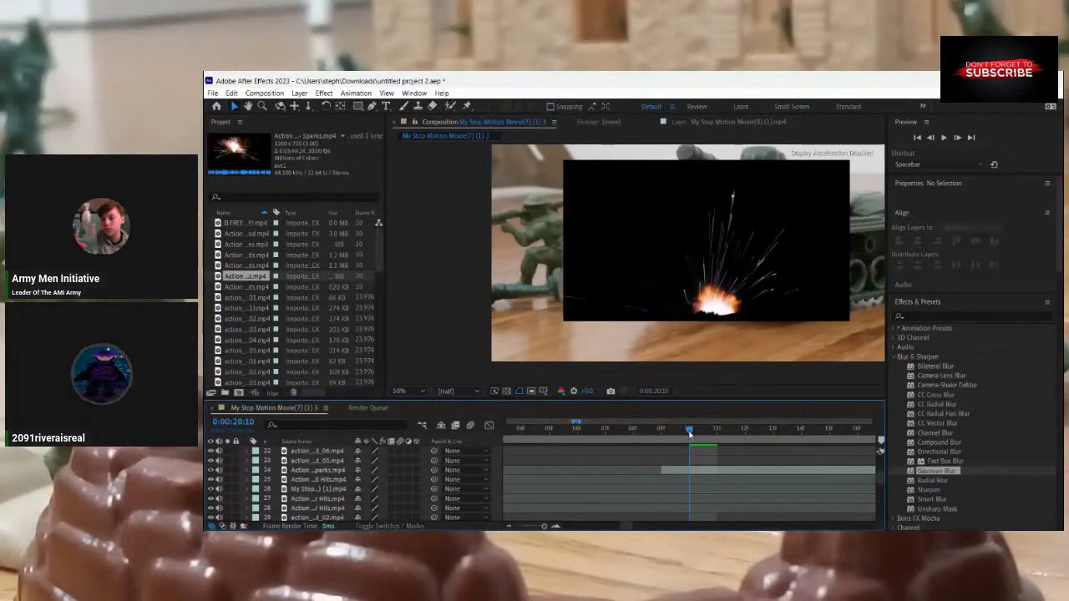
Slide the remaining Sparks layer back to start at 0:00:20:03 so its burst falls on the tank shot's frame 0:00:20:04.
drag(689, 433, 660, 432)
drag(631, 477, 575, 481)
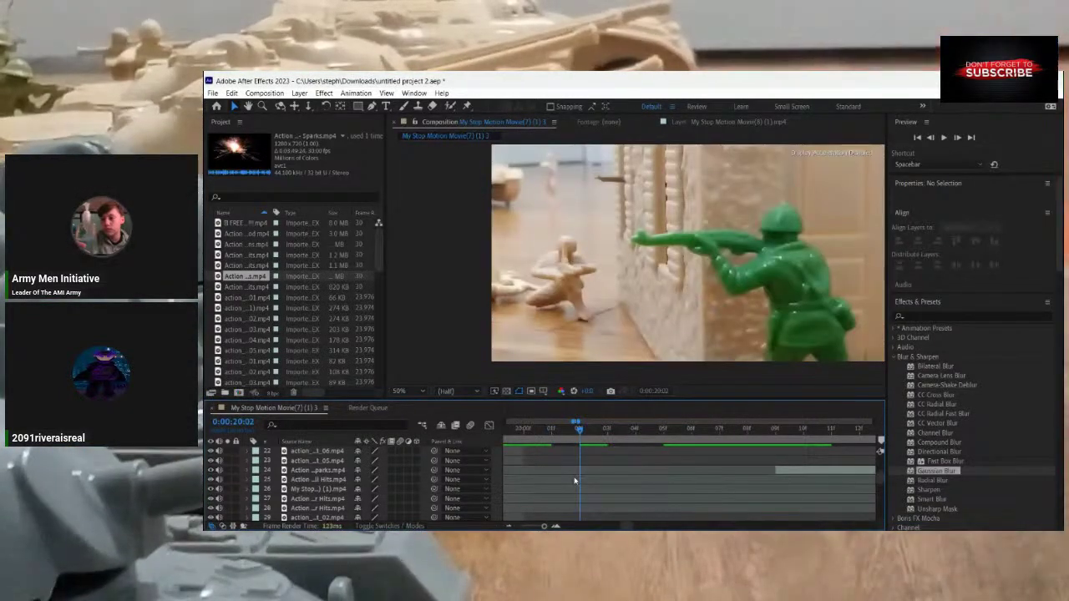
key(Page_Down)
key(Page_Down)
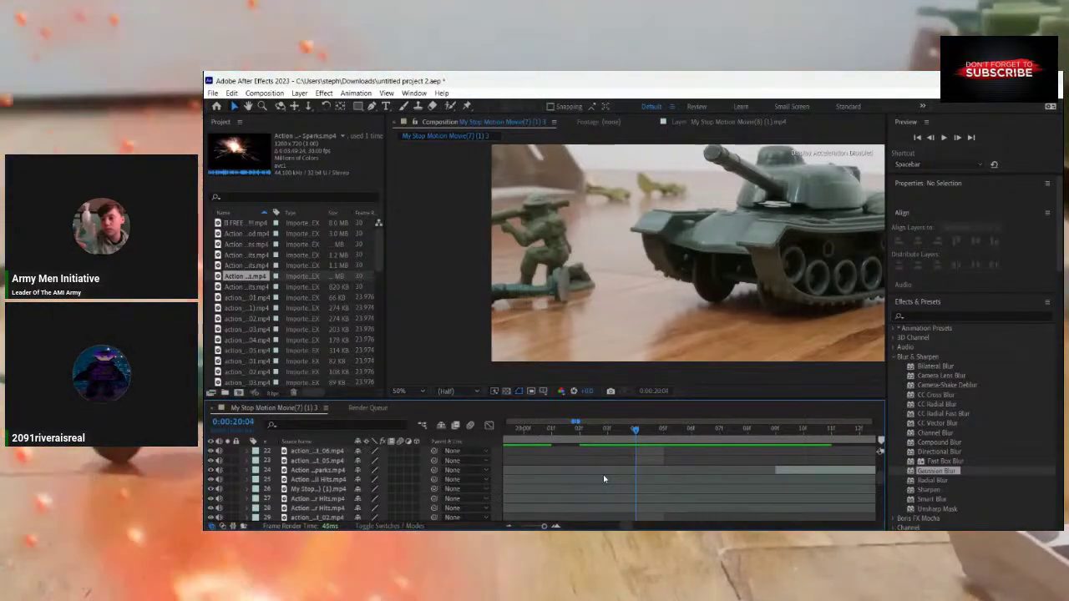
drag(778, 471, 644, 474)
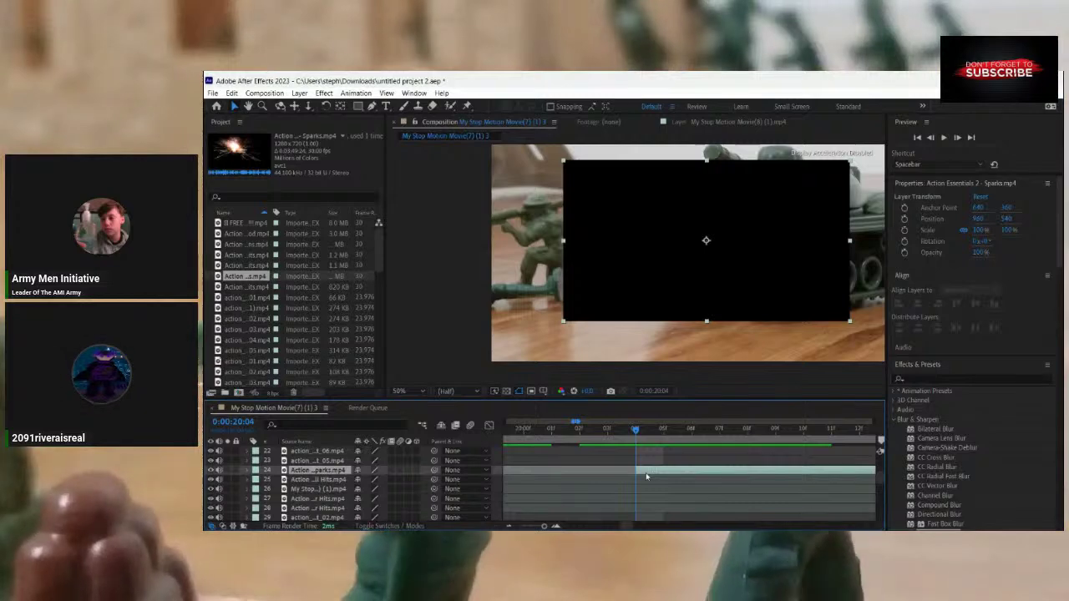
drag(646, 476, 617, 475)
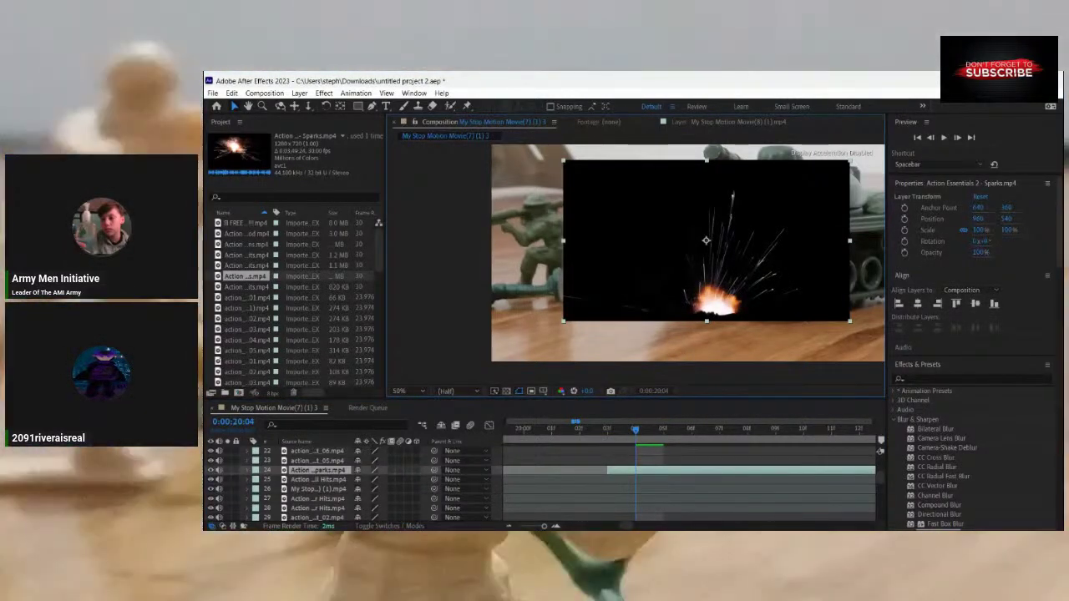
Blend away the Sparks layer's black background, move the burst onto the tank's front below the turret, and check it at 0:00:20:05.
click(835, 274)
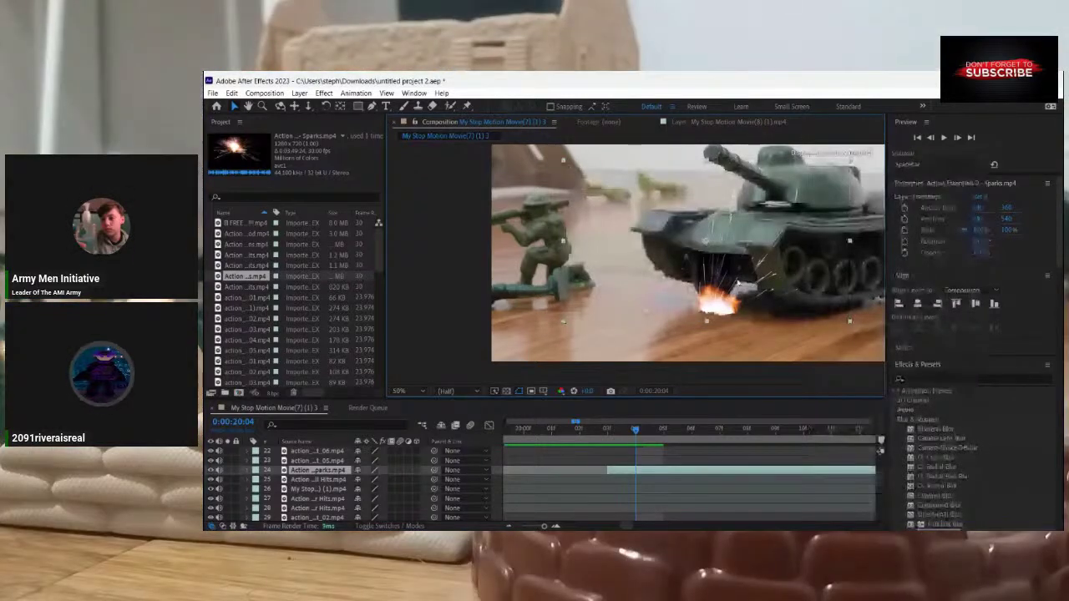
drag(736, 287, 785, 217)
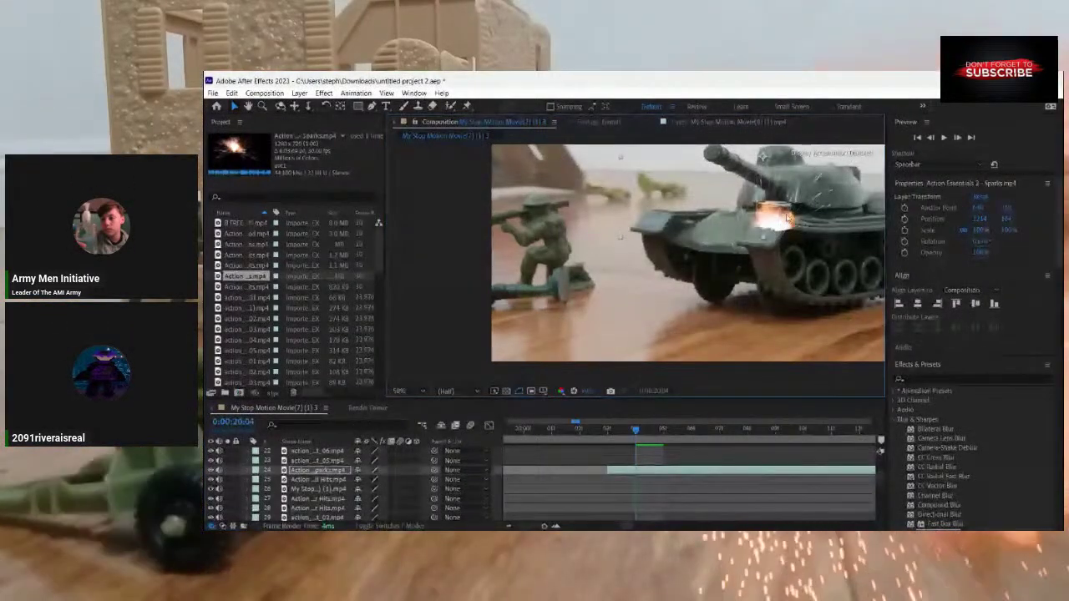
click(706, 460)
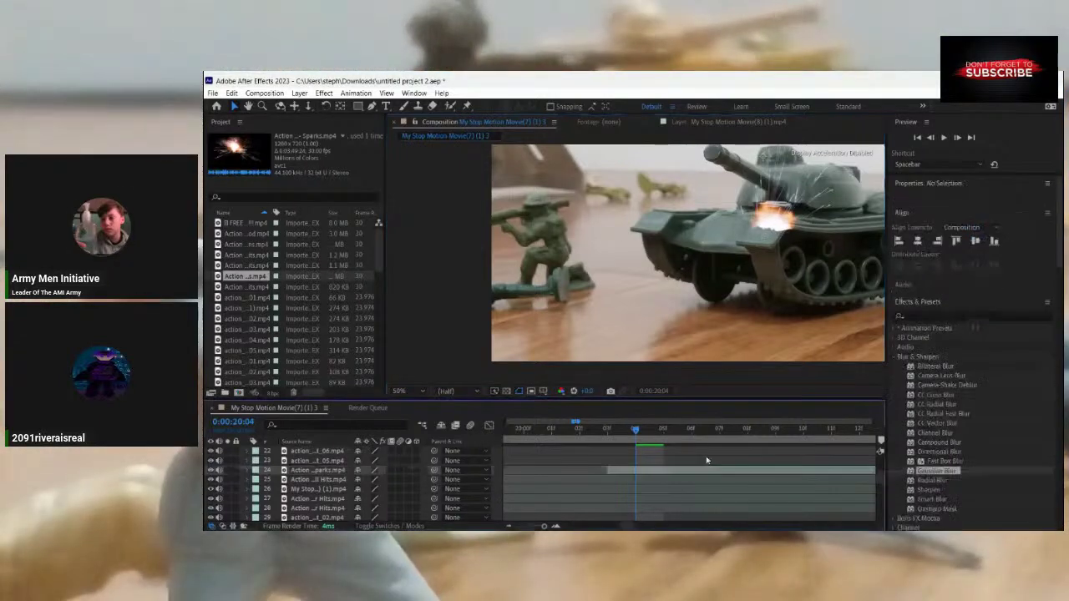
click(664, 430)
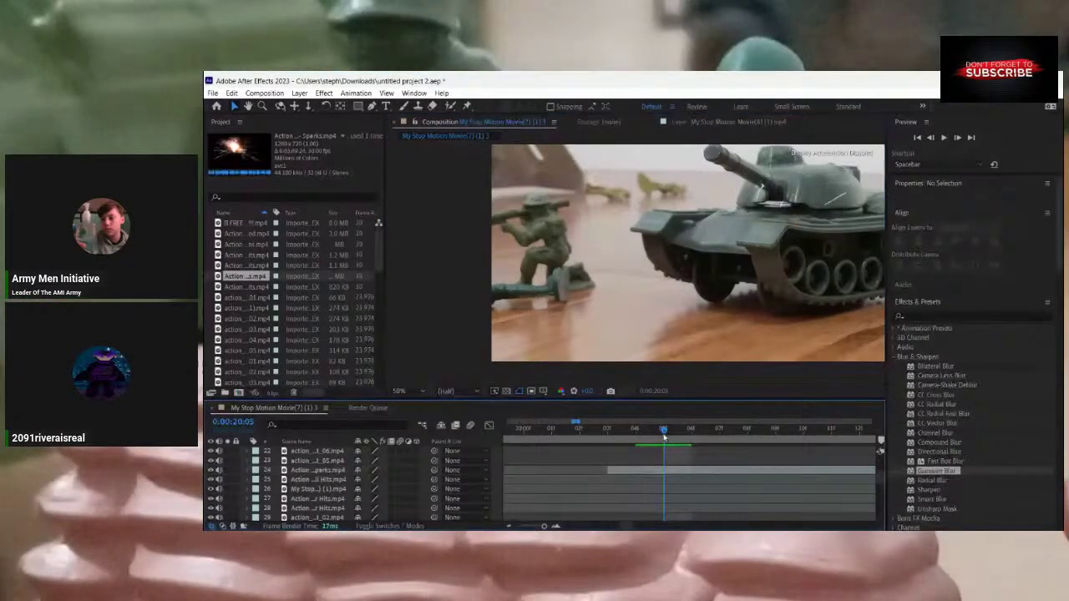
drag(664, 435, 648, 464)
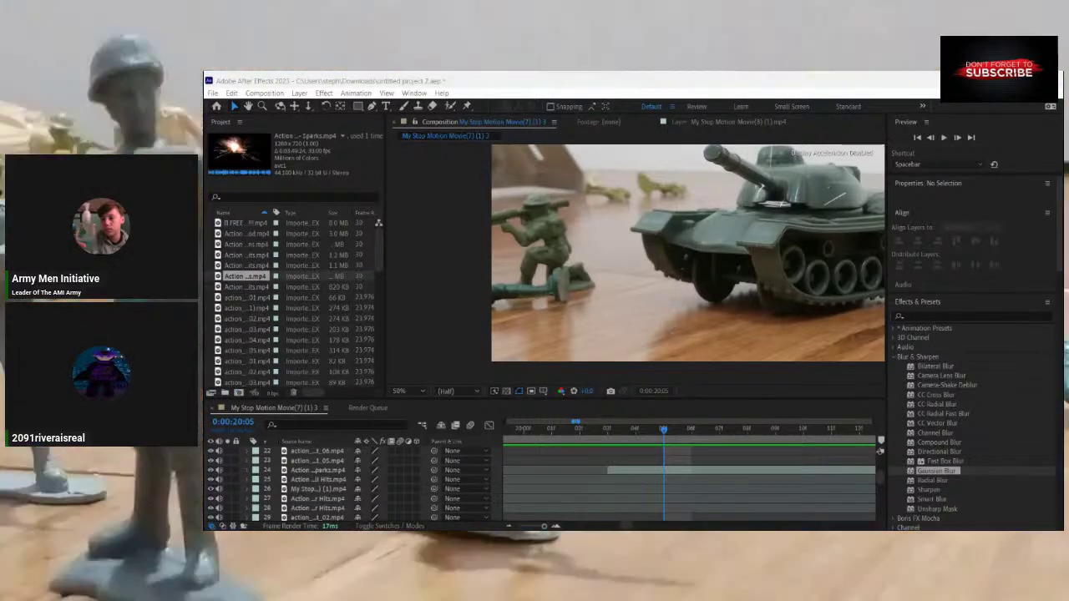
Split the Sparks layer at 0:00:21:07 and slide its trailing part back to start at 0:00:20:07, above the leading part.
drag(579, 422, 607, 423)
drag(539, 430, 562, 469)
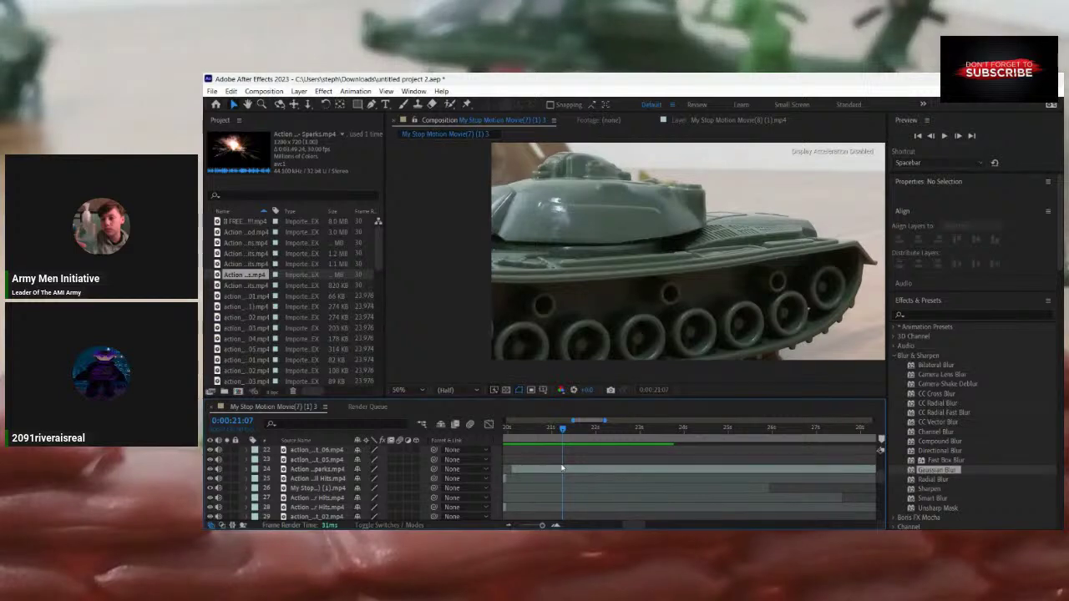
key(ctrl+shift+d)
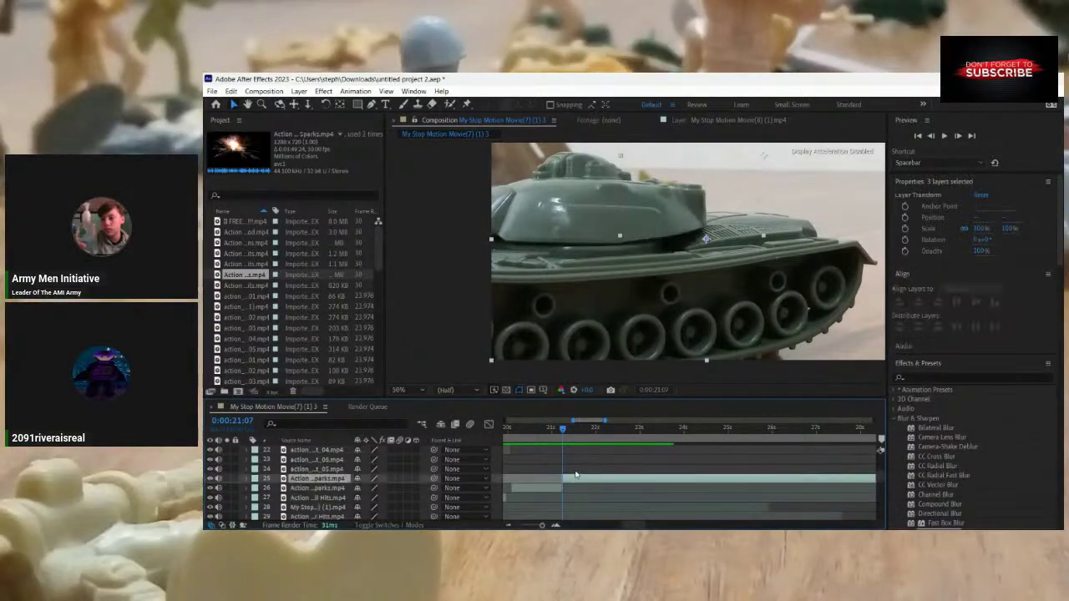
drag(537, 482, 551, 483)
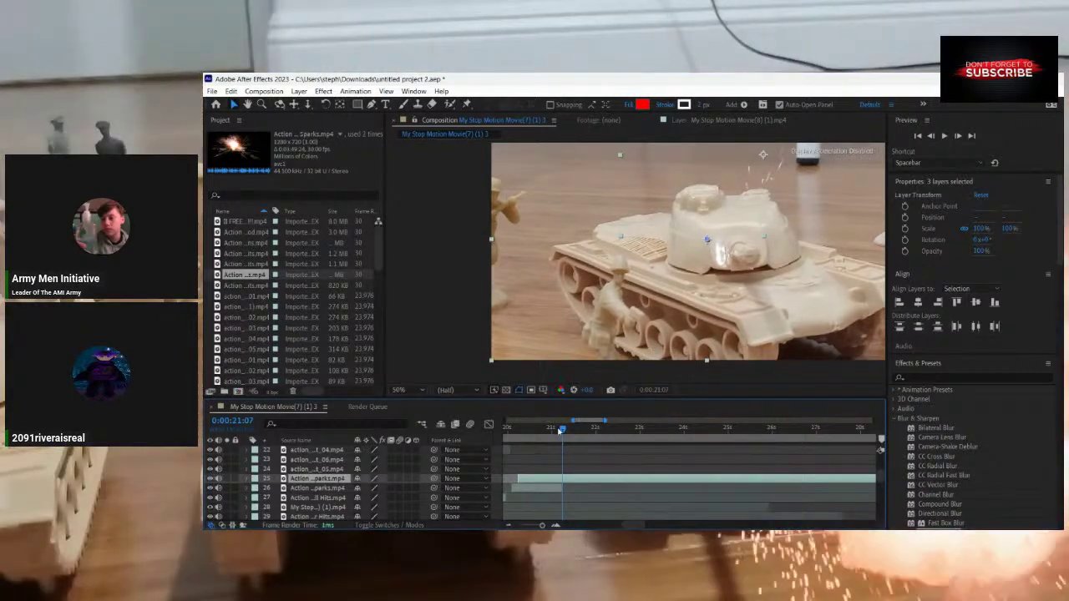
drag(565, 431, 515, 470)
drag(607, 421, 574, 429)
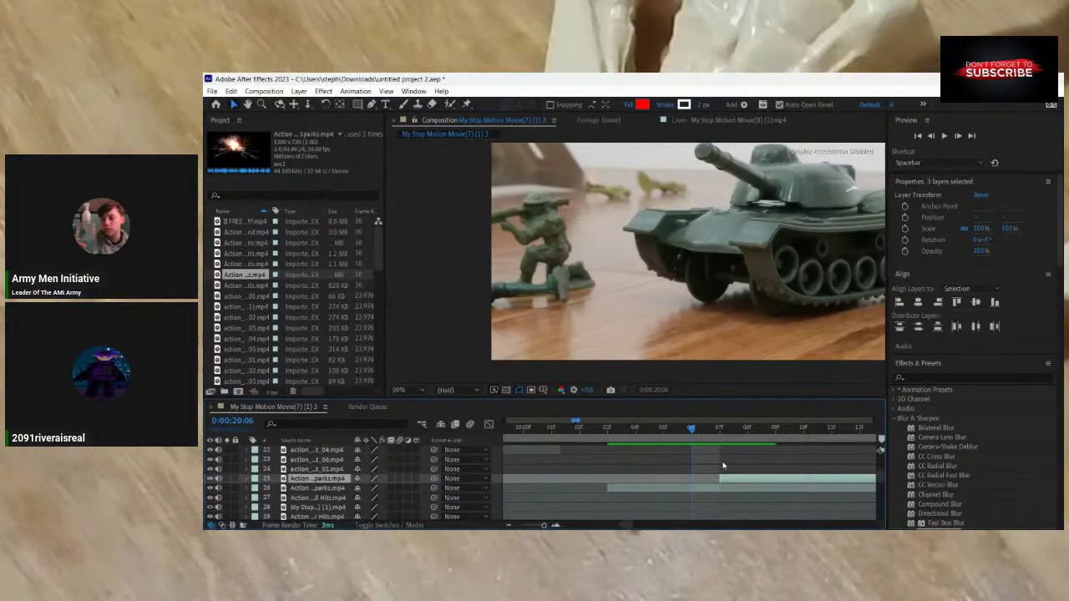
Delete the split-off movie layer starting at 0:00:20:07 that covers the tank shot, and check the shot at 0:00:20:11.
click(749, 463)
drag(700, 434, 547, 452)
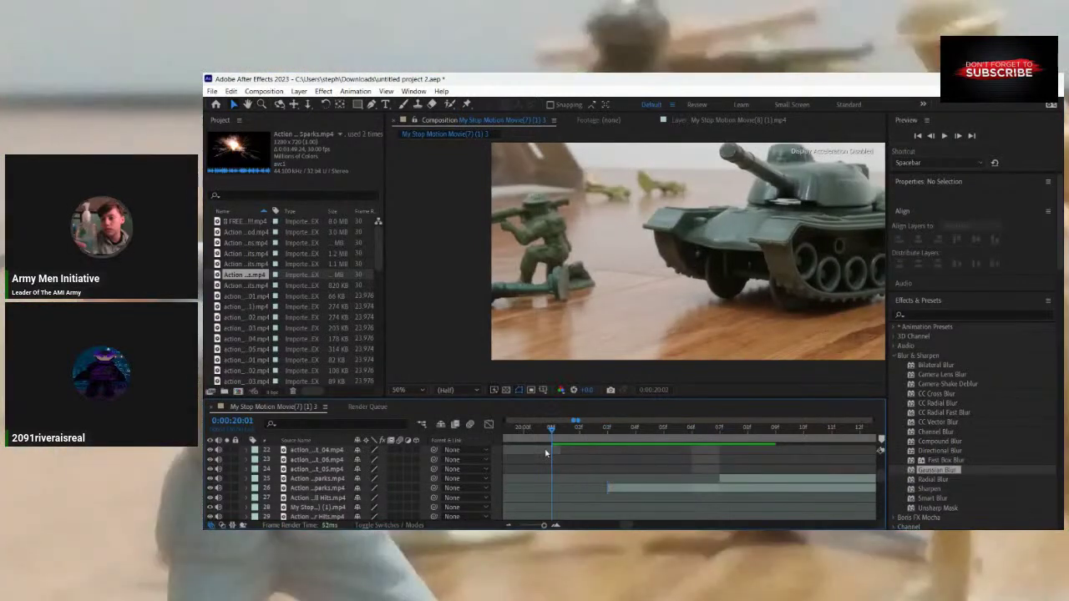
key(Page_Up)
scroll(661, 508, down, 10)
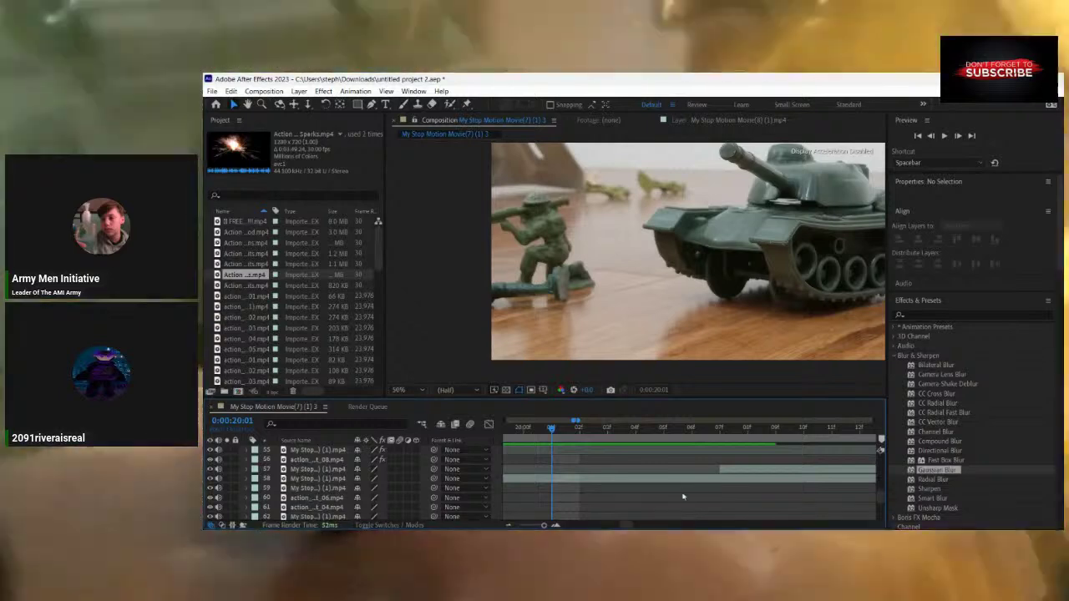
click(724, 472)
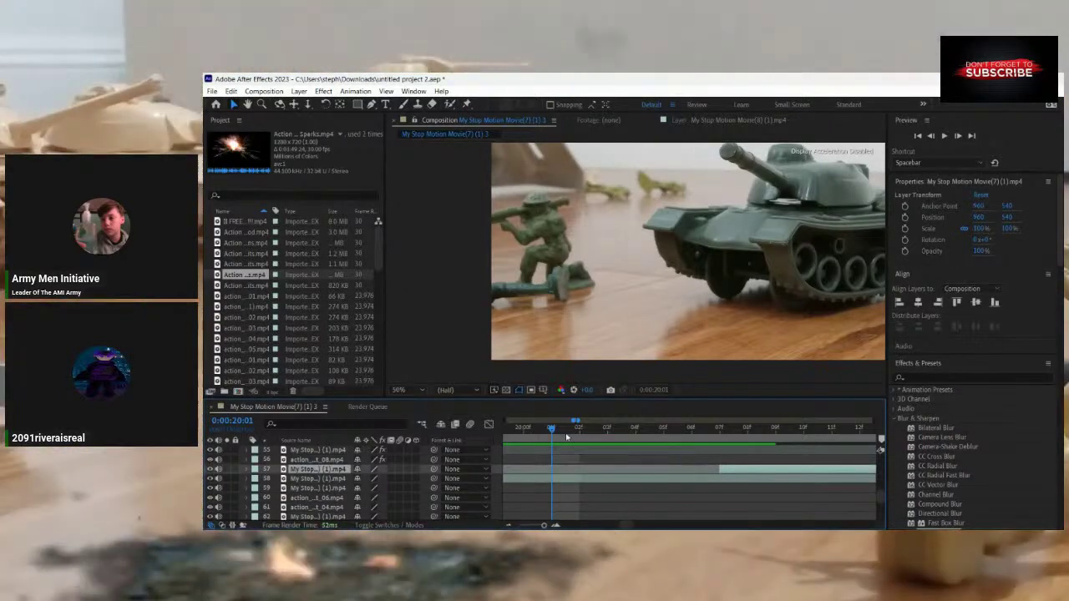
drag(565, 436, 724, 472)
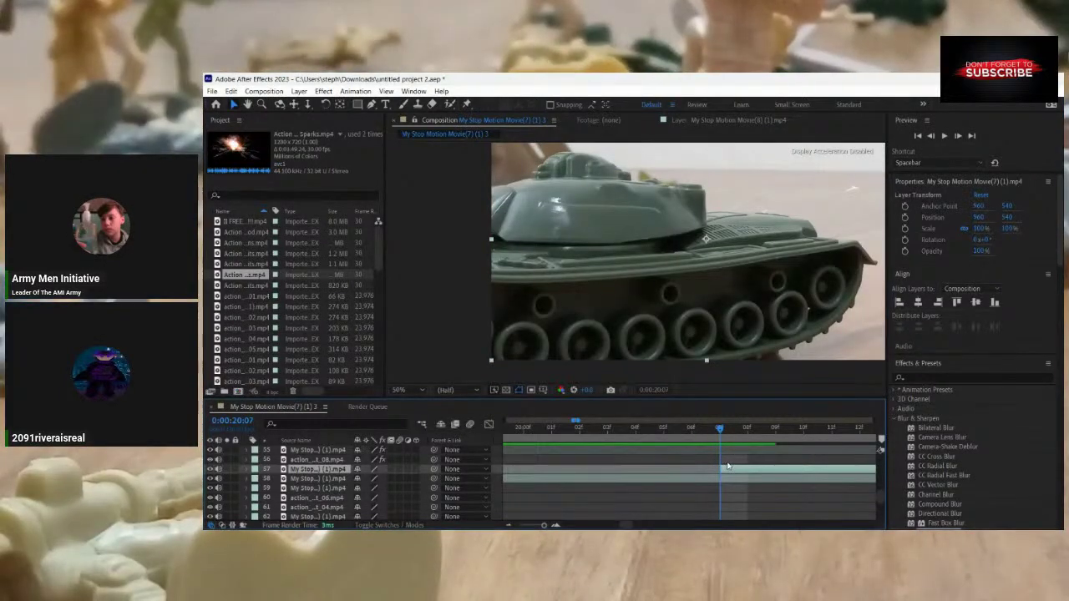
key(Delete)
drag(723, 429, 829, 437)
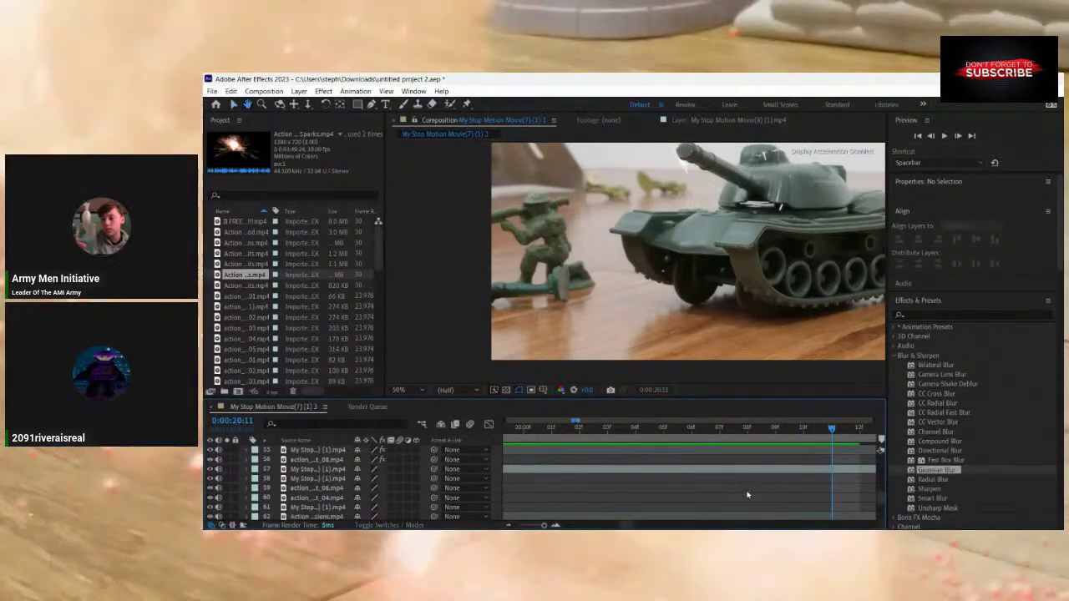
Play on from 0:00:20:11 to 0:00:22:00 and look through the layer stack for the clip covering that time.
key(space)
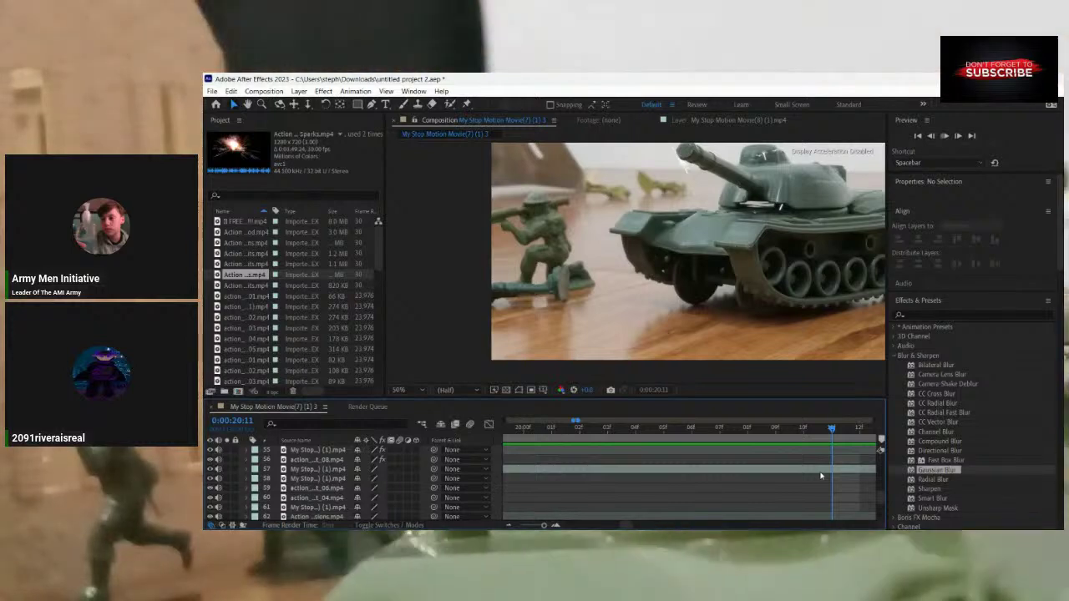
key(space)
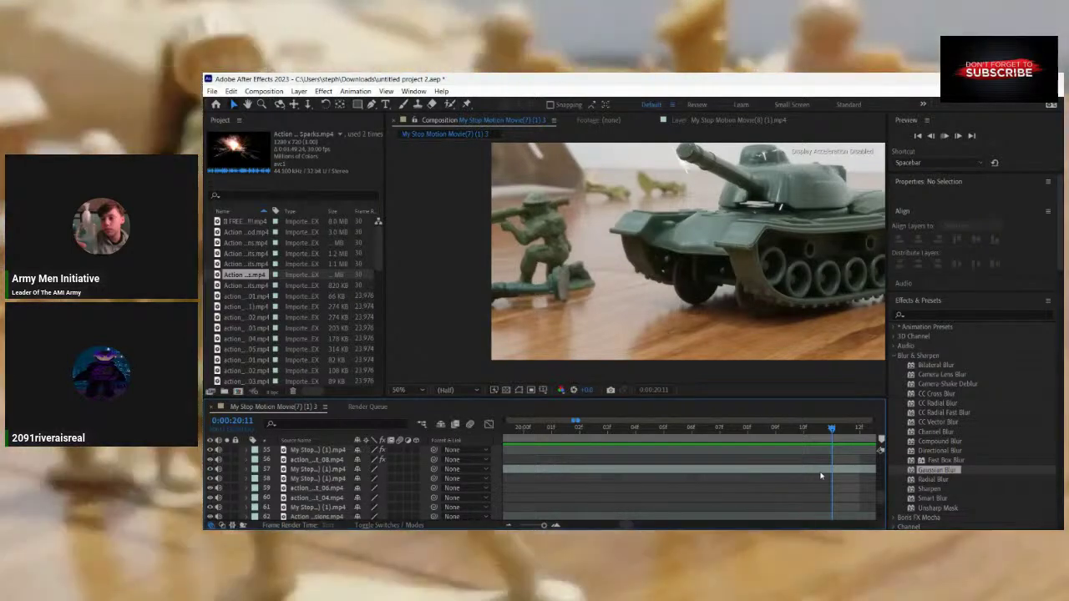
key(space)
scroll(820, 476, up, 10)
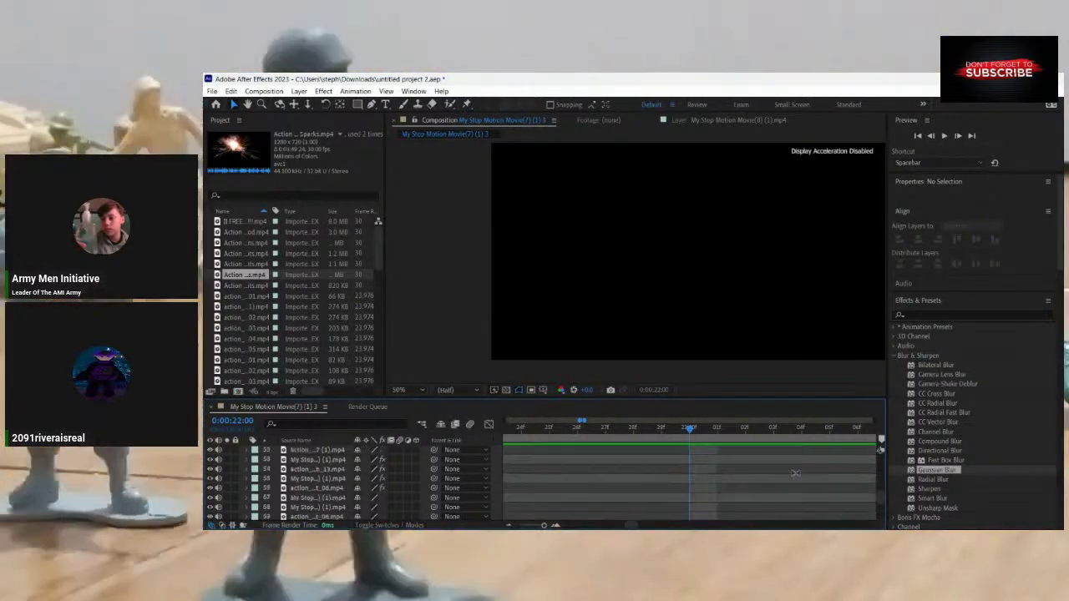
scroll(776, 479, up, 8)
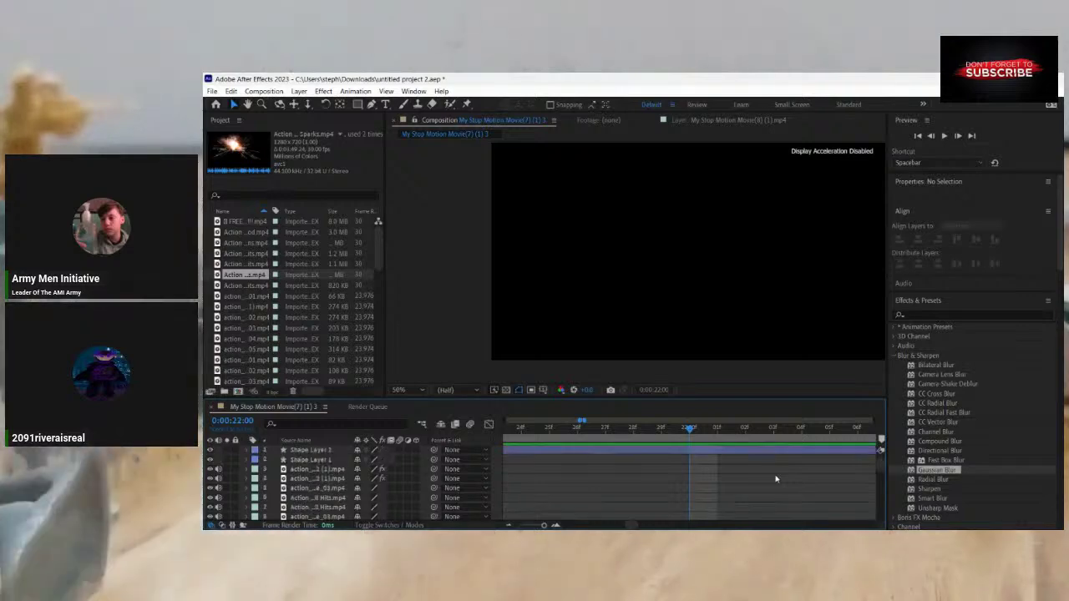
scroll(776, 479, down, 10)
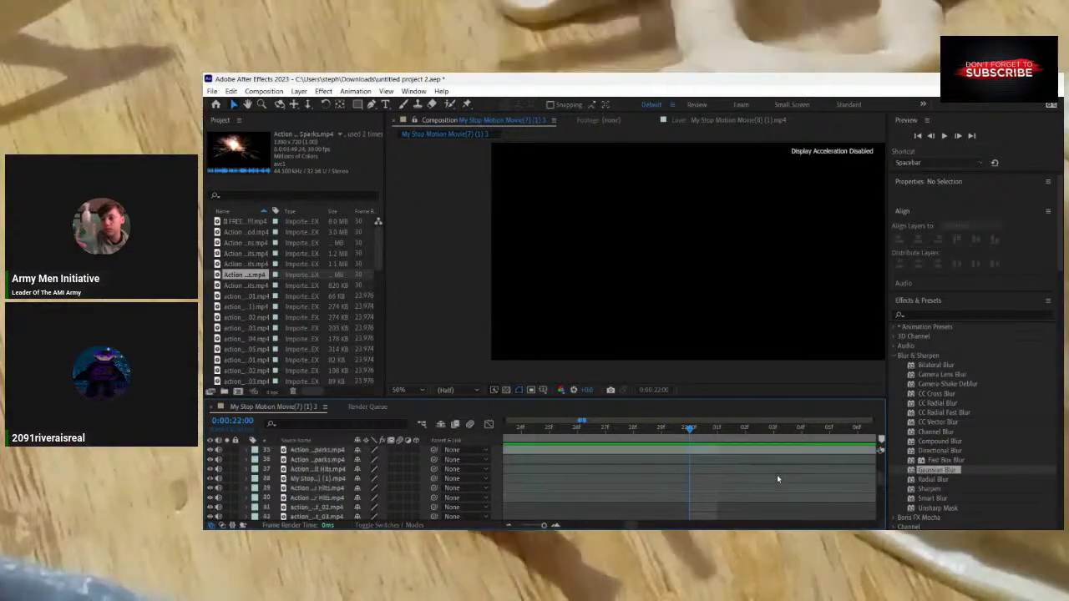
scroll(776, 479, down, 4)
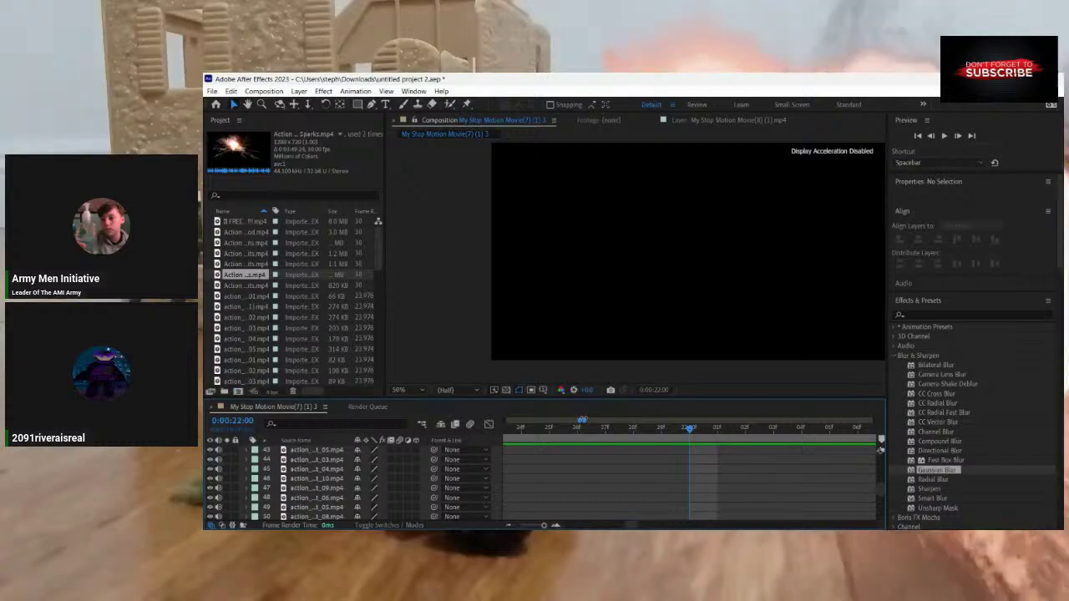
Extend the end of the shortened tank-shot movie layer to meet the next shot, and play through the join.
drag(582, 422, 727, 421)
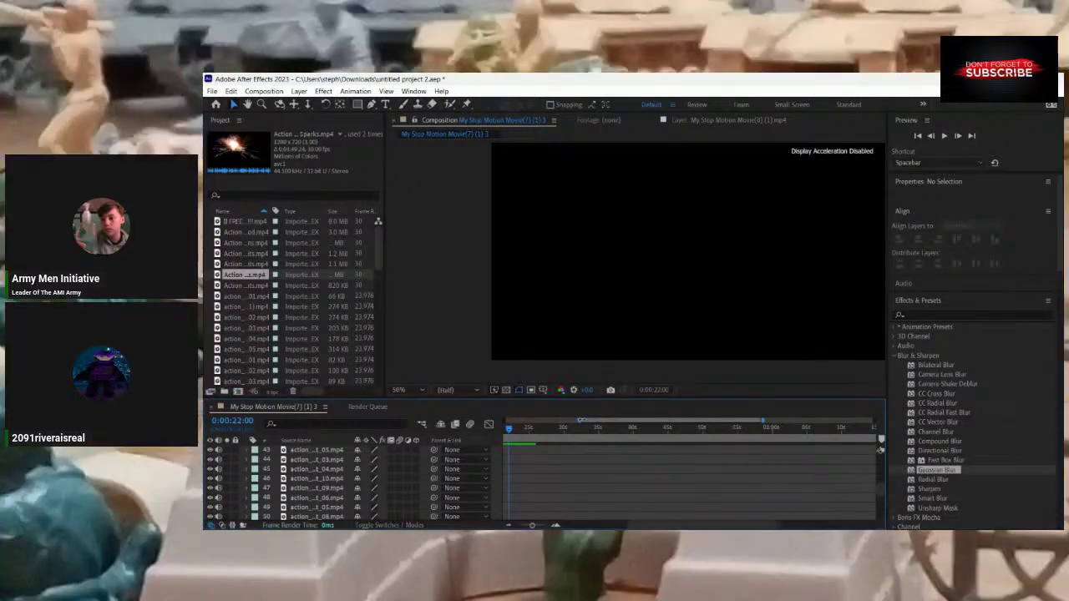
drag(574, 420, 539, 423)
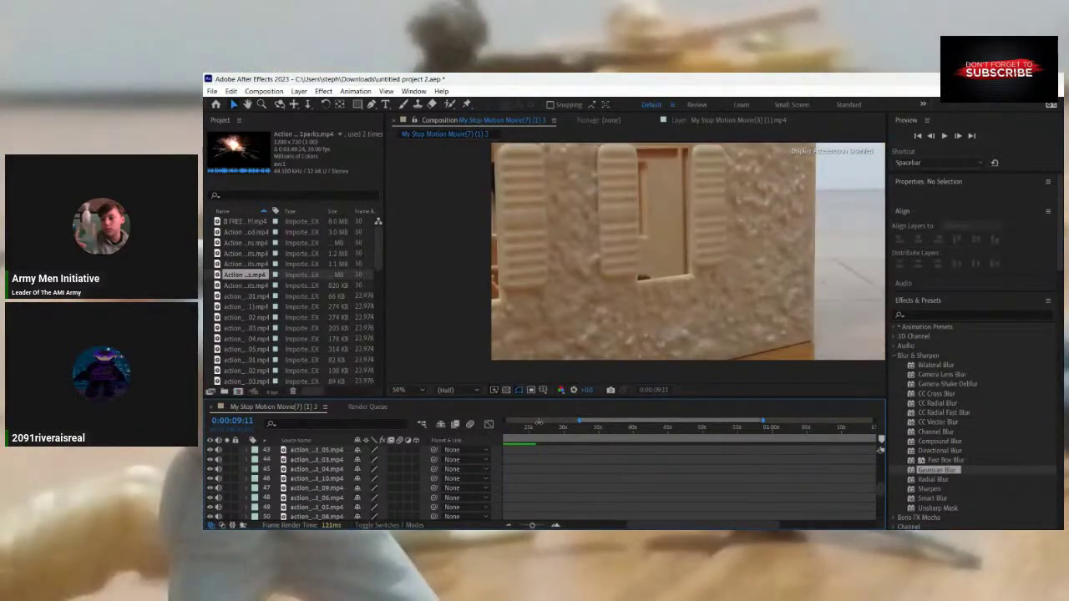
key(space)
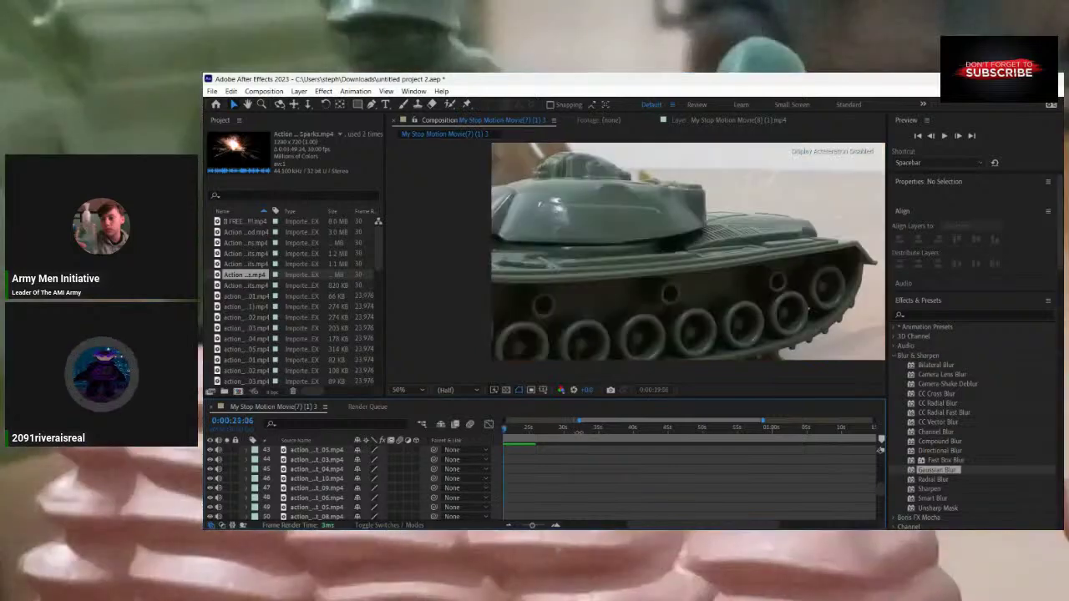
drag(579, 421, 542, 426)
scroll(608, 484, down, 3)
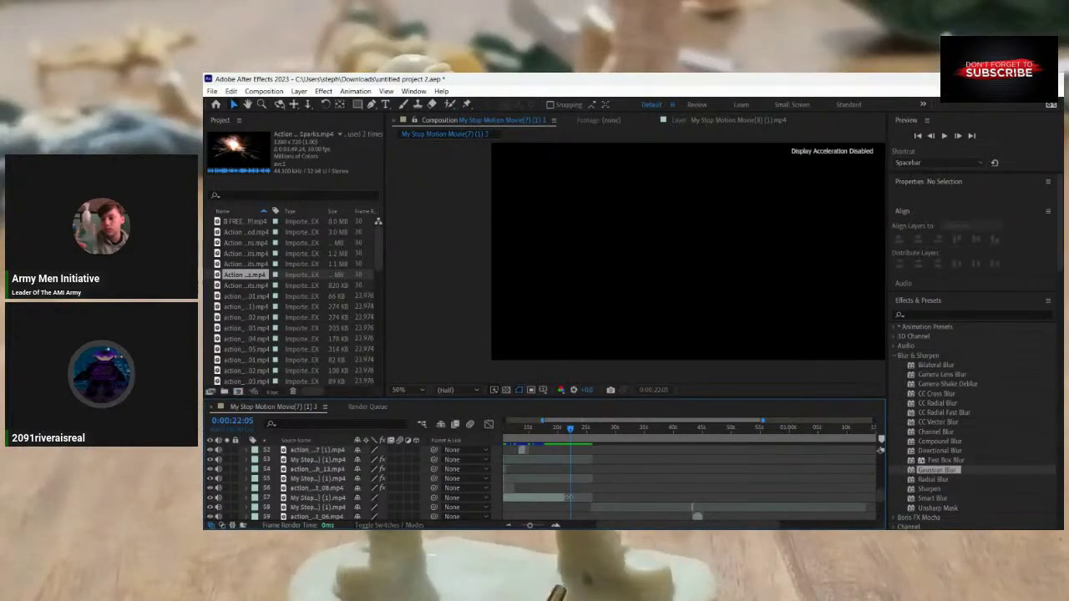
click(568, 498)
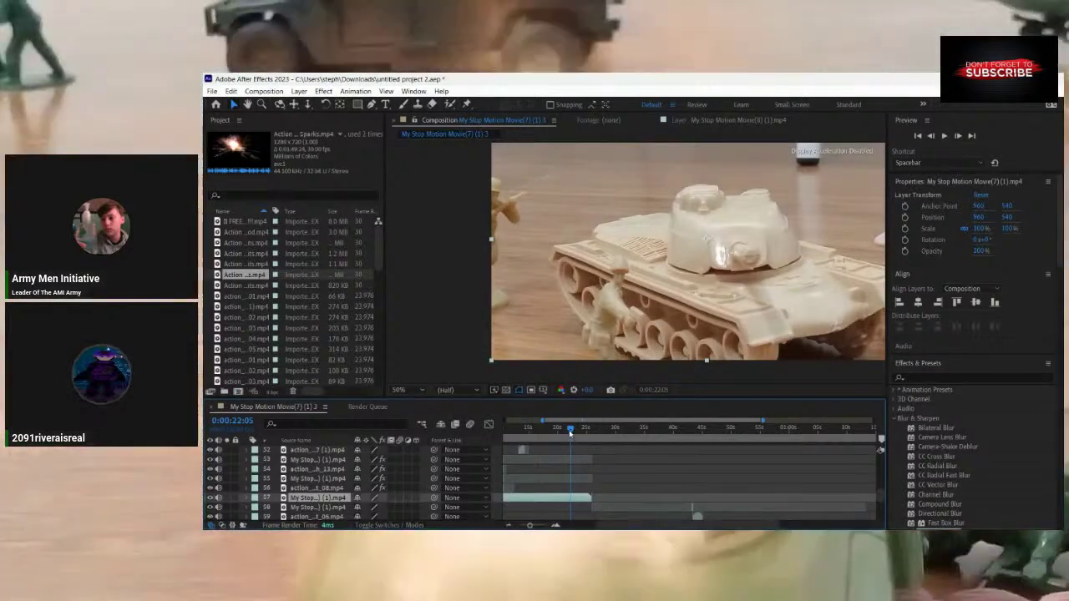
drag(575, 450, 596, 451)
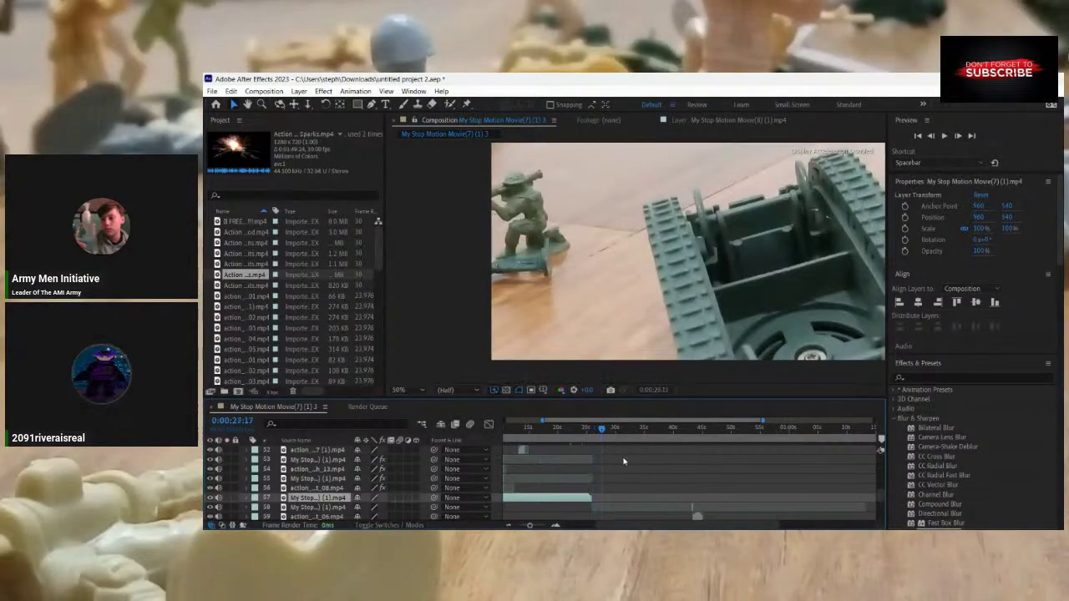
drag(692, 478, 586, 489)
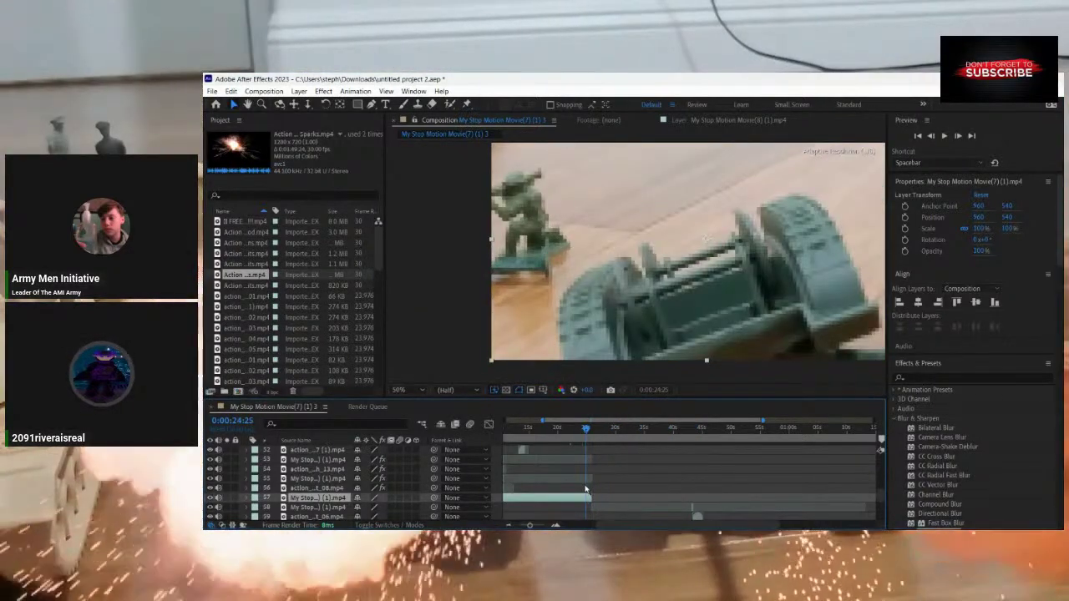
click(573, 516)
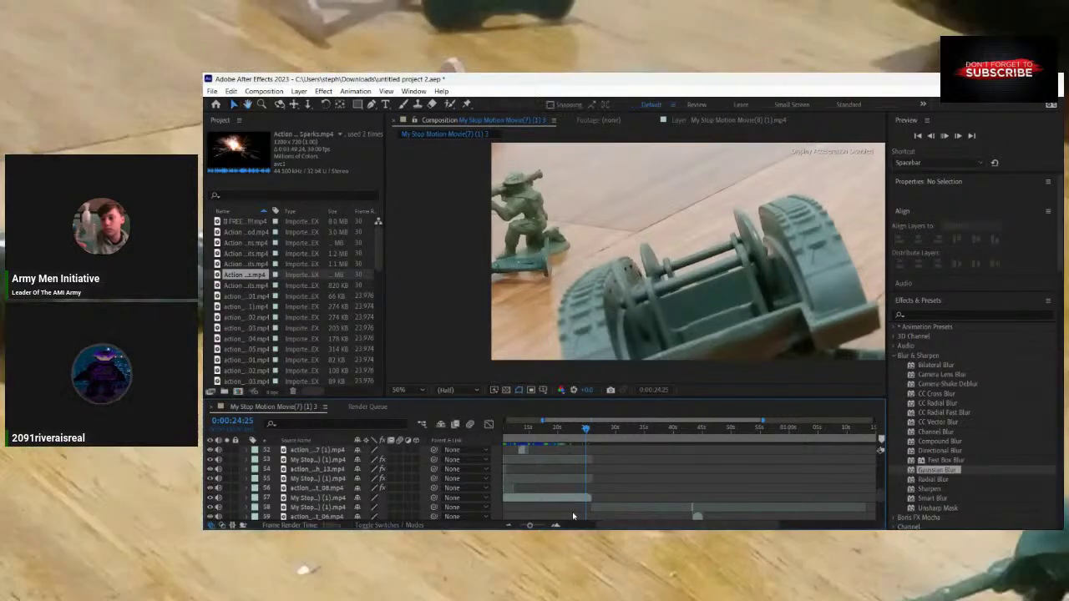
key(space)
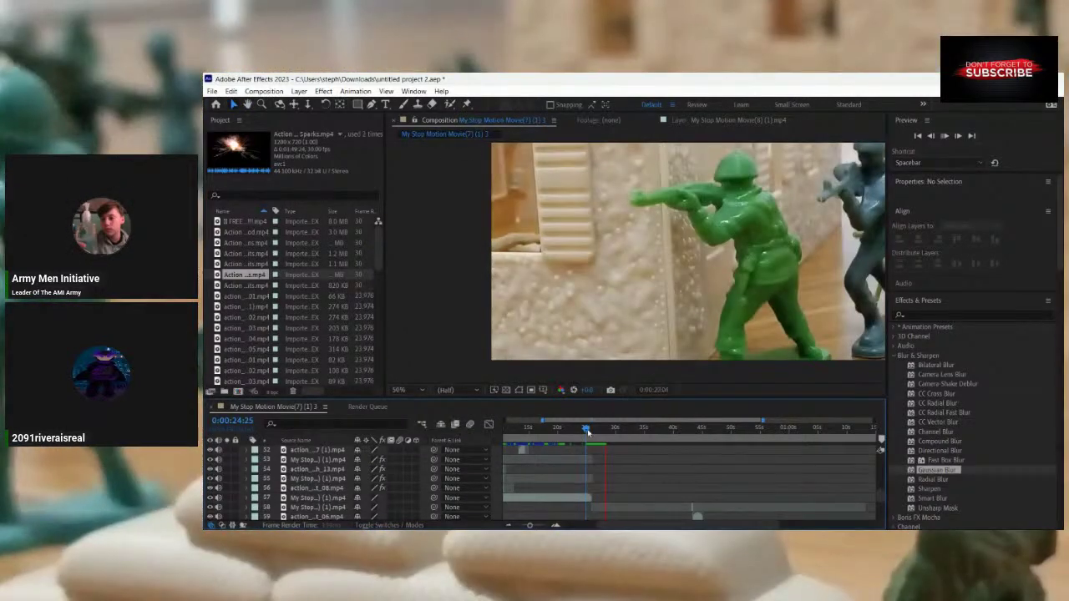
drag(587, 430, 564, 449)
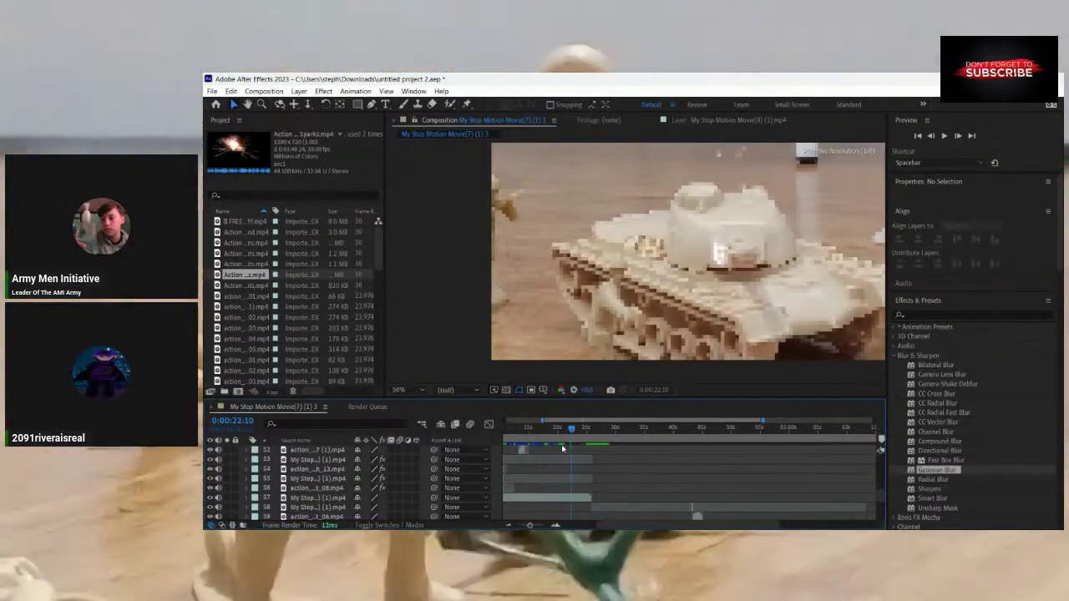
key(space)
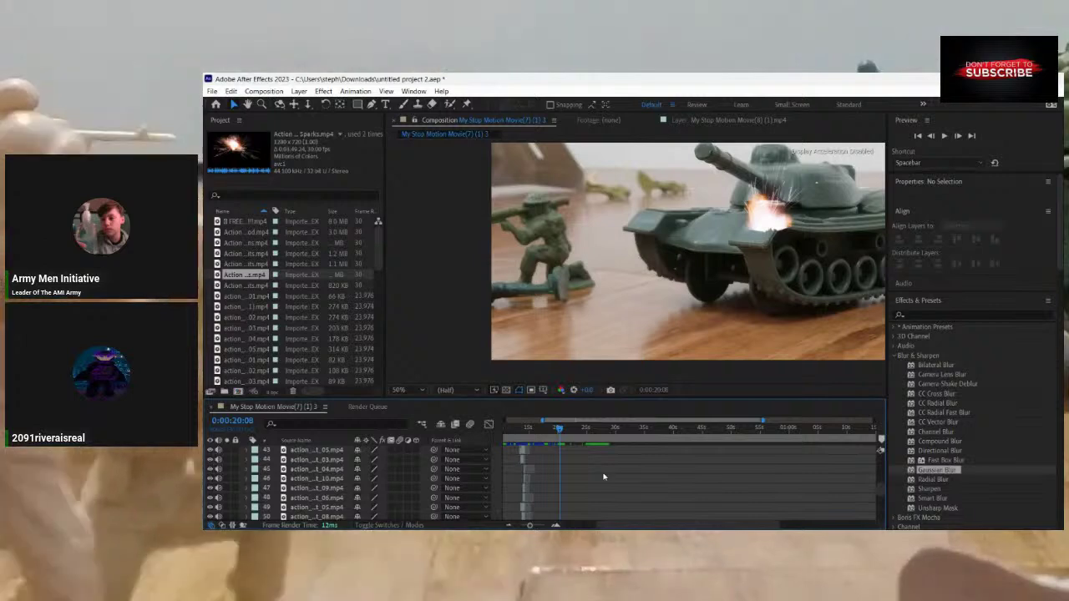
Select the second Sparks layer and move its burst at 0:00:20:08 to the tank's front edge, below the gun barrel.
scroll(601, 477, up, 3)
drag(633, 419, 548, 420)
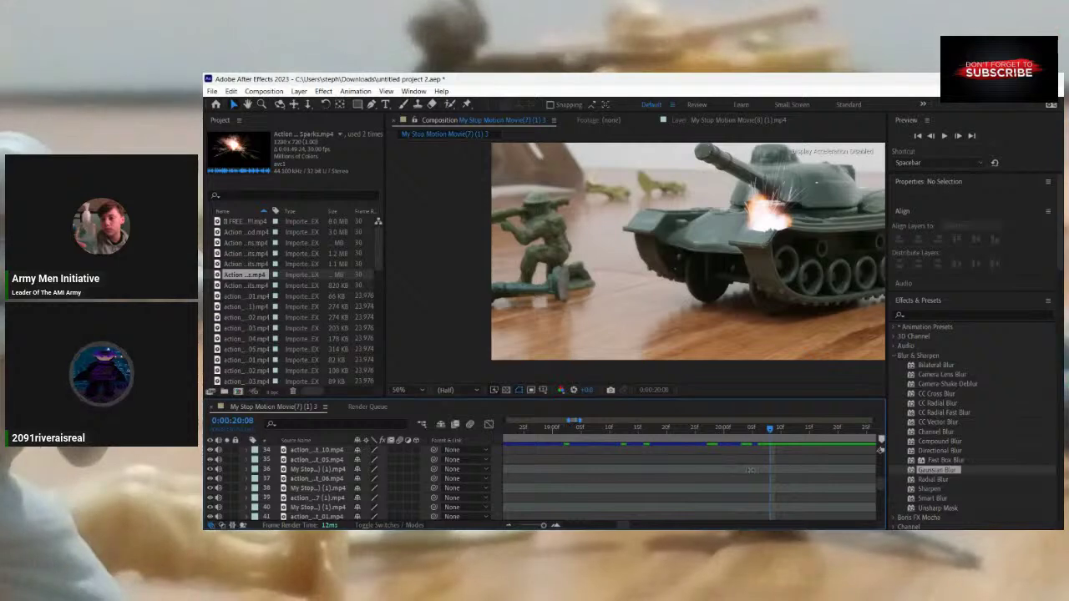
scroll(735, 468, down, 2)
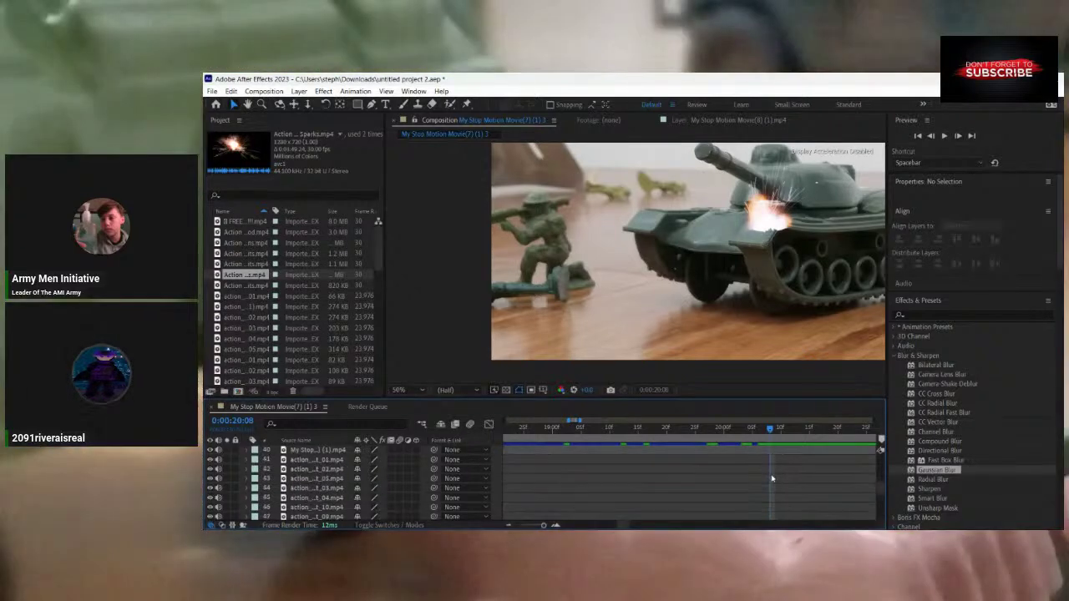
scroll(771, 478, up, 3)
drag(769, 430, 809, 496)
scroll(820, 496, up, 3)
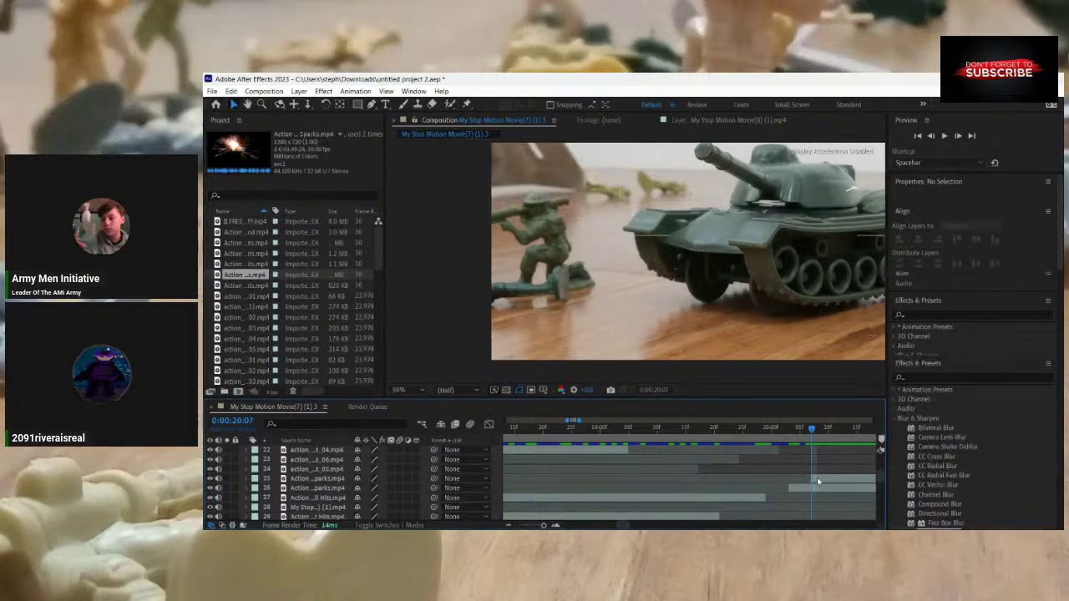
click(817, 481)
drag(815, 432, 815, 460)
drag(770, 219, 711, 207)
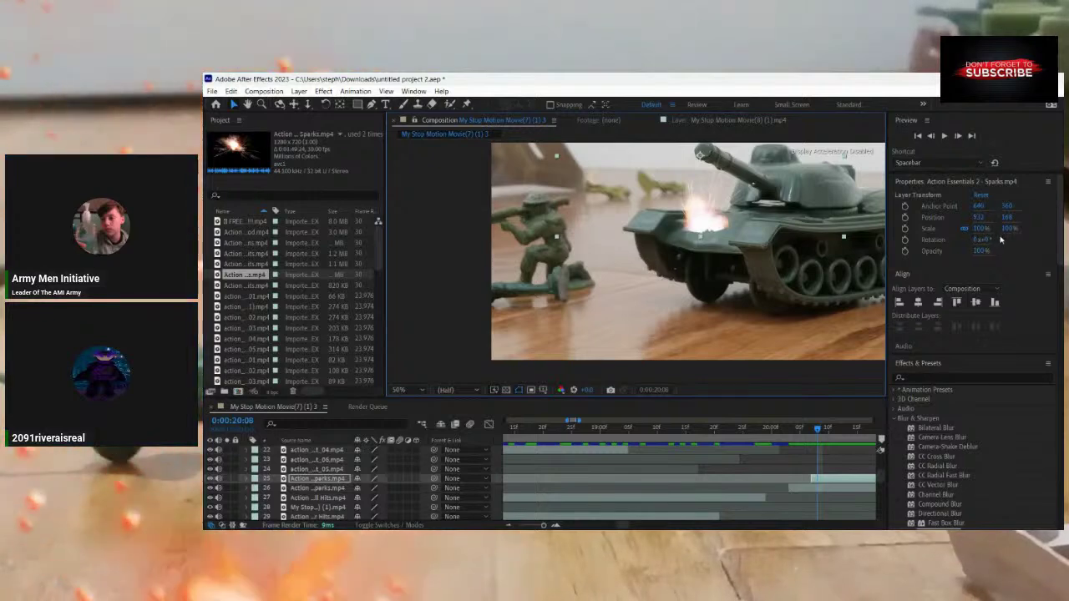
Scale the second Sparks burst to 77%, lower it onto the tank's front hull, and review the shot past 0:00:20:13.
drag(1009, 228, 990, 227)
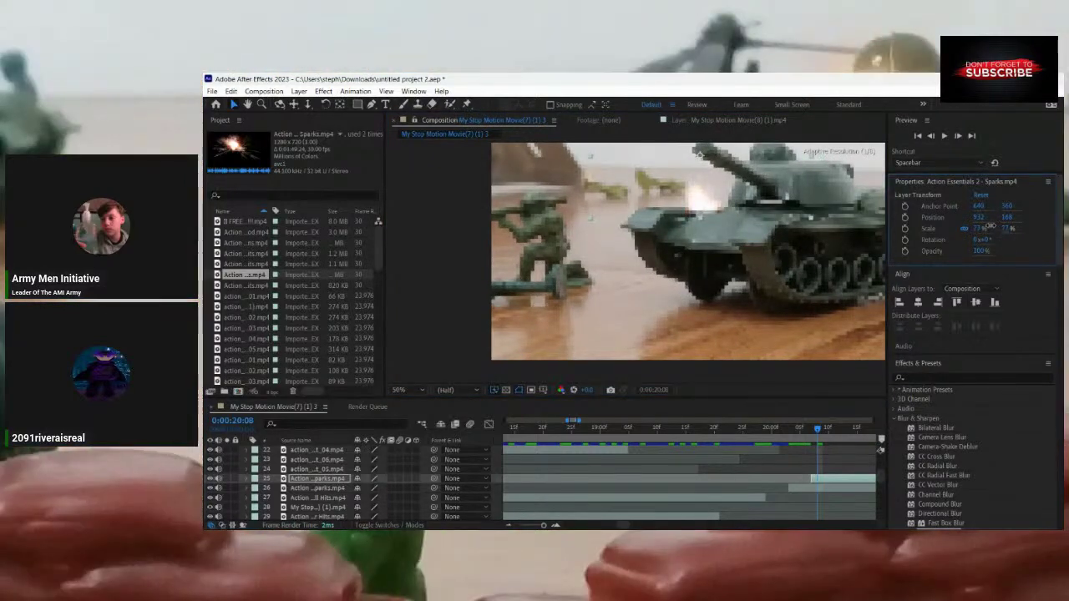
drag(709, 203, 711, 214)
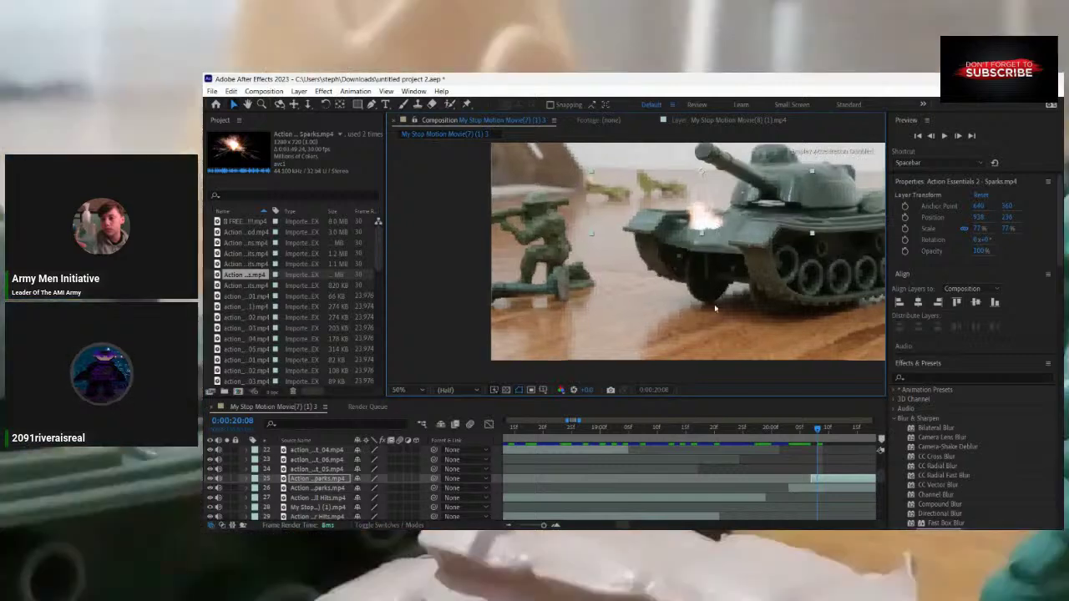
click(826, 469)
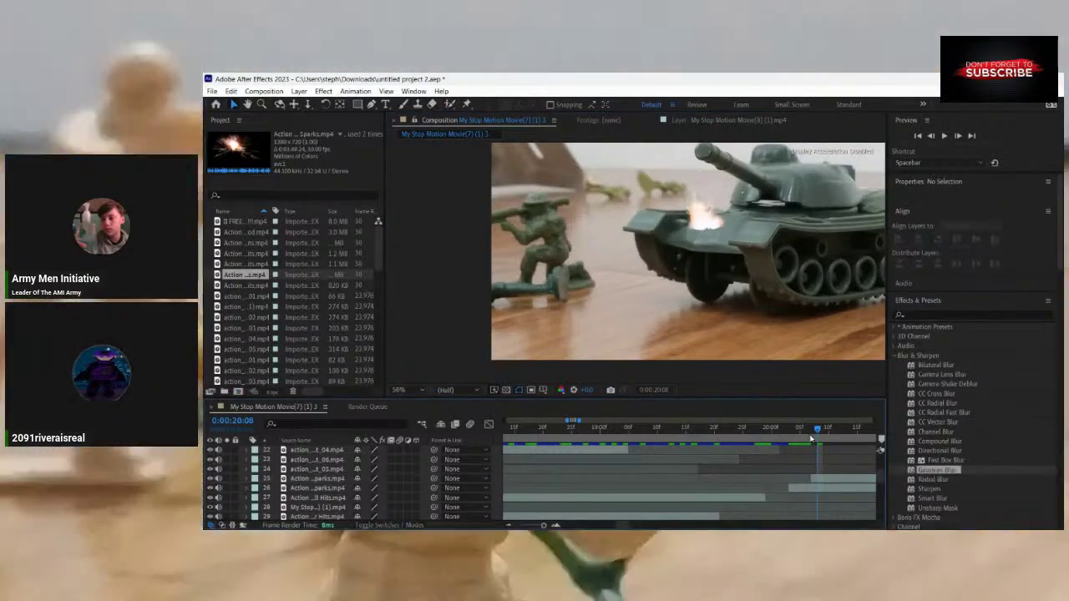
drag(817, 429, 846, 430)
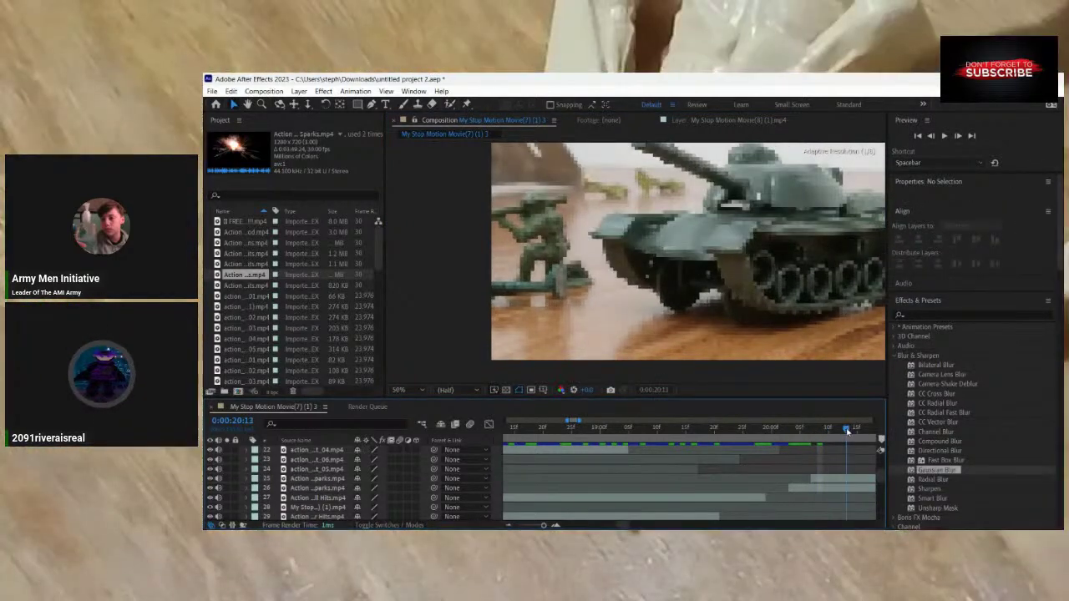
key(space)
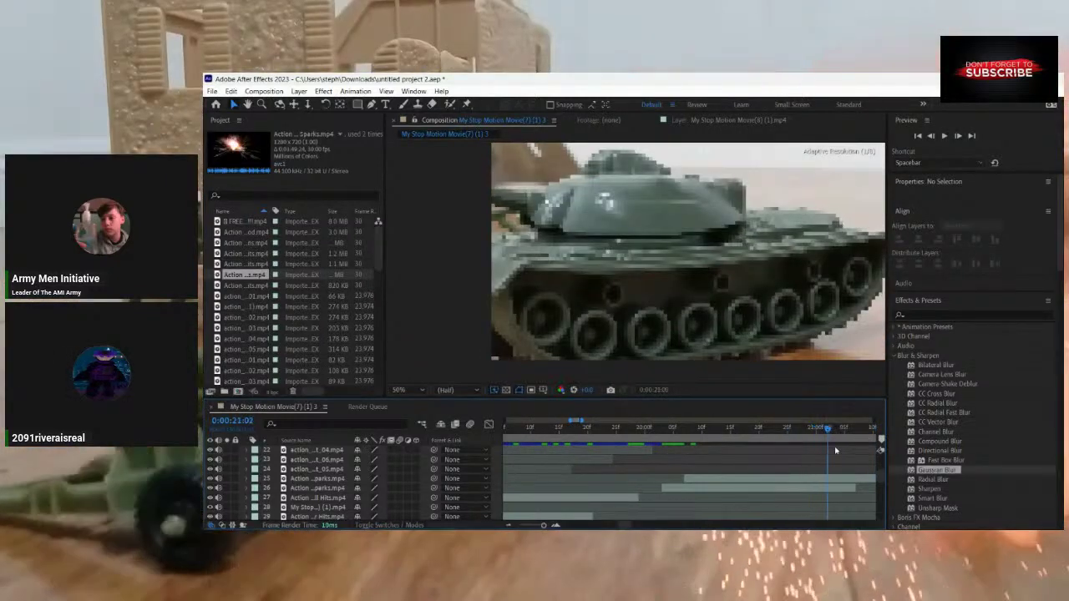
Split the second Sparks layer at 0:00:21:02 and shift the split-off part earlier to start at about 0:00:20:16.
mouse_move(850, 451)
mouse_down()
mouse_move(800, 451)
mouse_move(829, 451)
mouse_up()
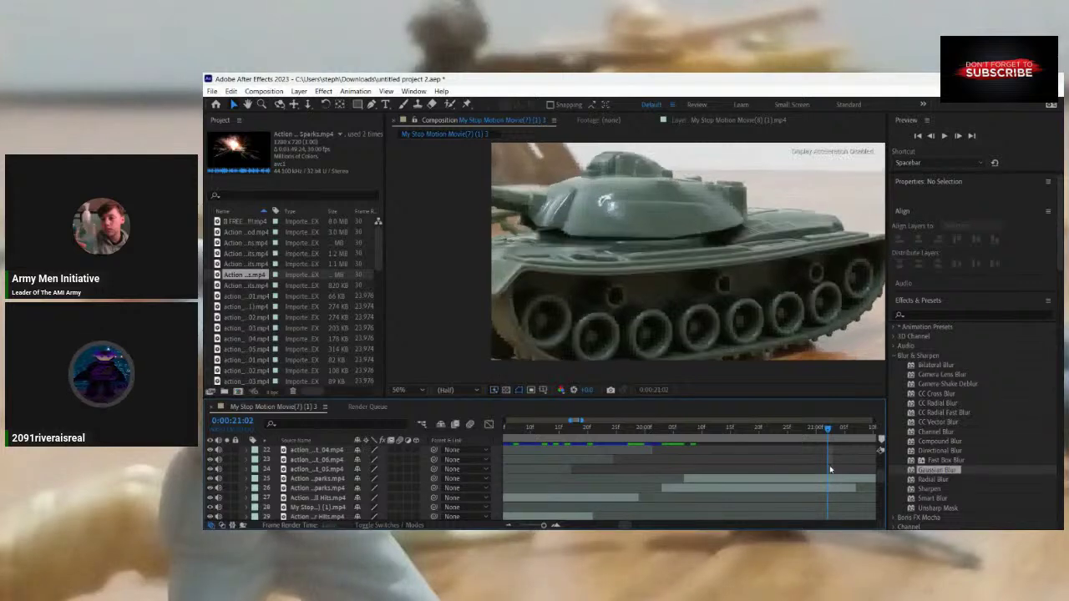
click(823, 479)
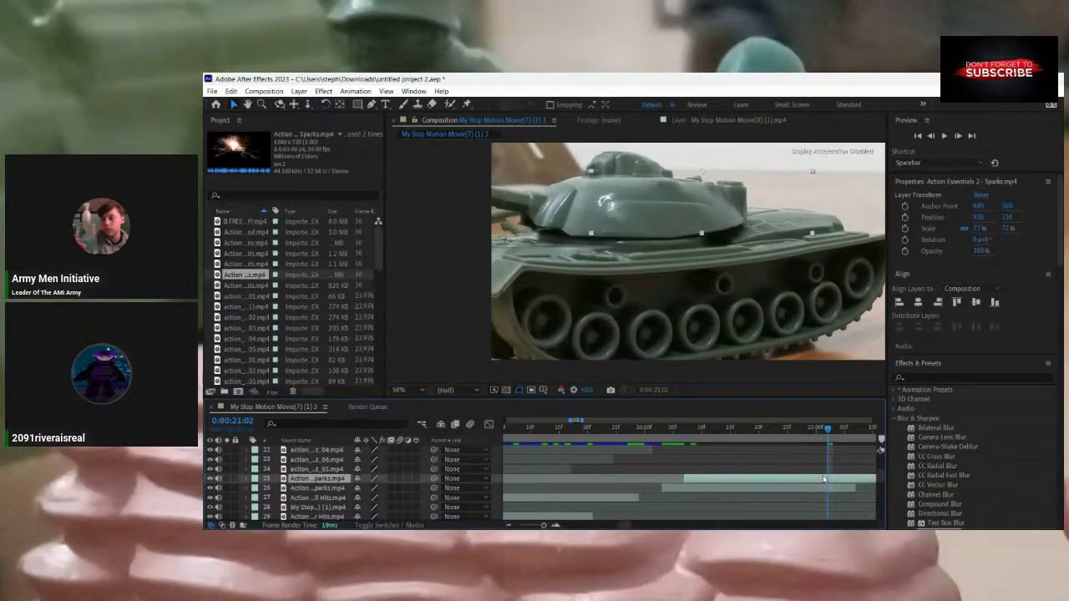
key(ctrl+shift+d)
drag(844, 479, 753, 479)
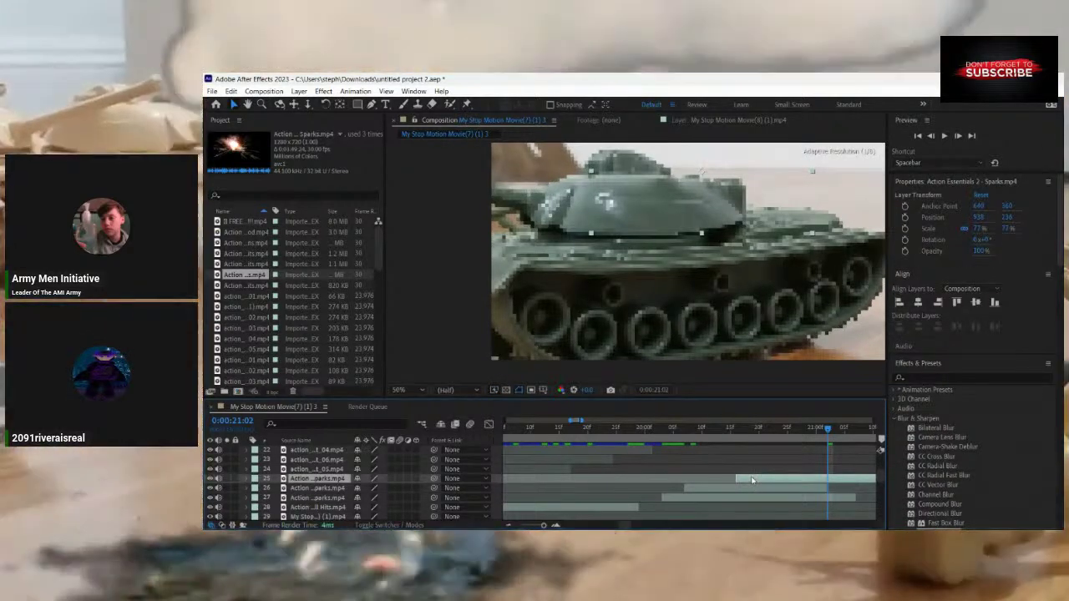
At 0:00:20:17, scale the third Sparks burst to 159% and move it onto the side of the tank's turret.
drag(829, 429, 744, 468)
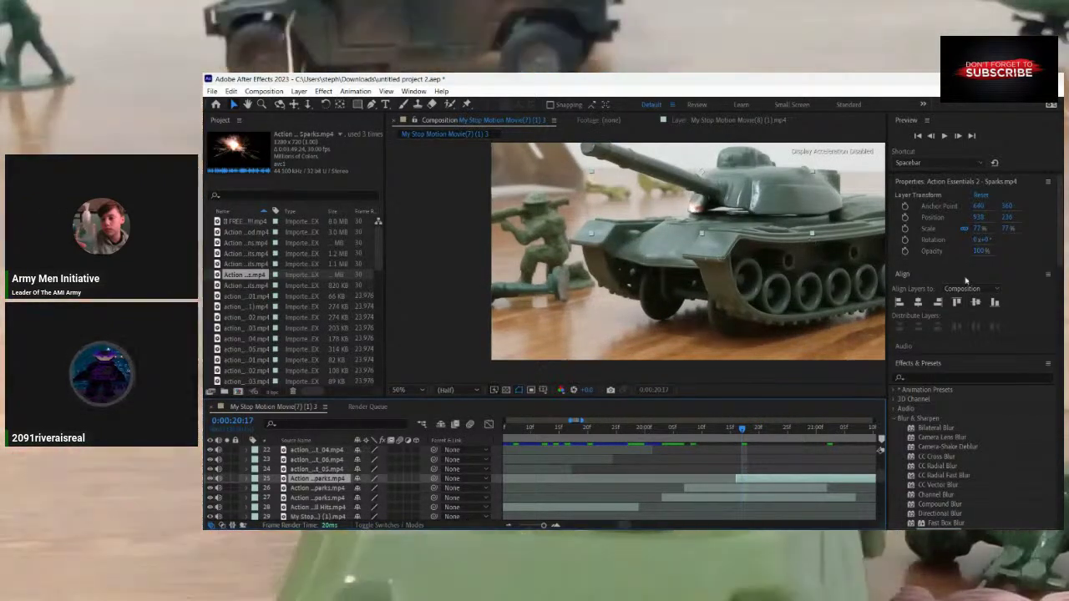
drag(1013, 227, 1050, 222)
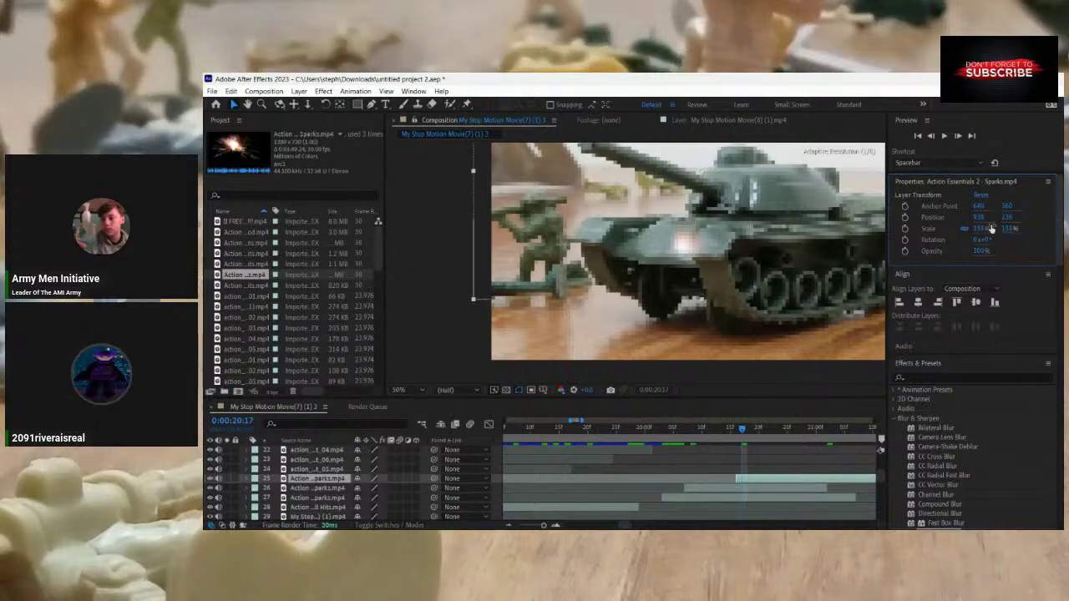
drag(692, 248, 735, 224)
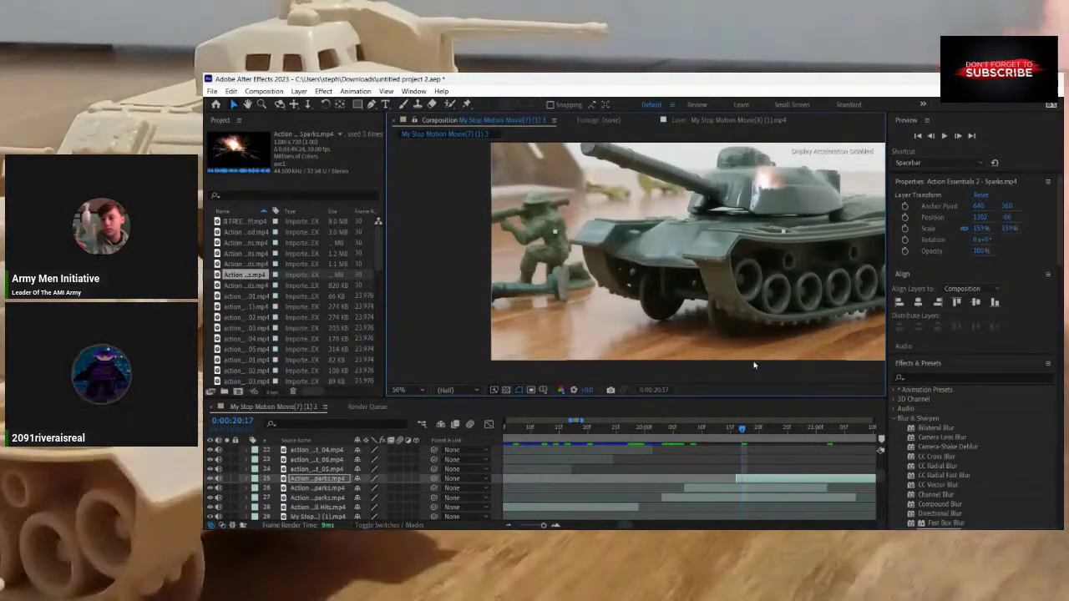
Review the three spark bursts on the tank, playing the shot from about 0:00:20:01 past 0:00:21:00.
drag(743, 434, 655, 458)
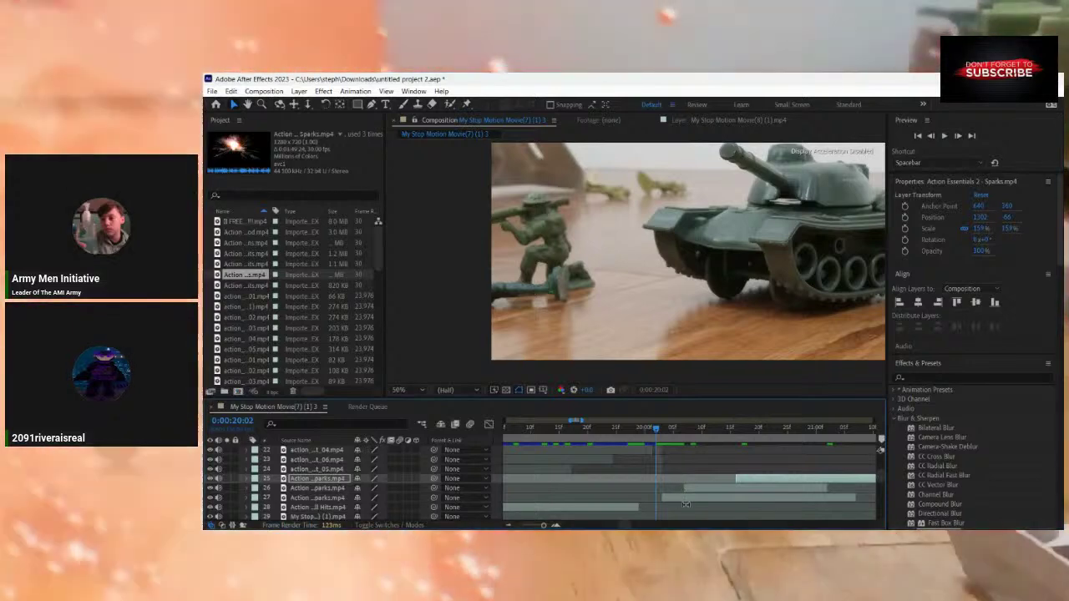
click(707, 476)
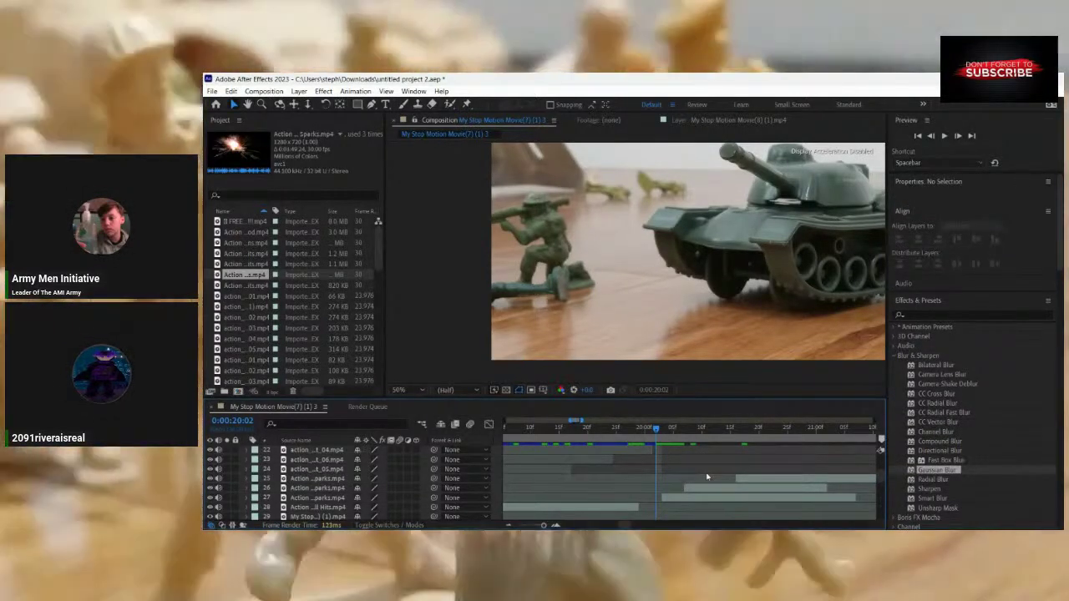
click(816, 428)
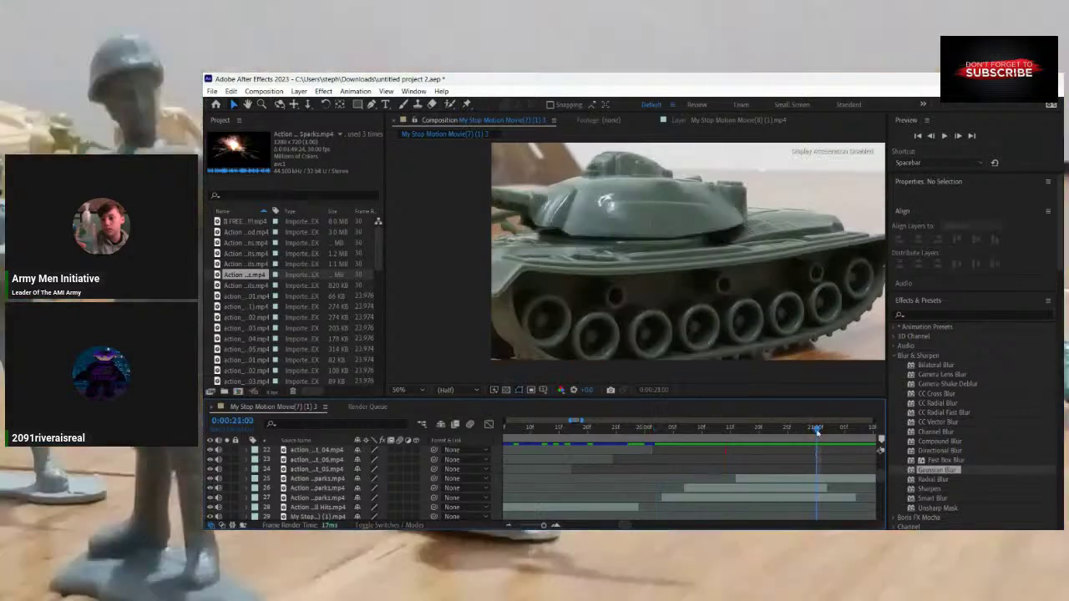
drag(799, 434, 653, 476)
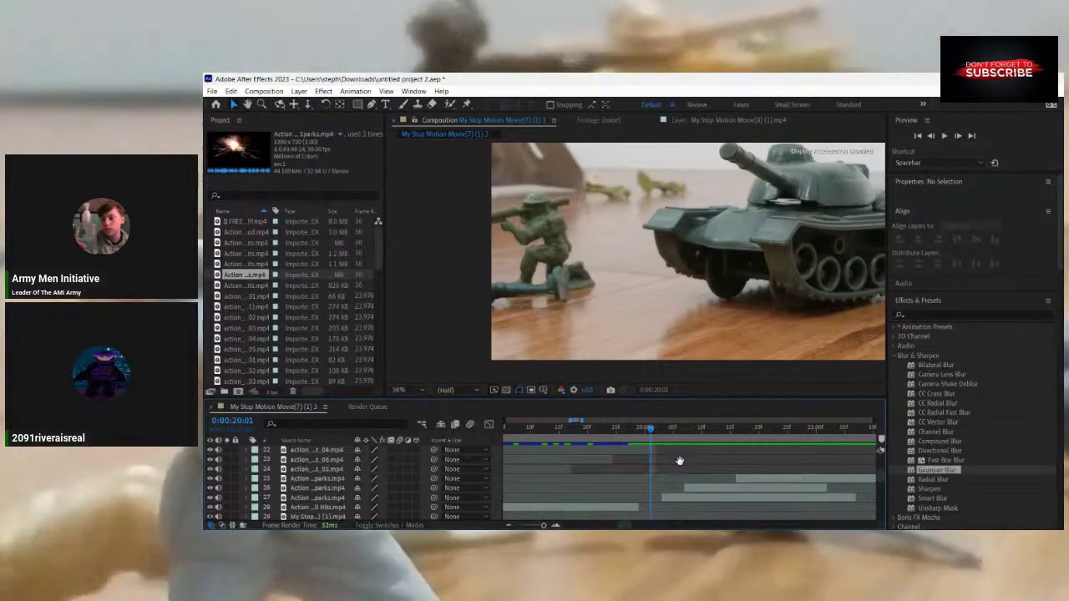
key(space)
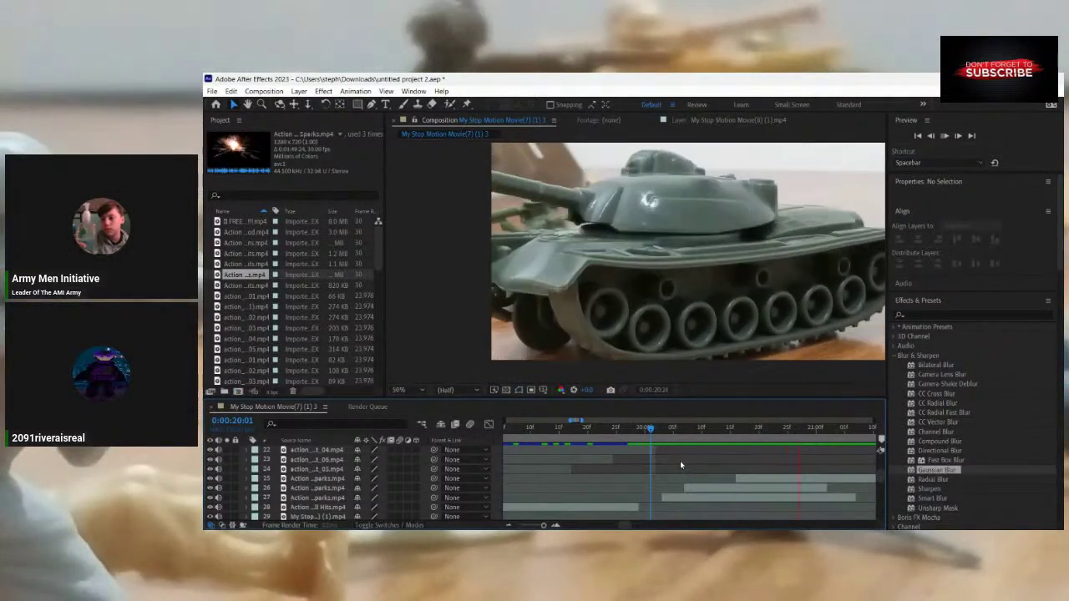
key(space)
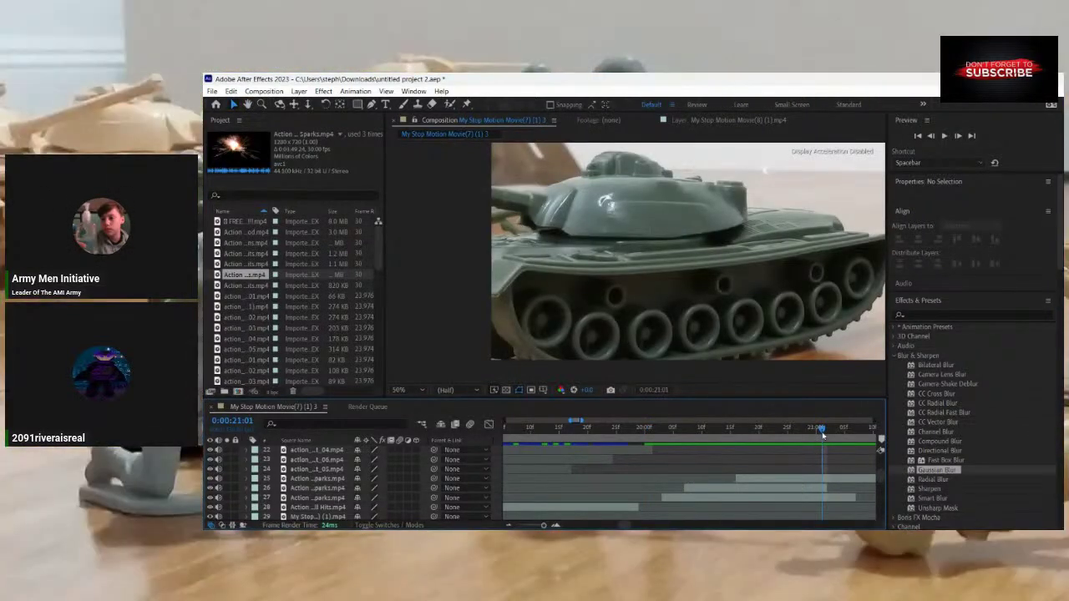
Split the third Sparks layer near 0:00:21:19, delete the leftover sliver, and shift the split-off part to start just before 0:00:21:00.
drag(582, 421, 599, 436)
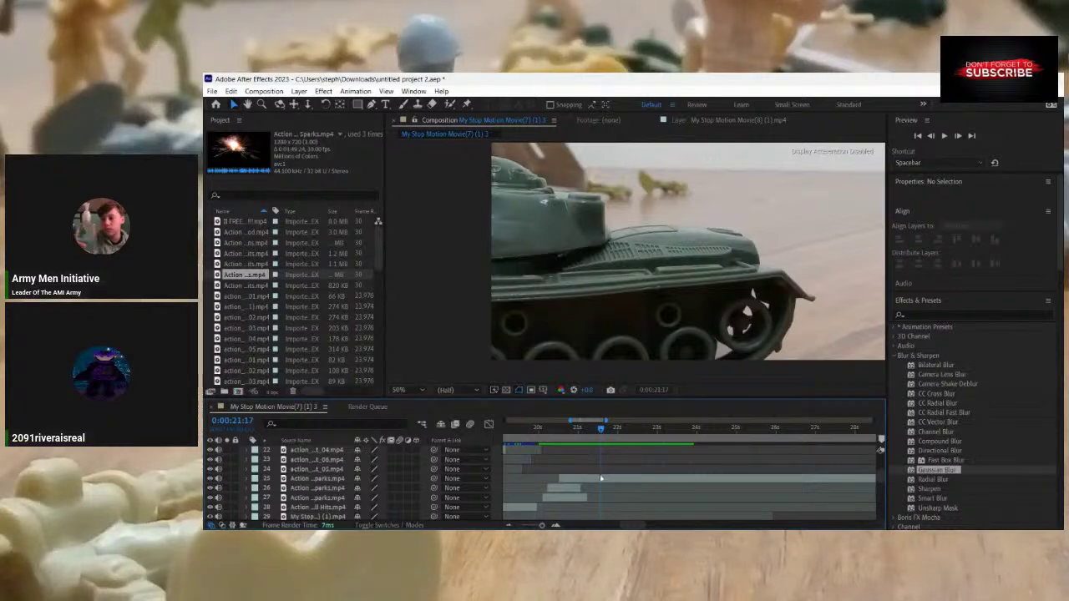
click(602, 480)
key(ctrl+shift+d)
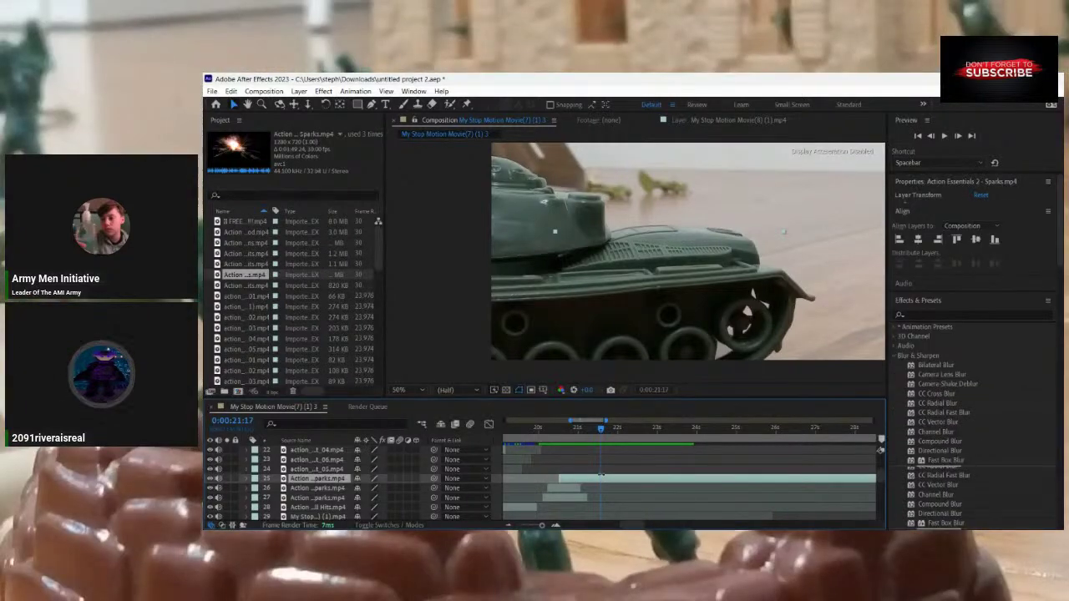
drag(600, 430, 605, 440)
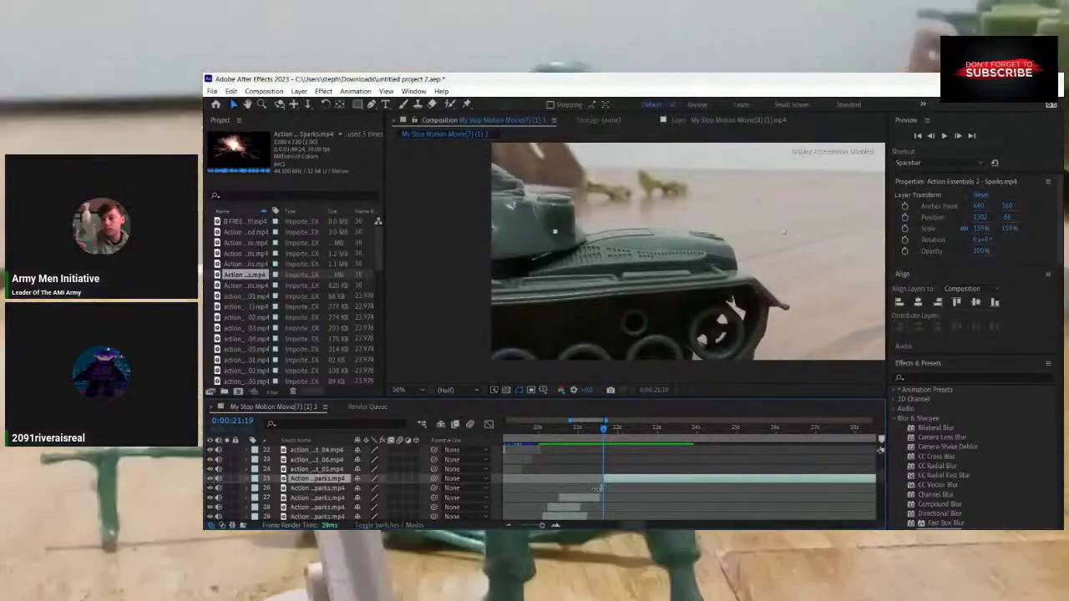
click(600, 488)
key(Delete)
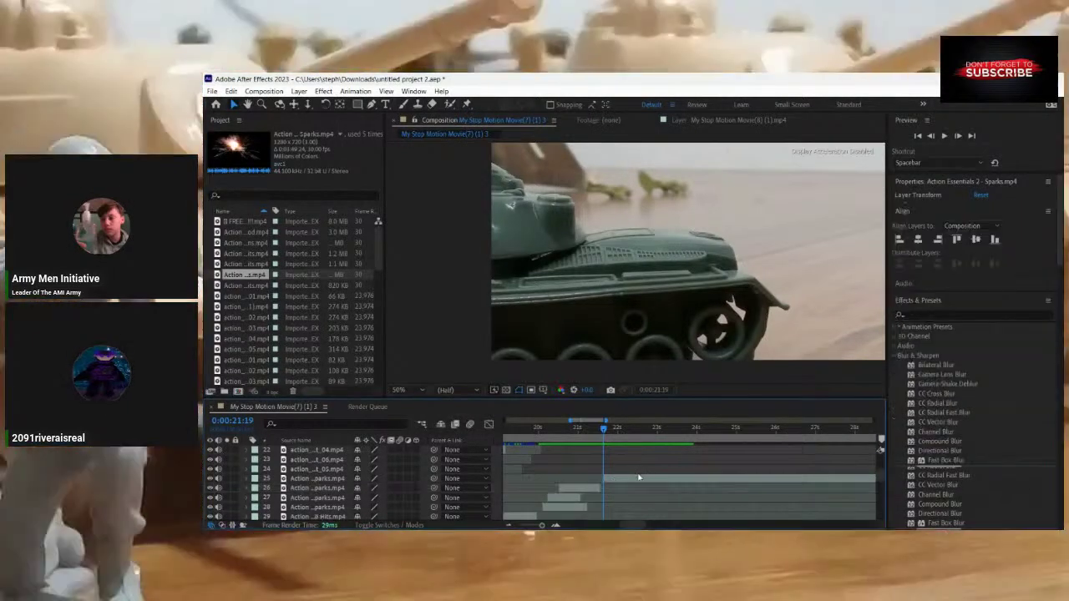
drag(633, 478, 607, 481)
At 0:00:21:01, scale the fourth Sparks burst to 115% and place it on the front half of the tank's turret.
drag(604, 430, 583, 452)
click(580, 451)
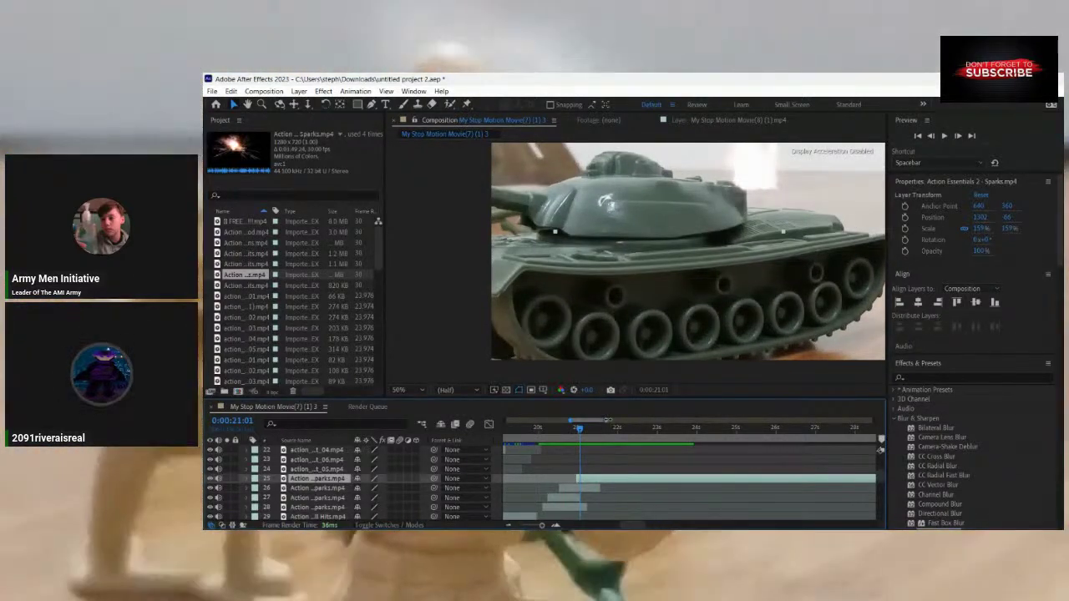
mouse_move(599, 421)
mouse_down()
mouse_move(581, 426)
mouse_move(591, 429)
mouse_up()
key(equal)
drag(735, 193, 666, 246)
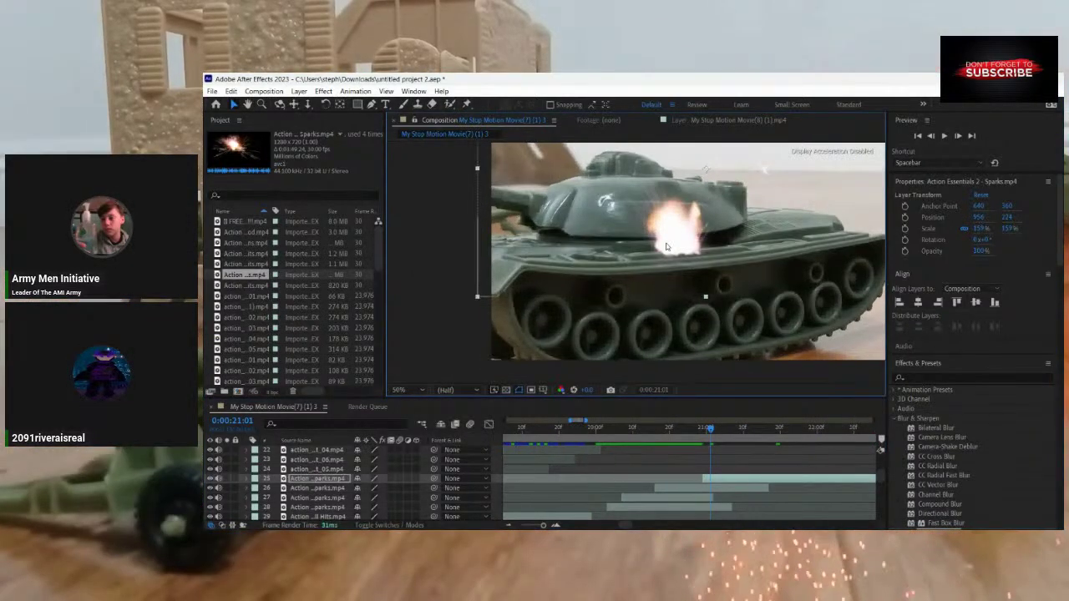
drag(981, 228, 983, 236)
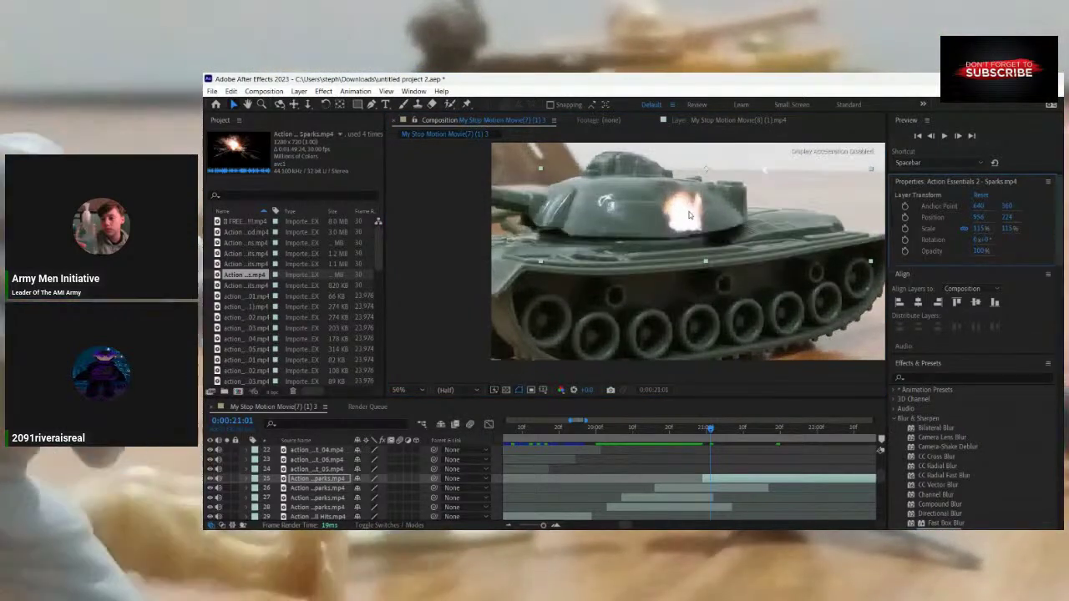
drag(658, 214, 626, 213)
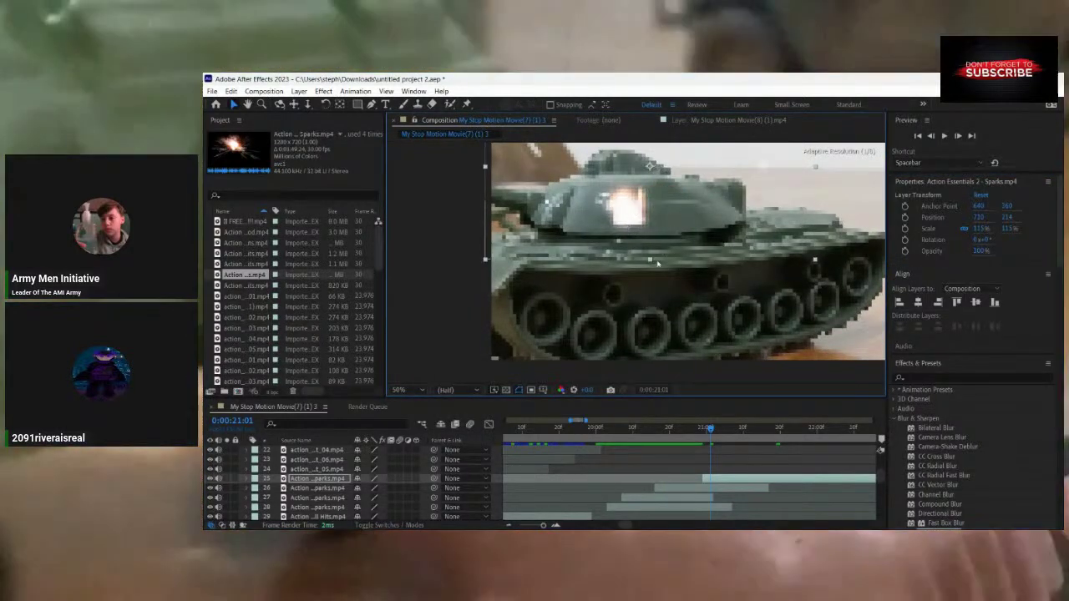
Play the shot from 0:00:20:22, and lower the fourth Sparks burst at 0:00:21:01 to the base of the turret.
drag(713, 436, 678, 435)
click(769, 459)
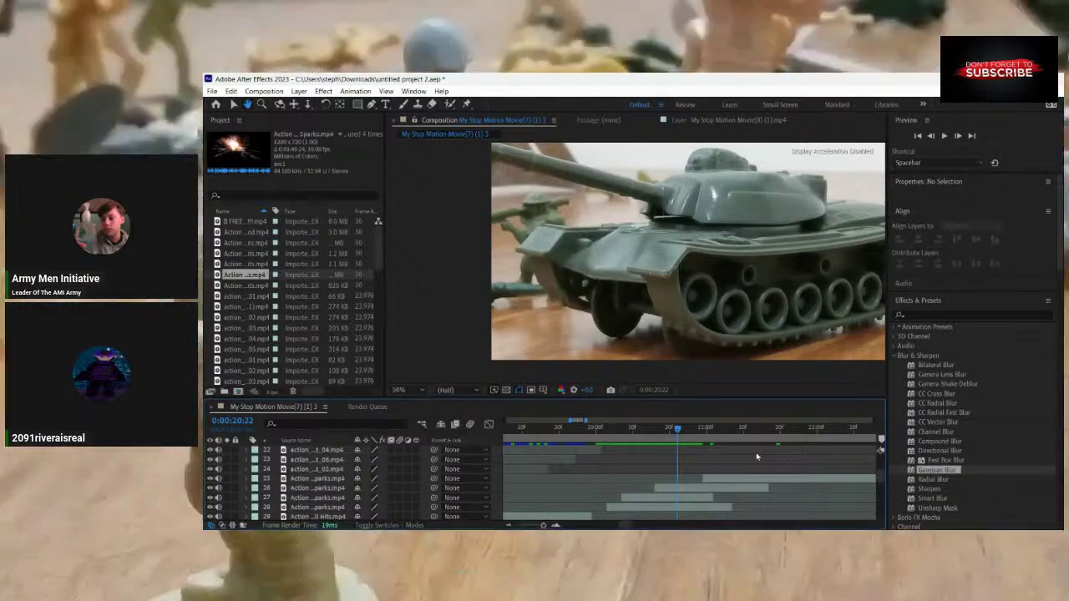
key(space)
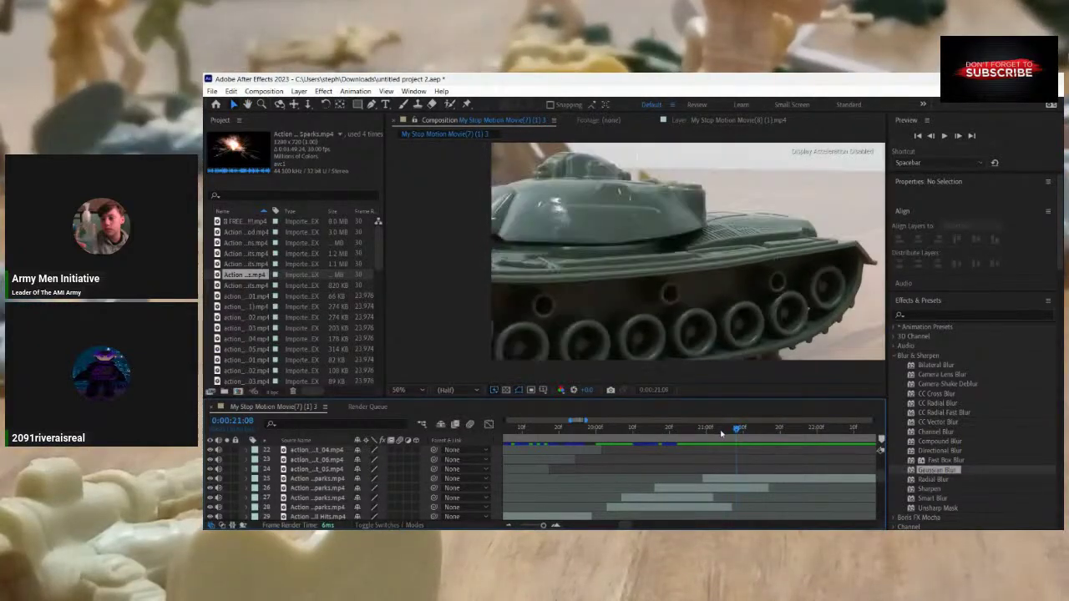
drag(723, 432, 709, 446)
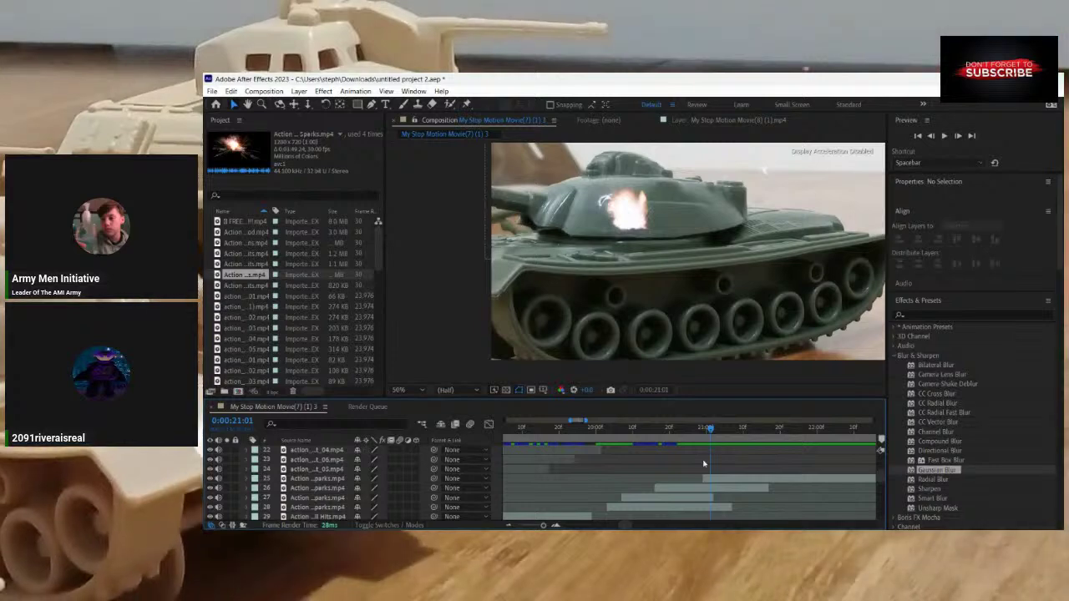
click(635, 224)
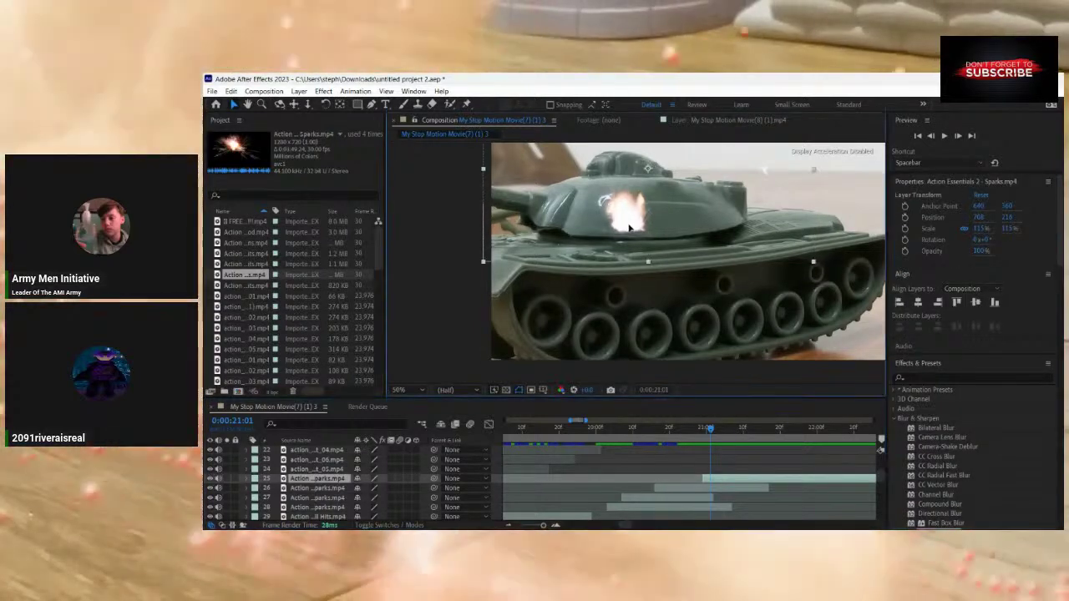
drag(629, 227, 623, 238)
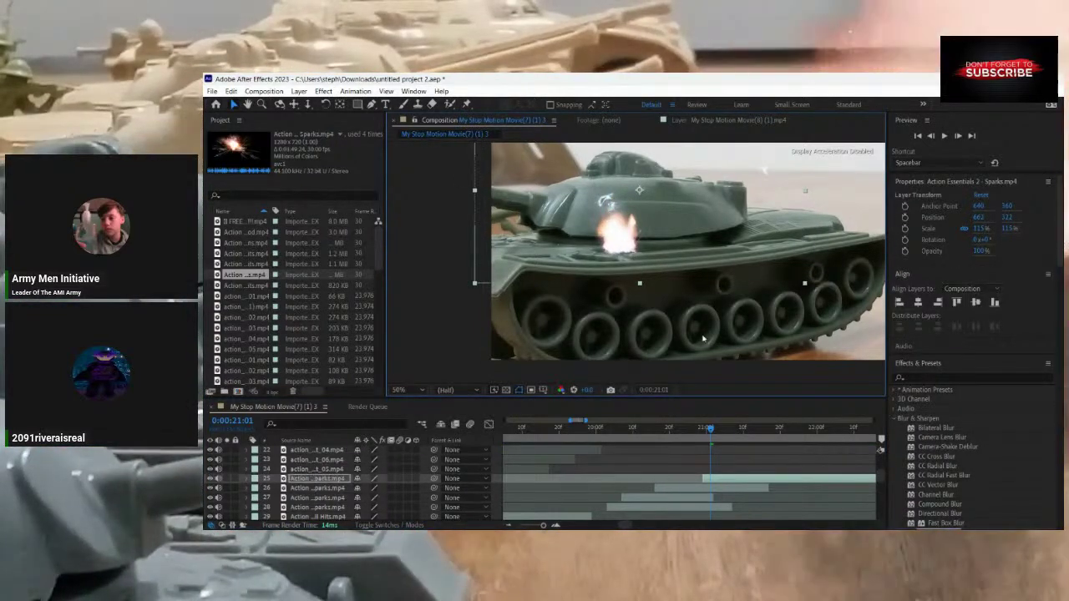
Play through the fourth burst and trim the end of its Sparks layer to 0:00:21:20.
key(space)
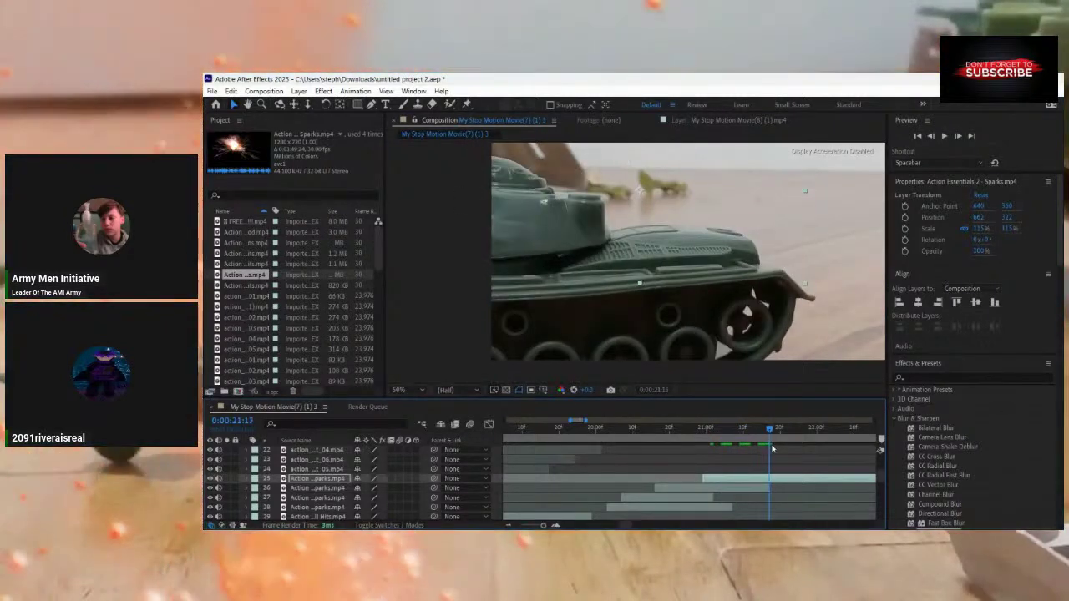
drag(790, 456, 782, 466)
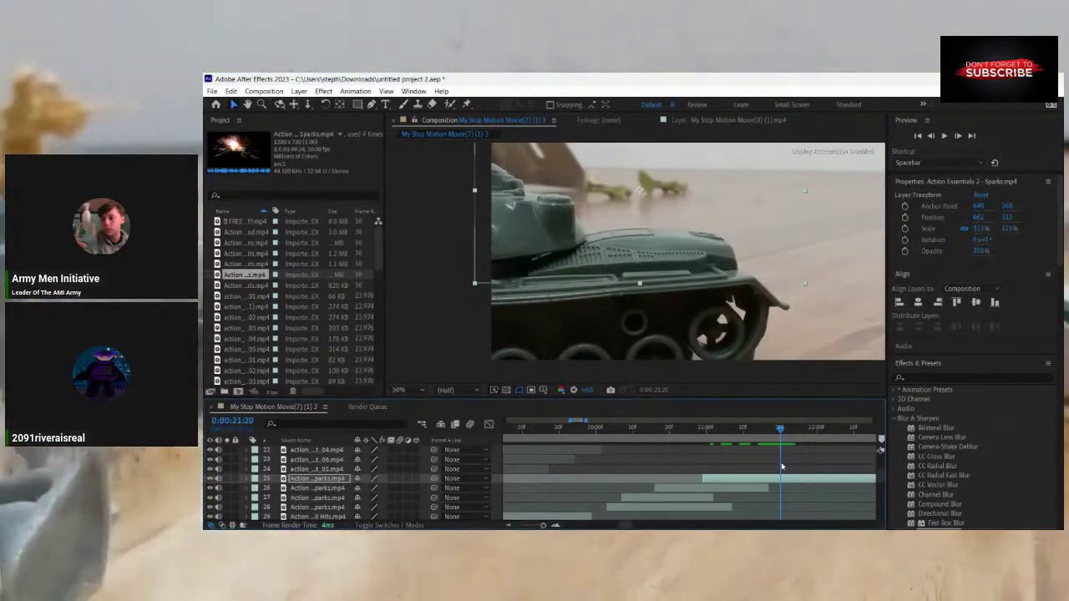
click(782, 466)
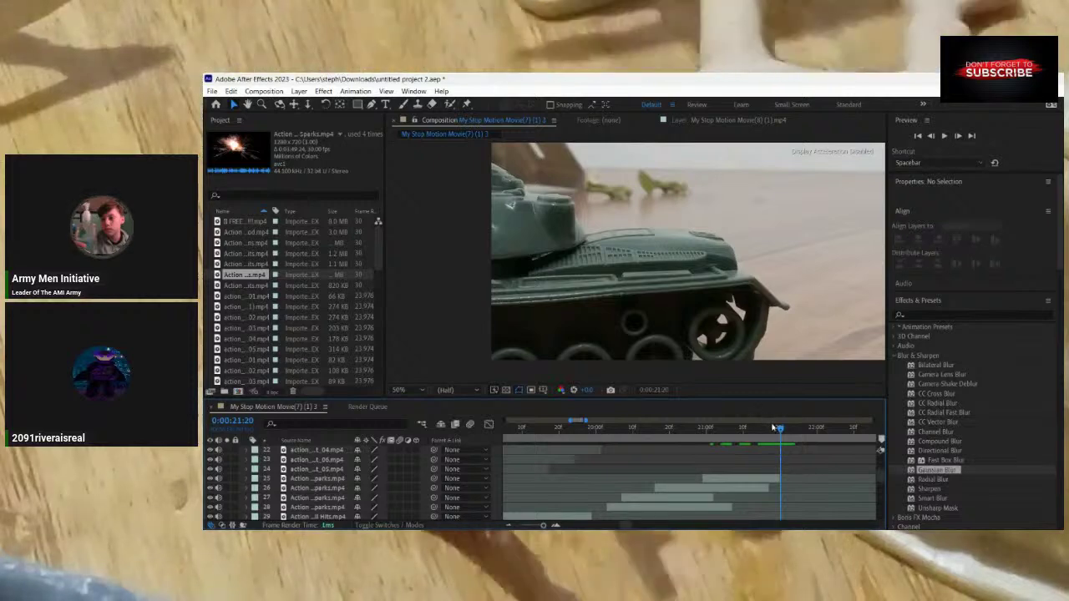
Play the sequence from 0:00:19:25 through all four tank spark bursts to the tan tank shot.
drag(773, 427, 576, 454)
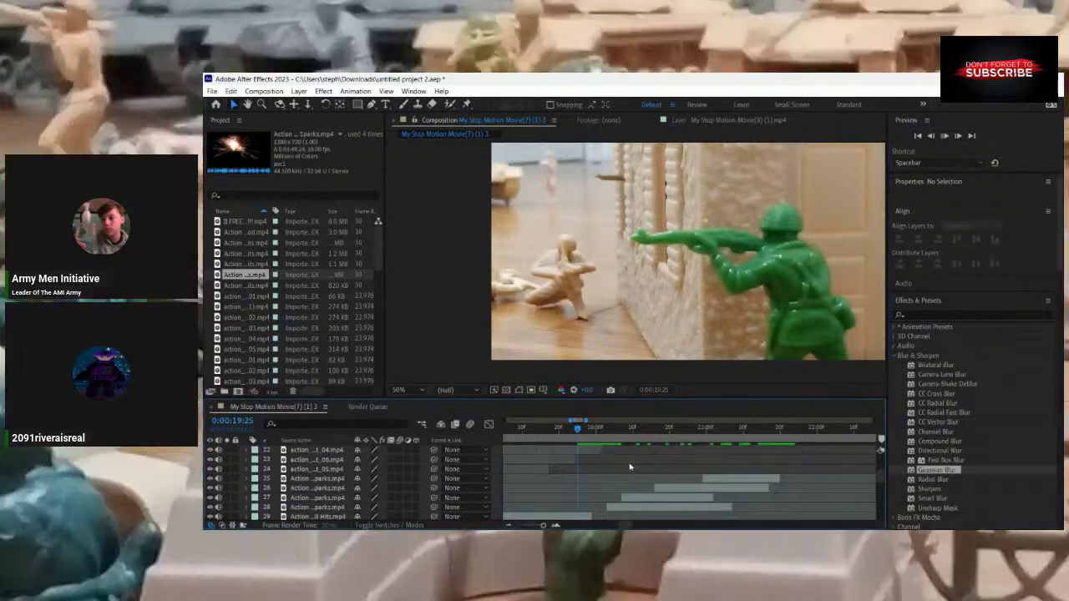
key(space)
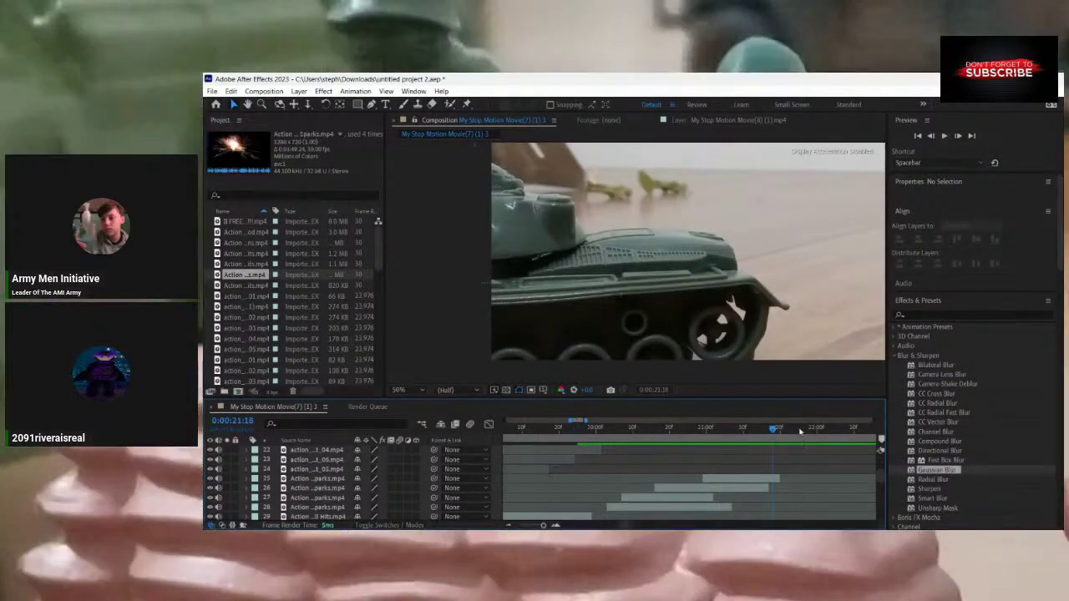
key(space)
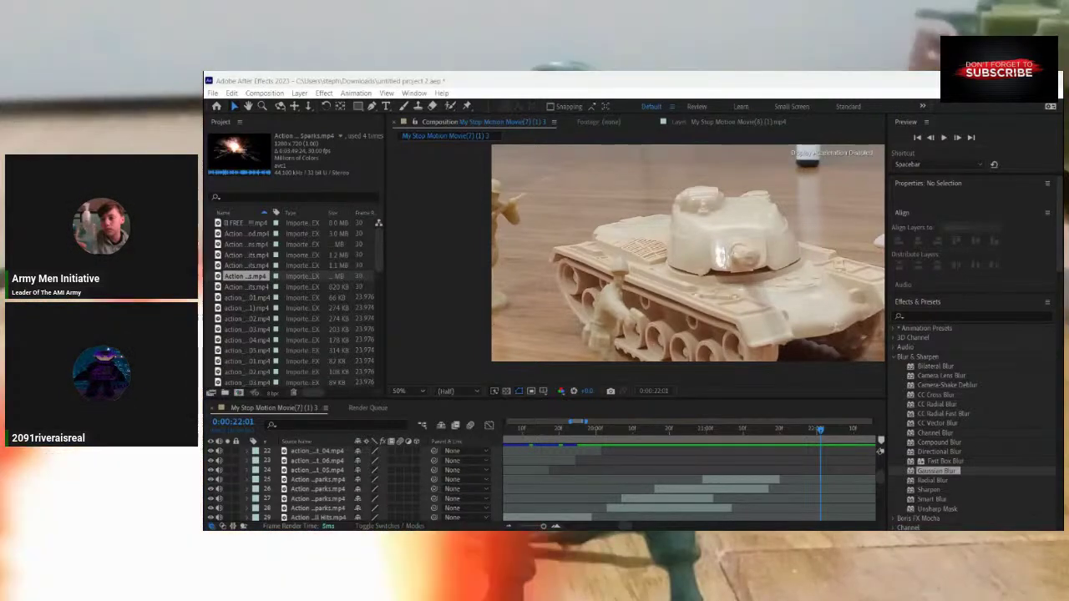
Find the Sparks Burst Falling Wide 12 clip in the project footage and add it above the Sparks layers at about 0:00:22:06.
scroll(284, 309, down, 5)
scroll(256, 336, down, 3)
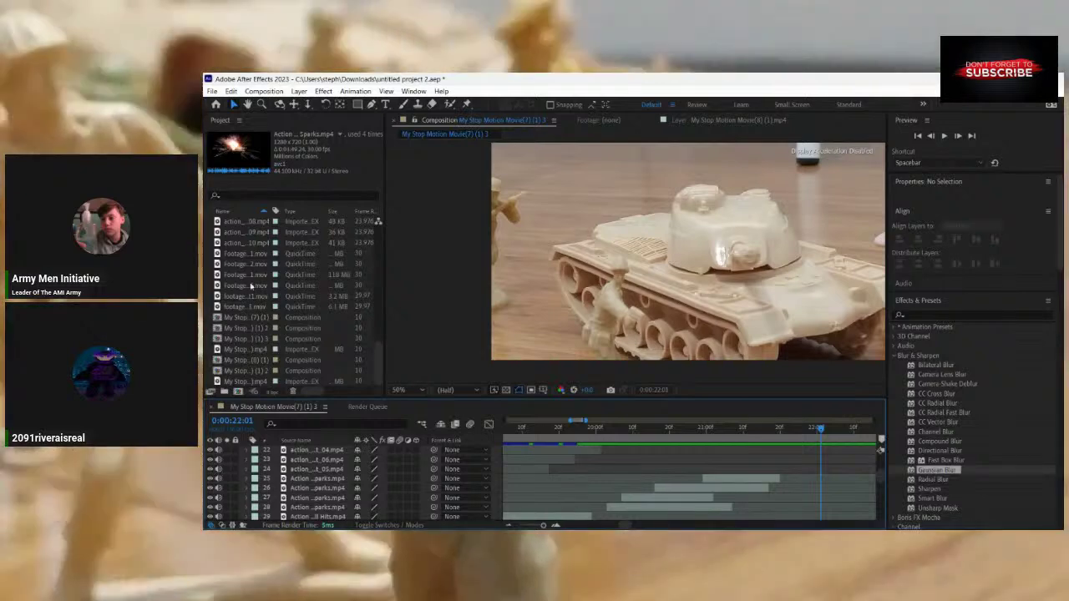
click(250, 275)
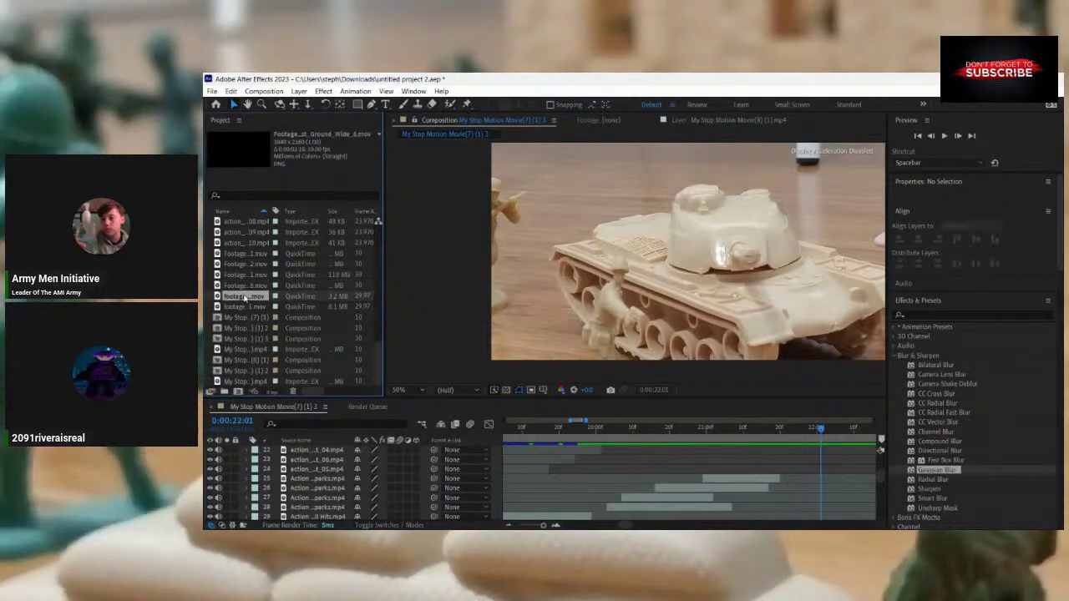
click(248, 255)
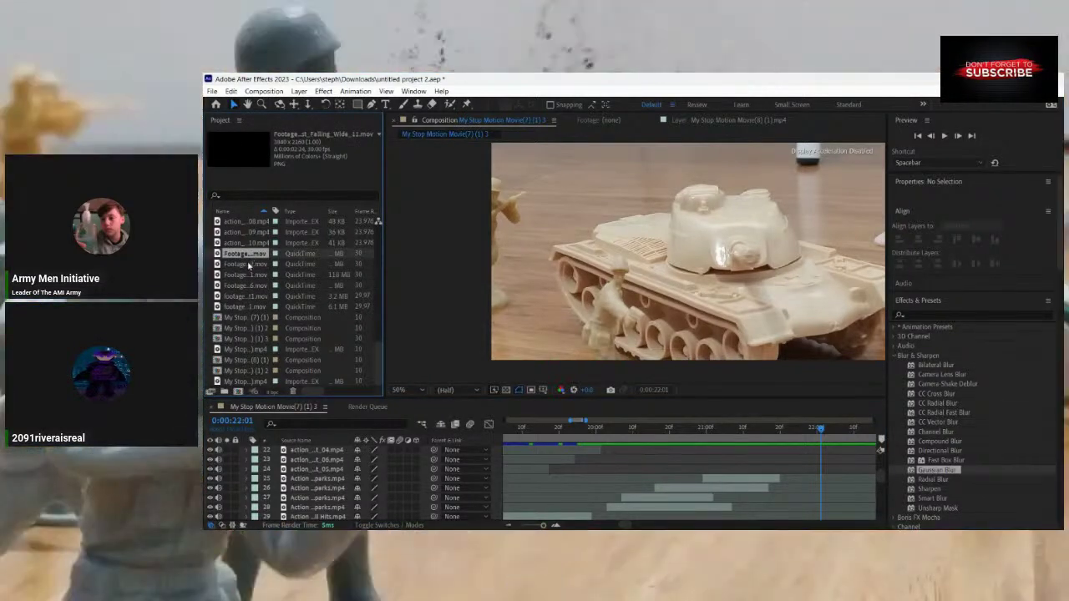
drag(248, 265, 840, 478)
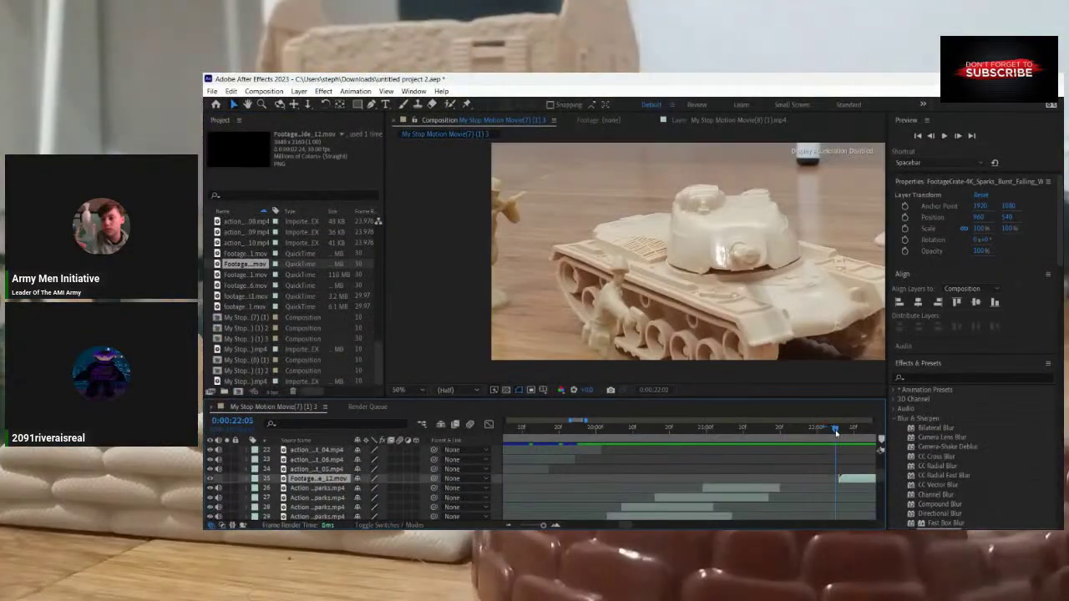
Scrub through the tan tank shot and try the Sparks Burst Falling Wide 12 burst lower, over the tank's front hull.
drag(836, 433, 881, 449)
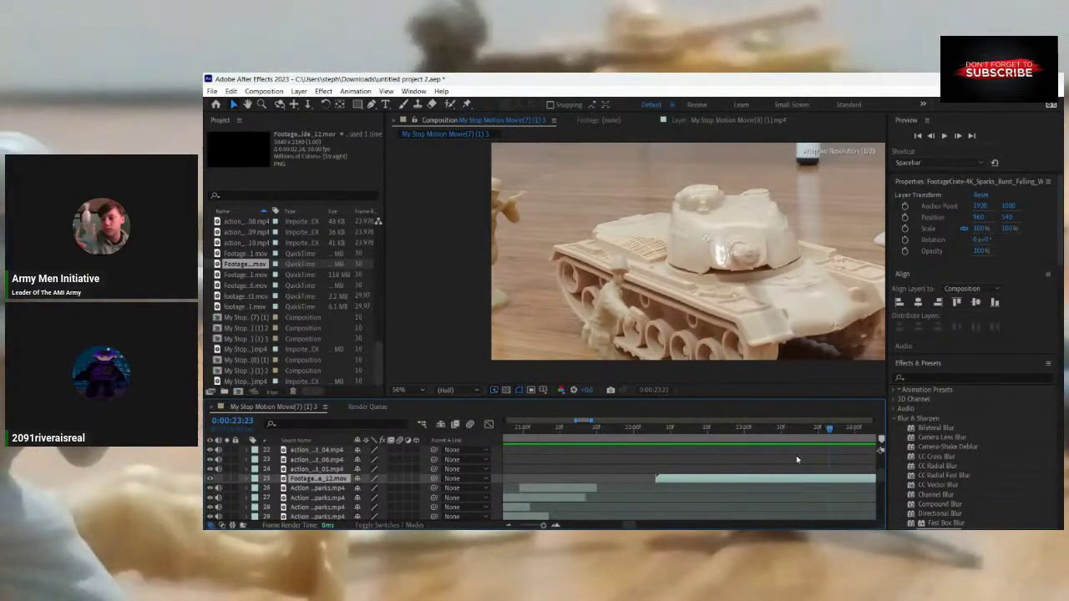
drag(711, 460, 709, 460)
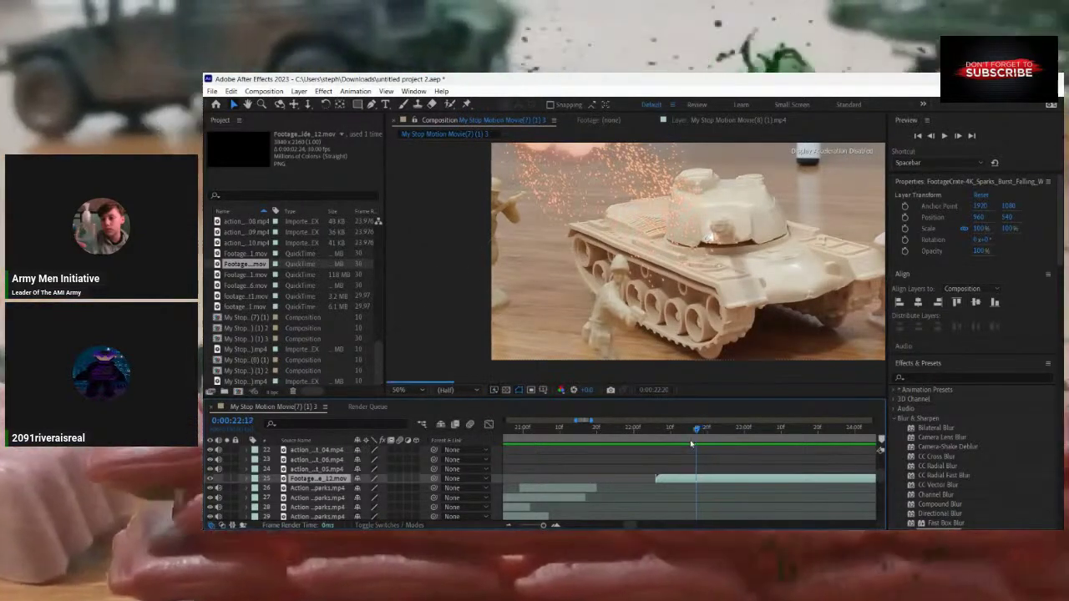
click(688, 429)
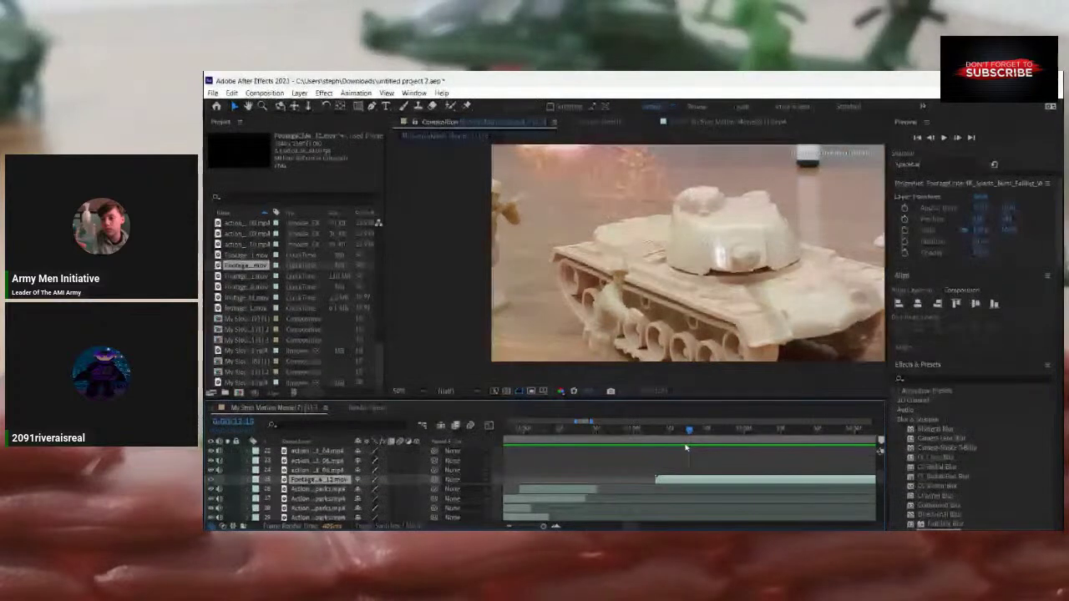
drag(614, 206, 832, 359)
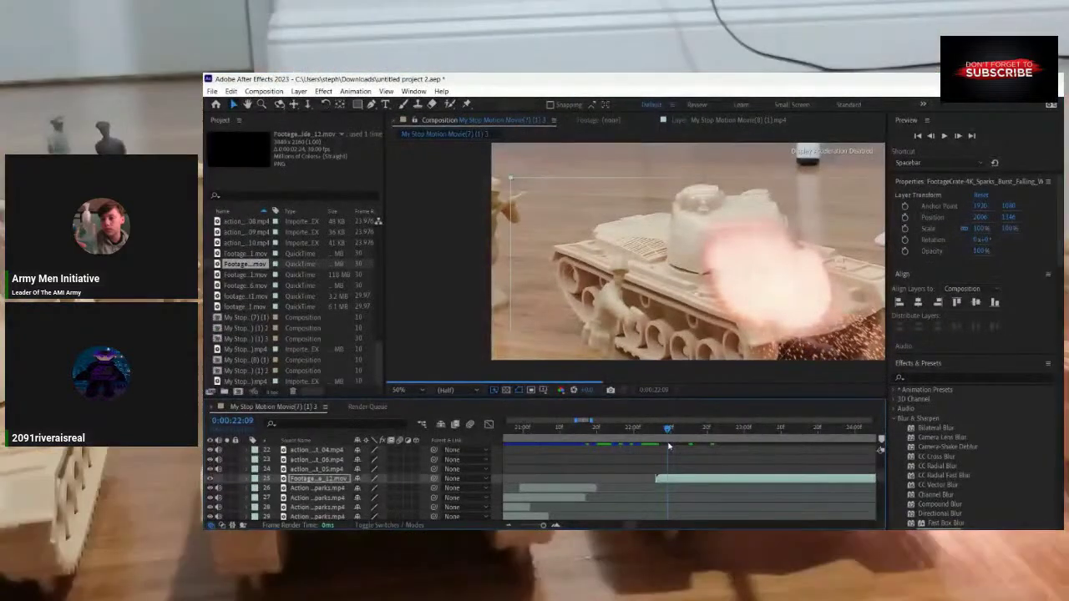
drag(668, 430, 659, 429)
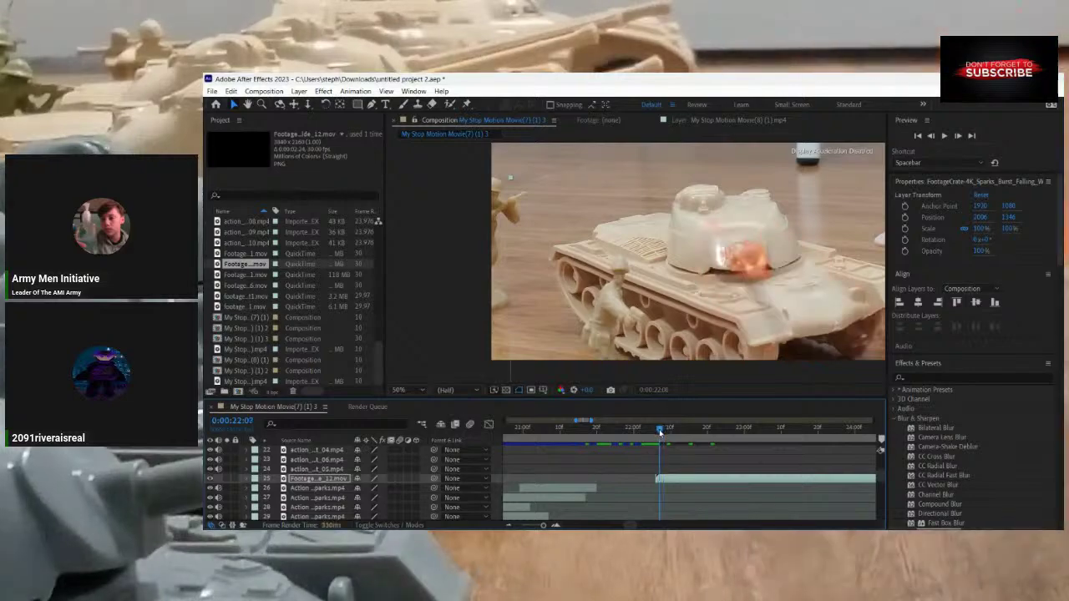
Replace the Falling Wide 12 layer with the Sparks Burst Falling Wide 11 clip, starting just before 0:00:22:07.
key(Delete)
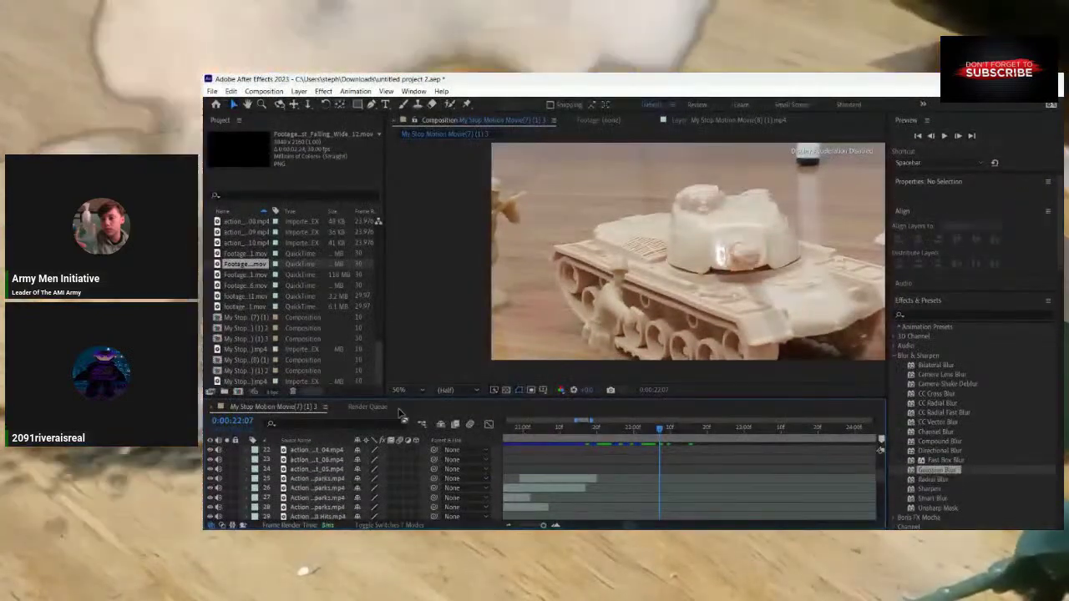
click(243, 275)
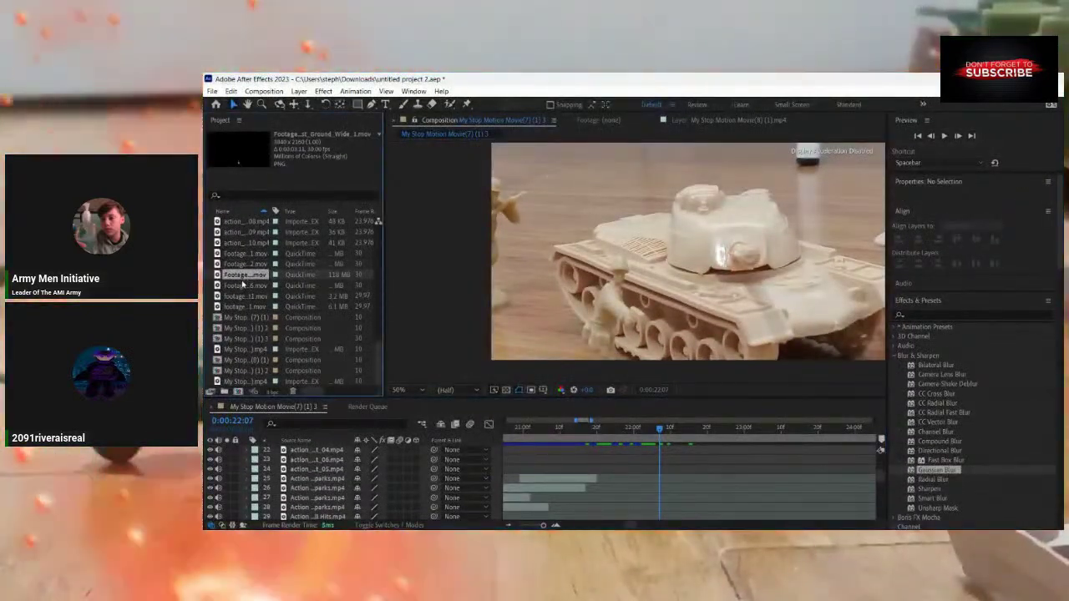
click(257, 254)
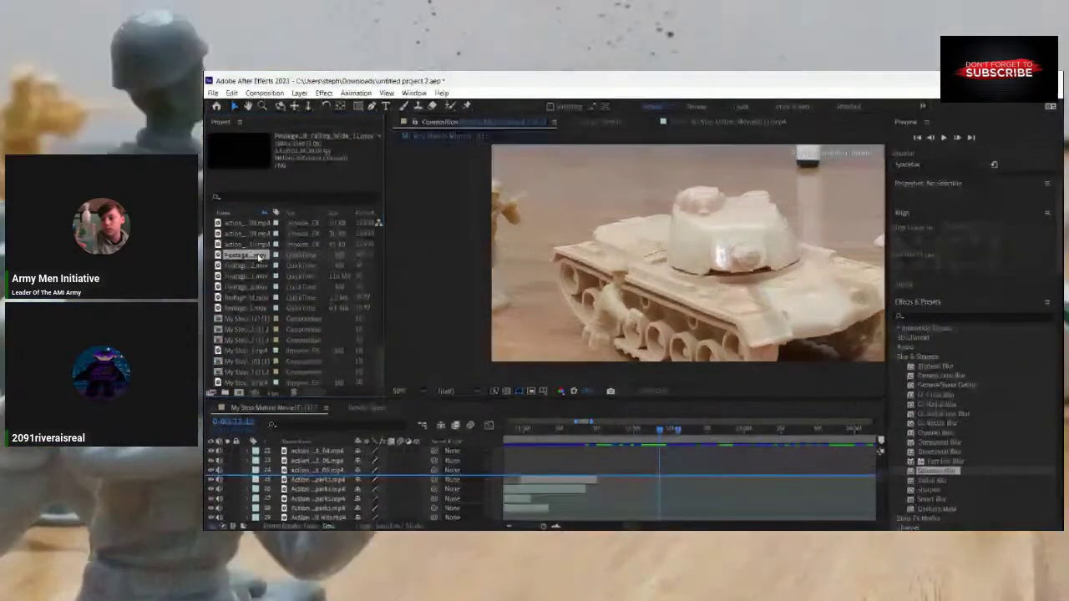
click(679, 481)
drag(679, 482, 659, 481)
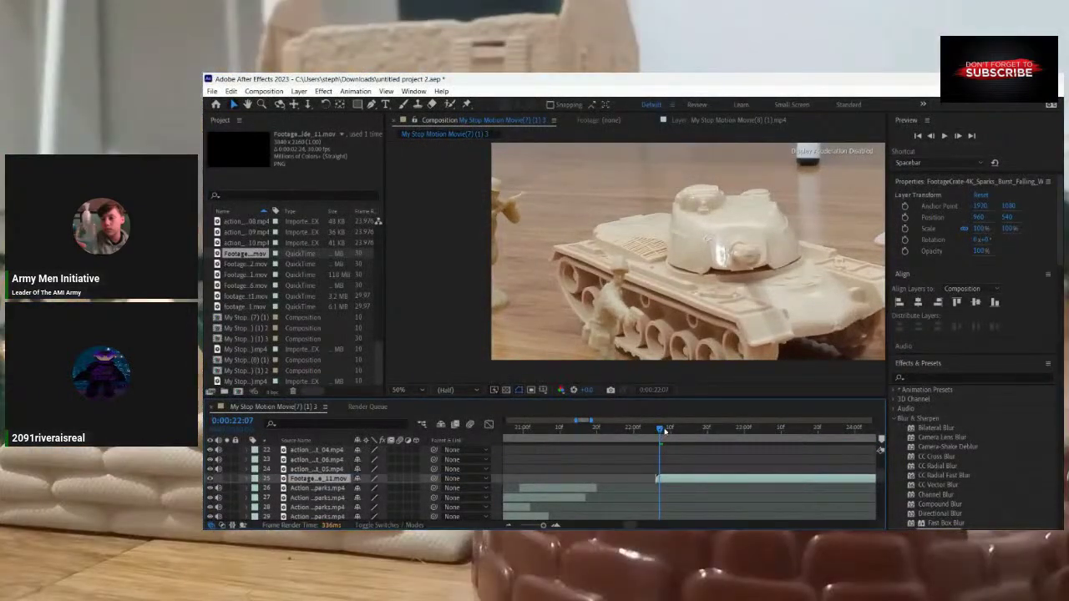
At 0:00:22:08, scale the Falling Wide 11 burst to 194% and place it over the front of the tan tank's turret.
click(660, 430)
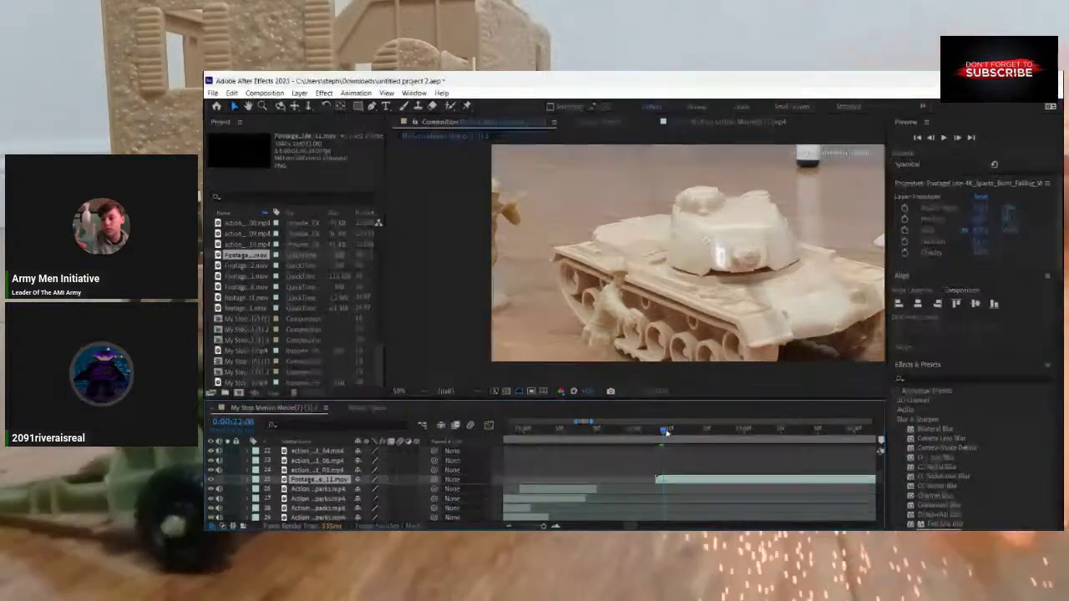
drag(650, 225, 837, 356)
drag(1008, 229, 1051, 228)
drag(626, 177, 751, 303)
click(681, 454)
click(681, 454)
mouse_move(662, 428)
mouse_down()
mouse_move(680, 436)
mouse_move(662, 445)
mouse_up()
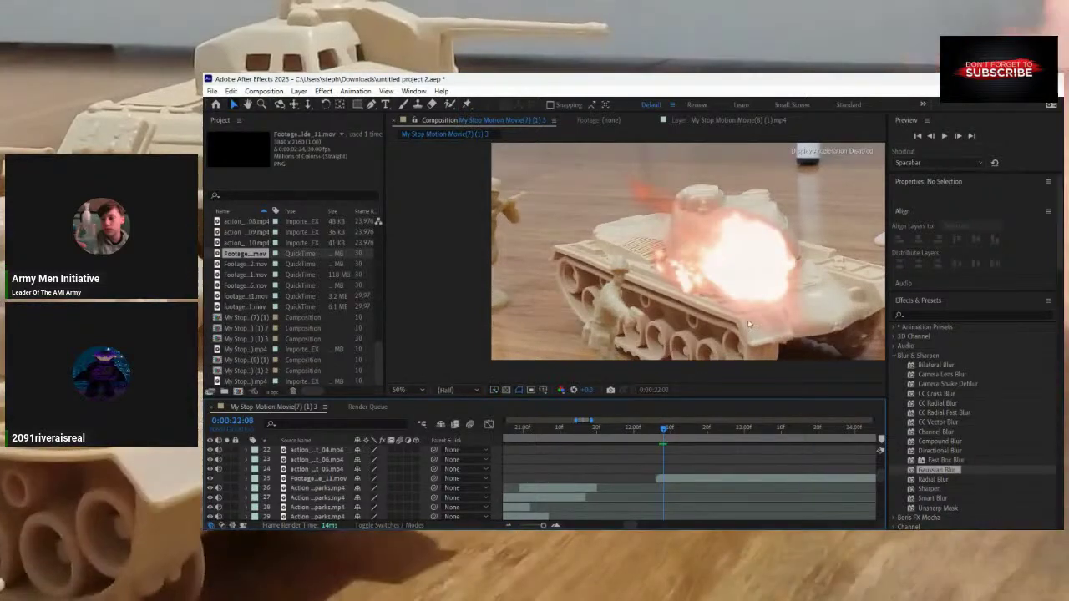
Nudge the Falling Wide 11 burst slightly up on the turret and preview the shot from 0:00:22:04.
click(749, 271)
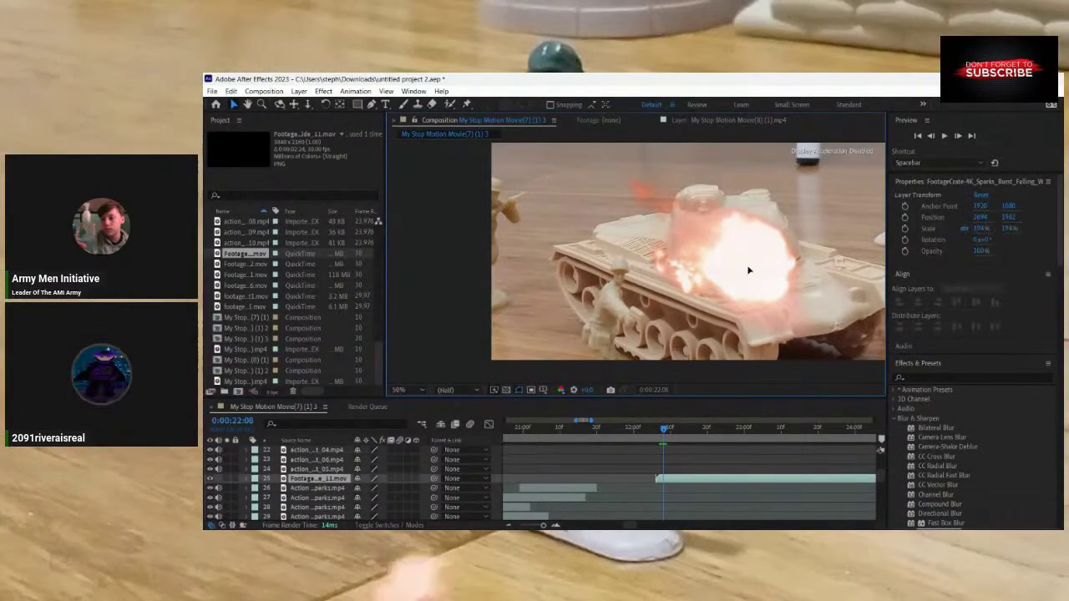
drag(749, 269, 748, 267)
drag(665, 431, 666, 445)
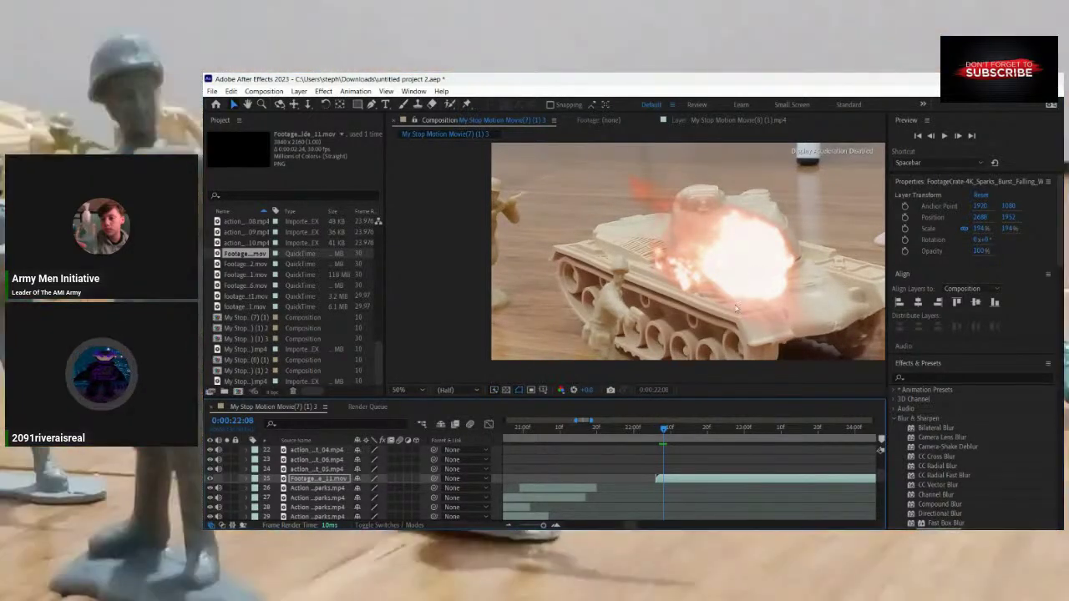
click(703, 449)
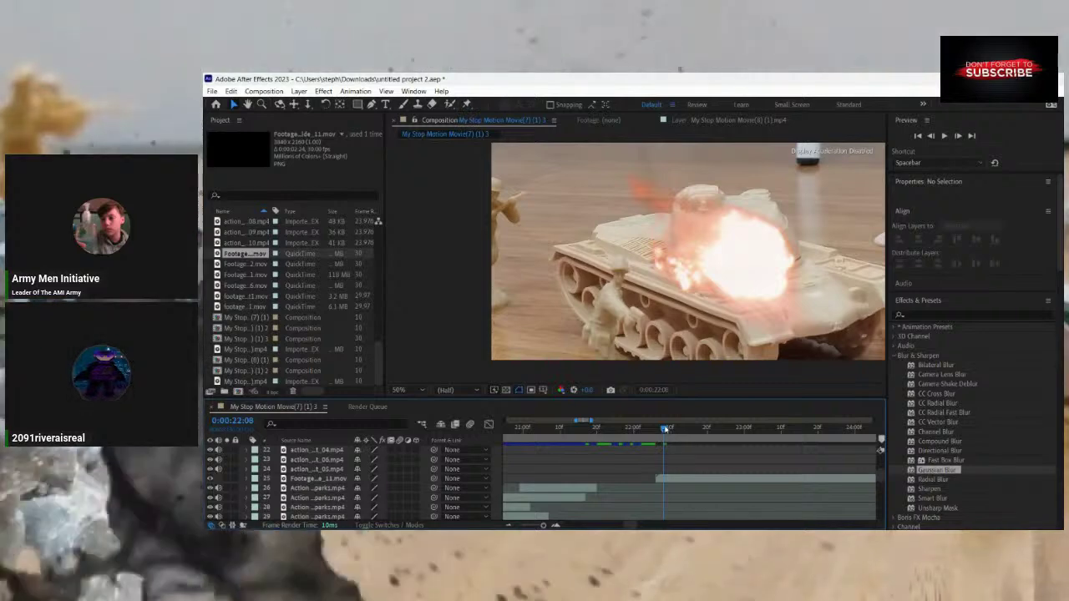
click(650, 432)
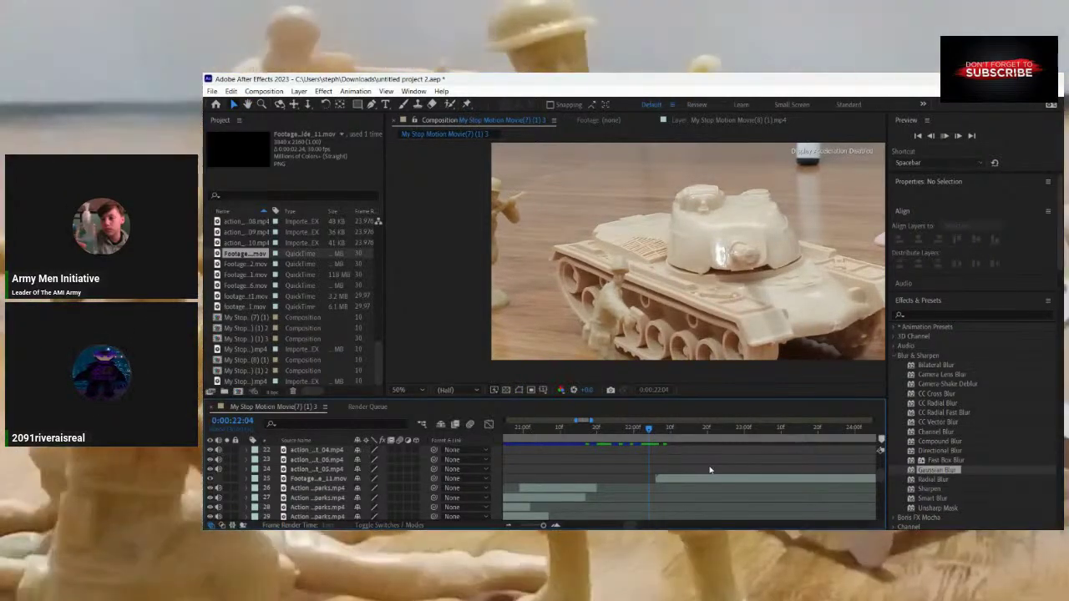
key(space)
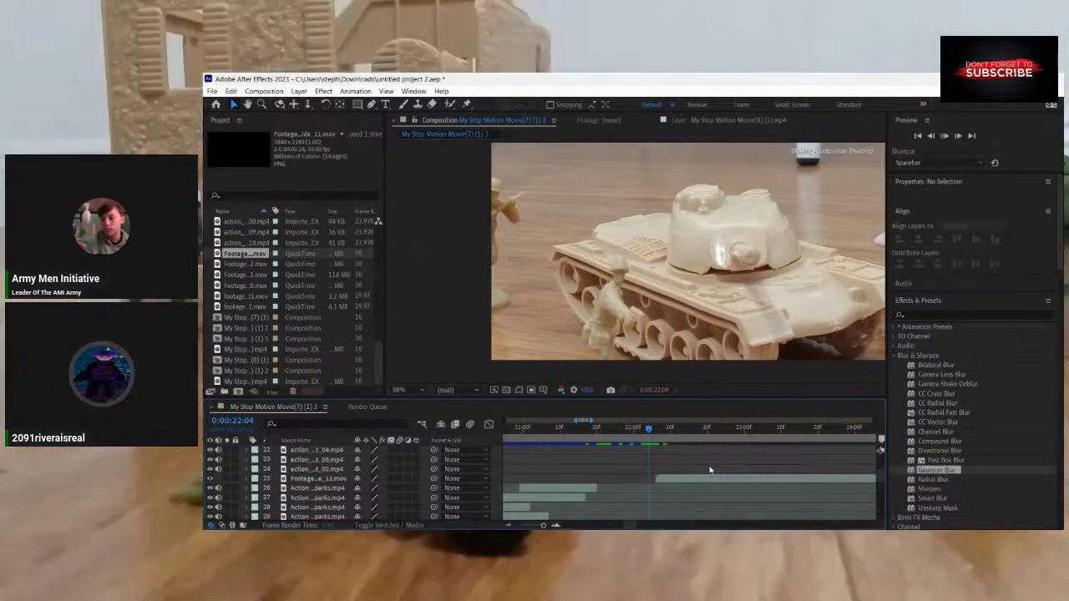
click(702, 441)
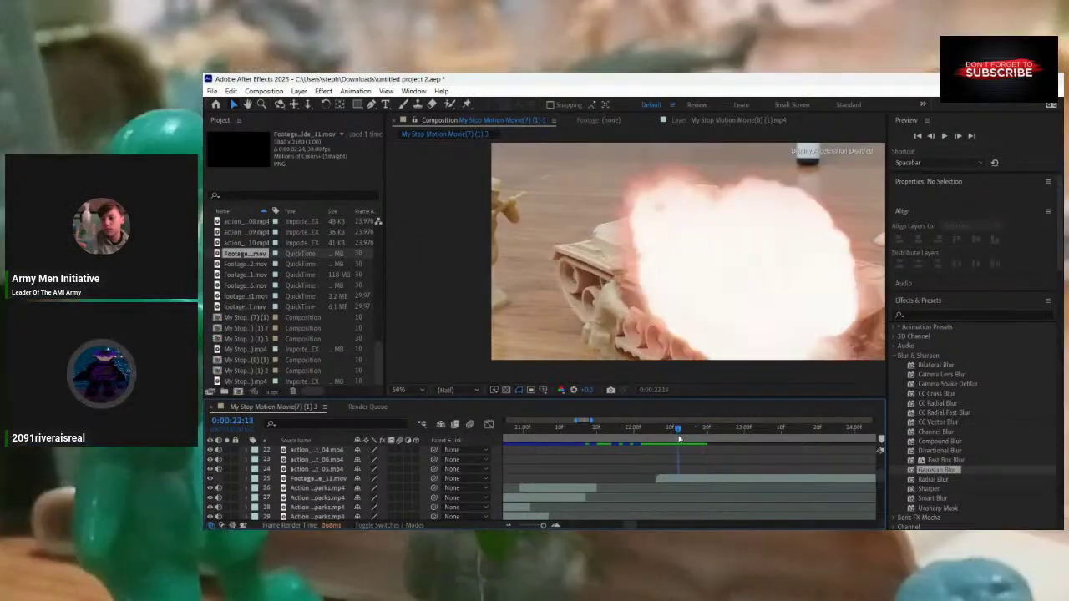
click(688, 445)
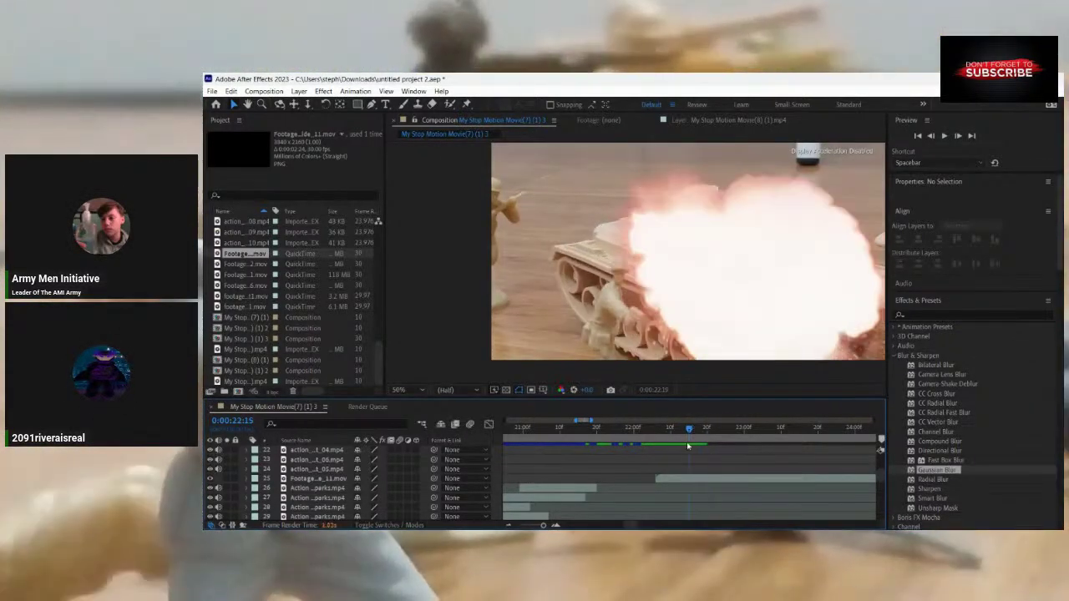
Split the Falling Wide 11 layer at 0:00:22:08 and delete the part before it.
drag(697, 446, 658, 478)
click(695, 446)
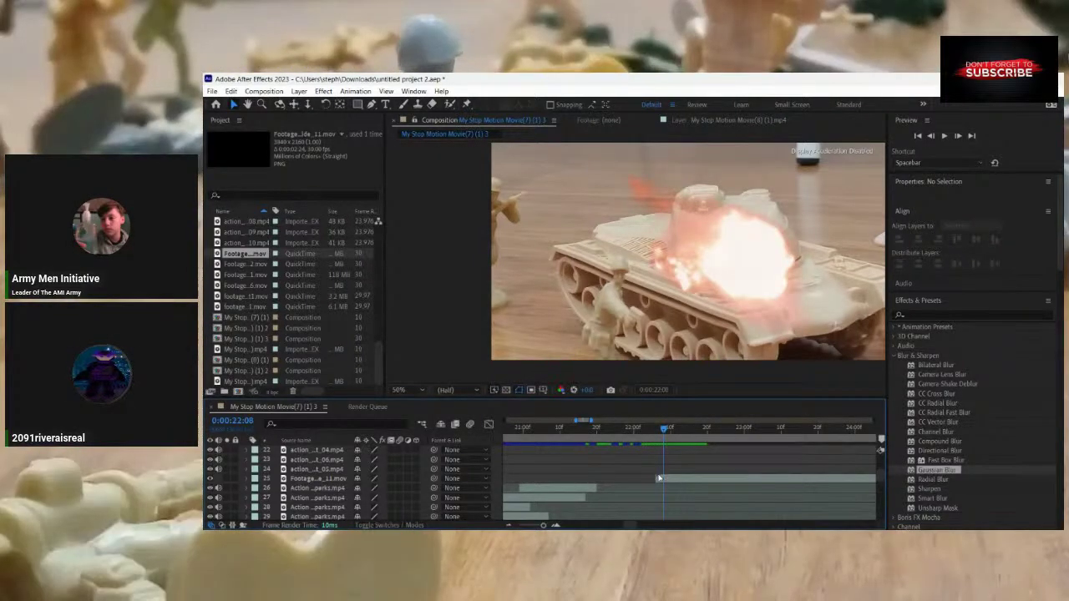
click(665, 483)
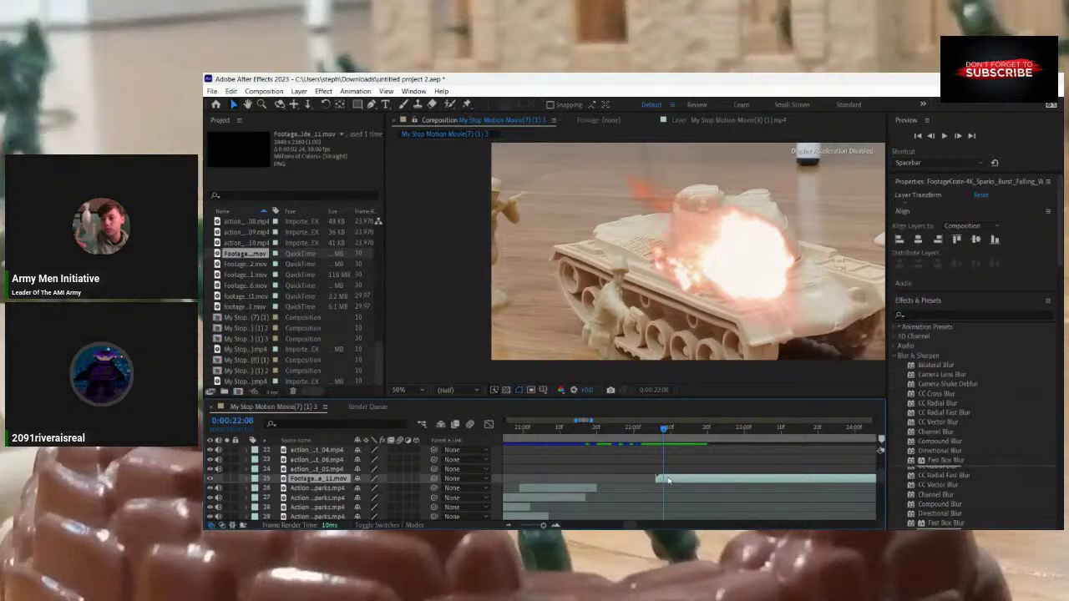
key(ctrl+d)
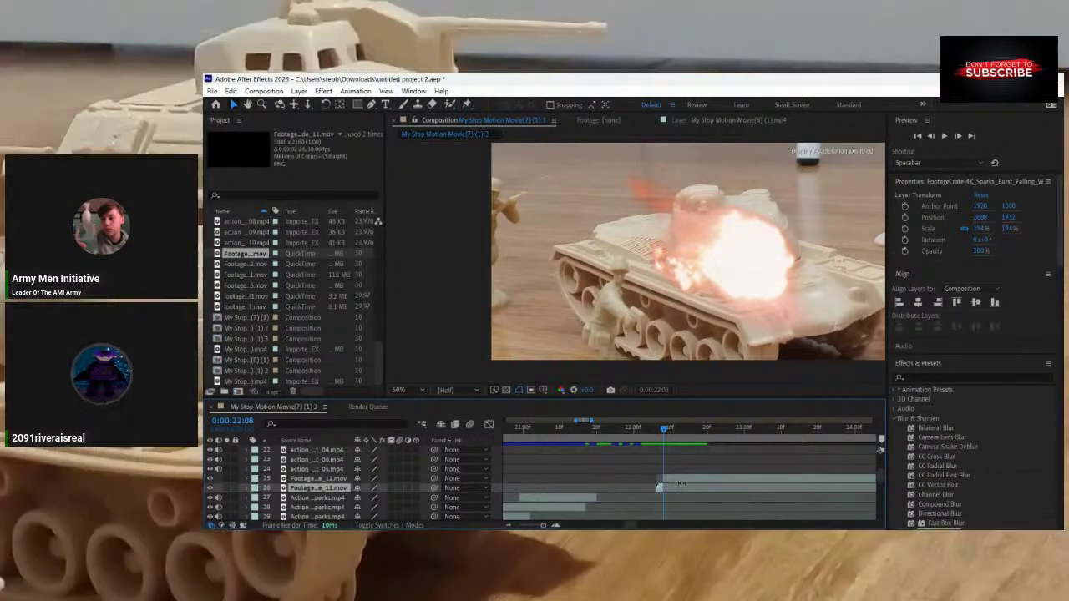
key(Delete)
Move the trimmed Falling Wide 11 layer to start at 0:00:22:15 and play the burst through the tank's movement.
drag(665, 430, 699, 482)
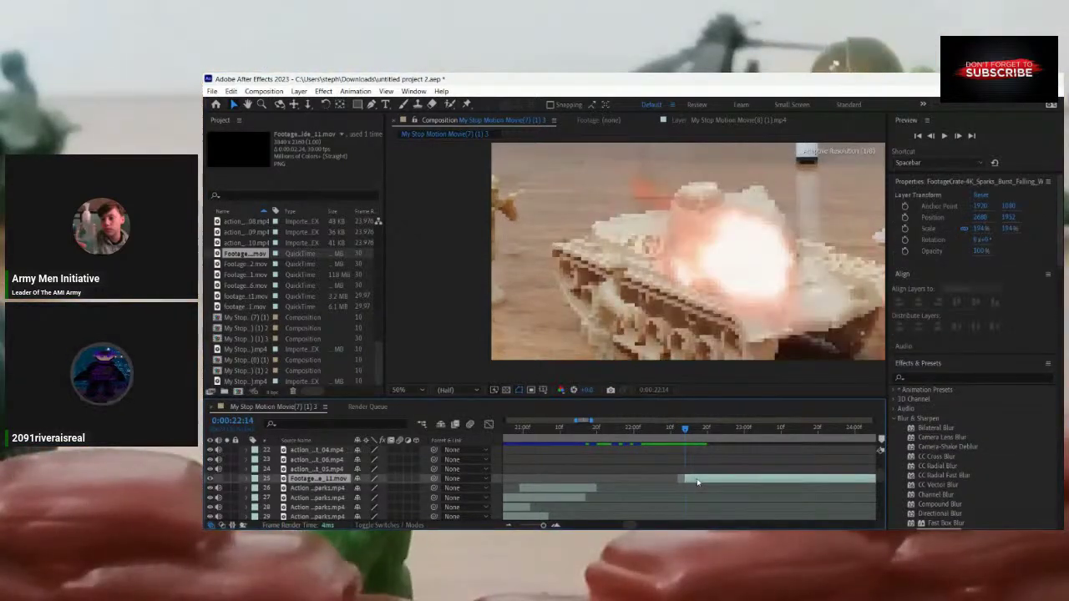
drag(691, 435, 698, 482)
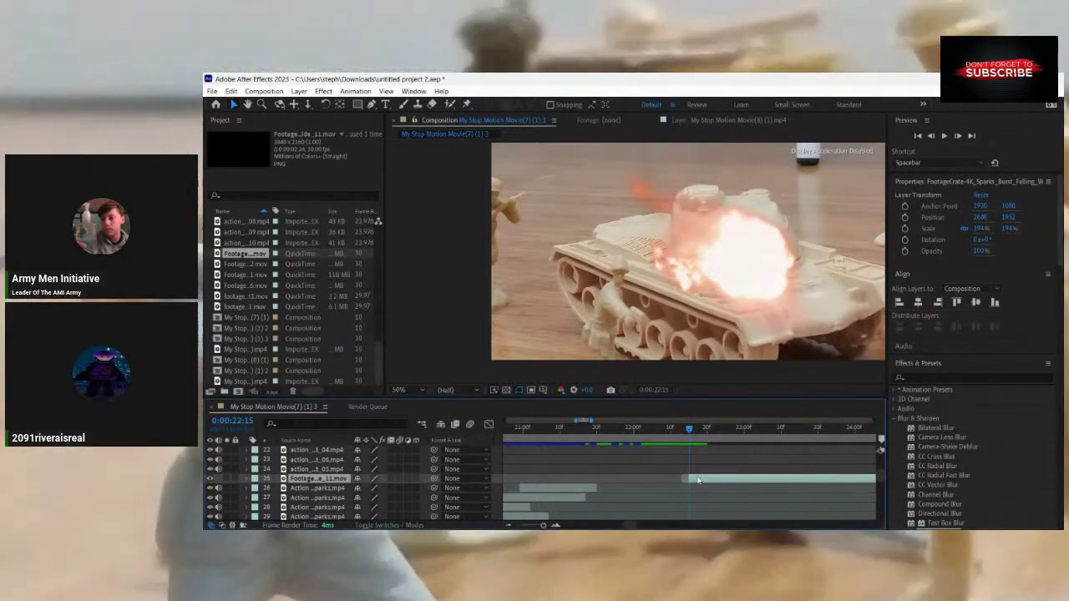
click(711, 449)
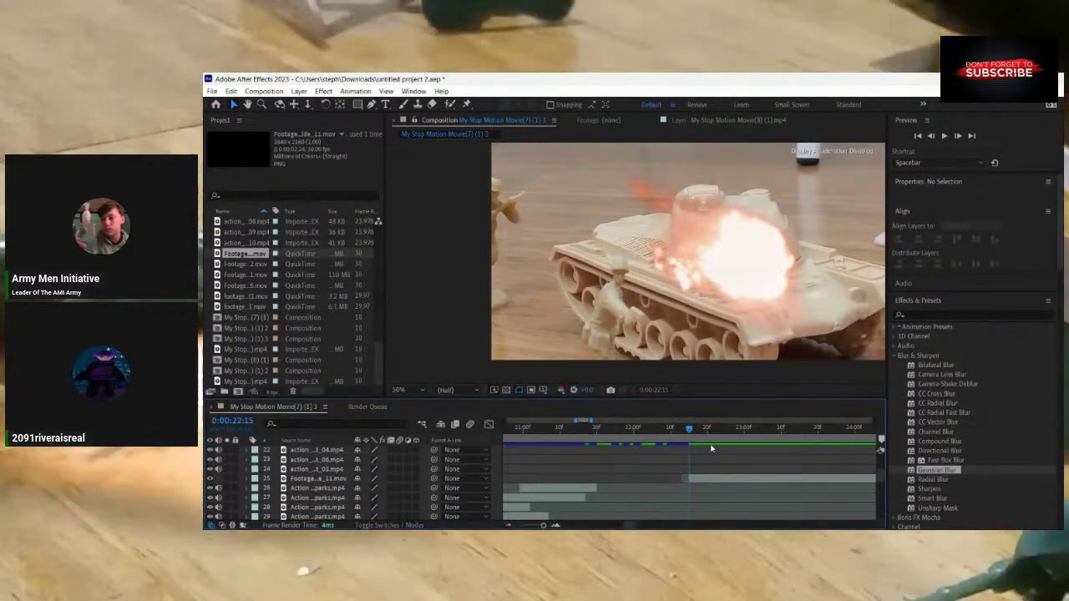
key(space)
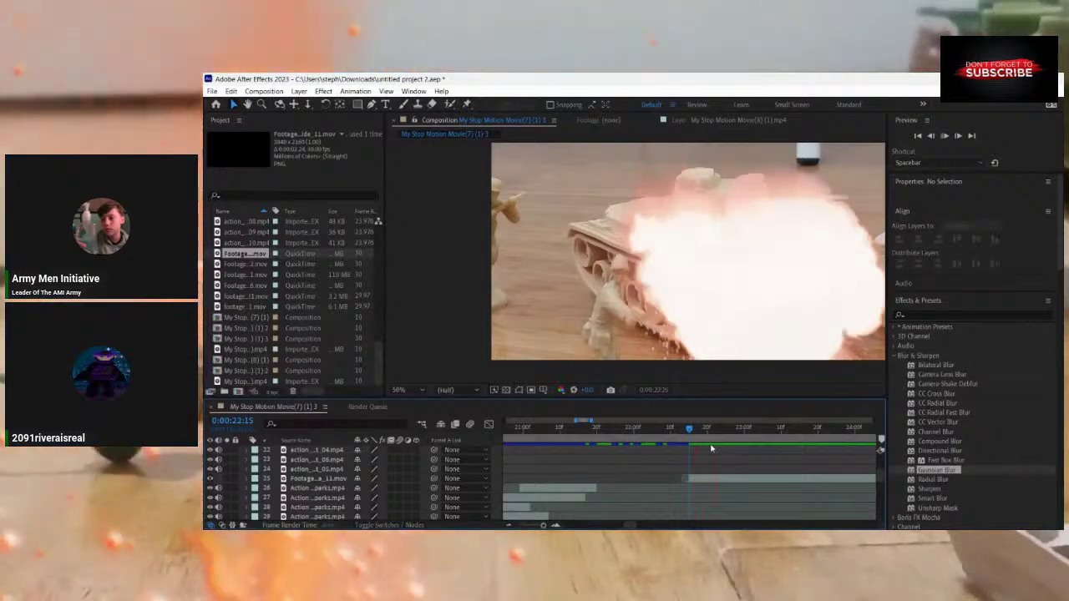
click(761, 430)
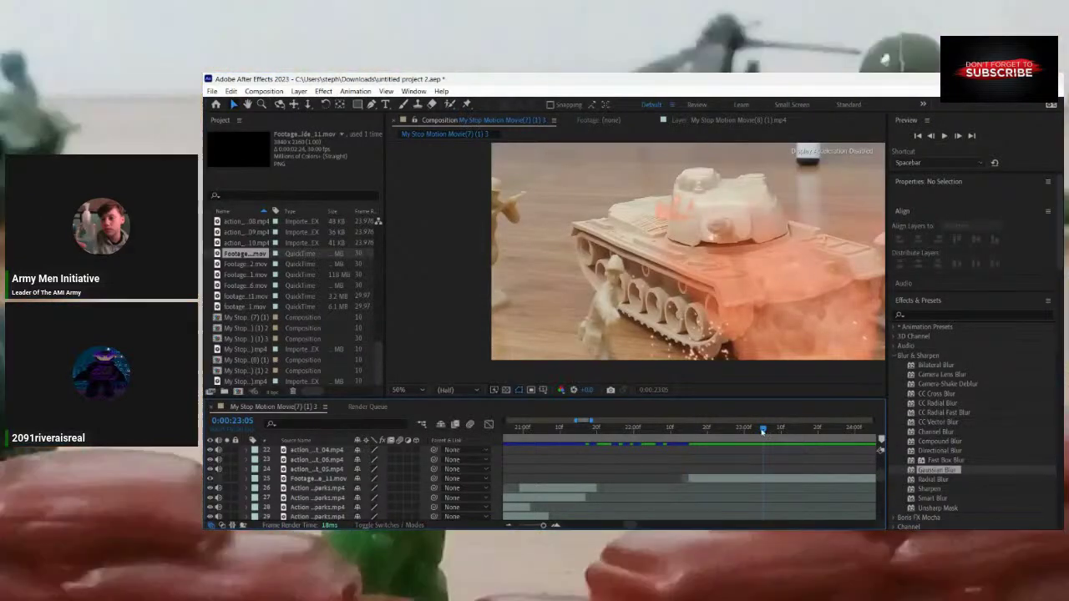
Find the last frame of the tan tank shot, split the Falling Wide 11 layer at 0:00:23:26 and delete the remainder.
drag(766, 429, 851, 449)
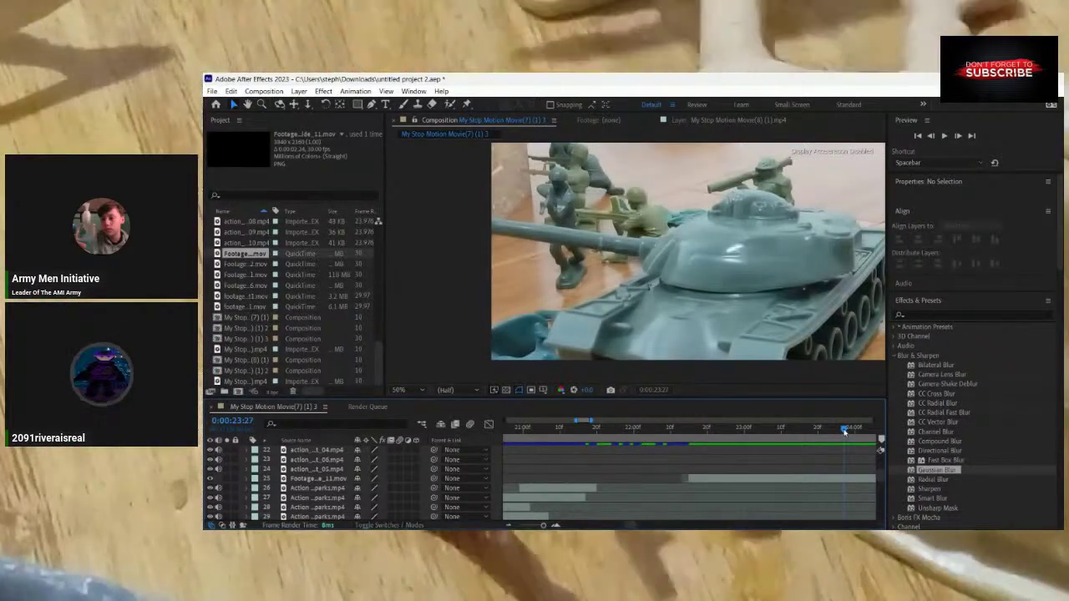
click(844, 431)
drag(843, 432, 840, 432)
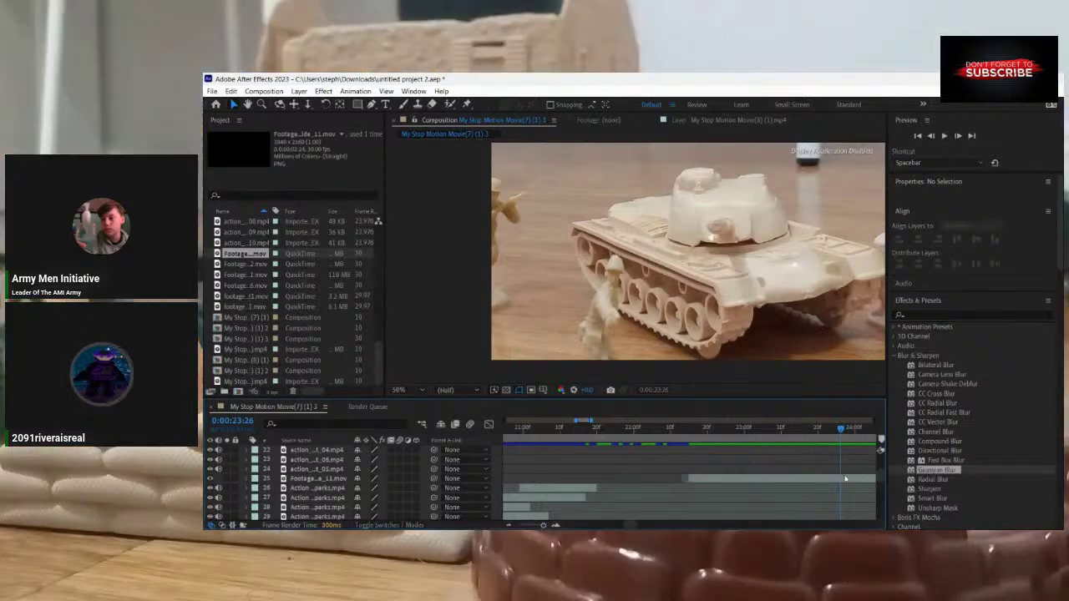
click(845, 478)
key(ctrl+shift+d)
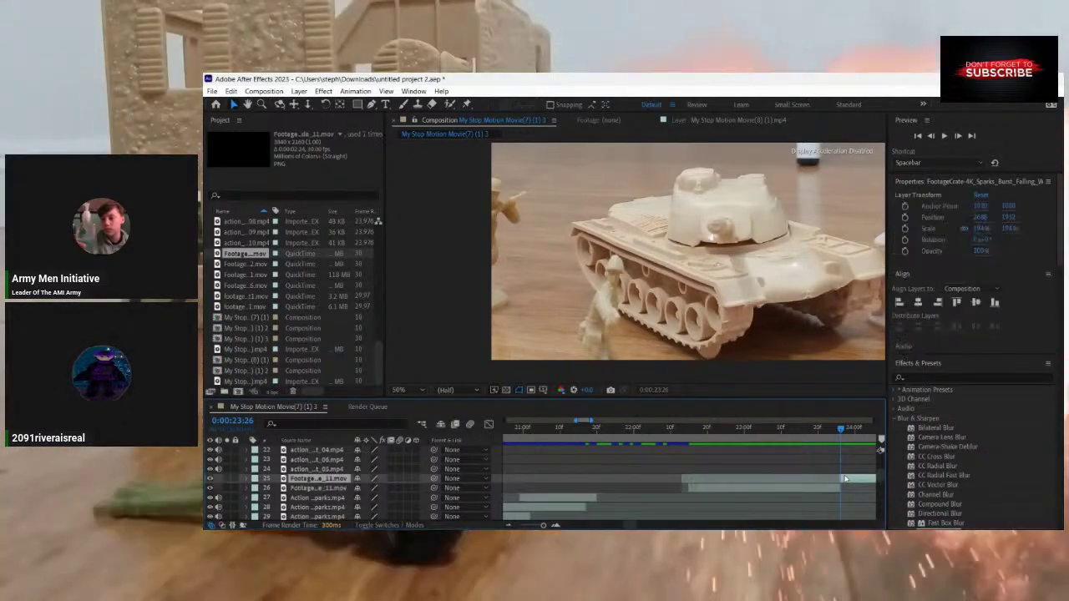
key(Delete)
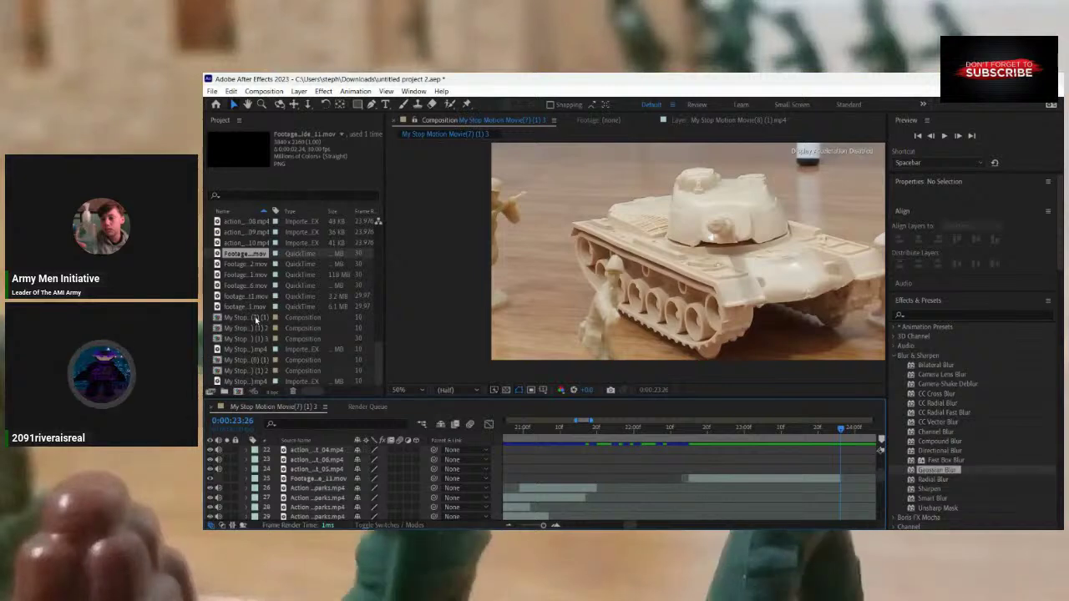
Add the Action Essentials 2 - Explosions clip below the Falling Wide 11 layer and set it to start at 0:00:24:15.
scroll(255, 317, up, 5)
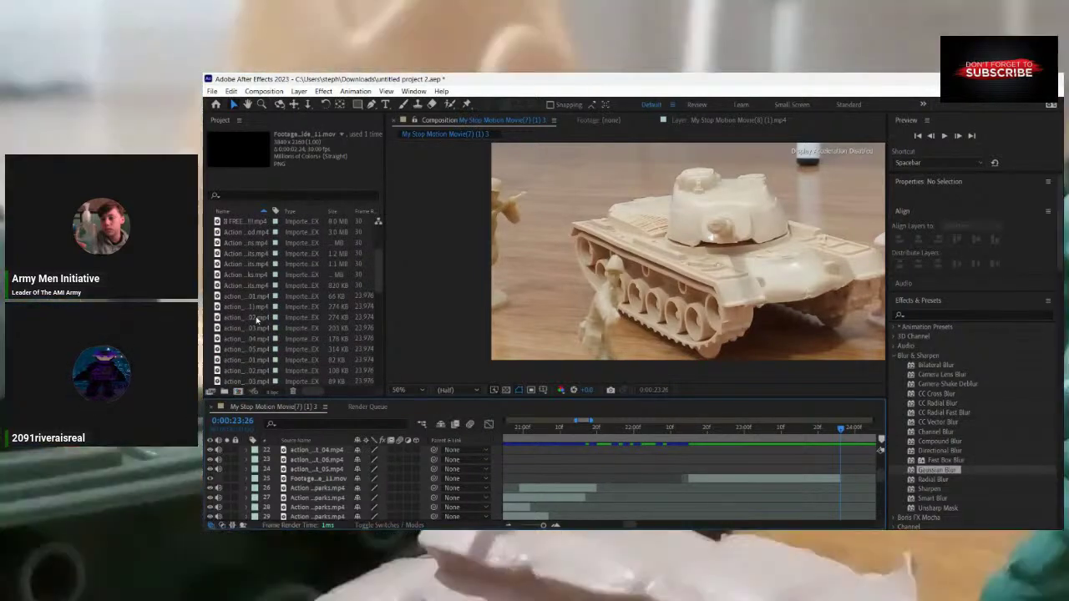
click(266, 241)
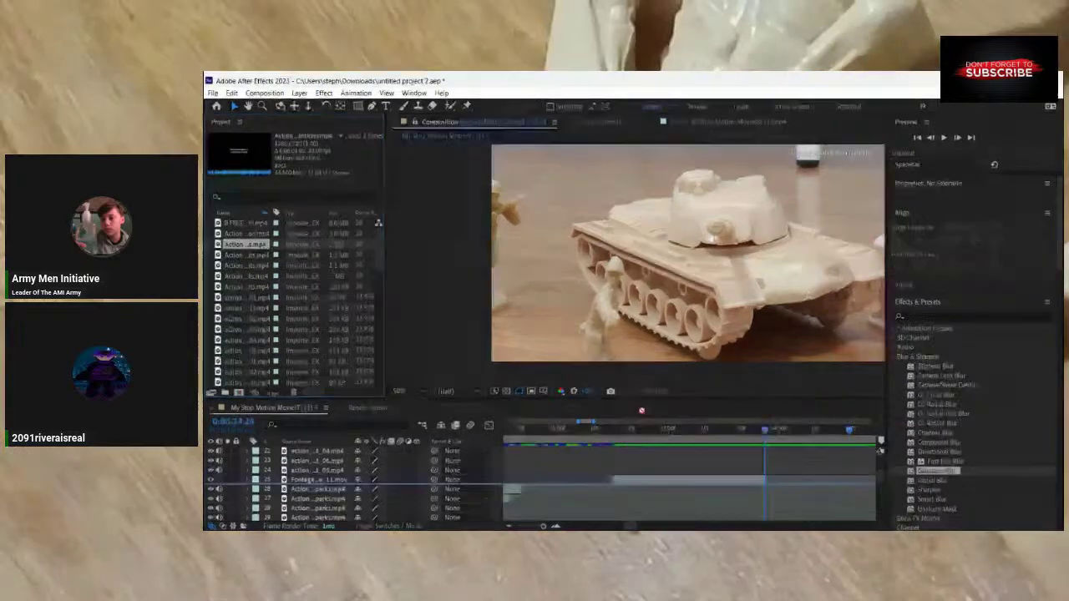
drag(641, 410, 778, 488)
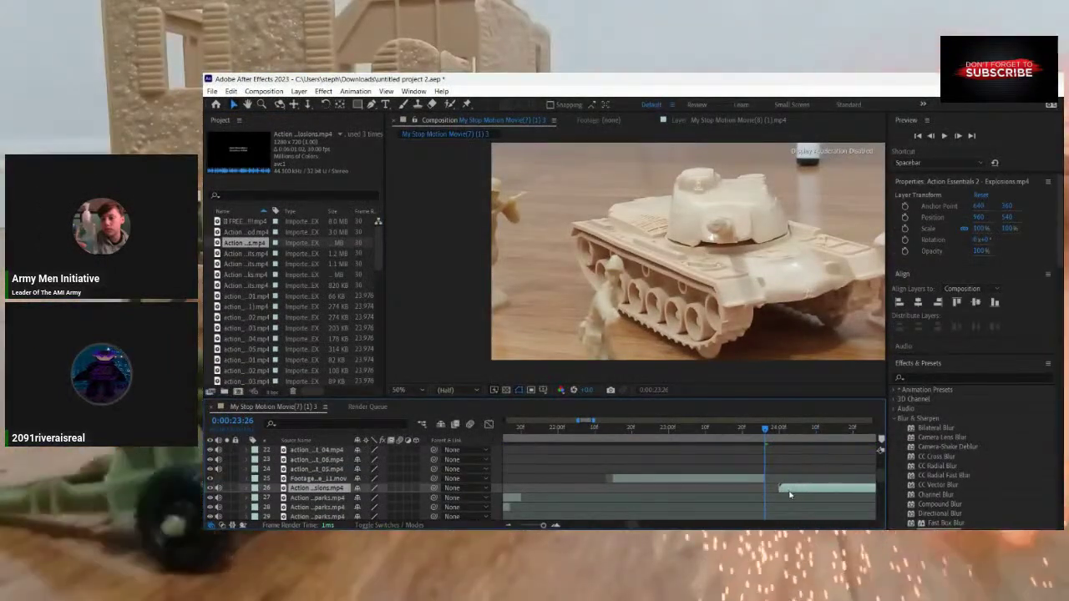
drag(768, 433, 834, 457)
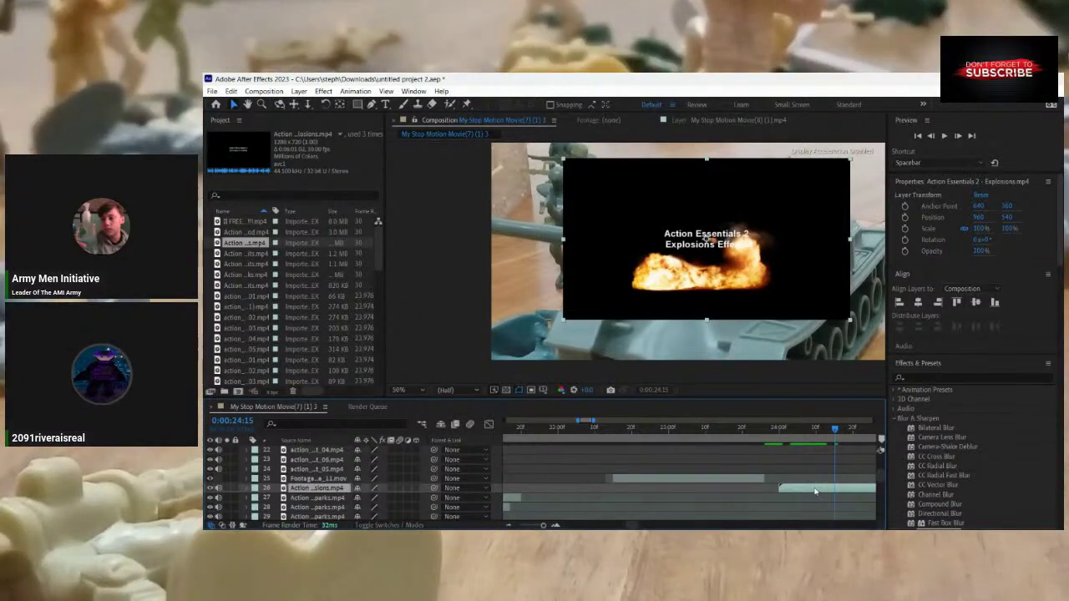
drag(814, 491, 869, 496)
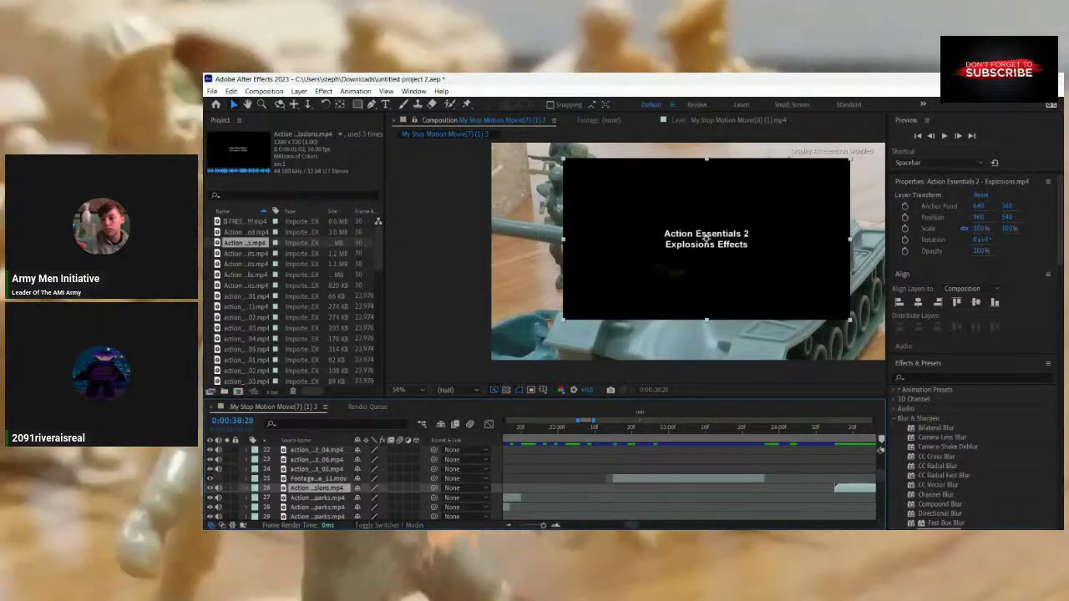
Show a longer time range to examine the explosions along the Action Essentials 2 - Explosions clip.
click(625, 422)
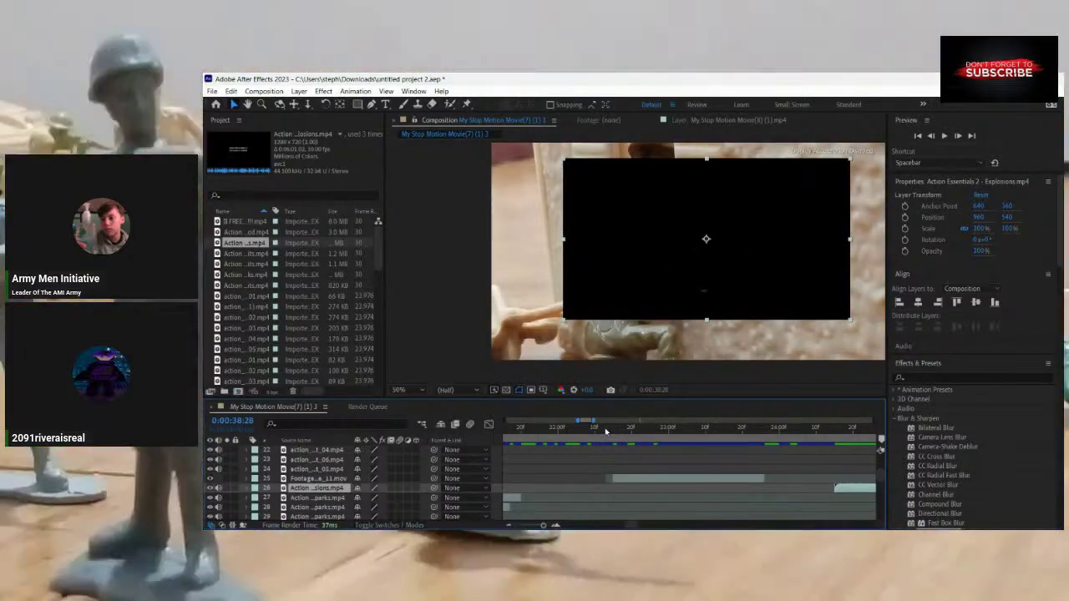
drag(594, 421, 629, 423)
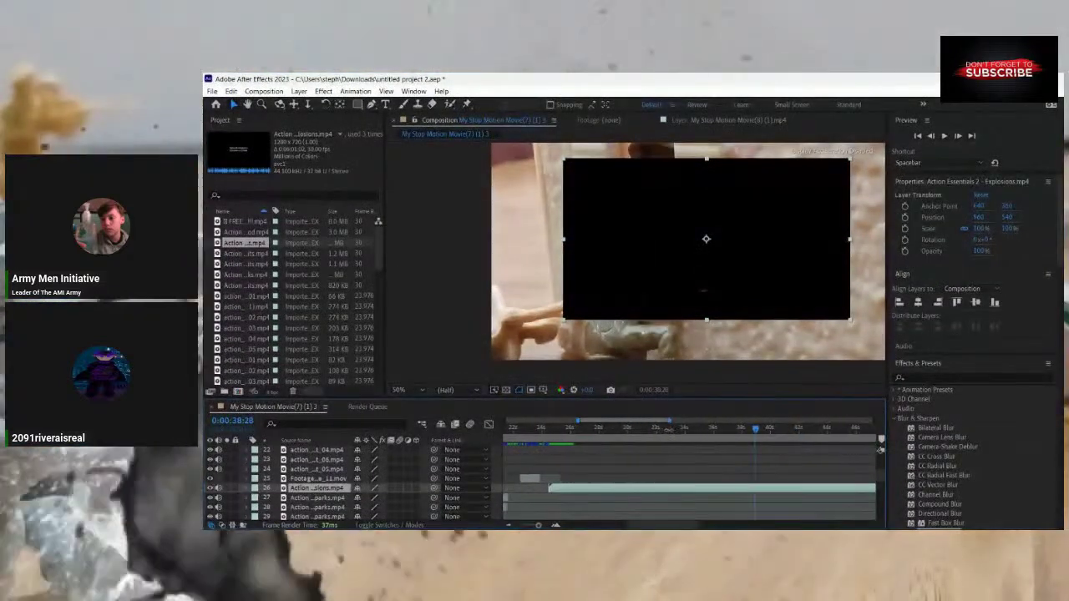